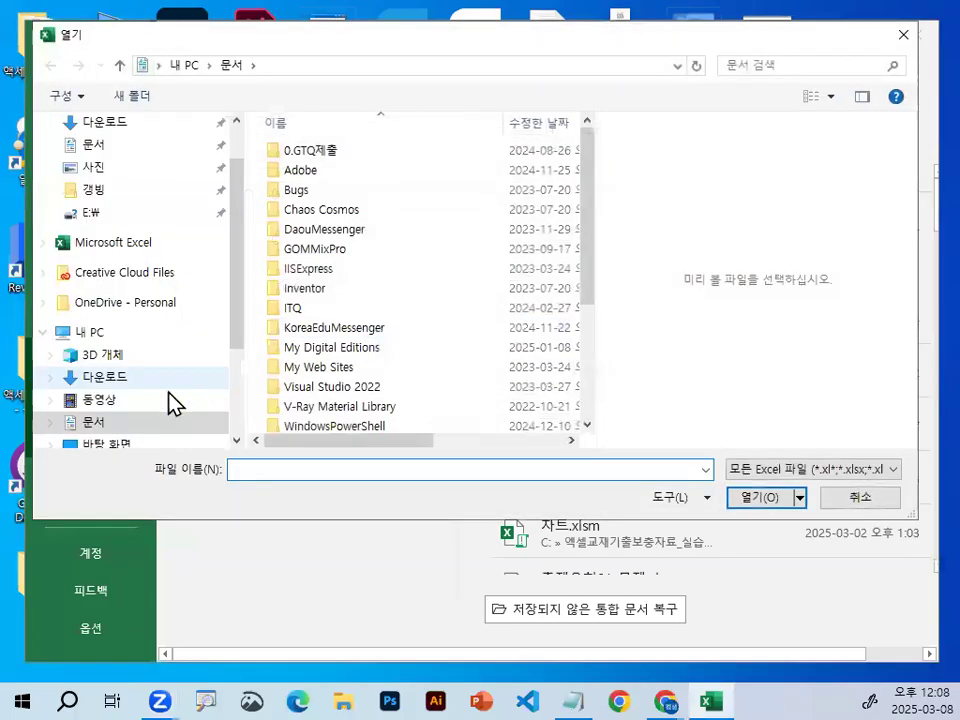
Browse to the 2024_컴활1급 folder on the C: drive in the file-opening dialog.
scroll(150, 385, "down", 2)
left_click(133, 372)
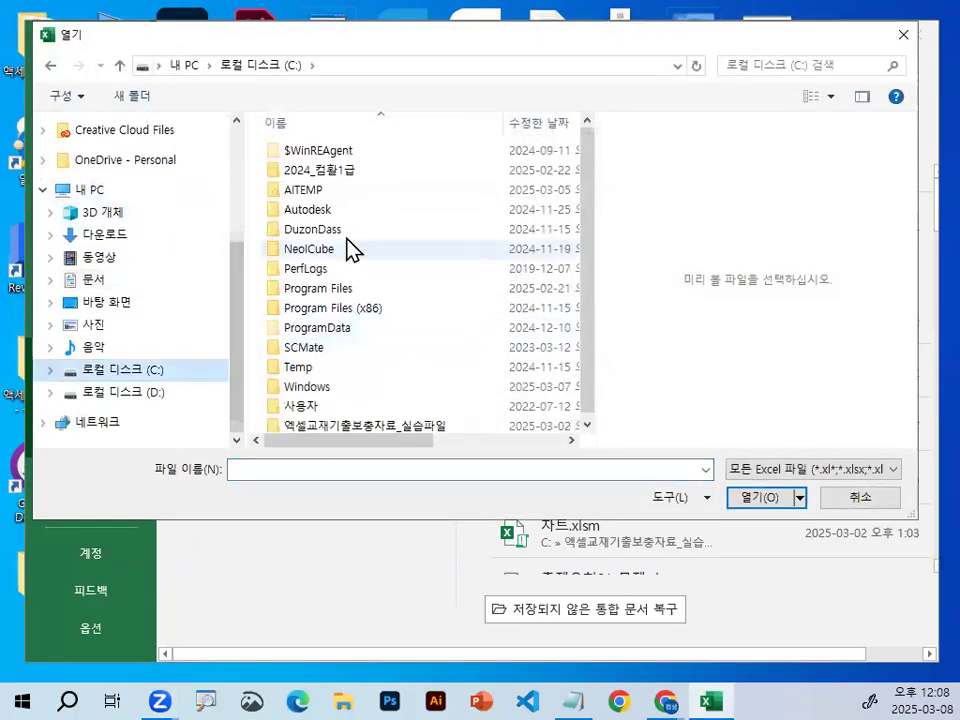
key("ctrl+1")
left_click(326, 171)
left_click_drag(178, 199, 465, 198)
key("Escape")
double_click(318, 170)
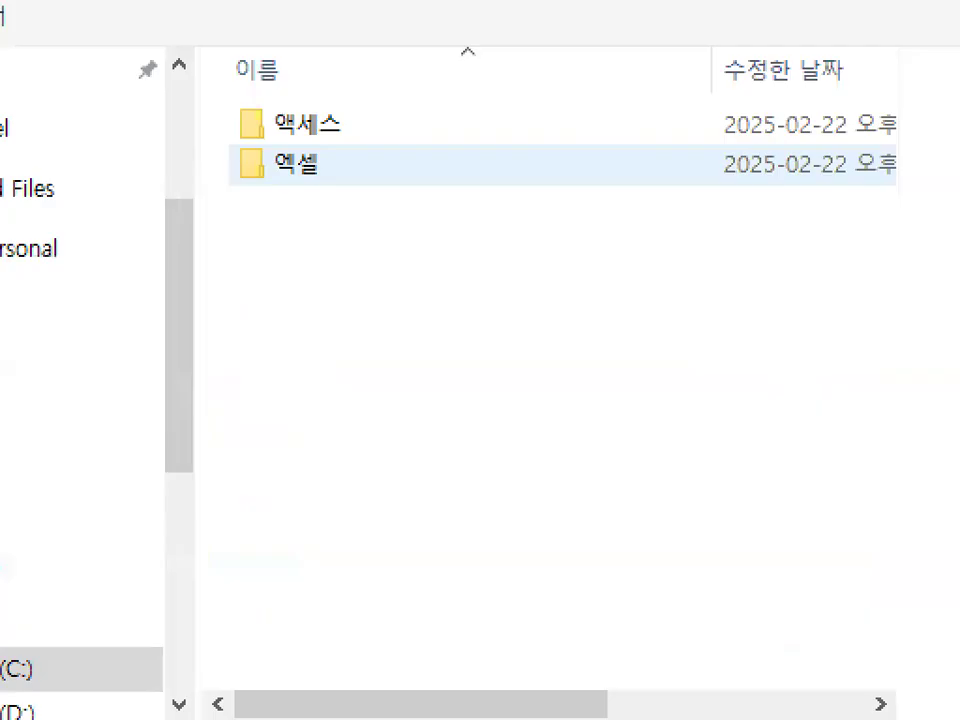
Go into the 엑셀 folder and open its 작업파일 subfolder.
mouse_move(358, 172)
left_mouse_down()
mouse_move(248, 210)
mouse_move(356, 184)
left_mouse_up()
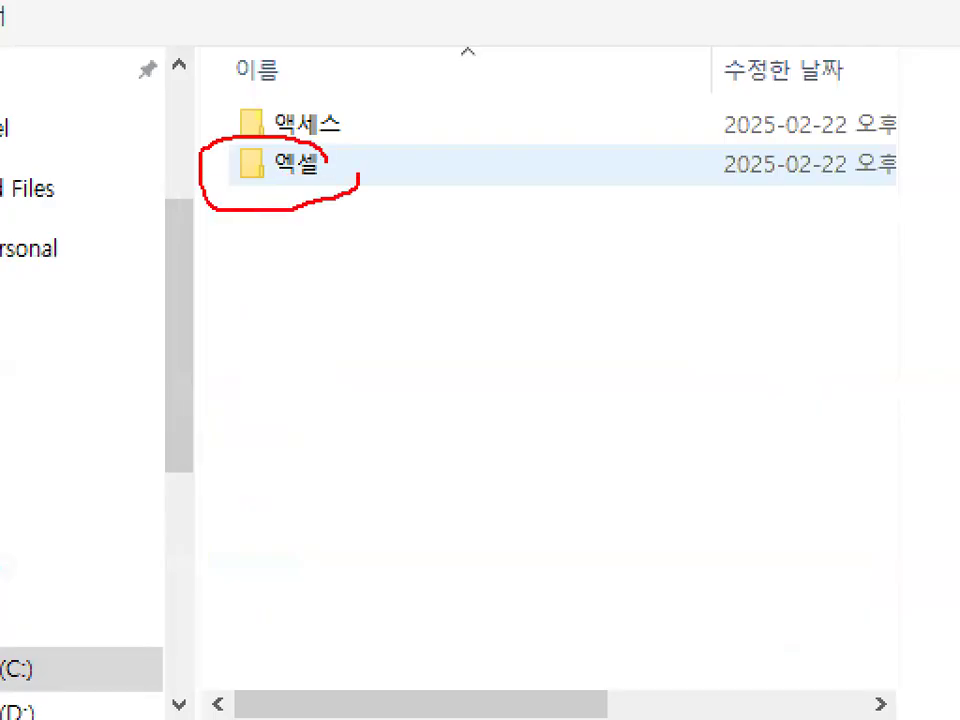
key("Escape")
double_click(326, 163)
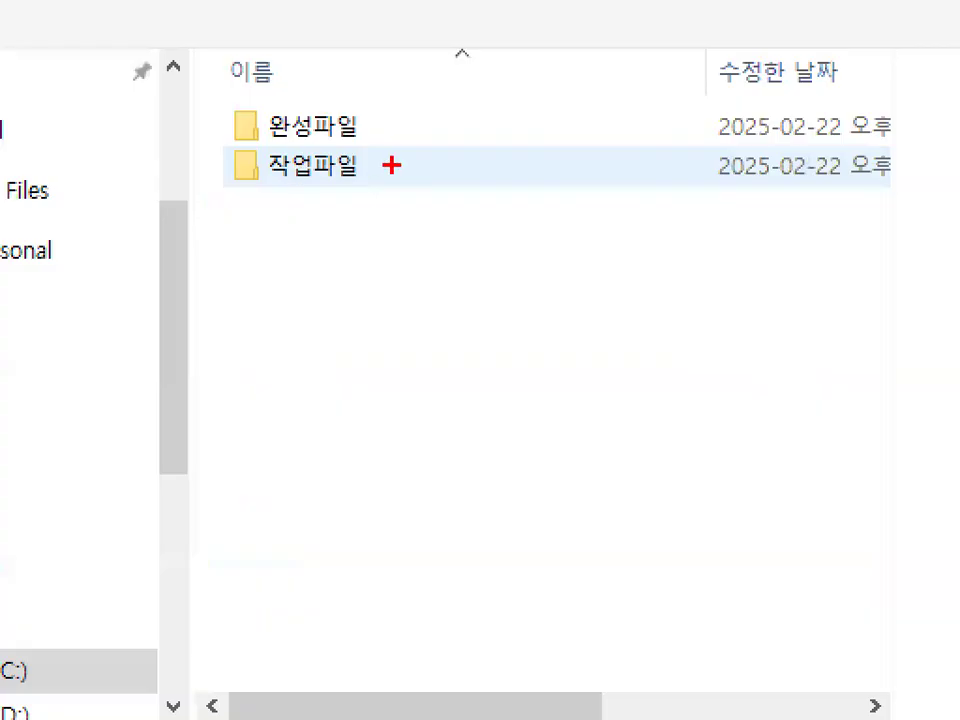
mouse_move(346, 168)
left_mouse_down()
mouse_move(255, 164)
mouse_move(327, 170)
left_mouse_up()
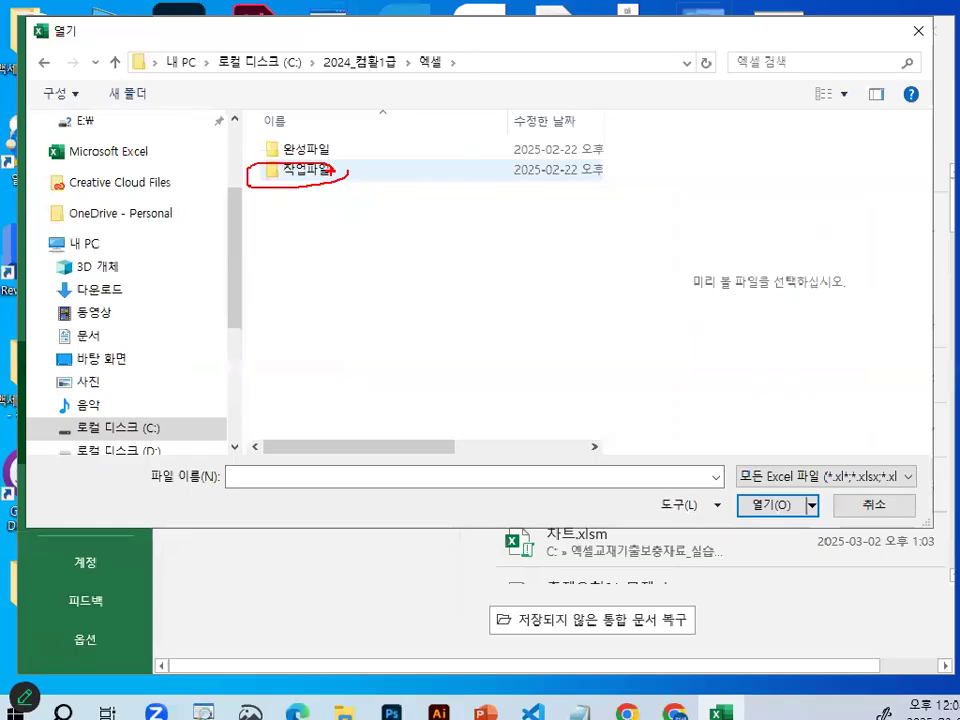
key("Escape")
double_click(300, 172)
Open the workbook 출제유형02-5_문제.xlsm from the 4장_출제유형02 folder.
scroll(366, 354, "down", 2)
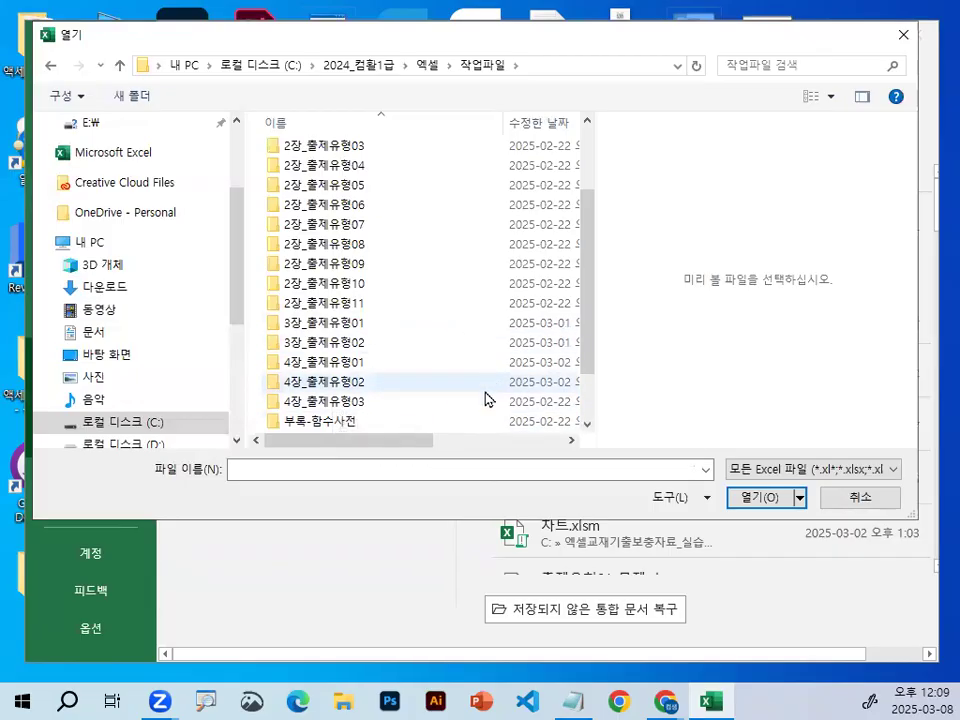
double_click(330, 381)
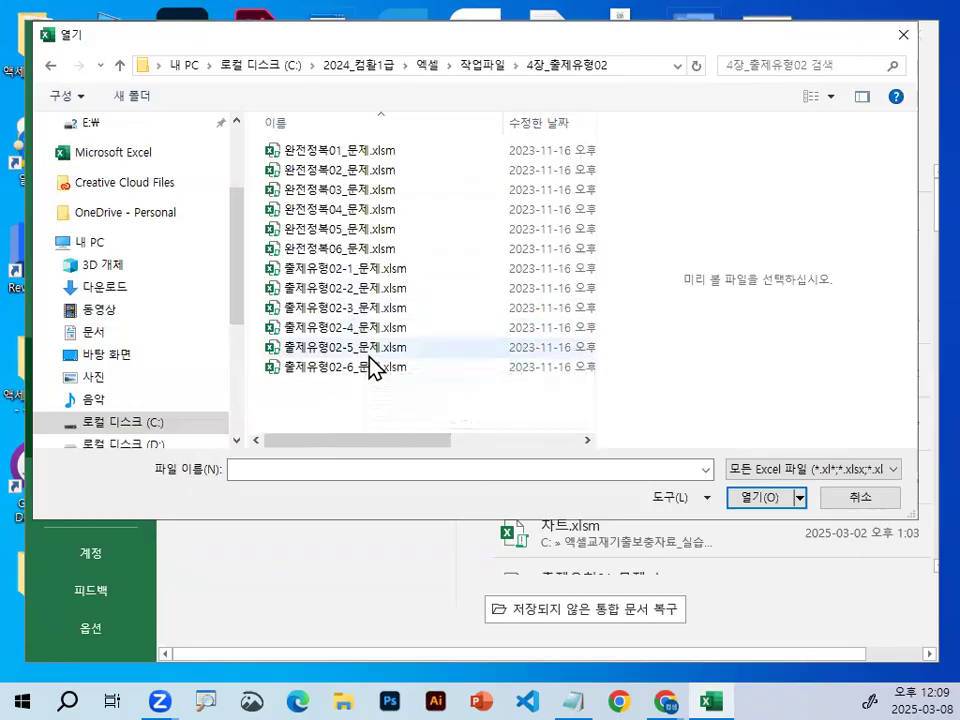
double_click(372, 350)
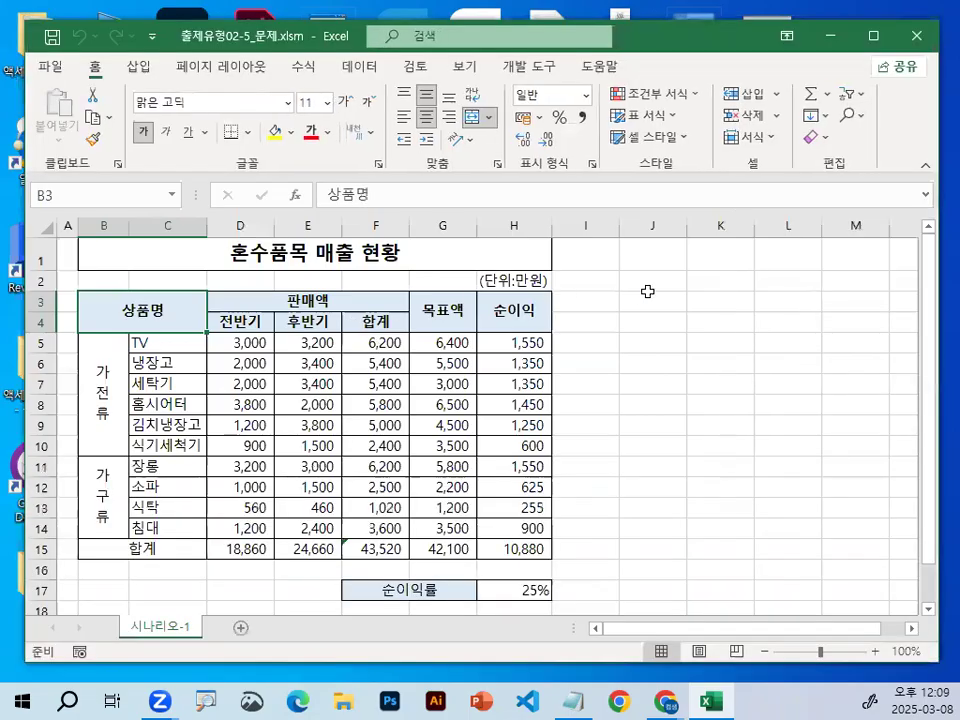
Enlarge the worksheet to 130%, reposition the workbook window and select cell G5.
left_click(647, 291)
scroll(585, 364, "up", 2)
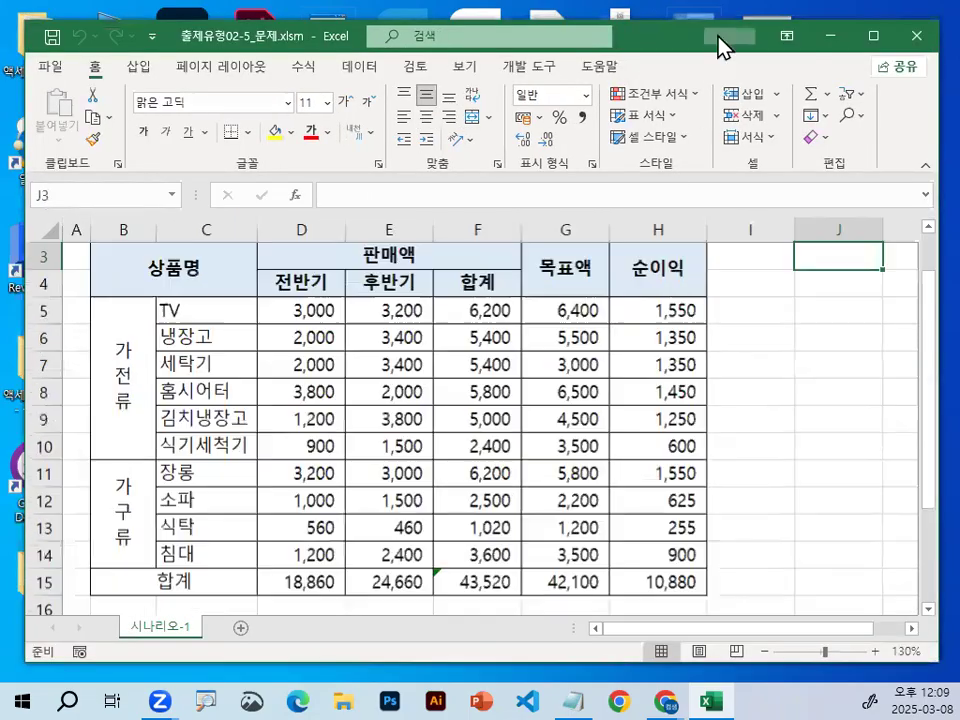
left_click_drag(720, 47, 638, 36)
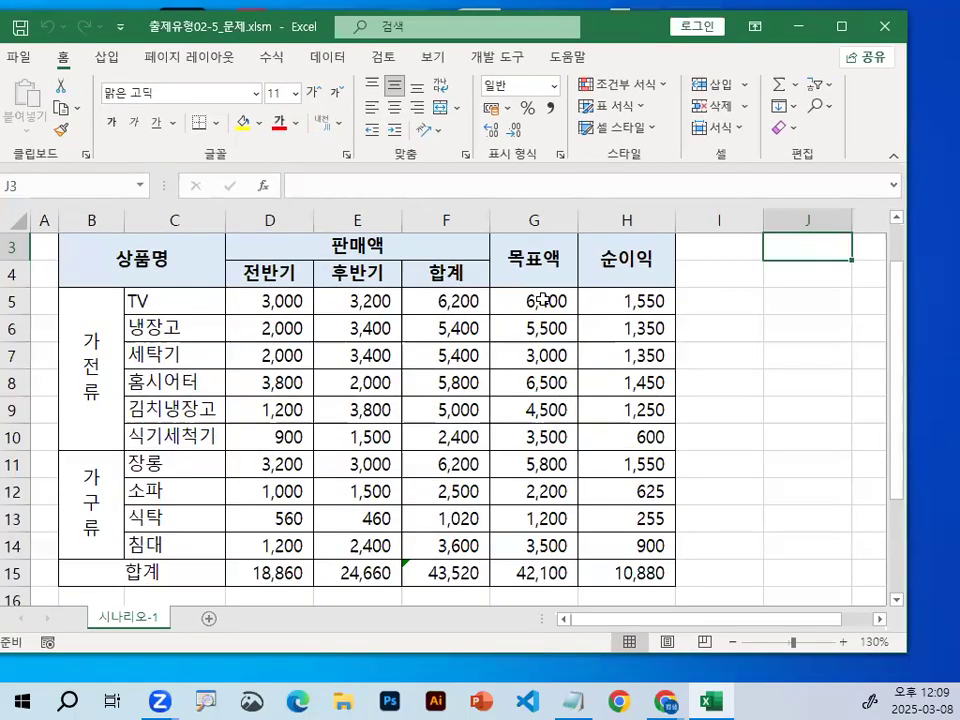
left_click(550, 300)
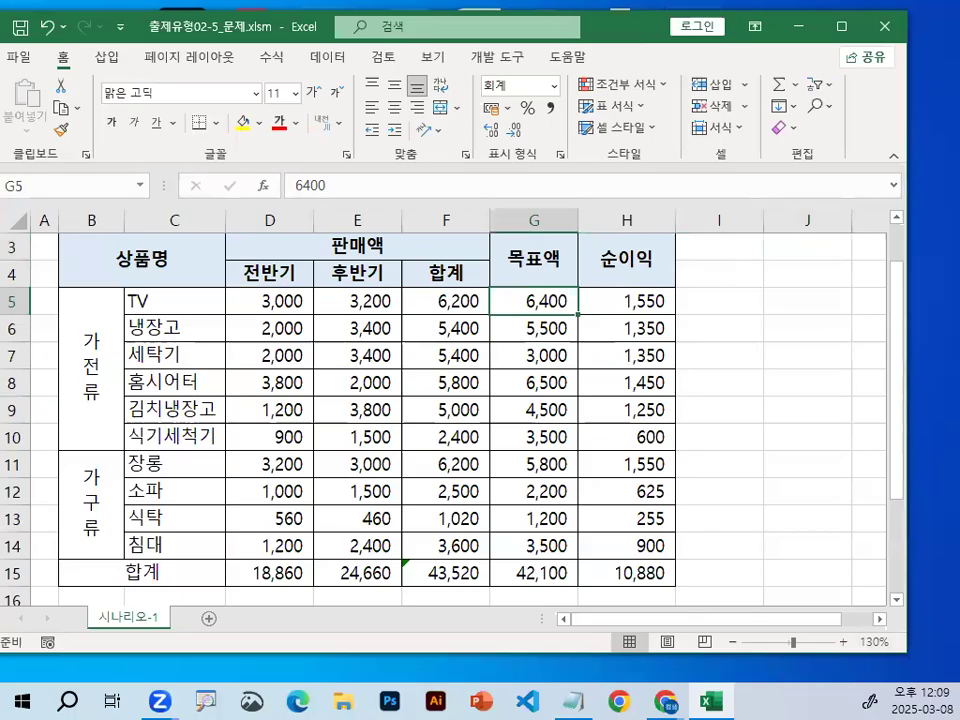
Switch to the Notepad file 2024_컴활1급실기-5일차엑셀수업내용.txt and delete a blank line above the <시나리오 기능> heading.
left_click(573, 701)
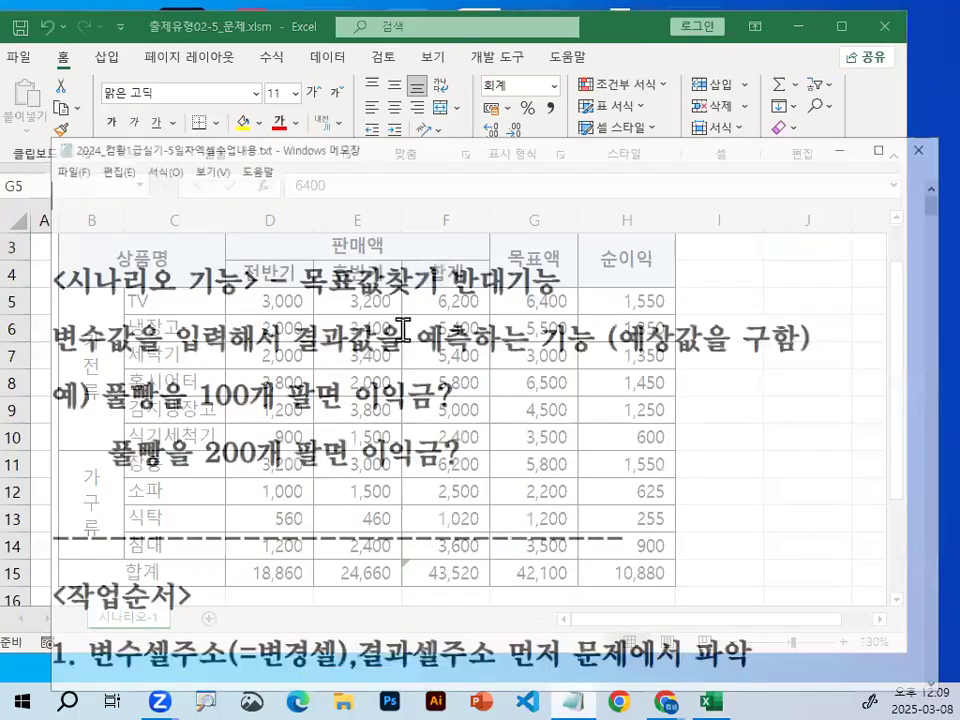
left_click_drag(370, 97, 398, 31)
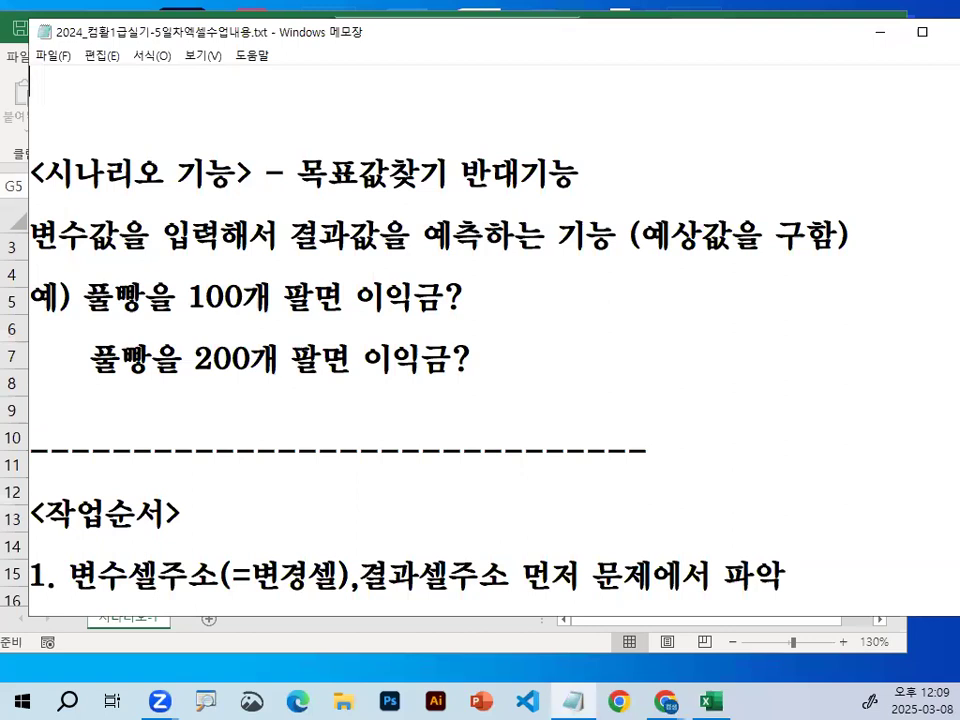
left_click_drag(321, 26, 300, 29)
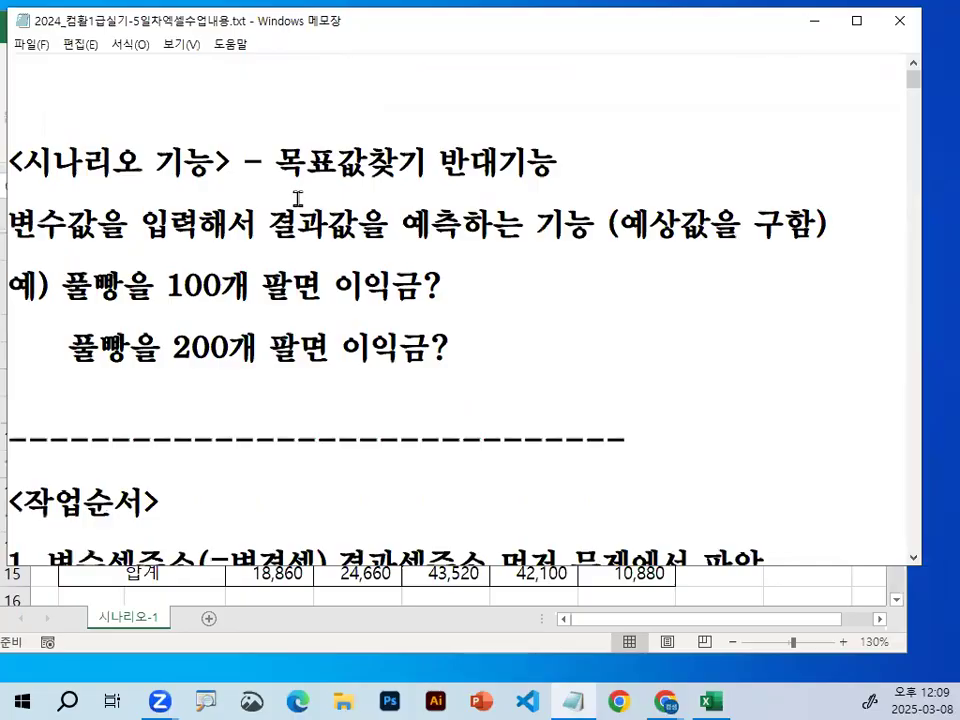
left_click(225, 107)
key("Delete")
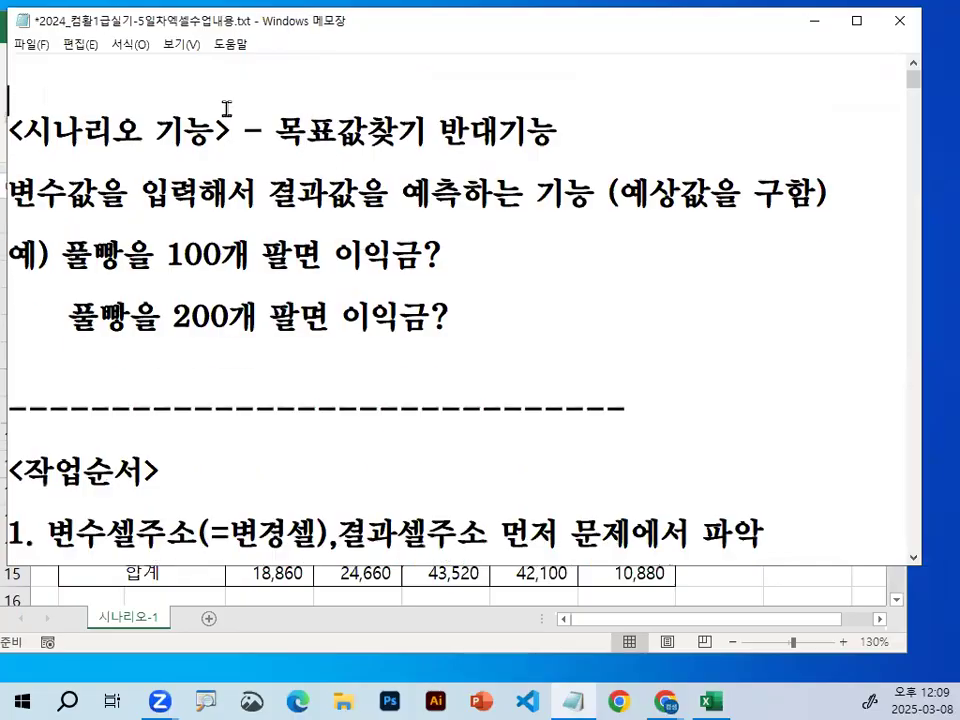
Examine the notes' definition of the scenario function and the 풀빵 profit examples for 100 and 200 pieces.
left_click_drag(32, 217, 563, 220)
mouse_move(470, 175)
left_mouse_down()
mouse_move(410, 205)
mouse_move(478, 208)
left_mouse_up()
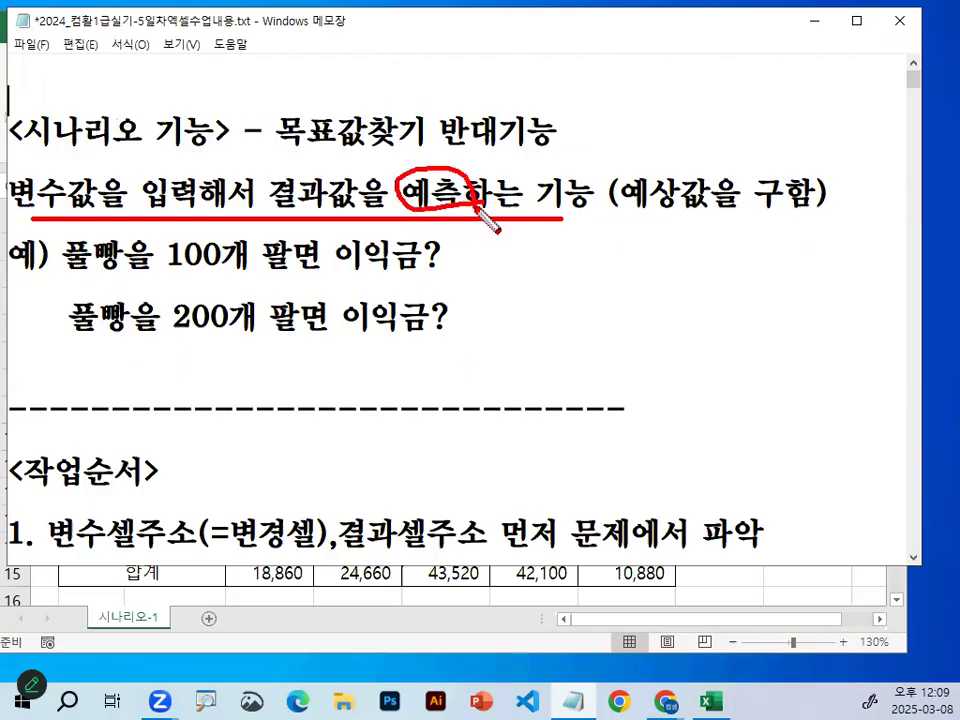
left_click_drag(638, 212, 692, 188)
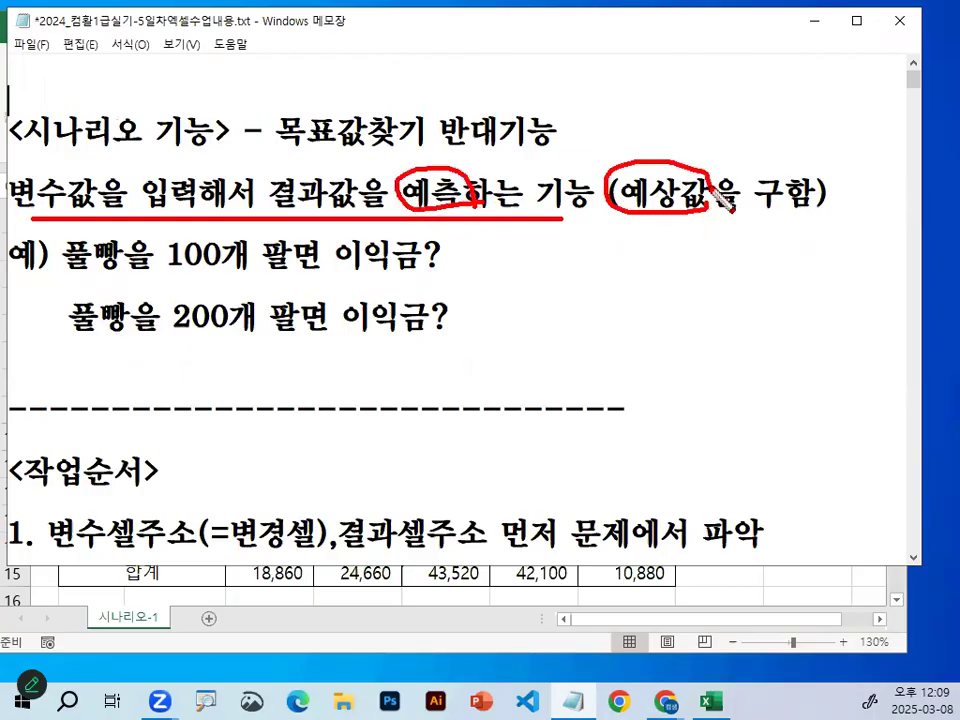
key("Escape")
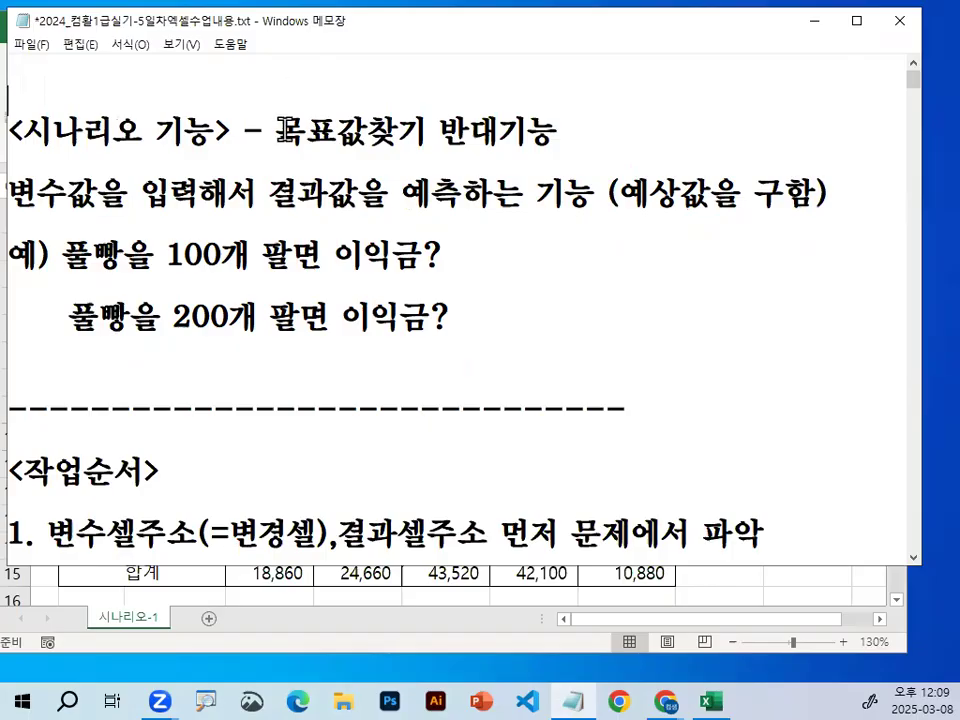
left_click_drag(280, 130, 561, 130)
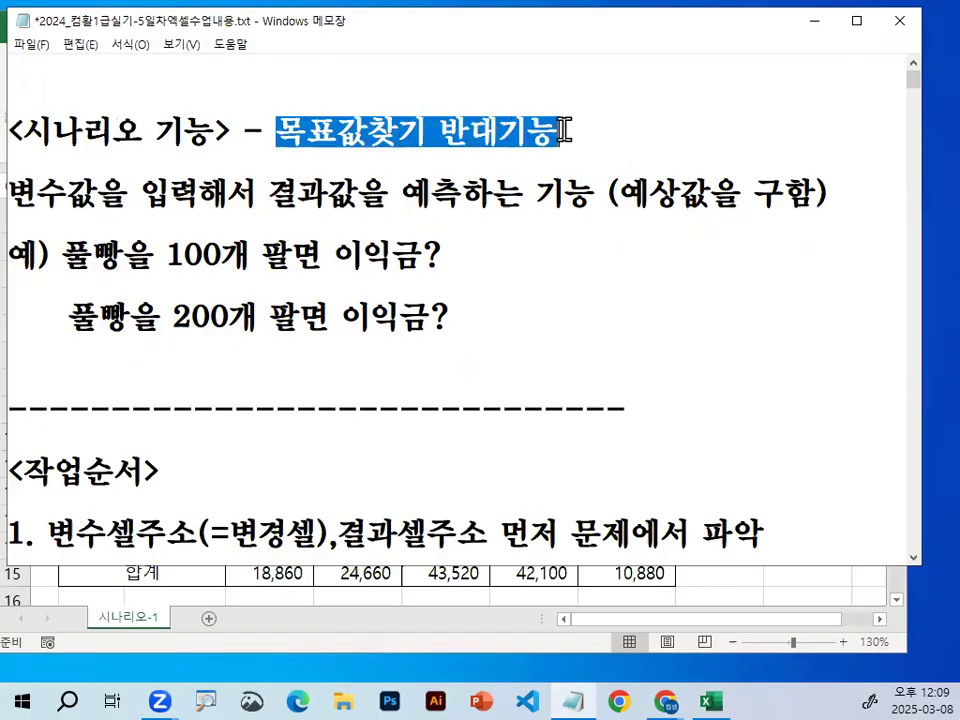
left_click_drag(63, 255, 459, 254)
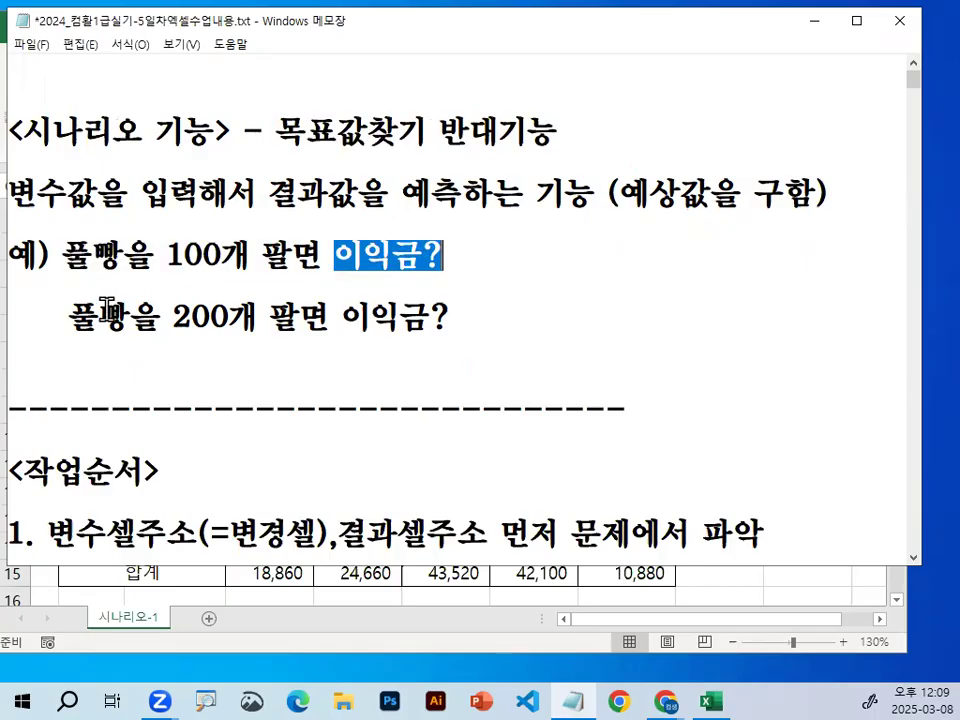
double_click(180, 316)
left_click_drag(166, 256, 250, 253)
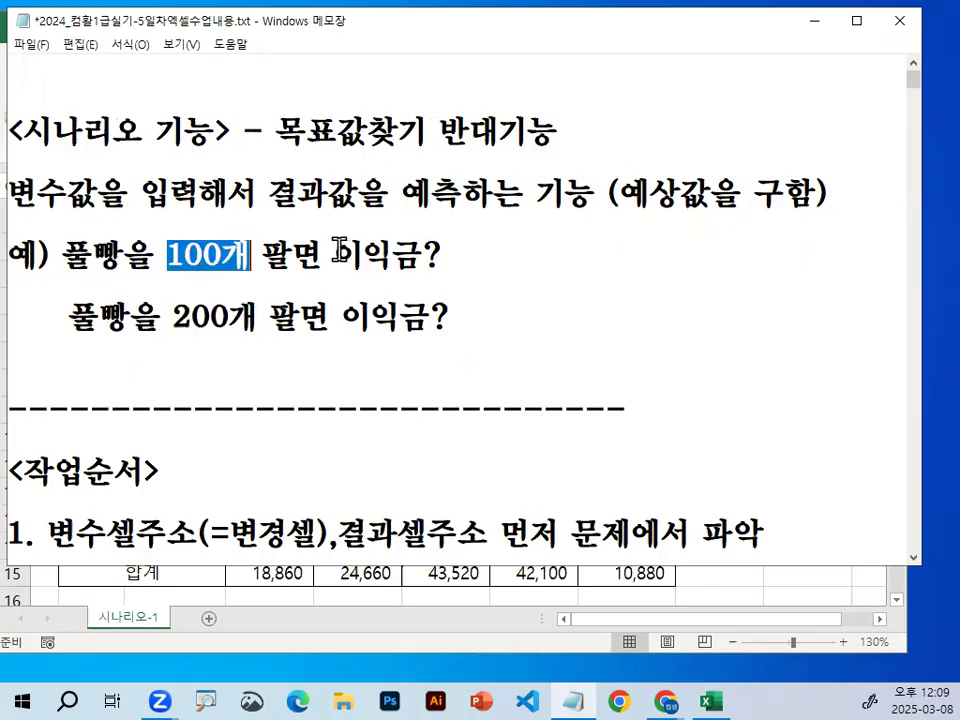
left_click_drag(337, 255, 440, 256)
left_click_drag(341, 318, 474, 318)
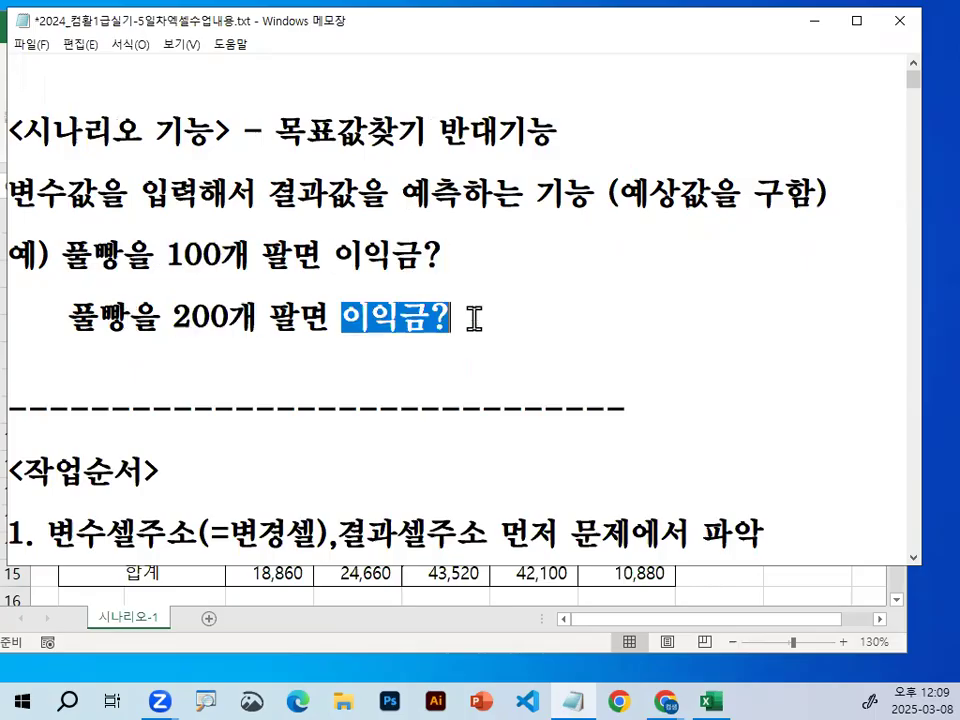
Reduce the indent before the example line about selling 200 풀빵.
left_click(30, 318)
key("BackSpace")
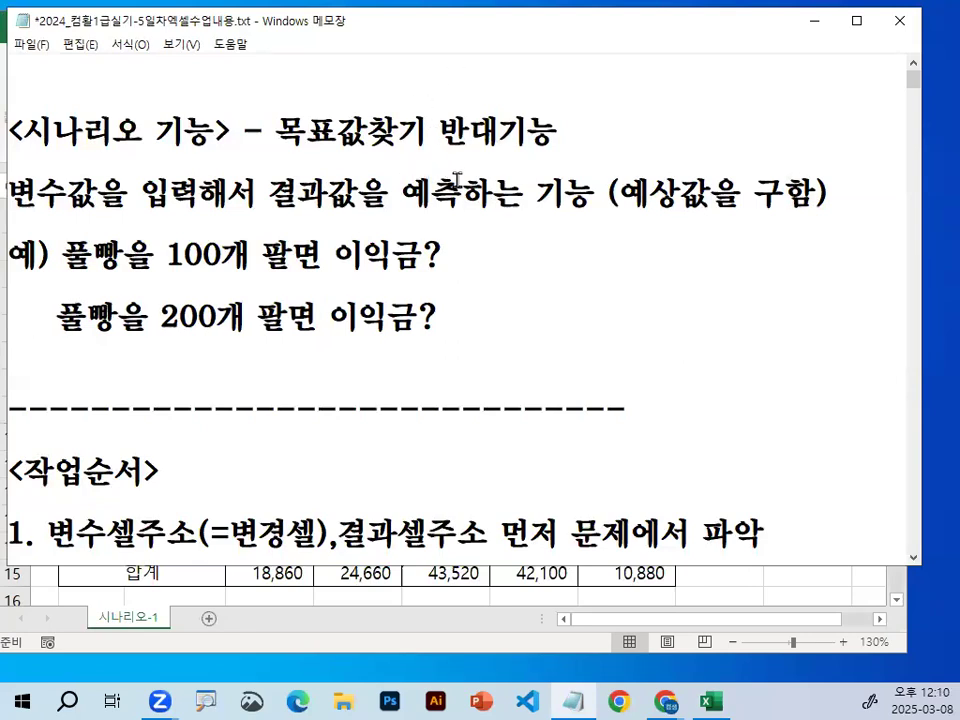
Examine step 1 of the <작업순서> notes on identifying the changing cell and result cell addresses from the problem.
scroll(470, 248, "down", 1)
scroll(472, 248, "down", 1)
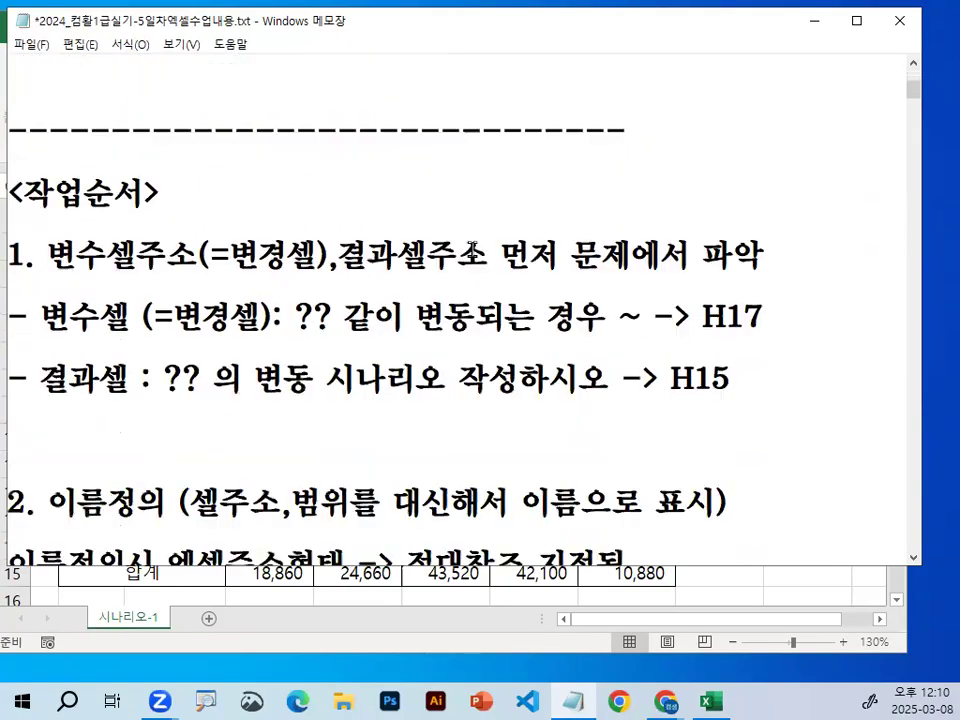
left_click_drag(50, 255, 206, 244)
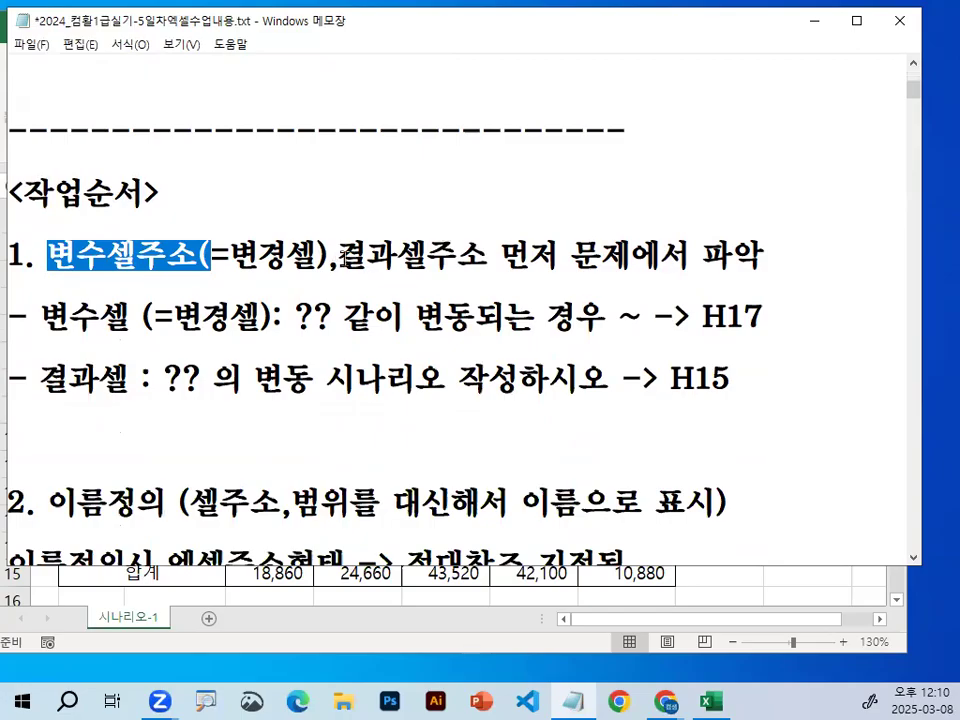
left_click_drag(339, 256, 488, 251)
left_click(488, 250)
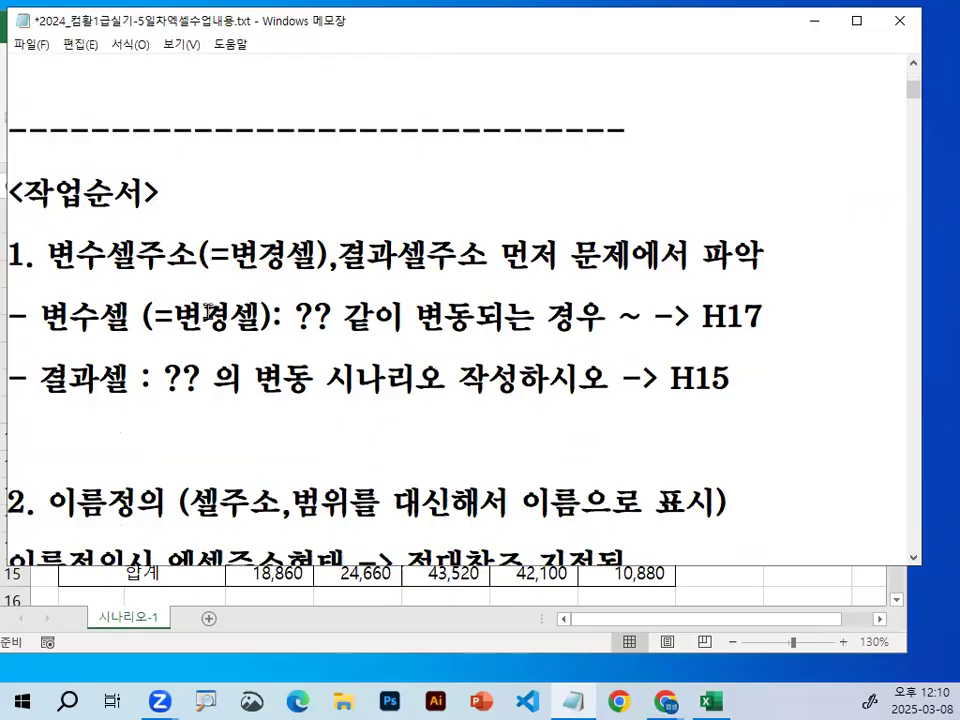
left_click_drag(176, 316, 261, 316)
left_click_drag(40, 316, 153, 316)
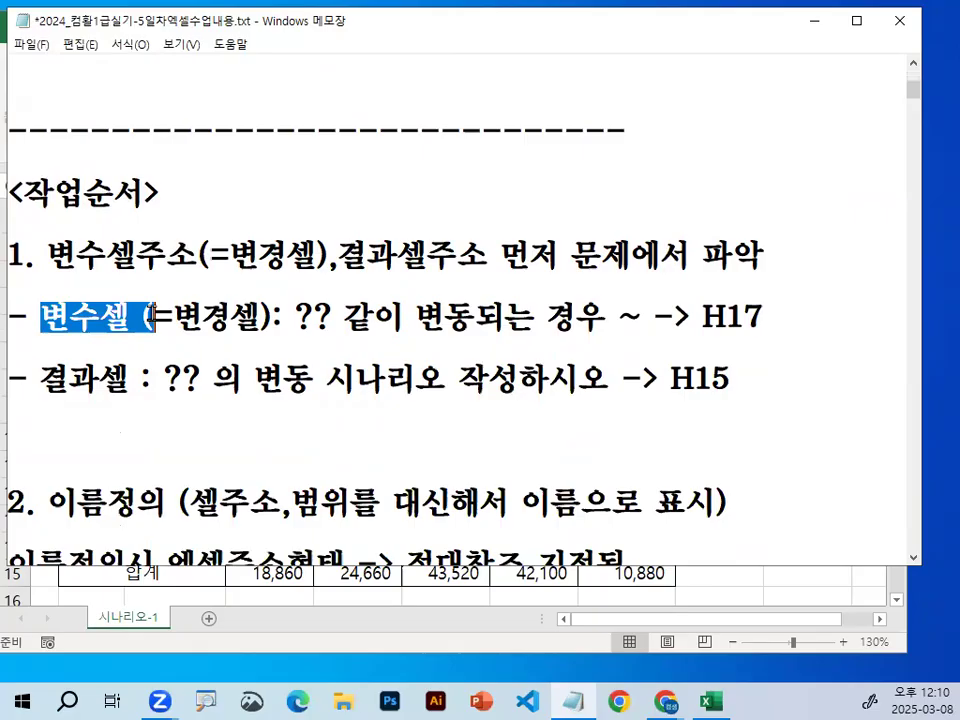
left_click(151, 316)
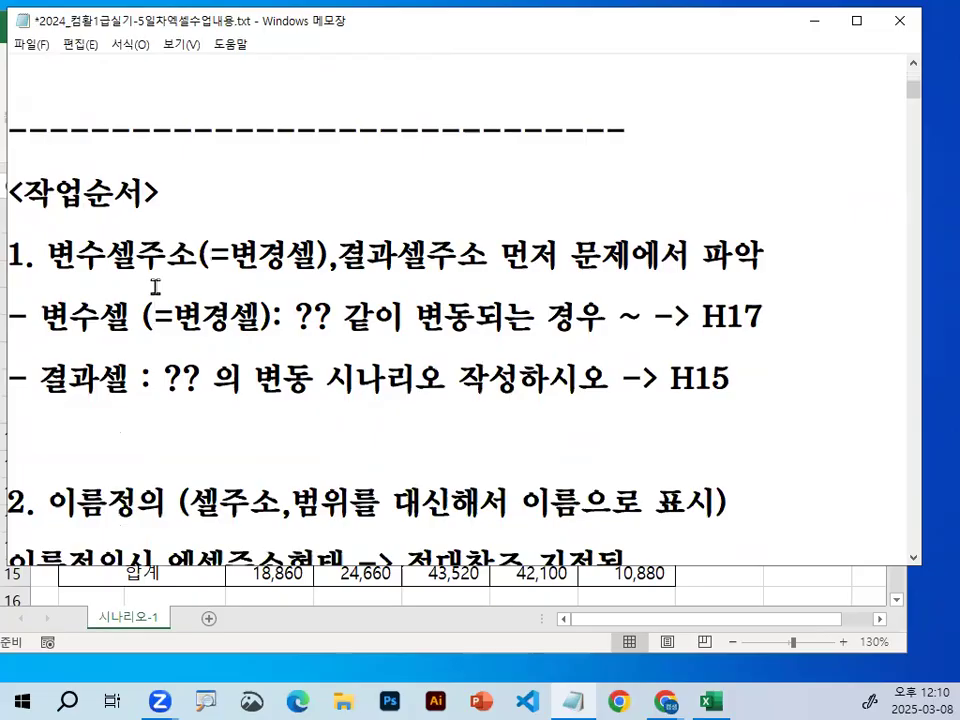
left_click_drag(314, 316, 510, 313)
left_click_drag(294, 316, 337, 311)
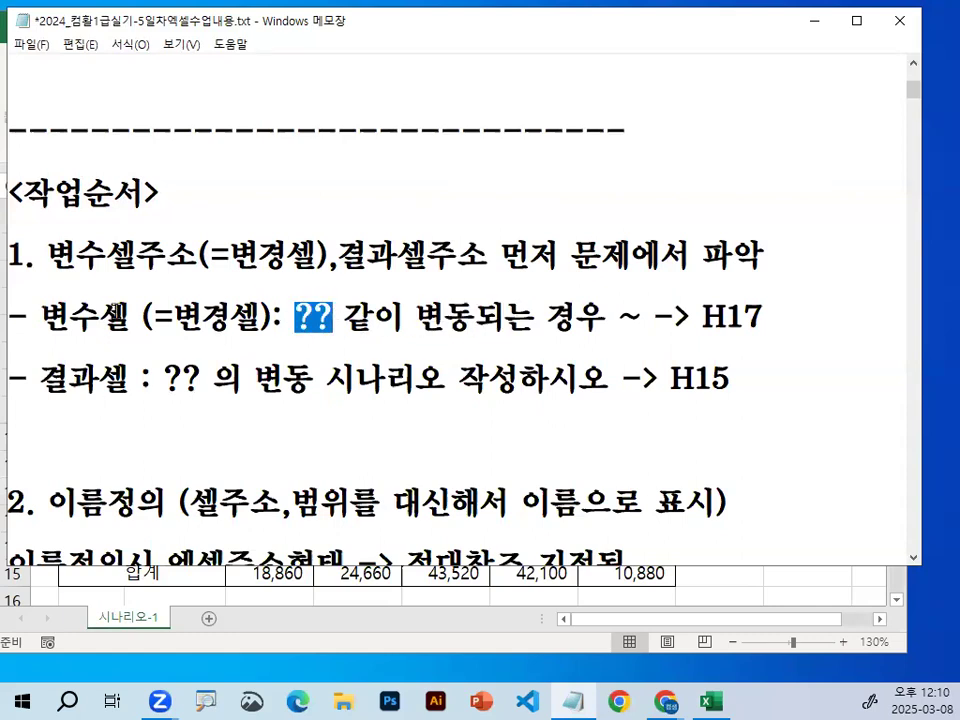
left_click_drag(40, 316, 143, 316)
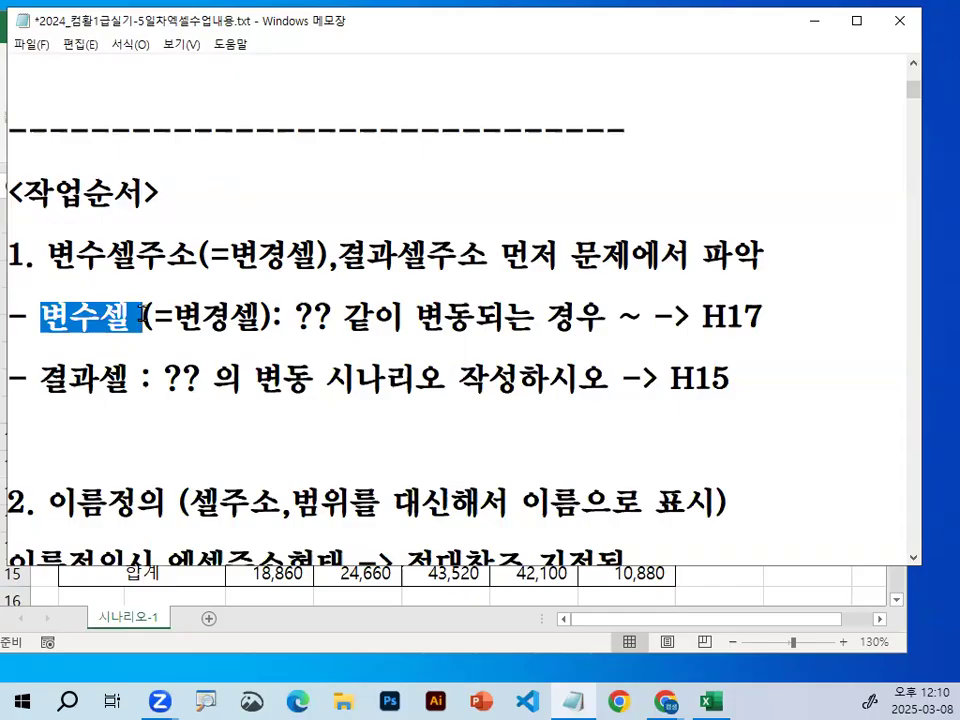
left_click_drag(706, 317, 767, 317)
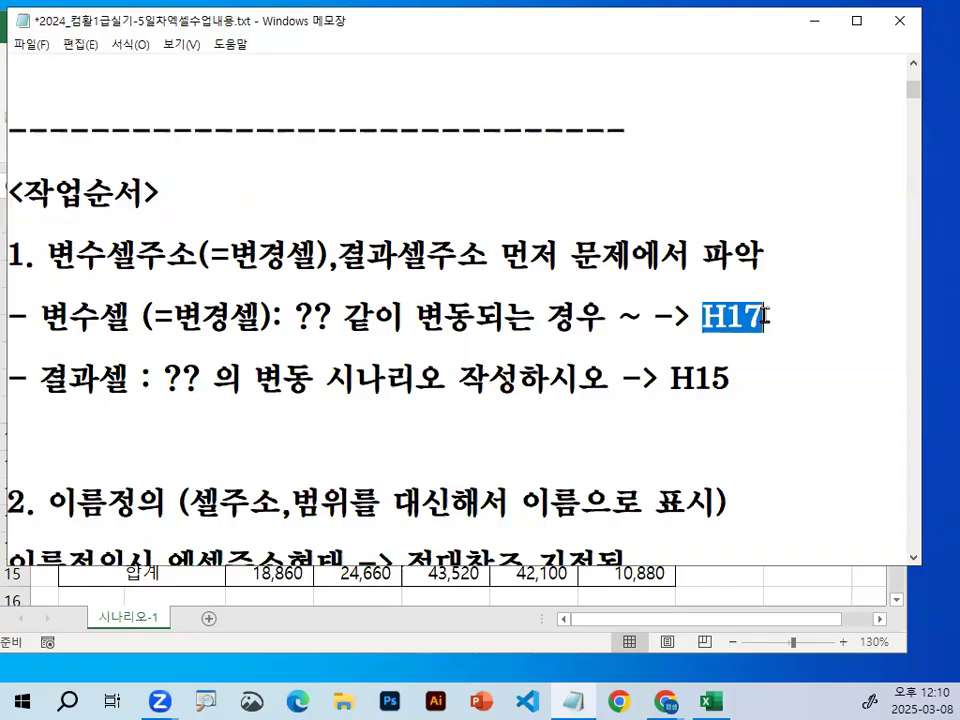
left_click_drag(40, 316, 175, 316)
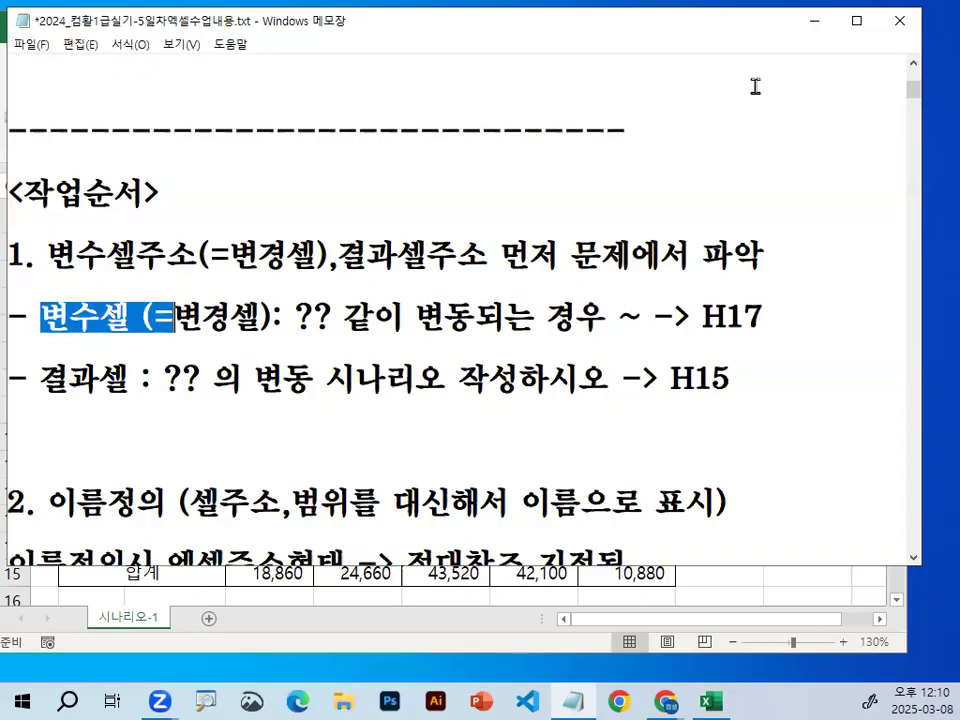
Return to the Excel workbook and select the 순이익률 value cell H17.
left_click(814, 21)
scroll(405, 358, "up", 2, "ctrl")
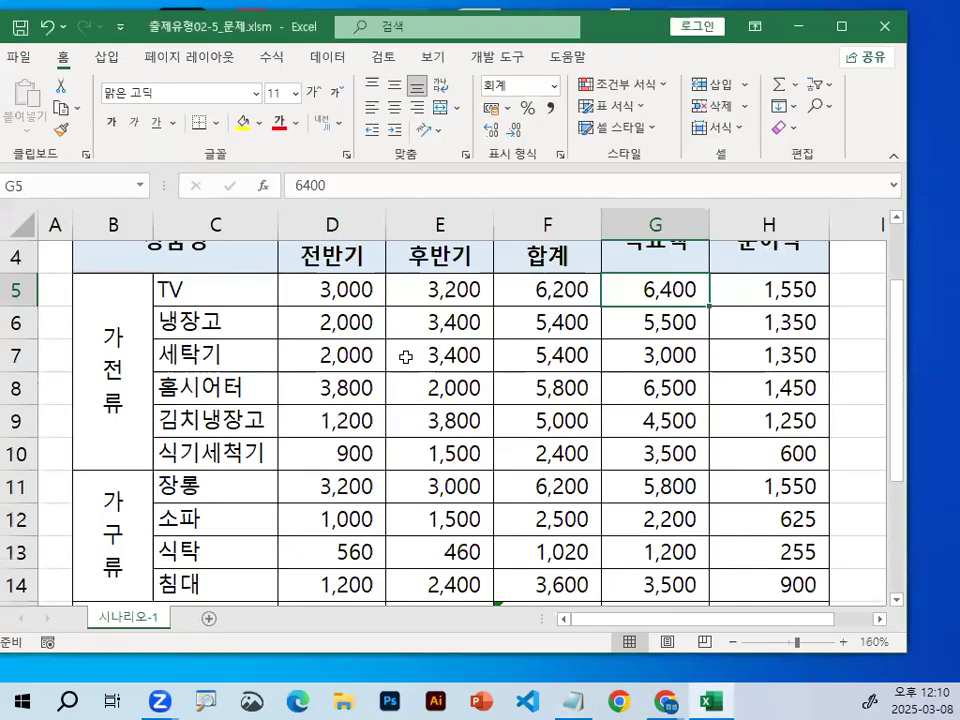
scroll(452, 355, "down", 2)
left_click(790, 487)
scroll(851, 521, "up", 3)
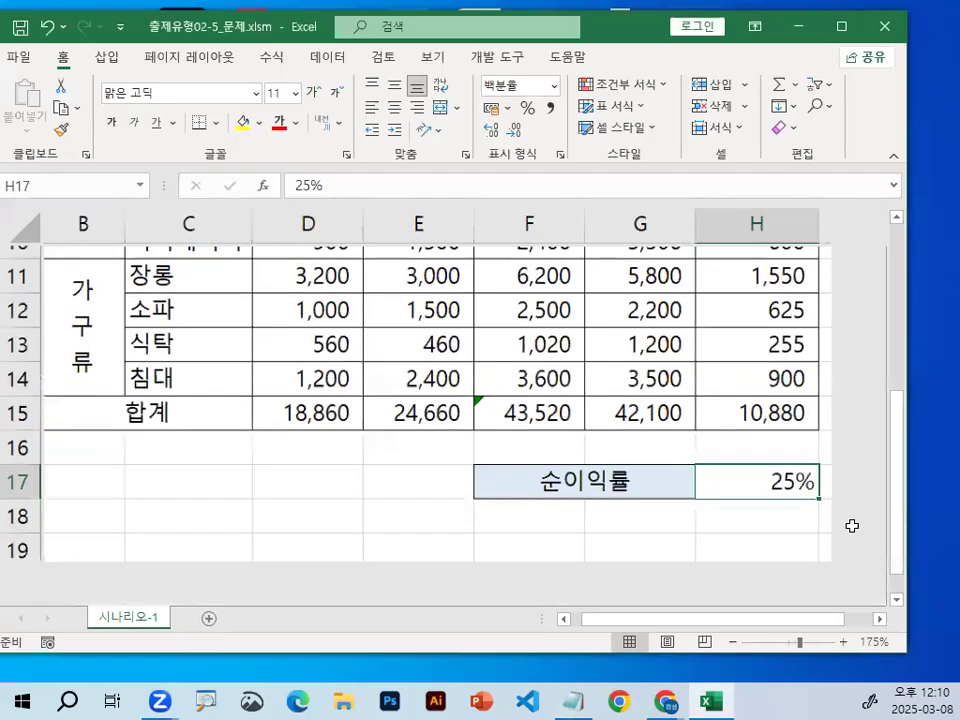
scroll(849, 527, "down", 2)
mouse_move(758, 331)
left_mouse_down()
mouse_move(695, 291)
mouse_move(763, 311)
left_mouse_up()
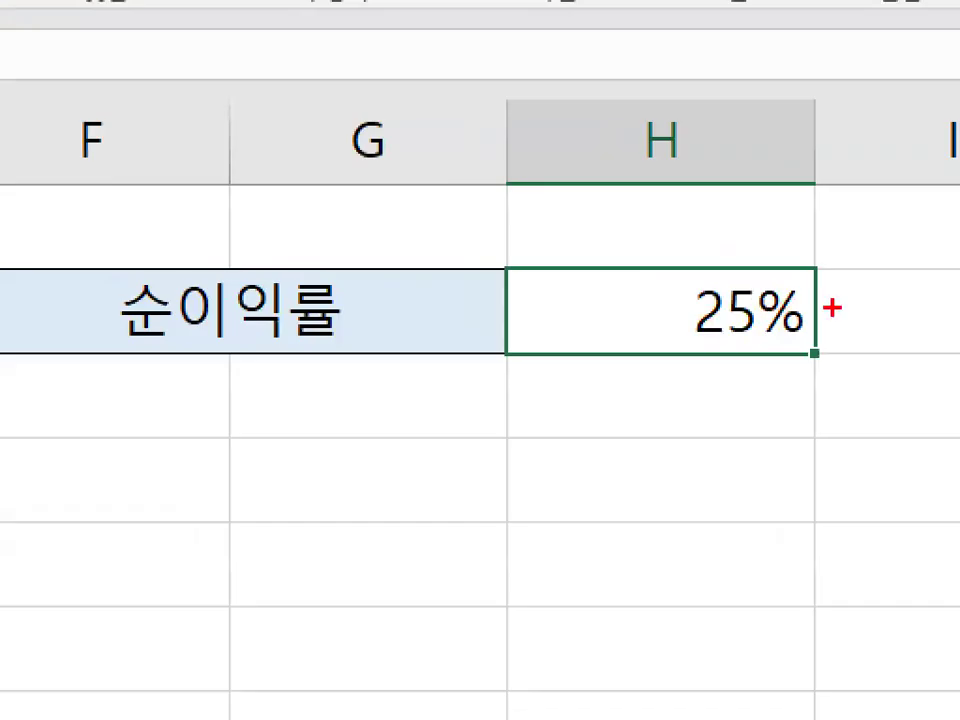
Switch to the Notepad lesson notes and examine the 결과셀 line of step 1 on finding the result cell from the problem's wording.
mouse_move(768, 312)
left_mouse_down()
mouse_move(706, 338)
mouse_move(767, 309)
left_mouse_up()
mouse_move(621, 321)
left_mouse_down()
mouse_move(668, 349)
mouse_move(620, 256)
left_mouse_up()
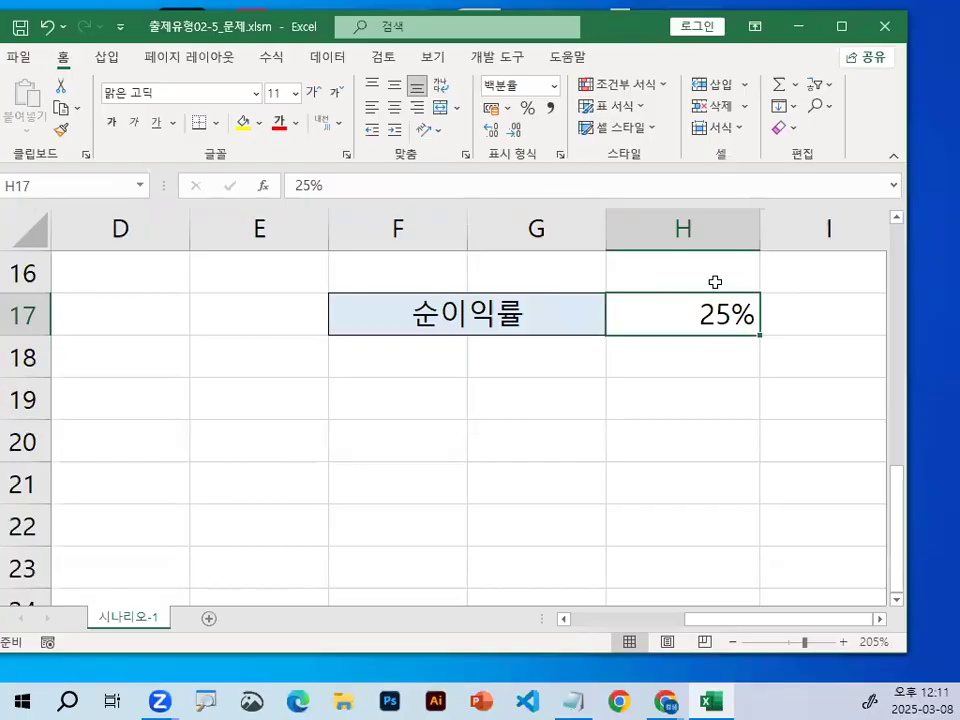
left_click(797, 26)
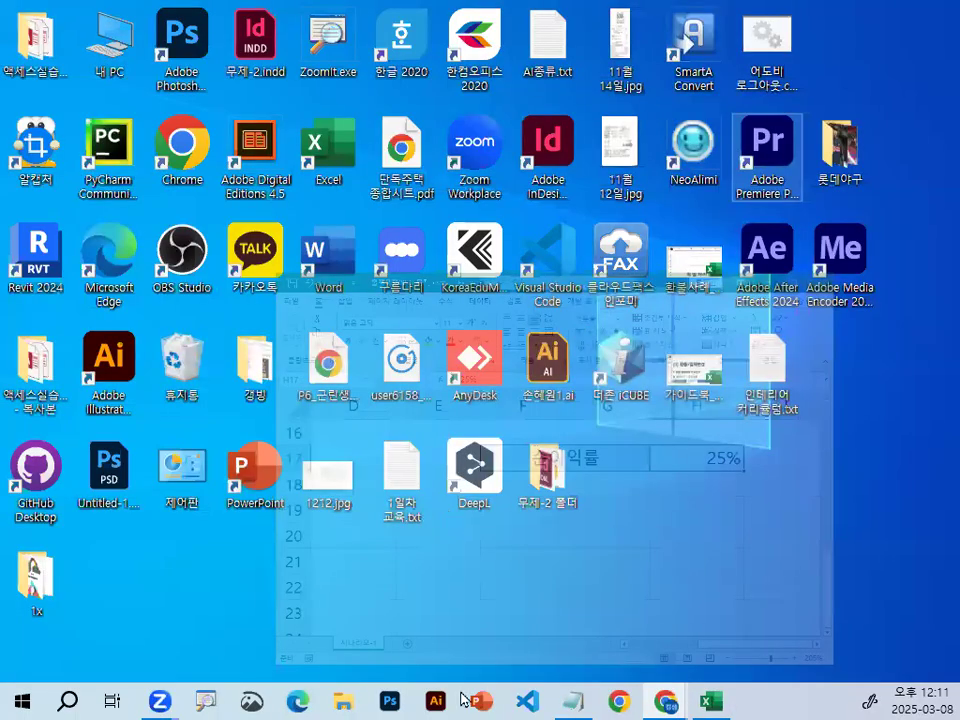
left_click(574, 702)
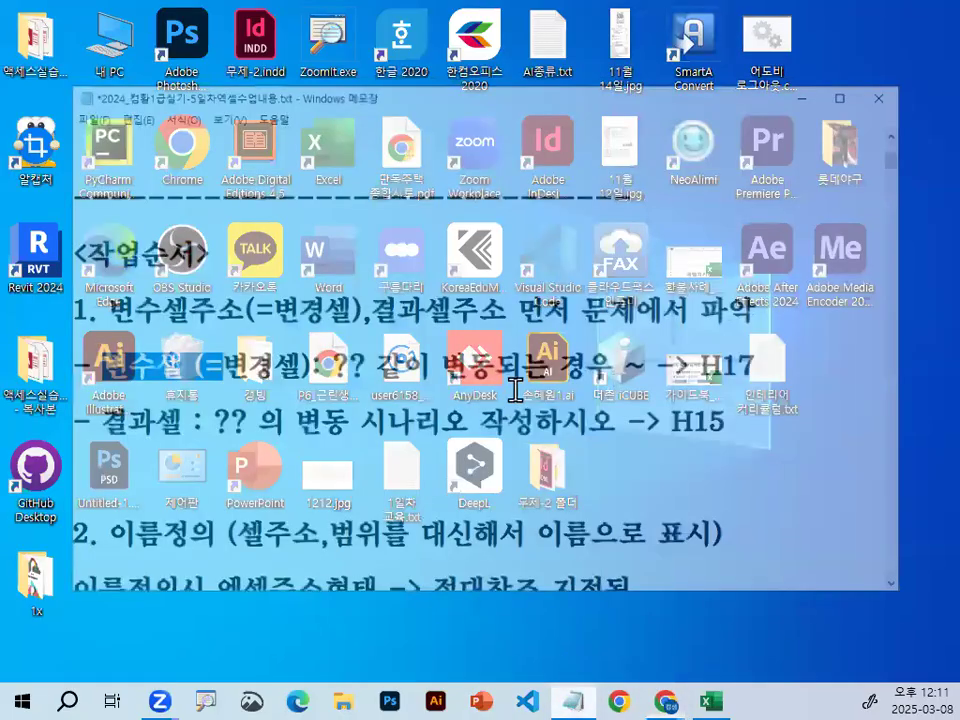
left_click_drag(330, 385, 513, 385)
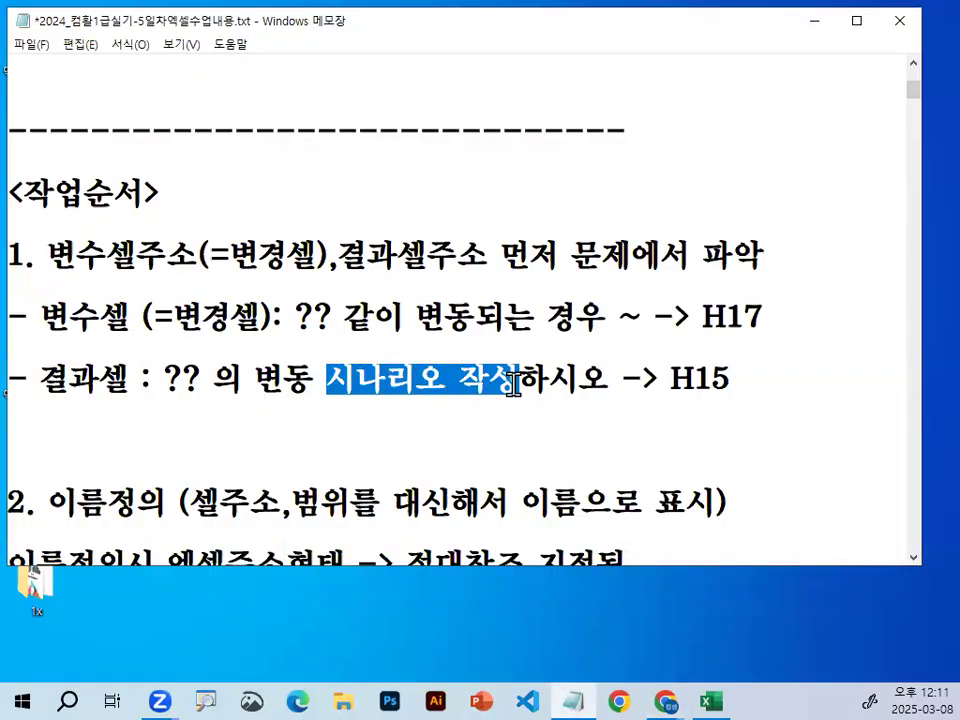
left_click_drag(329, 385, 448, 385)
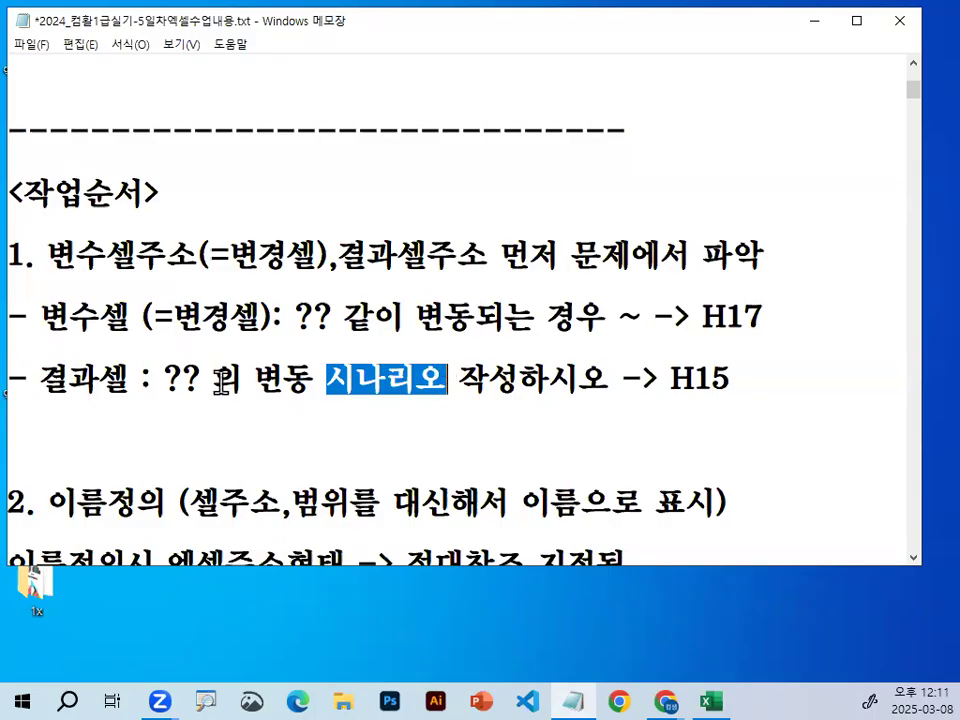
left_click_drag(163, 378, 198, 376)
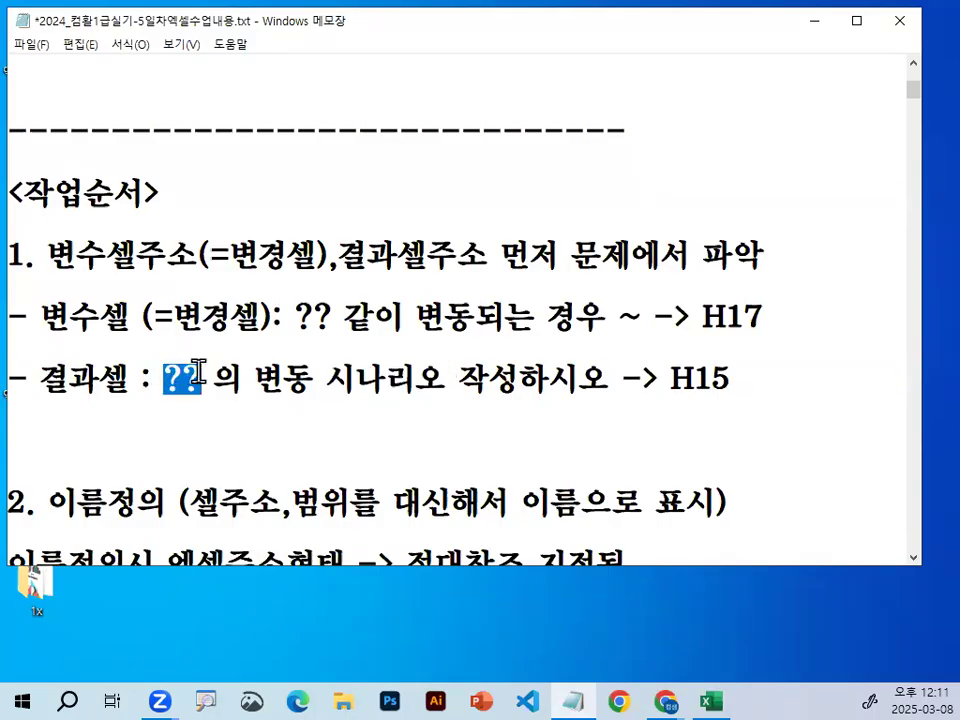
left_click_drag(154, 379, 203, 377)
left_click_drag(16, 380, 128, 380)
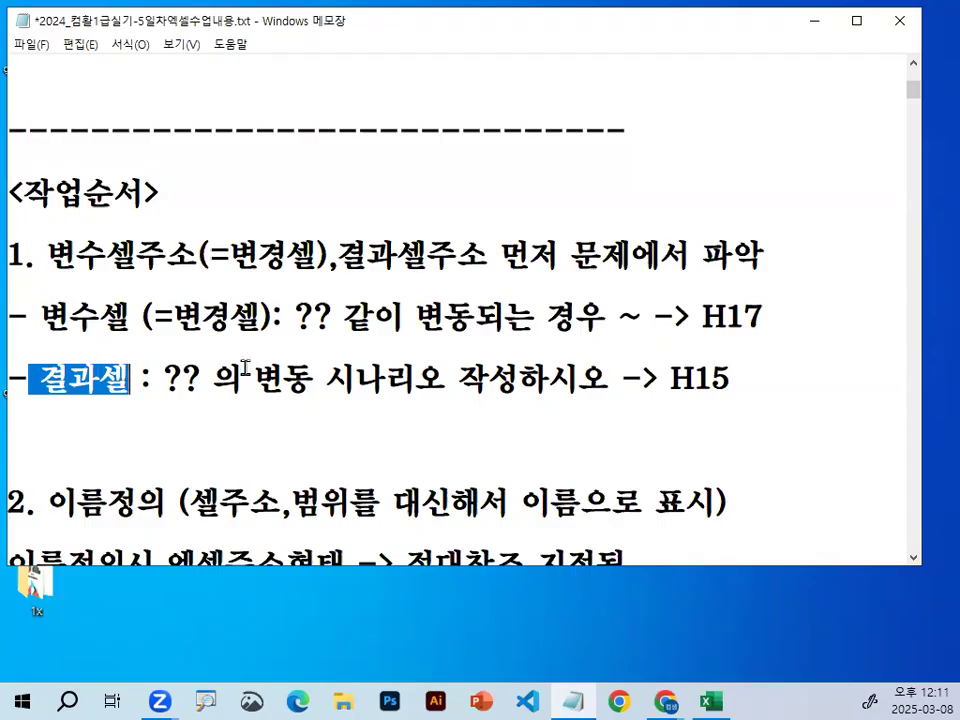
scroll(320, 290, "down", 1)
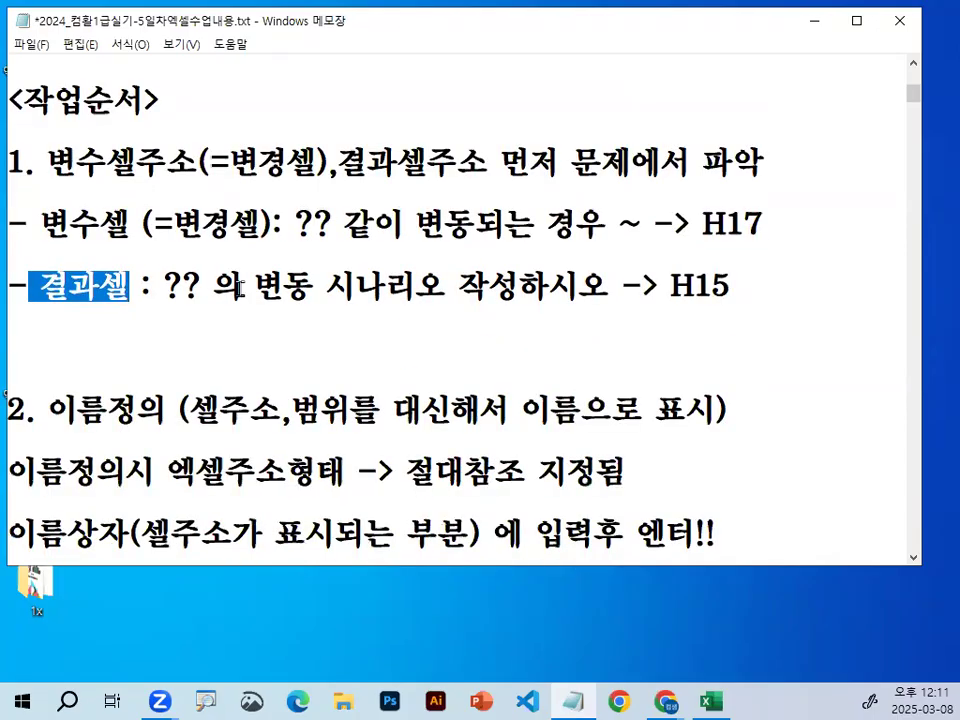
left_click_drag(163, 286, 632, 288)
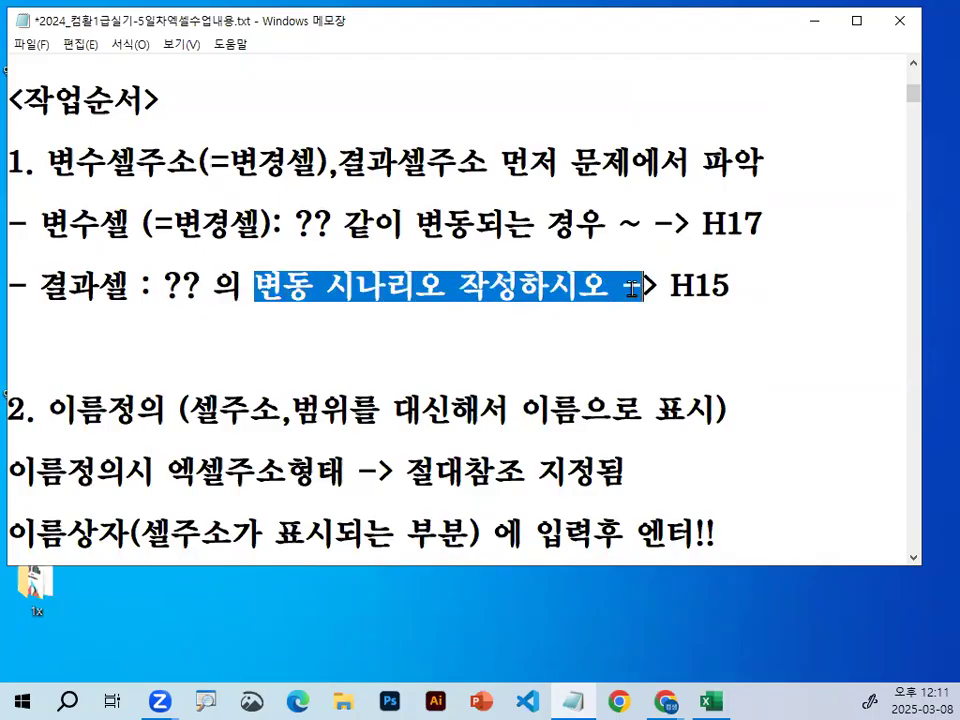
left_click_drag(141, 286, 213, 288)
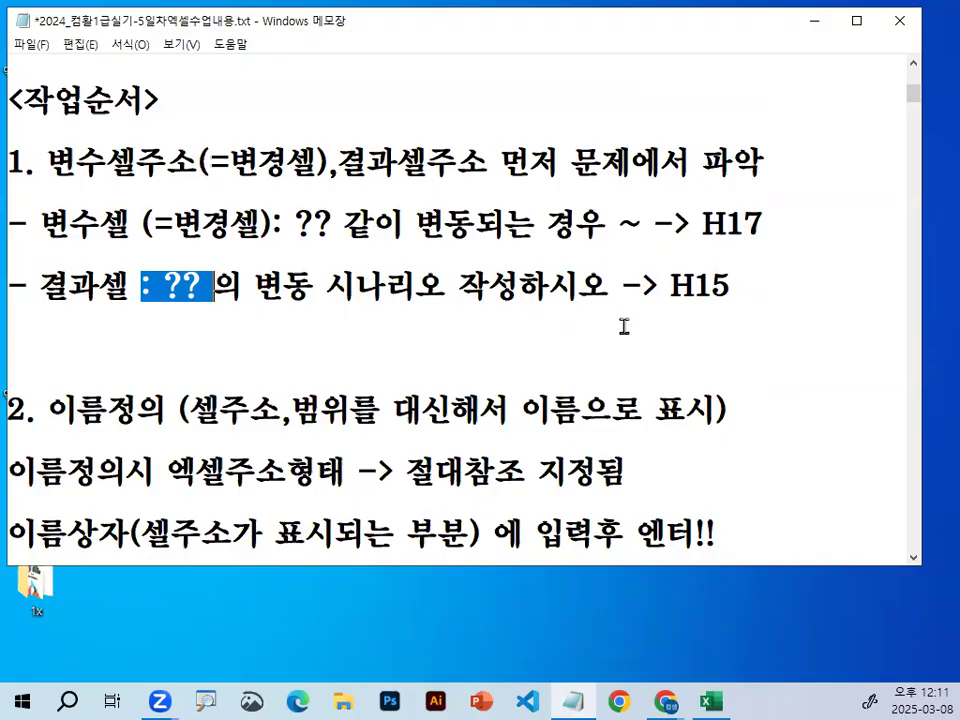
left_click_drag(326, 287, 447, 286)
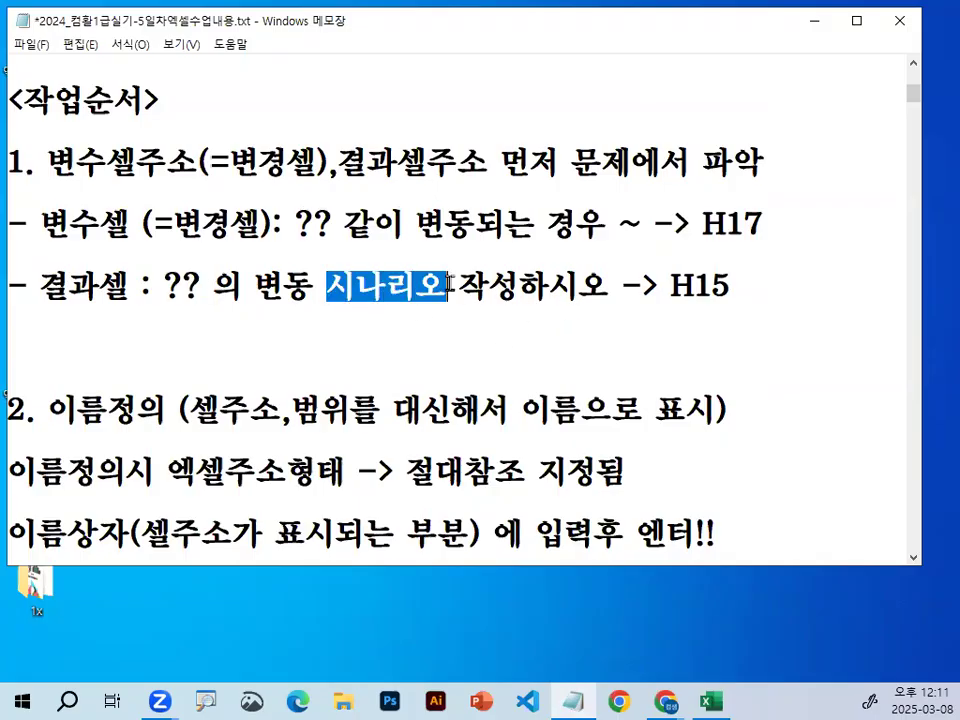
left_click_drag(164, 287, 211, 285)
left_click(212, 280)
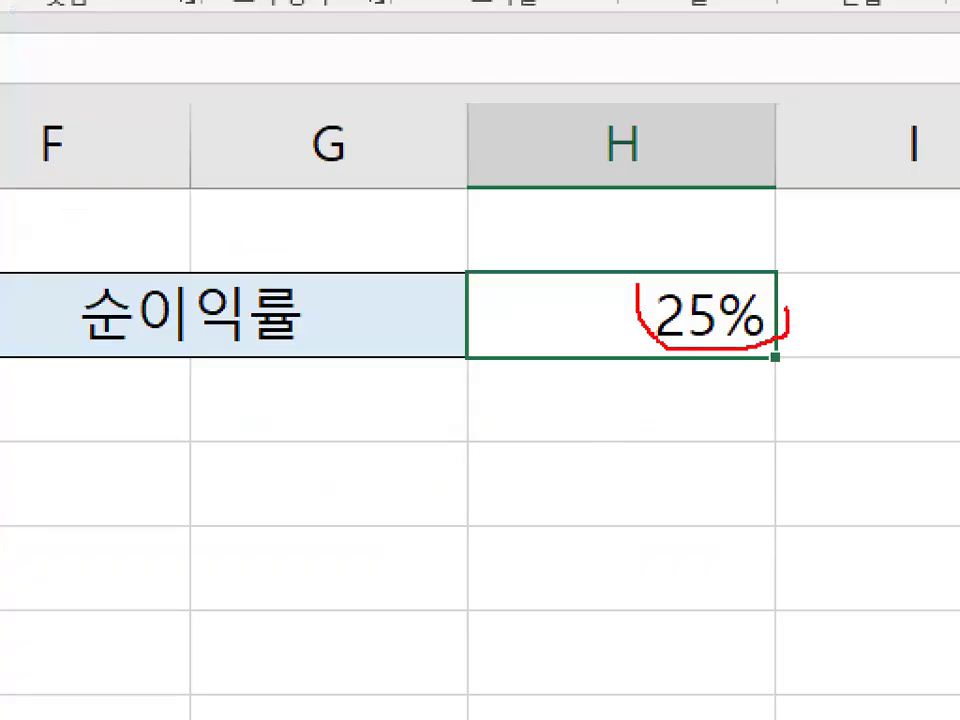
Return to the Excel workbook and examine the result cell H15 together with the 순이익률 changing cell H17.
key("Escape")
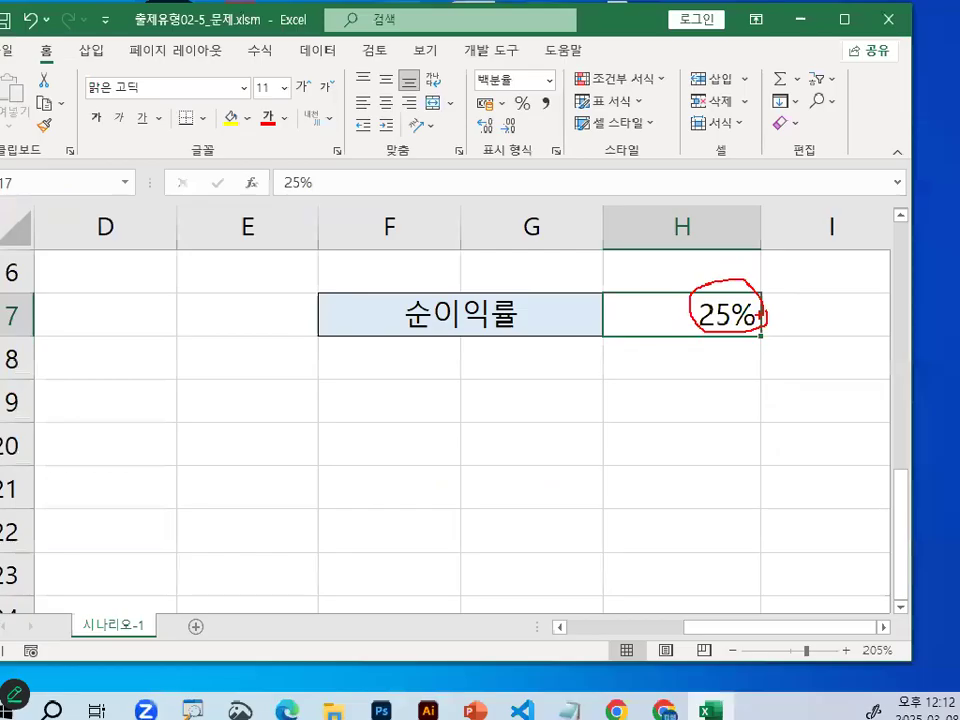
scroll(820, 329, "up", 2)
left_click(710, 482)
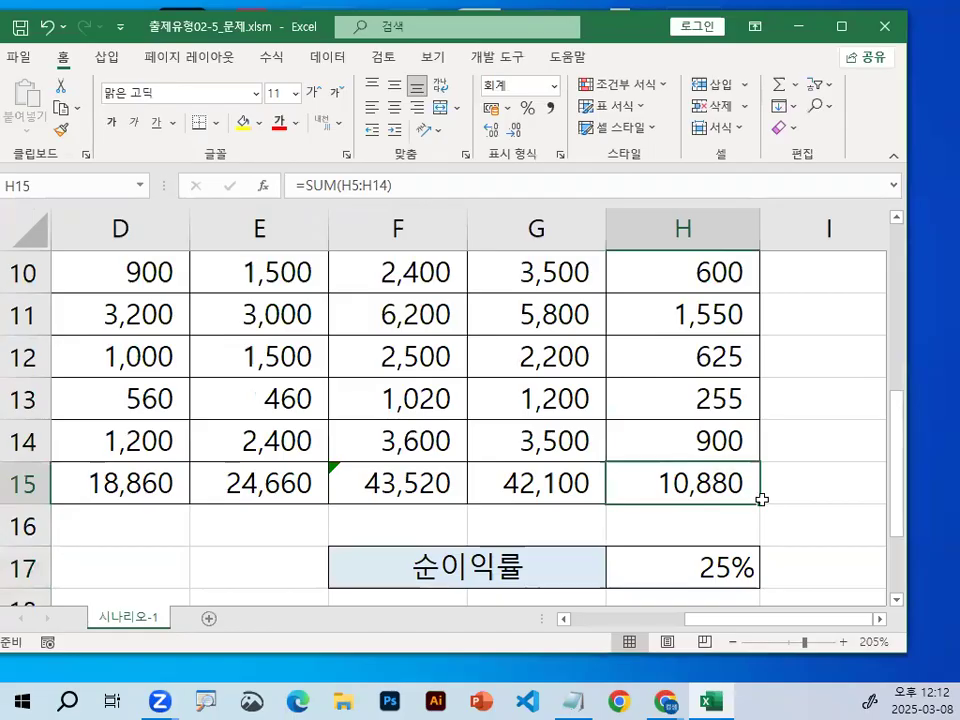
scroll(776, 498, "up", 3)
scroll(777, 497, "down", 4)
scroll(777, 497, "down", 1)
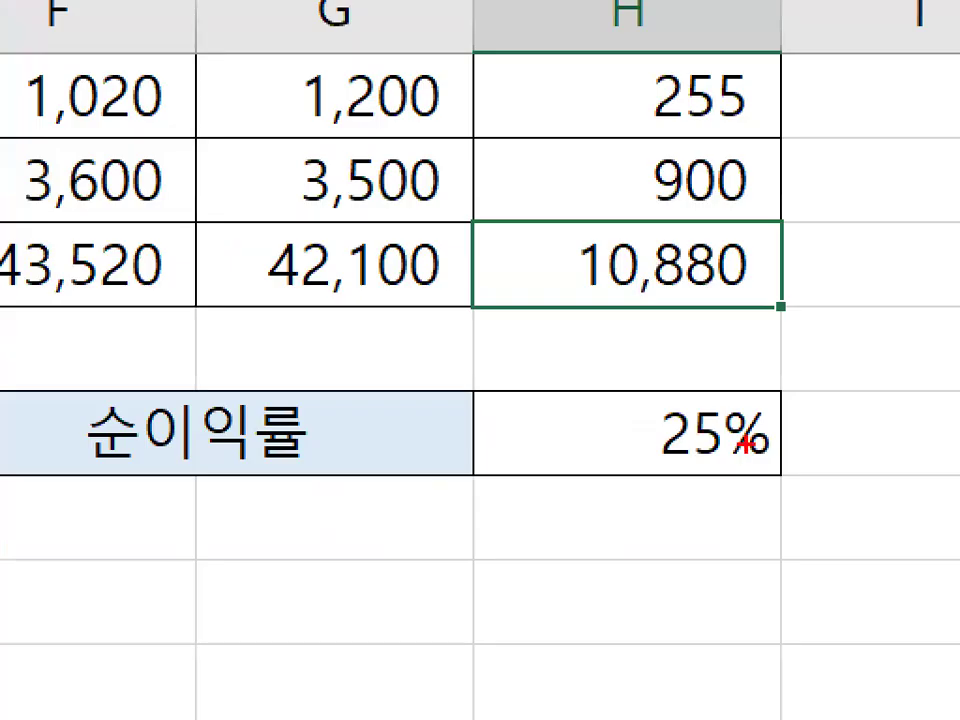
mouse_move(776, 456)
left_mouse_down()
mouse_move(691, 420)
mouse_move(750, 431)
left_mouse_up()
mouse_move(776, 262)
left_mouse_down()
mouse_move(625, 298)
mouse_move(795, 250)
left_mouse_up()
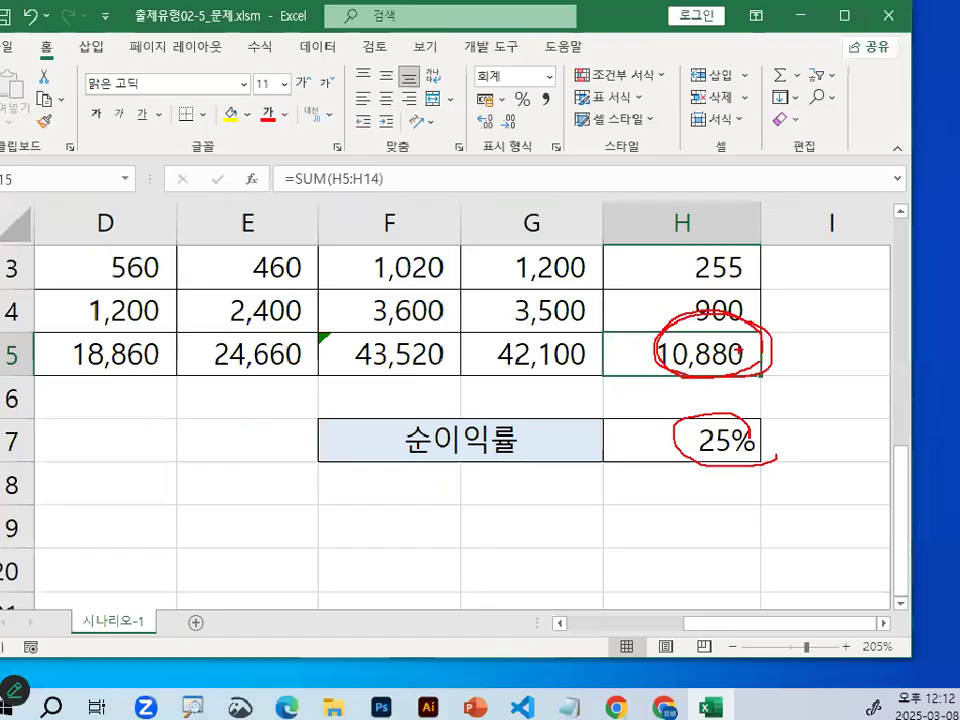
left_click(812, 372)
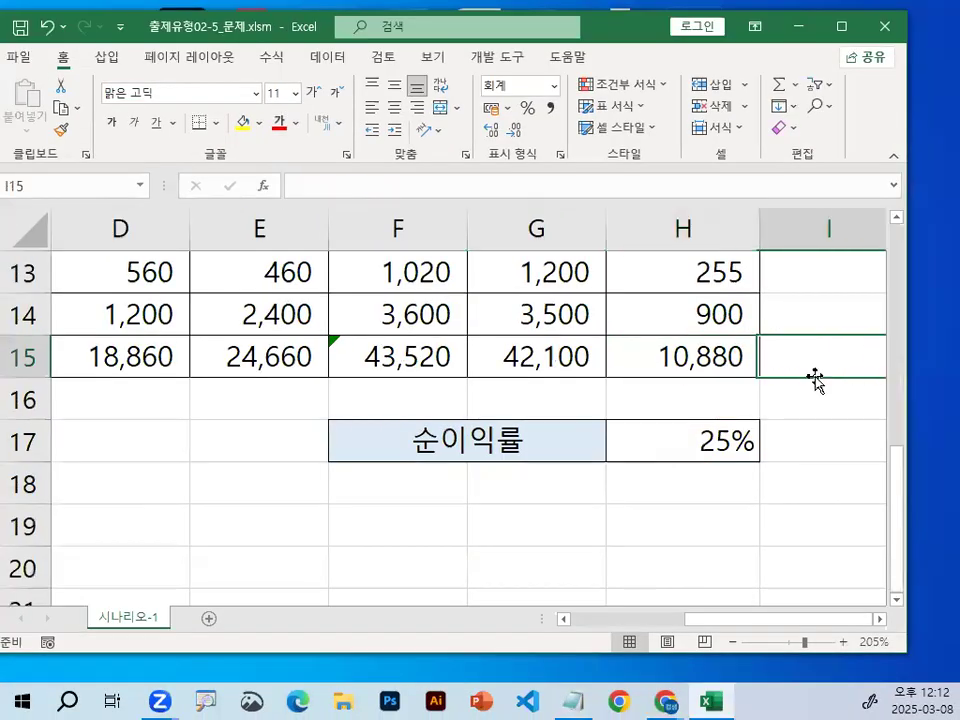
Switch to the Notepad notes and review the H17 address for 변수셀 and the H15 address for 결과셀 in step 1.
left_click(580, 697)
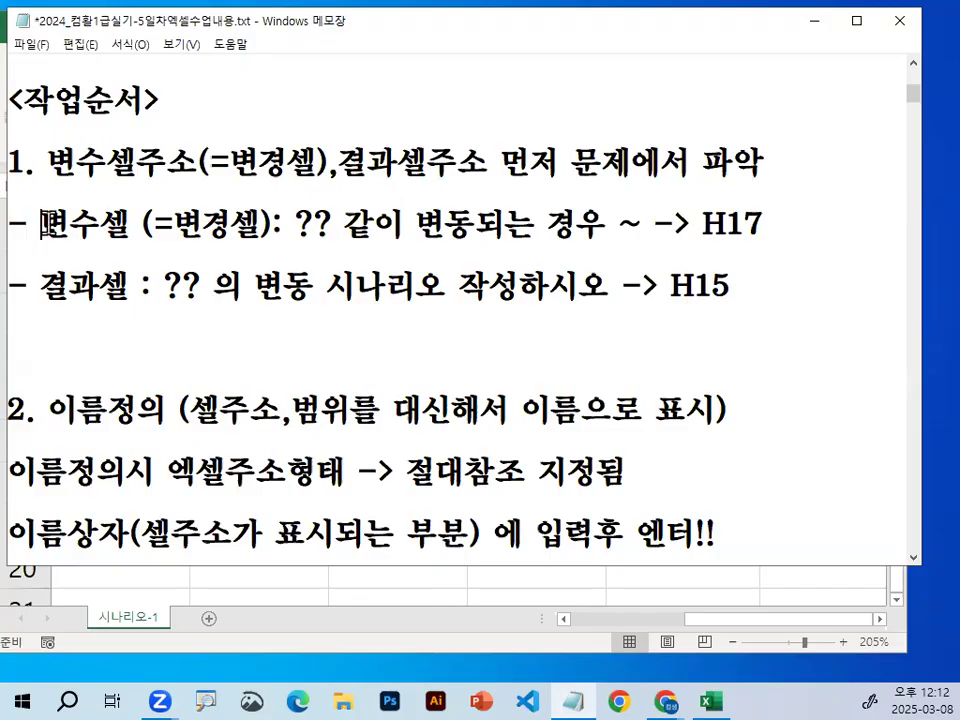
left_click_drag(43, 224, 130, 220)
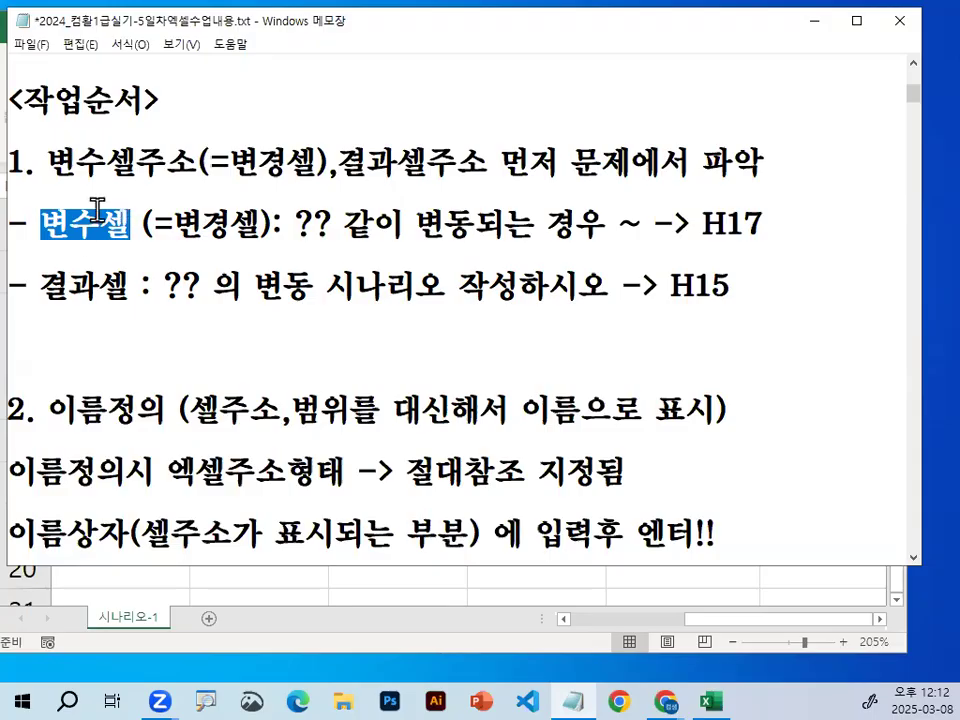
left_click_drag(660, 288, 862, 287)
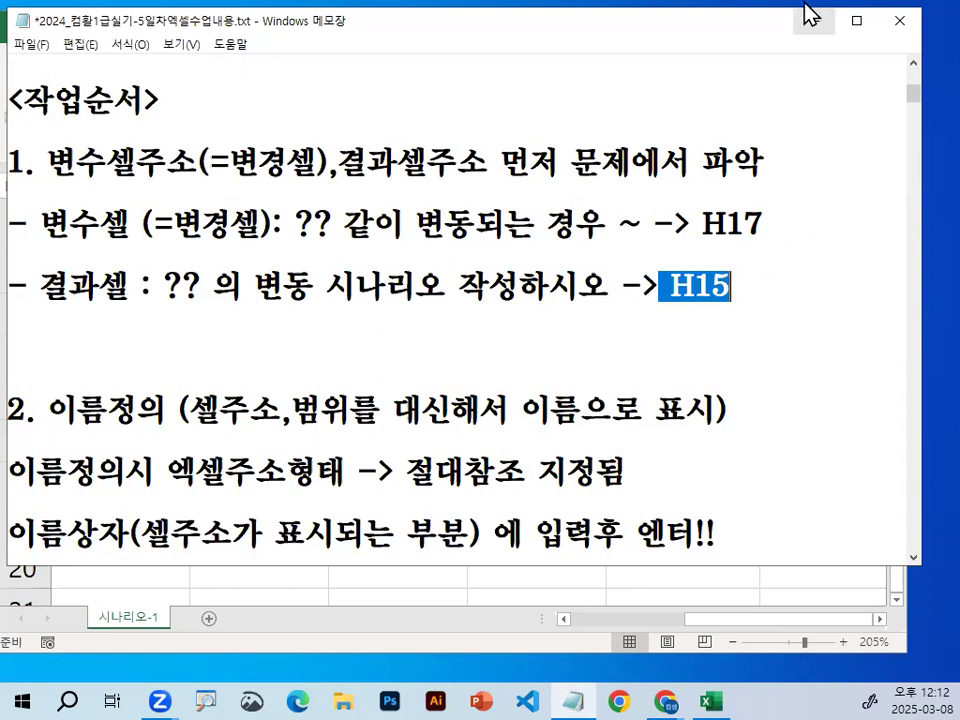
left_click_drag(691, 225, 760, 226)
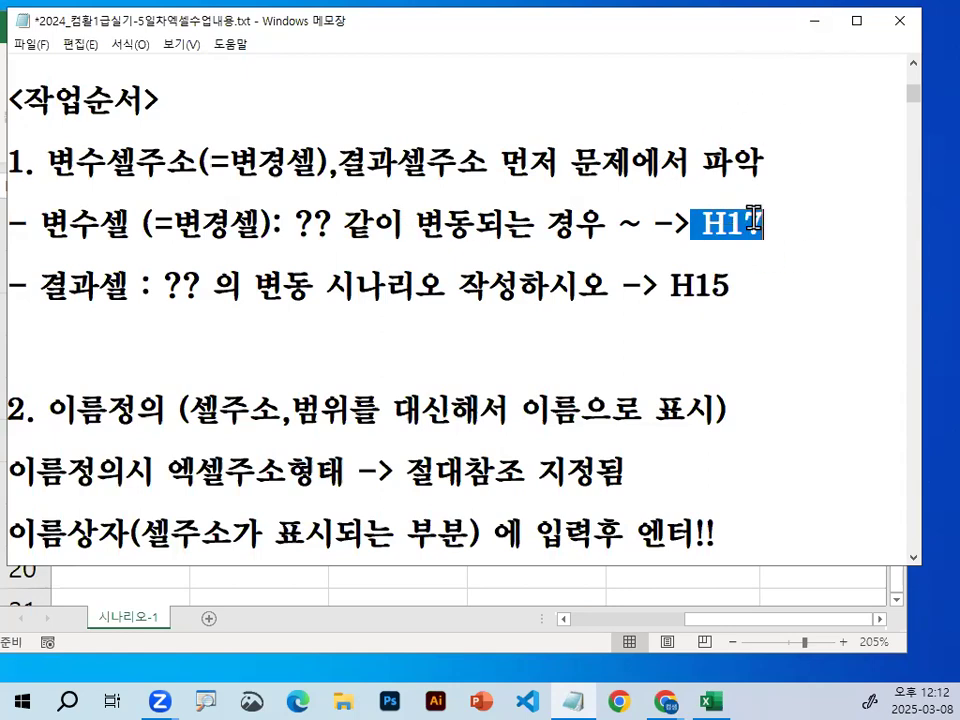
left_click(96, 360)
scroll(163, 390, "down", 1)
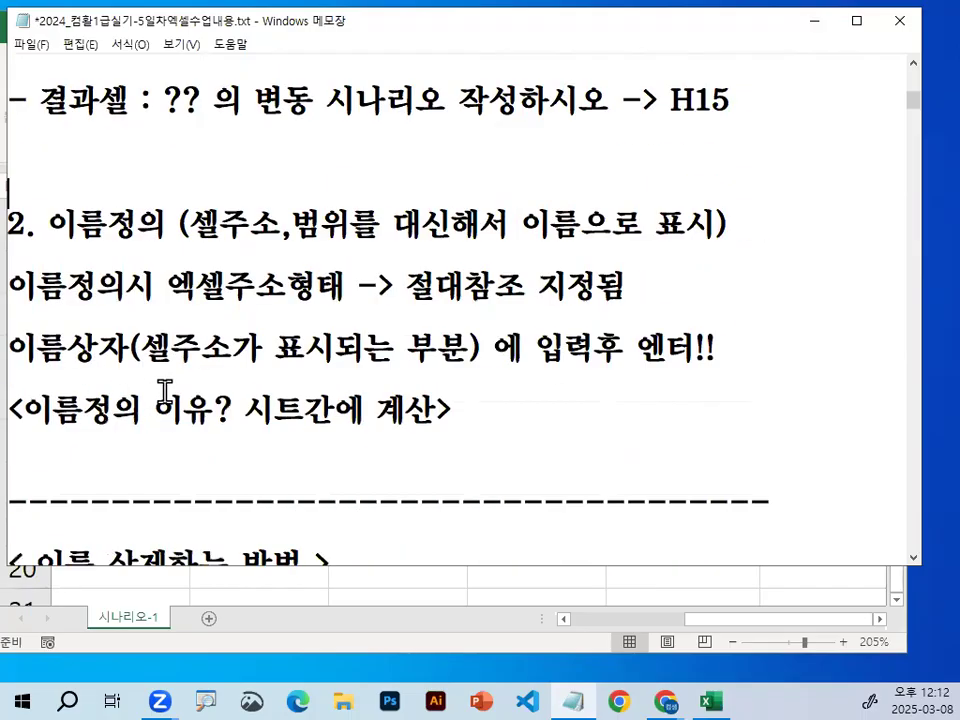
Examine step 2 of the notes on 이름정의, covering names replacing cell addresses, absolute references and the 이름상자.
left_click_drag(55, 226, 165, 224)
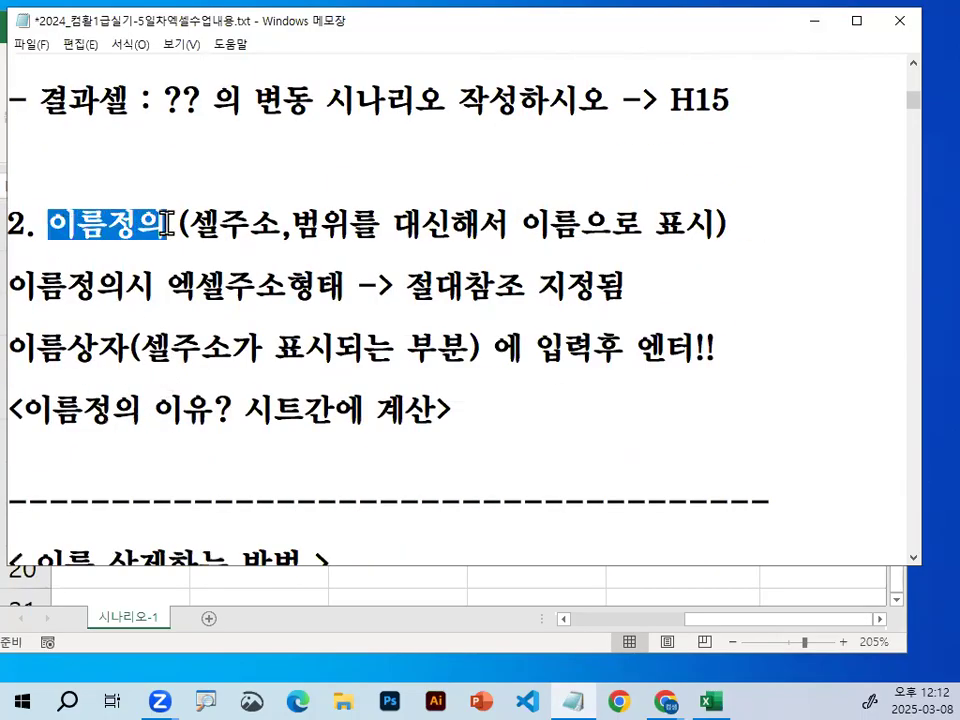
left_click_drag(50, 224, 137, 224)
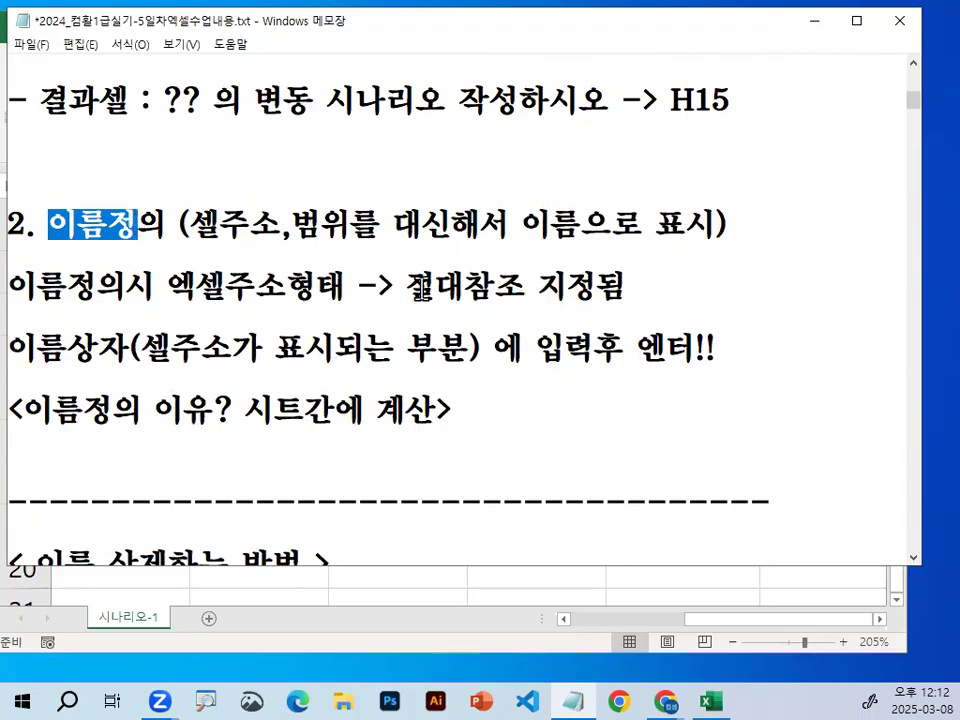
left_click_drag(521, 224, 722, 221)
left_click_drag(78, 224, 186, 218)
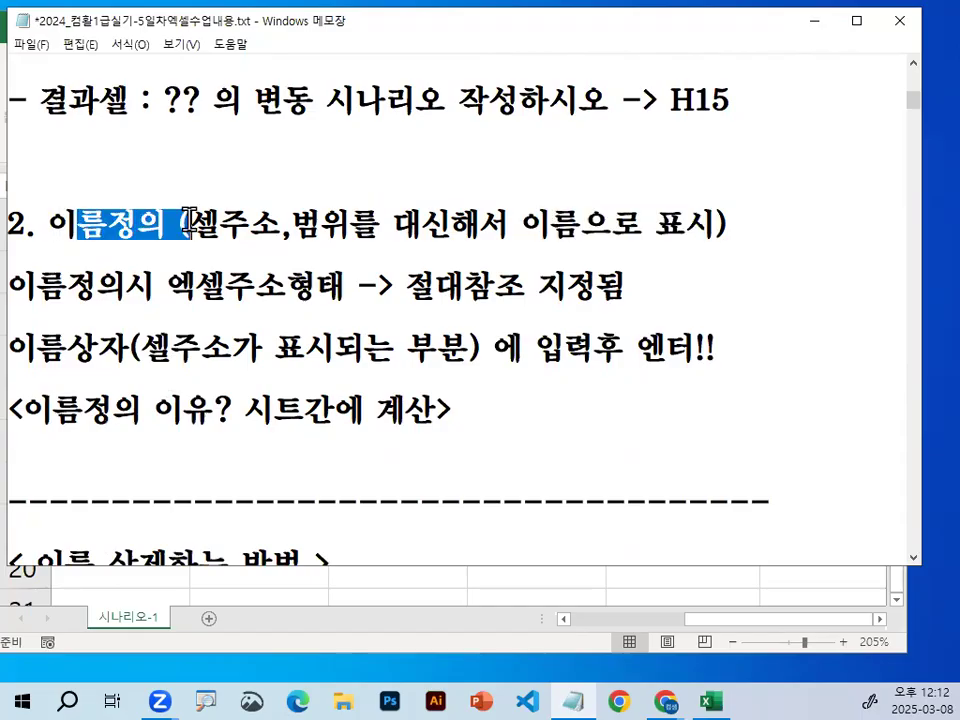
left_click(318, 292)
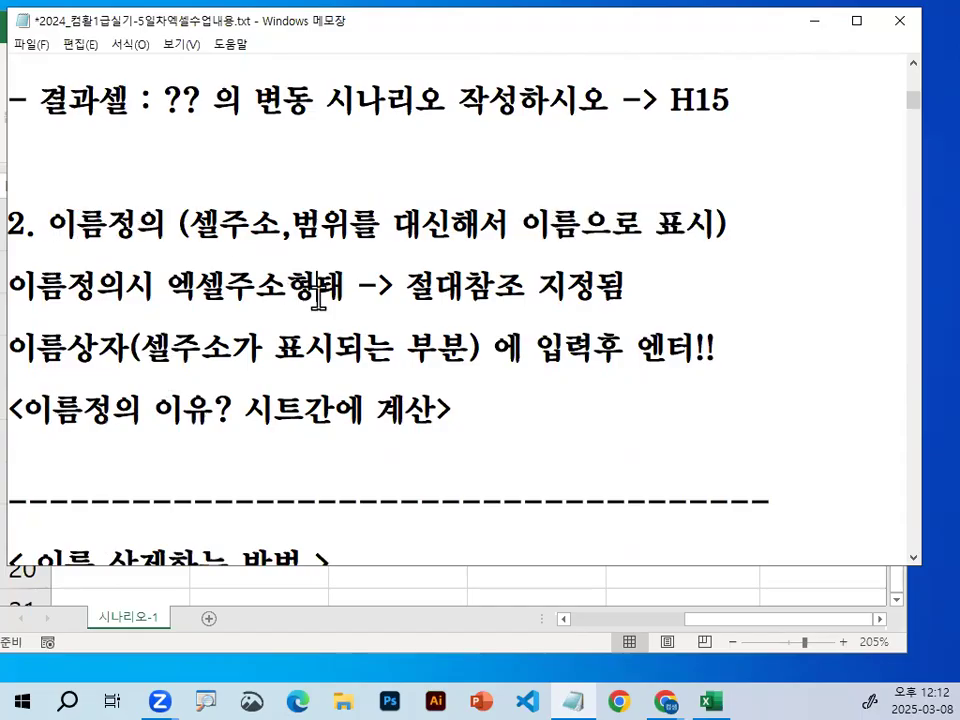
left_click(170, 292)
left_click_drag(175, 290, 342, 290)
left_click_drag(408, 290, 528, 287)
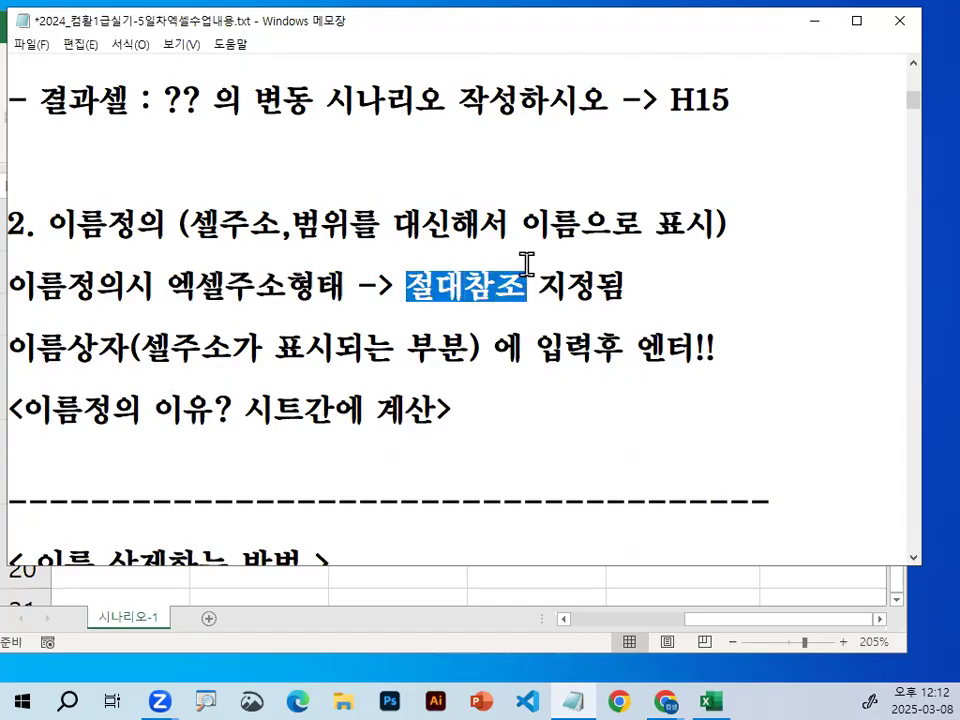
key("Home")
left_click_drag(48, 222, 160, 217)
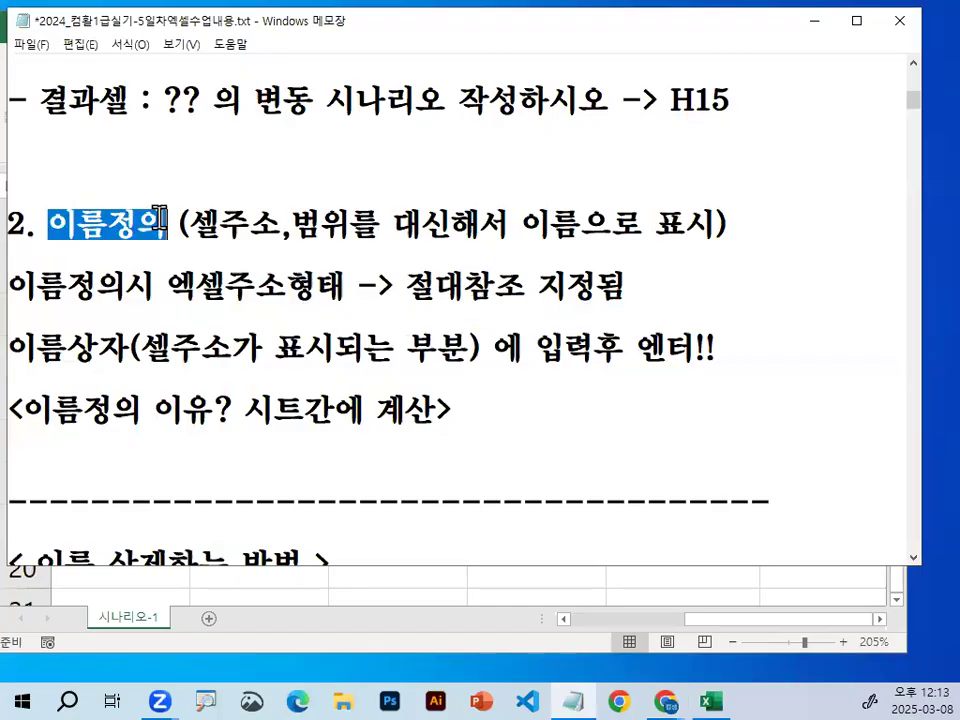
left_click_drag(140, 349, 404, 355)
Return to the Excel workbook and examine the Name Box where the active cell's address is displayed.
left_click(813, 20)
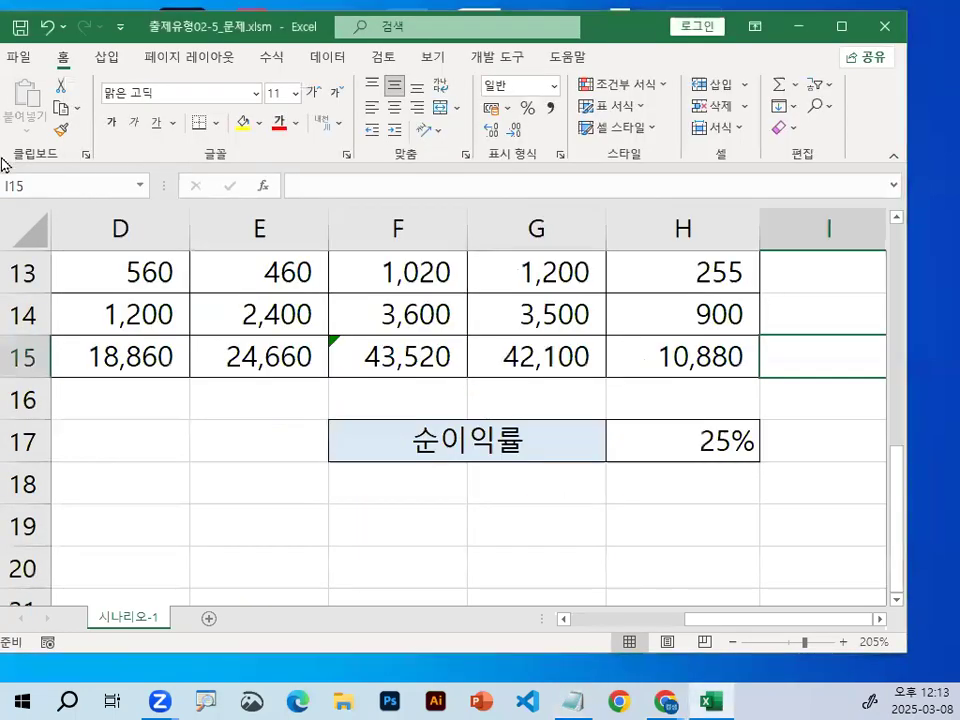
mouse_move(55, 188)
left_mouse_down()
mouse_move(5, 194)
mouse_move(60, 194)
left_mouse_up()
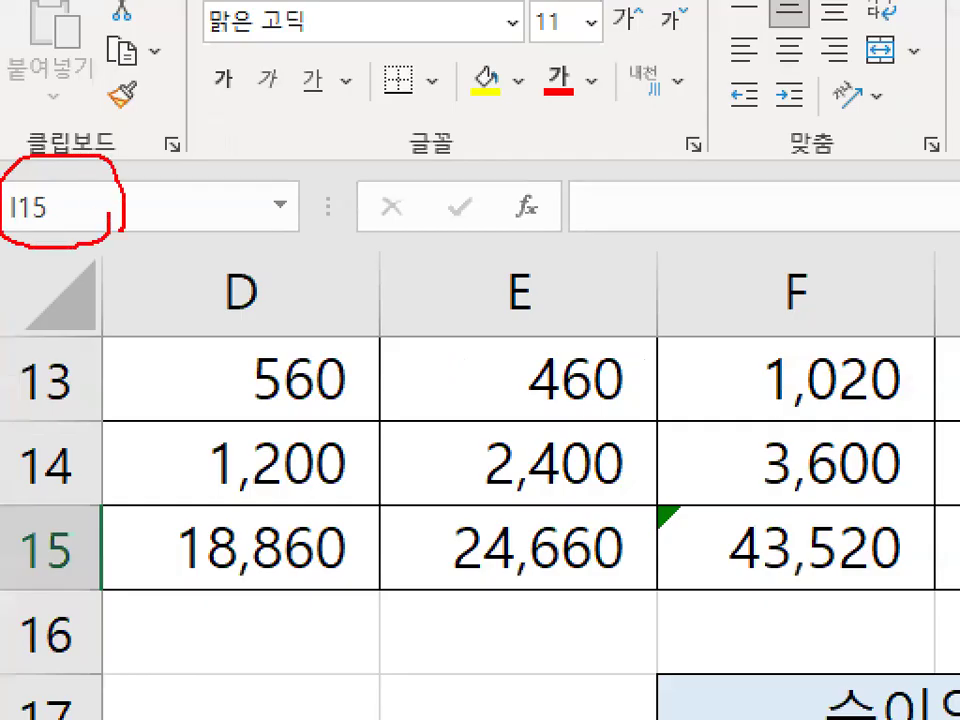
left_click_drag(118, 208, 225, 81)
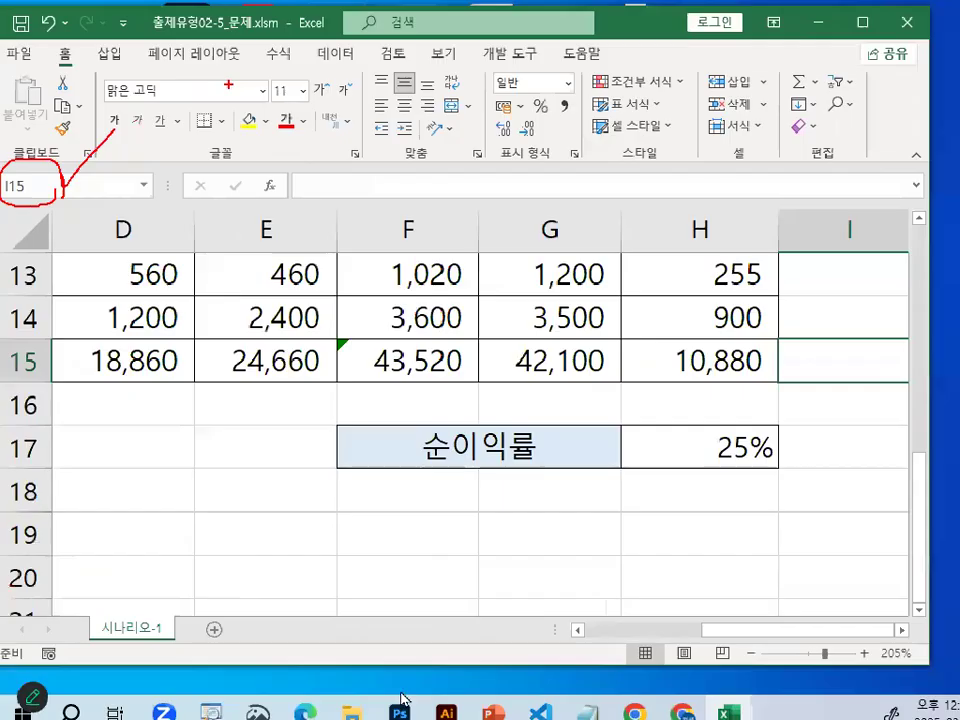
key("Escape")
Switch to the Notepad notes and examine the rest of the 이름상자 line on entering and confirming a name.
left_click(575, 700)
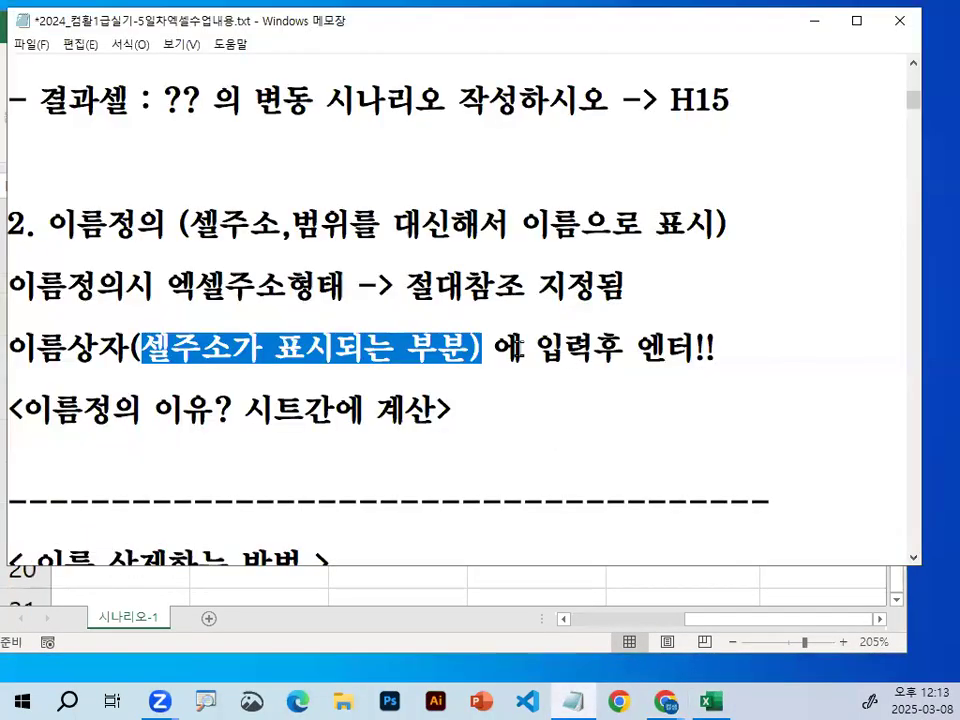
left_click_drag(519, 345, 733, 348)
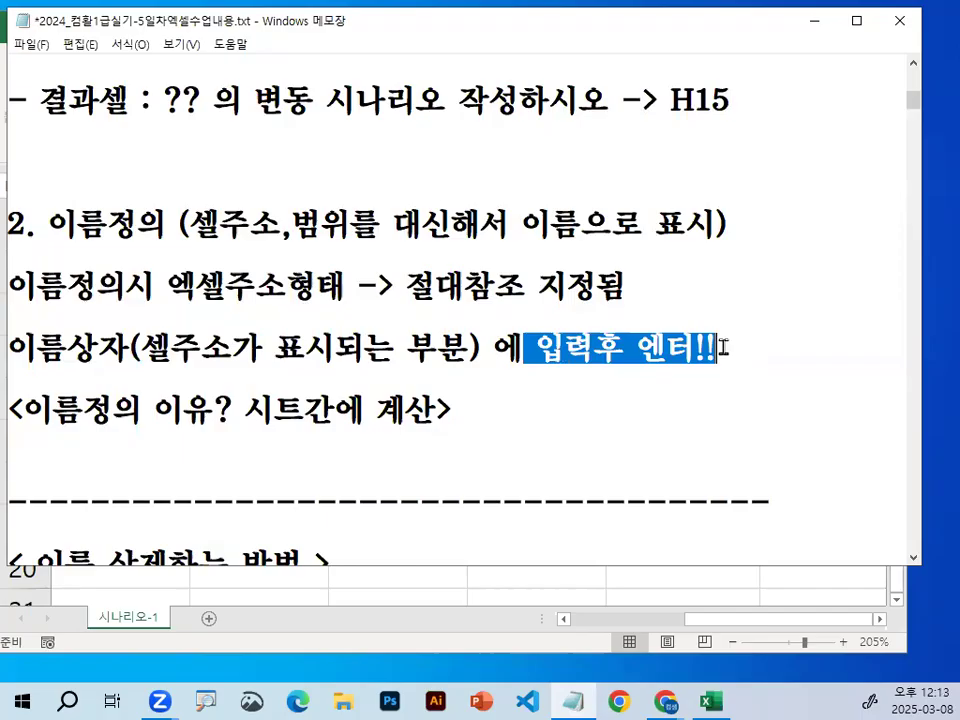
left_click(714, 348)
double_click(718, 347)
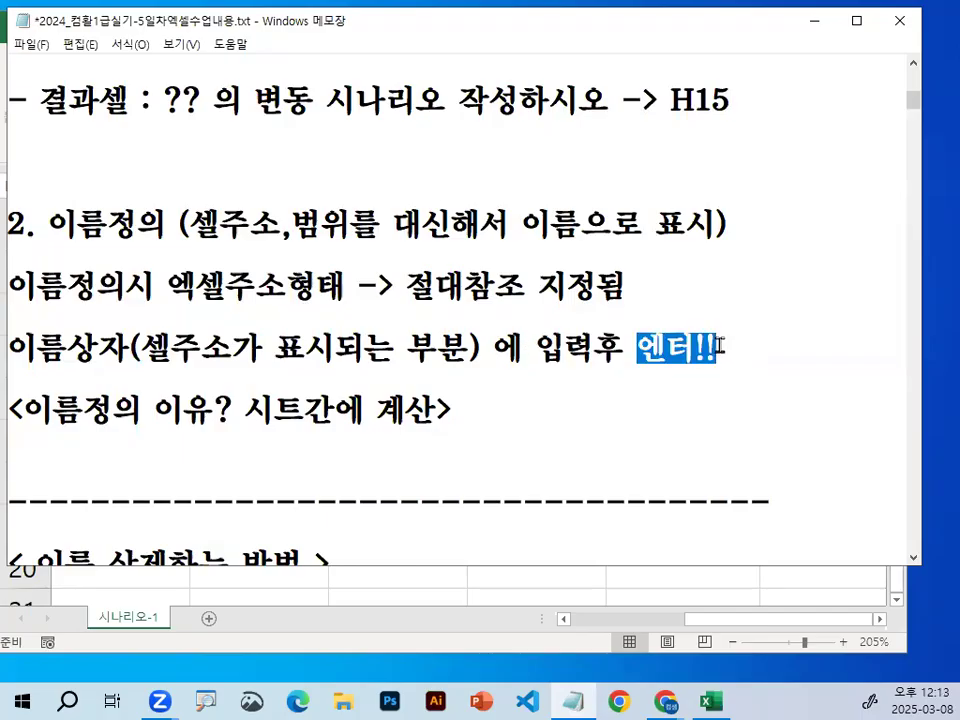
key("ctrl+2")
mouse_move(726, 349)
left_mouse_down()
mouse_move(624, 327)
mouse_move(714, 348)
left_mouse_up()
key("Escape")
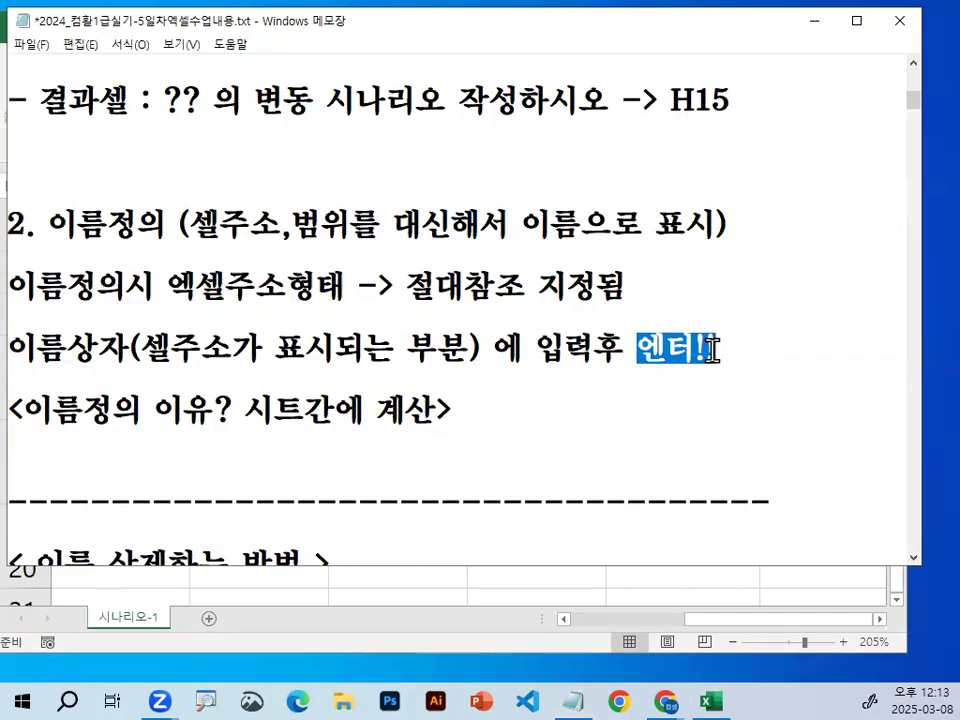
Examine the notes on the reason for 이름정의, 시트간에 계산, and reread the step 2 heading about names replacing cell addresses.
left_click_drag(23, 408, 118, 407)
left_click(157, 407)
left_click_drag(246, 408, 440, 407)
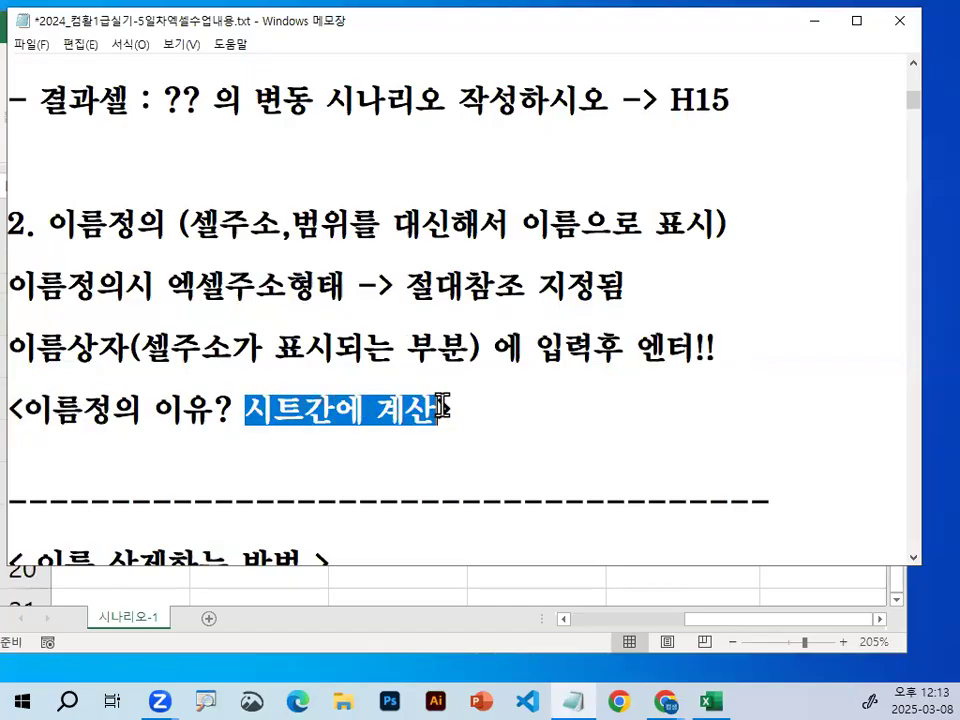
left_click_drag(182, 225, 273, 215)
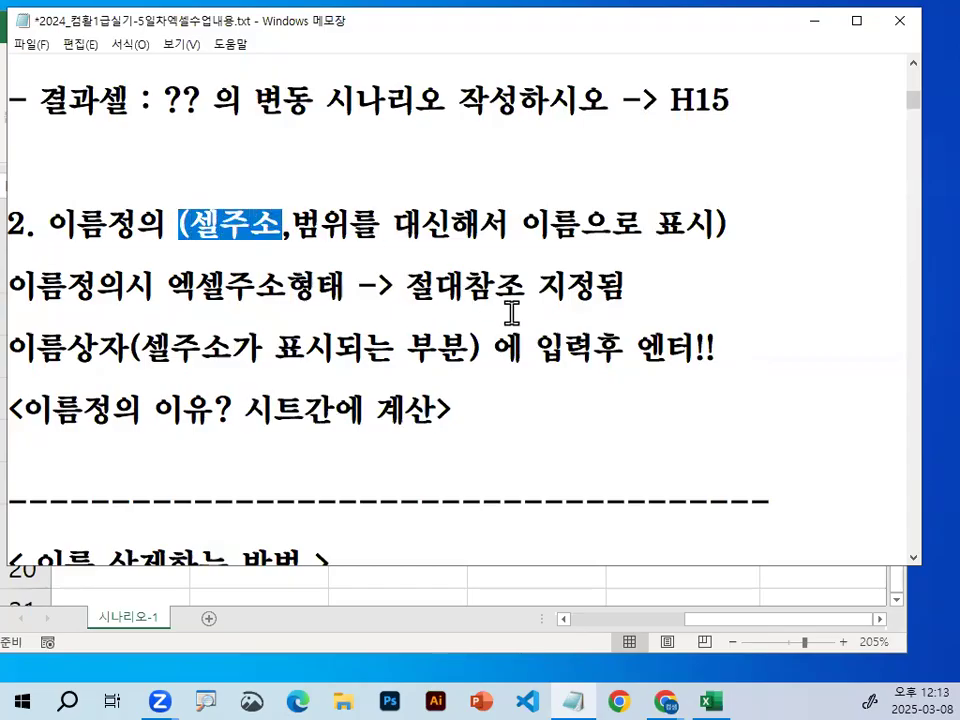
left_click_drag(189, 225, 274, 226)
left_click_drag(47, 220, 181, 220)
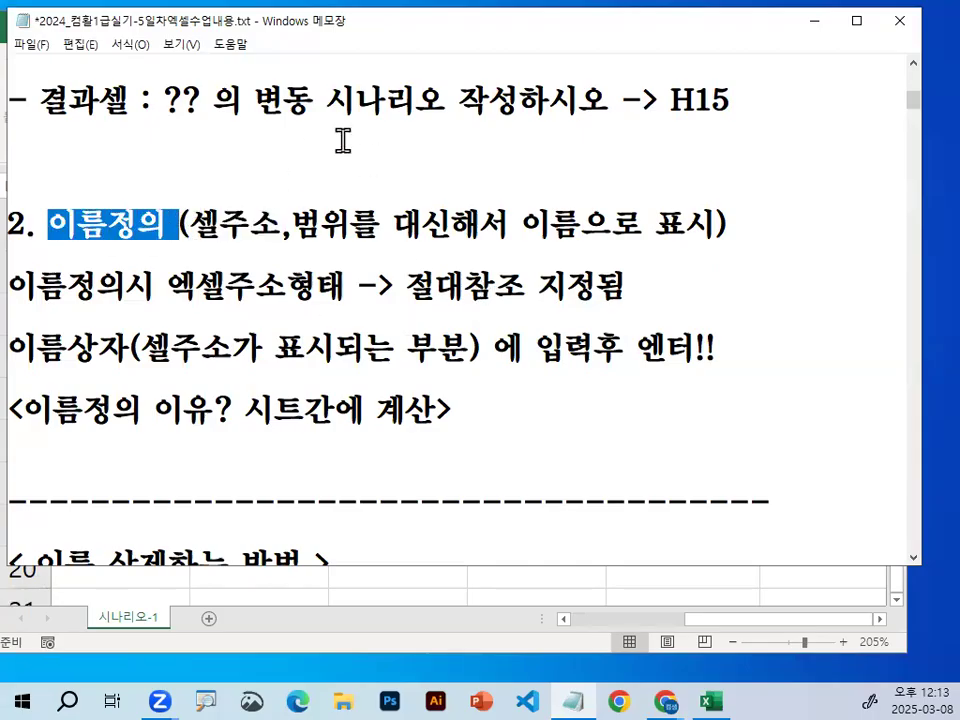
Review the ?? placeholders in the 변수셀 and 결과셀 lines of step 1 in the notes, and return to the Excel workbook.
key("Home")
scroll(790, 222, "up", 1)
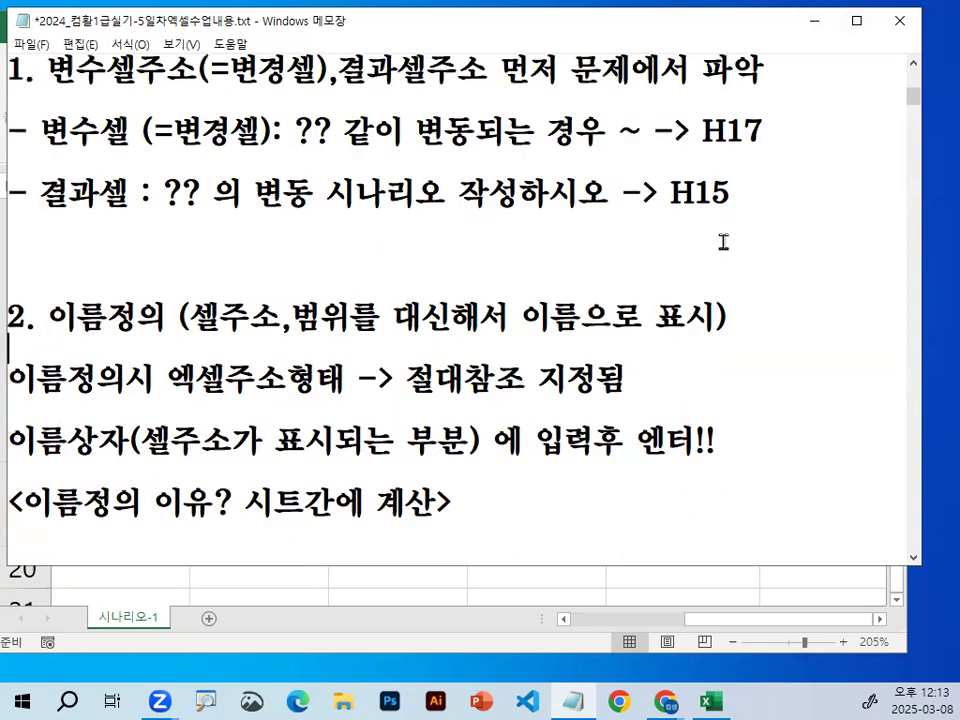
left_click_drag(47, 408, 169, 407)
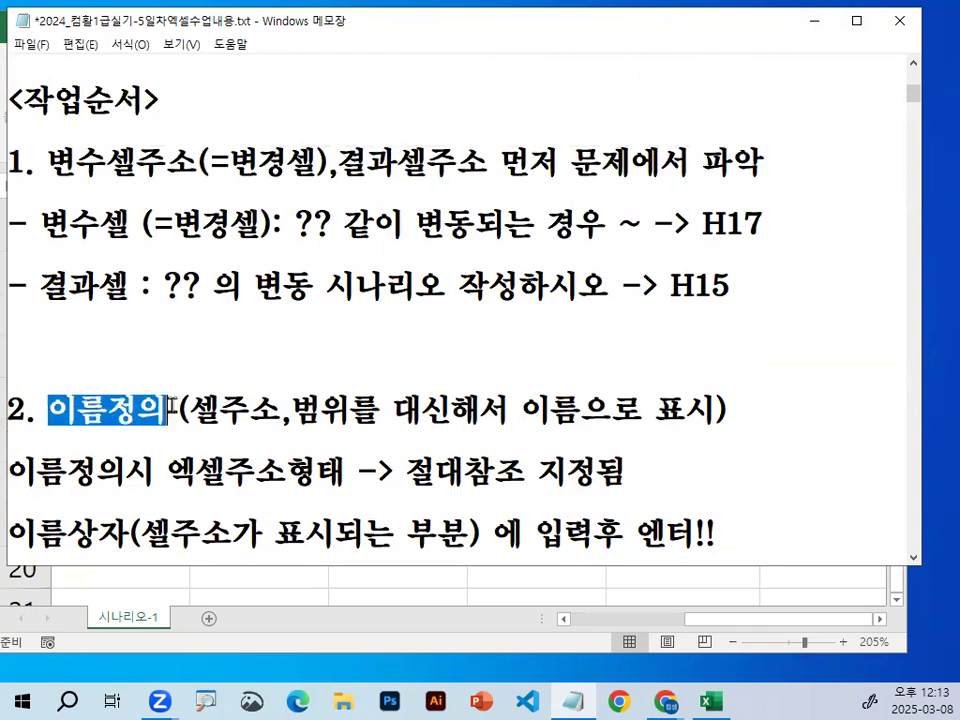
key("ctrl+1")
left_click(407, 246)
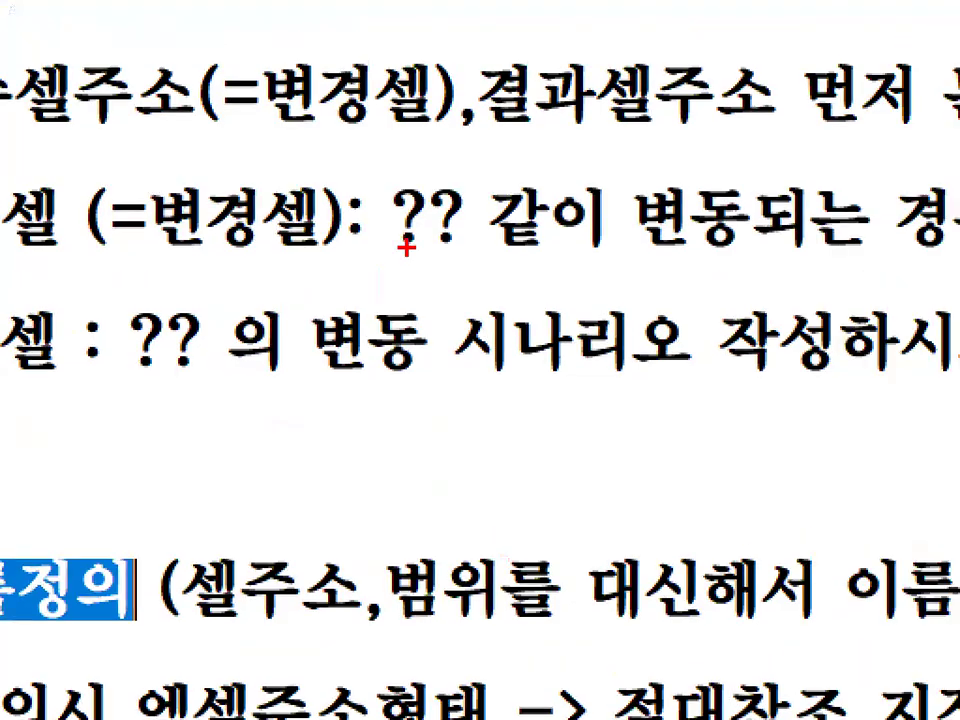
left_click_drag(390, 284, 414, 318)
key("Escape")
left_click(818, 22)
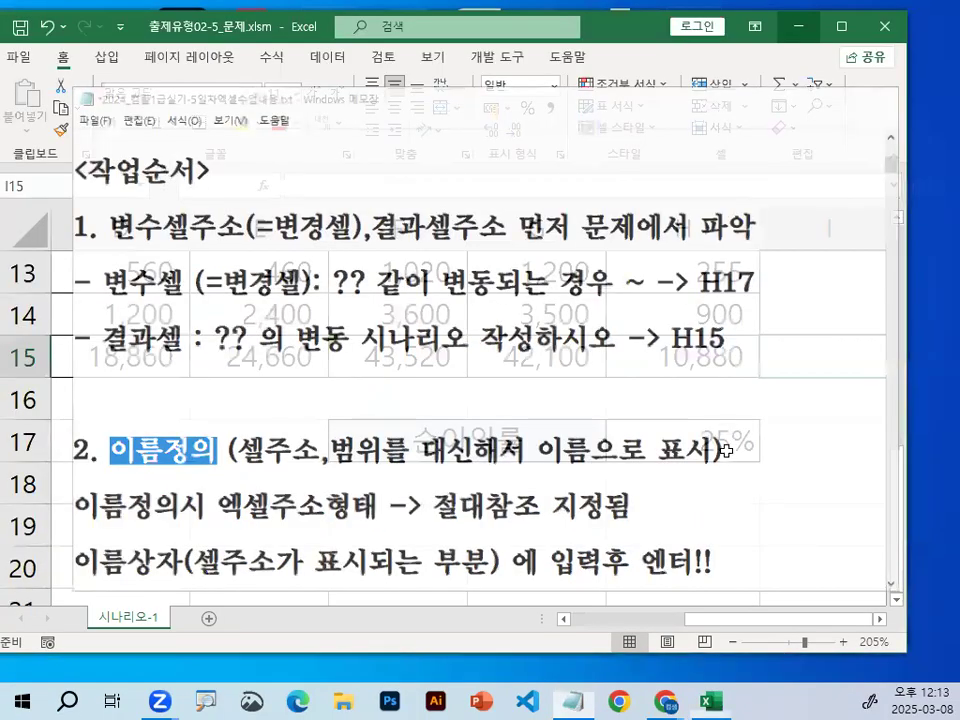
Define the name 순이익합계 for cell H17, the 순이익률 percentage.
left_click(727, 448)
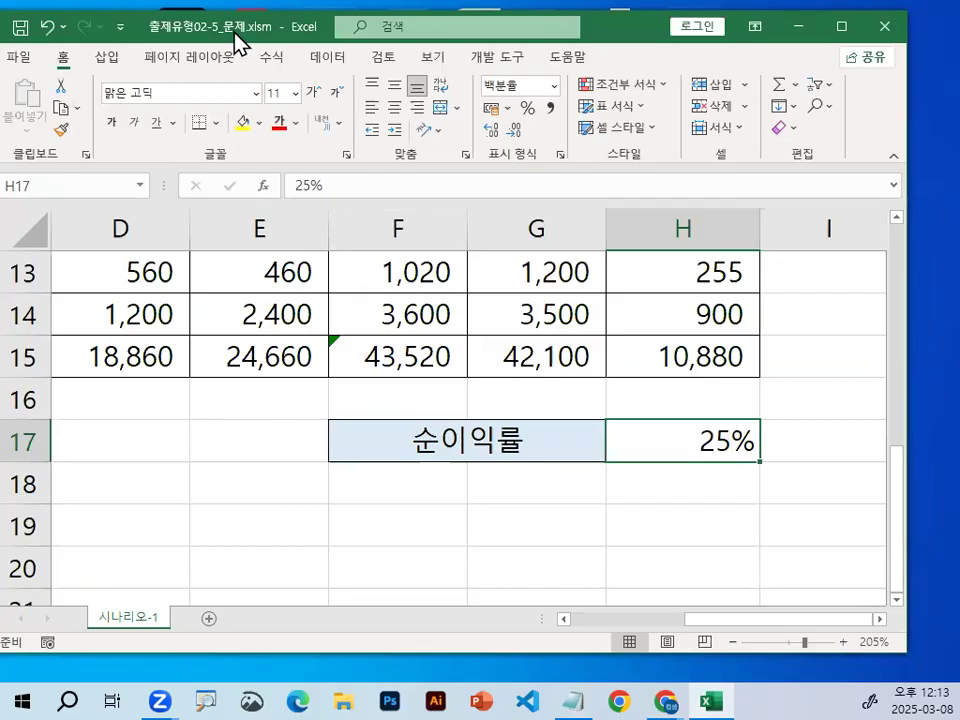
left_click_drag(240, 28, 275, 20)
left_click(112, 174)
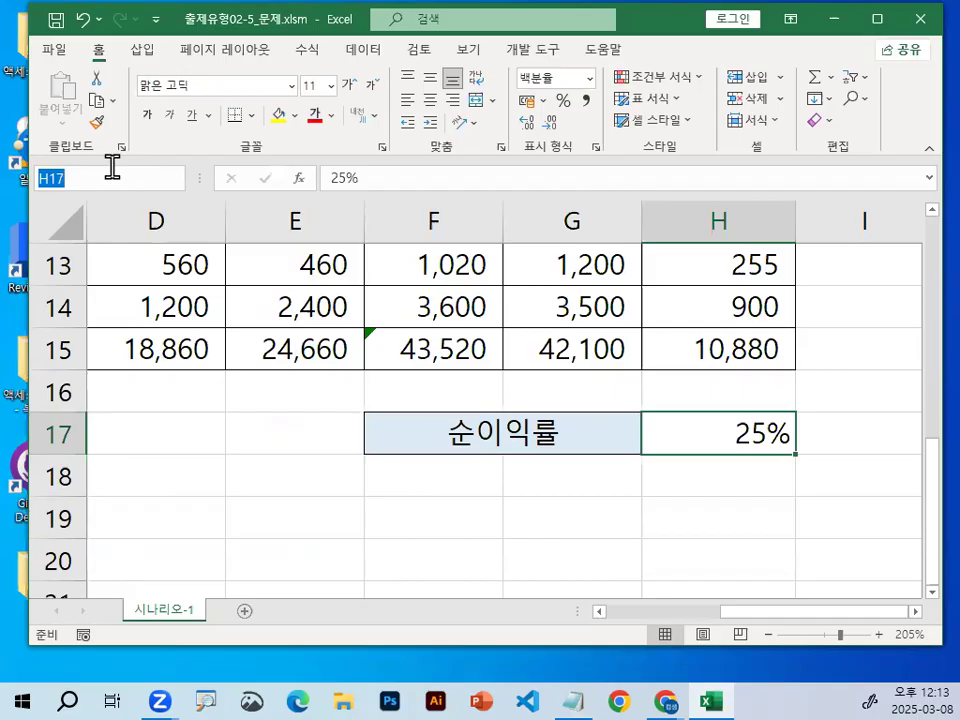
type("tnsdldlrfbf")
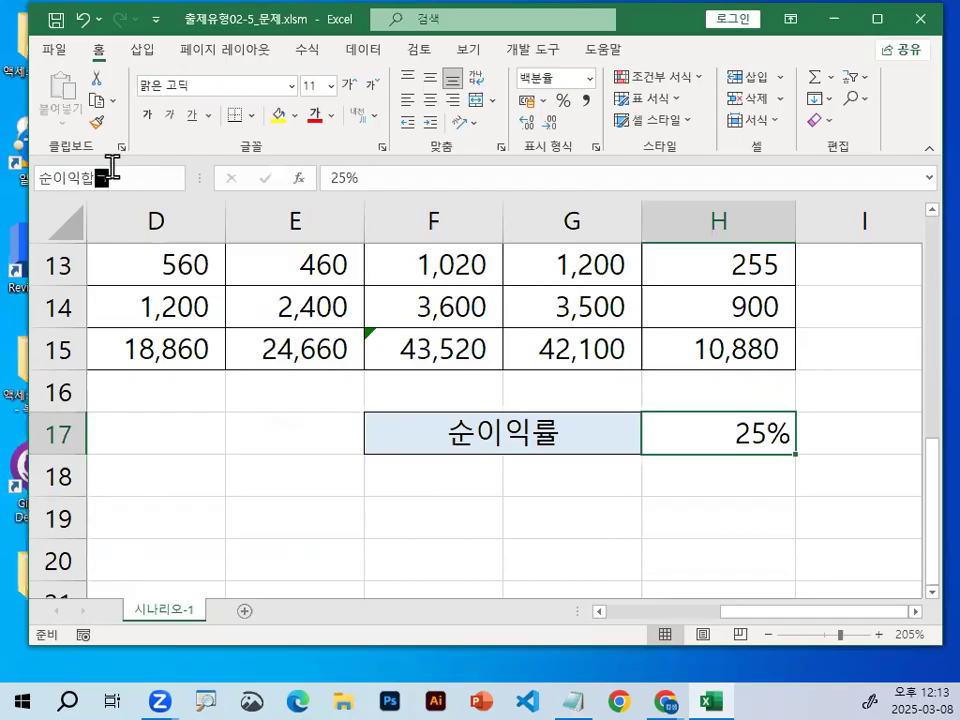
type("rP")
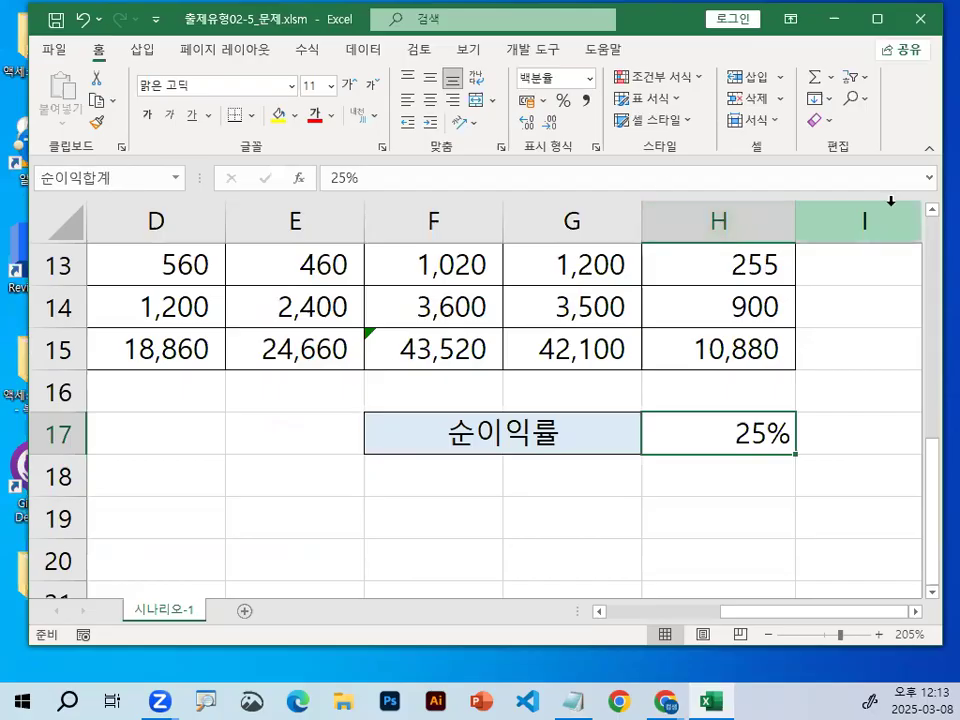
Define the name 순이익률 for cell H15, the total in the last table row, and check the names of H15 and H17.
left_click(724, 357)
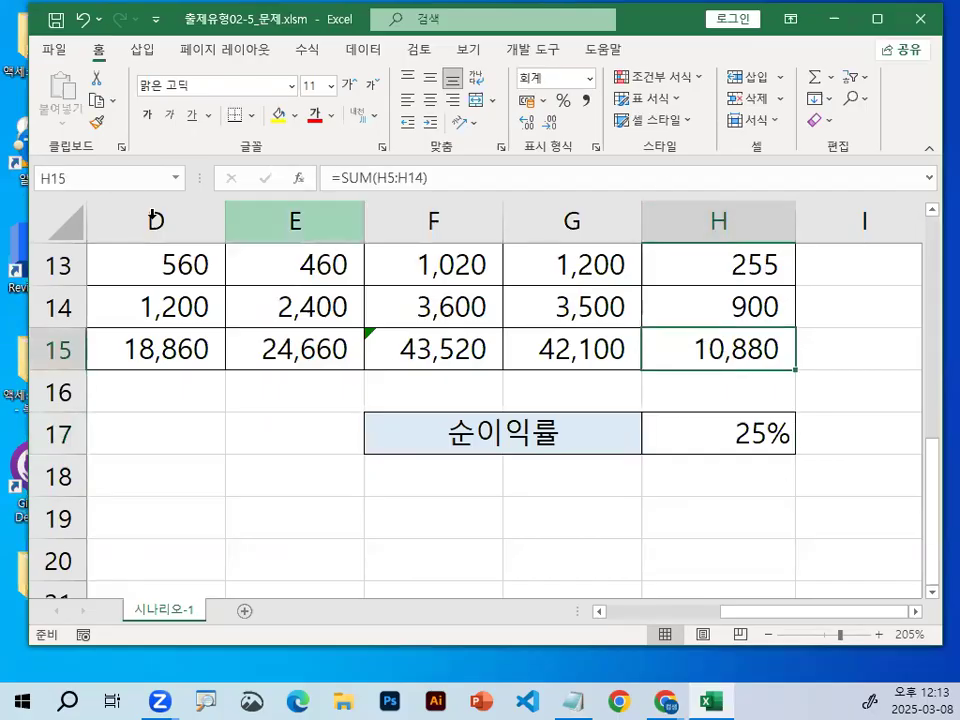
left_click(80, 178)
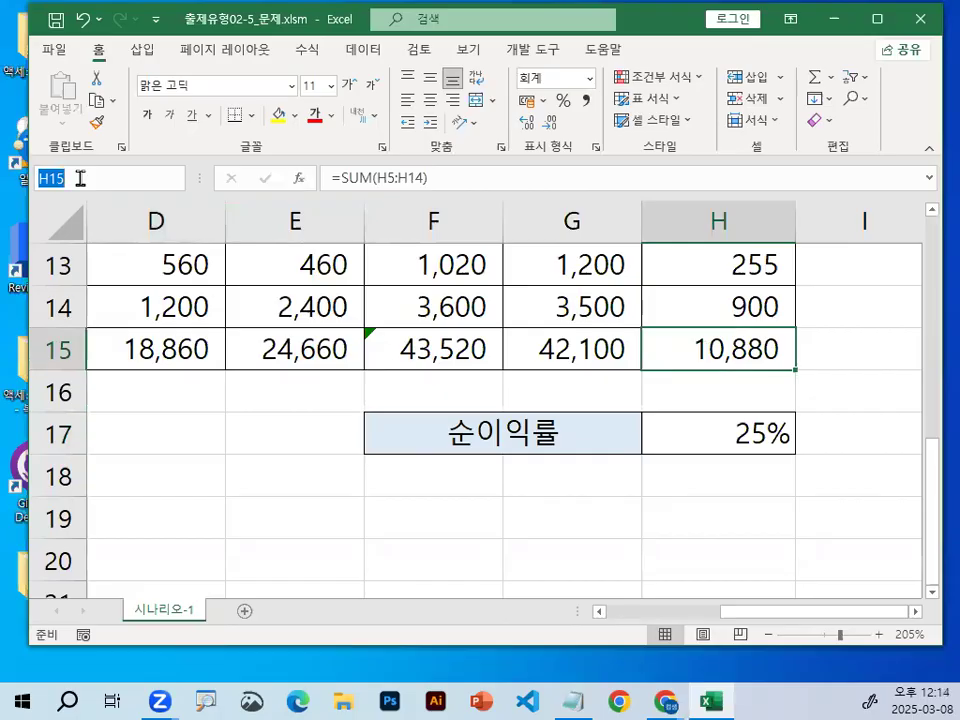
type("tnsdldlrfbf")
key("Return")
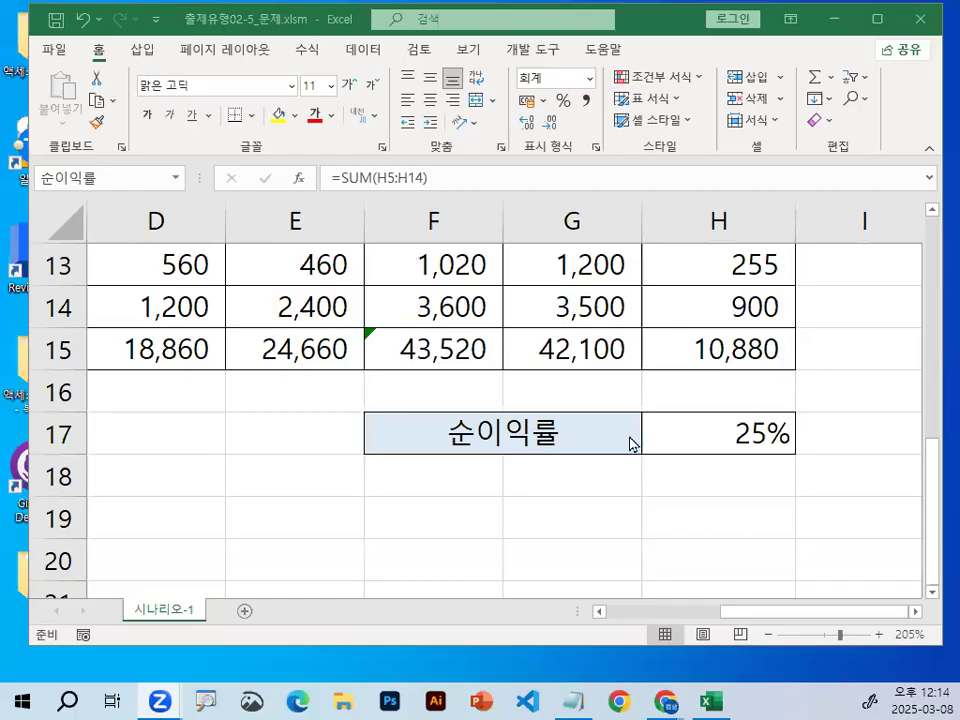
left_click(677, 349)
left_click(714, 431)
left_click(737, 350)
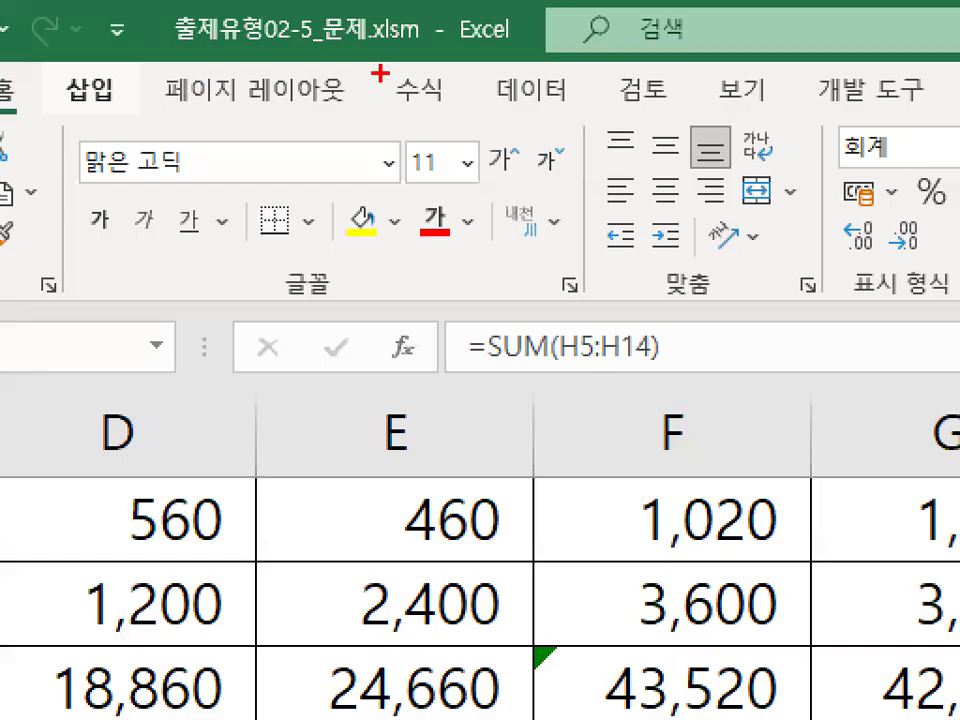
Open the Name Manager and delete the defined name 순이익률 that refers to H15.
left_click_drag(365, 78, 470, 118)
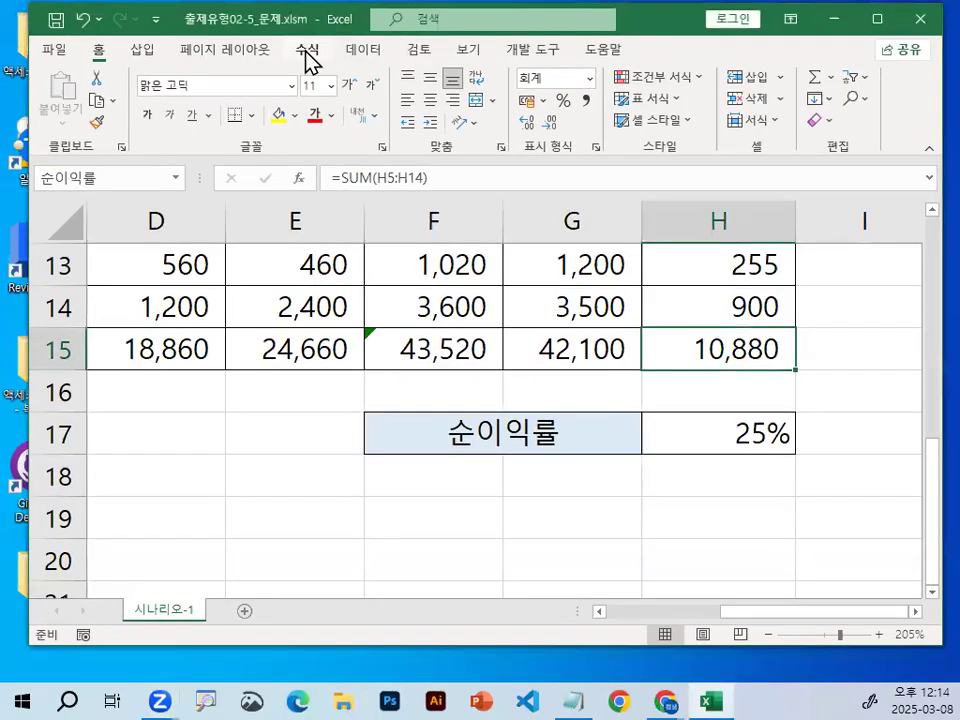
left_click(418, 90)
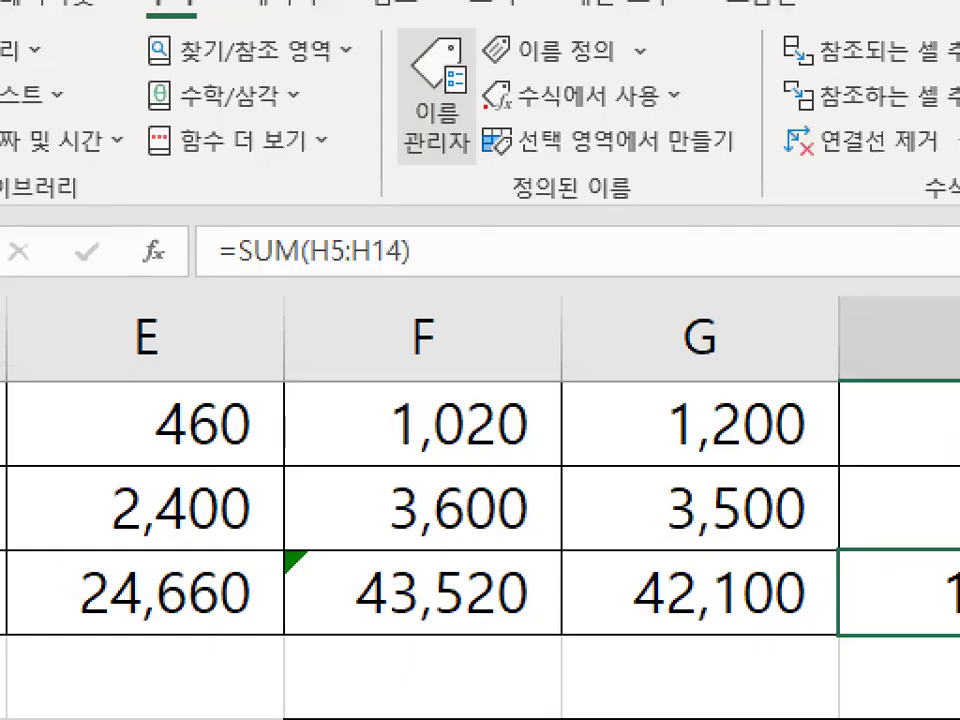
mouse_move(430, 22)
left_mouse_down()
mouse_move(407, 146)
mouse_move(487, 104)
left_mouse_up()
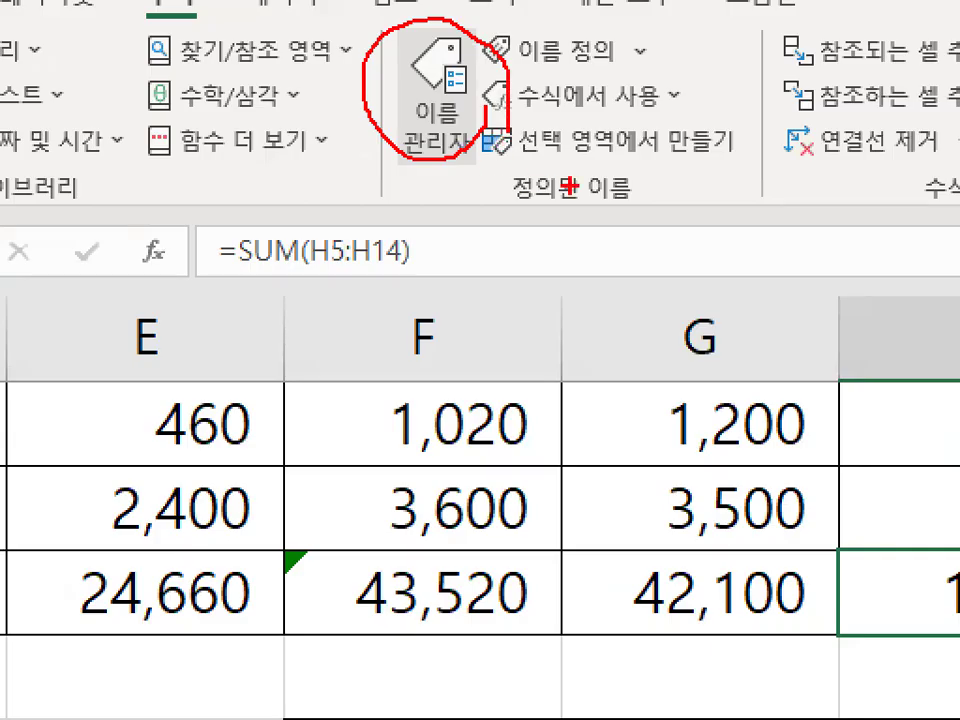
mouse_move(664, 201)
left_mouse_down()
mouse_move(482, 214)
mouse_move(614, 186)
left_mouse_up()
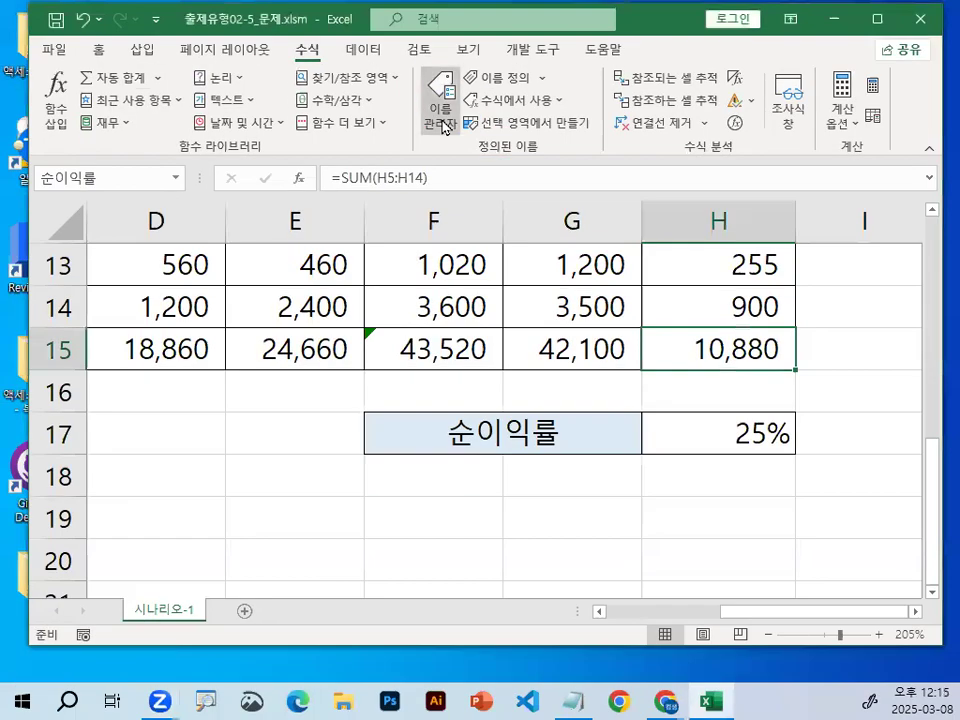
left_click(435, 100)
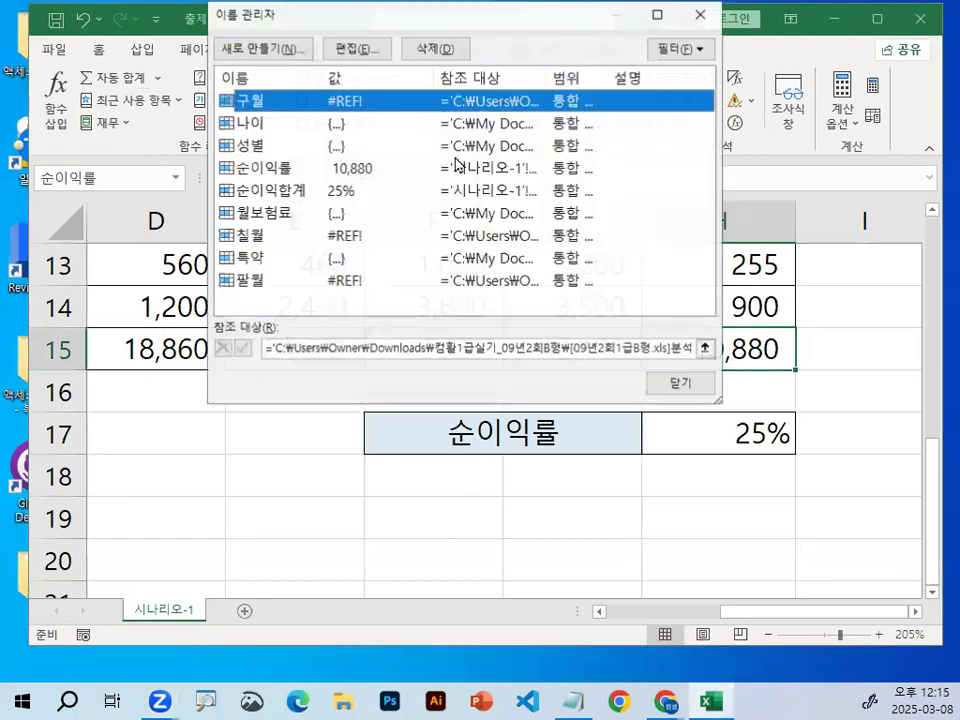
left_click(281, 168)
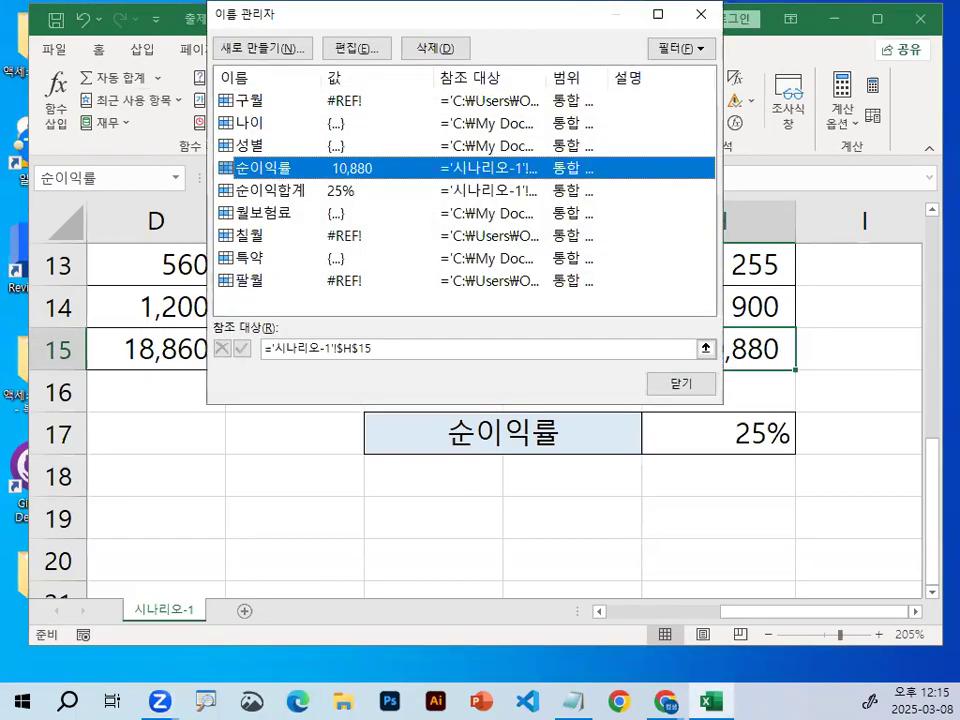
mouse_move(310, 180)
left_mouse_down()
mouse_move(262, 192)
mouse_move(259, 157)
mouse_move(308, 177)
left_mouse_up()
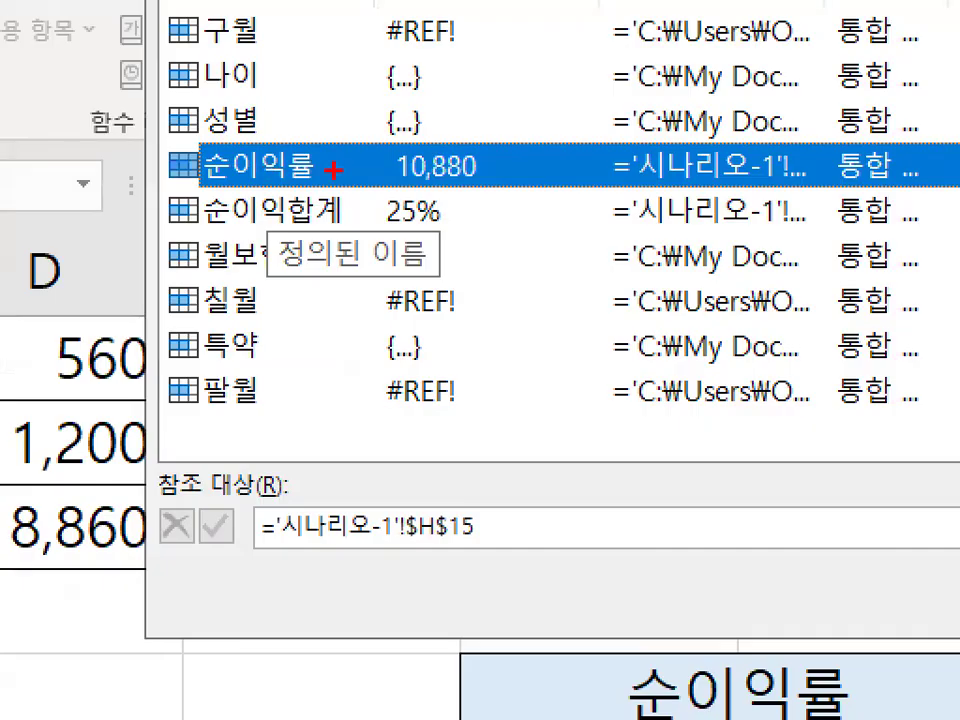
mouse_move(333, 170)
left_mouse_down()
mouse_move(205, 183)
mouse_move(188, 150)
mouse_move(333, 180)
left_mouse_up()
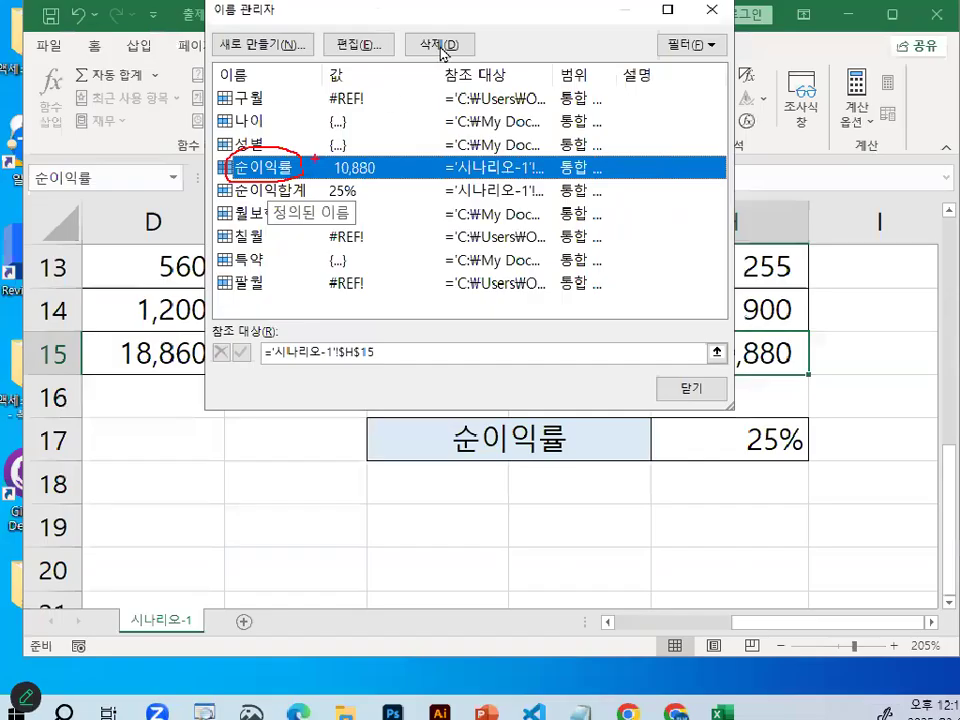
left_click(443, 56)
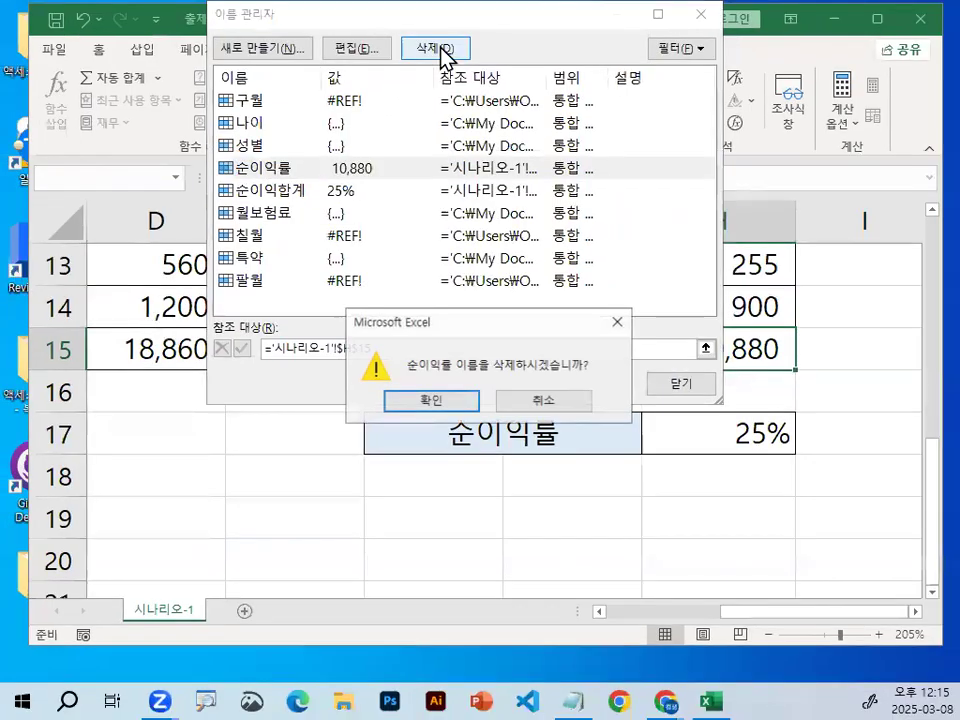
left_click(395, 400)
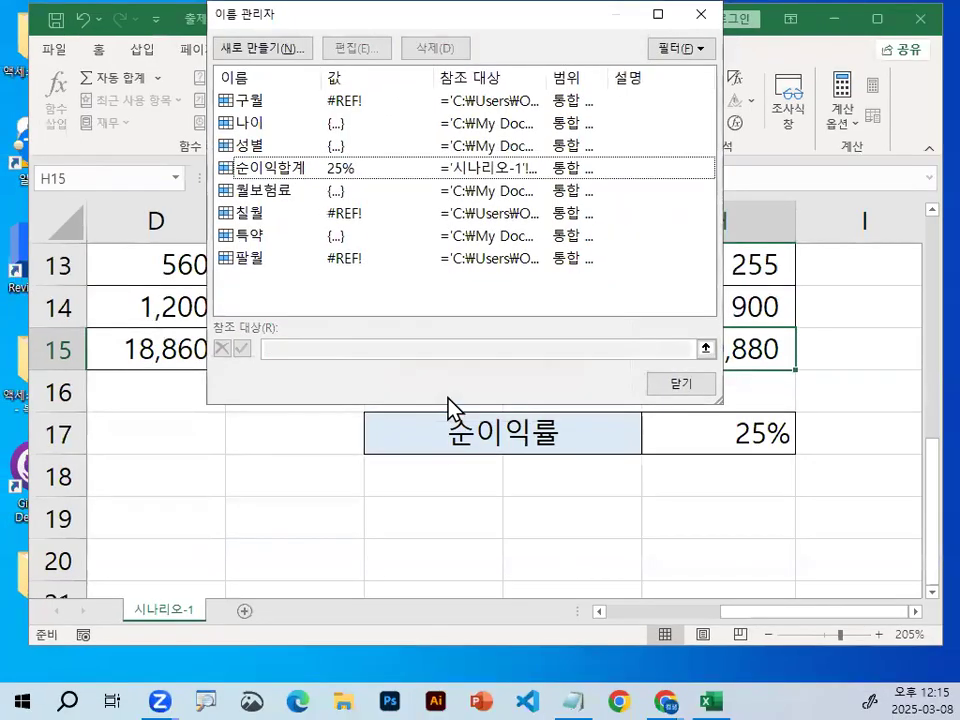
Delete the defined name 순이익합계 that refers to H17 and close the Name Manager.
left_click(277, 172)
left_click_drag(293, 158, 296, 154)
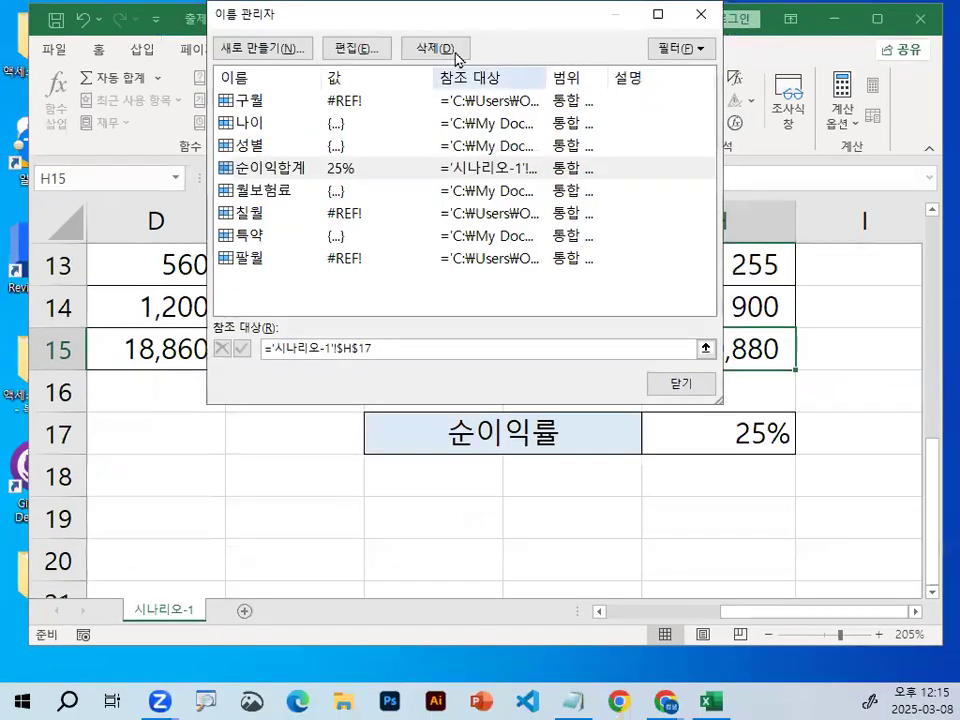
left_click(435, 48)
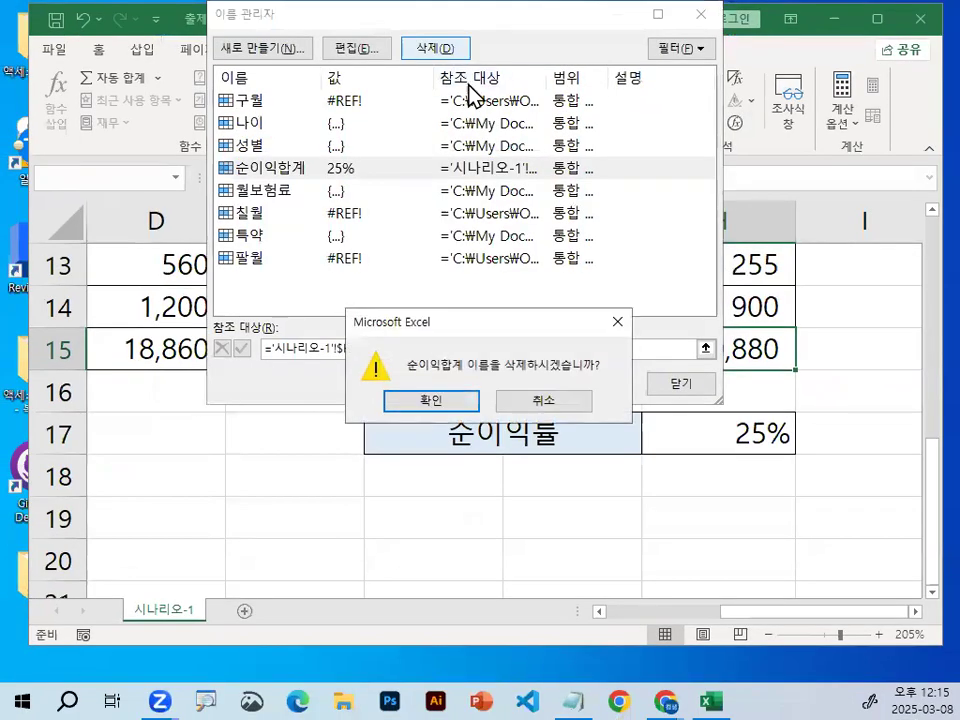
left_click(458, 400)
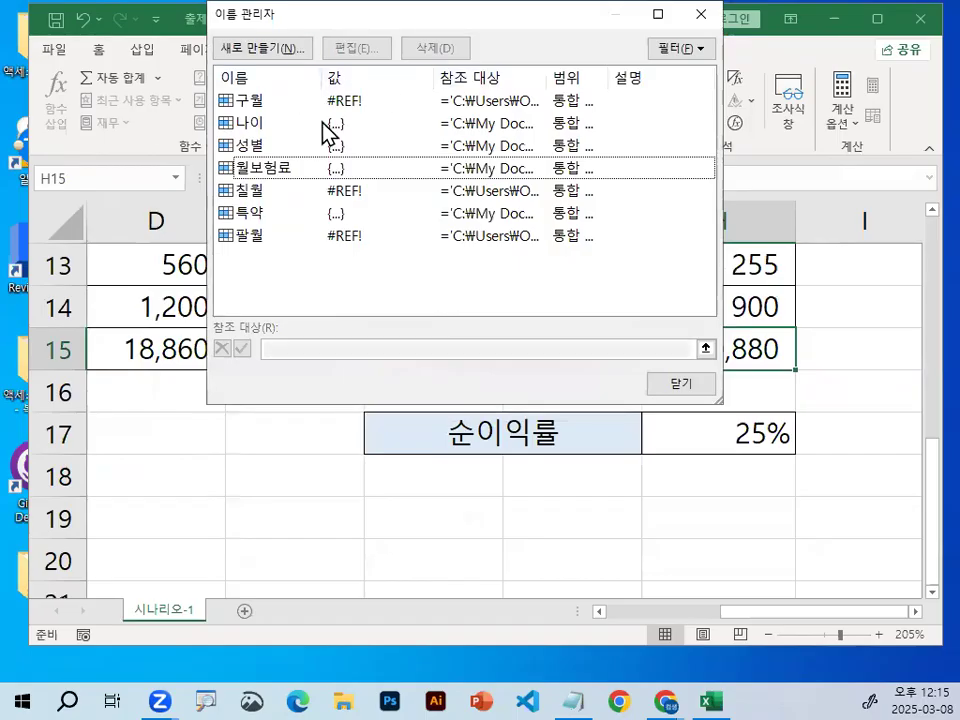
left_click(689, 389)
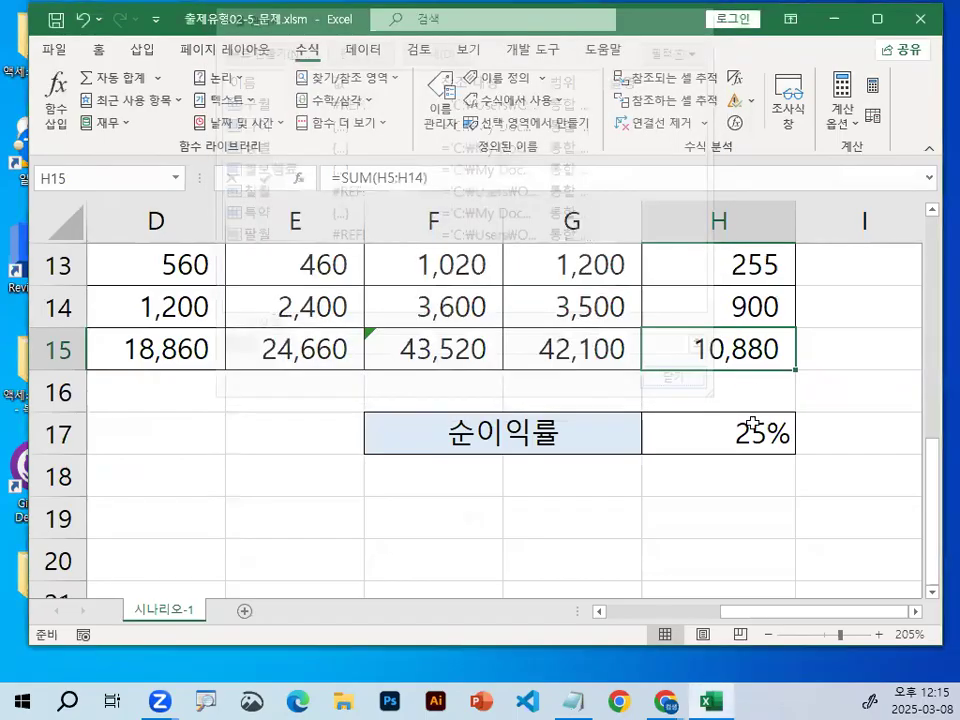
Define the name 순이익합계 for the result cell H15.
left_click(752, 424)
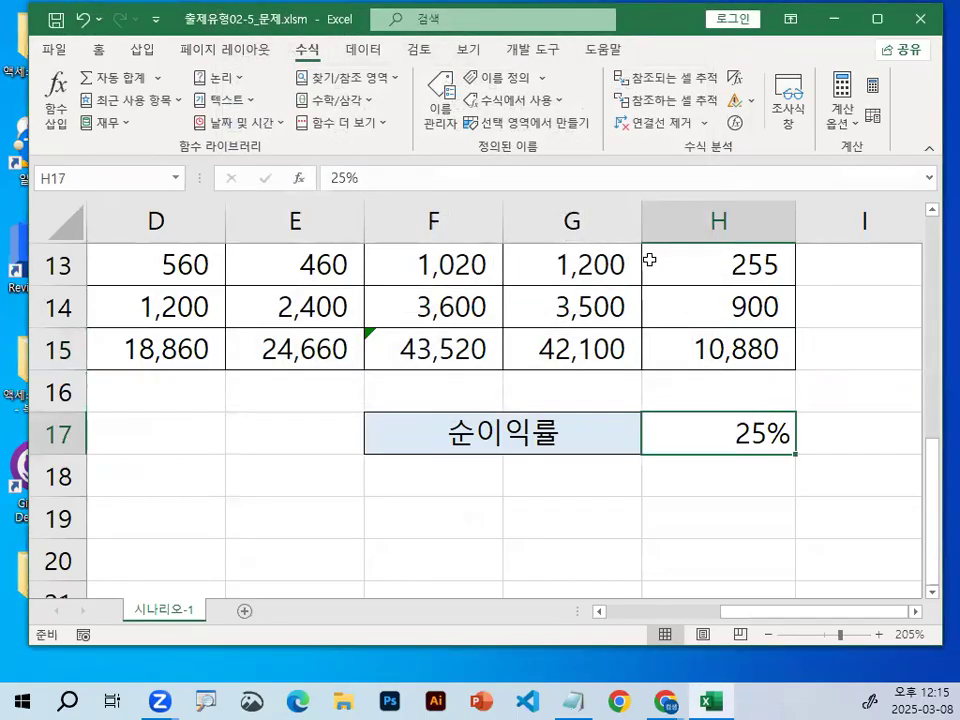
left_click(759, 345)
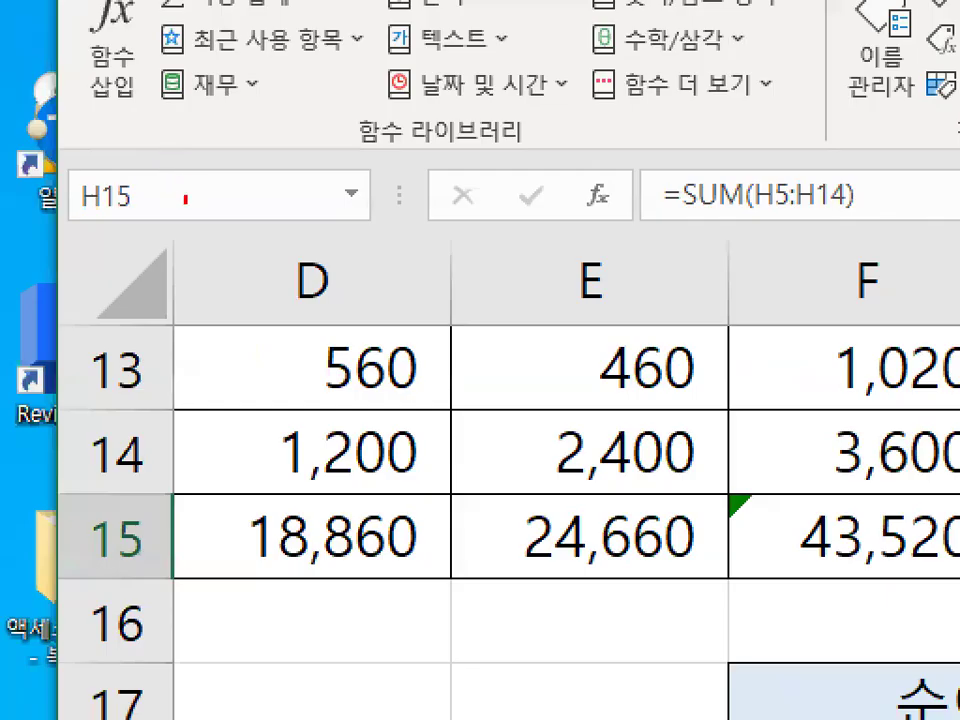
left_click_drag(92, 180, 57, 144)
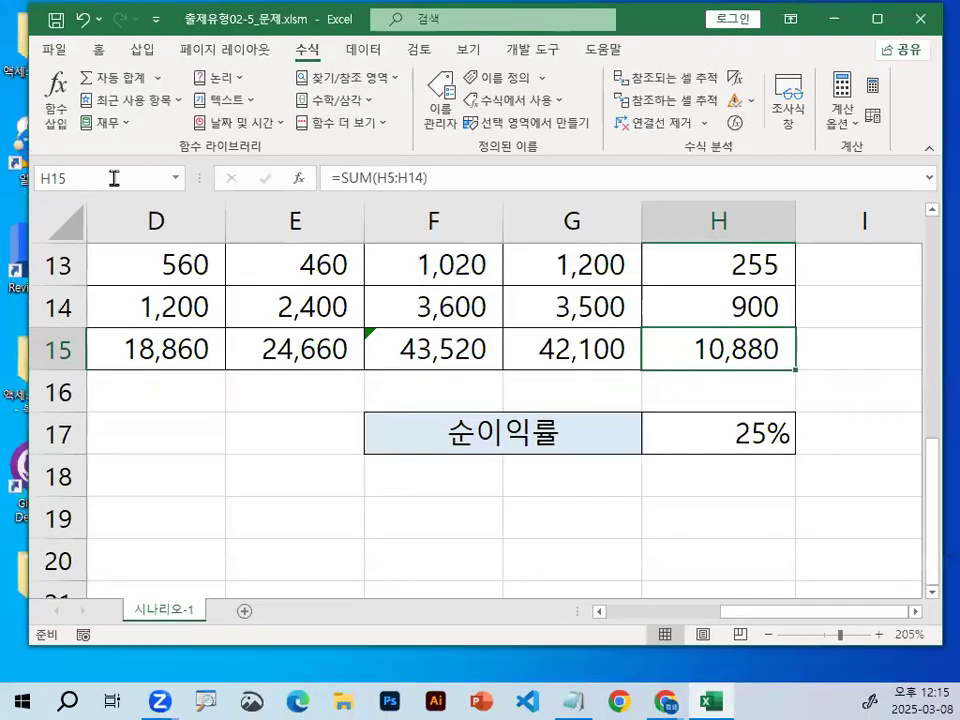
left_click(229, 195)
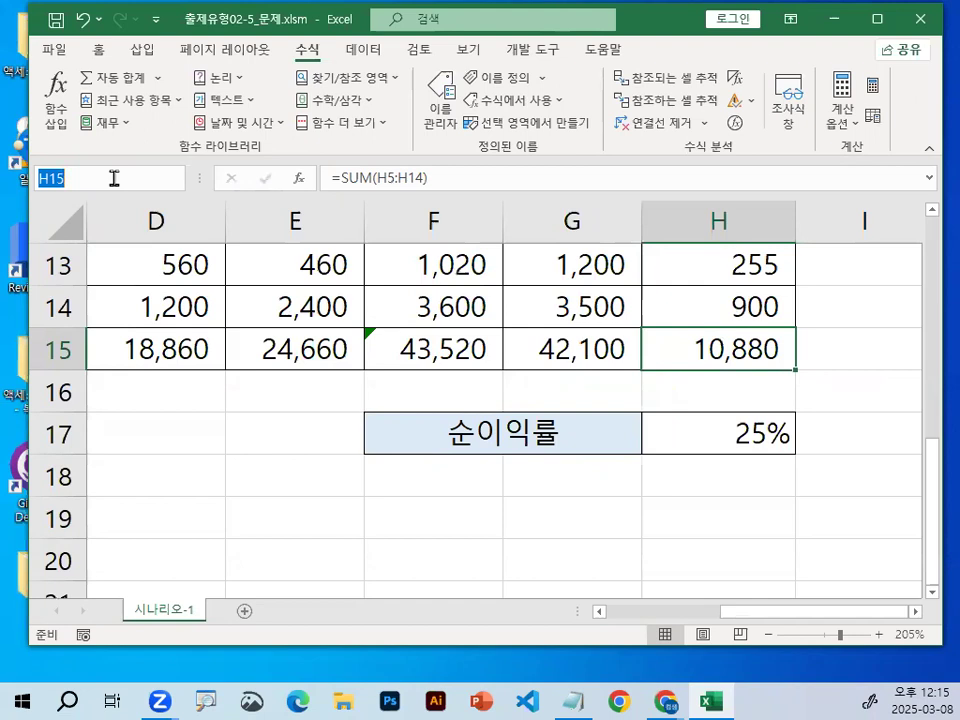
type("순이익ㅎㅏㅂㄱㅖ")
key("Return")
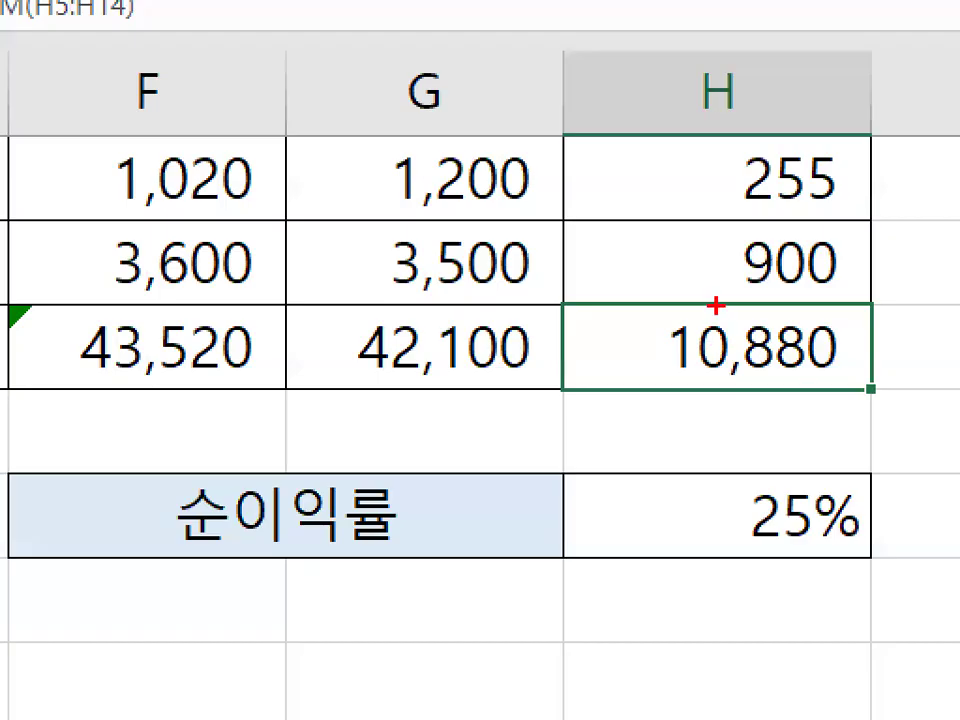
left_click_drag(718, 328, 773, 284)
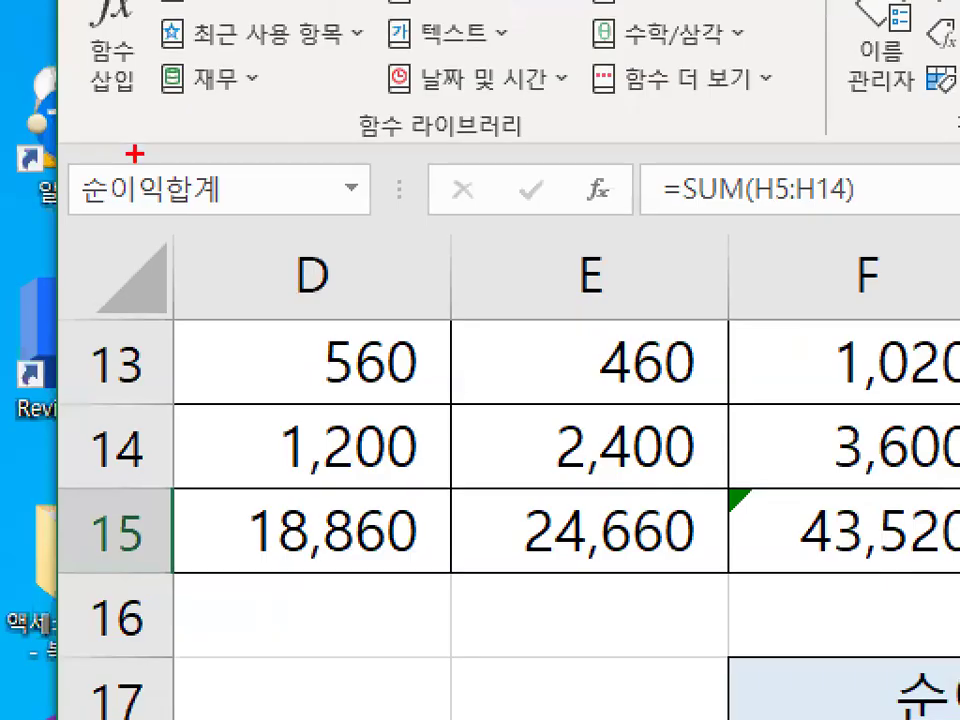
Define the name 순이익률 for the changing cell H17.
mouse_move(27, 189)
left_mouse_down()
mouse_move(129, 175)
mouse_move(20, 182)
left_mouse_up()
mouse_move(368, 42)
left_mouse_down()
mouse_move(379, 230)
mouse_move(328, 199)
mouse_move(357, 266)
left_mouse_up()
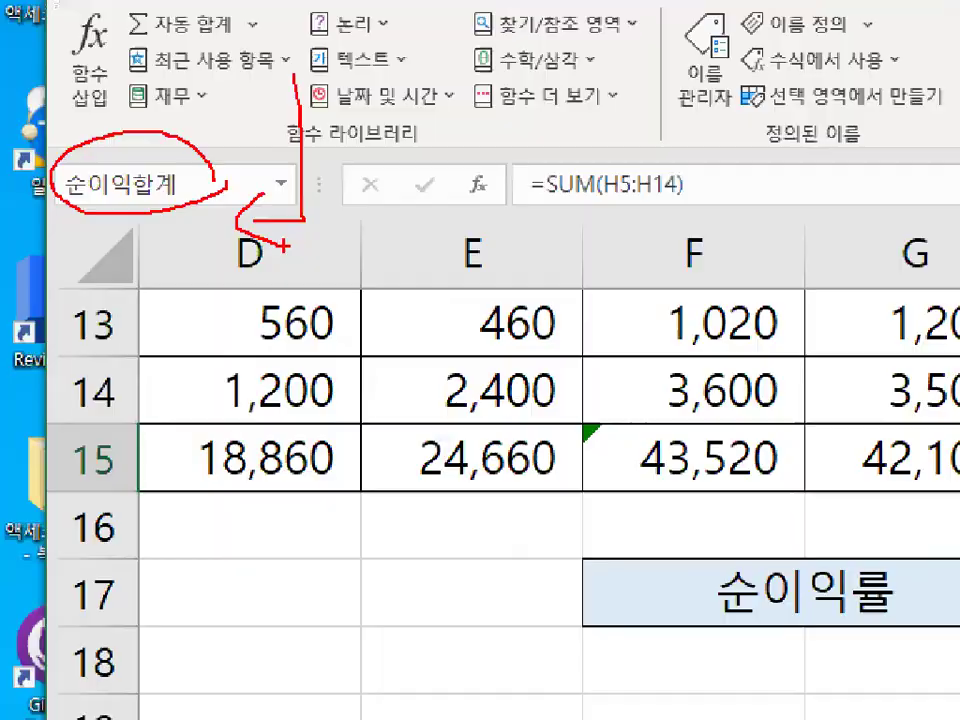
key("Escape")
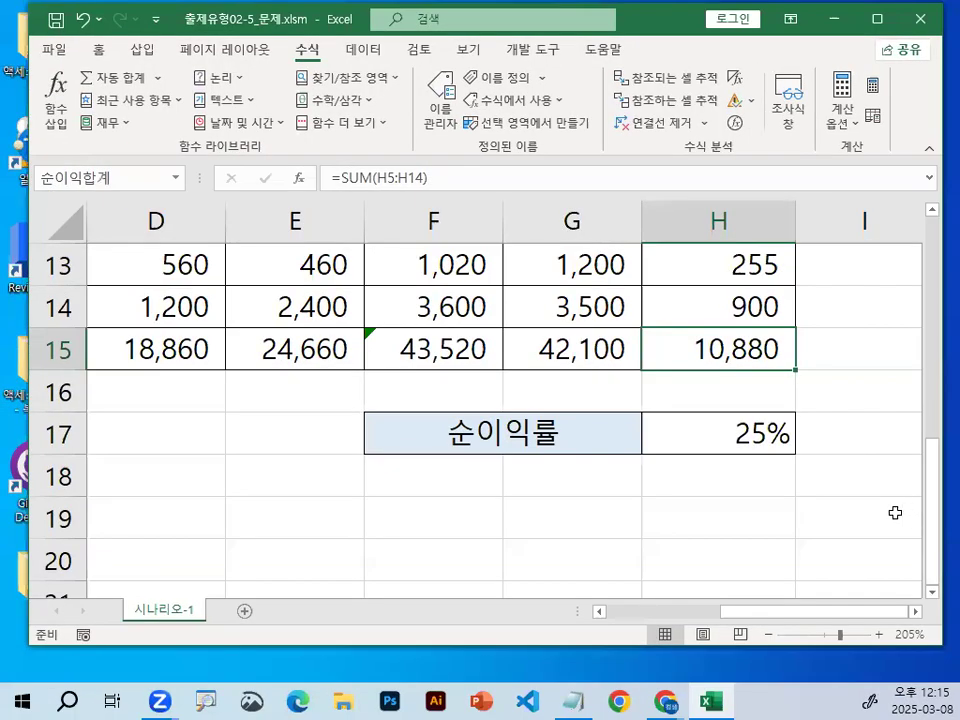
left_click(763, 430)
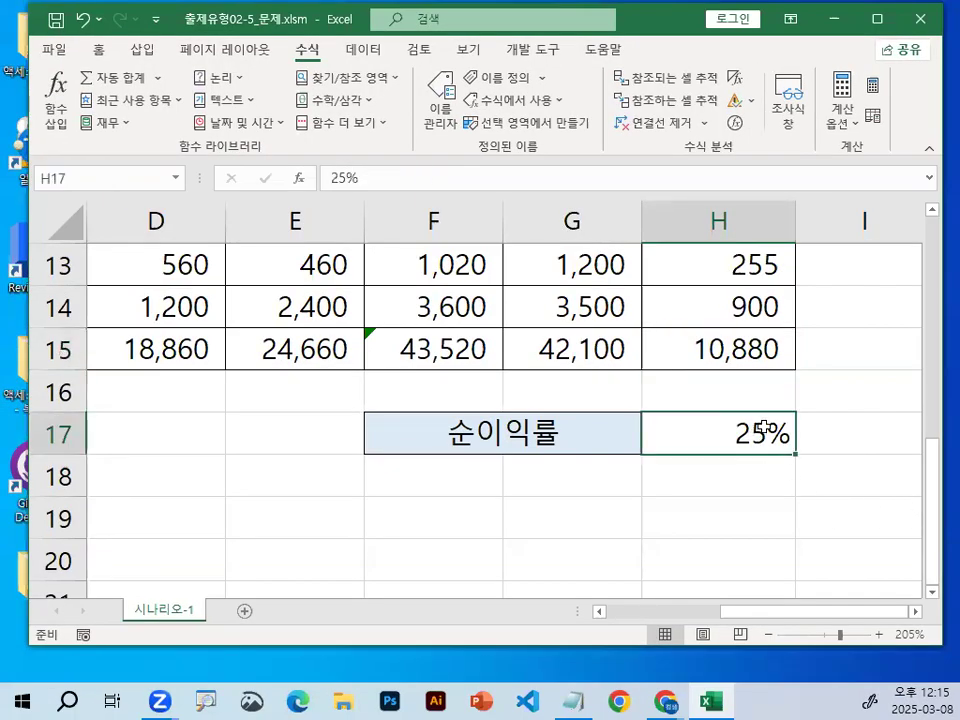
left_click(84, 175)
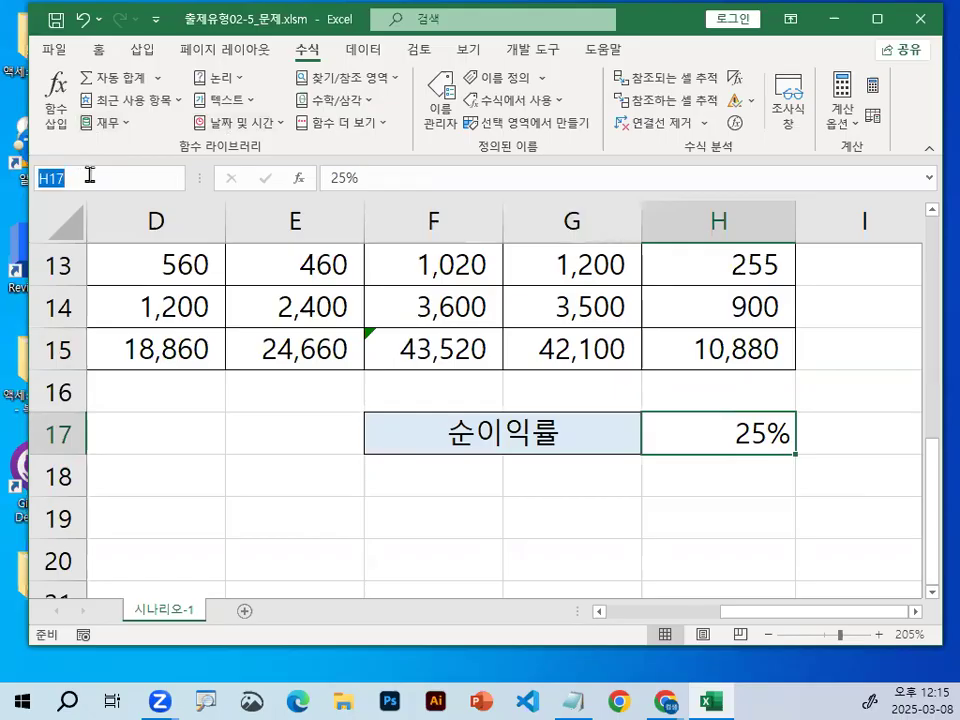
type("순이익률")
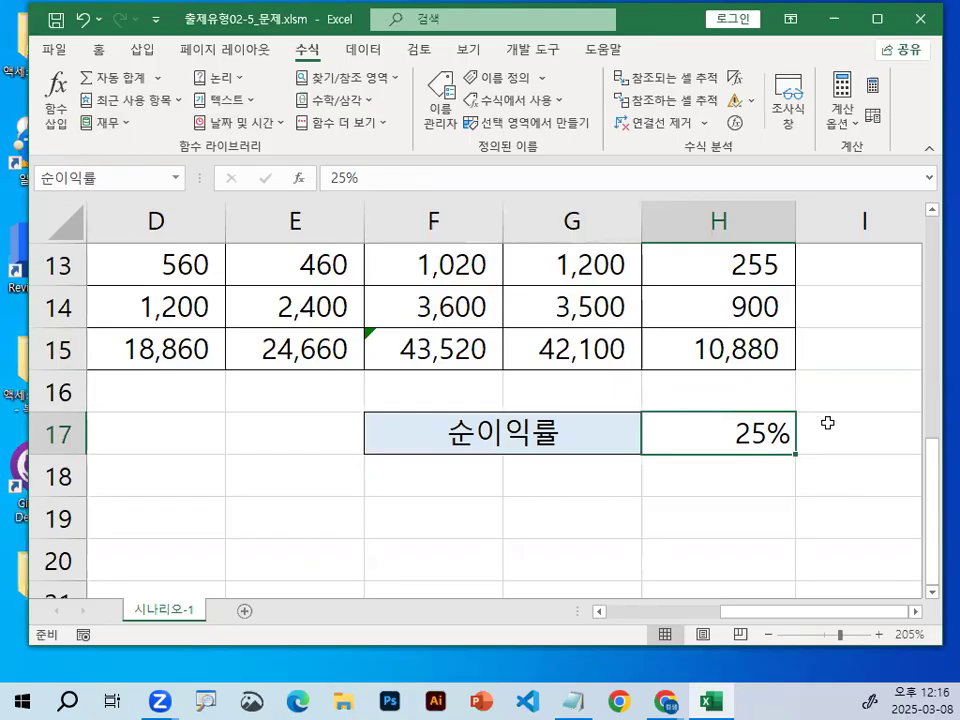
Check the names assigned to cells H15 and H17 by selecting each in turn.
left_click(740, 343)
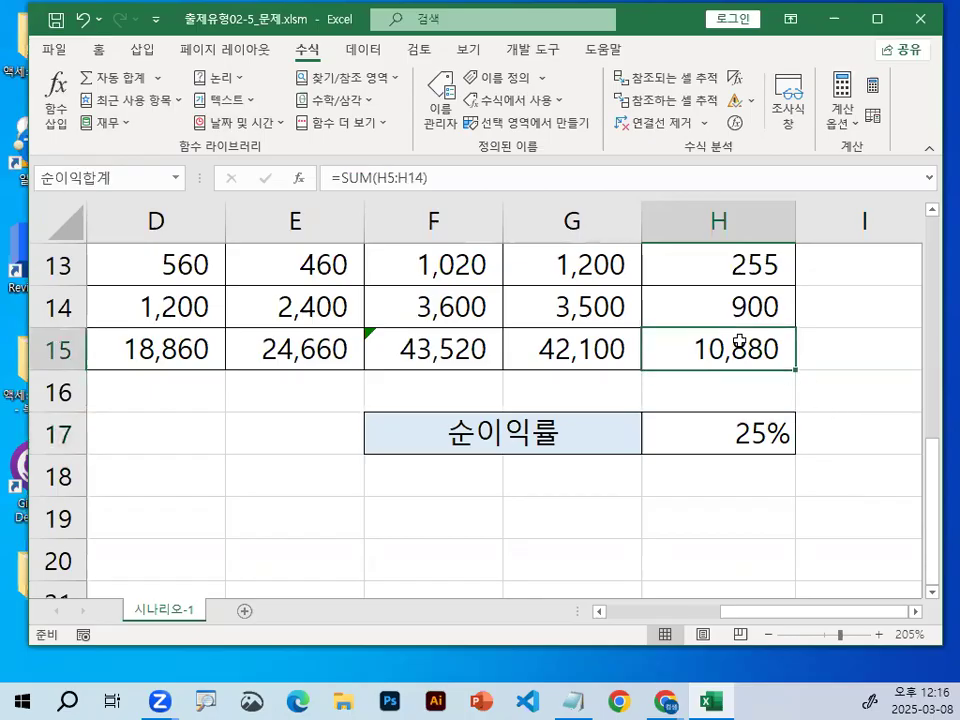
left_click(757, 432)
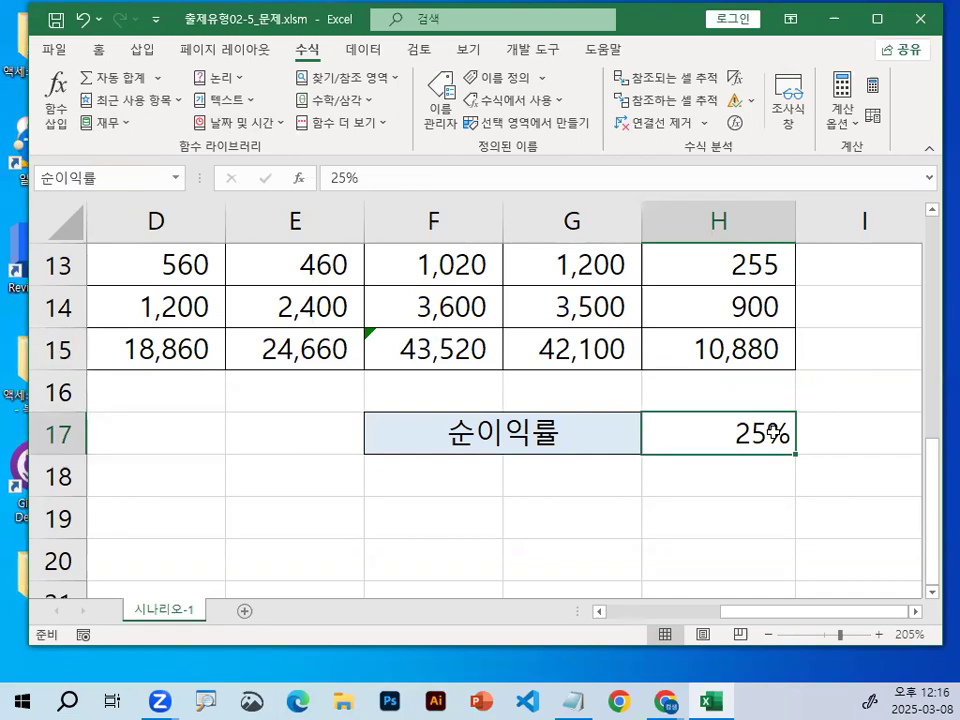
left_click(754, 356)
left_click(765, 435)
left_click(613, 506)
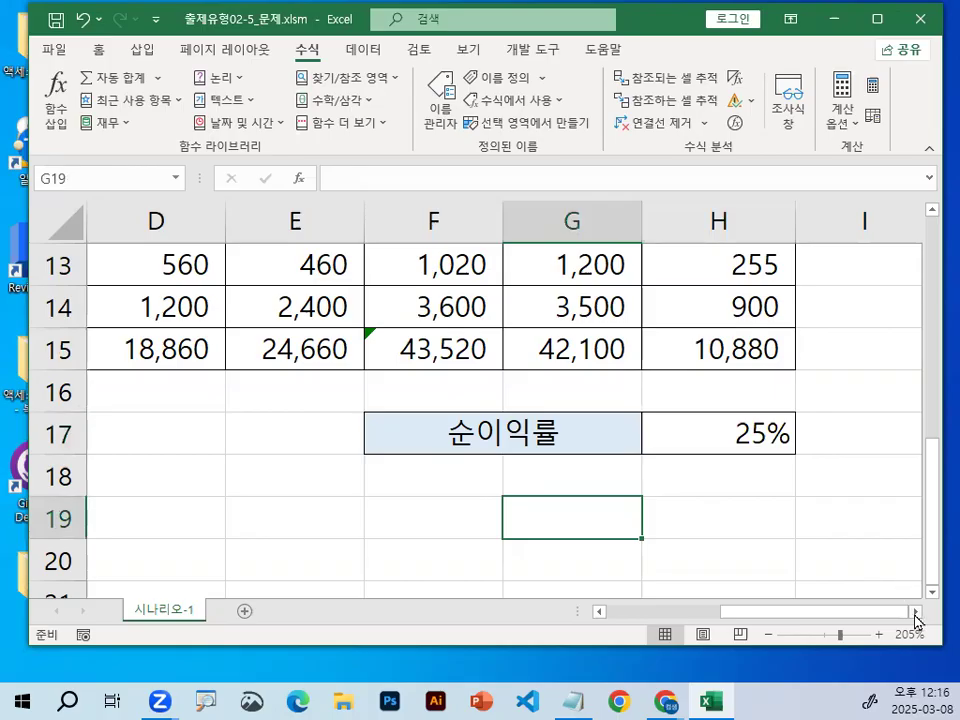
Select the empty cell I18 outside the table and bring up the data analysis commands.
left_click(914, 613)
left_click(731, 467)
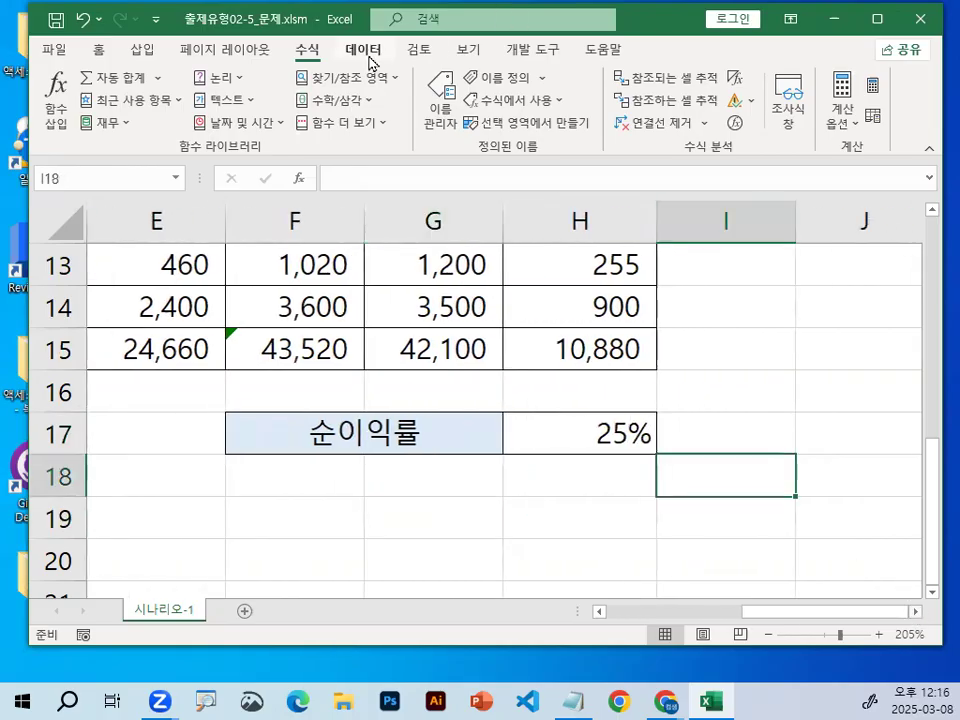
key("ctrl+1")
left_click(367, 79)
mouse_move(440, 97)
left_mouse_down()
mouse_move(433, 115)
mouse_move(325, 102)
mouse_move(439, 96)
left_mouse_up()
key("Escape")
left_click(362, 57)
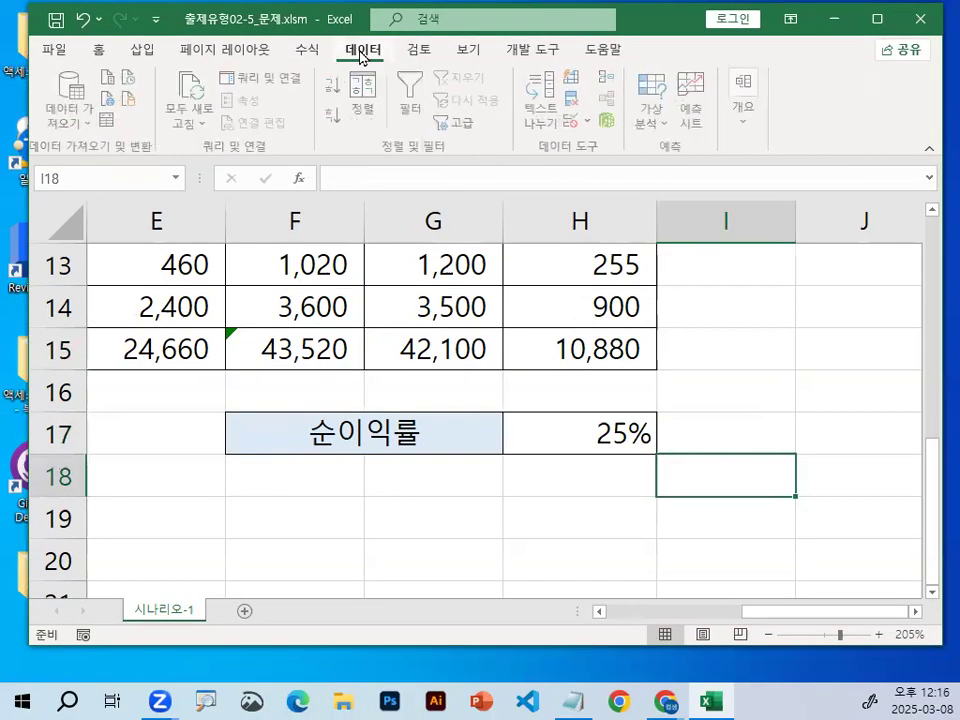
key("ctrl+1")
left_click_drag(694, 148, 650, 137)
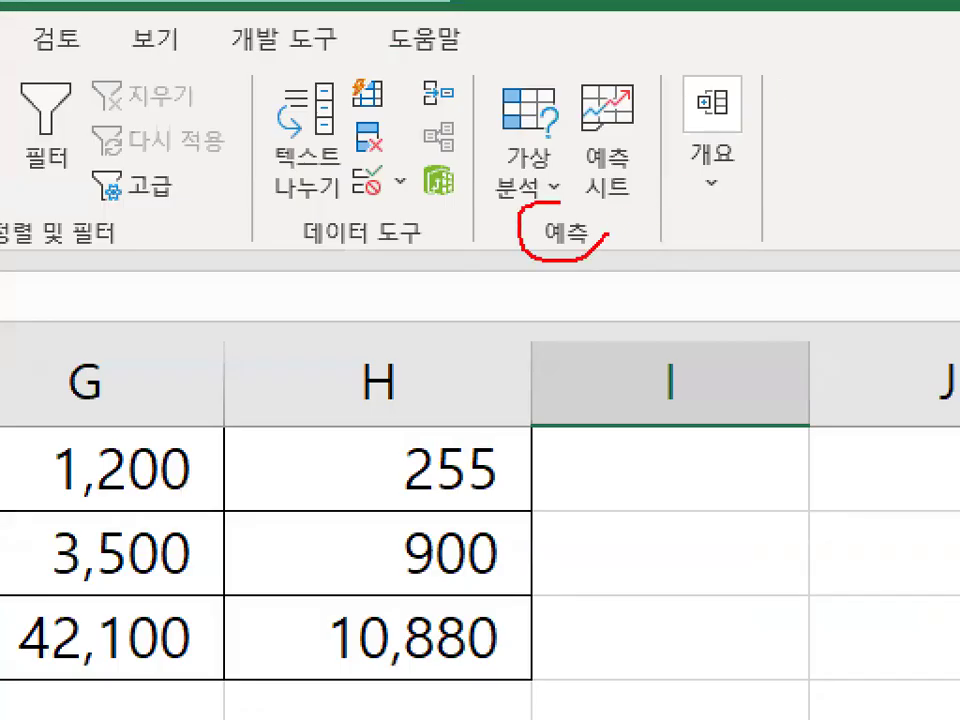
left_click_drag(607, 236, 620, 226)
mouse_move(577, 185)
left_mouse_down()
mouse_move(493, 64)
mouse_move(575, 188)
left_mouse_up()
key("Escape")
left_click(651, 122)
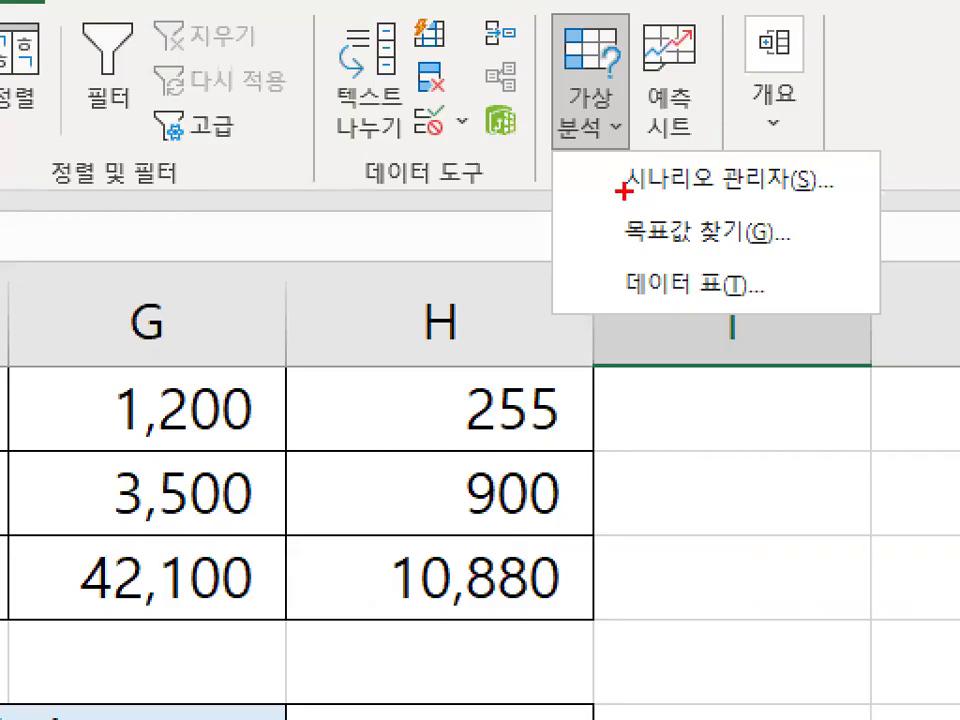
left_click_drag(670, 156, 771, 152)
left_click_drag(822, 185, 822, 192)
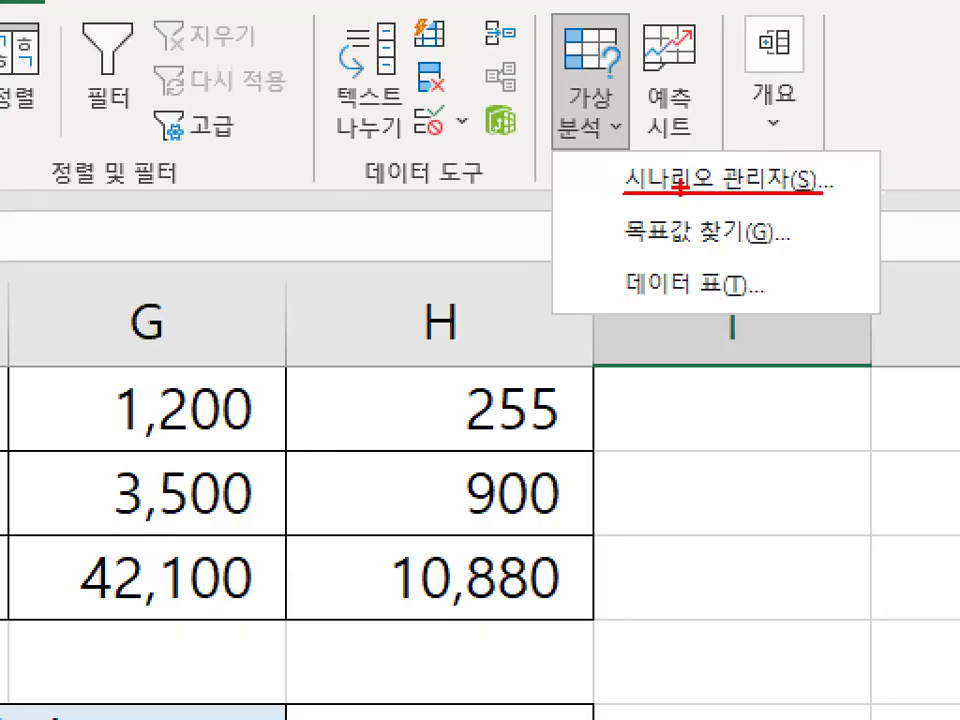
mouse_move(368, 236)
left_mouse_down()
mouse_move(410, 251)
mouse_move(382, 272)
mouse_move(470, 268)
left_mouse_up()
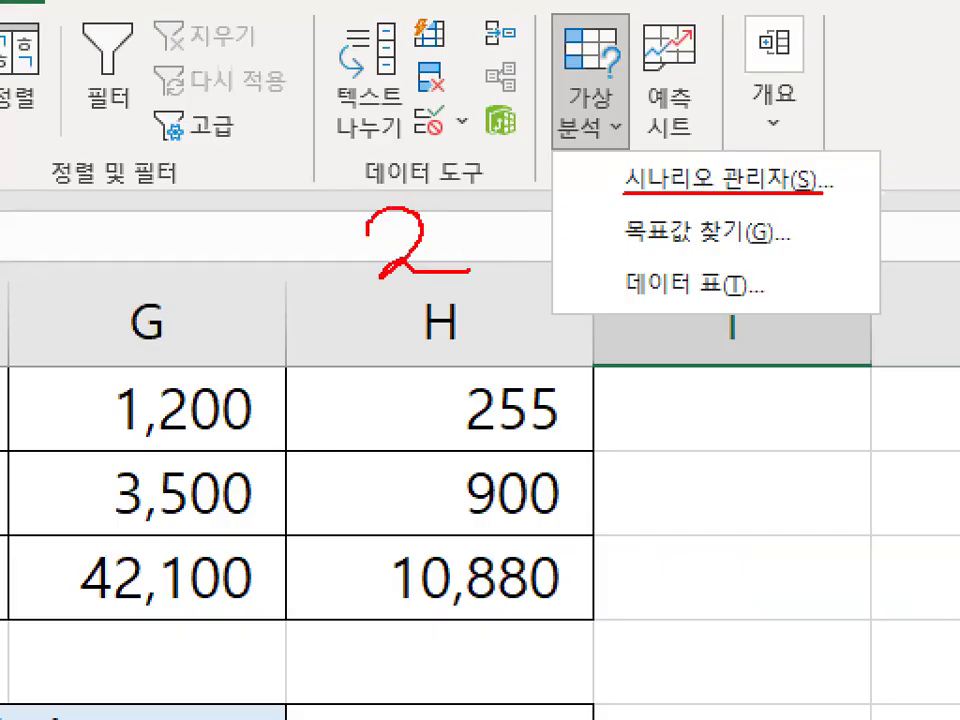
mouse_move(812, 182)
left_mouse_down()
mouse_move(580, 180)
mouse_move(818, 168)
left_mouse_up()
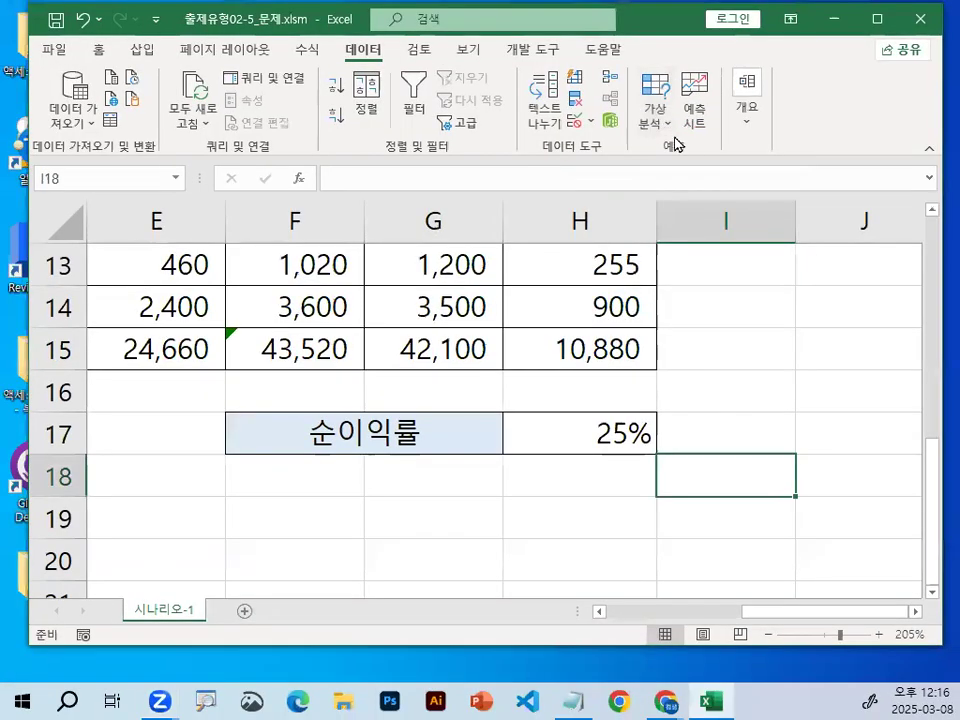
Open the Scenario Manager from the What-If Analysis tools.
left_click(665, 125)
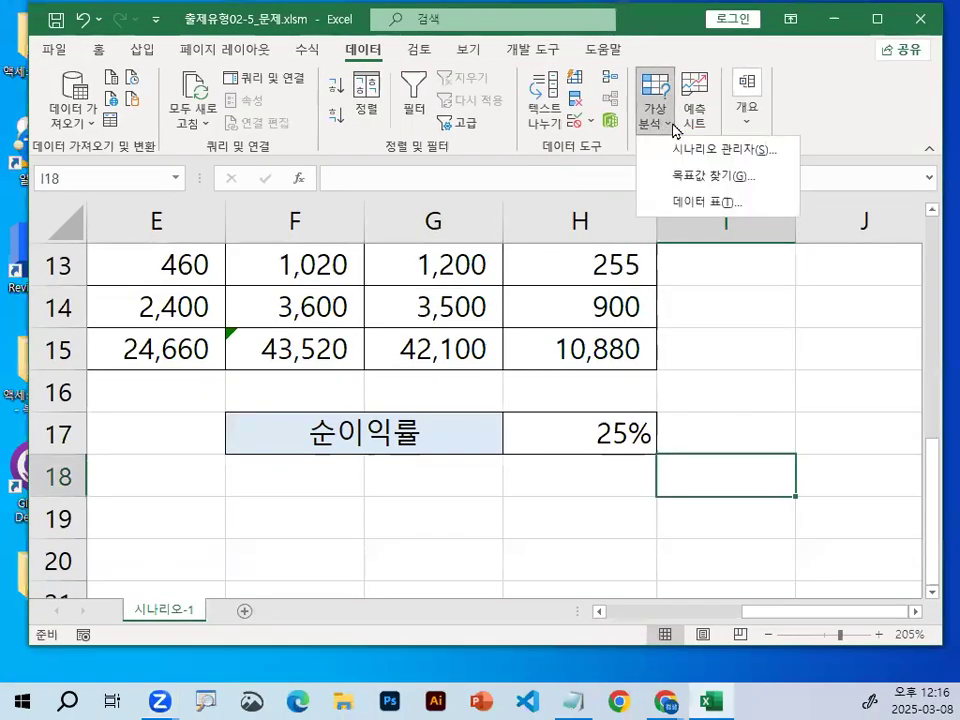
left_click(705, 150)
left_click_drag(386, 30, 416, 205)
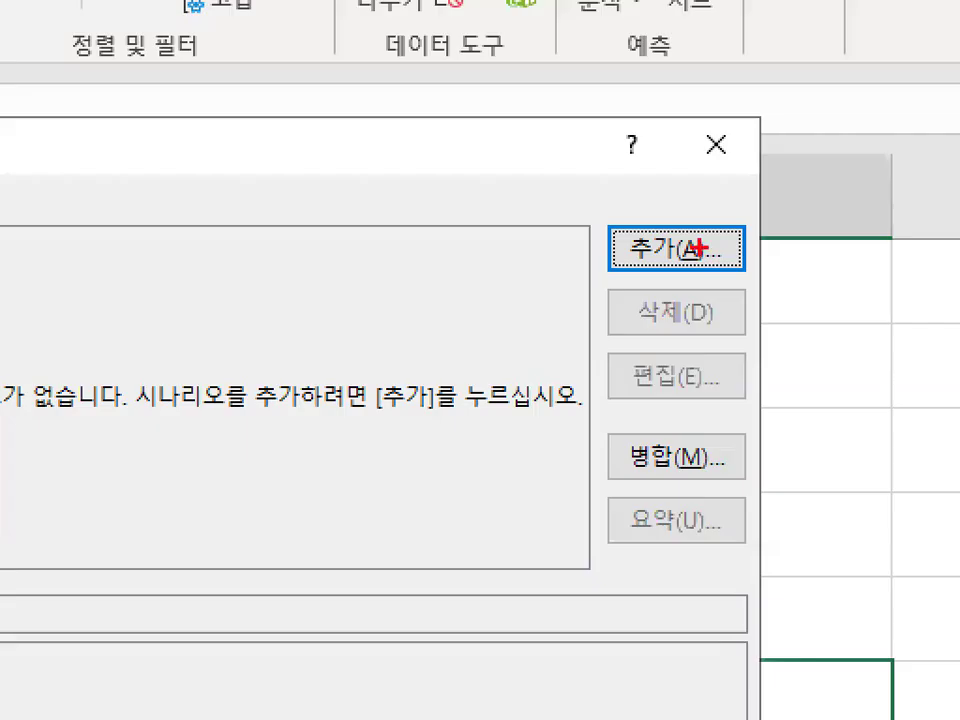
mouse_move(700, 258)
left_mouse_down()
mouse_move(734, 240)
mouse_move(733, 212)
left_mouse_up()
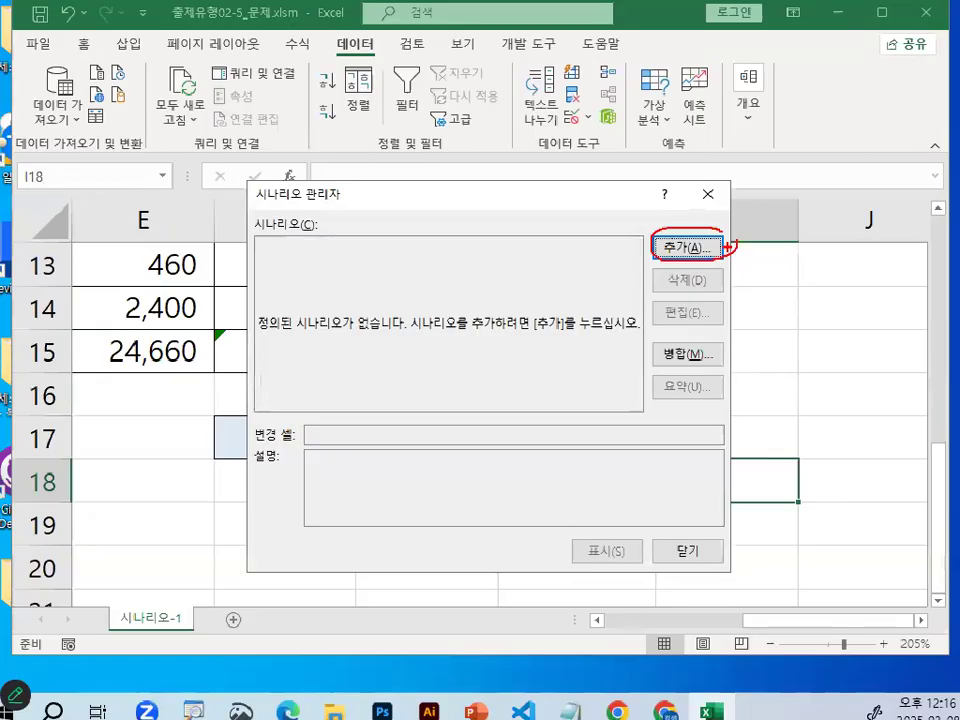
Add a new scenario and name it 순이익 인상.
left_click(718, 260)
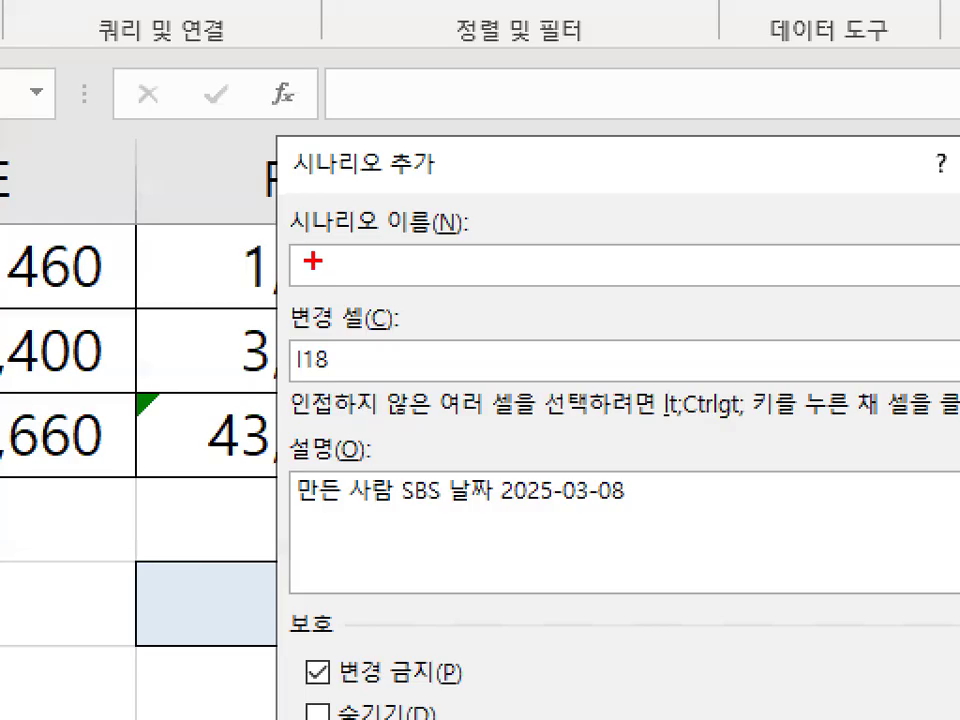
mouse_move(415, 259)
left_mouse_down()
mouse_move(317, 235)
mouse_move(392, 246)
left_mouse_up()
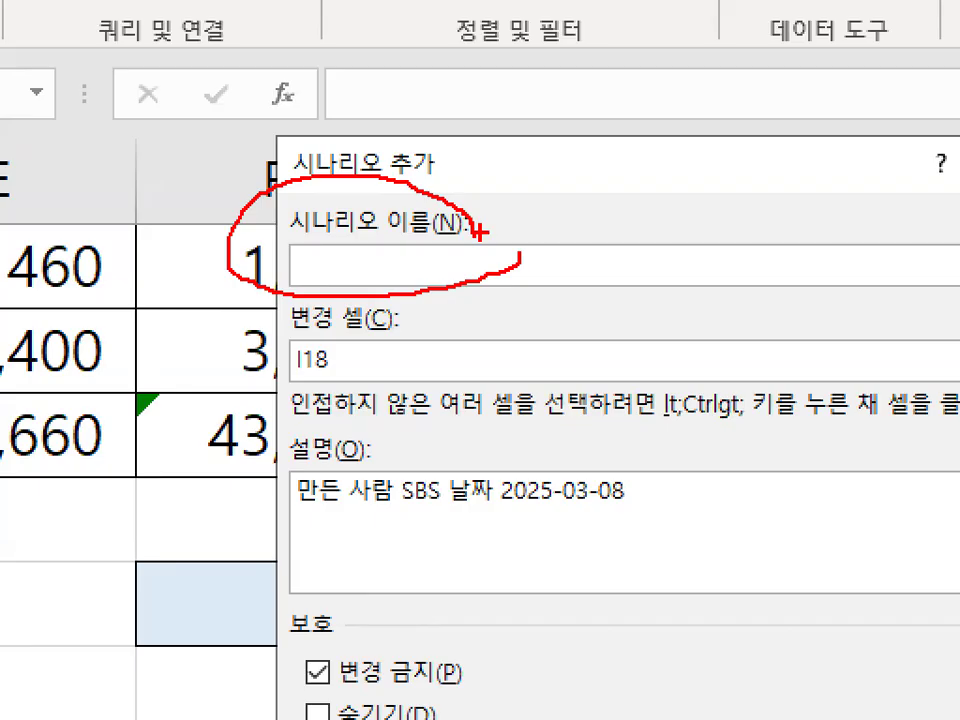
key("Escape")
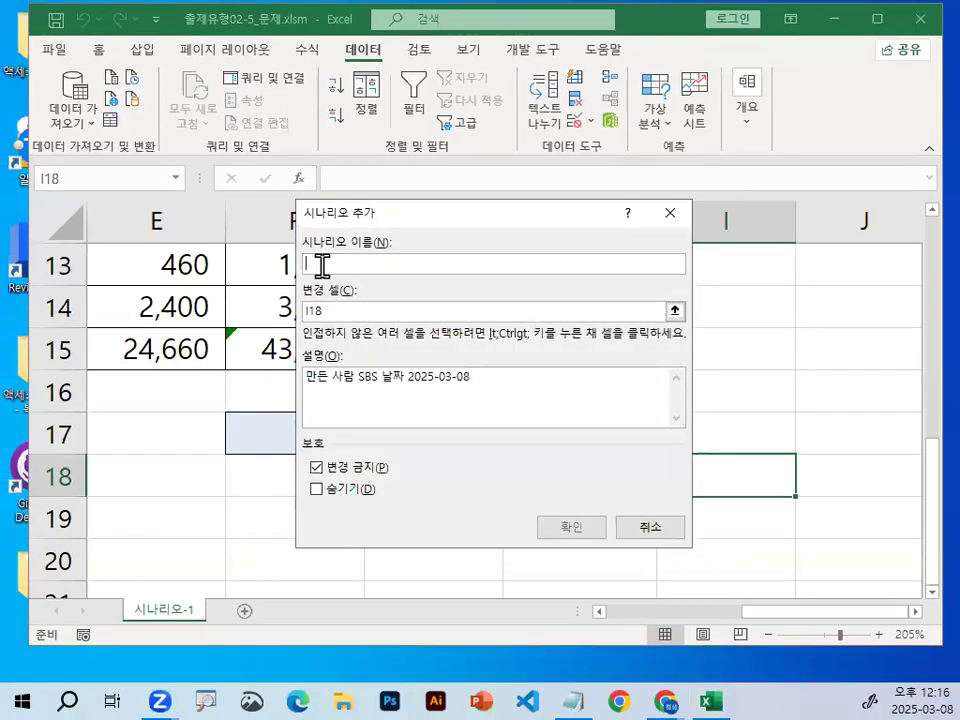
type("출")
type("이")
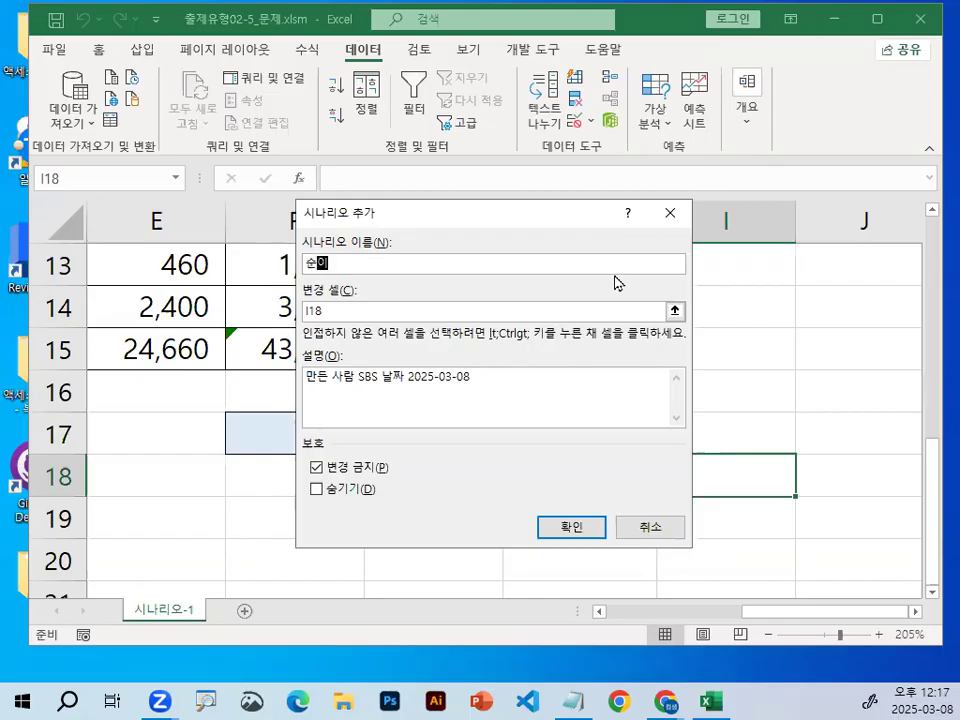
type("익 인상")
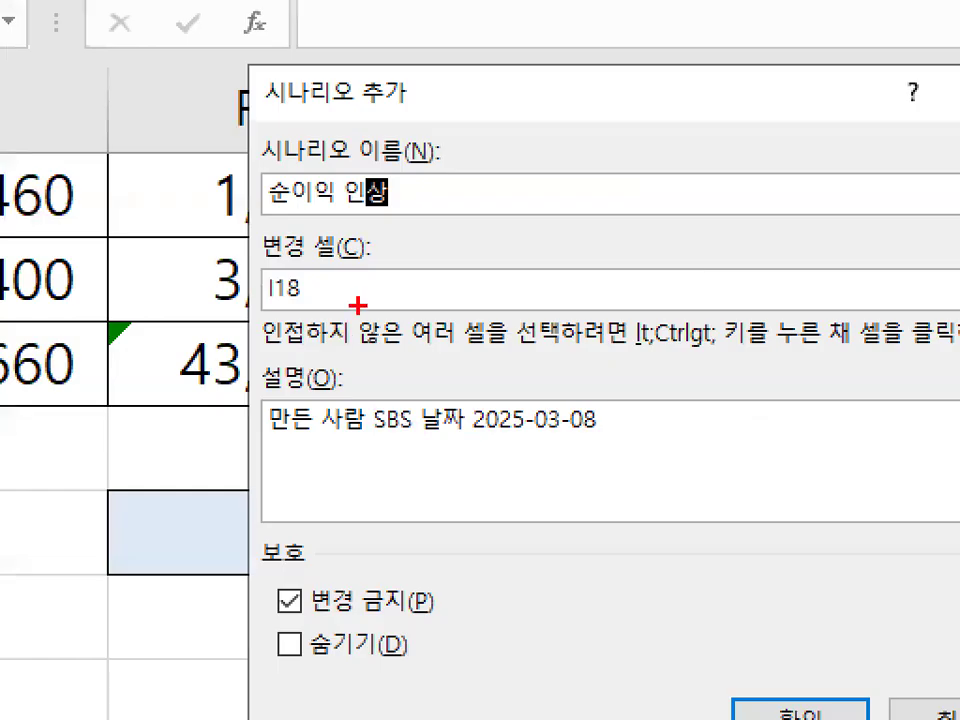
Set the changing cell of the scenario 순이익 인상 to $H$17 and confirm the scenario definition.
mouse_move(357, 301)
left_mouse_down()
mouse_move(329, 316)
mouse_move(358, 292)
mouse_move(353, 306)
left_mouse_up()
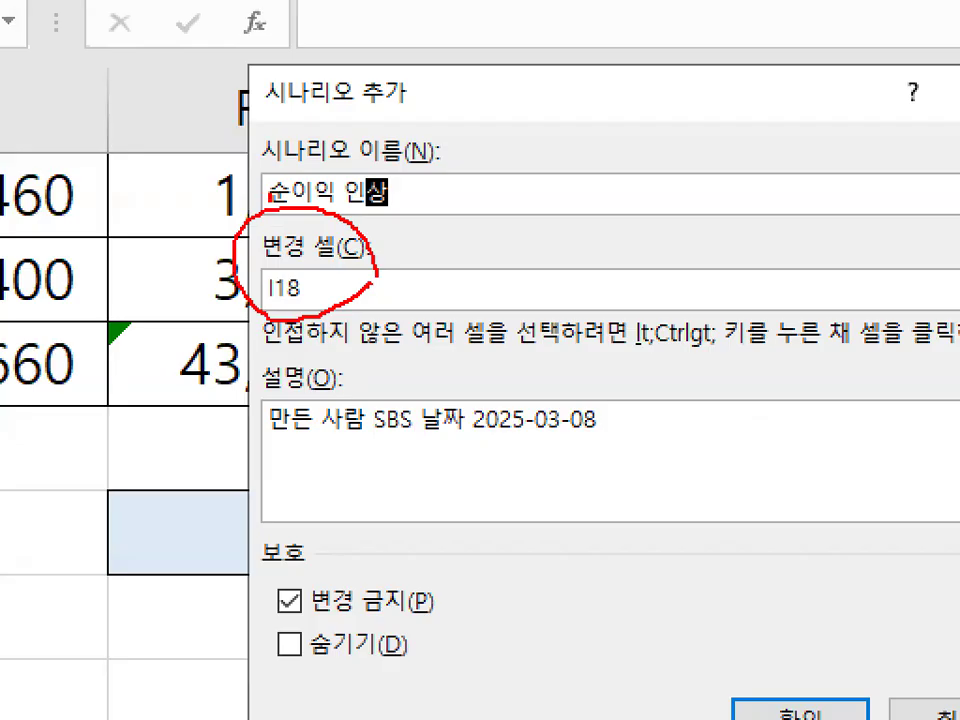
left_click_drag(410, 127, 272, 218)
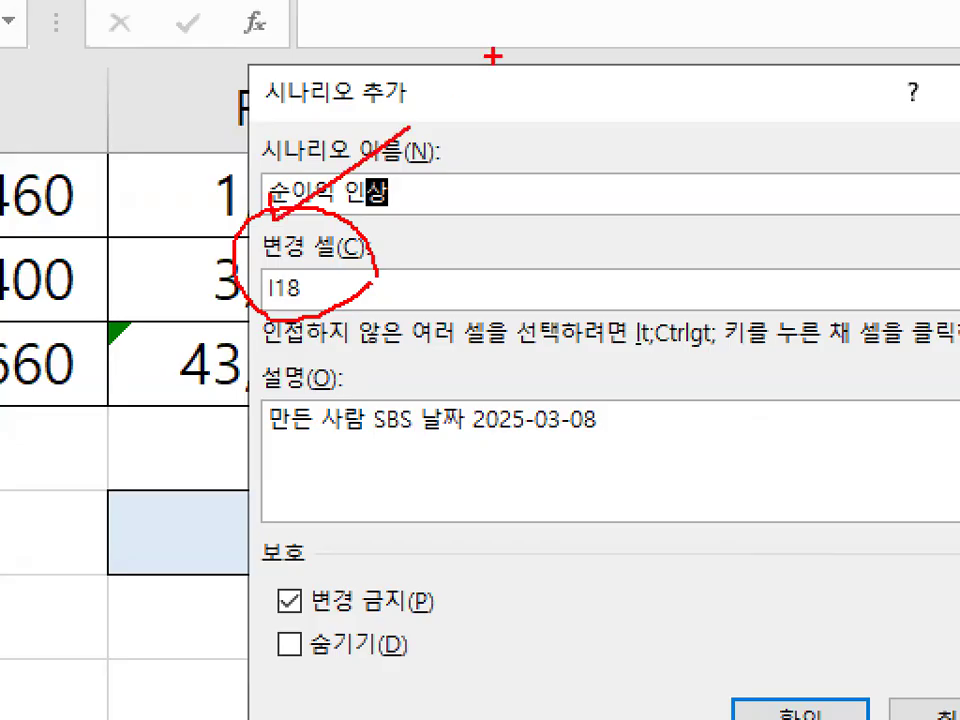
key("Escape")
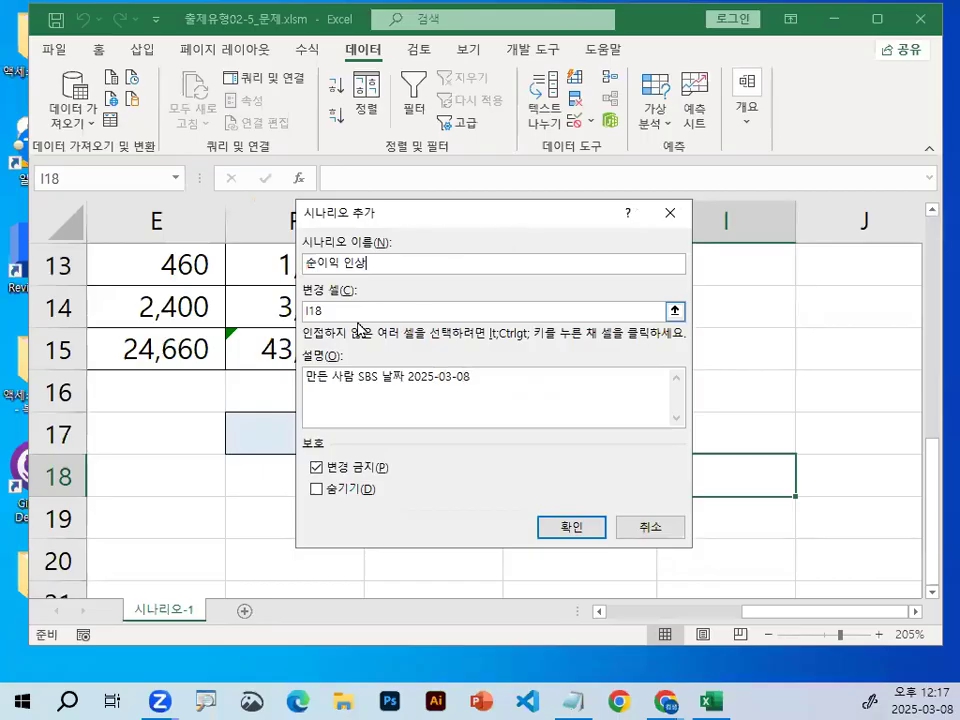
left_click(330, 313)
left_click_drag(530, 224, 712, 480)
left_click(602, 436)
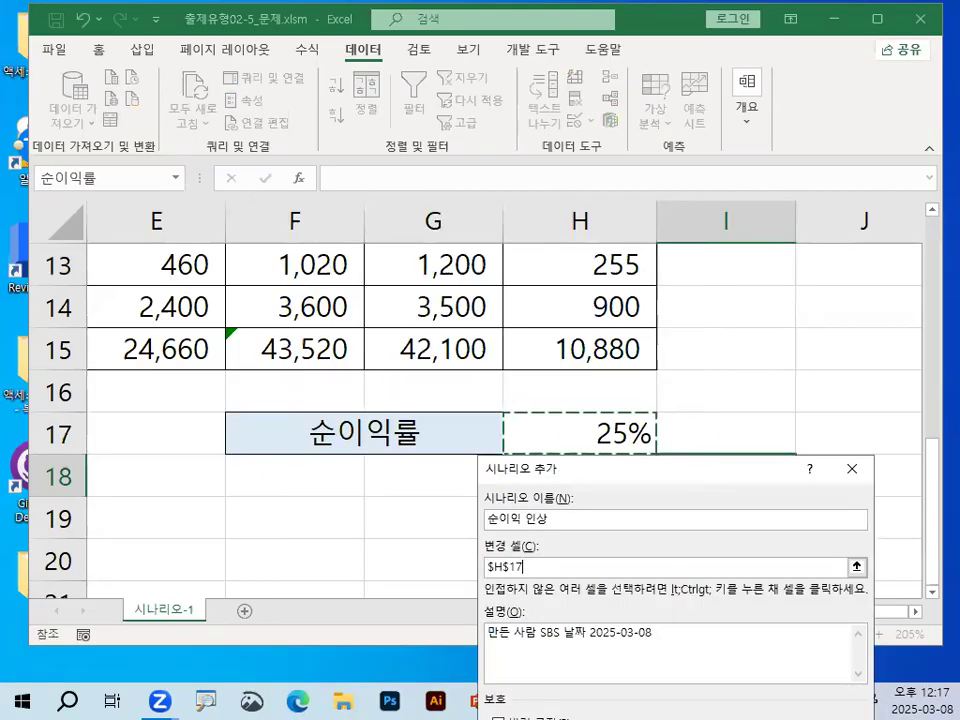
left_click_drag(484, 586, 531, 590)
left_click_drag(562, 368, 577, 418)
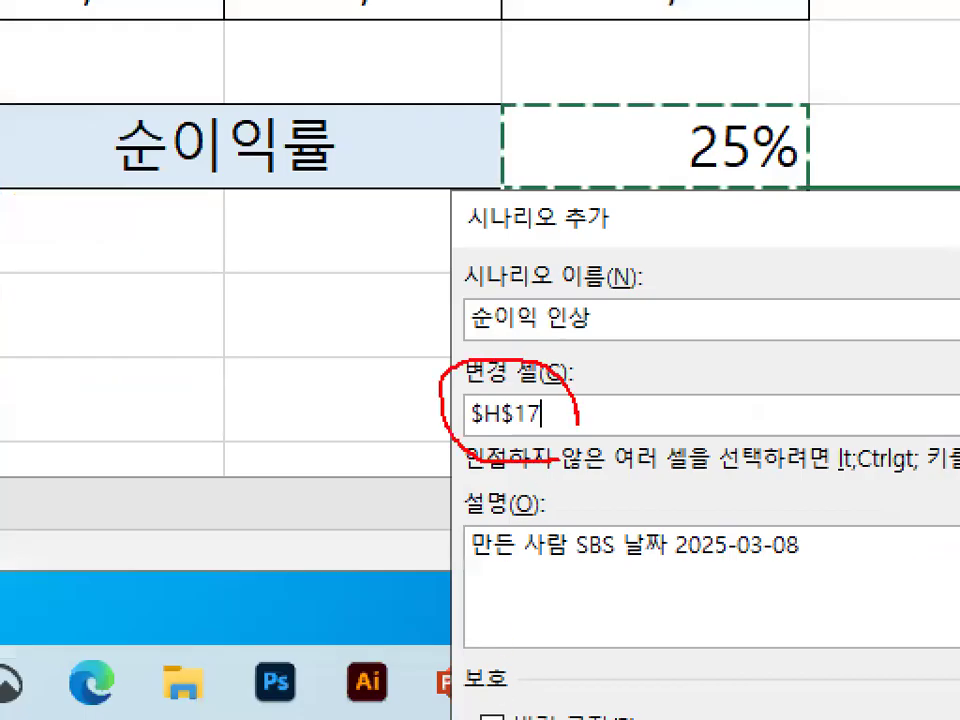
left_click_drag(668, 156, 490, 405)
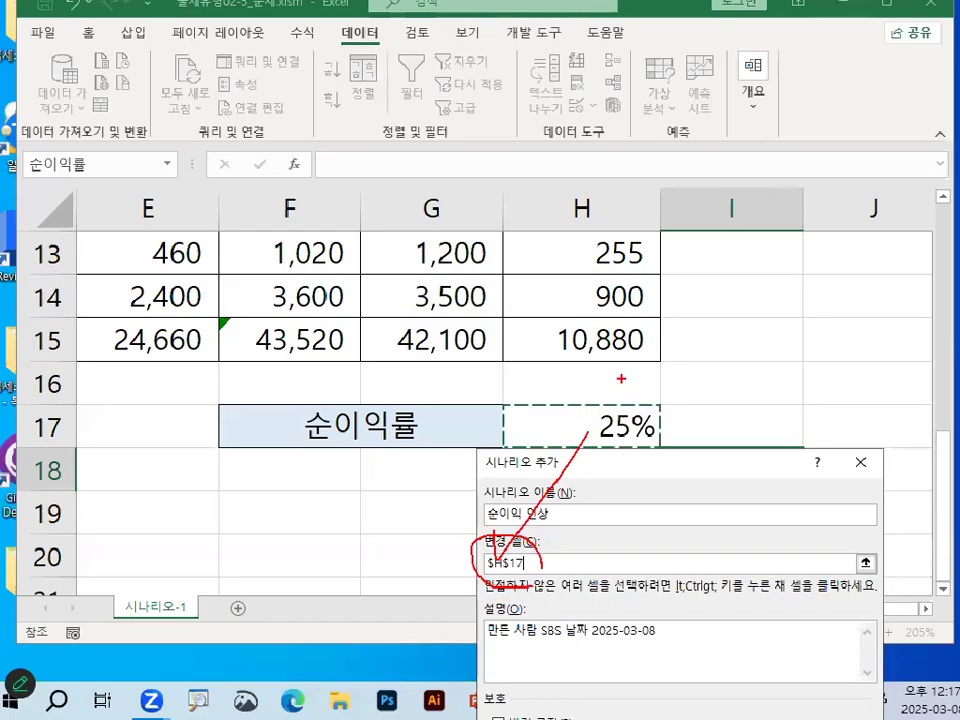
key("Escape")
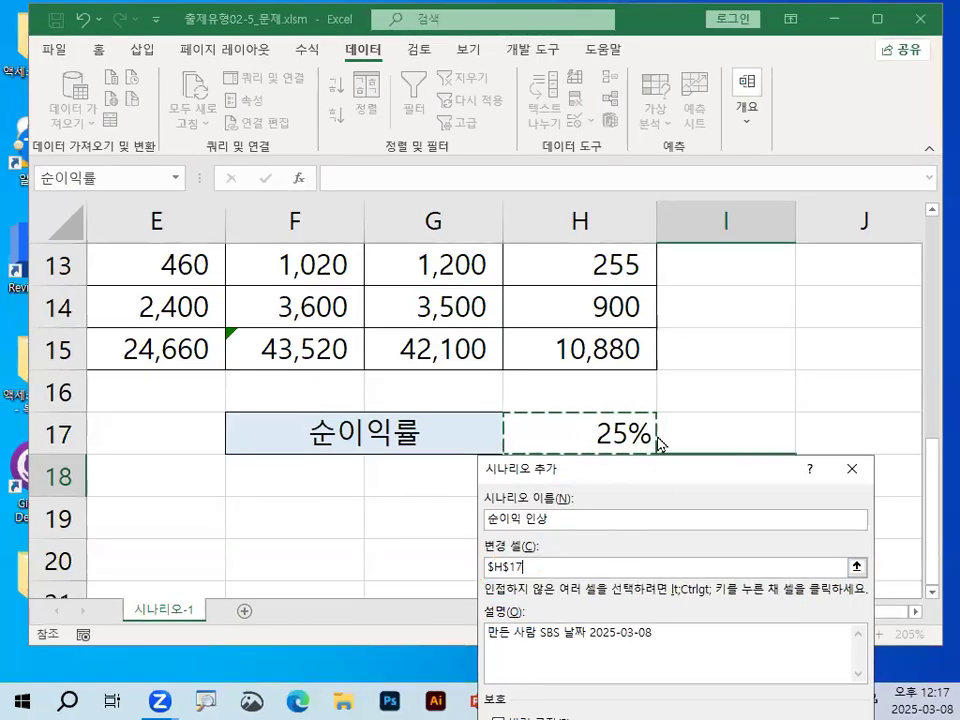
left_click_drag(650, 469, 483, 86)
key("ctrl+1")
mouse_move(371, 171)
left_mouse_down()
mouse_move(360, 194)
mouse_move(361, 173)
left_mouse_up()
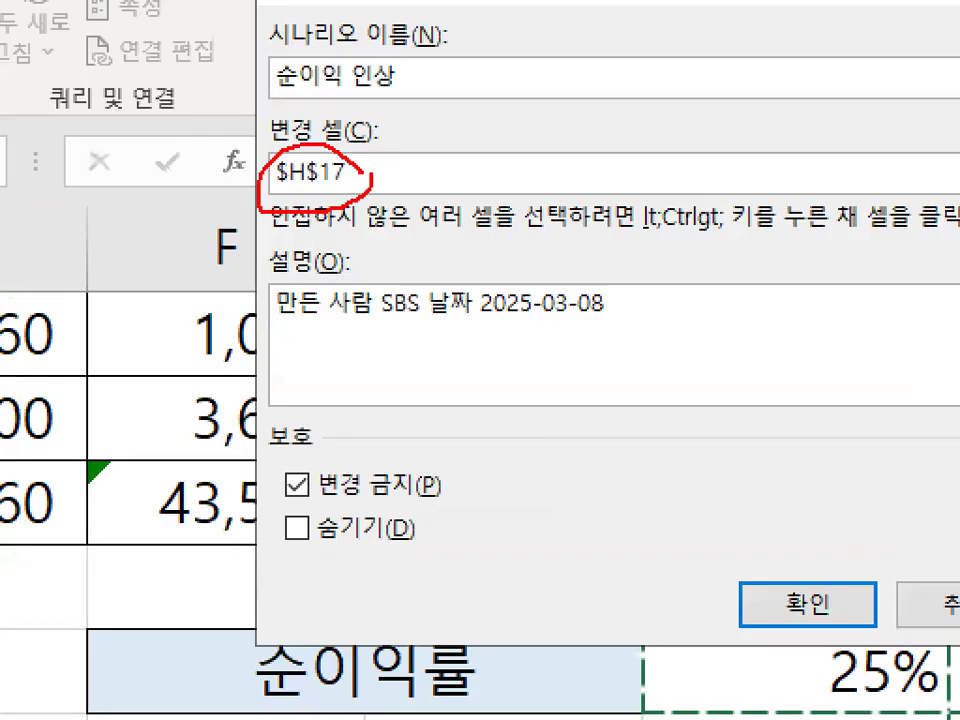
key("Escape")
left_click(850, 608)
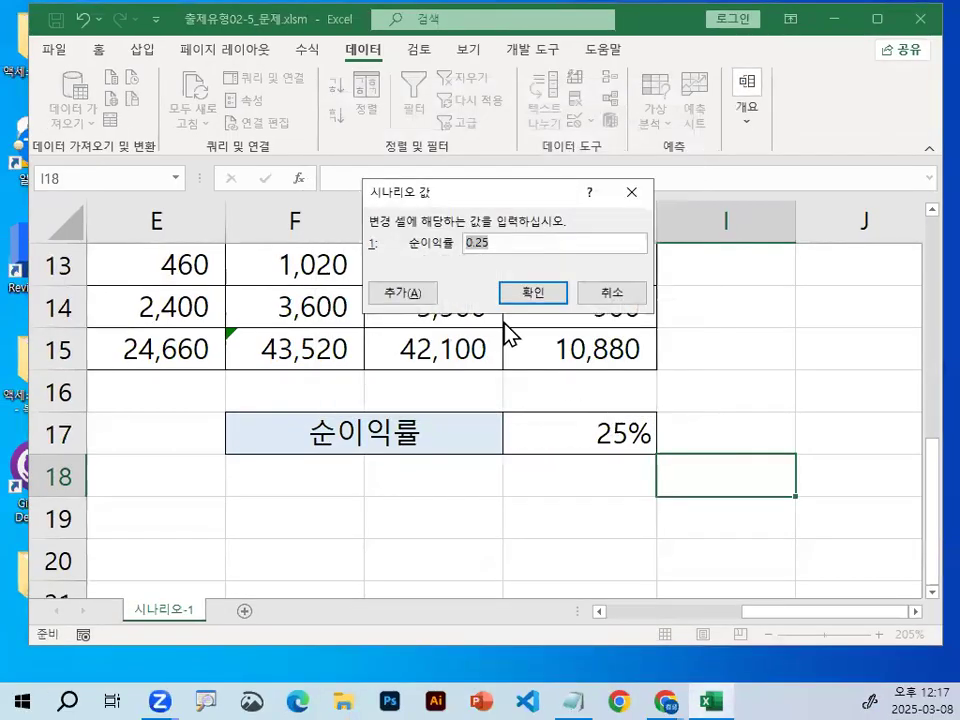
key("ctrl+1")
mouse_move(480, 246)
left_mouse_down()
mouse_move(504, 255)
mouse_move(500, 236)
mouse_move(465, 205)
mouse_move(548, 210)
left_mouse_up()
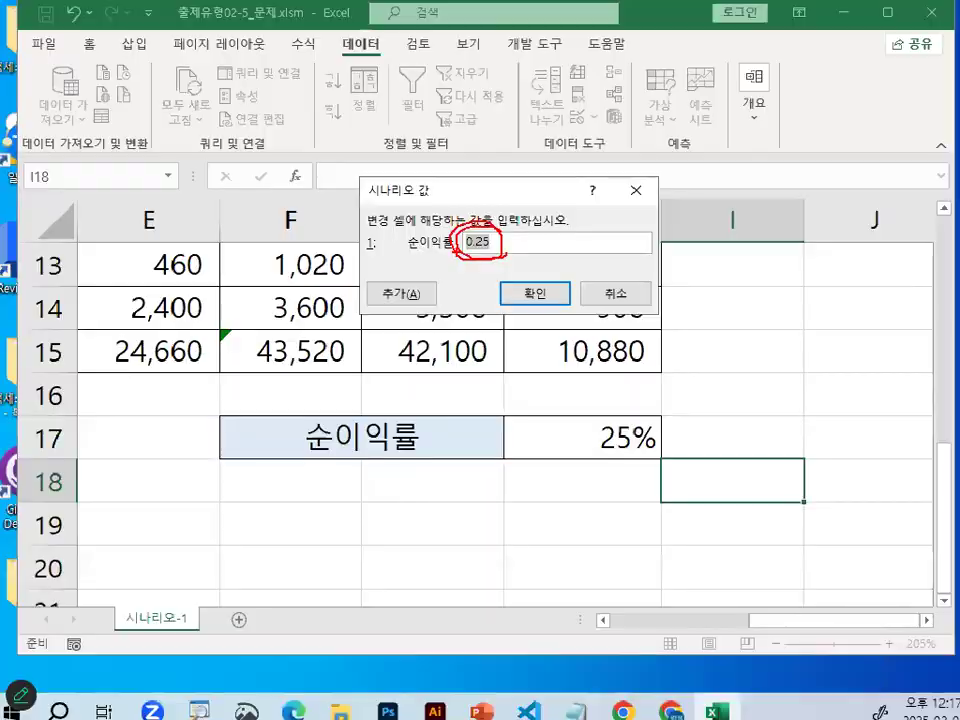
key("e")
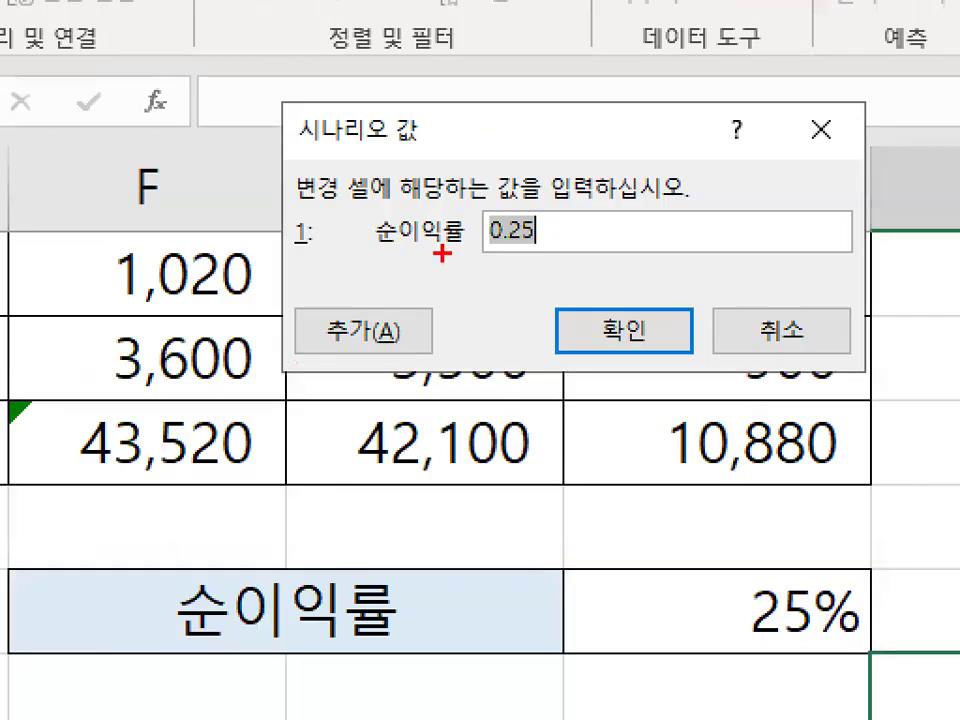
mouse_move(379, 256)
left_mouse_down()
mouse_move(452, 256)
mouse_move(384, 200)
mouse_move(467, 254)
left_mouse_up()
mouse_move(440, 210)
left_mouse_down()
mouse_move(422, 220)
mouse_move(484, 130)
left_mouse_up()
mouse_move(395, 168)
left_mouse_down()
mouse_move(356, 240)
mouse_move(468, 252)
left_mouse_up()
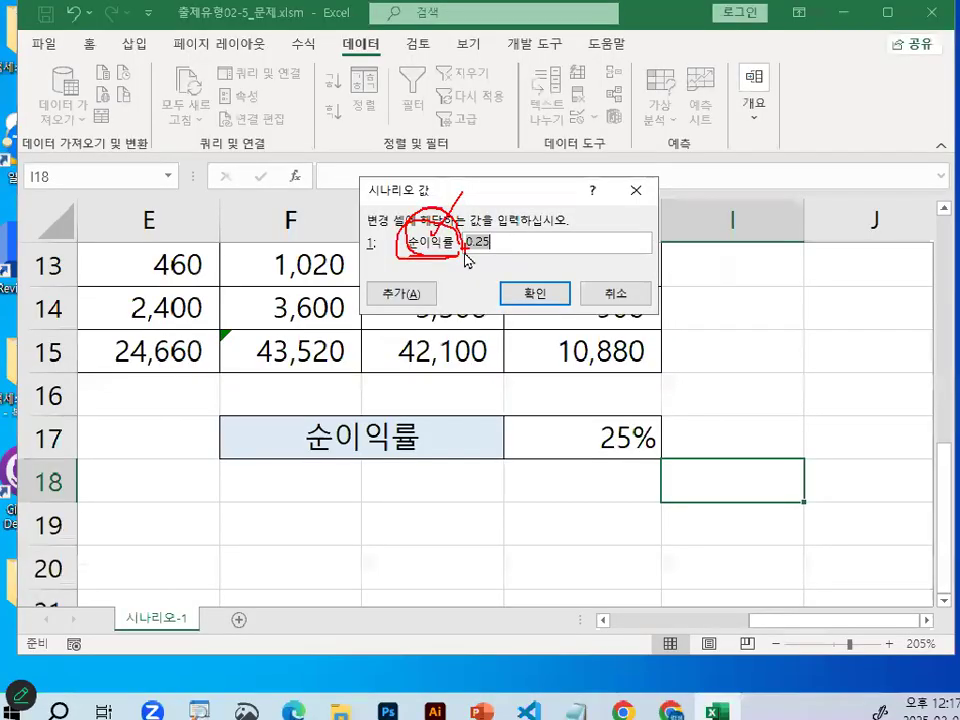
Set the 순이익률 value of the scenario 순이익 인상 to 30% and continue with adding another scenario.
key("Escape")
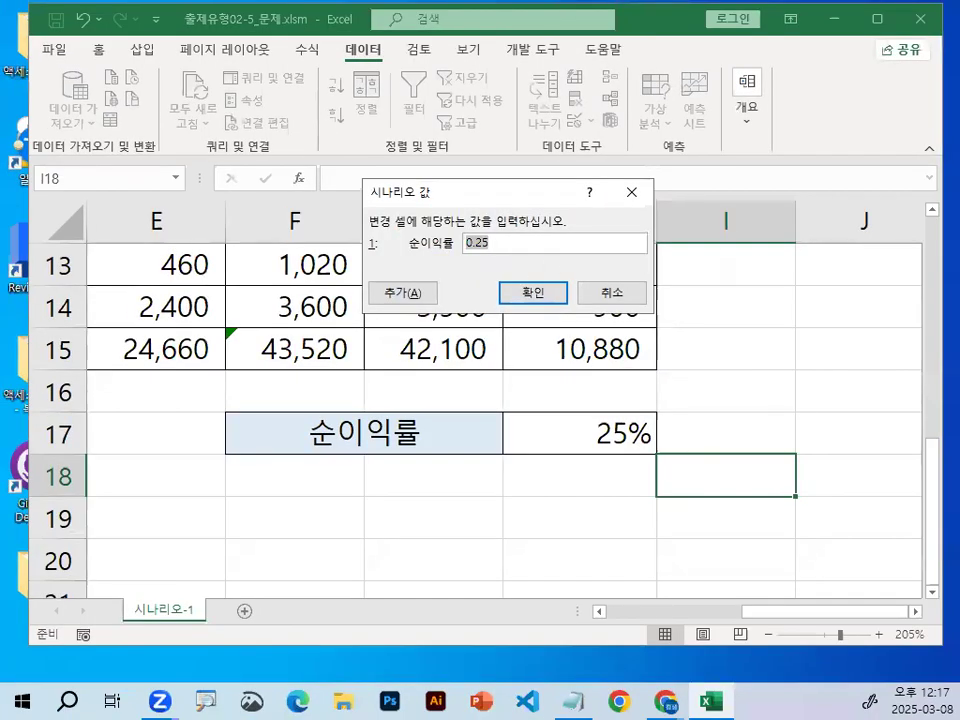
type("30%")
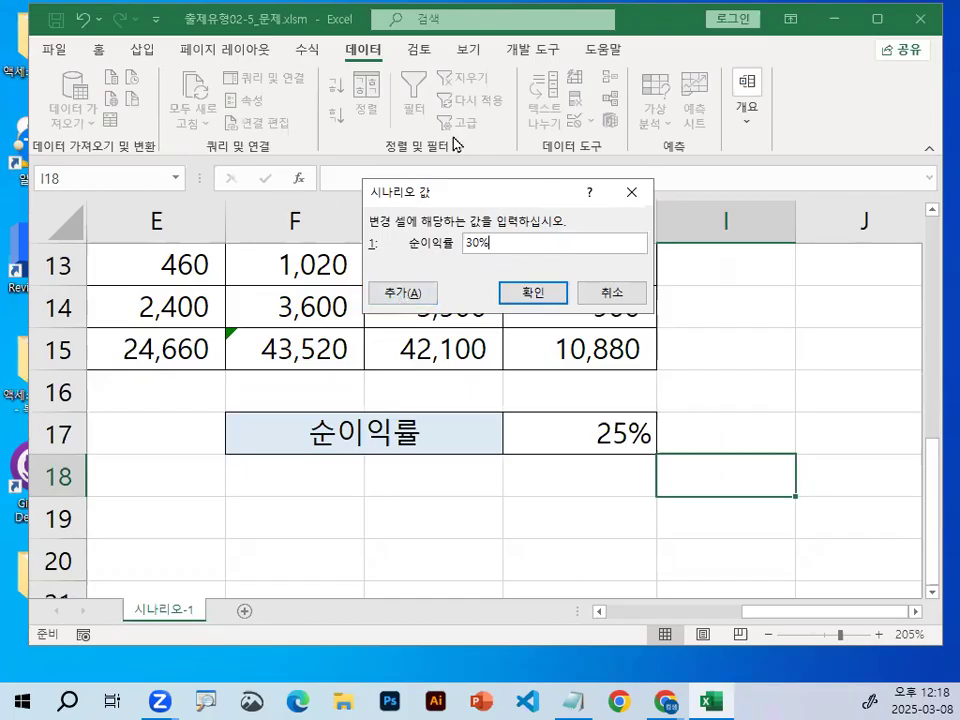
left_click(413, 296)
Name the second scenario 순이익 인하, keeping H17 as its changing cell, and confirm the definition.
left_click_drag(413, 94, 415, 121)
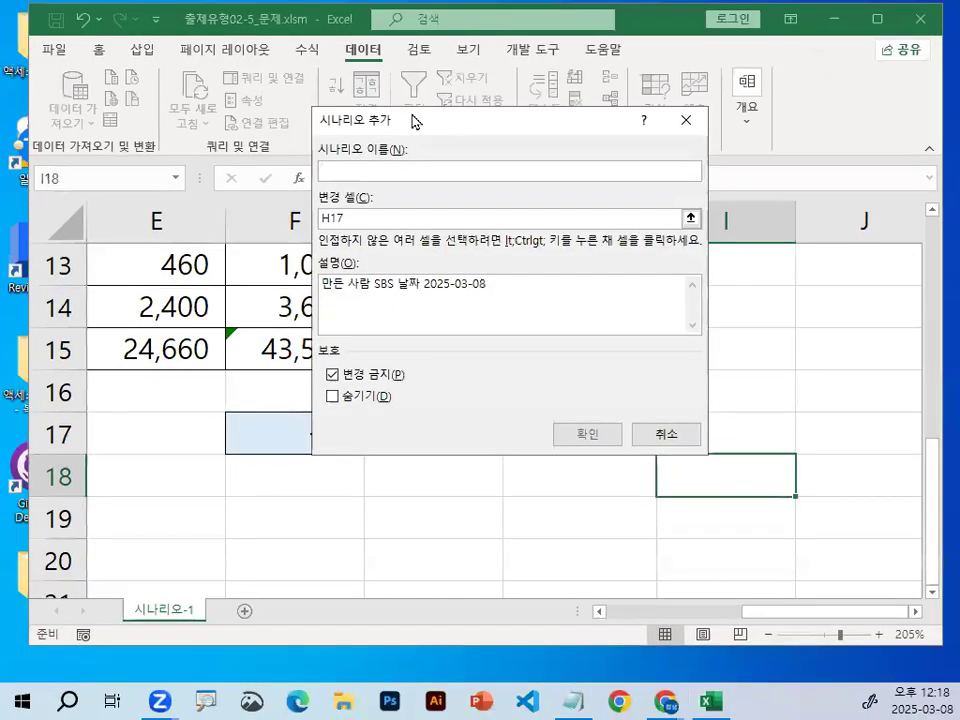
type("순이익 인하")
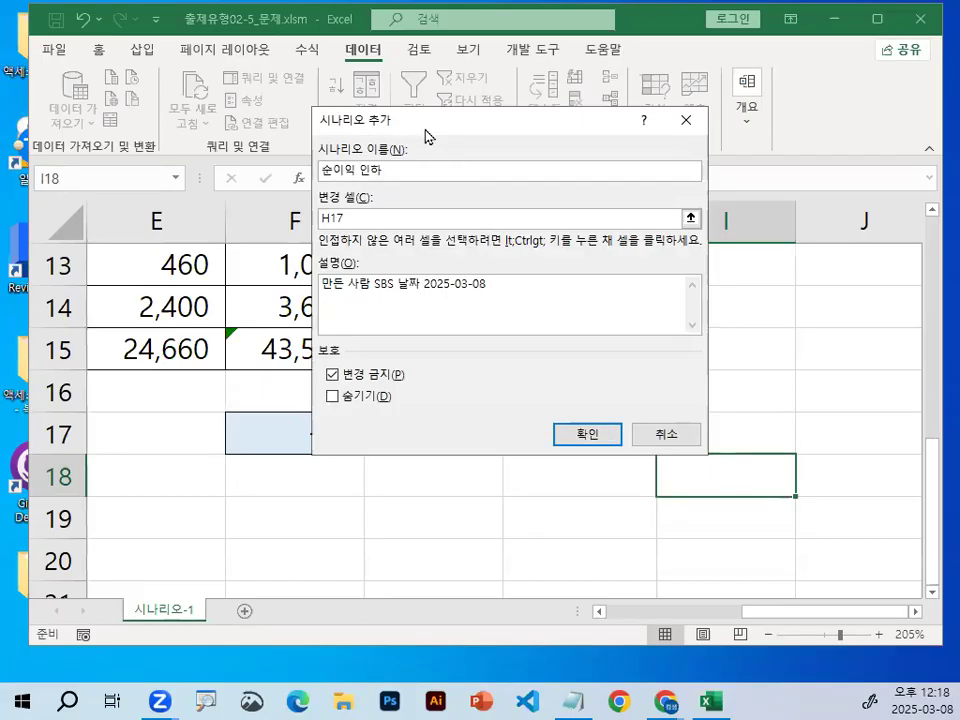
left_click(613, 436)
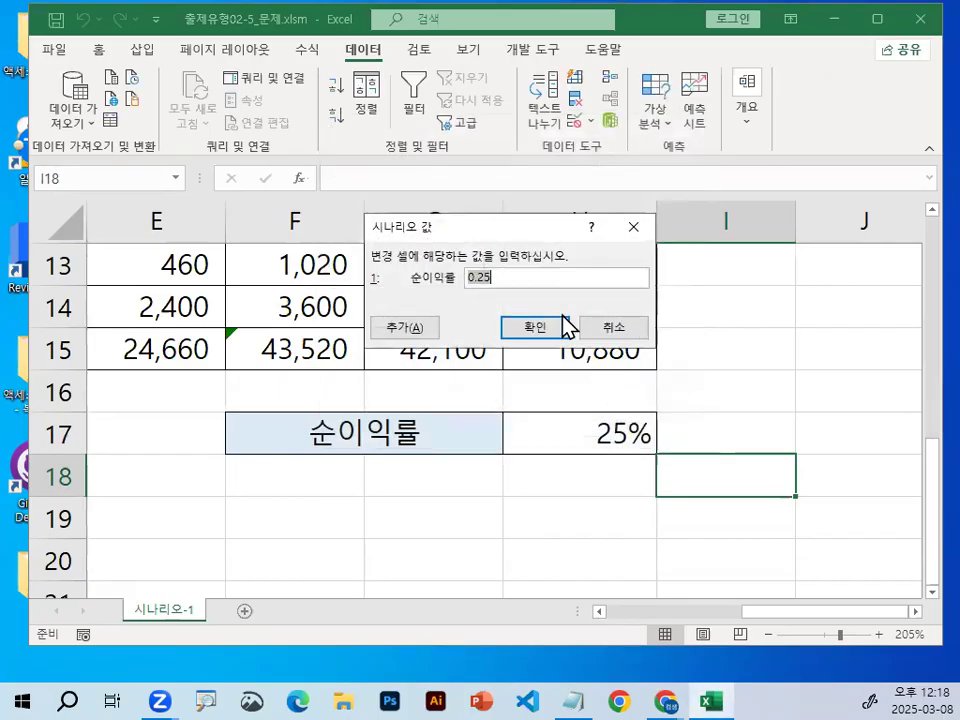
Set the 순이익률 value of the scenario 순이익 인하 to 20% and confirm it.
type("20%")
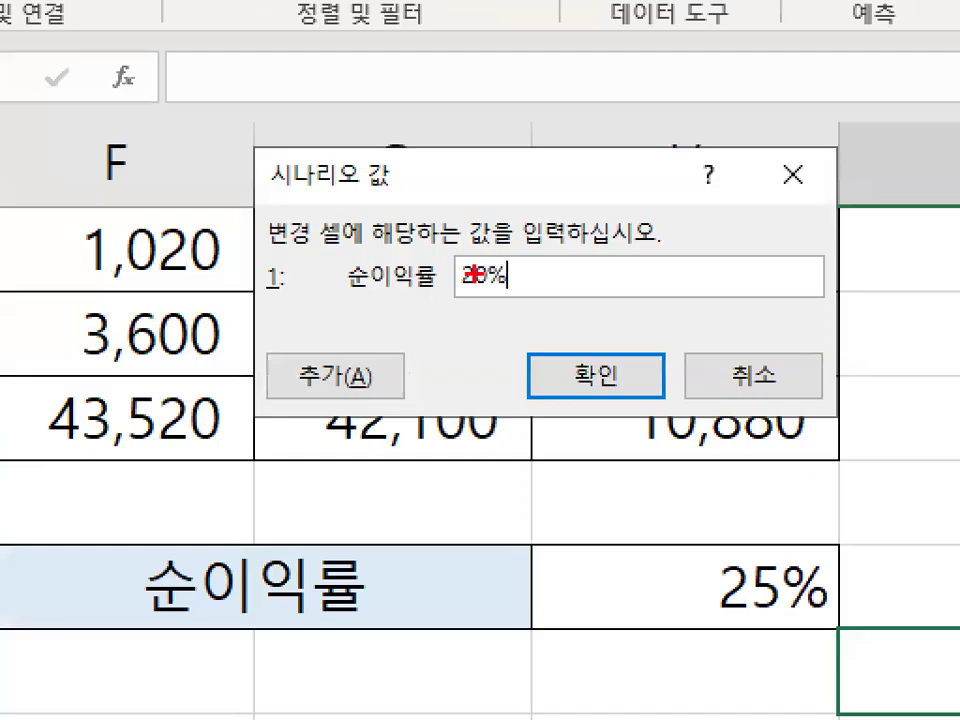
left_click_drag(416, 306, 511, 281)
left_click_drag(358, 333, 553, 242)
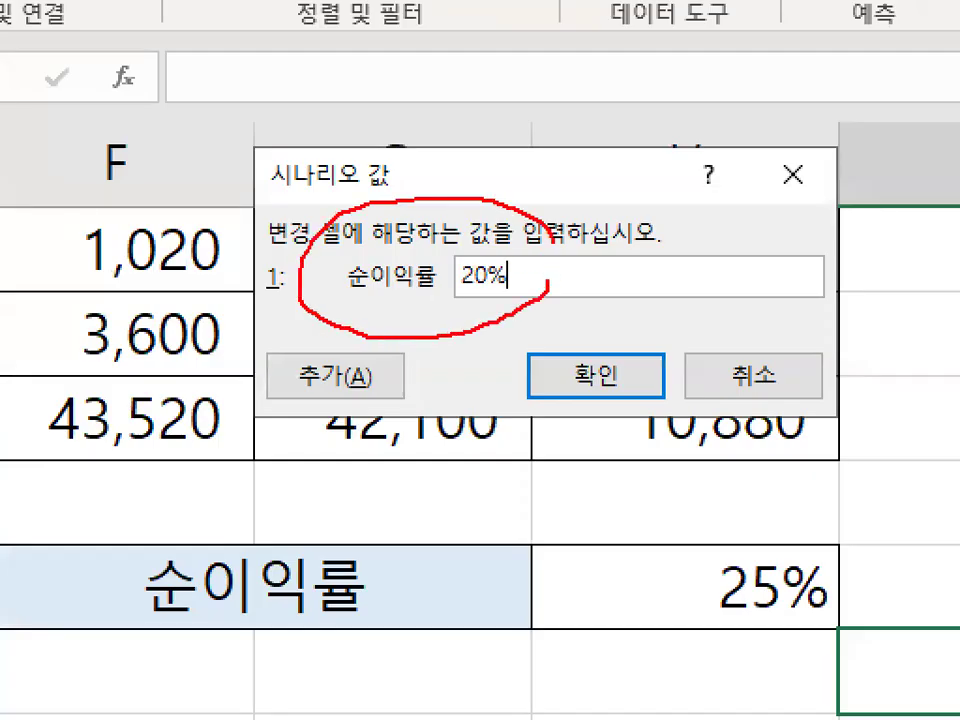
left_click_drag(591, 336, 705, 243)
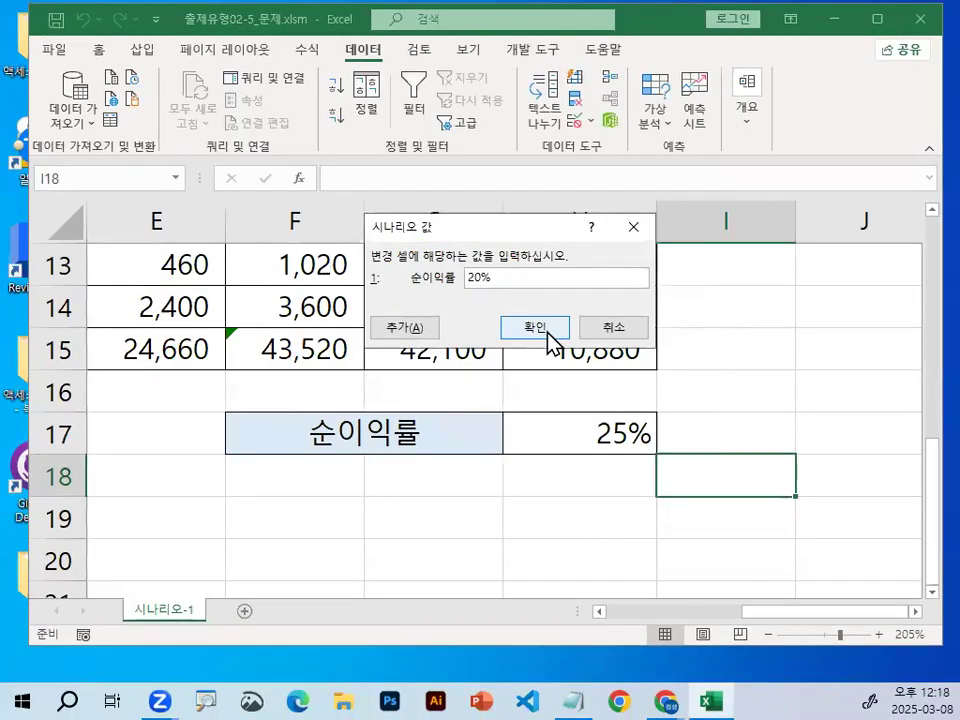
left_click(620, 380)
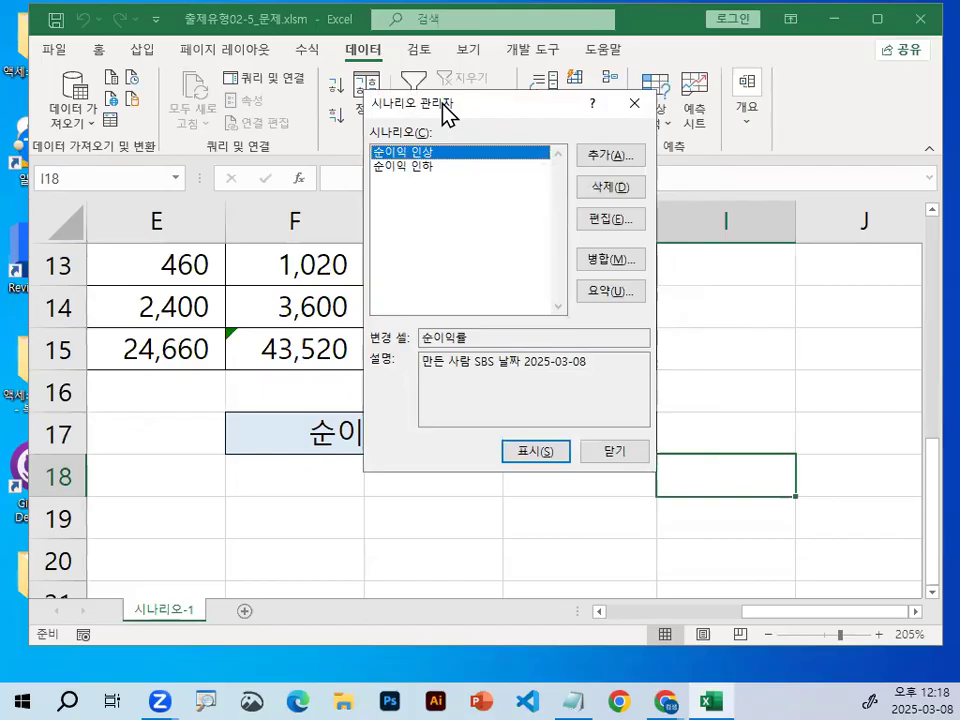
left_click_drag(445, 112, 448, 132)
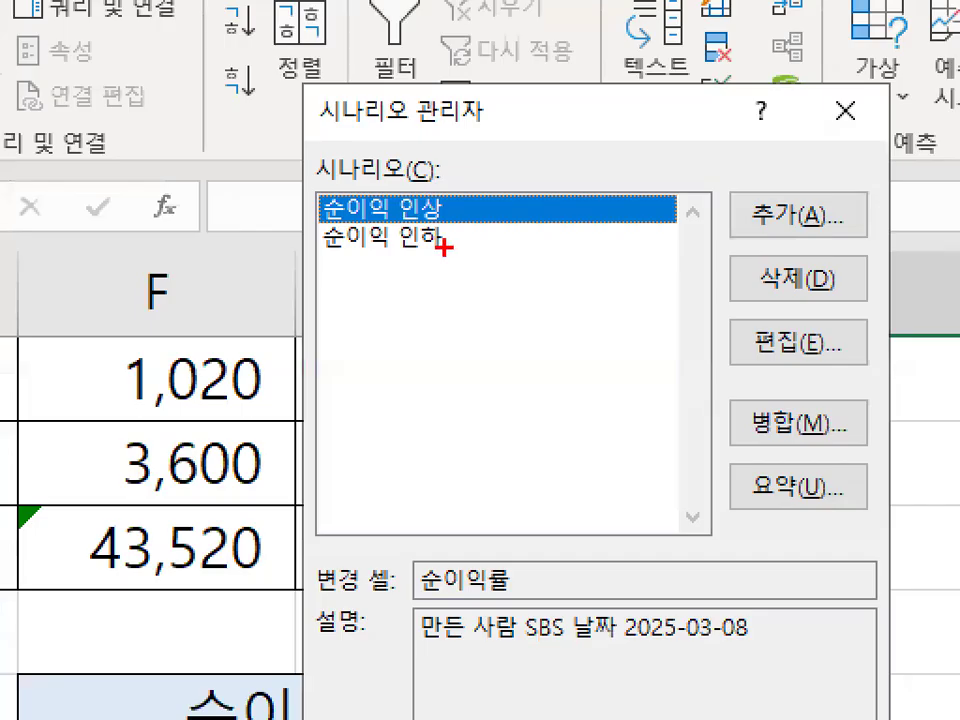
left_click_drag(412, 203, 452, 192)
mouse_move(395, 266)
left_mouse_down()
mouse_move(311, 212)
mouse_move(481, 214)
left_mouse_up()
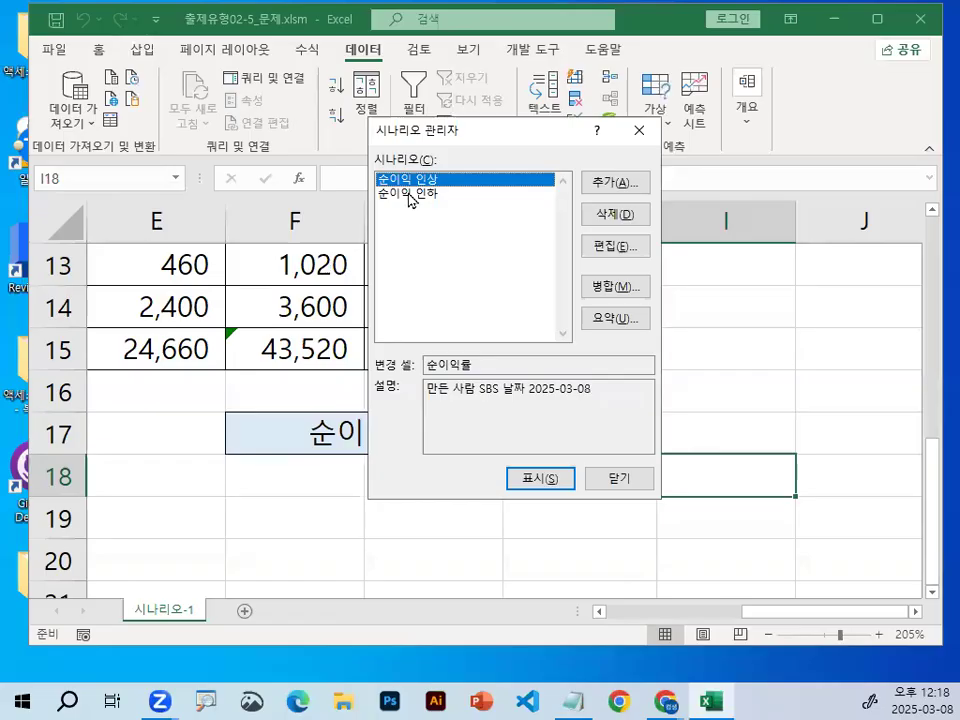
Reopen the scenario 순이익 인상 for editing and check its name, changing cell and 순이익률 value.
left_click(384, 236)
left_click(398, 212)
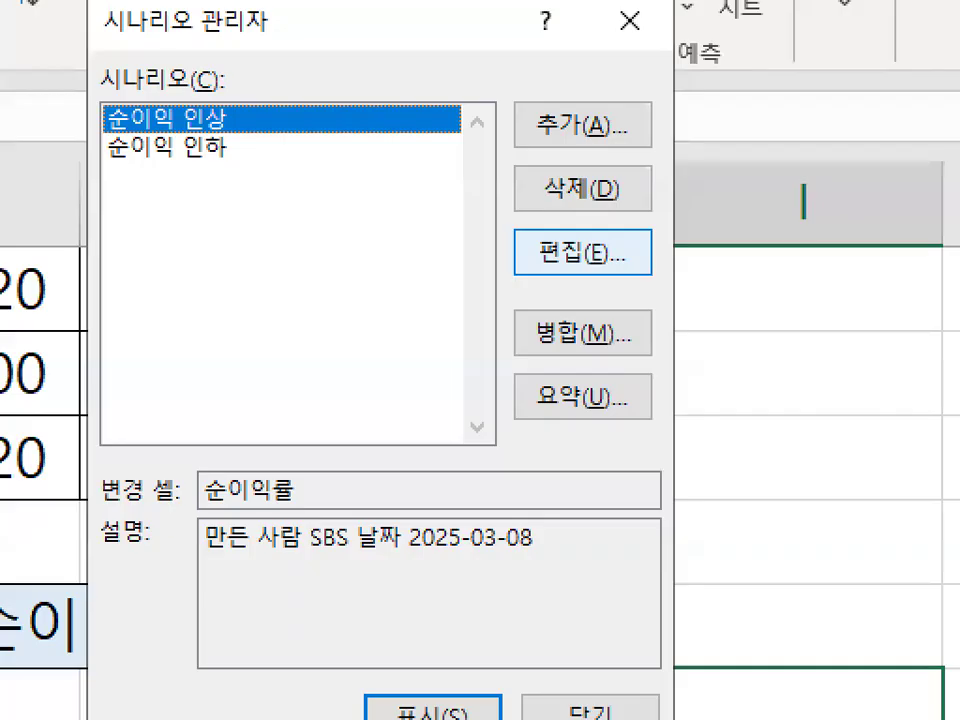
left_click_drag(652, 244, 568, 252)
left_click_drag(489, 262, 689, 231)
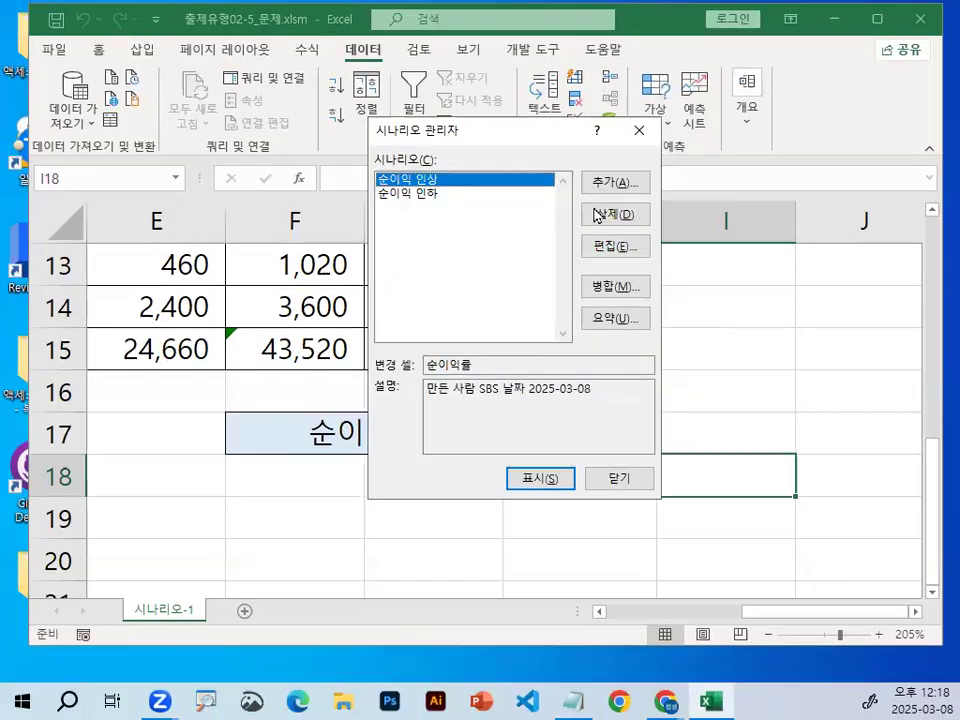
left_click(577, 256)
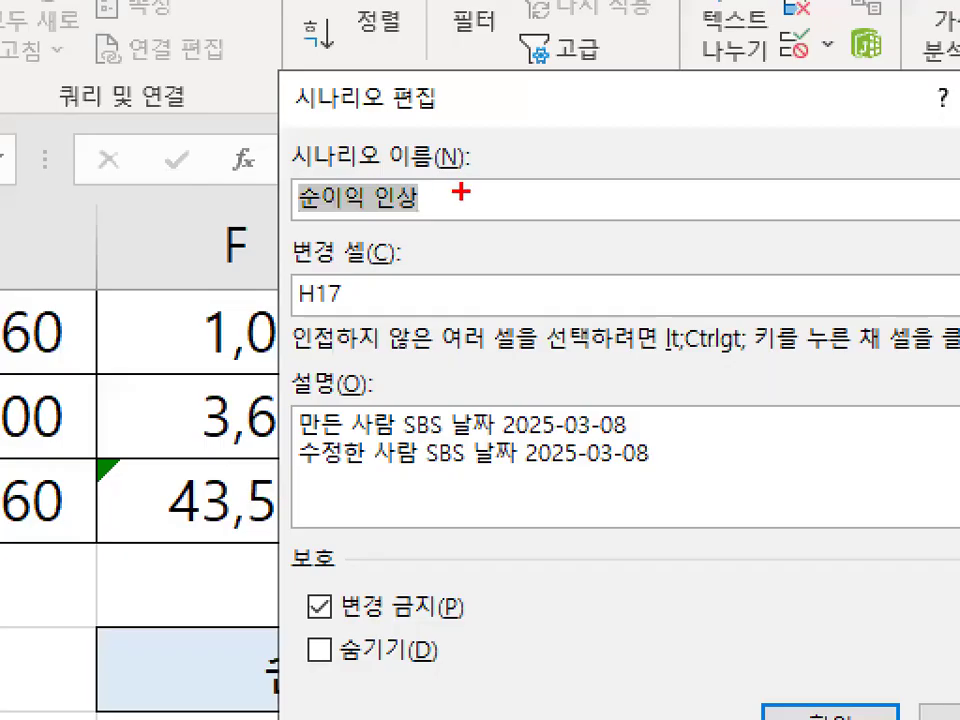
mouse_move(461, 192)
left_mouse_down()
mouse_move(272, 185)
mouse_move(432, 150)
left_mouse_up()
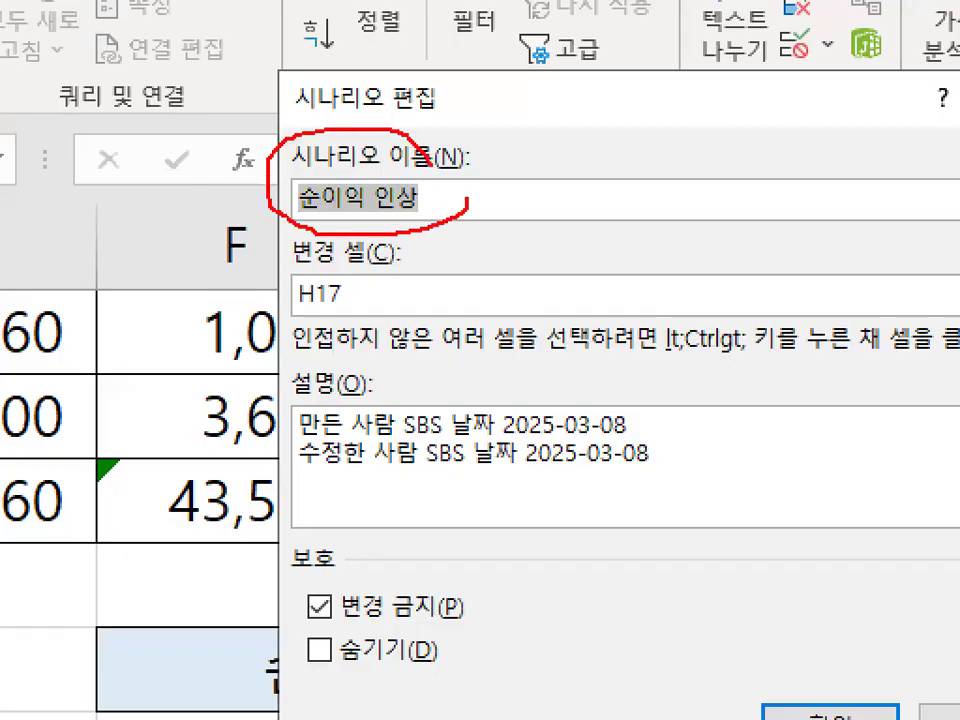
mouse_move(392, 229)
left_mouse_down()
mouse_move(245, 305)
mouse_move(435, 292)
left_mouse_up()
key("Escape")
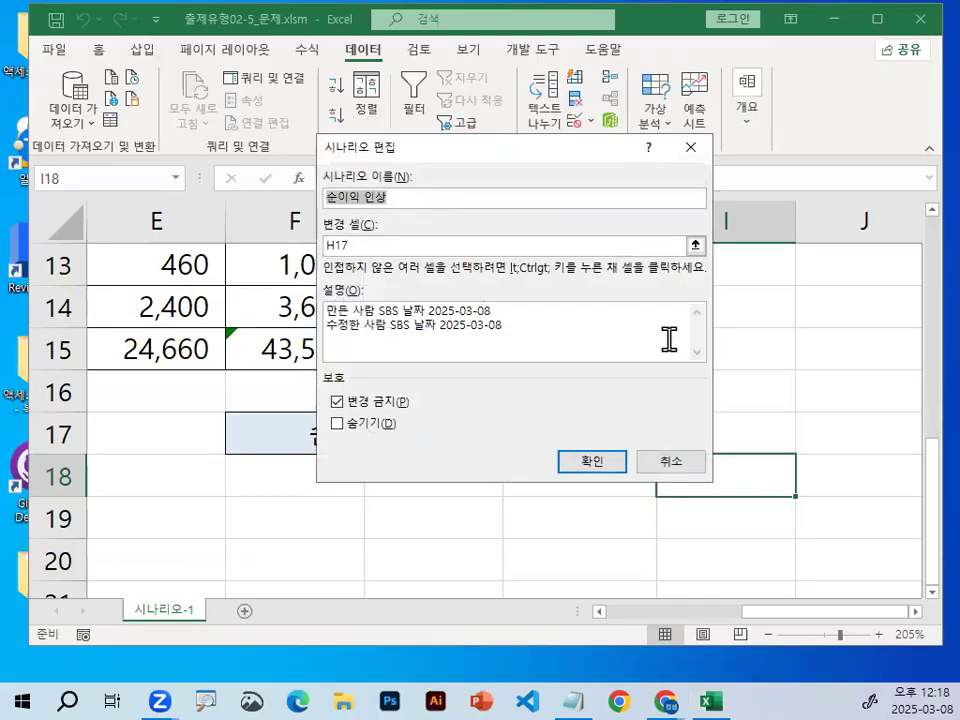
left_click(578, 462)
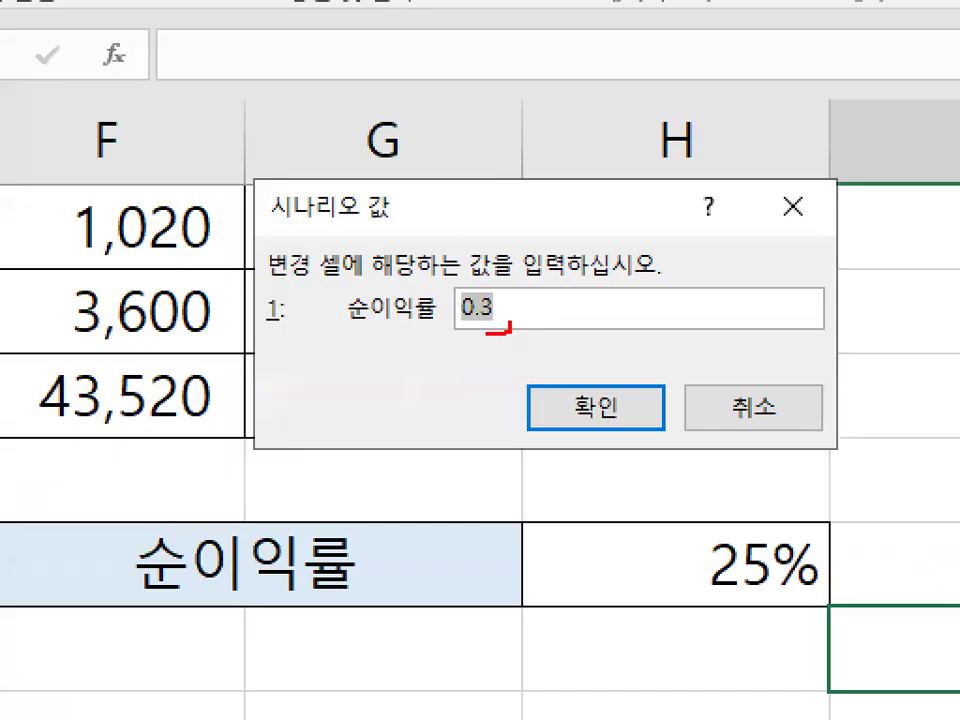
left_click_drag(487, 334, 512, 262)
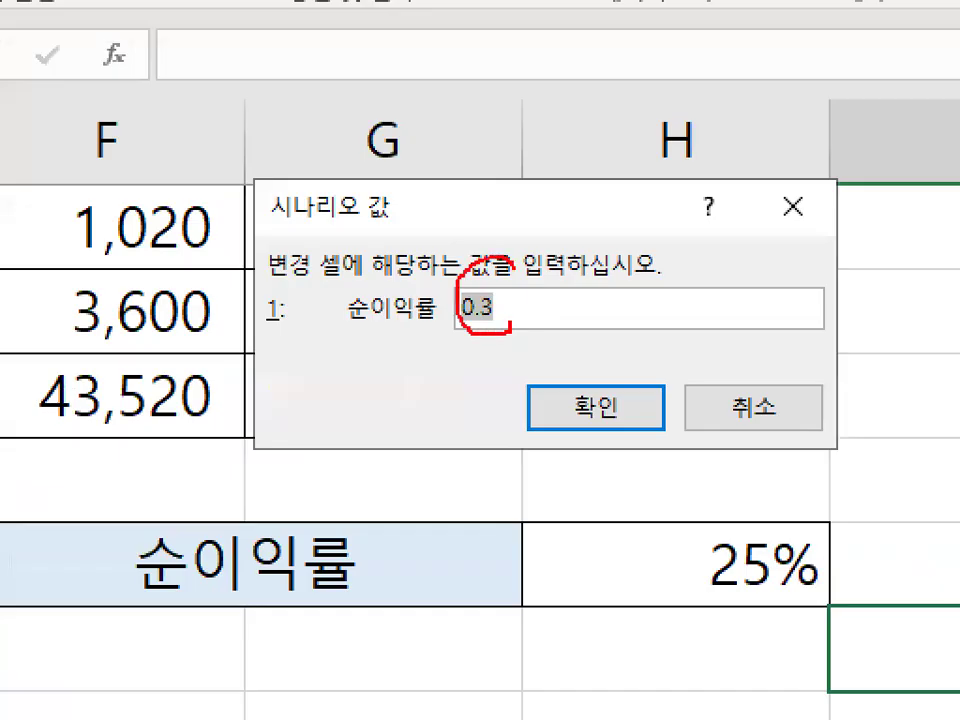
key("Escape")
left_click(596, 407)
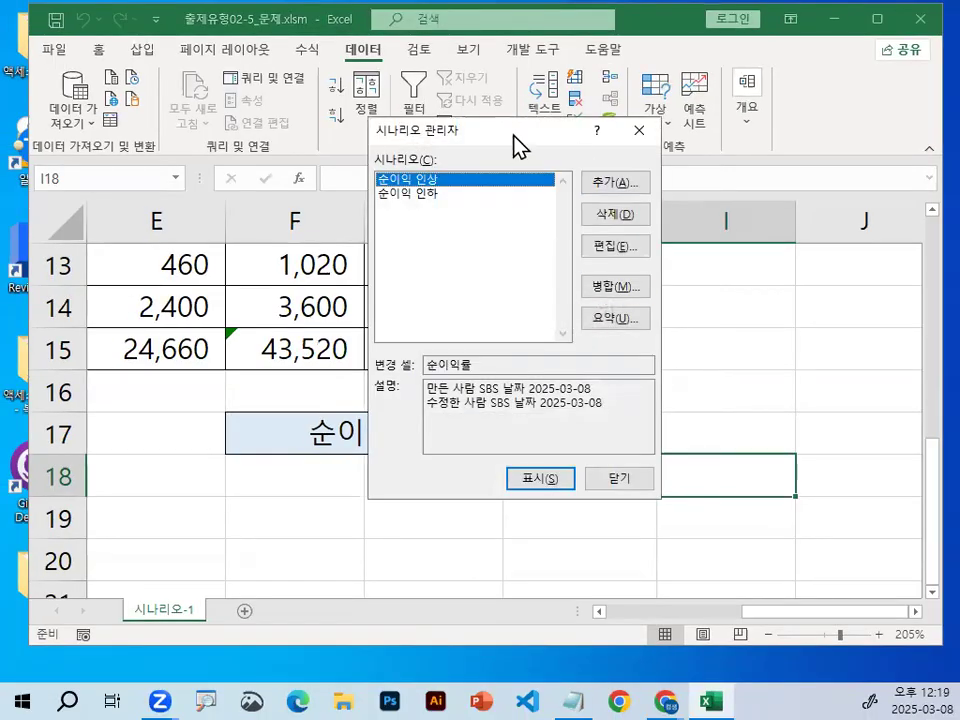
Create a scenario summary report (시나리오 요약) with H15 as the result cell.
left_click_drag(513, 136, 461, 99)
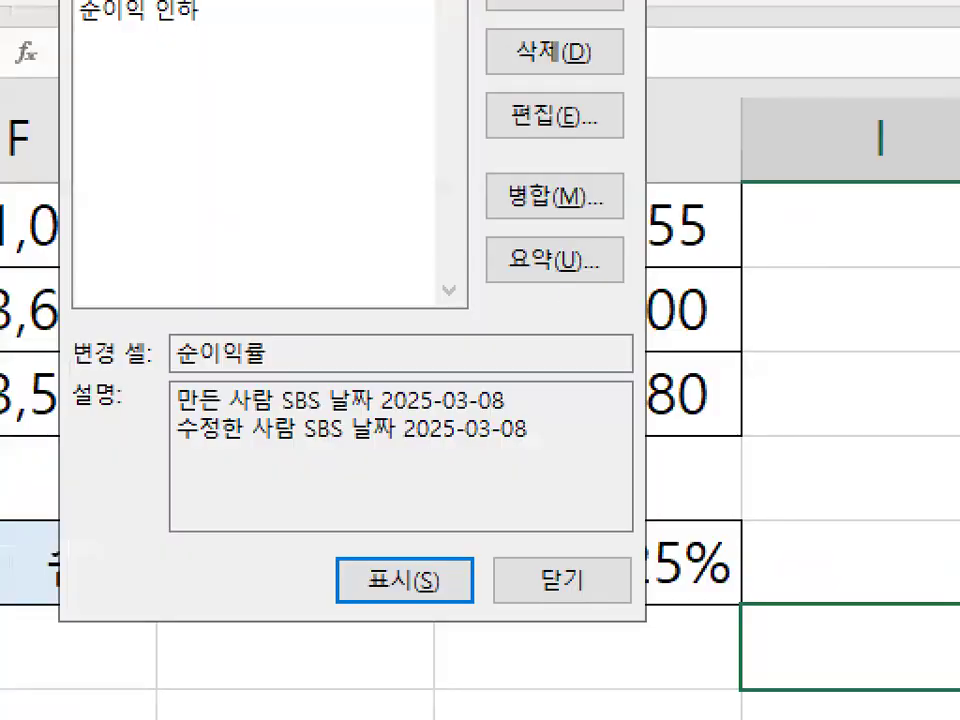
left_click_drag(538, 296, 584, 286)
left_click_drag(510, 288, 558, 217)
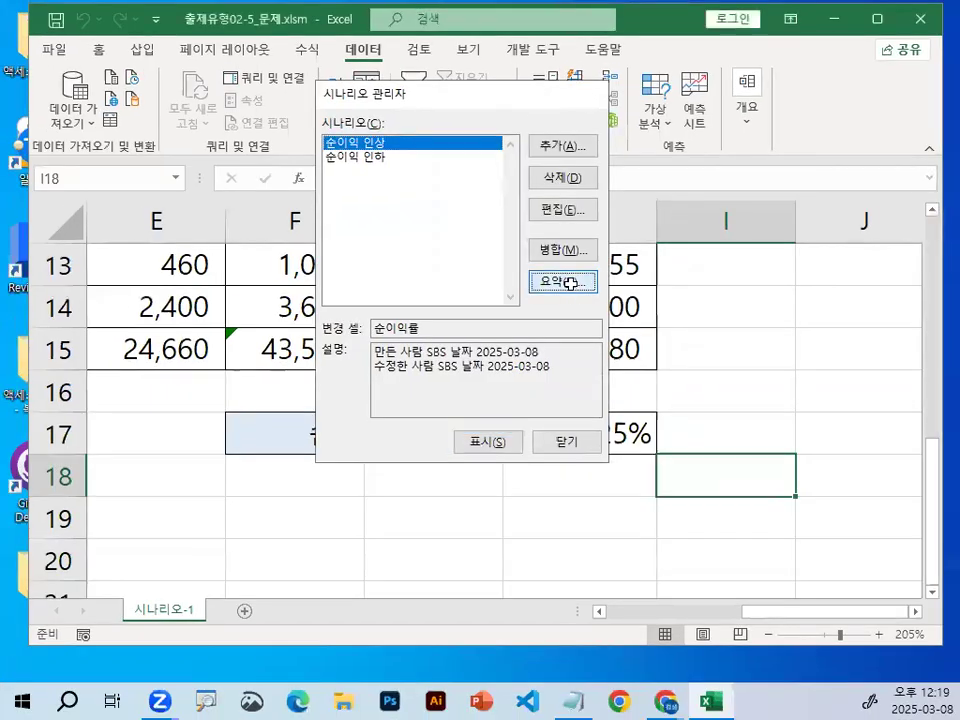
left_click(554, 259)
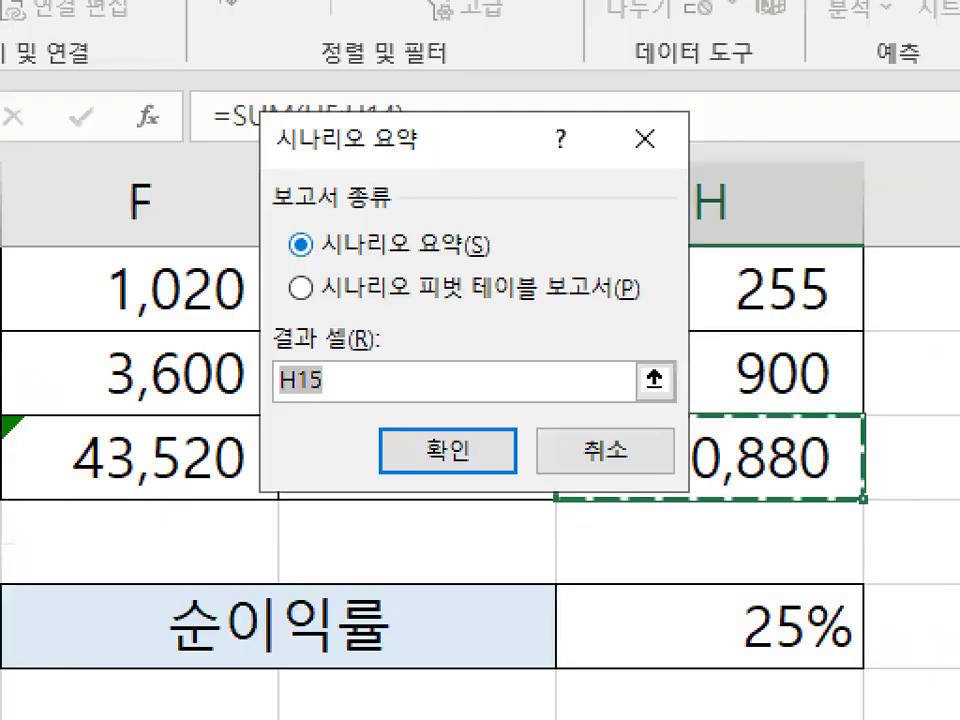
mouse_move(472, 239)
left_mouse_down()
mouse_move(457, 246)
mouse_move(454, 224)
mouse_move(481, 242)
left_mouse_up()
mouse_move(336, 208)
left_mouse_down()
mouse_move(274, 202)
mouse_move(365, 205)
left_mouse_up()
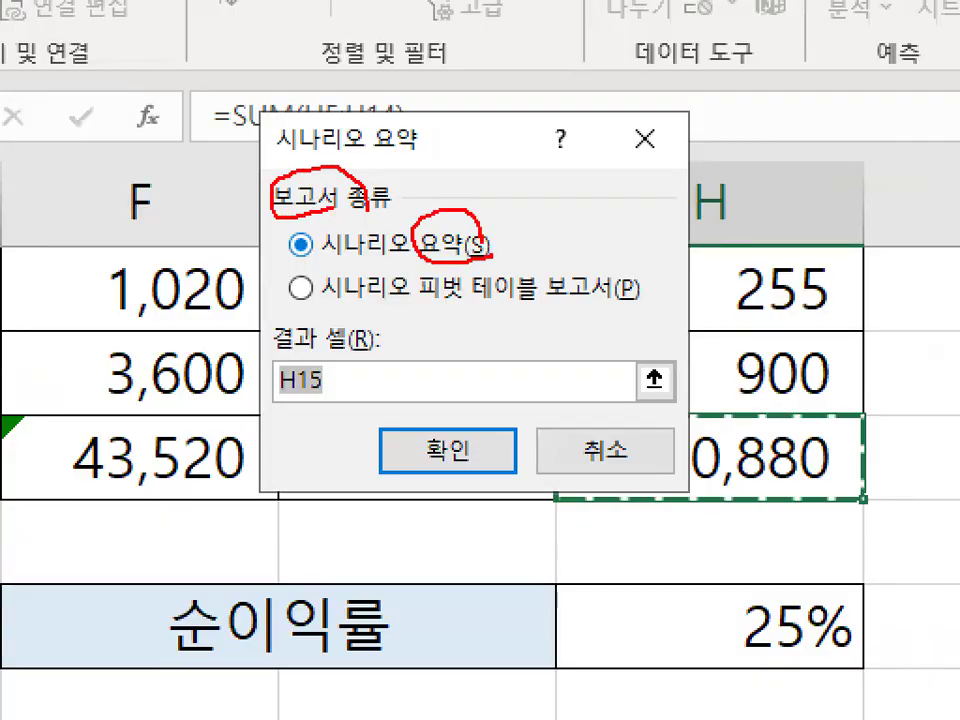
mouse_move(380, 386)
left_mouse_down()
mouse_move(280, 358)
mouse_move(340, 290)
left_mouse_up()
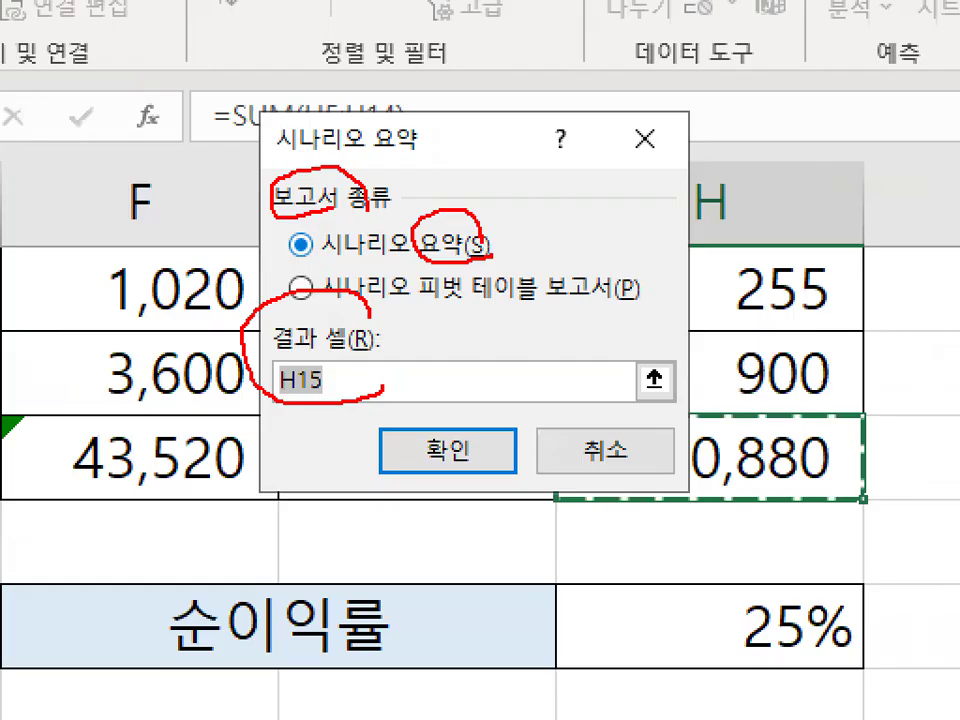
mouse_move(757, 430)
left_mouse_down()
mouse_move(765, 448)
mouse_move(838, 338)
left_mouse_up()
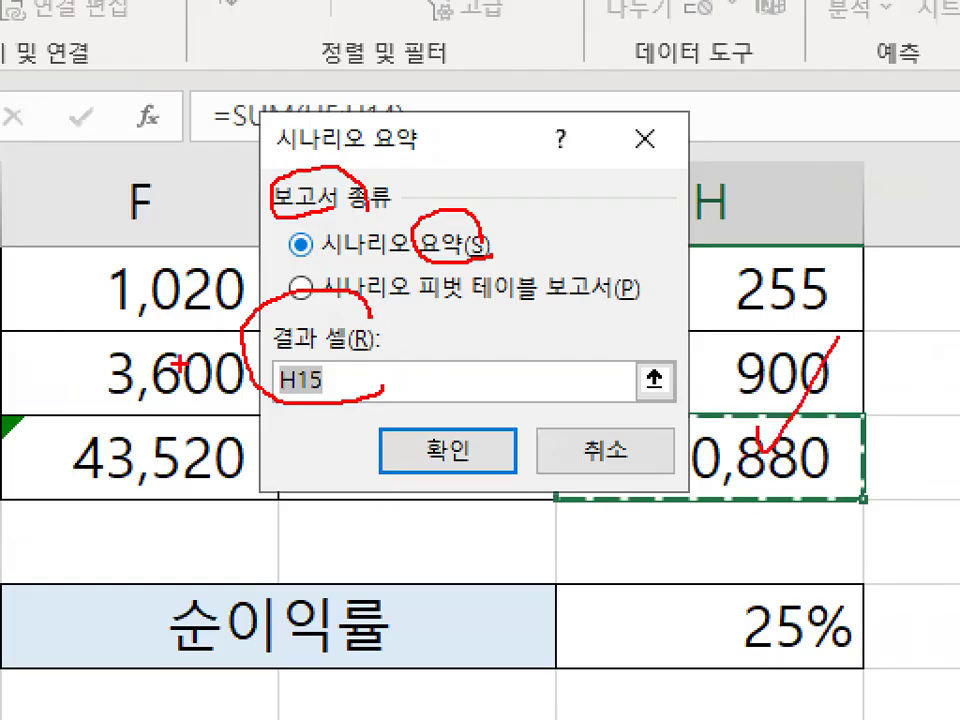
key("Escape")
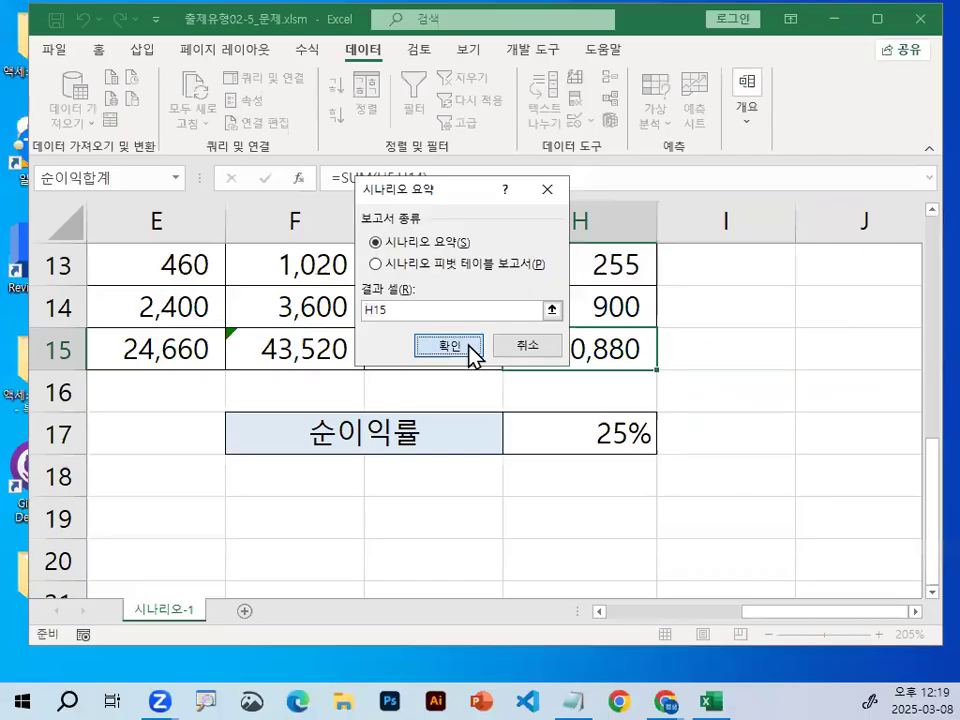
left_click(469, 346)
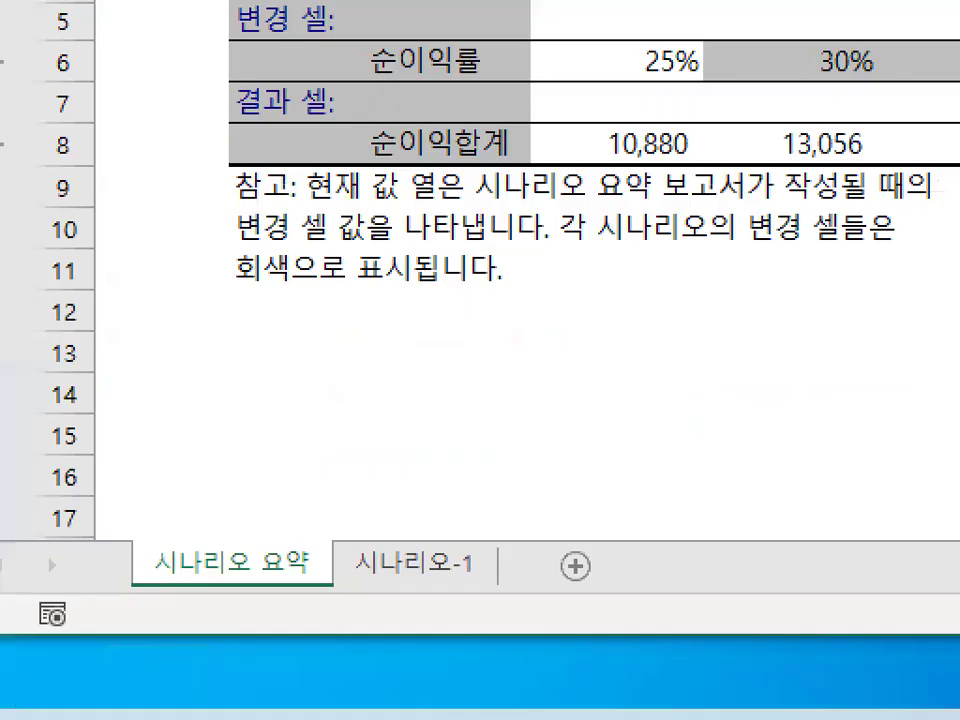
Examine the scenario summary report, comparing the cell names, scenario names and the 순이익률 and 순이익합계 values.
mouse_move(670, 408)
left_mouse_down()
mouse_move(688, 455)
mouse_move(792, 280)
left_mouse_up()
mouse_move(429, 505)
left_mouse_down()
mouse_move(338, 562)
mouse_move(428, 490)
mouse_move(392, 517)
mouse_move(565, 238)
left_mouse_up()
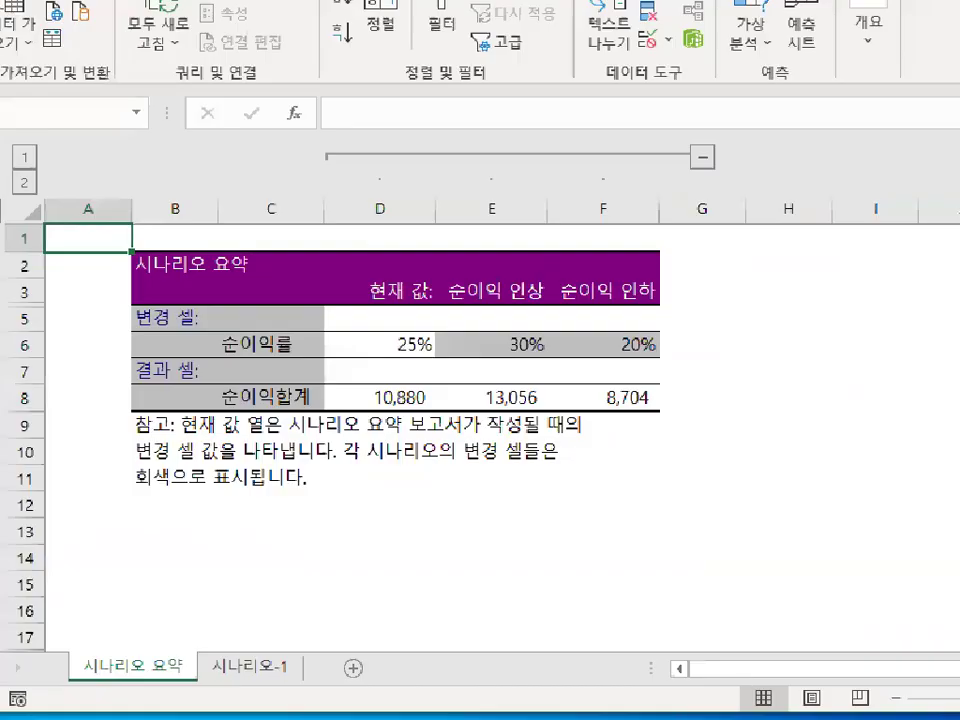
right_click(308, 432)
mouse_move(374, 462)
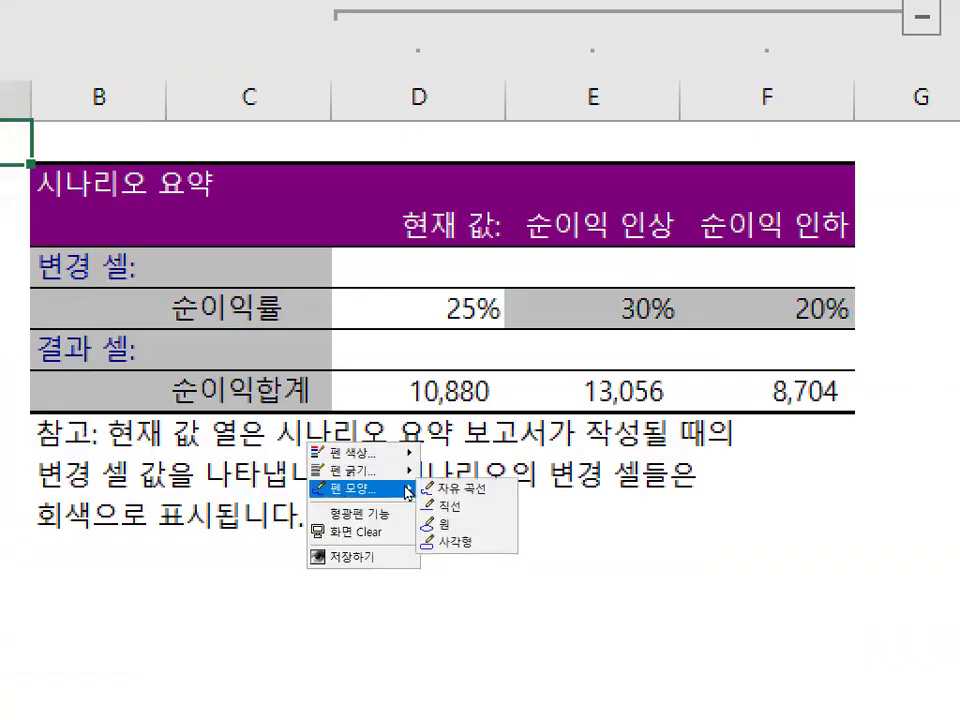
left_click(459, 543)
left_click_drag(138, 280, 337, 413)
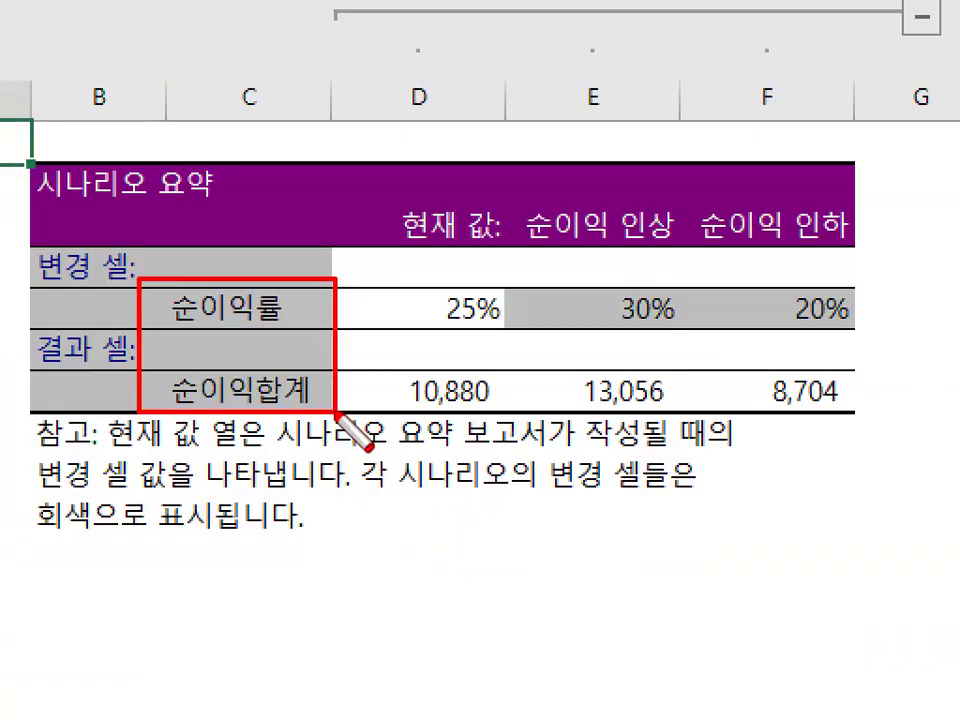
left_click_drag(507, 194, 877, 243)
left_click_drag(572, 271, 892, 336)
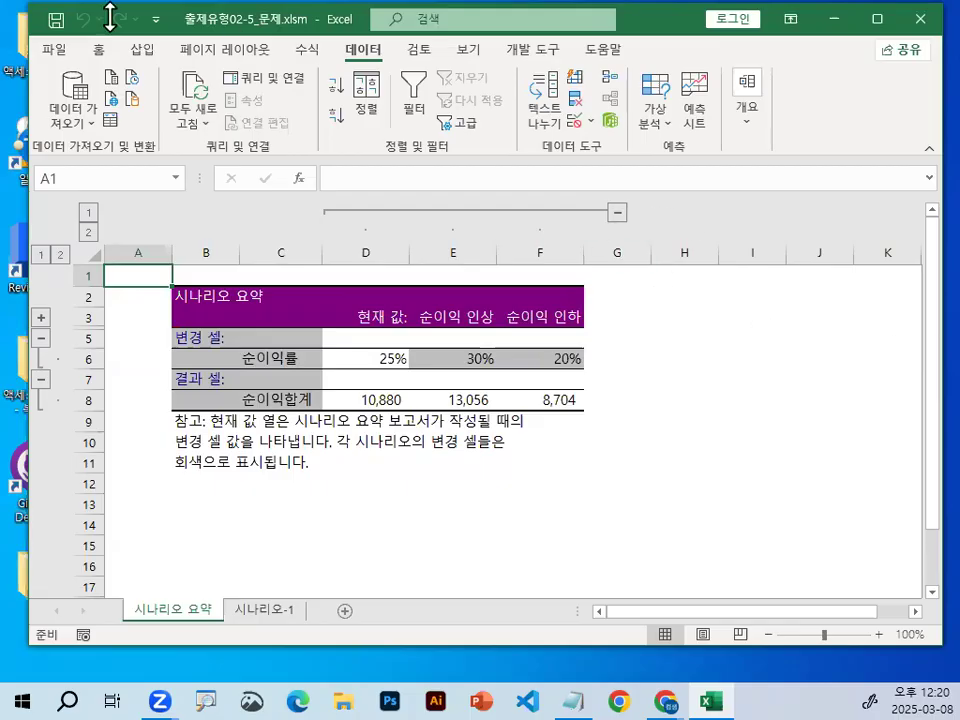
Close the workbook 출제유형02-5_문제.xlsm without saving the changes.
left_click(155, 19)
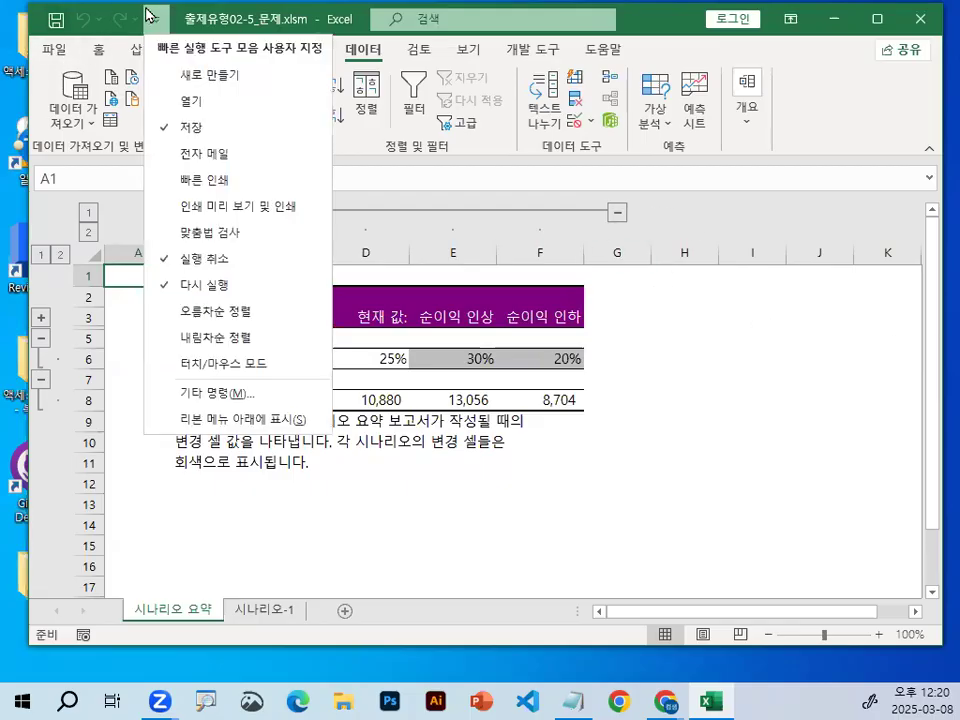
left_click(54, 48)
left_click(54, 48)
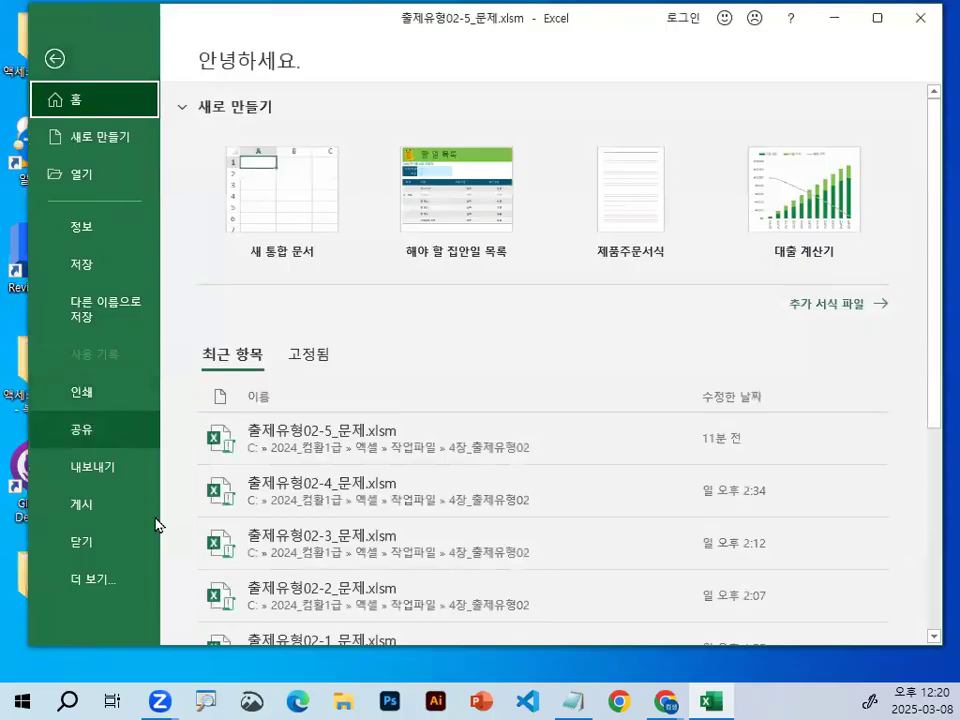
left_click(123, 552)
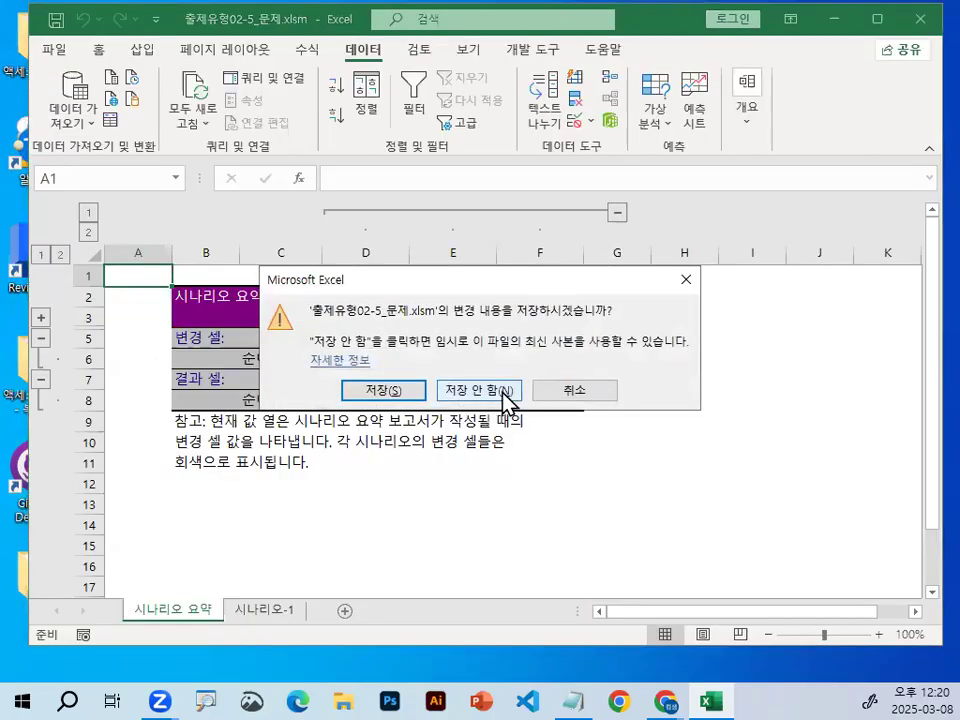
left_click(505, 393)
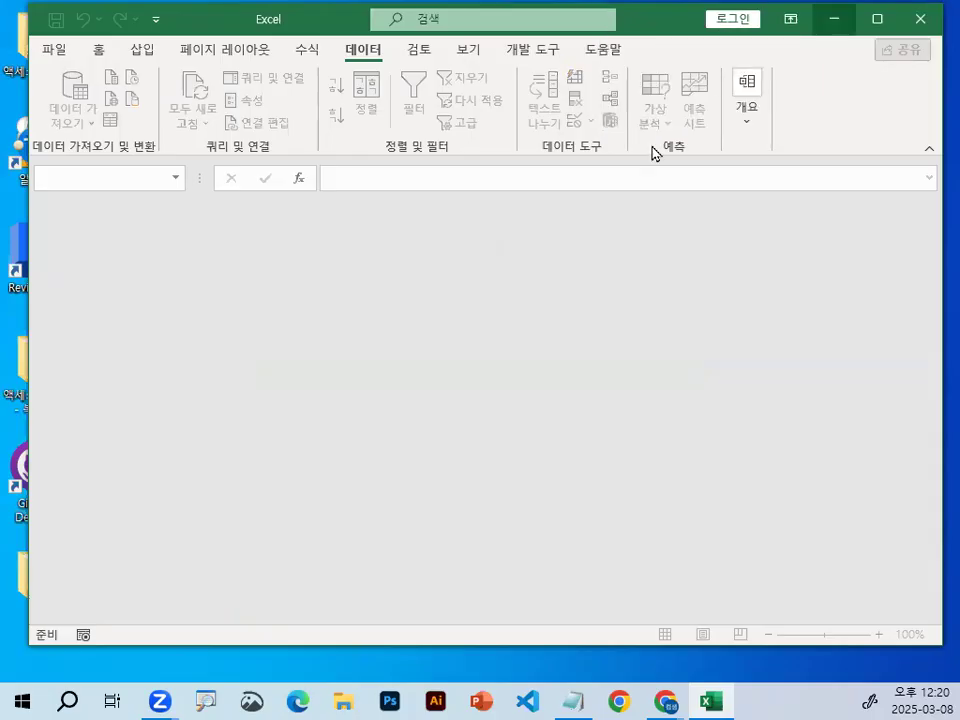
Open the workbook 완전정복01_문제.xlsm and bring its 부분합-2 grade table into view.
left_click(54, 56)
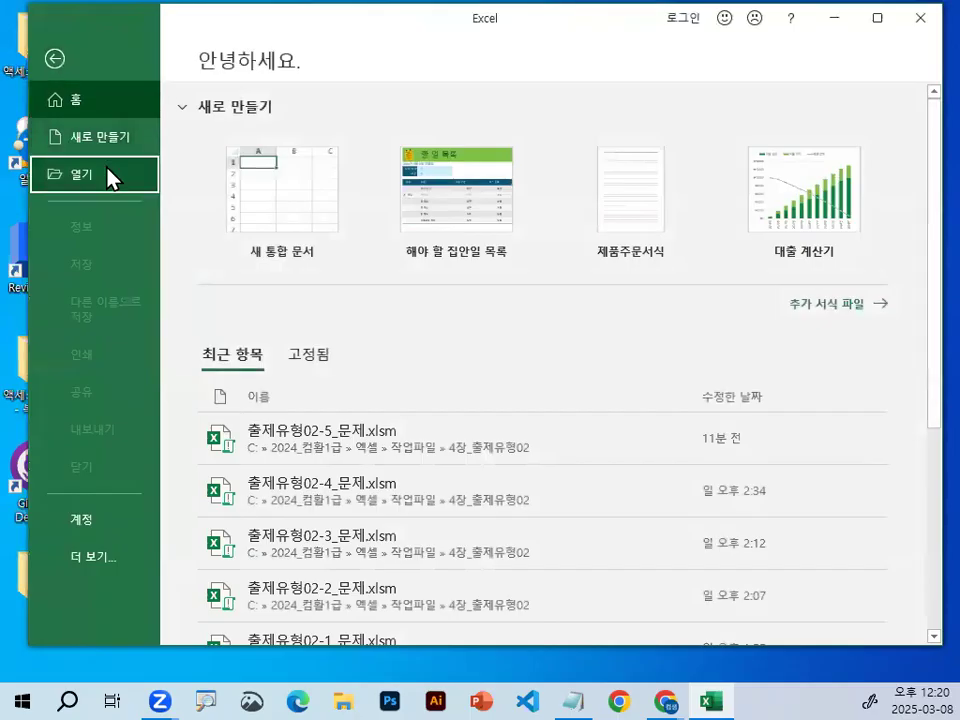
left_click(111, 179)
left_click(284, 320)
double_click(349, 134)
scroll(304, 469, "down", 1)
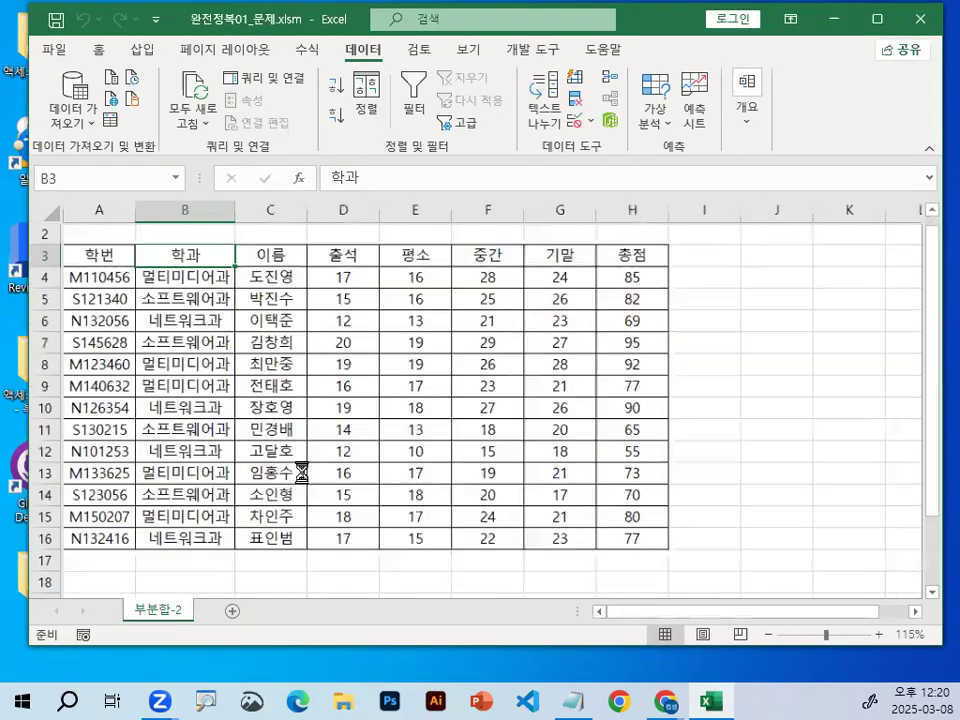
scroll(302, 472, "up", 2)
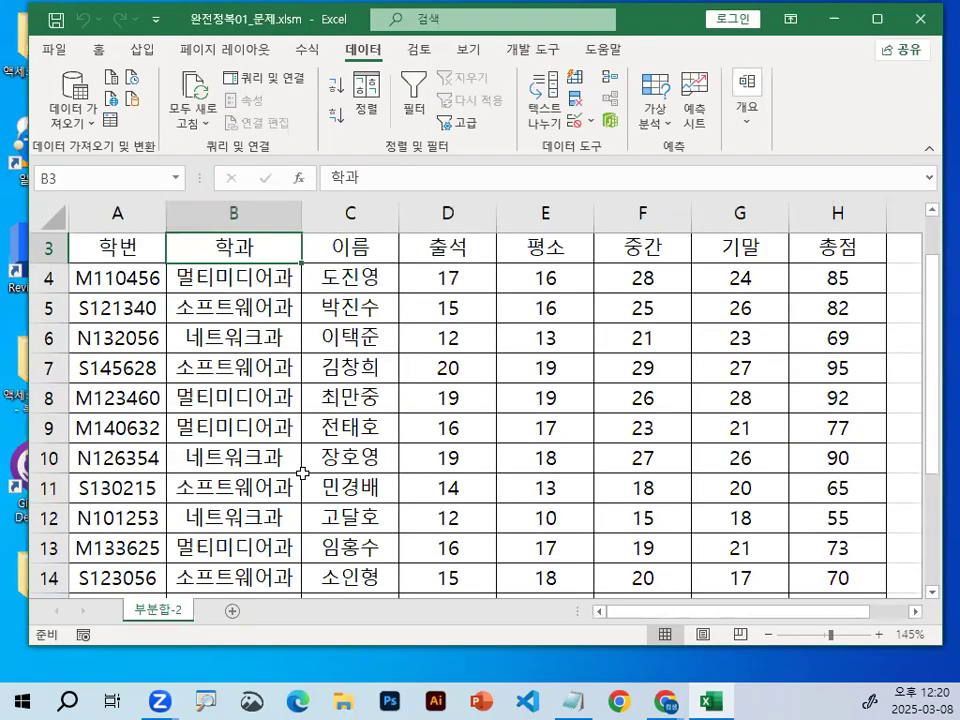
Select a data cell inside the grade table and start a custom sort (정렬) of its records.
left_click(501, 327)
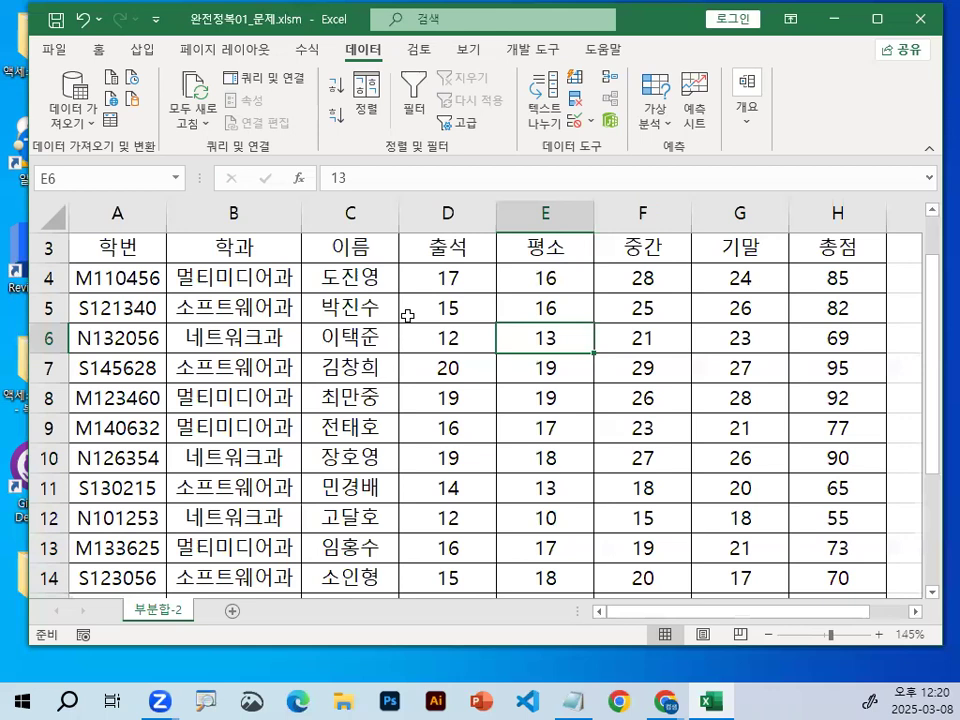
left_click(218, 357)
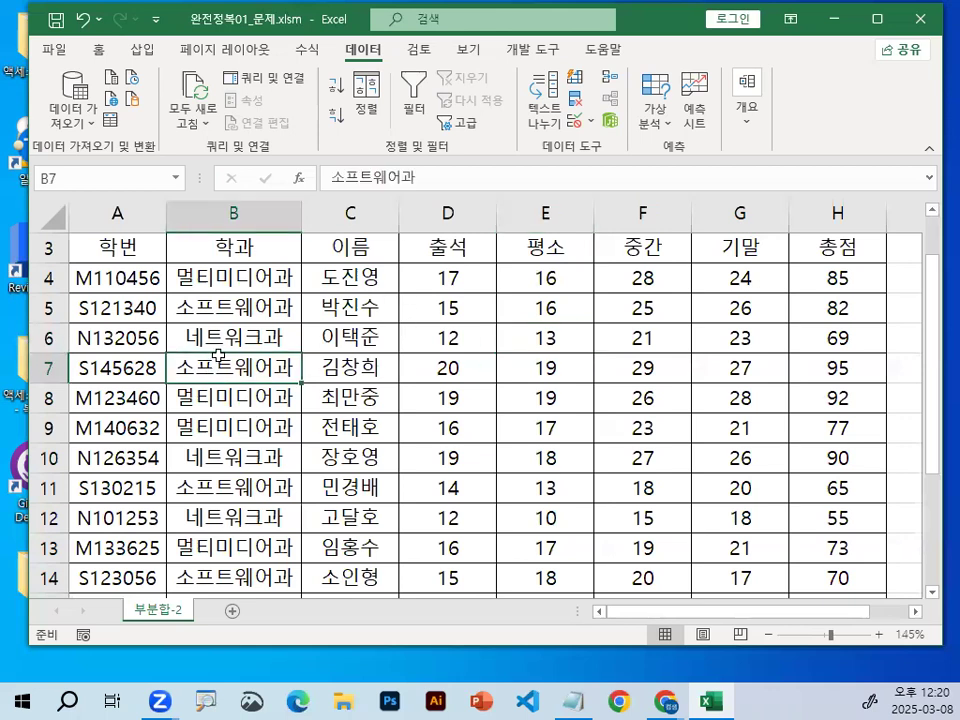
left_click(335, 315)
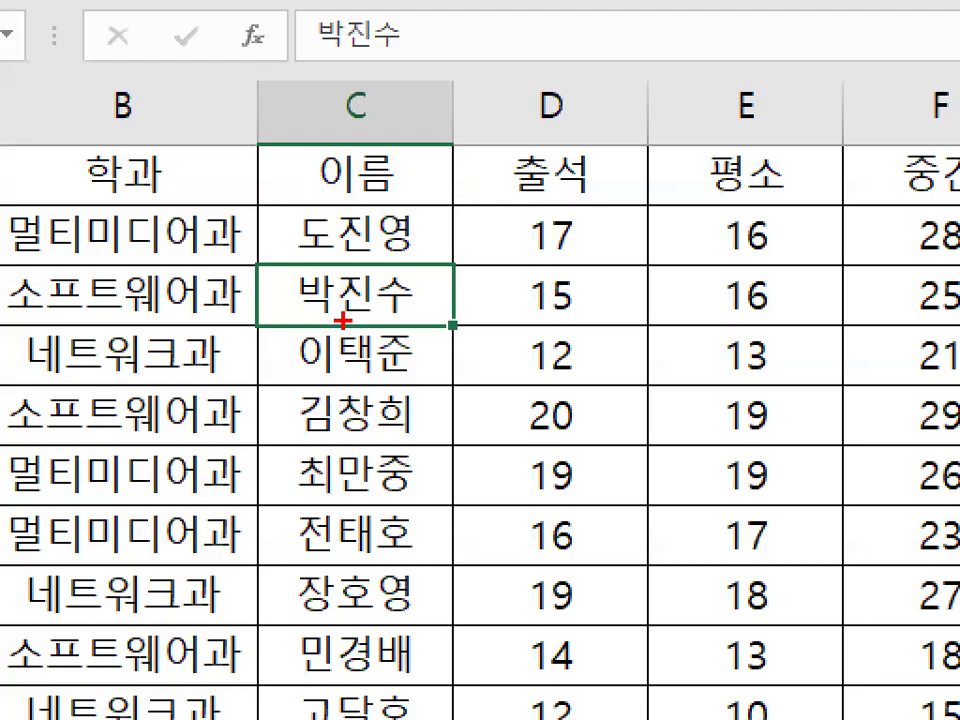
left_click_drag(288, 272, 622, 116)
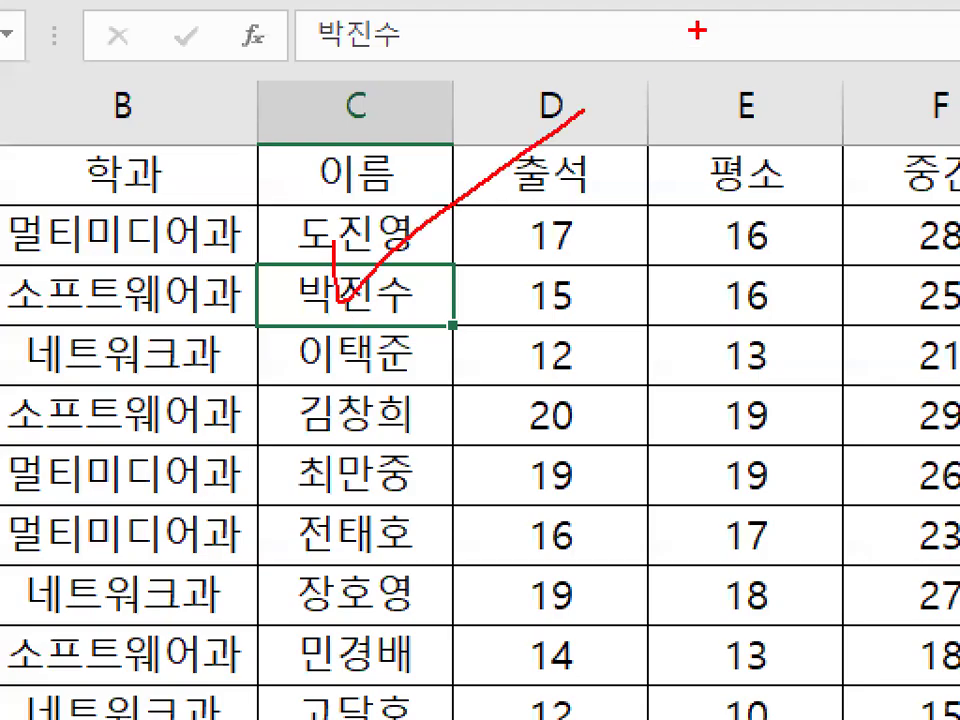
key("Escape")
scroll(306, 435, "up", 1)
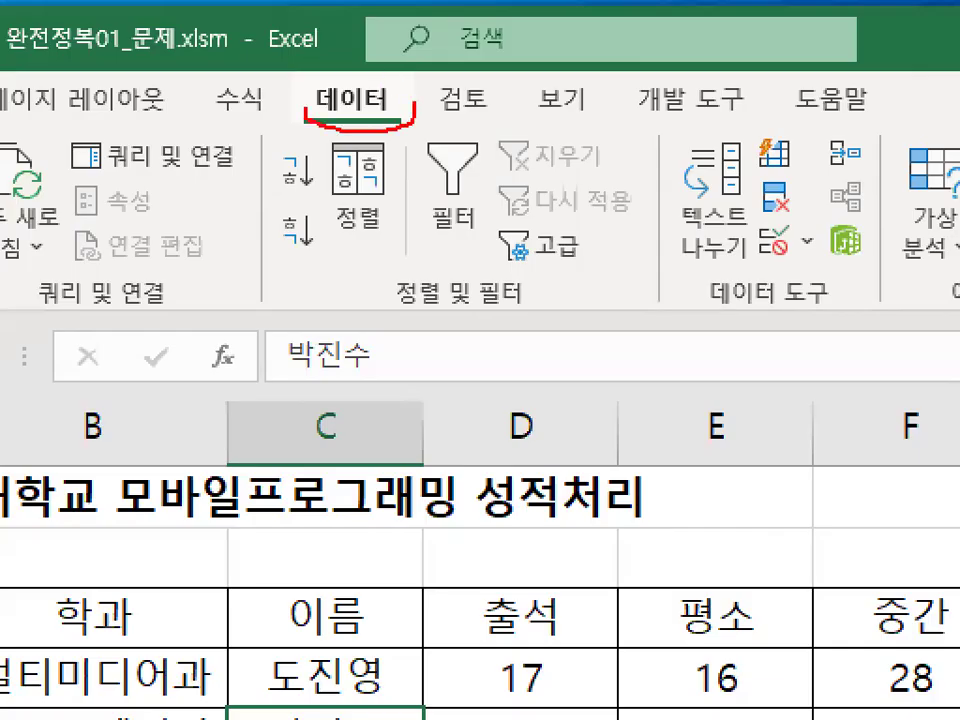
mouse_move(383, 40)
left_mouse_down()
mouse_move(345, 58)
mouse_move(383, 36)
left_mouse_up()
key("Escape")
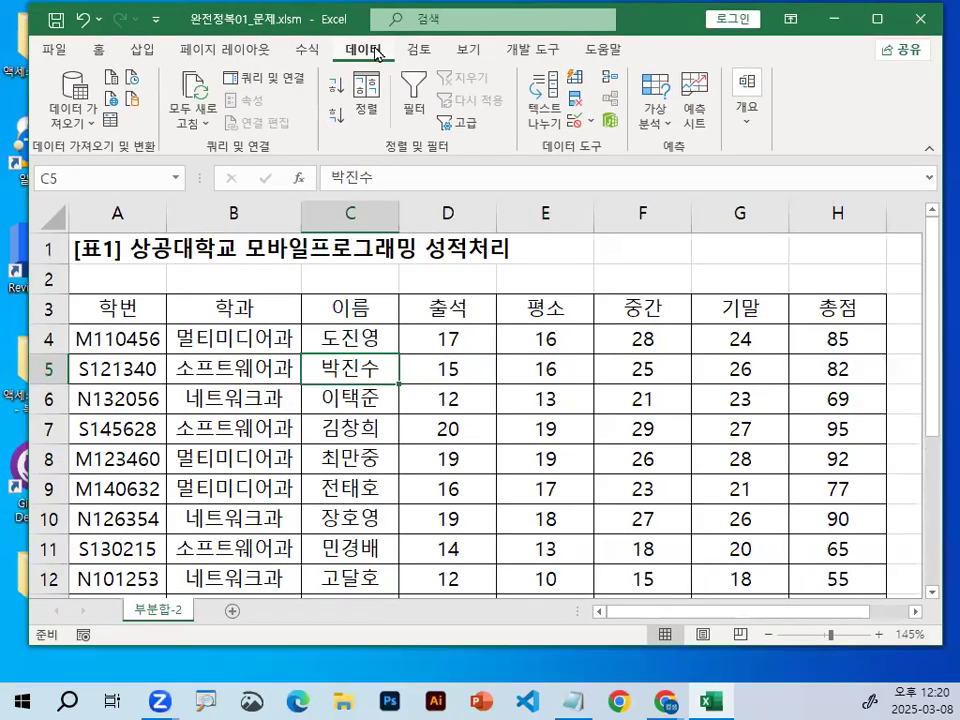
left_click(368, 100)
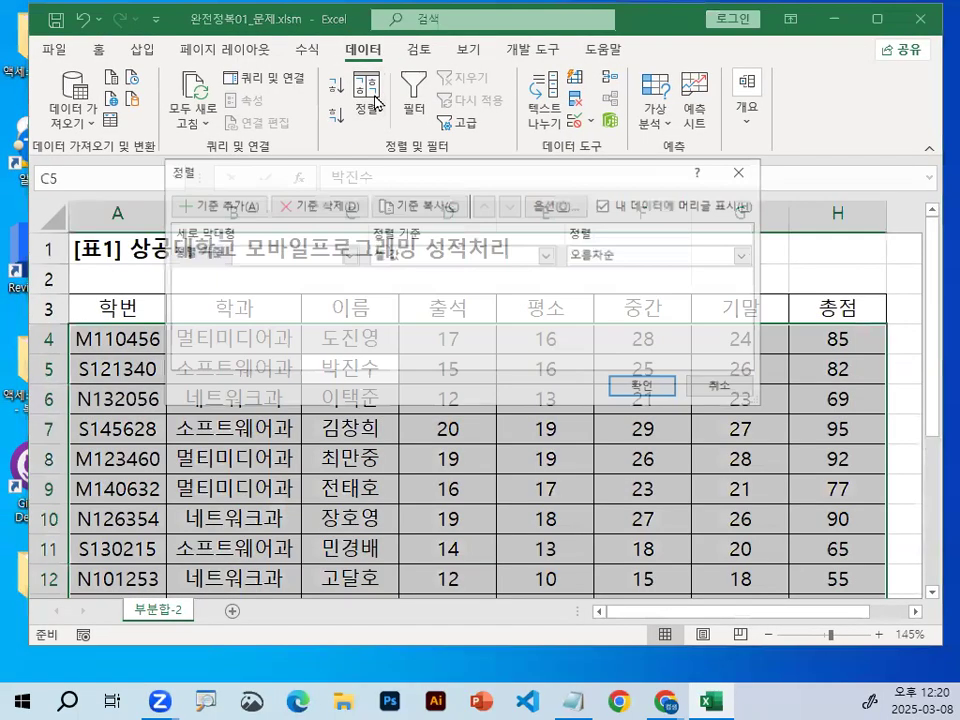
Examine the sort settings, comparing the header-row option (내 데이터에 머리글 표시) and the sort-by field with the table's column headings.
left_click_drag(305, 170, 294, 335)
mouse_move(232, 298)
left_mouse_down()
mouse_move(180, 312)
mouse_move(228, 272)
left_mouse_up()
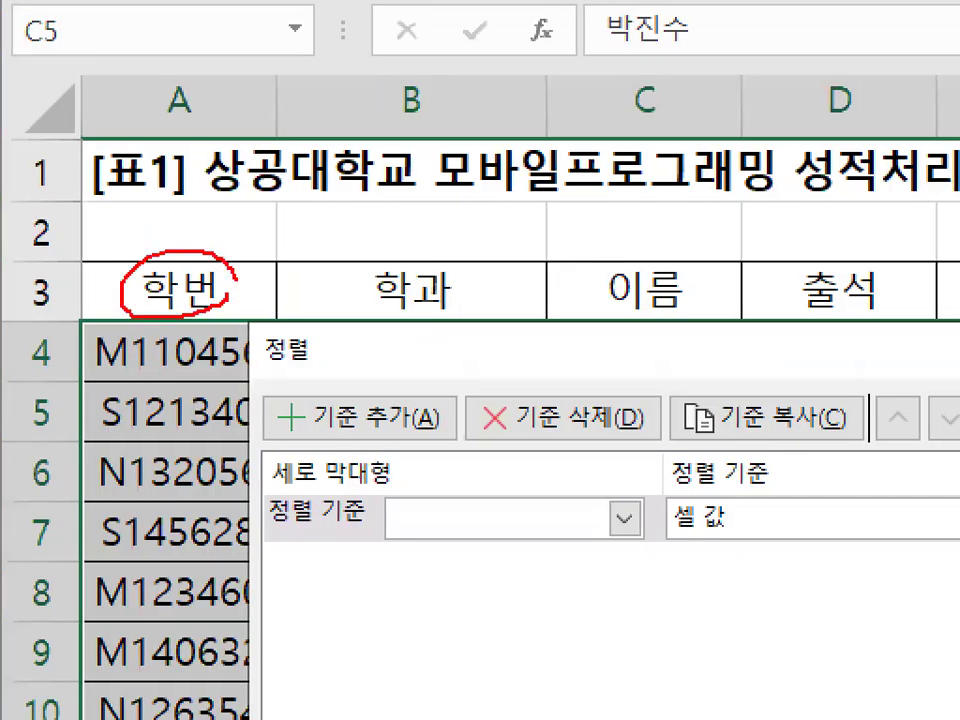
left_click_drag(247, 212, 108, 372)
left_click_drag(122, 250, 232, 335)
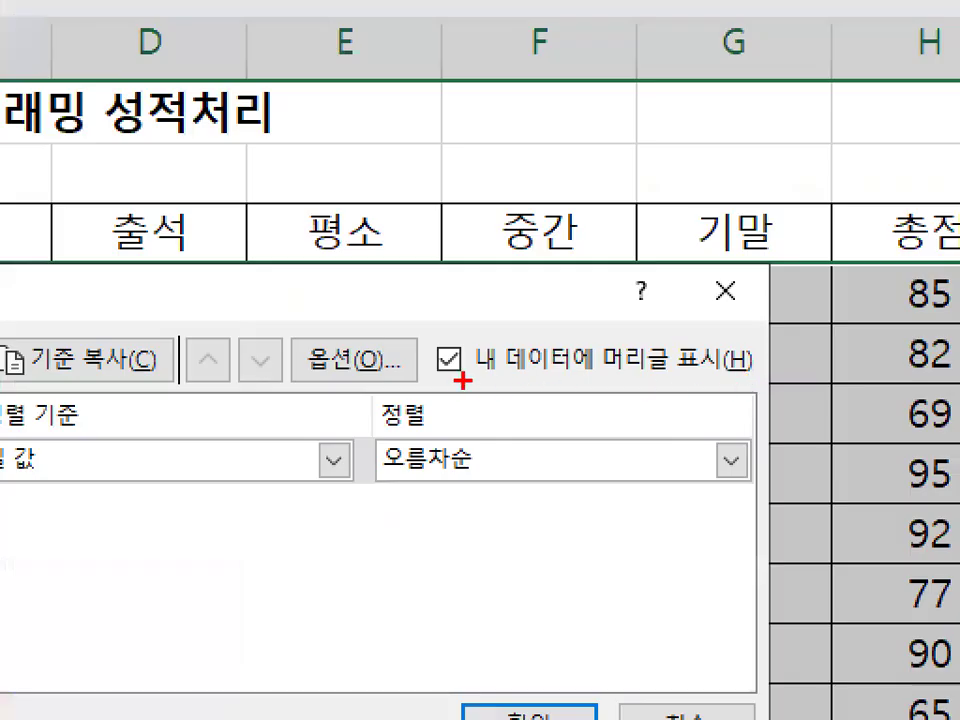
left_click_drag(470, 377, 752, 378)
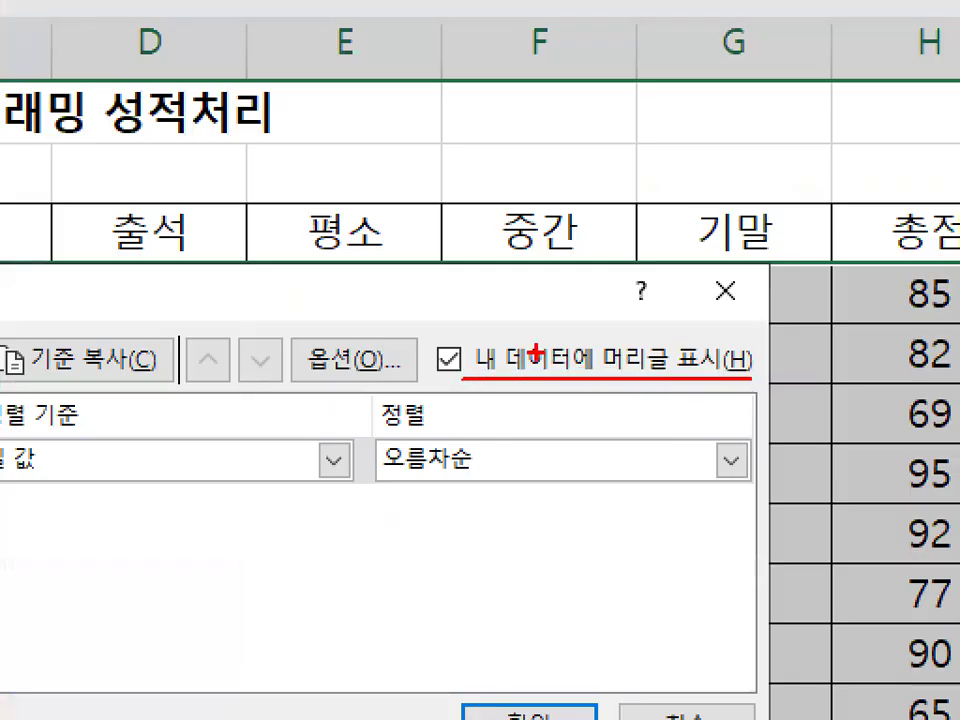
mouse_move(484, 366)
left_mouse_down()
mouse_move(440, 336)
mouse_move(476, 350)
left_mouse_up()
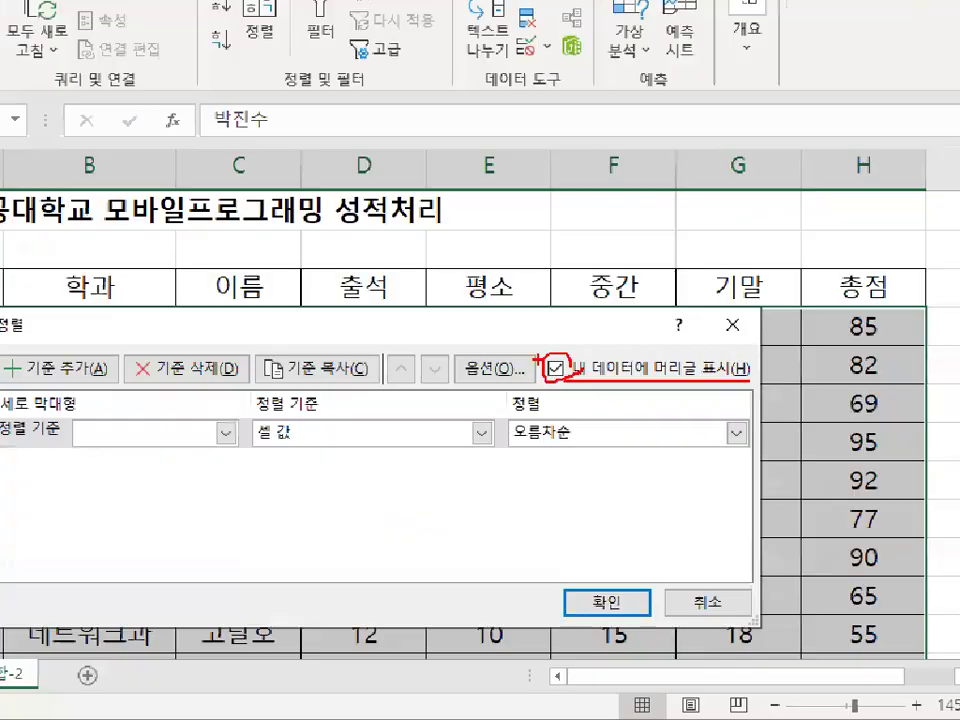
left_click_drag(628, 344, 734, 212)
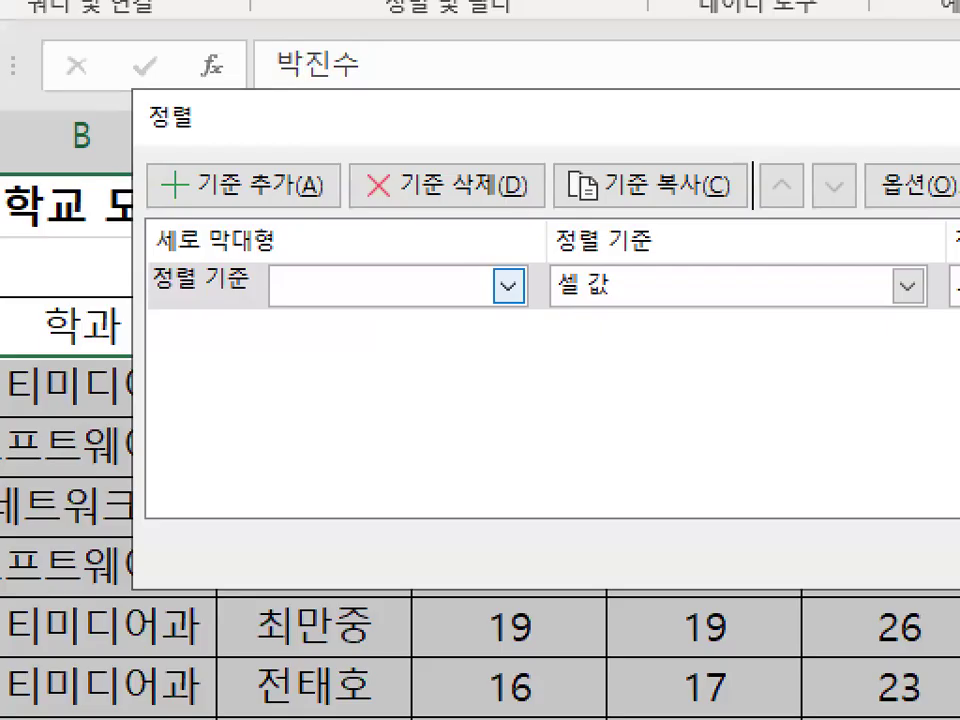
mouse_move(530, 295)
left_mouse_down()
mouse_move(354, 357)
mouse_move(343, 231)
mouse_move(528, 312)
left_mouse_up()
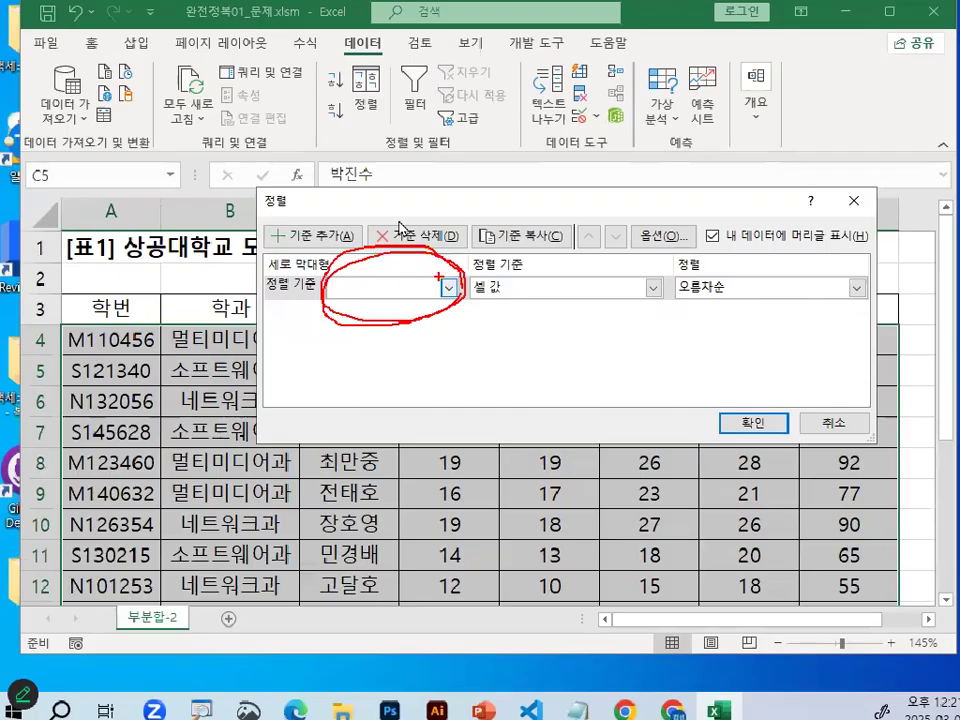
mouse_move(403, 203)
left_mouse_down()
mouse_move(406, 393)
mouse_move(414, 396)
left_mouse_up()
mouse_move(133, 318)
left_mouse_down()
mouse_move(103, 314)
mouse_move(146, 319)
left_mouse_up()
left_click_drag(218, 320, 249, 317)
left_click_drag(335, 322, 410, 325)
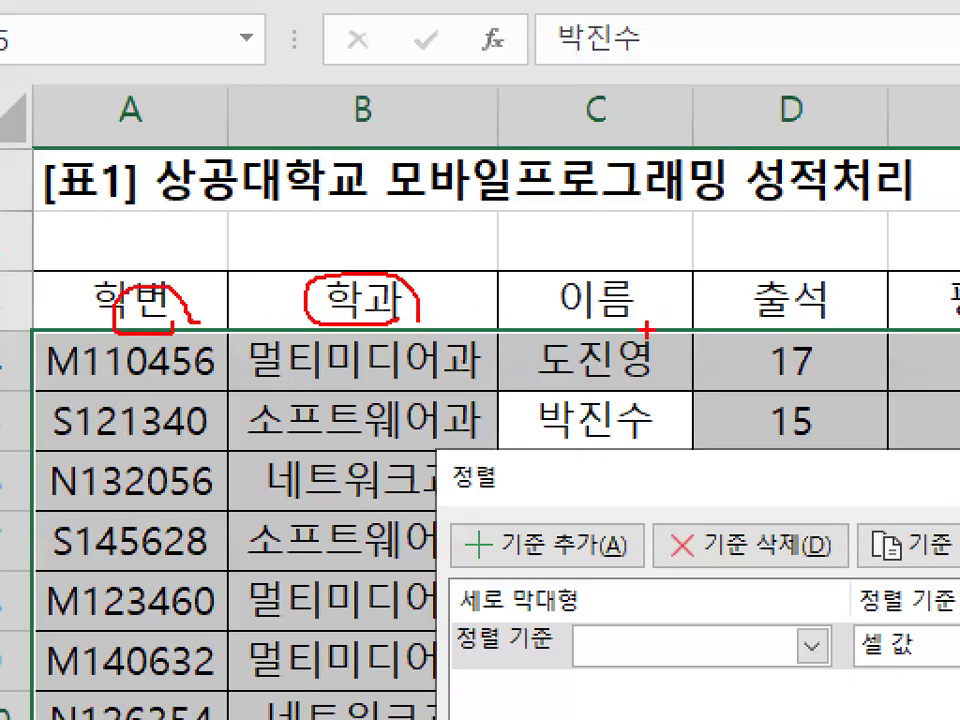
left_click_drag(647, 330, 615, 335)
left_click_drag(756, 311, 878, 321)
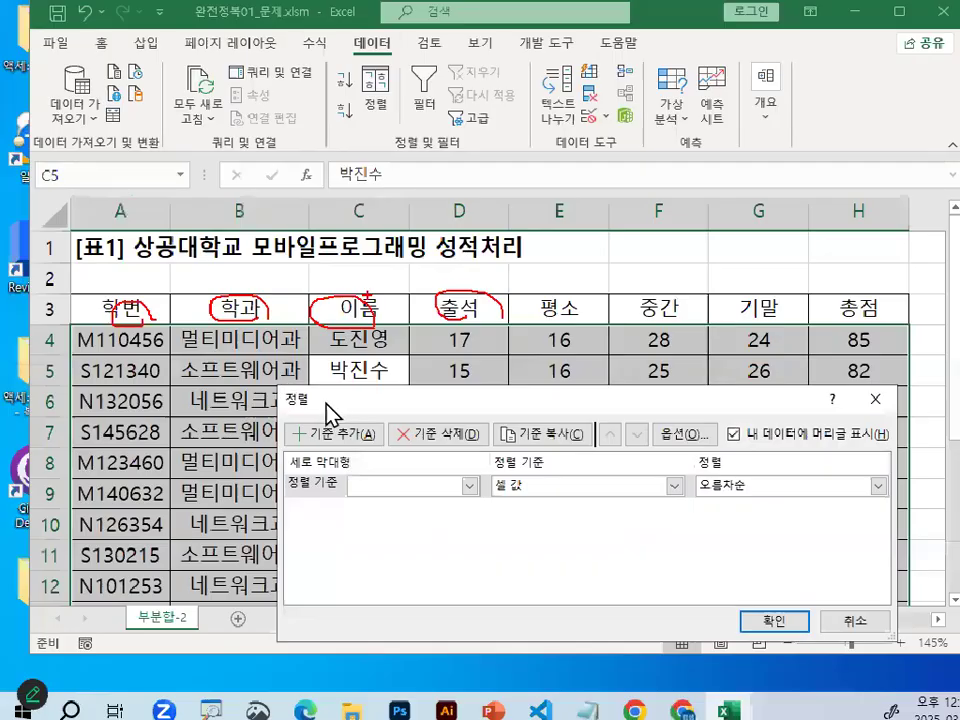
Set the first sort level to 학과, based on cell values (셀 값) in ascending order (오름차순).
left_click_drag(400, 420, 332, 181)
left_click(405, 294)
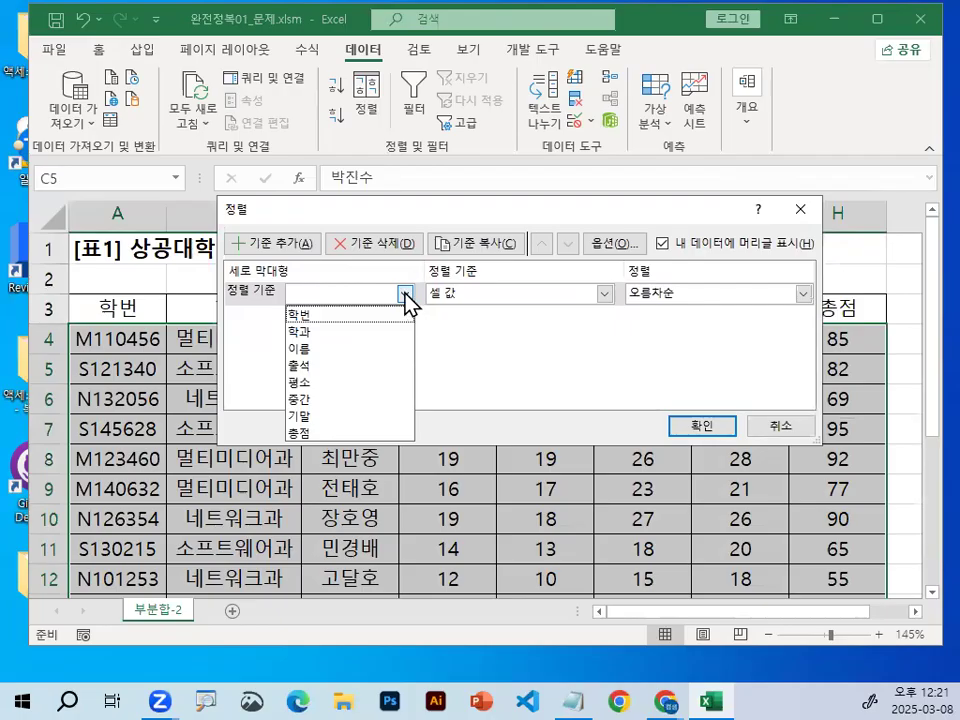
left_click(356, 332)
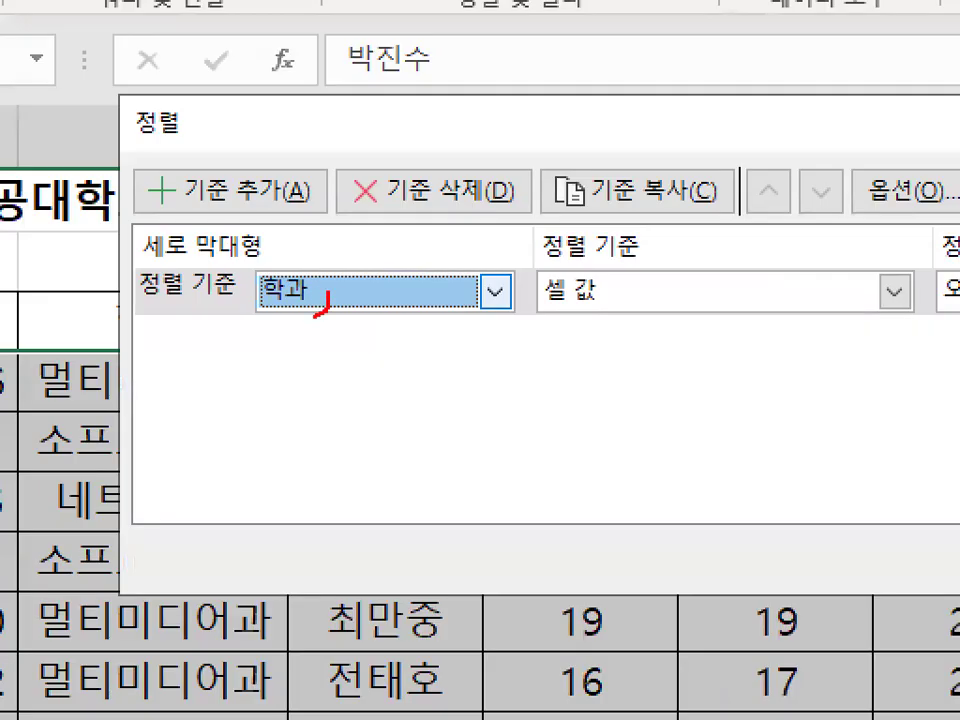
mouse_move(322, 310)
left_mouse_down()
mouse_move(298, 262)
mouse_move(312, 258)
left_mouse_up()
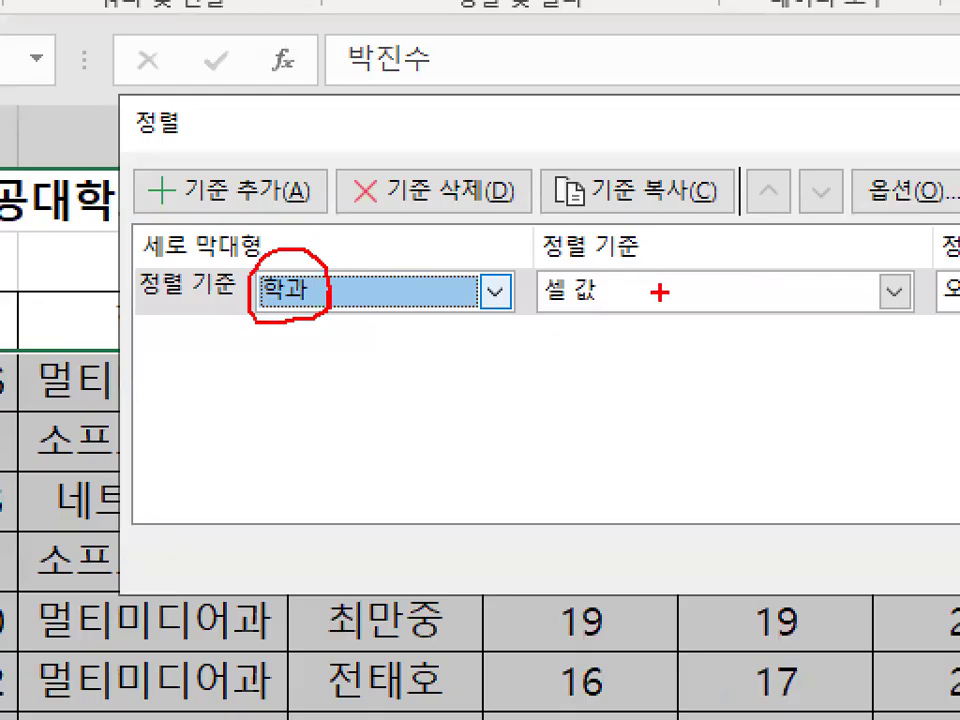
left_click_drag(540, 265, 648, 318)
left_click_drag(600, 264, 611, 298)
key("Escape")
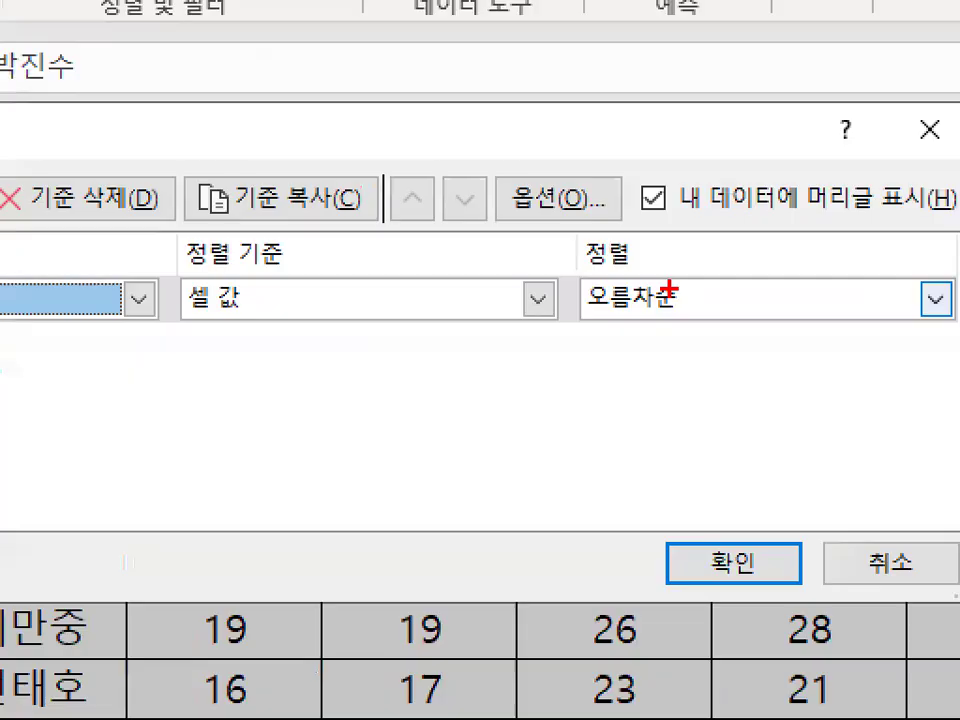
mouse_move(657, 264)
left_mouse_down()
mouse_move(655, 304)
mouse_move(686, 300)
left_mouse_up()
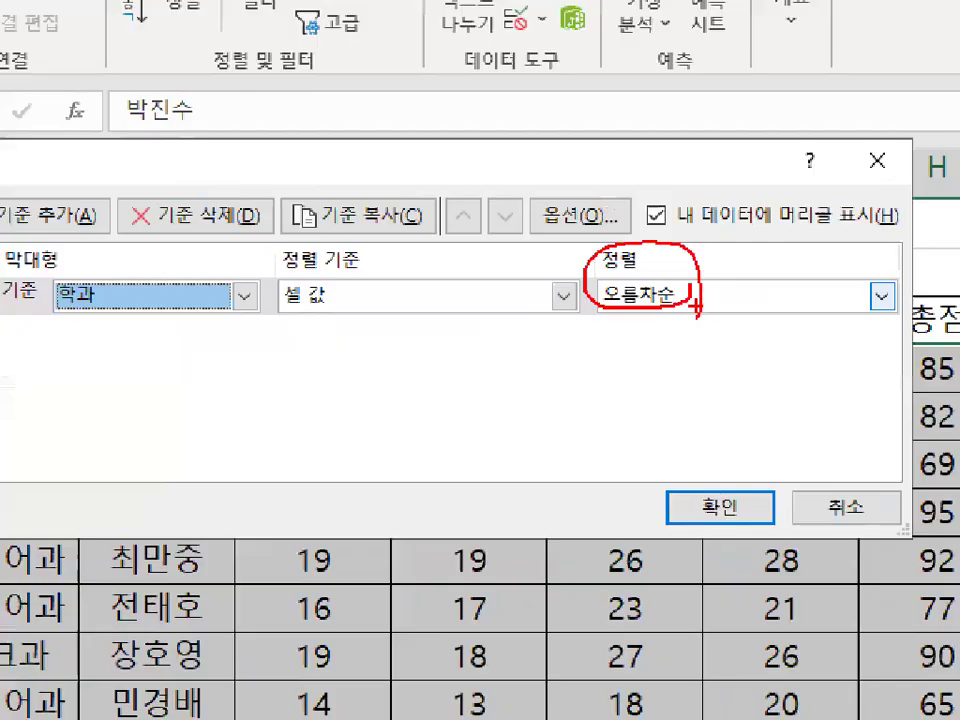
key("Escape")
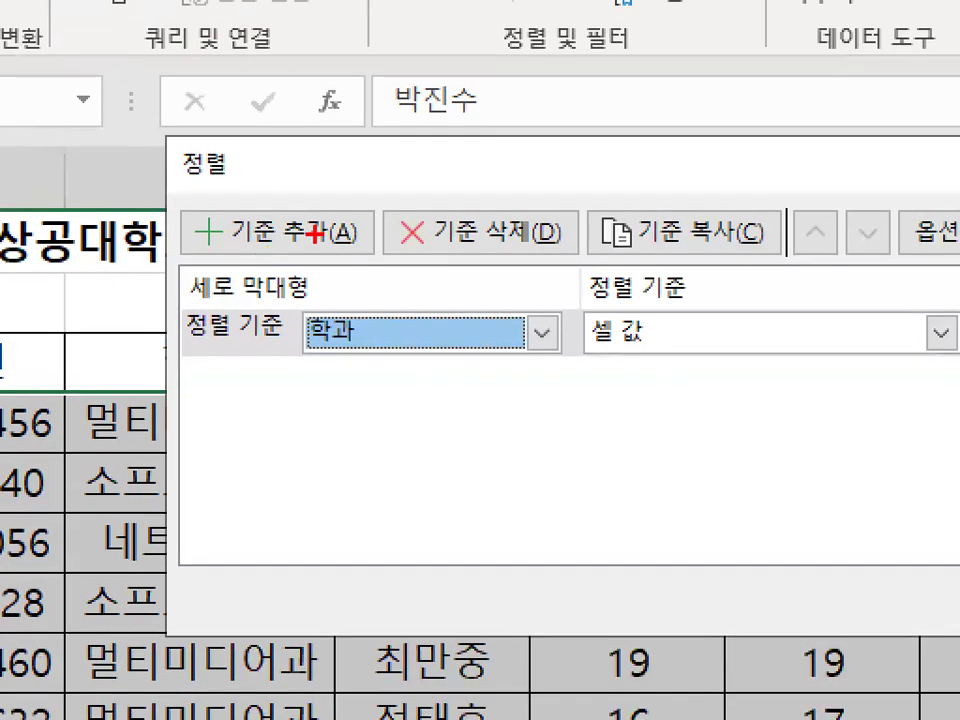
Add a second sort level on 학번 by cell values (셀 값) in ascending order (오름차순) and apply the sort.
mouse_move(321, 194)
left_mouse_down()
mouse_move(199, 193)
mouse_move(299, 153)
left_mouse_up()
left_click(290, 234)
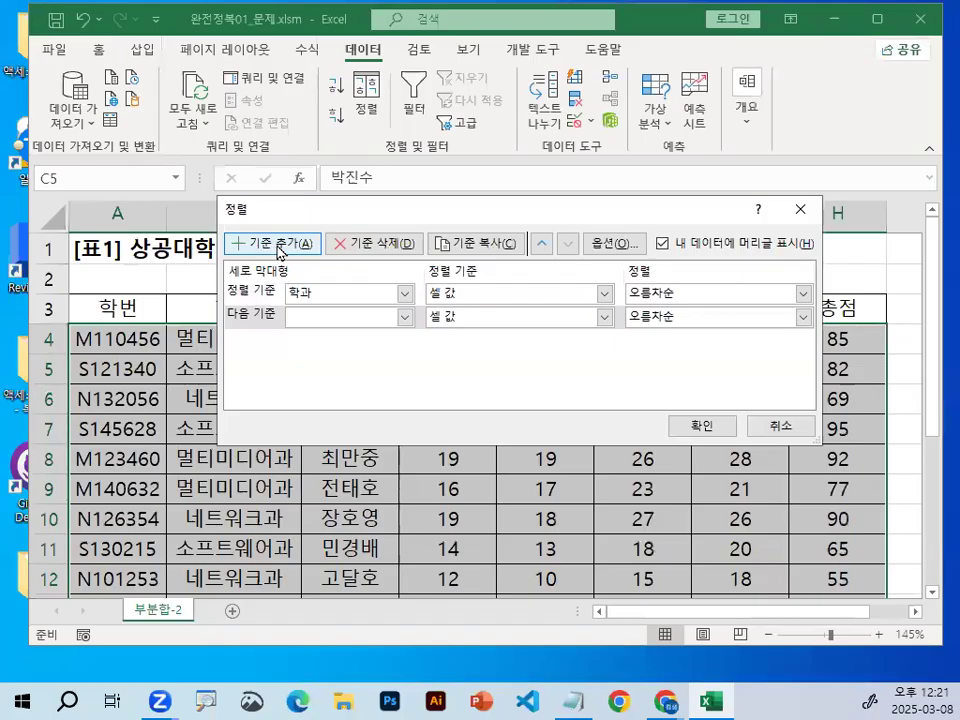
left_click(404, 316)
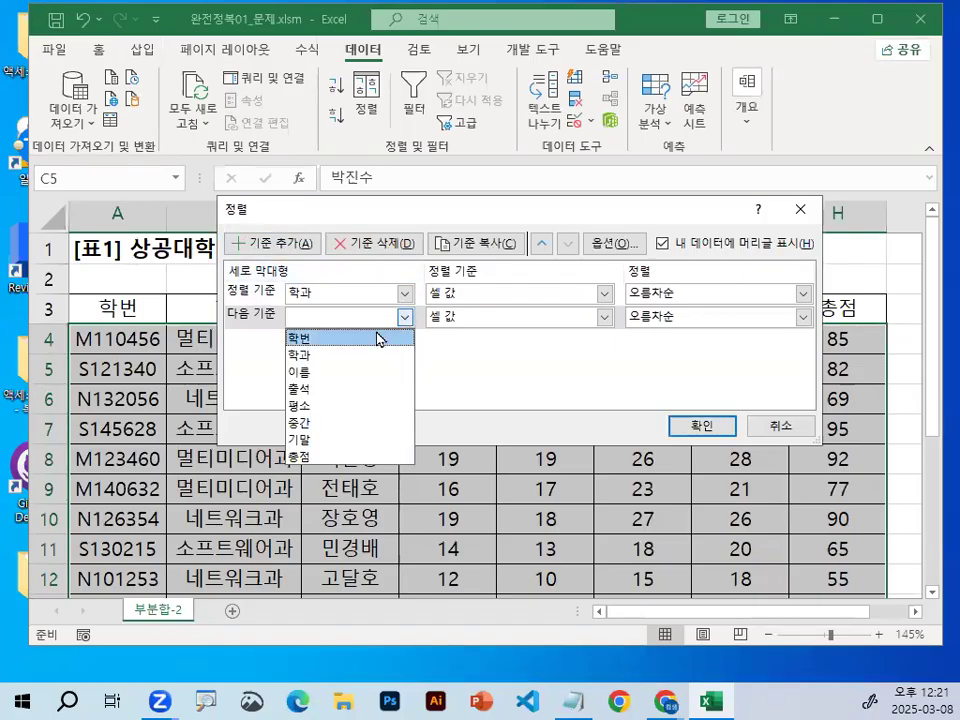
left_click(378, 338)
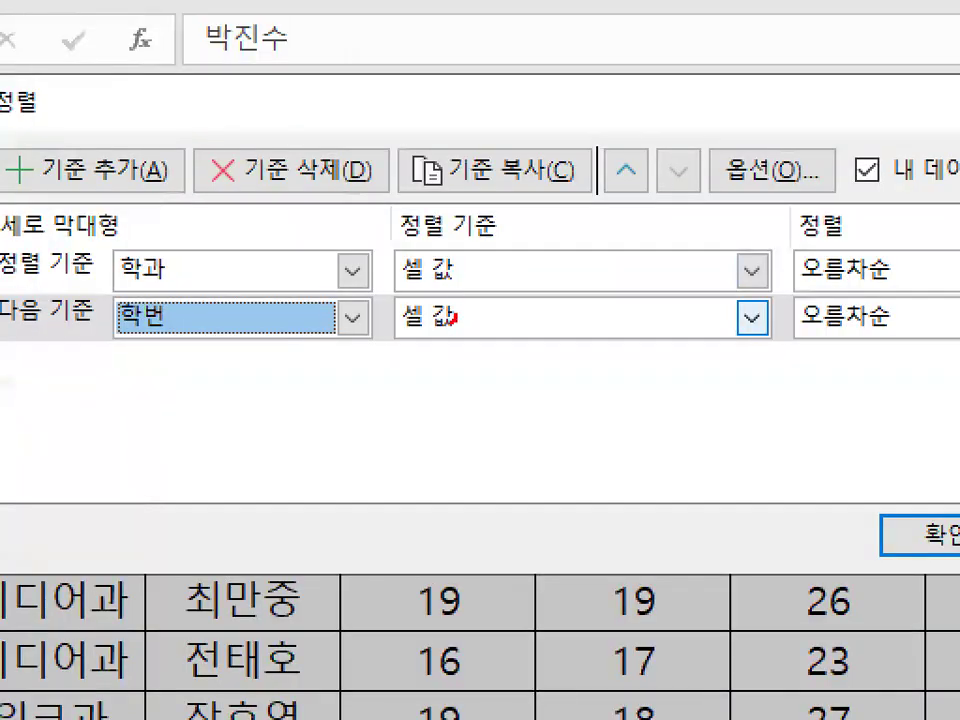
left_click_drag(455, 318, 452, 316)
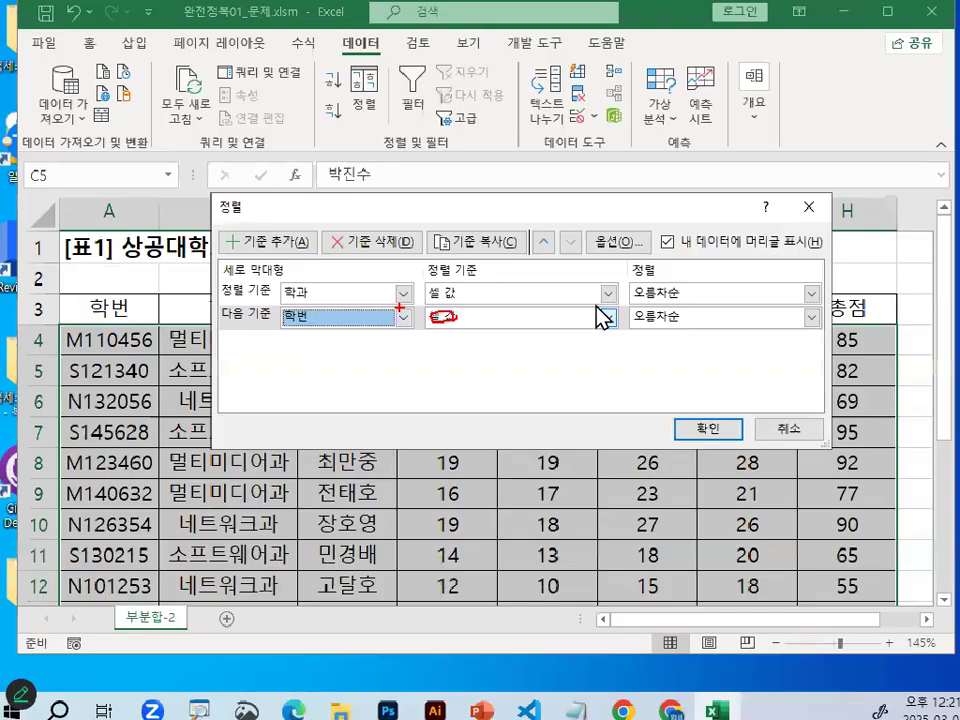
key("Escape")
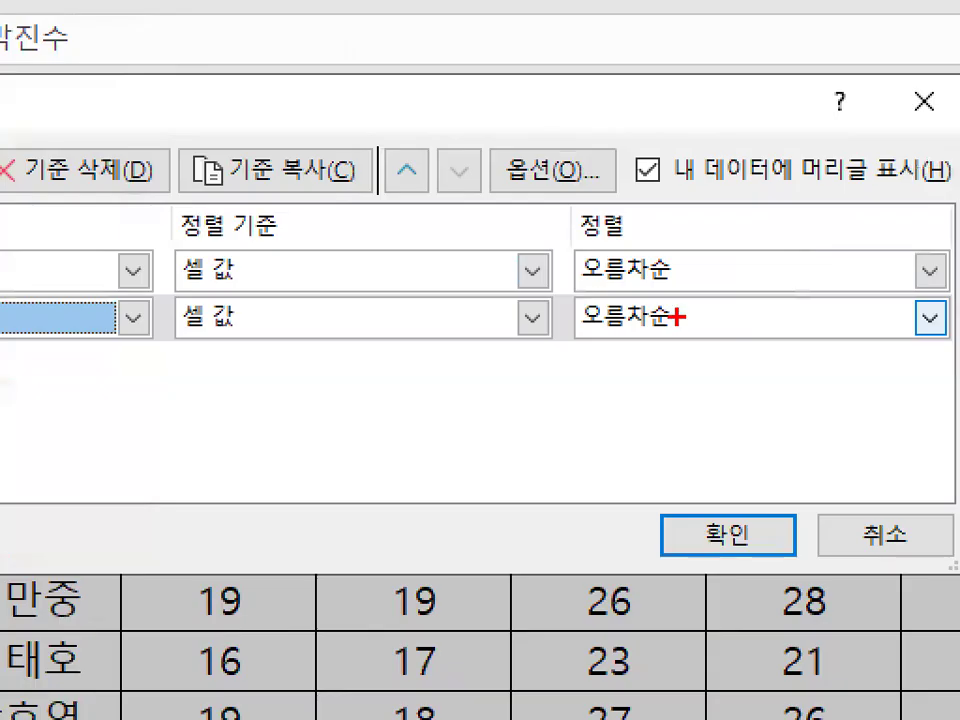
left_click_drag(678, 317, 707, 318)
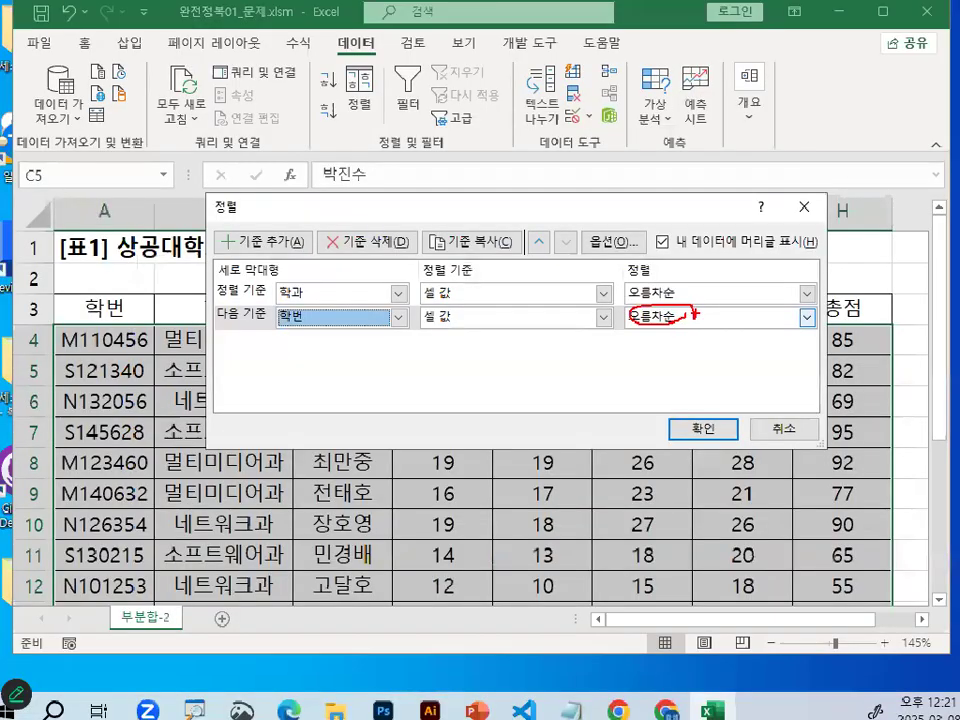
key("Escape")
left_click(703, 425)
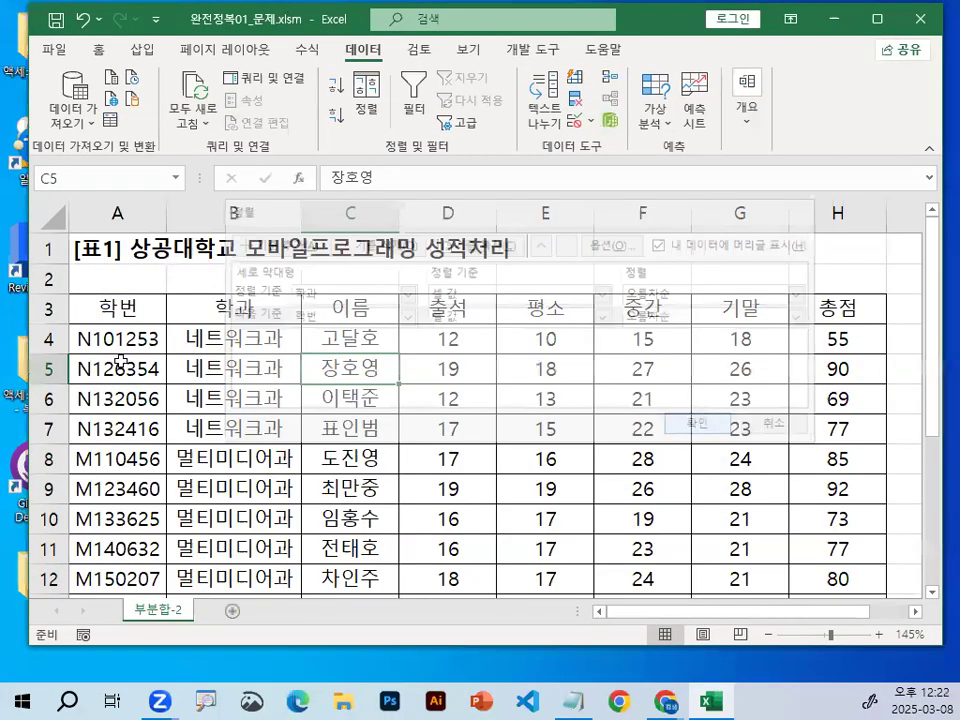
Select the 네트워크과 entries B4:B7 and examine the order of their 학번 values in the sorted table.
mouse_move(238, 340)
left_mouse_down()
mouse_move(260, 433)
mouse_move(180, 374)
left_mouse_up()
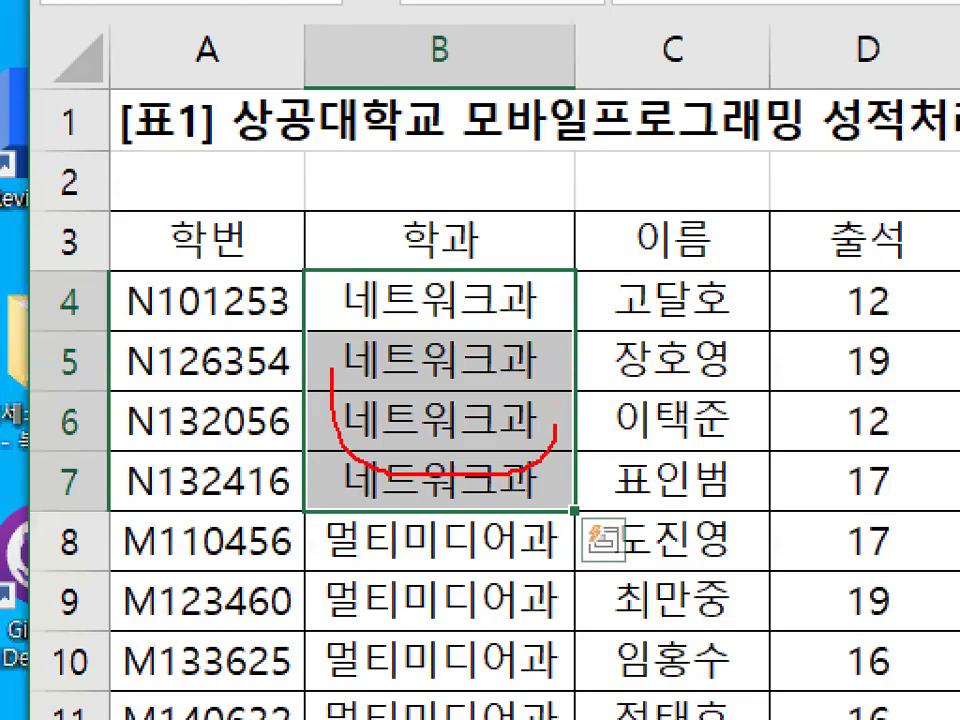
mouse_move(555, 428)
left_mouse_down()
mouse_move(335, 355)
mouse_move(340, 400)
left_mouse_up()
left_click_drag(168, 212, 272, 150)
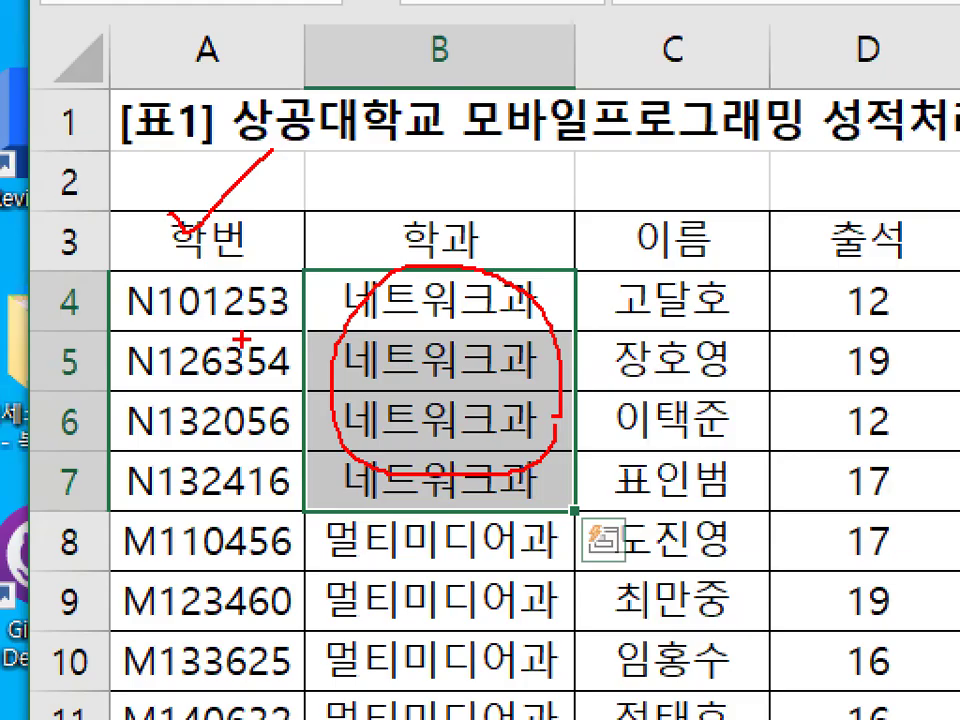
left_click_drag(125, 323, 315, 322)
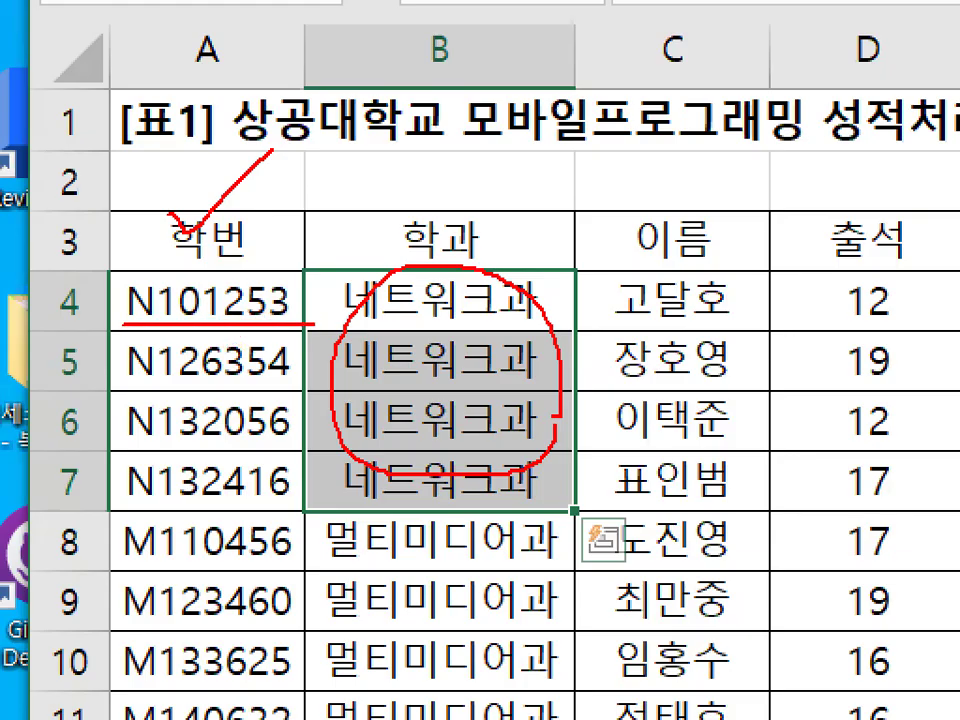
mouse_move(80, 264)
left_mouse_down()
mouse_move(120, 232)
mouse_move(195, 265)
left_mouse_up()
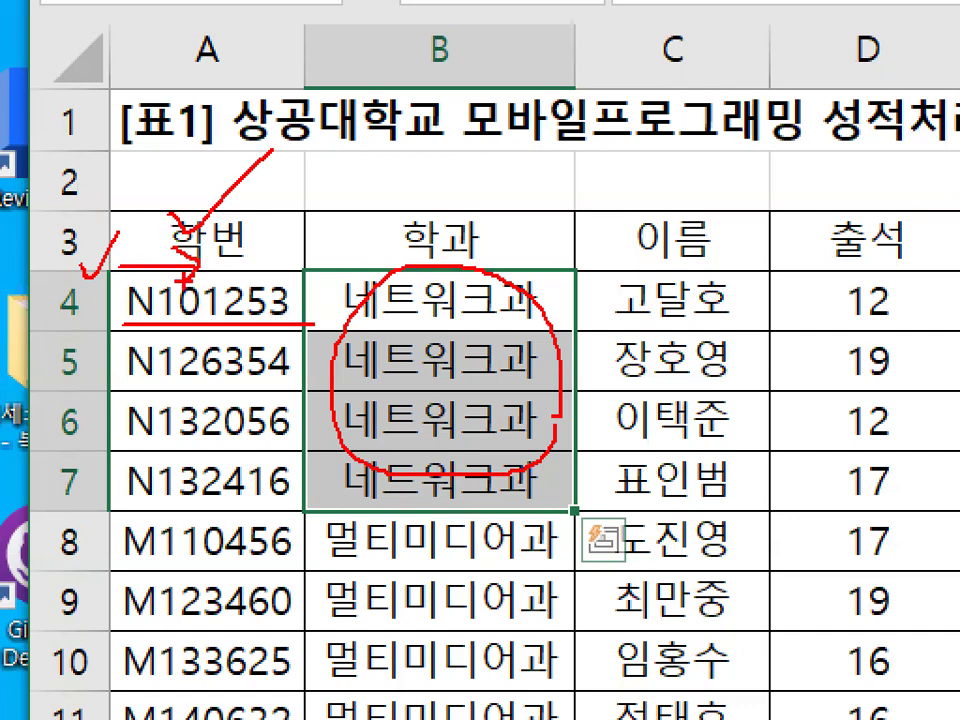
Compare the 학번 values in A4 and A5 to check the ascending order within 네트워크과.
mouse_move(298, 325)
left_mouse_down()
mouse_move(150, 285)
mouse_move(305, 305)
left_mouse_up()
mouse_move(165, 348)
left_mouse_down()
mouse_move(270, 372)
mouse_move(292, 352)
left_mouse_up()
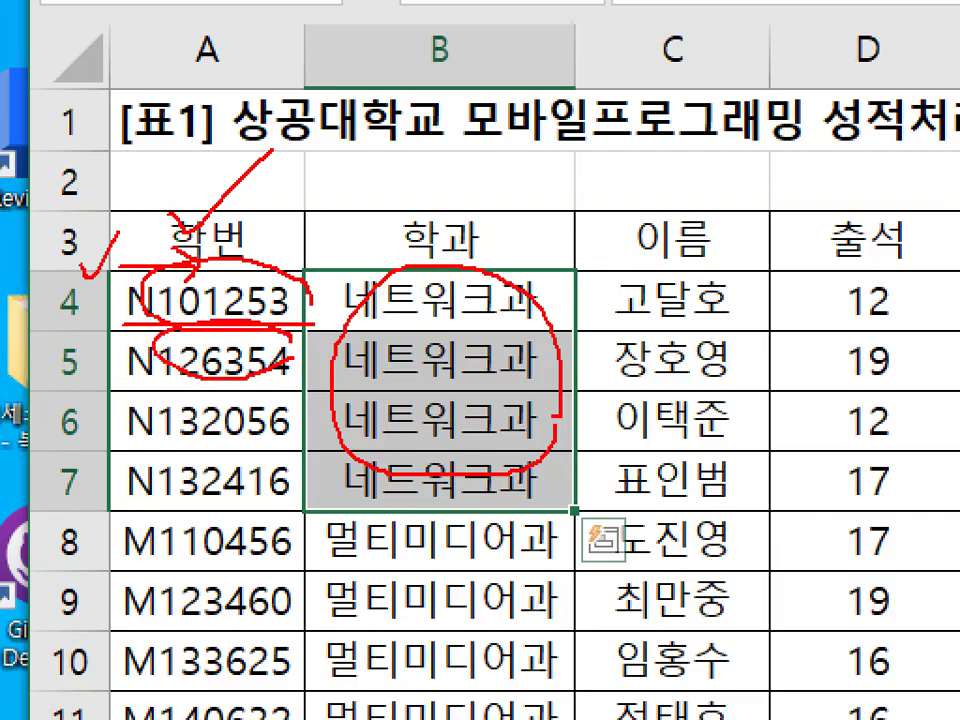
left_click_drag(372, 156, 268, 288)
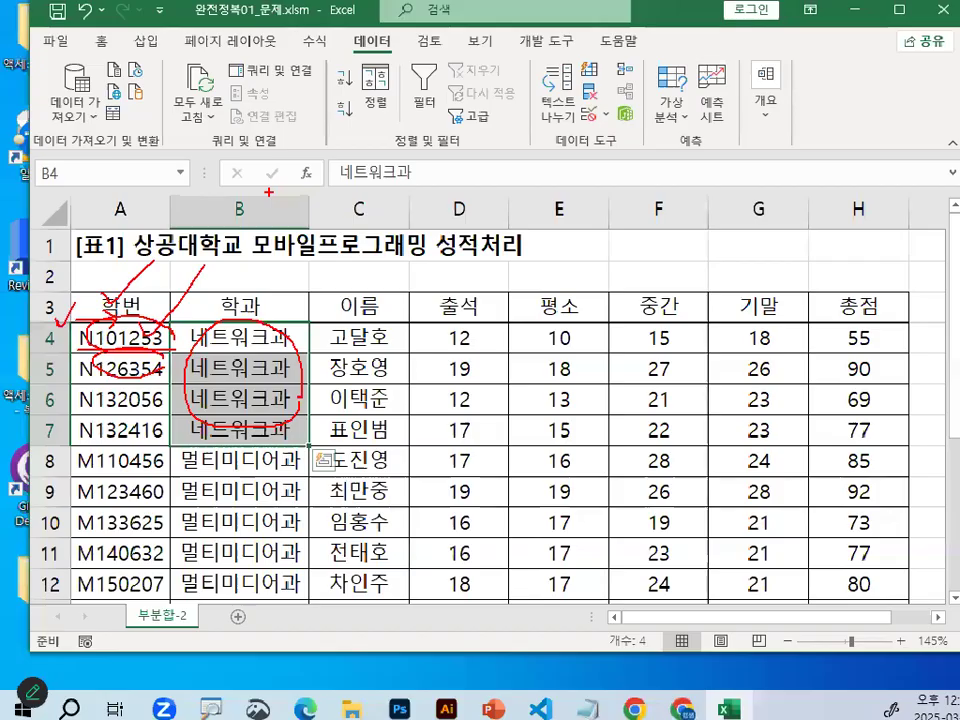
key("Escape")
Start a subtotal (부분합) on the grade table and group it by 학과.
left_click(287, 368)
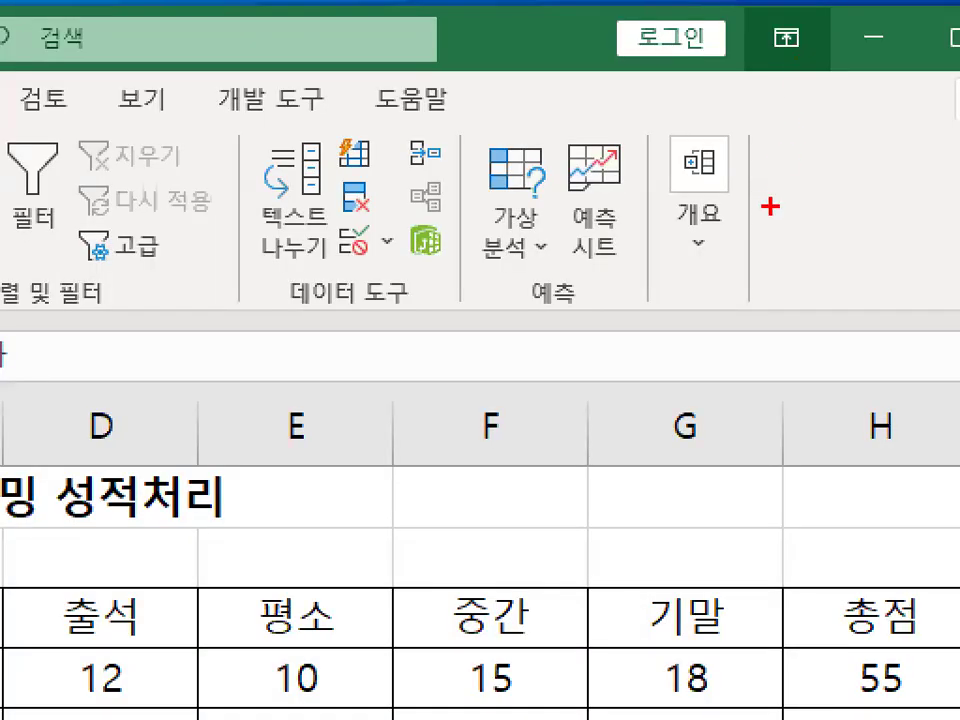
left_click_drag(762, 76, 770, 92)
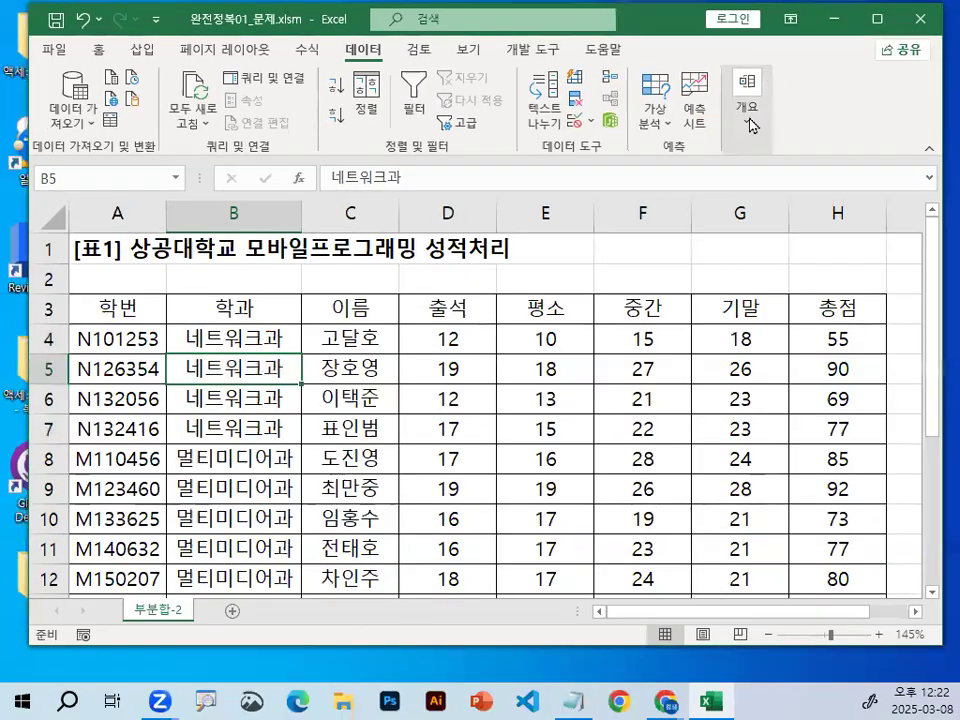
left_click(733, 122)
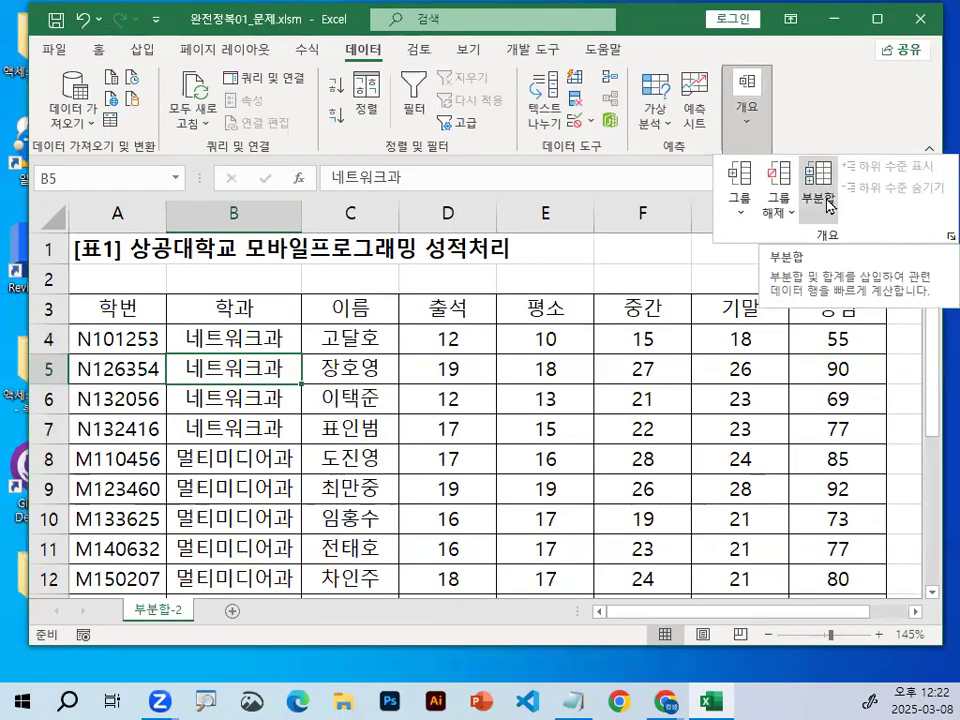
left_click(828, 206)
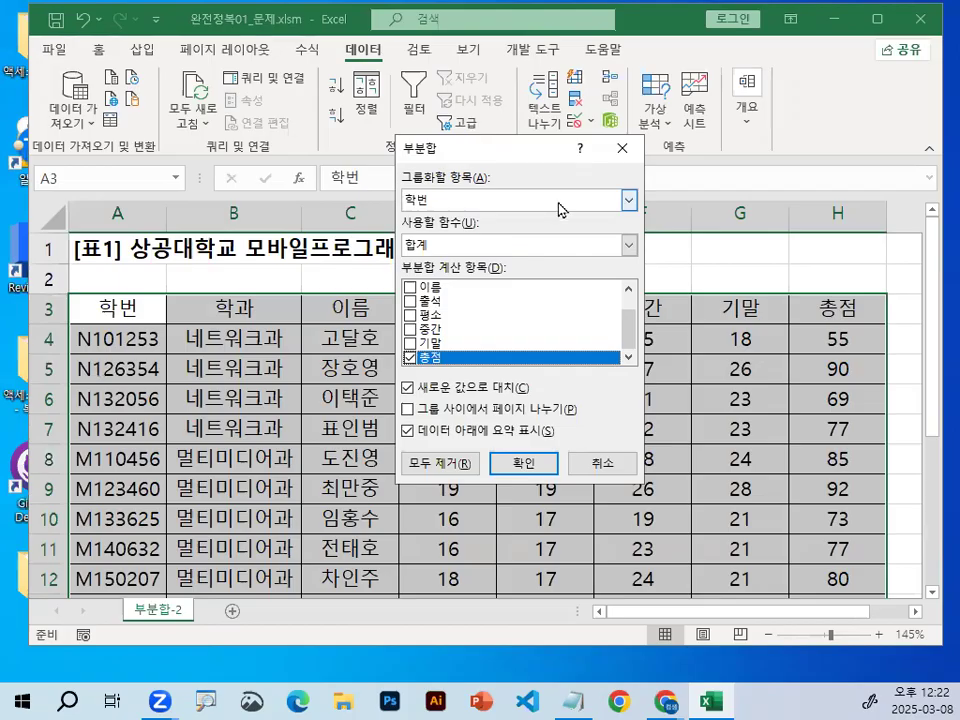
left_click(505, 203)
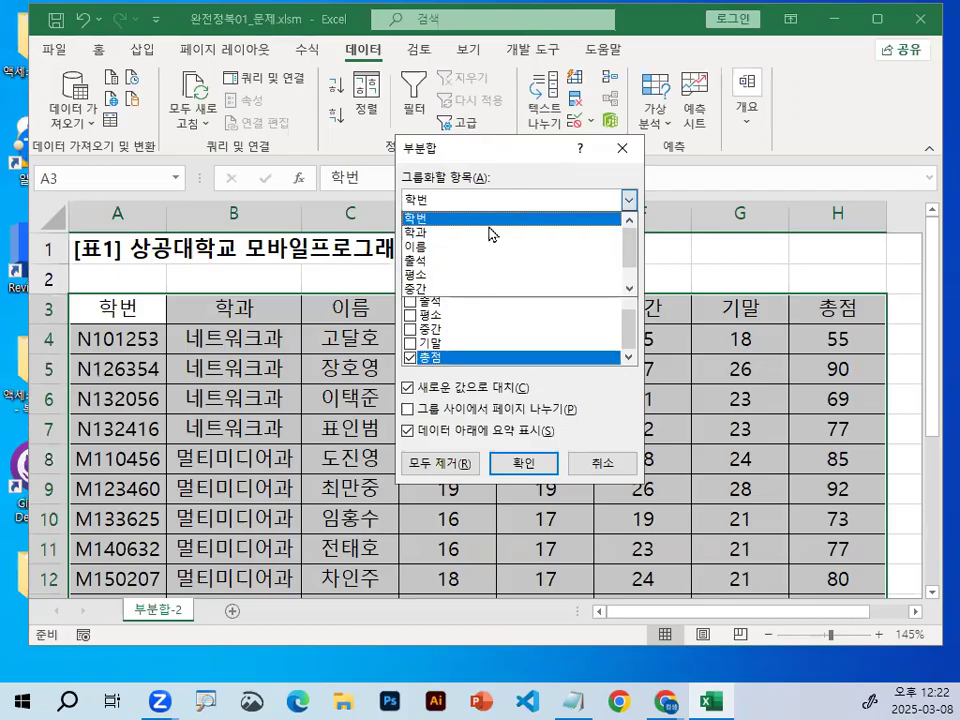
left_click(482, 237)
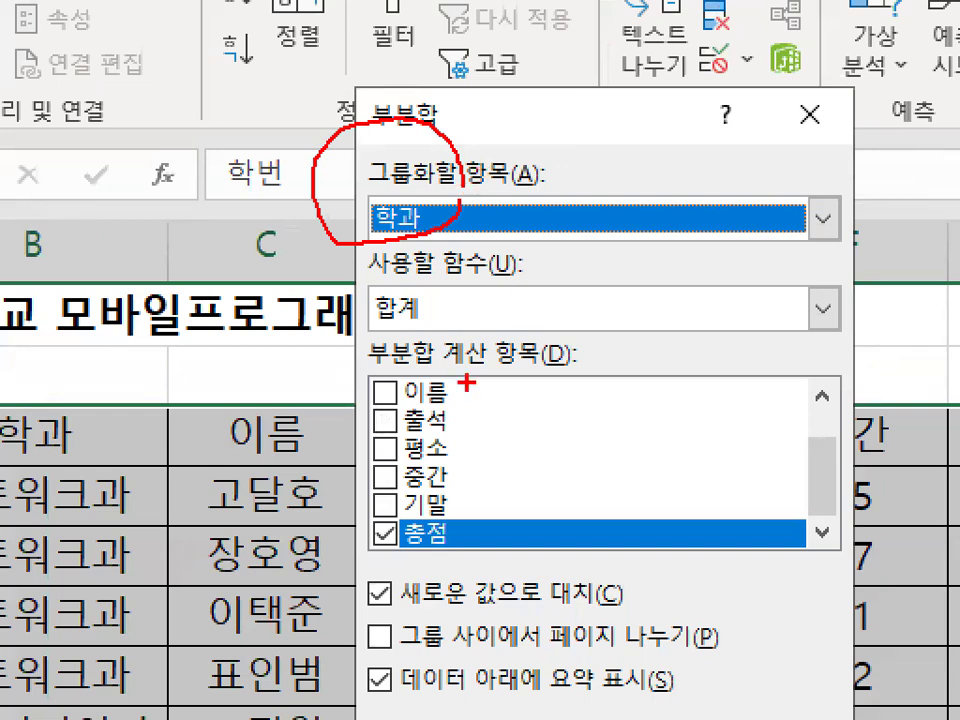
mouse_move(352, 262)
left_mouse_down()
mouse_move(350, 330)
mouse_move(420, 258)
mouse_move(468, 323)
left_mouse_up()
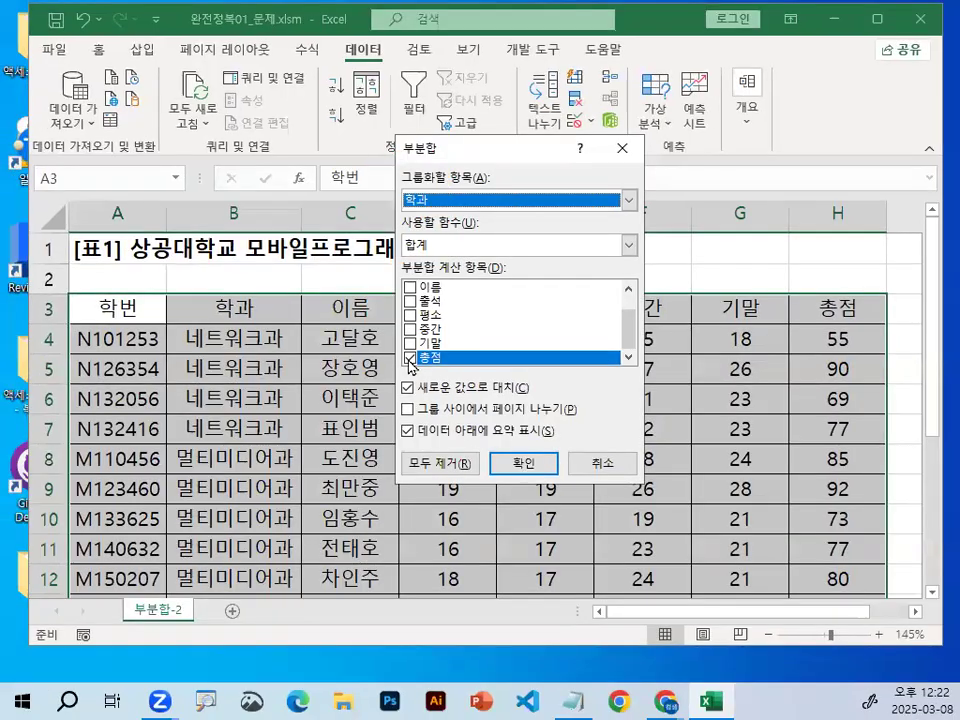
Clear 총점 from the subtotal fields, choose 출석 and 평소 instead, and apply the sum (합계) subtotal.
left_click(409, 357)
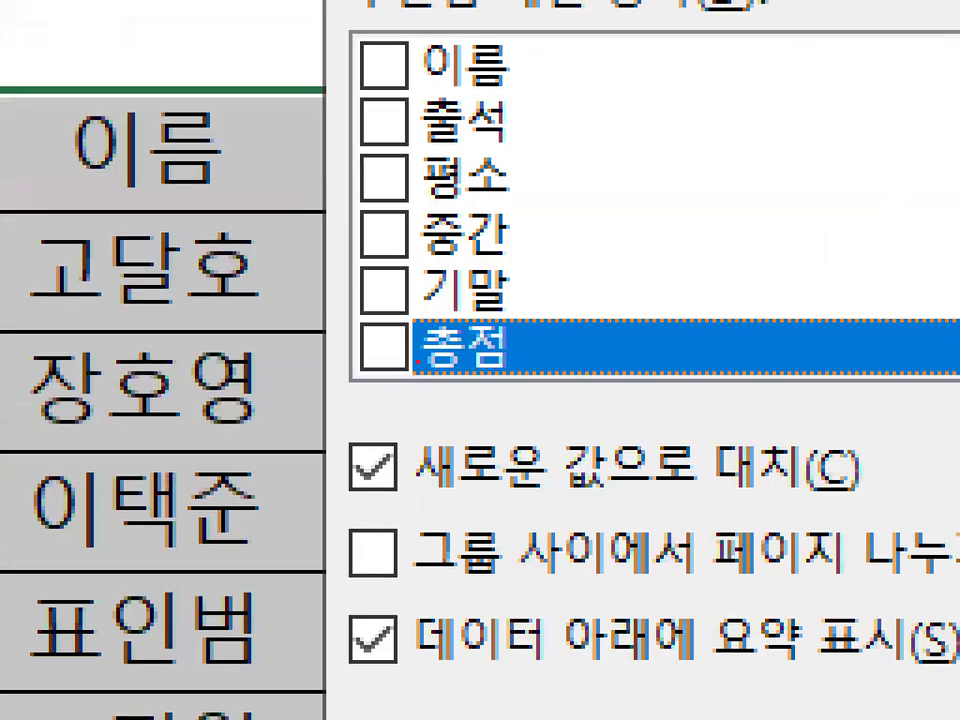
mouse_move(410, 365)
left_mouse_down()
mouse_move(352, 340)
mouse_move(430, 335)
left_mouse_up()
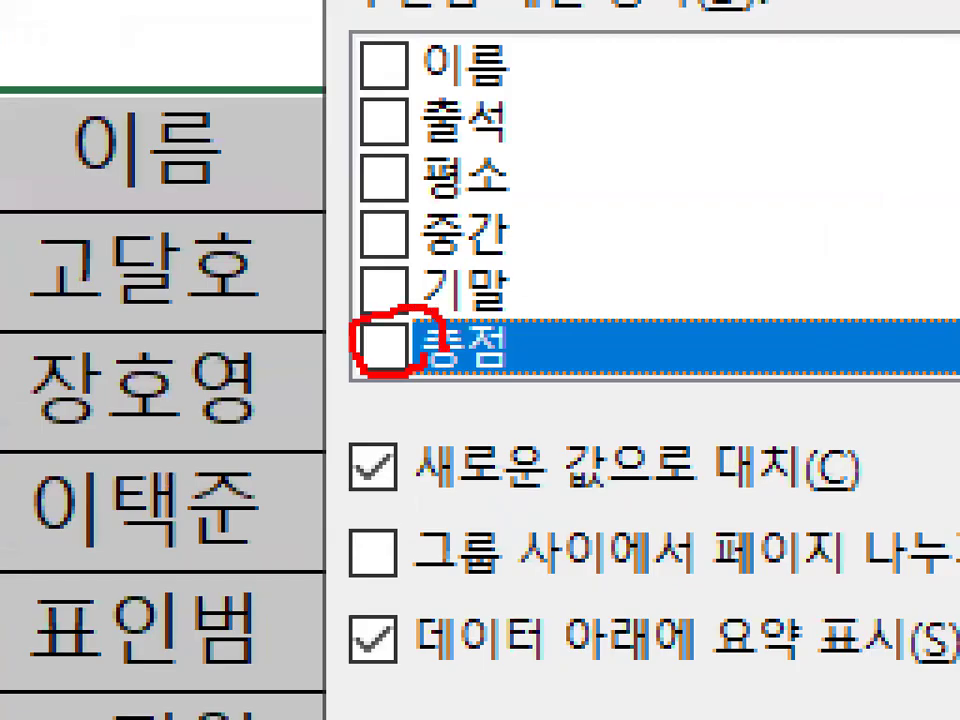
left_click_drag(378, 133, 543, 131)
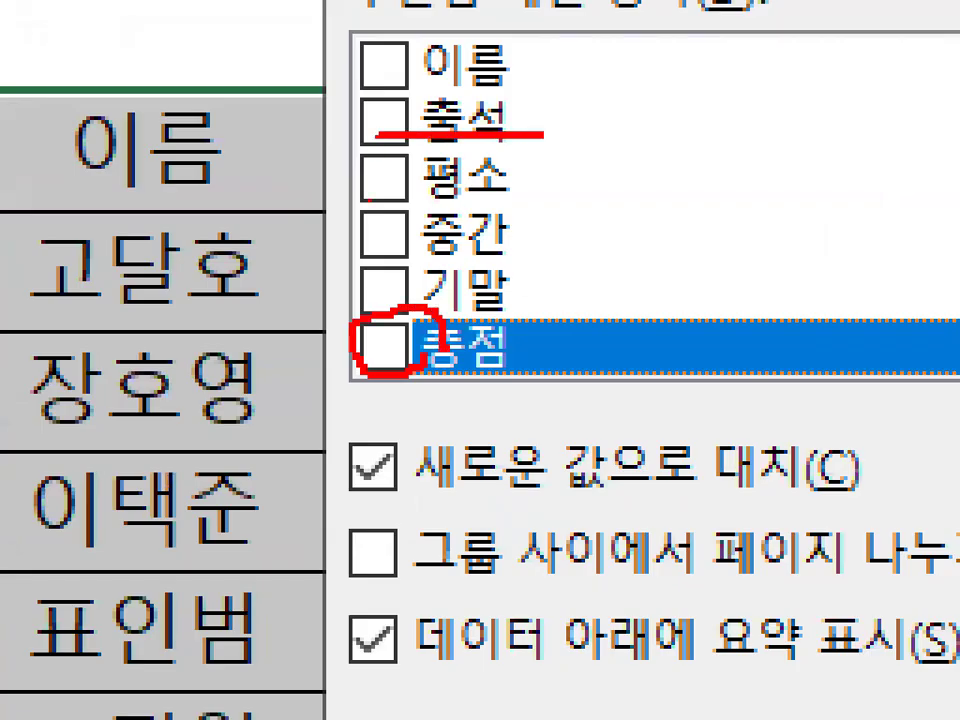
left_click_drag(370, 197, 570, 197)
left_click_drag(335, 95, 490, 52)
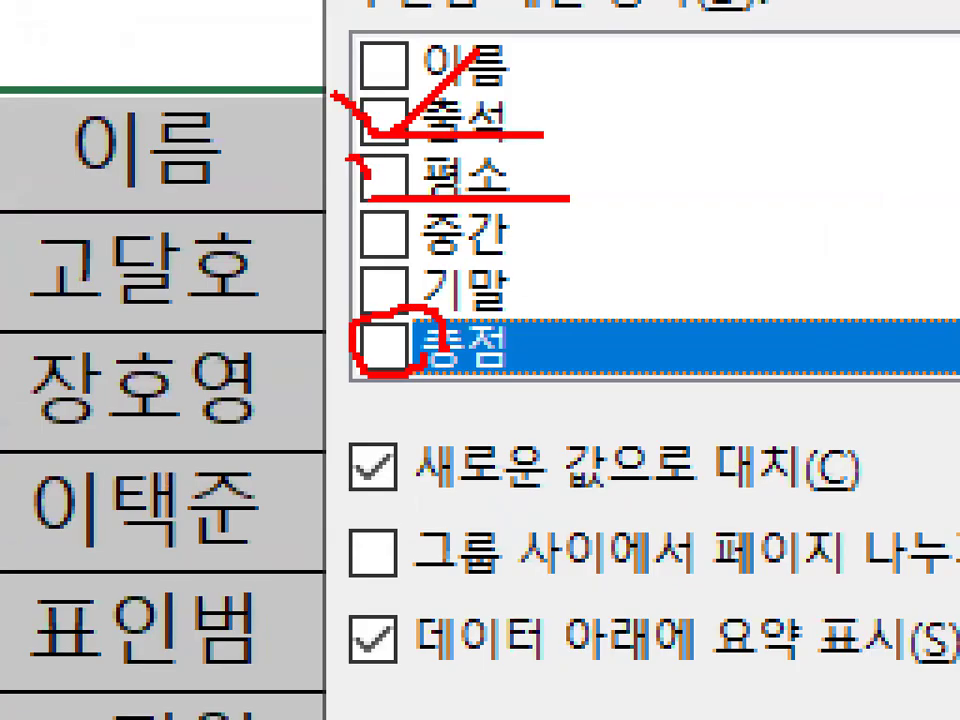
left_click_drag(348, 157, 395, 140)
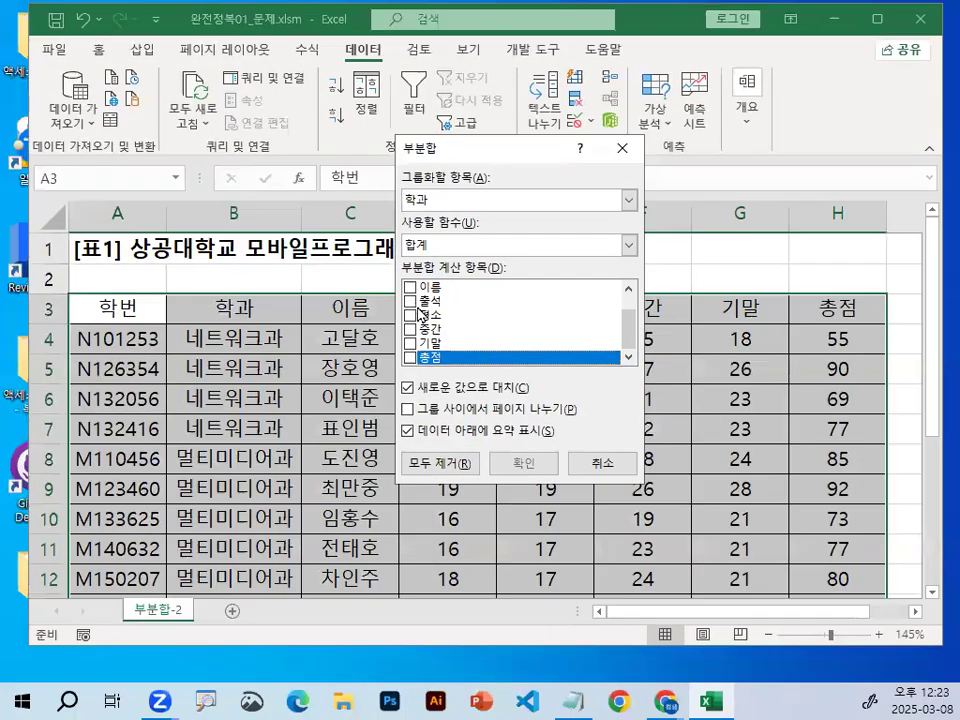
left_click(409, 300)
left_click(410, 315)
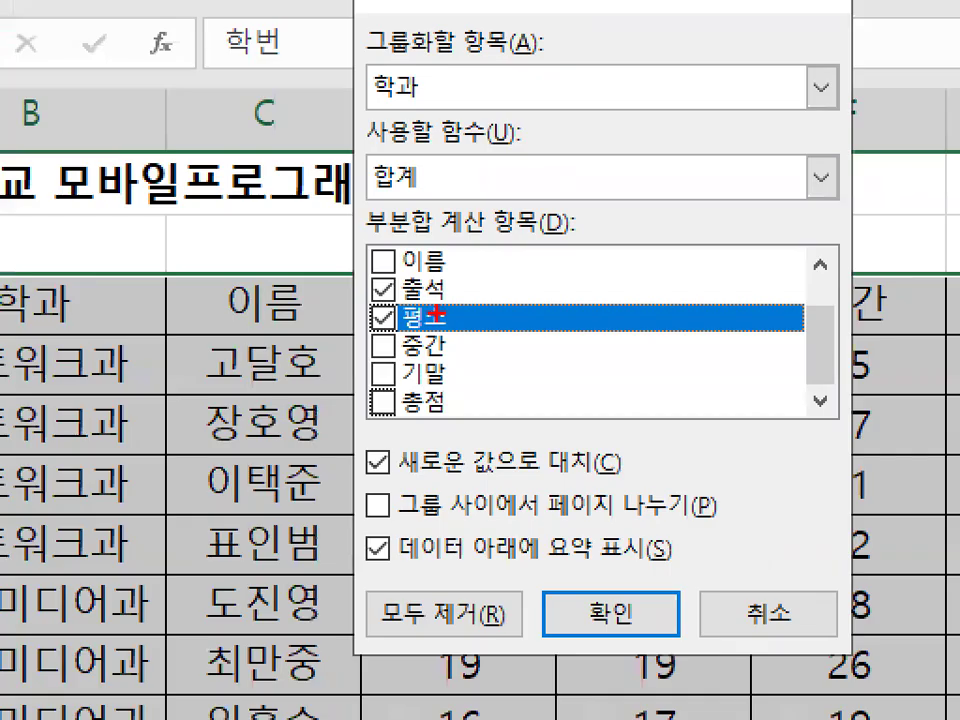
mouse_move(493, 306)
left_mouse_down()
mouse_move(357, 312)
mouse_move(480, 292)
left_mouse_up()
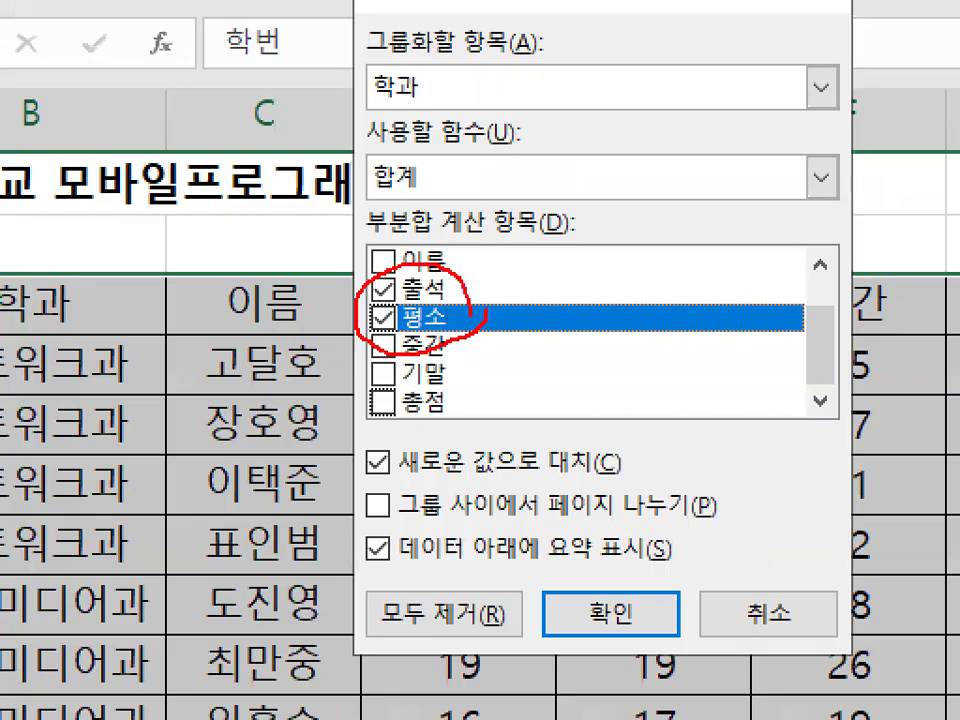
mouse_move(622, 570)
left_mouse_down()
mouse_move(628, 582)
mouse_move(701, 518)
left_mouse_up()
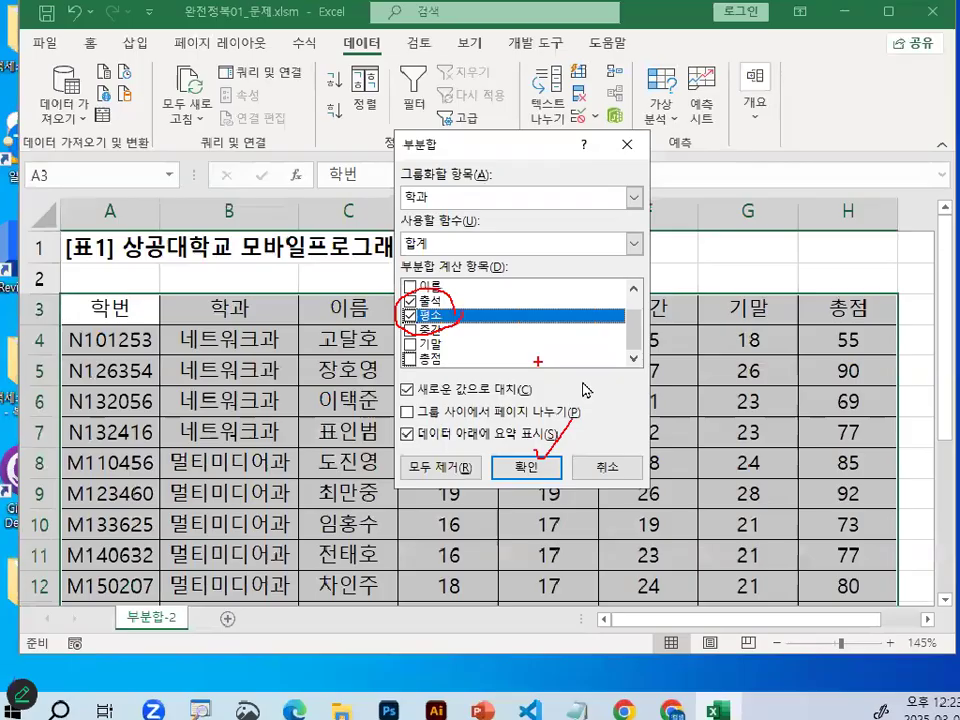
left_click(526, 467)
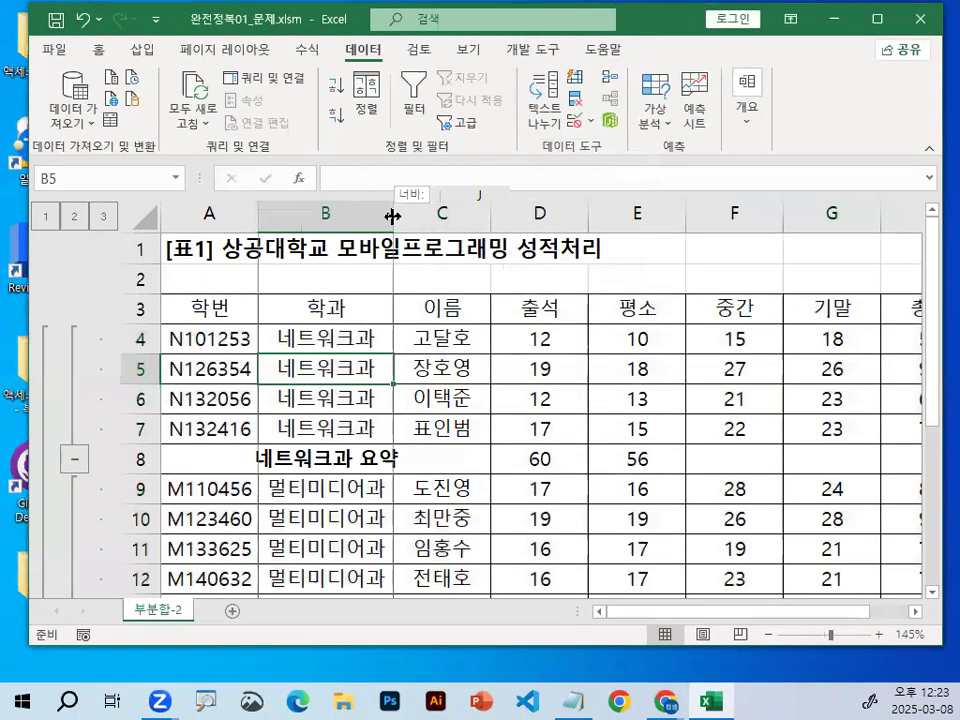
Widen column B to fit the 네트워크과 요약 label and inspect the 출석 and 평소 subtotals in D8:E8.
left_click_drag(392, 216, 455, 216)
left_click_drag(336, 338, 345, 430)
left_click(415, 458)
mouse_move(438, 463)
left_mouse_down()
mouse_move(409, 472)
mouse_move(438, 460)
left_mouse_up()
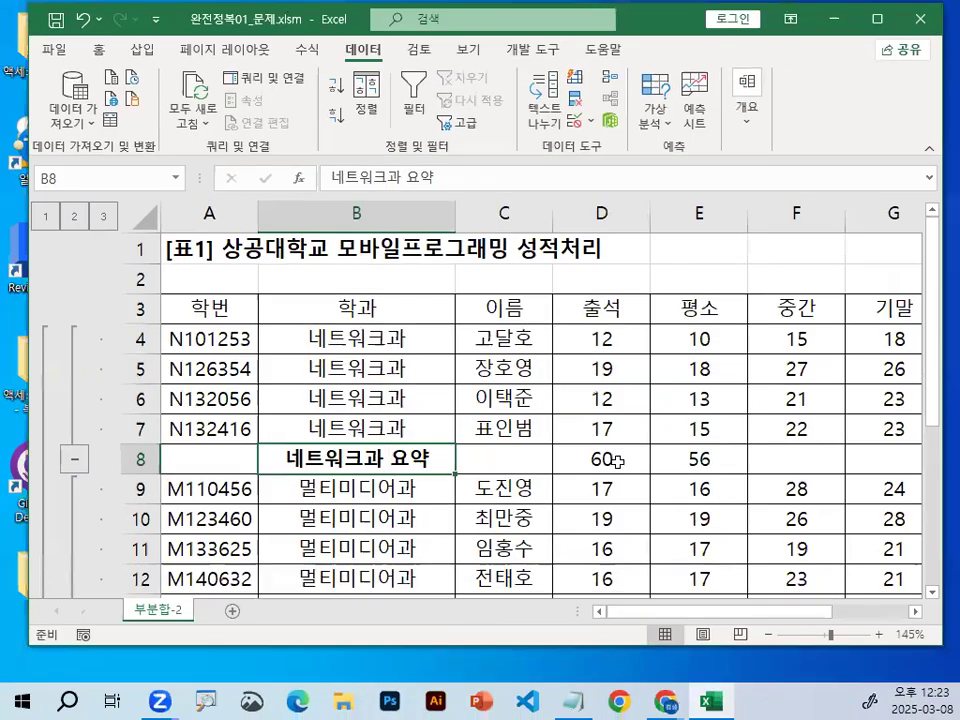
mouse_move(618, 461)
left_mouse_down()
mouse_move(690, 454)
mouse_move(682, 474)
mouse_move(744, 430)
left_mouse_up()
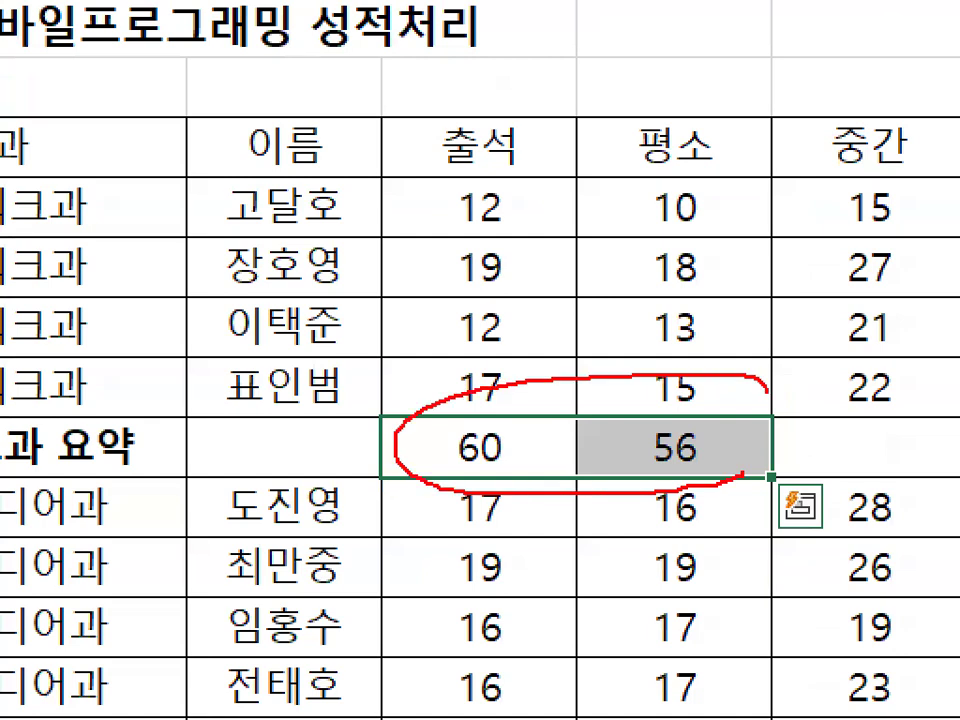
left_click_drag(766, 390, 760, 433)
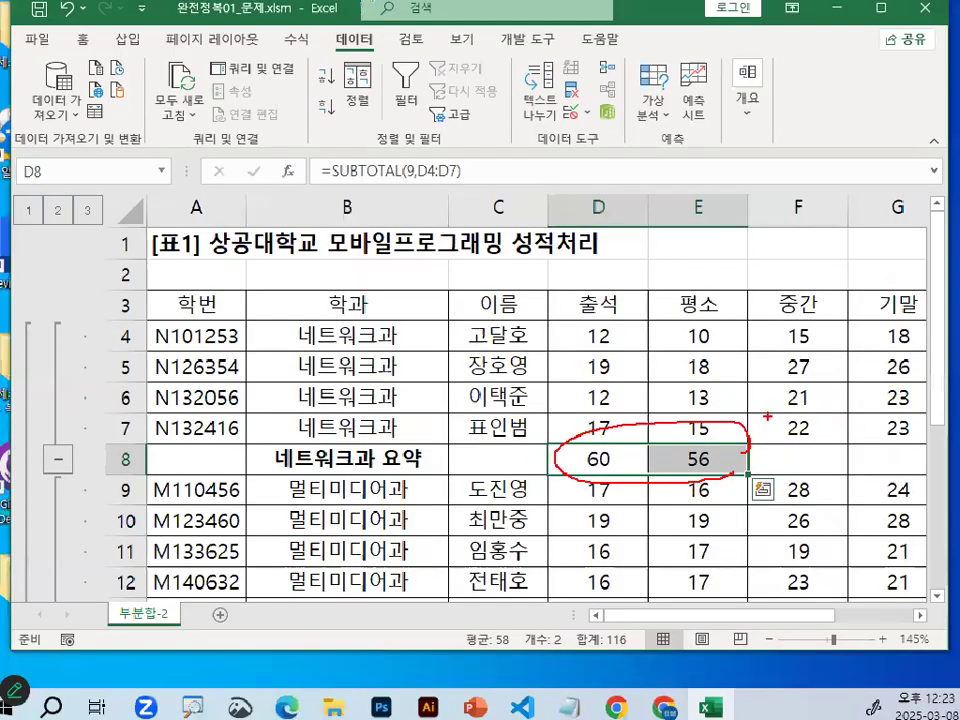
Start a second subtotal on the table, keeping 학과 as the grouping field and setting the function to 최대.
left_click(478, 207)
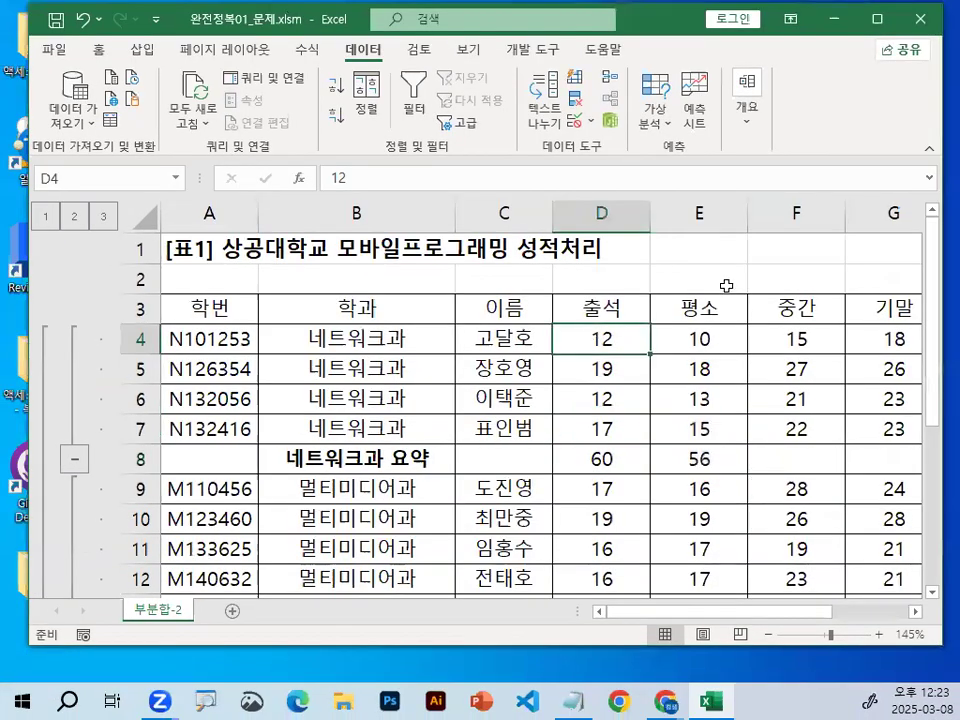
left_click(745, 125)
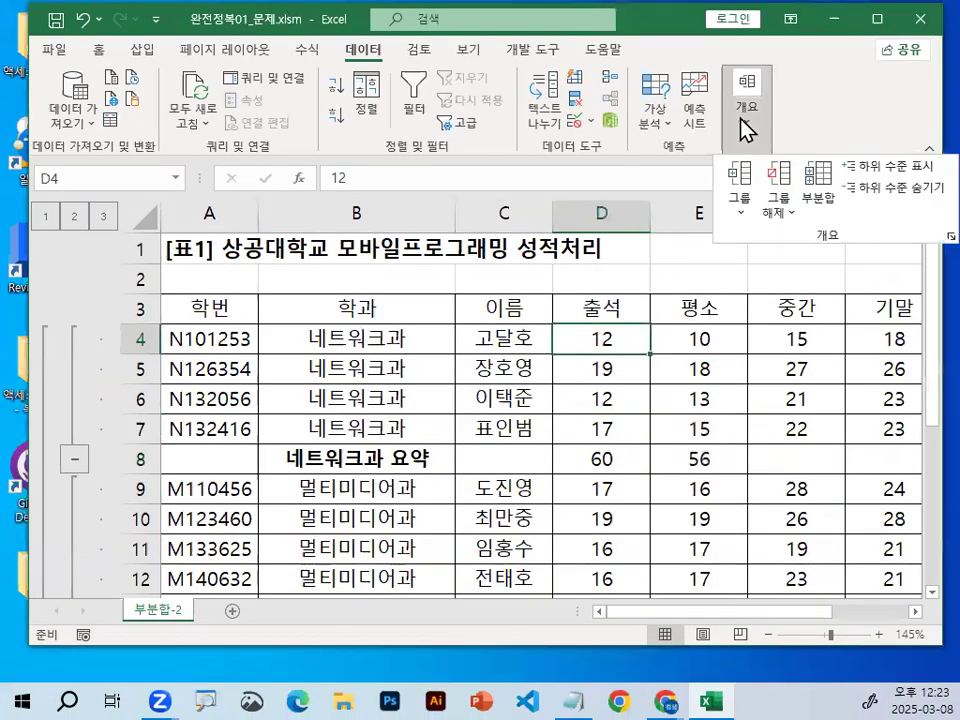
left_click(835, 192)
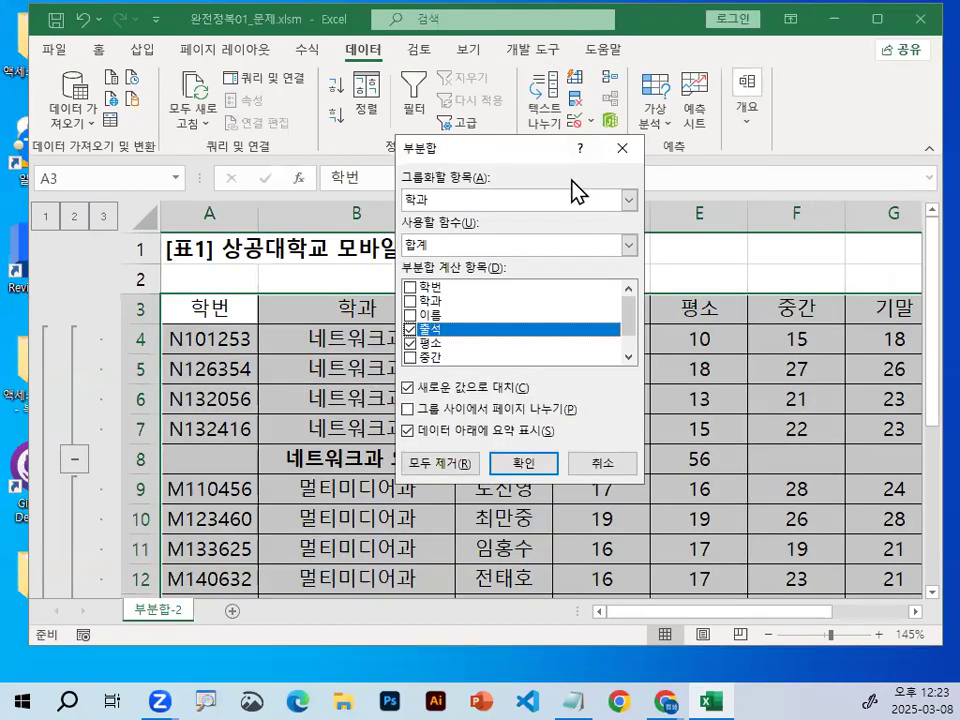
left_click(450, 246)
left_click(455, 305)
mouse_move(432, 178)
left_mouse_down()
mouse_move(357, 112)
mouse_move(480, 149)
left_mouse_up()
key("Escape")
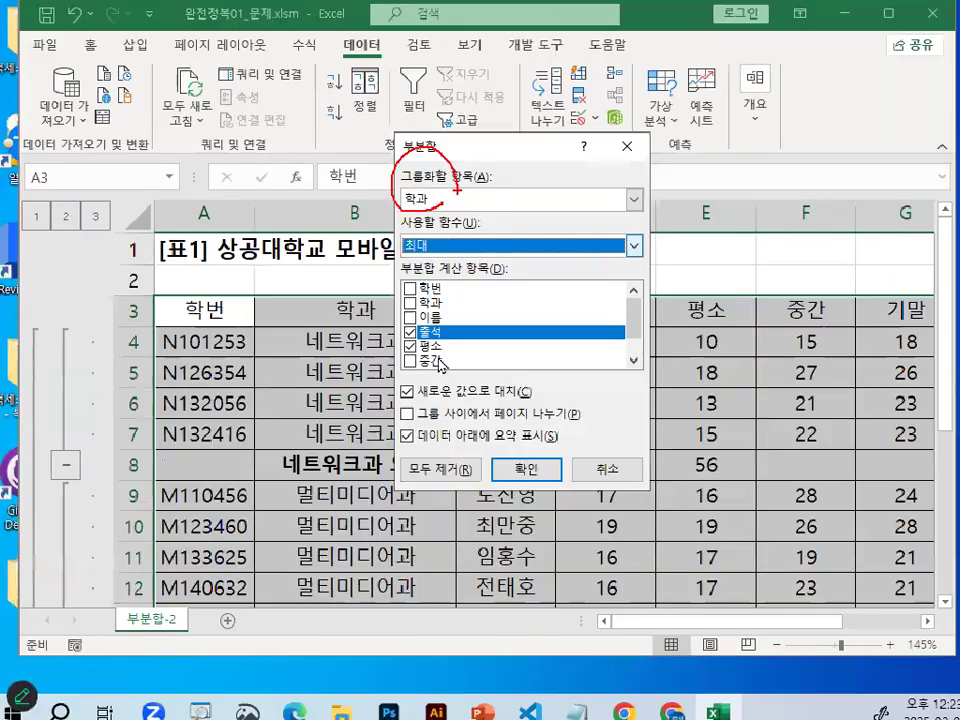
Clear 출석 and 평소 from the second subtotal's fields and select 총점 instead.
left_click(410, 330)
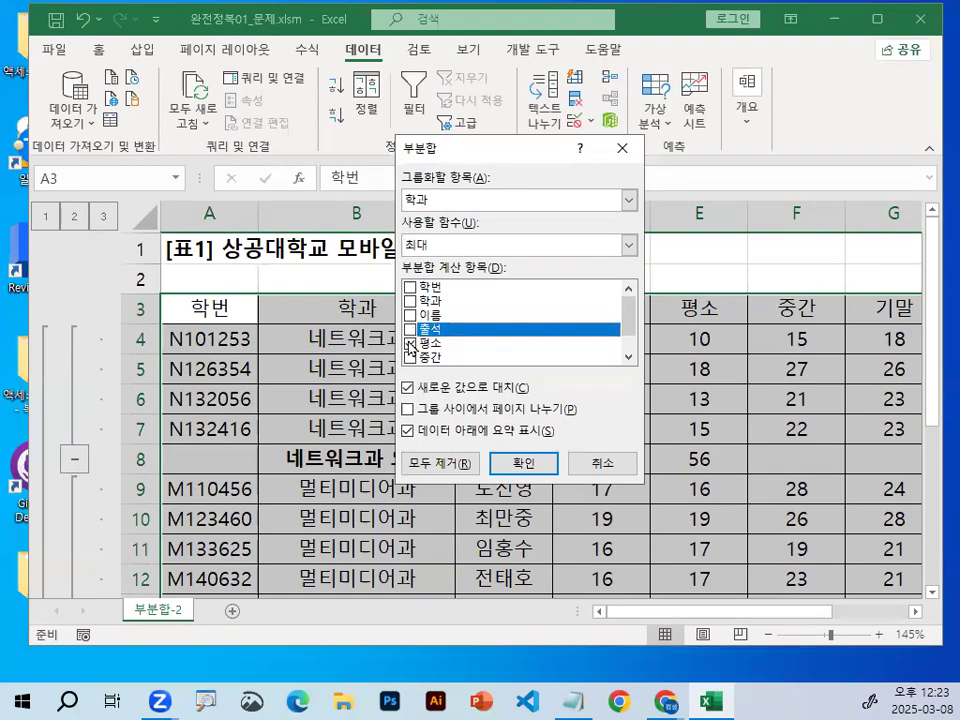
left_click(410, 344)
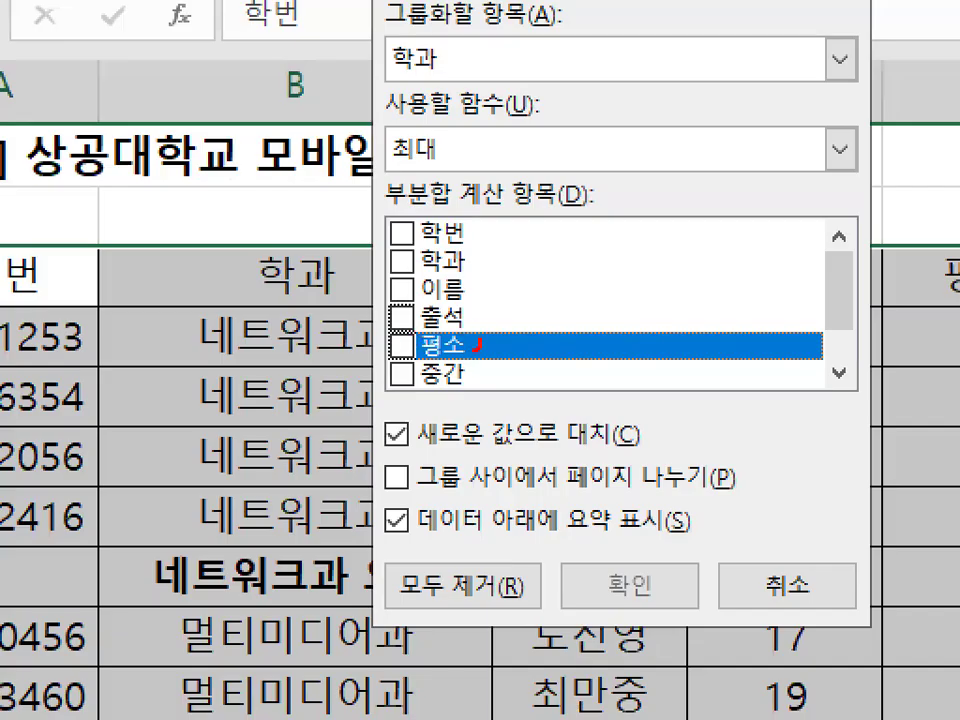
mouse_move(478, 343)
left_mouse_down()
mouse_move(379, 322)
mouse_move(468, 302)
mouse_move(478, 342)
left_mouse_up()
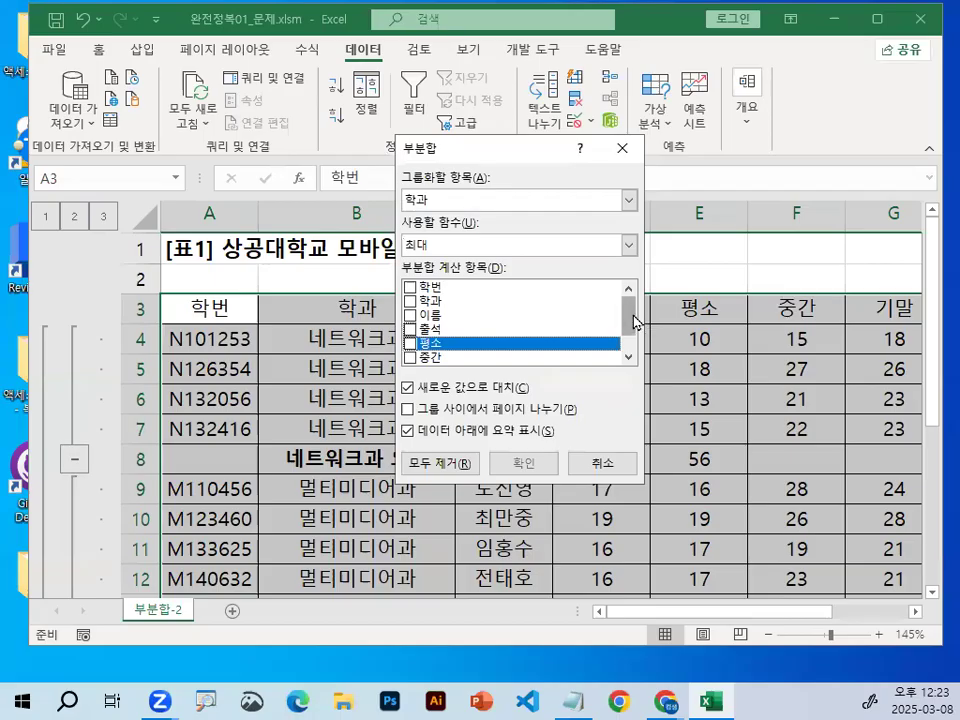
left_click(838, 373)
left_click(838, 373)
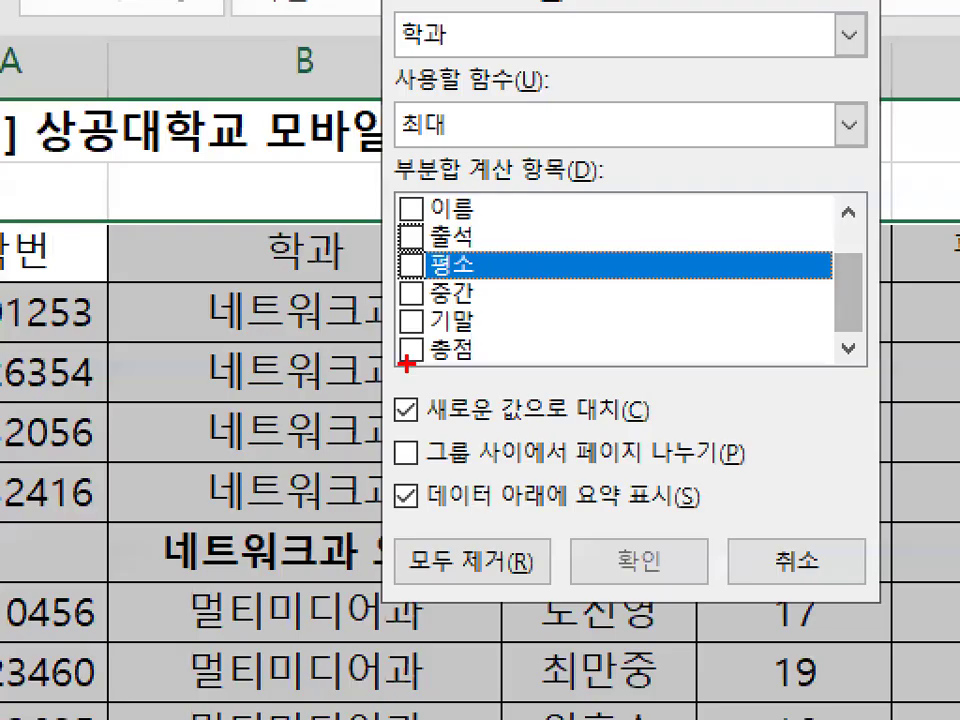
mouse_move(443, 356)
left_mouse_down()
mouse_move(407, 363)
mouse_move(439, 347)
mouse_move(476, 346)
left_mouse_up()
mouse_move(410, 330)
left_mouse_down()
mouse_move(418, 358)
mouse_move(490, 238)
left_mouse_up()
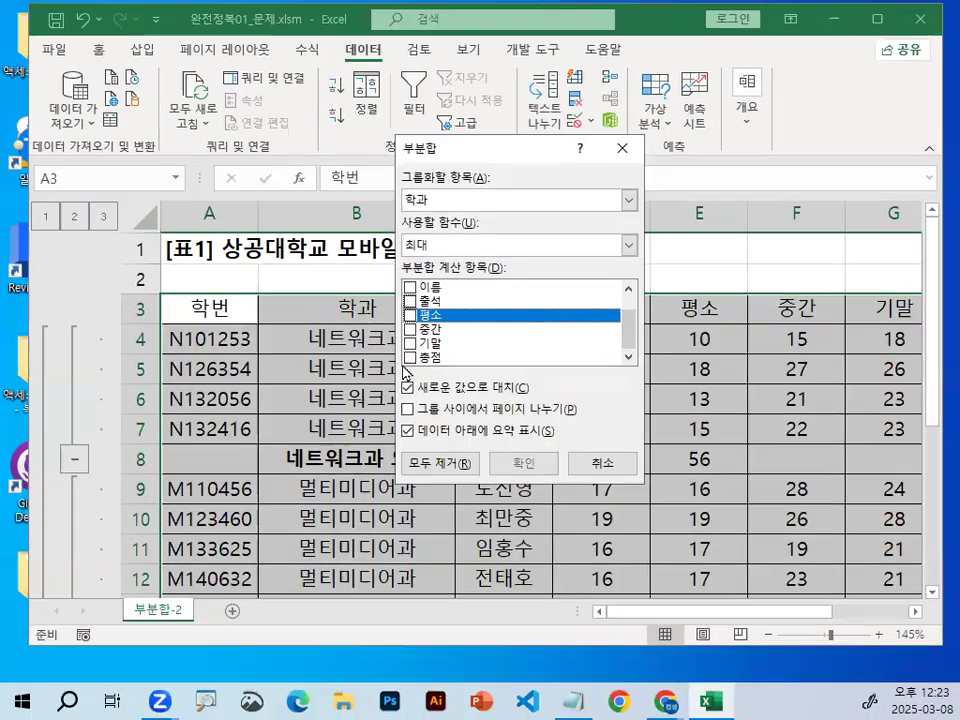
left_click(409, 357)
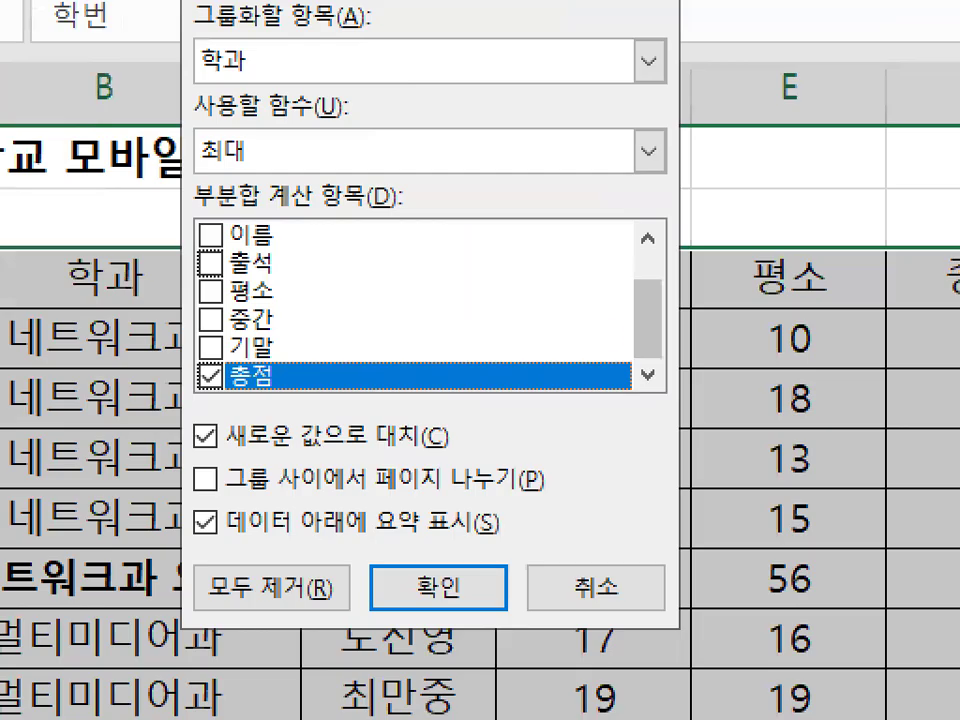
Turn off replacing existing subtotals (새로운 값으로 대치) and apply the 최대 subtotal of 총점 by 학과.
left_click_drag(186, 455, 478, 455)
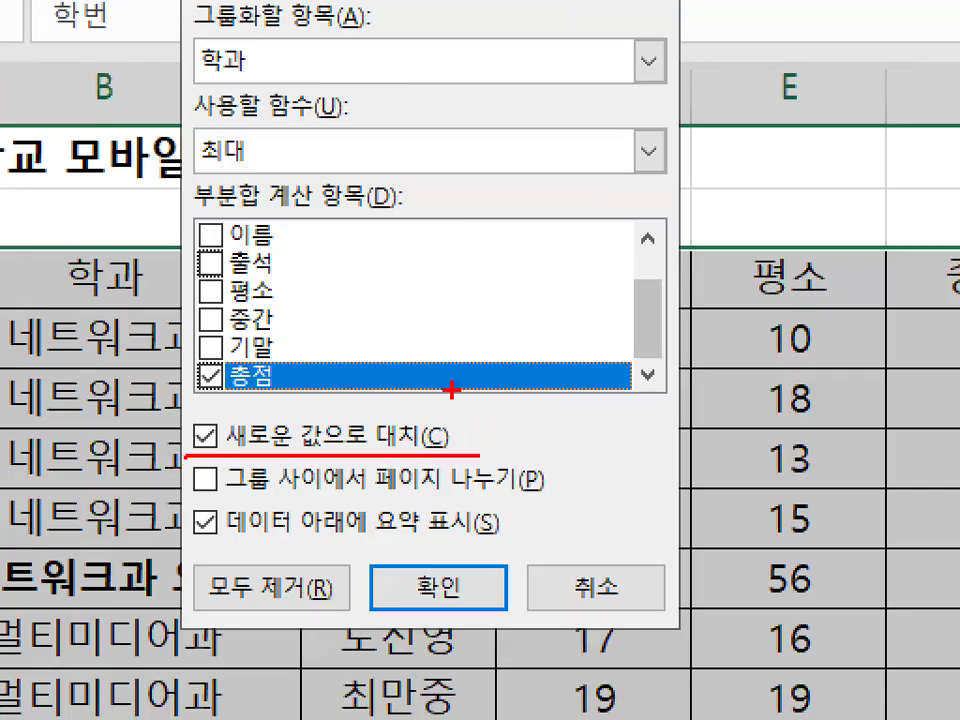
left_click_drag(452, 370, 356, 478)
left_click_drag(380, 372, 470, 535)
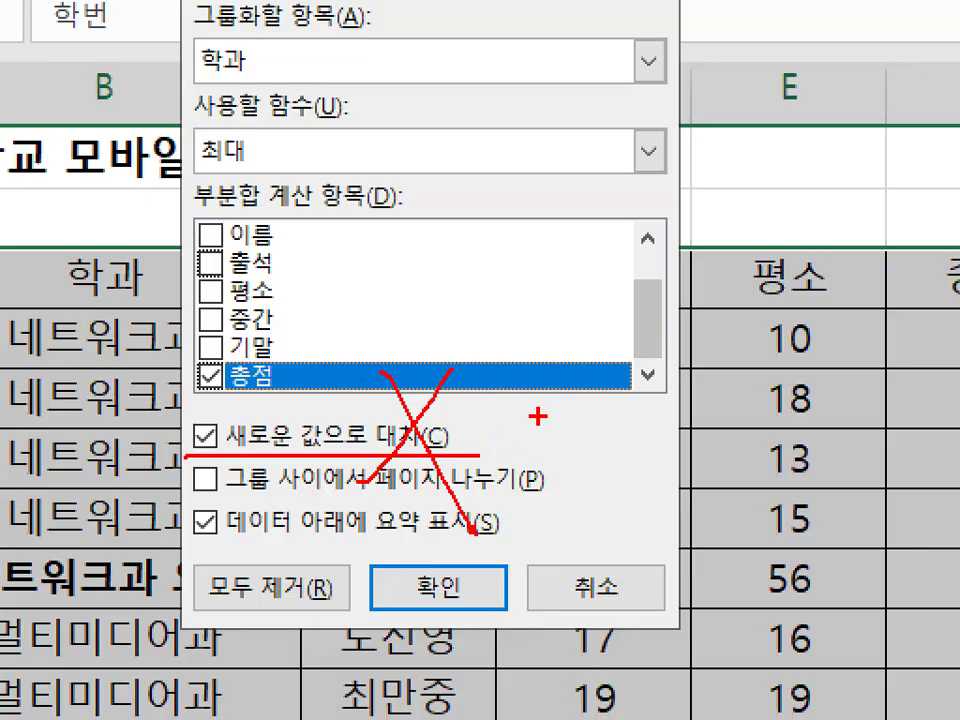
key("Escape")
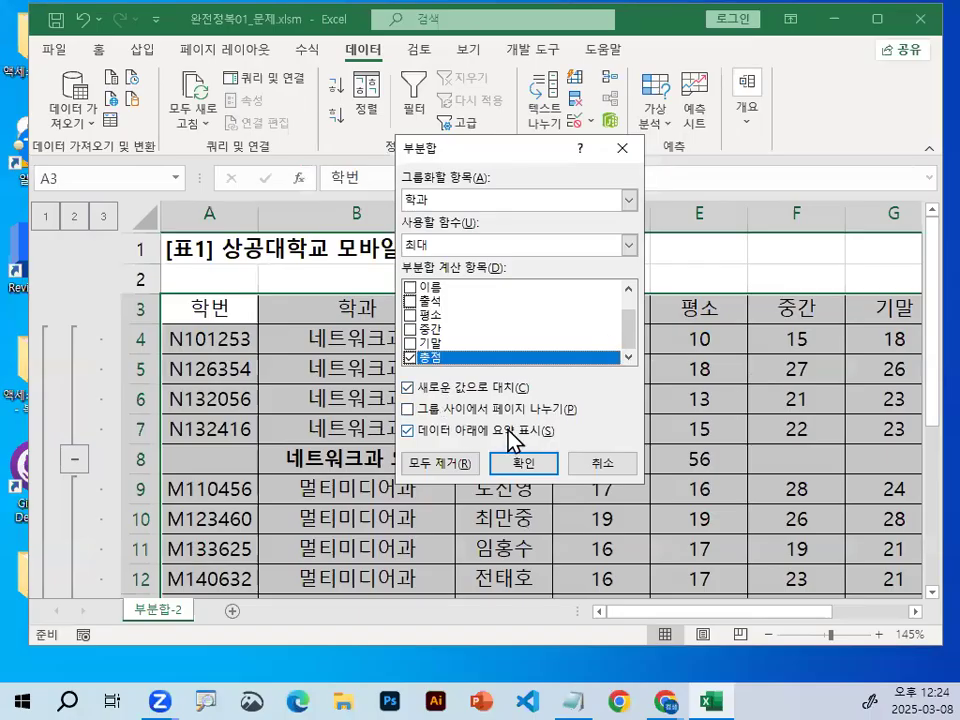
left_click(408, 390)
left_click_drag(408, 392, 650, 390)
left_click_drag(585, 497, 690, 383)
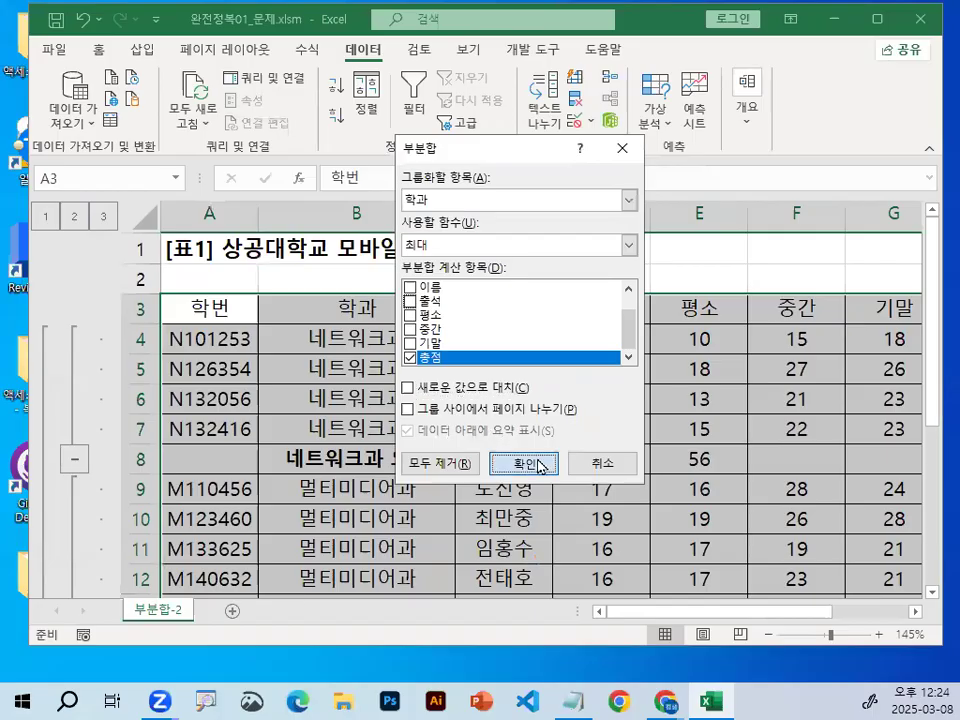
left_click(570, 482)
Inspect the 네트워크과 최대 label in B8 and the 총점 subtotal formula in H8.
left_click(385, 459)
mouse_move(466, 466)
left_mouse_down()
mouse_move(436, 458)
mouse_move(455, 445)
left_mouse_up()
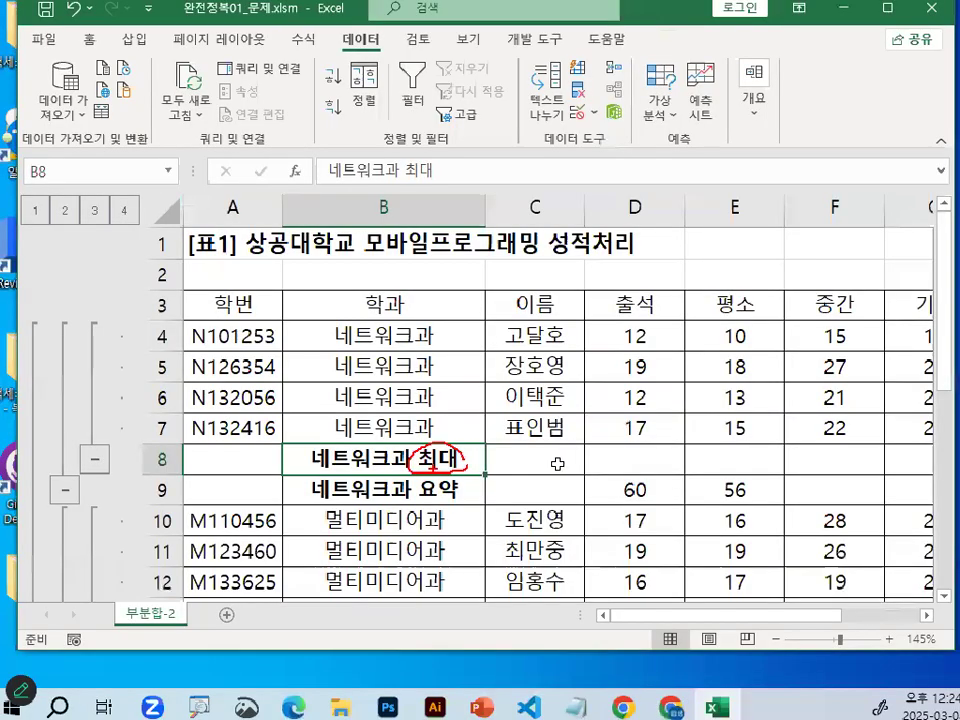
mouse_move(555, 463)
left_mouse_down()
mouse_move(934, 452)
mouse_move(759, 459)
left_mouse_up()
left_click(760, 456)
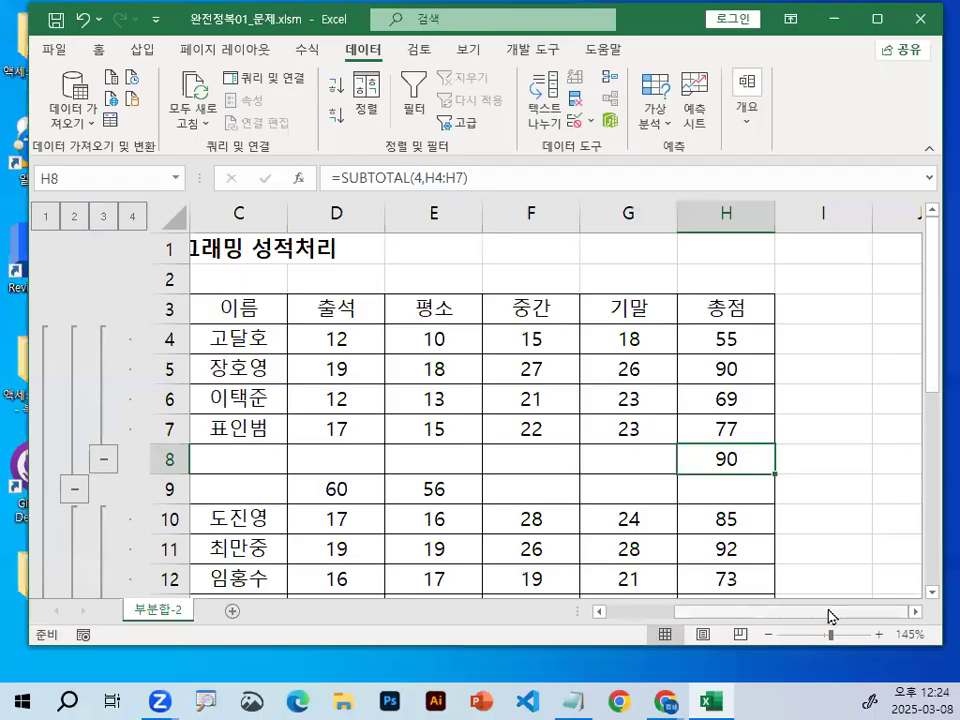
left_click_drag(828, 616, 600, 614)
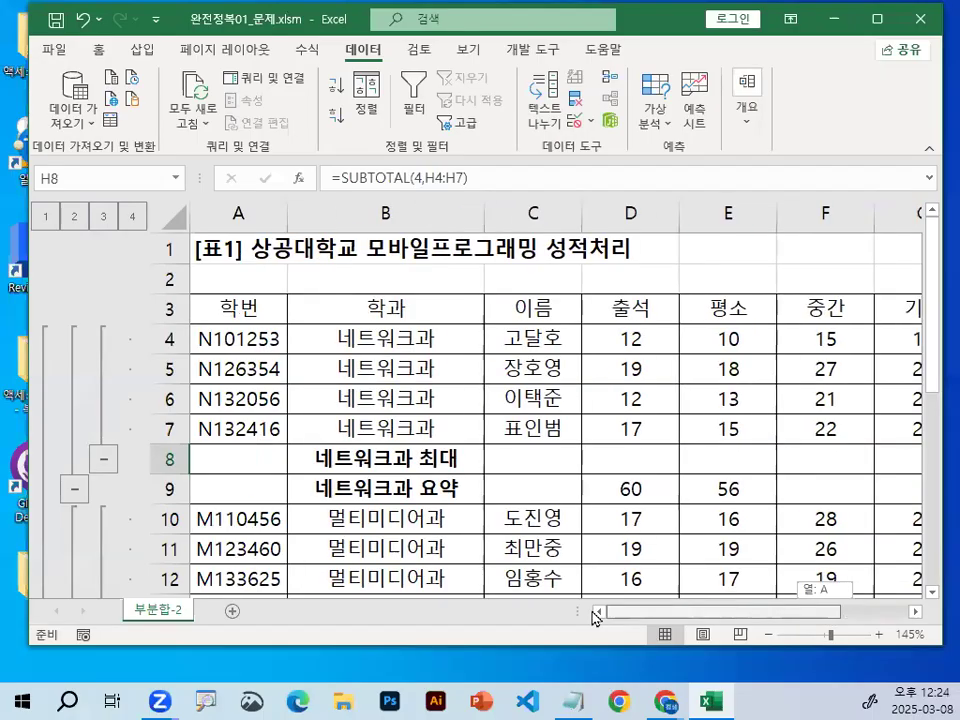
Examine the 학과 grouping of the 네트워크과 rows in B4:B7 above their two subtotal rows.
left_click(398, 312)
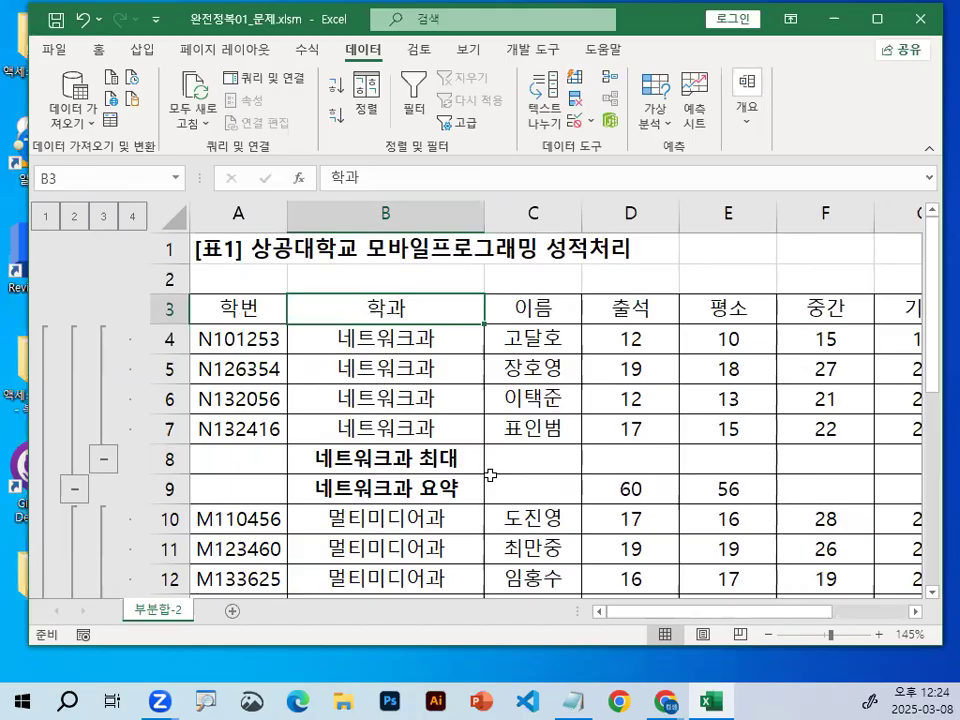
left_click_drag(418, 338, 417, 422)
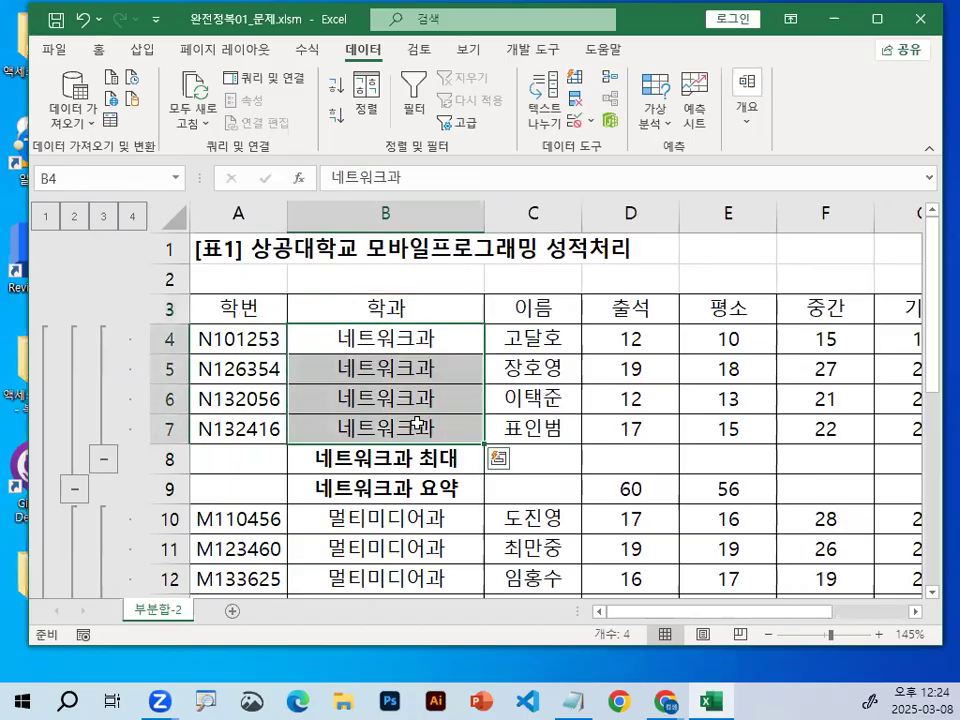
left_click(380, 369)
key("ctrl+2")
mouse_move(331, 335)
left_mouse_down()
mouse_move(327, 441)
mouse_move(335, 447)
left_mouse_up()
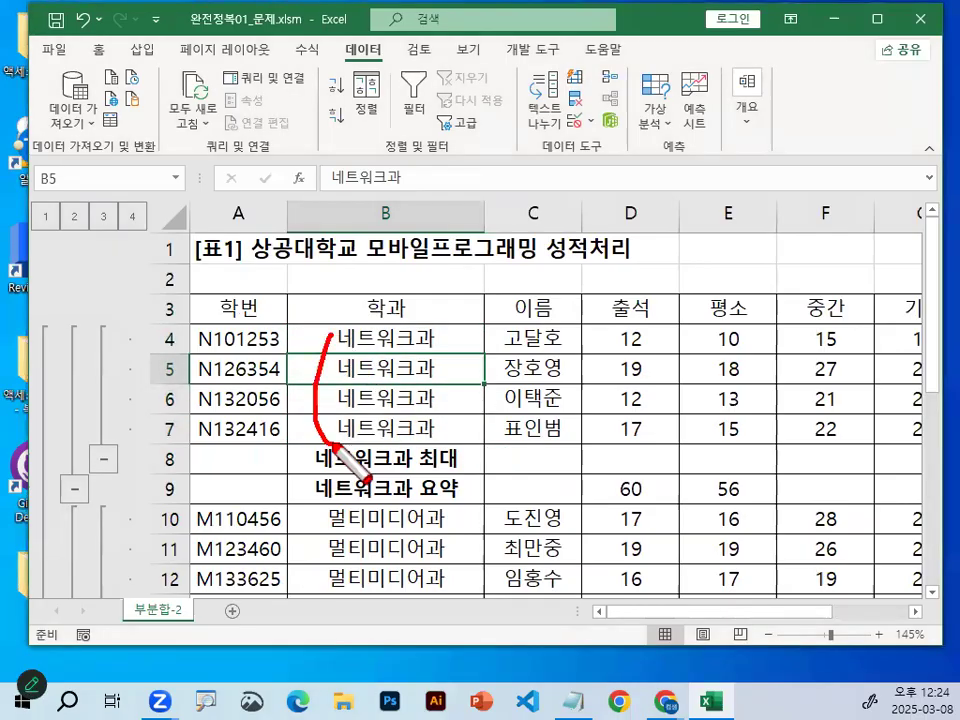
key("Escape")
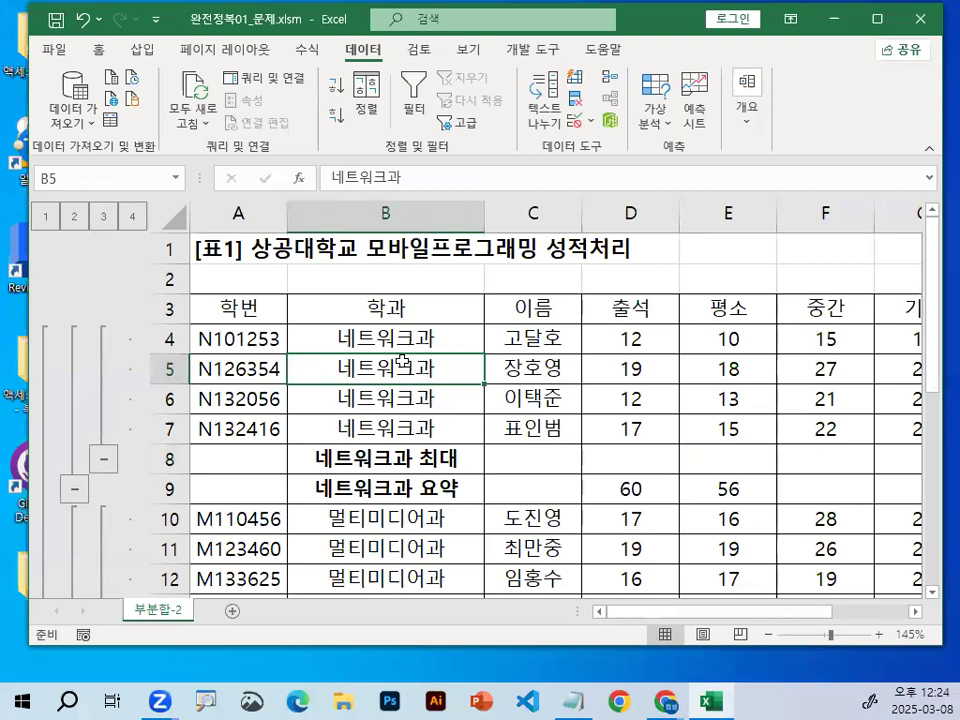
left_click(561, 426)
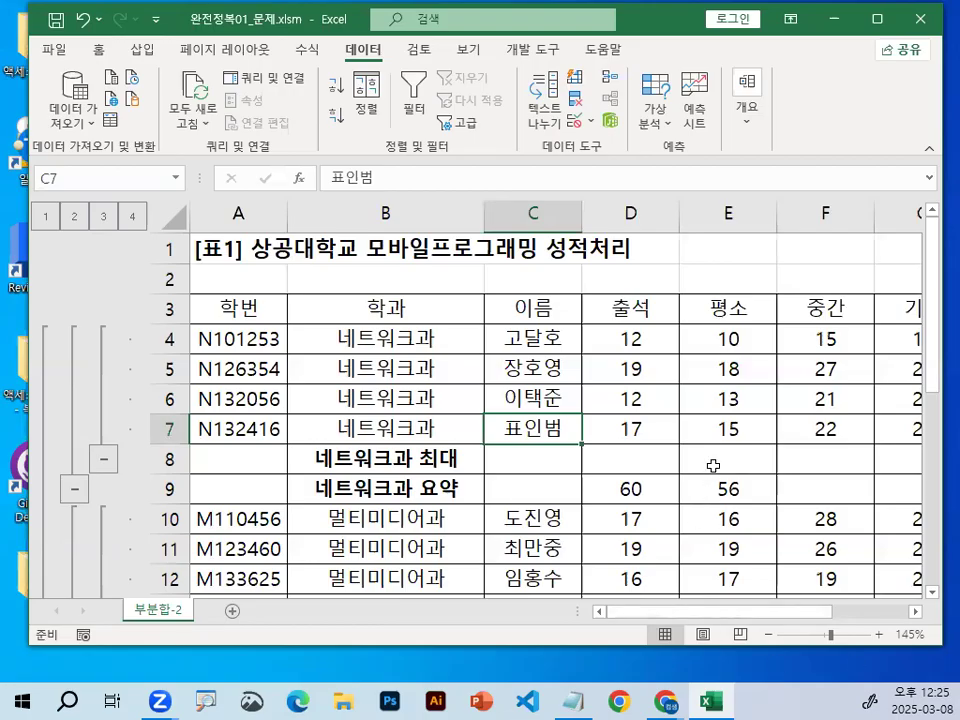
left_click(508, 398)
Close the workbook 완전정복01_문제.xlsm without saving the changes.
left_click(50, 50)
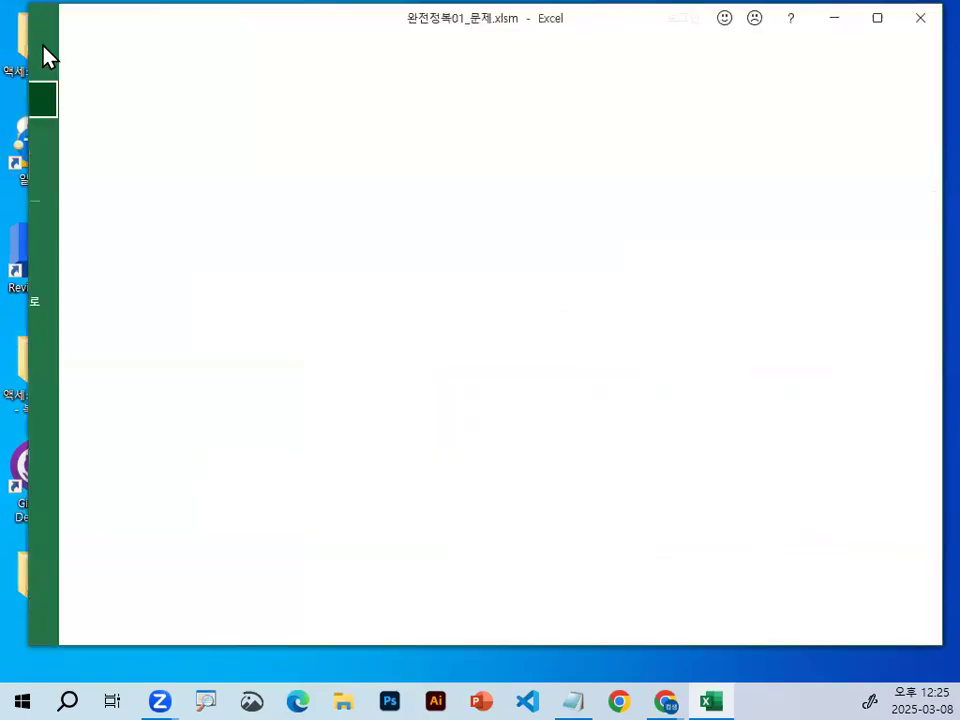
left_click(110, 538)
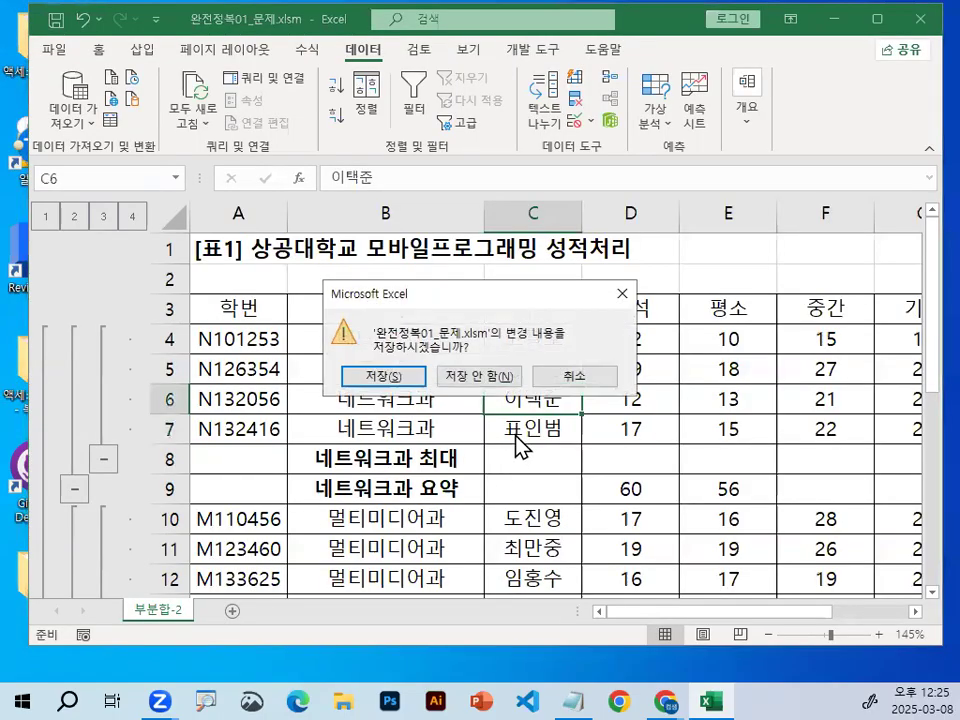
left_click(492, 380)
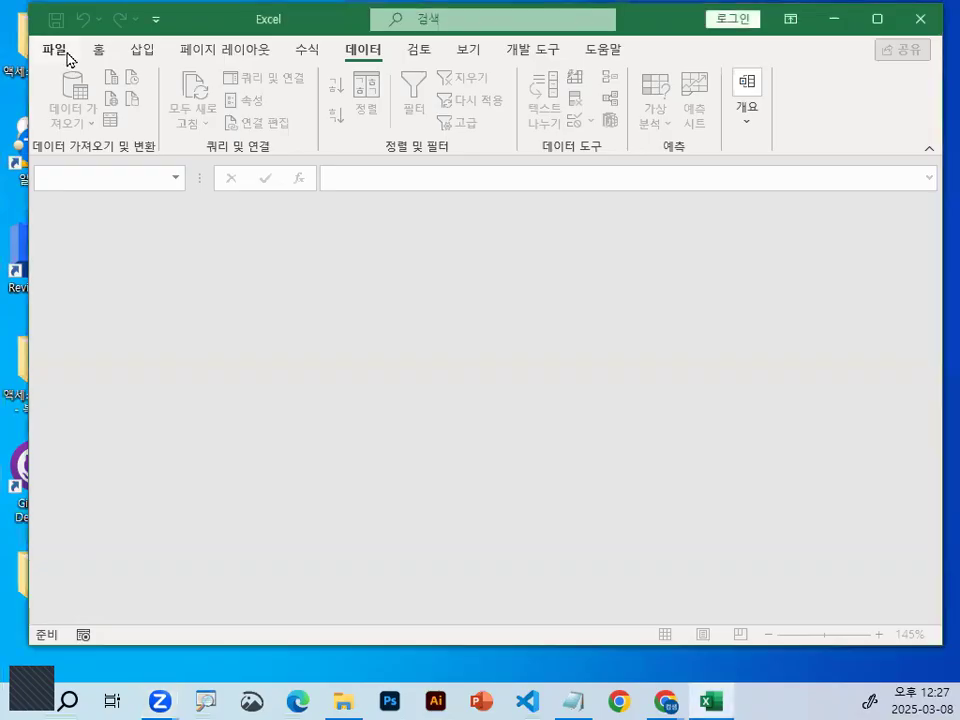
Open the workbook 완전정복02_문제.xlsm from the 4장_출제유형02 folder.
left_click(62, 54)
left_click(90, 176)
left_click(268, 322)
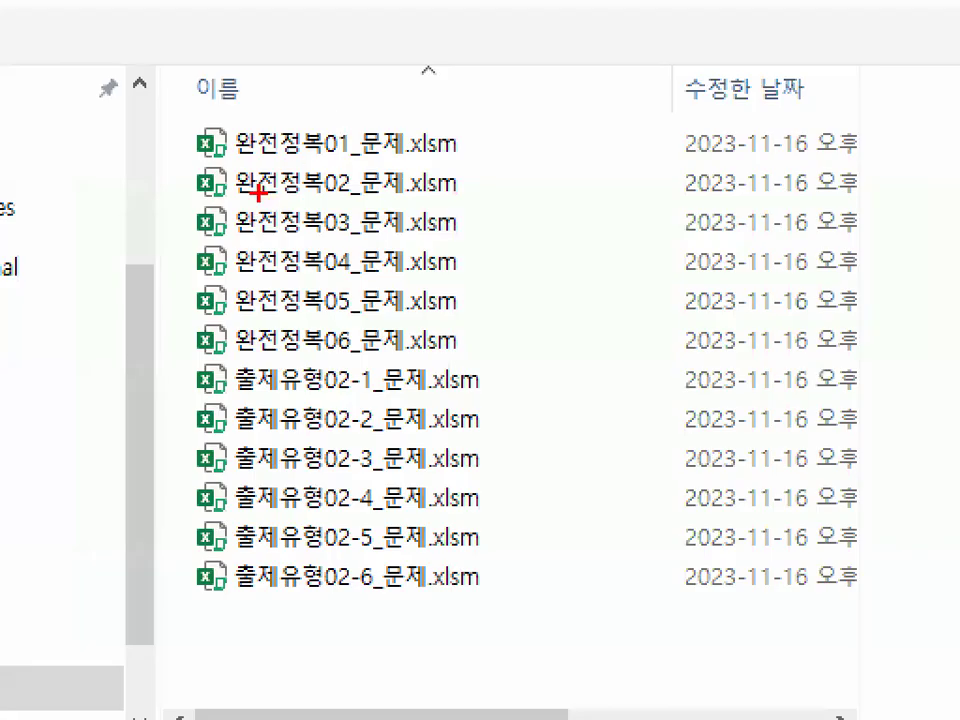
left_click_drag(280, 161, 341, 160)
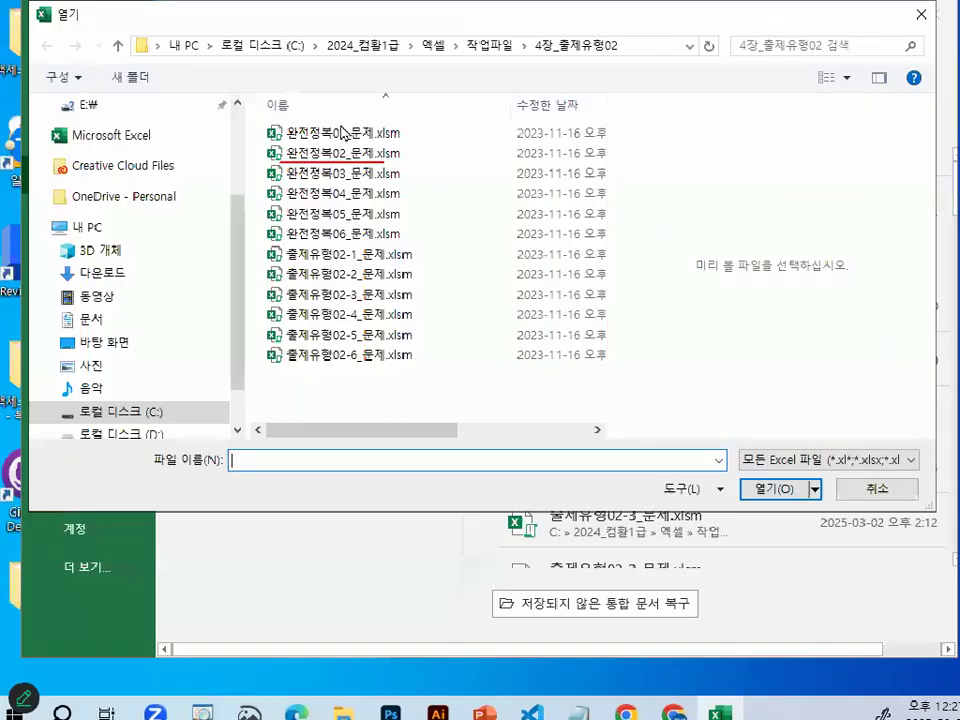
left_click(344, 183)
double_click(342, 156)
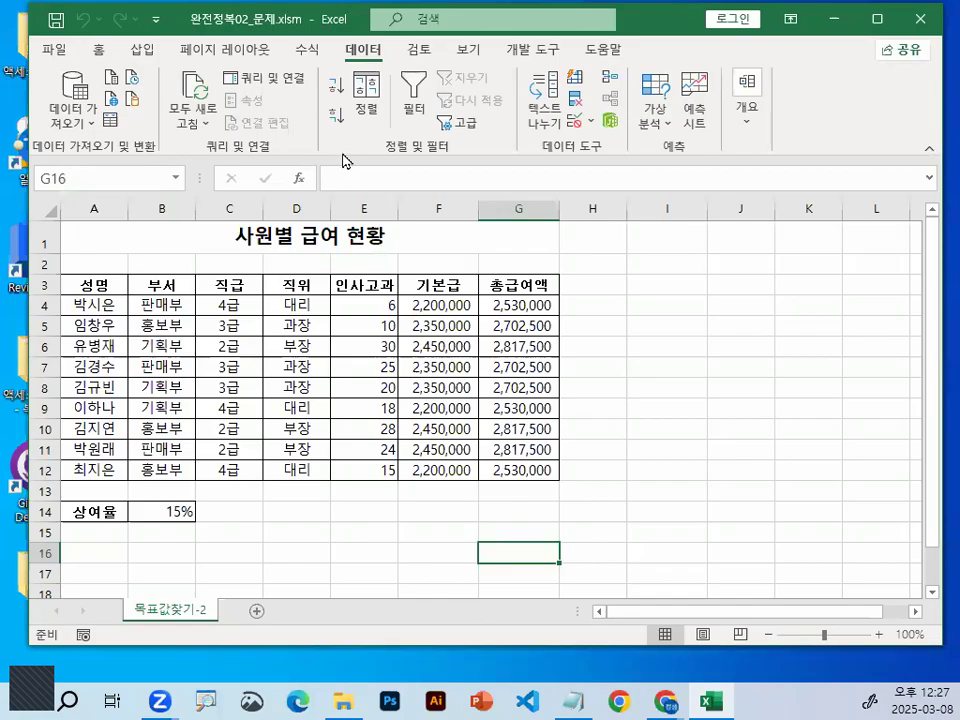
Inspect the 총급여액 formula in G12 on the 목표값찾기-2 sheet.
left_click(688, 347)
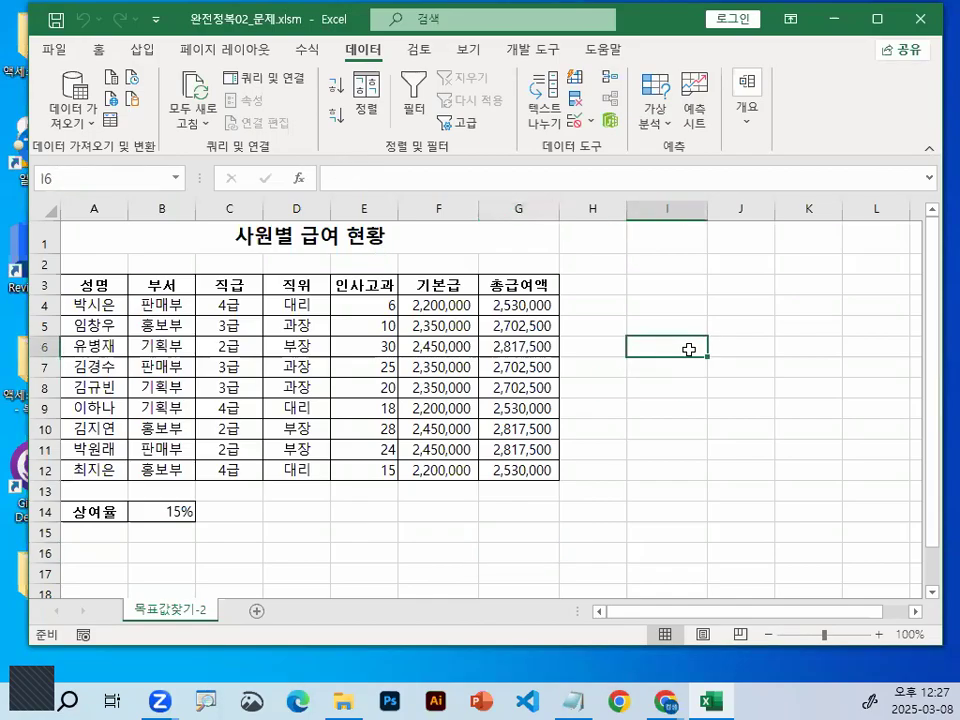
left_click(677, 285)
scroll(645, 315, "up", 3, "ctrl")
scroll(637, 317, "up", 1, "ctrl")
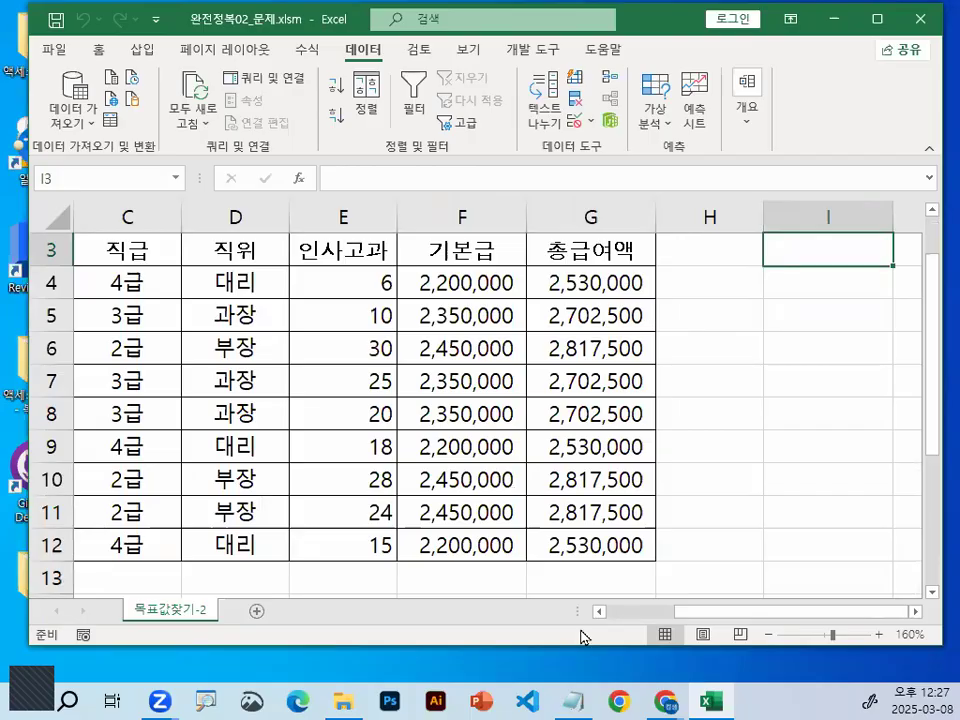
left_click(608, 558)
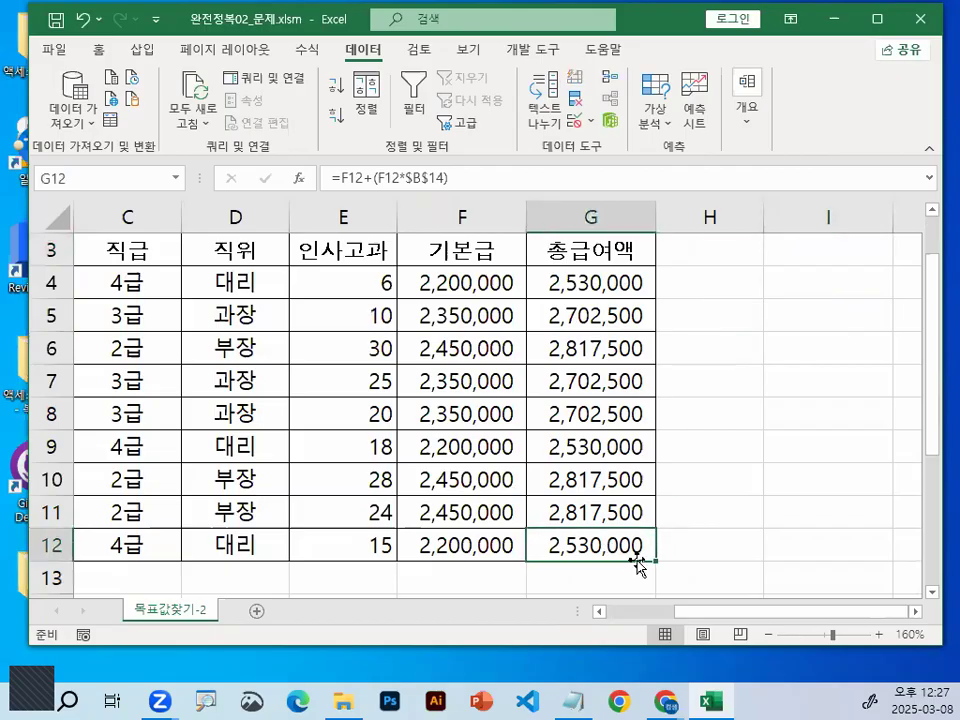
left_click_drag(866, 614, 624, 617)
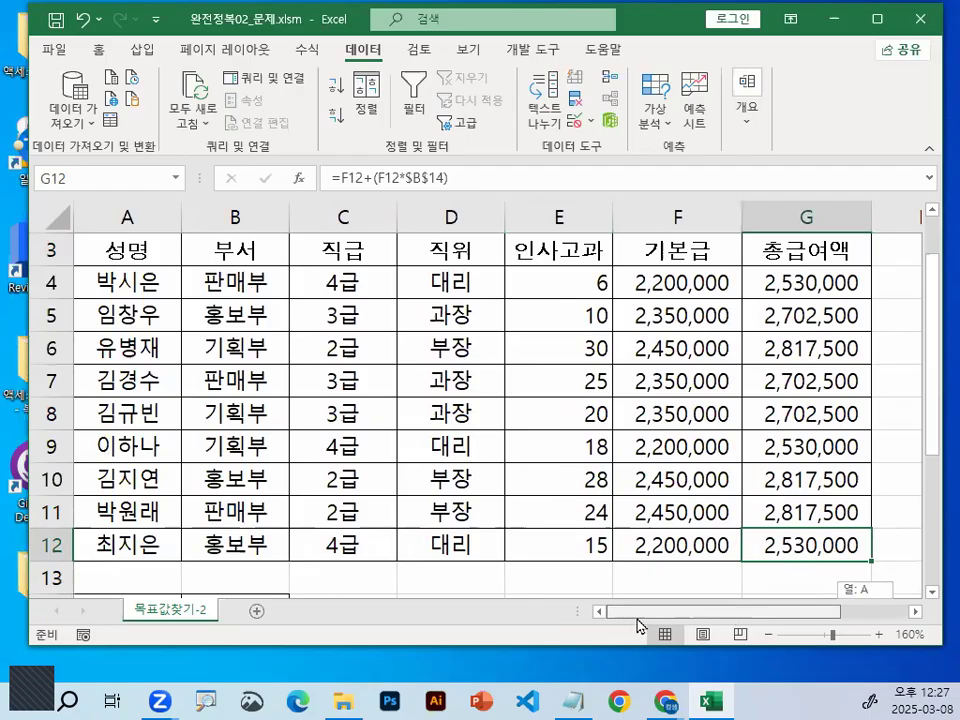
key("ctrl+1")
left_click(840, 540)
mouse_move(897, 544)
left_mouse_down()
mouse_move(544, 583)
mouse_move(822, 618)
left_mouse_up()
key("Escape")
key("Escape")
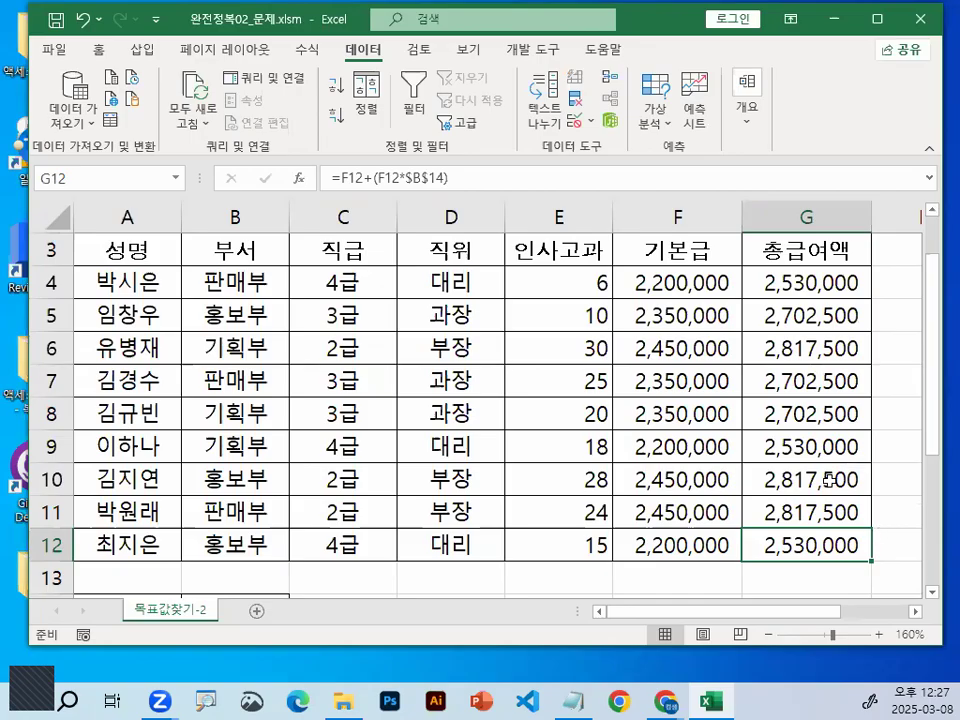
key("ctrl+1")
left_click_drag(871, 545, 896, 542)
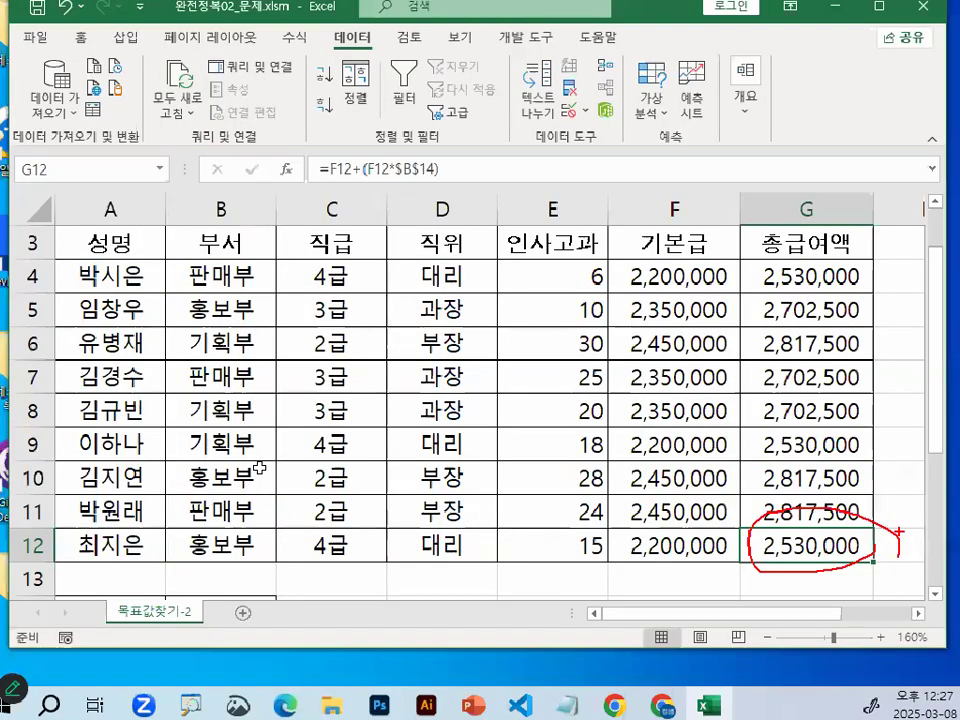
Check the 상여율 input value in B14 below the pay table.
scroll(261, 470, "down", 1)
left_click(264, 521)
key("ctrl+1")
left_click(253, 523)
left_click_drag(317, 512, 317, 465)
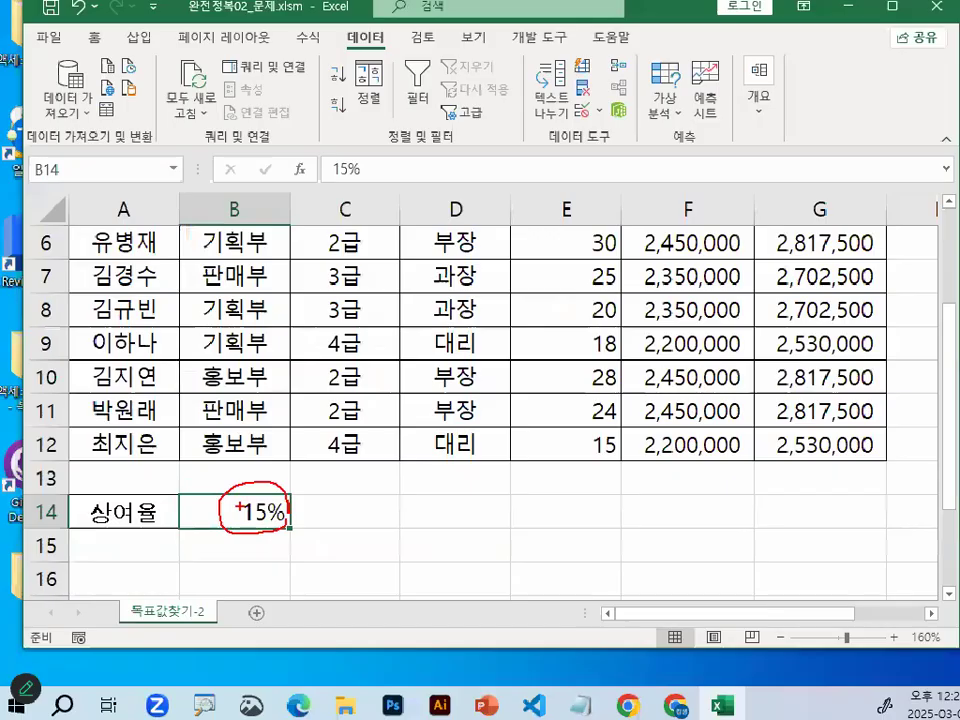
Review how the 총급여액 formula in G12 depends on the 상여율 cell B14.
left_click(805, 448)
key("ctrl+1")
mouse_move(896, 443)
left_mouse_down()
mouse_move(887, 461)
mouse_move(778, 465)
left_mouse_up()
mouse_move(700, 483)
left_mouse_down()
mouse_move(680, 405)
mouse_move(935, 420)
left_mouse_up()
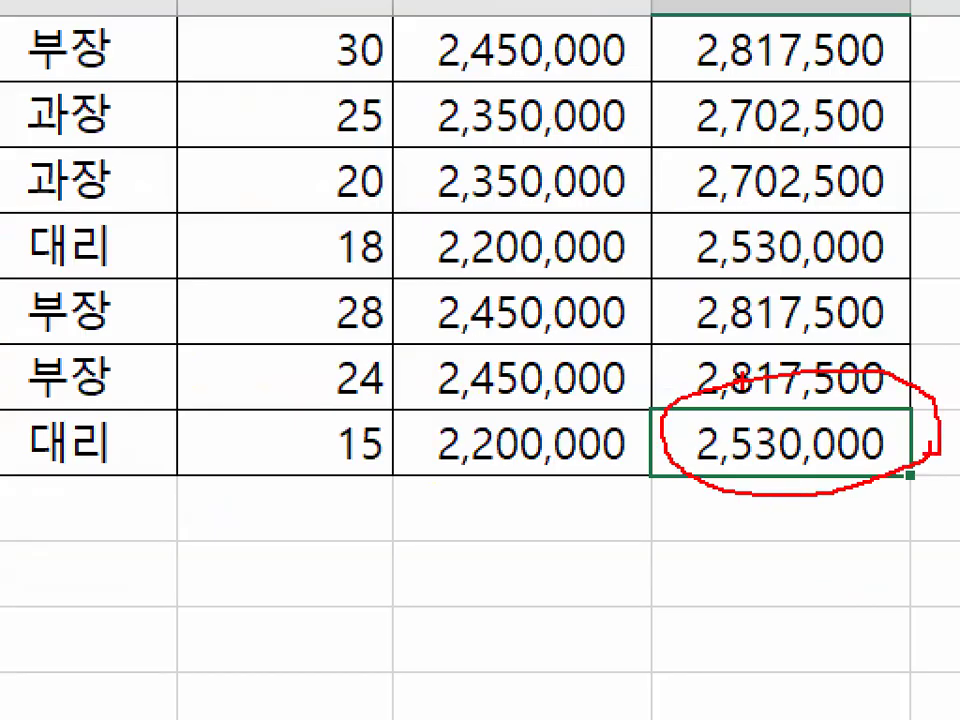
left_click_drag(740, 380, 905, 195)
key("Escape")
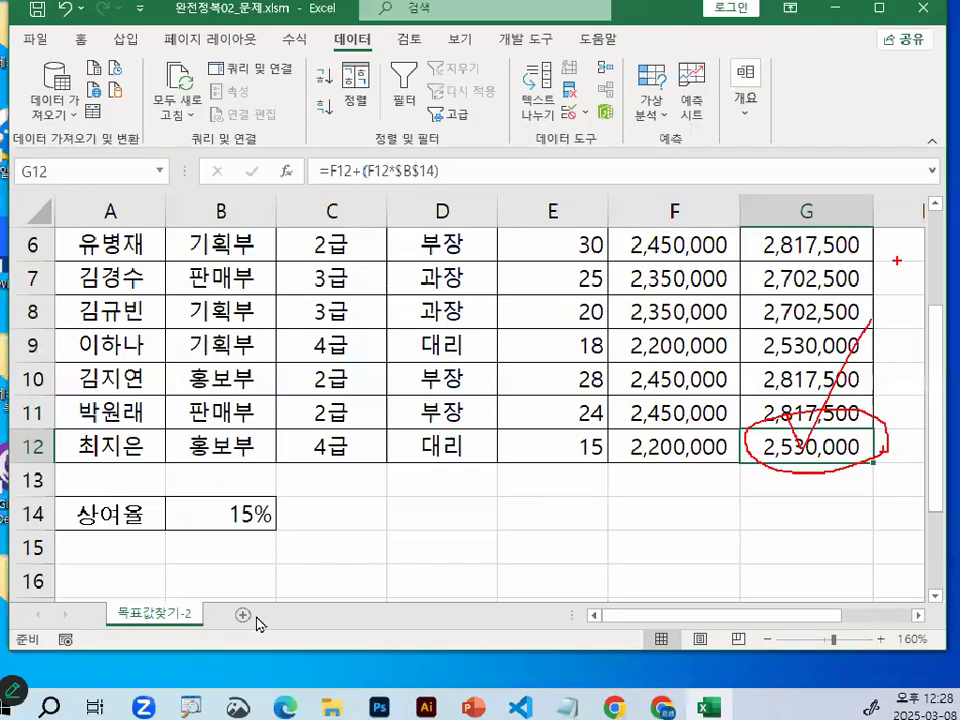
key("ctrl+1")
mouse_move(437, 508)
left_mouse_down()
mouse_move(300, 523)
mouse_move(465, 495)
left_mouse_up()
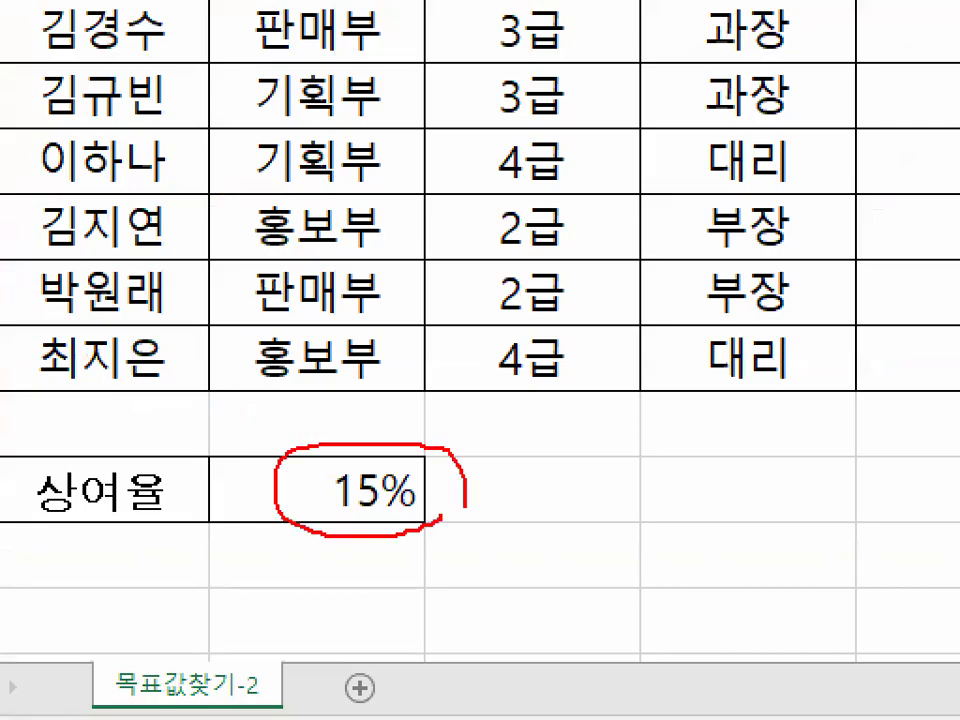
left_click_drag(308, 438, 456, 274)
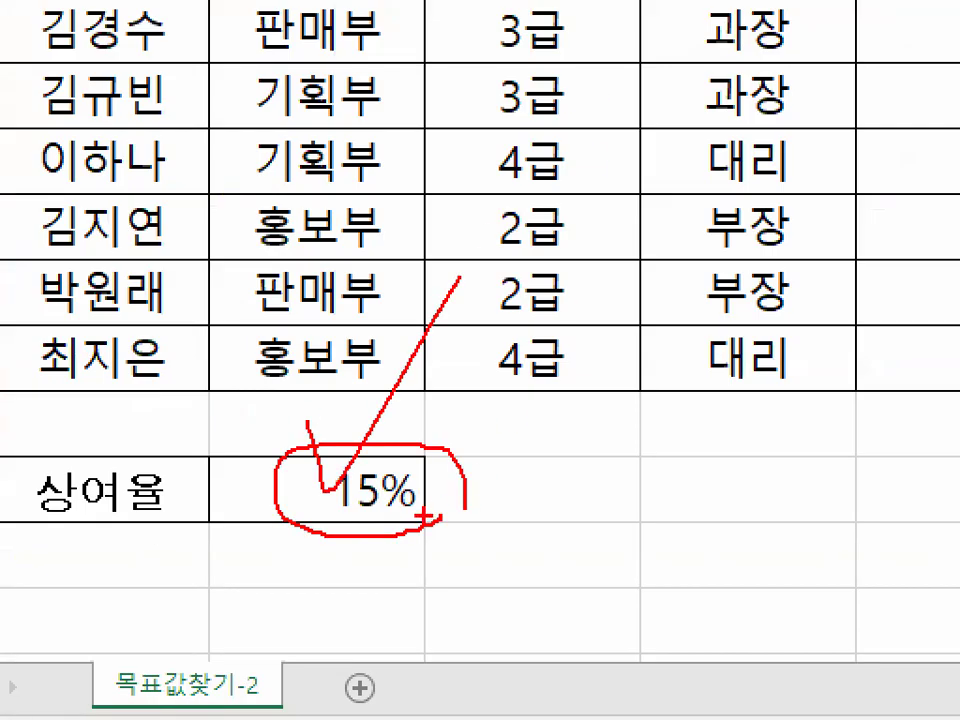
left_click_drag(310, 425, 497, 462)
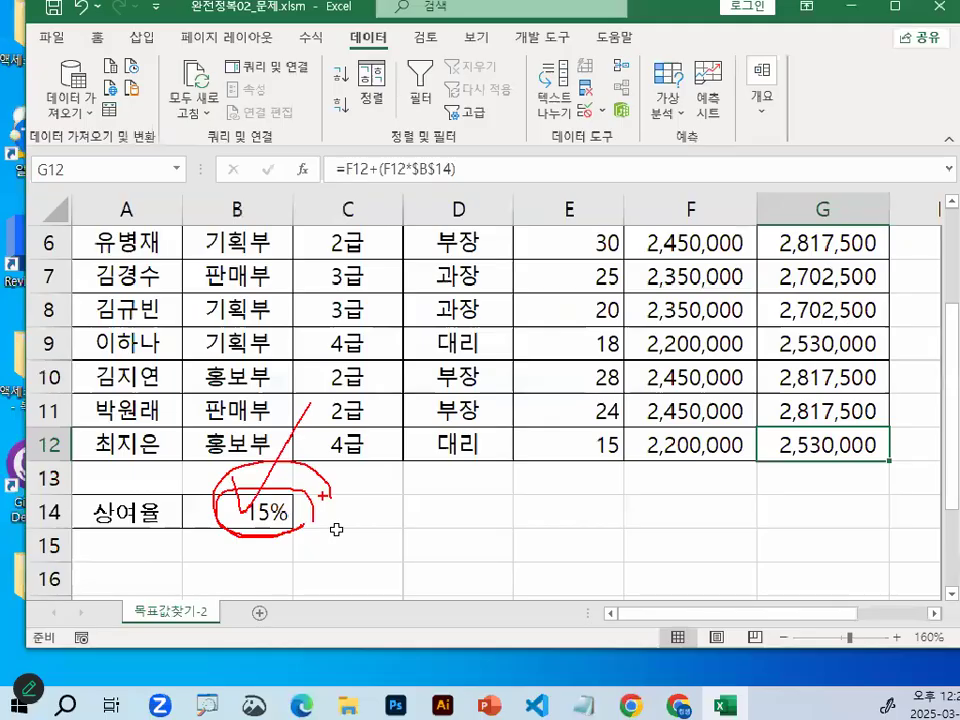
key("Escape")
left_click(587, 514)
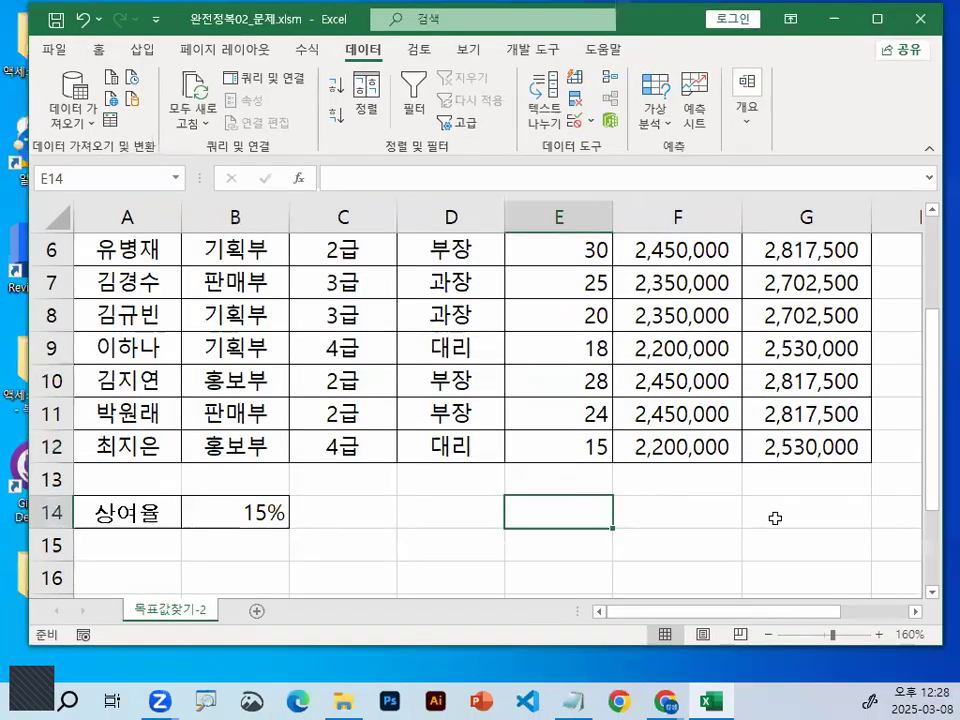
Start Goal Seek on the 목표값찾기-2 sheet and move its dialog away from the 총급여액 column.
left_click(424, 512)
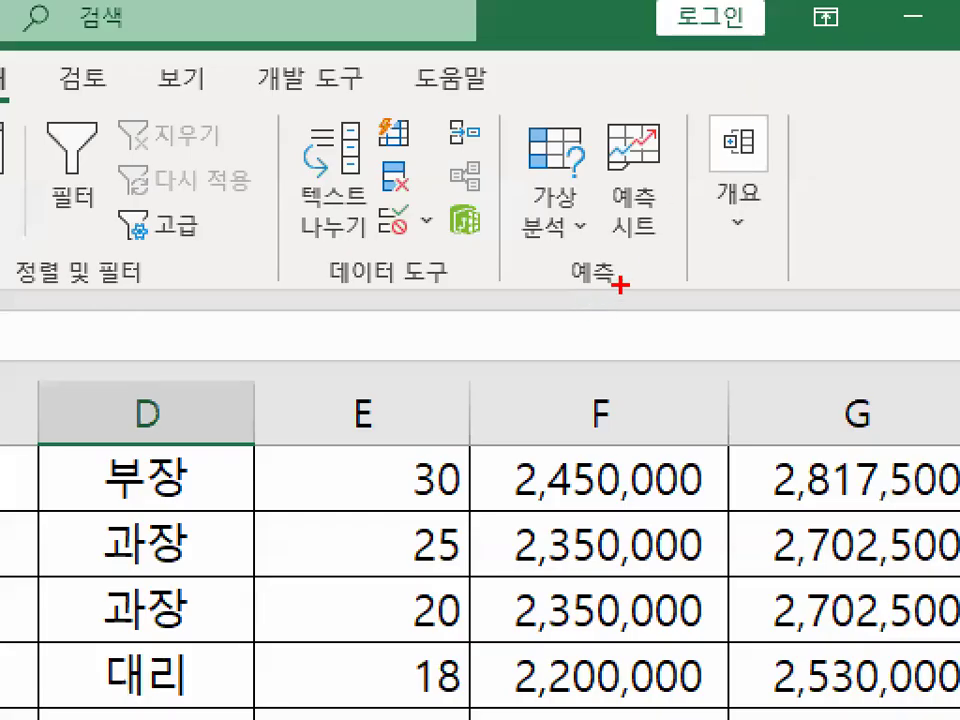
left_click_drag(684, 160, 698, 152)
mouse_move(612, 298)
left_mouse_down()
mouse_move(568, 252)
mouse_move(641, 280)
left_mouse_up()
mouse_move(600, 232)
left_mouse_down()
mouse_move(525, 253)
mouse_move(586, 142)
left_mouse_up()
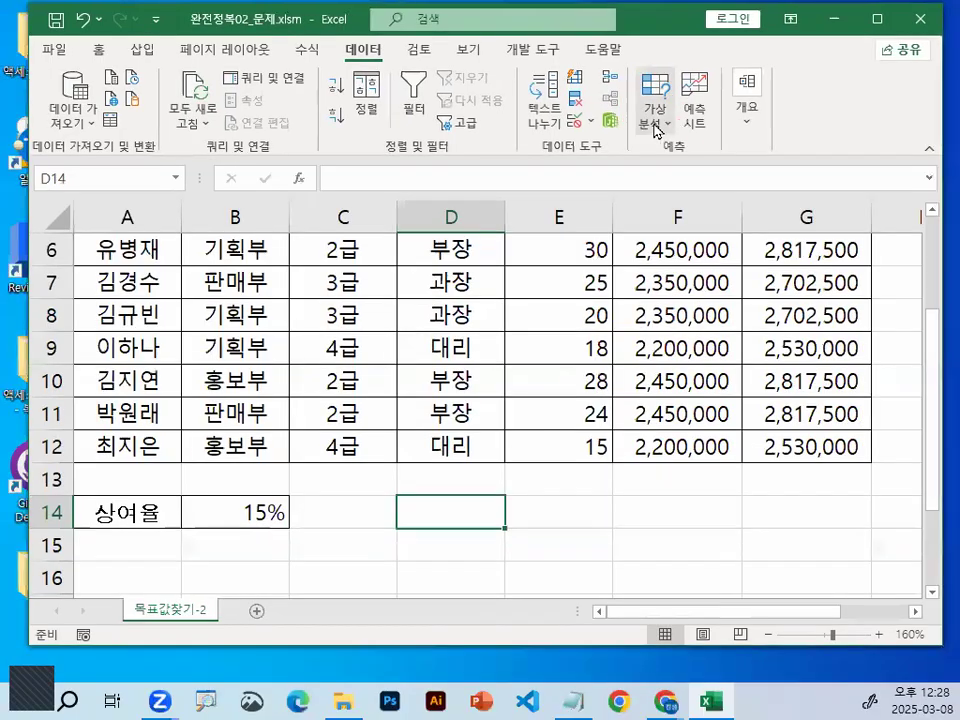
left_click(556, 227)
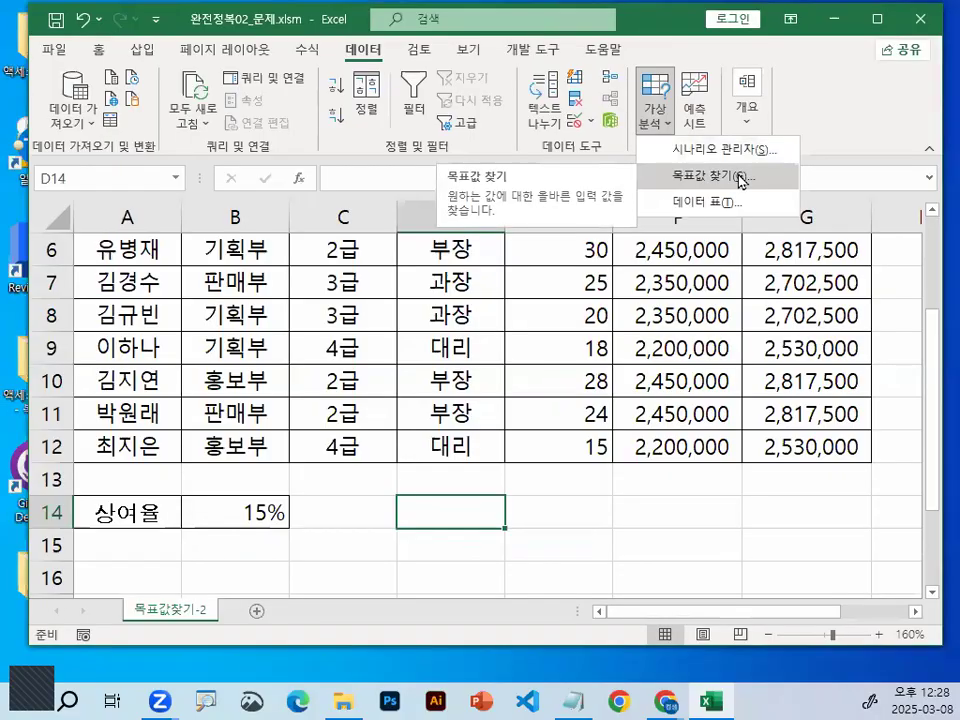
left_click(741, 180)
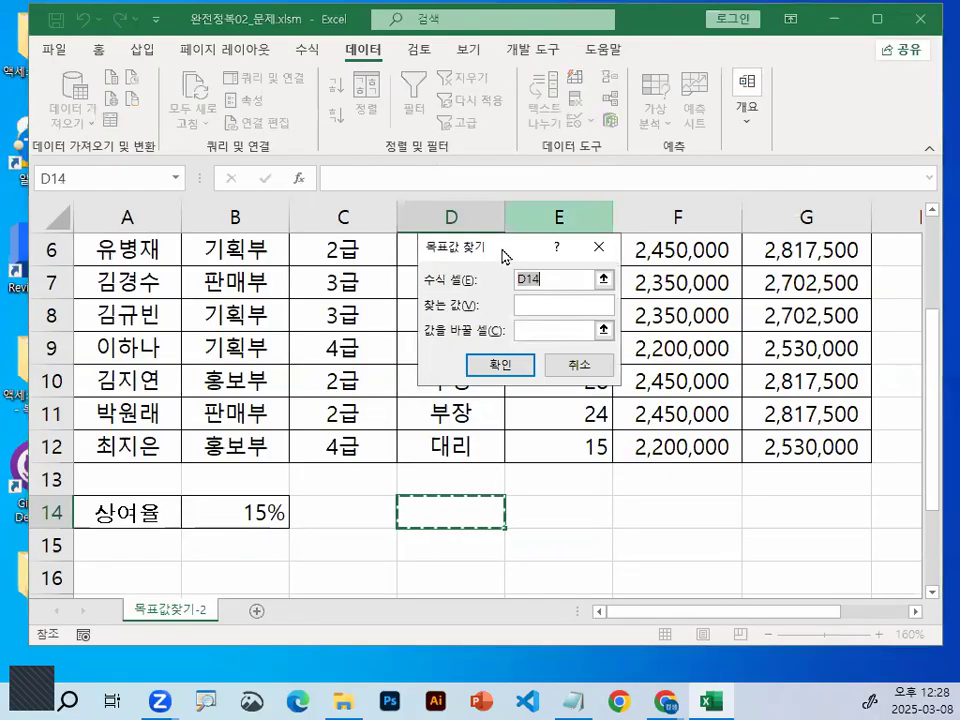
left_click_drag(504, 257, 466, 240)
left_click_drag(527, 256, 515, 271)
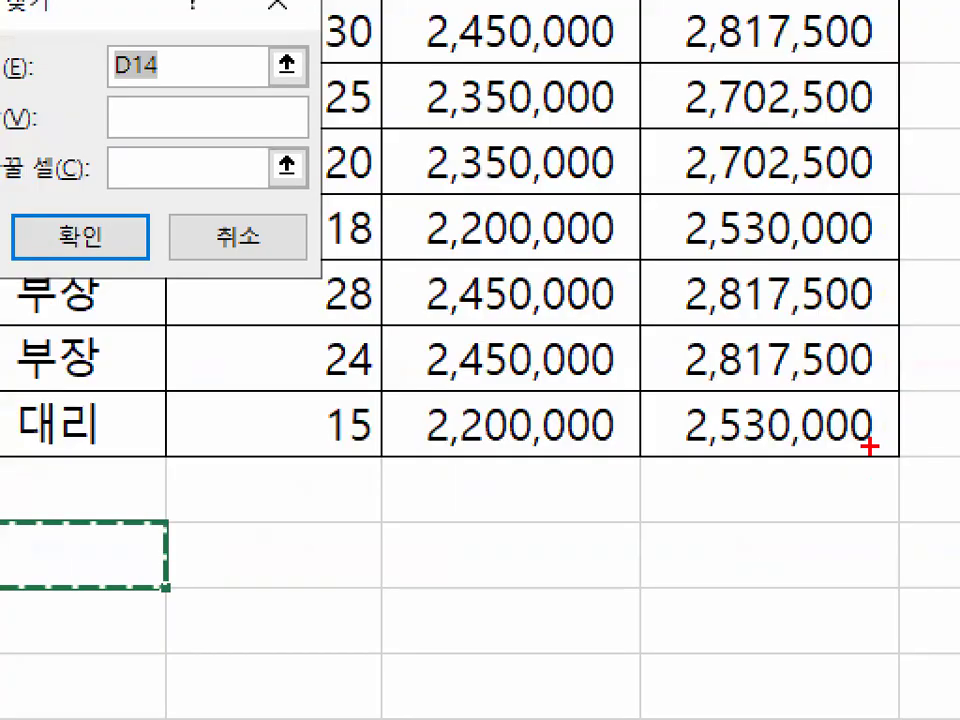
Set the Goal Seek formula cell to G12, the 총급여액 in the last row of the pay table.
left_click_drag(865, 462, 872, 460)
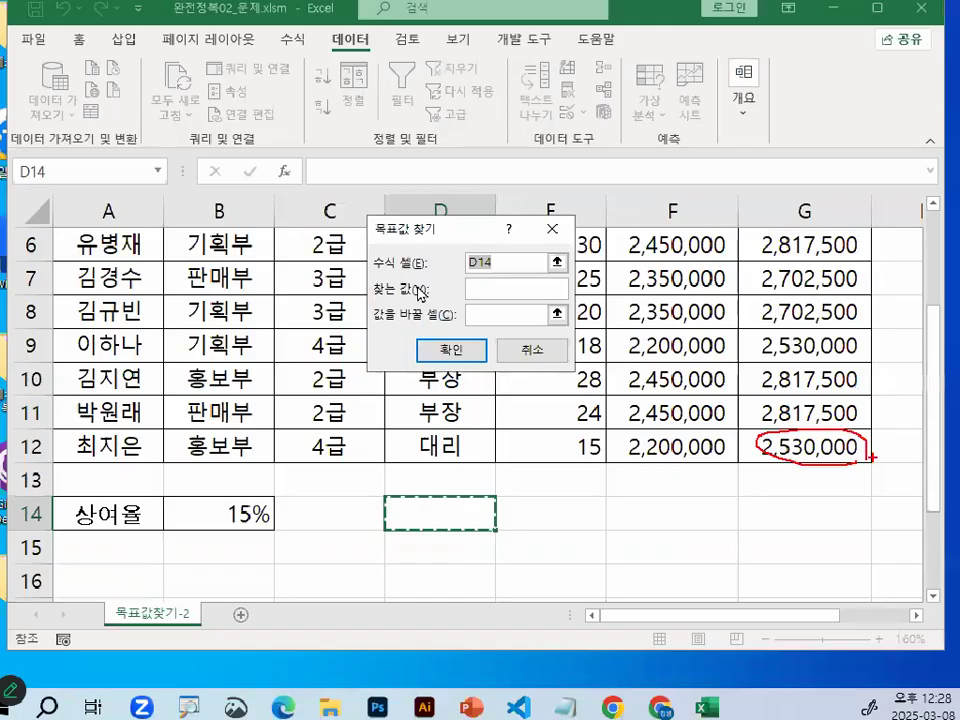
key("Escape")
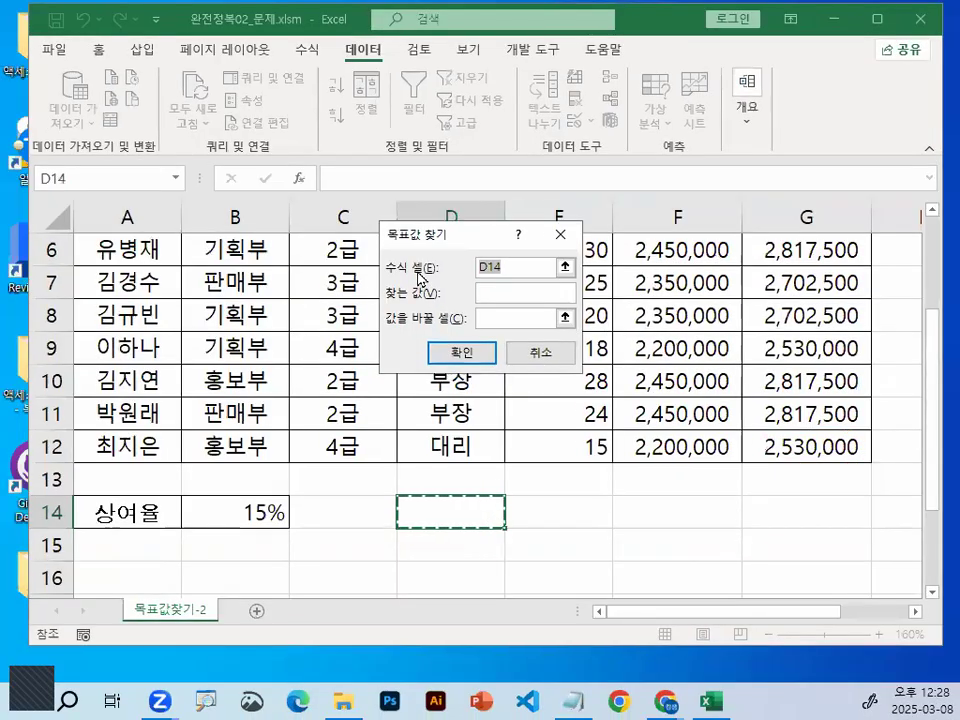
left_click(822, 450)
key("ctrl+1")
mouse_move(881, 443)
left_mouse_down()
mouse_move(766, 456)
mouse_move(876, 431)
left_mouse_up()
left_click_drag(804, 356, 904, 260)
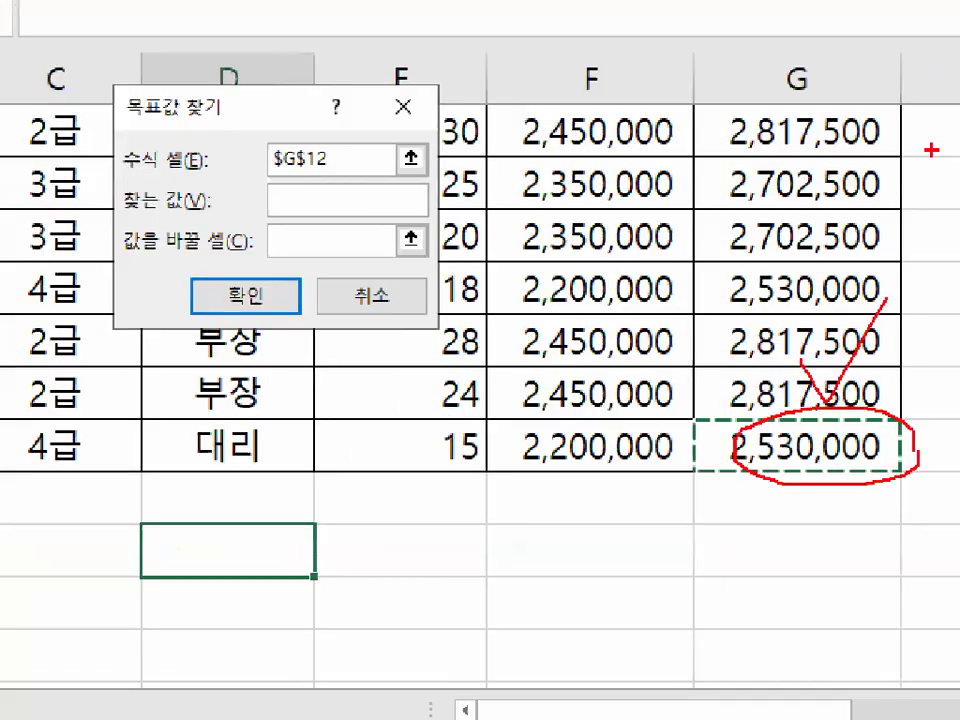
key("Escape")
Set the Goal Seek target value to 3000000.
mouse_move(440, 292)
left_mouse_down()
mouse_move(322, 307)
mouse_move(418, 266)
left_mouse_up()
mouse_move(613, 258)
left_mouse_down()
mouse_move(462, 262)
mouse_move(632, 204)
mouse_move(630, 264)
left_mouse_up()
key("Escape")
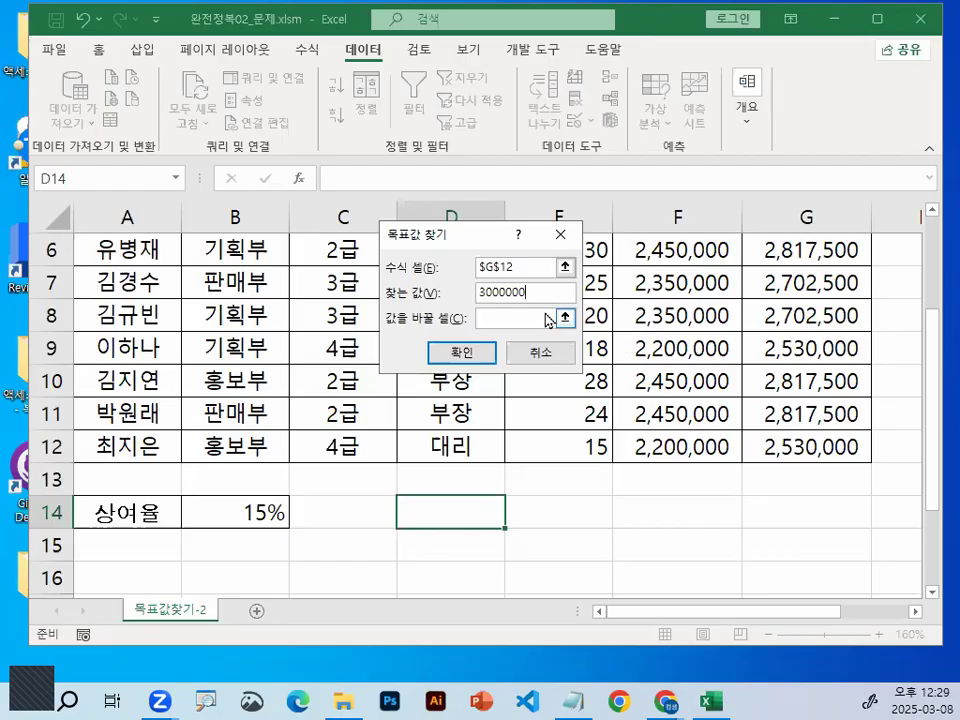
key("ctrl+1")
mouse_move(528, 240)
left_mouse_down()
mouse_move(418, 272)
mouse_move(536, 276)
left_mouse_up()
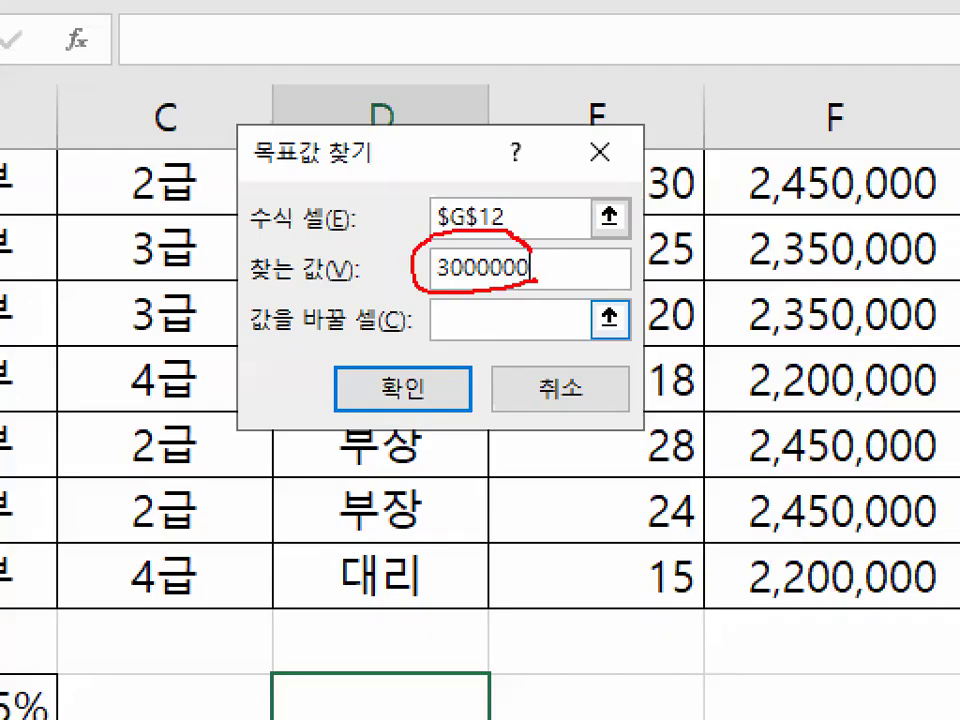
key("Escape")
Set the Goal Seek changing cell to B14, the 상여율 input below the pay table.
key("ctrl+1")
left_click_drag(357, 328, 497, 327)
mouse_move(634, 330)
left_mouse_down()
mouse_move(553, 317)
mouse_move(638, 324)
left_mouse_up()
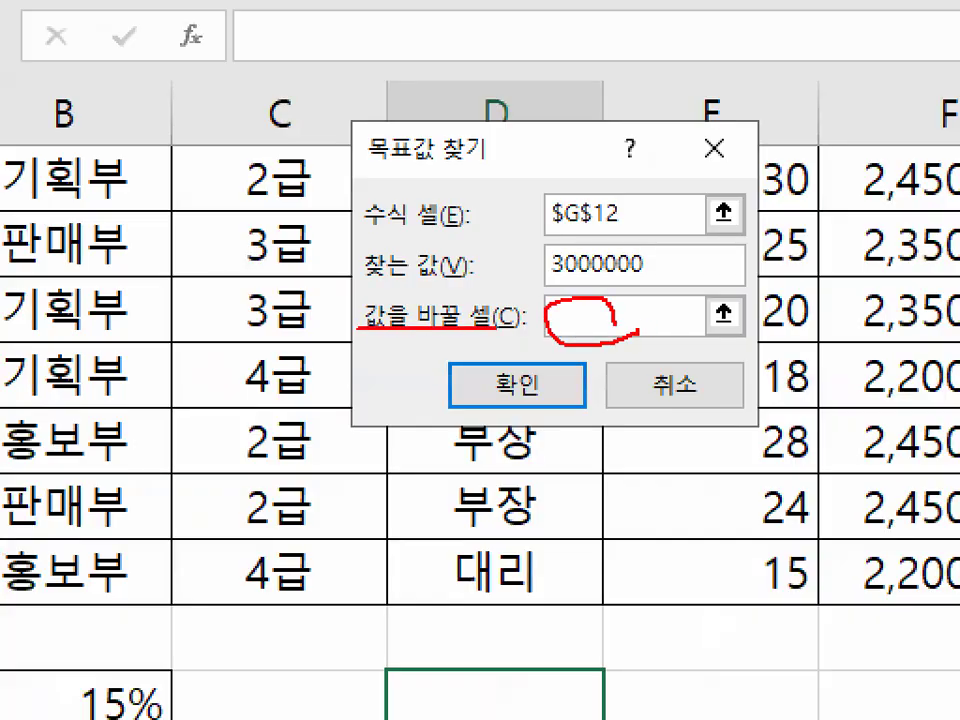
left_click_drag(318, 295, 487, 226)
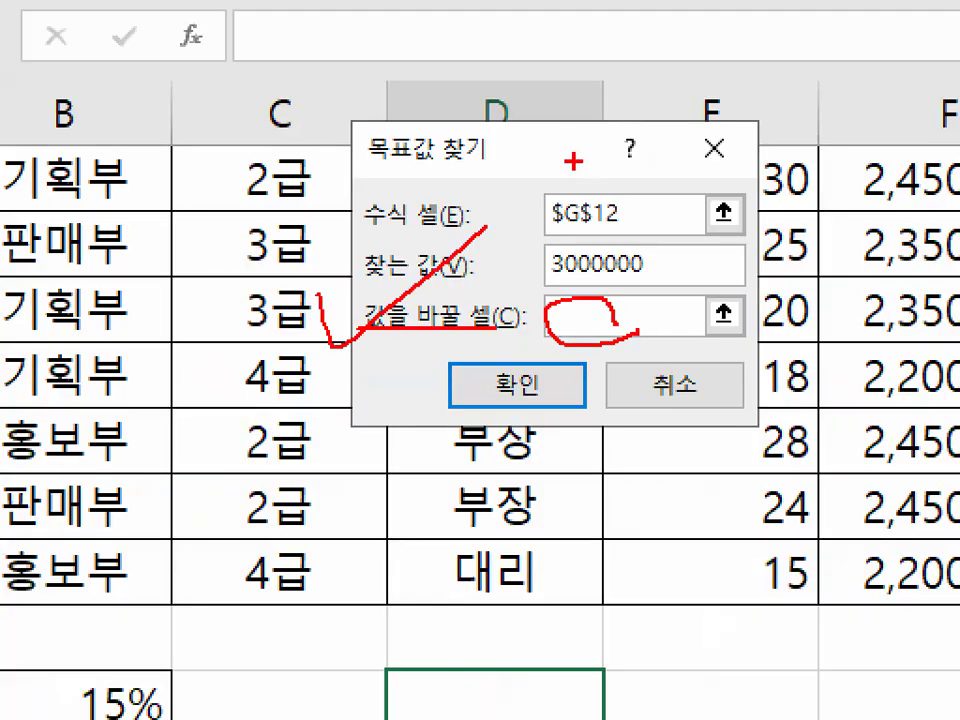
key("Escape")
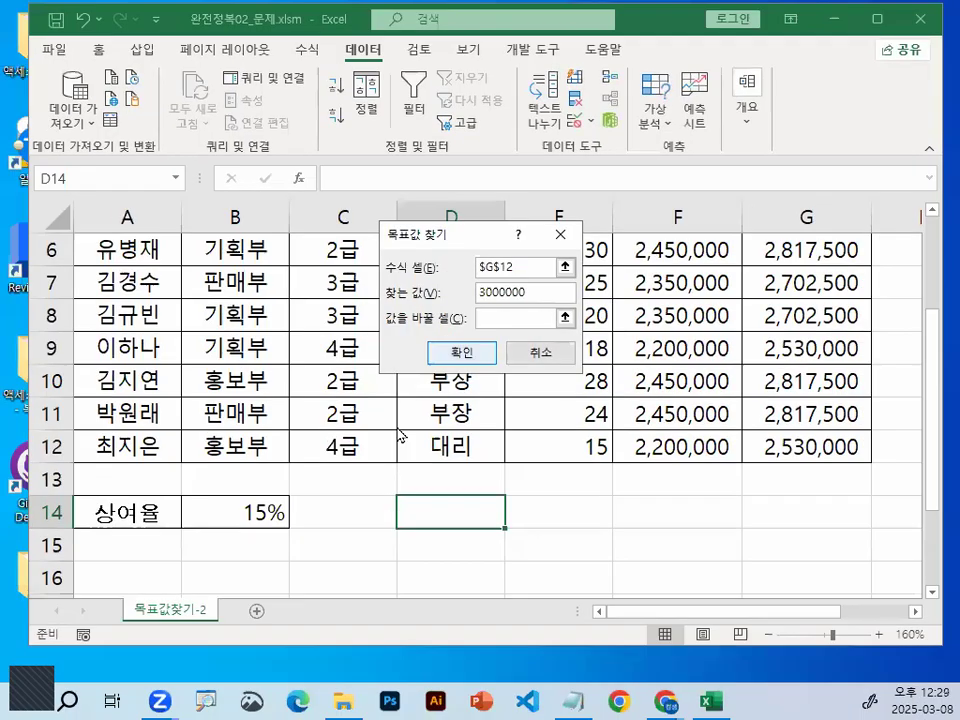
left_click(270, 510)
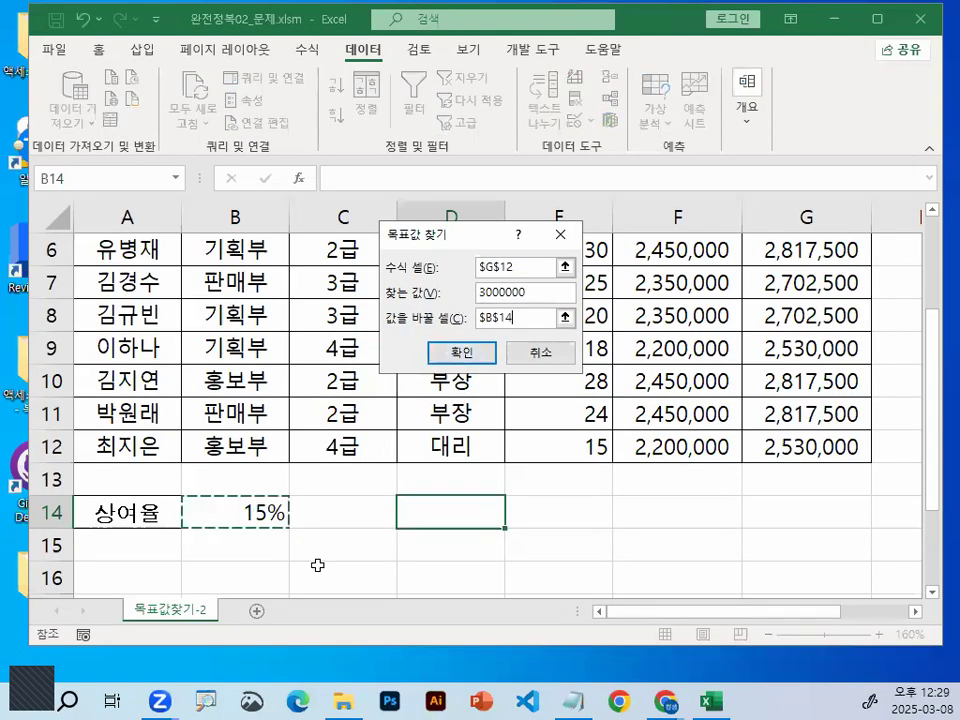
key("ctrl+1")
left_click_drag(273, 506, 299, 522)
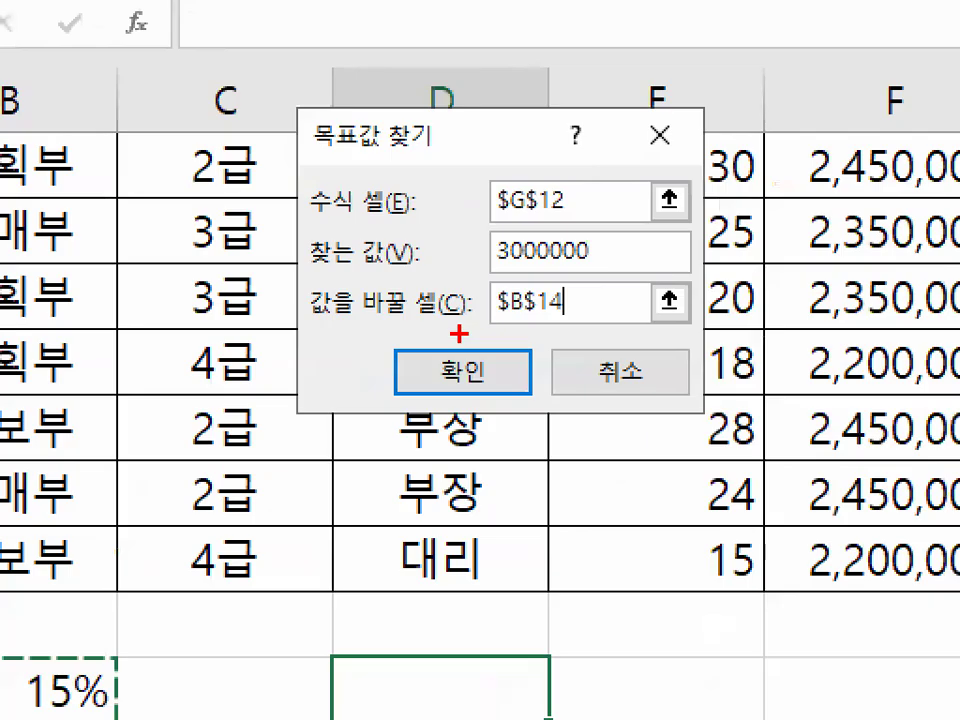
left_click_drag(435, 130, 433, 300)
left_click_drag(460, 228, 436, 298)
left_click_drag(686, 438, 565, 548)
left_click_drag(585, 470, 680, 580)
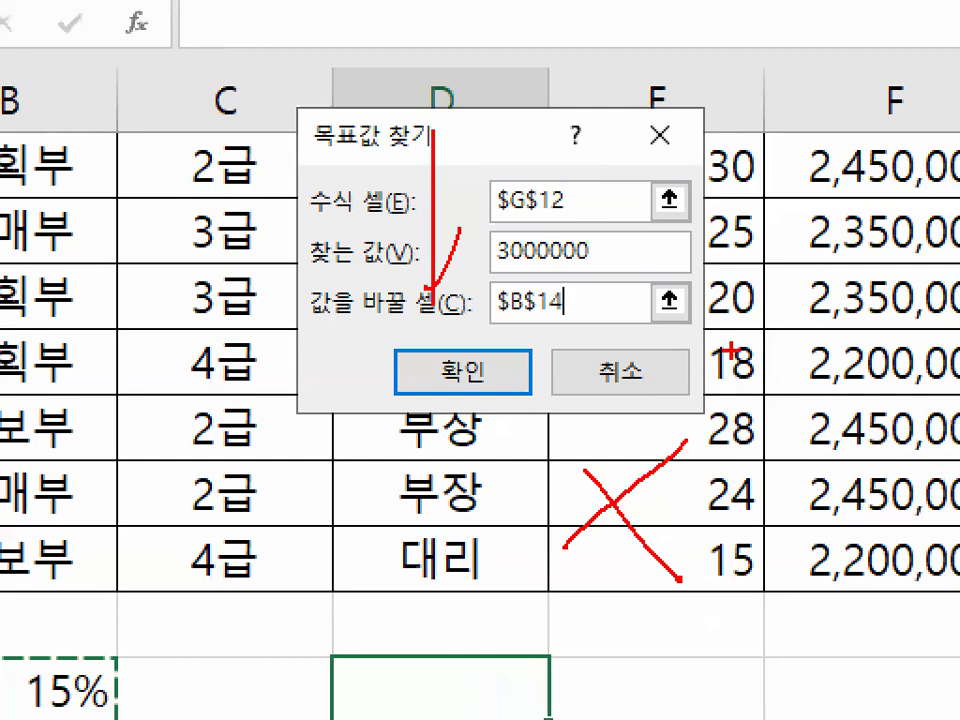
left_click_drag(398, 243, 428, 292)
key("Escape")
Move the Goal Seek dialog above the pay table, run the search, and accept the solution.
left_click_drag(479, 242, 558, 107)
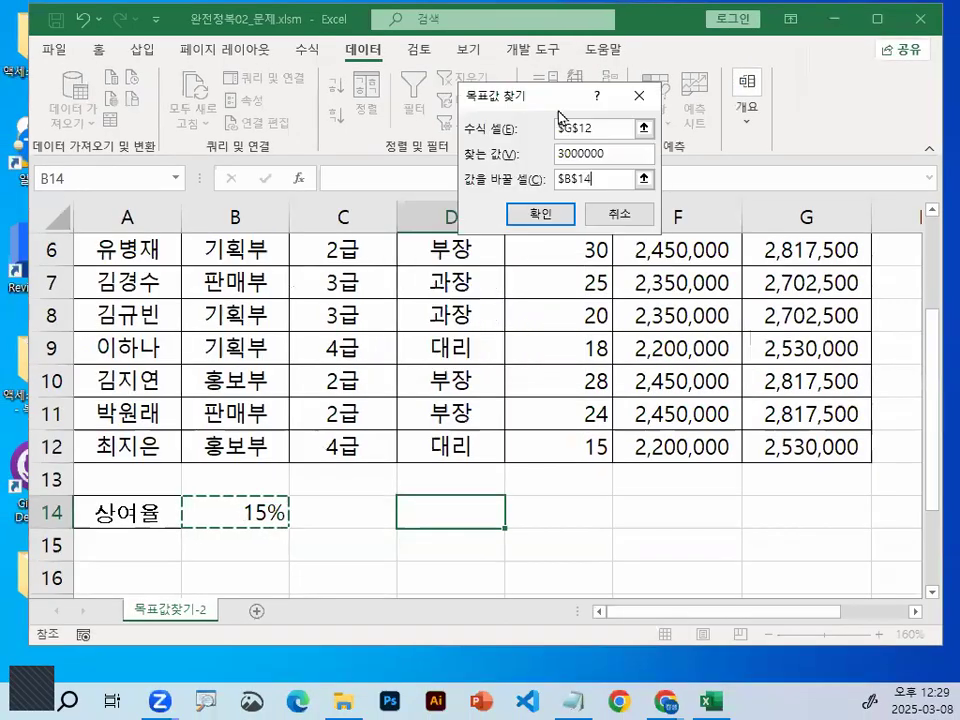
left_click(561, 218)
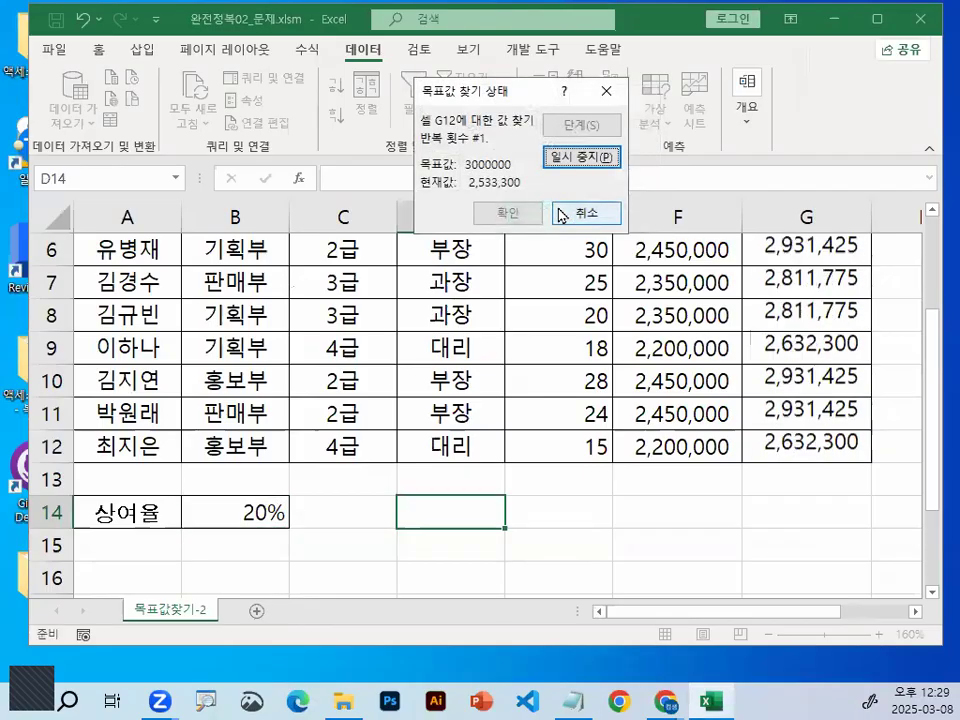
key("ctrl+1")
left_click_drag(873, 452, 852, 451)
key("Escape")
left_click(504, 211)
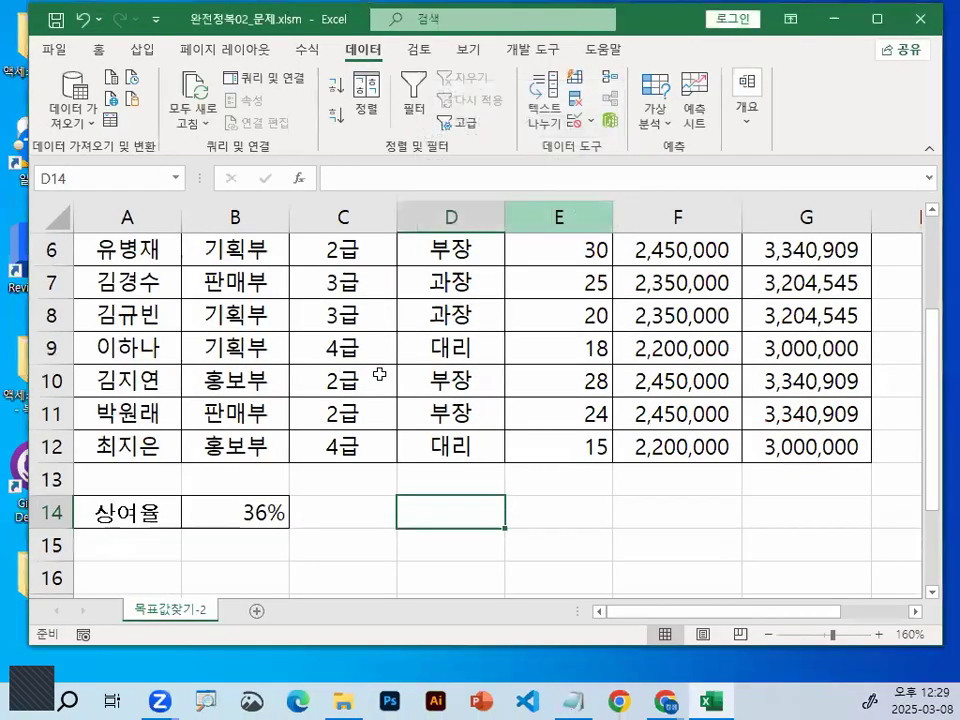
Check the solved 상여율 in B14 against the 총급여액 in G12.
key("ctrl+1")
left_click(229, 531)
mouse_move(357, 501)
left_mouse_down()
mouse_move(215, 514)
mouse_move(350, 489)
left_mouse_up()
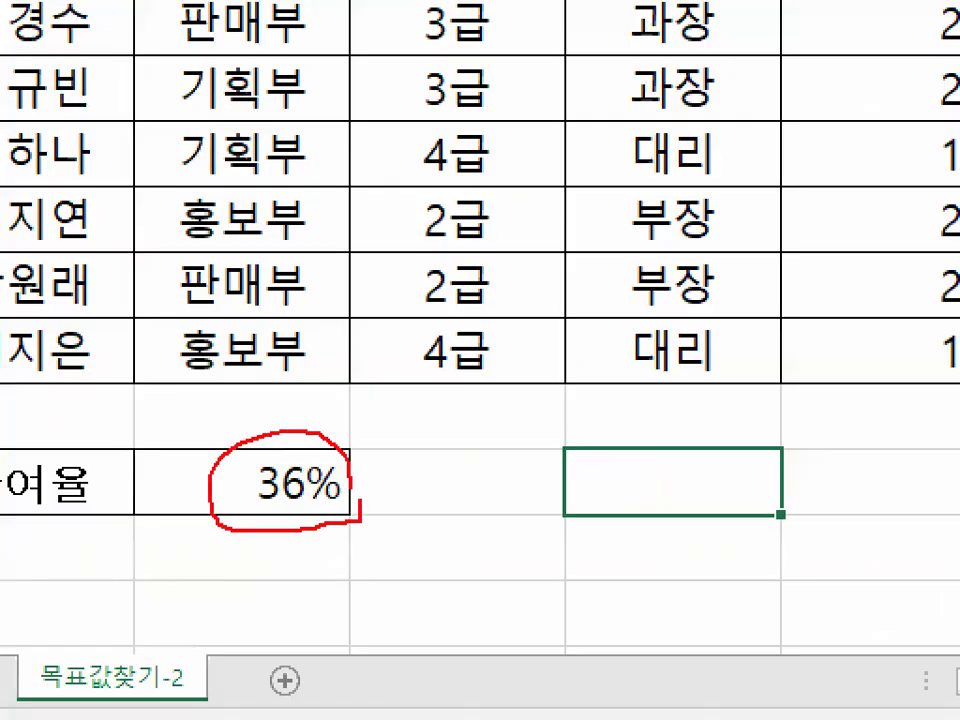
key("Escape")
key("ctrl+1")
left_click(889, 435)
left_click_drag(868, 437, 891, 445)
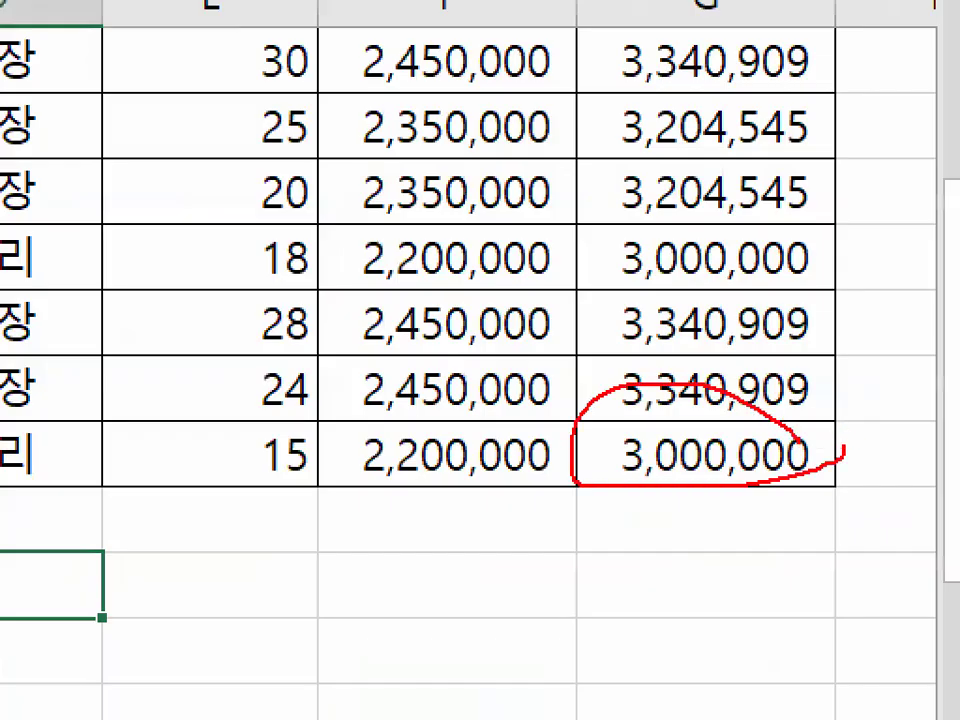
key("Escape")
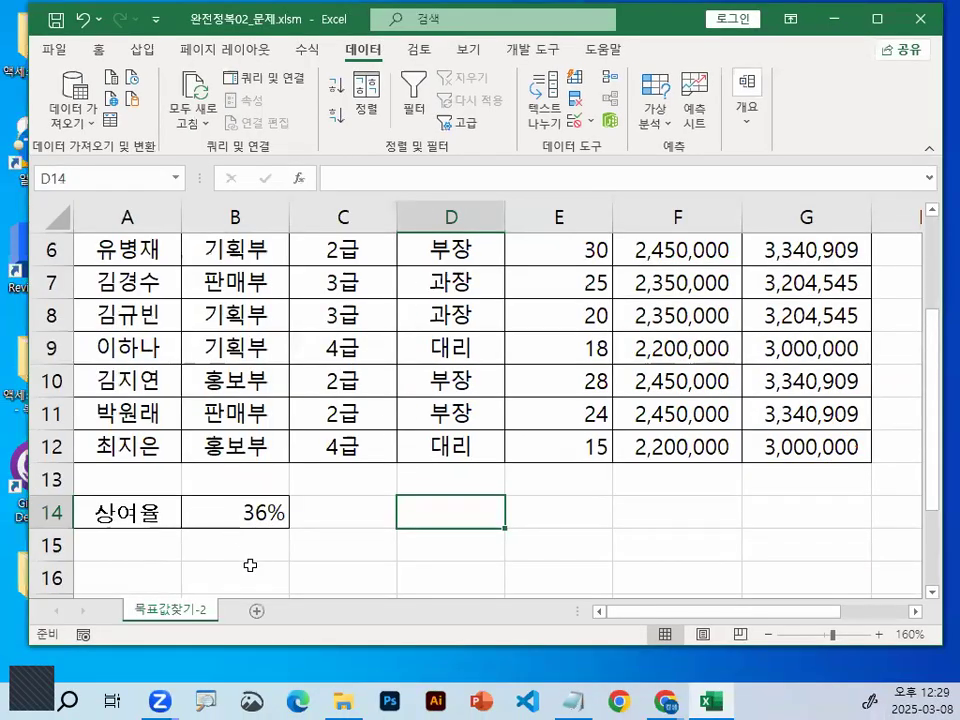
key("ctrl+1")
left_click(326, 482)
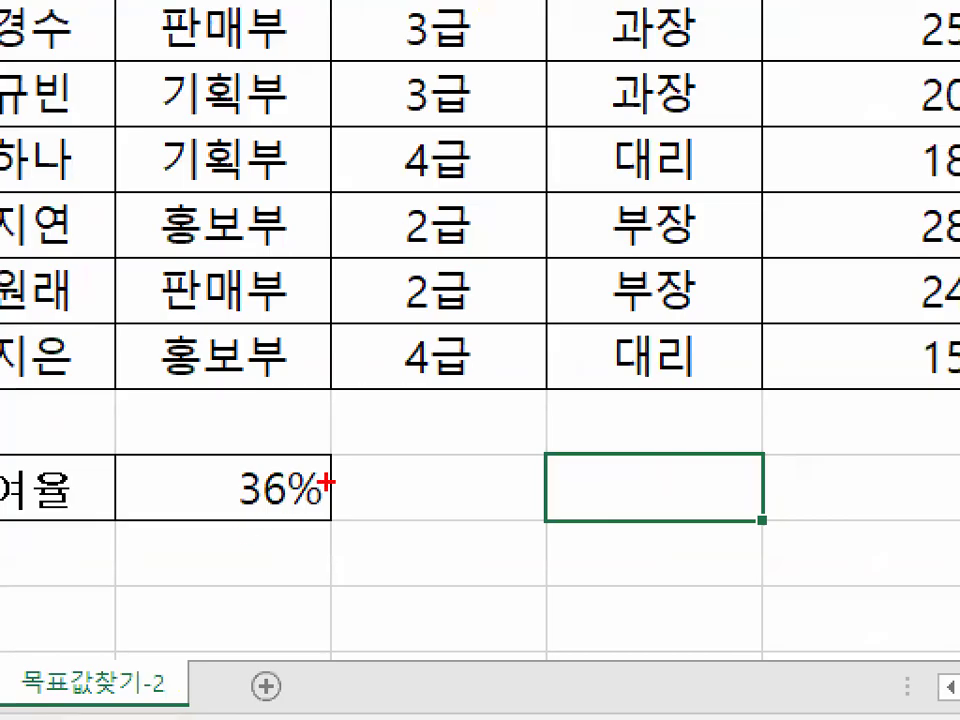
mouse_move(347, 478)
left_mouse_down()
mouse_move(296, 518)
mouse_move(325, 495)
left_mouse_up()
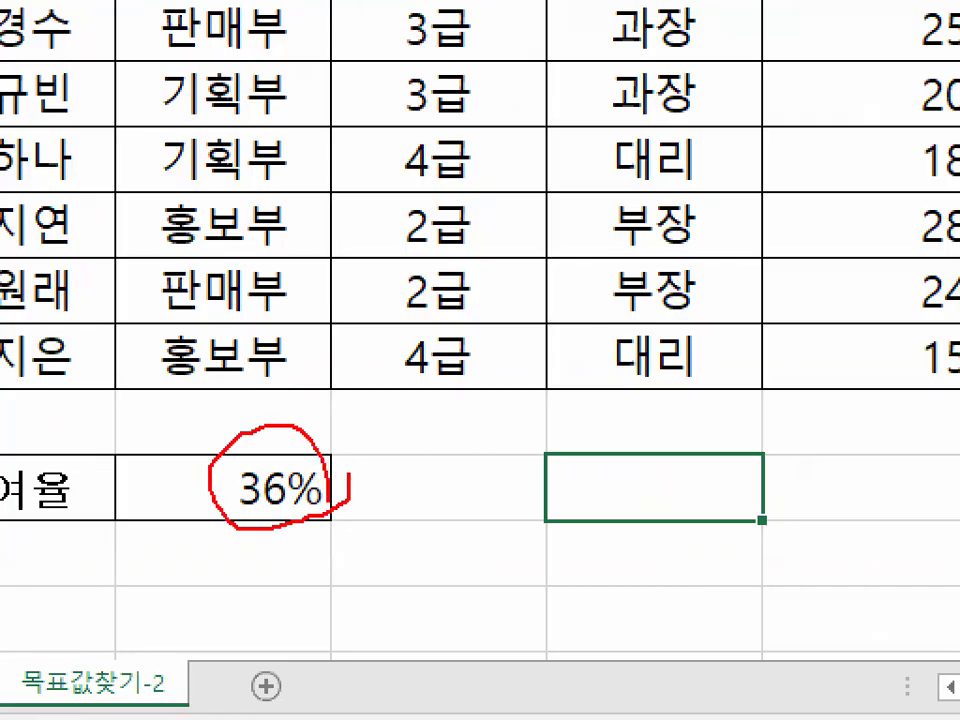
key("Escape")
left_click(345, 385)
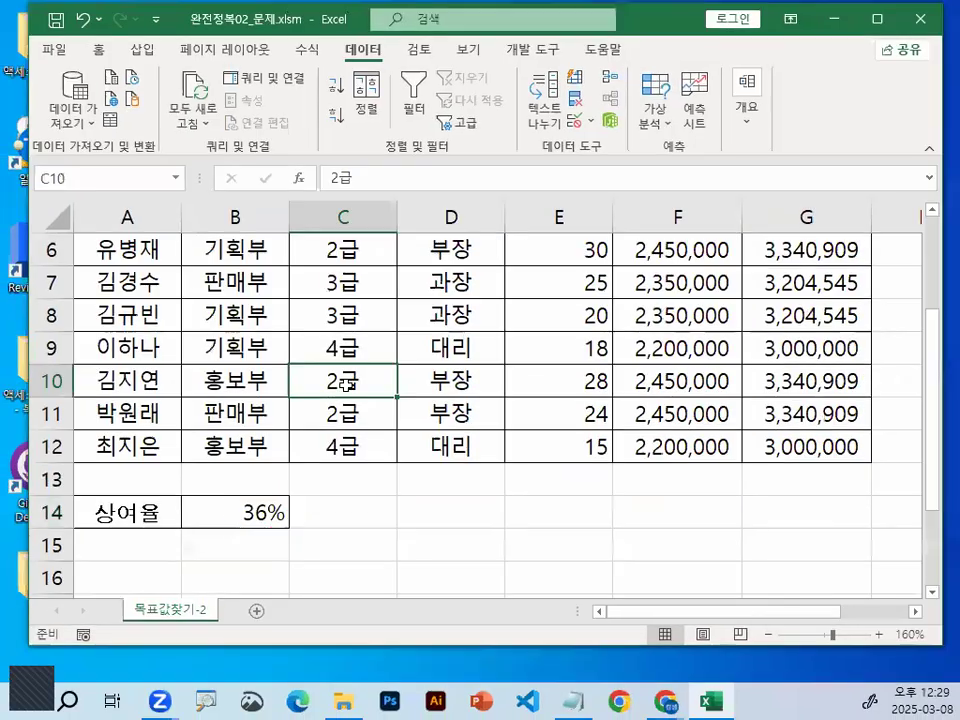
Close the workbook 완전정복02_문제.xlsm without saving the changes.
left_click(53, 50)
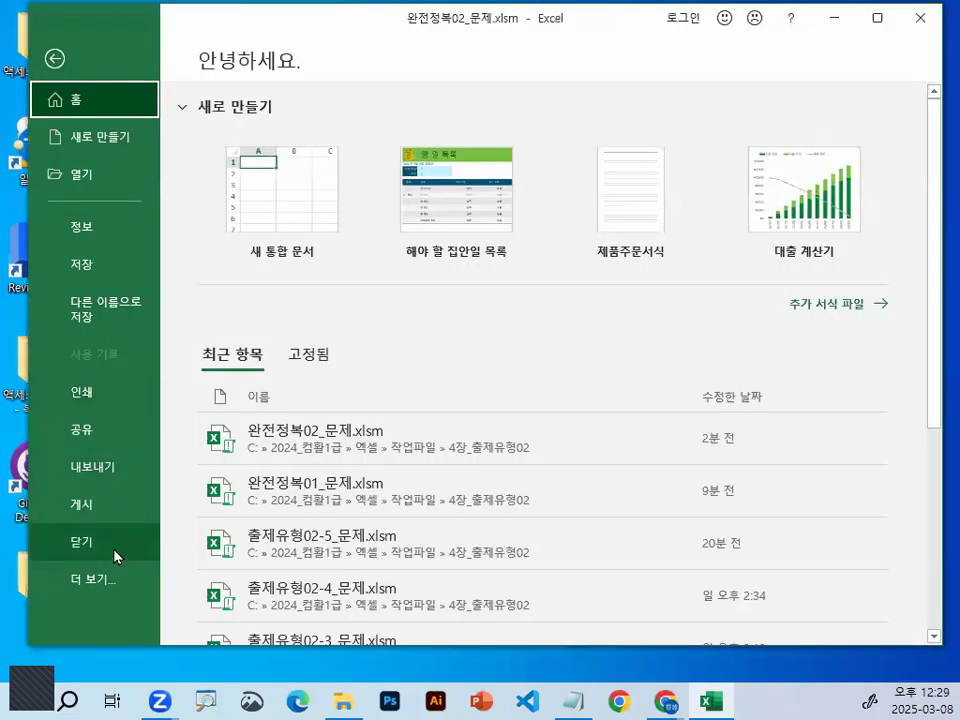
key("Escape")
key("ctrl+w")
left_click(501, 377)
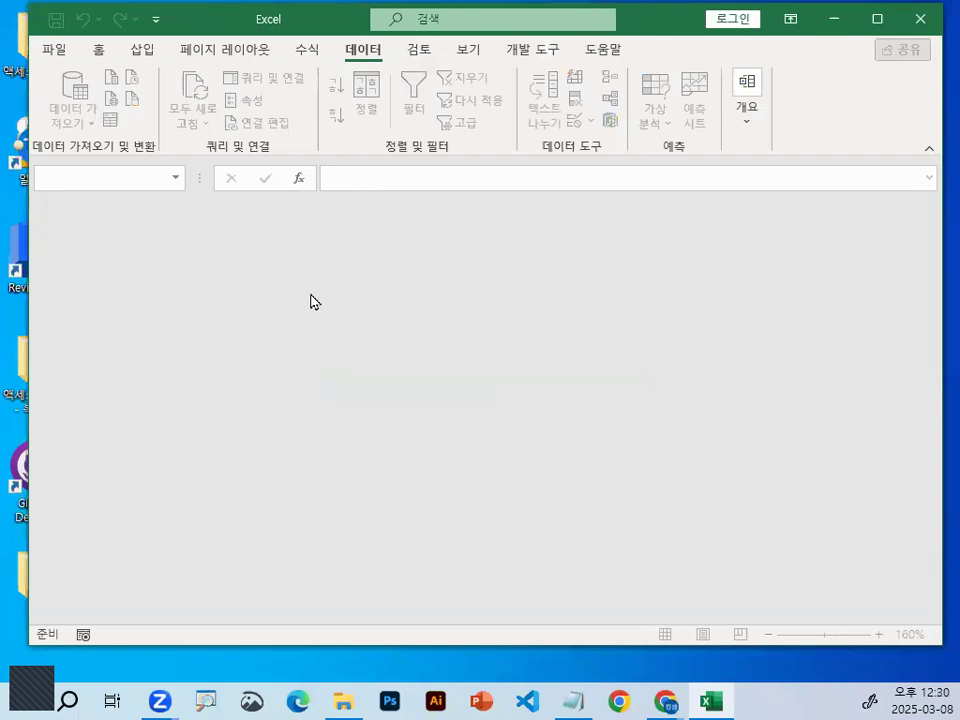
Open the workbook 완전정복03_문제.xlsm from the 4장_출제유형02 folder and enlarge the 통합-2 sheet.
left_click(53, 49)
left_click(86, 174)
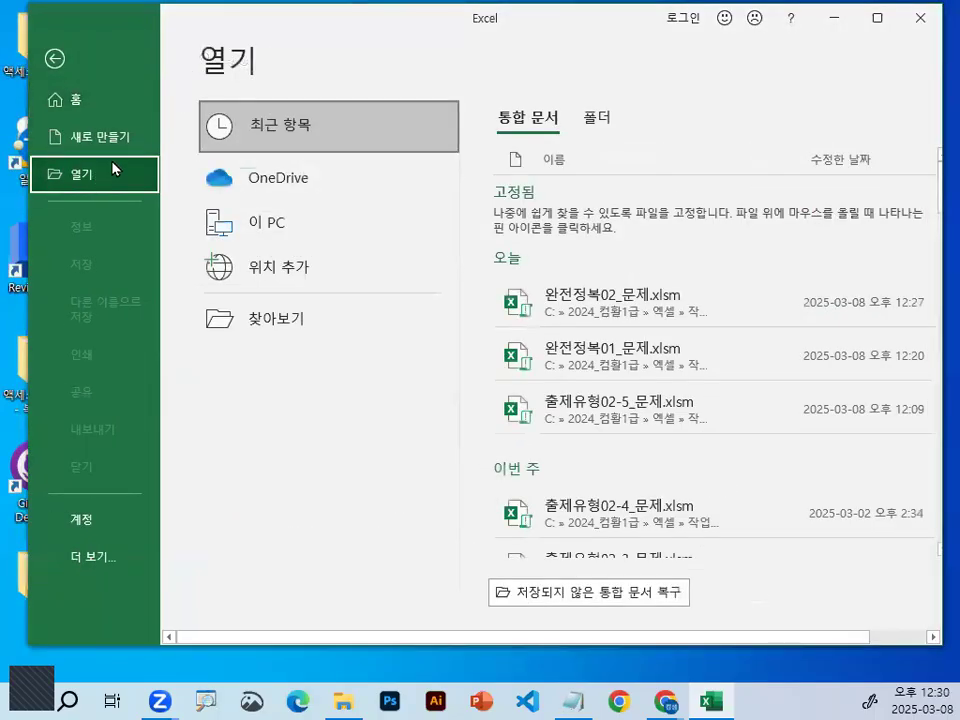
left_click(258, 320)
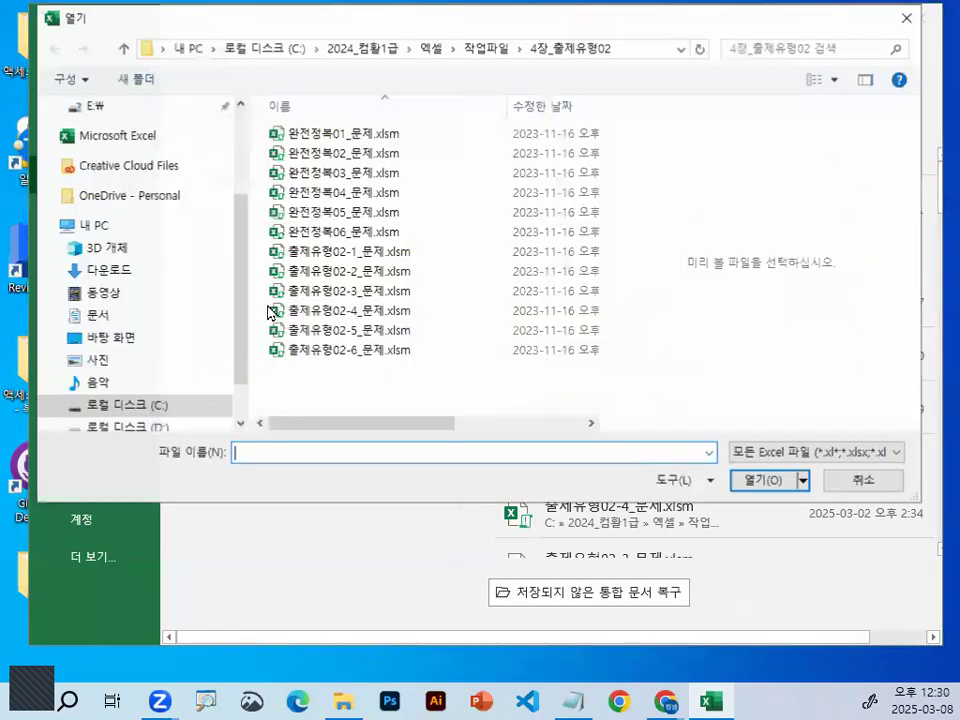
double_click(342, 174)
left_click(568, 404)
scroll(501, 422, "up", 3, "ctrl")
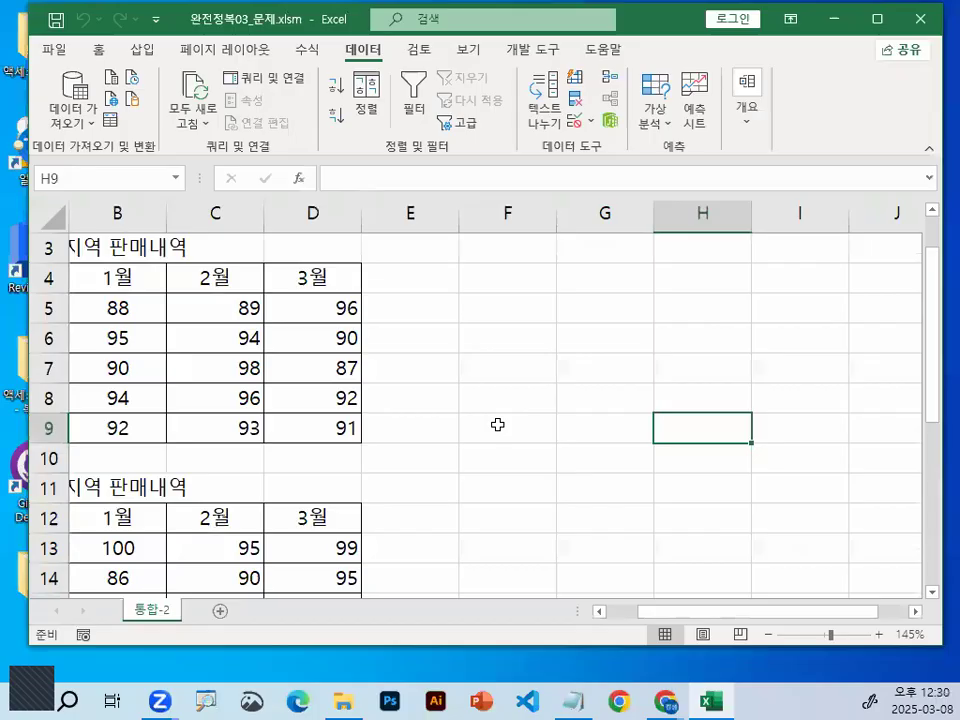
Examine the regional tables [표1] to [표3] and the product and month headings of the empty [표4] 전국 판매내역.
left_click_drag(780, 614, 700, 618)
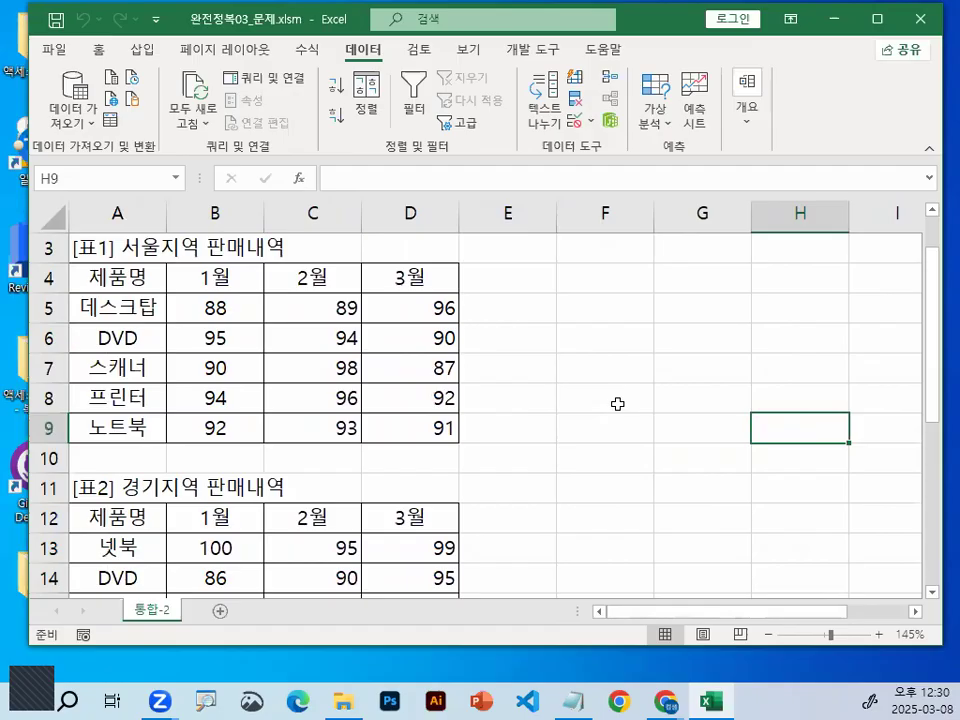
scroll(617, 402, "down", 1)
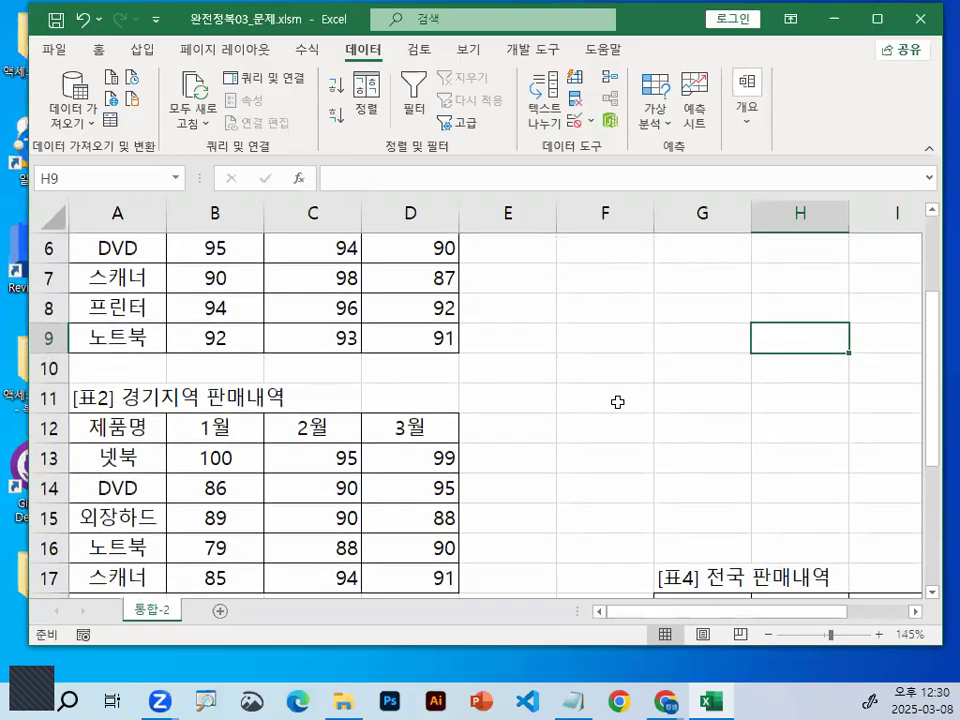
scroll(617, 402, "down", 3)
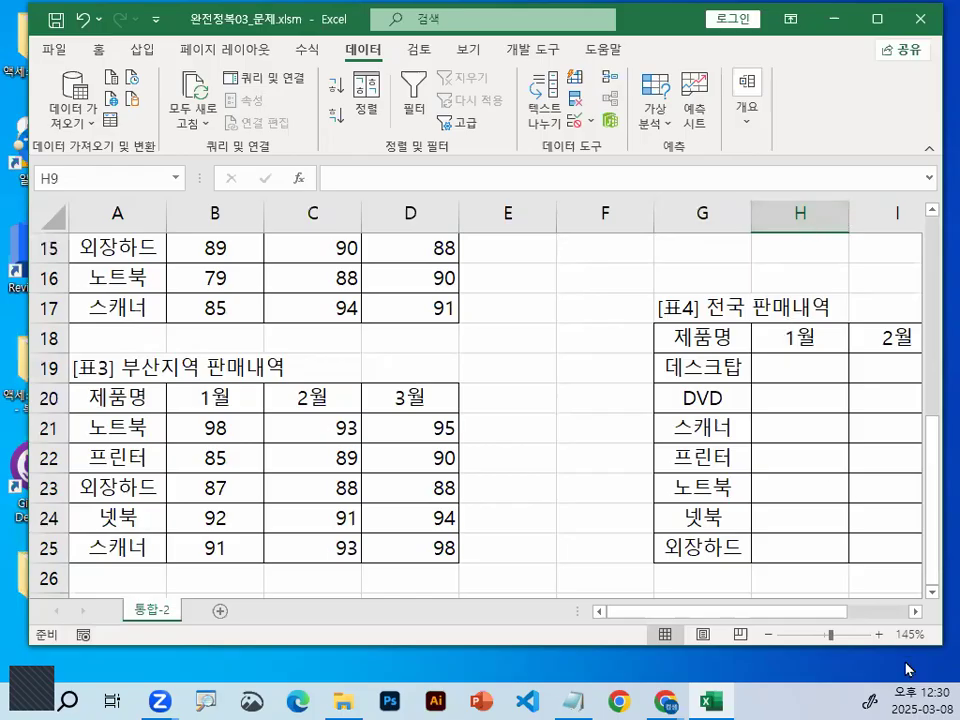
left_click(916, 613)
left_click(916, 613)
left_click(916, 613)
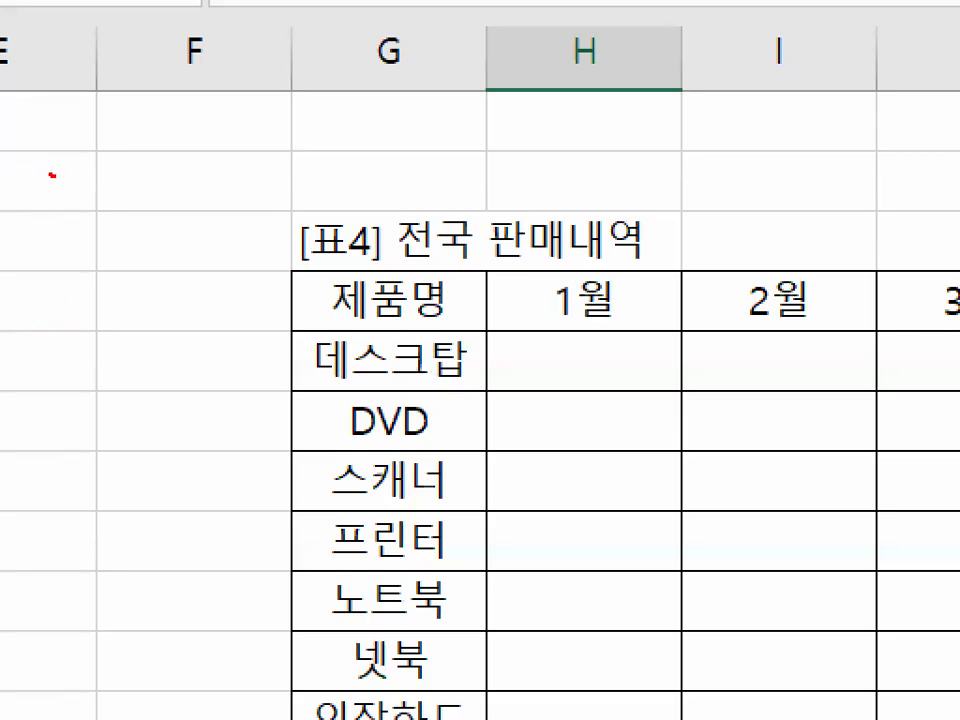
mouse_move(51, 175)
left_mouse_down()
mouse_move(108, 568)
mouse_move(38, 628)
left_mouse_up()
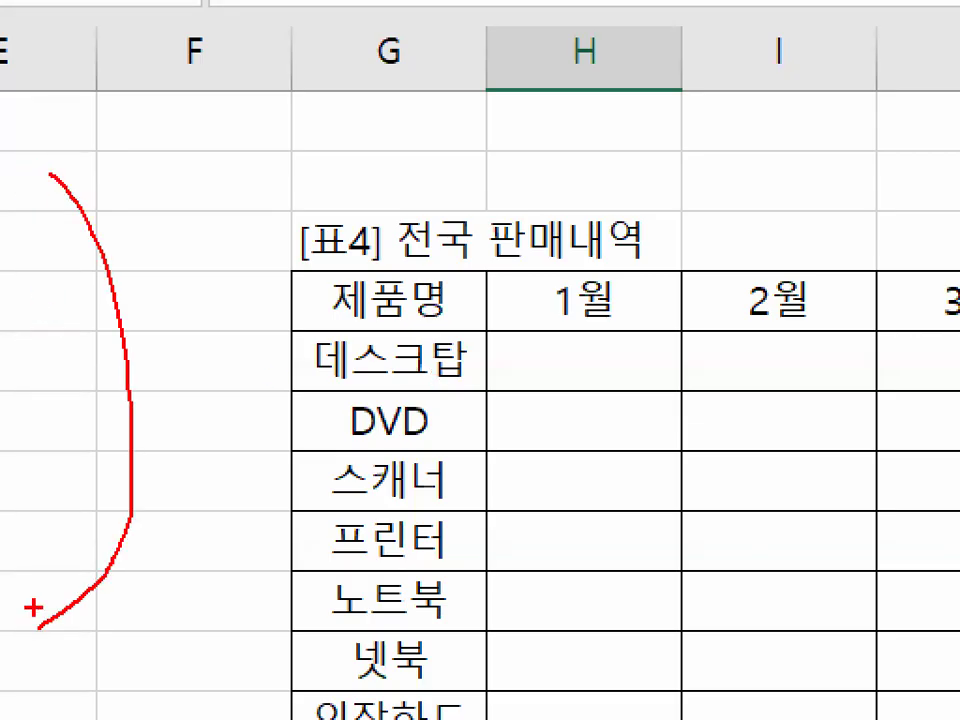
mouse_move(8, 347)
left_mouse_down()
mouse_move(387, 347)
mouse_move(372, 372)
left_mouse_up()
mouse_move(720, 485)
left_mouse_down()
mouse_move(568, 369)
mouse_move(735, 497)
left_mouse_up()
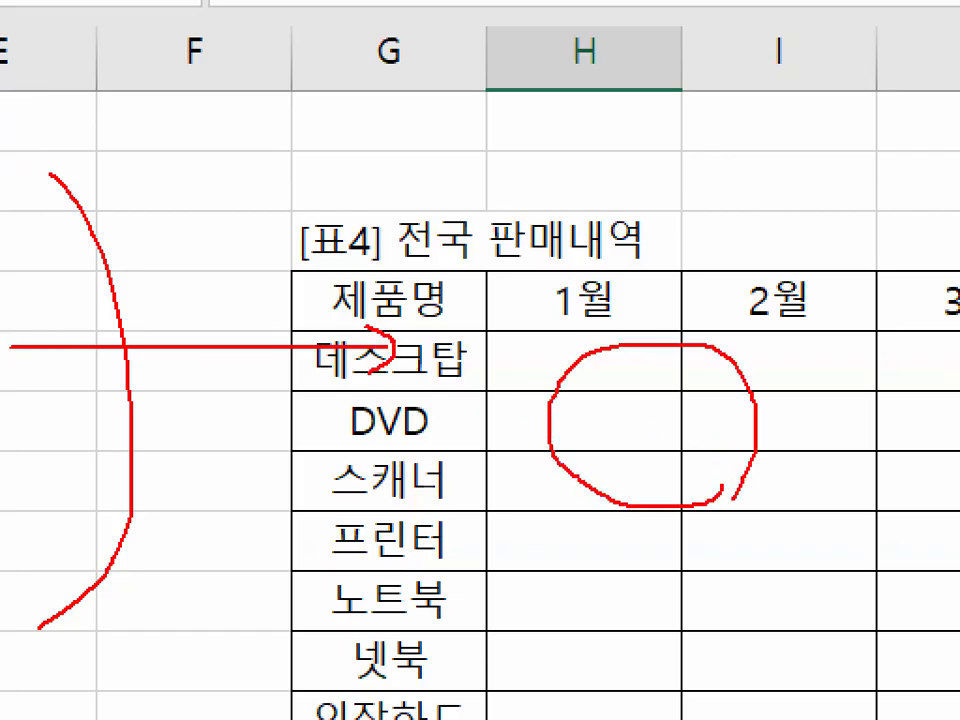
mouse_move(508, 350)
left_mouse_down()
mouse_move(516, 364)
mouse_move(583, 298)
left_mouse_up()
mouse_move(724, 336)
left_mouse_down()
mouse_move(742, 360)
mouse_move(785, 338)
left_mouse_up()
left_click_drag(855, 366, 955, 240)
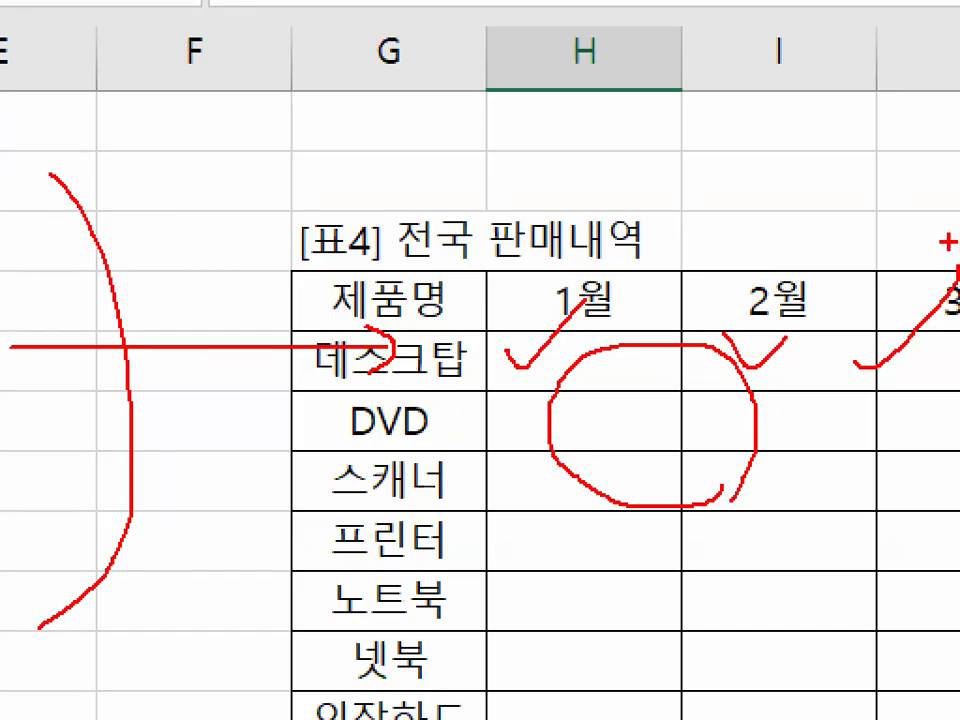
key("Escape")
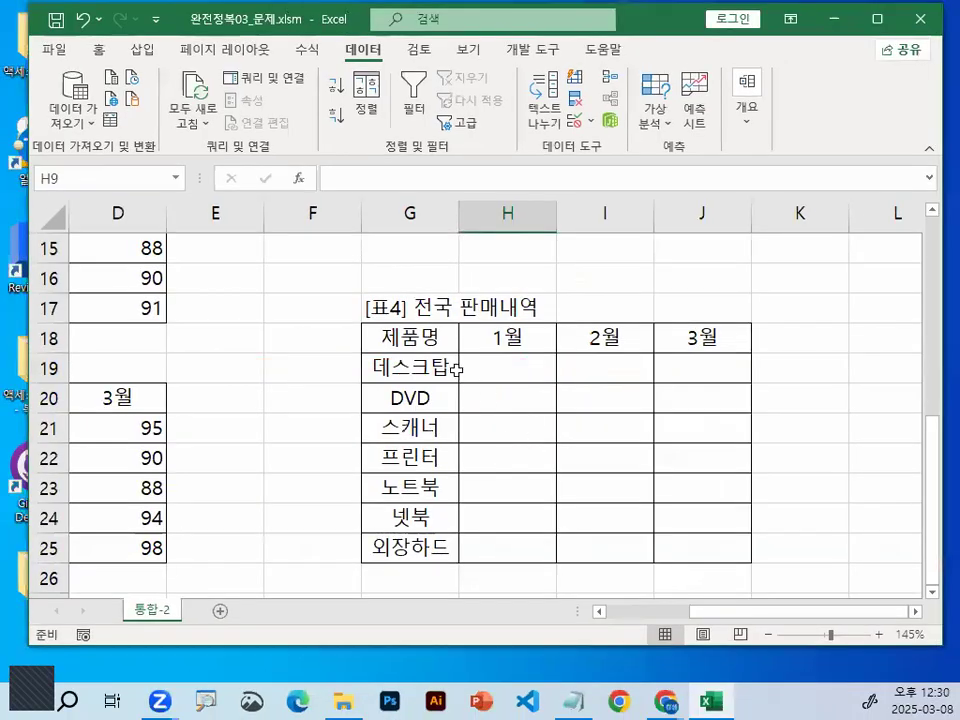
Select the whole [표4] table G18:J25, including the product names and month headings, as the consolidation target.
left_click(411, 339)
left_click_drag(411, 339, 677, 334)
left_click_drag(411, 368, 411, 548)
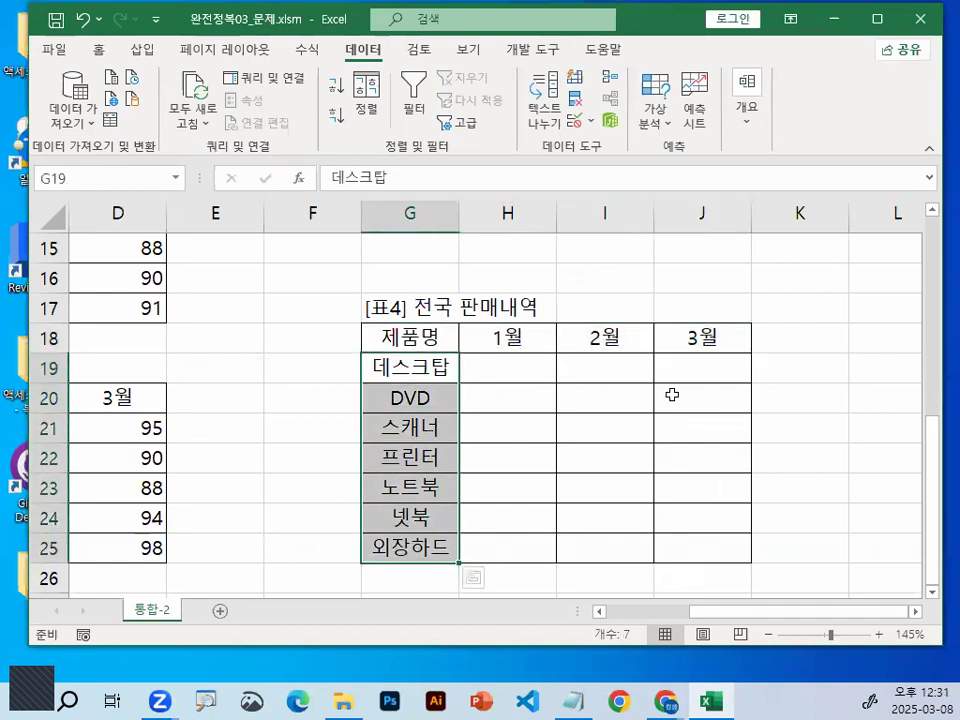
left_click_drag(435, 336, 706, 534)
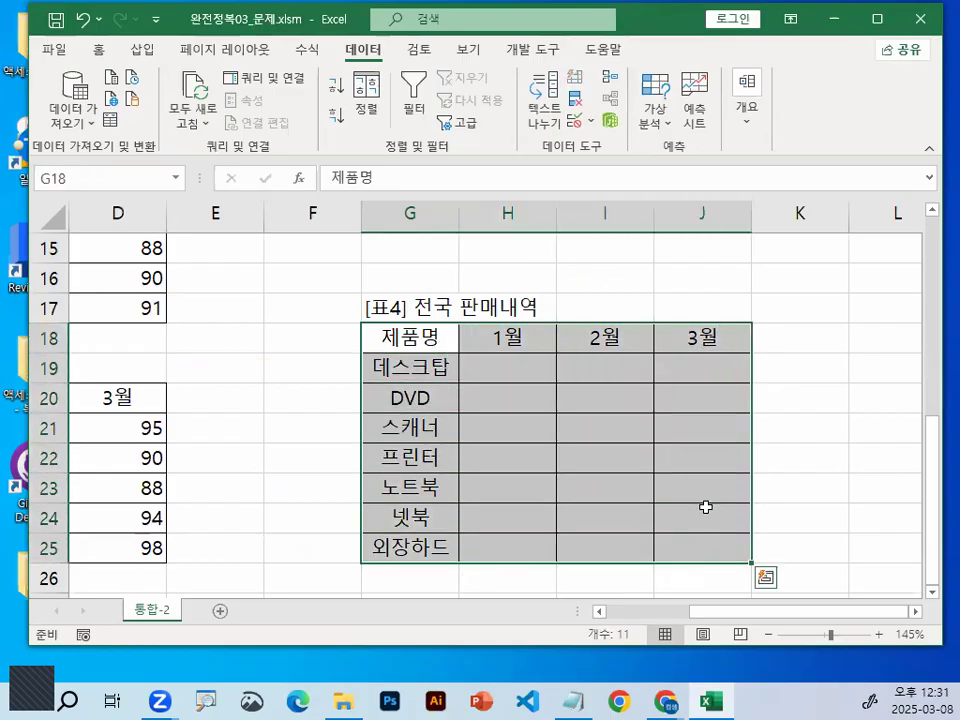
left_click(681, 462)
left_click_drag(506, 366, 690, 542)
left_click_drag(410, 337, 700, 337)
left_click_drag(439, 366, 437, 548)
left_click_drag(415, 338, 711, 552)
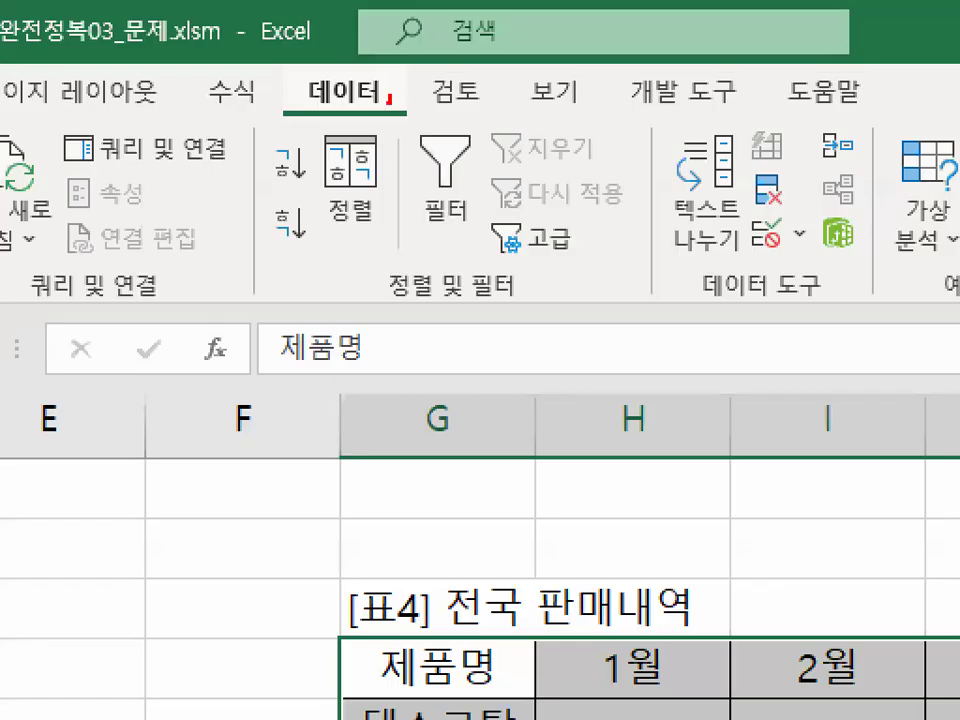
left_click_drag(388, 97, 291, 70)
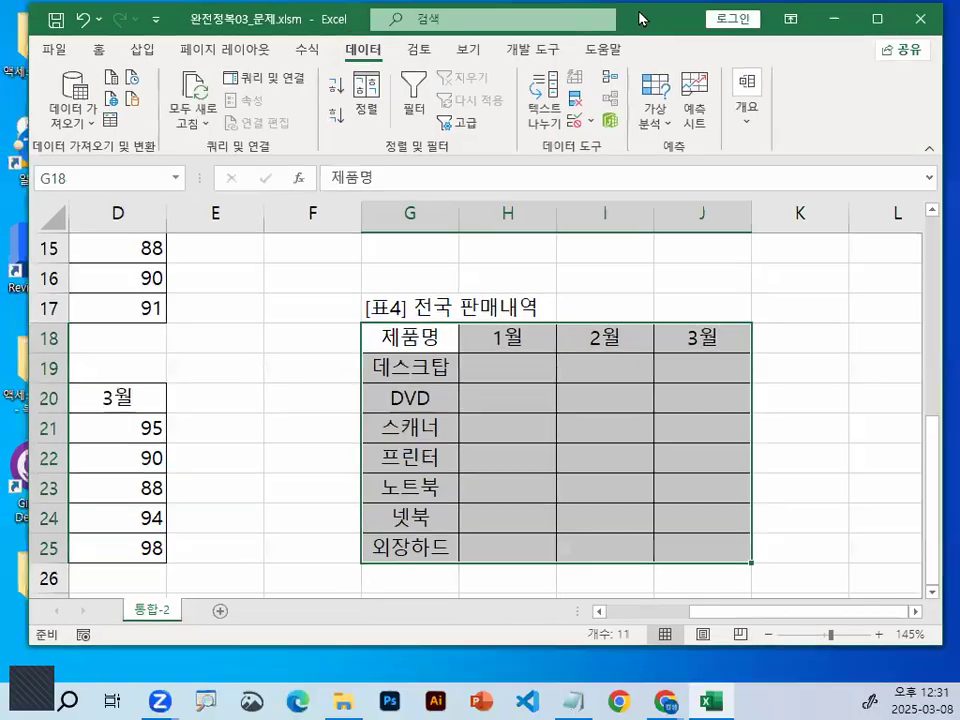
Open the Consolidate (통합) dialog for the selected [표4] range and enlarge the workbook window to full screen.
left_click_drag(638, 18, 571, 28)
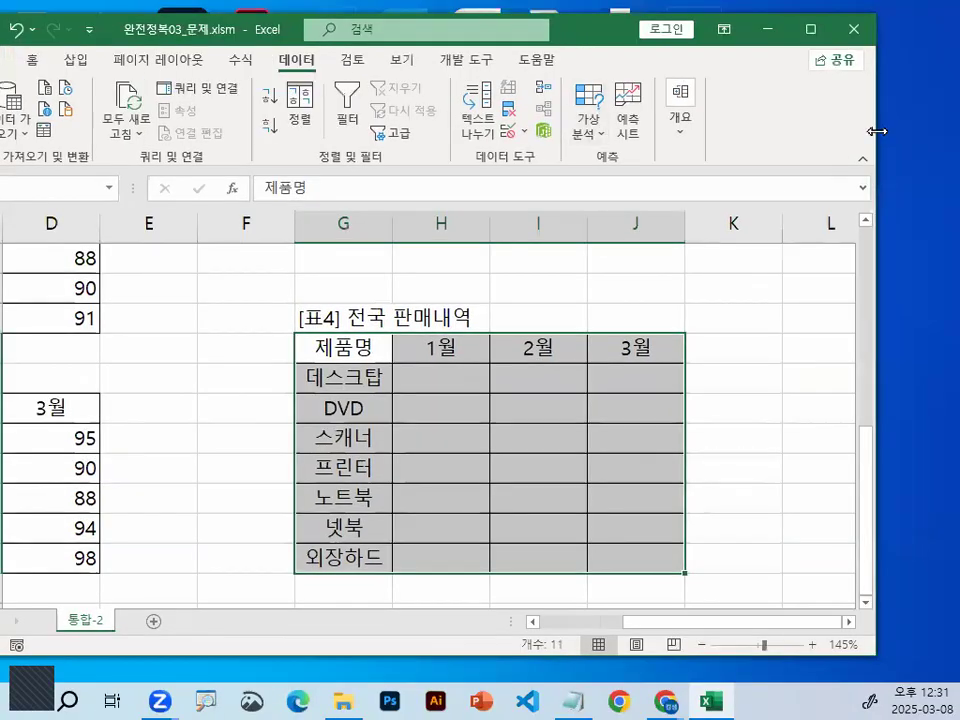
left_click_drag(876, 131, 944, 131)
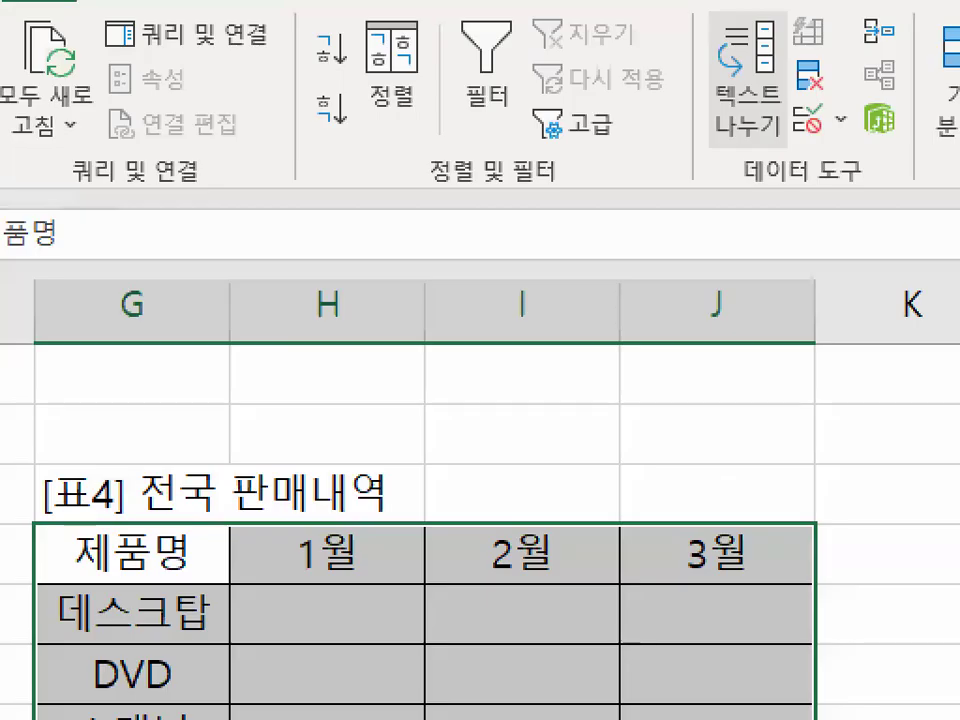
left_click_drag(667, 137, 730, 156)
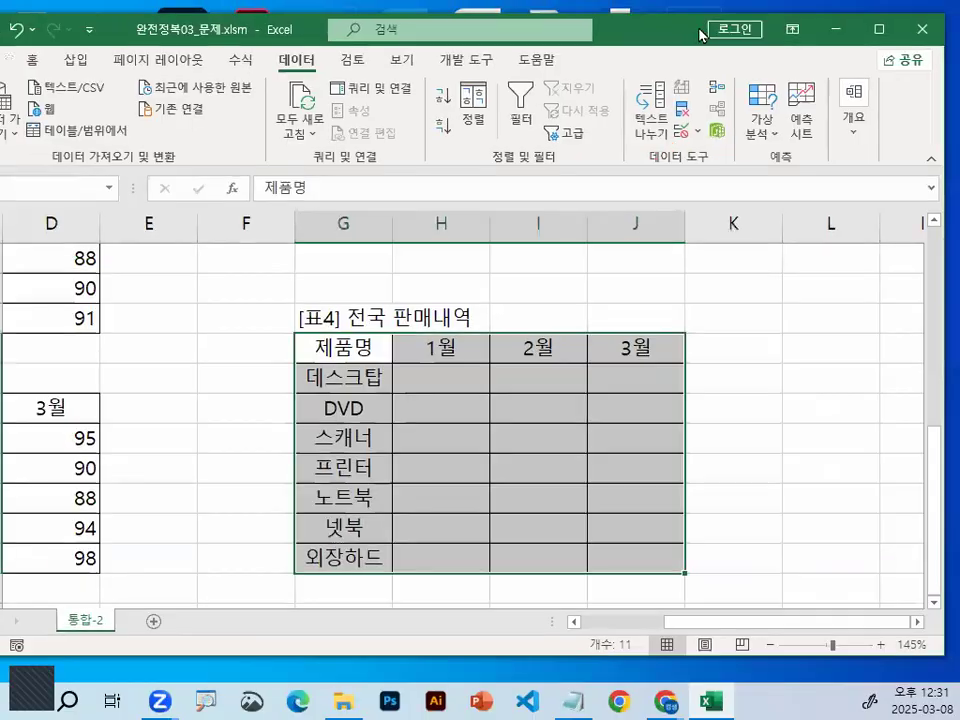
left_click_drag(676, 35, 377, 76)
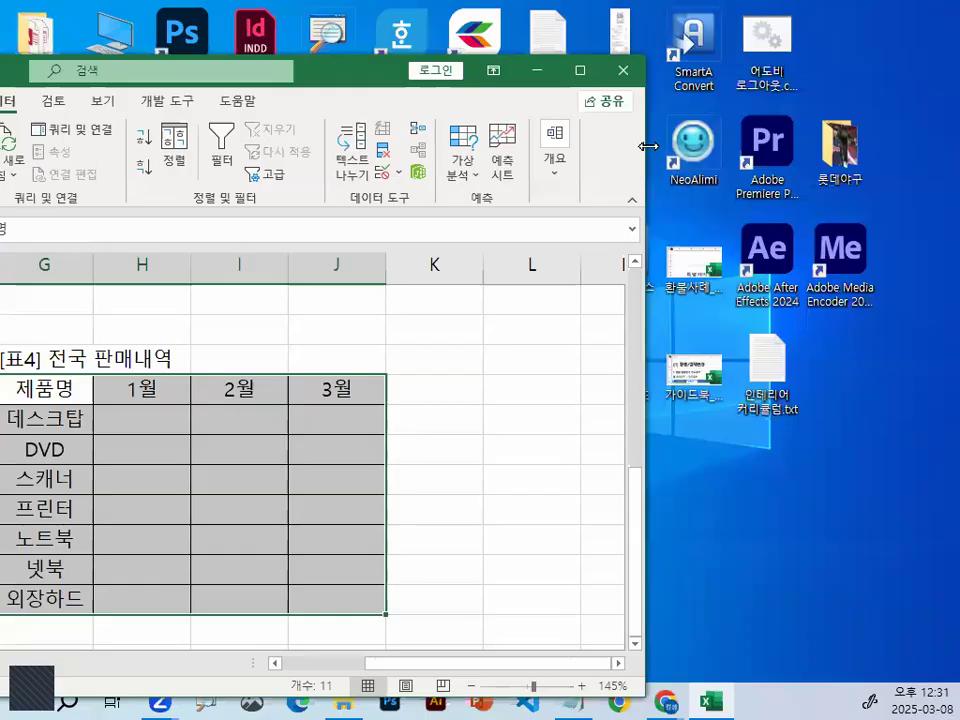
left_click_drag(649, 146, 889, 146)
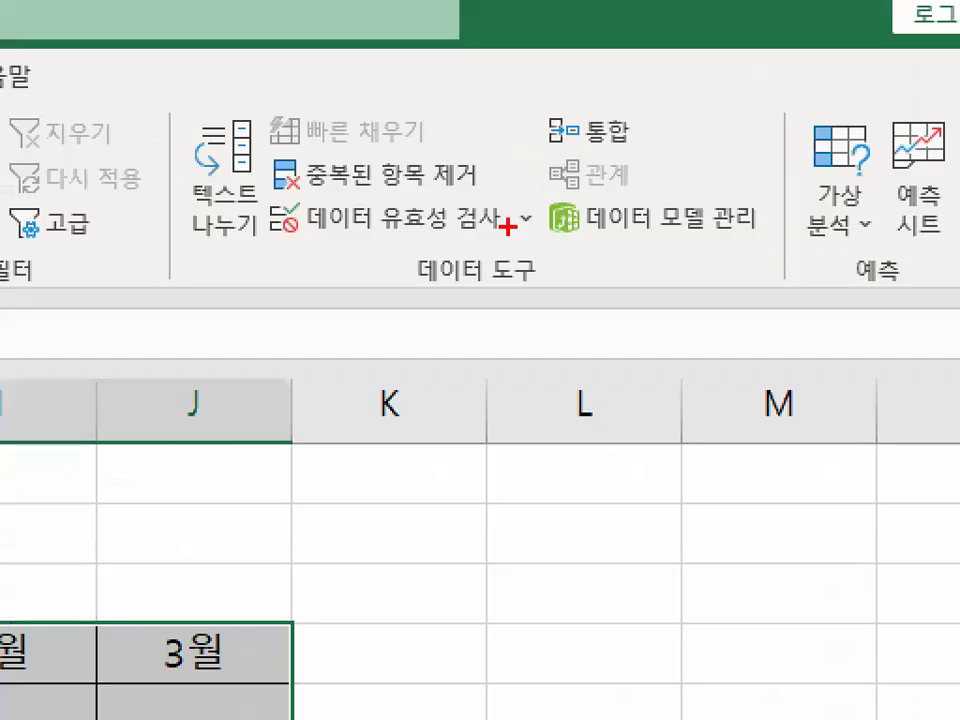
left_click_drag(476, 272, 535, 268)
mouse_move(632, 146)
left_mouse_down()
mouse_move(650, 118)
mouse_move(640, 138)
left_mouse_up()
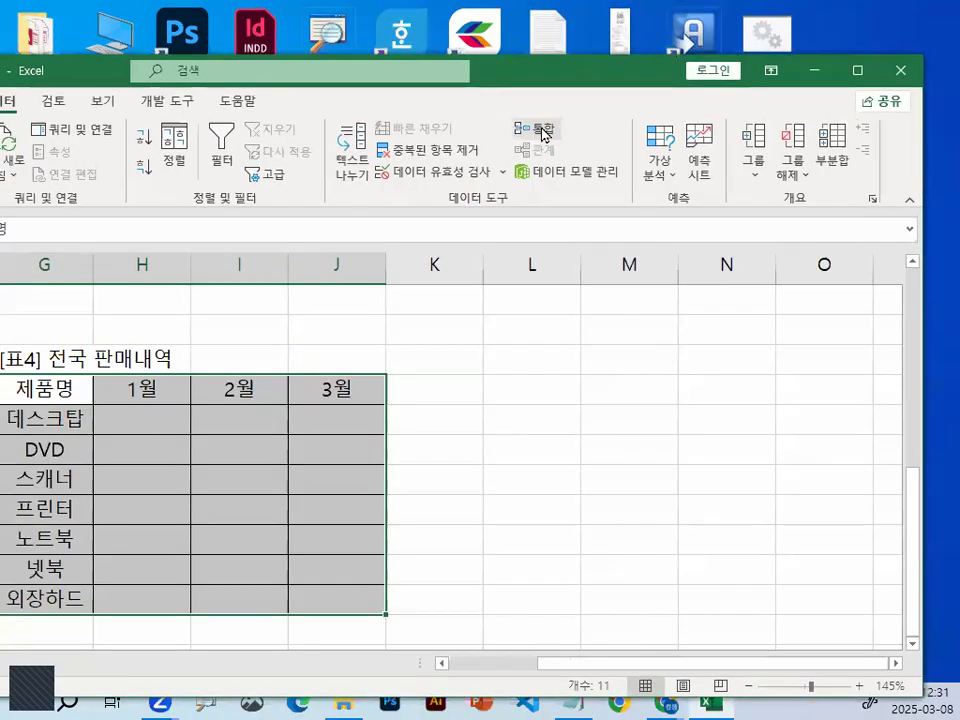
left_click(590, 131)
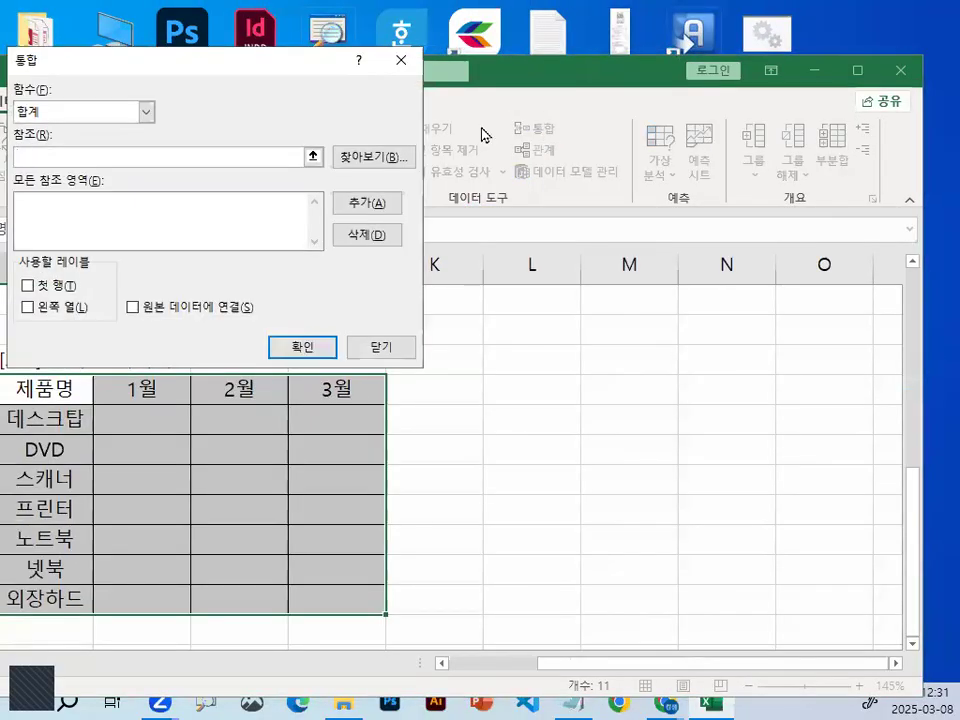
double_click(537, 82)
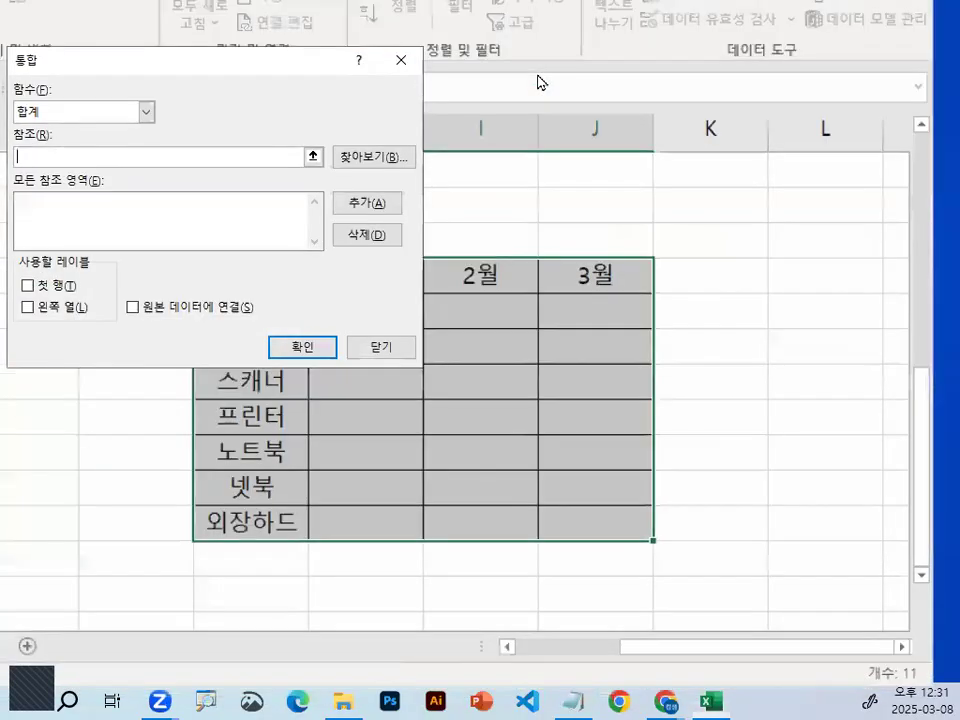
Move the Consolidate dialog over the [표4] table and set its function to 평균.
left_click_drag(265, 65, 631, 176)
mouse_move(429, 212)
left_mouse_down()
mouse_move(380, 226)
mouse_move(425, 187)
left_mouse_up()
left_click_drag(482, 157, 495, 226)
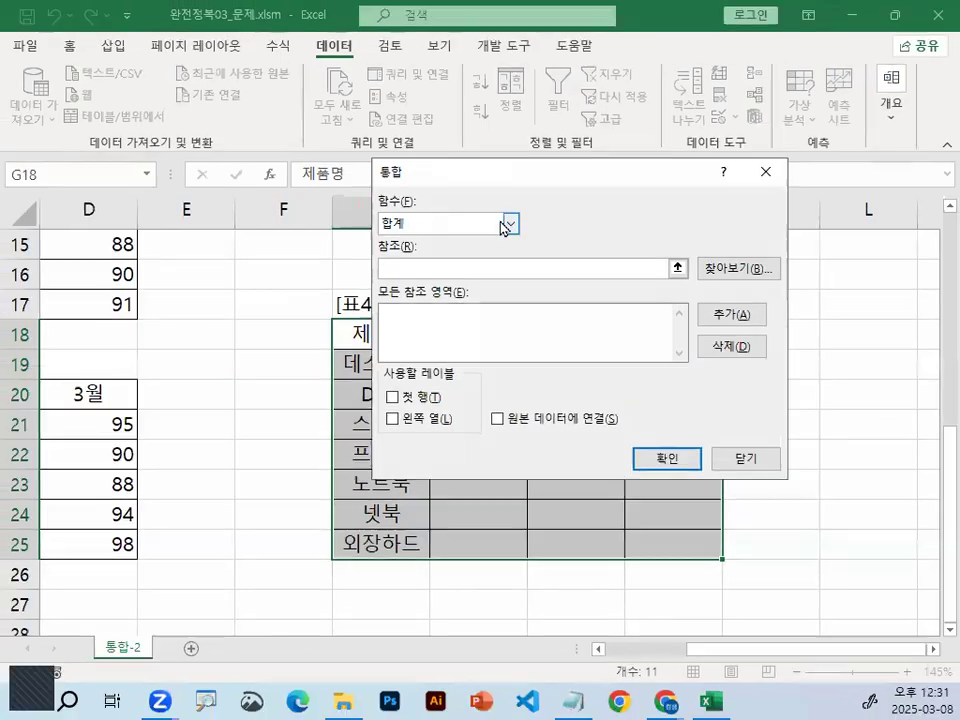
left_click(651, 227)
left_click(455, 269)
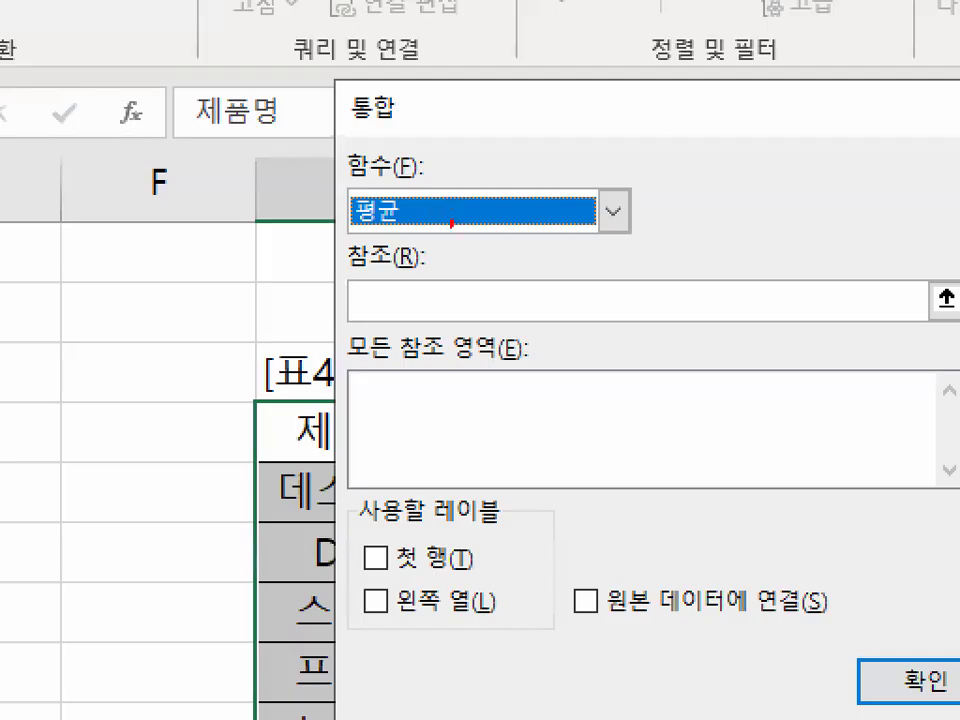
mouse_move(453, 222)
left_mouse_down()
mouse_move(370, 128)
mouse_move(448, 212)
left_mouse_up()
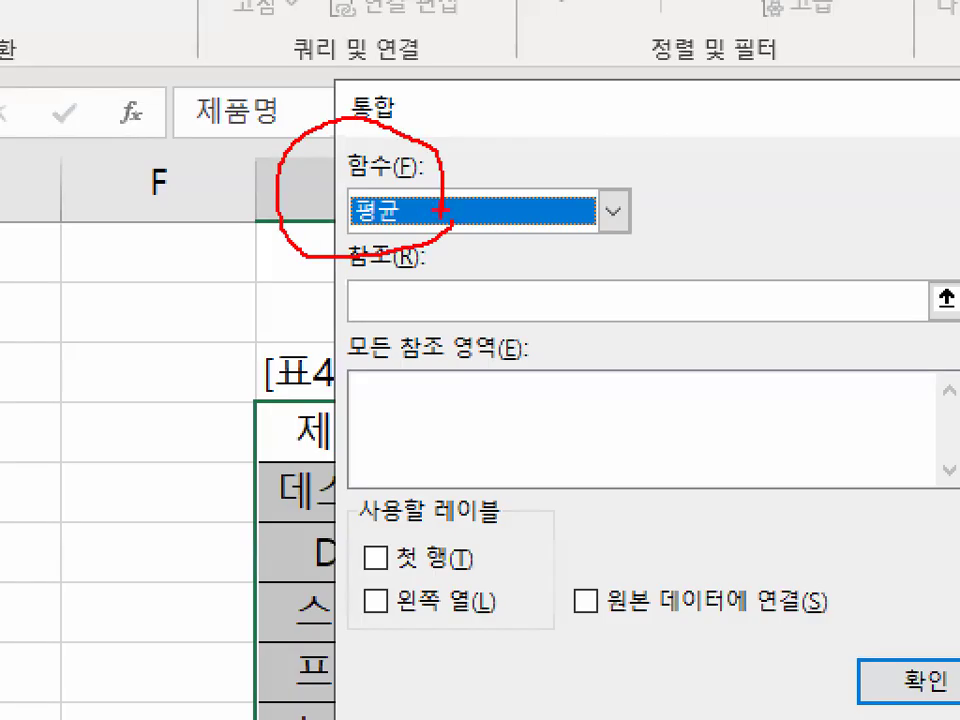
Activate the reference (참조) field for the 평균 consolidation and move the 통합 dialog clear of the source tables.
left_click(399, 310)
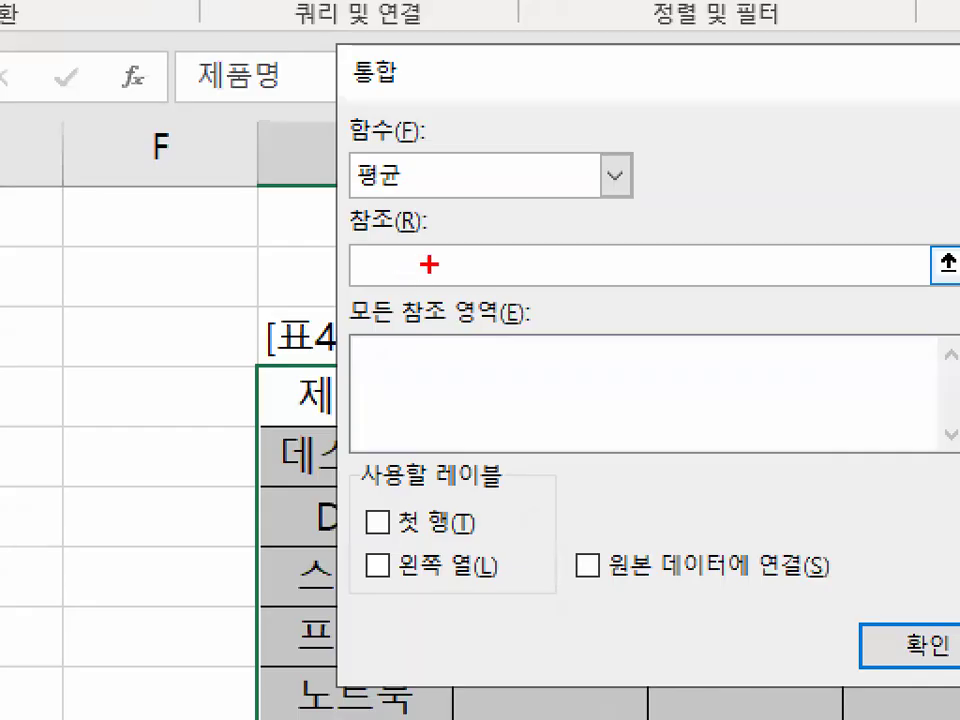
left_click_drag(461, 277, 459, 330)
left_click_drag(502, 391, 568, 395)
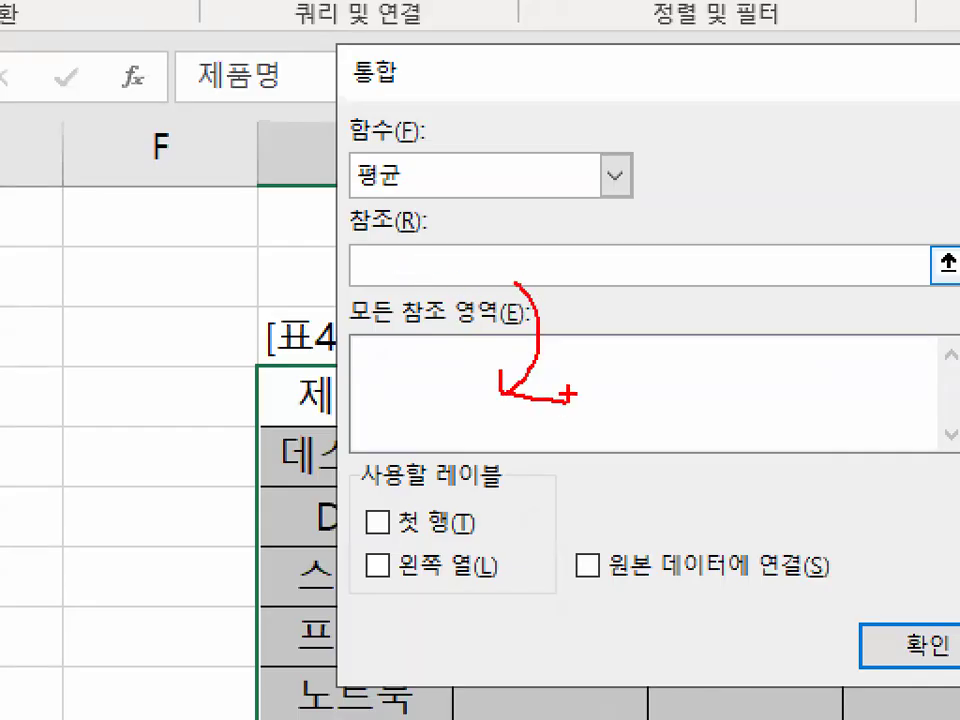
key("Escape")
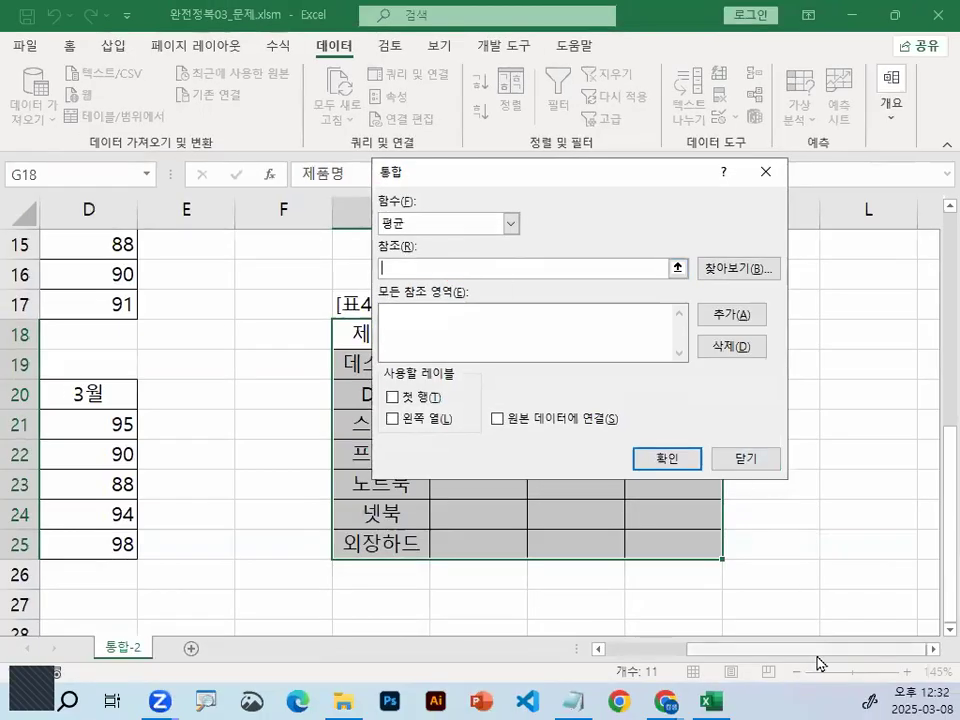
scroll(745, 666, "left", 3)
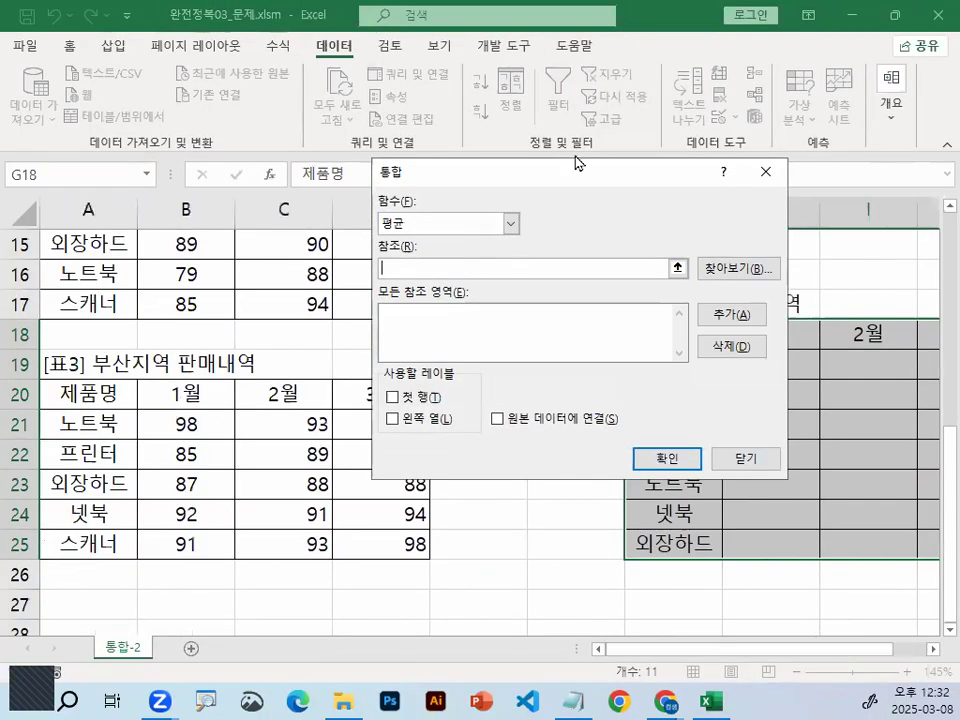
left_click_drag(577, 174, 608, 566)
key("ctrl+1")
left_click(694, 344)
mouse_move(716, 335)
left_mouse_down()
mouse_move(572, 302)
mouse_move(645, 271)
mouse_move(740, 284)
mouse_move(765, 325)
left_mouse_up()
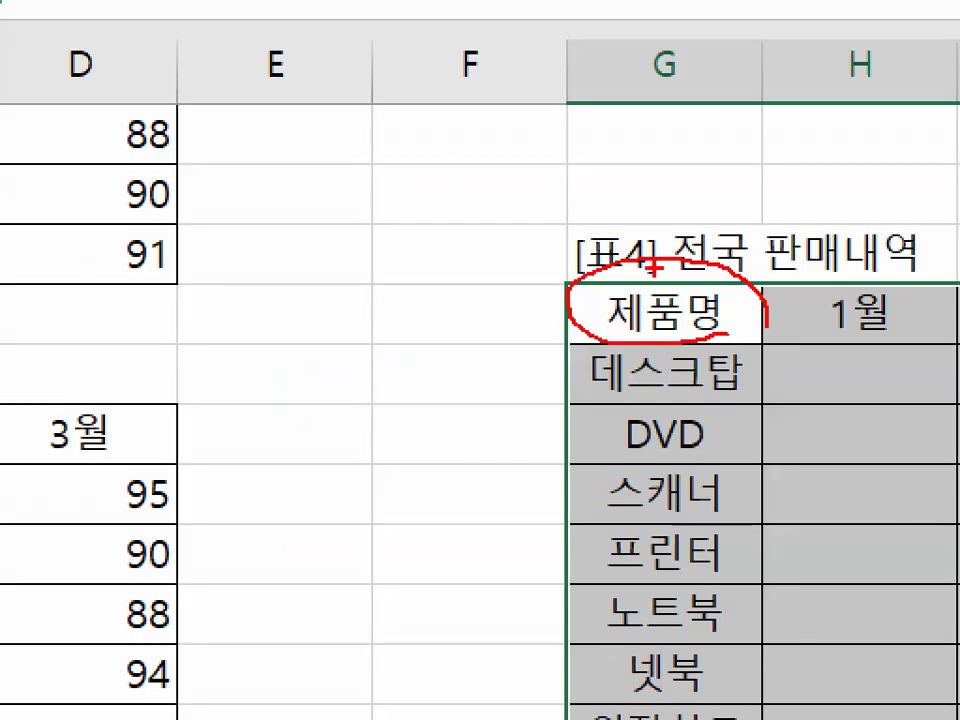
left_click_drag(649, 268, 762, 85)
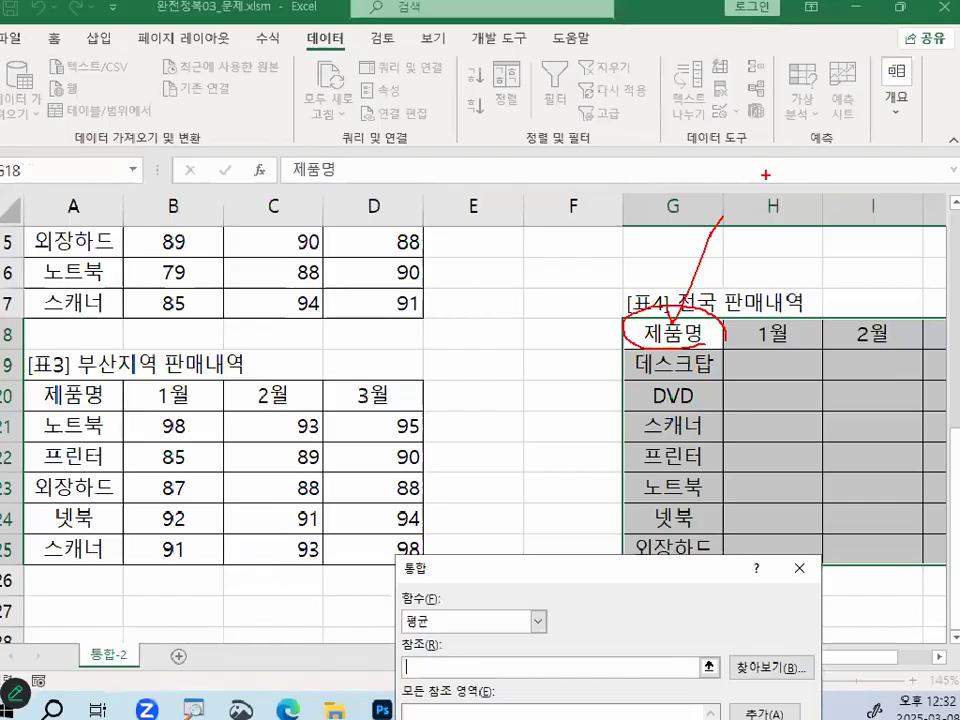
key("Escape")
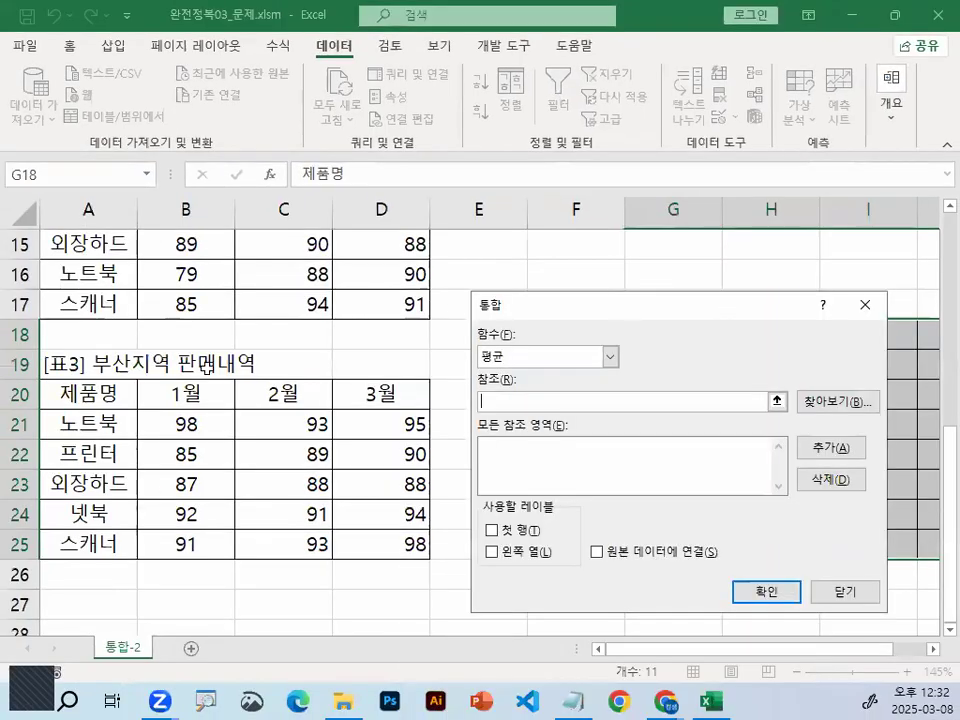
Add the [표1] 서울지역 판매내역 range A4:D9, headers included, to the consolidation references.
scroll(180, 336, "up", 3)
scroll(180, 336, "up", 2)
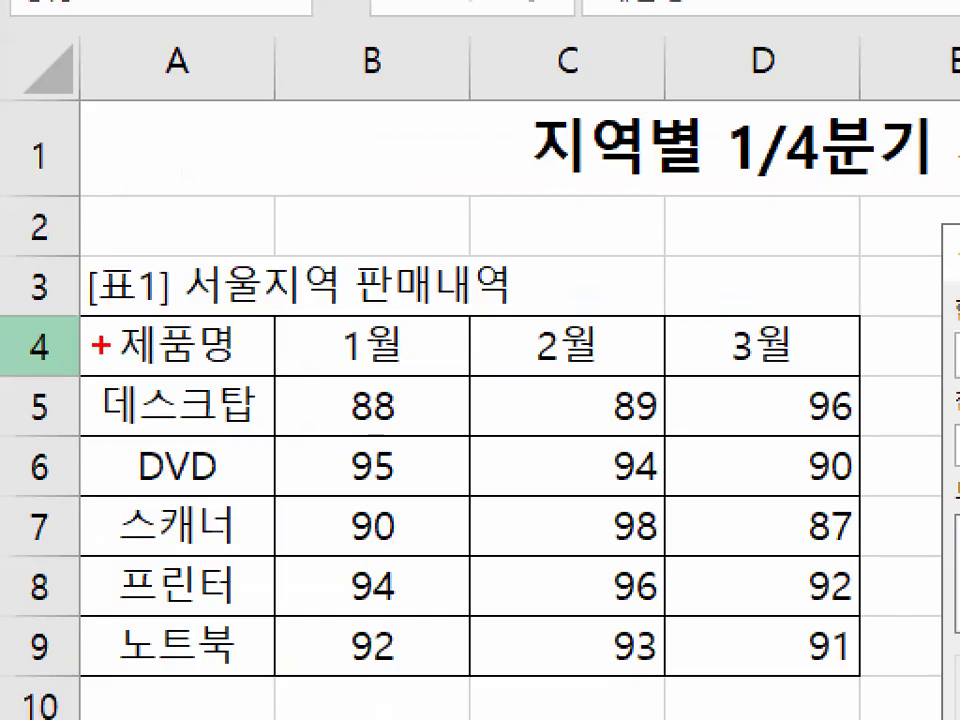
mouse_move(60, 358)
left_mouse_down()
mouse_move(130, 344)
mouse_move(205, 310)
mouse_move(240, 430)
mouse_move(732, 668)
left_mouse_up()
left_click_drag(366, 514, 371, 514)
left_click(845, 448)
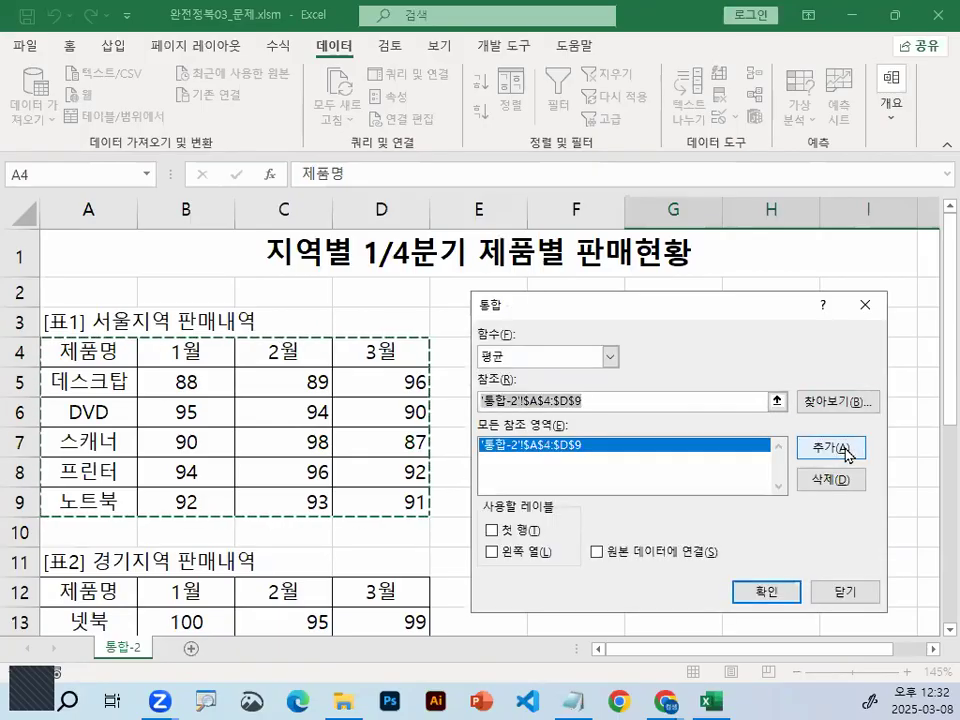
Add the [표2] 경기지역 range A12:D17 and the [표3] 부산지역 range A20:D25 to the consolidation references.
scroll(186, 334, "down", 3)
left_click_drag(95, 316, 377, 452)
left_click(852, 449)
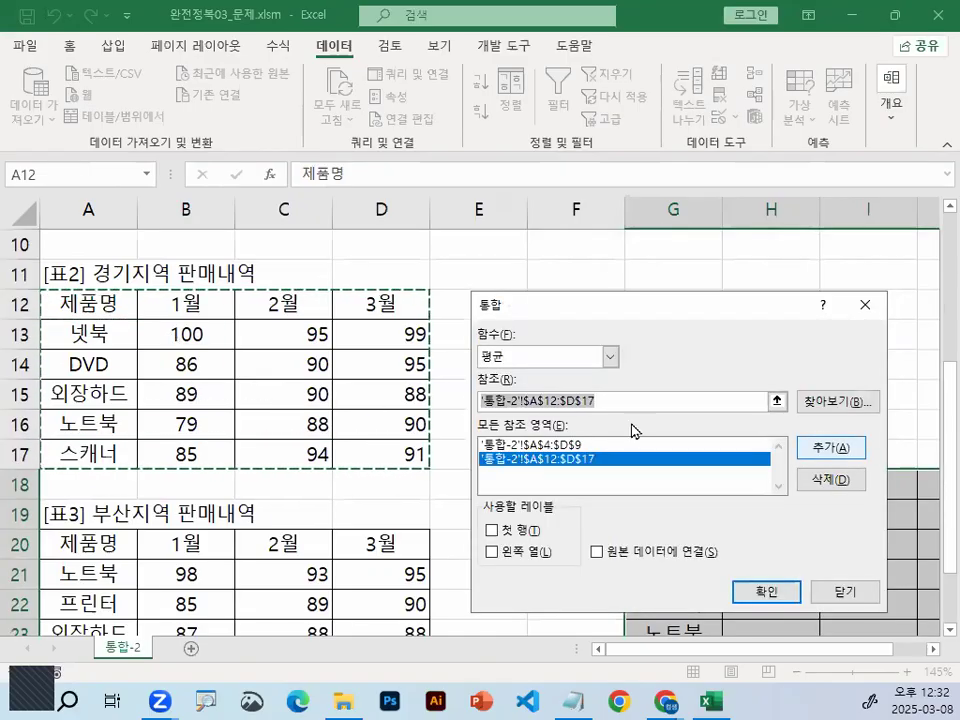
scroll(300, 330, "down", 3)
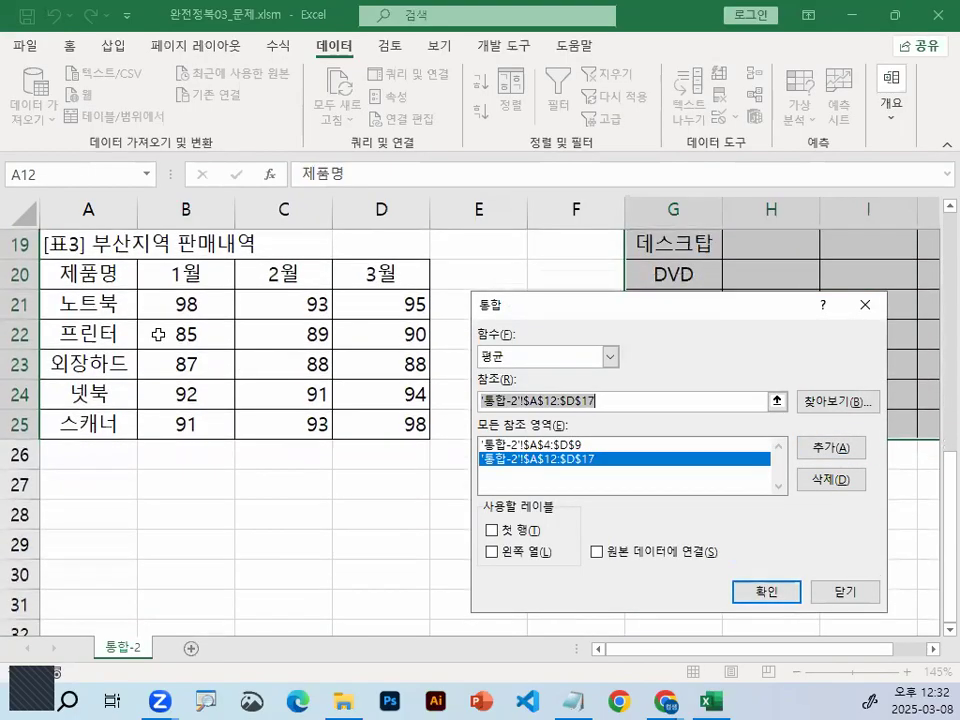
left_click_drag(67, 272, 390, 424)
left_click(838, 451)
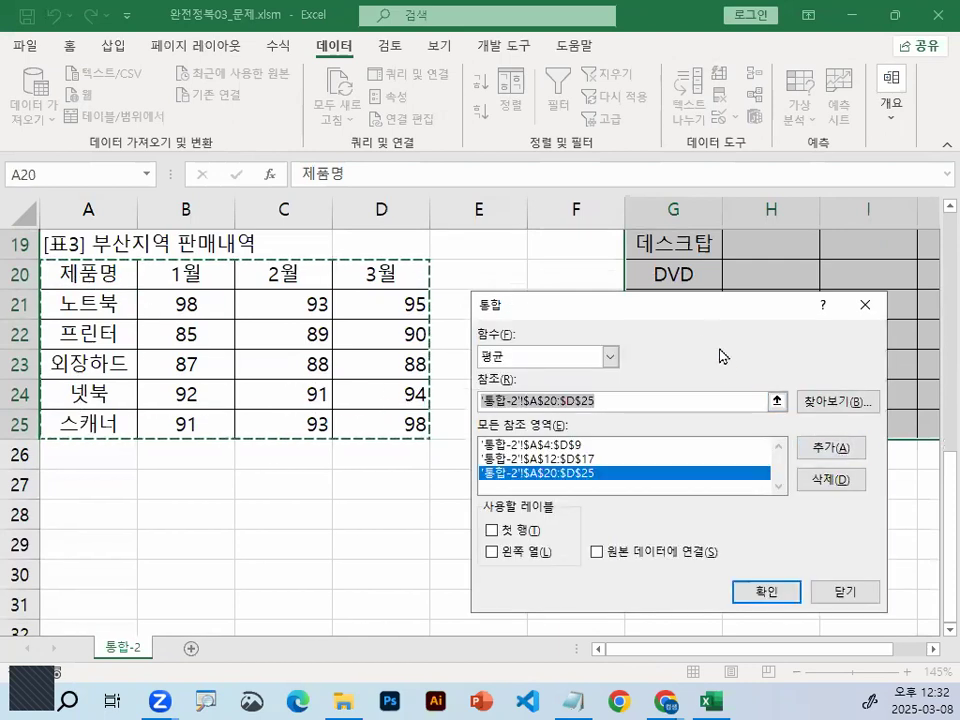
Enable both the 첫 행 (top row) and 왼쪽 열 (left column) labels for the consolidation.
left_click_drag(676, 303, 599, 96)
mouse_move(440, 325)
left_mouse_down()
mouse_move(386, 407)
mouse_move(347, 317)
mouse_move(465, 370)
left_mouse_up()
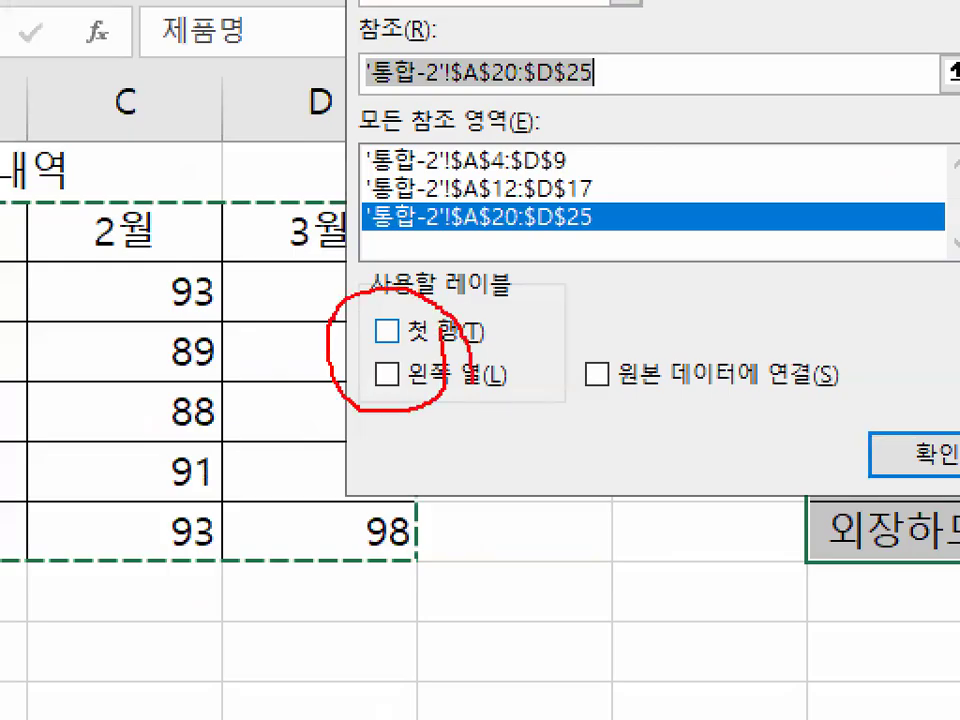
left_click(414, 324)
left_click(414, 347)
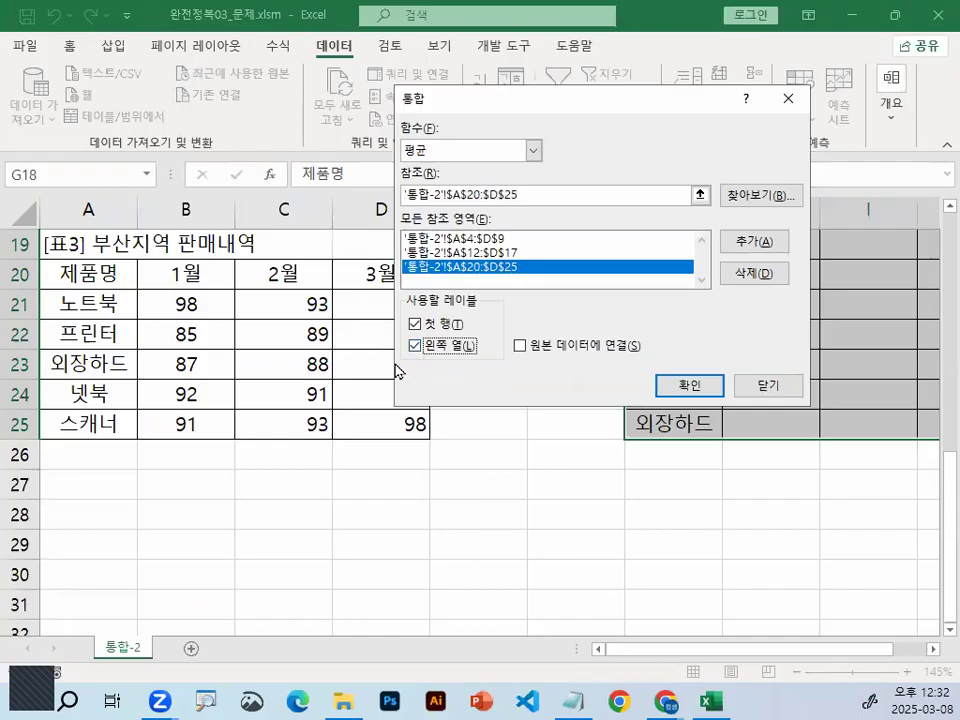
Examine the month headers and product names in [표3] and [표2] that serve as matching labels for the consolidation.
left_click_drag(585, 112, 645, 146)
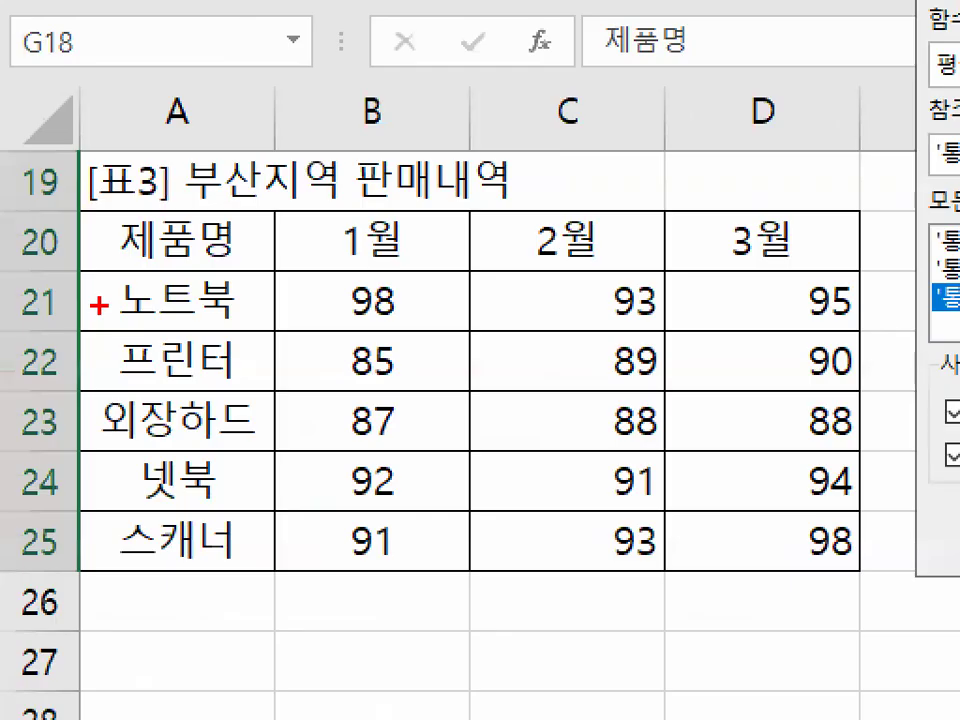
mouse_move(357, 257)
left_mouse_down()
mouse_move(578, 265)
mouse_move(350, 268)
left_mouse_up()
left_click_drag(257, 432, 310, 385)
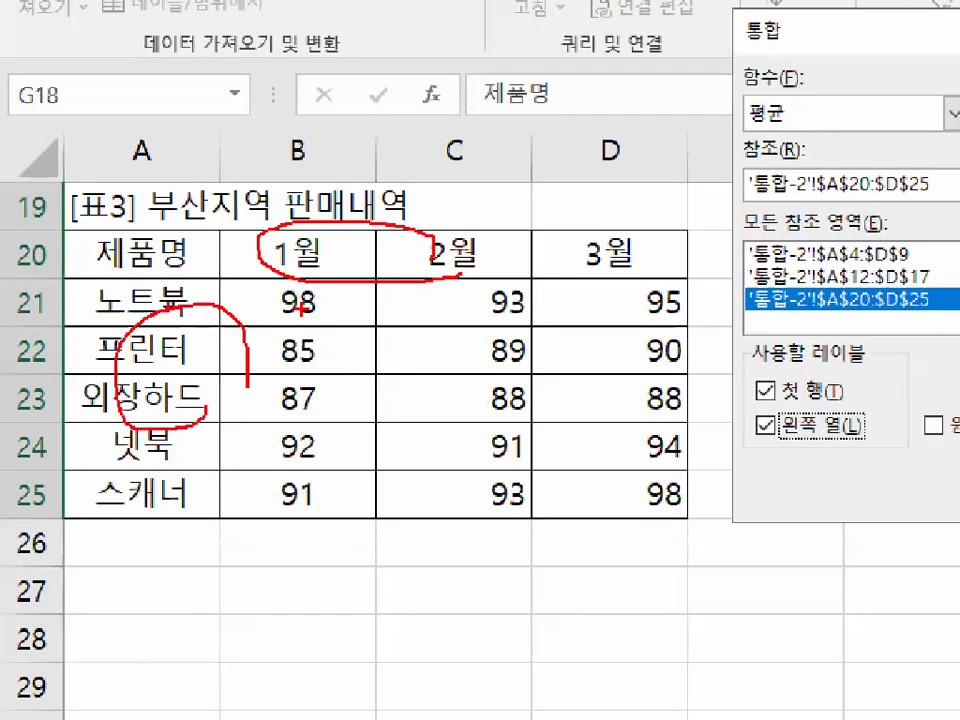
key("Escape")
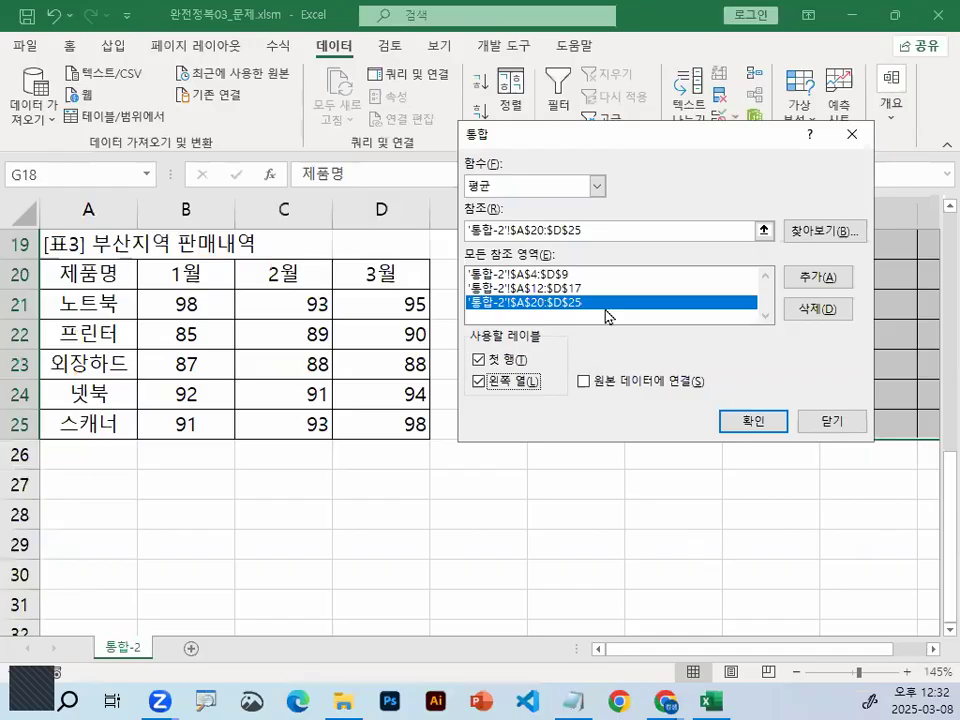
left_click(577, 232)
scroll(115, 440, "up", 4)
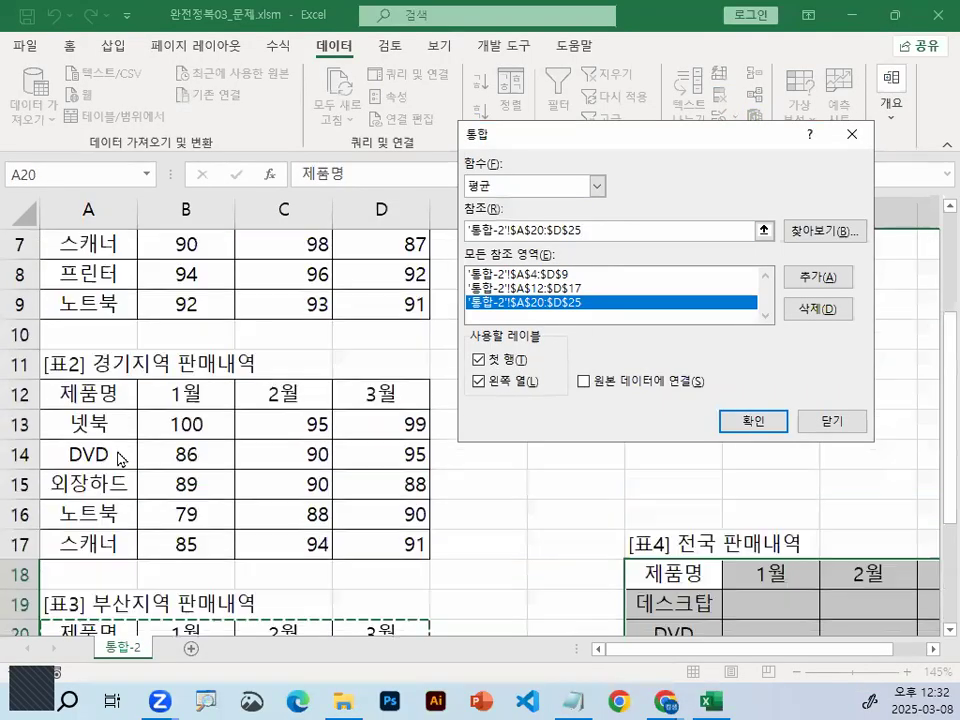
left_click_drag(258, 350, 305, 395)
mouse_move(138, 608)
left_mouse_down()
mouse_move(8, 592)
mouse_move(85, 545)
left_mouse_up()
mouse_move(312, 578)
left_mouse_down()
mouse_move(292, 612)
mouse_move(320, 598)
left_mouse_up()
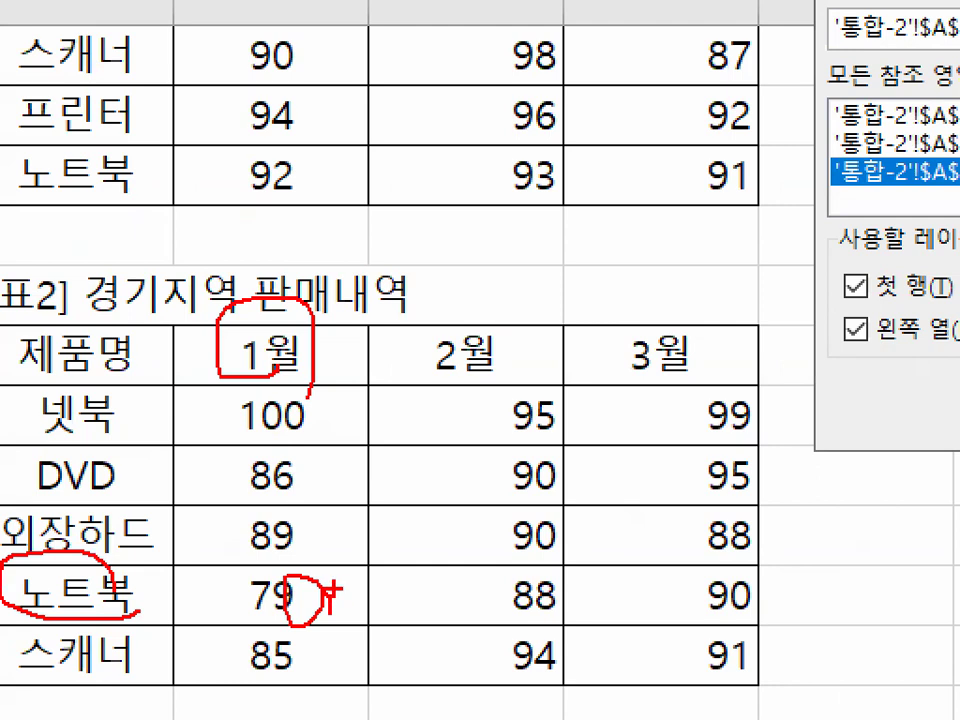
left_click_drag(305, 383, 346, 356)
left_click_drag(232, 358, 302, 322)
left_click_drag(112, 584, 128, 592)
mouse_move(302, 556)
left_mouse_down()
mouse_move(250, 592)
mouse_move(312, 578)
left_mouse_up()
left_click_drag(264, 104, 328, 158)
mouse_move(392, 596)
left_mouse_down()
mouse_move(402, 662)
mouse_move(418, 600)
left_mouse_up()
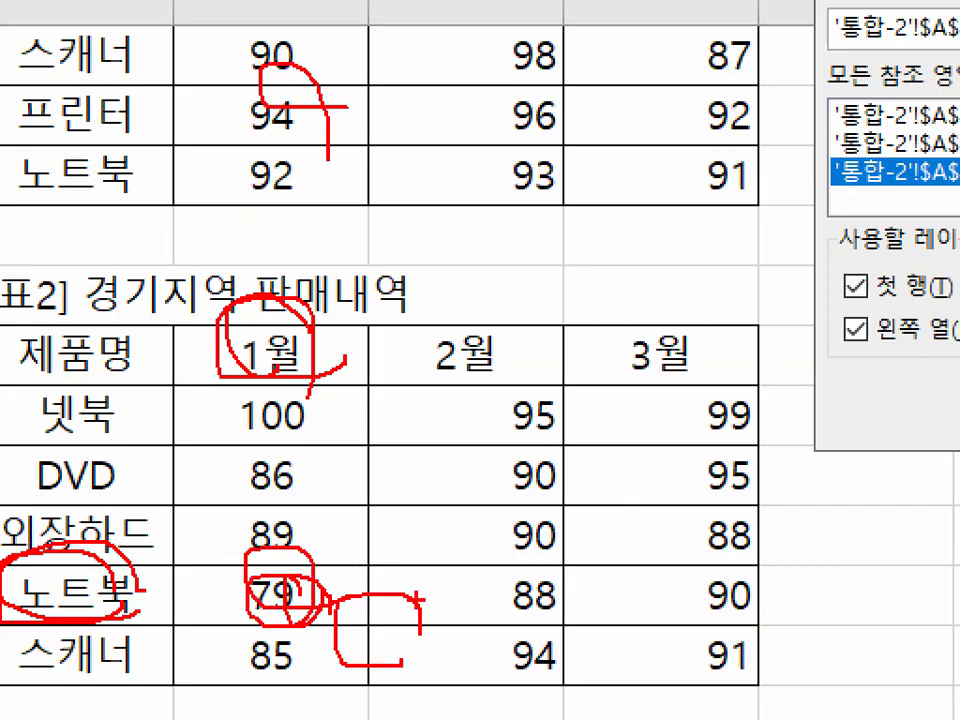
key("Escape")
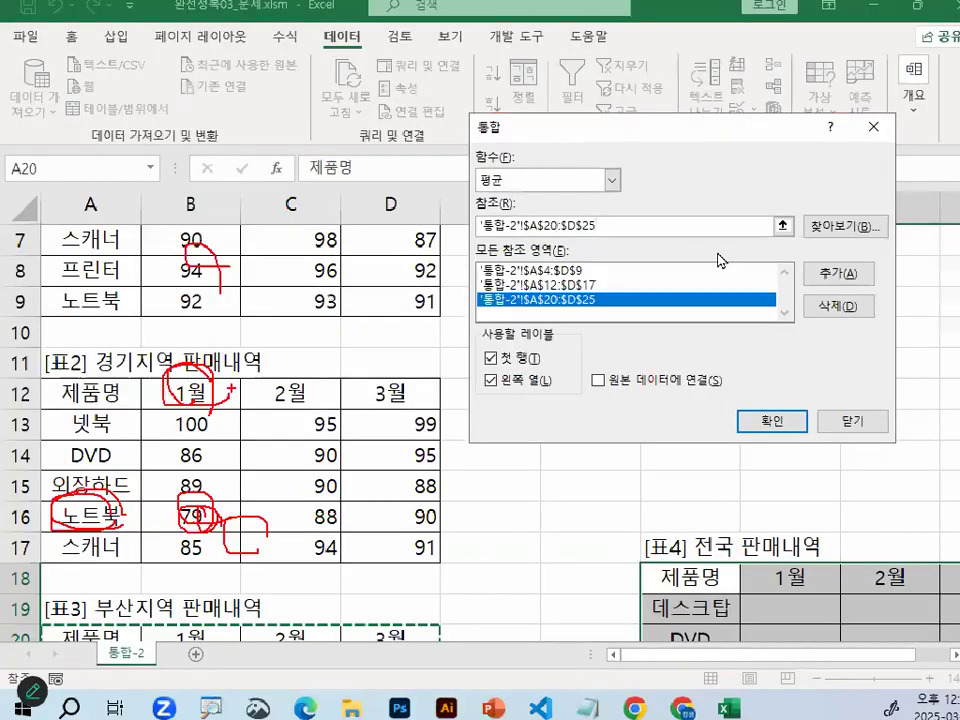
Examine the month and product labels of the destination table [표4] 전국 판매내역 and the cells awaiting averages.
left_click_drag(707, 139, 327, 83)
key("ctrl+1")
mouse_move(869, 503)
left_mouse_down()
mouse_move(730, 564)
mouse_move(837, 533)
left_mouse_up()
mouse_move(815, 265)
left_mouse_down()
mouse_move(800, 268)
mouse_move(745, 215)
mouse_move(712, 272)
left_mouse_up()
left_click_drag(527, 355, 632, 352)
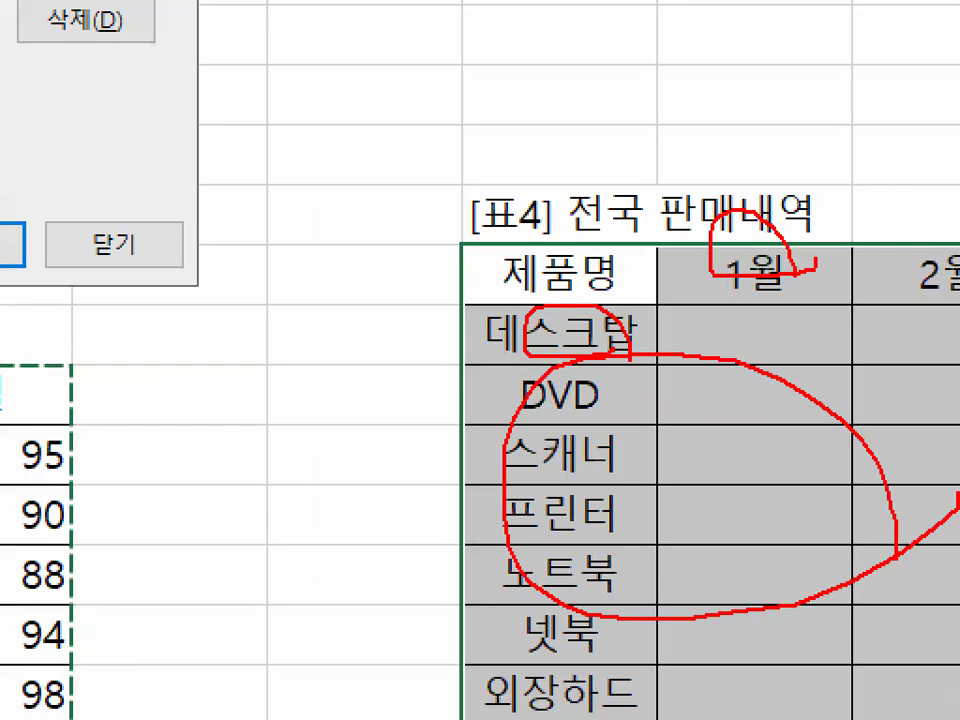
left_click_drag(720, 295, 852, 212)
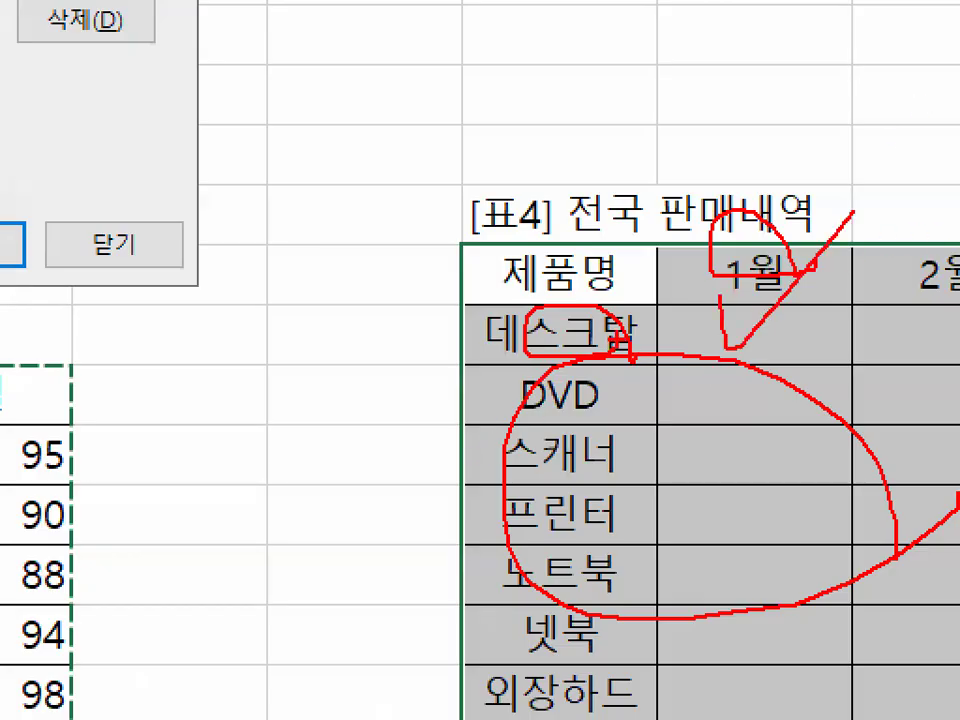
left_click_drag(750, 360, 816, 341)
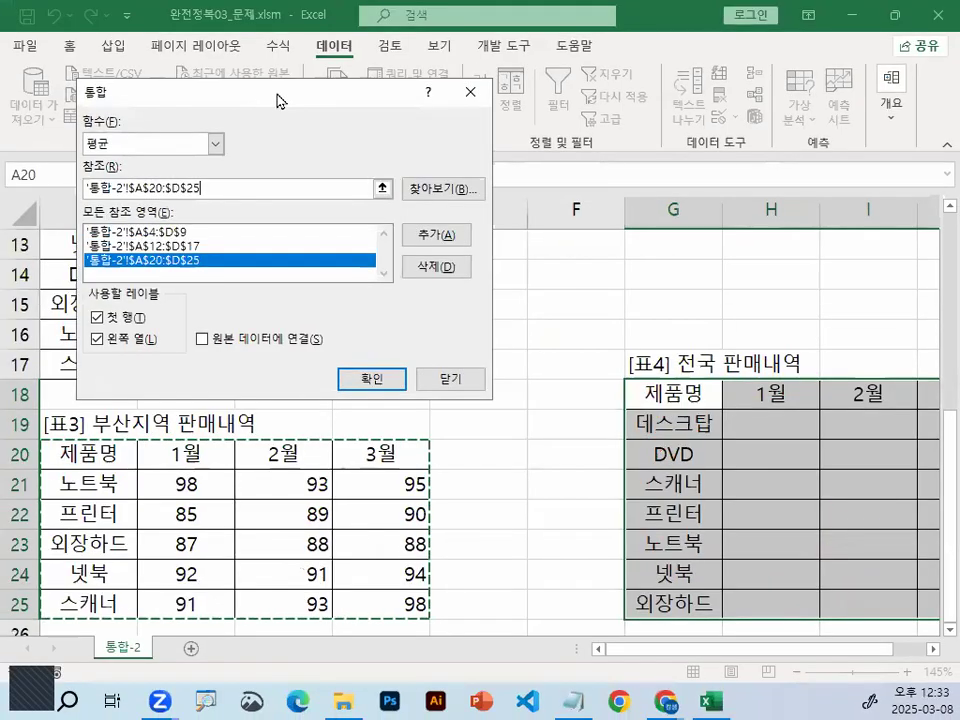
Apply the average consolidation to the [표4] 전국 판매내역 table without linking to the source data.
left_click_drag(266, 91, 421, 96)
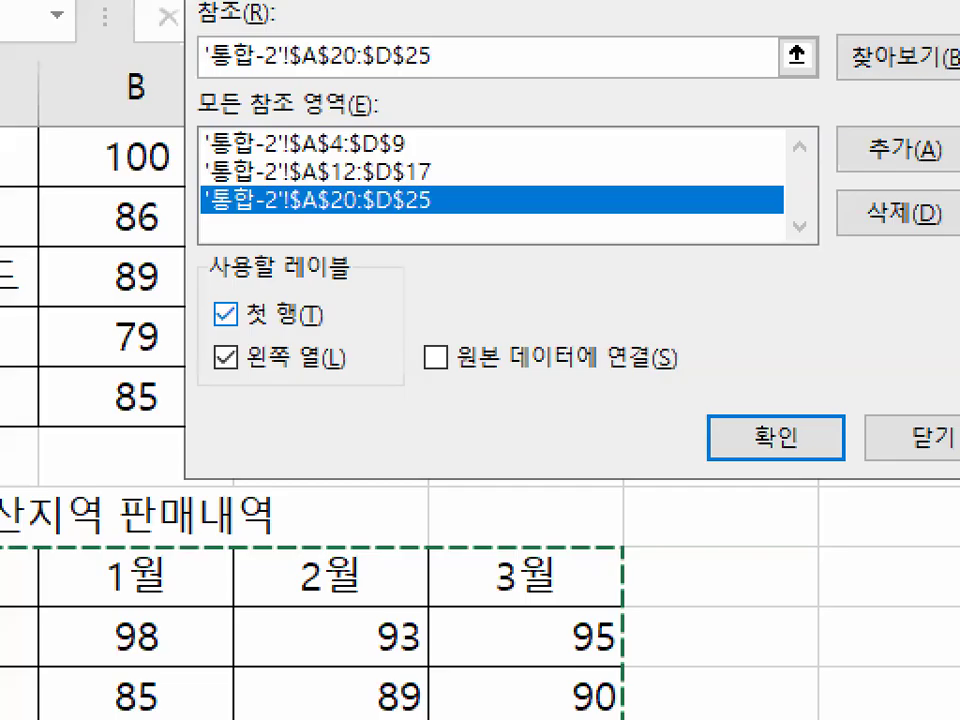
mouse_move(251, 337)
left_mouse_down()
mouse_move(238, 354)
mouse_move(266, 330)
left_mouse_up()
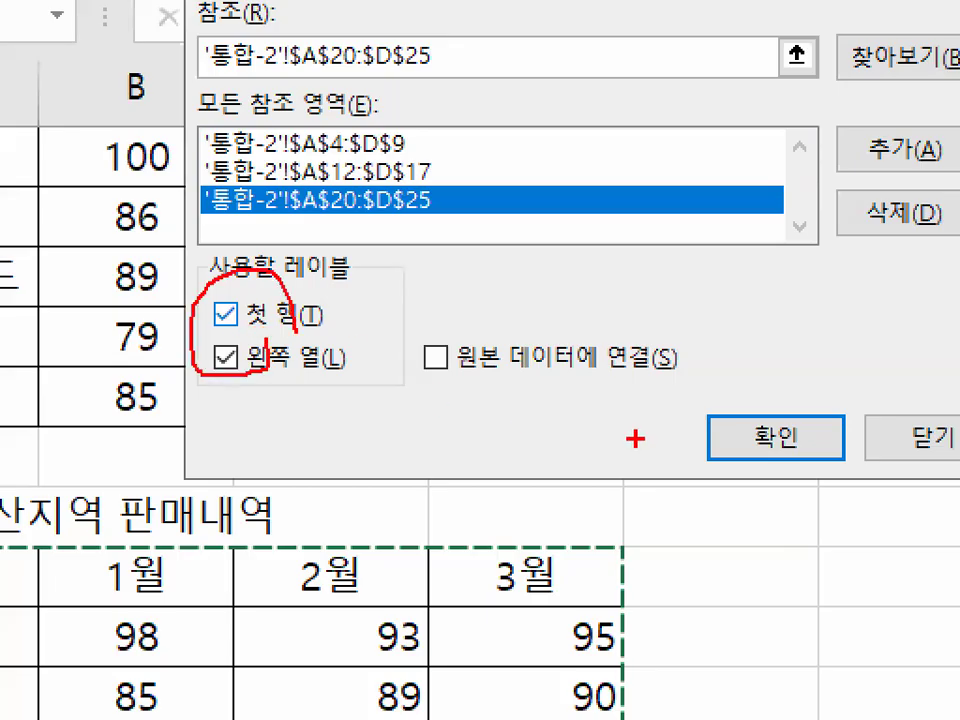
left_click_drag(425, 384, 723, 380)
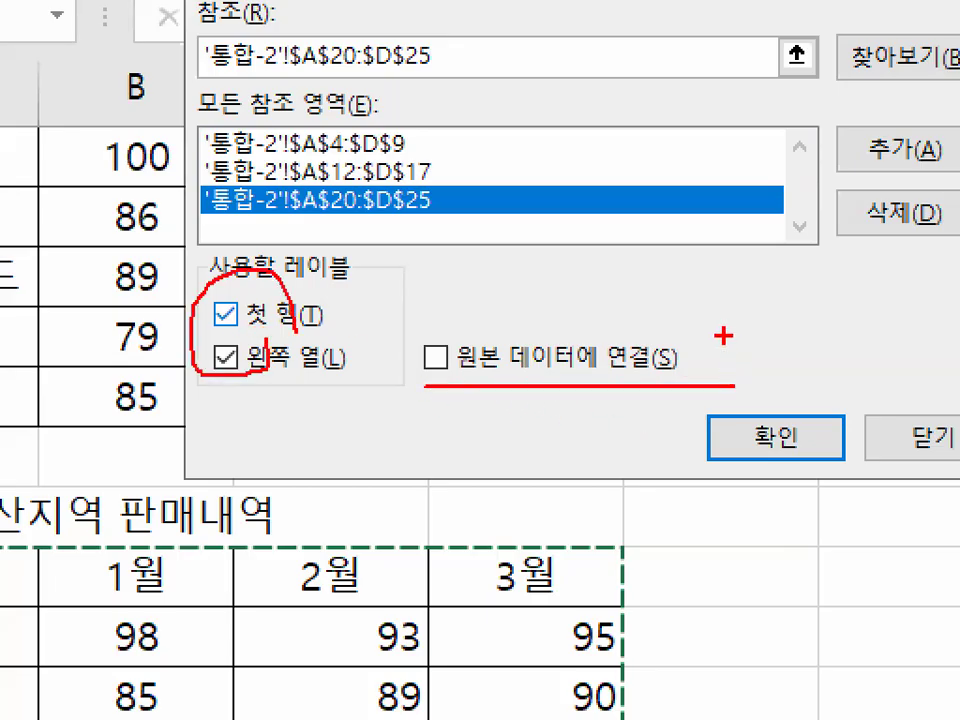
key("Escape")
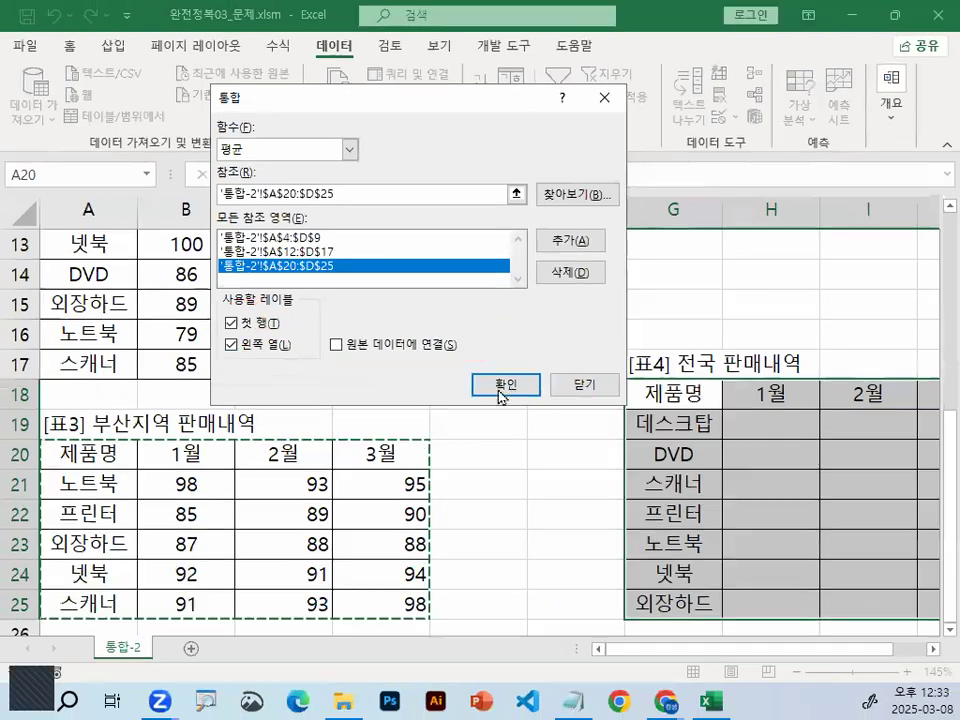
left_click(511, 388)
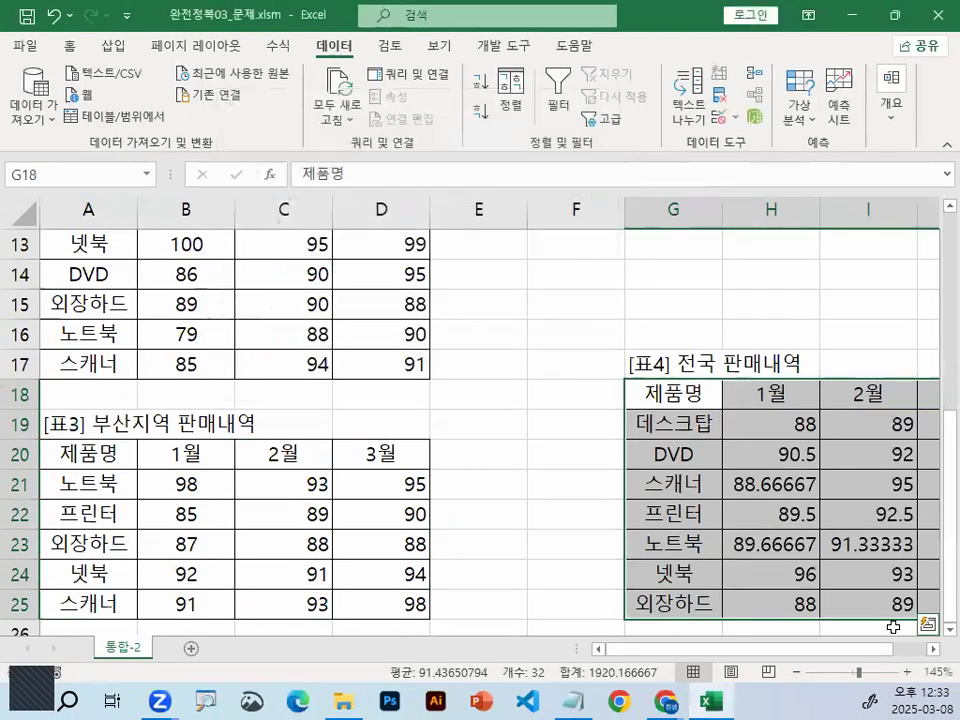
Review the consolidated averages for every product from 1월 to 3월 in [표4], including its 제품명 header cell.
left_click(930, 657)
scroll(746, 456, "right", 2)
left_click(671, 420)
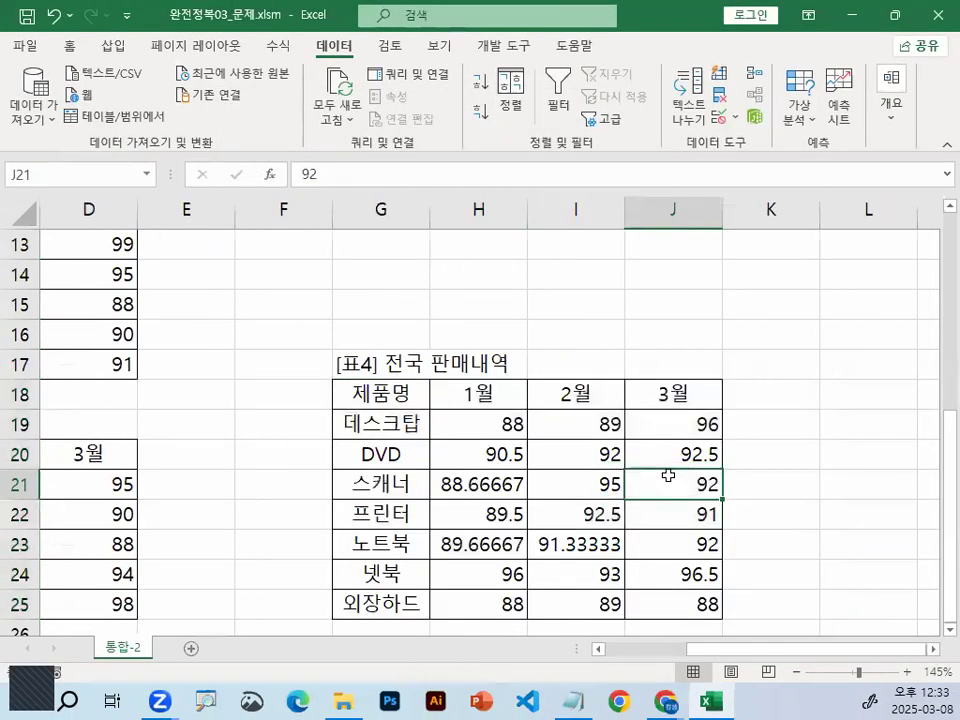
scroll(670, 450, "down", 2)
scroll(668, 476, "up", 1)
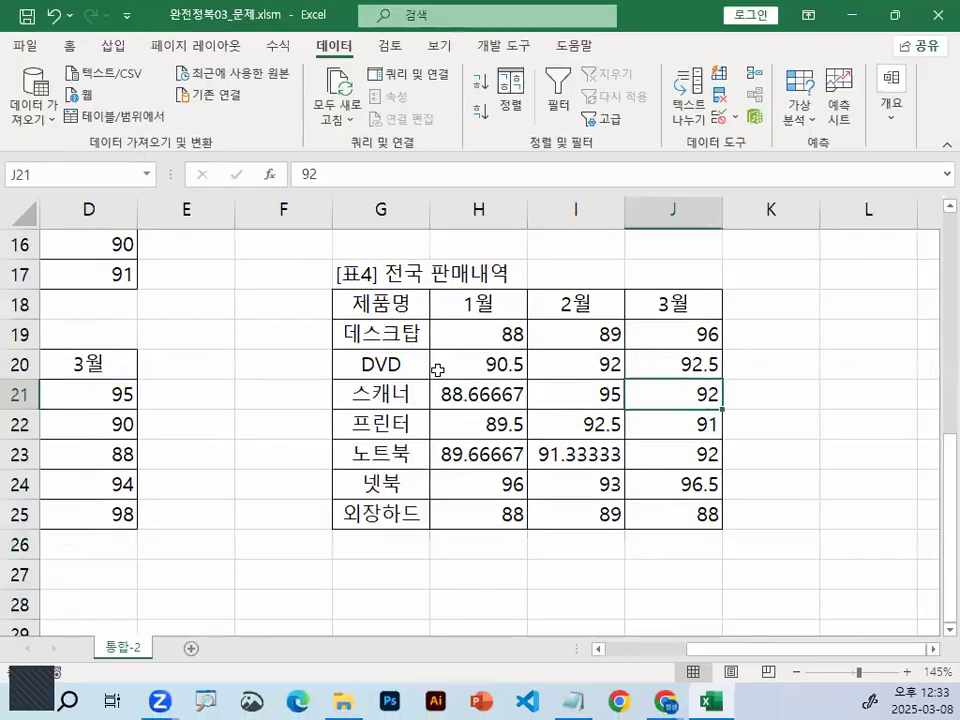
left_click(147, 139)
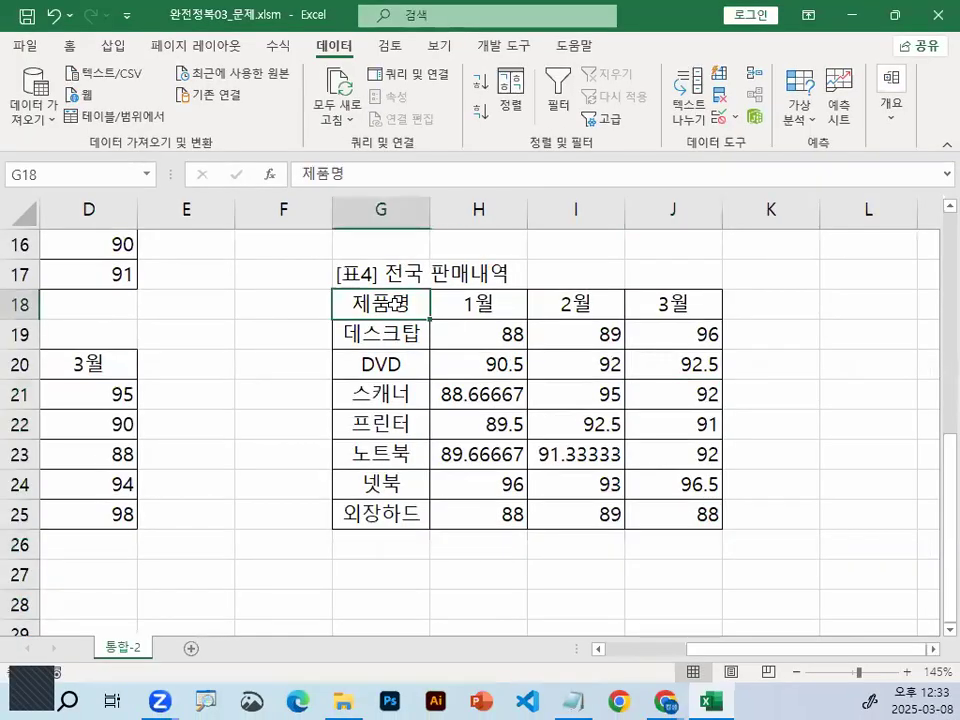
mouse_move(410, 312)
left_mouse_down()
mouse_move(343, 304)
mouse_move(420, 313)
left_mouse_up()
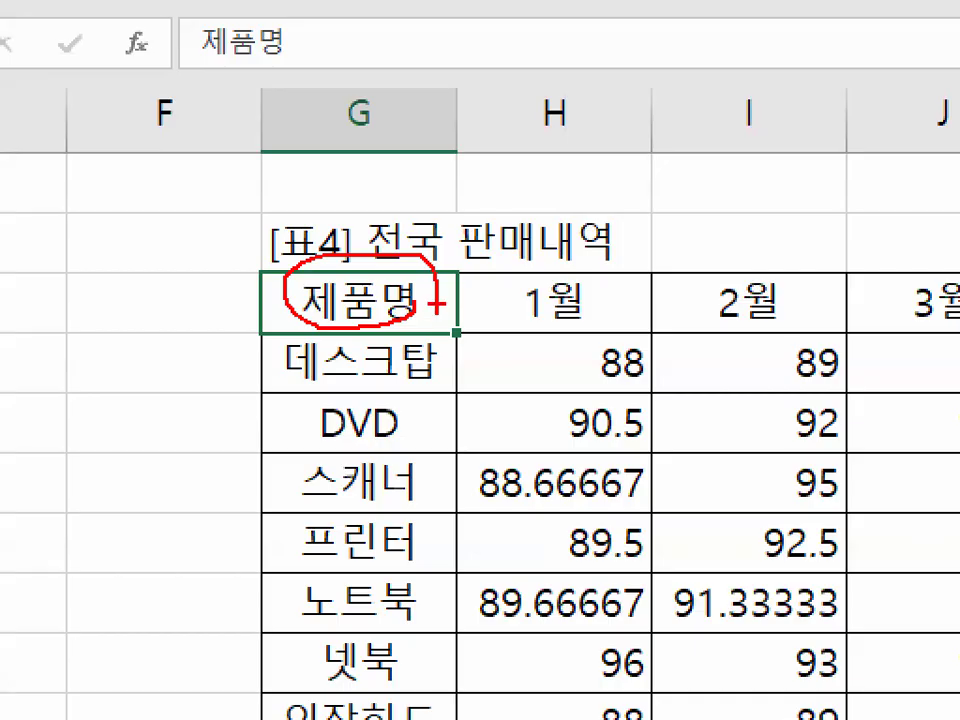
key("Escape")
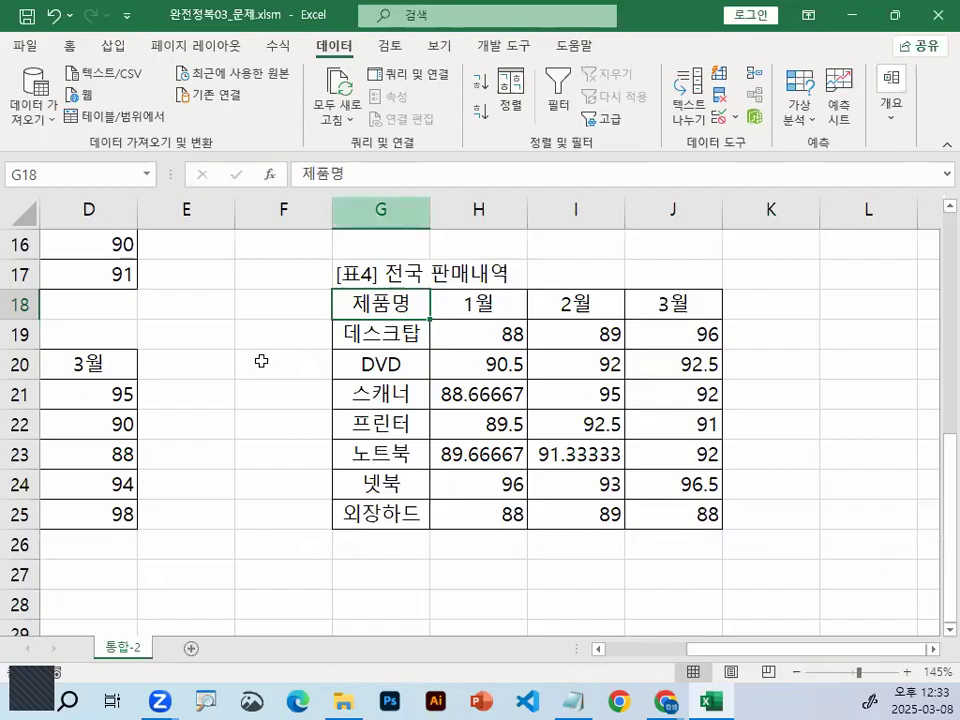
key("Down")
key("Down")
key("Right")
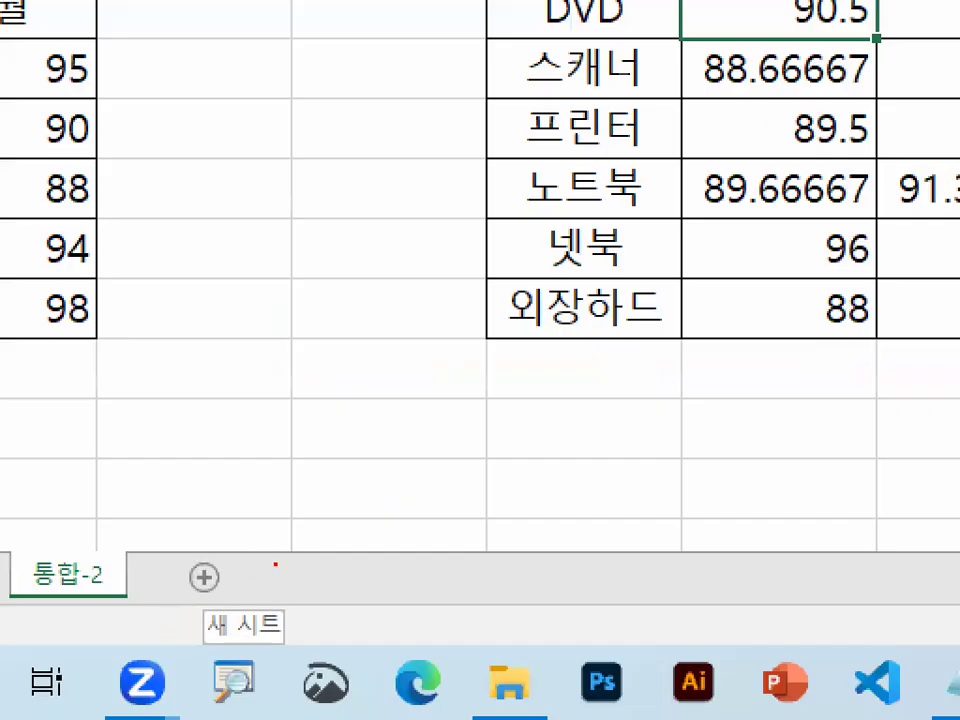
Add a new blank worksheet after the 통합-2 sheet.
left_click_drag(275, 563, 249, 552)
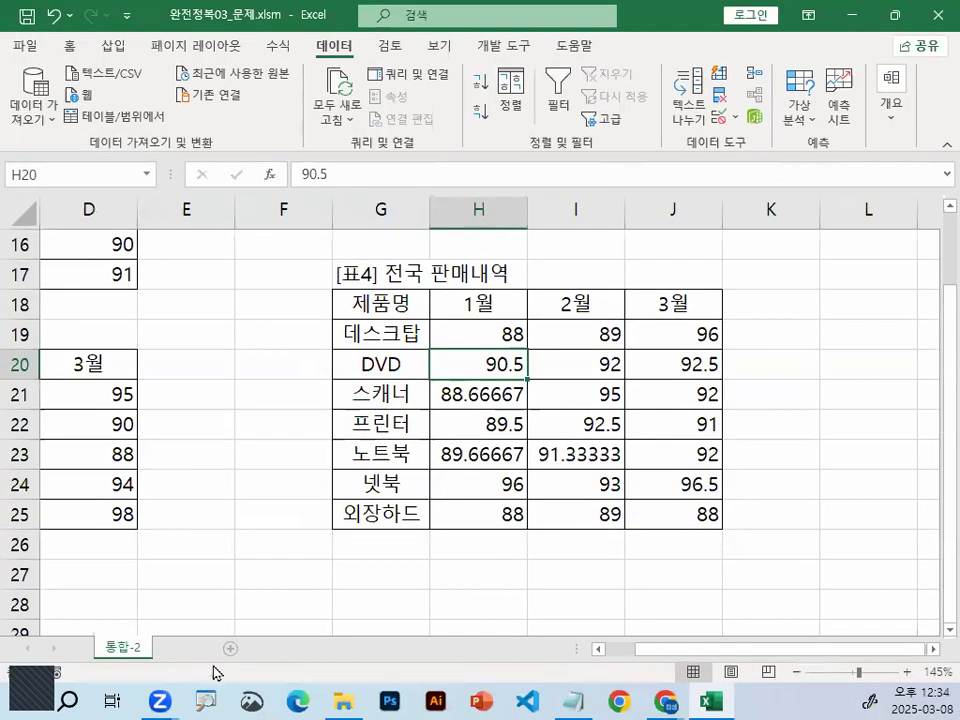
left_click(190, 647)
left_click(253, 277)
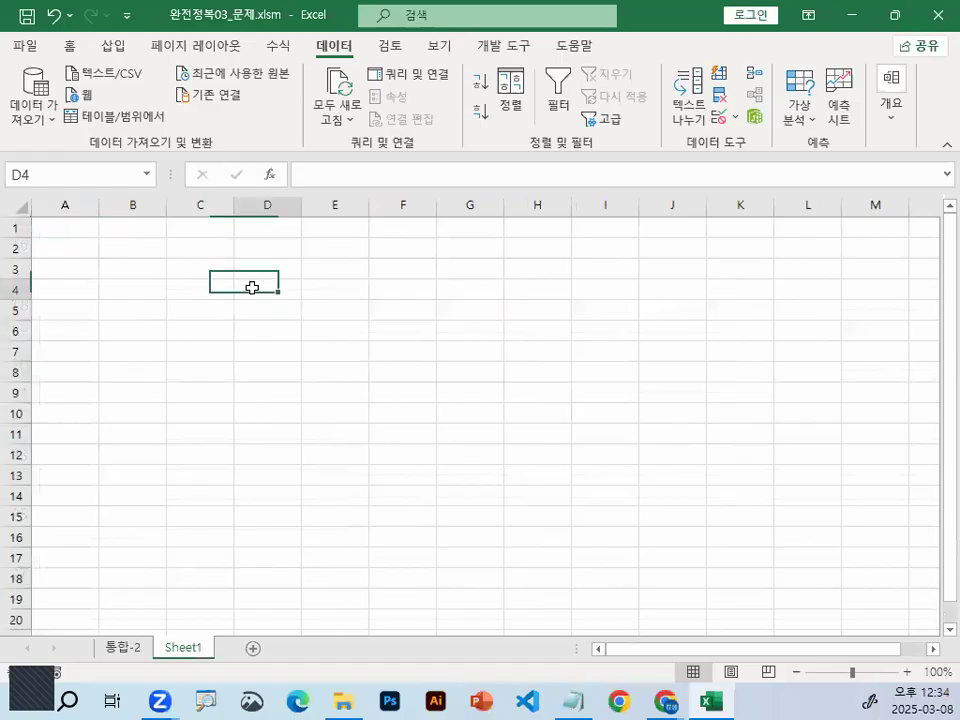
scroll(242, 281, "up", 7)
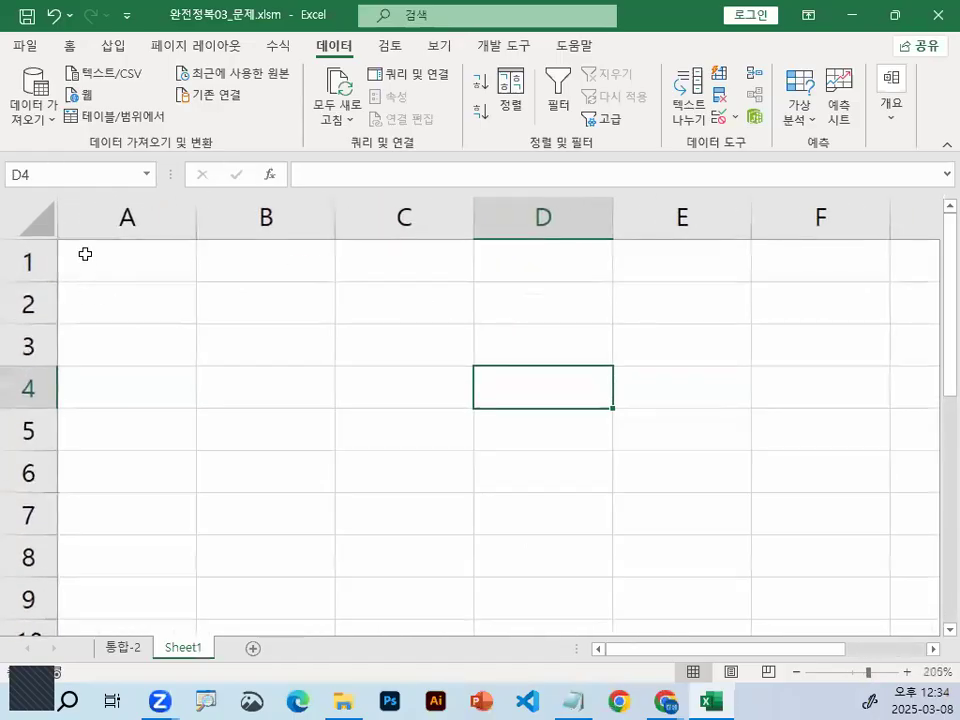
Enter the heading 월 in A1, with the month labels 1월 in A2 and 2월 in A5.
left_click(85, 254)
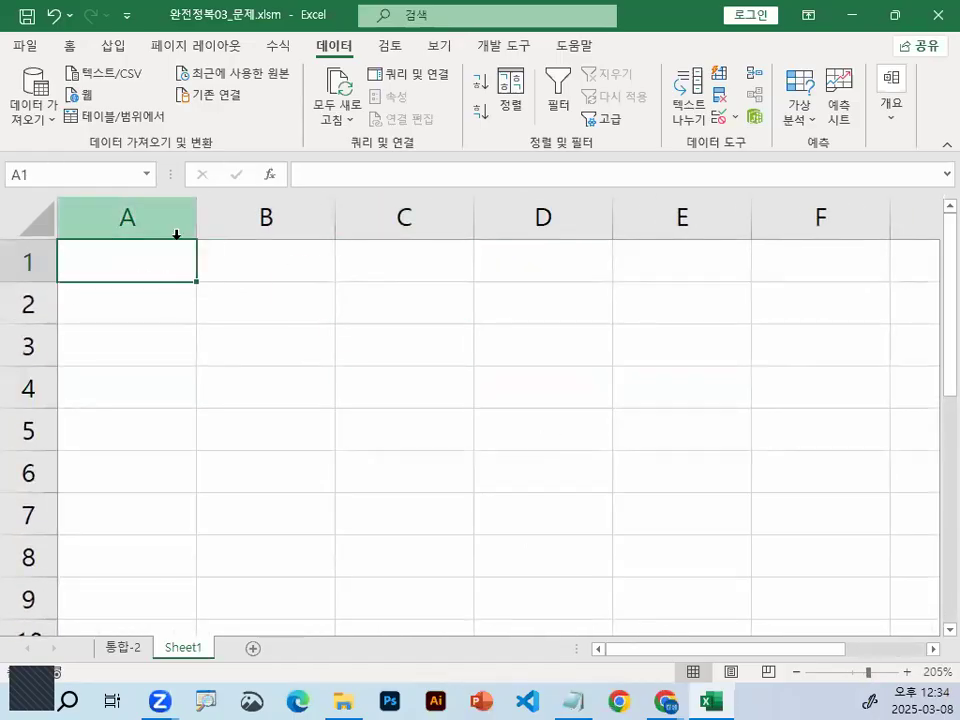
type("월")
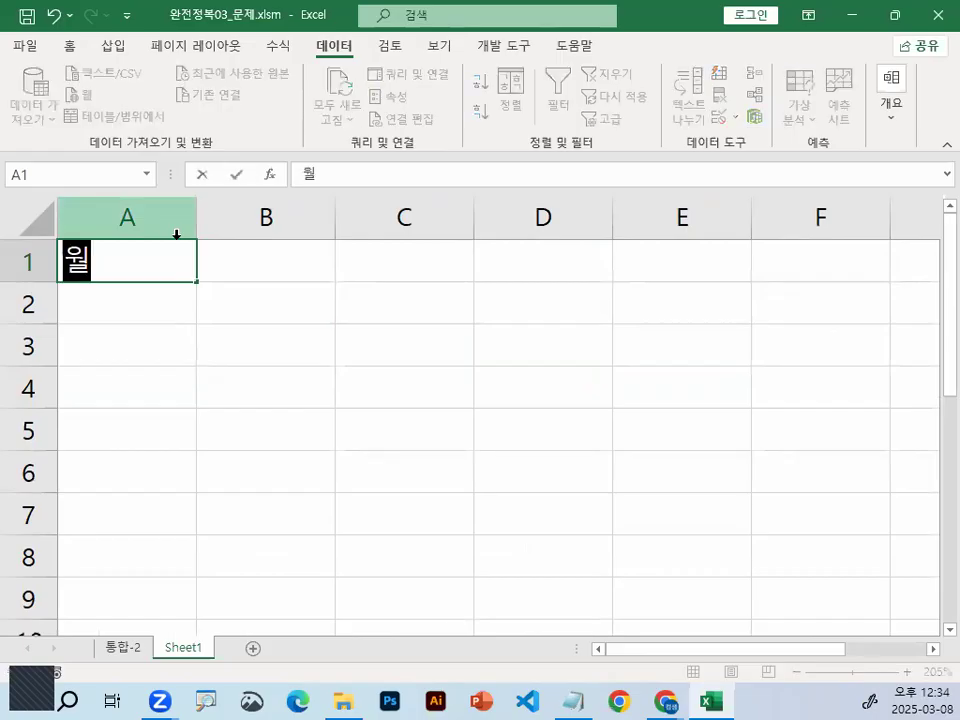
key("Return")
type("1월")
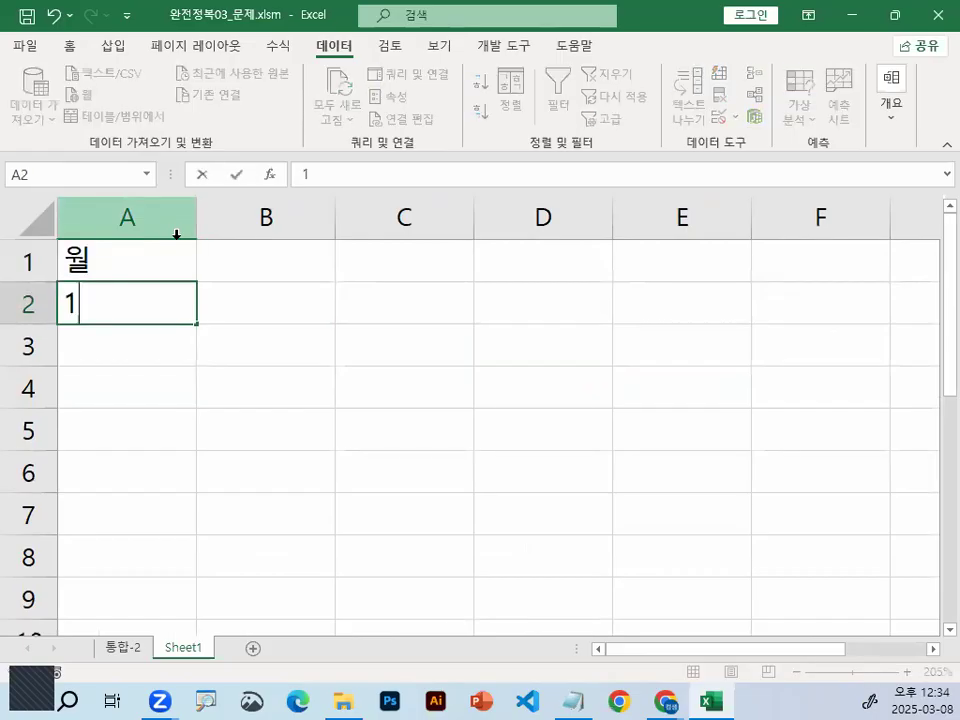
key("Return")
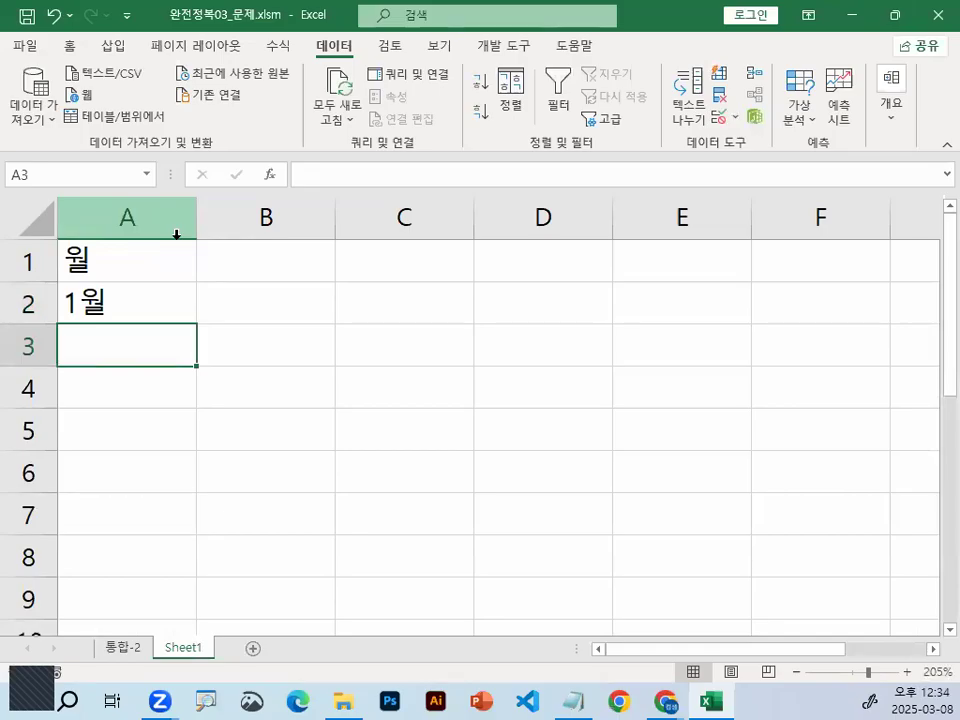
key("Down")
key("Down")
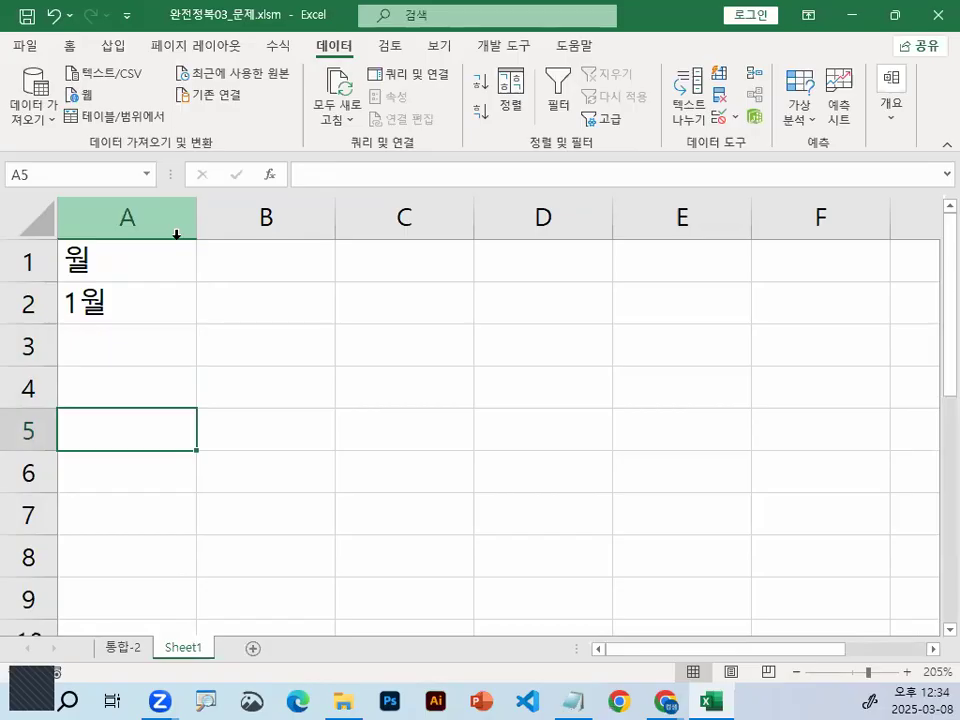
type("2ㅇ")
key("BackSpace")
type("월")
key("Return")
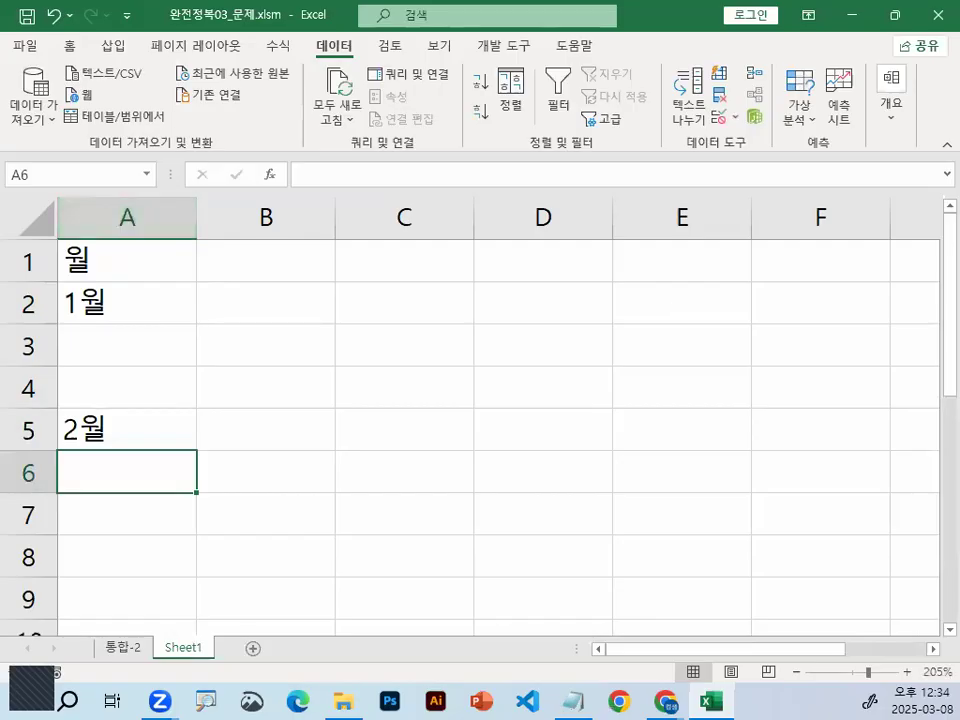
Enter the column headings 판매제품 in B1 and 판매단가 in C1.
left_click(272, 258)
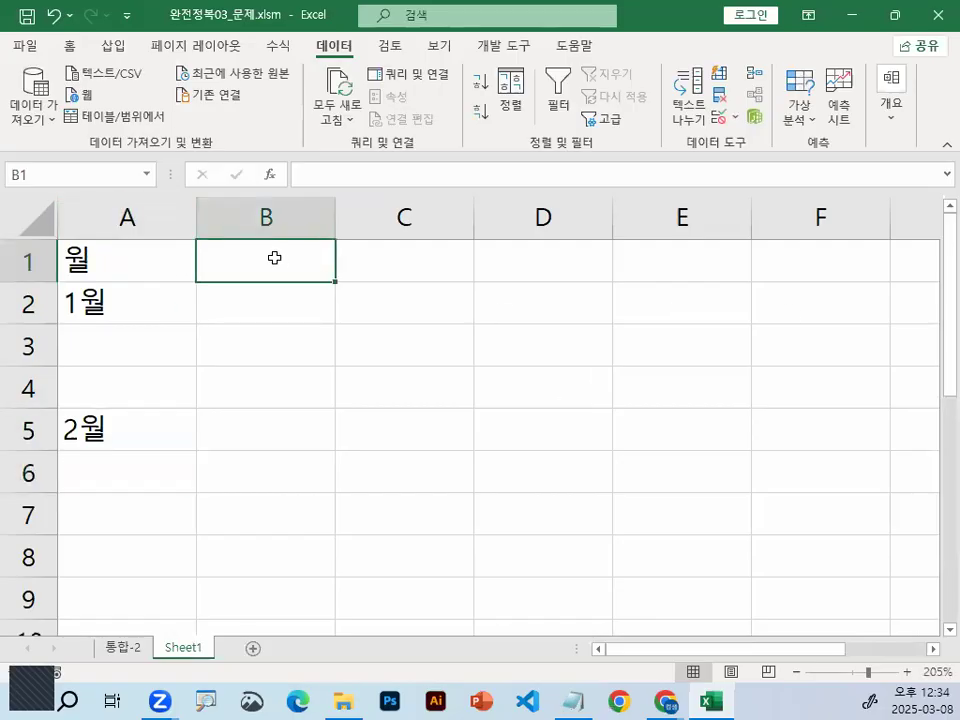
type("판맷")
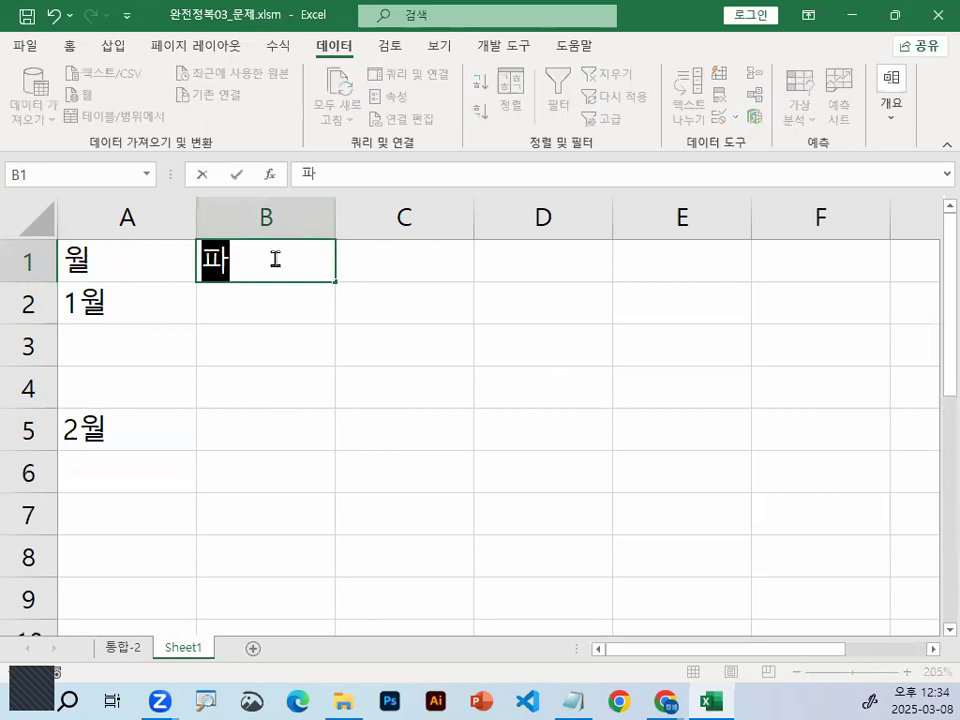
type("제품")
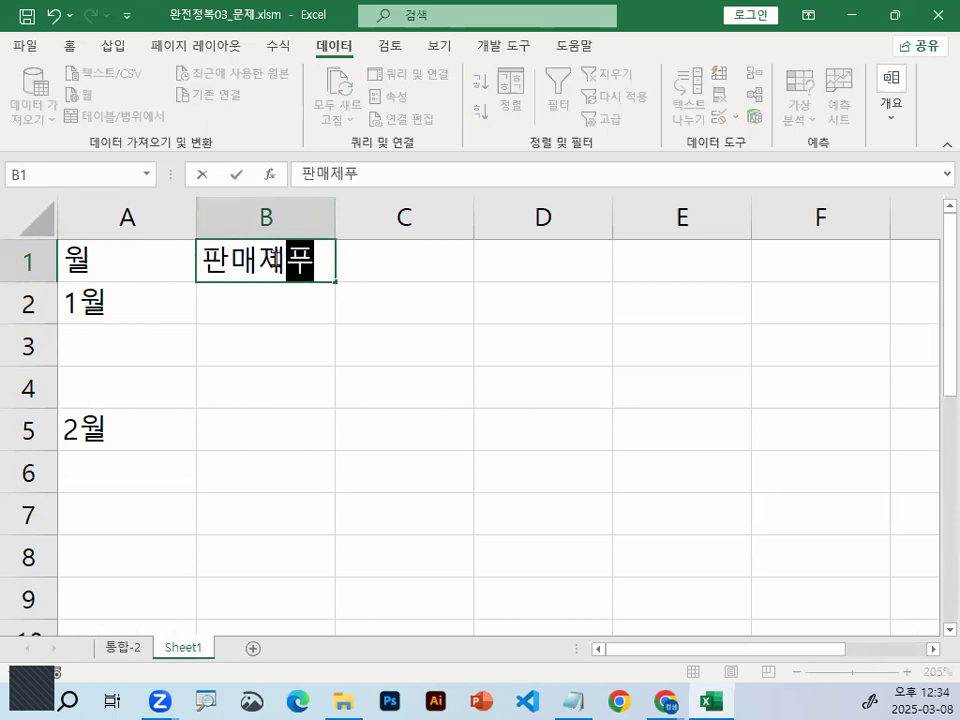
key("Return")
left_click(433, 254)
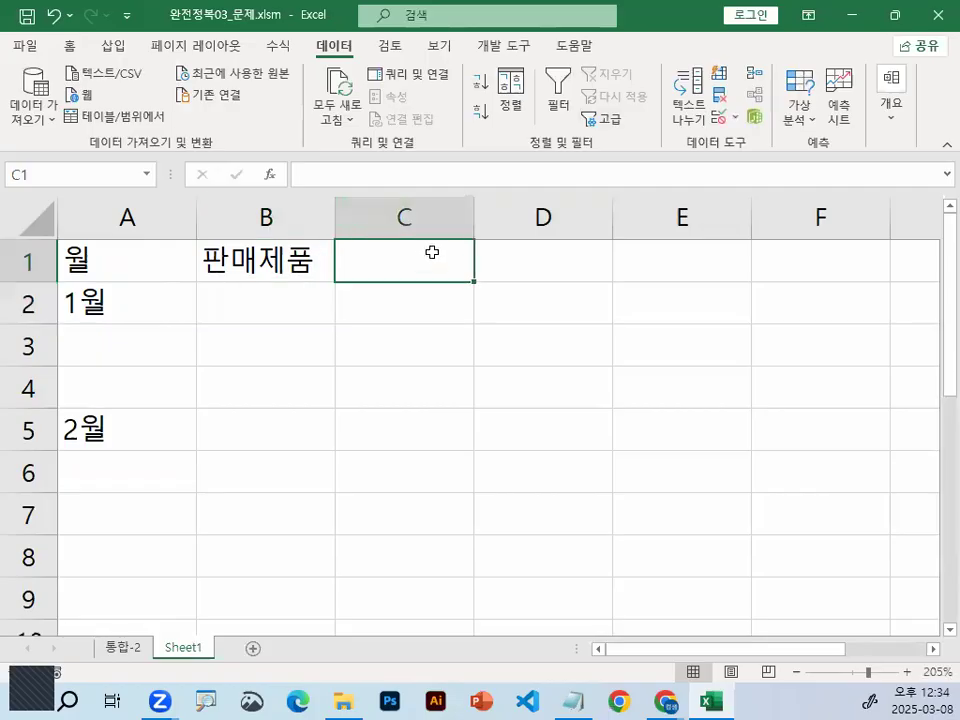
type("판맥")
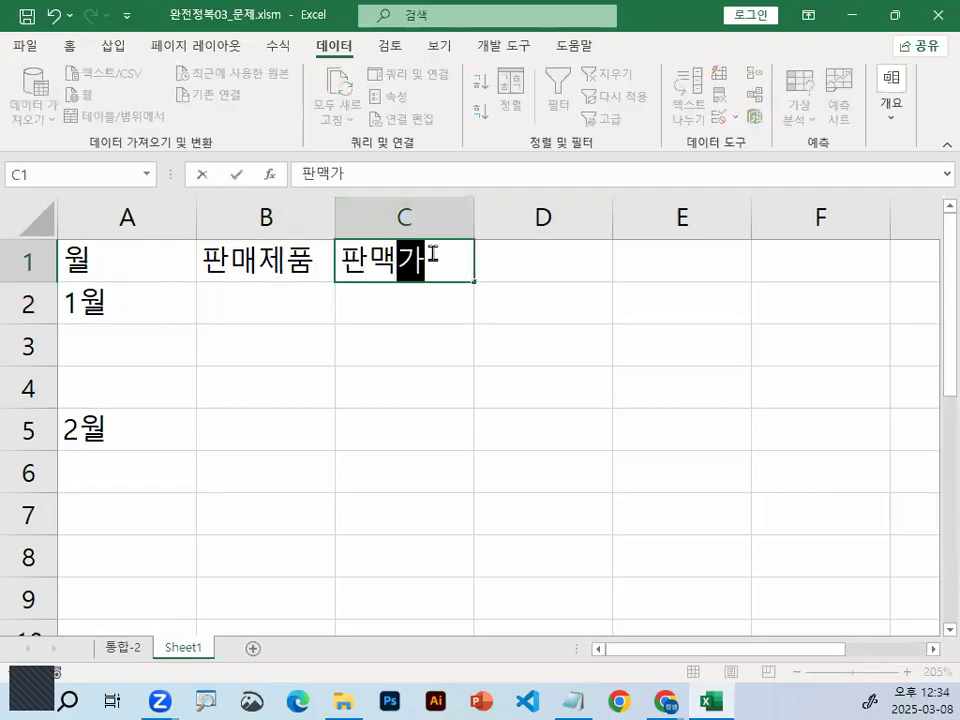
key("BackSpace")
type("매단")
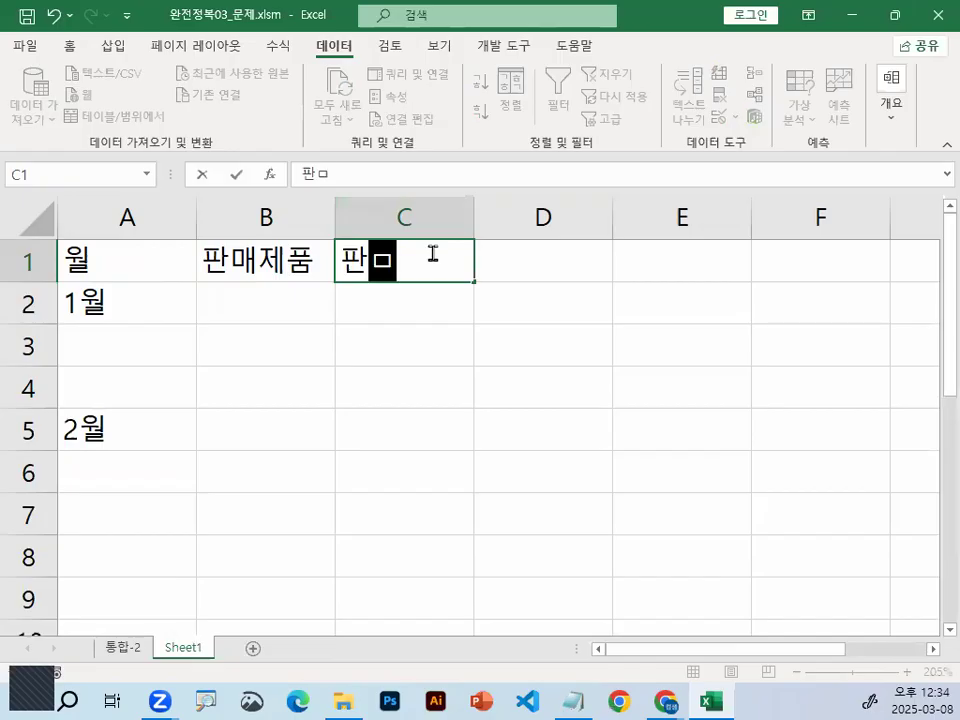
type("가")
key("Return")
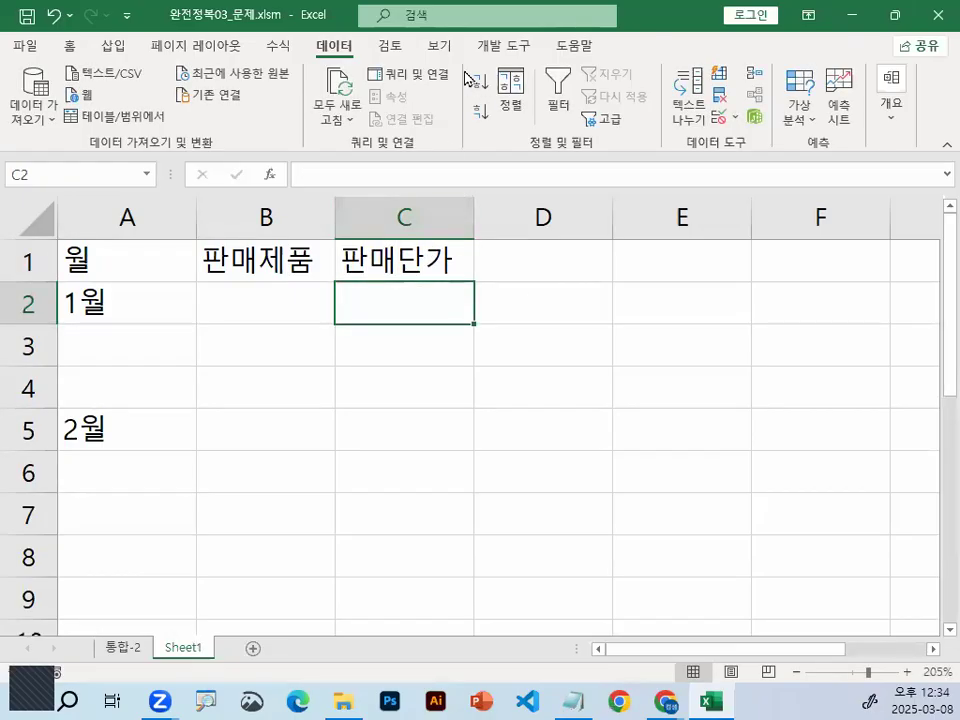
Apply all borders to the table range A1:C7.
scroll(181, 335, "down", 2)
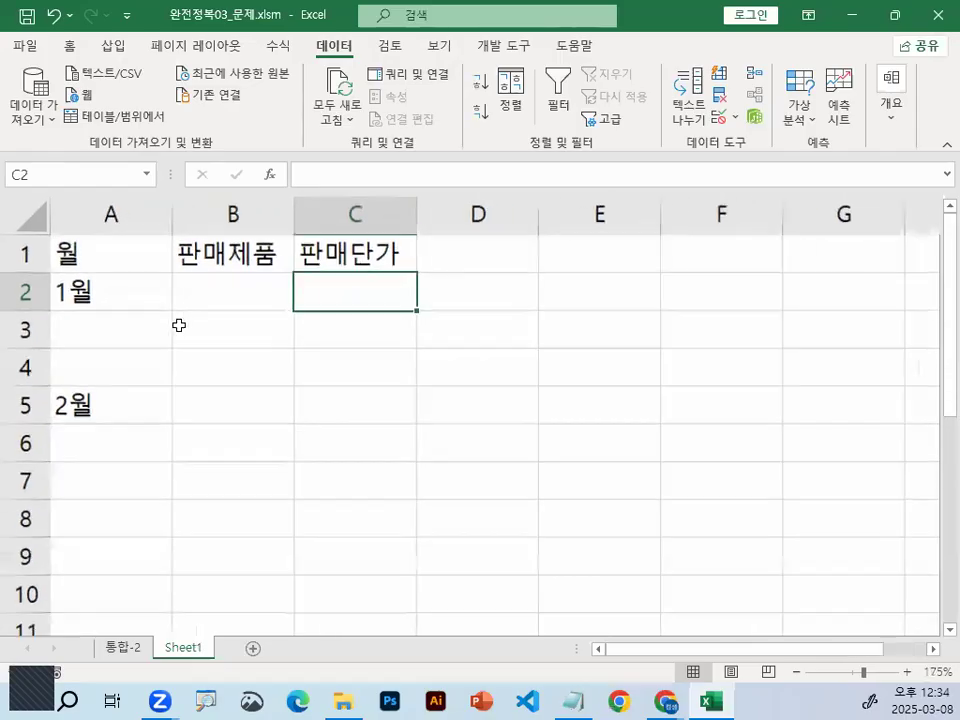
left_click_drag(139, 251, 359, 460)
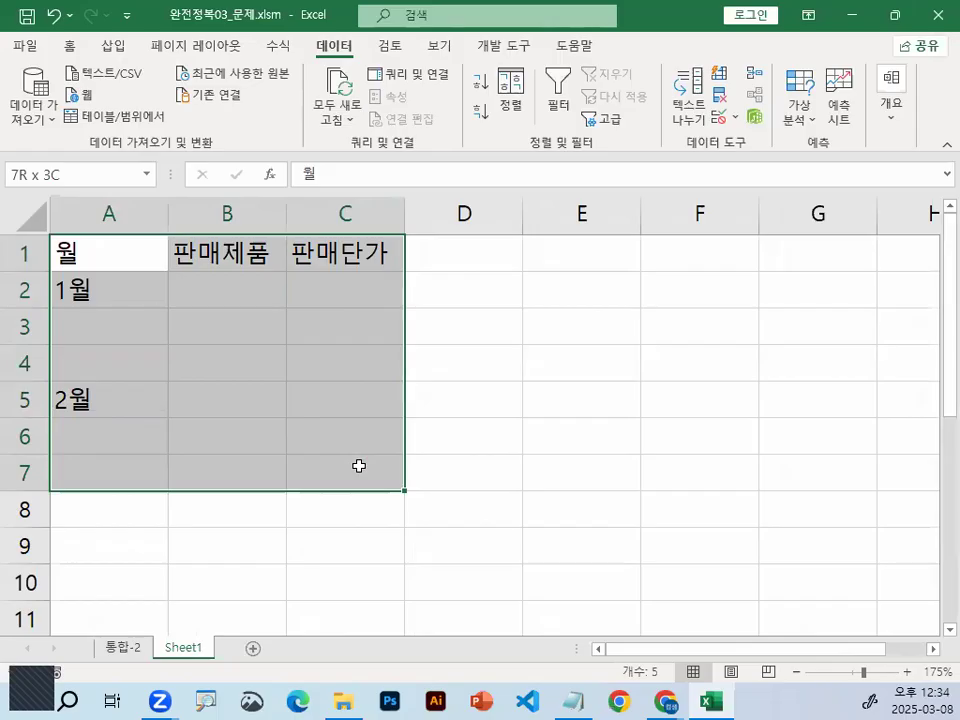
left_click_drag(359, 466, 356, 456)
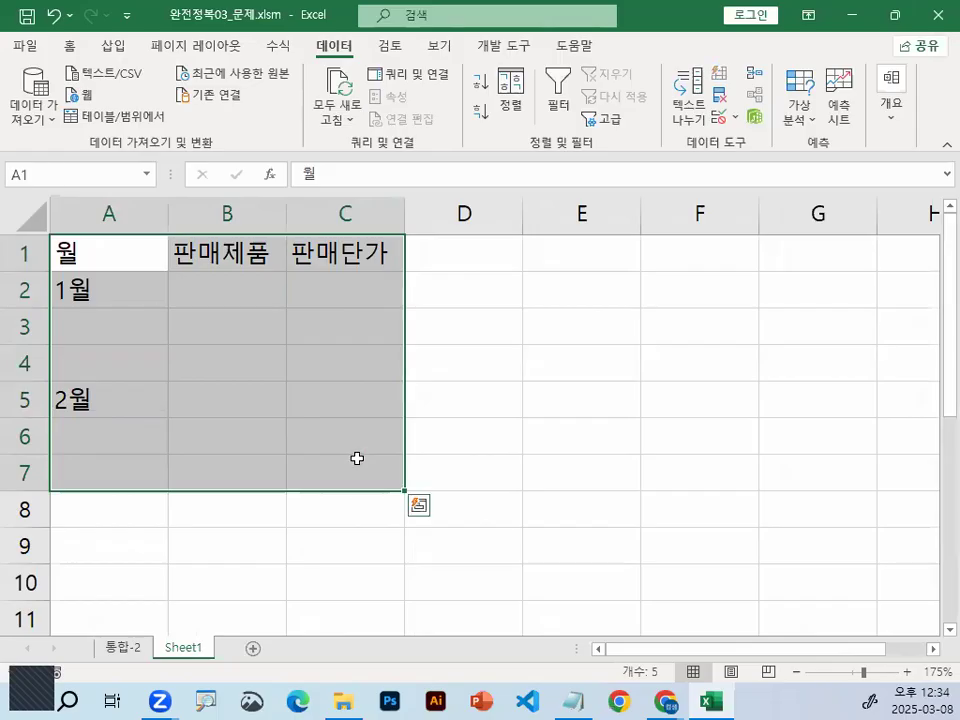
left_click(70, 47)
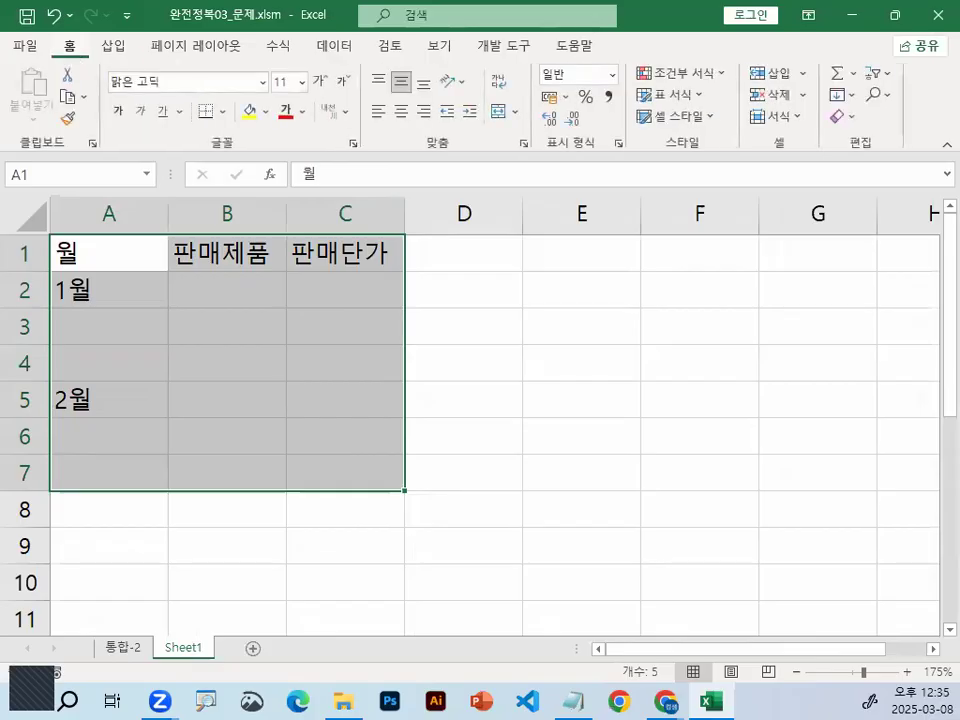
key("ctrl+1")
left_click(121, 83)
mouse_move(136, 103)
left_mouse_down()
mouse_move(78, 78)
mouse_move(141, 103)
left_mouse_up()
mouse_move(449, 211)
left_mouse_down()
mouse_move(405, 242)
mouse_move(452, 232)
left_mouse_up()
key("Escape")
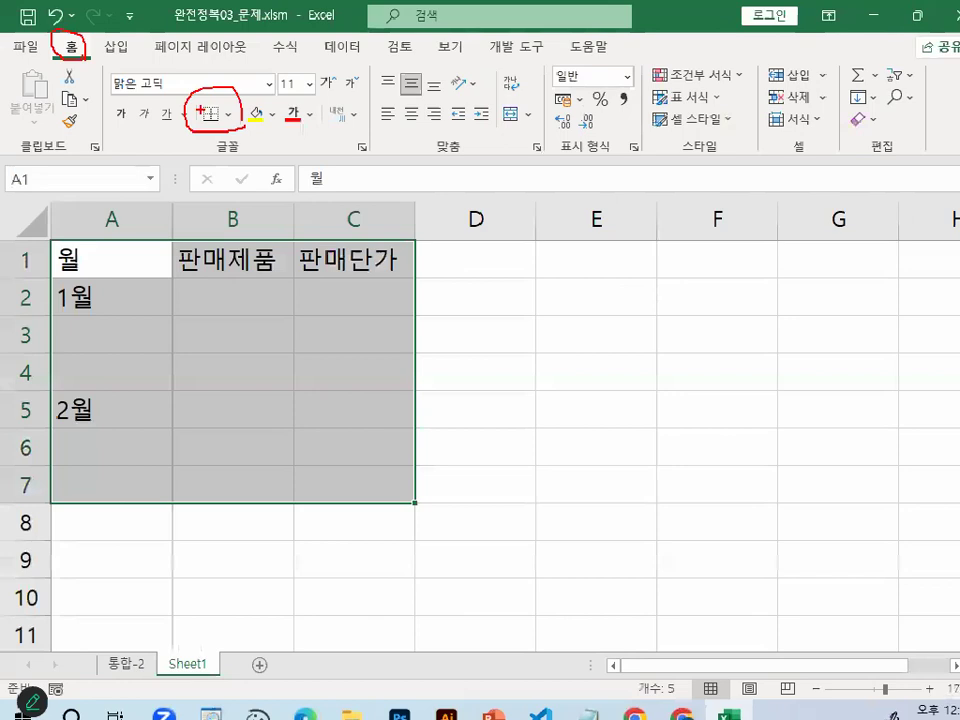
left_click(222, 112)
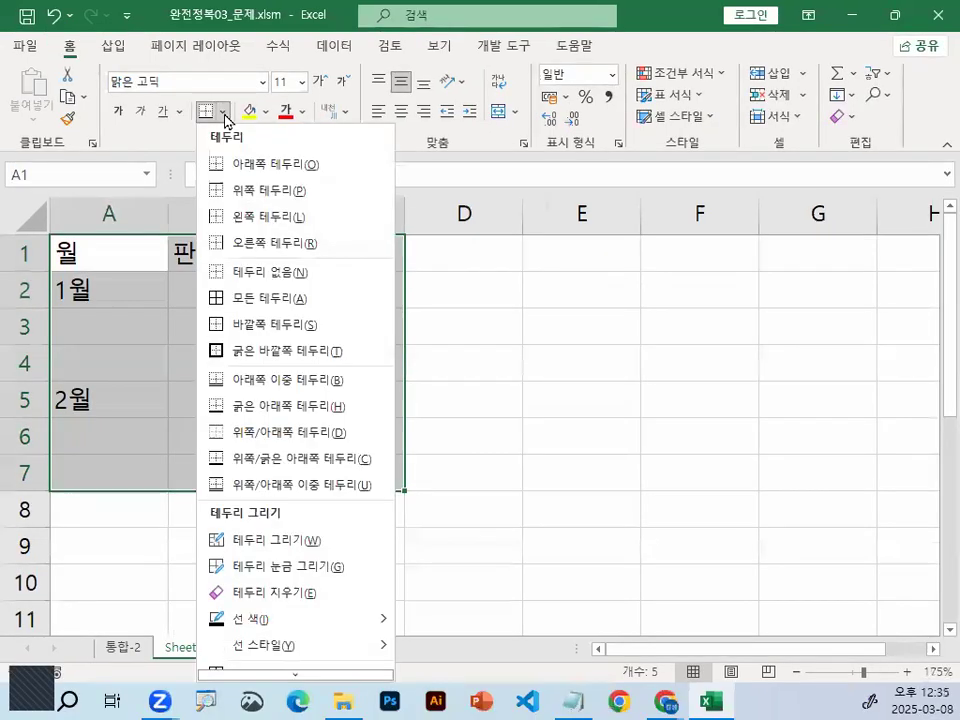
left_click(252, 309)
left_click(441, 360)
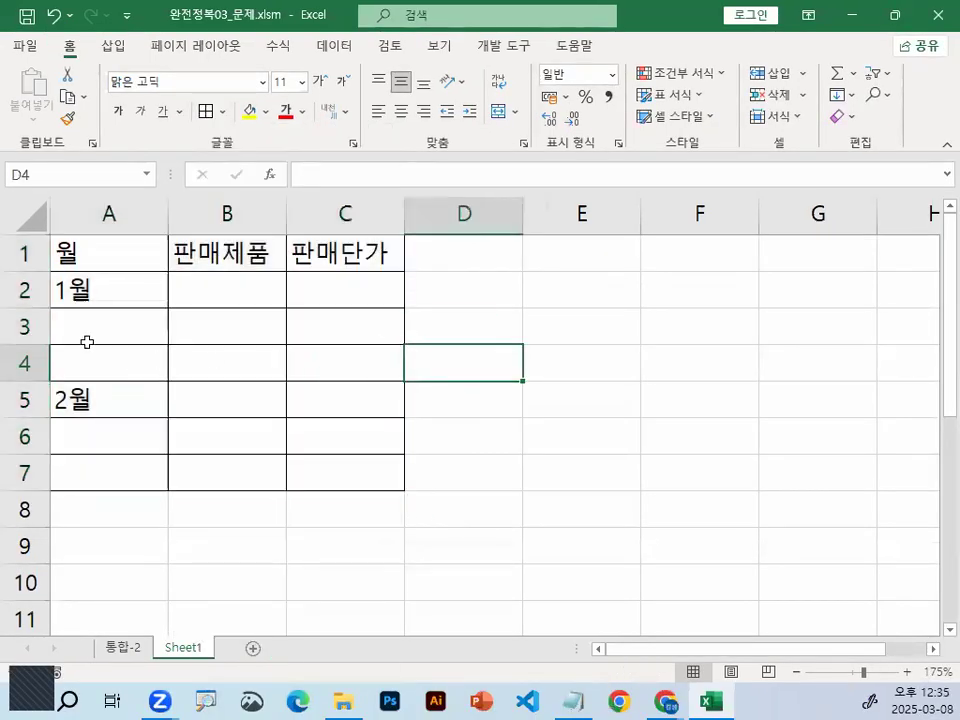
Merge and center cells A2:A4 for the 1월 label.
left_click(98, 298)
key("ctrl+1")
mouse_move(162, 336)
left_mouse_down()
mouse_move(39, 342)
mouse_move(165, 345)
left_mouse_up()
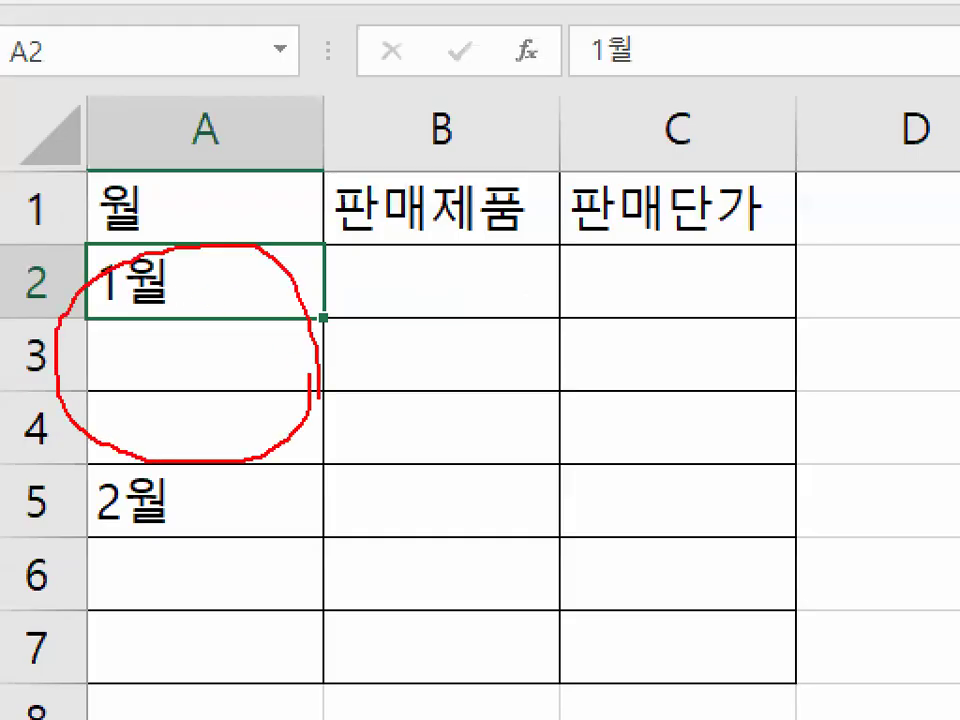
key("Escape")
left_click_drag(133, 296, 130, 362)
left_click_drag(98, 279, 117, 364)
key("ctrl+1")
mouse_move(534, 110)
left_mouse_down()
mouse_move(455, 120)
mouse_move(527, 100)
mouse_move(540, 126)
left_mouse_up()
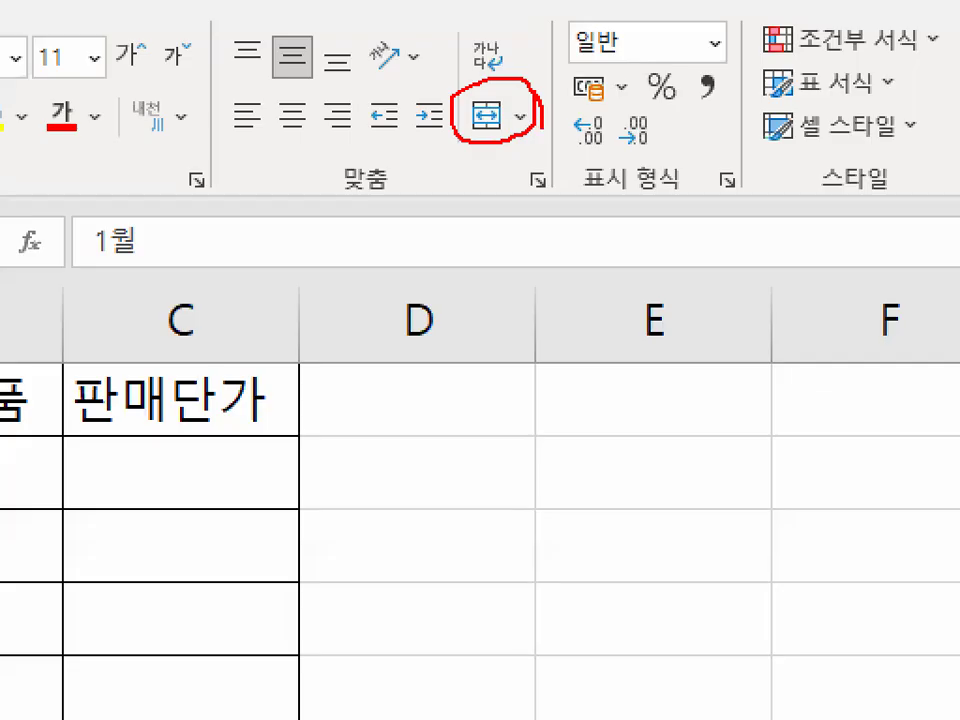
key("Escape")
key("ctrl+1")
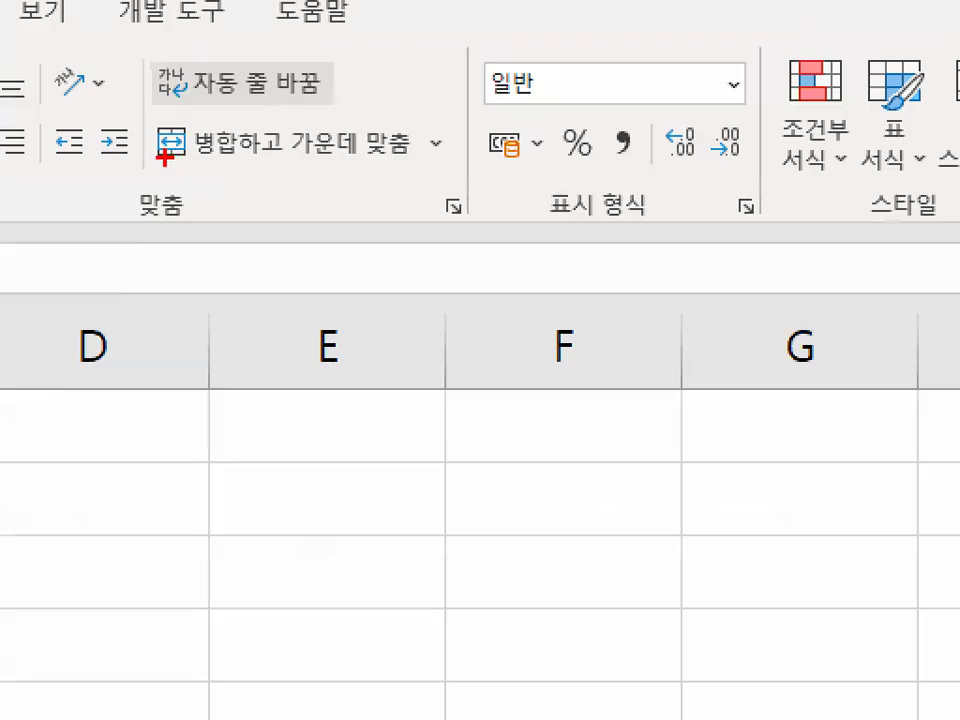
left_click_drag(182, 144, 330, 145)
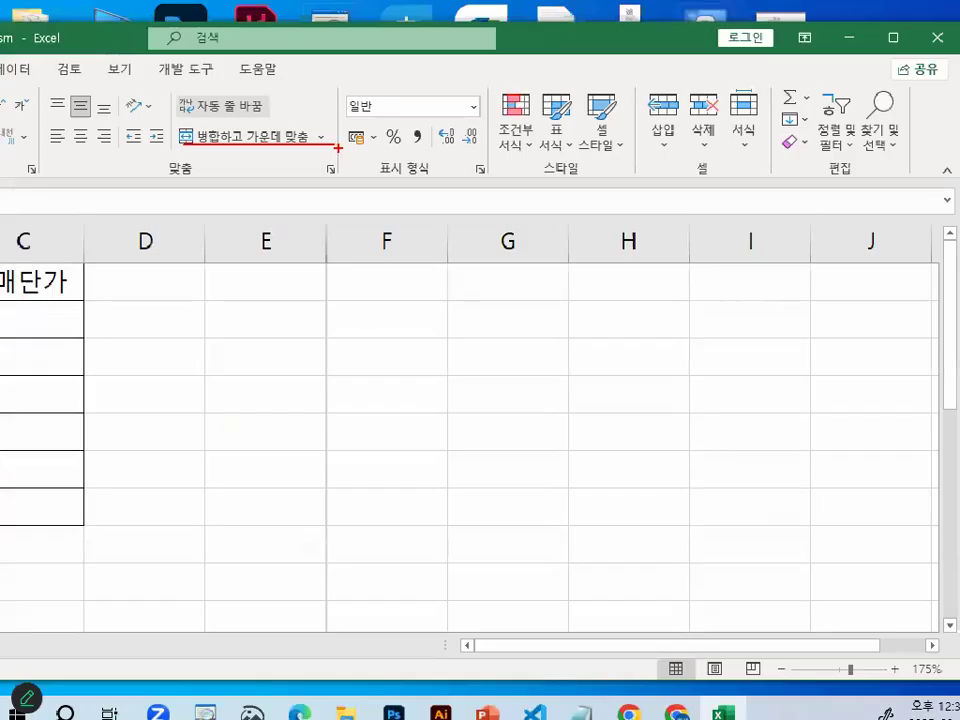
key("Escape")
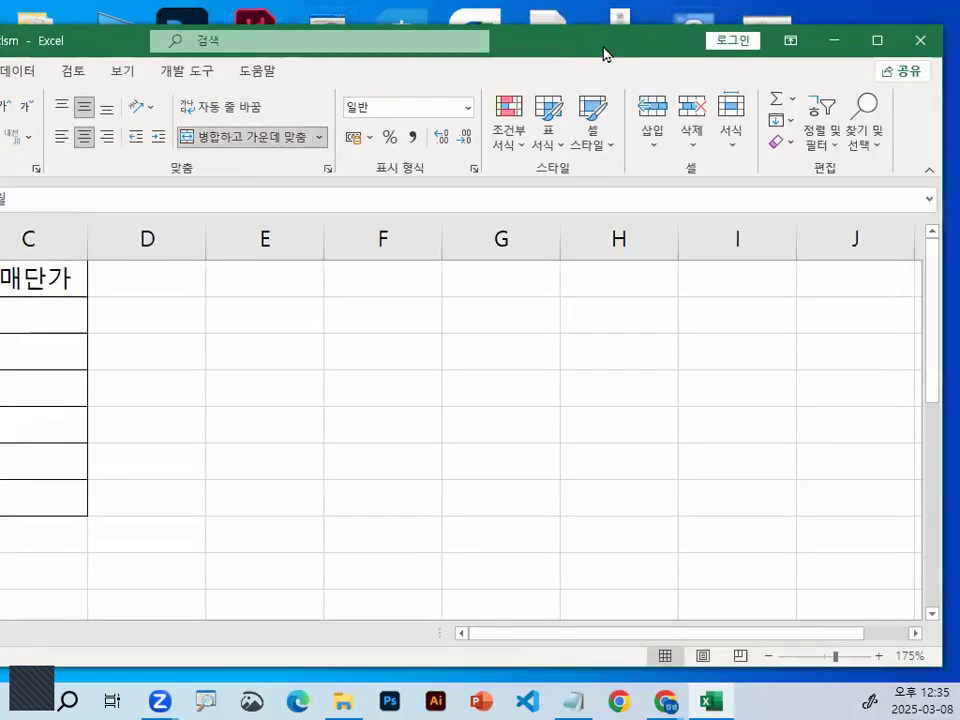
key("Escape")
Merge and center cells A5:A7 for the 2월 label.
left_click(126, 391)
left_click_drag(126, 391, 141, 478)
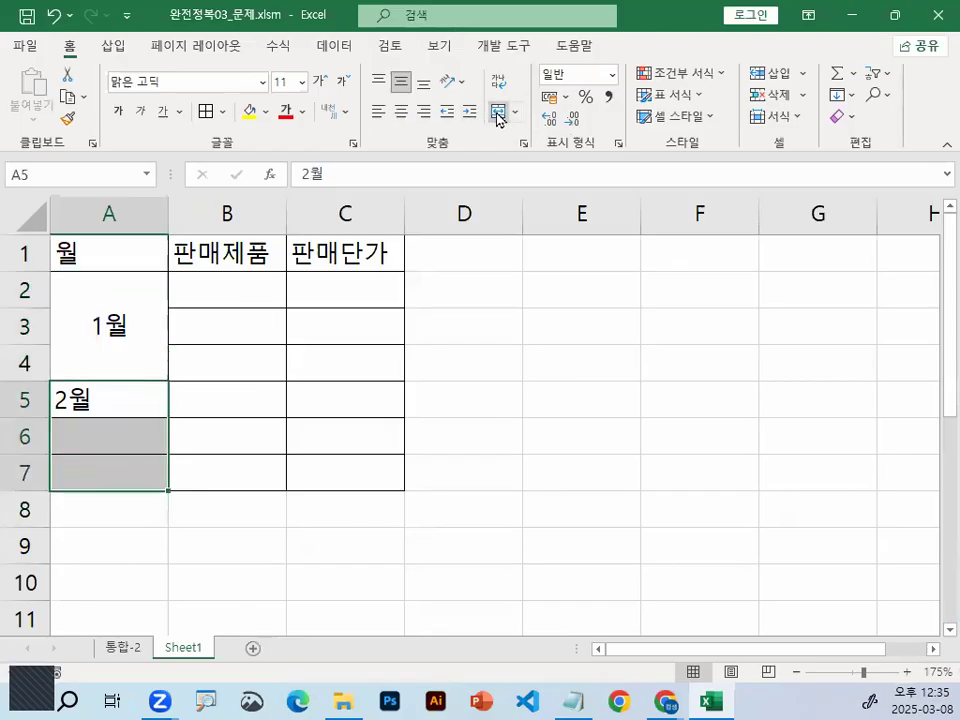
left_click(497, 118)
left_click(527, 394)
Enter the first two 1월 products, 마우스 in B2 and 마우스패드 in B3.
left_click(257, 293)
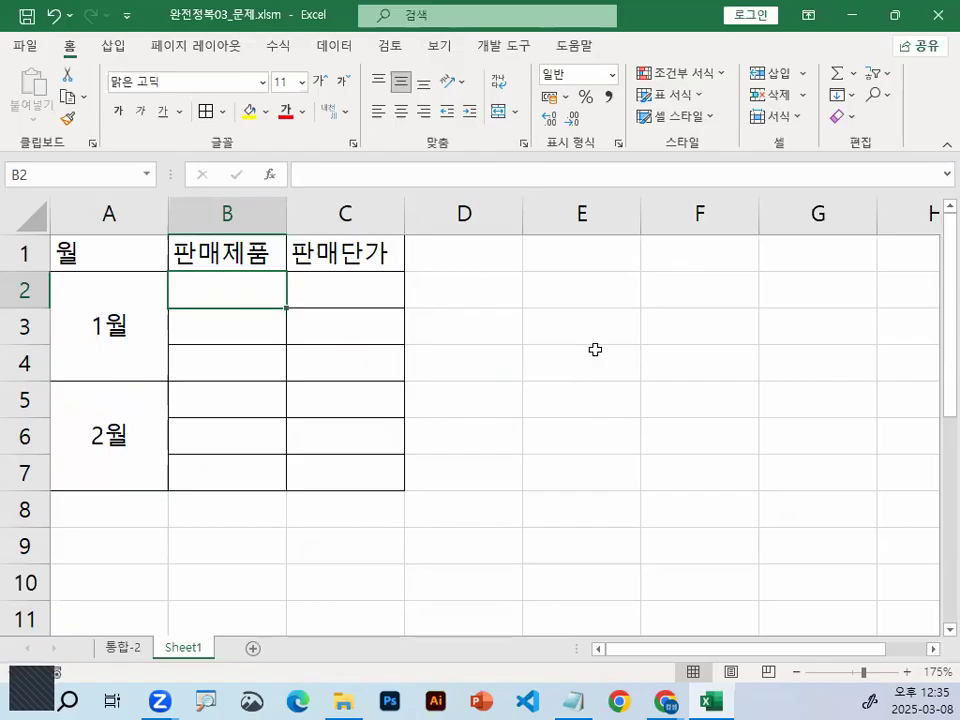
type("마우스")
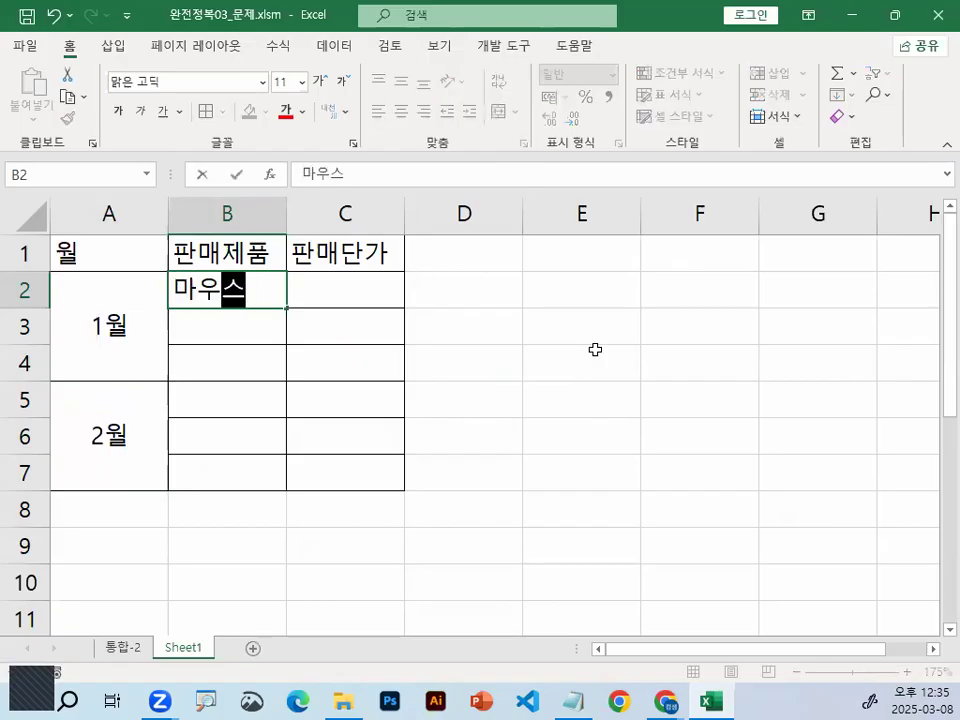
key("Return")
type("마우슾패트")
key("BackSpace")
key("BackSpace")
type("드")
key("Return")
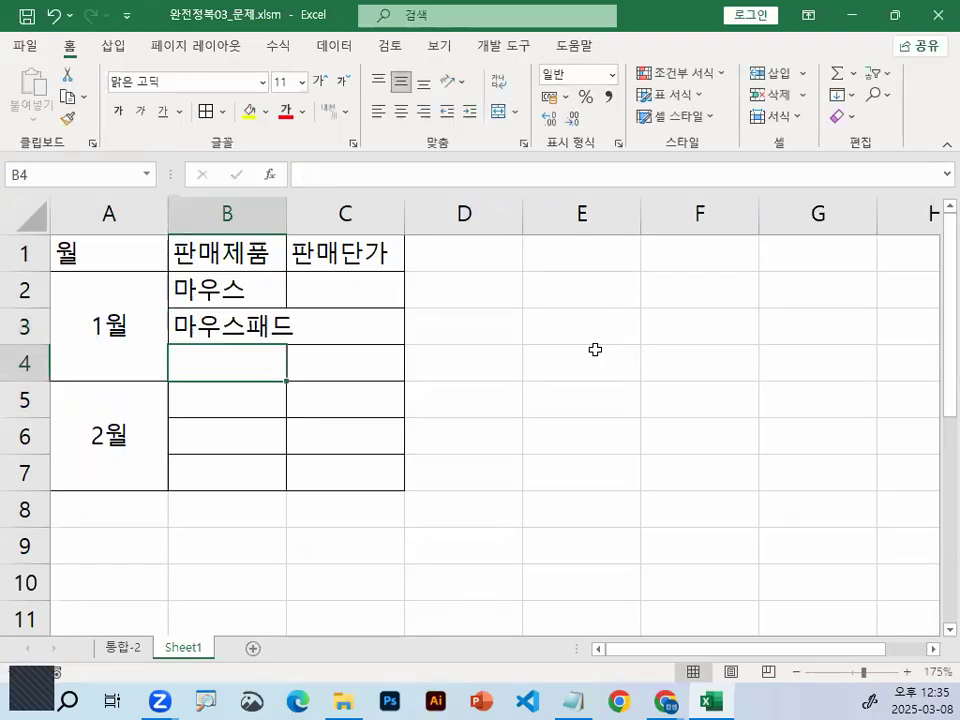
Widen column B to fit the product names and enter 키보드 in B4.
left_click_drag(285, 212, 350, 212)
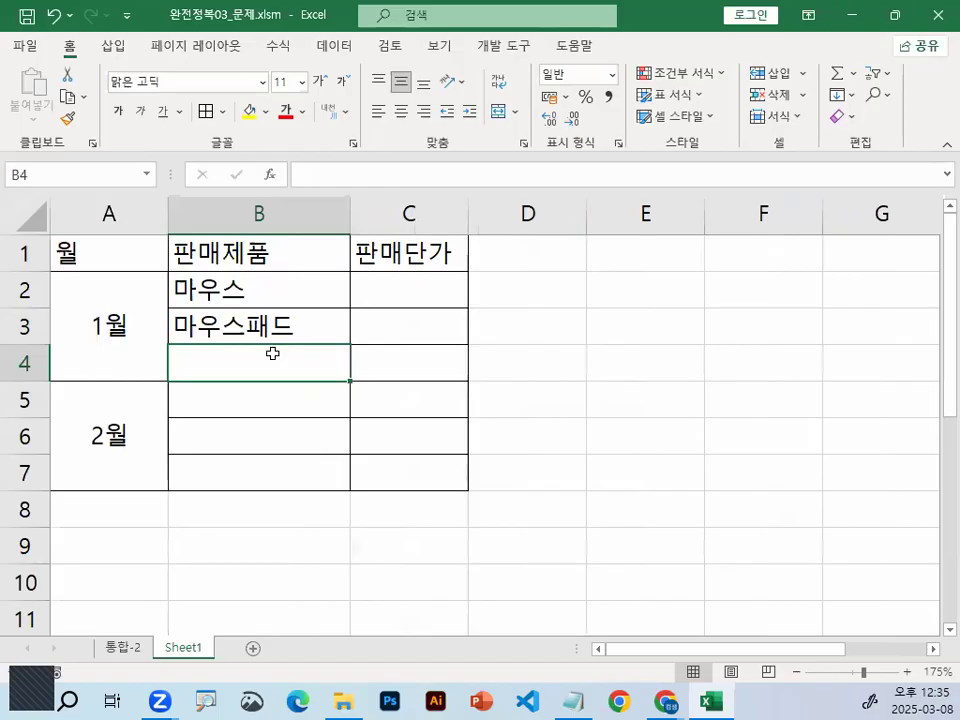
type("키보드")
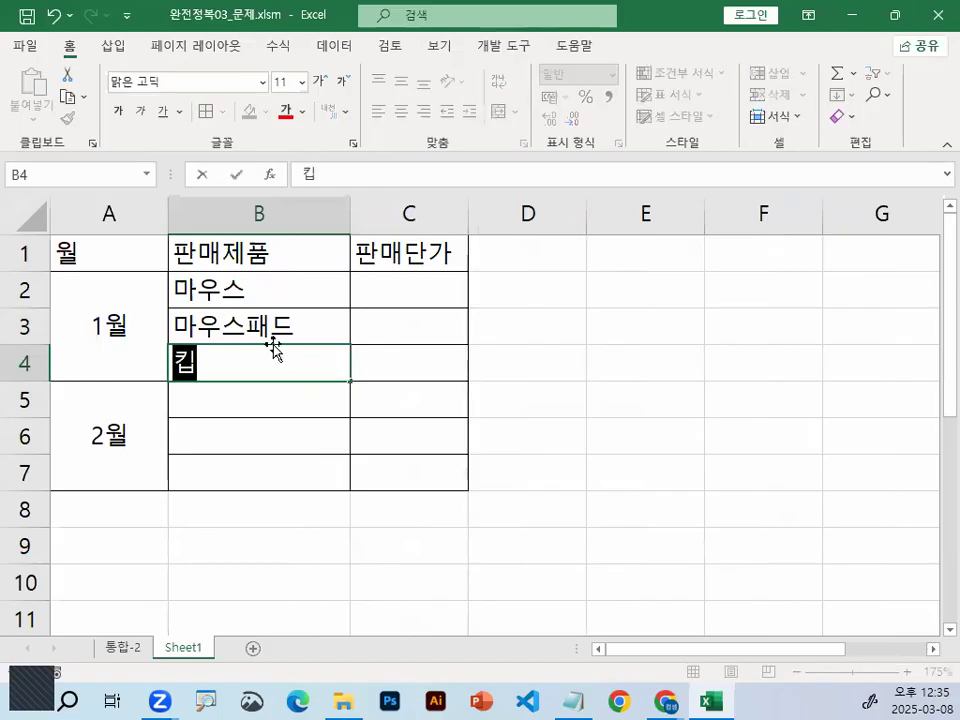
key("Return")
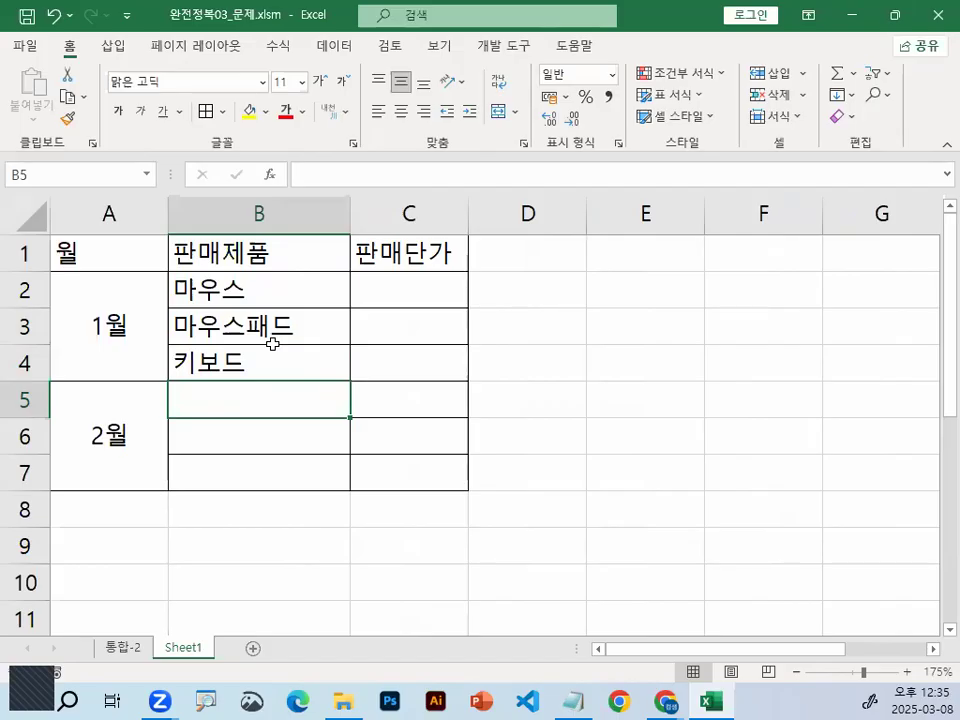
Enter 키보드(게임) as the first 2월 product in B5.
type("키")
key("Delete")
type("보ㄷ")
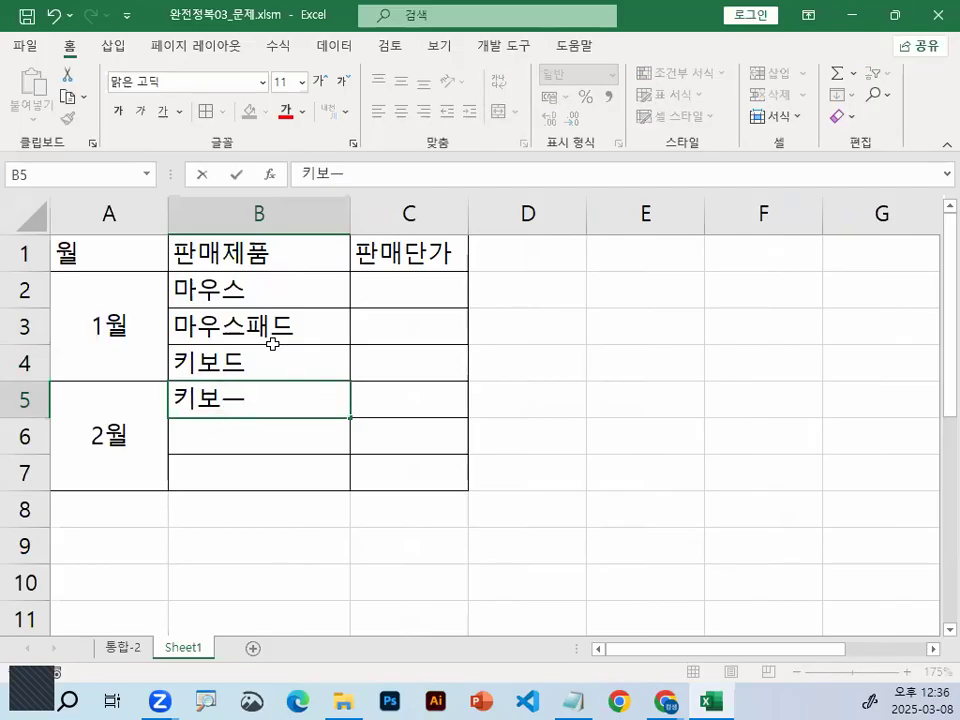
type("ㅡ(겡ㅣㅁ)")
key("Return")
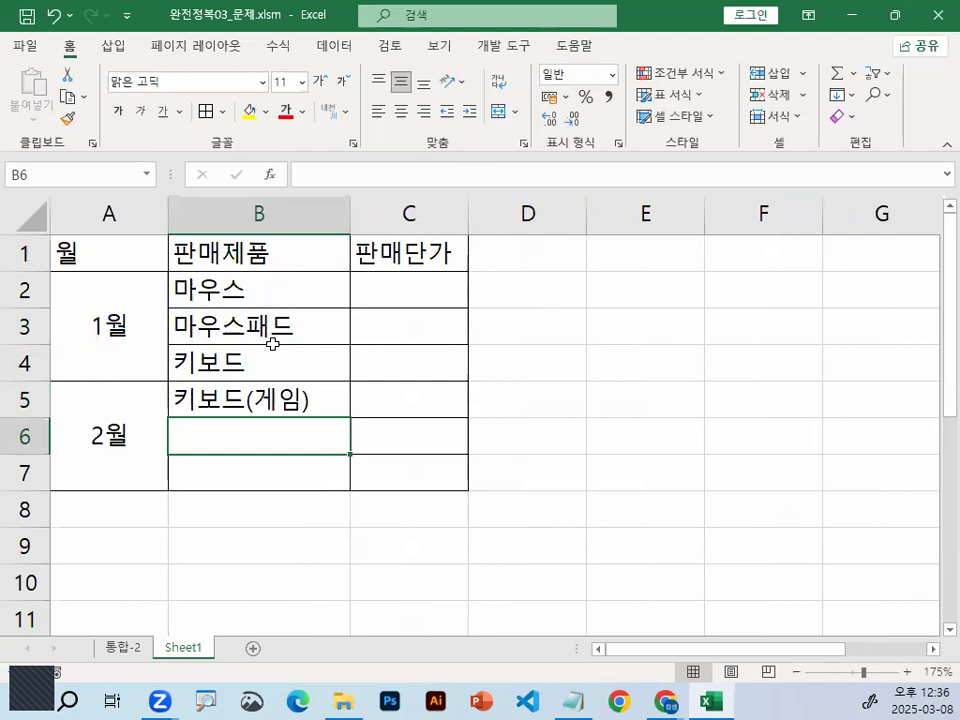
Enter 블루투스A as the second 2월 product in B6.
type("블루투스")
key("Hangul")
type("a")
key("BackSpace")
key("Hangul")
type("ㅁ")
key("BackSpace")
type("a")
key("BackSpace")
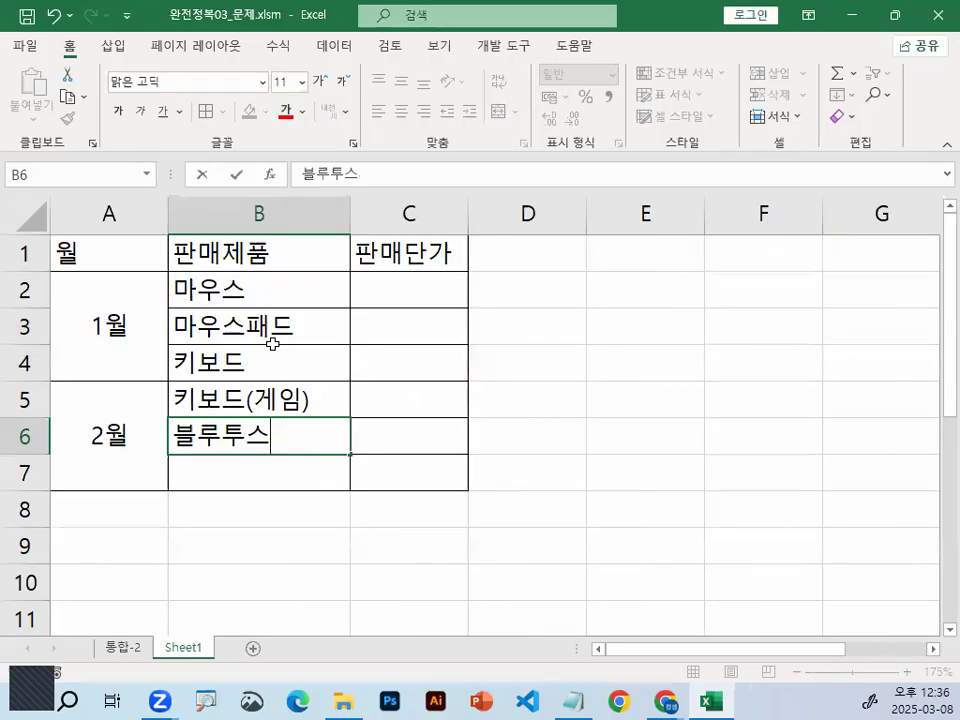
type("A")
key("Return")
Copy the product name in B6 to B7 and change the copy to 블루투스B.
key("Up")
key("ctrl+c")
key("Down")
key("Return")
key("Up")
key("Down")
key("F2")
key("BackSpace")
type("ㅠ")
key("BackSpace")
key("Hangul")
type("b")
key("BackSpace")
type("B")
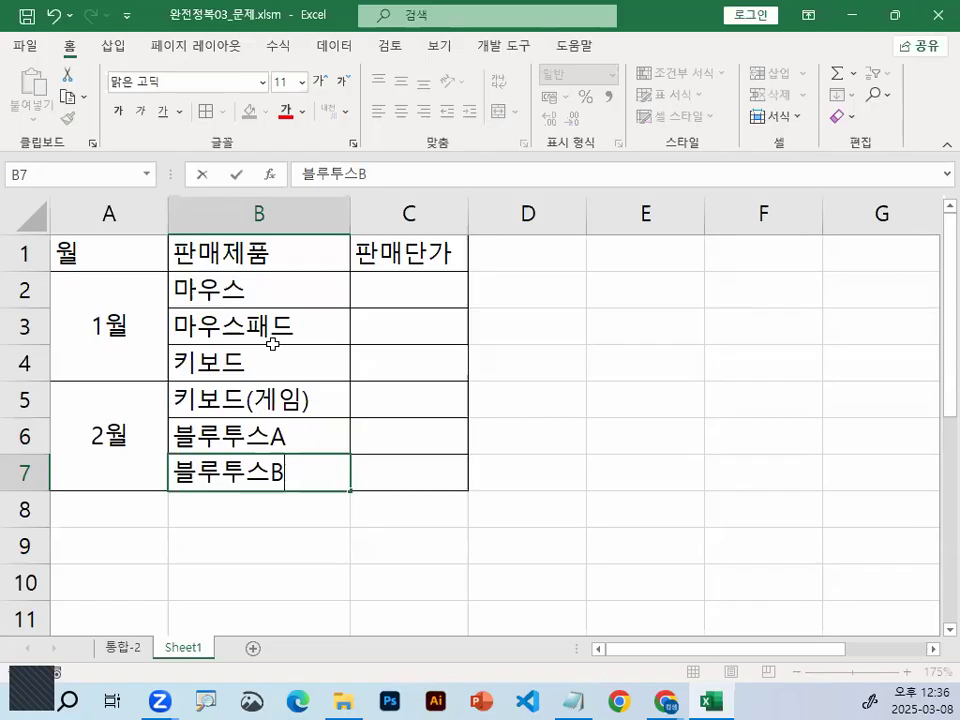
key("Return")
Enter the 1월 unit prices 2000, 1000 and 5000 in C2:C4.
key("Up")
key("Up")
key("Up")
key("Up")
key("Up")
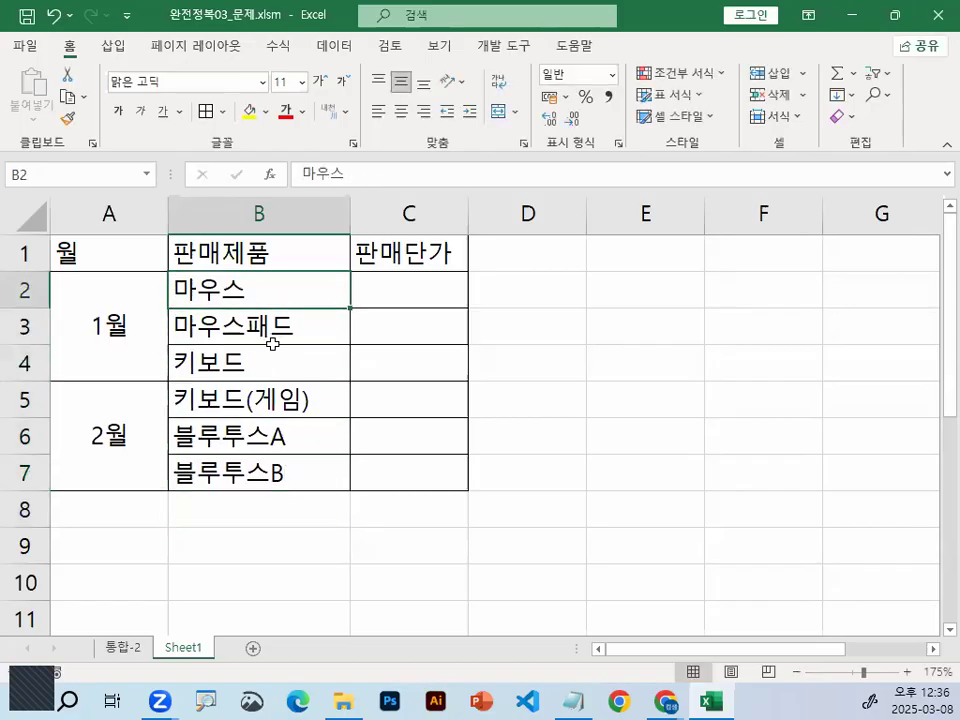
key("Right")
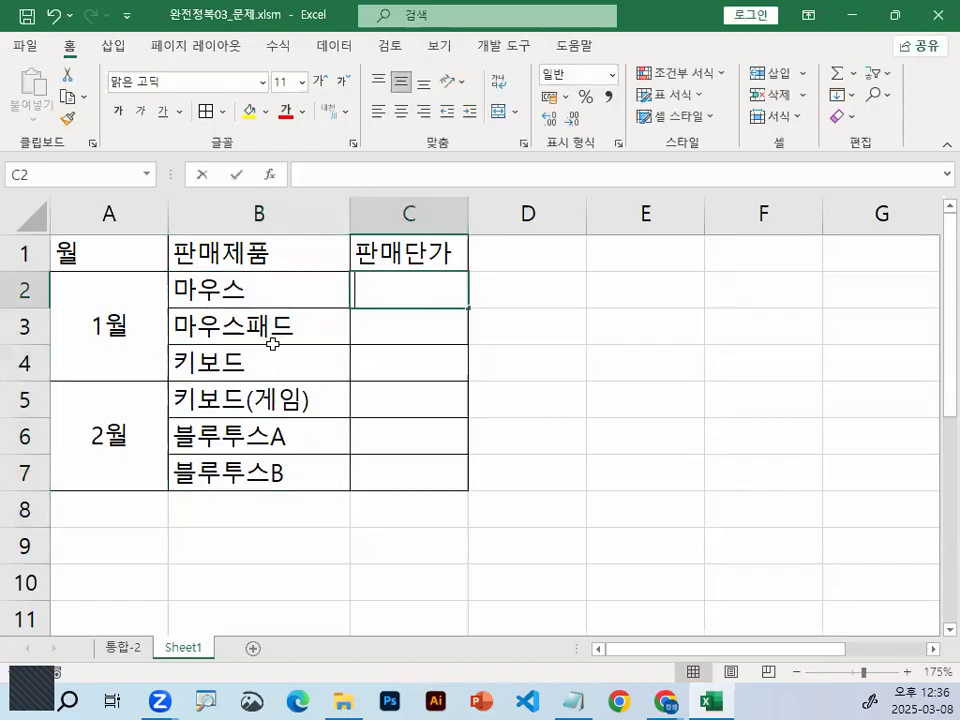
type("2000")
key("Return")
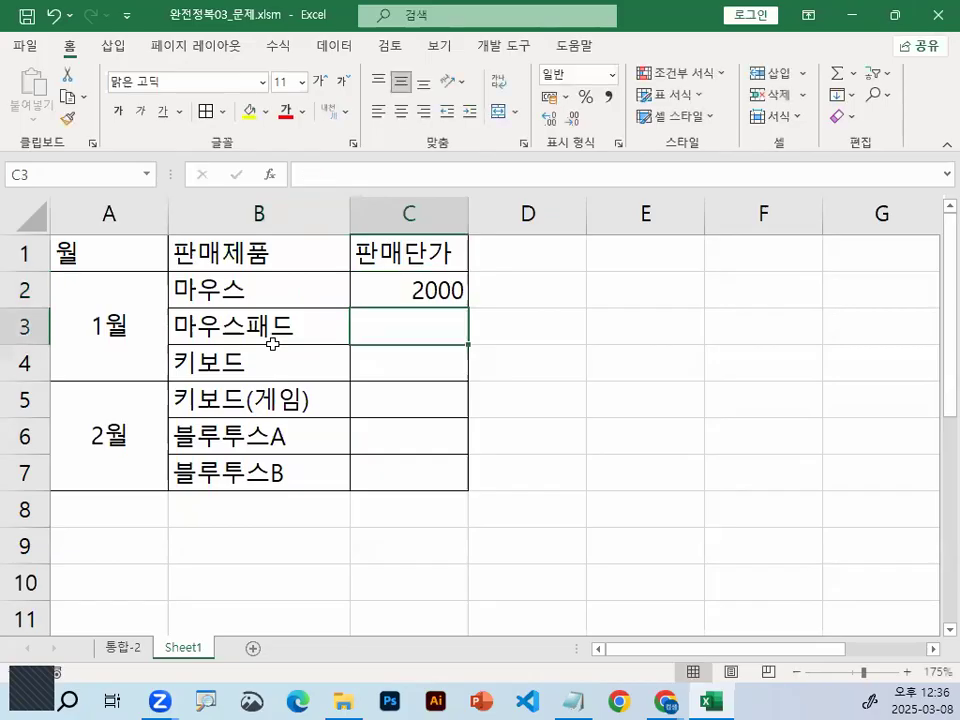
type("1000")
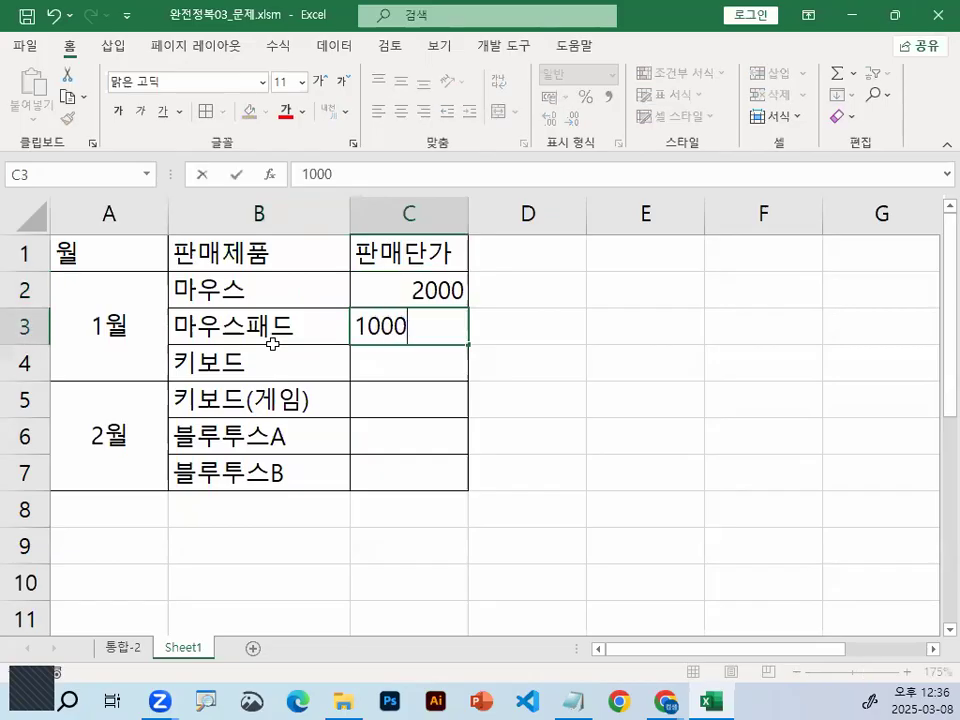
key("Return")
type("5000")
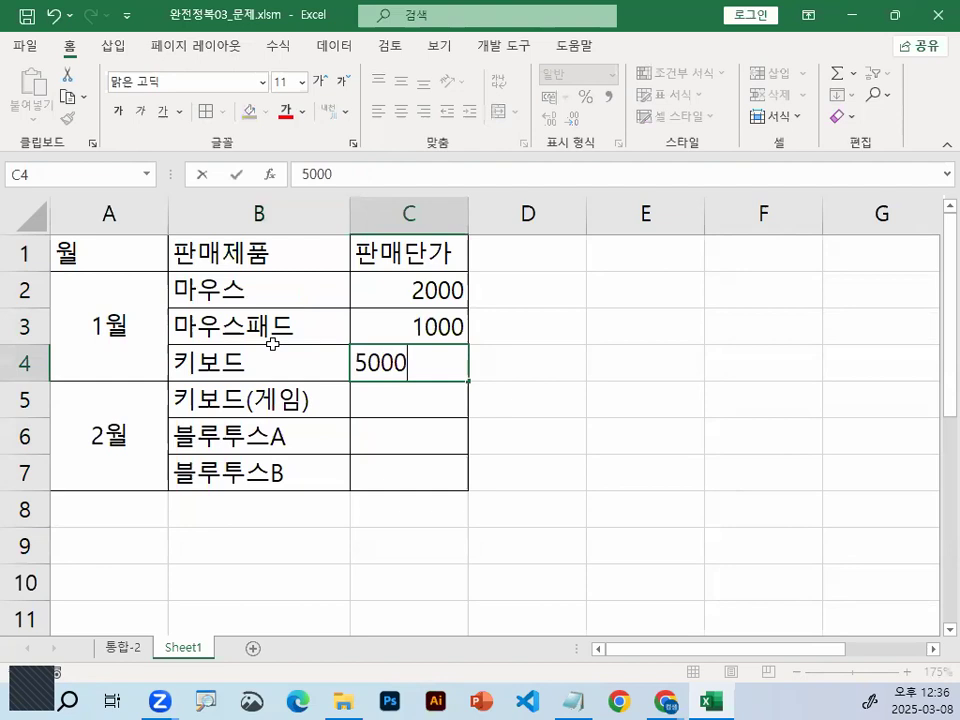
key("Return")
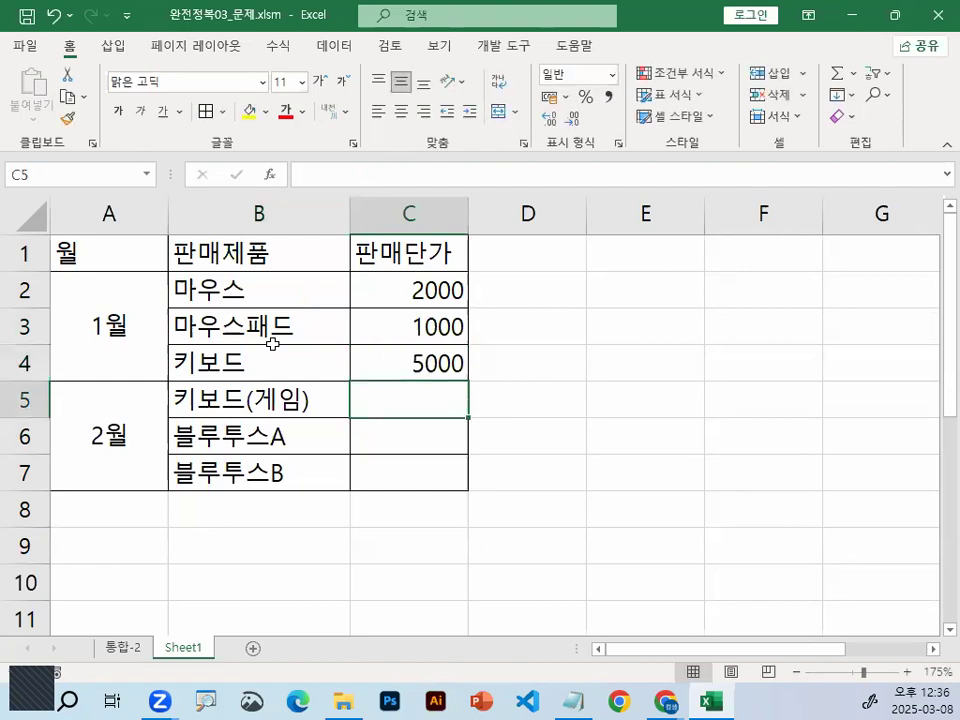
Enter the 2월 unit prices 10000, 25000 and 27000 in C5:C7.
type("1000")
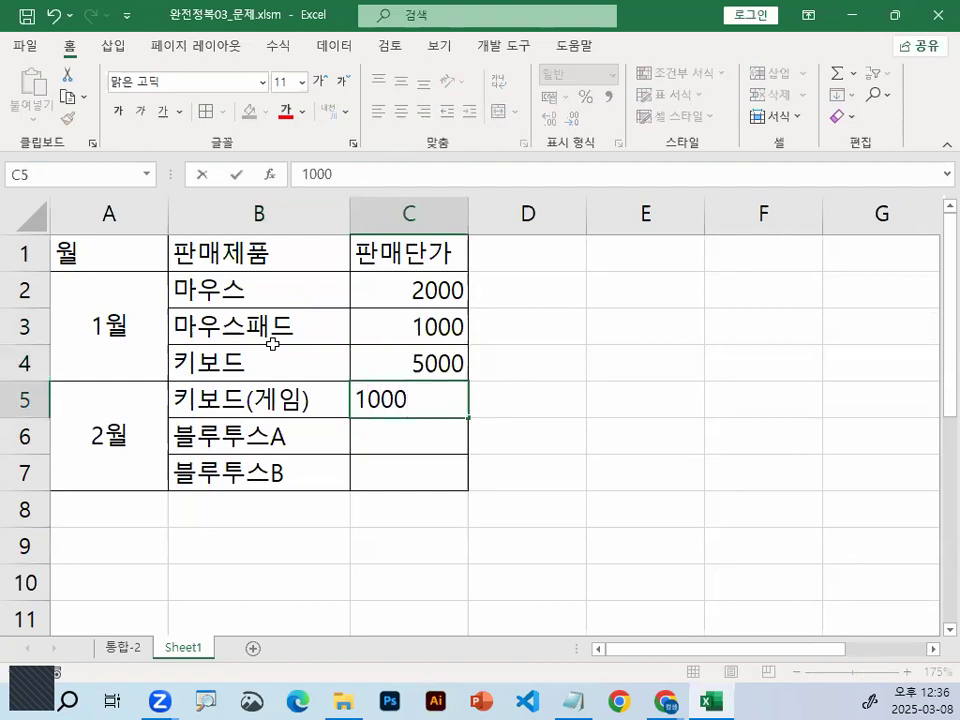
type("0")
key("Return")
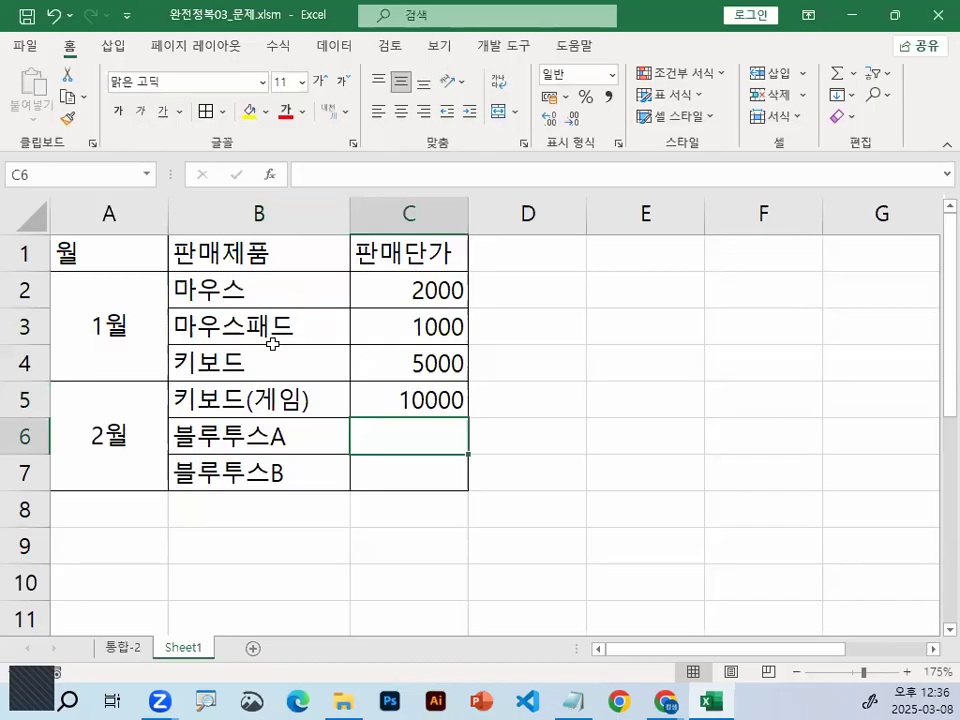
type("5")
key("BackSpace")
type("25000")
key("Return")
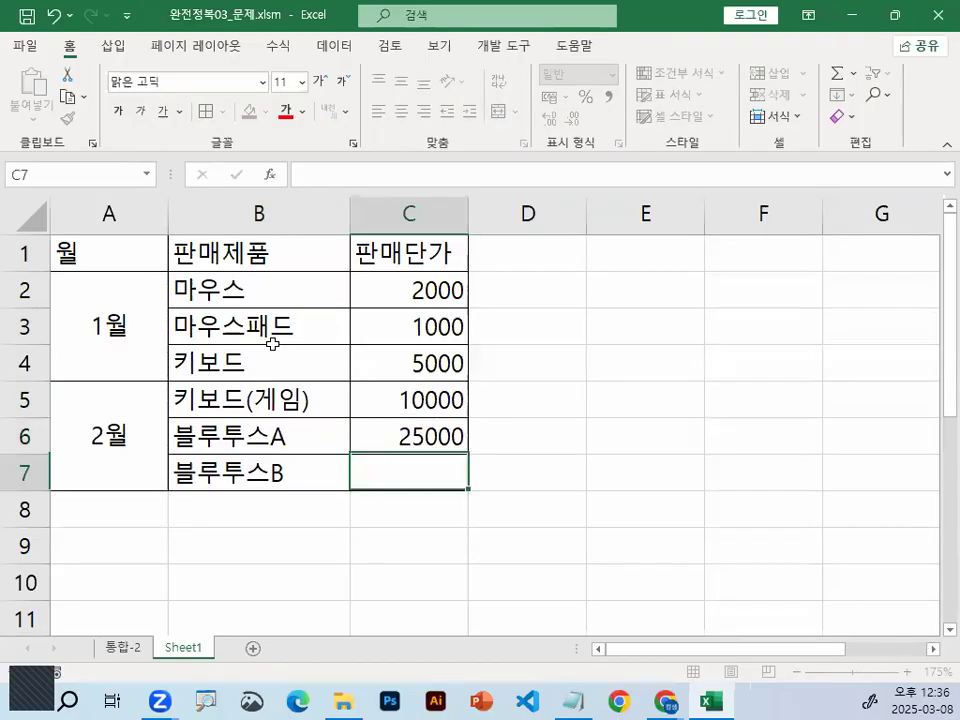
type("27000")
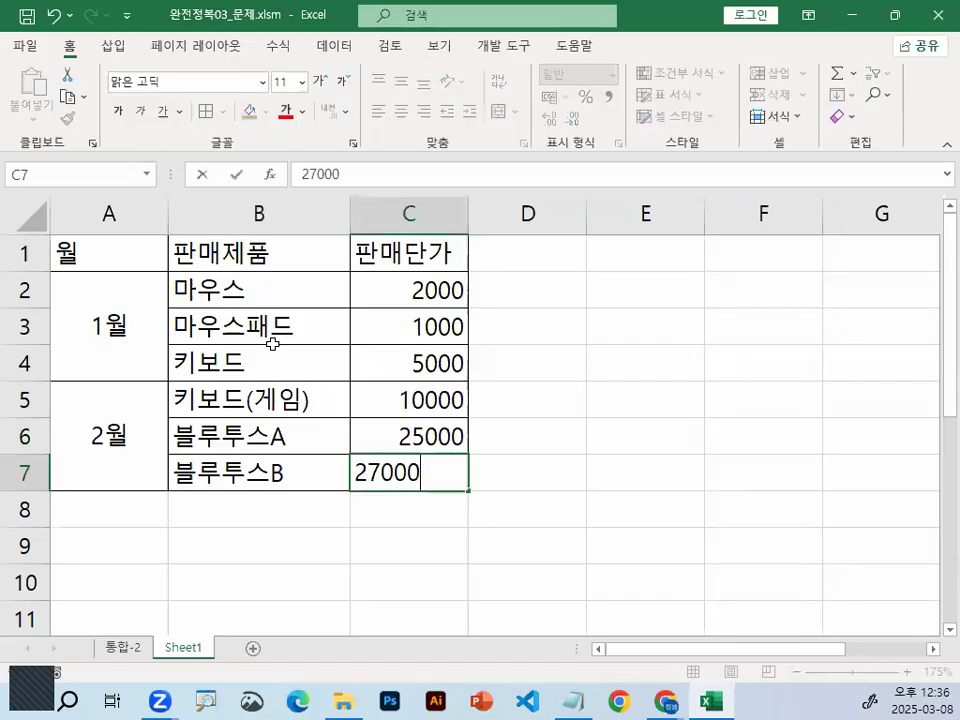
key("Return")
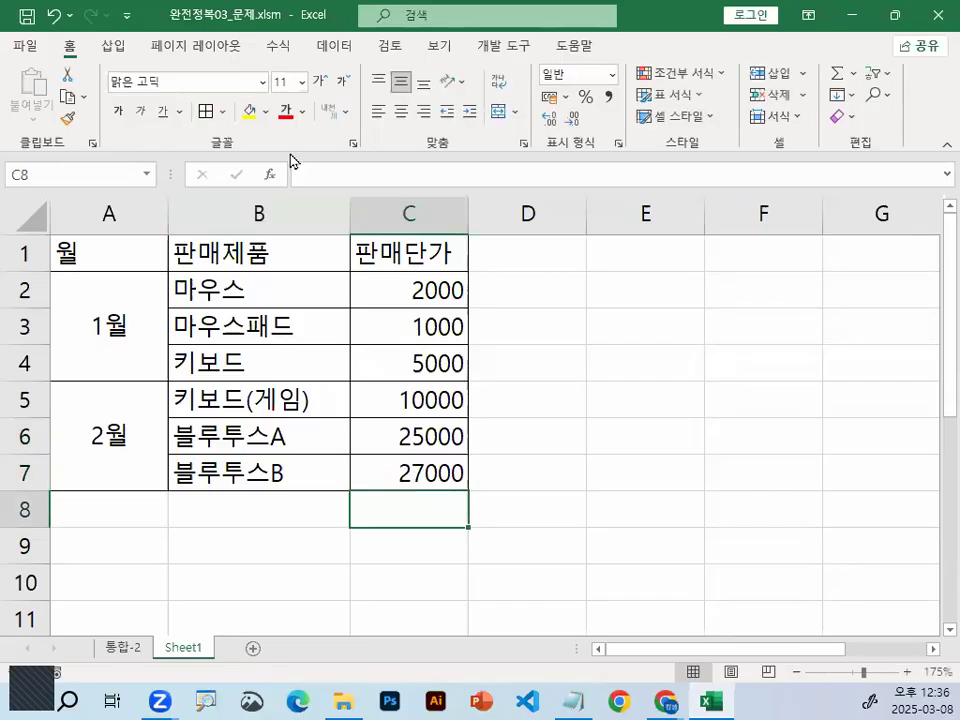
Narrow columns A and B slightly.
left_click(542, 358)
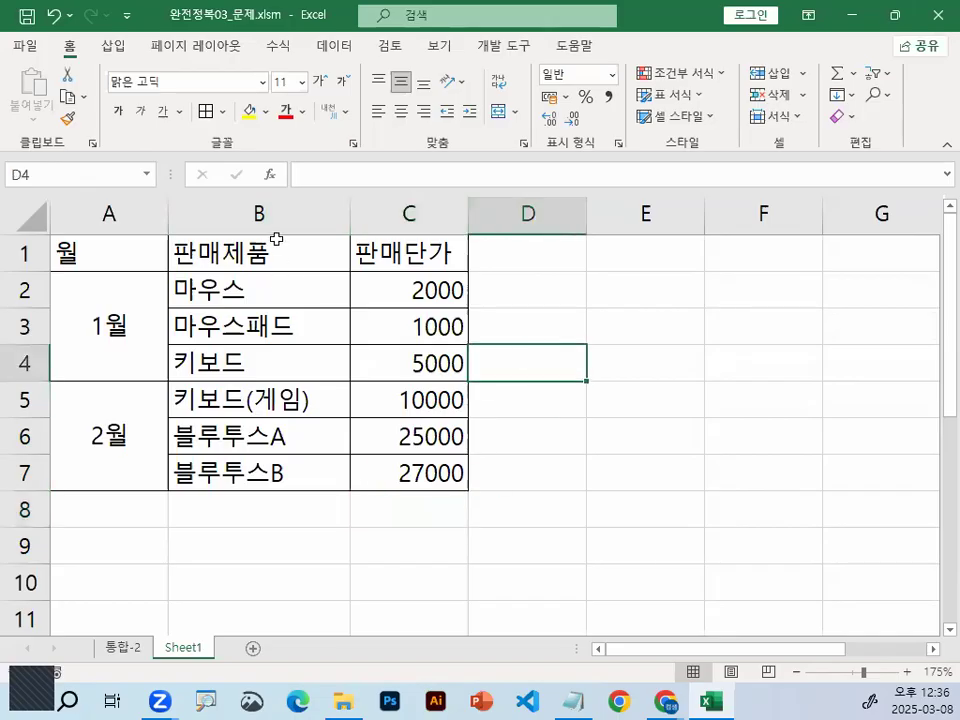
left_click_drag(167, 213, 156, 213)
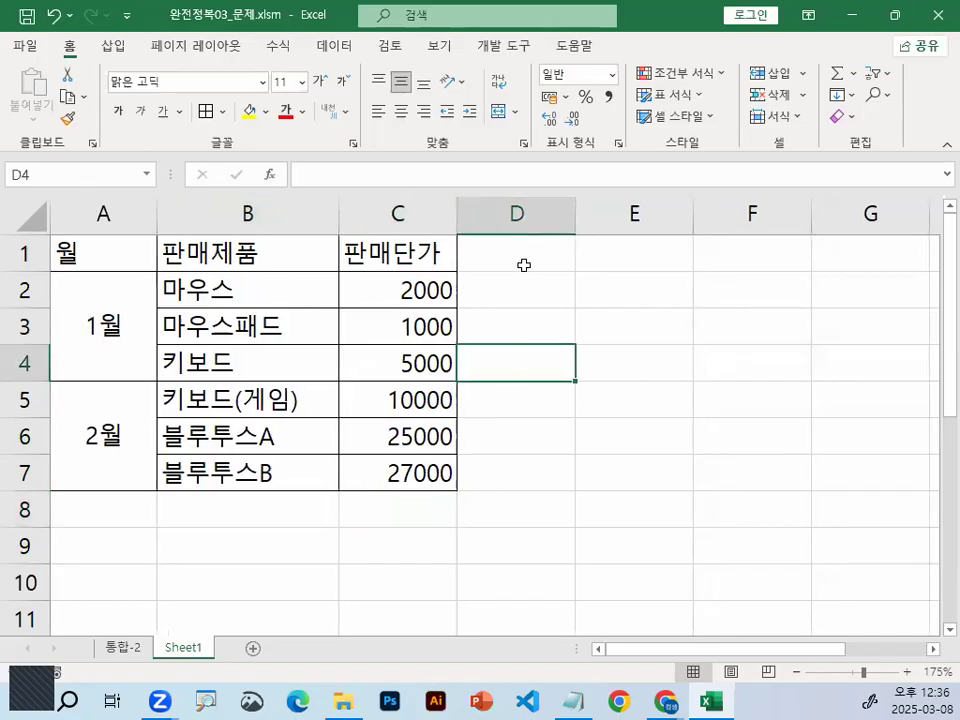
left_click_drag(338, 213, 331, 213)
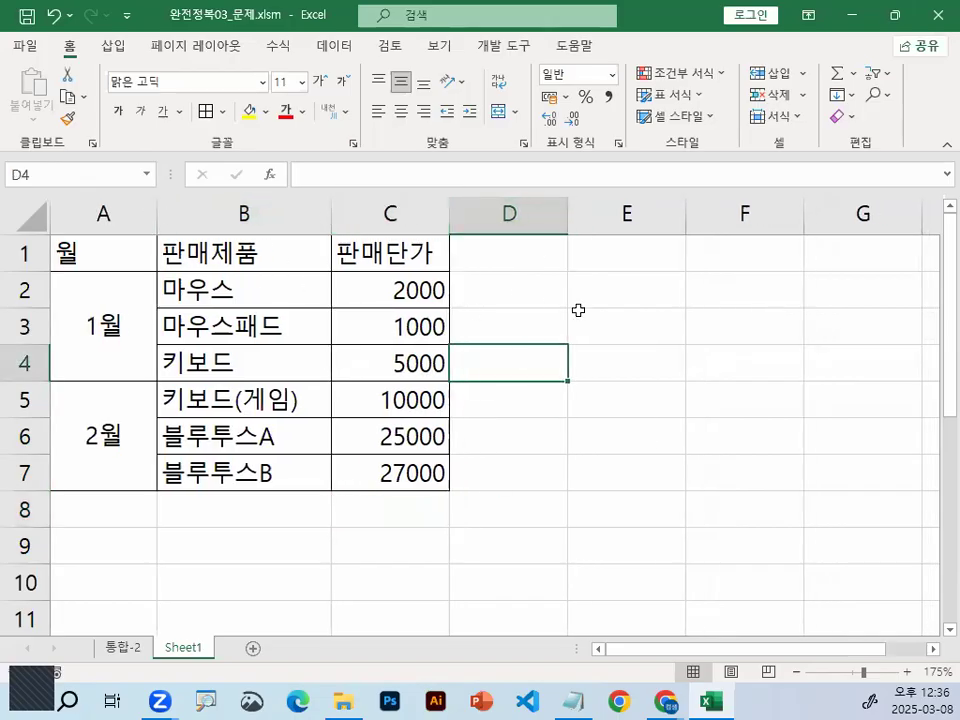
left_click(578, 312)
Enter 판매단가 as a heading in E1 of a second table beside the product list.
left_click(627, 254)
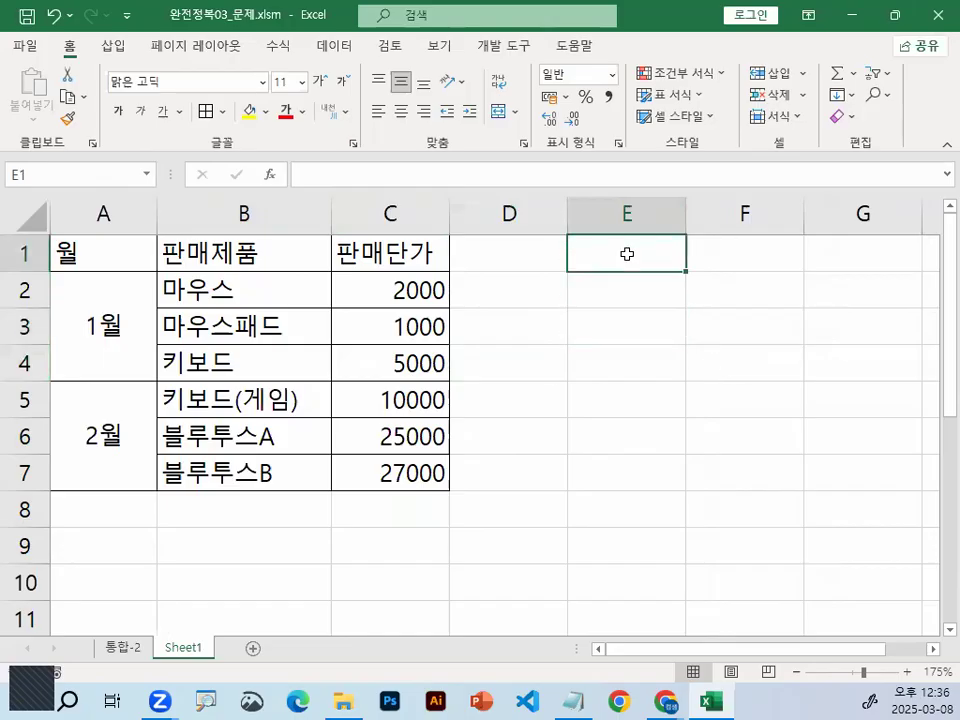
left_click_drag(628, 252, 836, 400)
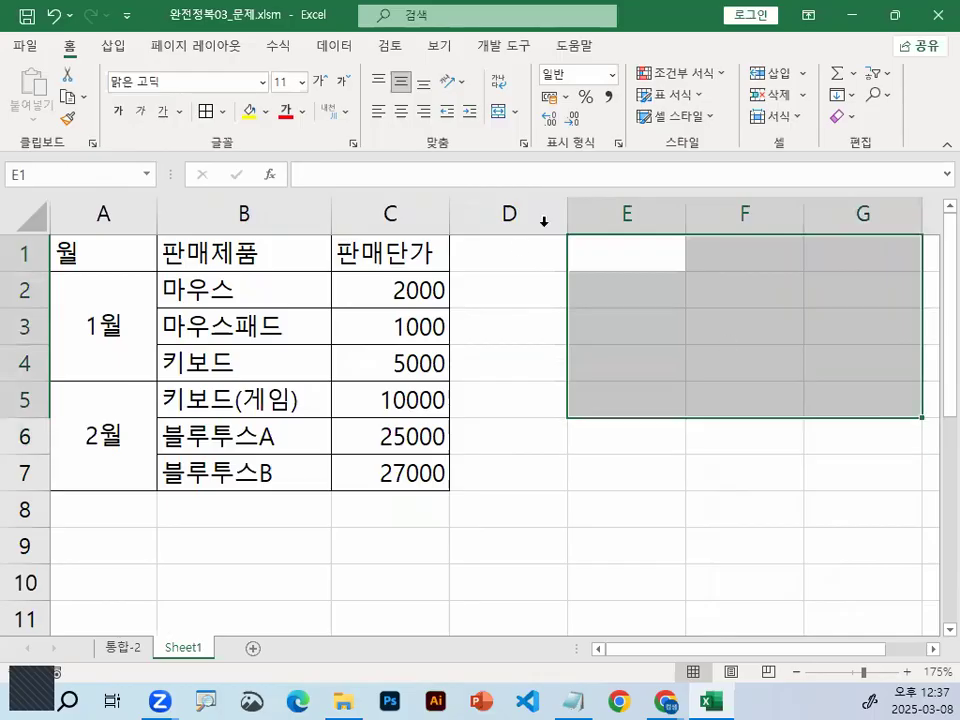
left_click(634, 212)
left_click(638, 256)
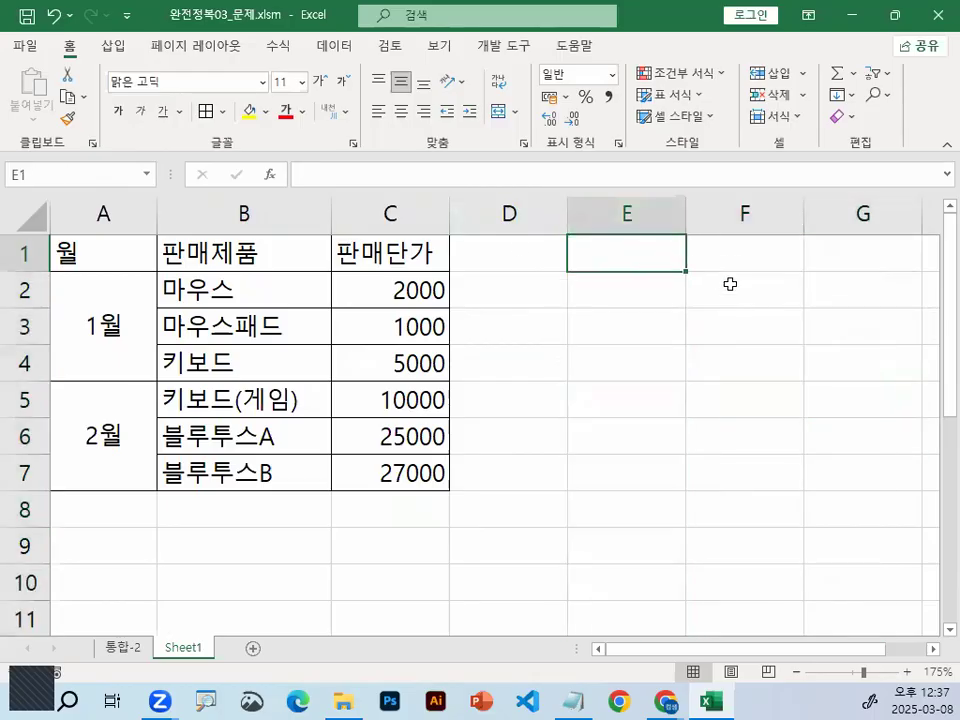
type("vks")
key("BackSpace")
key("BackSpace")
key("BackSpace")
key("Hangul")
type("ㅍㅏㄴ매단가")
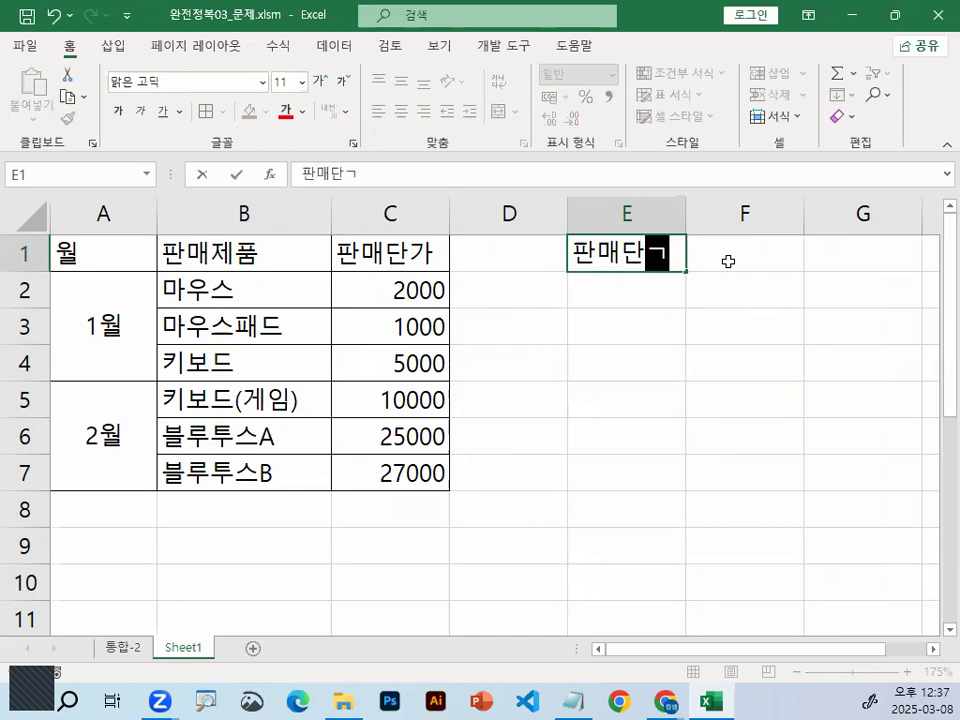
key("Return")
left_click(728, 261)
type("판매")
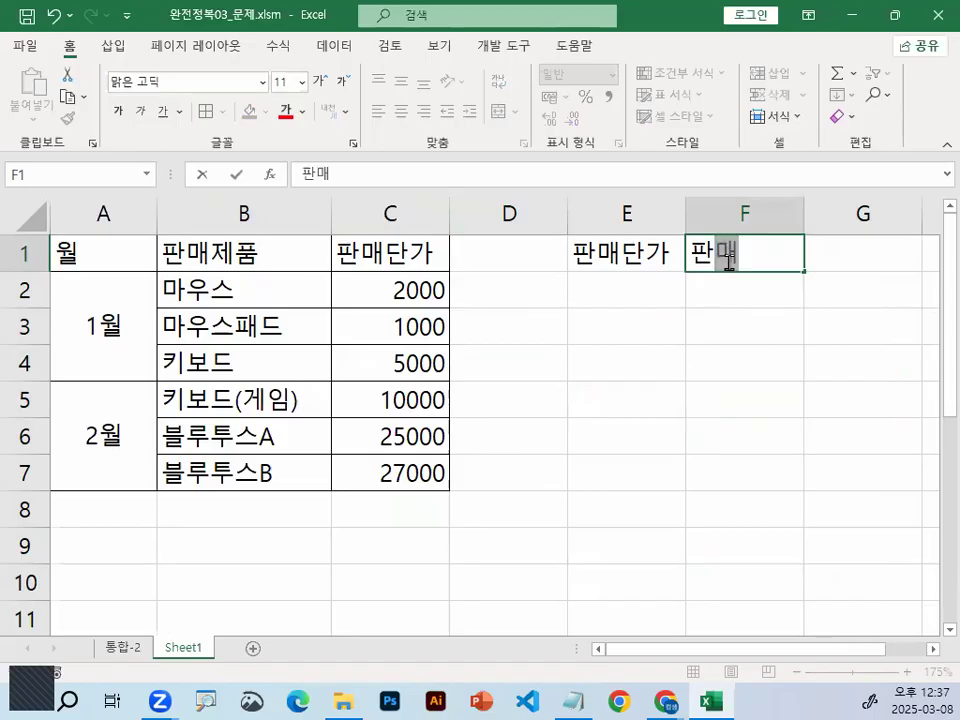
key("Escape")
Set the heading in E1 to 판매제품.
key("Left")
type("판매제품]")
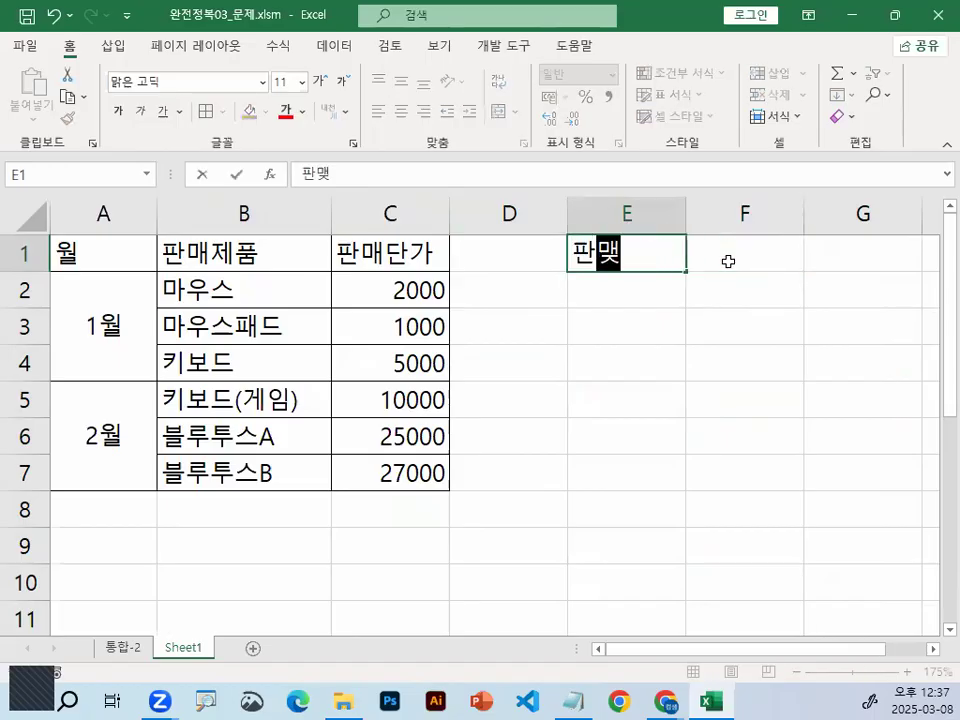
key("Return")
key("Up")
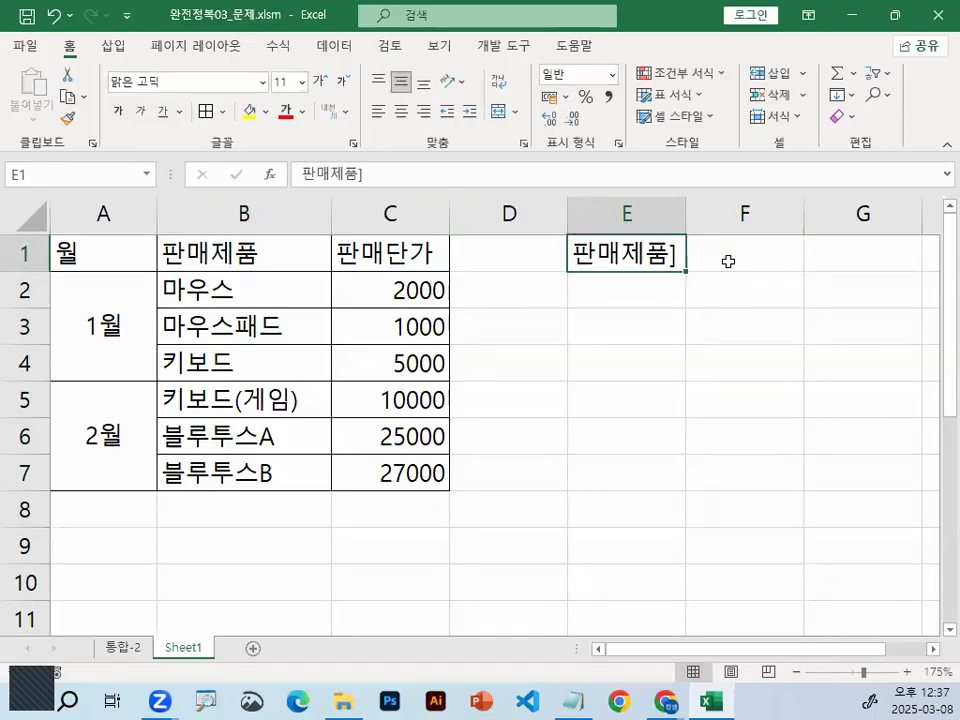
key("F2")
key("BackSpace")
Enter the heading 판매단가 in F1.
left_click(728, 261)
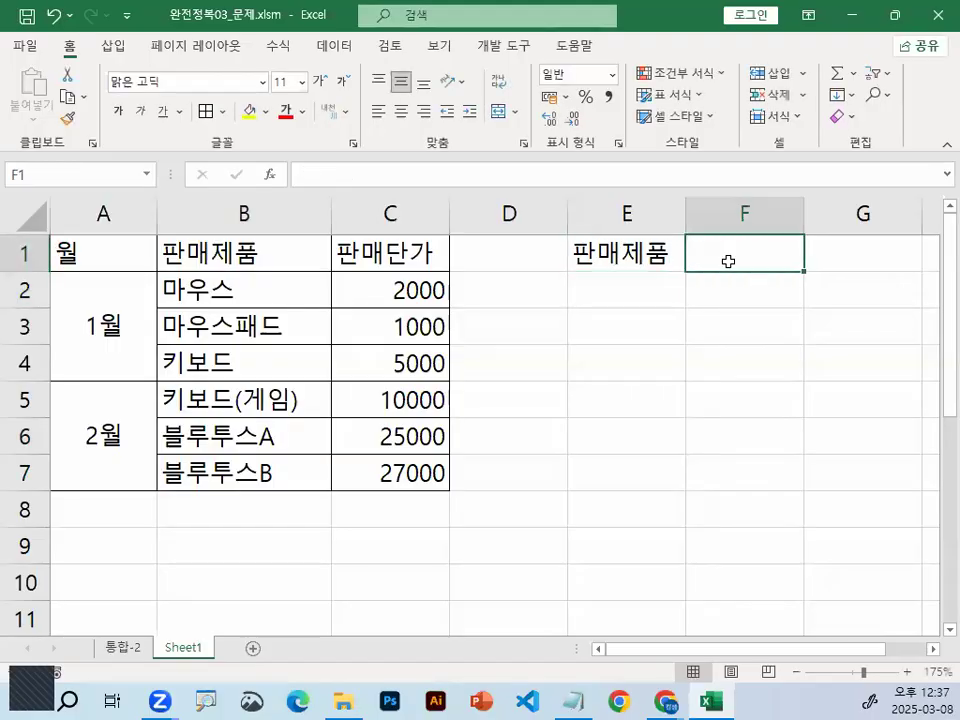
type("파")
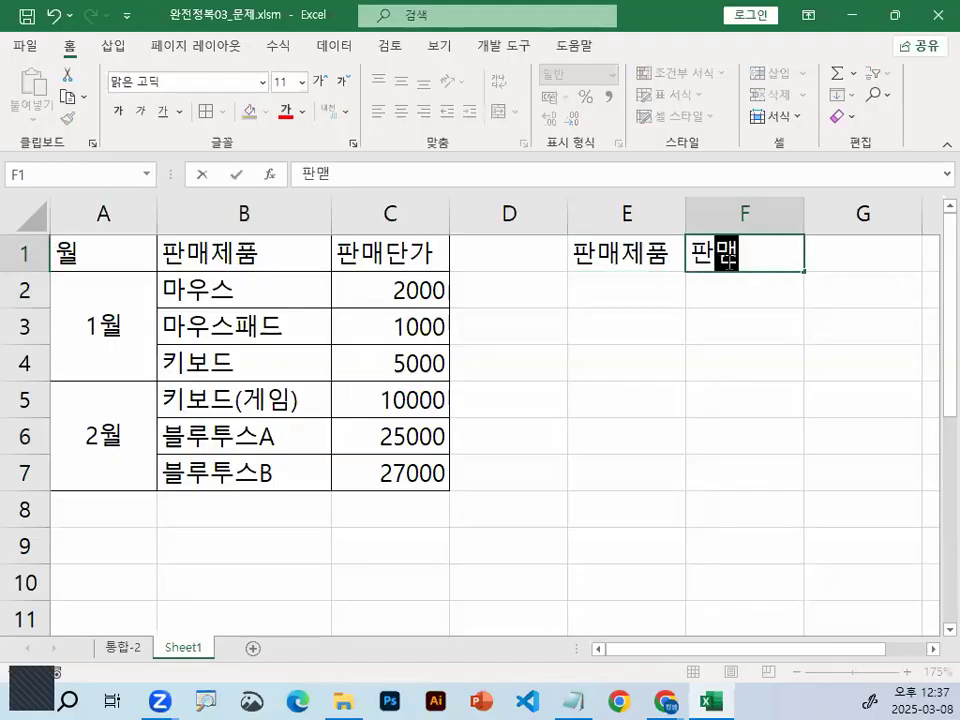
type("ㄴ단가")
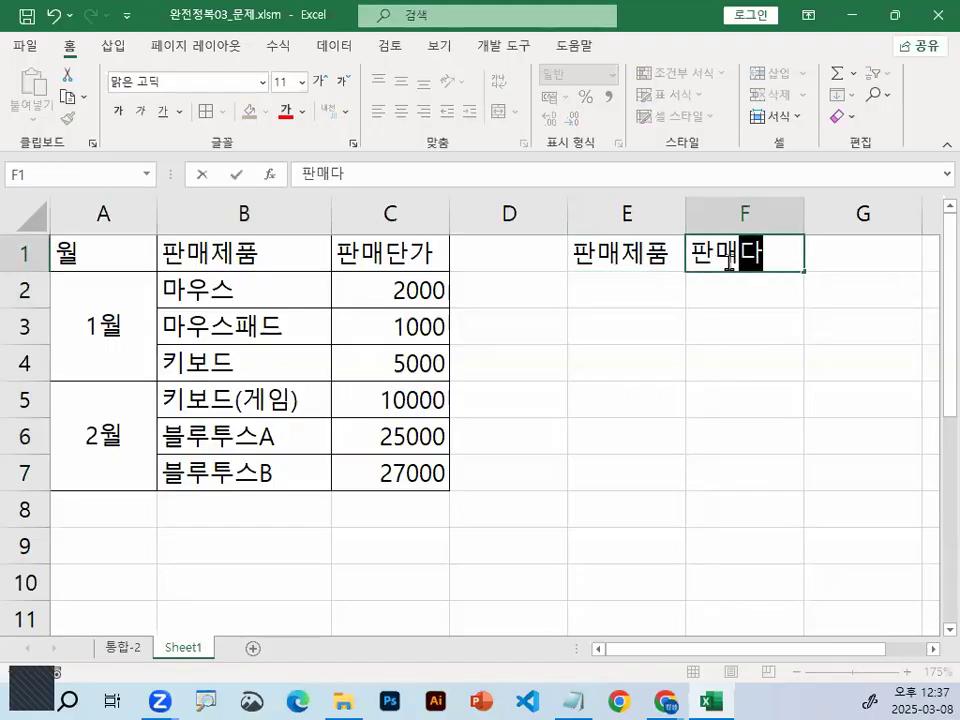
key("Return")
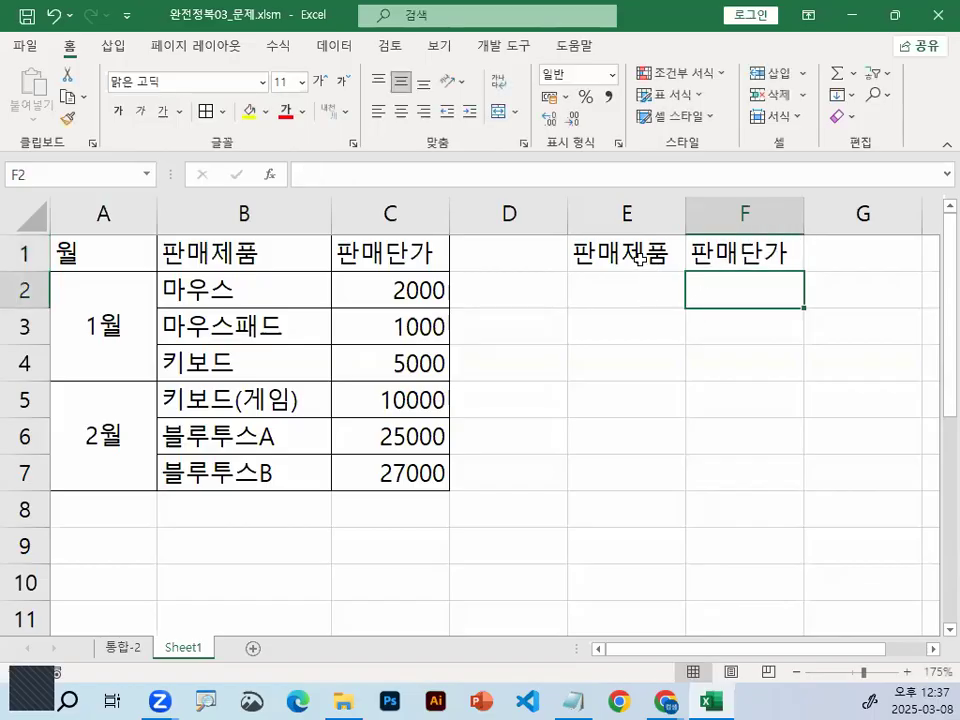
Apply all borders to E1:F4 and widen column F slightly.
left_click(639, 258)
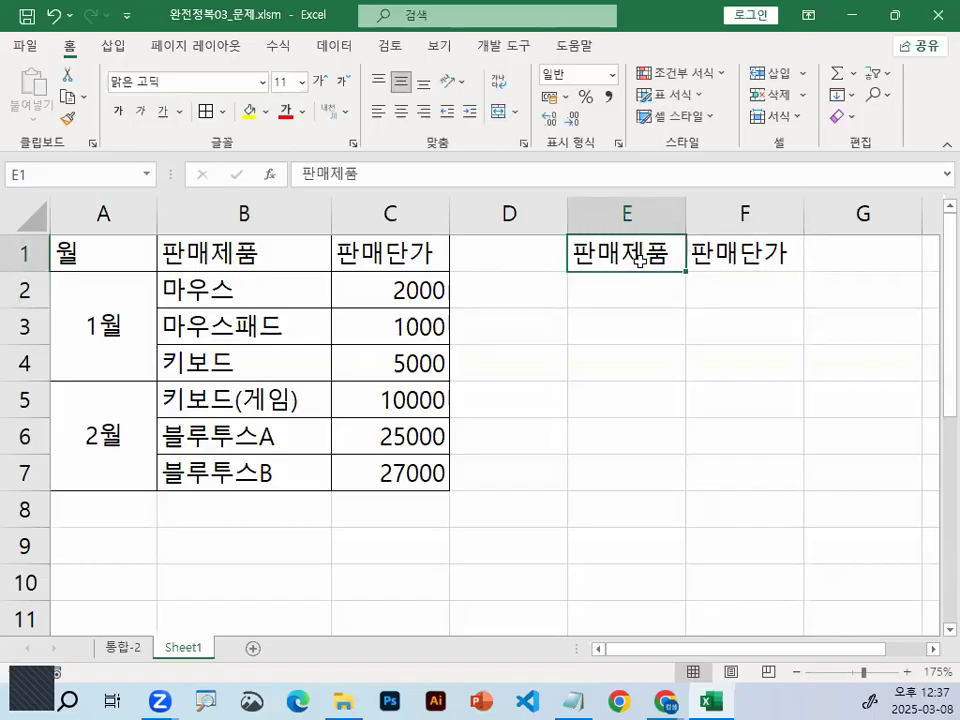
left_click_drag(641, 258, 724, 348)
left_click(204, 114)
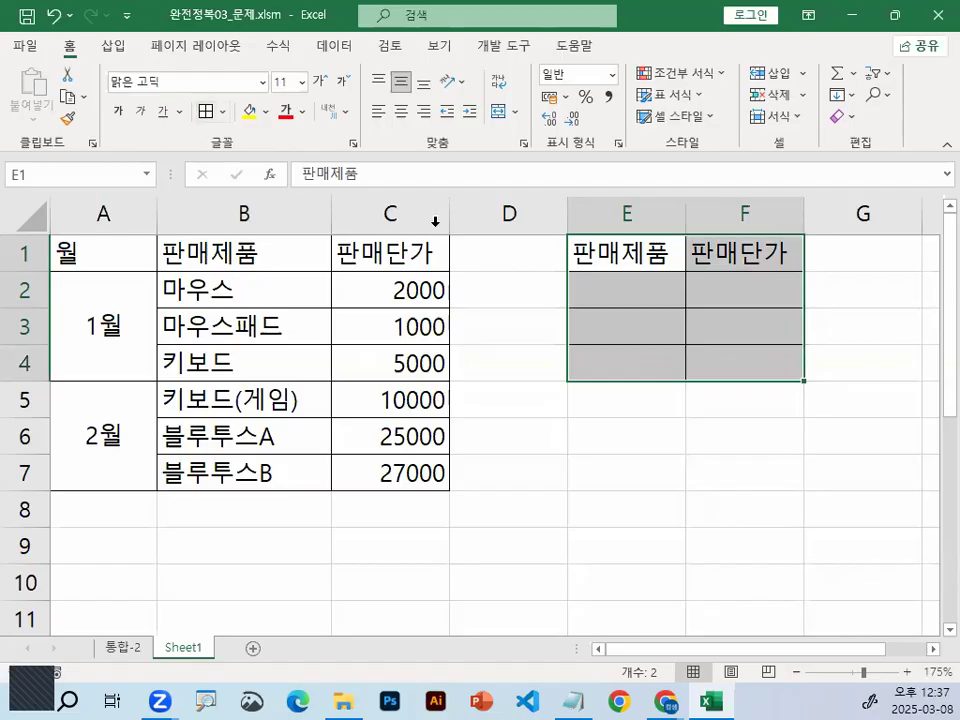
left_click(784, 462)
left_click_drag(803, 215, 814, 214)
left_click(610, 374)
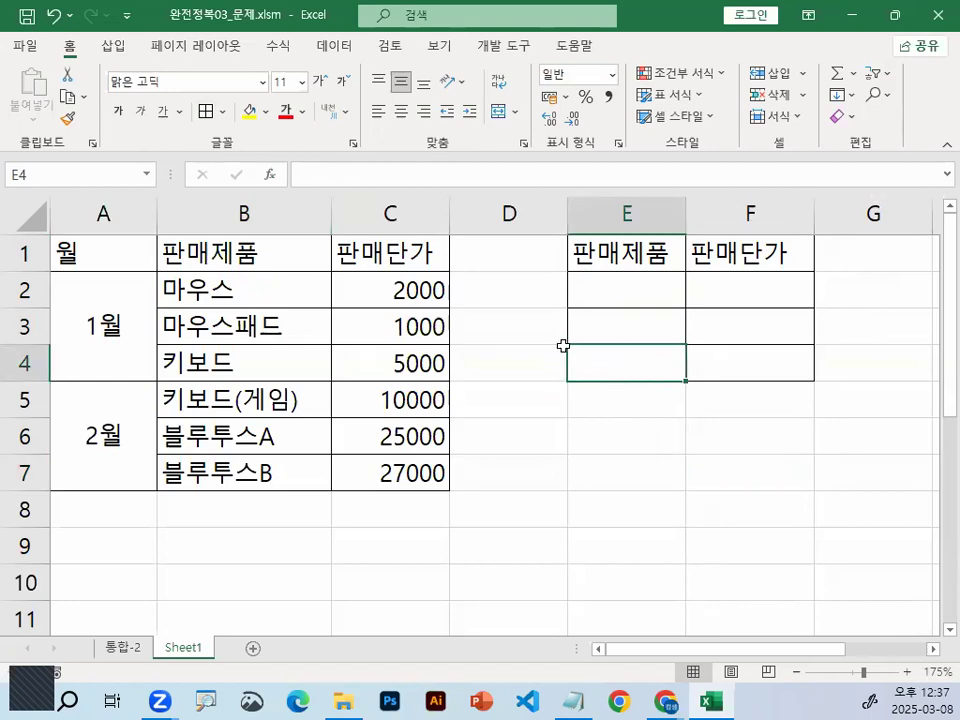
left_click(146, 258)
left_click_drag(365, 393, 428, 402)
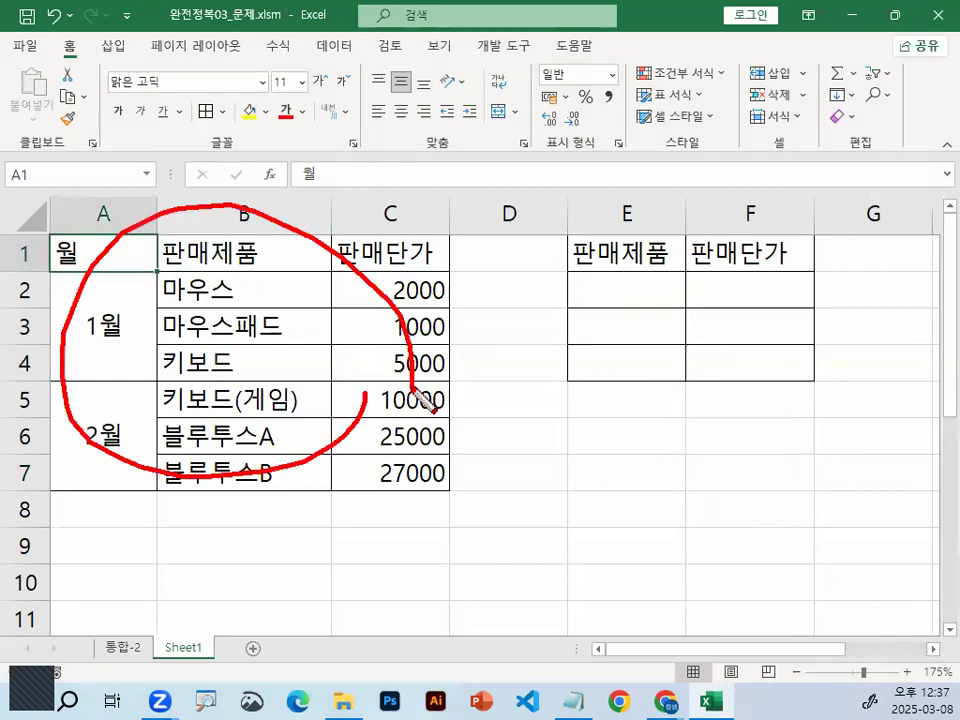
left_click_drag(821, 306, 838, 365)
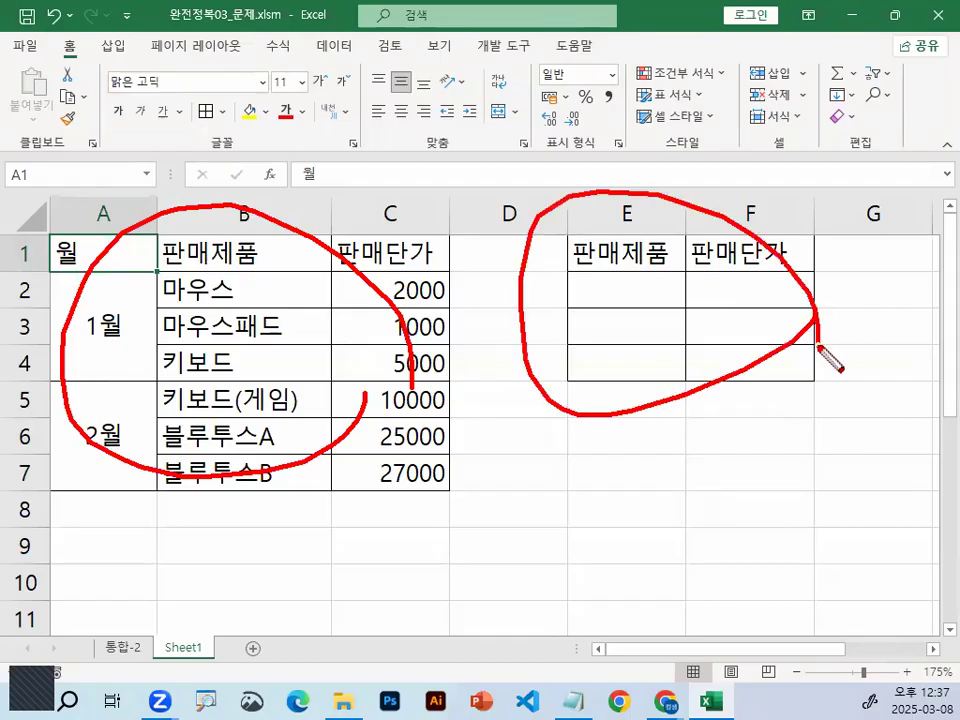
key("Escape")
left_click(597, 481)
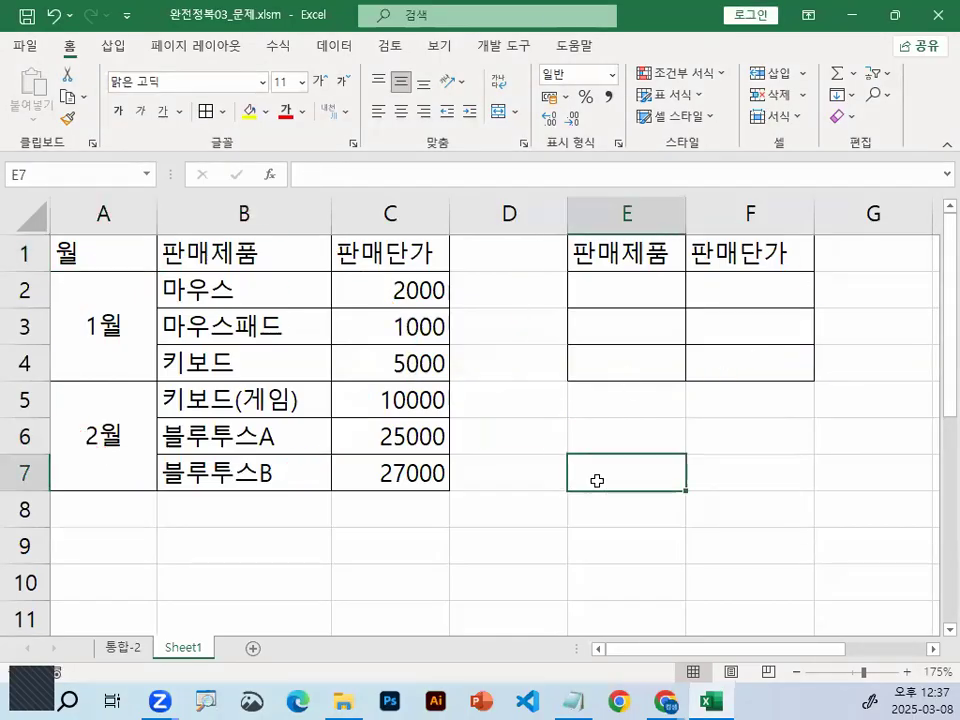
Enter the note "마우스 시작, 키보드 시작,블루투스 시작" in E6 below the second table.
left_click(591, 433)
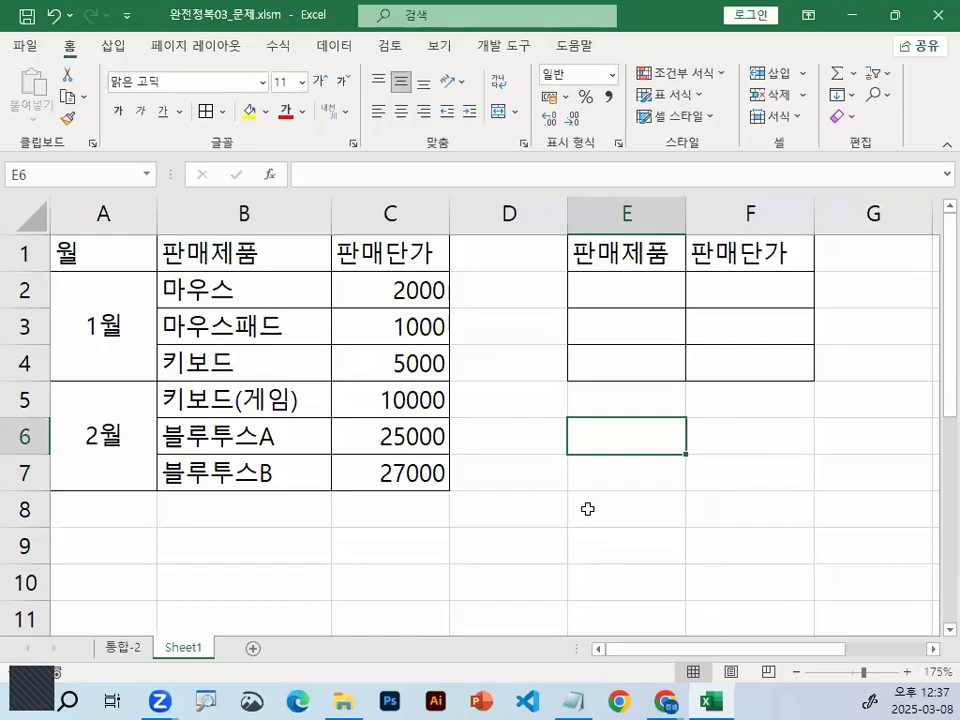
scroll(574, 490, "down", 1)
scroll(555, 491, "up", 1)
type("마쿠스")
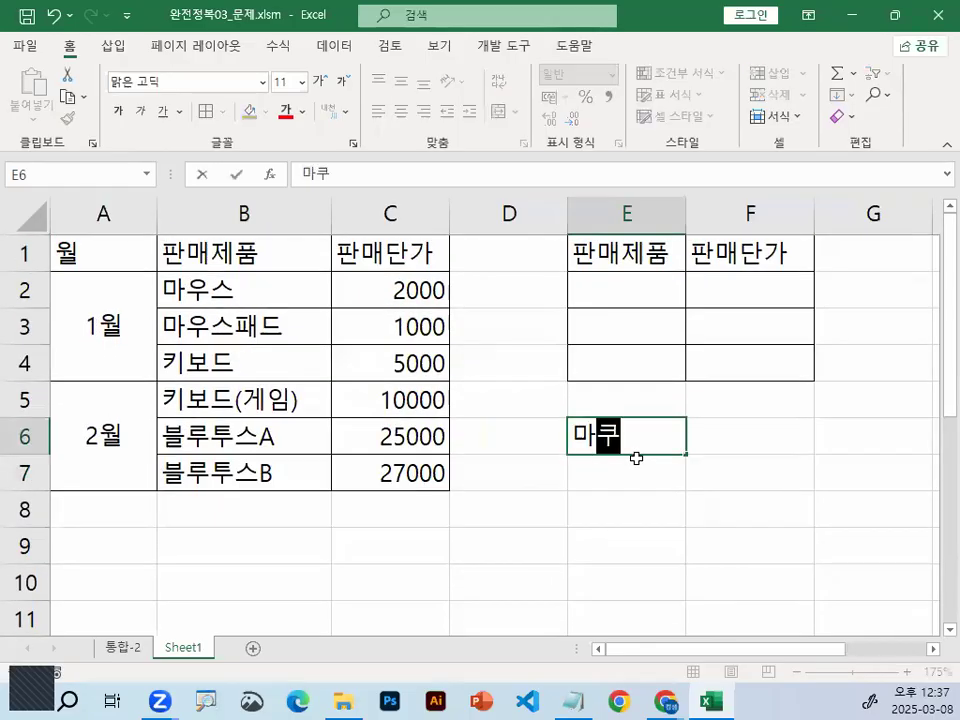
key("BackSpace")
key("BackSpace")
type("우로 ㅅ")
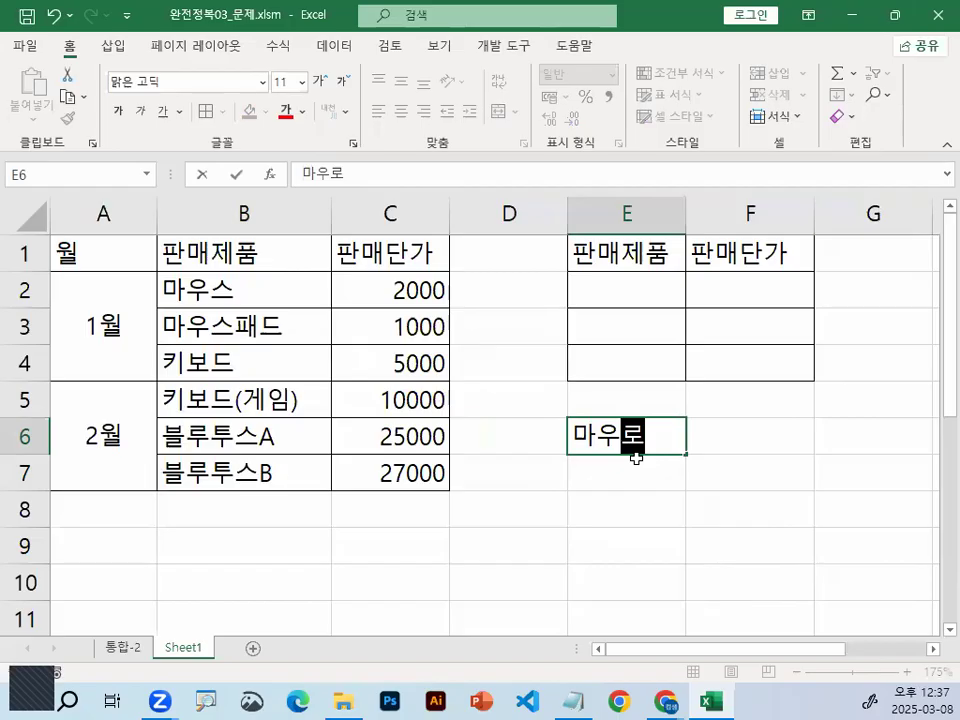
key("BackSpace")
key("BackSpace")
key("BackSpace")
type("스 시작")
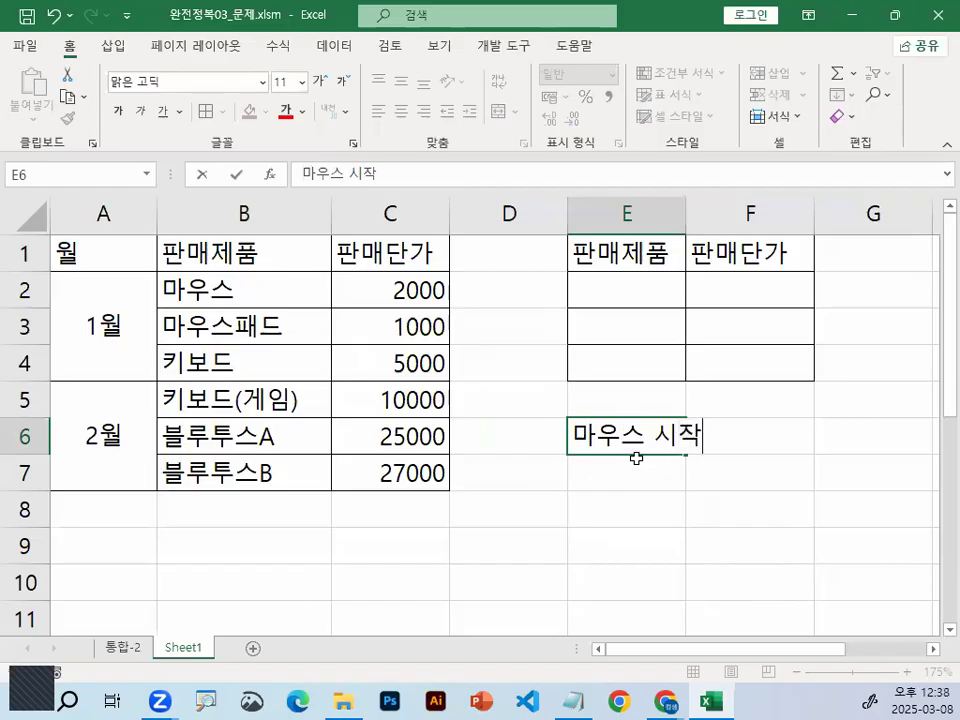
type("  키보드 시작")
type(",")
type("블루투")
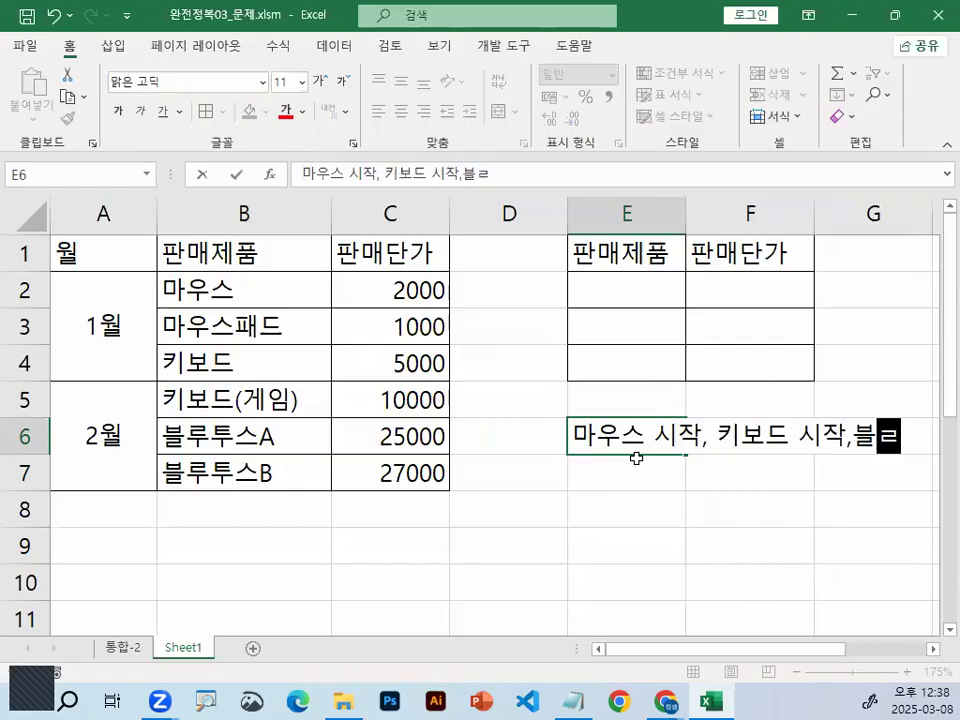
type("스 시작")
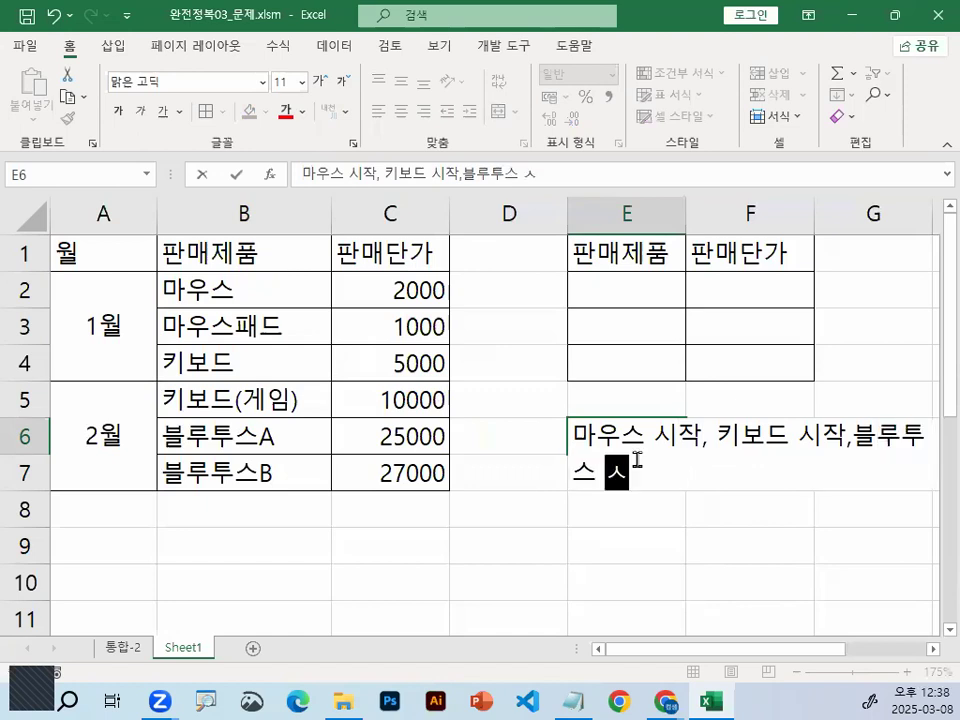
key("Return")
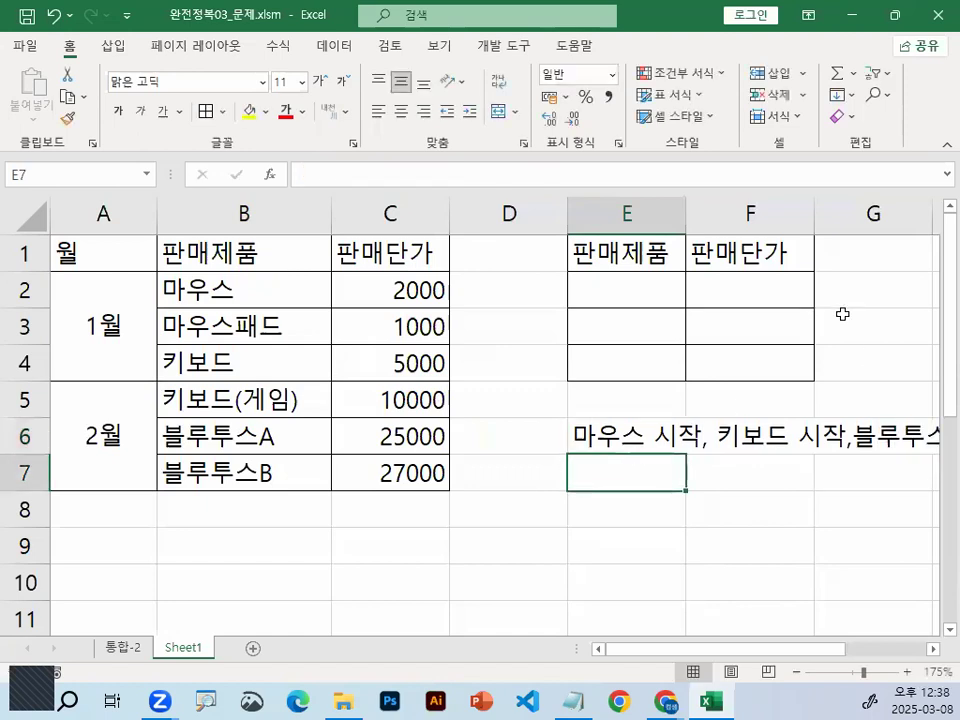
Compare the product names in B2:B7 with the starting-word conditions in E6 and the blank rows of the second table.
left_click_drag(765, 291, 766, 338)
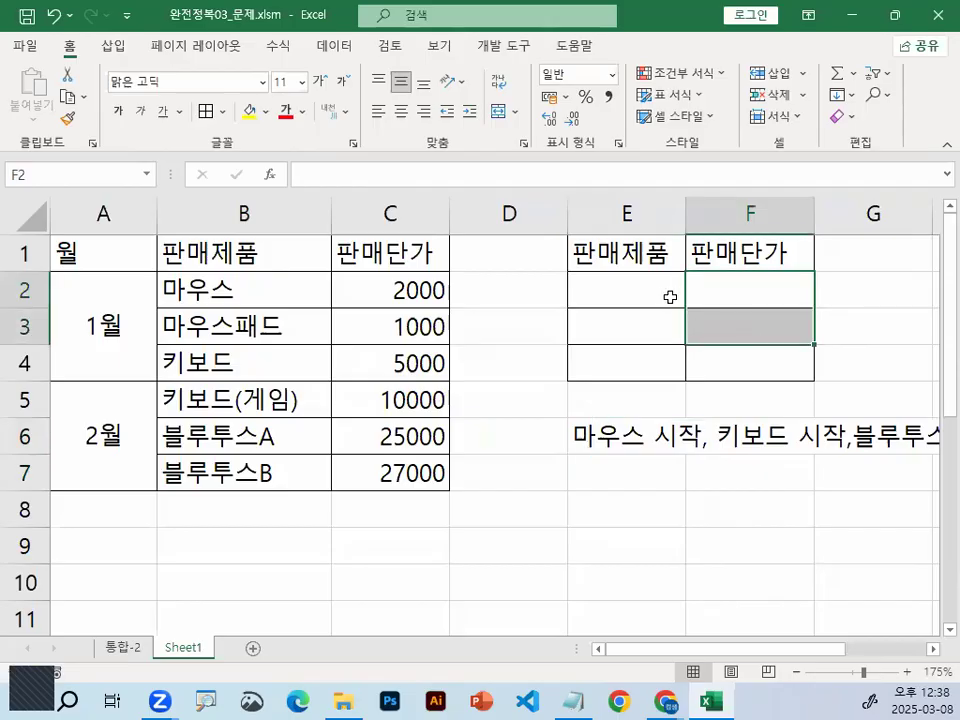
left_click_drag(671, 296, 657, 365)
left_click_drag(724, 296, 779, 361)
left_click_drag(615, 290, 618, 362)
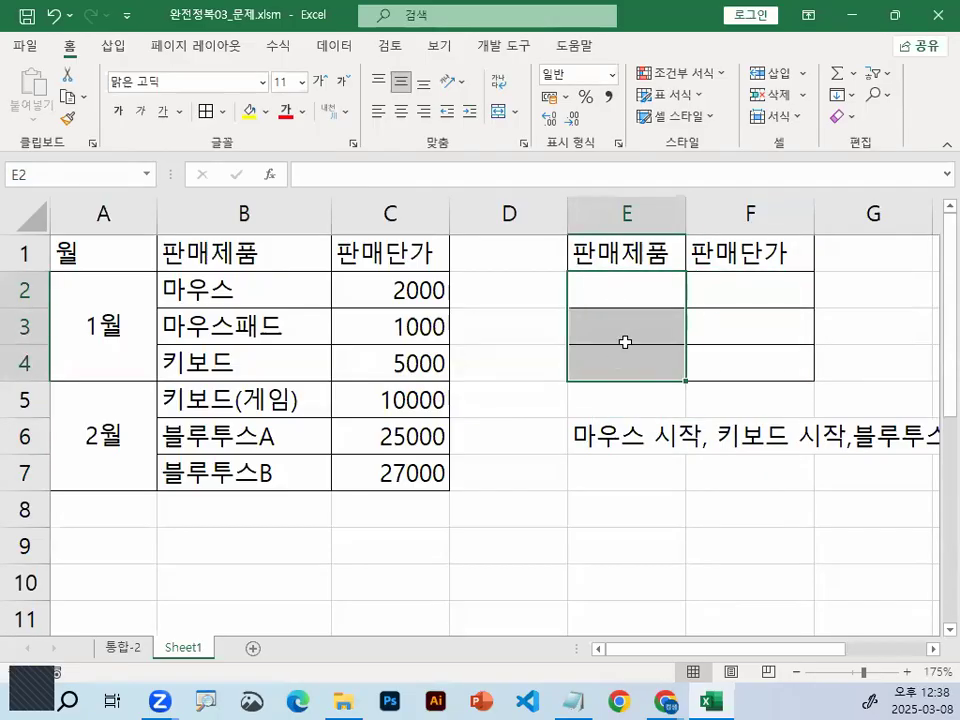
left_click(697, 547)
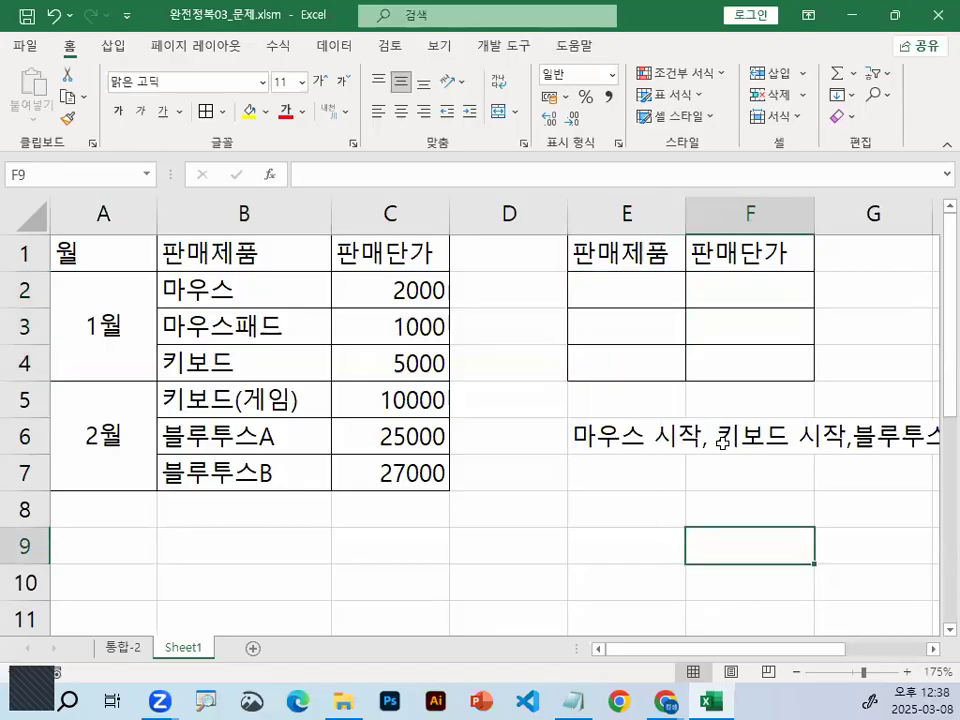
mouse_move(605, 353)
left_mouse_down()
mouse_move(621, 373)
mouse_move(691, 353)
mouse_move(679, 405)
left_mouse_up()
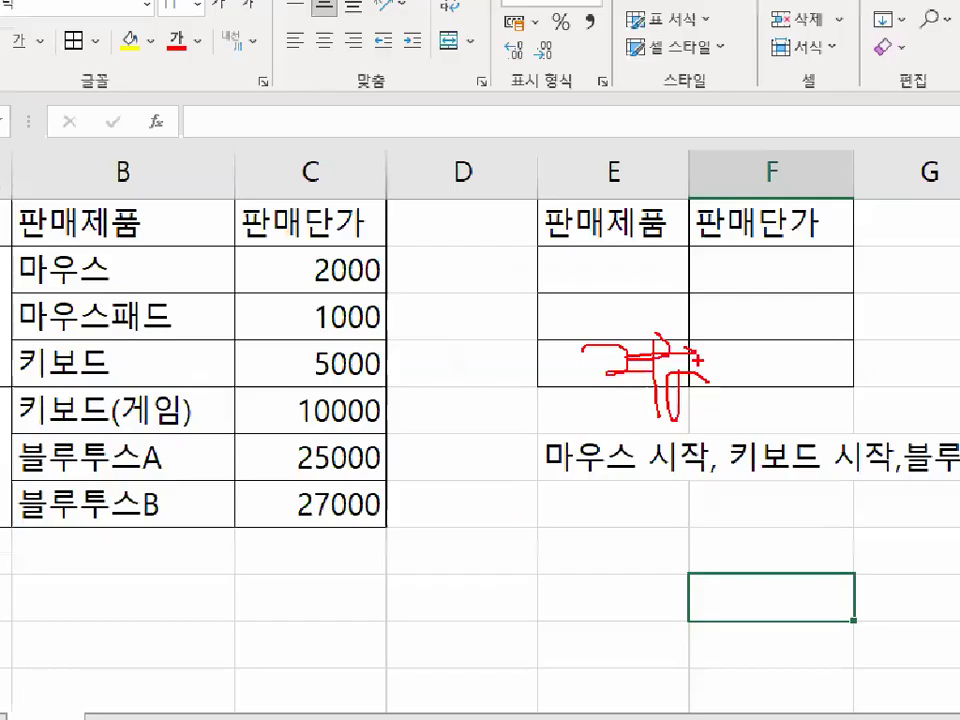
left_click(625, 457)
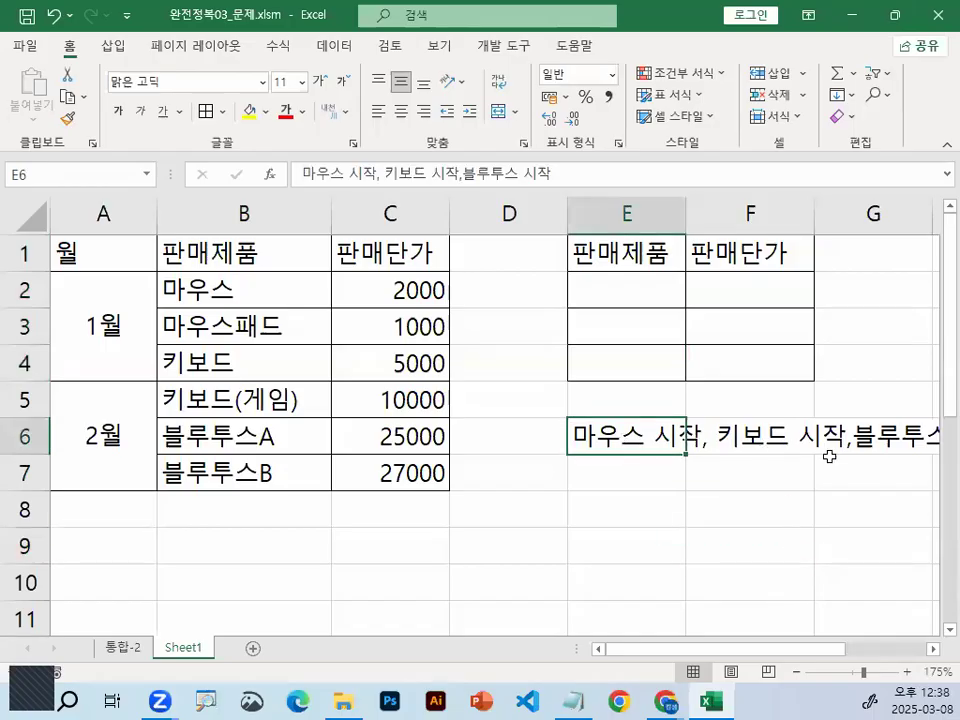
left_click(768, 441)
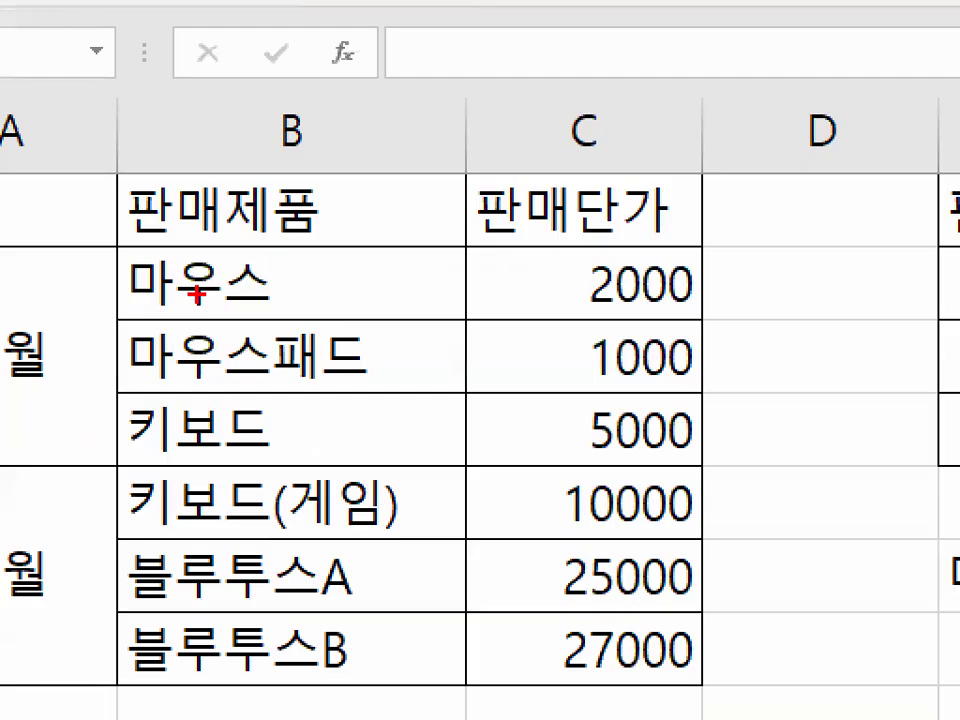
left_click_drag(230, 288, 234, 296)
left_click_drag(255, 370, 311, 354)
left_click_drag(245, 456, 225, 438)
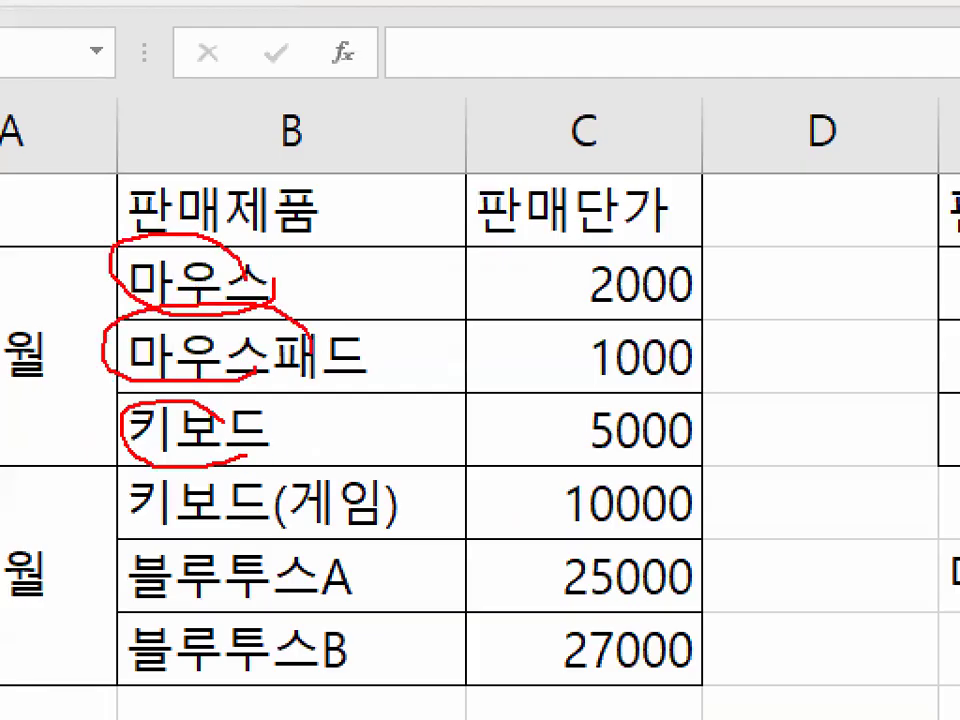
left_click_drag(208, 518, 242, 500)
left_click_drag(145, 560, 220, 600)
left_click_drag(155, 645, 260, 662)
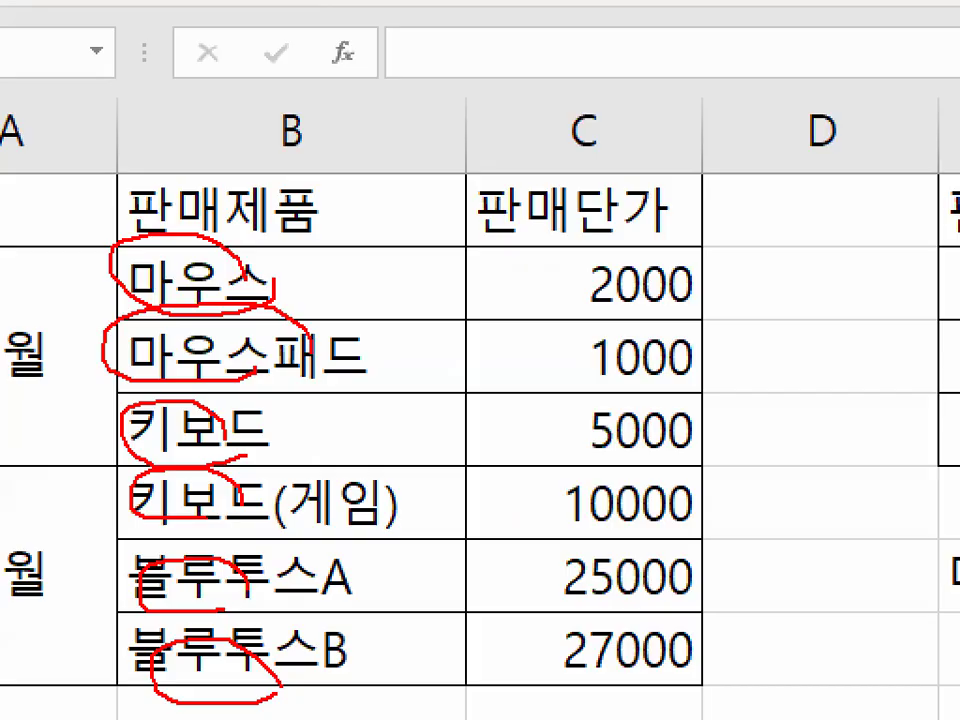
left_click(630, 255)
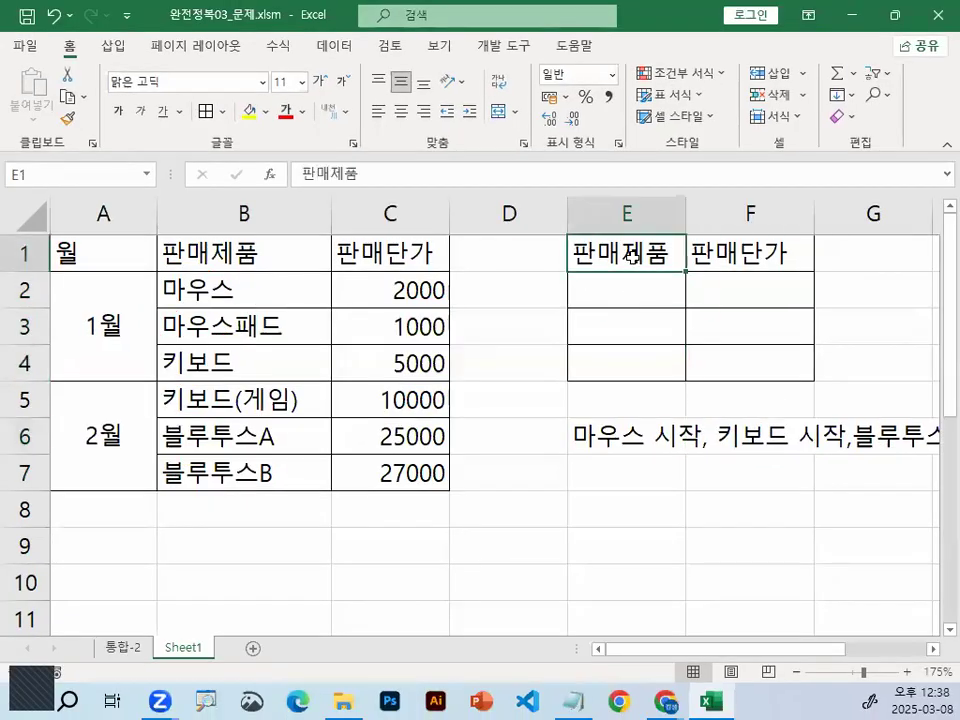
left_click_drag(630, 255, 711, 351)
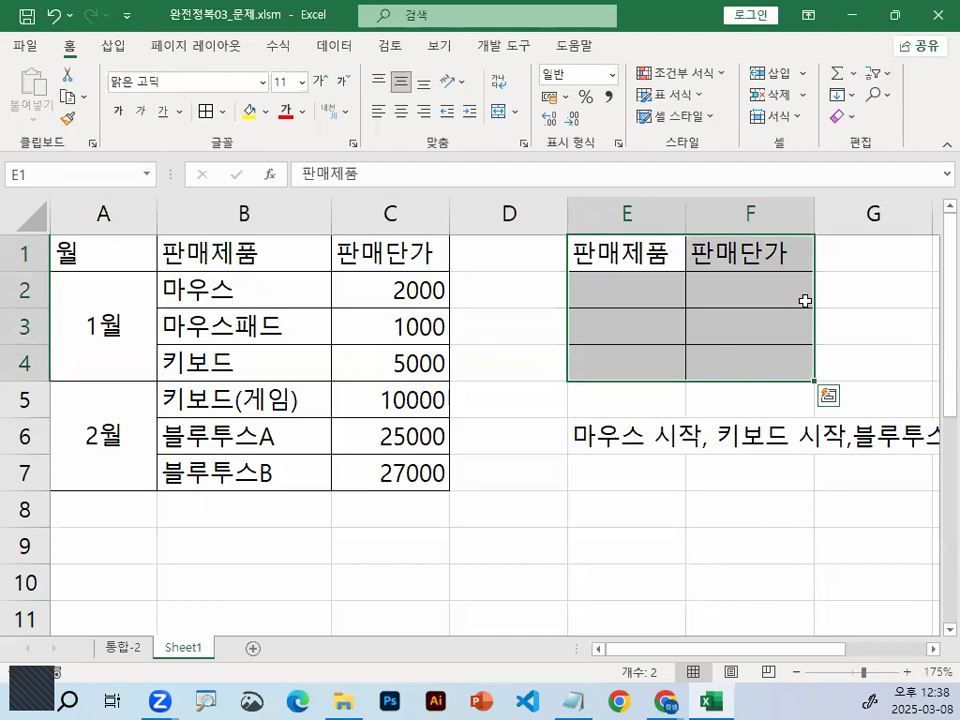
left_click_drag(290, 291, 317, 471)
left_click_drag(625, 290, 643, 524)
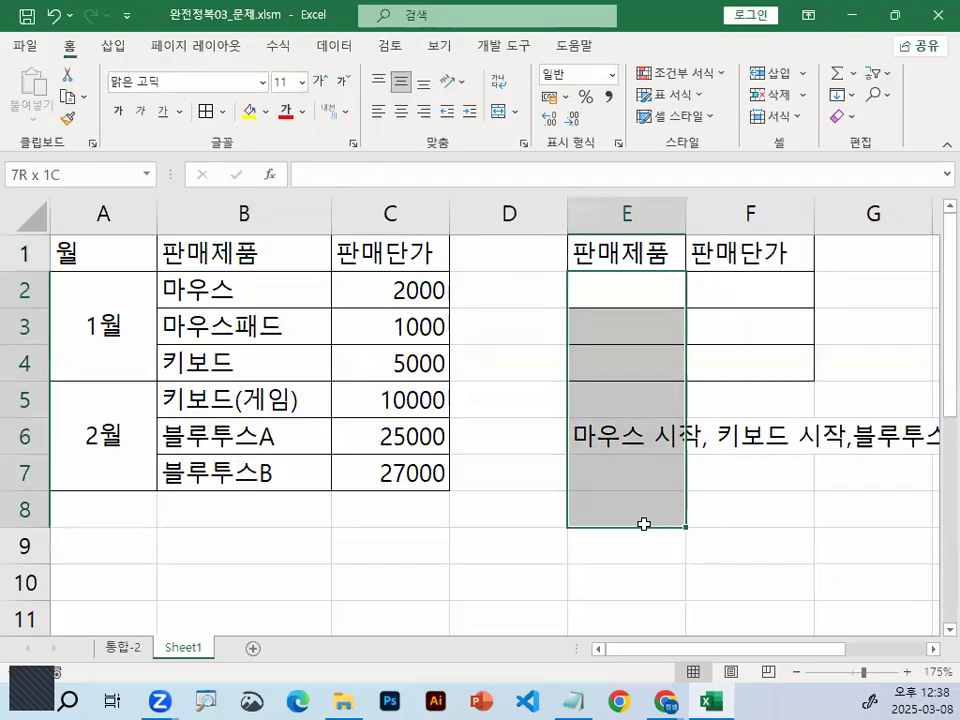
left_click(643, 523)
left_click(640, 346)
left_click_drag(640, 342, 640, 355)
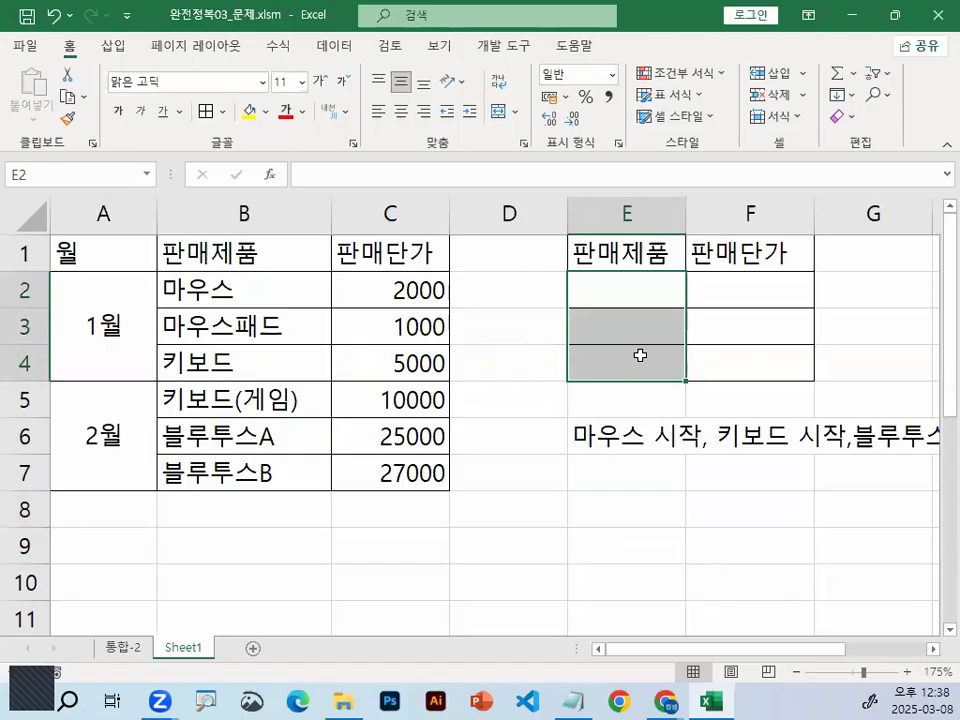
left_click(640, 355)
left_click(636, 288)
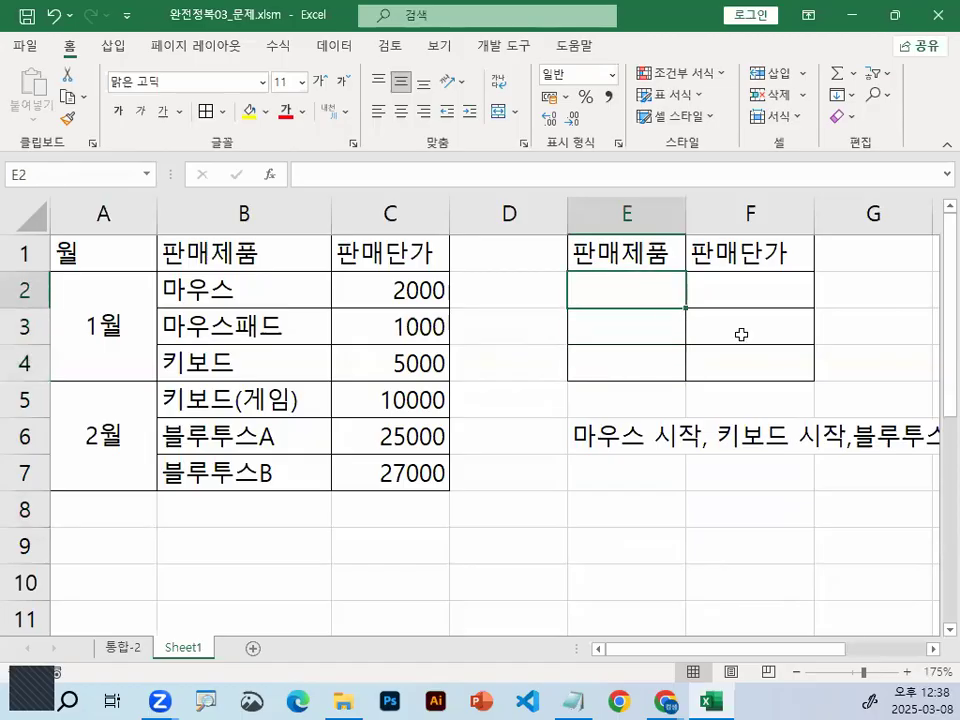
Widen column E, the 판매제품 column of the second table, by roughly two thirds.
left_click(934, 649)
left_click(934, 649)
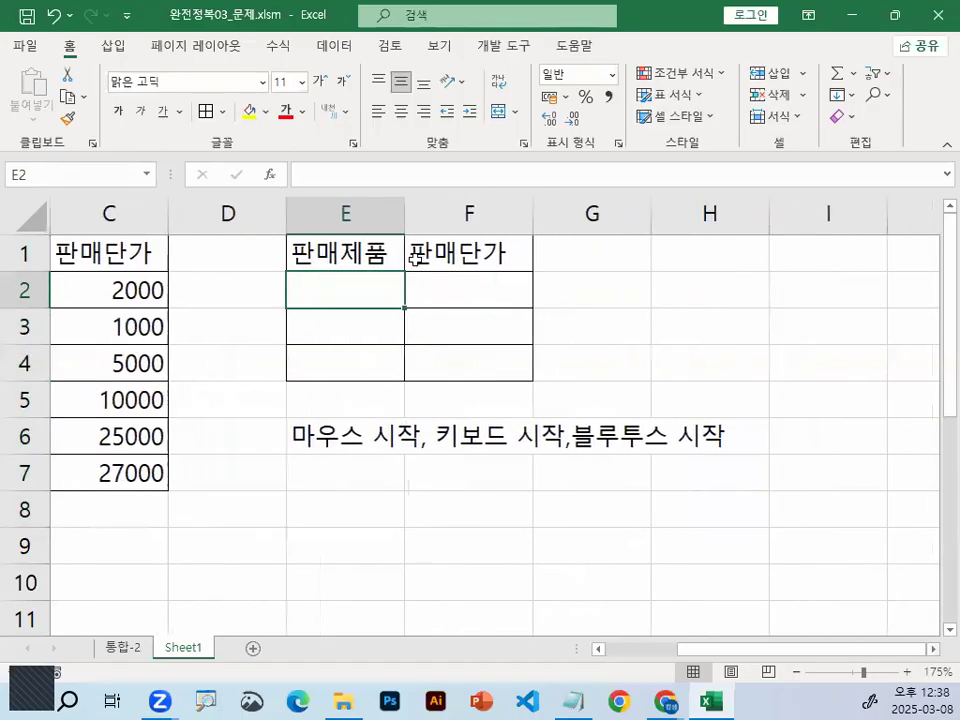
left_click(451, 211)
left_click_drag(403, 208, 484, 208)
Enter the wildcard product names 마우스*, 키보드* and 블루투스* in E2, E3 and E4.
left_click(364, 286)
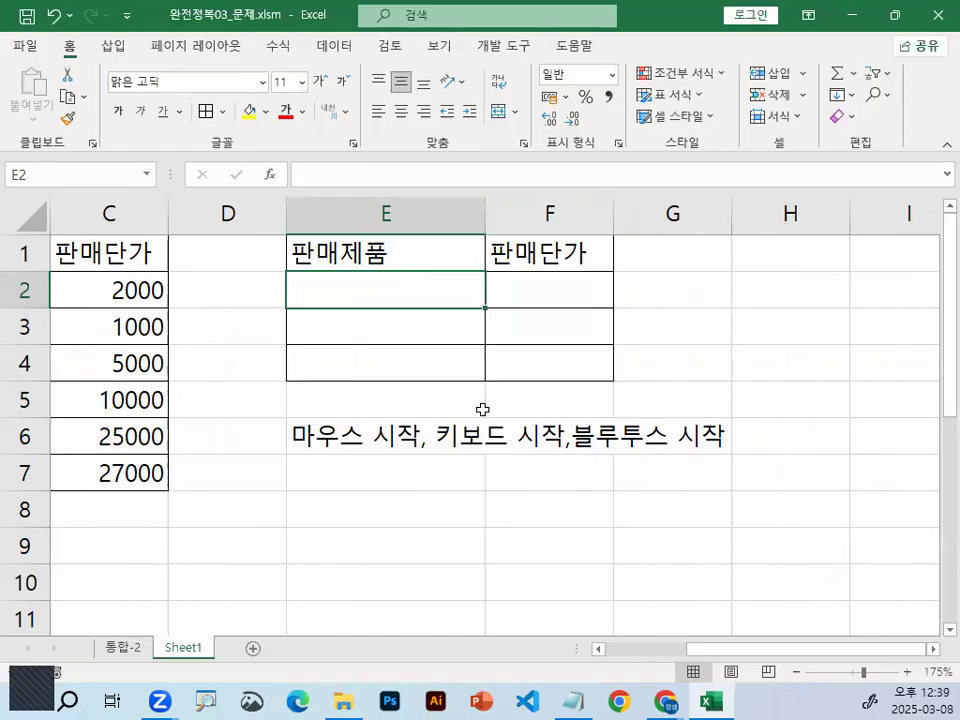
type("미")
key("BackSpace")
type("마웃")
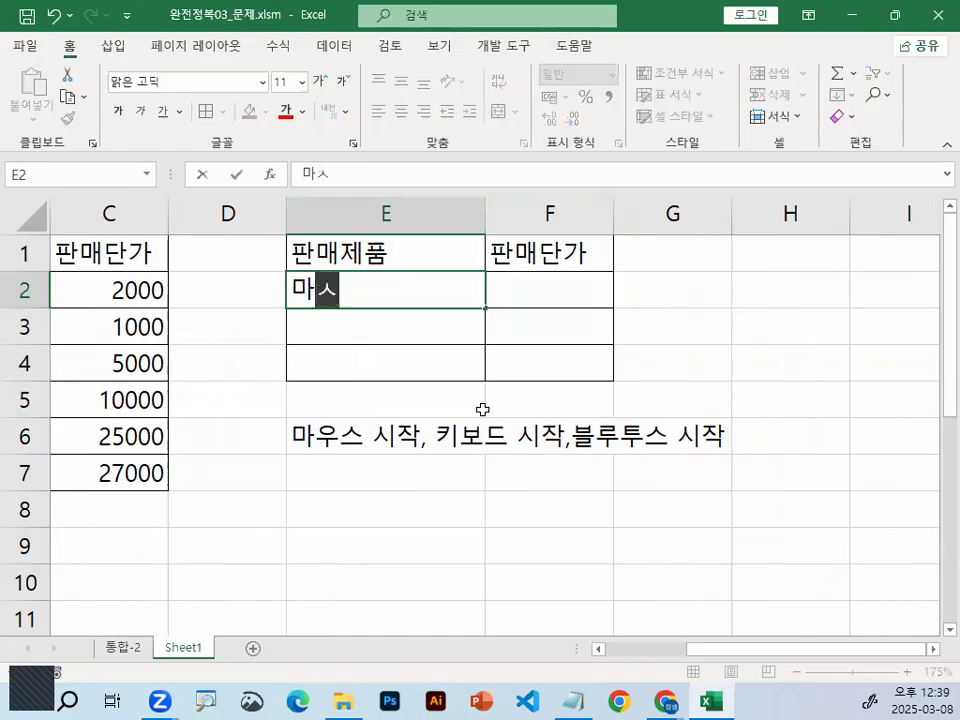
type("스*")
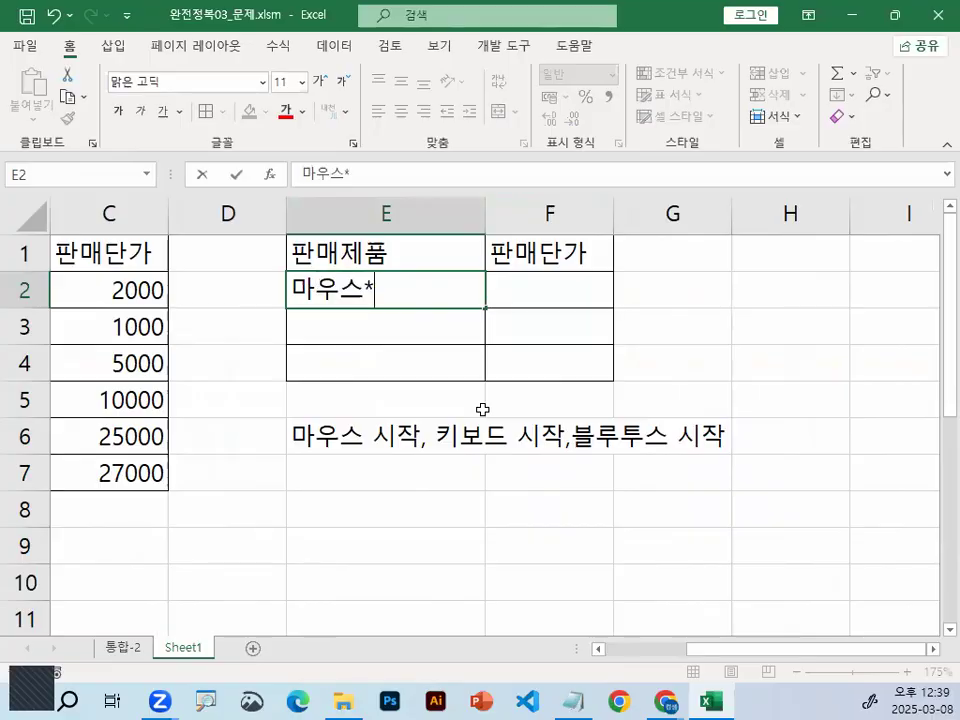
key("Return")
type("키보드")
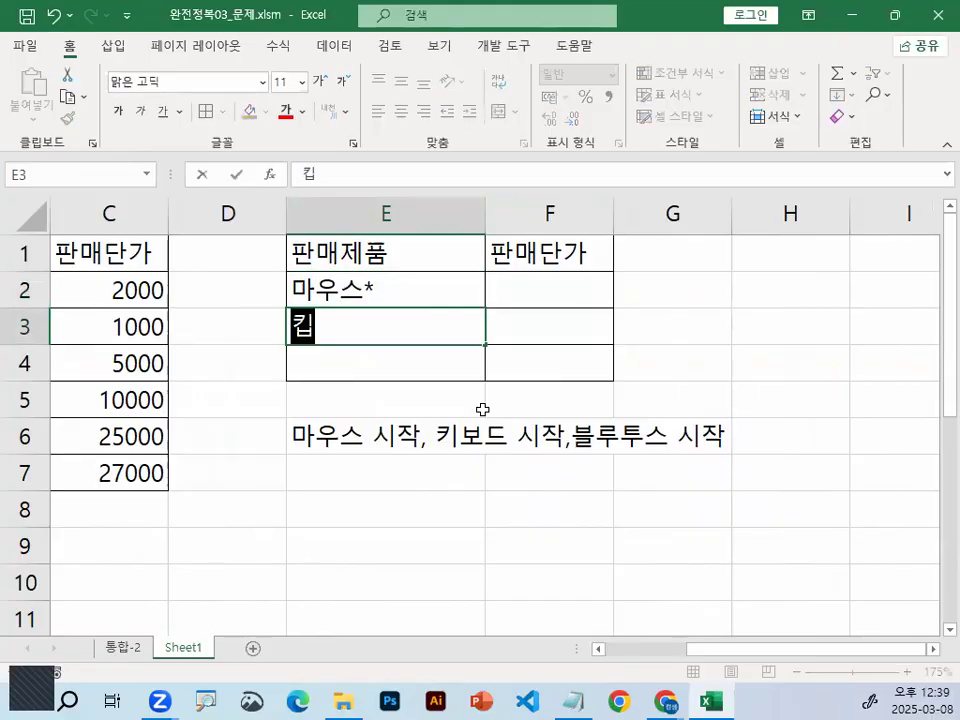
type("*")
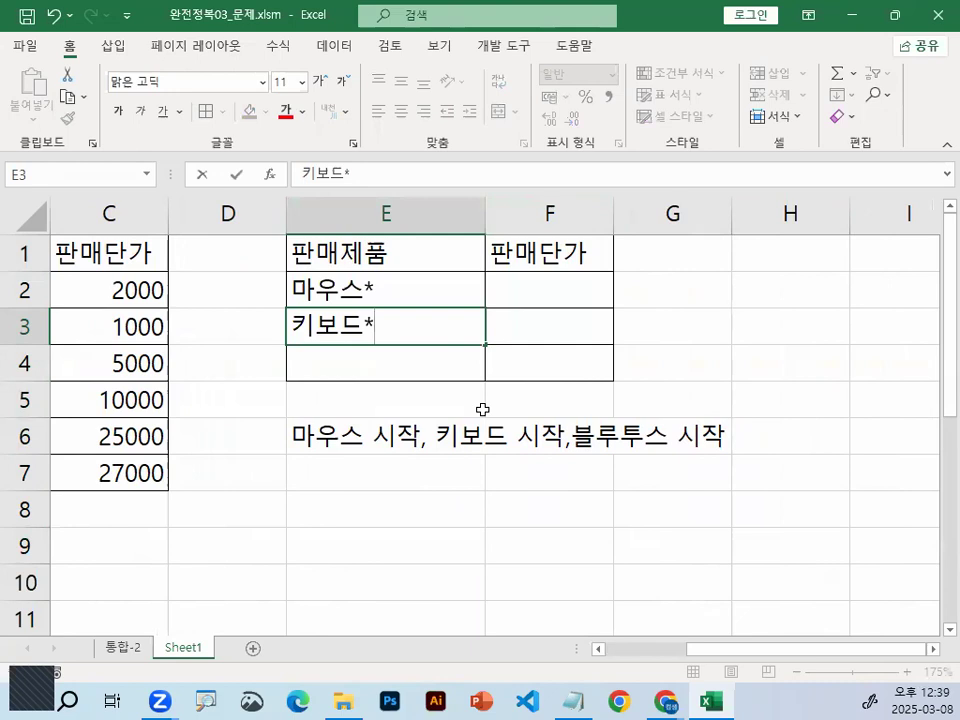
key("Return")
type("북")
key("BackSpace")
key("BackSpace")
type("블루투스")
key("Return")
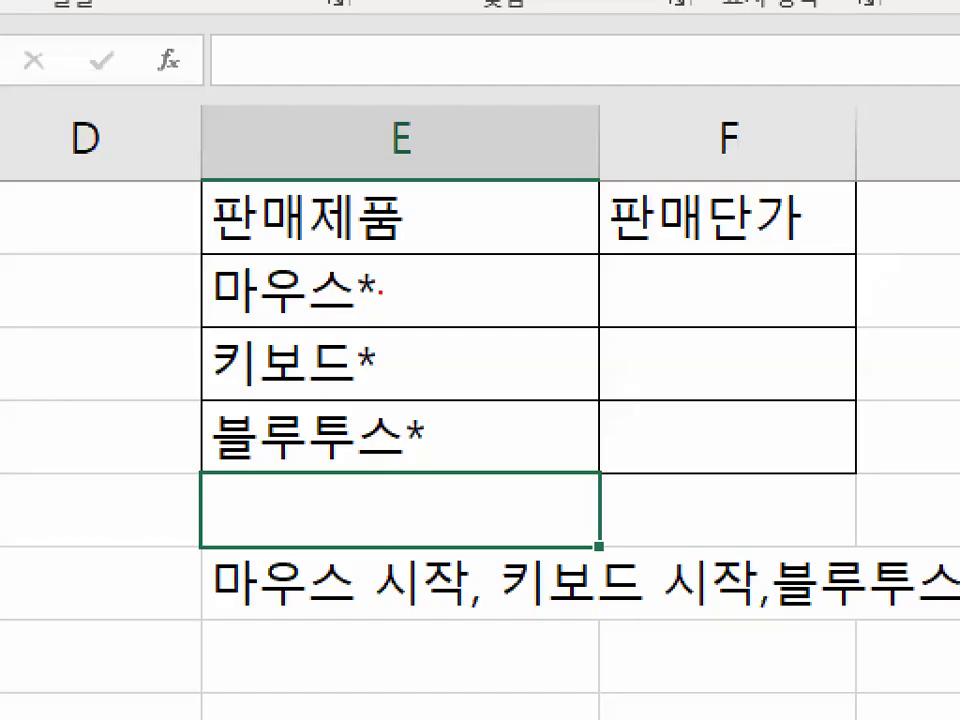
Review the wildcard entries in E2:E4 against the starting-word conditions in E6.
left_click_drag(367, 268, 375, 294)
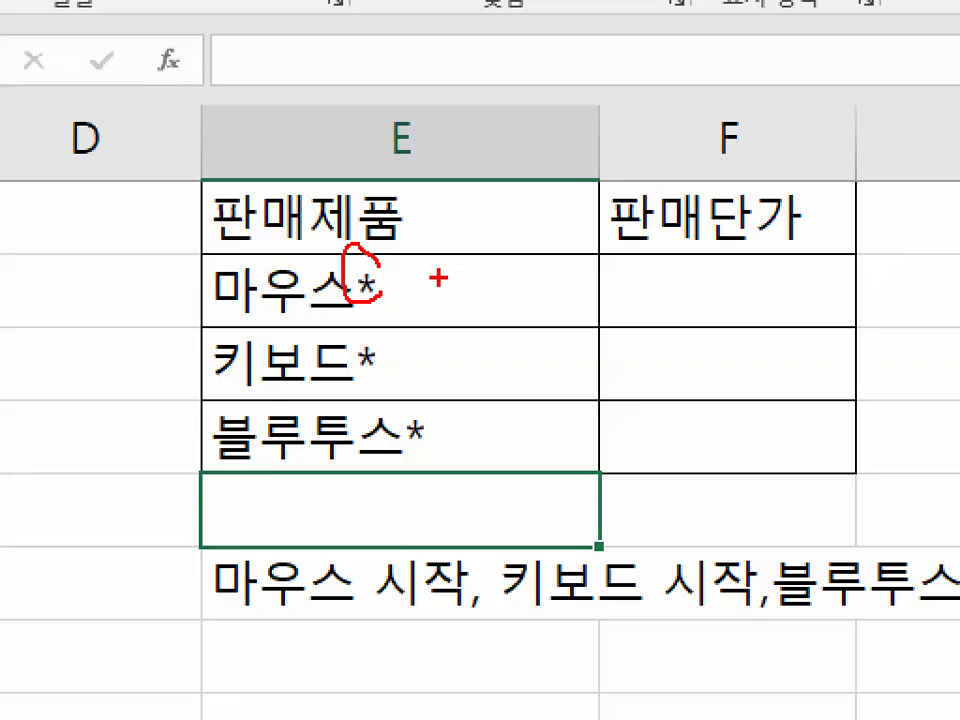
key("Escape")
key("ctrl+1")
left_click(343, 463)
left_click_drag(265, 449, 953, 440)
left_click_drag(729, 388, 879, 176)
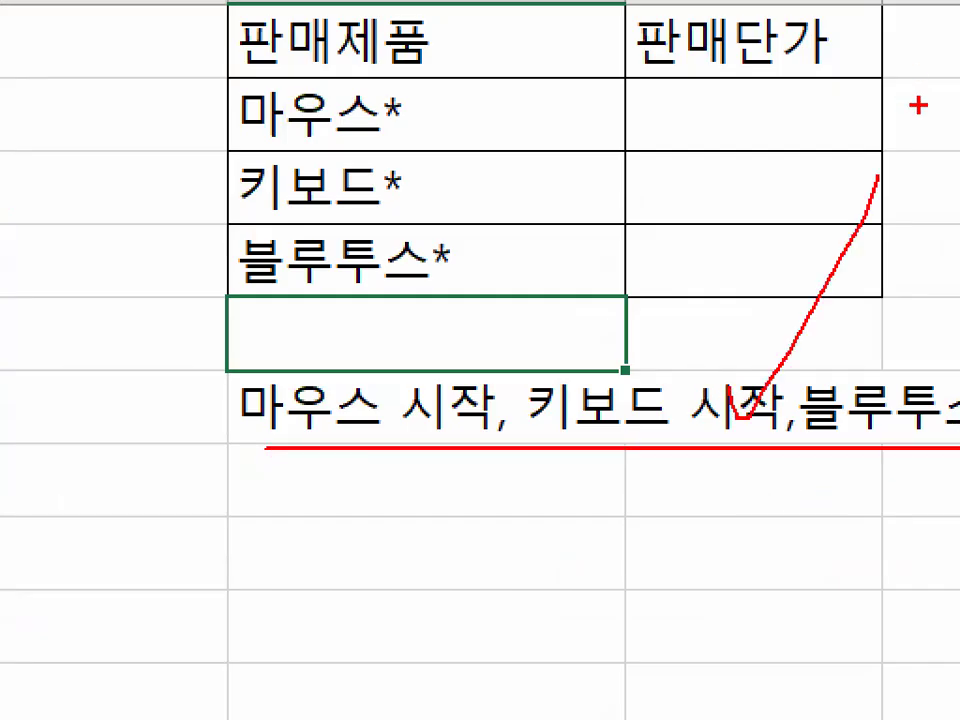
mouse_move(748, 100)
left_mouse_down()
mouse_move(752, 300)
mouse_move(830, 265)
left_mouse_up()
mouse_move(752, 170)
left_mouse_down()
mouse_move(762, 330)
mouse_move(810, 290)
left_mouse_up()
key("Escape")
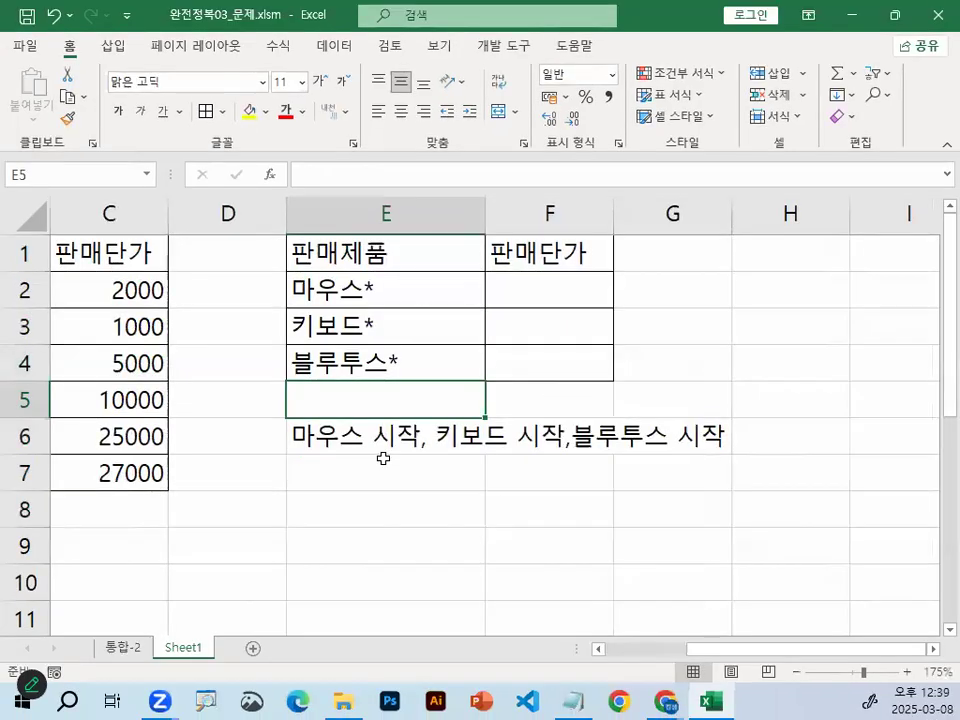
left_click(582, 482)
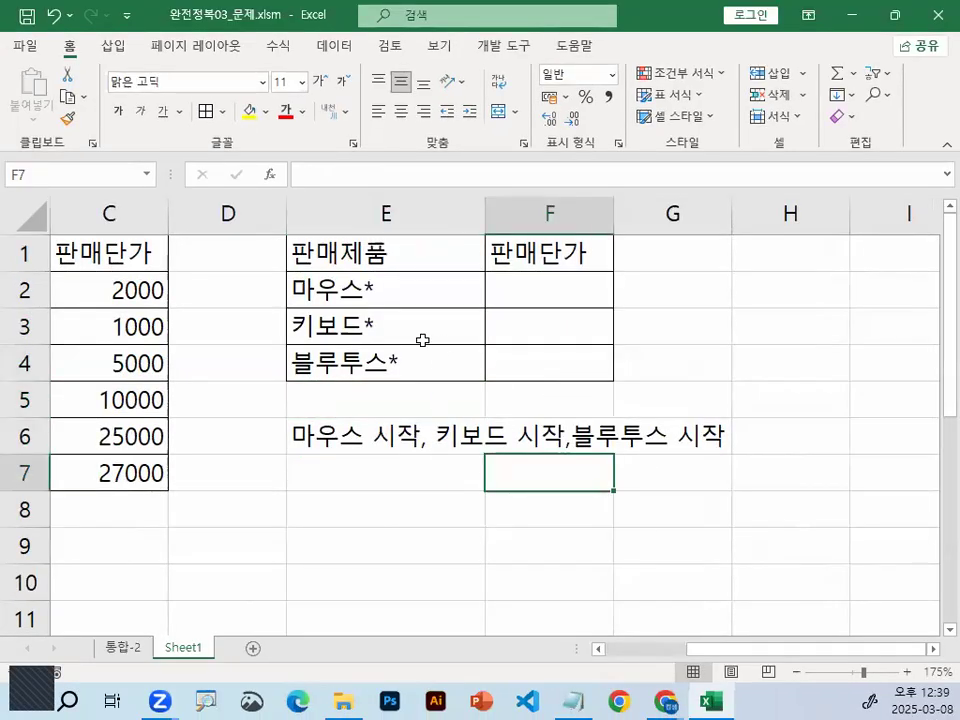
mouse_move(457, 319)
left_mouse_down()
mouse_move(434, 384)
mouse_move(481, 416)
left_mouse_up()
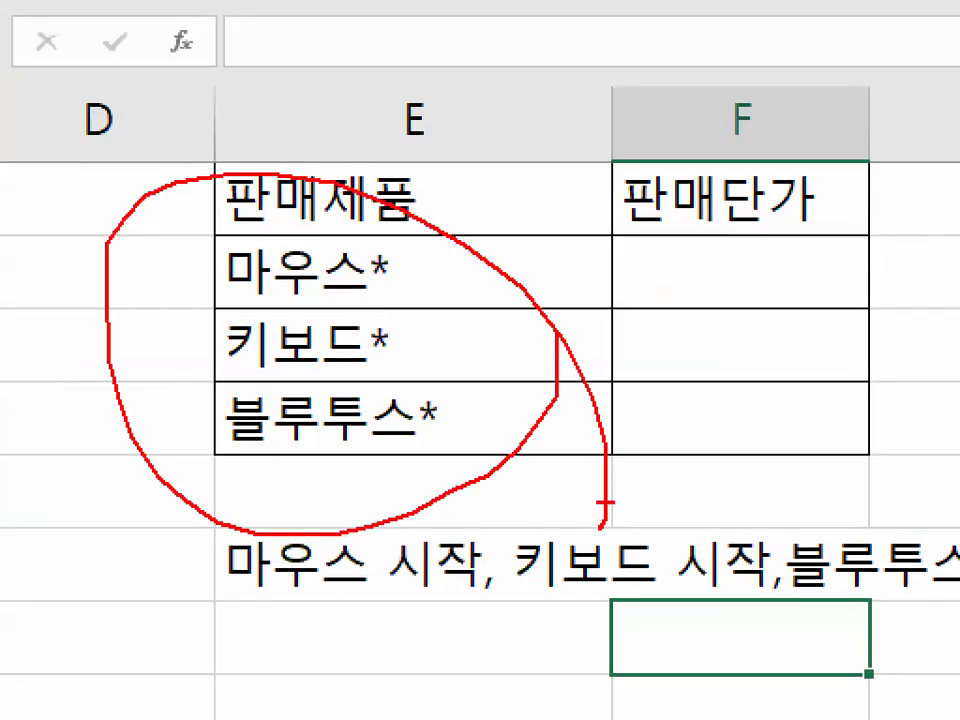
key("Escape")
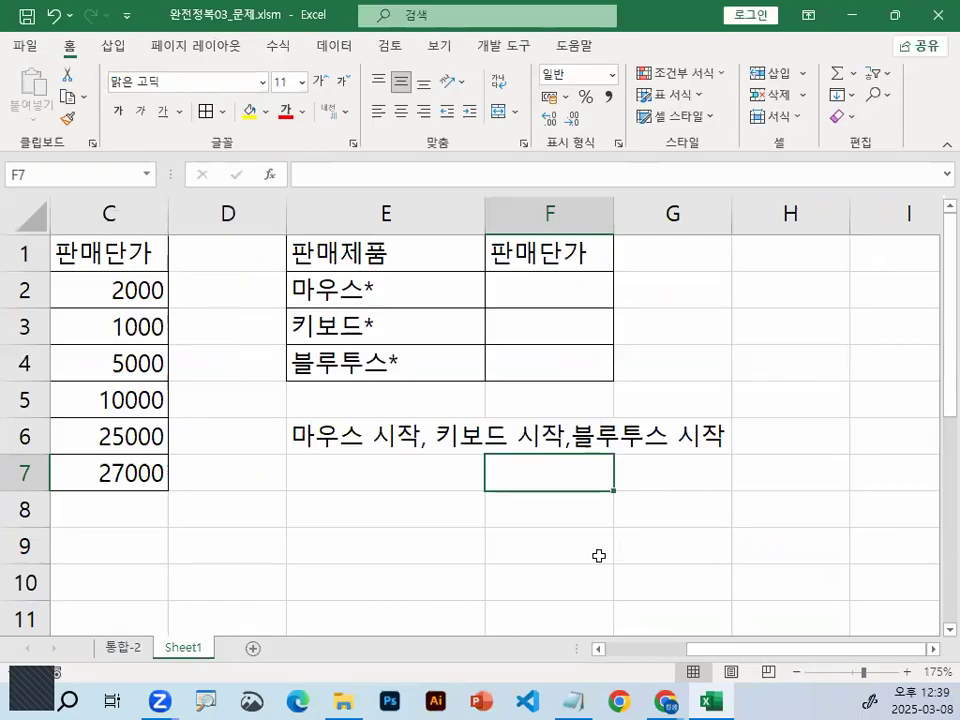
left_click(770, 405)
left_click(788, 356)
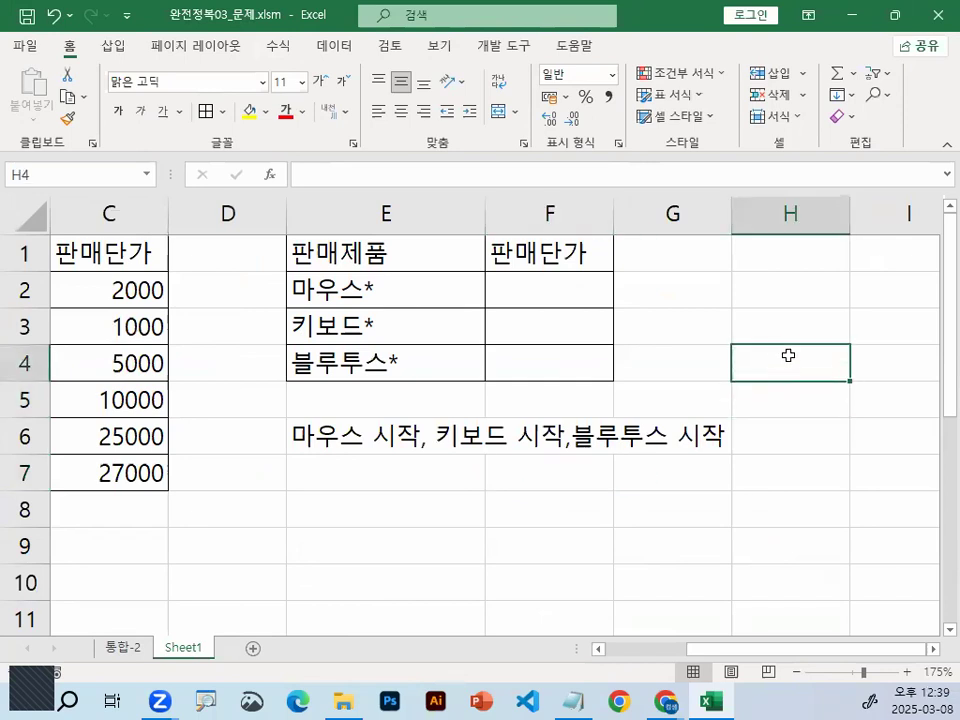
left_click_drag(402, 292, 407, 360)
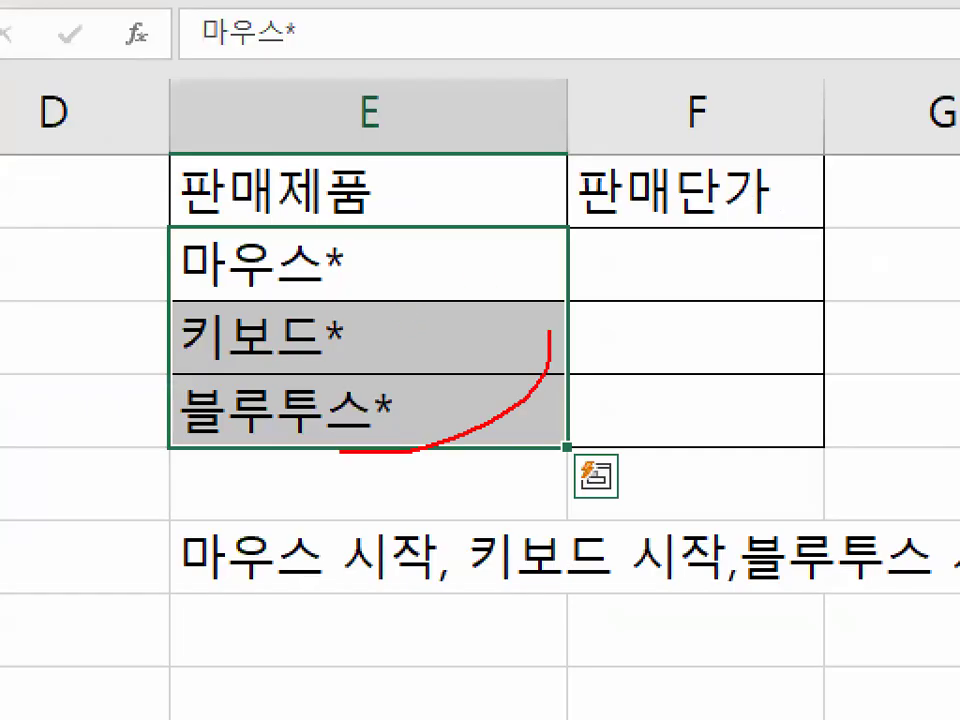
Examine the wildcard names in E2:E4 and compare the second table's 판매제품 heading with the source table's columns A to C.
left_click_drag(340, 452, 488, 305)
mouse_move(345, 234)
left_mouse_down()
mouse_move(322, 272)
mouse_move(357, 368)
left_mouse_up()
left_click_drag(325, 316, 358, 332)
left_click_drag(370, 384, 366, 430)
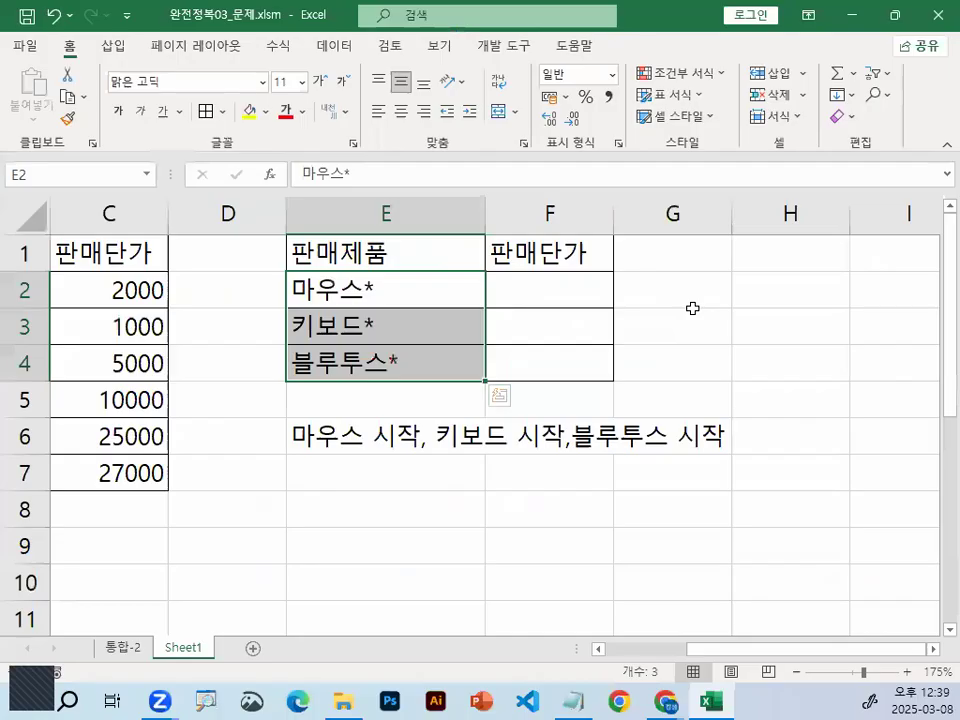
left_click(692, 309)
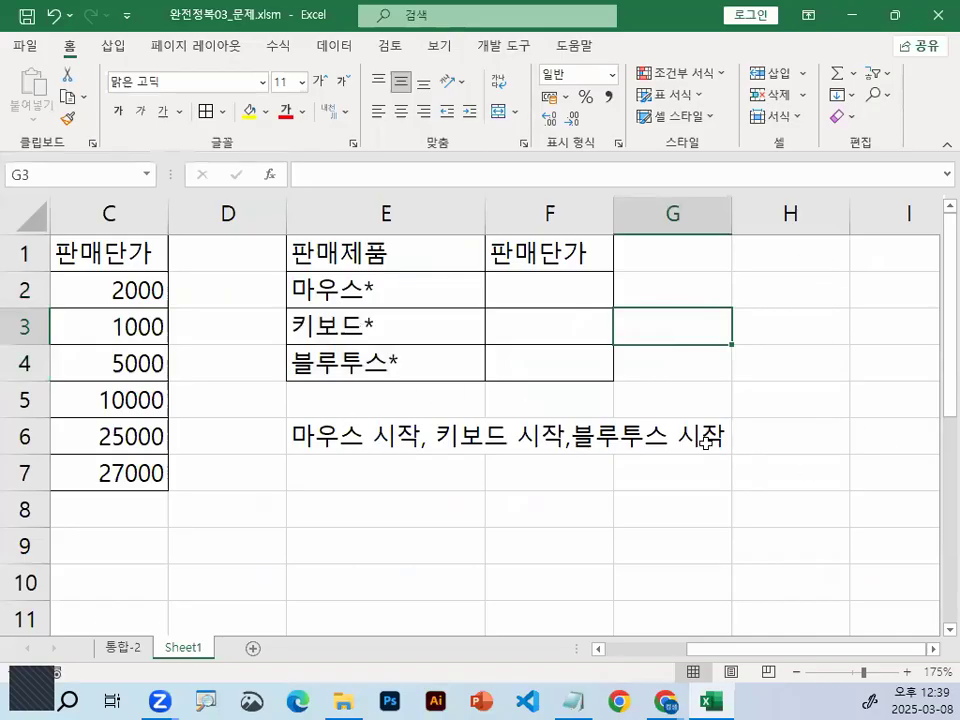
left_click_drag(848, 649, 720, 650)
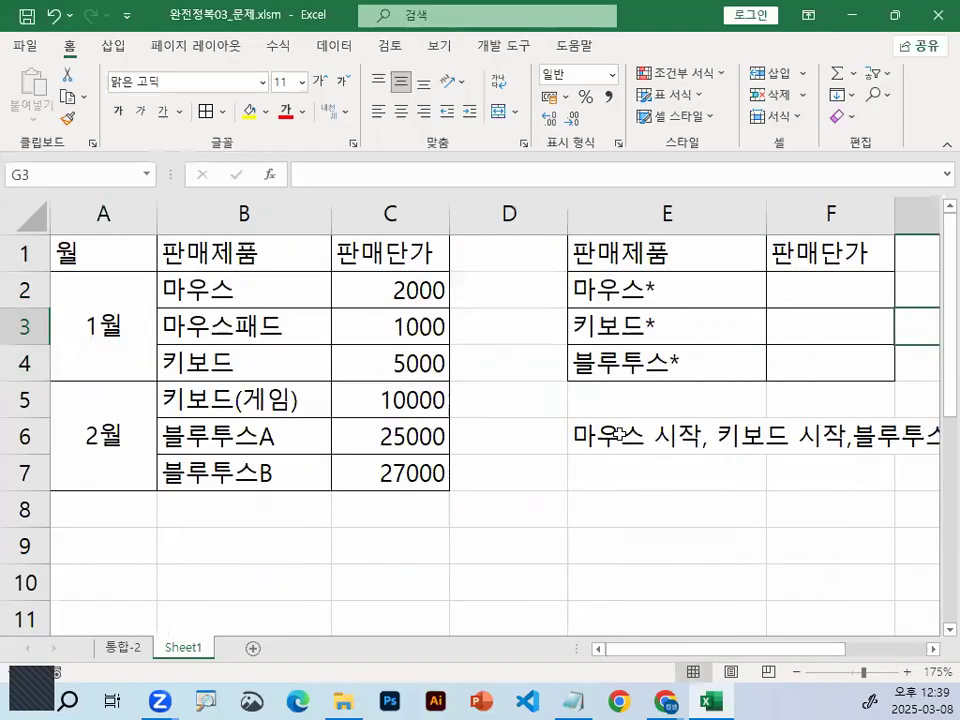
left_click(662, 263)
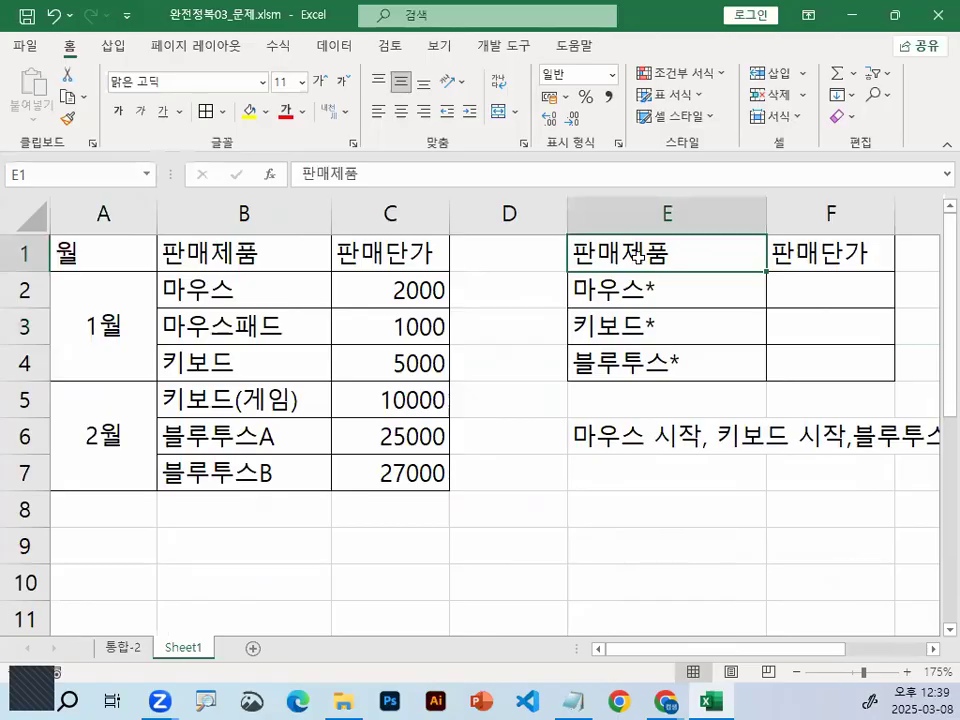
mouse_move(686, 244)
left_mouse_down()
mouse_move(606, 272)
mouse_move(690, 215)
mouse_move(735, 264)
left_mouse_up()
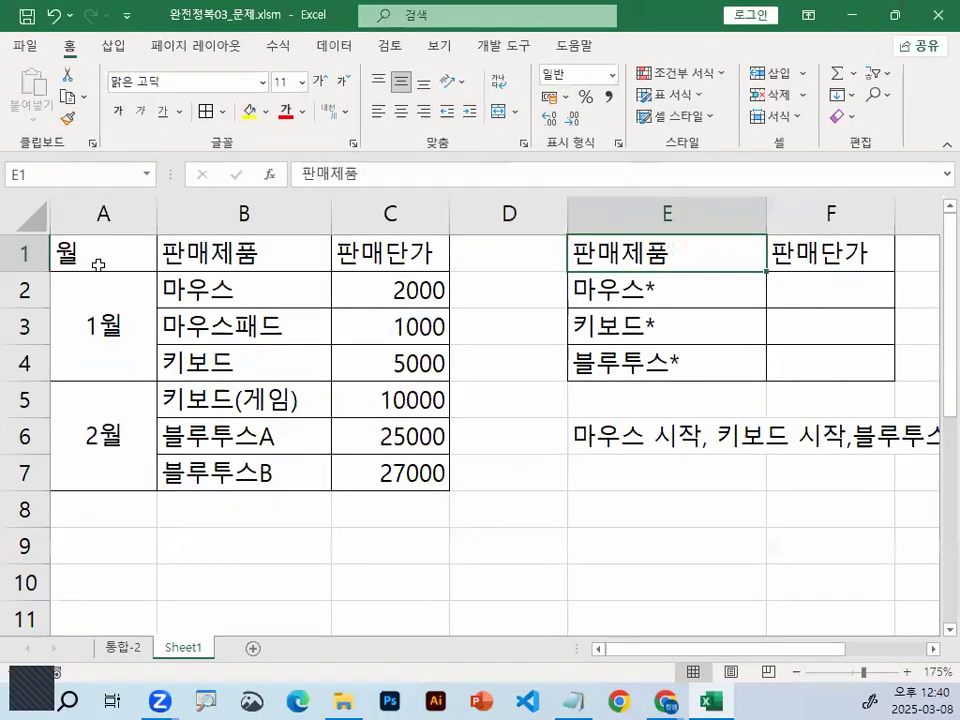
mouse_move(98, 258)
left_mouse_down()
mouse_move(313, 447)
mouse_move(401, 454)
left_mouse_up()
left_click_drag(152, 268, 120, 256)
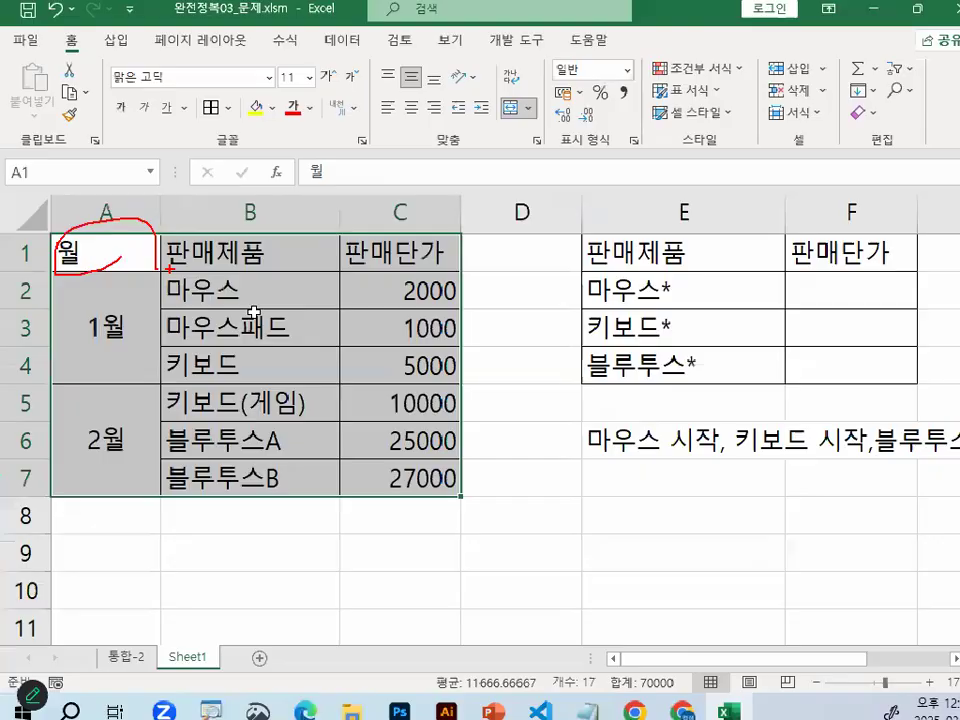
mouse_move(243, 253)
left_mouse_down()
mouse_move(343, 377)
mouse_move(381, 467)
left_mouse_up()
left_click(621, 245)
Set up a 합계 consolidation into E1:F4 that references the 판매제품 and 판매단가 columns in B1:C7, leaving out the 월 column.
mouse_move(680, 243)
left_mouse_down()
mouse_move(672, 258)
mouse_move(698, 246)
mouse_move(799, 381)
left_mouse_up()
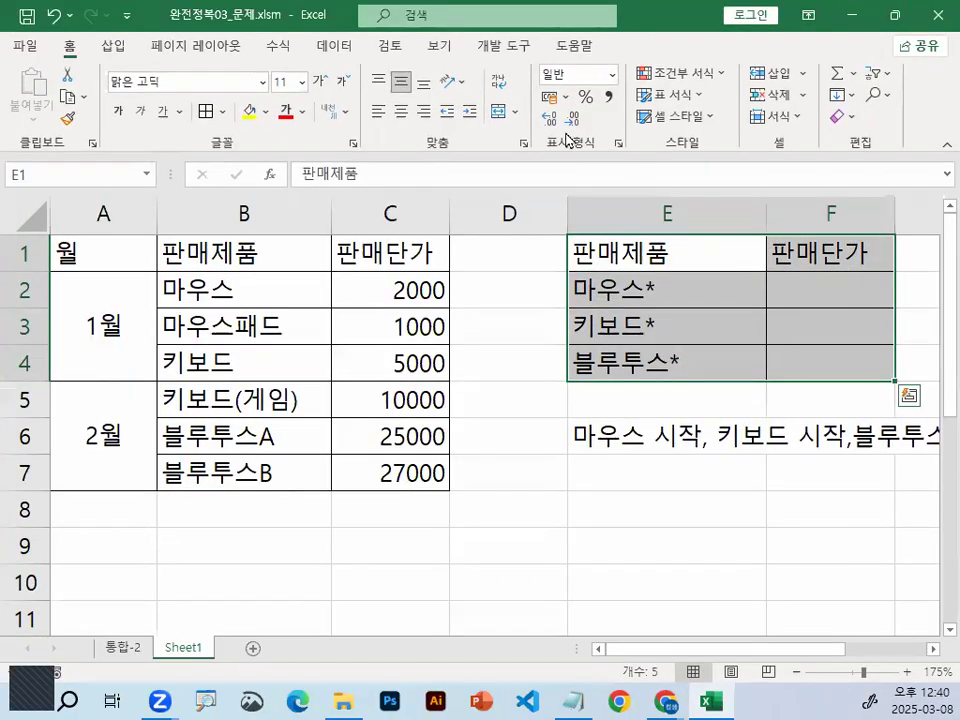
left_click(336, 48)
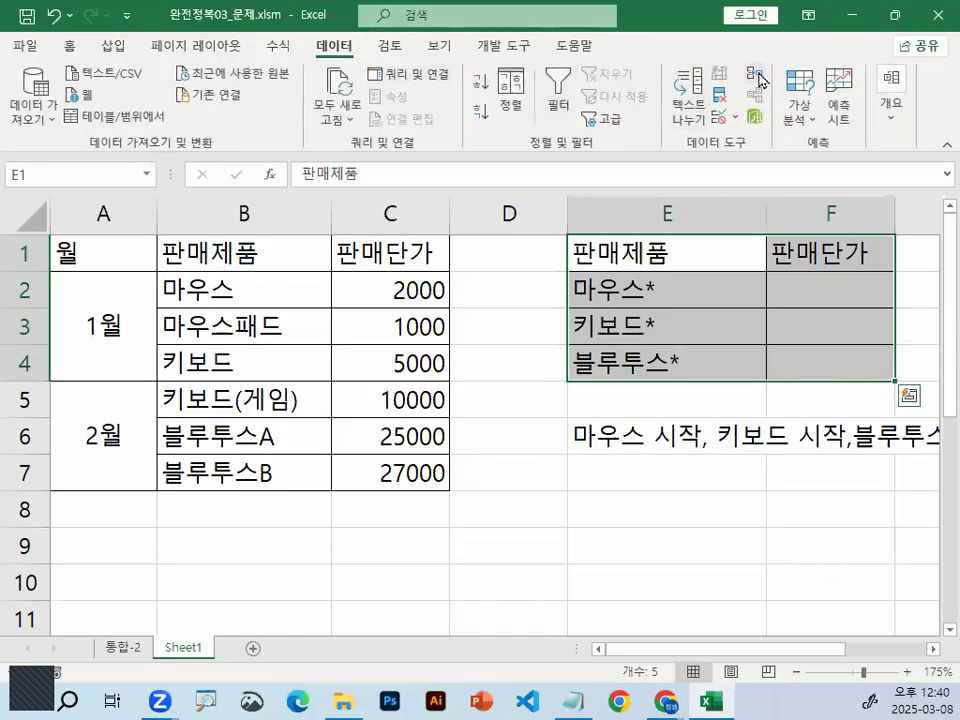
left_click(758, 80)
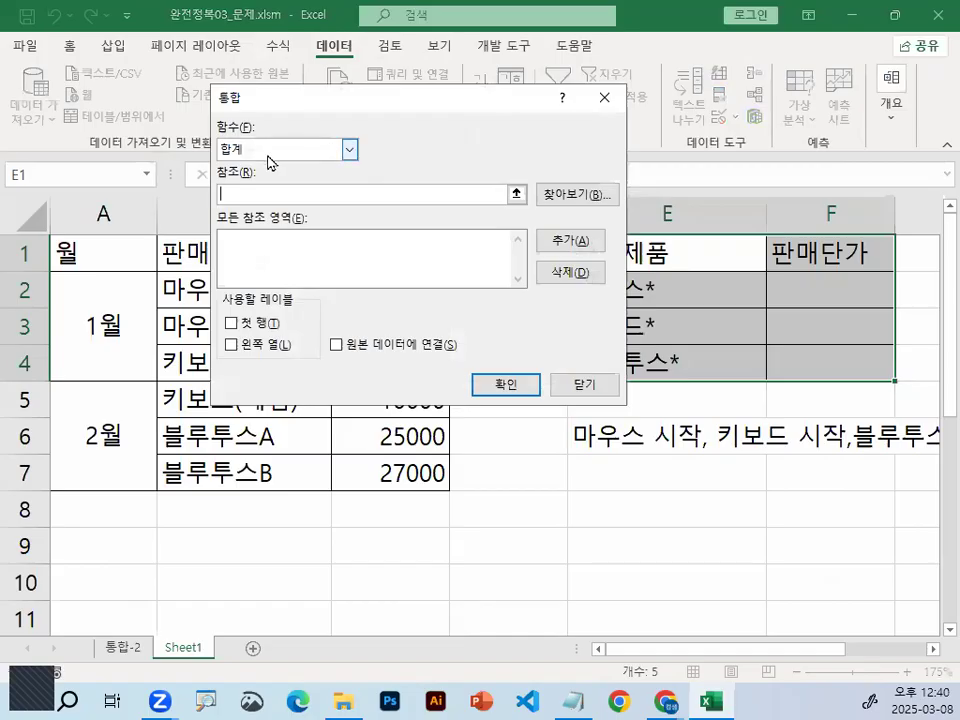
left_click_drag(337, 95, 693, 364)
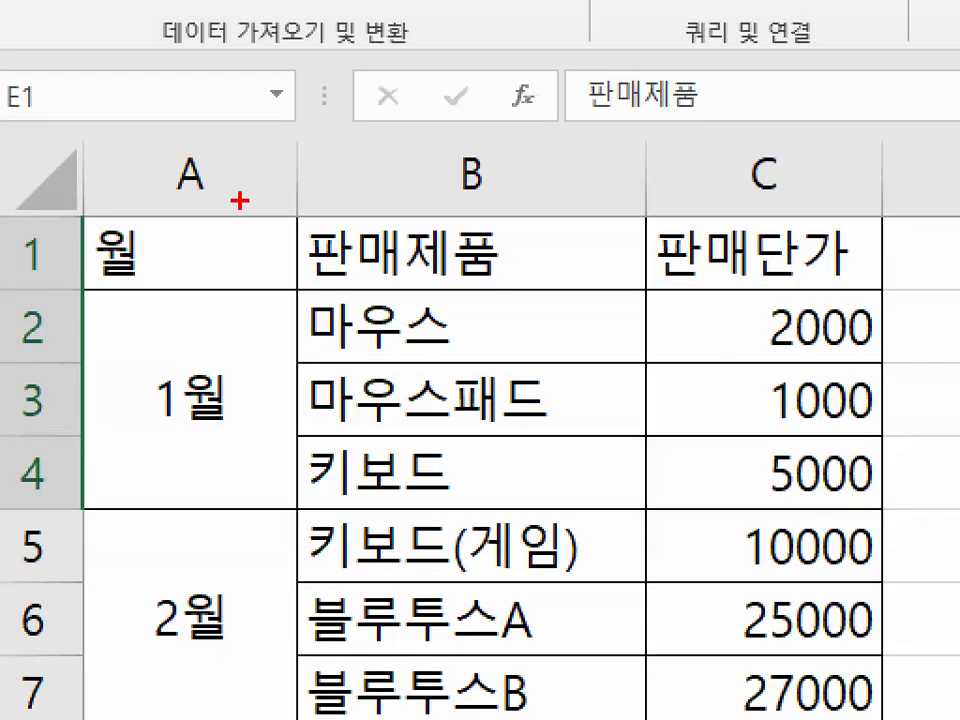
left_click_drag(239, 201, 92, 482)
left_click_drag(189, 199, 246, 454)
left_click_drag(555, 221, 483, 218)
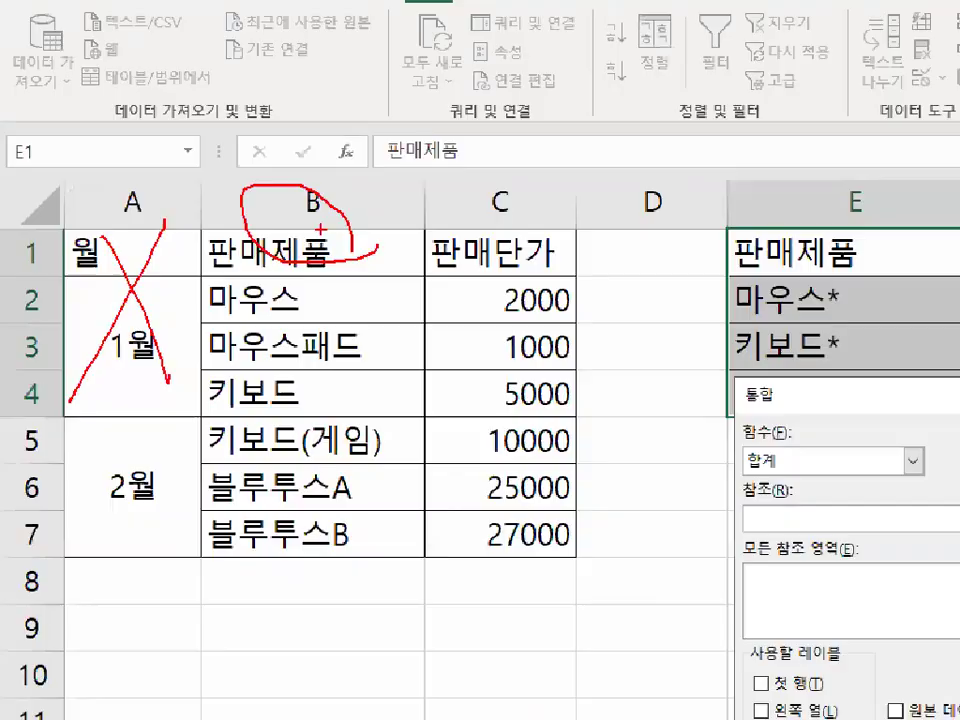
mouse_move(325, 250)
left_mouse_down()
mouse_move(435, 376)
mouse_move(476, 526)
left_mouse_up()
left_click_drag(371, 466, 371, 466)
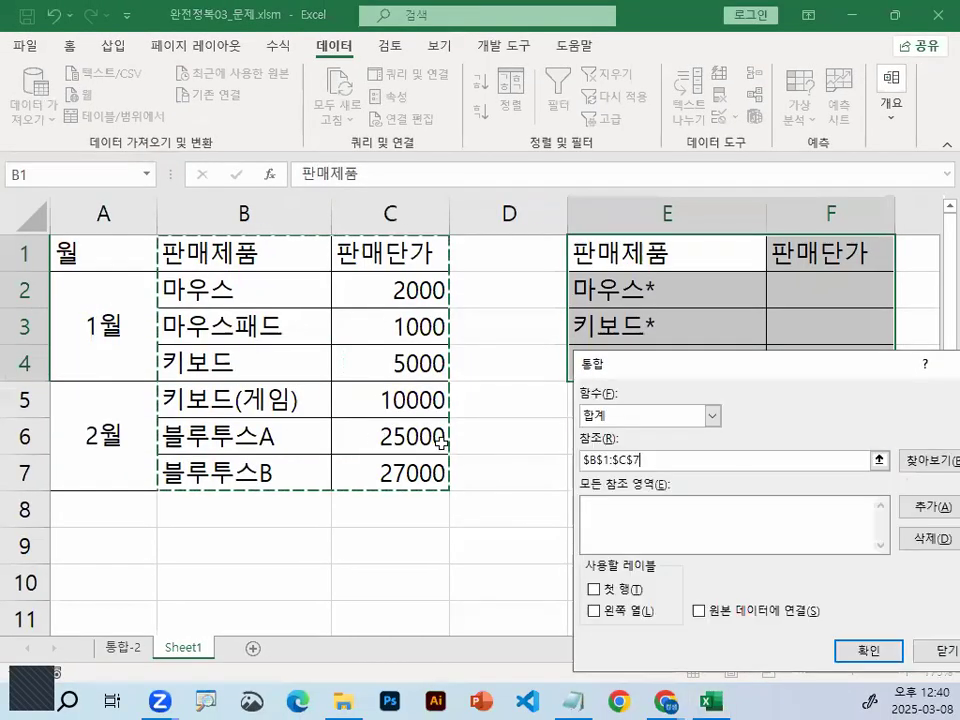
Run the consolidation with the B1:C7 reference added and both 첫 행 and 왼쪽 열 used as labels.
left_click(596, 302)
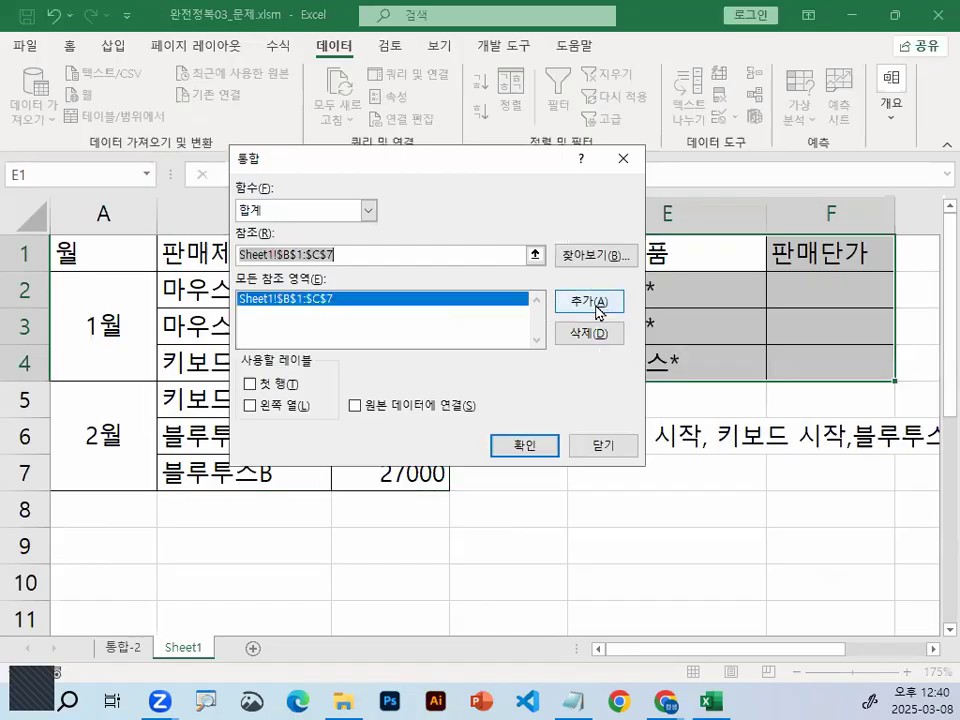
left_click(254, 386)
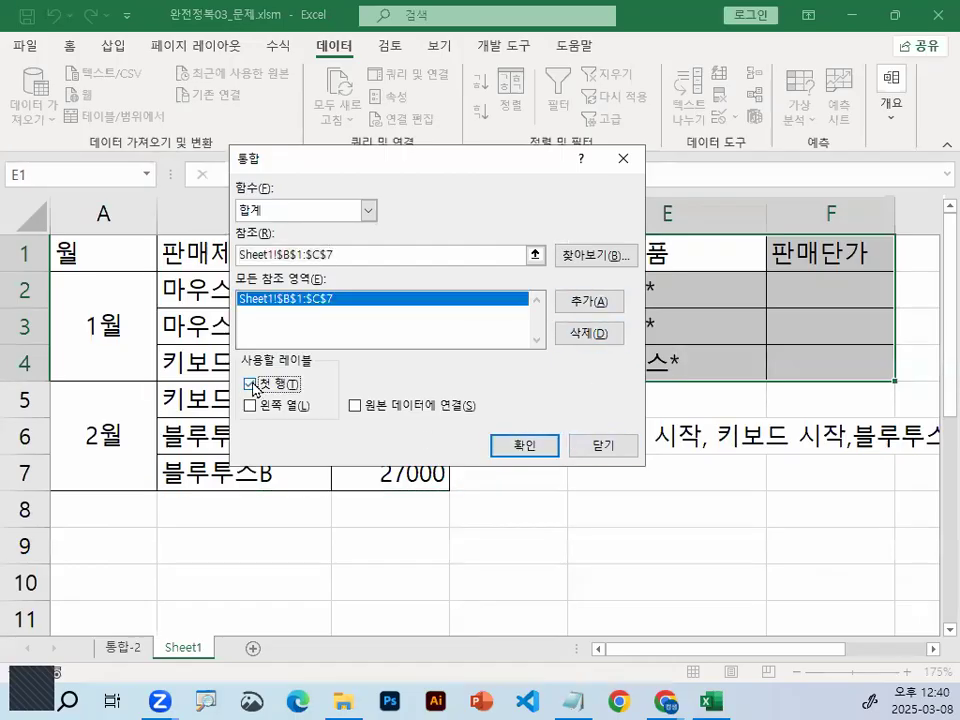
left_click(252, 408)
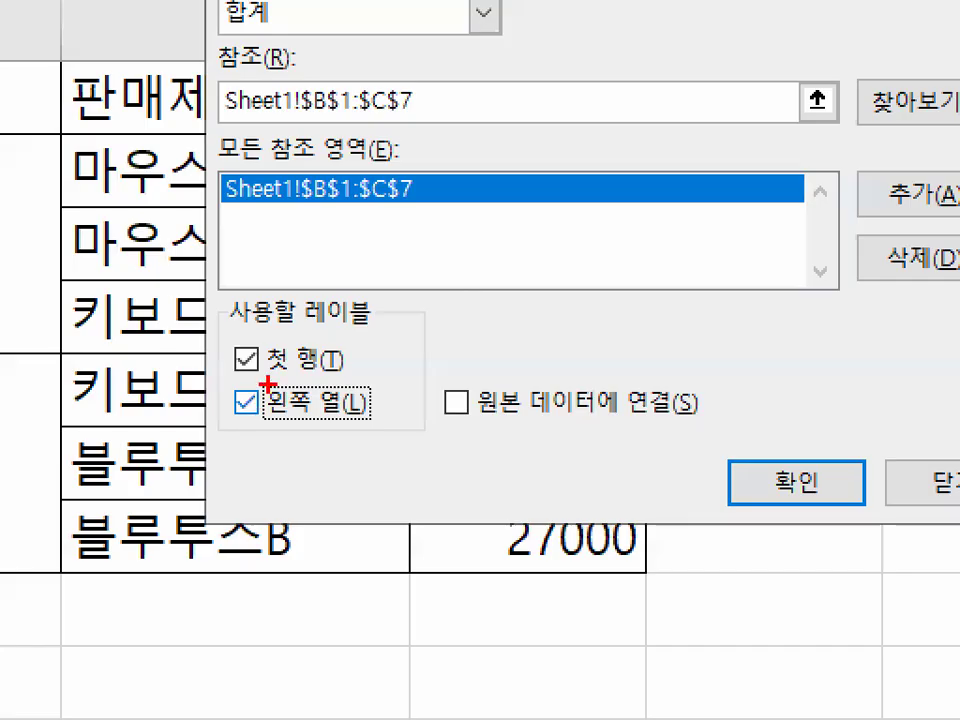
mouse_move(257, 408)
left_mouse_down()
mouse_move(250, 417)
mouse_move(234, 375)
mouse_move(271, 393)
left_mouse_up()
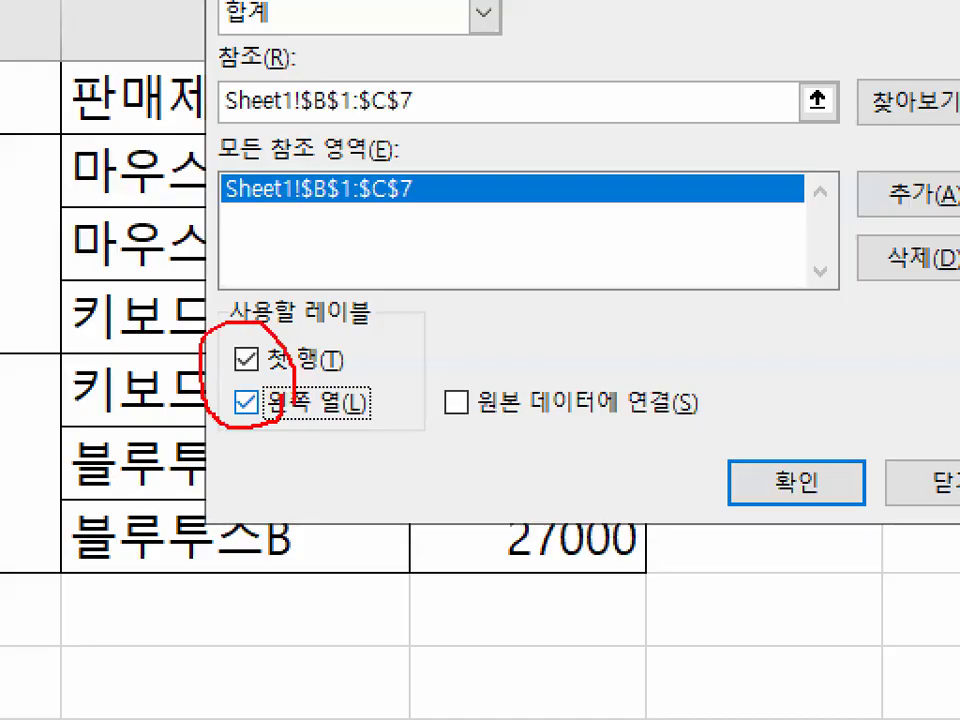
key("Escape")
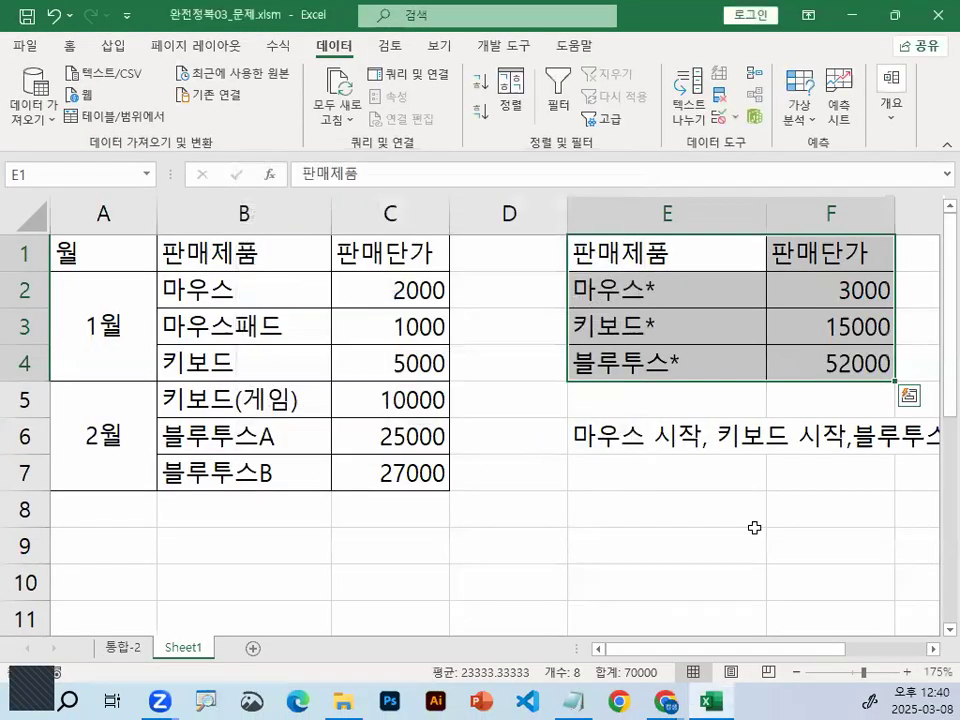
Check the consolidated 판매단가 values in F2:F4 against the matching source prices in C2:C7.
left_click(797, 499)
left_click(856, 286)
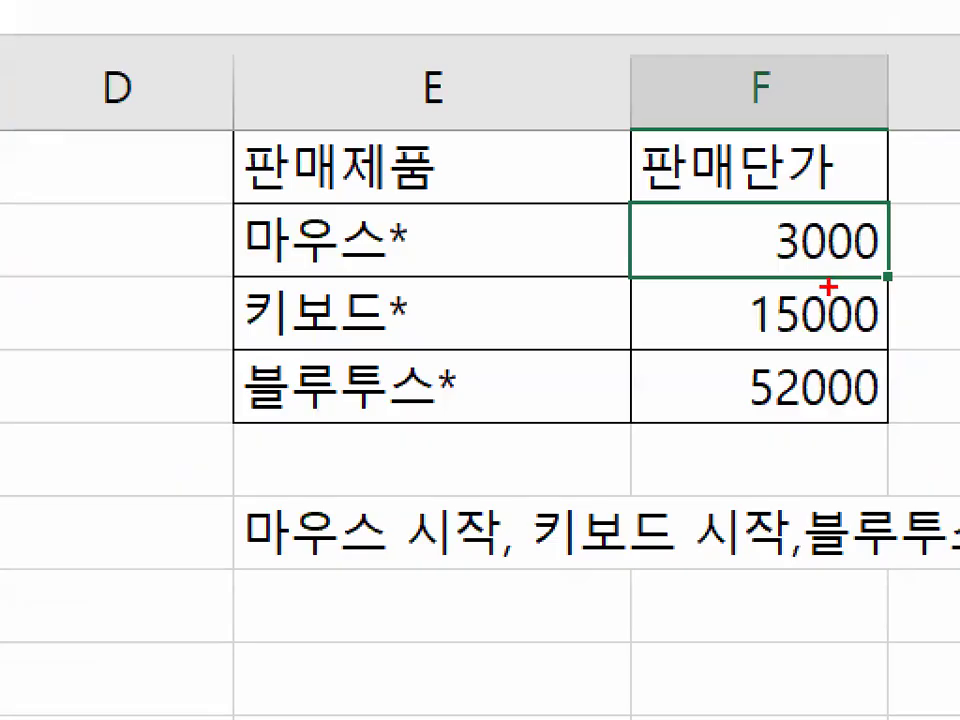
left_click_drag(843, 303, 902, 304)
left_click_drag(748, 339, 900, 340)
left_click_drag(733, 412, 918, 414)
key("Escape")
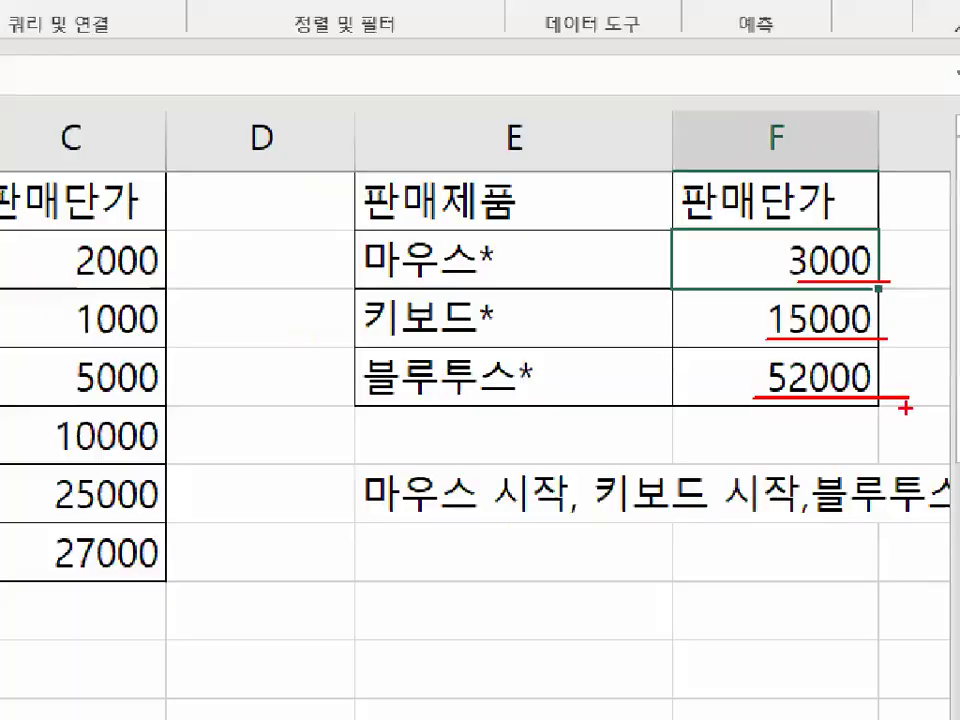
left_click(390, 290)
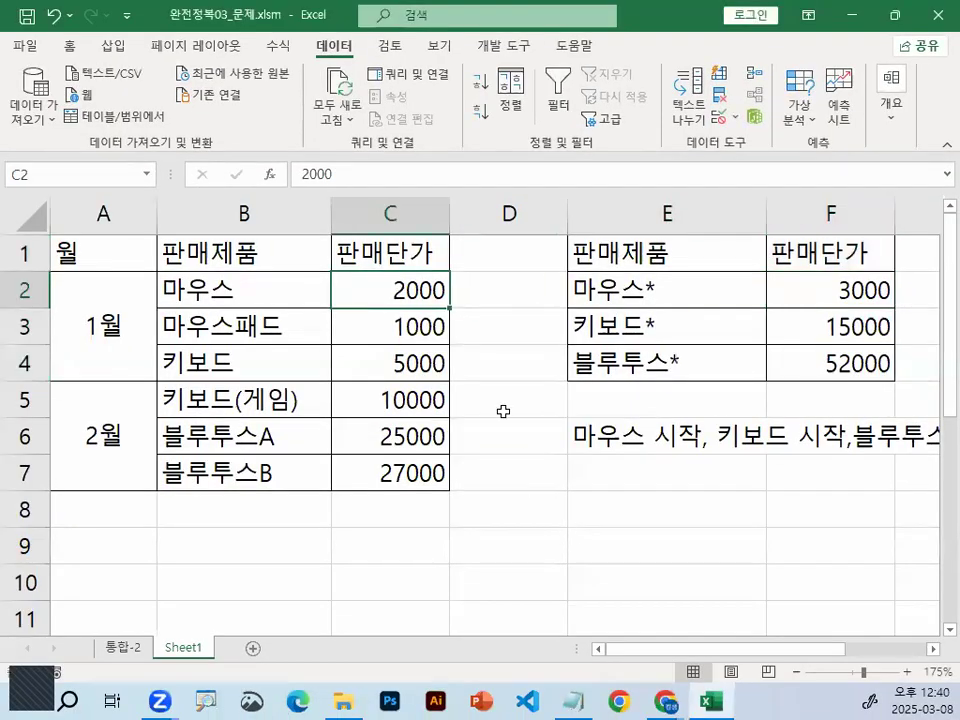
left_click_drag(428, 294, 420, 478)
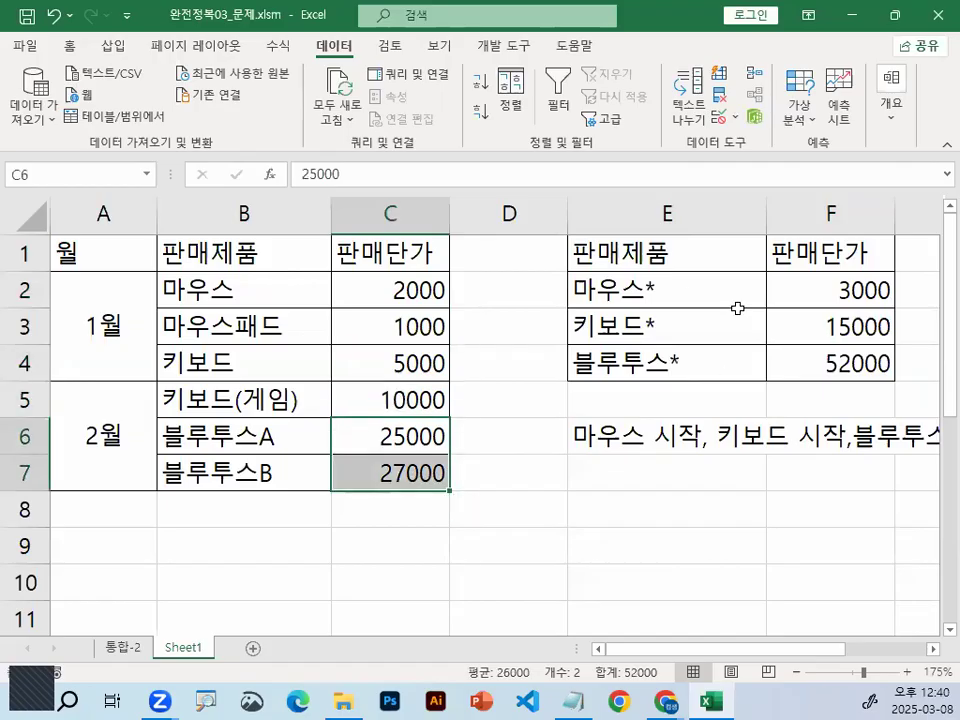
Review how the asterisks in the product names of E2:E4 group the source products by starting word.
left_click(685, 291)
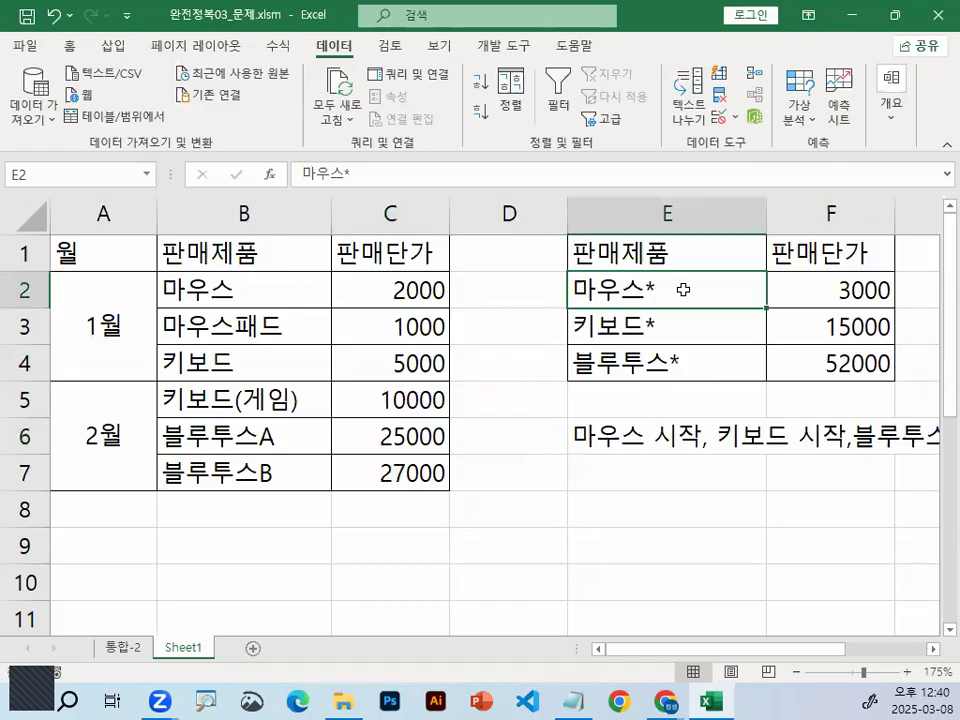
left_click(612, 398)
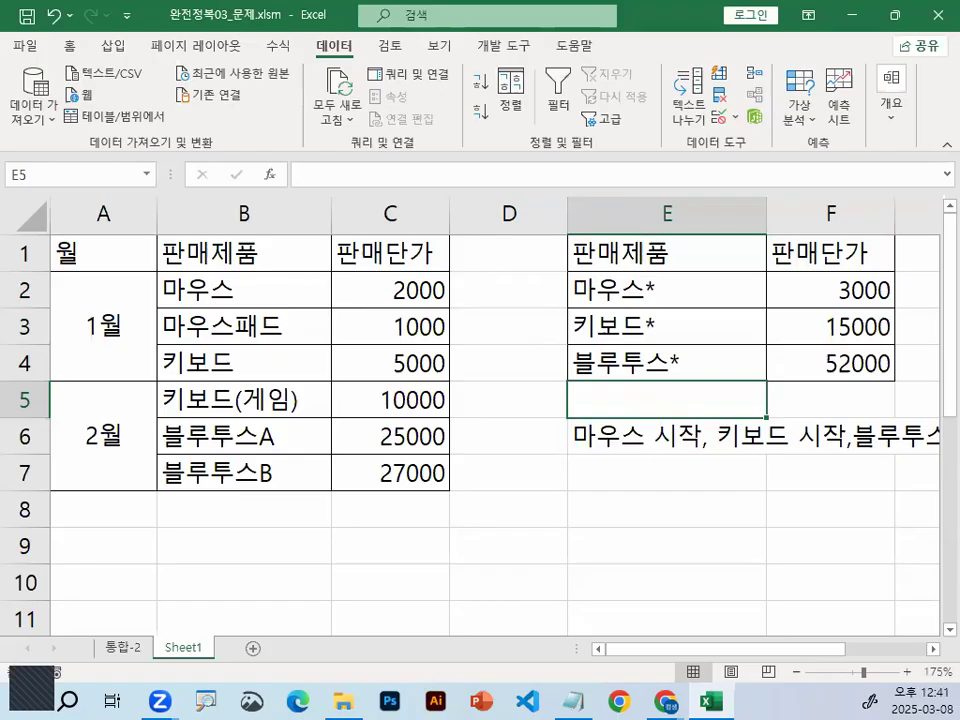
left_click(484, 398)
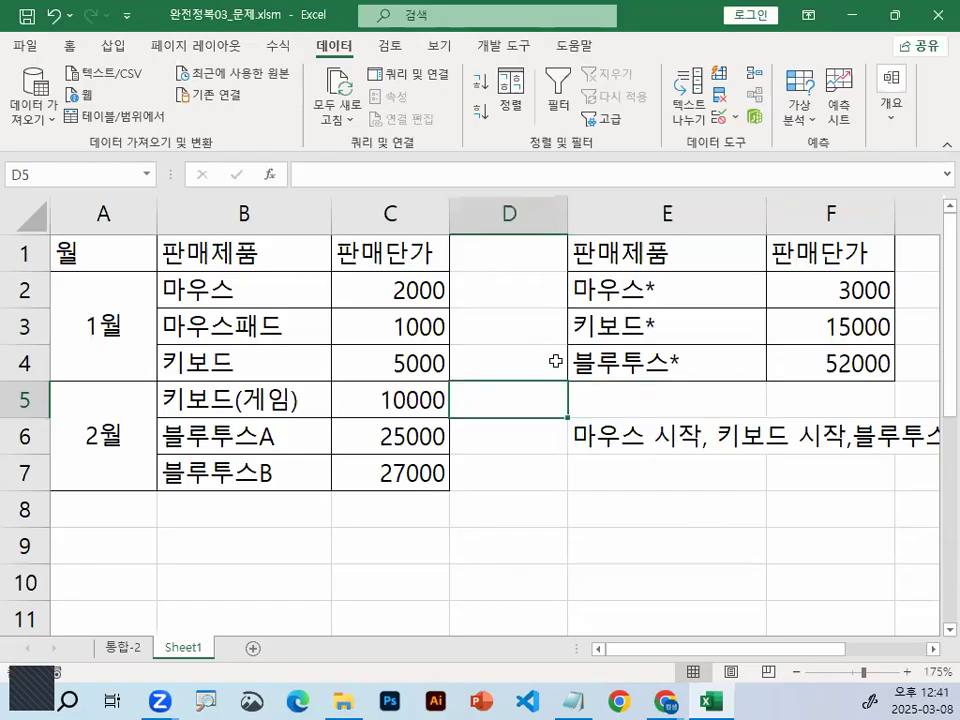
left_click(611, 501)
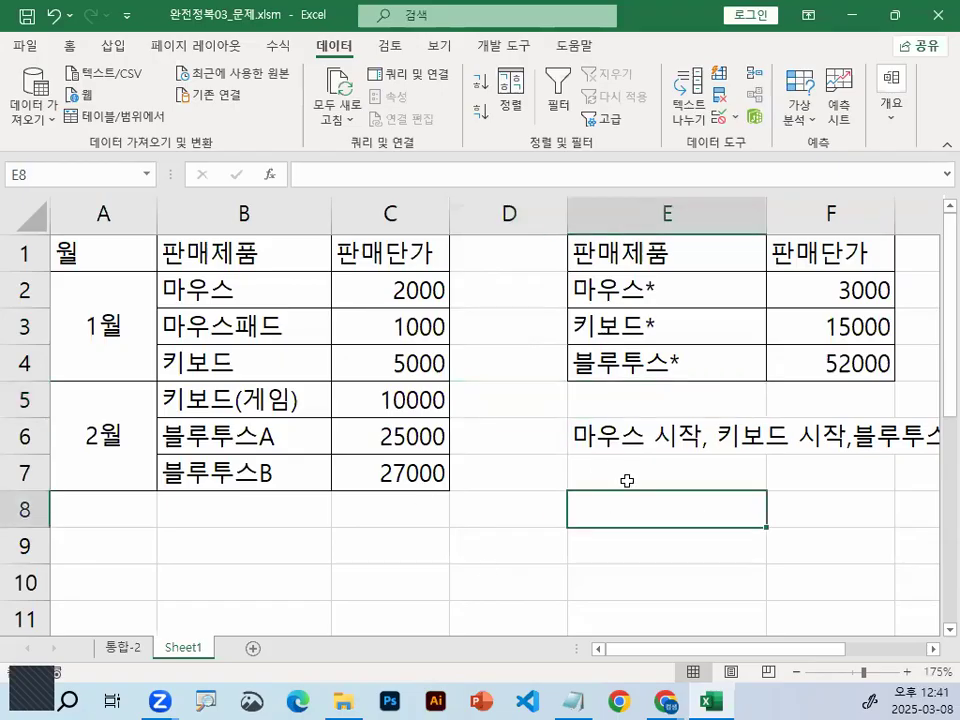
left_click(632, 295)
left_click(653, 360)
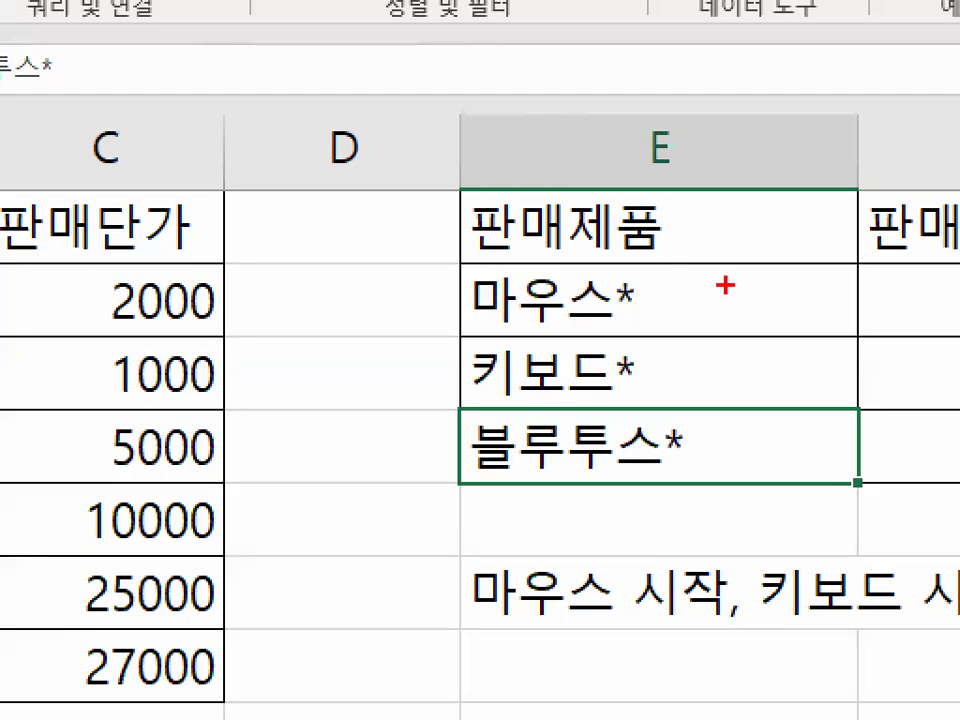
mouse_move(720, 322)
left_mouse_down()
mouse_move(640, 390)
mouse_move(683, 312)
left_mouse_up()
key("Escape")
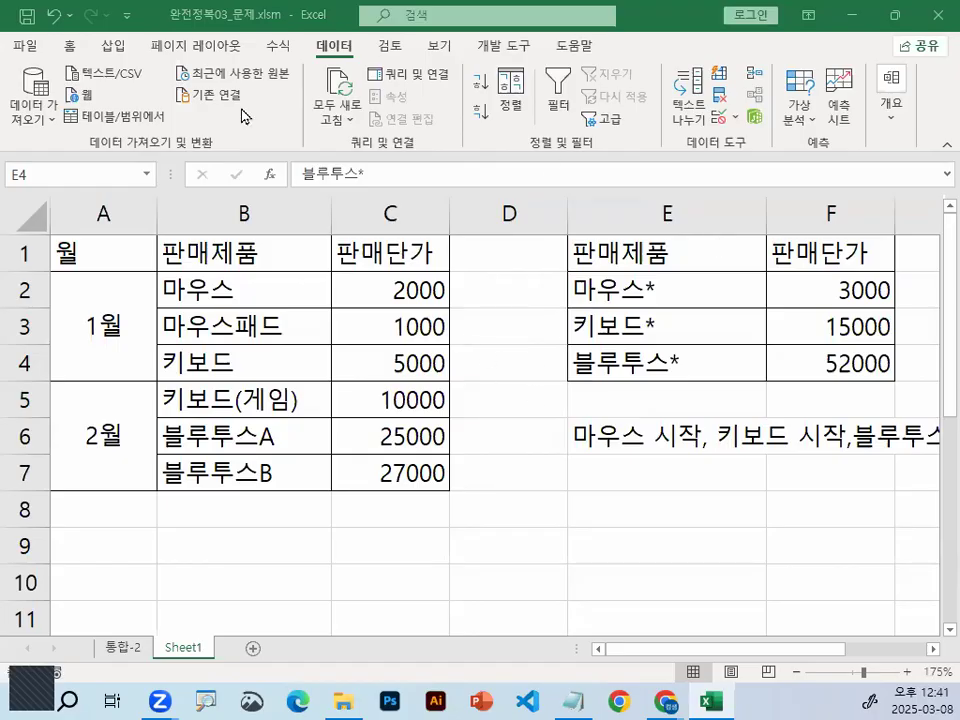
Close 완전정복03_문제.xlsm without saving its changes.
left_click(20, 48)
left_click(91, 541)
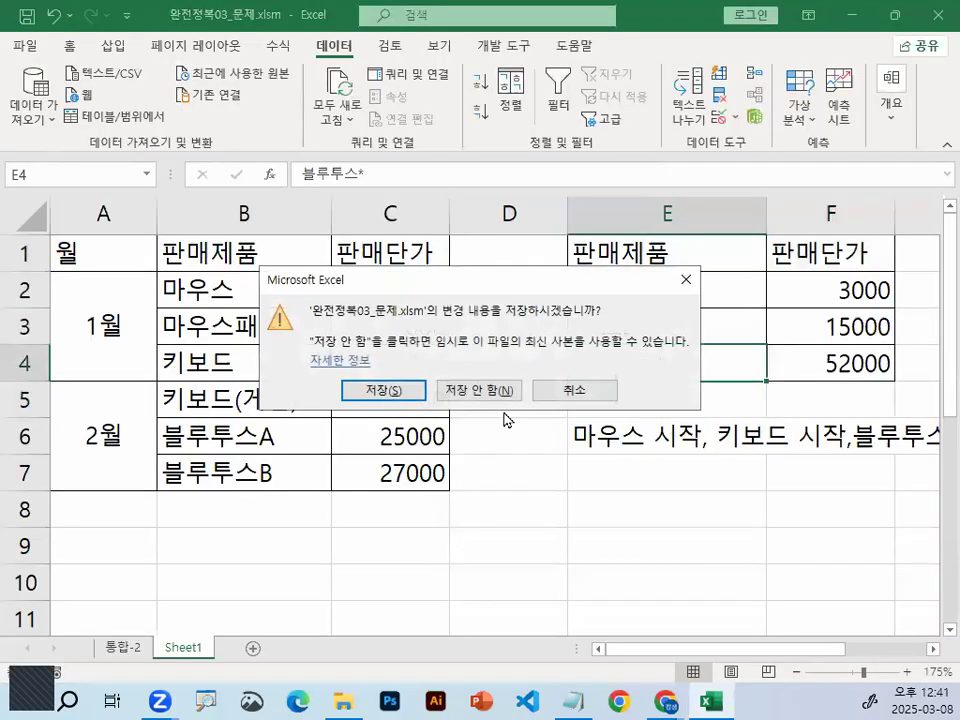
left_click(493, 392)
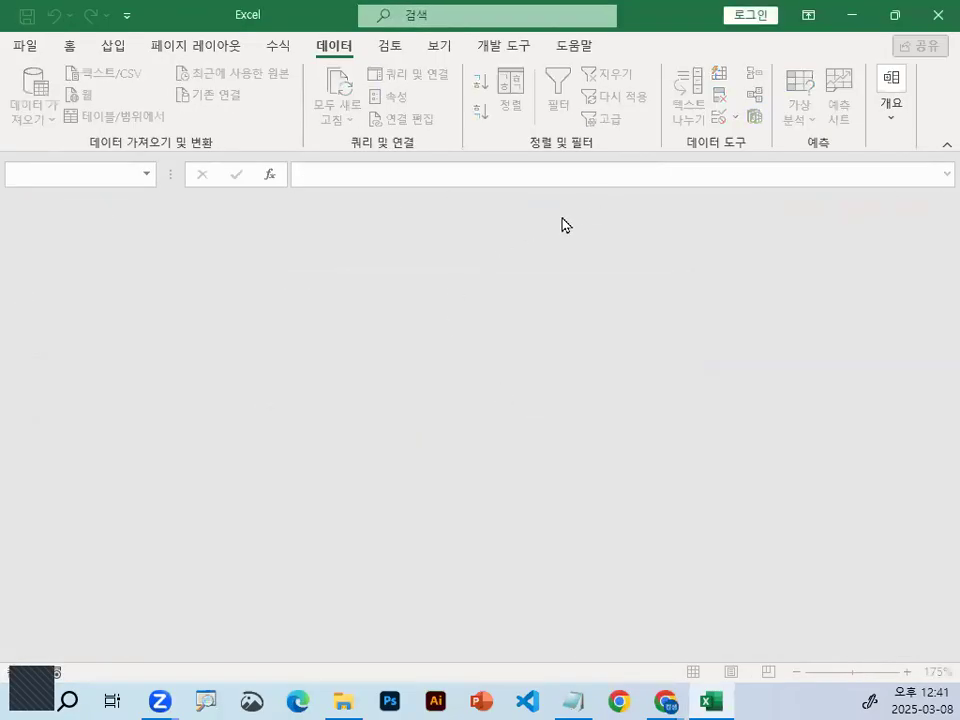
Open the workbook 완전정복04_문제.xlsm from the 4장_출제유형02 folder and enlarge its 데이터표-2 sheet for reading.
left_click(25, 46)
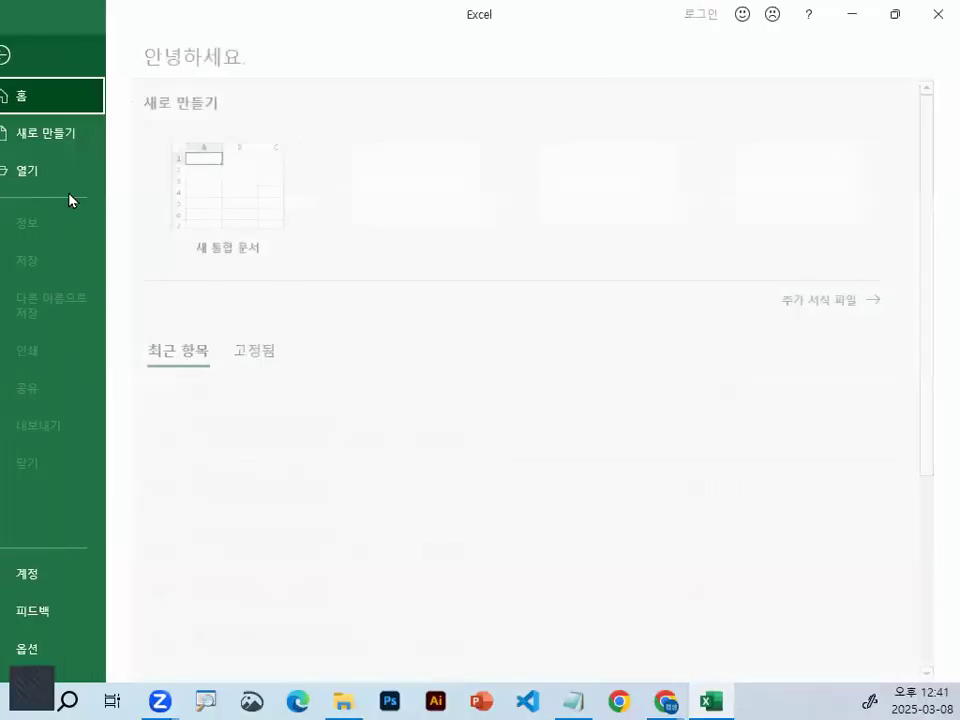
left_click(95, 185)
left_click(268, 318)
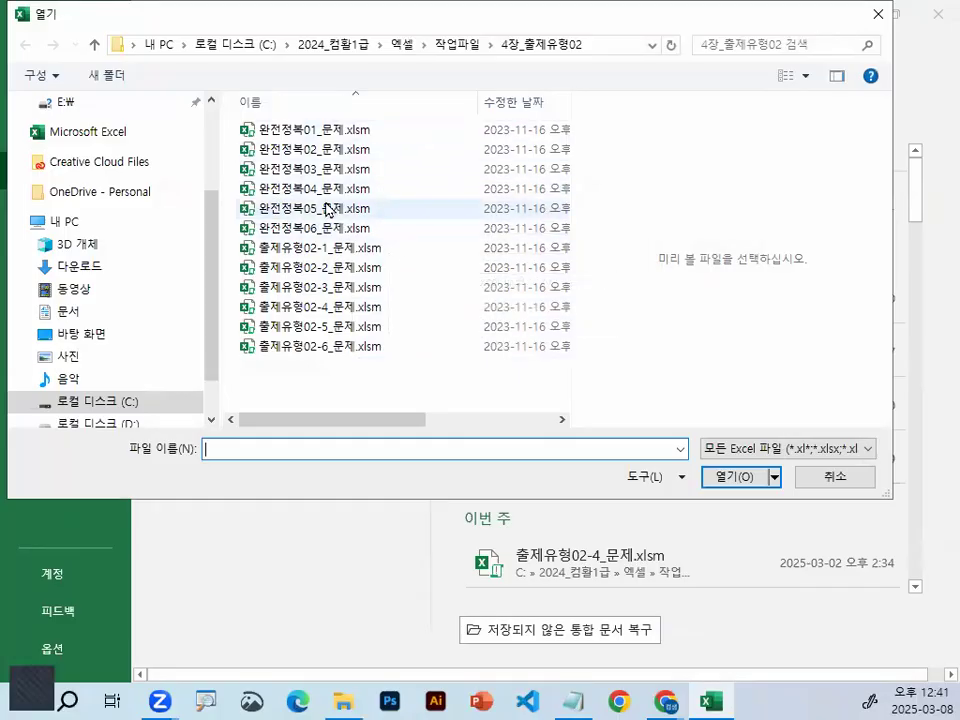
double_click(317, 188)
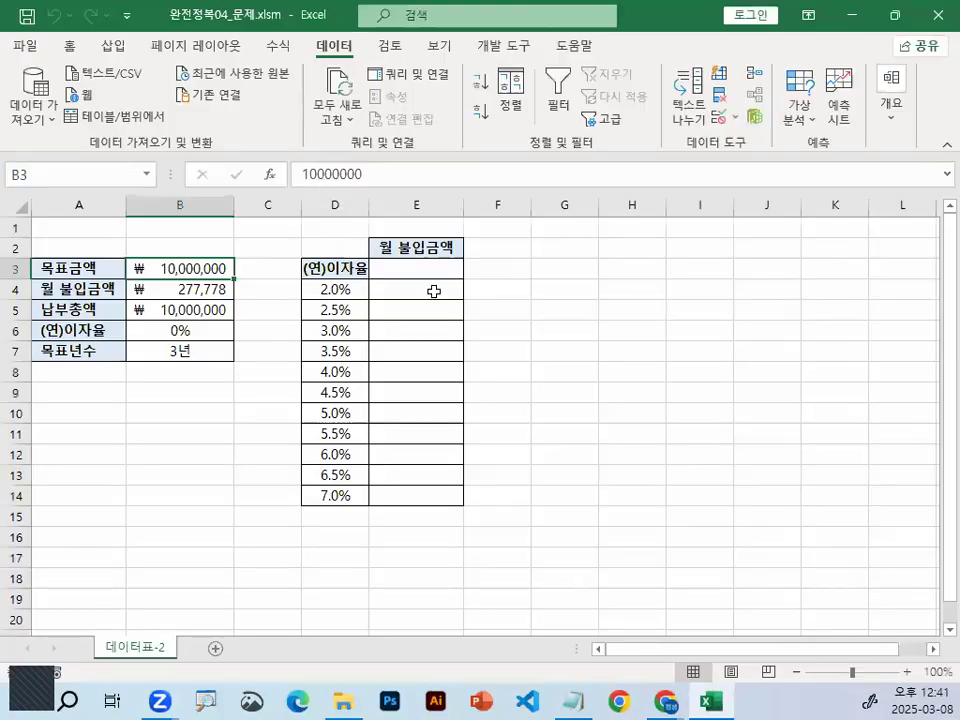
left_click(501, 298)
scroll(501, 298, "up", 3)
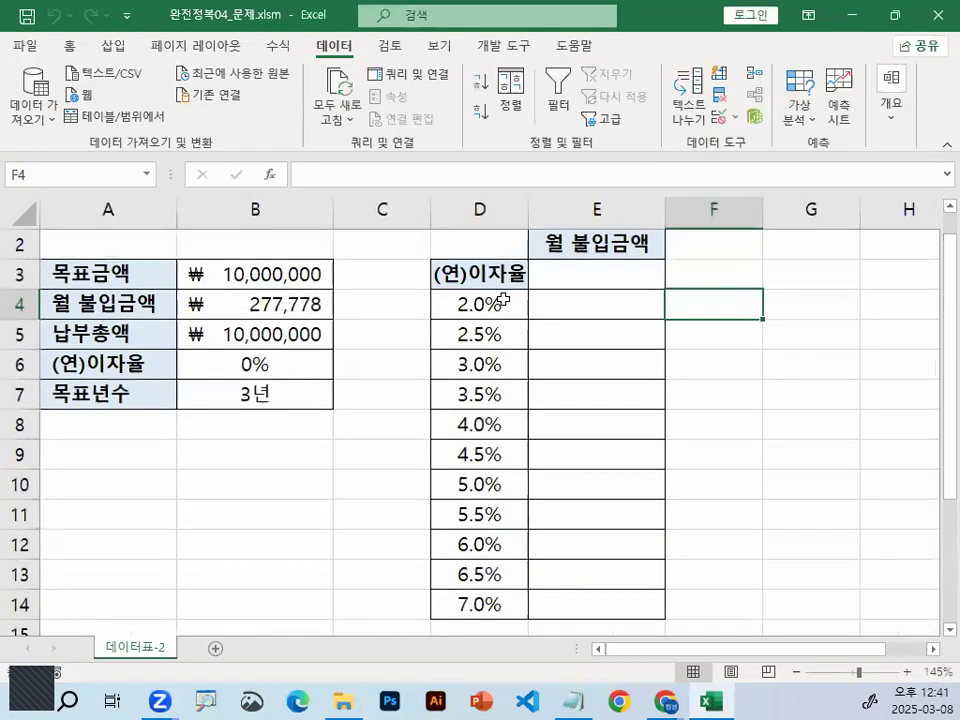
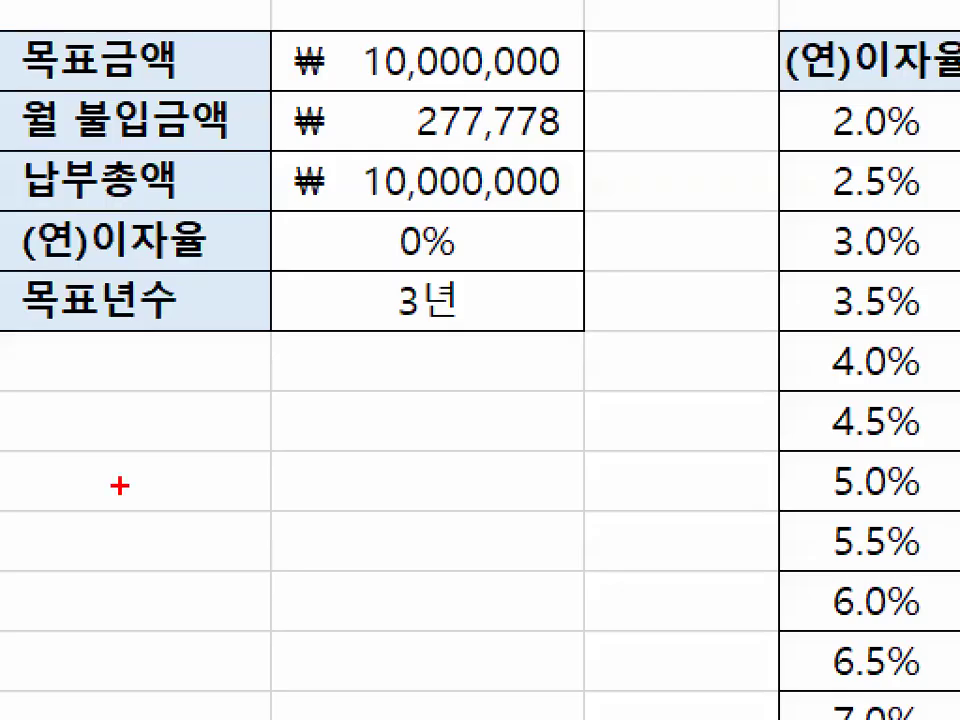
left_click_drag(97, 466, 236, 511)
left_click_drag(112, 443, 280, 570)
left_click_drag(460, 2, 752, 182)
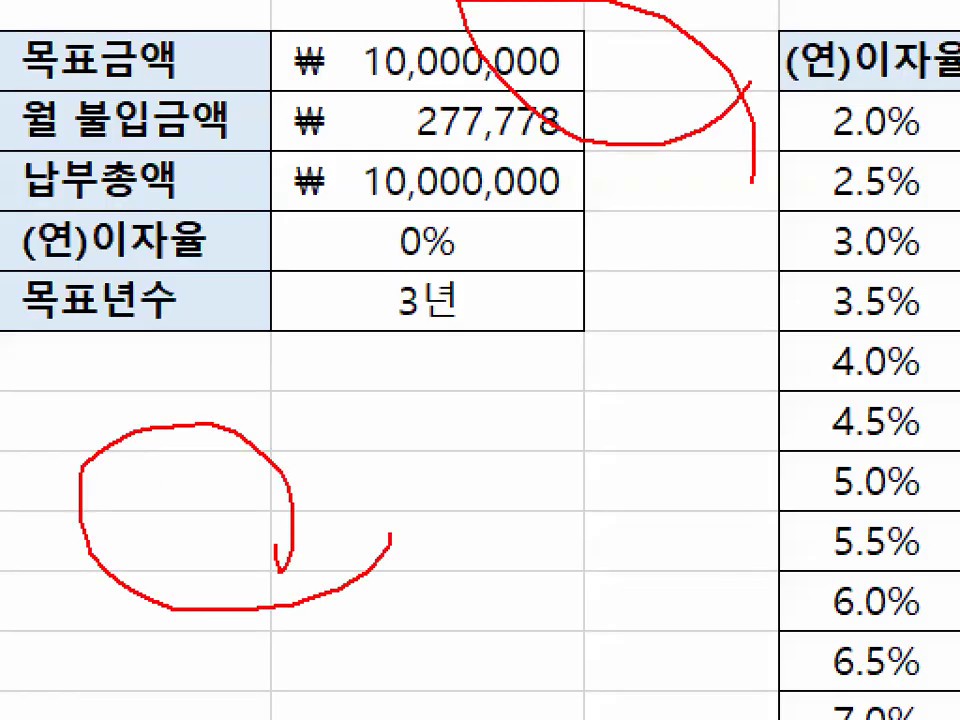
Inspect the PMT formula behind the 월 불입금액 amount in B4 and how it draws on B6, B7 and B3.
left_click_drag(548, 258, 525, 326)
key("Escape")
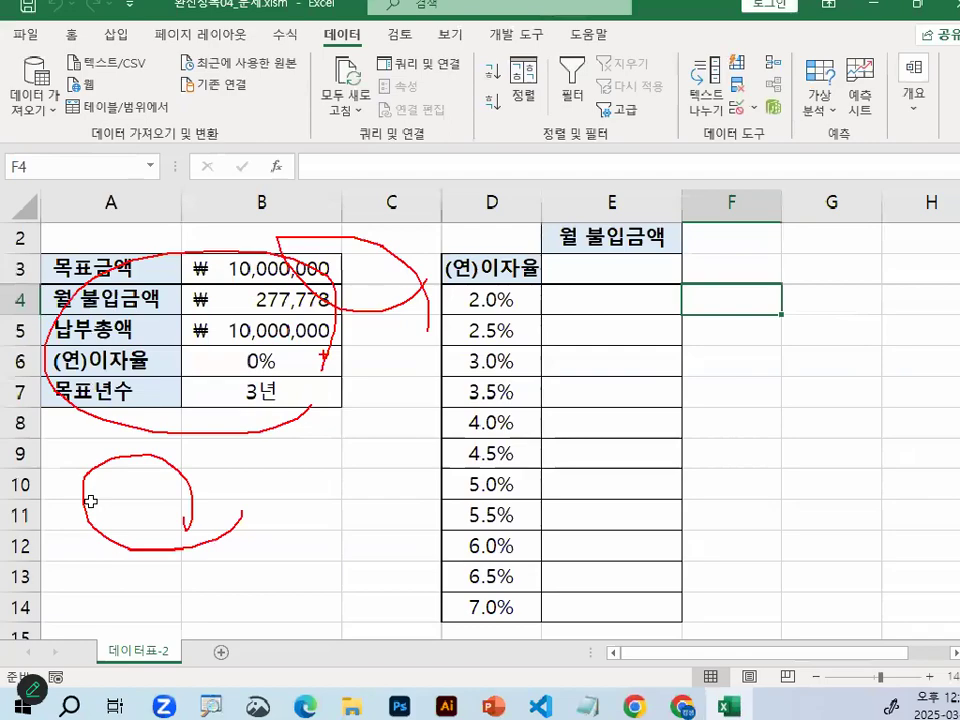
left_click(255, 302)
double_click(255, 302)
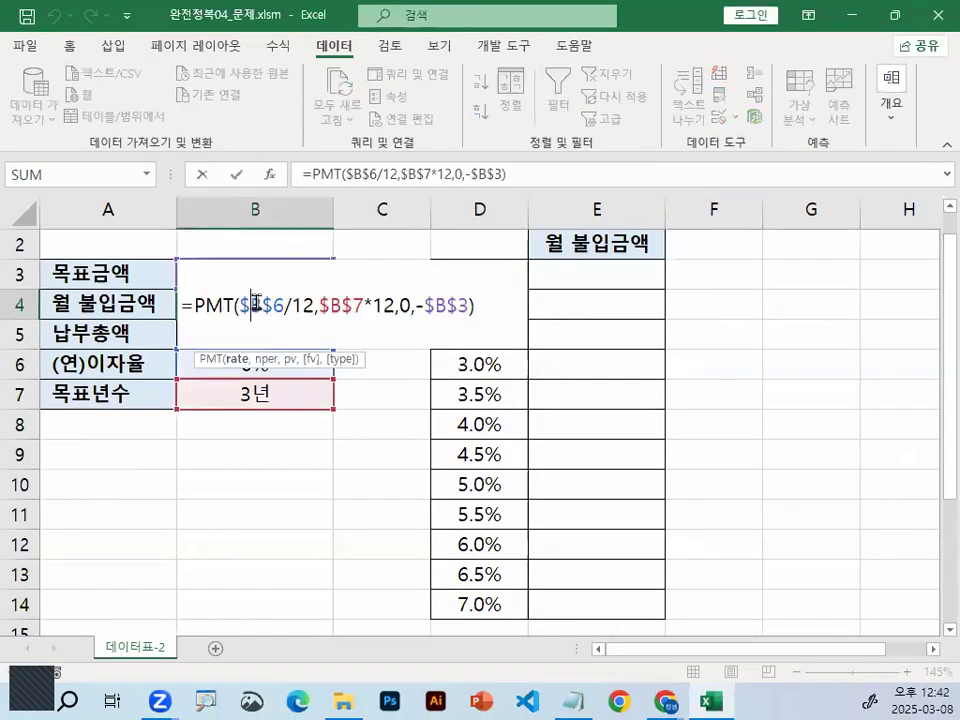
left_click_drag(187, 322, 505, 322)
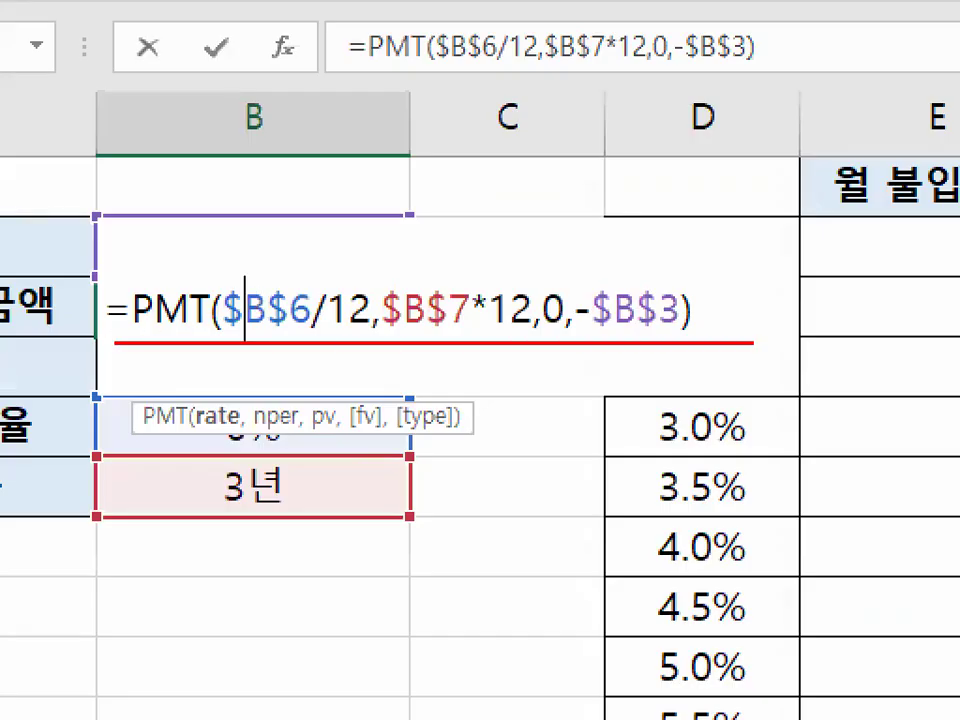
key("Escape")
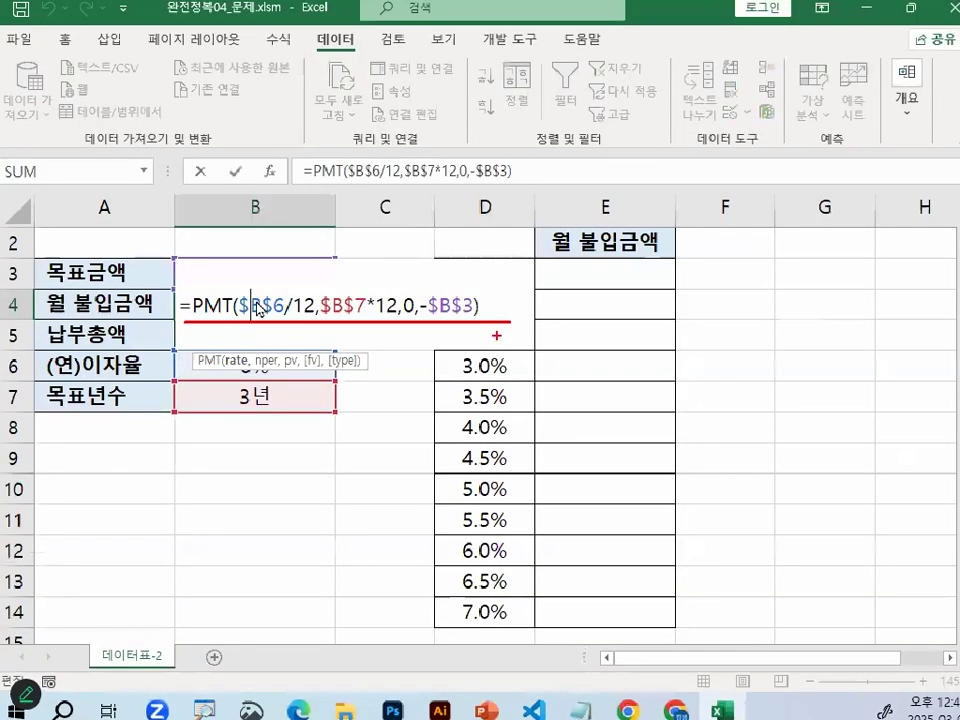
Clear the (연)이자율 heading from D3 and remove the cell's fill colour.
left_click(640, 274)
mouse_move(450, 271)
left_mouse_down()
mouse_move(628, 269)
mouse_move(578, 257)
left_mouse_up()
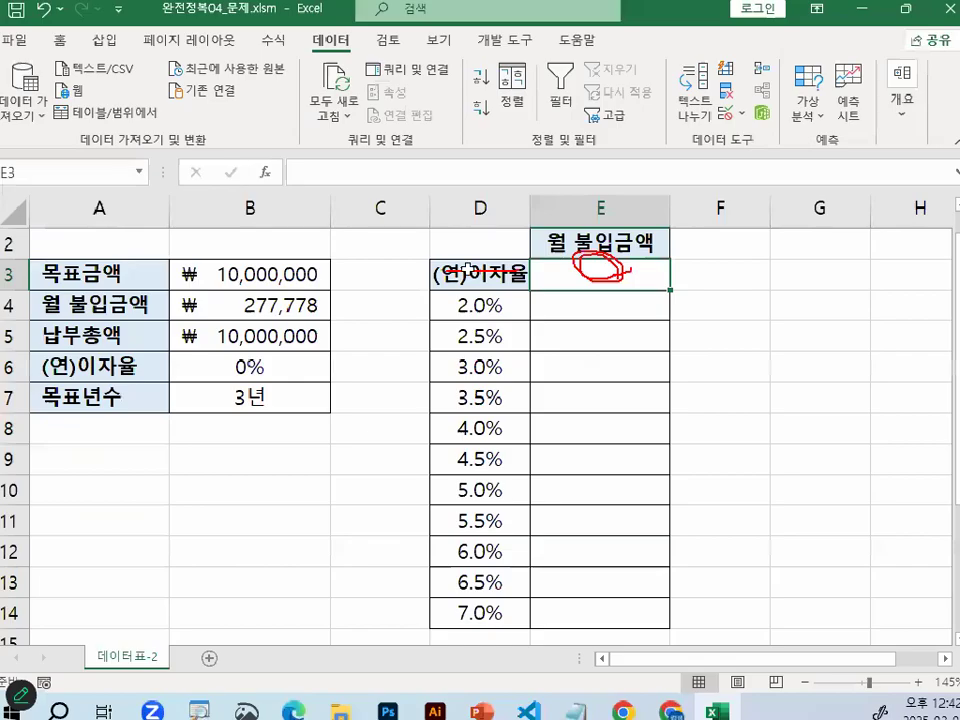
key("Escape")
left_click(503, 258)
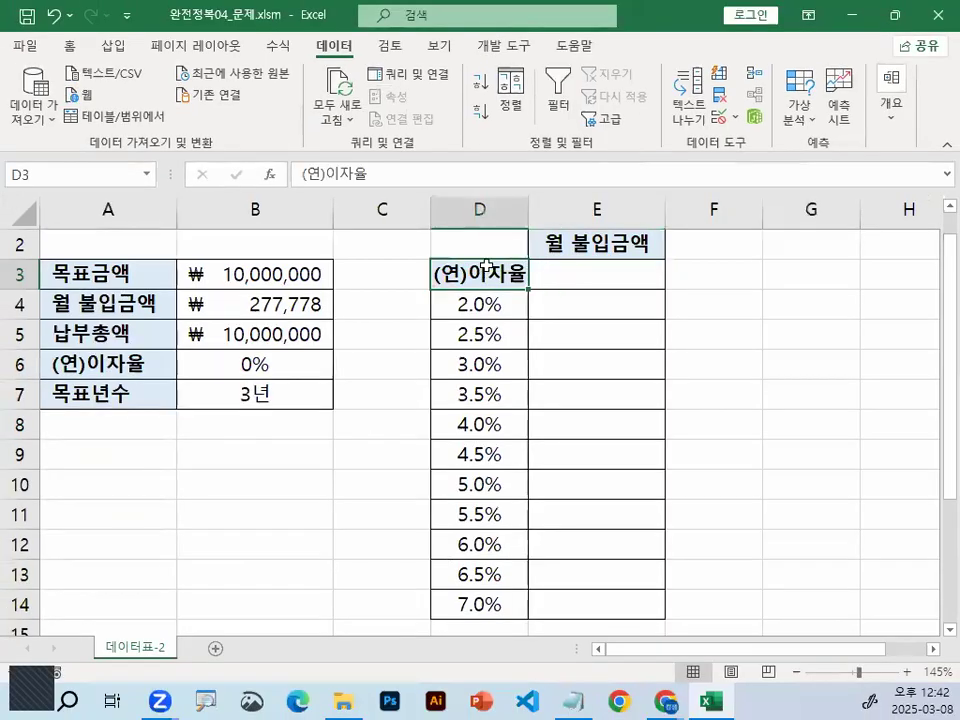
key("Delete")
mouse_move(386, 335)
left_mouse_down()
mouse_move(386, 514)
mouse_move(390, 462)
left_mouse_up()
key("Escape")
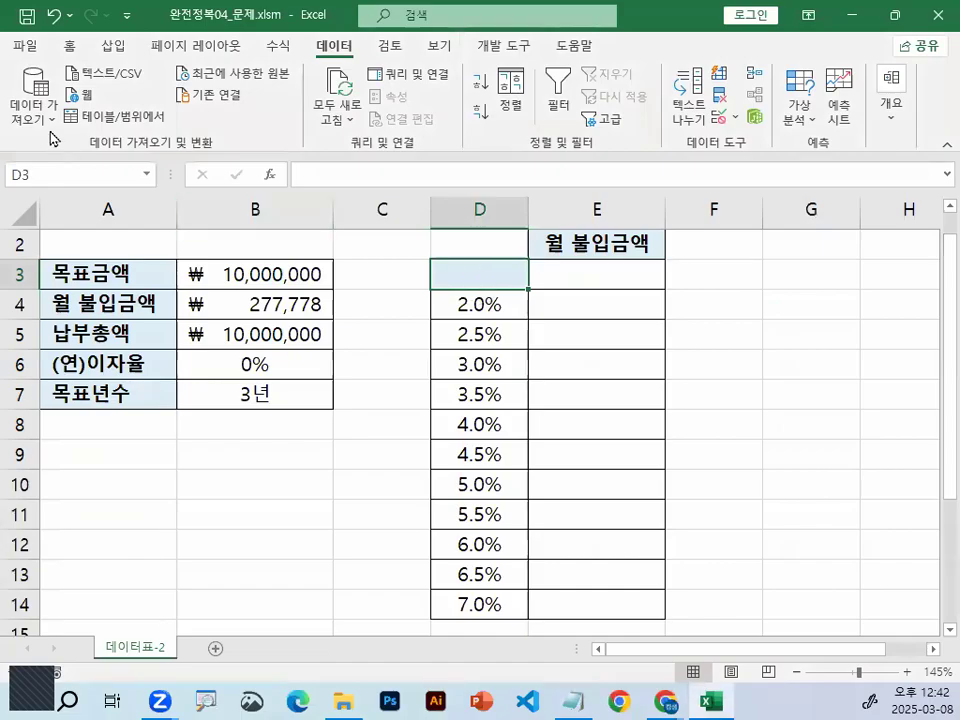
left_click(69, 45)
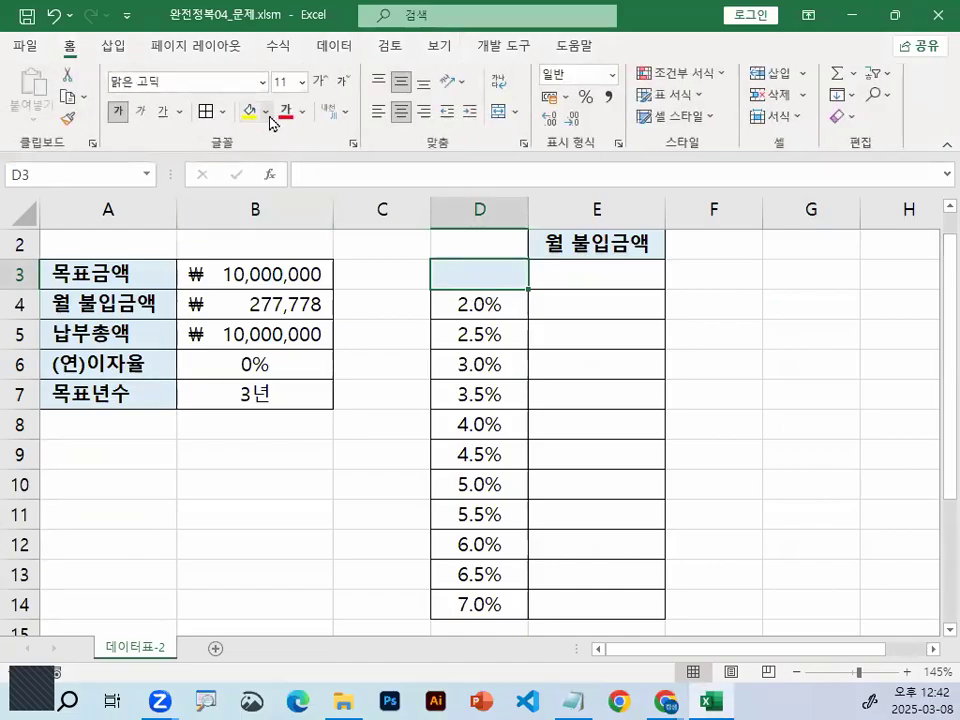
left_click(265, 111)
left_click(295, 318)
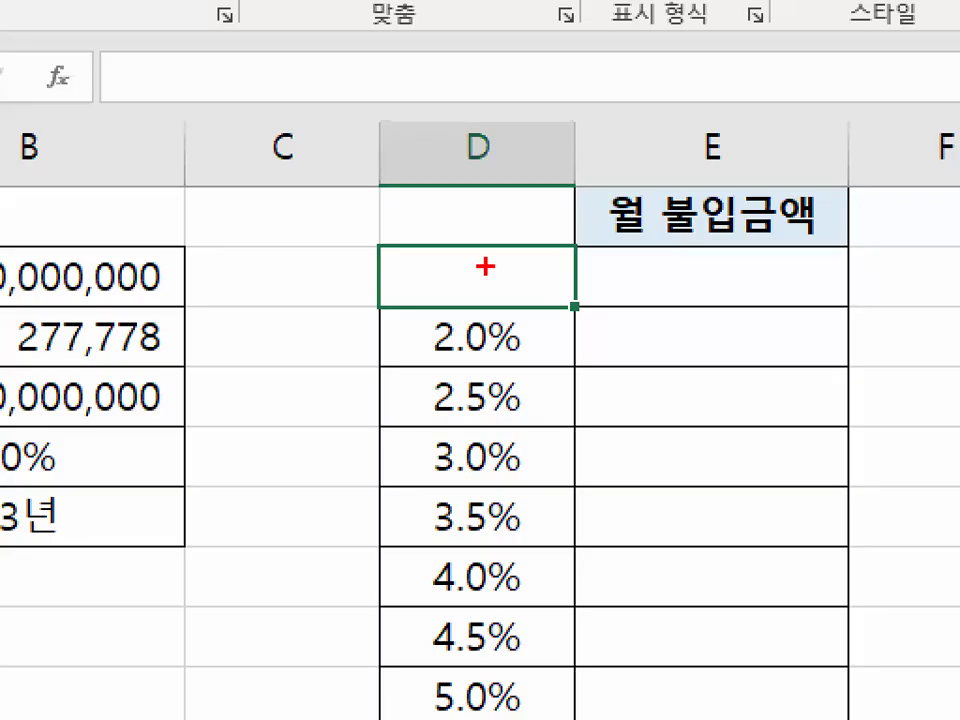
Examine the blank corner cell D3 and the cell E3 beside it as candidate positions for the data table's formula.
mouse_move(513, 268)
left_mouse_down()
mouse_move(546, 296)
mouse_move(553, 274)
left_mouse_up()
mouse_move(818, 296)
left_mouse_down()
mouse_move(765, 321)
mouse_move(778, 302)
left_mouse_up()
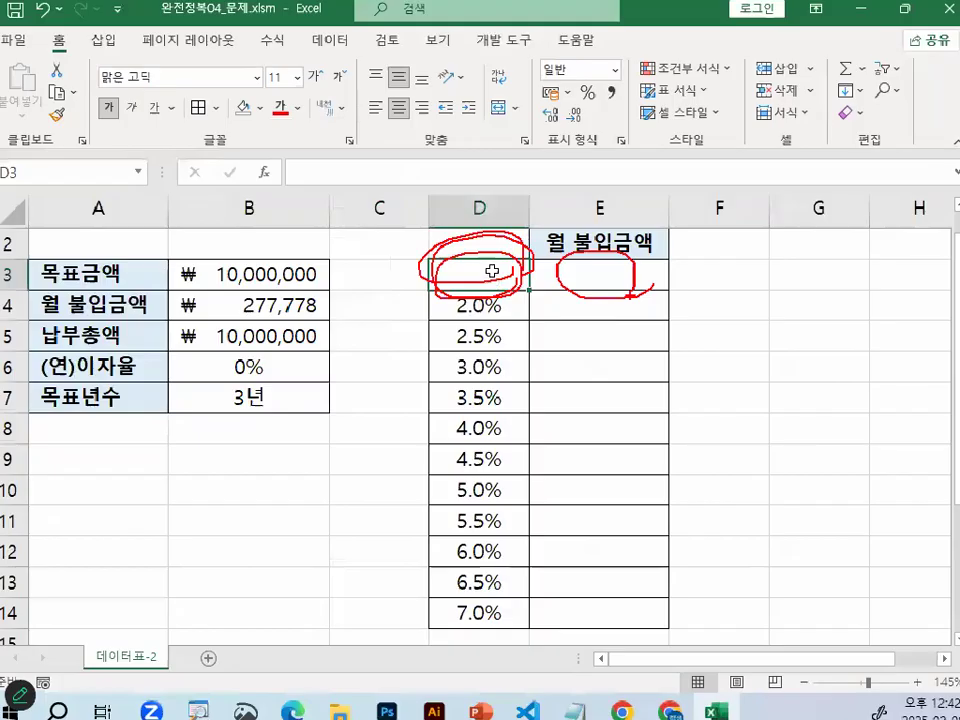
left_click_drag(477, 276, 760, 276)
left_click(681, 300)
left_click_drag(454, 281, 600, 276)
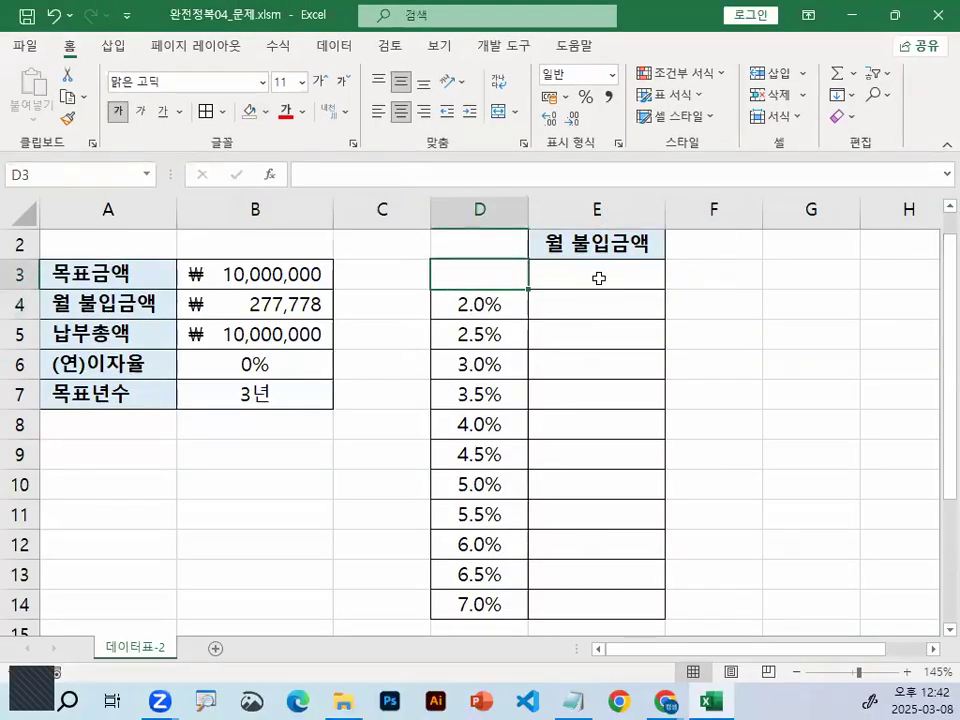
left_click(603, 273)
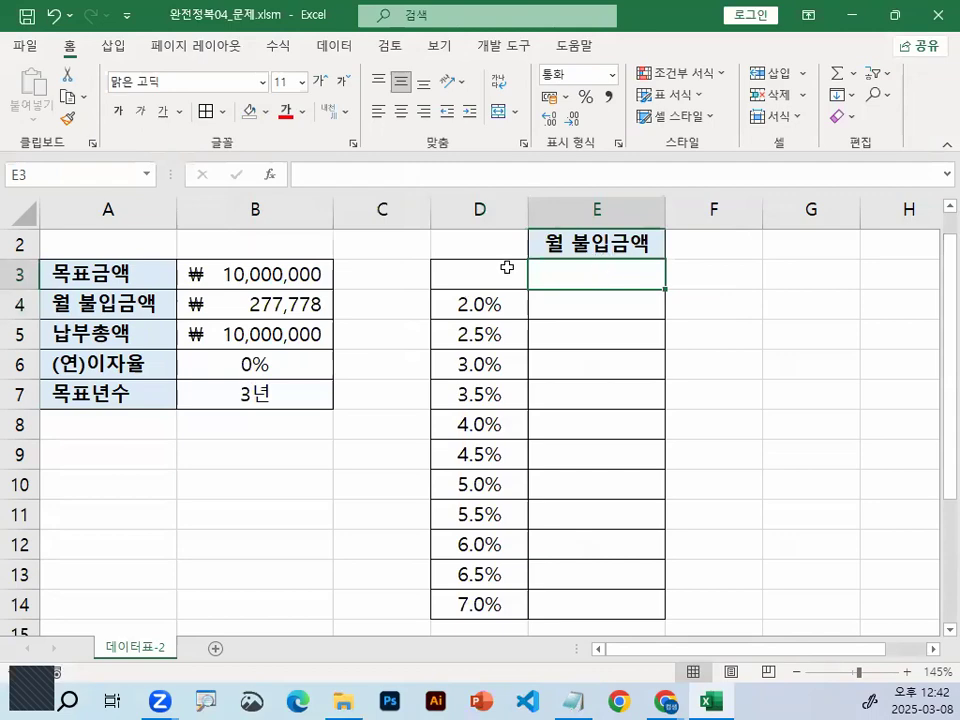
left_click(476, 272)
left_click_drag(505, 277, 497, 272)
mouse_move(382, 268)
left_mouse_down()
mouse_move(442, 268)
mouse_move(448, 285)
left_mouse_up()
mouse_move(456, 229)
left_mouse_down()
mouse_move(478, 241)
mouse_move(499, 200)
left_mouse_up()
key("Escape")
Select D3:E14 and examine how the rates in column D relate to the cell beneath the 월 불입금액 heading.
left_click_drag(488, 273, 595, 612)
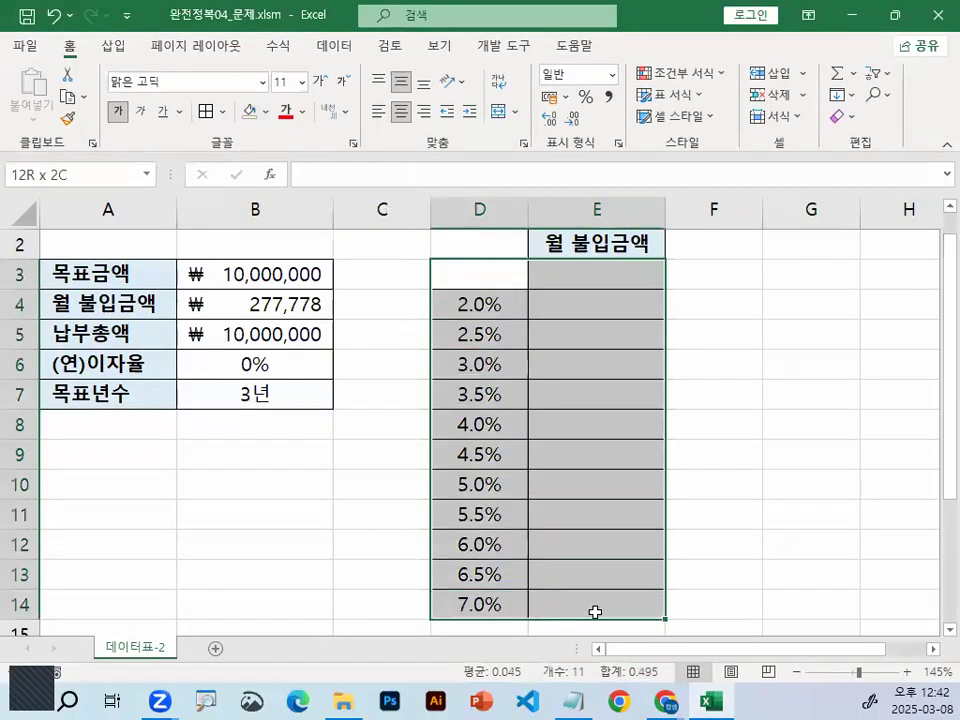
left_click_drag(595, 612, 595, 612)
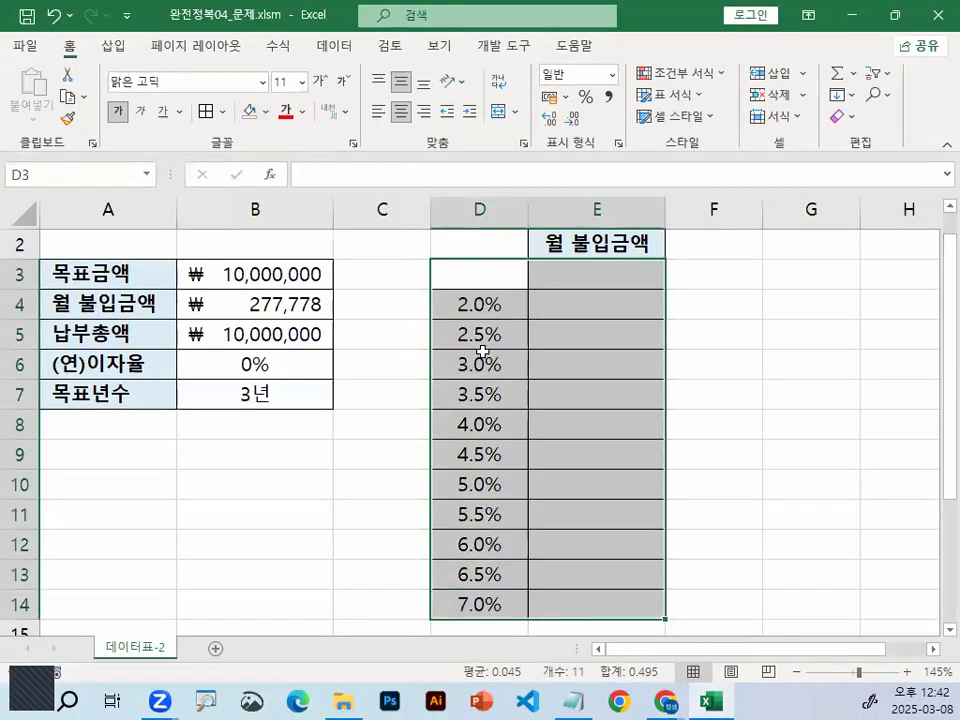
key("ctrl+2")
mouse_move(620, 284)
left_mouse_down()
mouse_move(604, 284)
mouse_move(590, 258)
mouse_move(910, 274)
left_mouse_up()
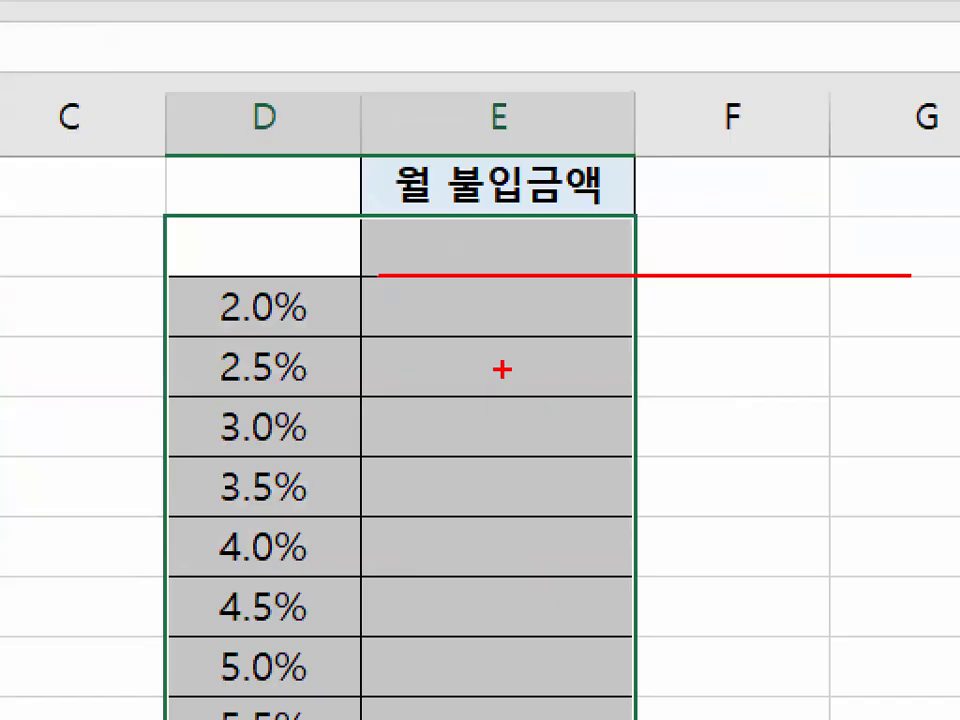
mouse_move(300, 612)
left_mouse_down()
mouse_move(228, 308)
mouse_move(335, 635)
left_mouse_up()
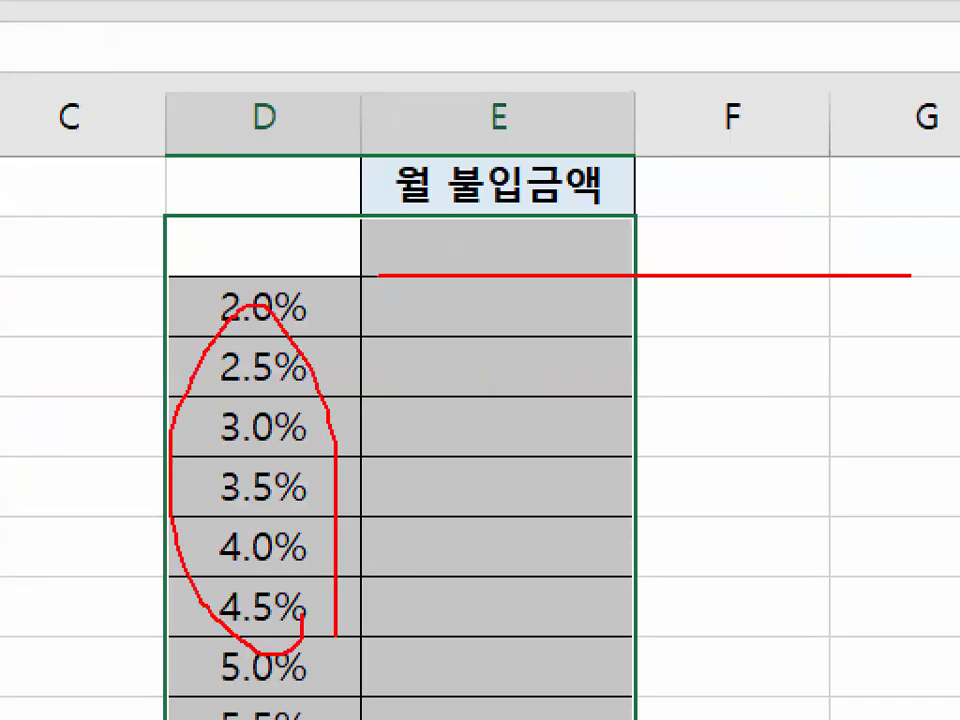
left_click_drag(476, 219, 597, 127)
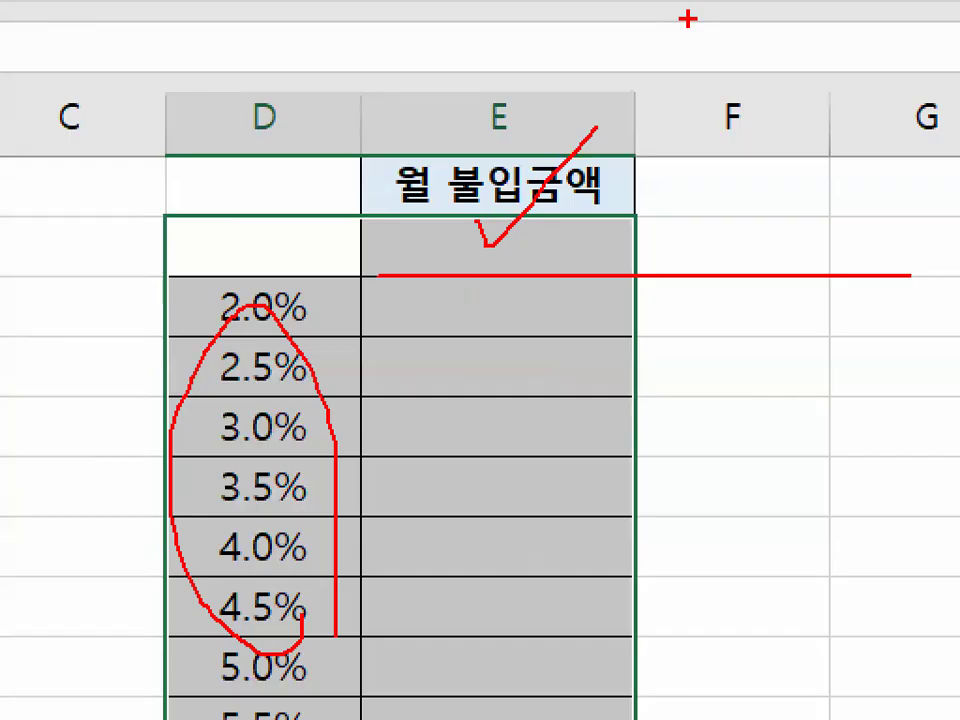
left_click_drag(506, 240, 480, 228)
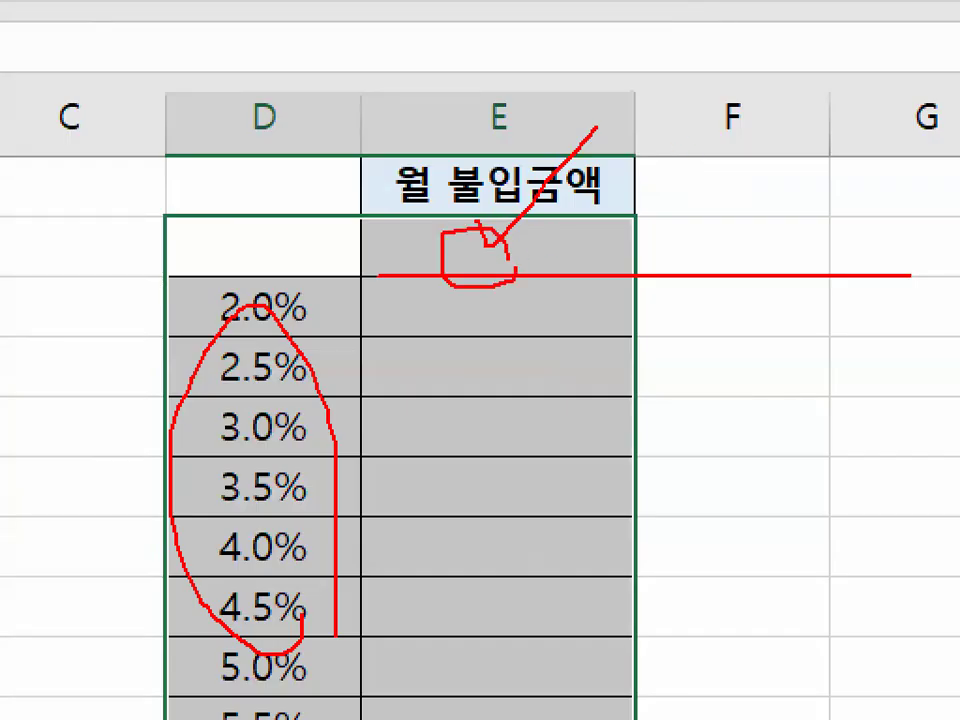
left_click_drag(590, 185, 516, 274)
left_click_drag(545, 195, 594, 285)
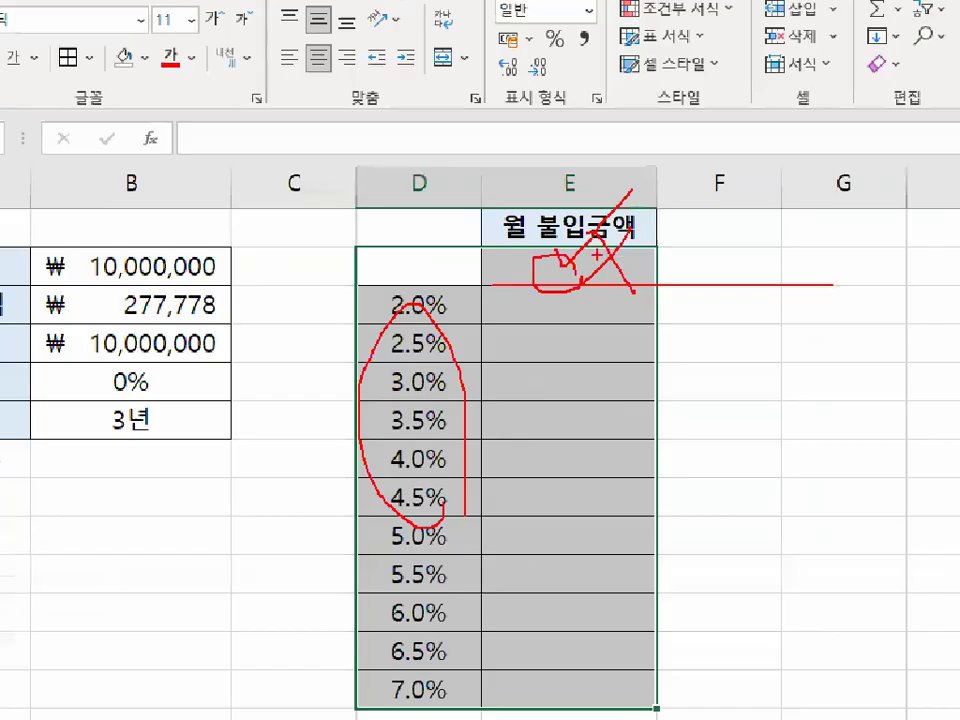
key("Escape")
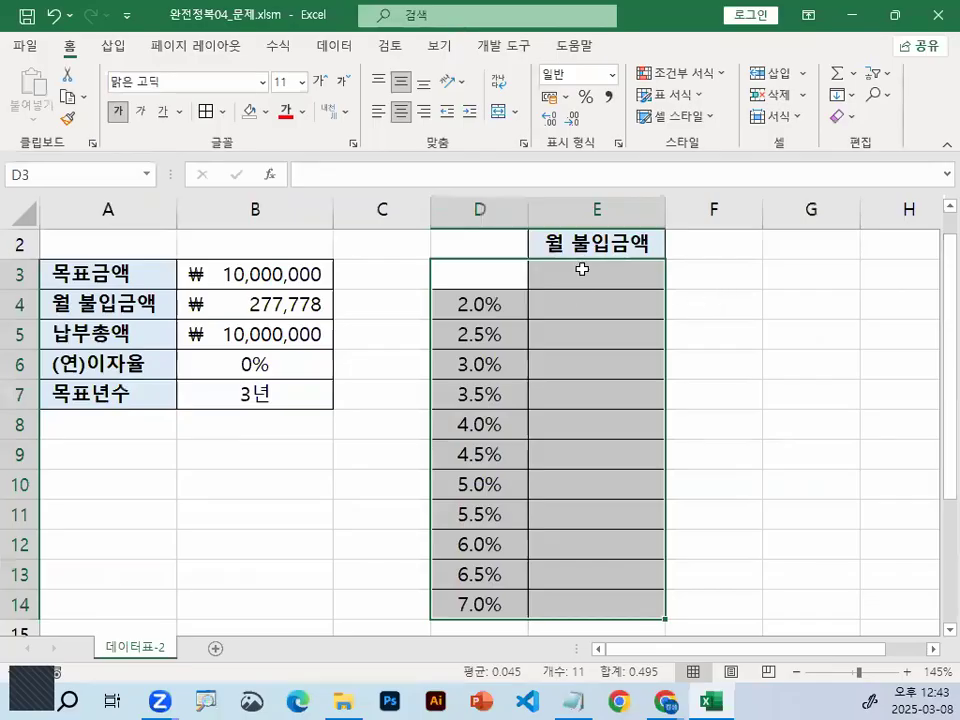
Compare the ranges E3:E14 and D3:E14 to review which cells the data table needs and the role of D3 and E3.
left_click(441, 274)
left_click_drag(477, 247, 511, 278)
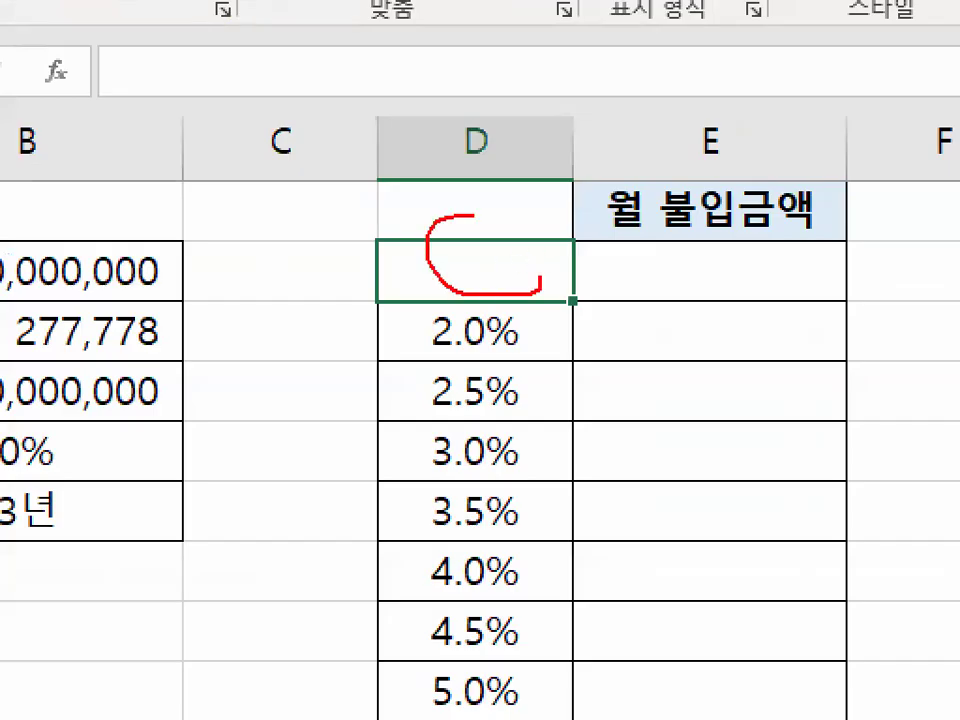
left_click_drag(472, 215, 521, 258)
left_click_drag(797, 278, 748, 262)
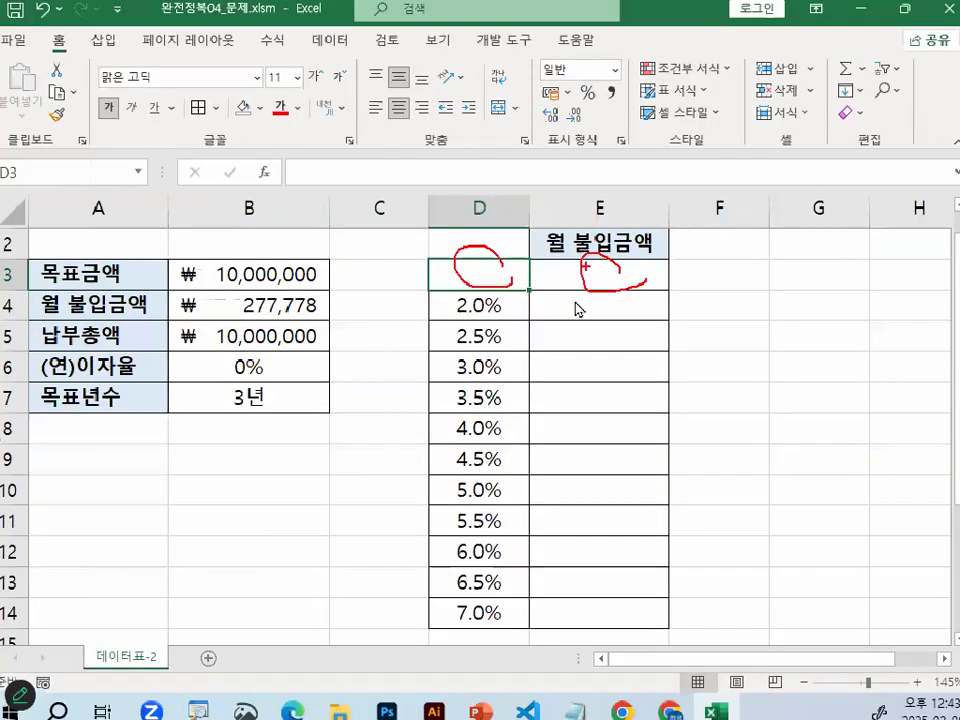
left_click_drag(585, 274, 625, 617)
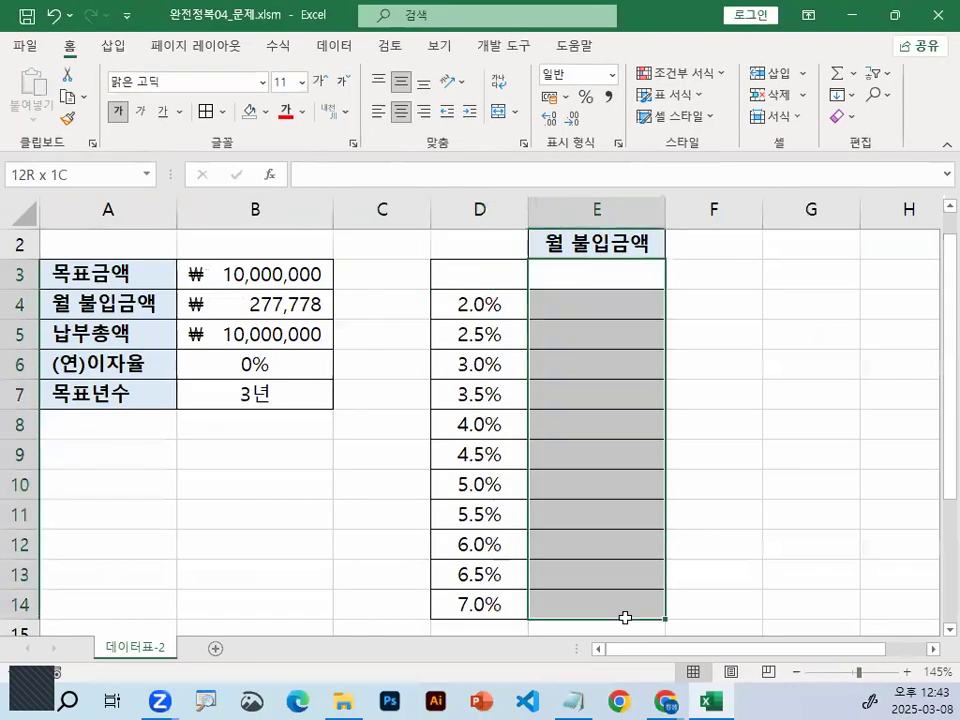
left_click_drag(478, 274, 598, 606)
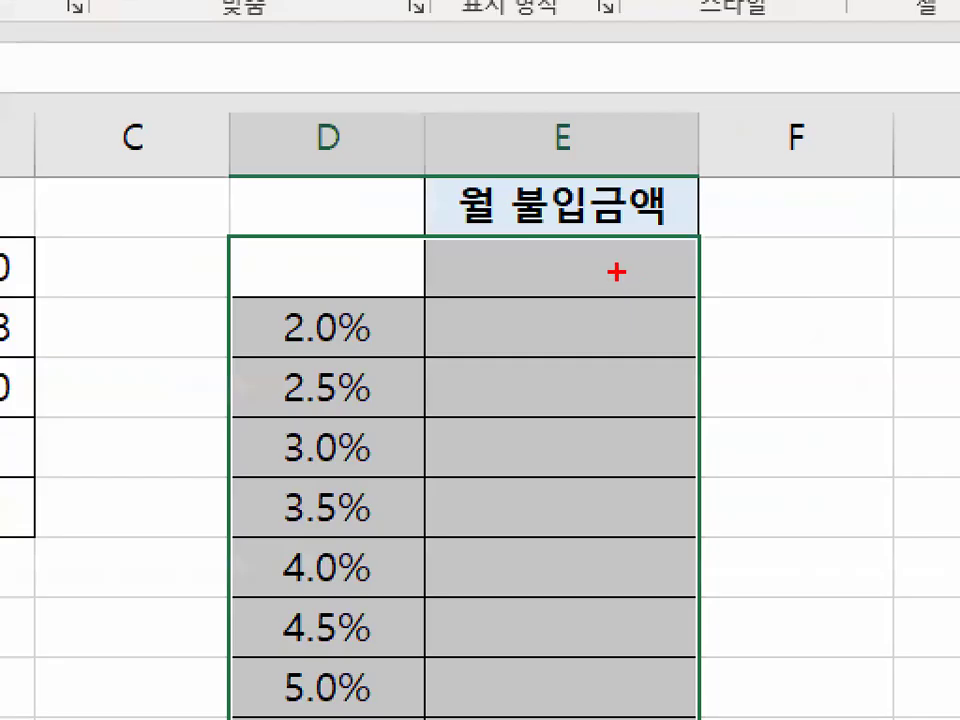
mouse_move(616, 271)
left_mouse_down()
mouse_move(560, 280)
mouse_move(536, 232)
mouse_move(622, 284)
left_mouse_up()
left_click_drag(762, 236, 876, 95)
mouse_move(530, 258)
left_mouse_down()
mouse_move(429, 349)
mouse_move(471, 364)
left_mouse_up()
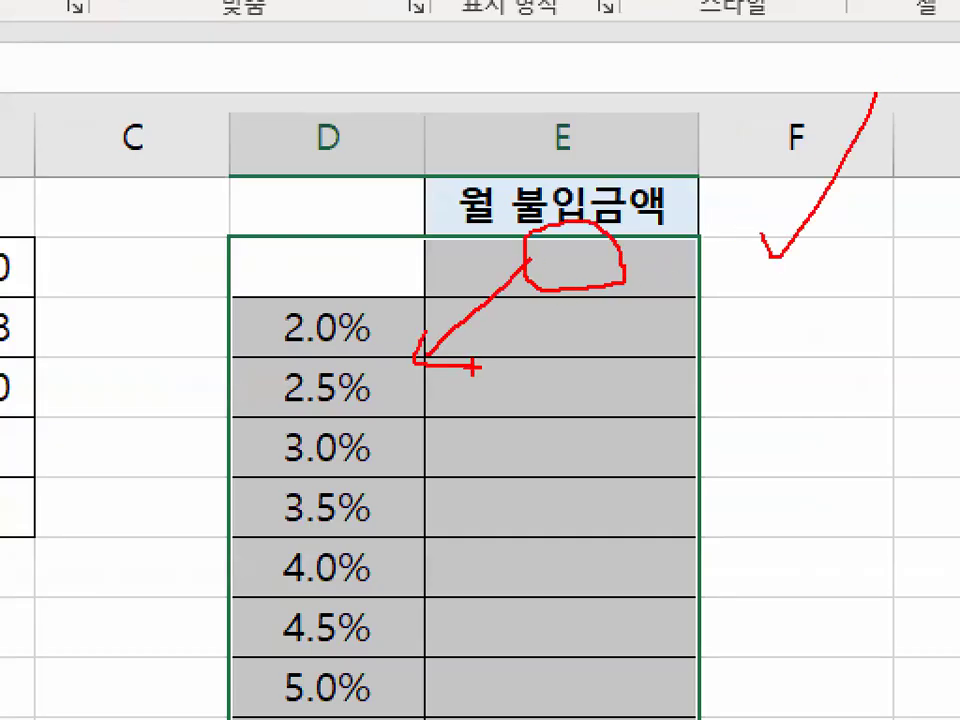
left_click_drag(372, 522, 340, 525)
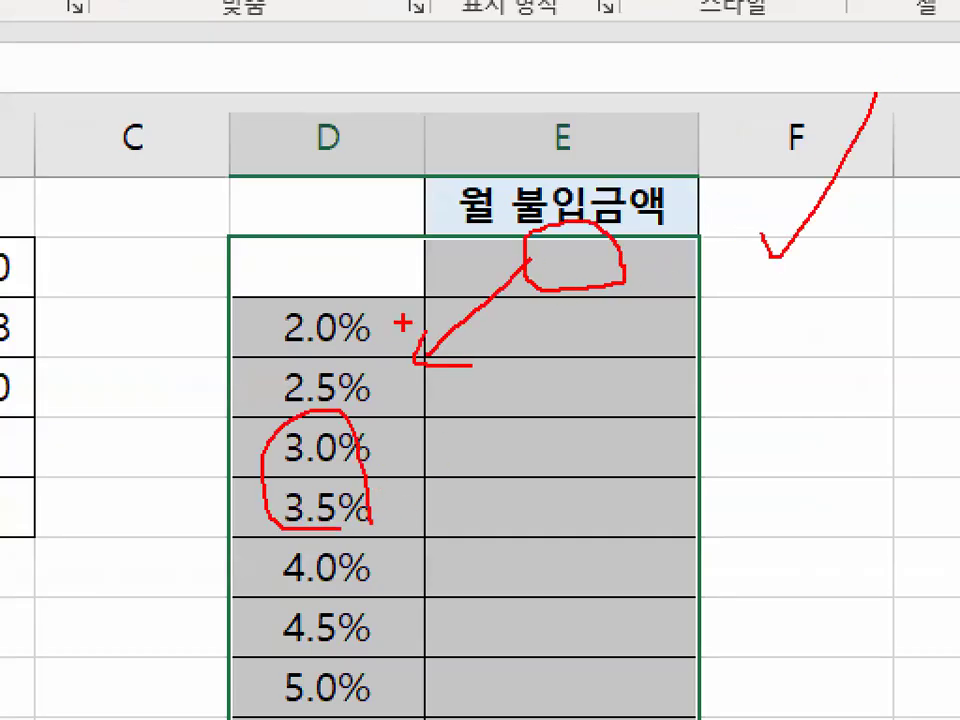
left_click_drag(379, 206, 318, 295)
left_click_drag(325, 208, 386, 288)
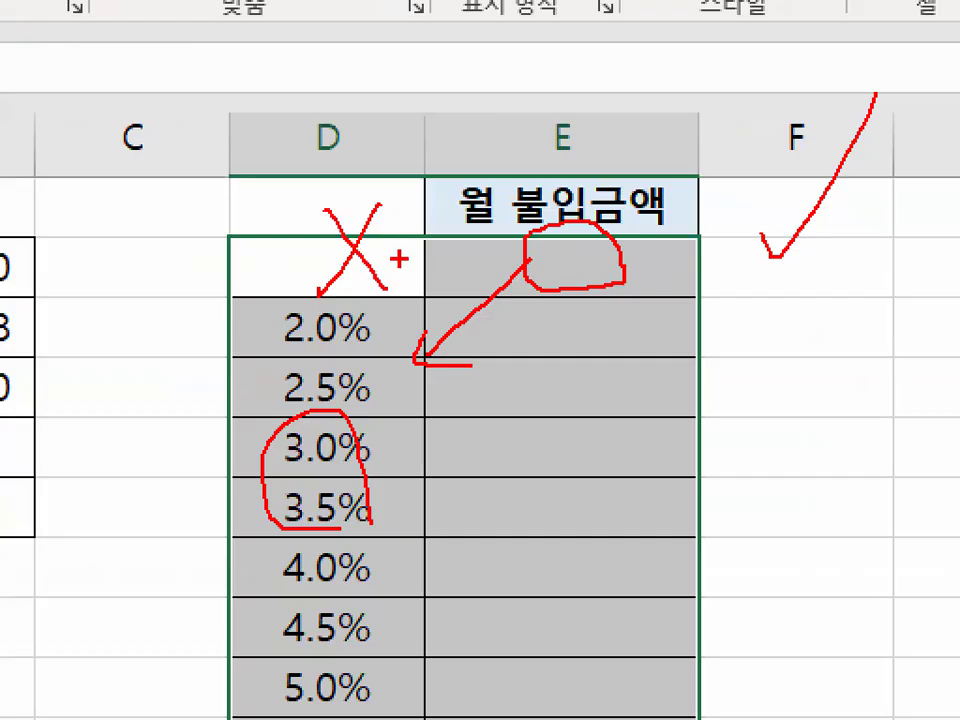
key("Escape")
Restore the (연)이자율 heading and its fill in D3, and widen column D slightly to fit the text.
left_click(703, 422)
left_click(480, 274)
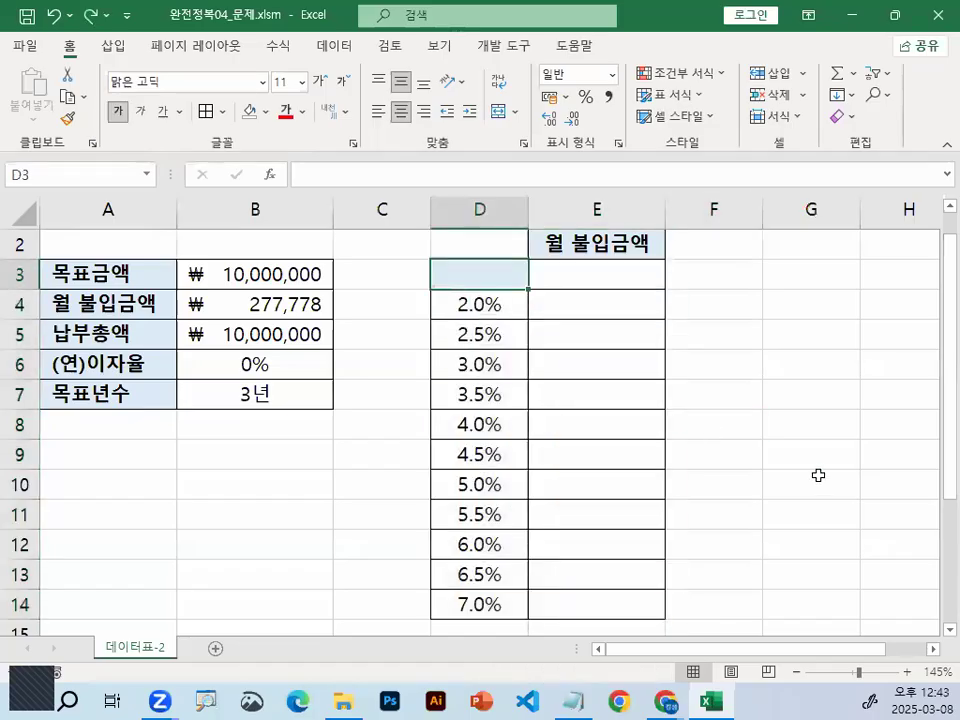
type("(연)이자율")
left_click_drag(544, 207, 546, 207)
Review the position of the (연)이자율 heading in D3 relative to the blank cell E3.
key("ctrl+1")
left_click_drag(500, 262, 506, 268)
left_click_drag(591, 274, 650, 279)
left_click_drag(778, 278, 745, 275)
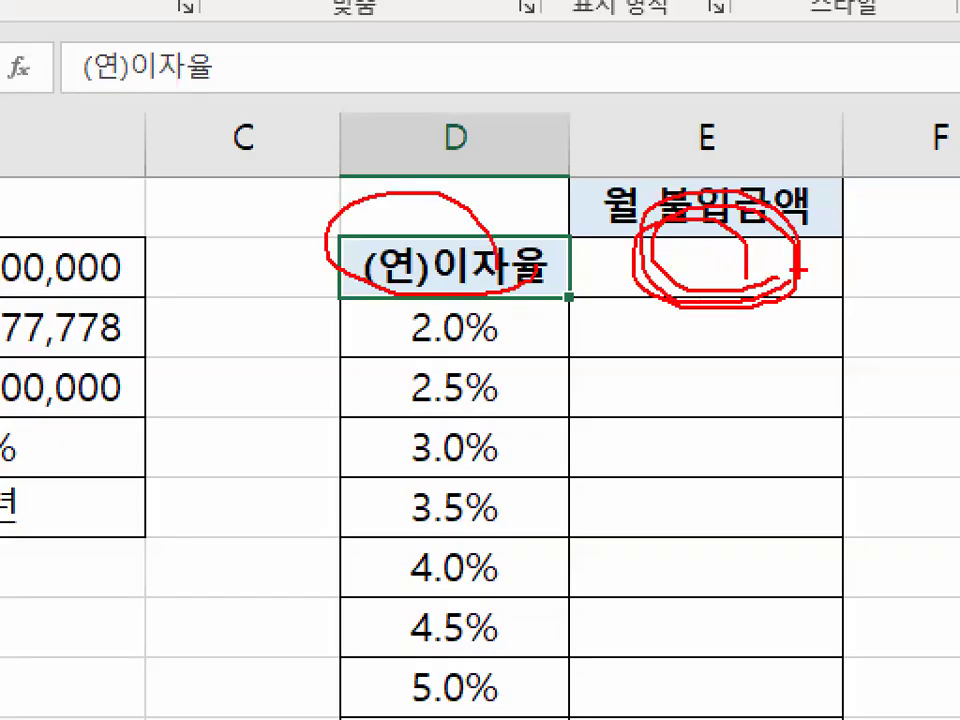
key("Escape")
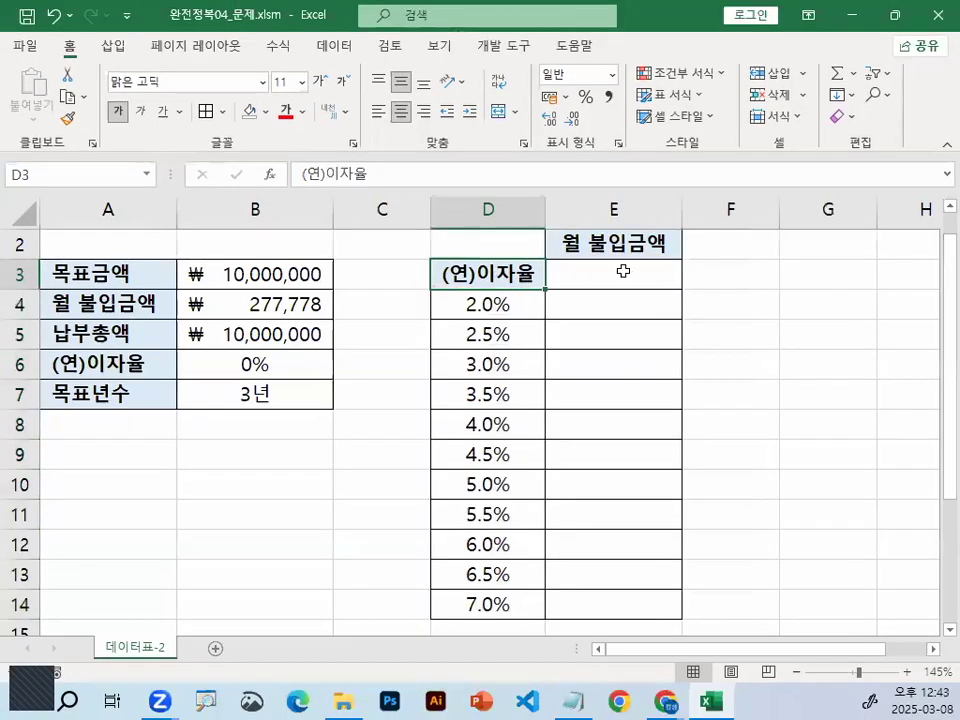
Enter the formula =B4 in E3, beneath the 월 불입금액 heading, to reference the monthly payment calculation.
left_click(623, 271)
key("ctrl+1")
mouse_move(669, 279)
left_mouse_down()
mouse_move(613, 299)
mouse_move(663, 279)
left_mouse_up()
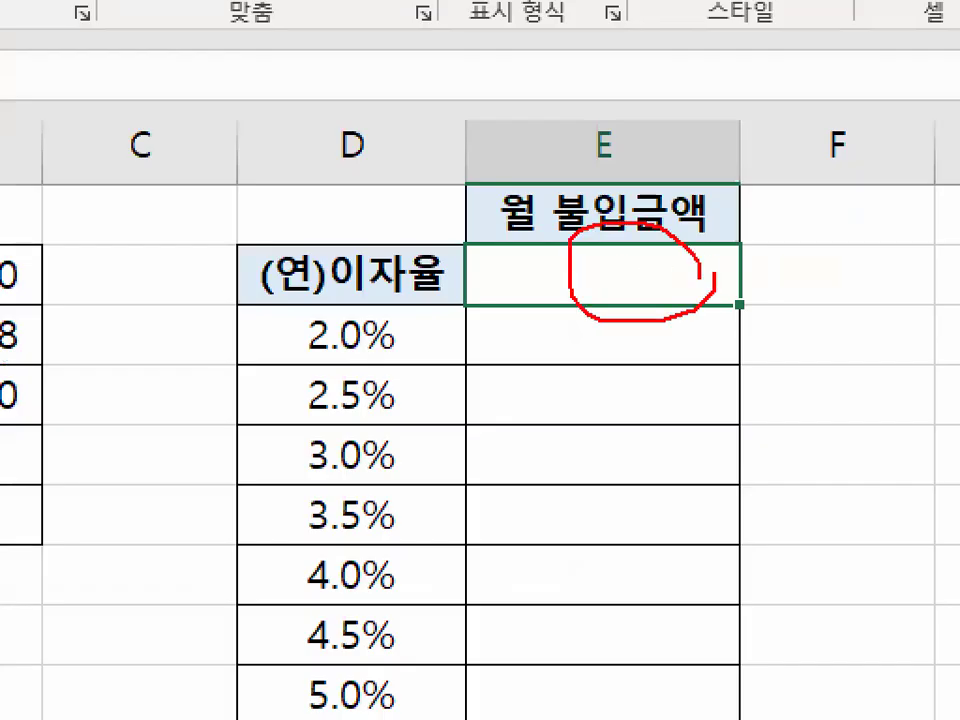
key("Escape")
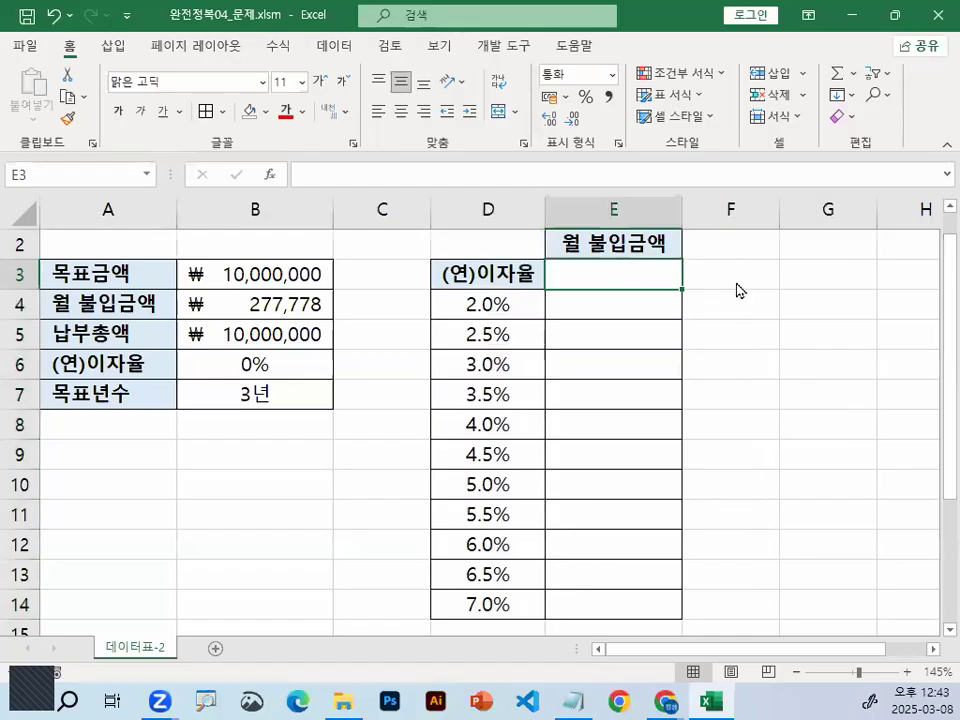
key("ctrl+1")
mouse_move(776, 274)
left_mouse_down()
mouse_move(716, 285)
mouse_move(753, 284)
left_mouse_up()
mouse_move(812, 268)
left_mouse_down()
mouse_move(895, 274)
mouse_move(810, 215)
left_mouse_up()
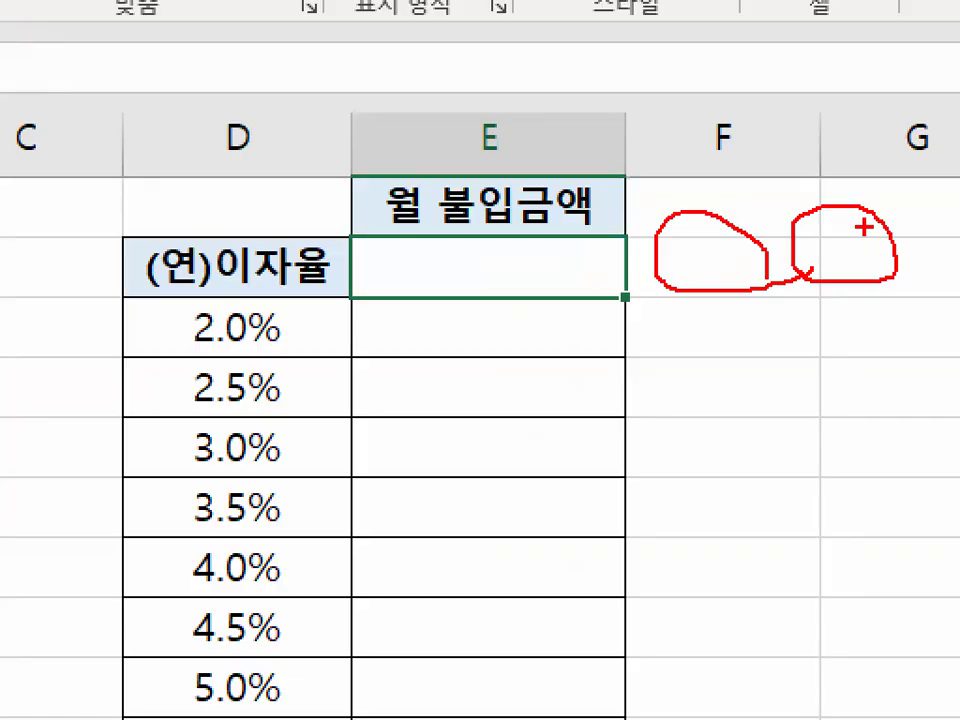
key("Escape")
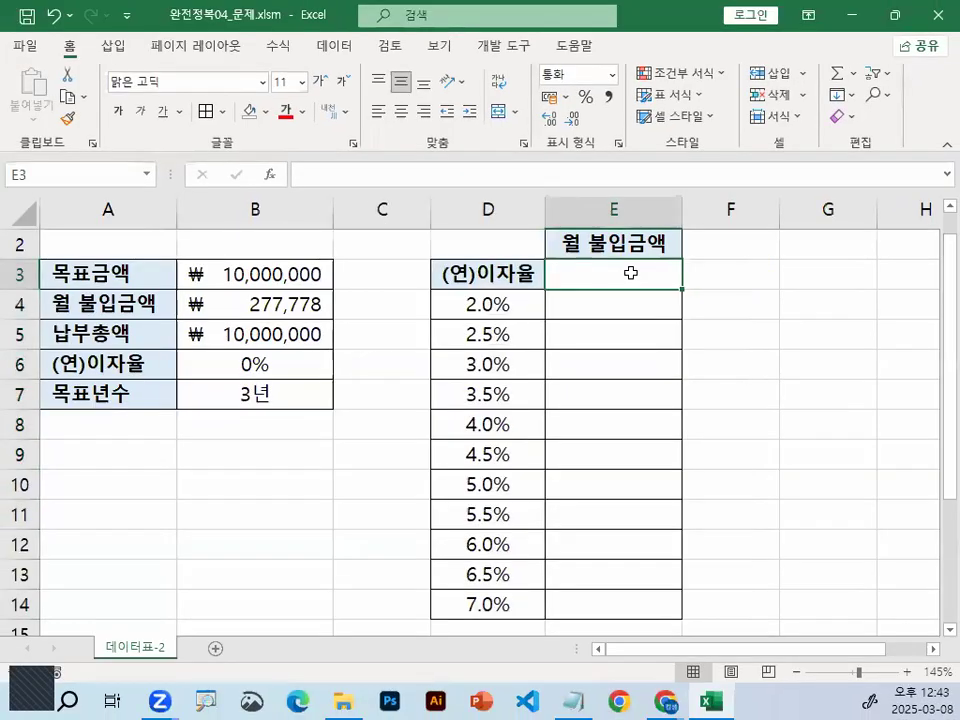
type("=")
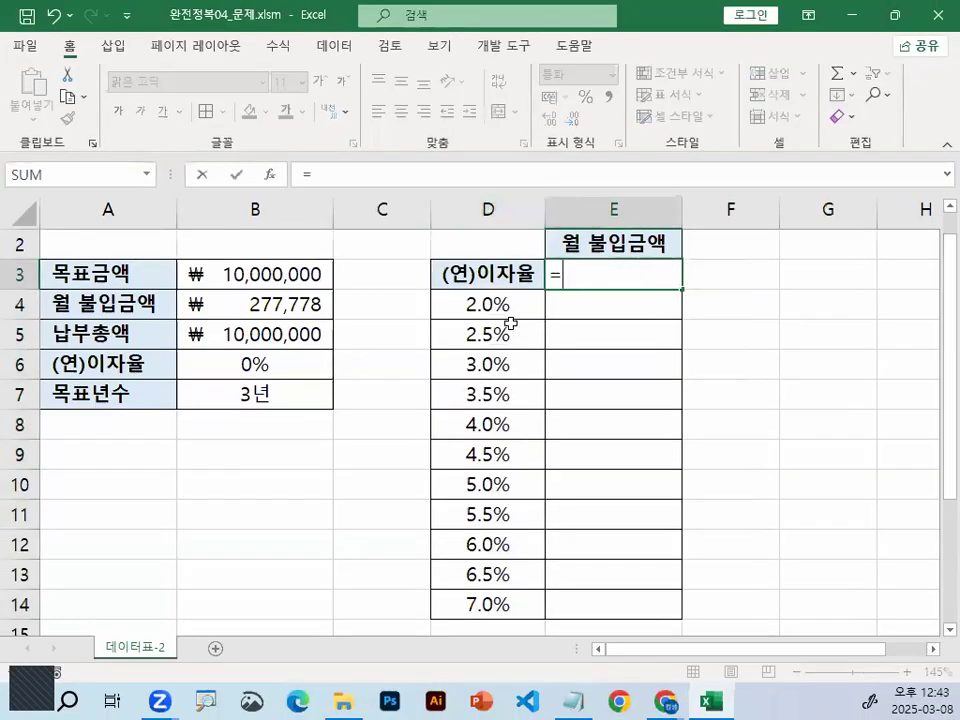
left_click(267, 316)
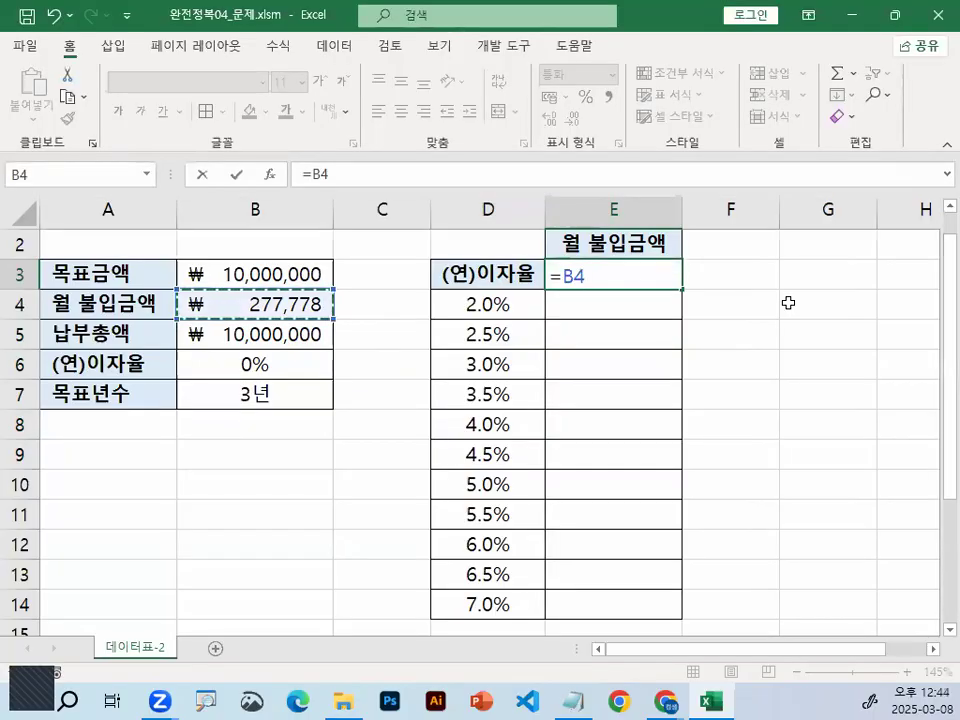
key("Return")
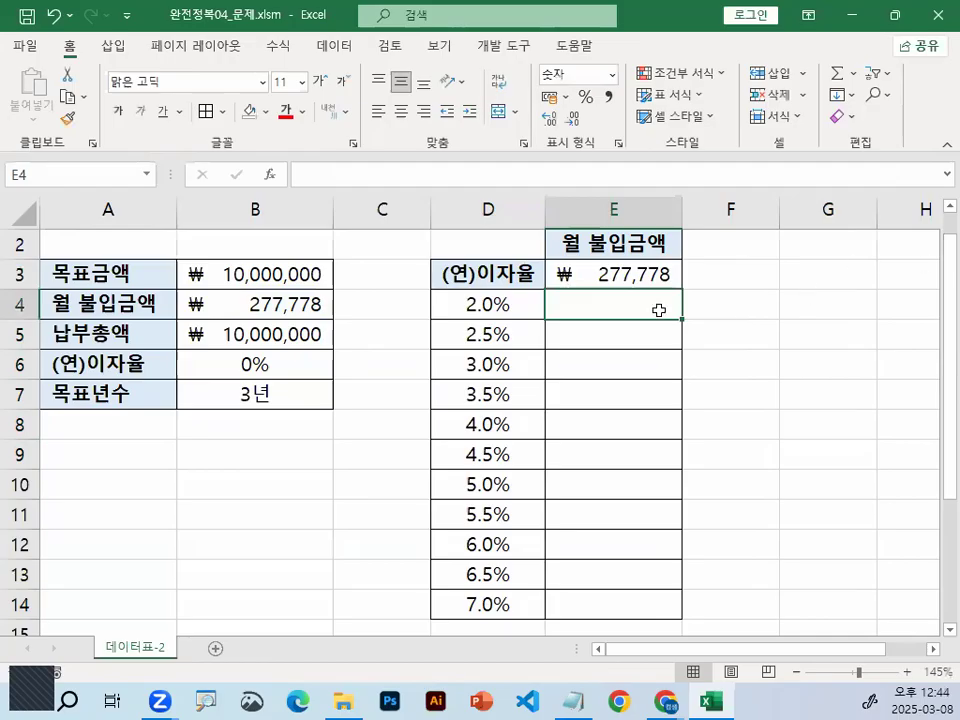
Review the PMT formula in B4 and how it feeds the cell beneath the 월 불입금액 heading.
left_click(304, 306)
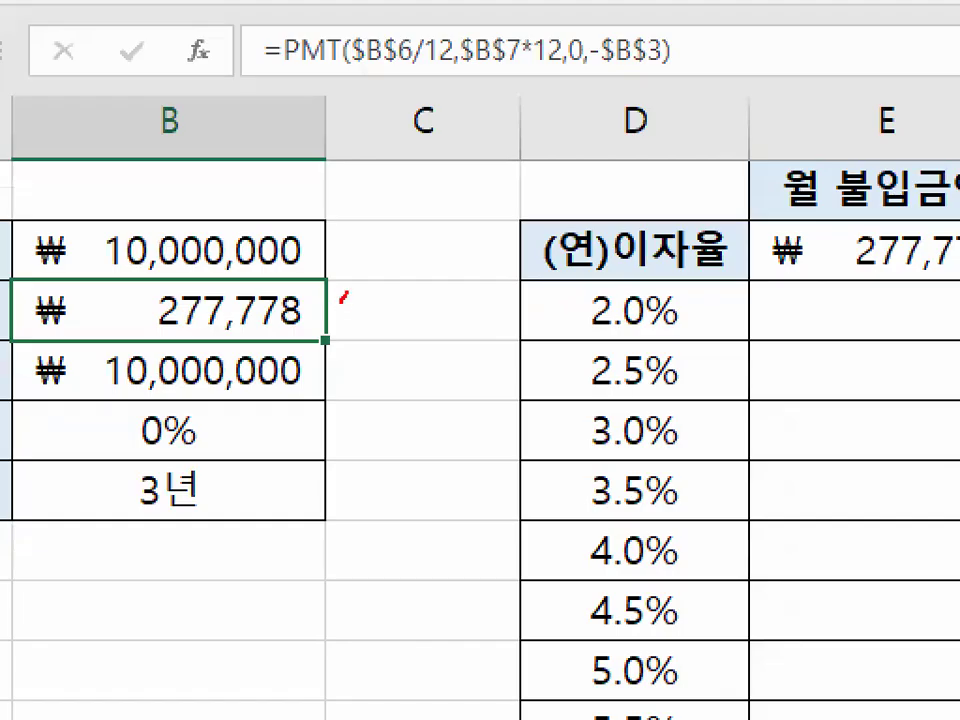
mouse_move(342, 296)
left_mouse_down()
mouse_move(810, 215)
mouse_move(830, 225)
mouse_move(955, 90)
mouse_move(945, 285)
left_mouse_up()
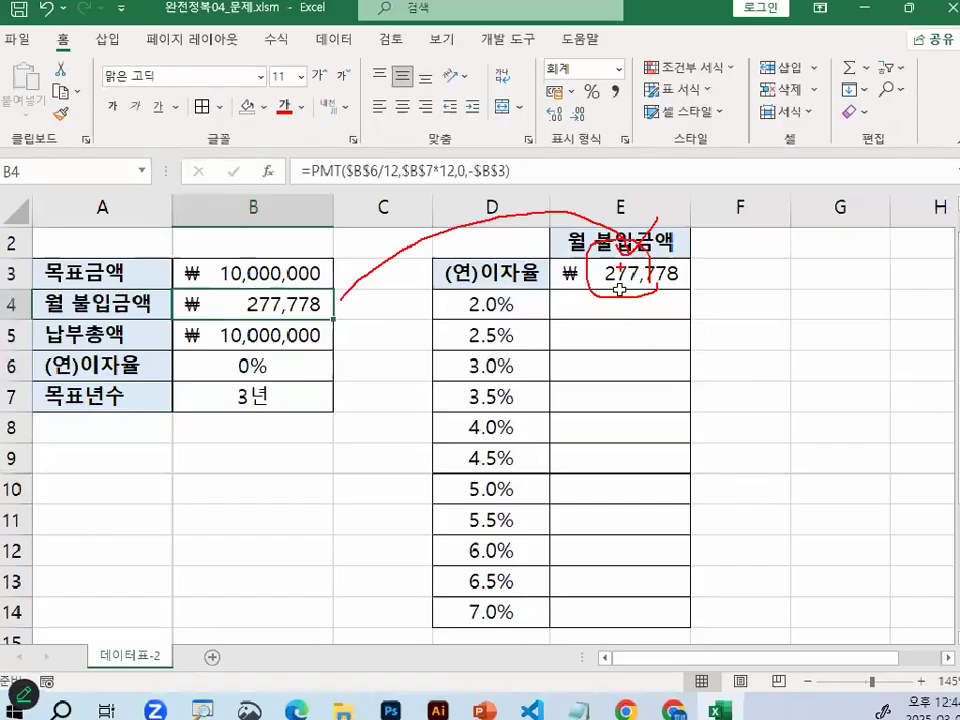
key("Escape")
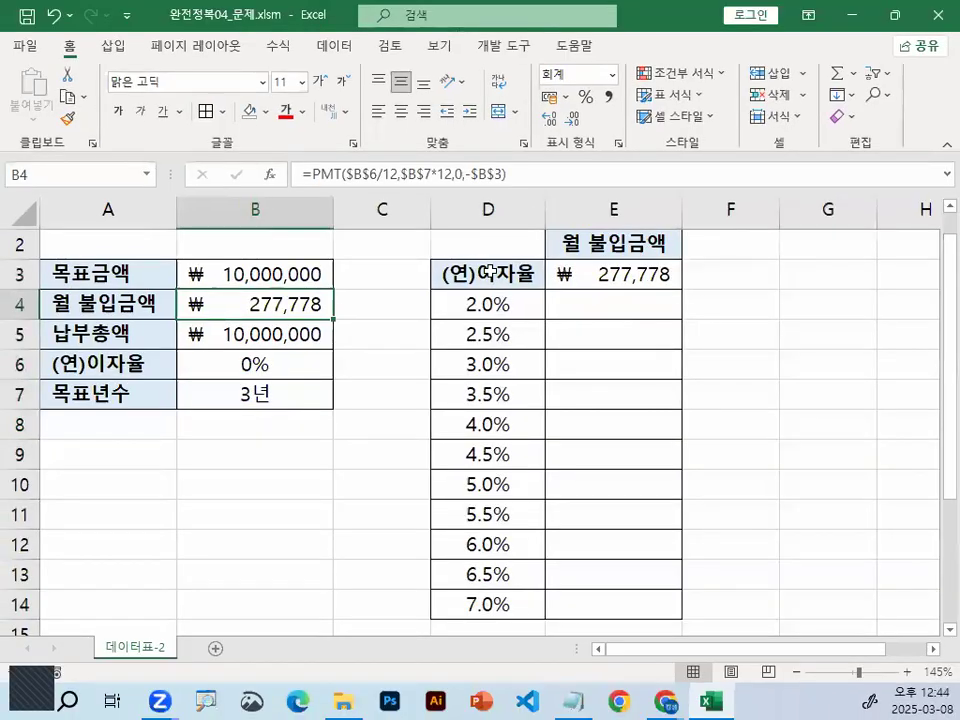
Select D3:E14 and open the What-If Analysis Data Table (데이터 표) settings for that range.
left_click_drag(641, 246, 855, 719)
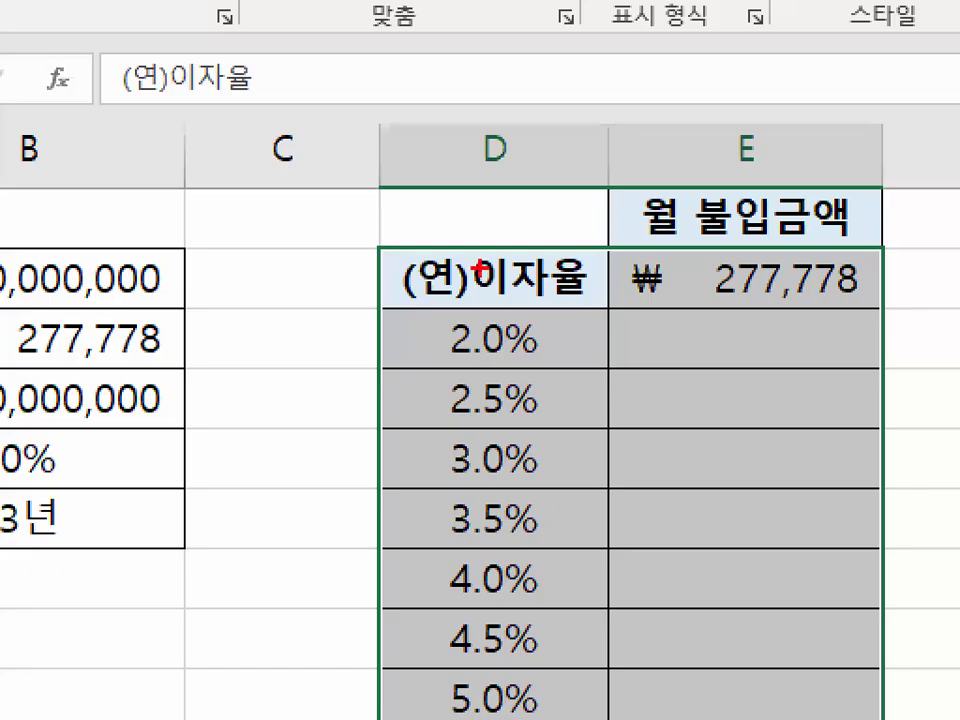
left_click_drag(446, 271, 568, 271)
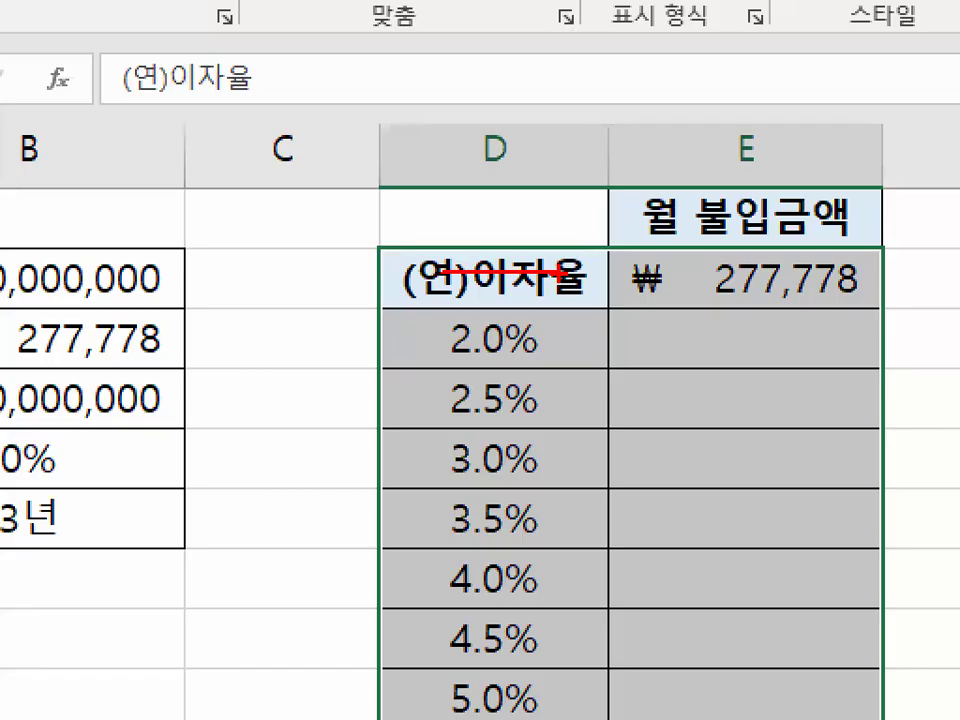
key("Escape")
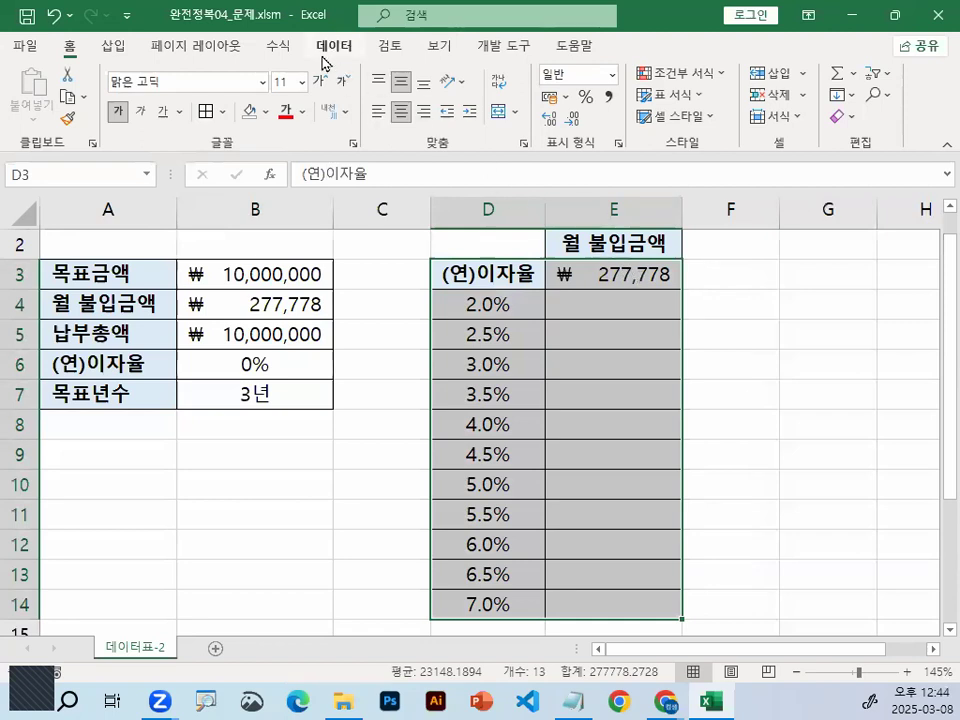
left_click(283, 48)
left_click(330, 46)
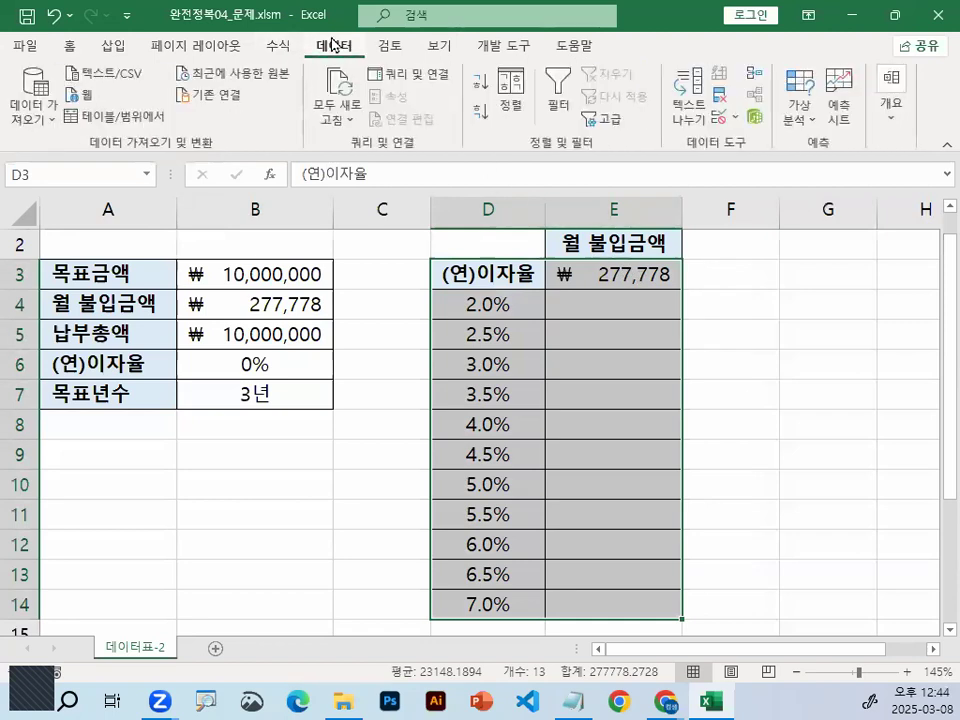
key("ctrl+1")
left_click_drag(832, 150, 828, 123)
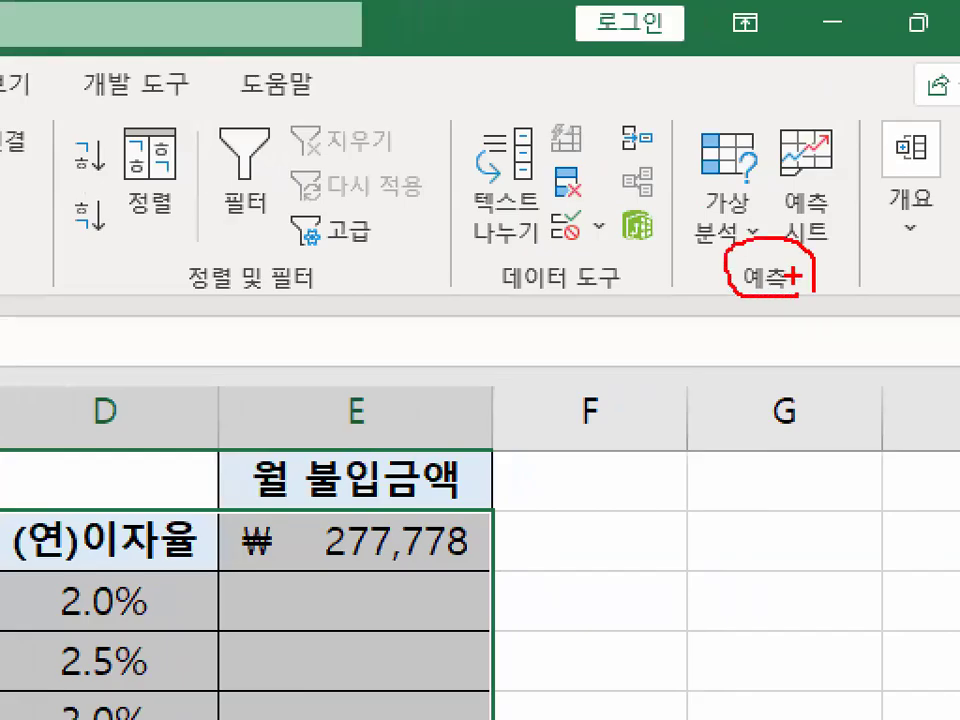
mouse_move(760, 243)
left_mouse_down()
mouse_move(690, 135)
mouse_move(770, 200)
left_mouse_up()
left_click(810, 127)
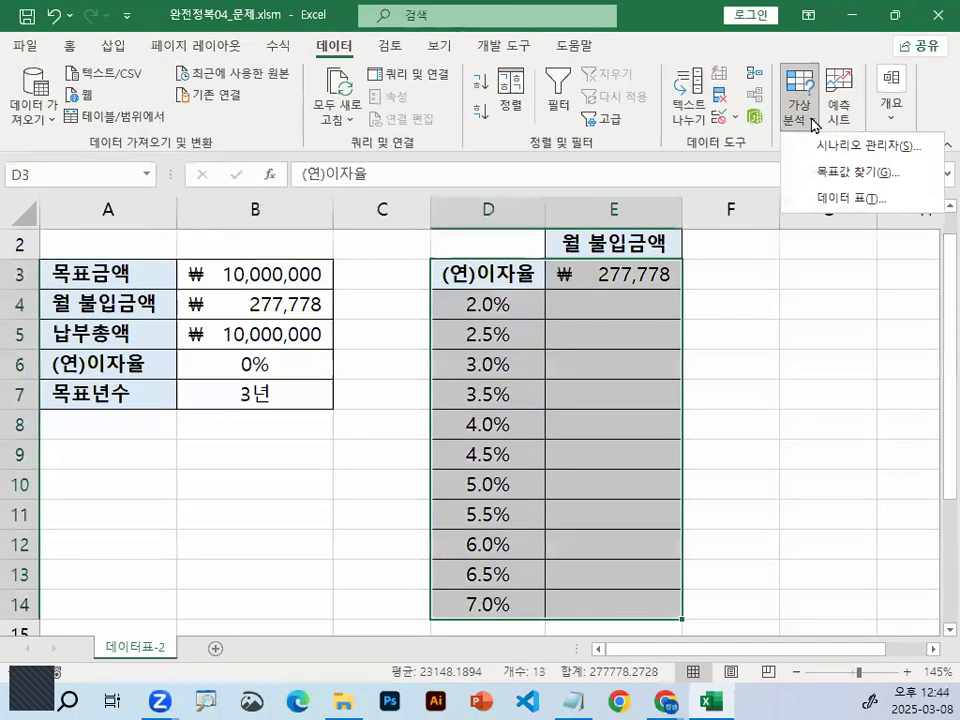
left_click(843, 199)
Examine whether the (연)이자율 values run across a row or down a column, moving the data table dialog clear of the range.
left_click_drag(403, 264, 476, 322)
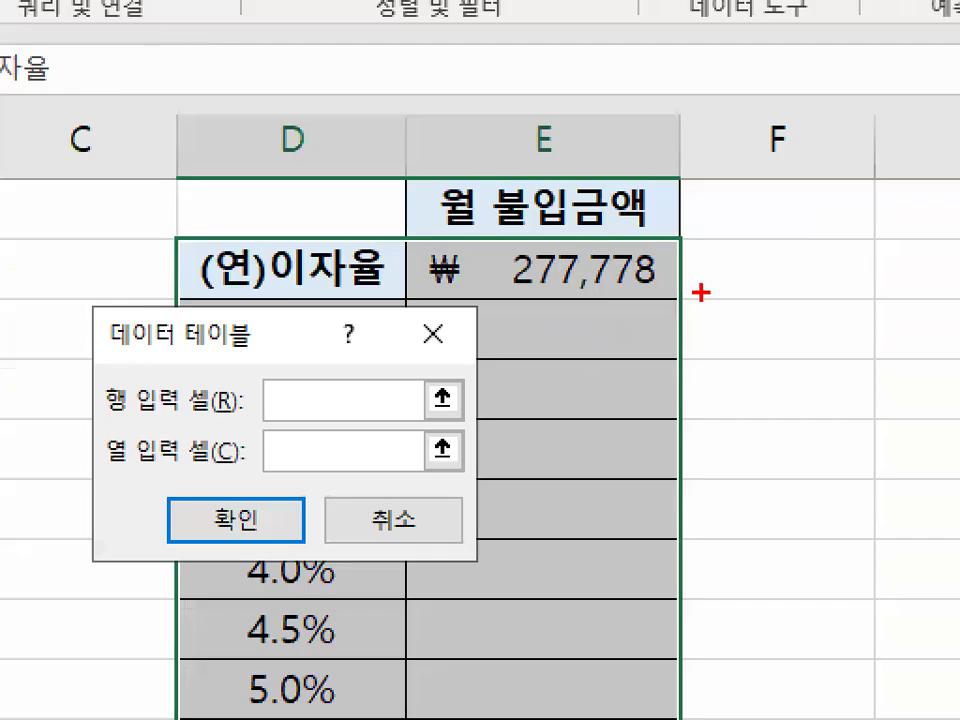
mouse_move(693, 285)
left_mouse_down()
mouse_move(810, 285)
mouse_move(832, 230)
mouse_move(826, 284)
left_mouse_up()
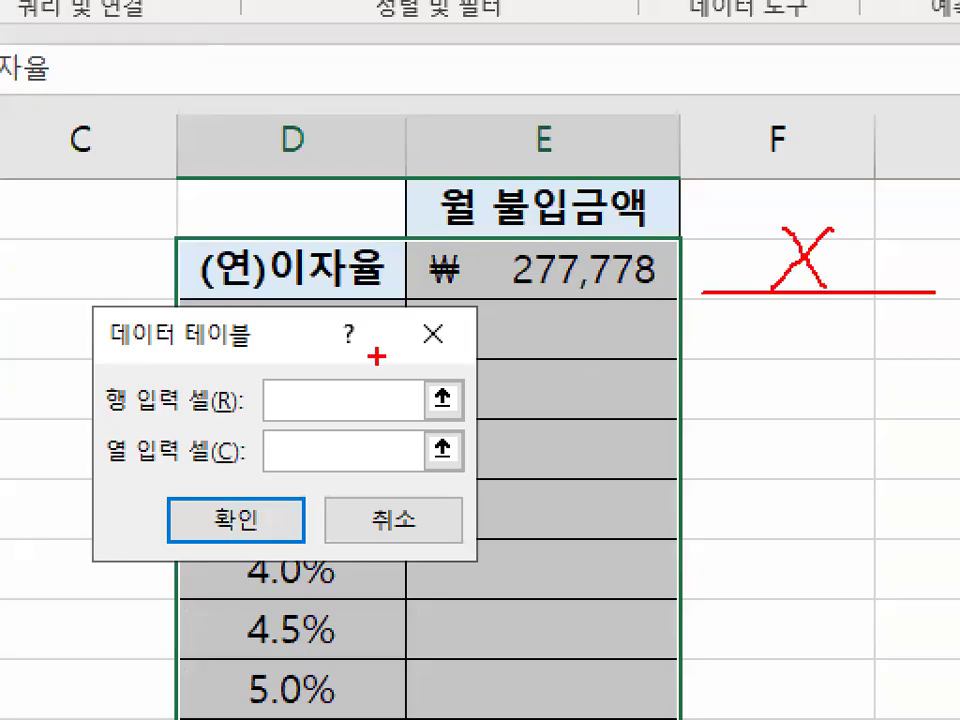
mouse_move(306, 386)
left_mouse_down()
mouse_move(288, 424)
mouse_move(318, 428)
left_mouse_up()
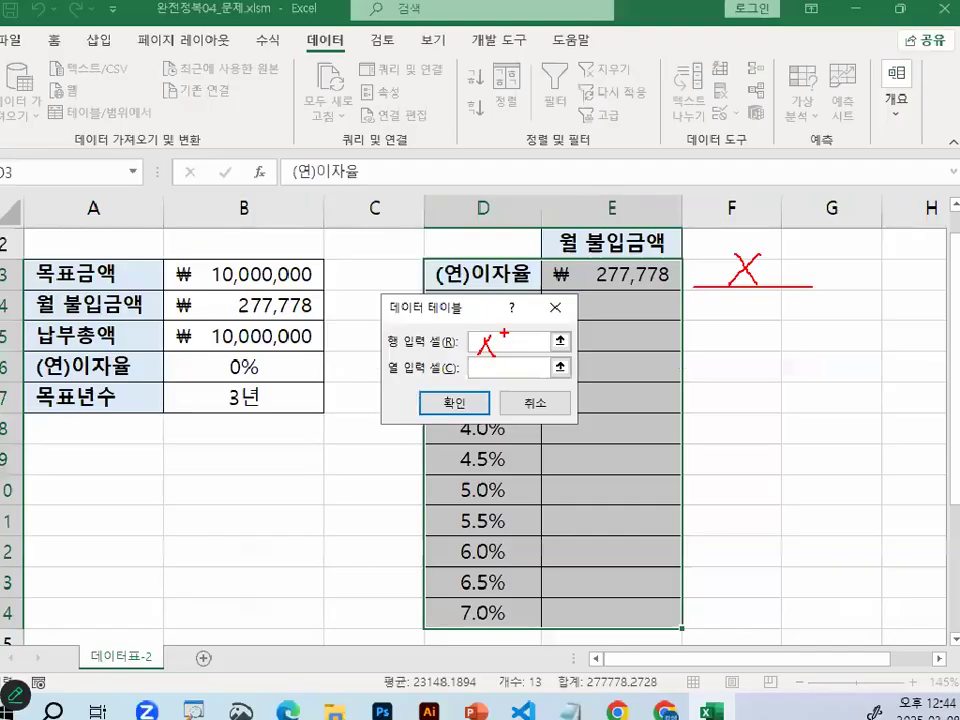
left_click_drag(493, 311, 851, 262)
mouse_move(563, 495)
left_mouse_down()
mouse_move(408, 521)
mouse_move(441, 279)
mouse_move(557, 491)
left_mouse_up()
mouse_move(420, 213)
left_mouse_down()
mouse_move(540, 250)
mouse_move(440, 245)
left_mouse_up()
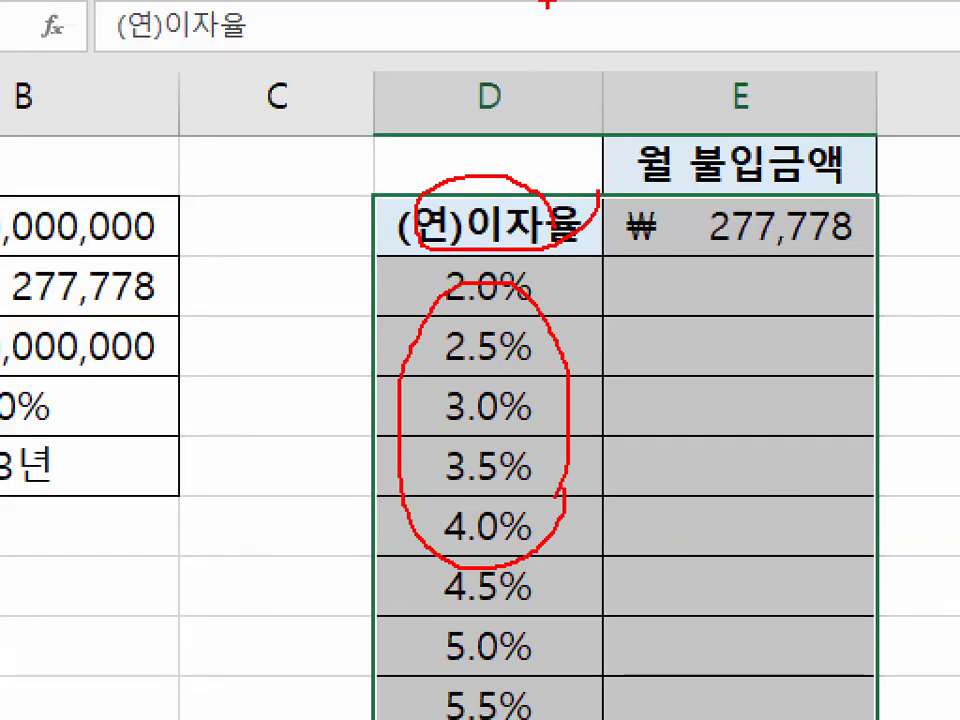
key("Escape")
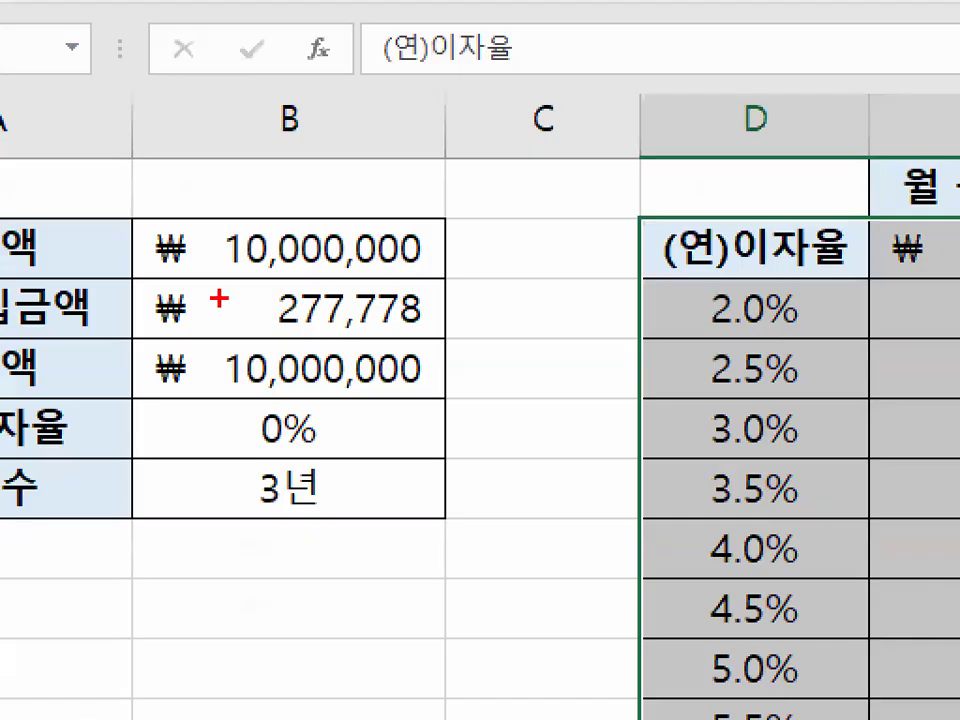
Compare the (연)이자율 cell B6 with the rates down column D to decide which input cell the data table needs.
mouse_move(290, 263)
left_mouse_down()
mouse_move(249, 298)
mouse_move(340, 294)
left_mouse_up()
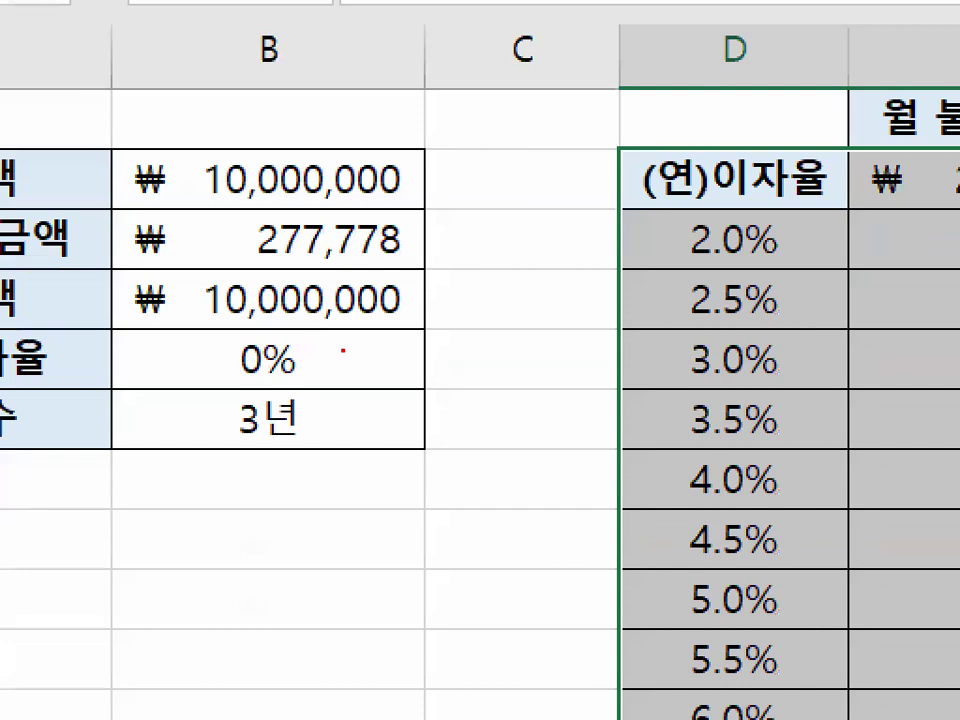
mouse_move(343, 351)
left_mouse_down()
mouse_move(214, 364)
mouse_move(304, 352)
left_mouse_up()
left_click_drag(246, 350, 370, 155)
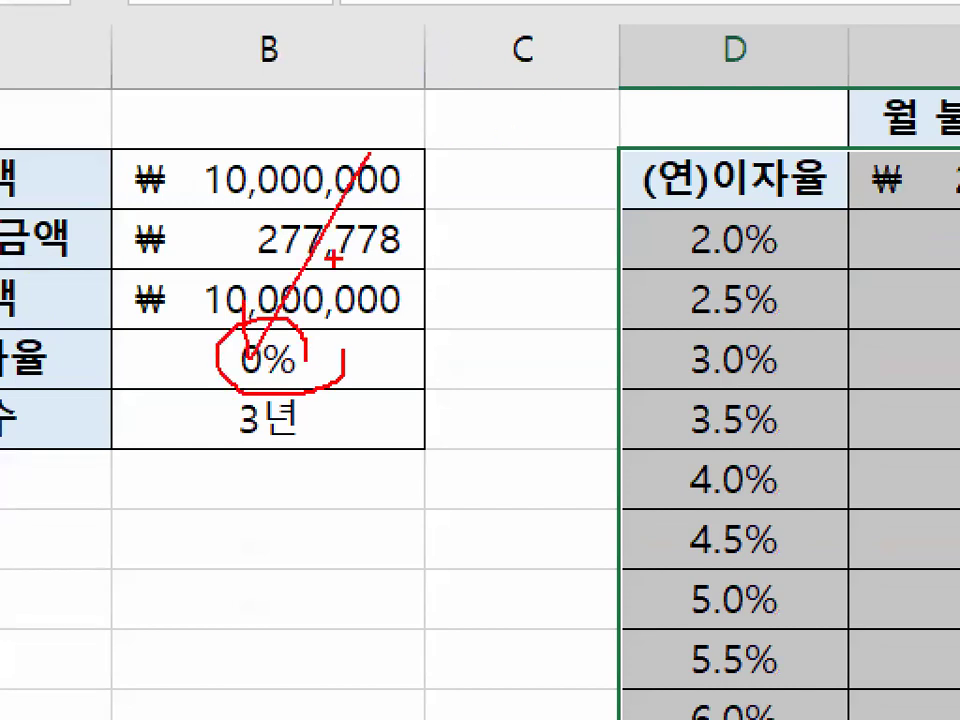
left_click_drag(252, 350, 397, 127)
mouse_move(655, 245)
left_mouse_down()
mouse_move(655, 665)
mouse_move(666, 647)
left_mouse_up()
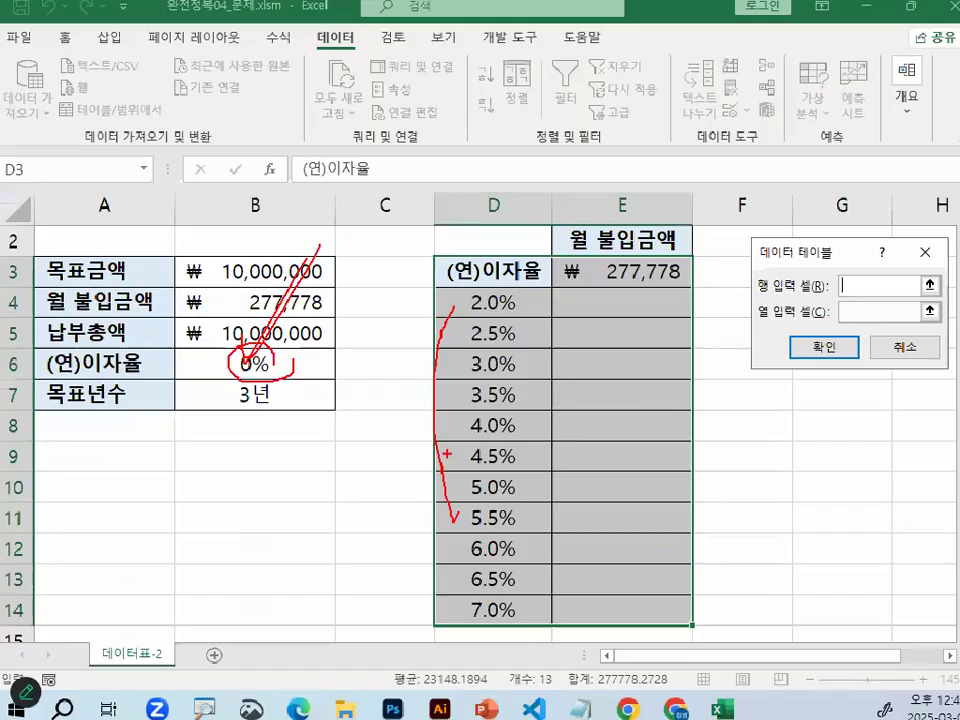
key("Escape")
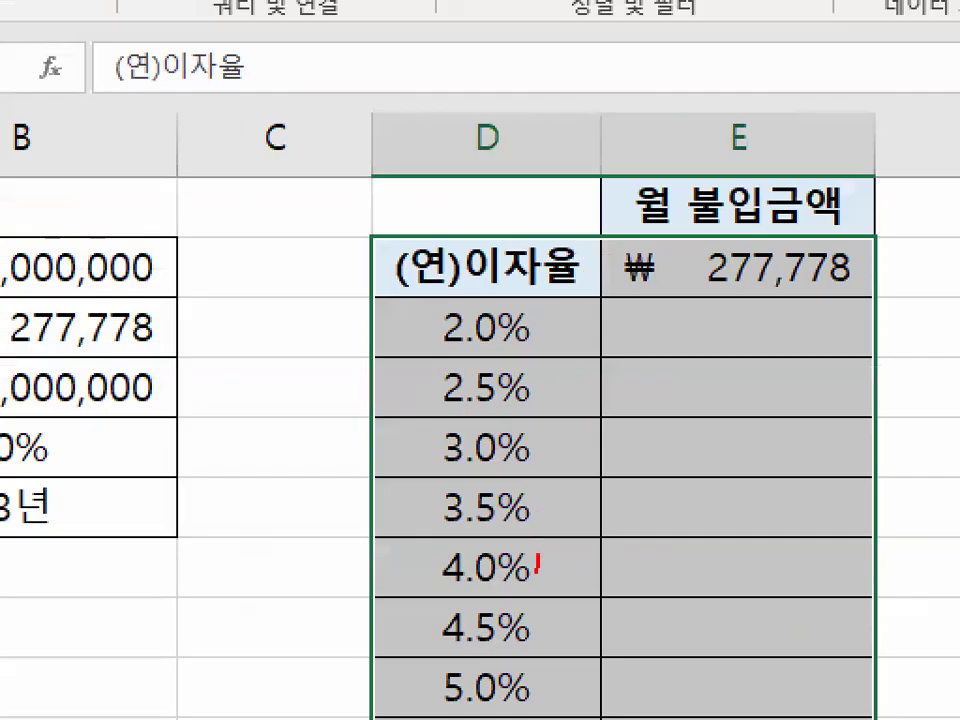
mouse_move(537, 567)
left_mouse_down()
mouse_move(401, 525)
mouse_move(514, 403)
mouse_move(583, 572)
mouse_move(576, 580)
left_mouse_up()
mouse_move(590, 258)
left_mouse_down()
mouse_move(465, 305)
mouse_move(420, 223)
mouse_move(572, 232)
left_mouse_up()
left_click_drag(514, 200, 588, 117)
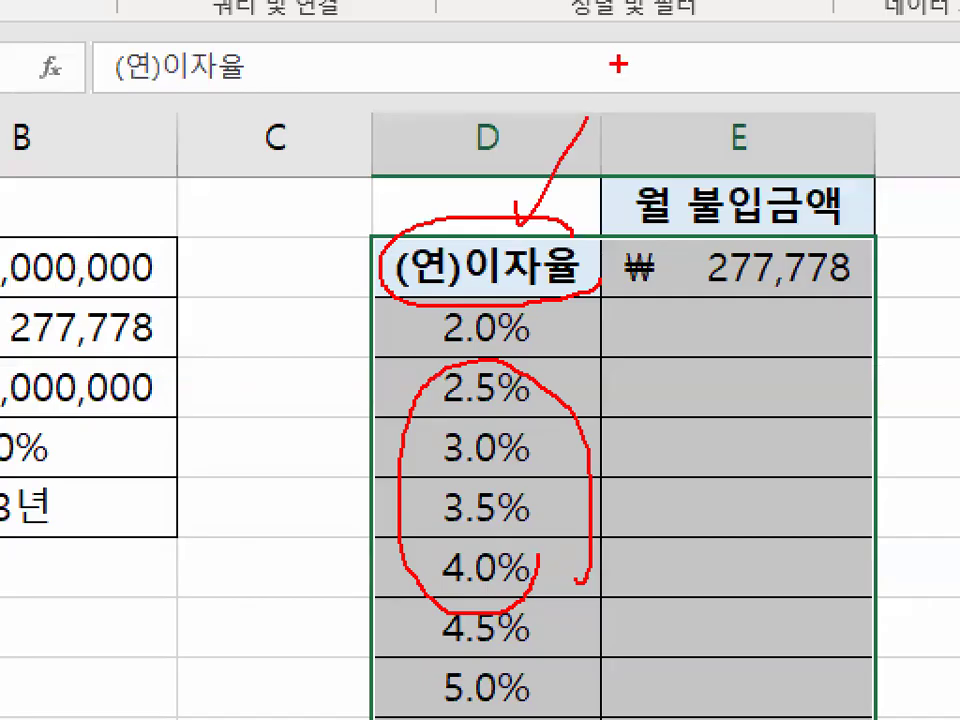
mouse_move(866, 283)
left_mouse_down()
mouse_move(682, 248)
mouse_move(810, 292)
left_mouse_up()
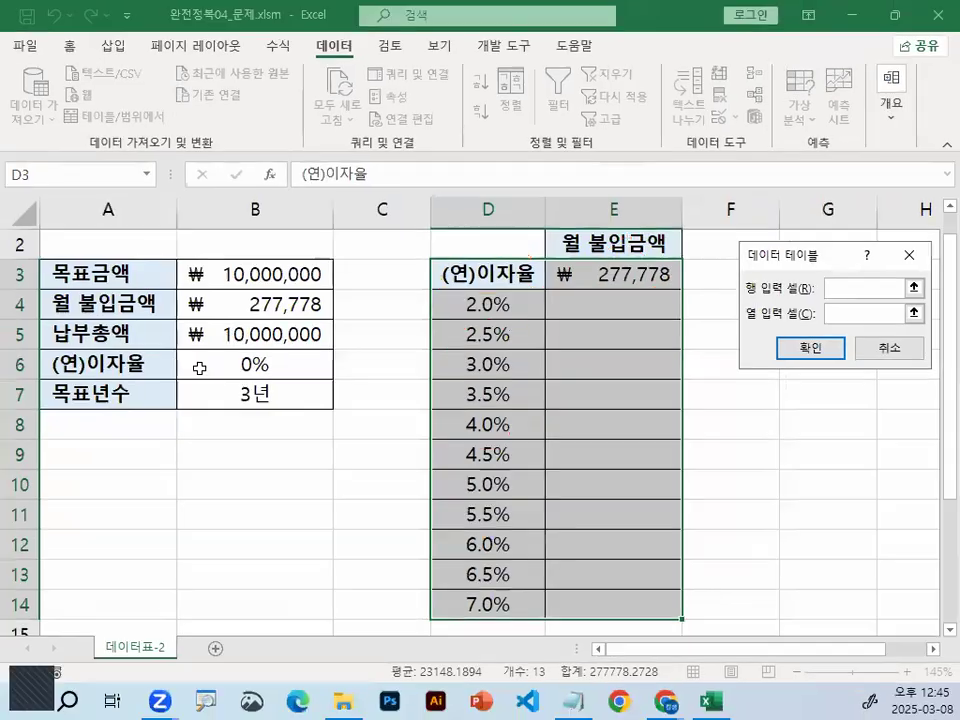
Set the column input cell to $B$6, leave the row input cell blank, and create the data table.
left_click(197, 366)
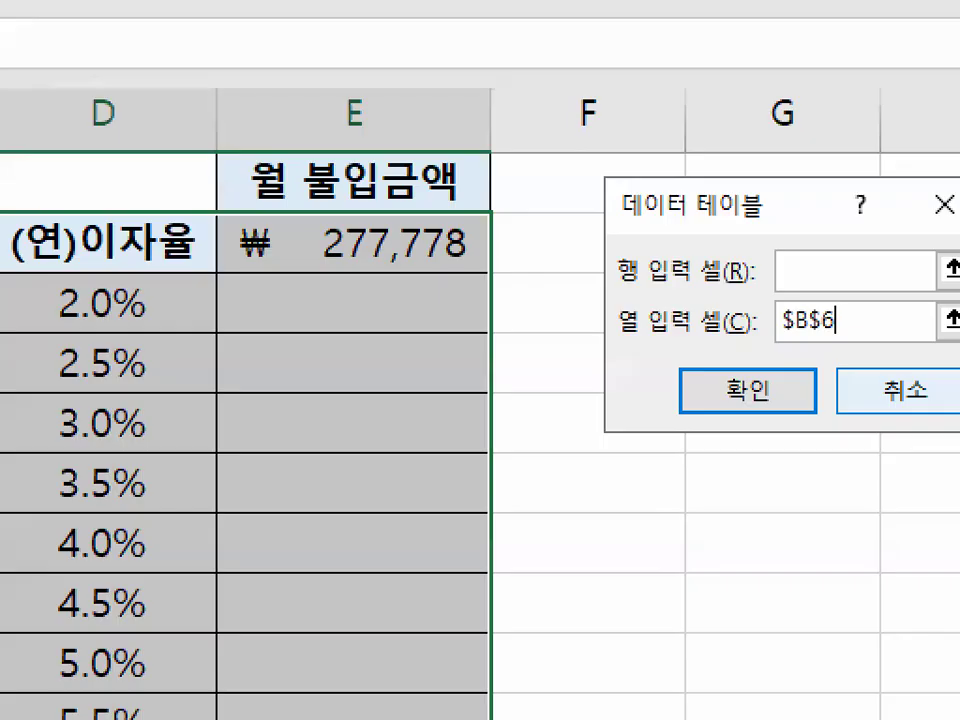
mouse_move(865, 309)
left_mouse_down()
mouse_move(826, 322)
mouse_move(870, 306)
mouse_move(707, 420)
left_mouse_up()
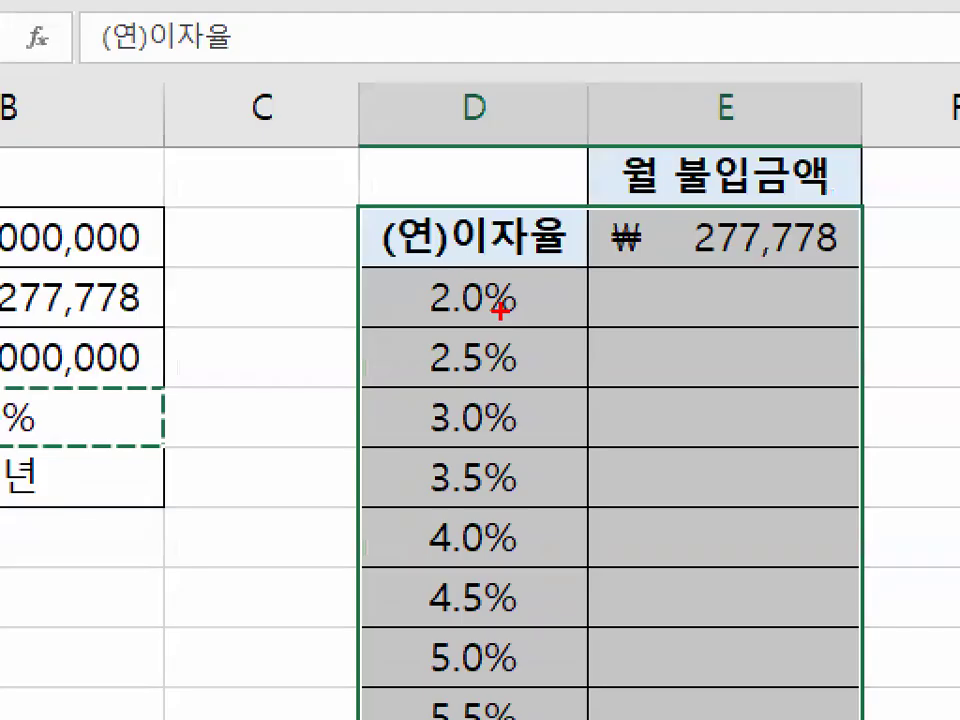
left_click_drag(479, 298, 514, 271)
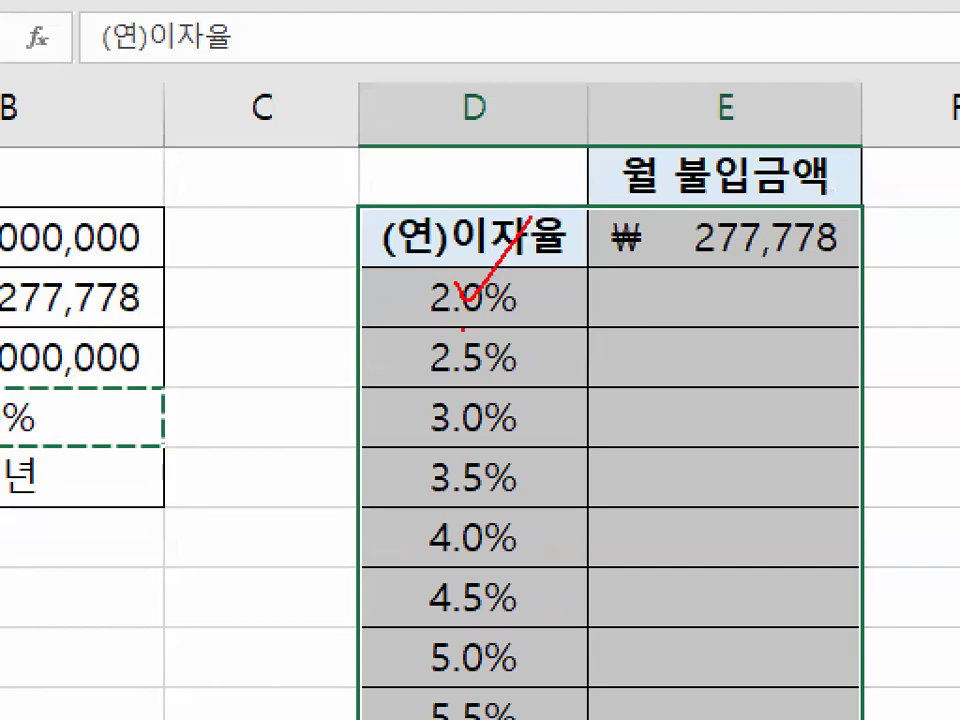
left_click_drag(482, 328, 513, 317)
left_click_drag(461, 407, 536, 371)
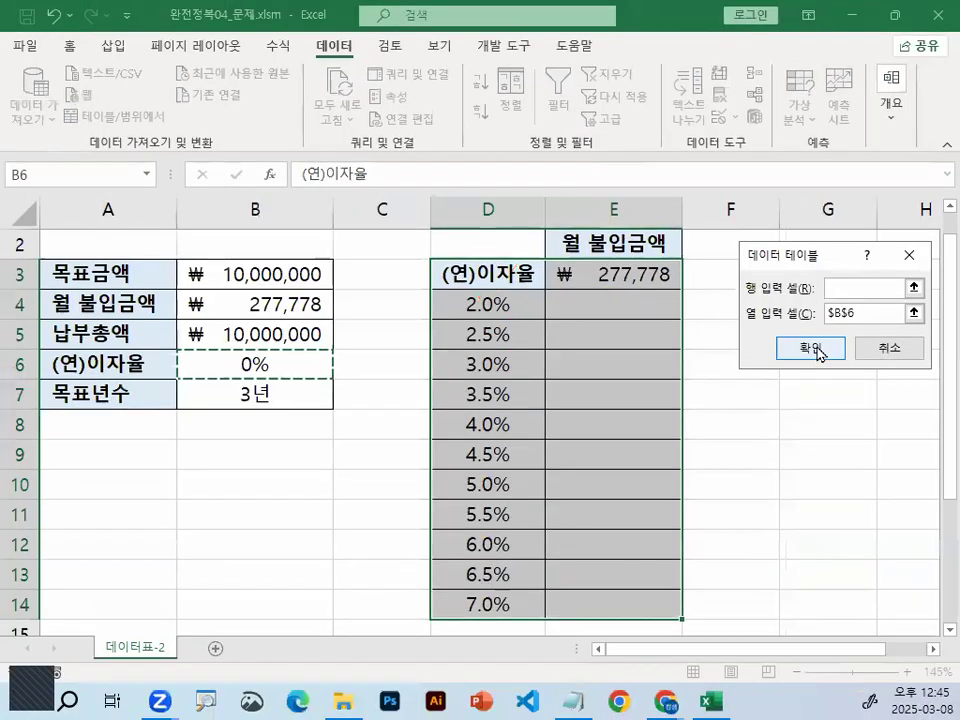
left_click(790, 349)
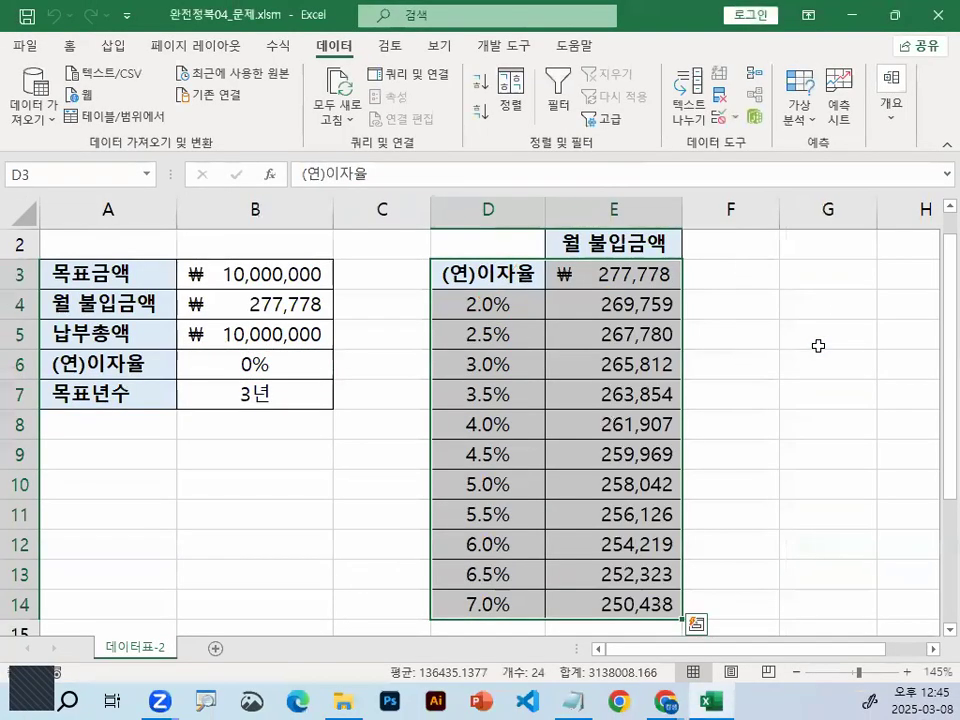
Inspect the data table results in E4:E14 and the array formula behind cell E6.
left_click_drag(610, 304, 640, 615)
left_click(633, 369)
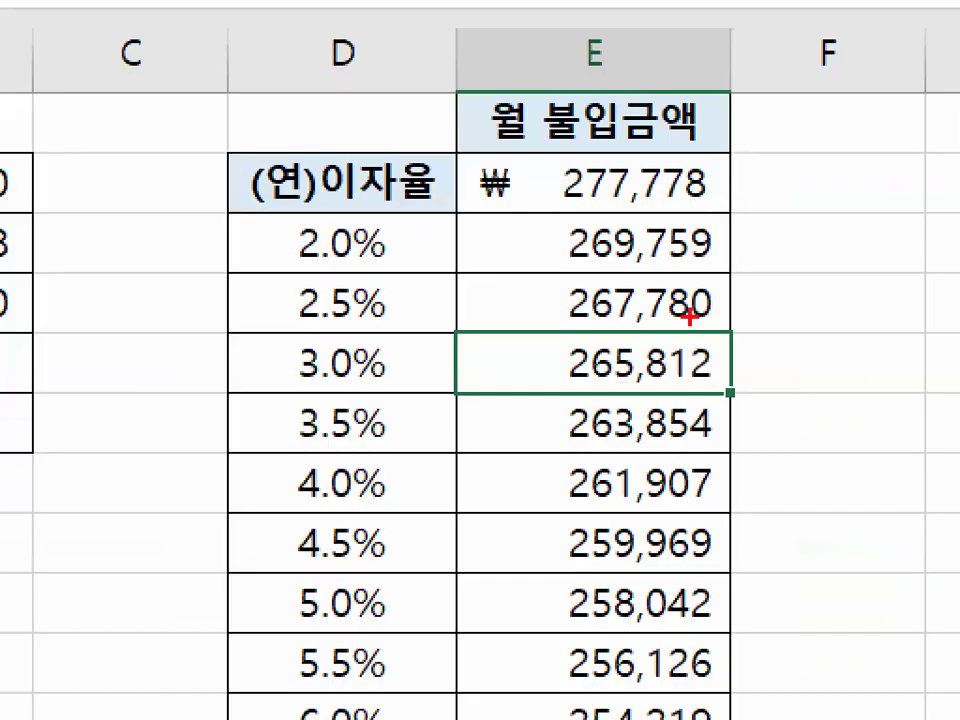
mouse_move(722, 381)
left_mouse_down()
mouse_move(532, 435)
mouse_move(674, 397)
left_mouse_up()
key("Escape")
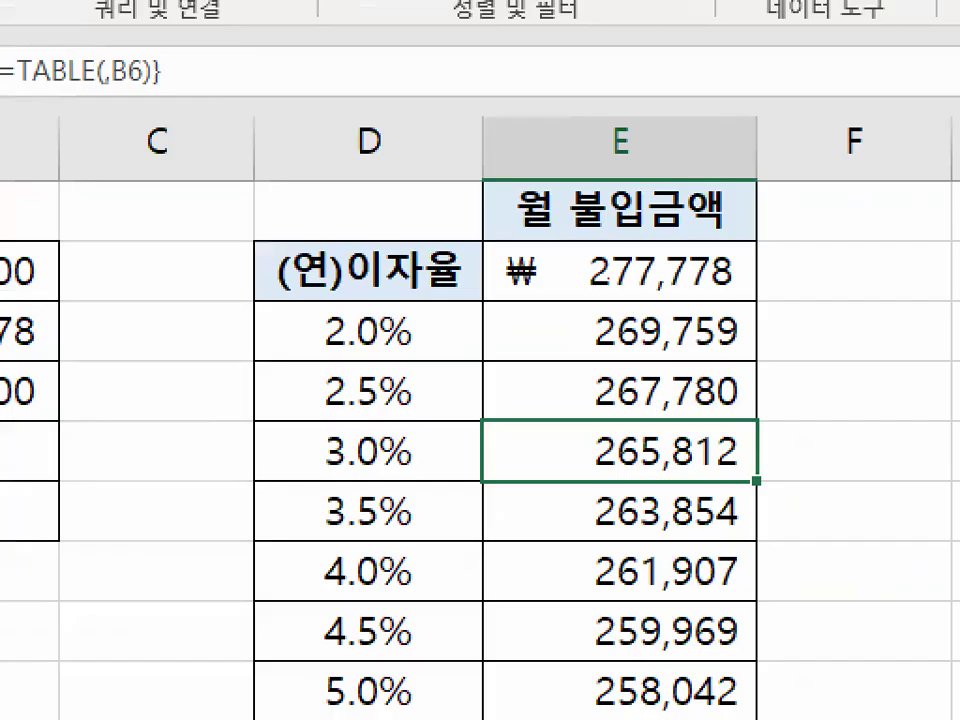
mouse_move(737, 375)
left_mouse_down()
mouse_move(633, 447)
mouse_move(690, 327)
left_mouse_up()
key("Escape")
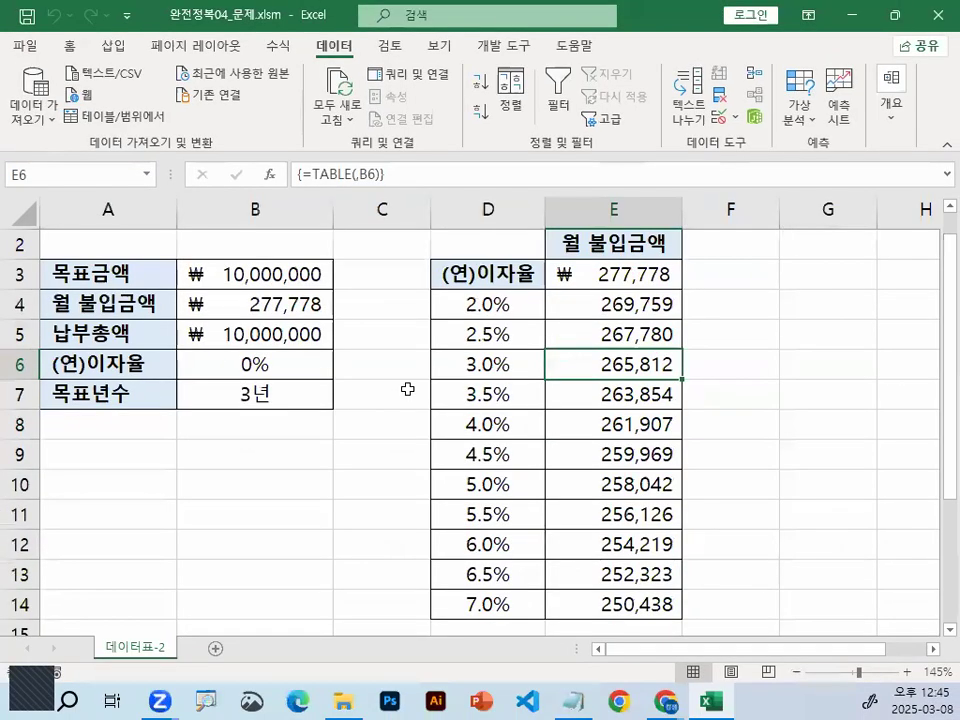
Close the workbook 완전정복04_문제.xlsm without saving the changes.
left_click(408, 389)
left_click(24, 46)
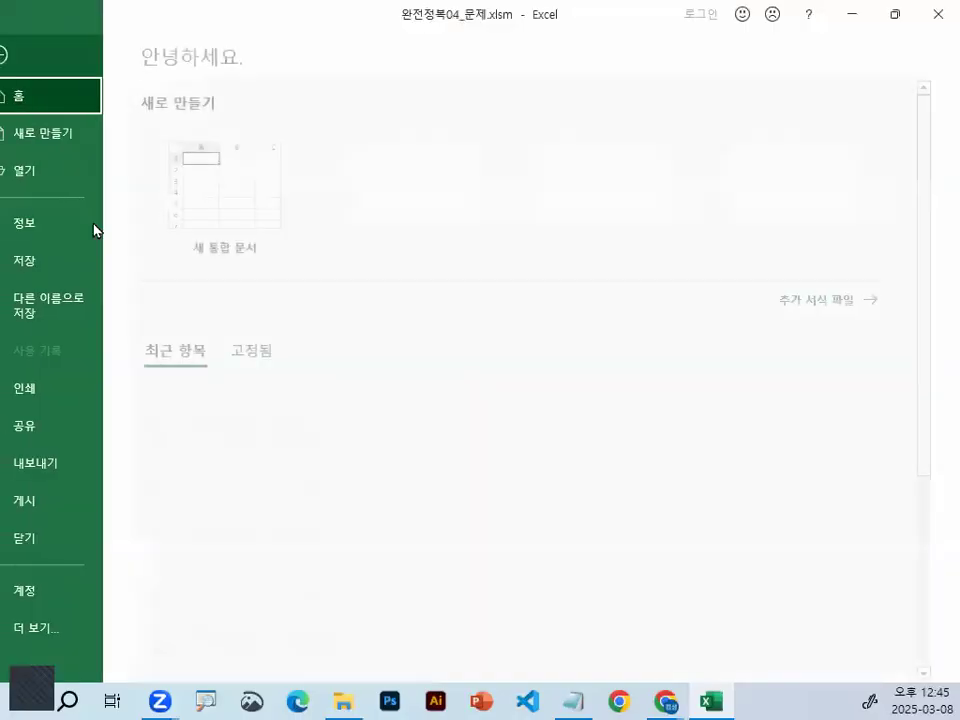
left_click(80, 546)
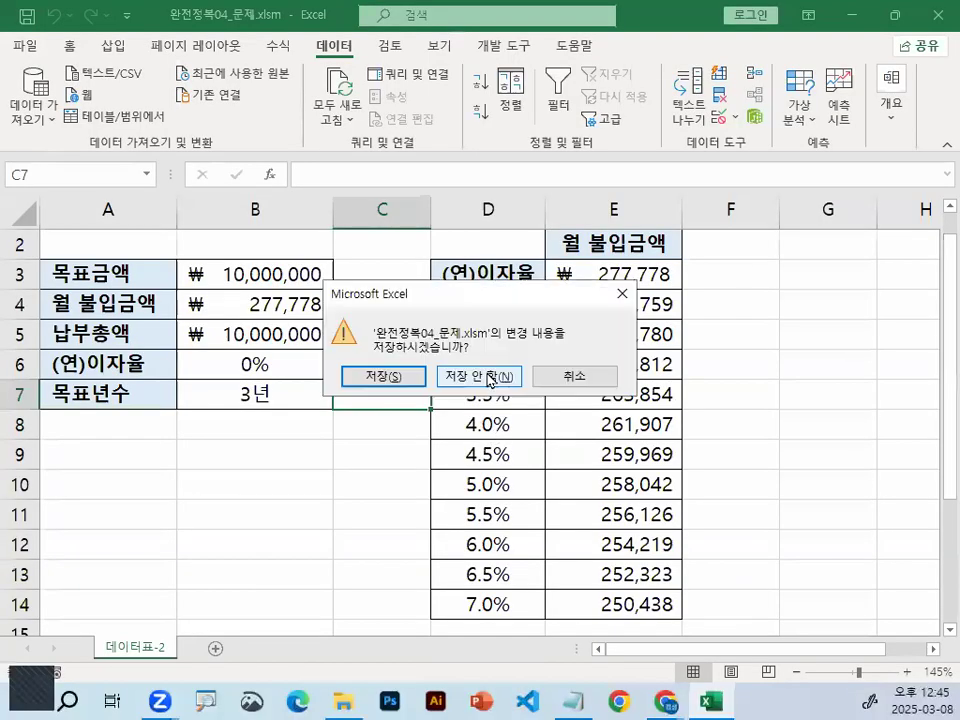
left_click(479, 377)
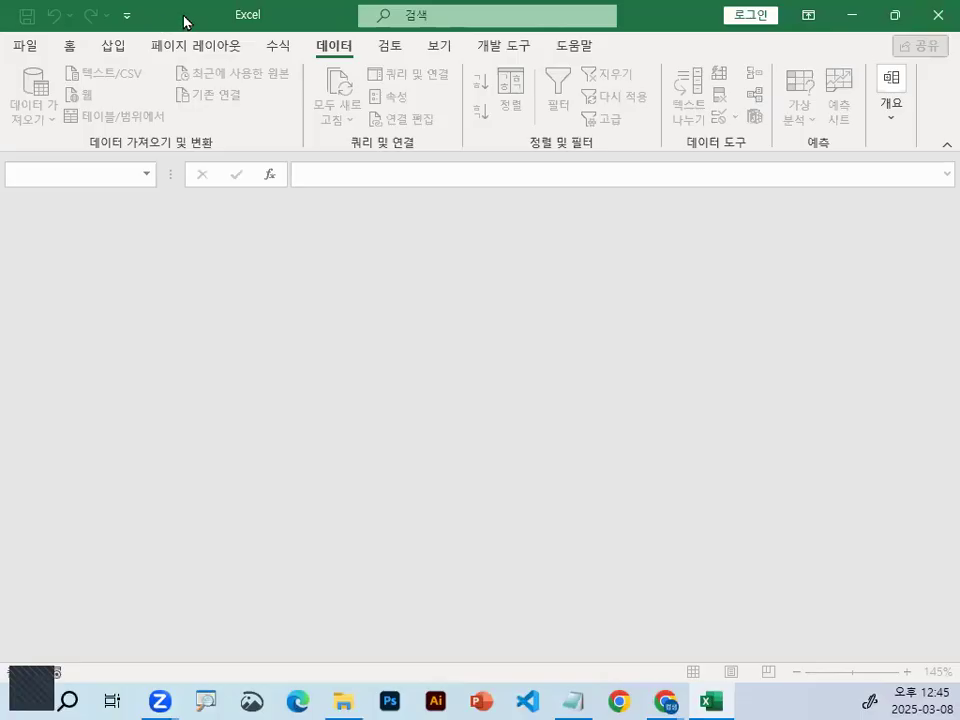
Browse for the workbook 완전정복05_문제.xlsm in the 4장_출제유형02 folder and open it.
left_click_drag(191, 24, 207, 32)
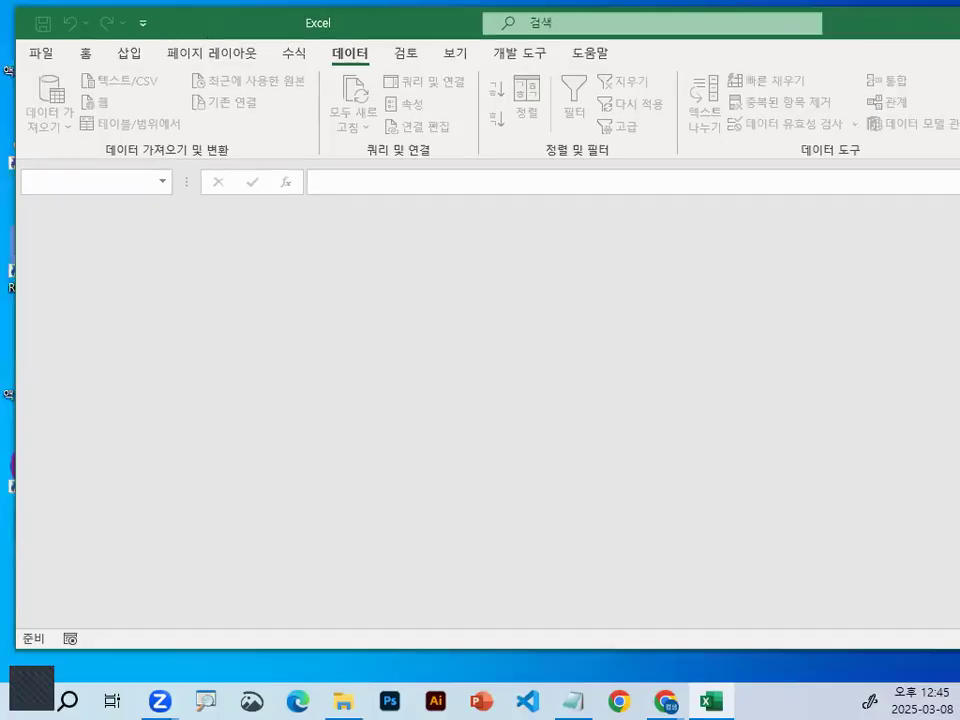
left_click(38, 52)
left_click(72, 181)
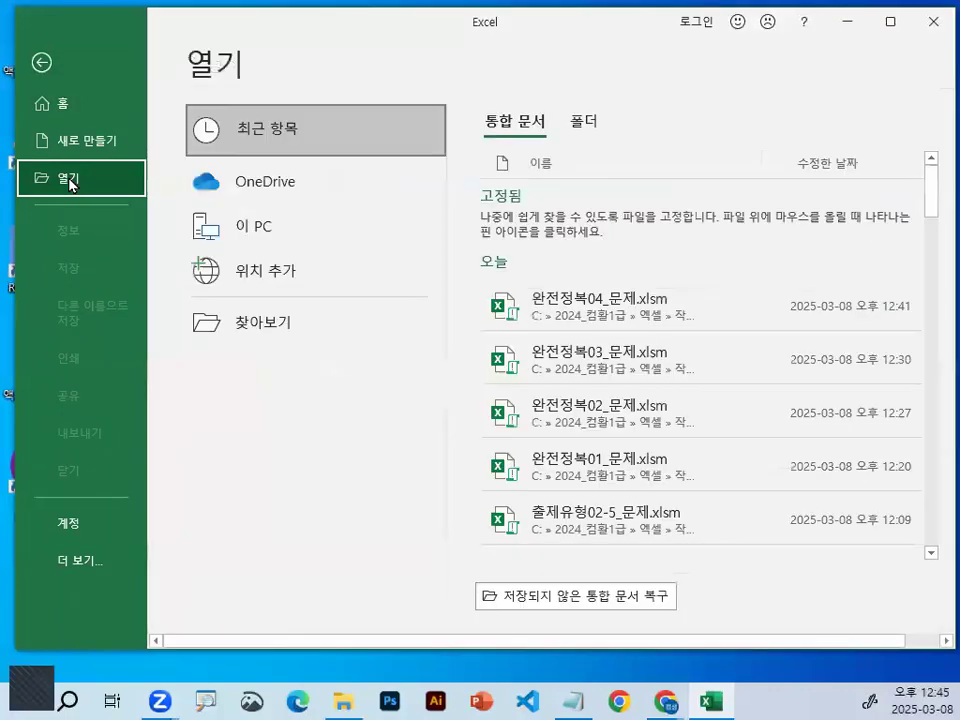
left_click(259, 336)
double_click(333, 215)
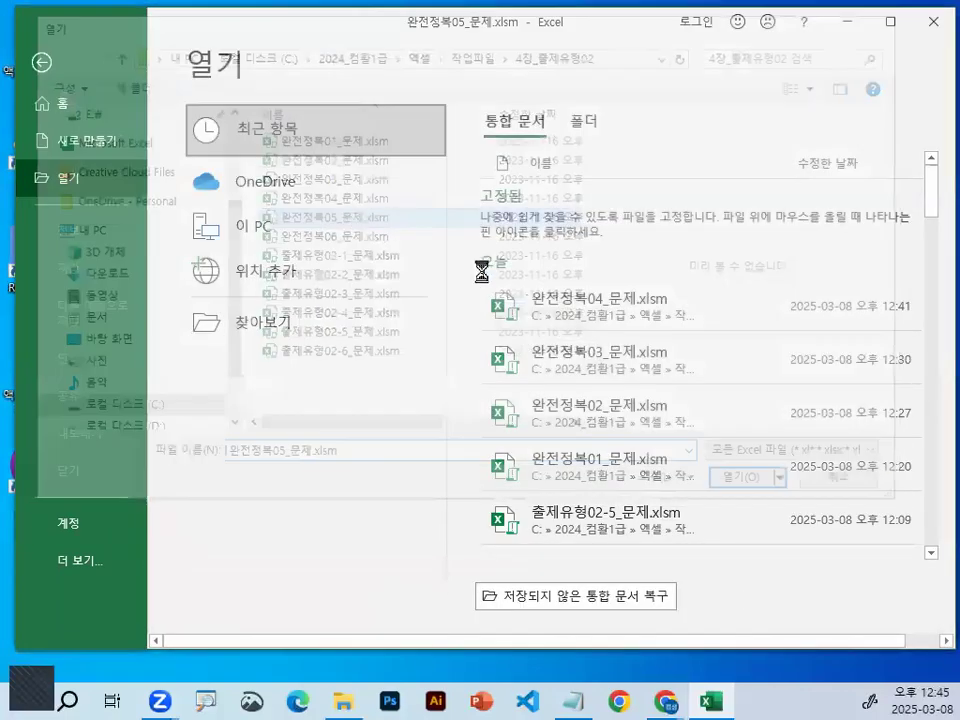
left_click(630, 286)
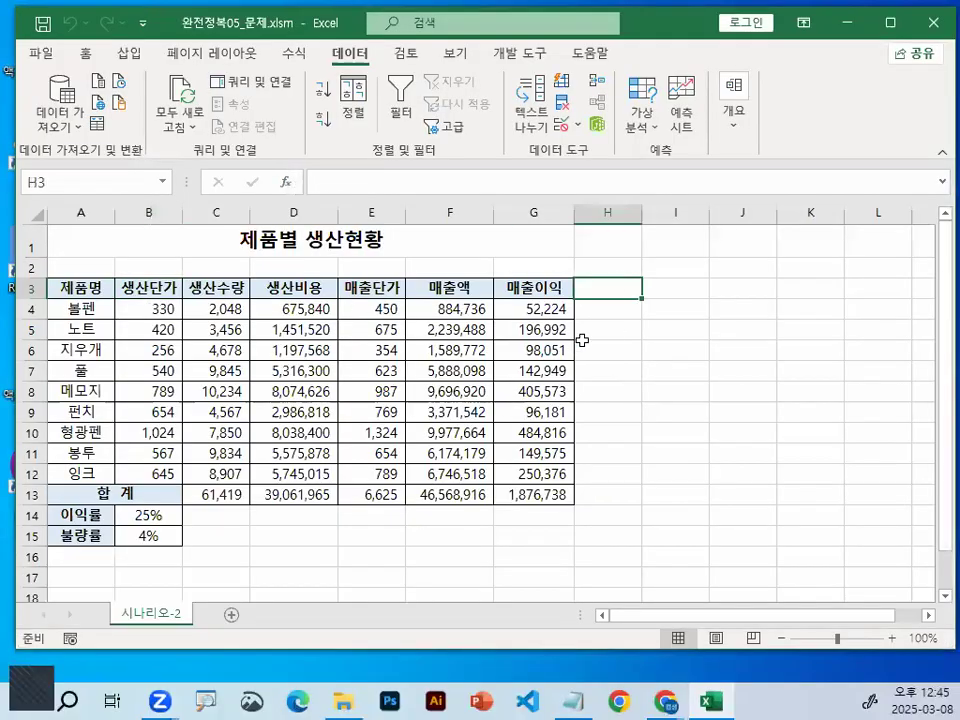
left_click(685, 270)
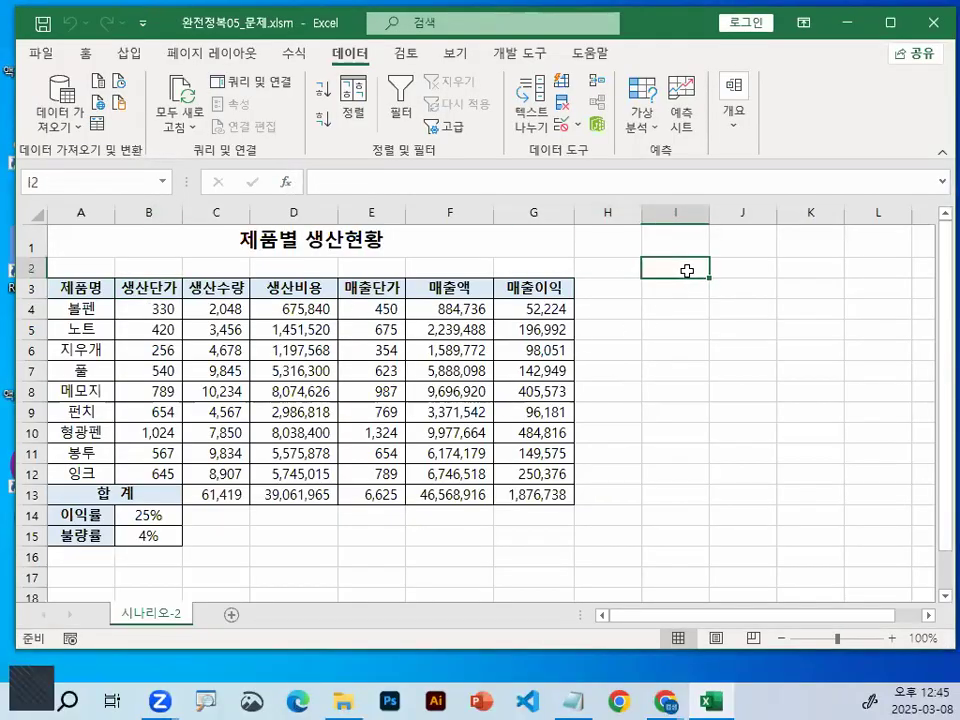
Examine the 이익률 and 불량률 cells B14:B15 and the 매출이익 total in G13 on the 시나리오-2 sheet.
scroll(632, 378, "up", 3, "ctrl")
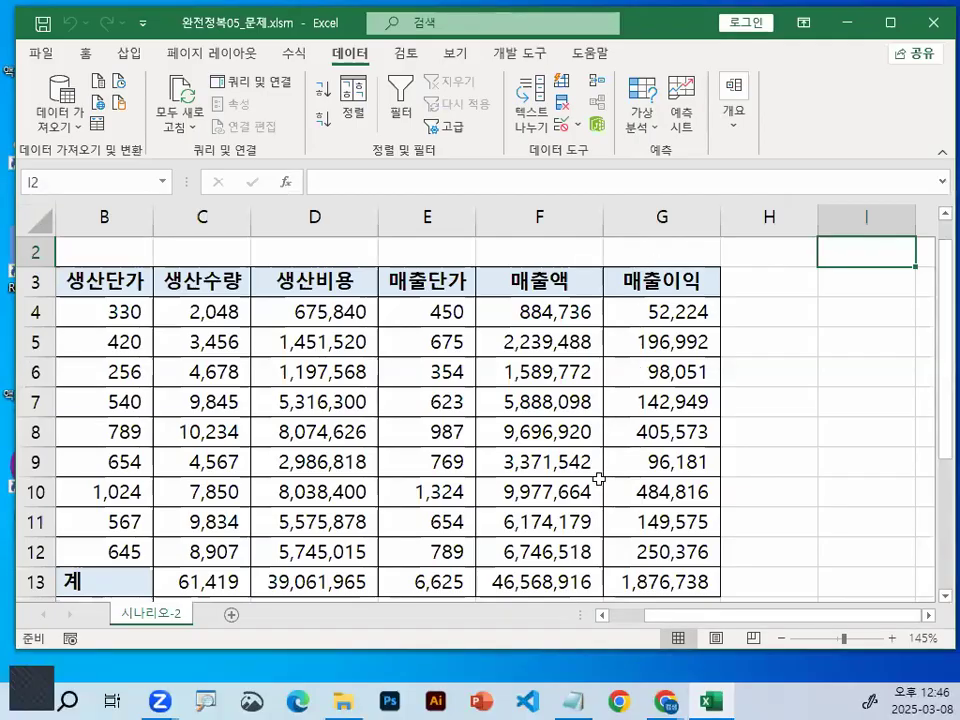
scroll(604, 478, "down", 4)
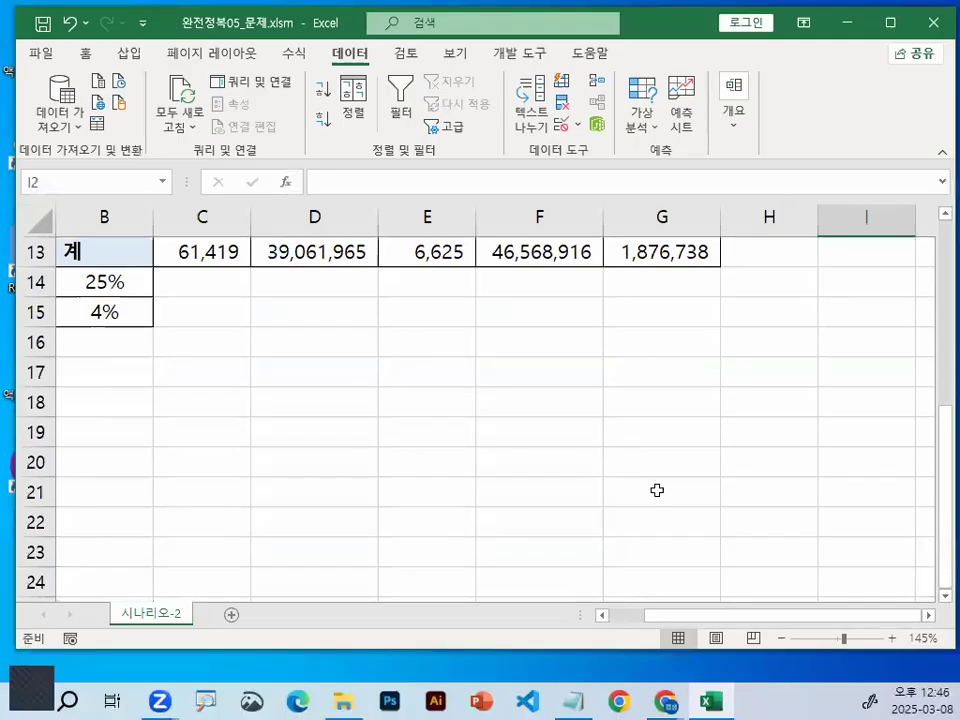
left_click_drag(835, 620, 815, 620)
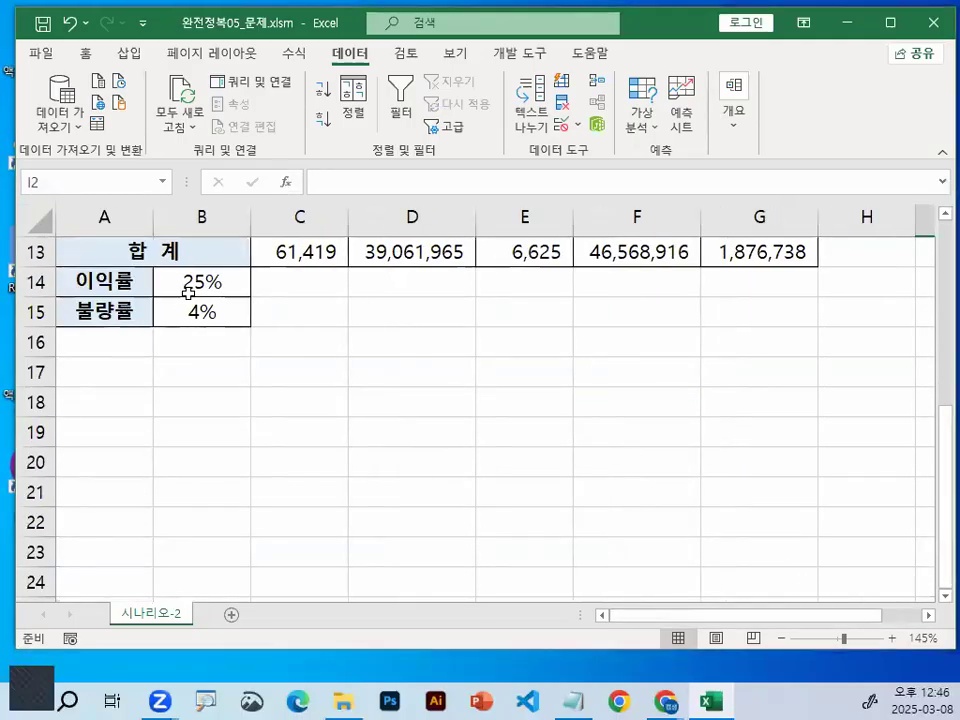
left_click_drag(102, 252, 146, 303)
mouse_move(210, 210)
left_mouse_down()
mouse_move(268, 232)
mouse_move(281, 288)
left_mouse_up()
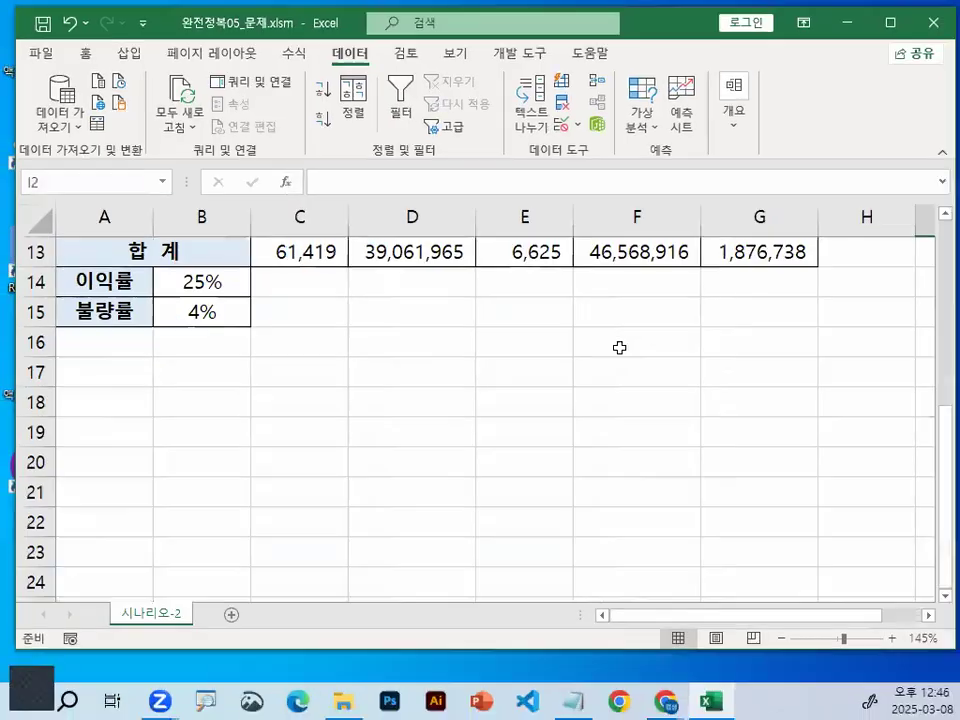
scroll(619, 347, "up", 2)
left_click(755, 432)
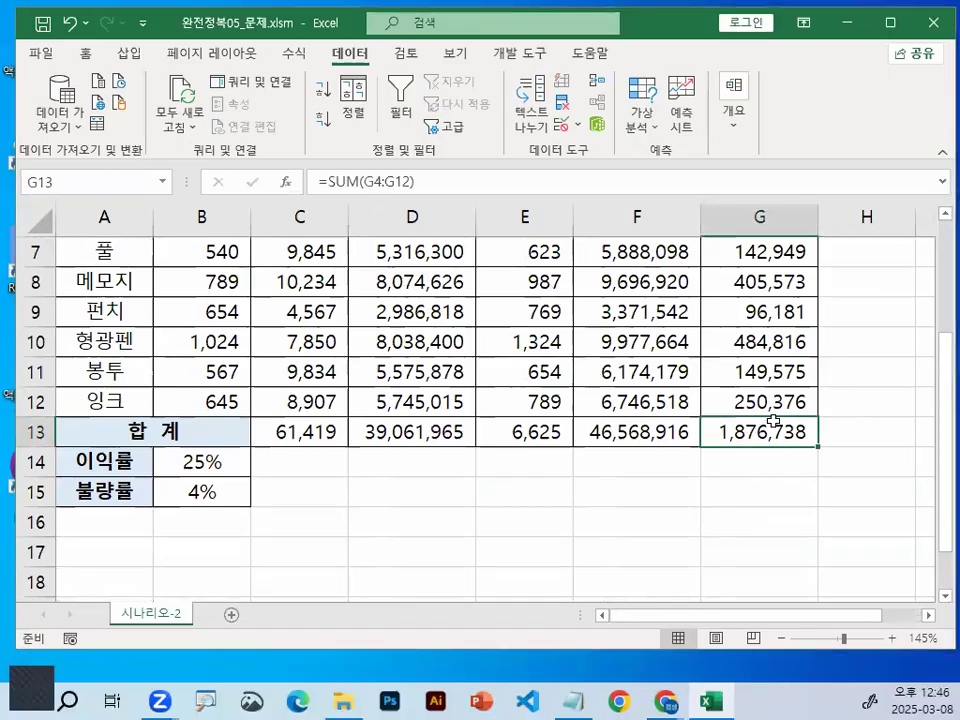
left_click_drag(817, 414, 792, 421)
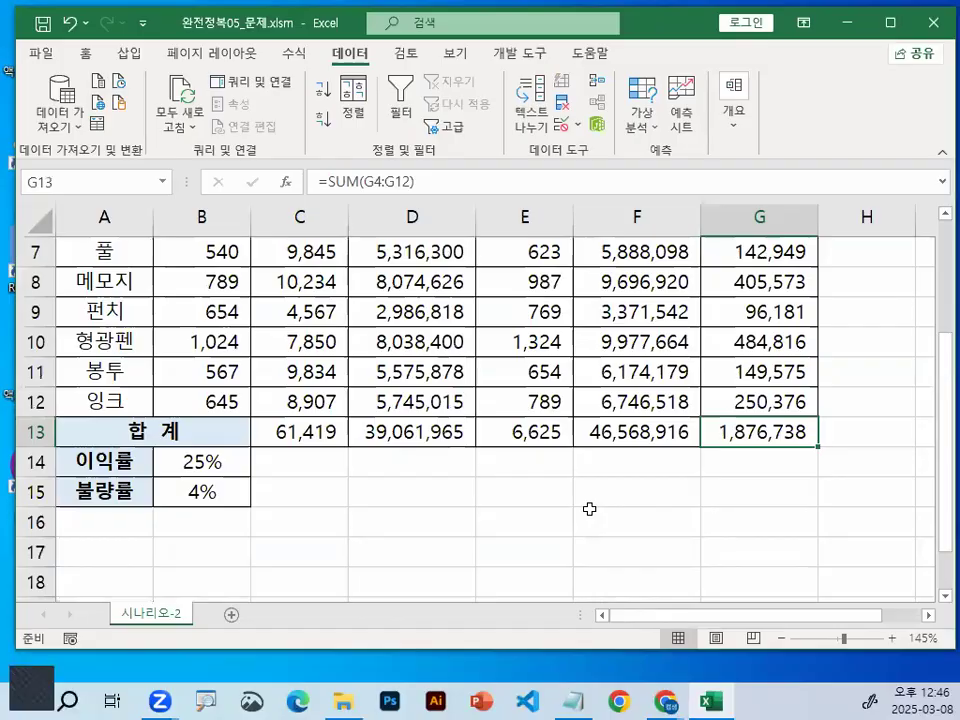
scroll(450, 488, "up", 2)
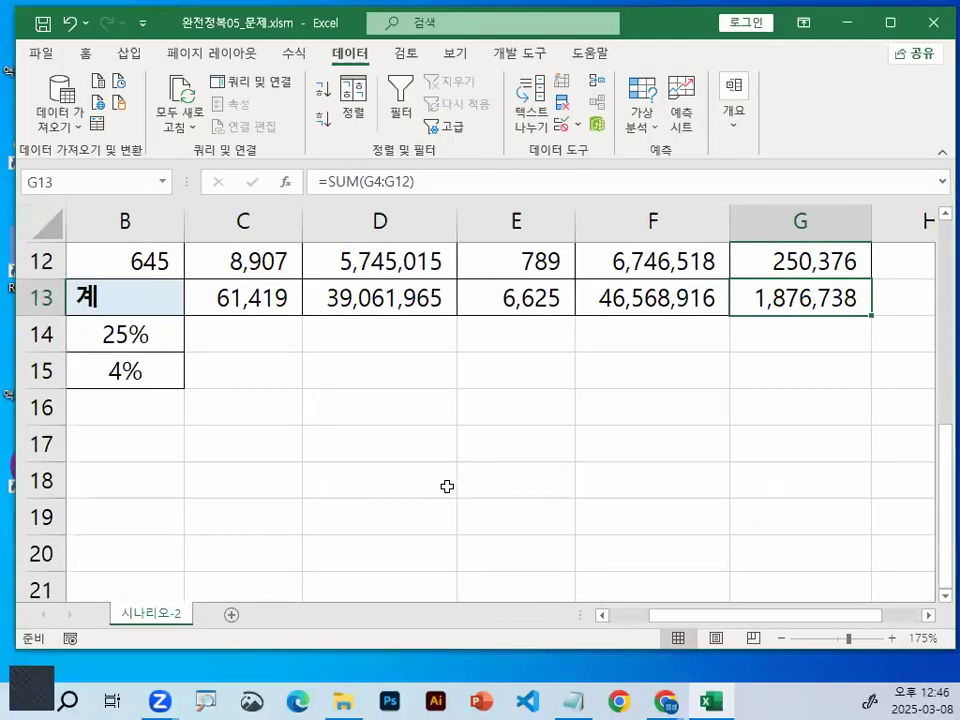
Define the name 이익률 for cell B14.
left_click(120, 333)
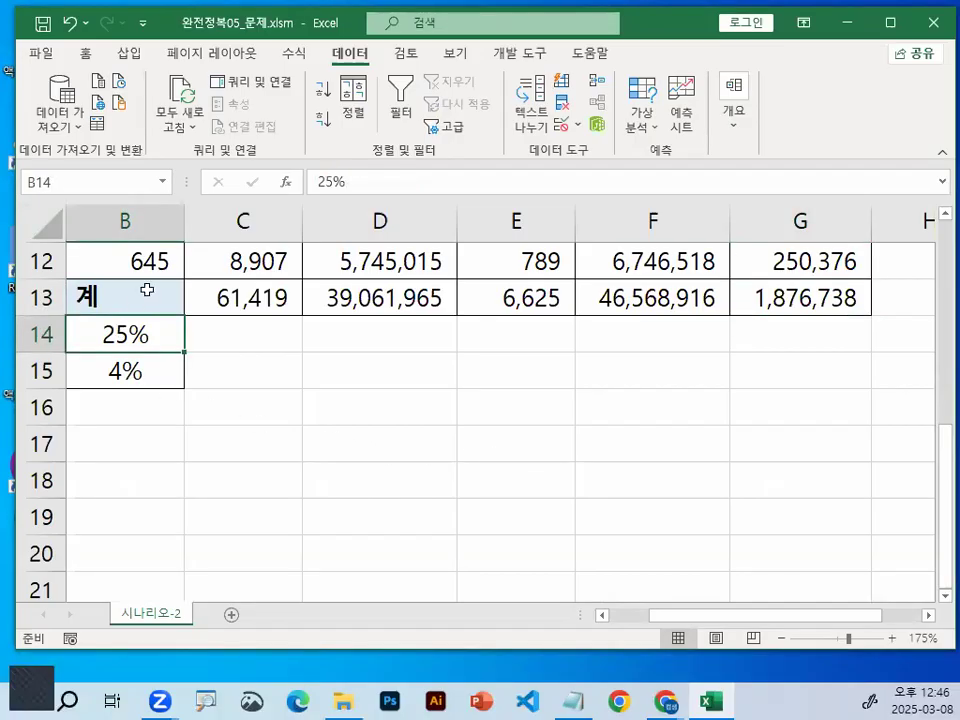
left_click(73, 178)
type("이익률")
key("Return")
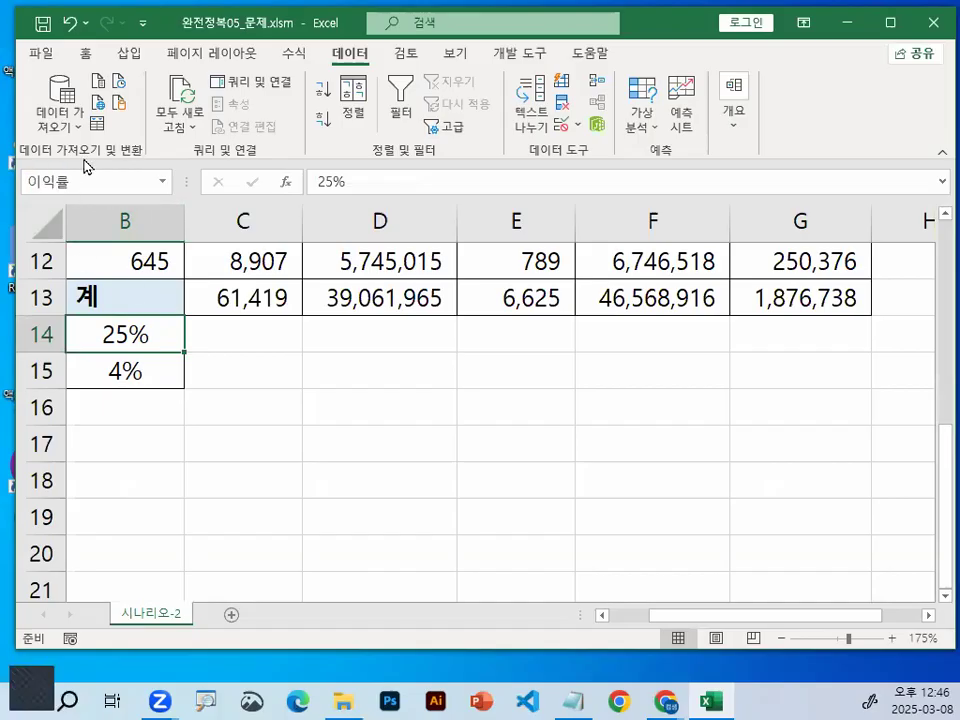
Define the name 불량률 for cell B15.
left_click(119, 375)
left_click(71, 178)
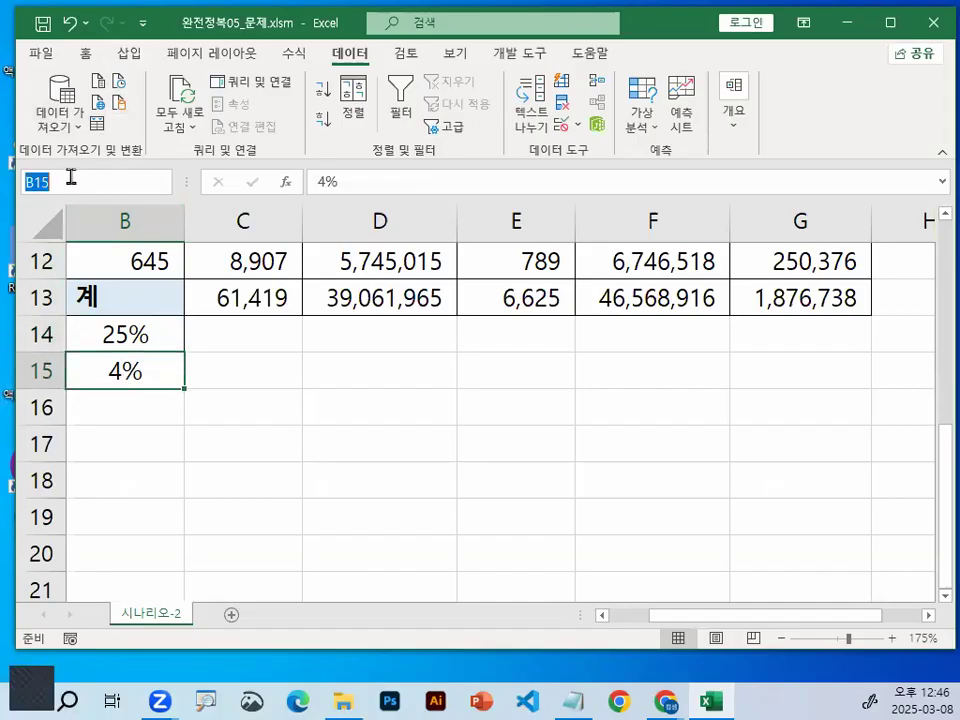
type("불")
type("ㄹ")
type("ㅑㅇㄹ")
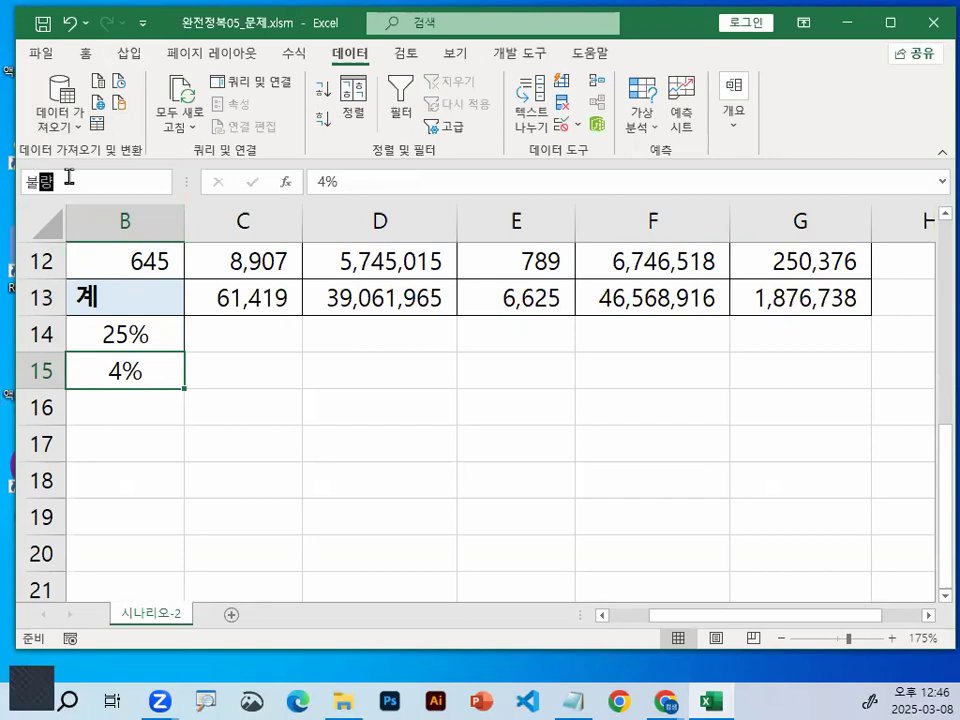
type("ㅠㄹ")
key("Return")
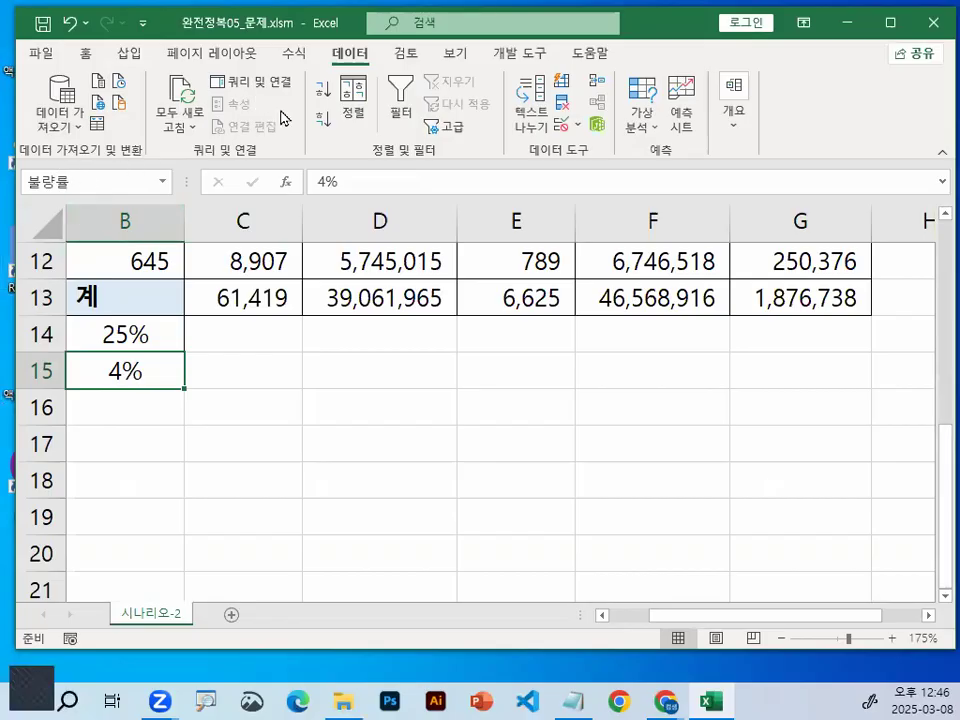
Define the name 이익합계 for cell G13, the 매출이익 total.
left_click(821, 299)
left_click(54, 183)
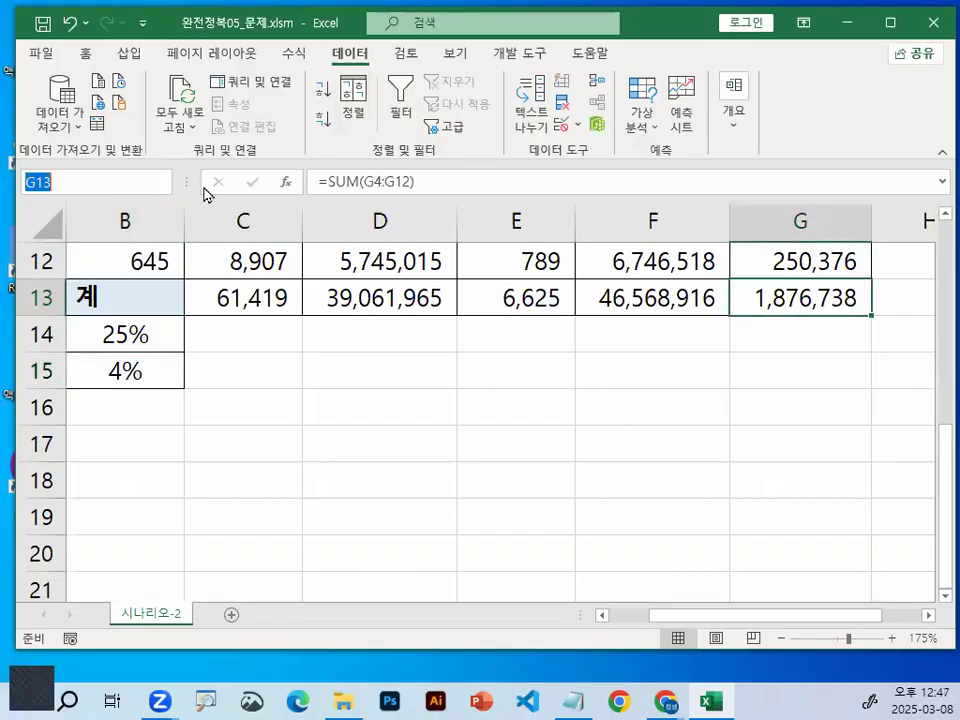
type("이익합ㄱ계")
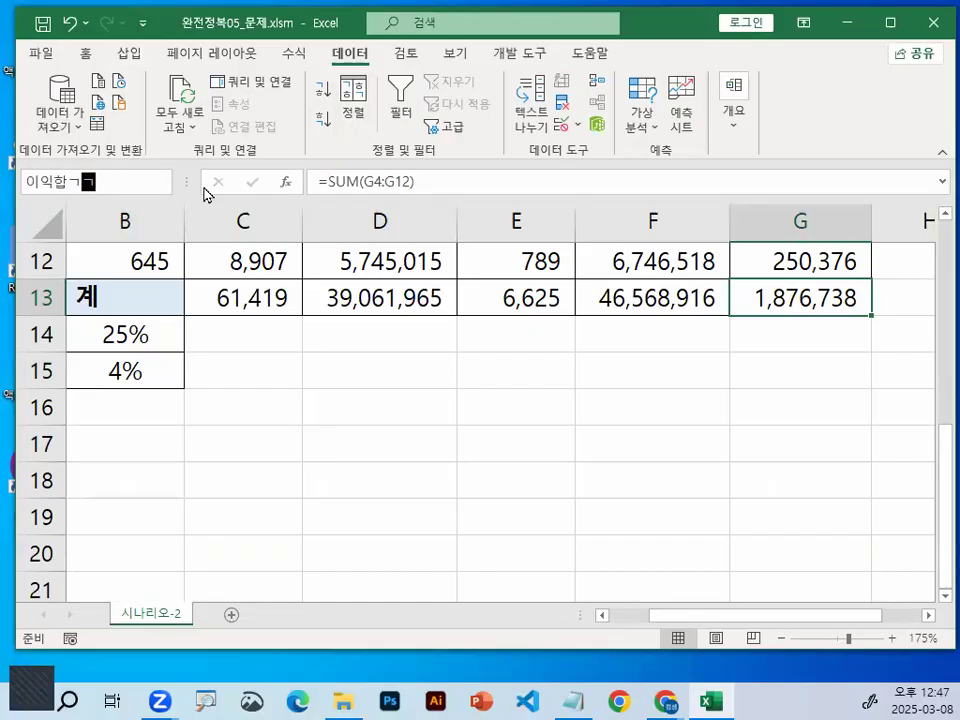
key("BackSpace")
key("BackSpace")
key("BackSpace")
type("ㄱ")
key("Return")
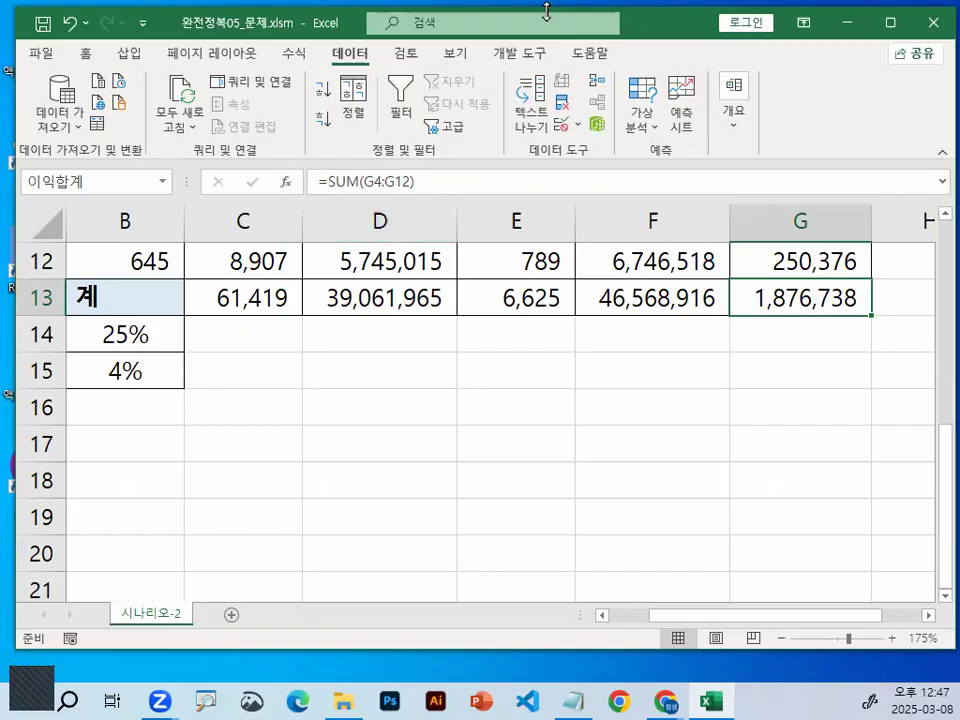
Select an empty cell outside the table and open the Scenario Manager (시나리오 관리자).
left_click(653, 400)
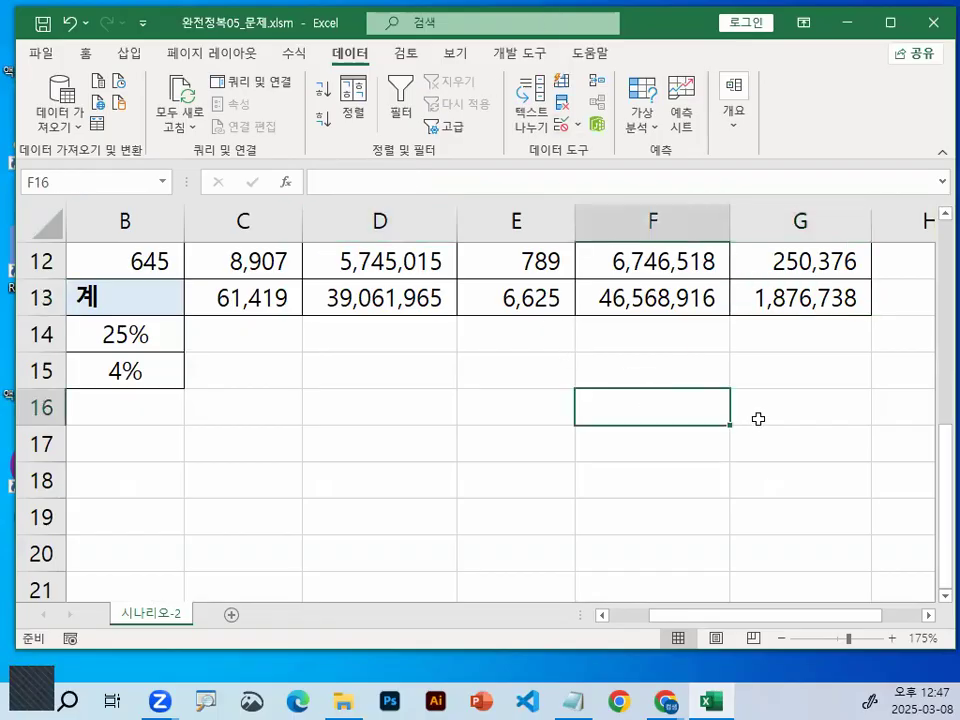
left_click(390, 369)
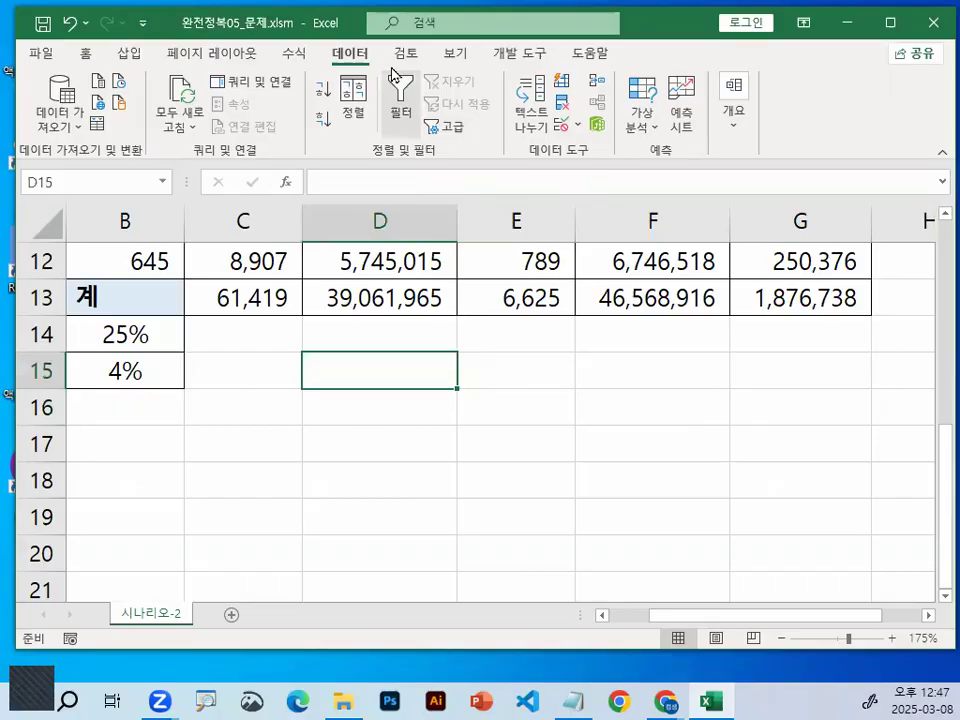
left_click_drag(380, 56, 316, 70)
left_click_drag(250, 128, 376, 80)
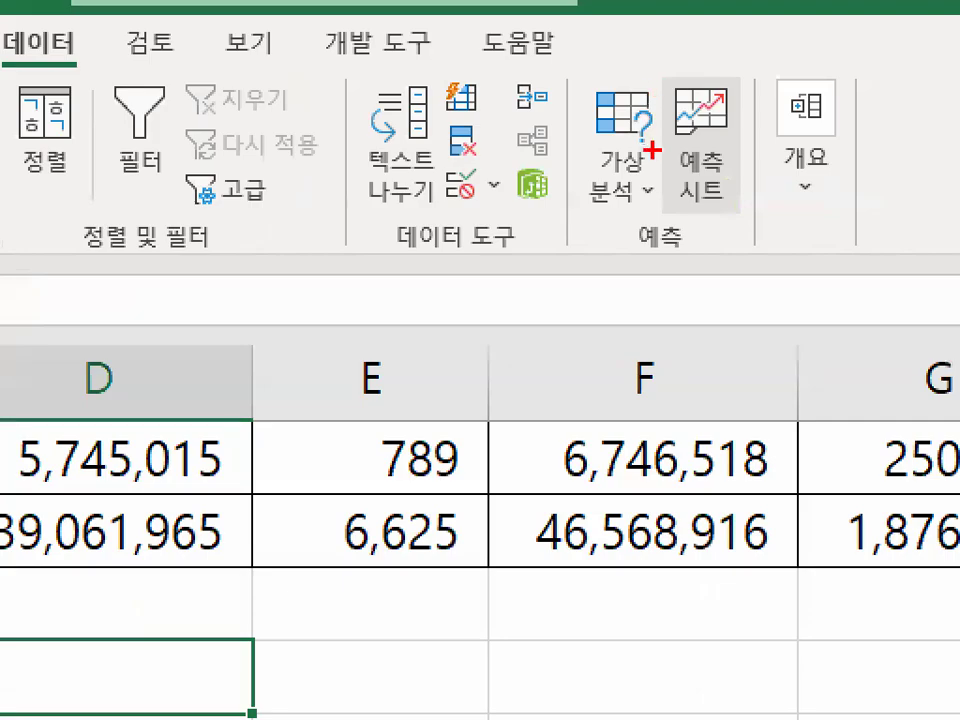
left_click_drag(658, 112, 617, 127)
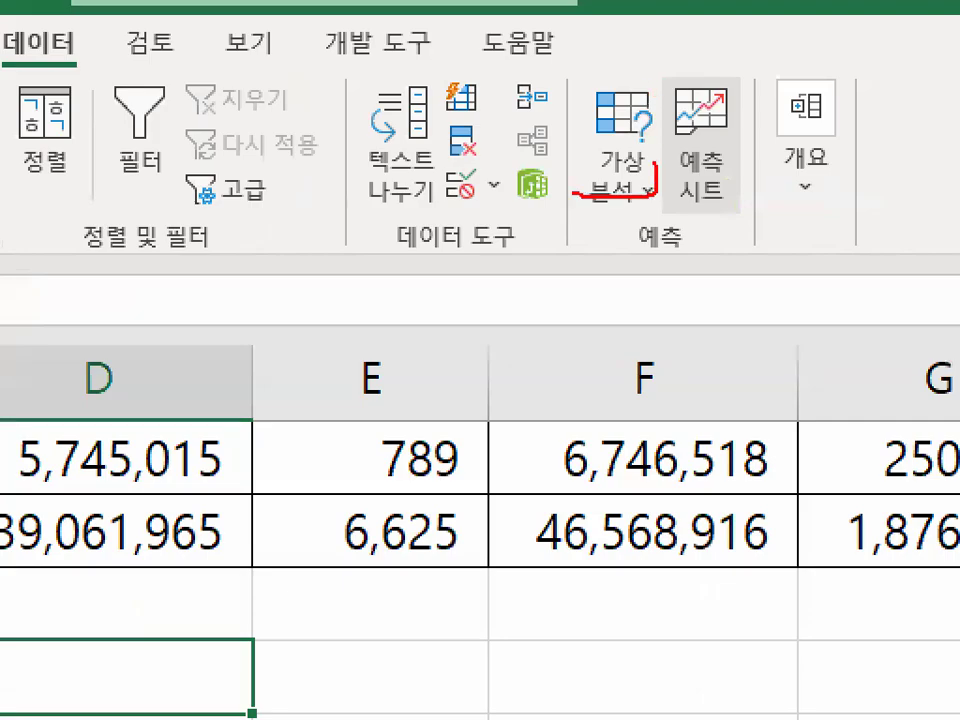
left_click_drag(655, 165, 580, 178)
left_click(618, 160)
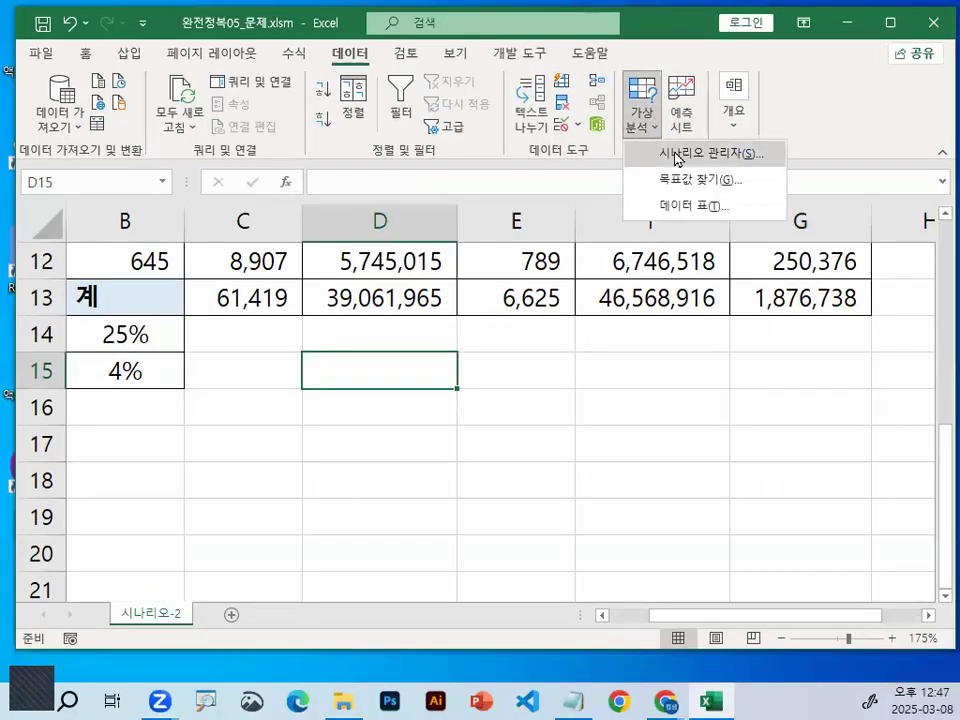
mouse_move(734, 157)
left_mouse_down()
mouse_move(755, 152)
mouse_move(746, 142)
left_mouse_up()
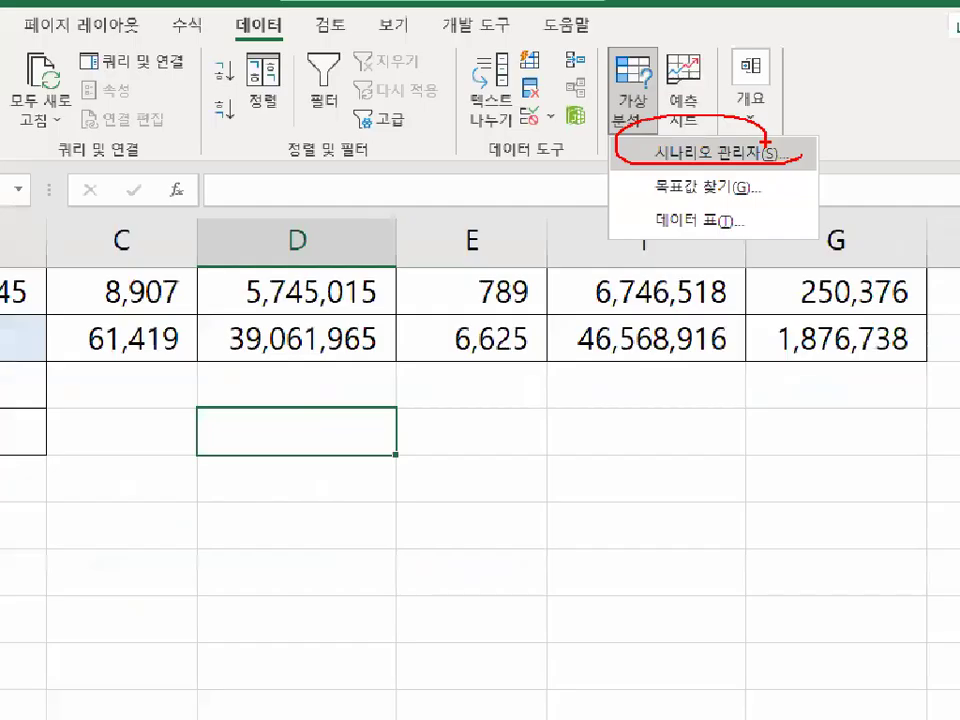
key("Escape")
left_click(638, 108)
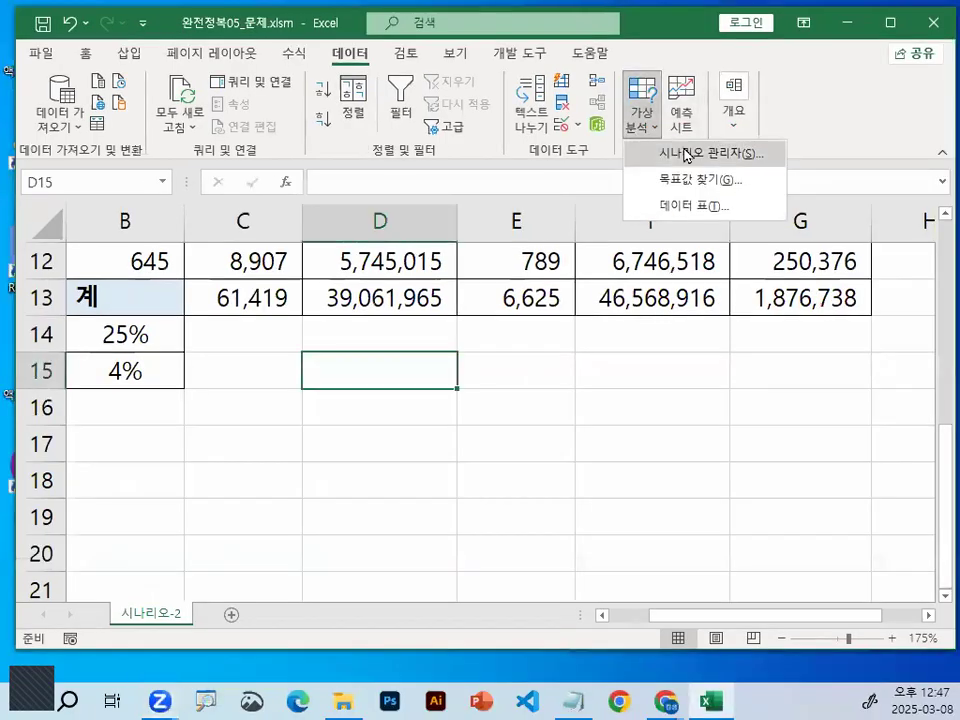
left_click(686, 154)
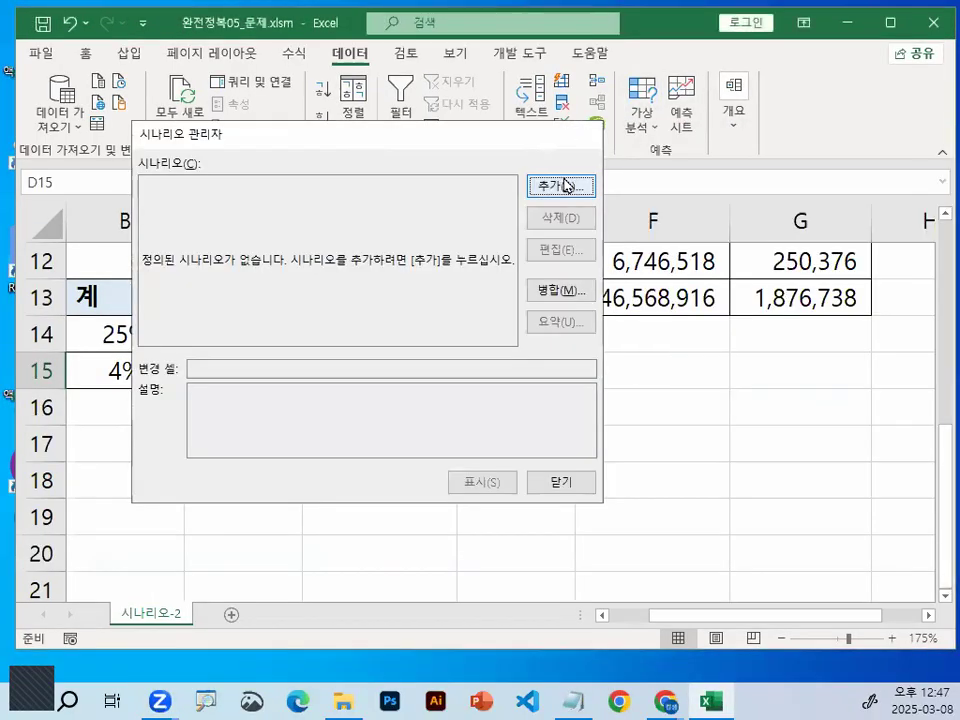
Add a scenario named 이익증가 with B14:B15 as its changing cells.
left_click(563, 186)
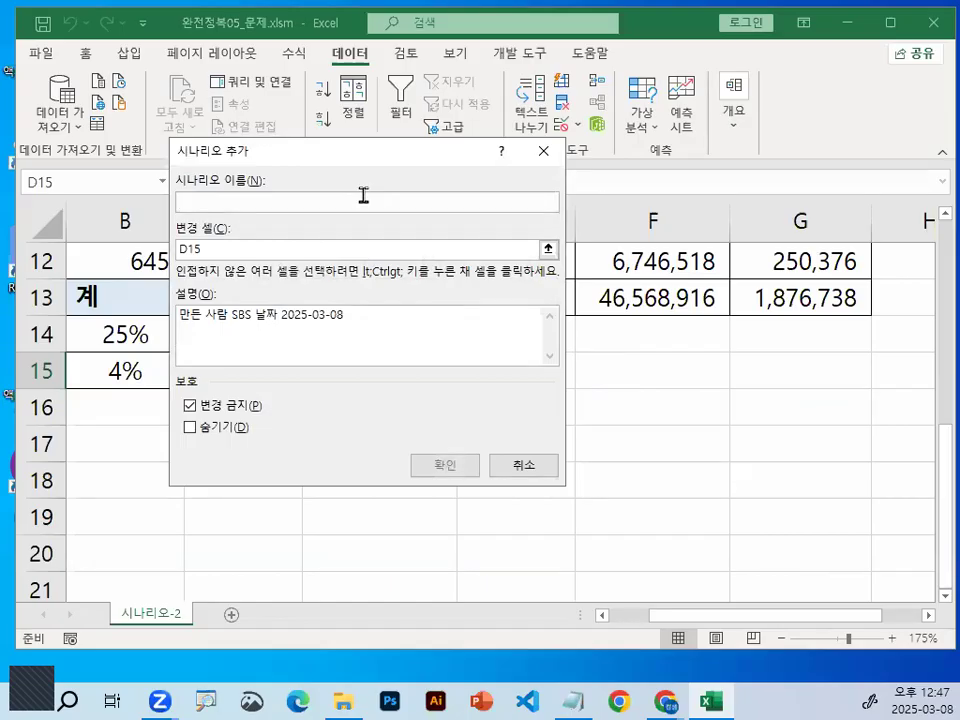
type("원익증ㄱ")
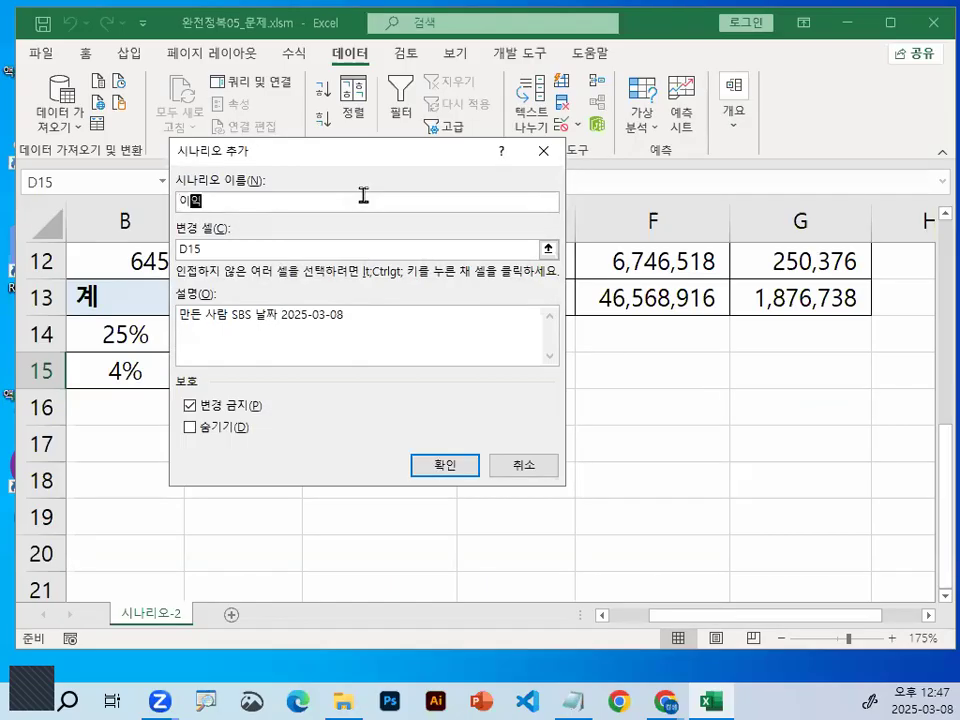
key("Tab")
left_click_drag(317, 155, 544, 155)
left_click_drag(150, 332, 146, 370)
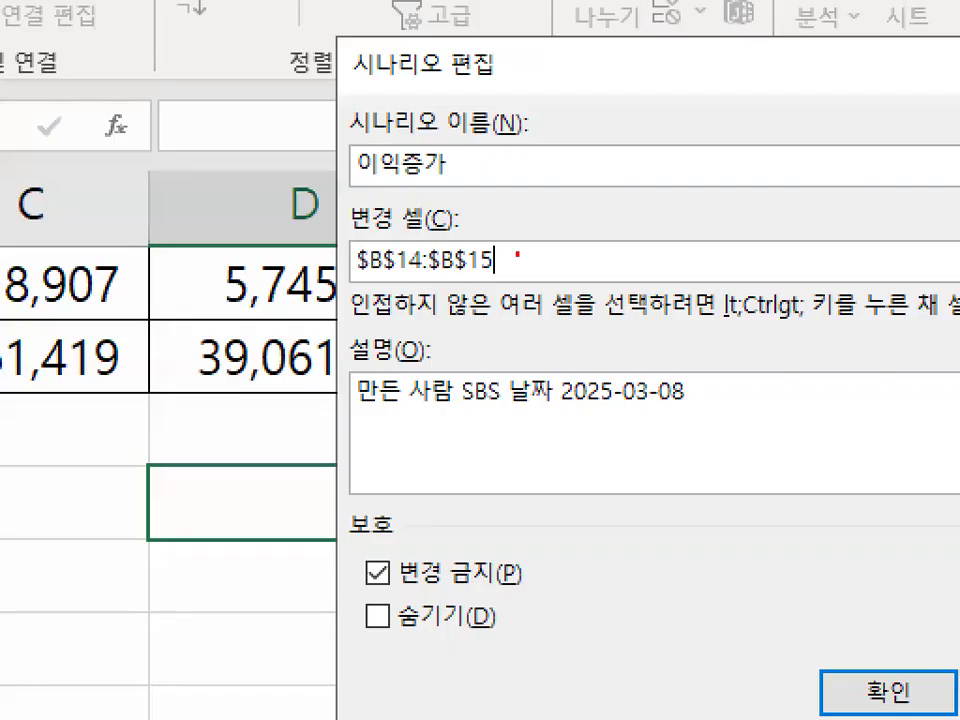
left_click_drag(485, 244, 486, 249)
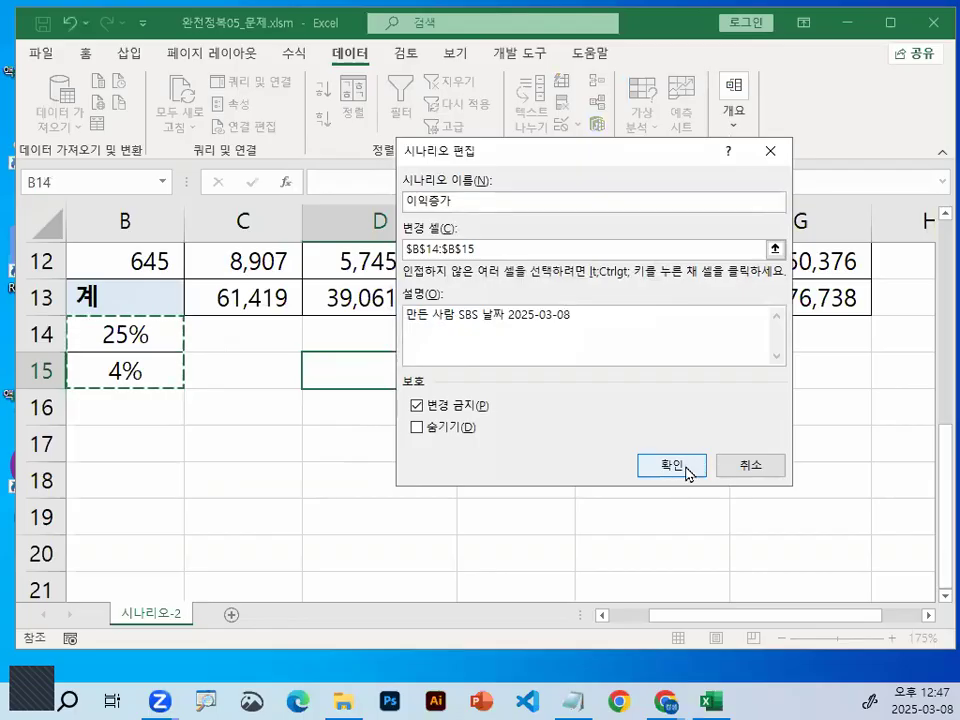
left_click(700, 466)
Set the 이익증가 scenario's values to 30% for 이익률 and 2% for 불량률.
mouse_move(594, 313)
left_mouse_down()
mouse_move(499, 316)
mouse_move(606, 302)
left_mouse_up()
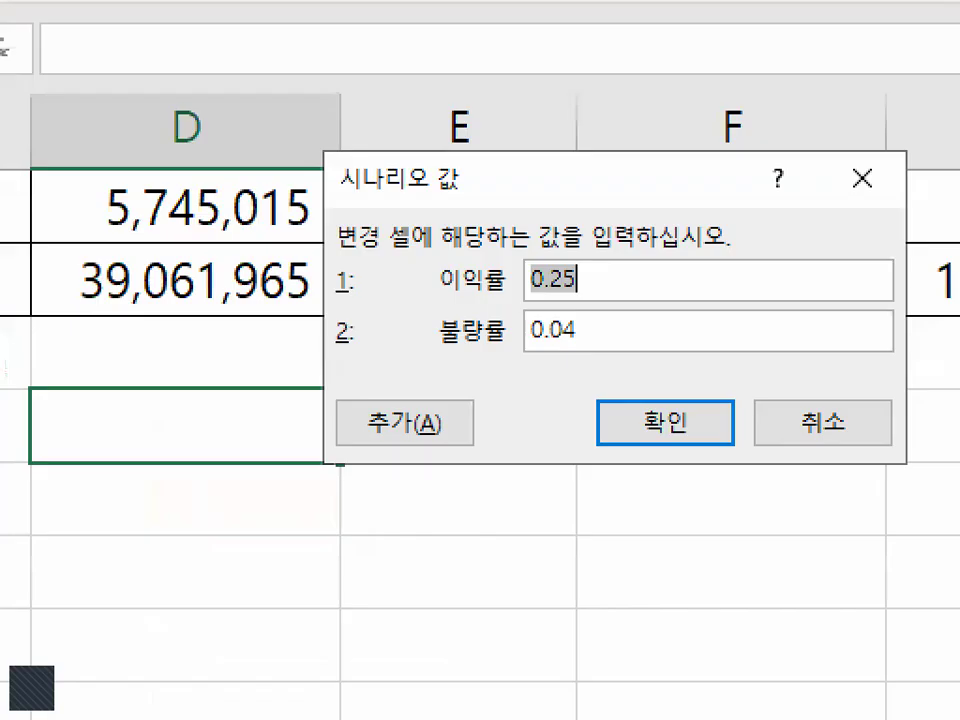
left_click_drag(432, 297, 466, 296)
left_click_drag(434, 354, 509, 354)
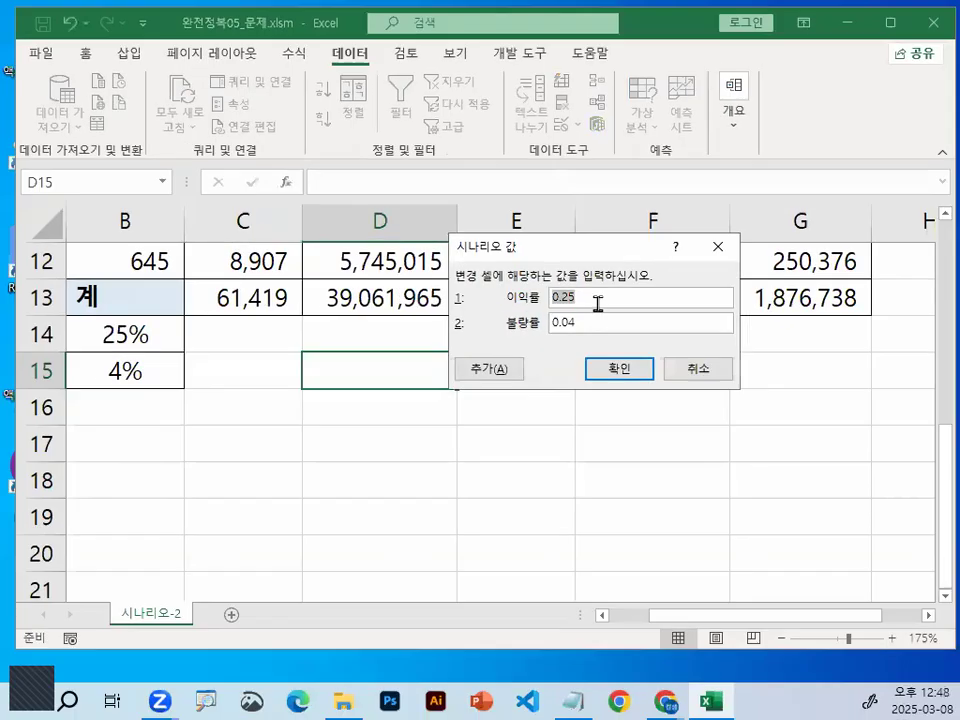
type("30")
left_click_drag(600, 324, 547, 292)
type("2")
Add a second scenario named 이익감소, keeping B14:B15 as the changing cells.
left_click(486, 370)
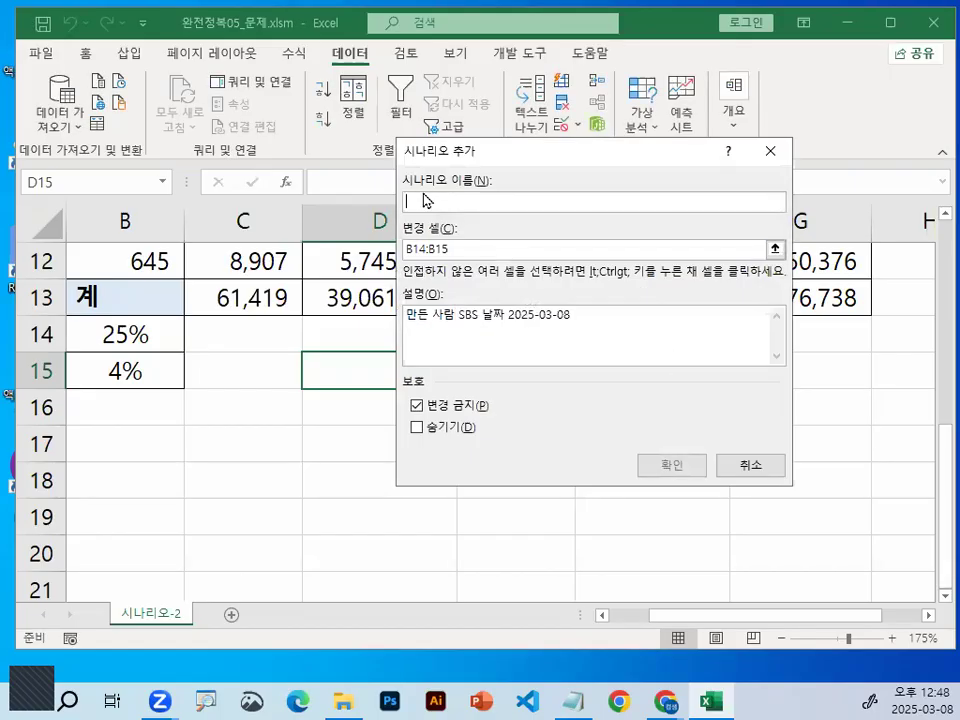
type("이익감소")
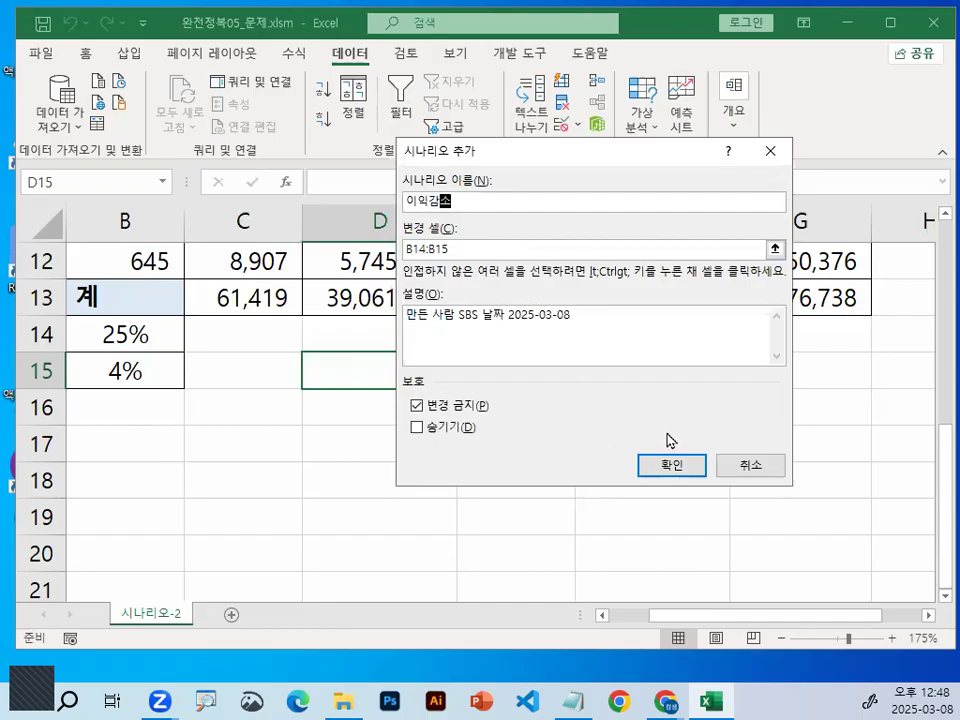
left_click(693, 474)
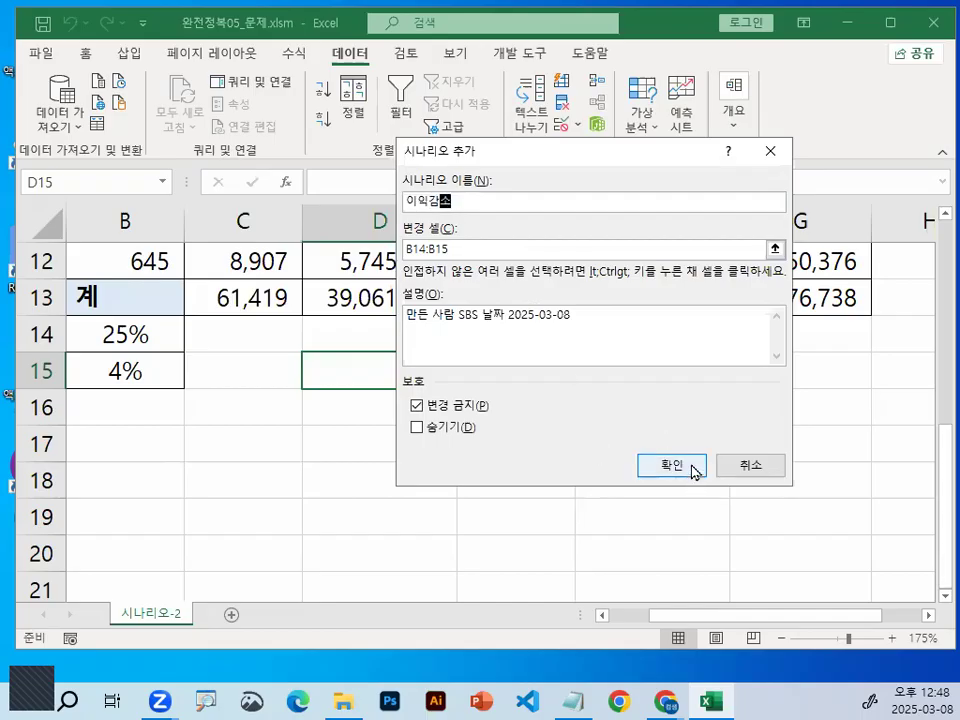
left_click(693, 472)
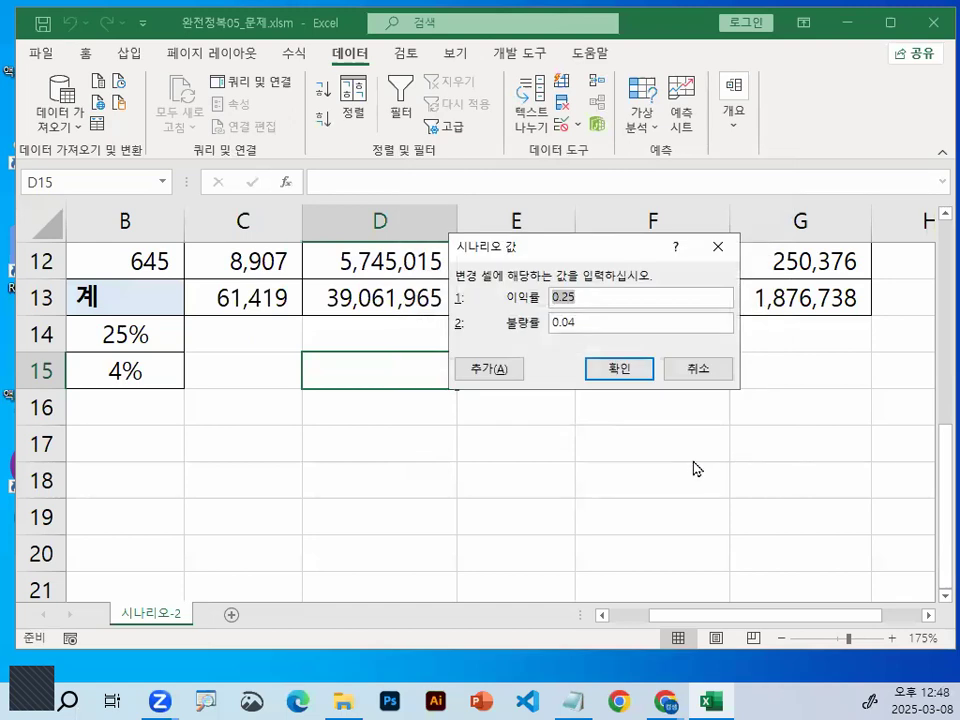
Set the 이익감소 scenario's values to 20% for 이익률 and 6% for 불량률.
type("20%")
left_click_drag(626, 323, 480, 323)
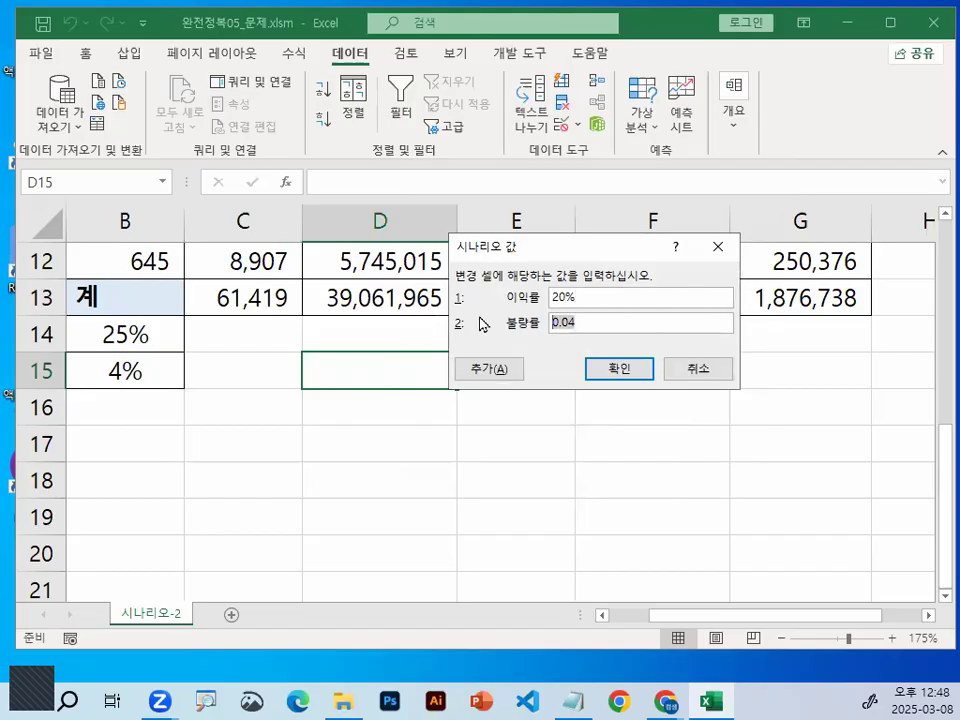
type("6")
left_click(617, 369)
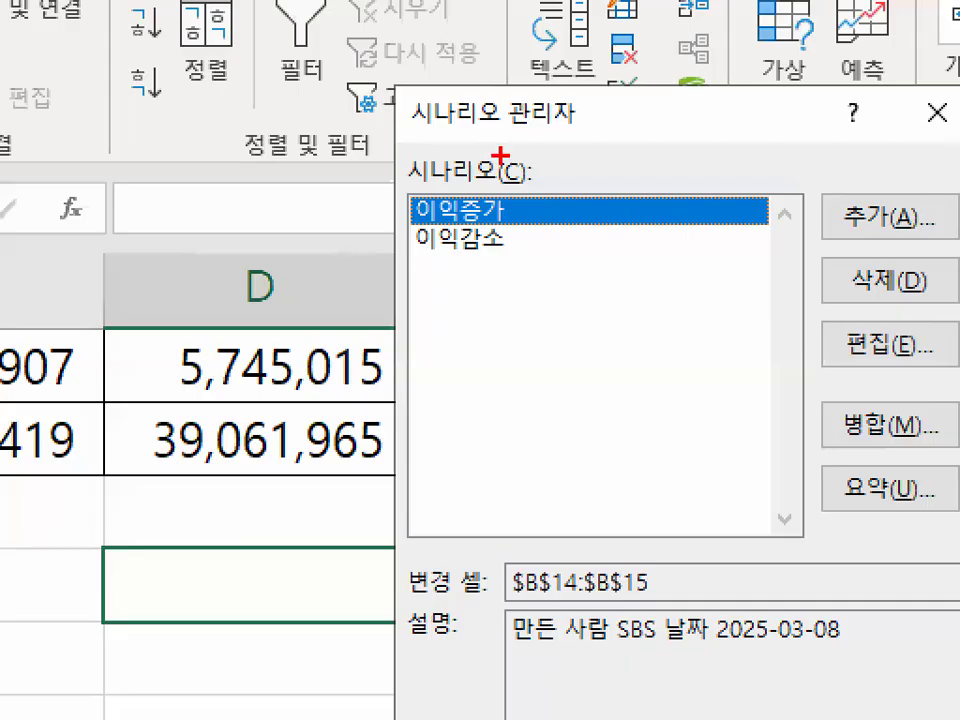
Generate a scenario summary report (시나리오 요약) with G13 as the result cell.
mouse_move(541, 198)
left_mouse_down()
mouse_move(472, 214)
mouse_move(496, 161)
mouse_move(539, 175)
left_mouse_up()
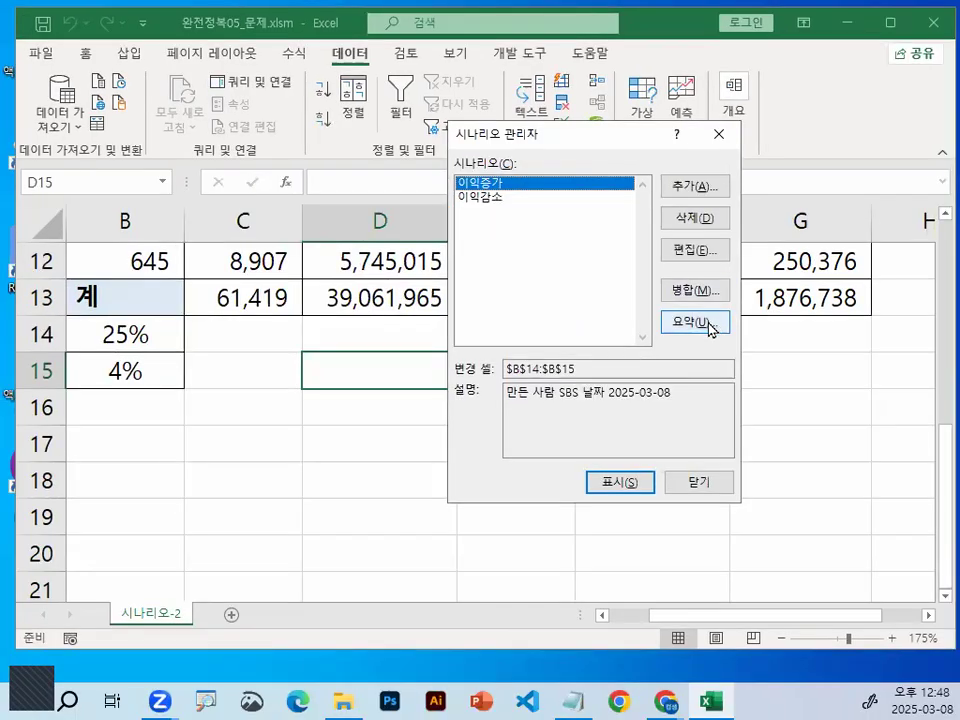
left_click(708, 324)
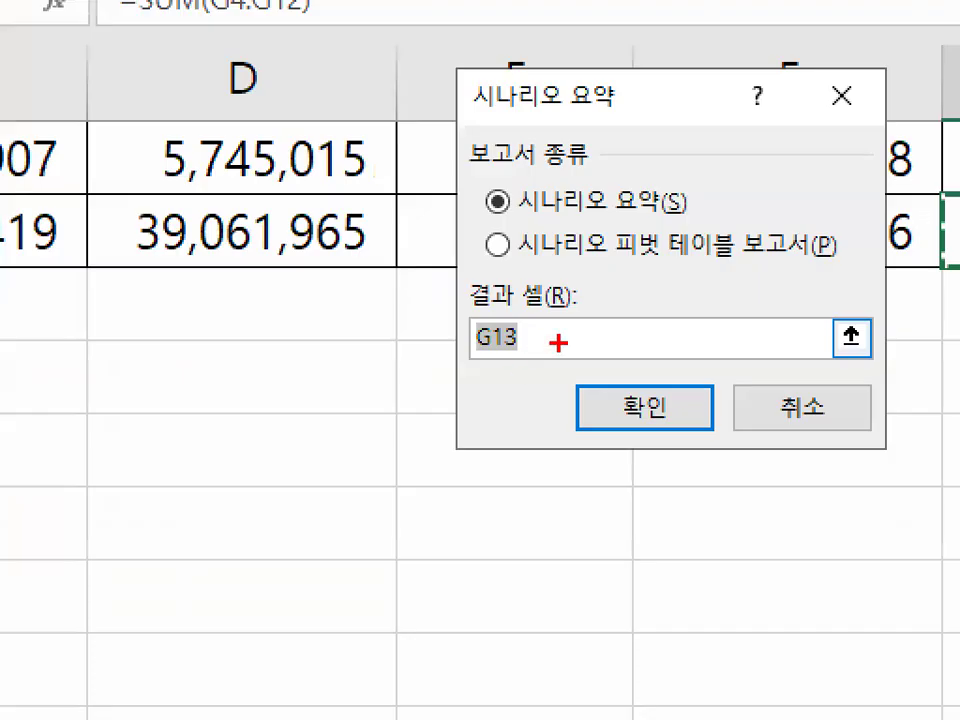
left_click_drag(558, 343, 566, 352)
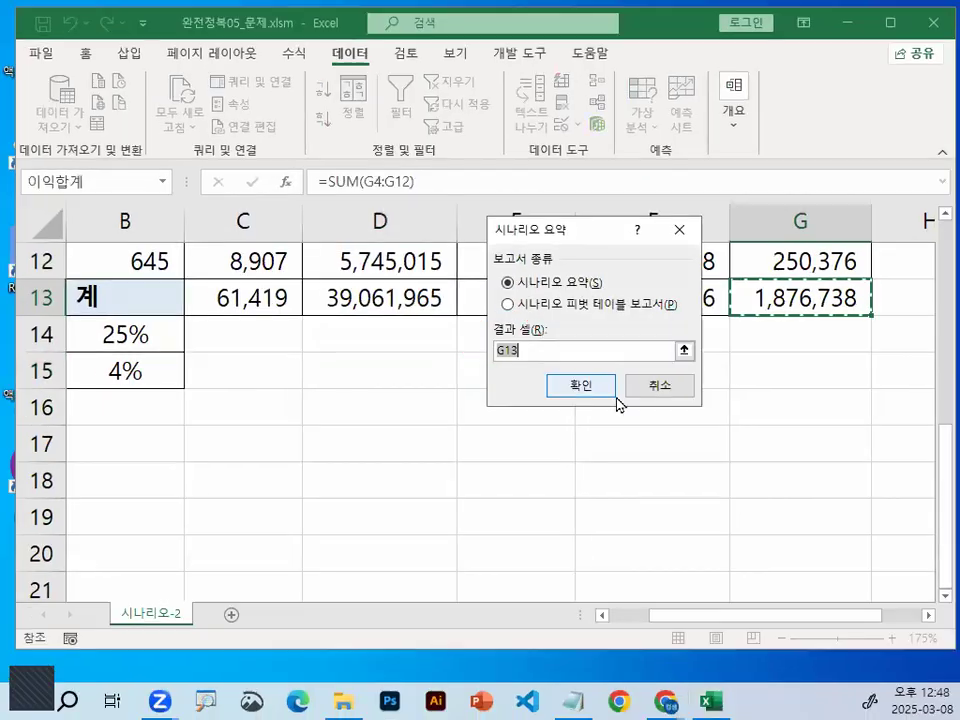
left_click(695, 415)
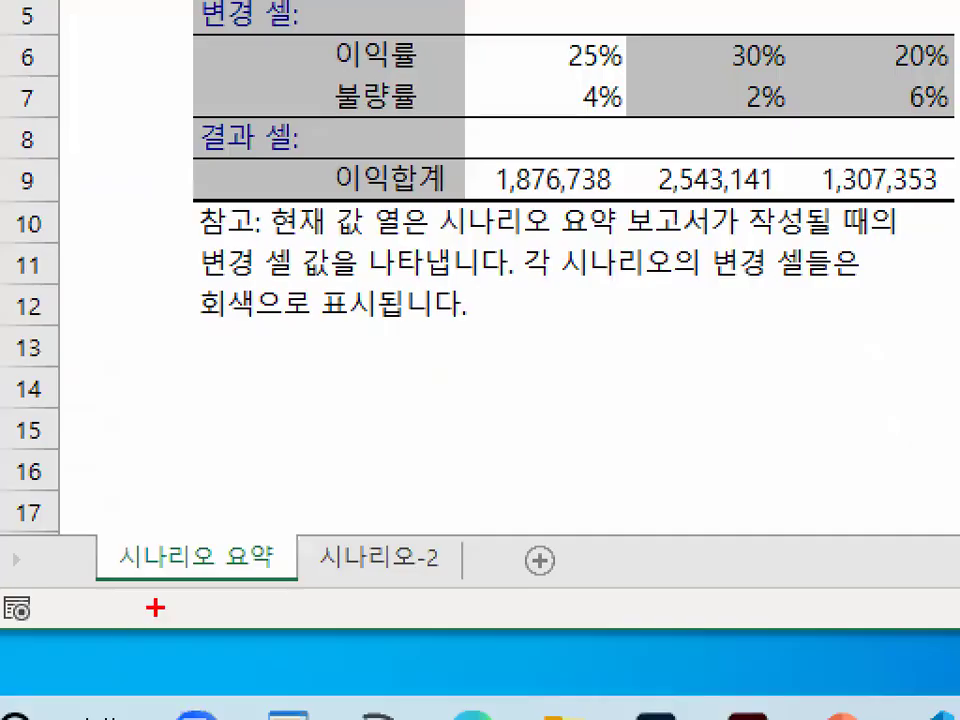
Examine the 시나리오 요약 sheet's scenario names, changing-cell names and values, and the 이익합계 results.
left_click_drag(207, 610, 102, 606)
mouse_move(84, 548)
left_mouse_down()
mouse_move(262, 495)
mouse_move(266, 556)
left_mouse_up()
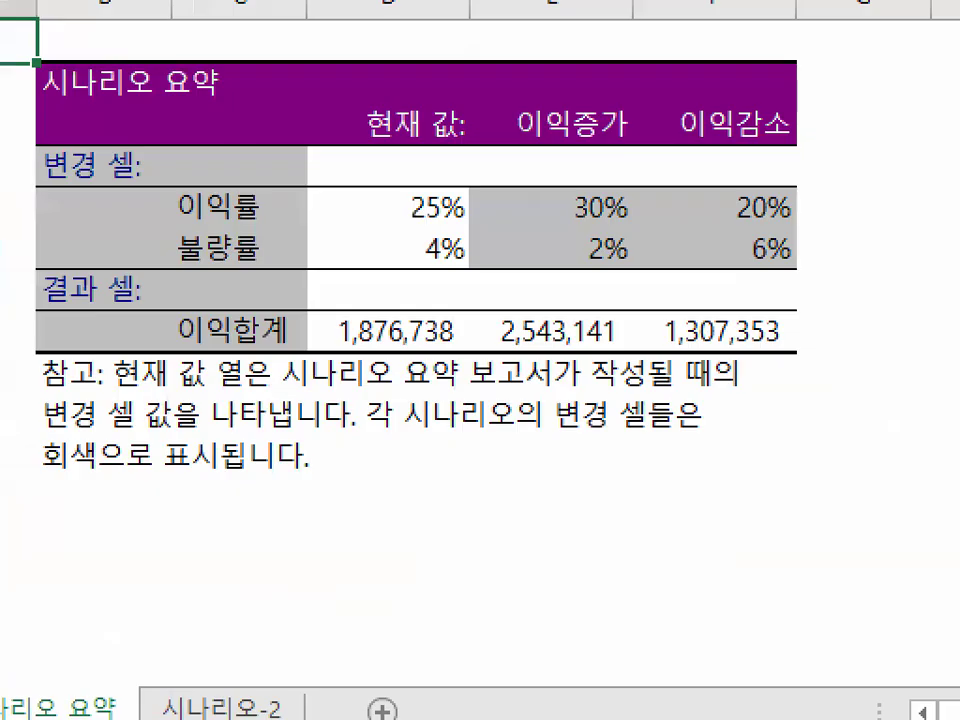
mouse_move(312, 469)
left_mouse_down()
mouse_move(308, 481)
mouse_move(163, 414)
mouse_move(318, 366)
left_mouse_up()
left_click_drag(313, 190, 325, 318)
mouse_move(861, 154)
left_mouse_down()
mouse_move(488, 145)
mouse_move(723, 75)
mouse_move(780, 105)
left_mouse_up()
mouse_move(823, 262)
left_mouse_down()
mouse_move(490, 245)
mouse_move(855, 243)
left_mouse_up()
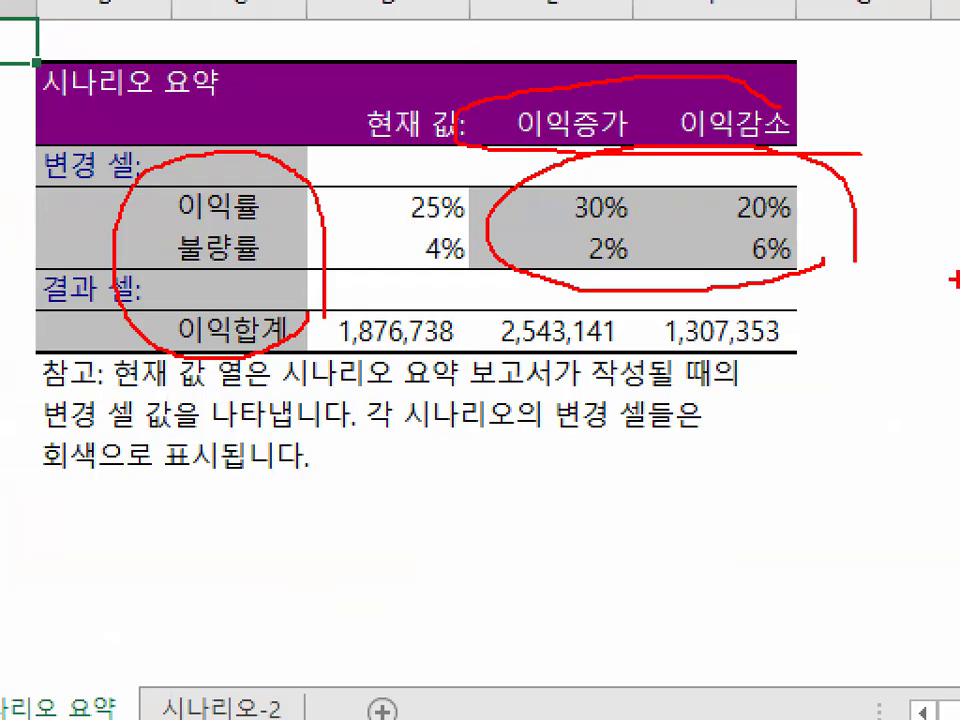
key("Escape")
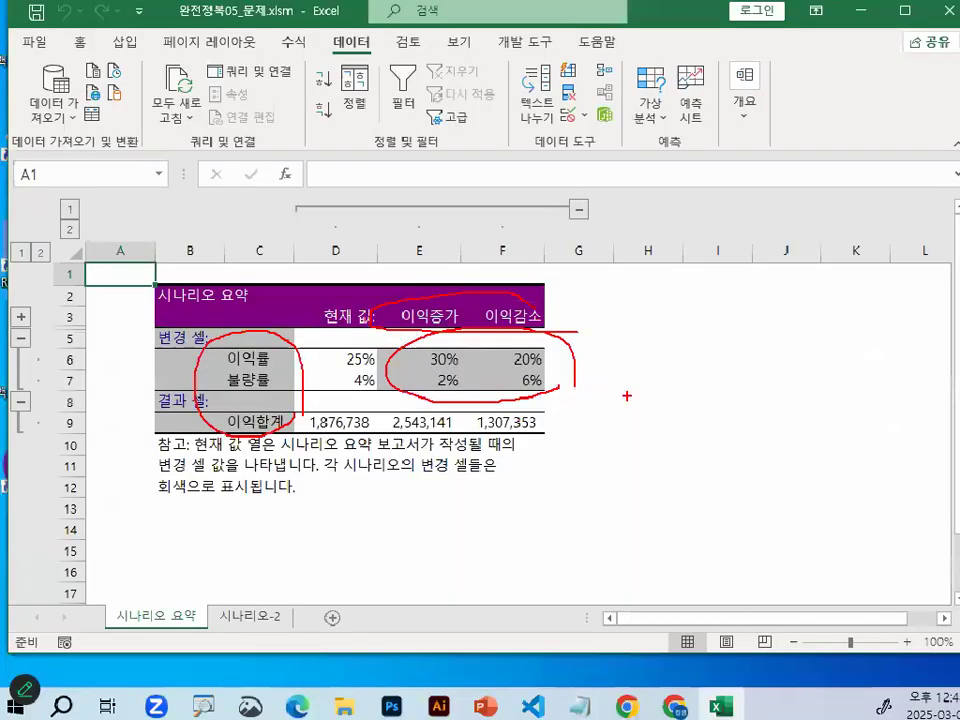
scroll(808, 523, "down", 3)
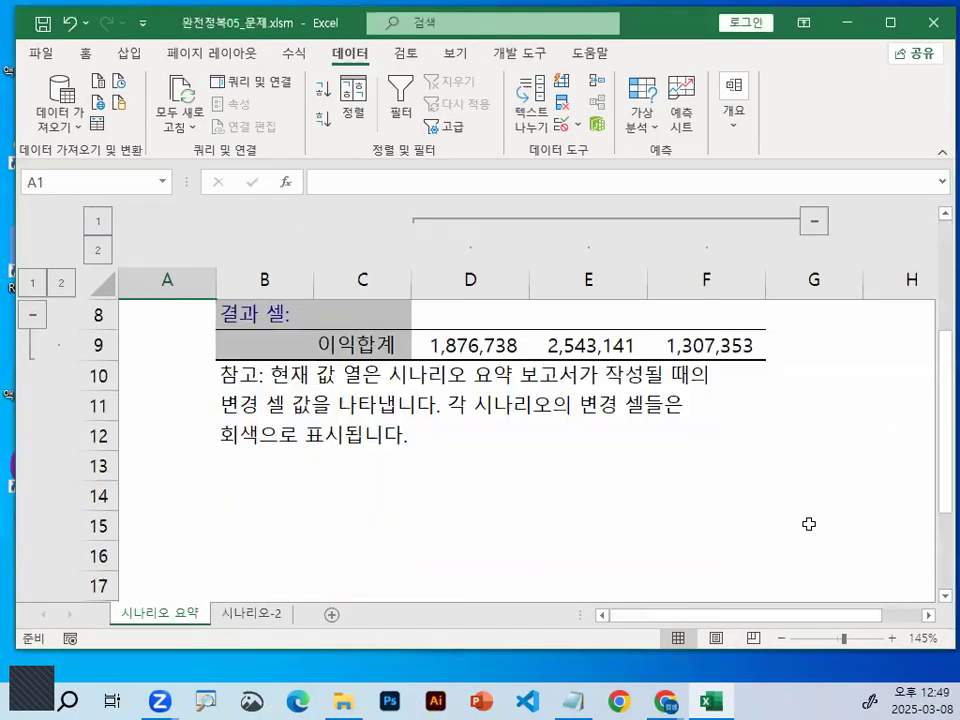
scroll(814, 519, "up", 2)
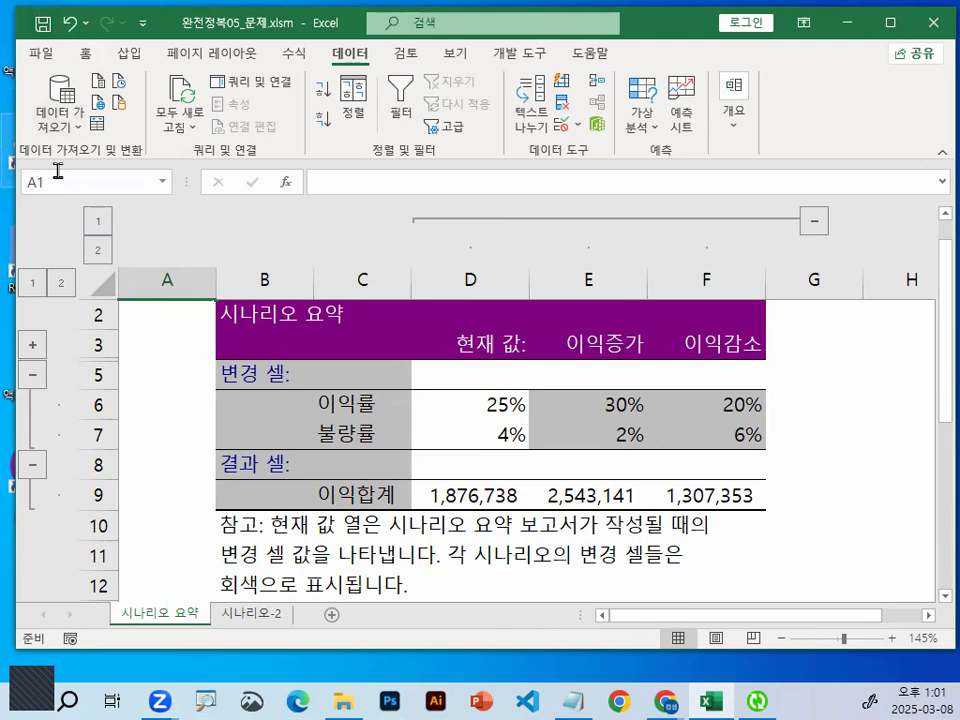
Close the workbook 완전정복05_문제.xlsm without saving its changes.
left_click(40, 54)
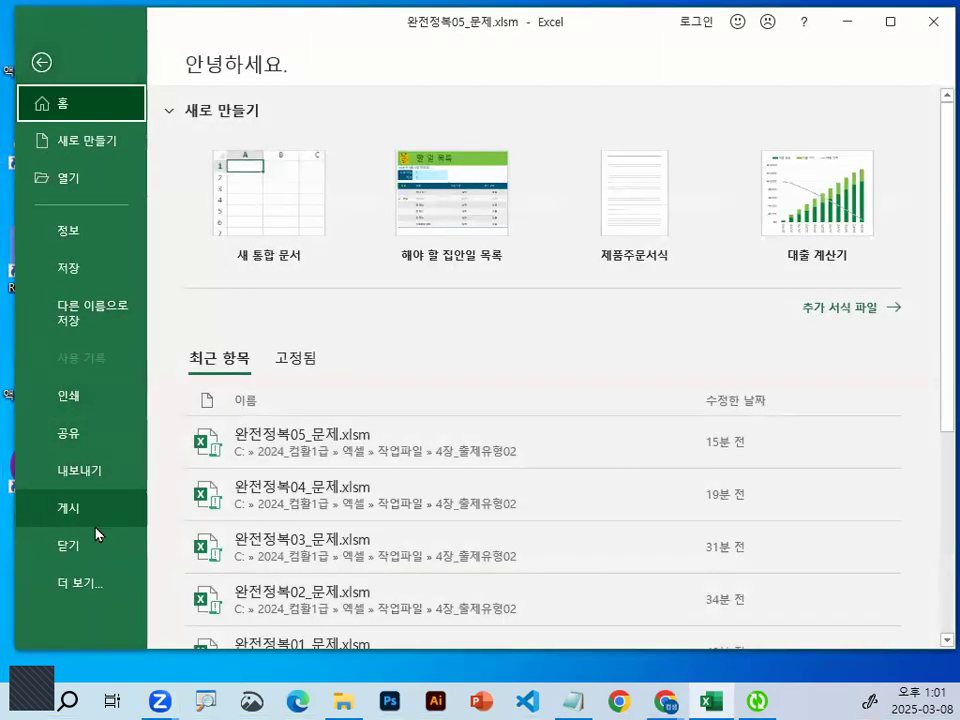
left_click(98, 550)
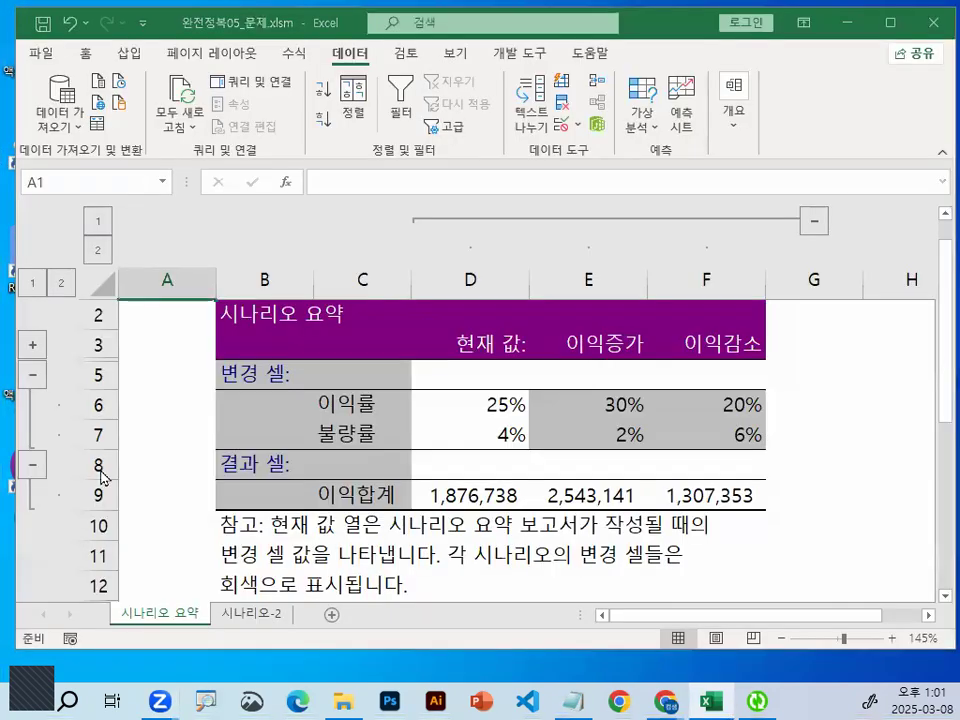
left_click(495, 390)
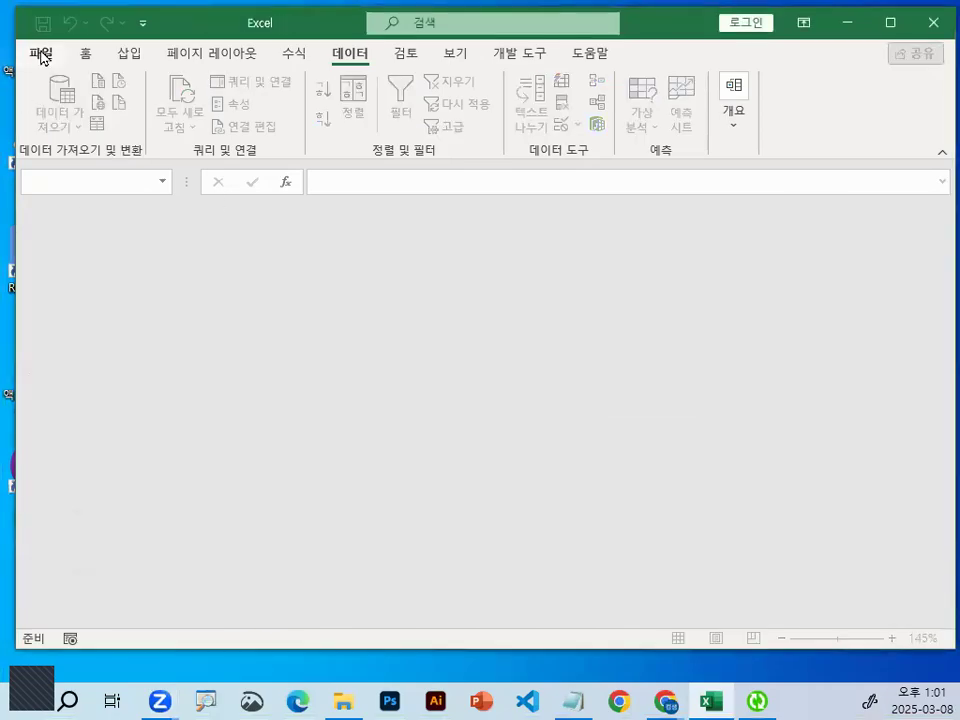
Open the workbook 출제유형02-6_문제.xlsm from the 4장_출제유형02 folder.
left_click(41, 56)
left_click(70, 180)
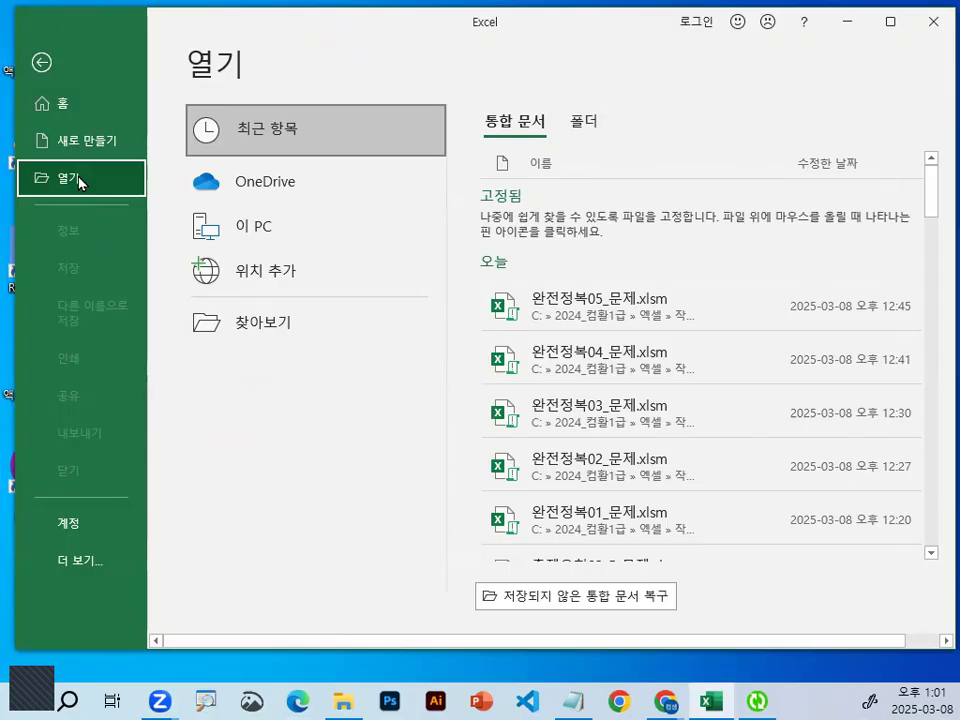
left_click(270, 335)
double_click(356, 360)
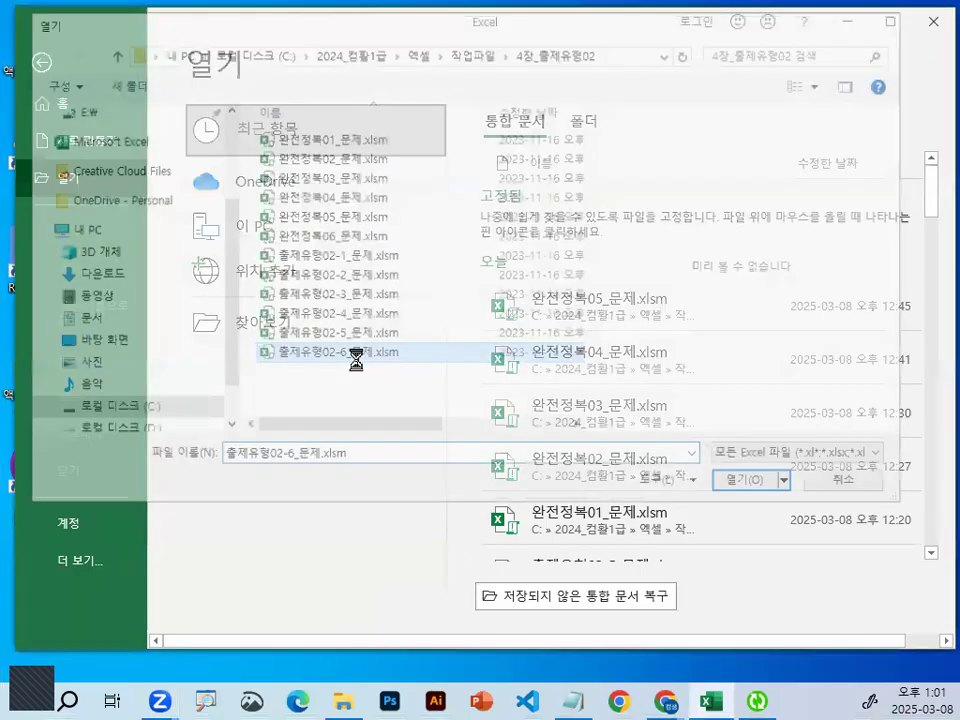
scroll(414, 358, "up", 2, "ctrl")
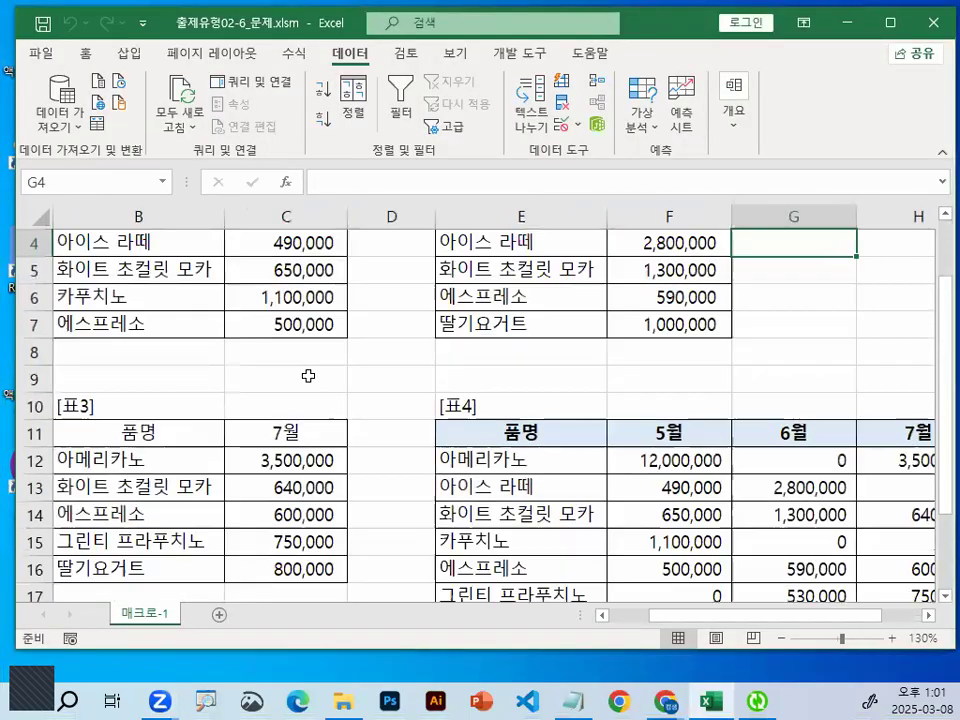
left_click(469, 343)
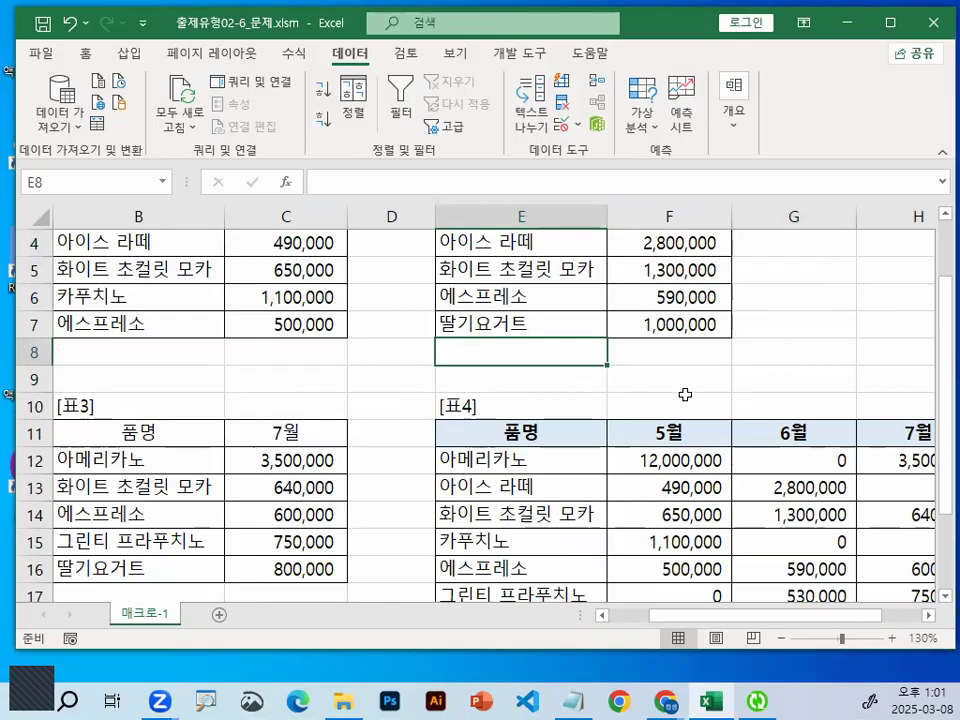
left_click(612, 347)
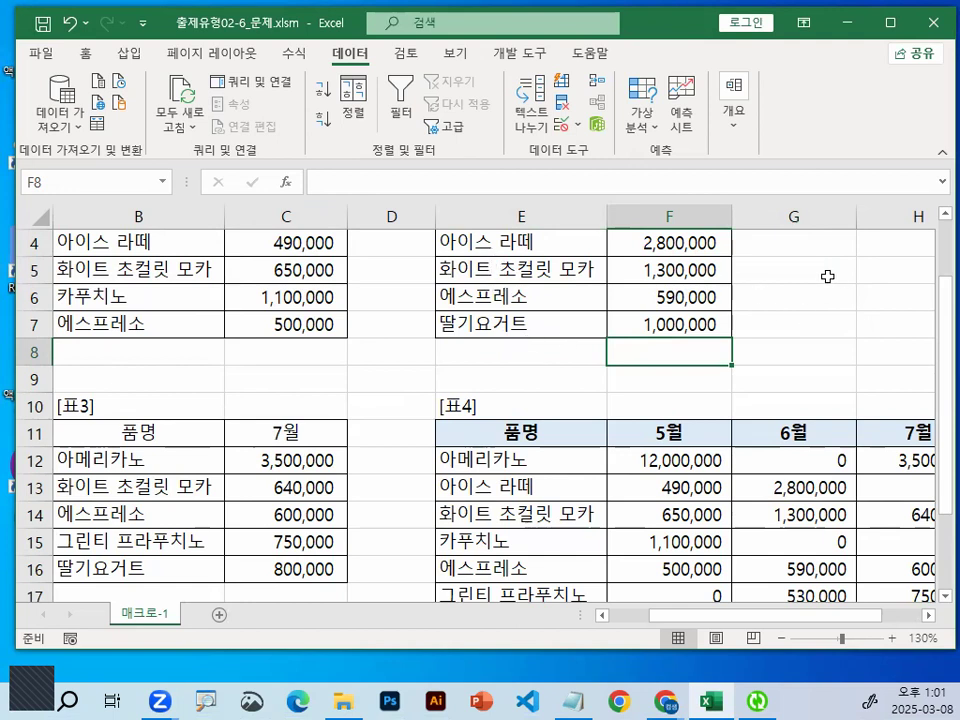
left_click(827, 276)
left_click(825, 426)
left_click(403, 384)
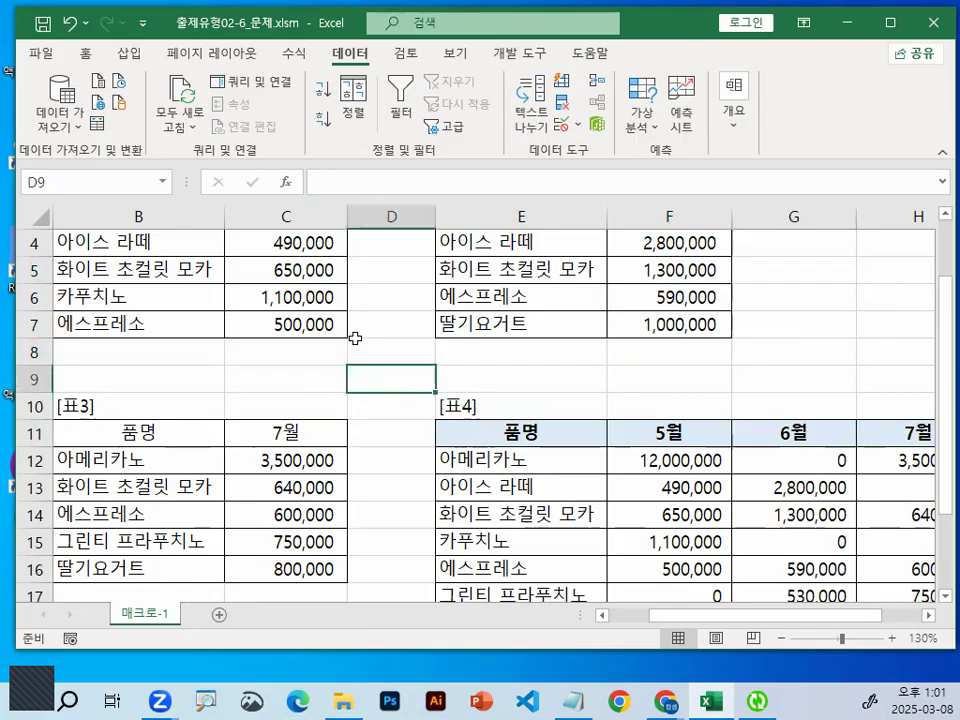
left_click(302, 358)
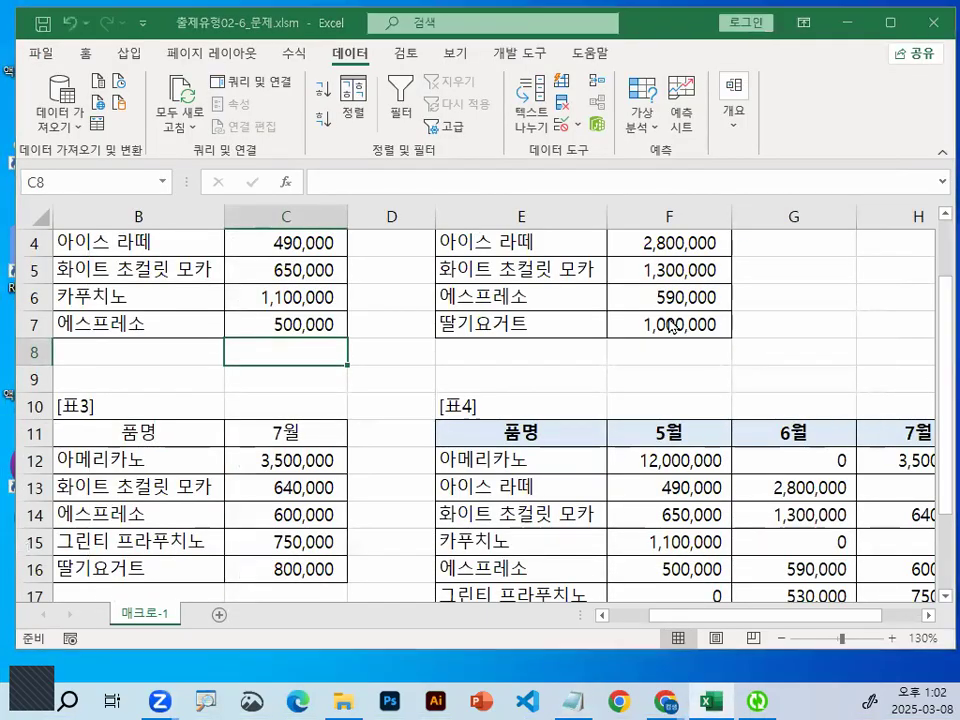
Create a new blank workbook and return to cell A1 of its Sheet1.
key("ctrl+n")
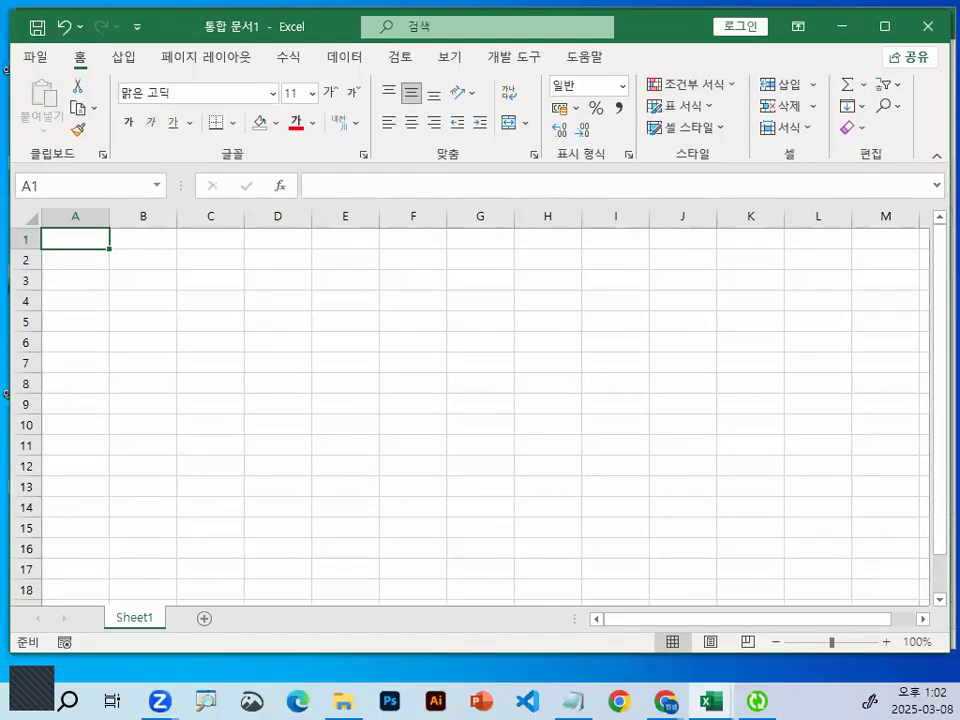
key("alt+Tab")
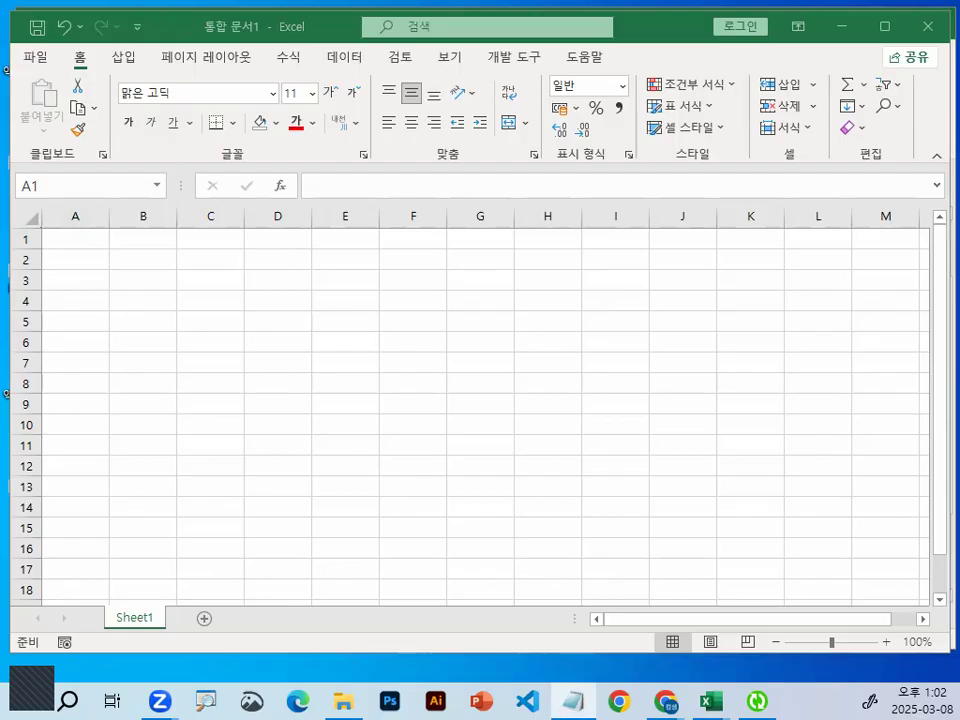
left_click(58, 238)
Set the font of the entire Sheet1 to a견고딕.
left_click(22, 212)
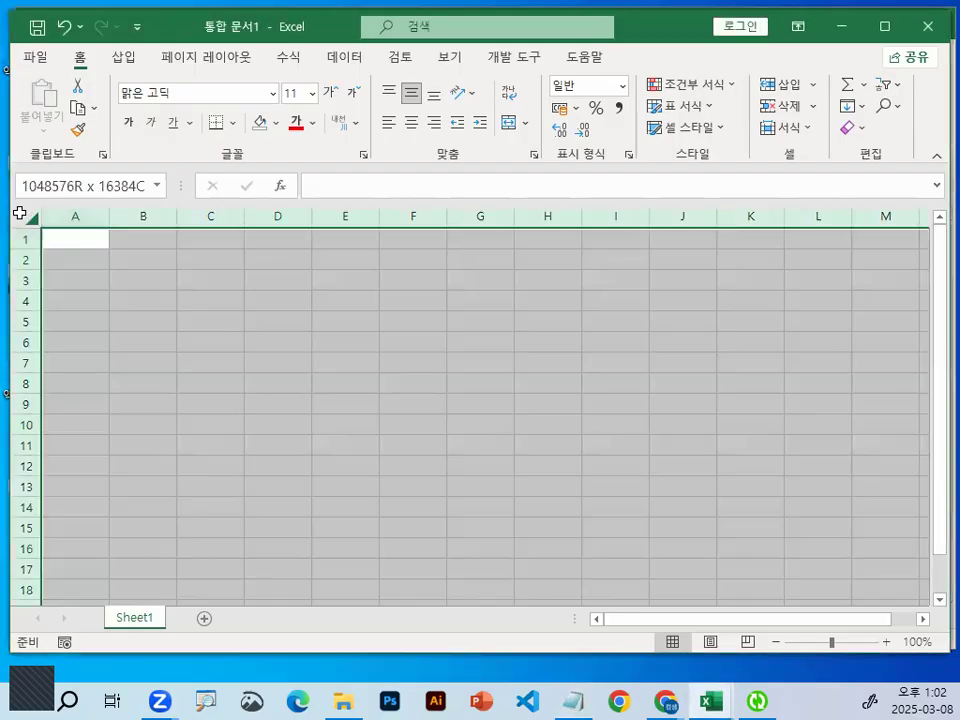
left_click(272, 93)
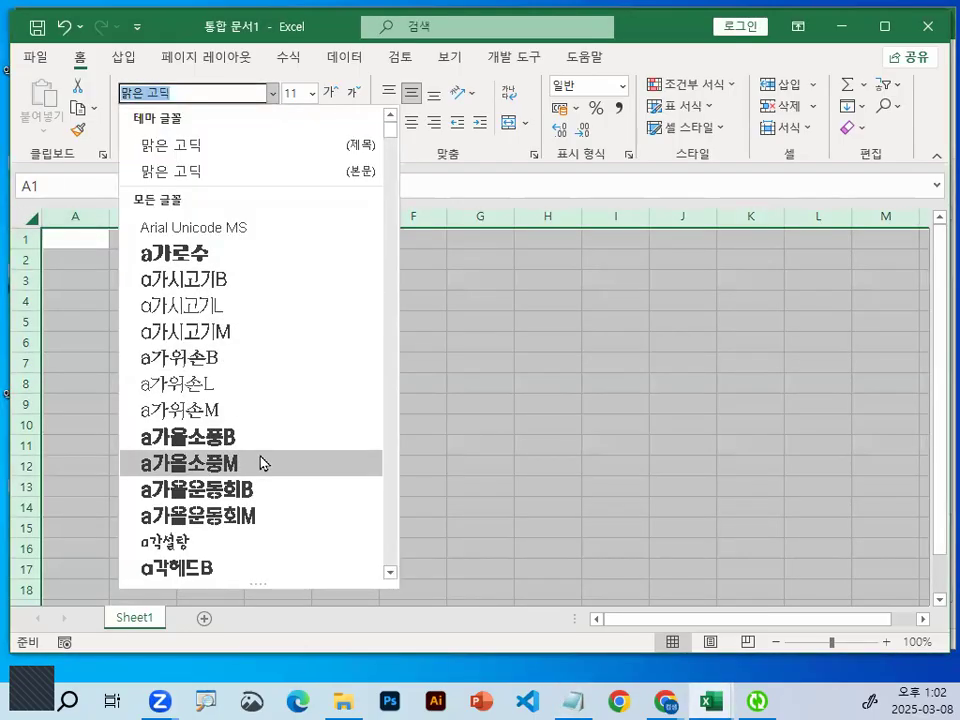
scroll(262, 462, "down", 3)
scroll(262, 464, "down", 1)
left_click(261, 493)
left_click(231, 356)
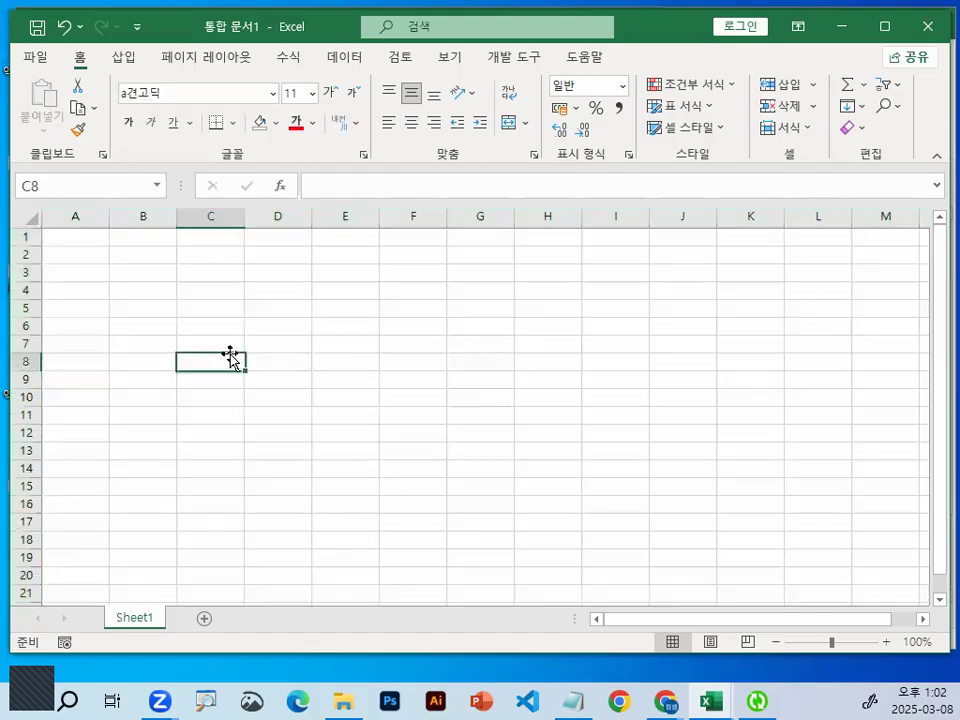
Enter the heading 결과1 in cell A1.
scroll(230, 355, "up", 3)
scroll(230, 354, "up", 4)
left_click(178, 272)
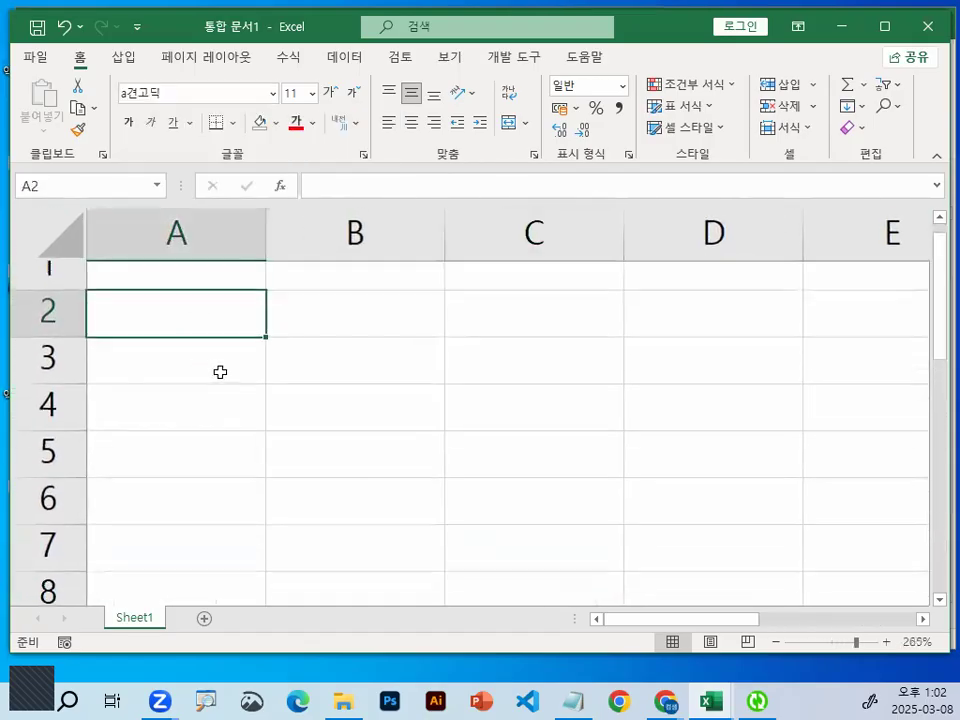
scroll(201, 282, "up", 1)
left_click(201, 282)
type("겪과")
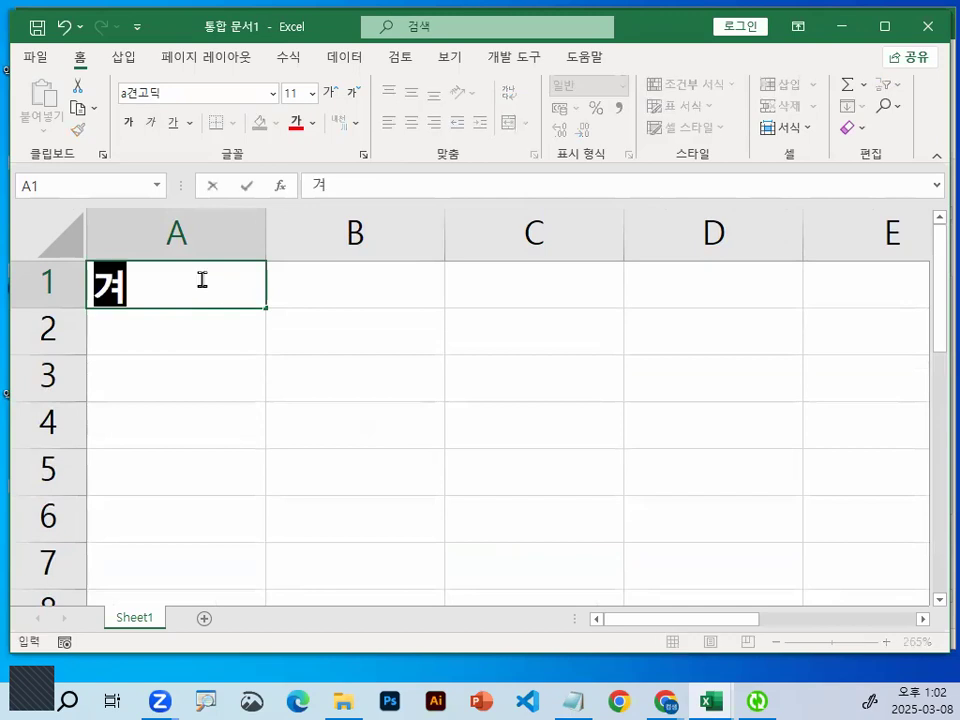
key("BackSpace")
key("BackSpace")
key("BackSpace")
key("BackSpace")
type("결과1")
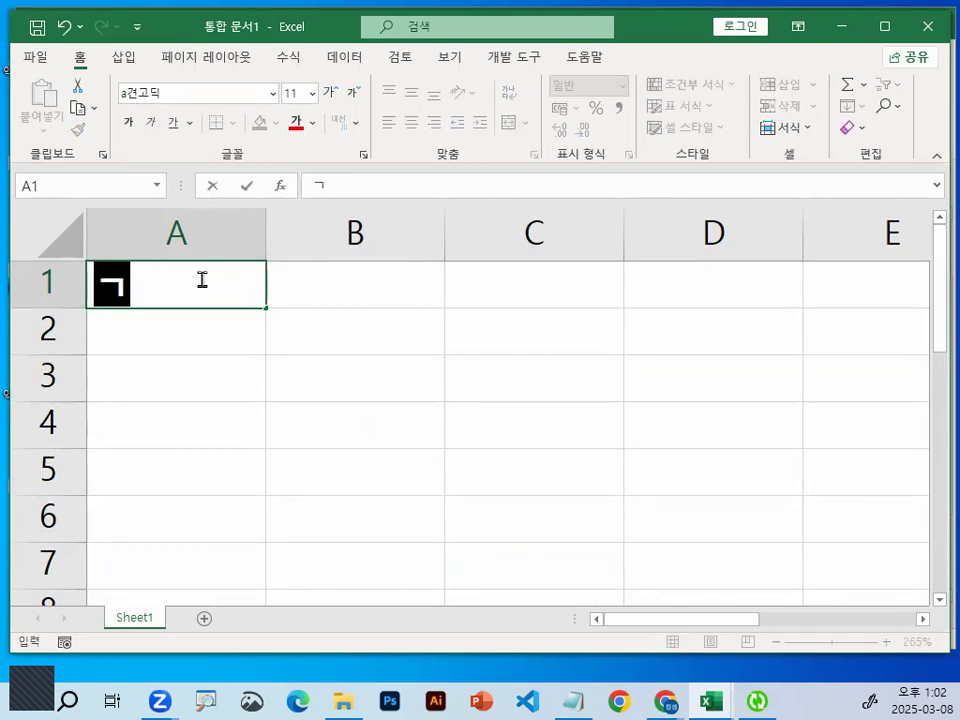
key("Return")
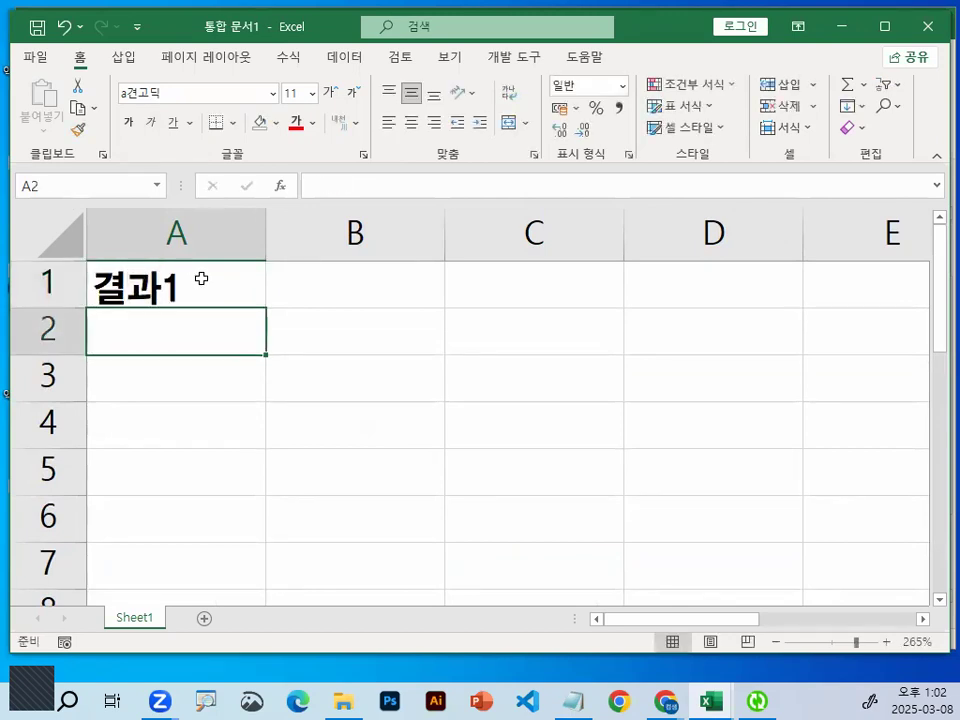
Fill cells A2 to A6 under 결과1 with 가, 나, 다, 라 and 마.
type("가")
key("Return")
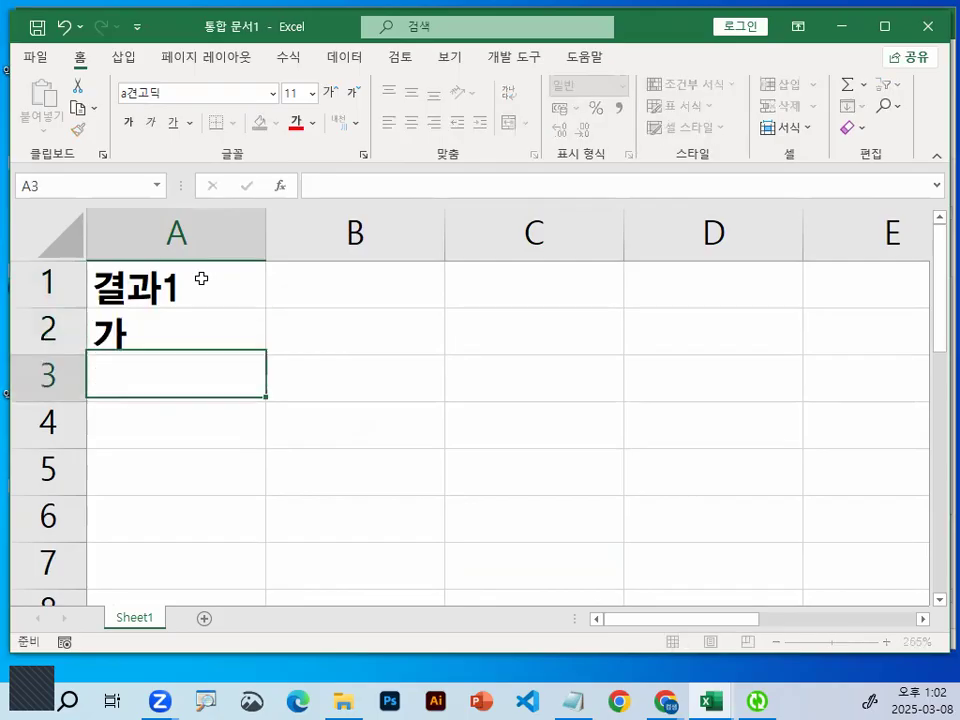
type("ㄴㅏ")
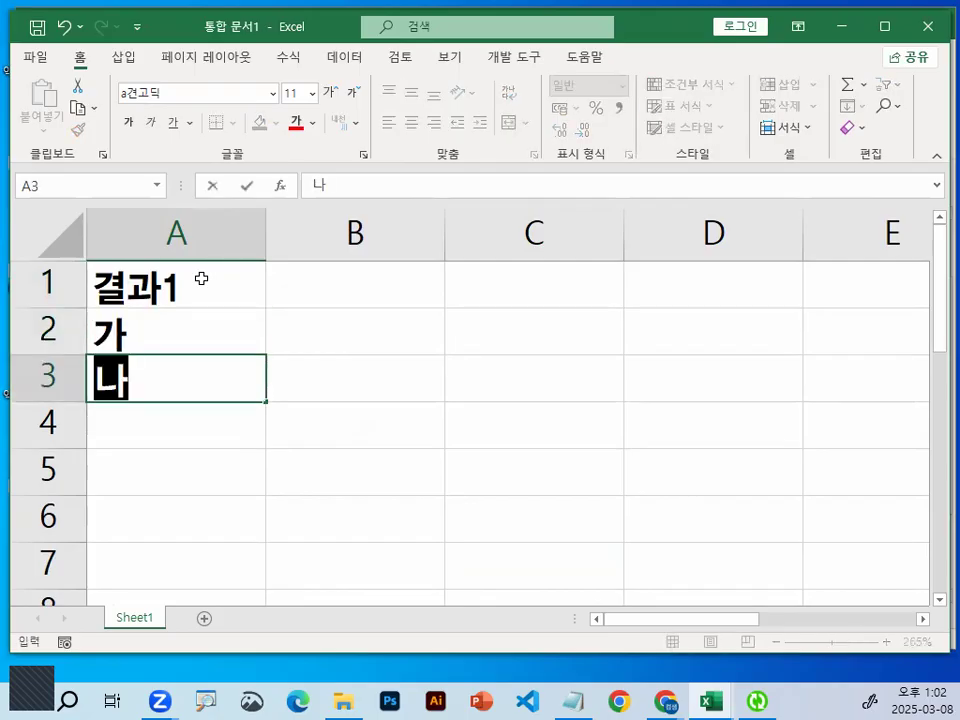
key("Return")
type("다")
key("Return")
type("라")
key("Return")
type("마")
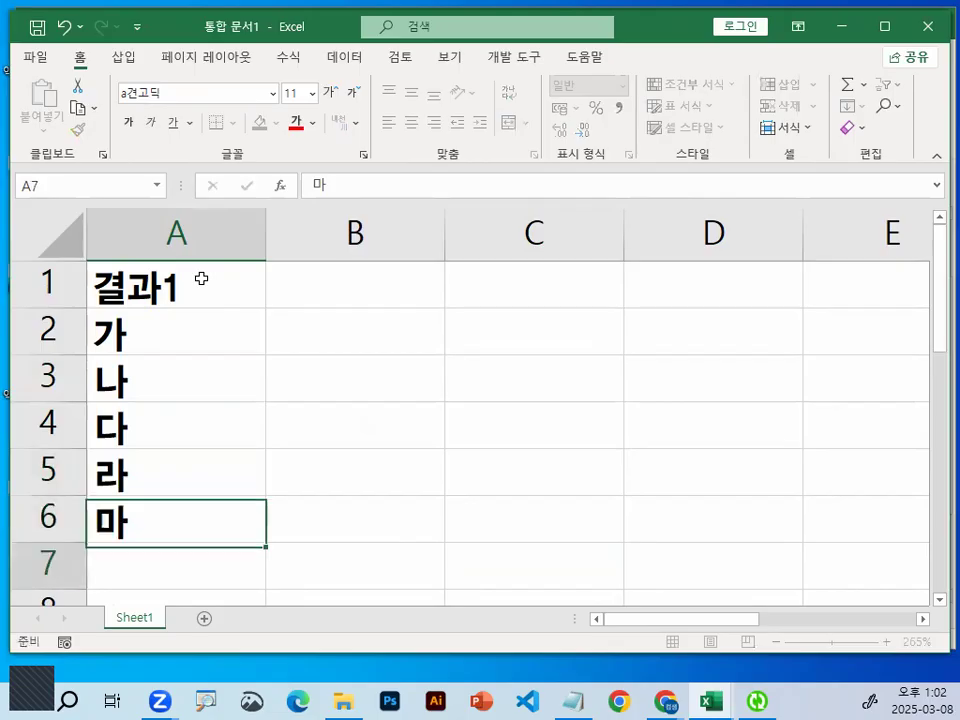
key("Return")
Enter the heading 결과2 in cell B1.
key("Up")
key("Up")
key("Up")
key("Up")
key("Up")
key("Up")
key("Right")
type("결과")
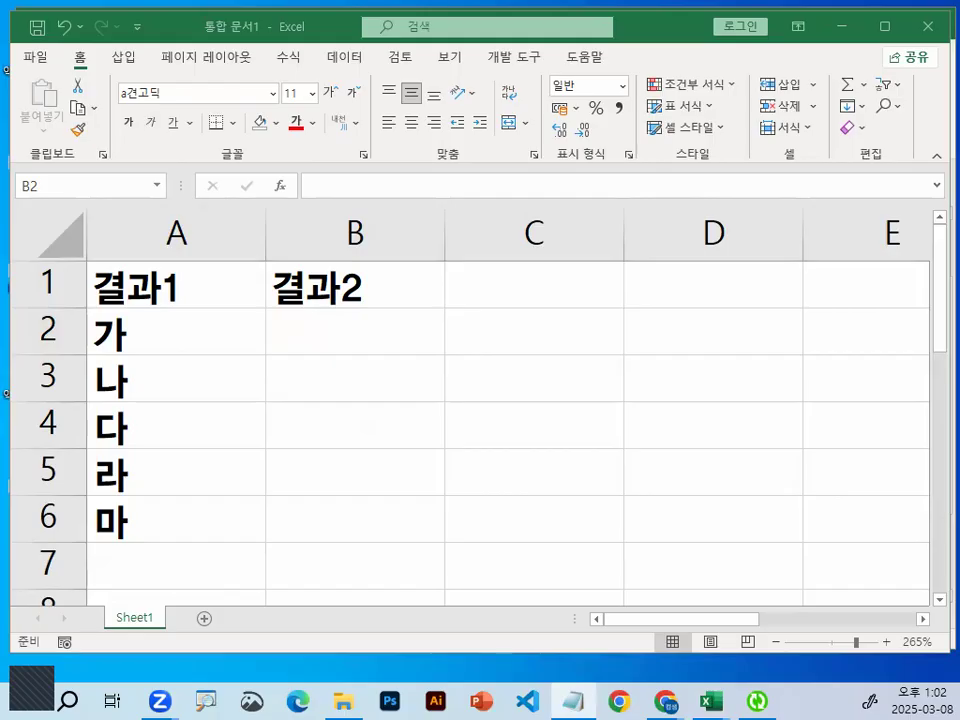
Enter 5000 in B2 and 4000 in B3, and extend the descending series through B6 to 1000.
left_click(343, 334)
type("5000")
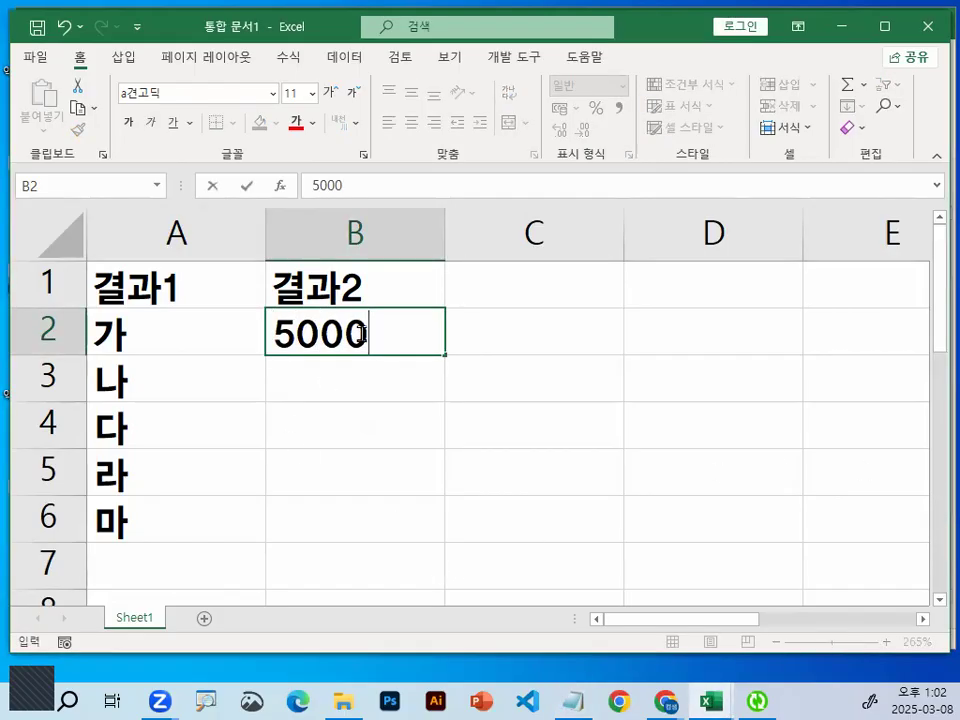
key("Return")
type("4000")
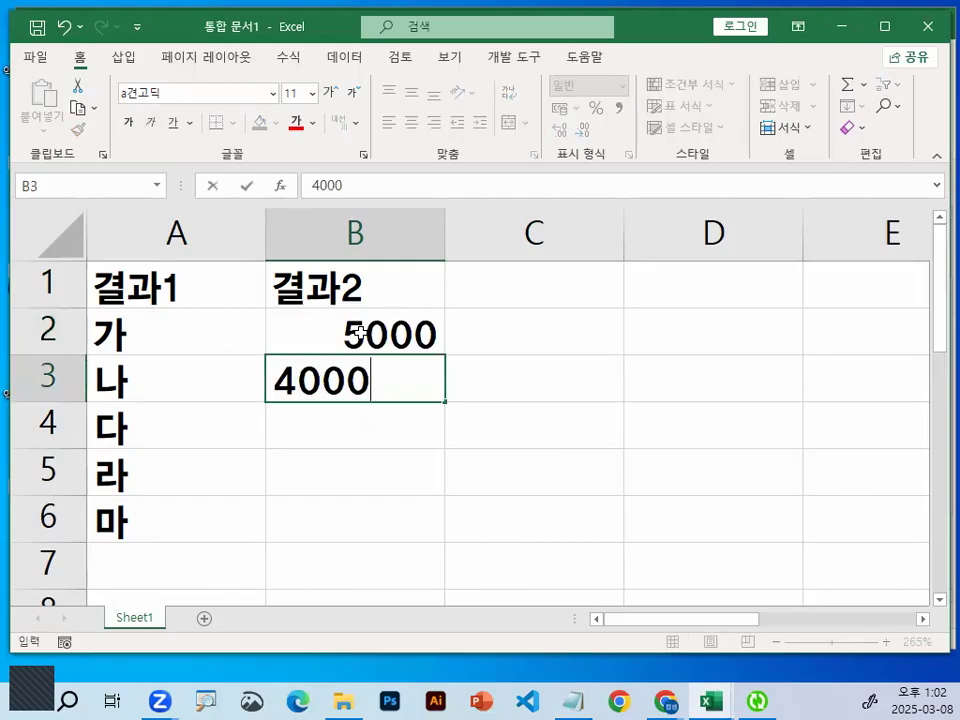
key("Return")
left_click_drag(355, 337, 437, 534)
left_click(375, 334)
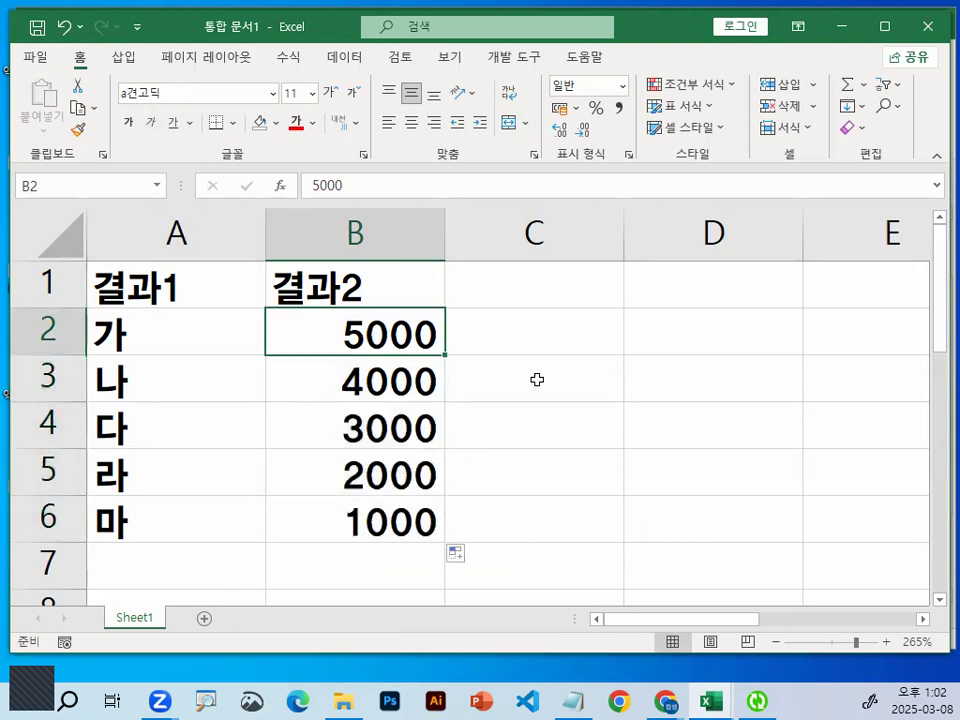
left_click_drag(375, 334, 377, 500)
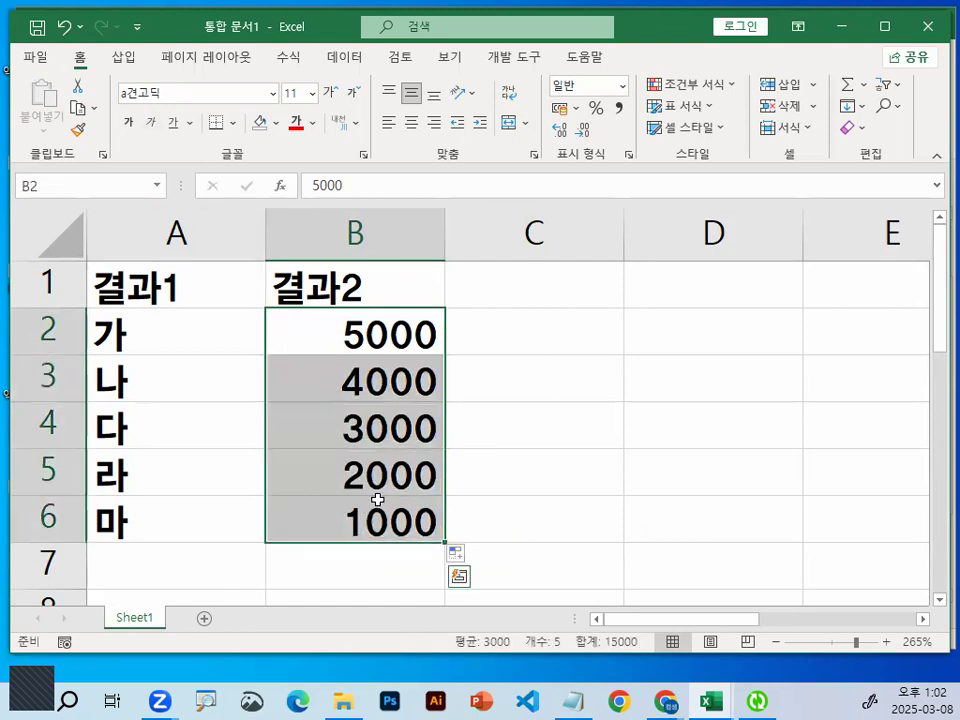
Enter the heading 결과3 in cell C1.
left_click(610, 289)
type("결과3")
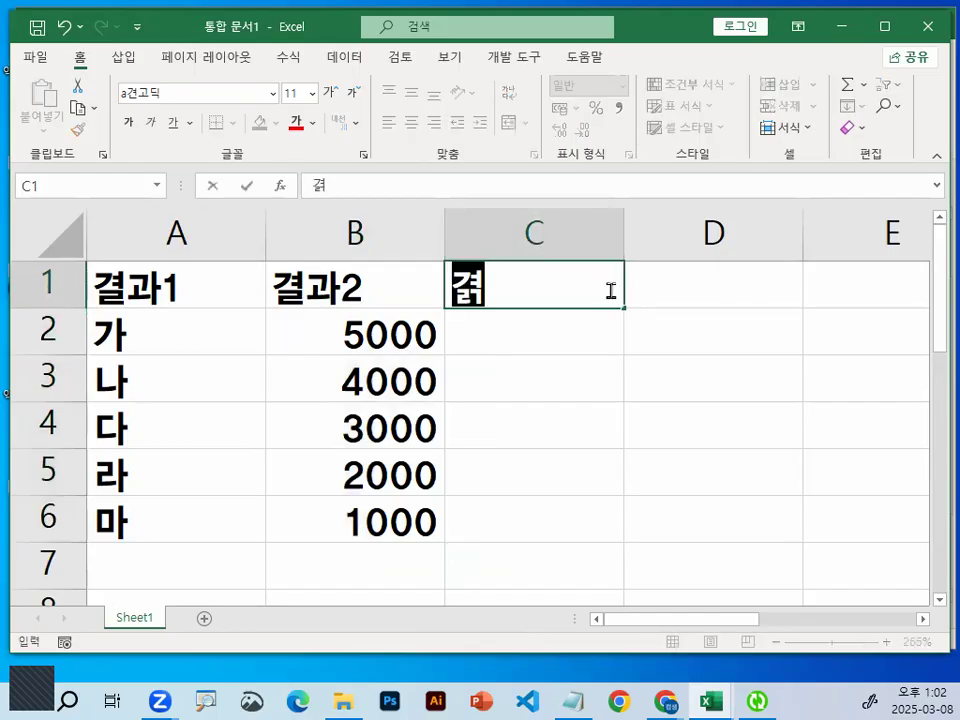
key("Return")
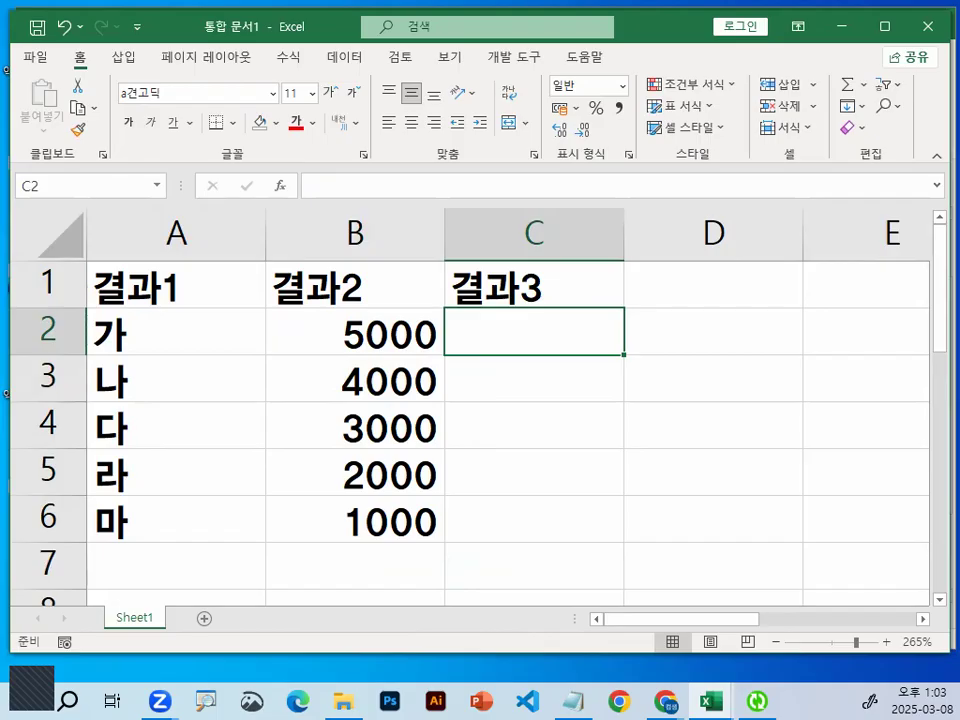
Enter 2000 in C2 and 1000 in C3, and extend the descending series through C6 to -2000.
type("2")
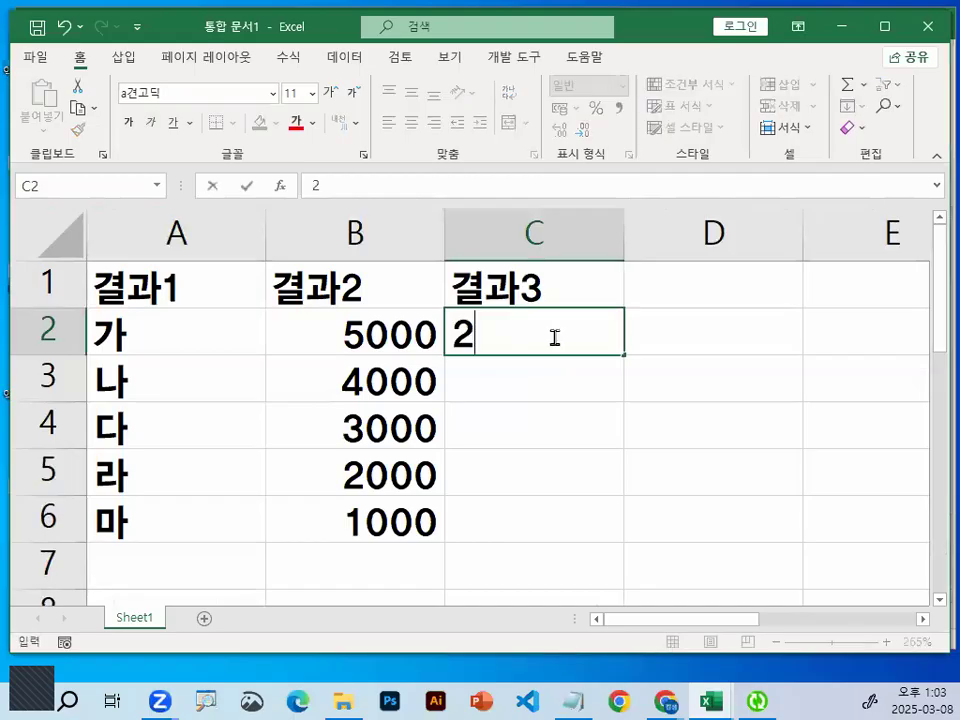
type("000")
key("Return")
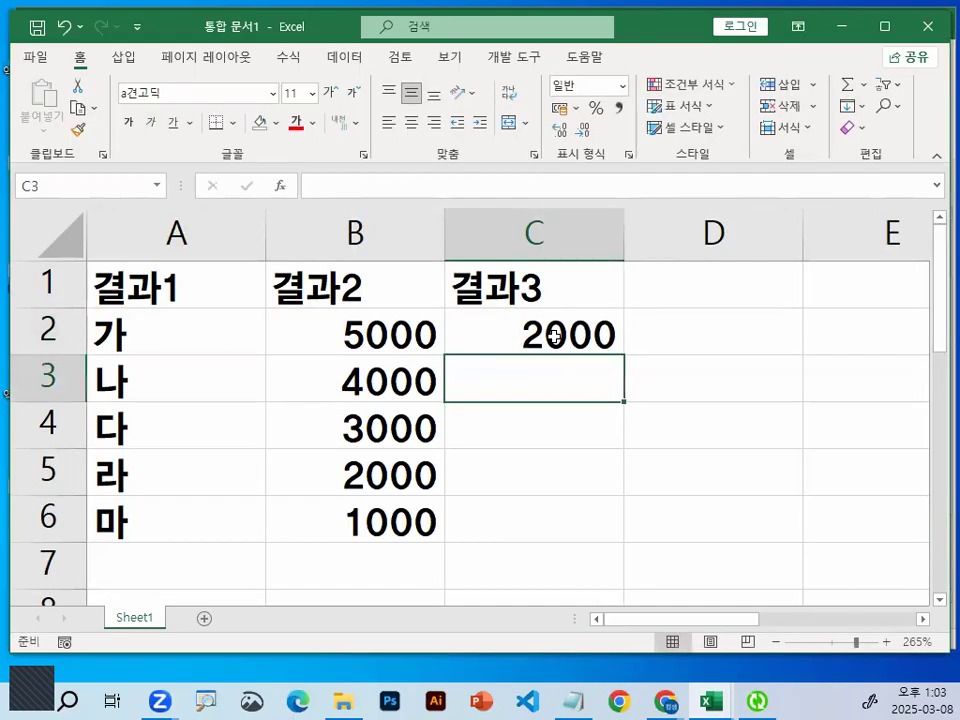
type("1000")
key("Return")
left_click_drag(555, 337, 613, 532)
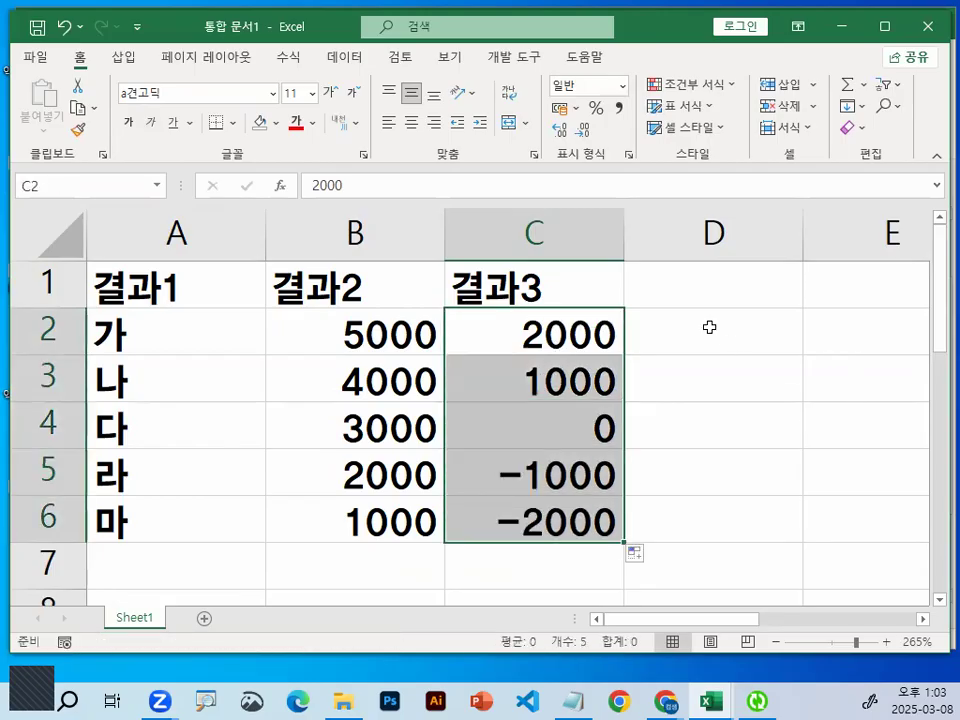
Enter the heading 결과4 in cell D1.
left_click(737, 294)
type("겨ㄹ과4")
key("Return")
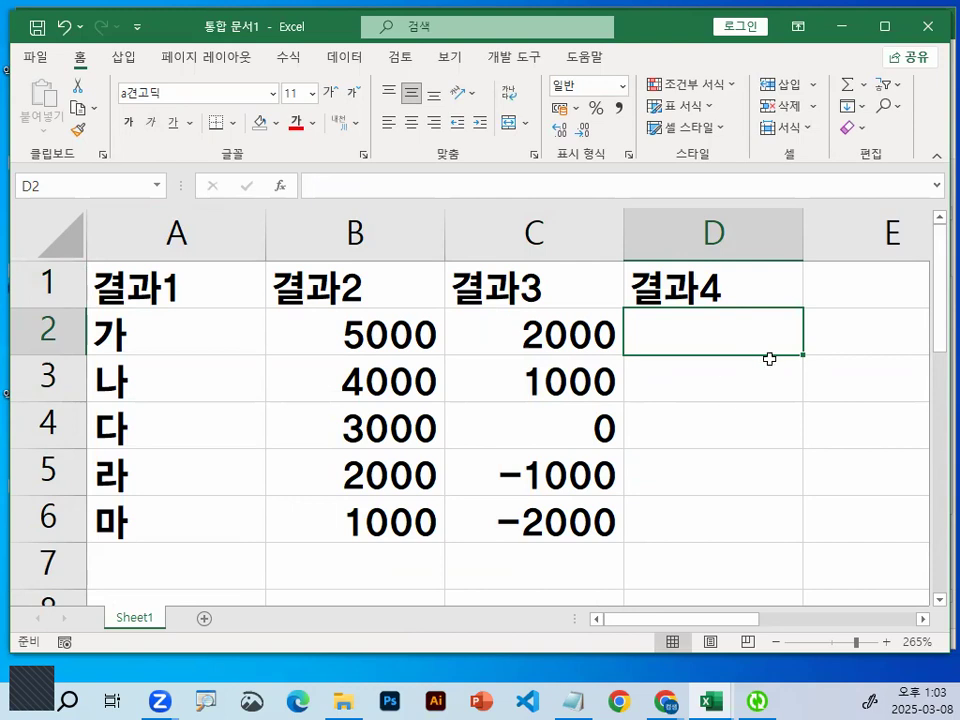
Enter 50 in D2 and 40 in D3, and extend the series down to D6.
type("50")
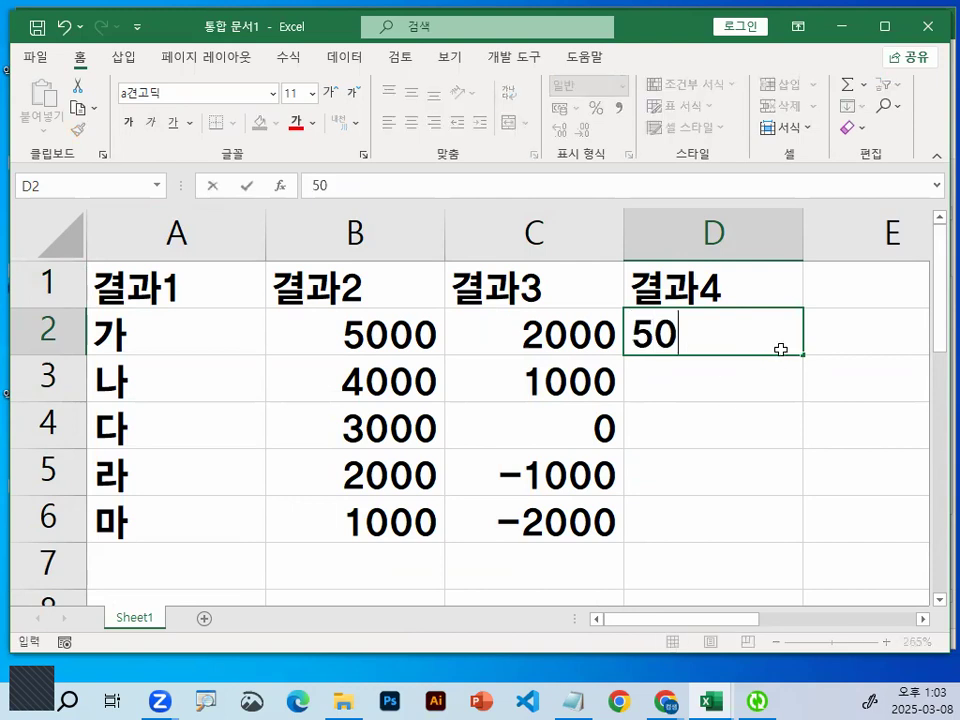
key("Return")
type("40")
key("Return")
left_click_drag(780, 343, 787, 542)
Apply all borders to the table range A1:D6.
key("alt+Tab")
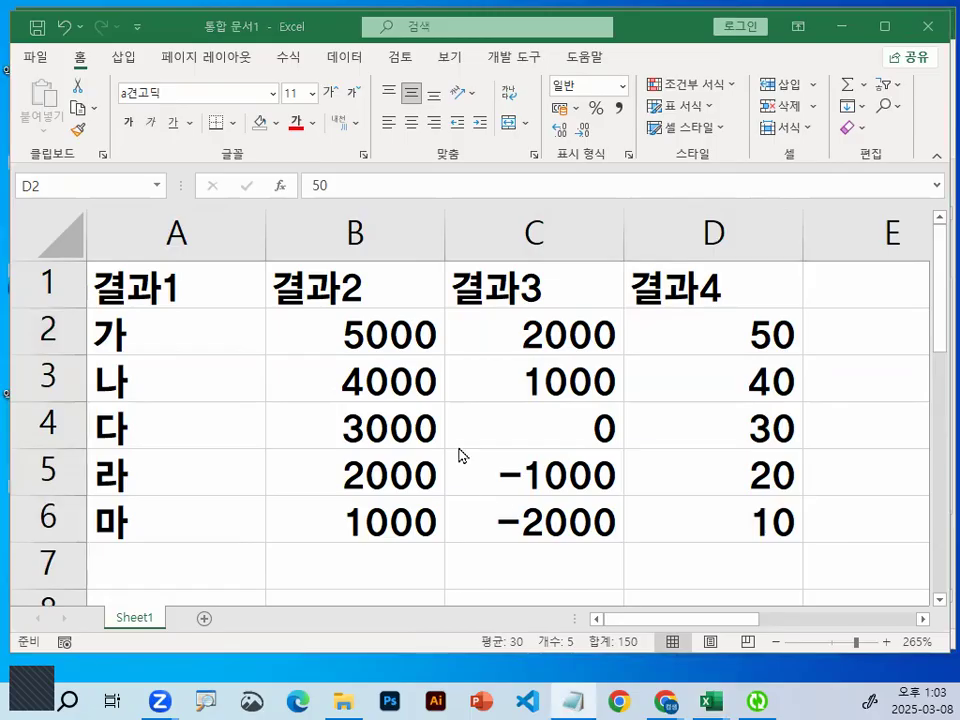
key("alt+Tab")
left_click(348, 364)
left_click_drag(192, 289, 707, 514)
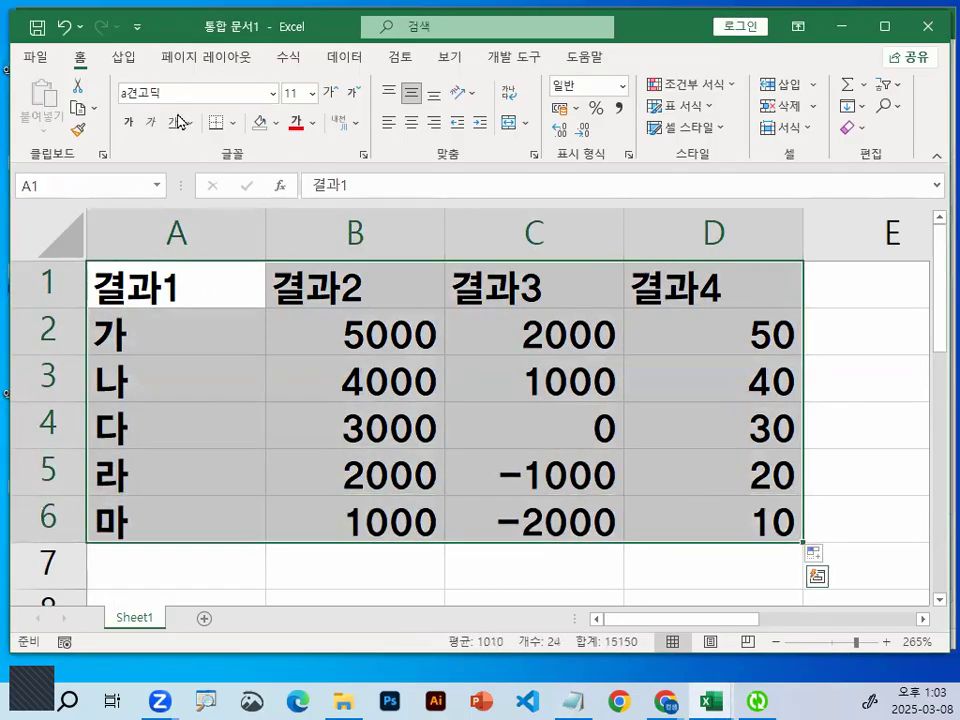
left_click(233, 123)
left_click(228, 310)
left_click(218, 372)
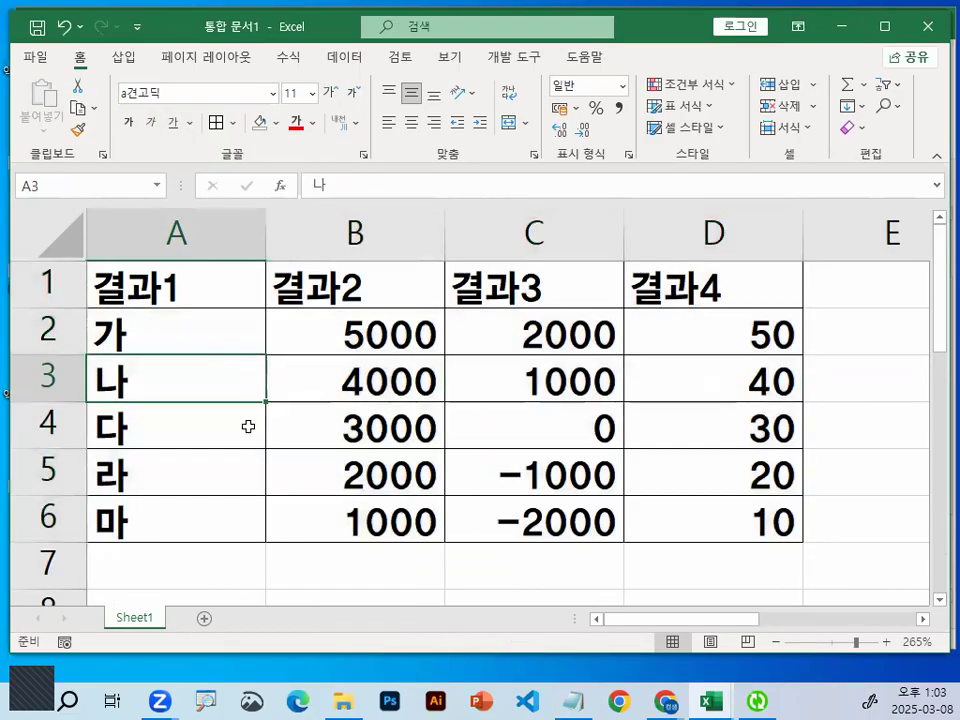
left_click(246, 415)
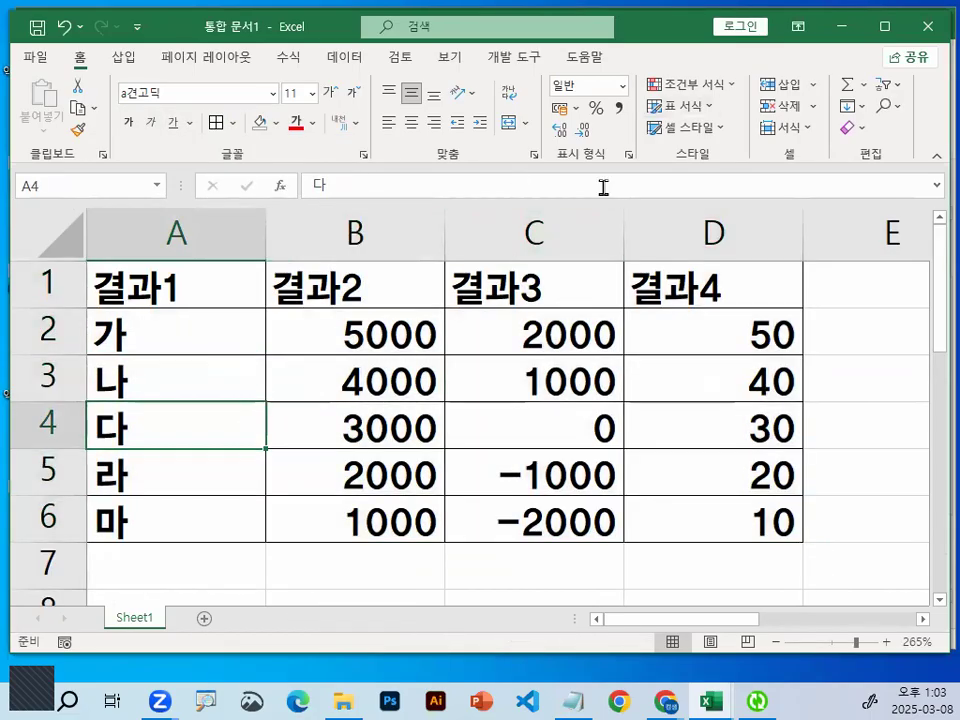
left_click(337, 398)
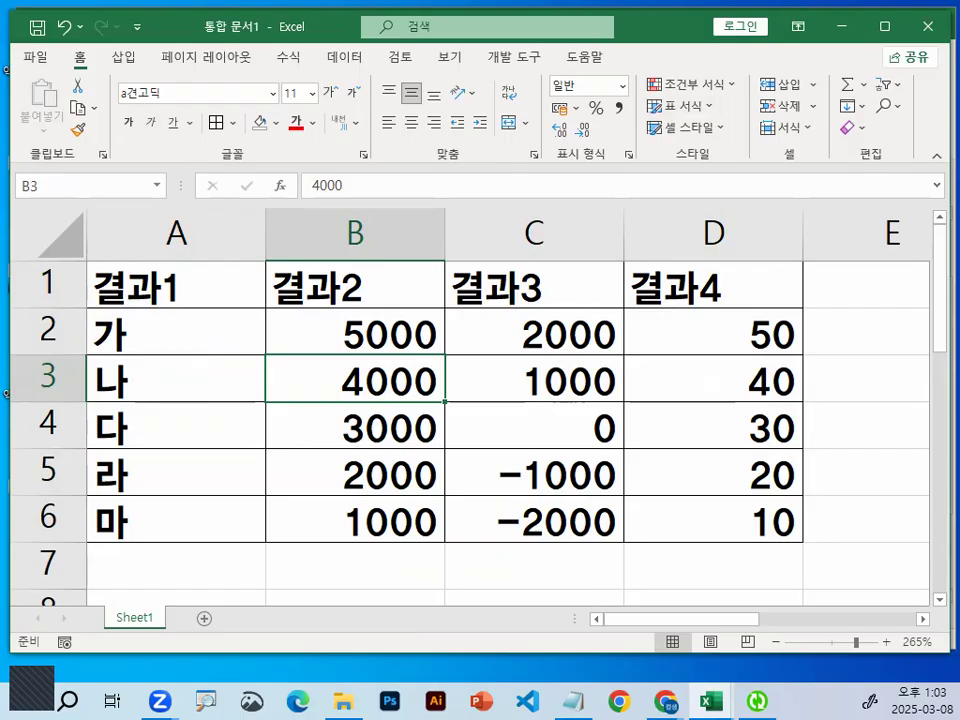
Switch to the Notepad lesson notes and examine the macro section's question type on custom display format symbols.
key("alt+Tab")
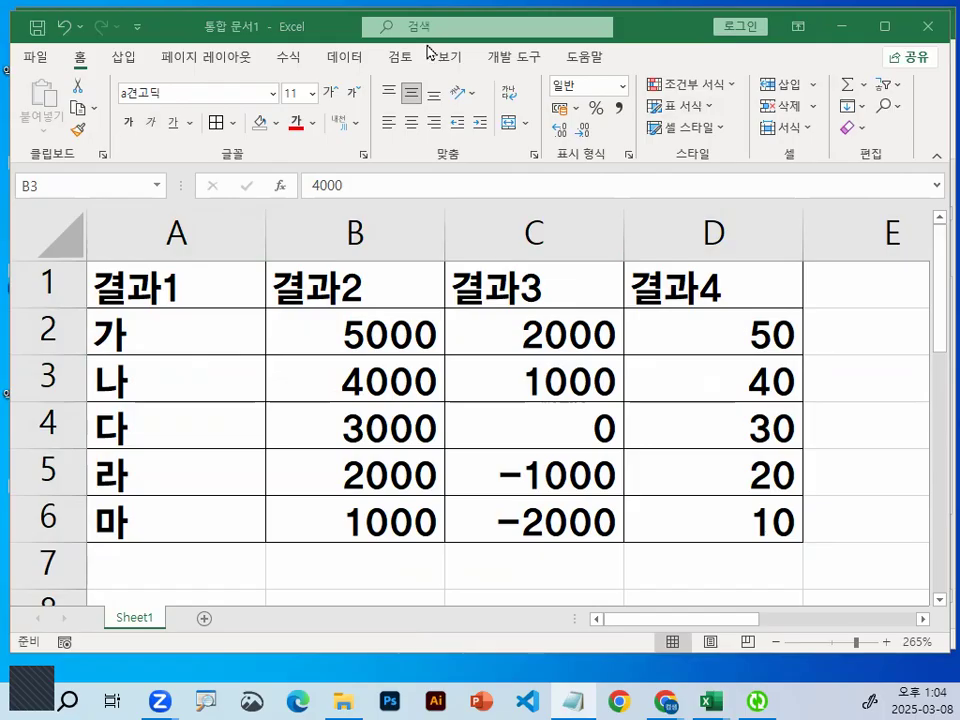
key("alt+Tab")
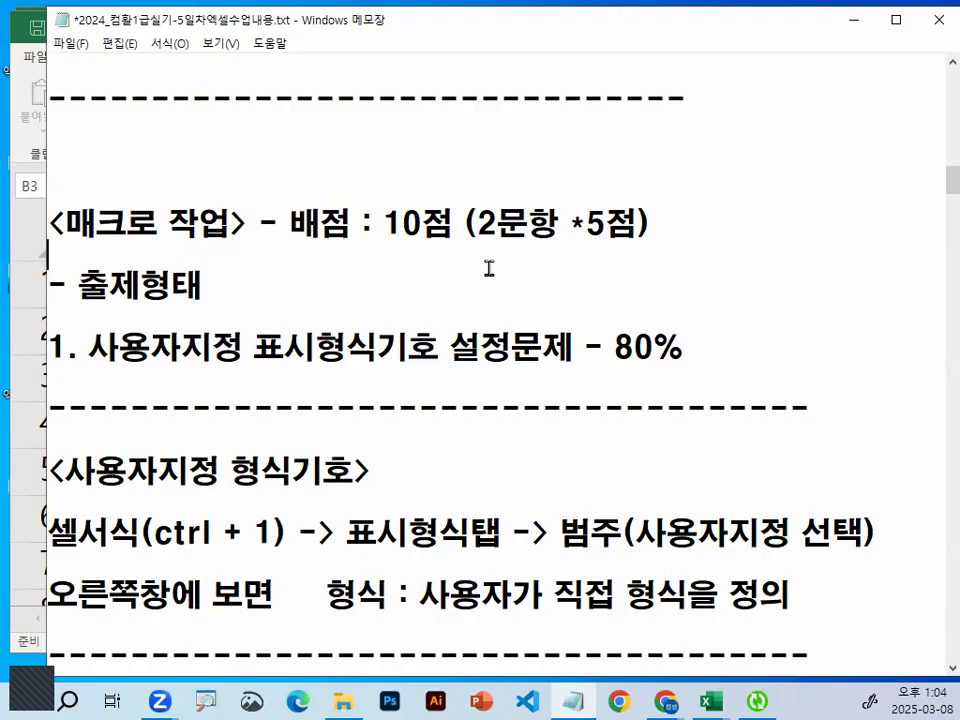
left_click_drag(89, 348, 662, 347)
left_click(616, 332)
key("ctrl+2")
mouse_move(115, 368)
left_mouse_down()
mouse_move(434, 367)
mouse_move(450, 322)
mouse_move(505, 360)
left_mouse_up()
key("Escape")
scroll(428, 407, "down", 1)
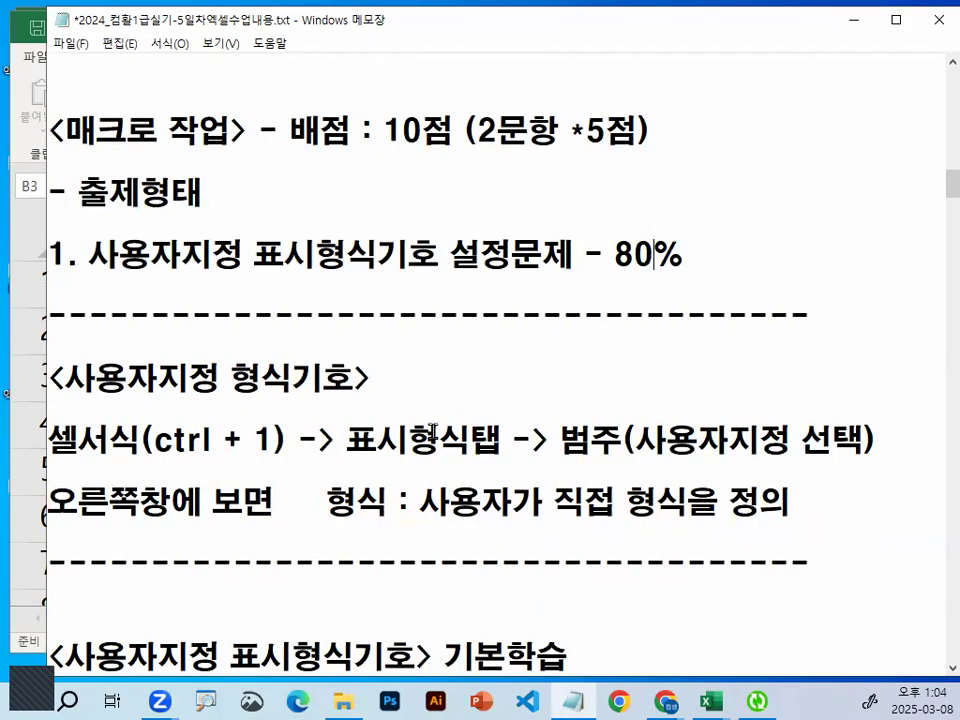
Read the notes on defining a custom format through the cell format settings, down to the basic-learning section.
left_click_drag(48, 440, 322, 440)
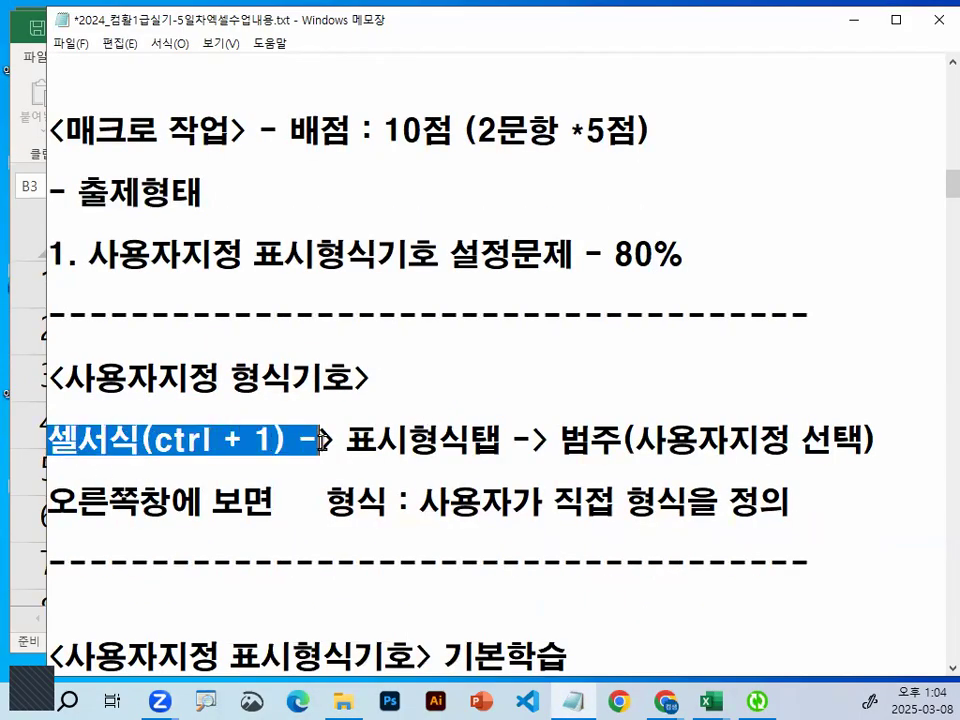
left_click(375, 450)
scroll(378, 446, "down", 1)
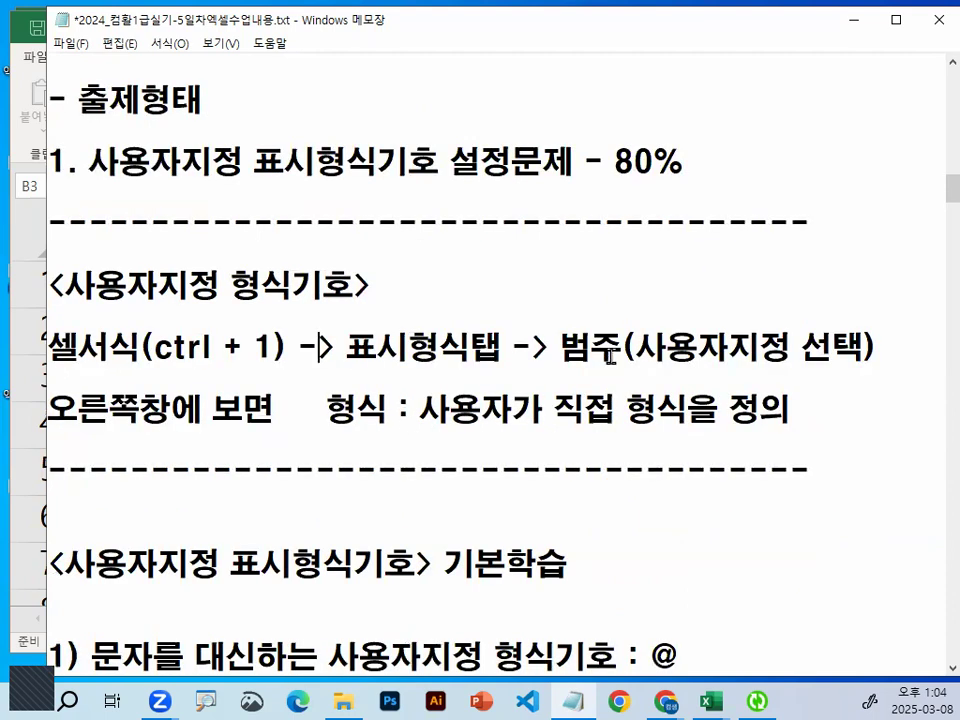
left_click_drag(636, 347, 777, 345)
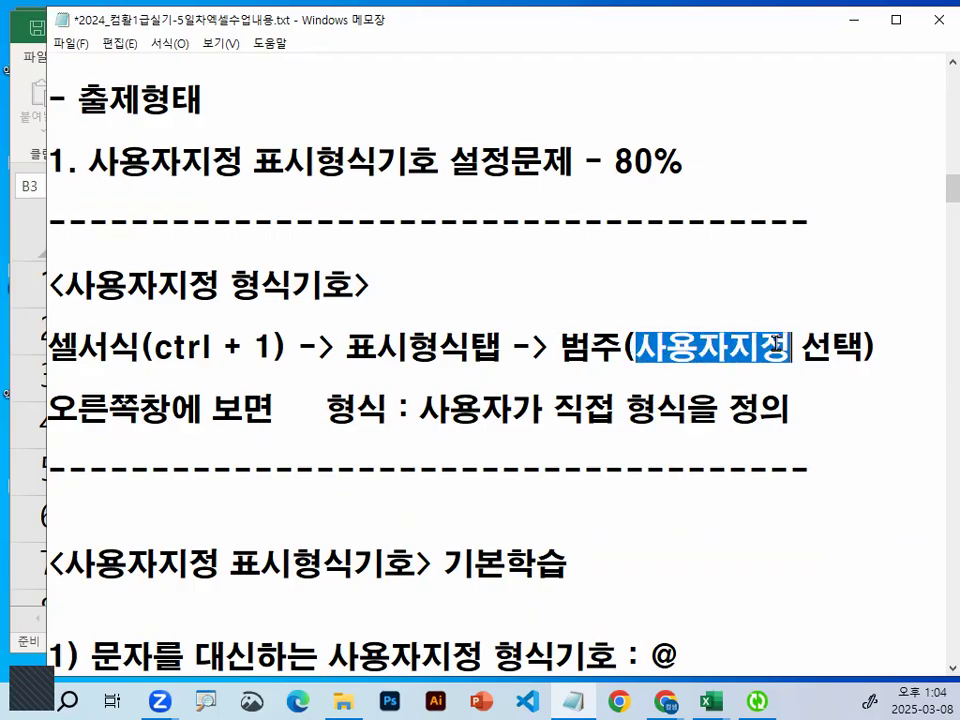
left_click_drag(327, 410, 800, 407)
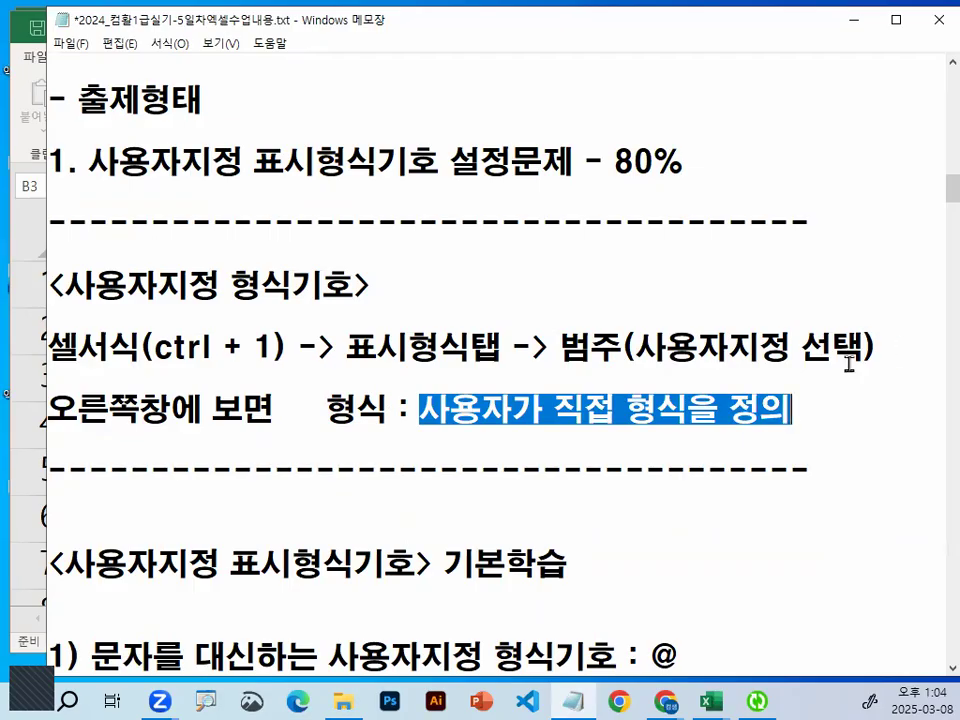
scroll(579, 328, "up", 1)
scroll(585, 328, "down", 2)
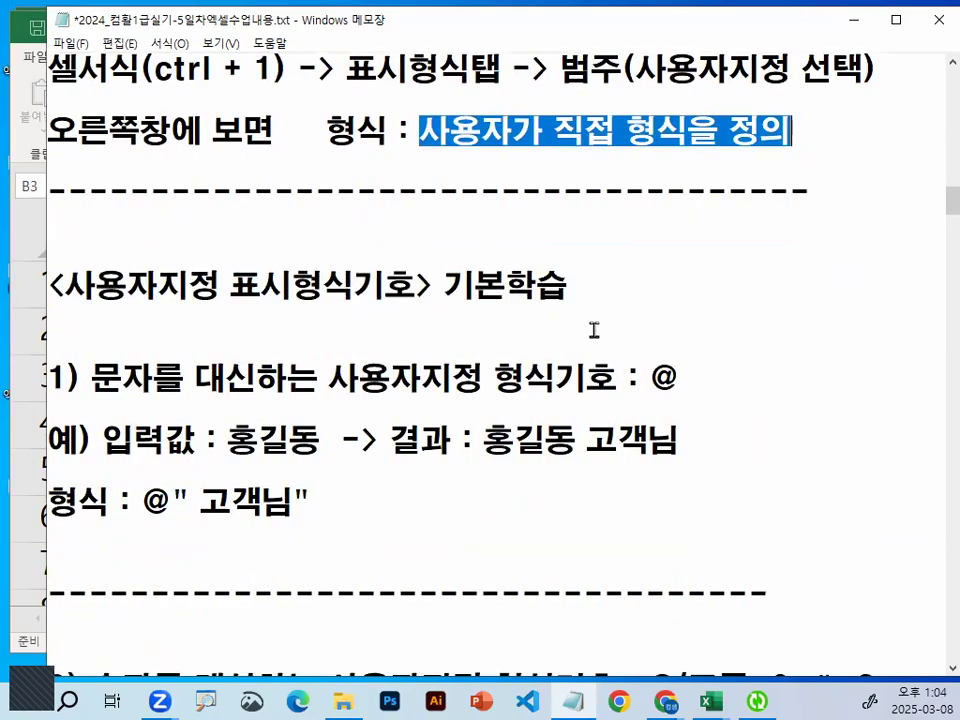
scroll(550, 340, "down", 1)
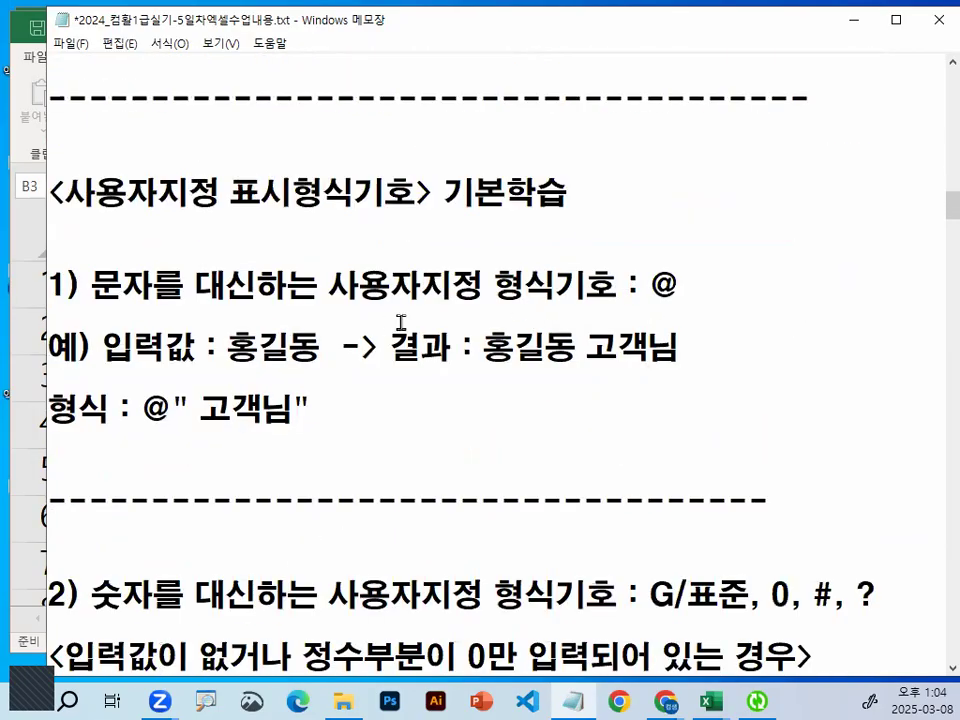
Insert a hyphen before "기본학습" in the custom display format symbol heading.
left_click(448, 194)
type("-0")
key("BackSpace")
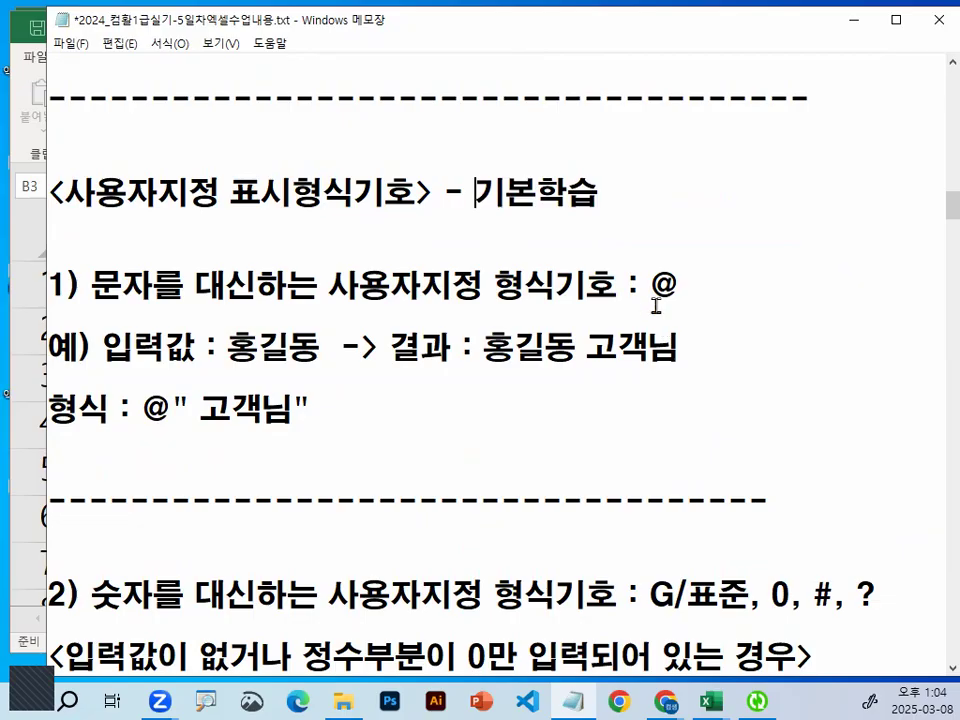
Examine the note on the @ text symbol and its example of an input value and displayed result.
left_click_drag(650, 287, 685, 287)
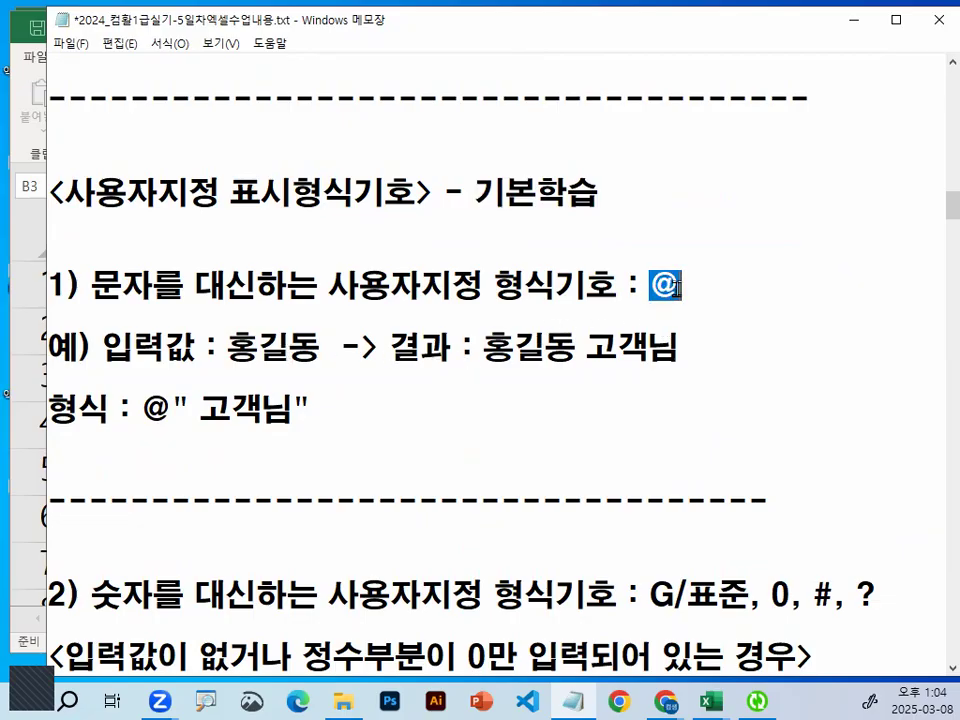
left_click_drag(227, 347, 292, 347)
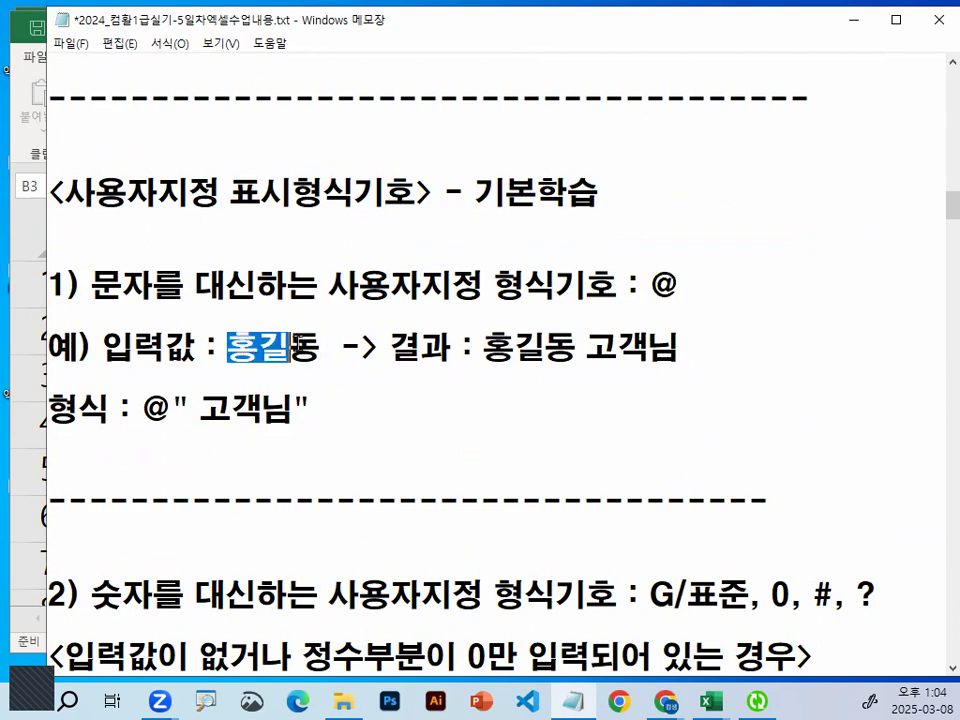
left_click_drag(577, 347, 688, 344)
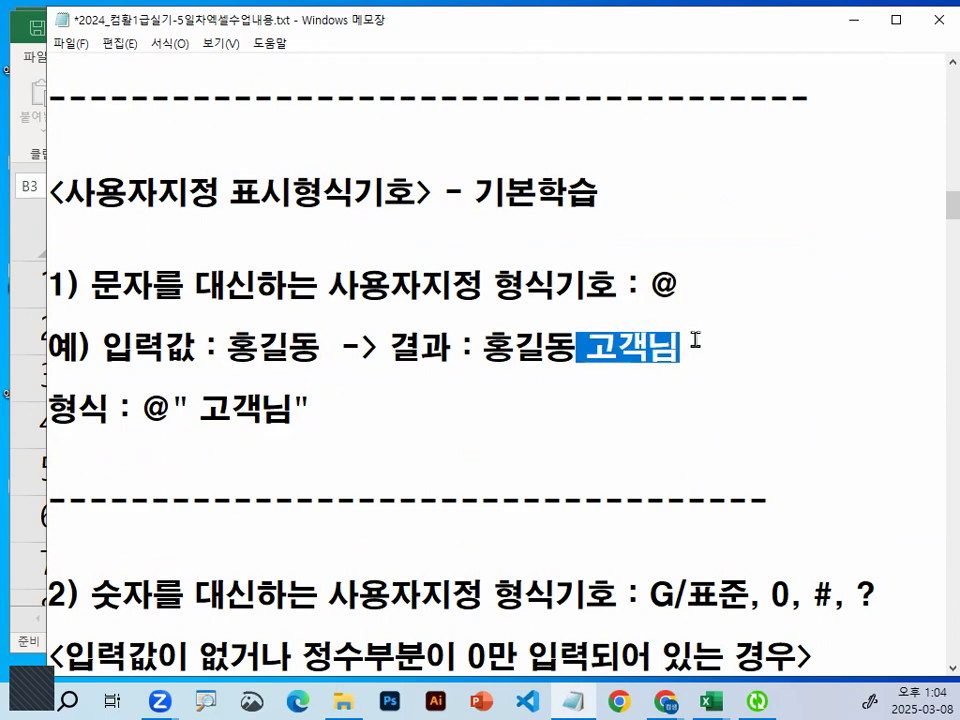
left_click_drag(509, 287, 620, 287)
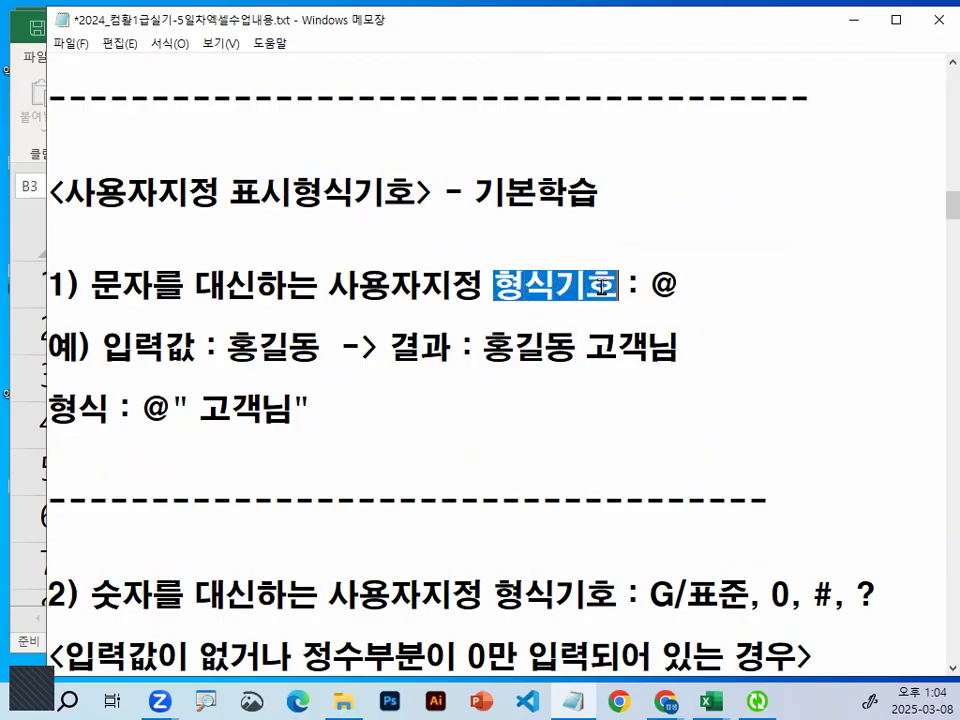
left_click_drag(577, 347, 672, 347)
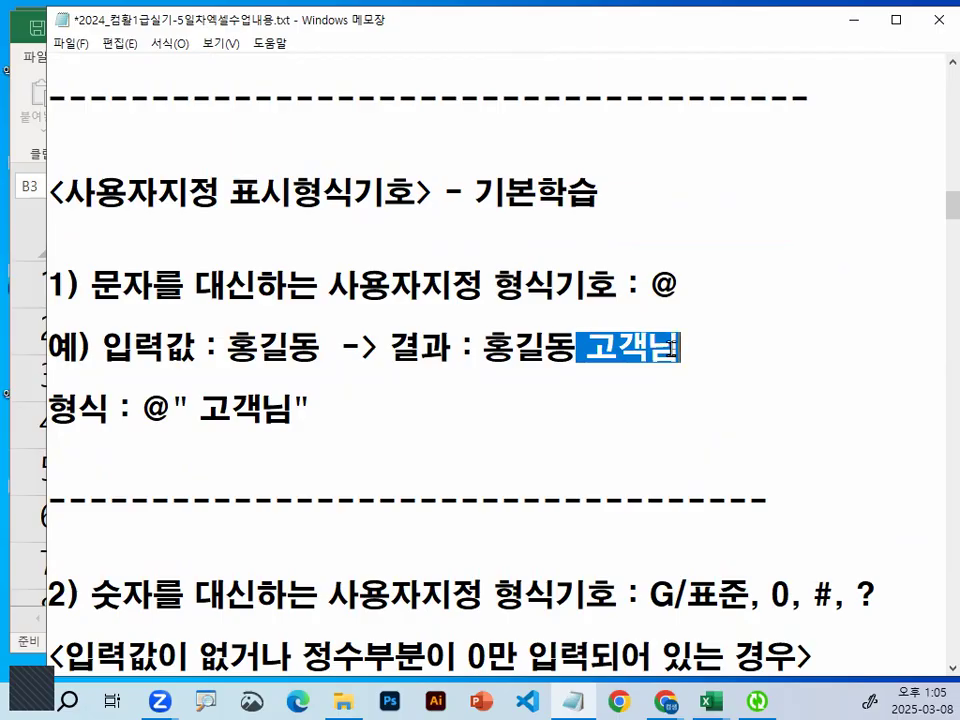
left_click_drag(650, 285, 686, 285)
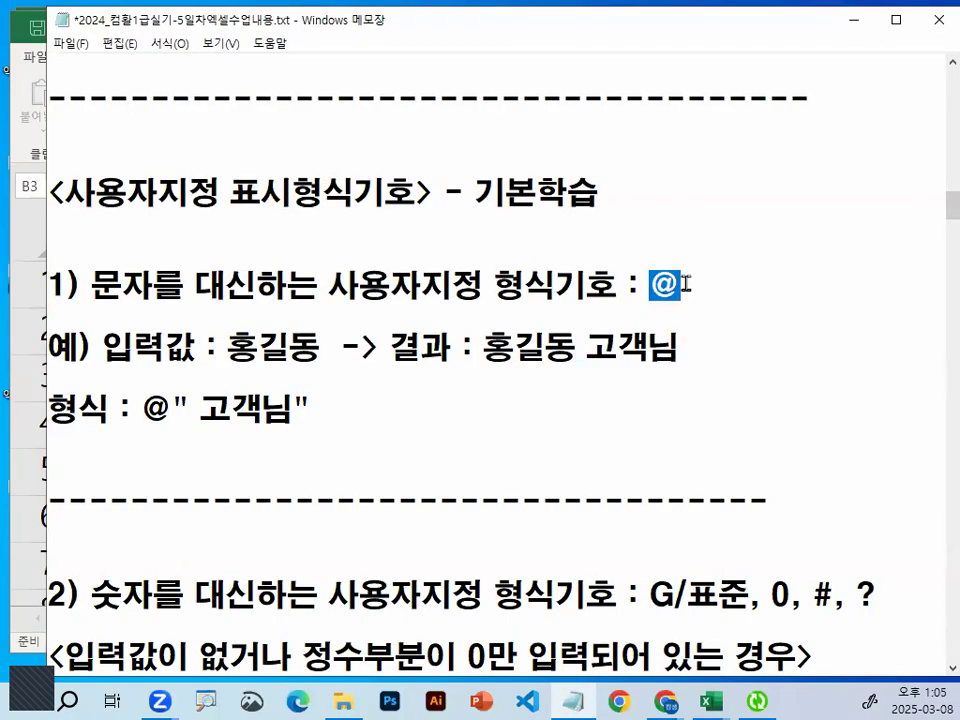
left_click_drag(228, 347, 315, 349)
left_click(447, 347)
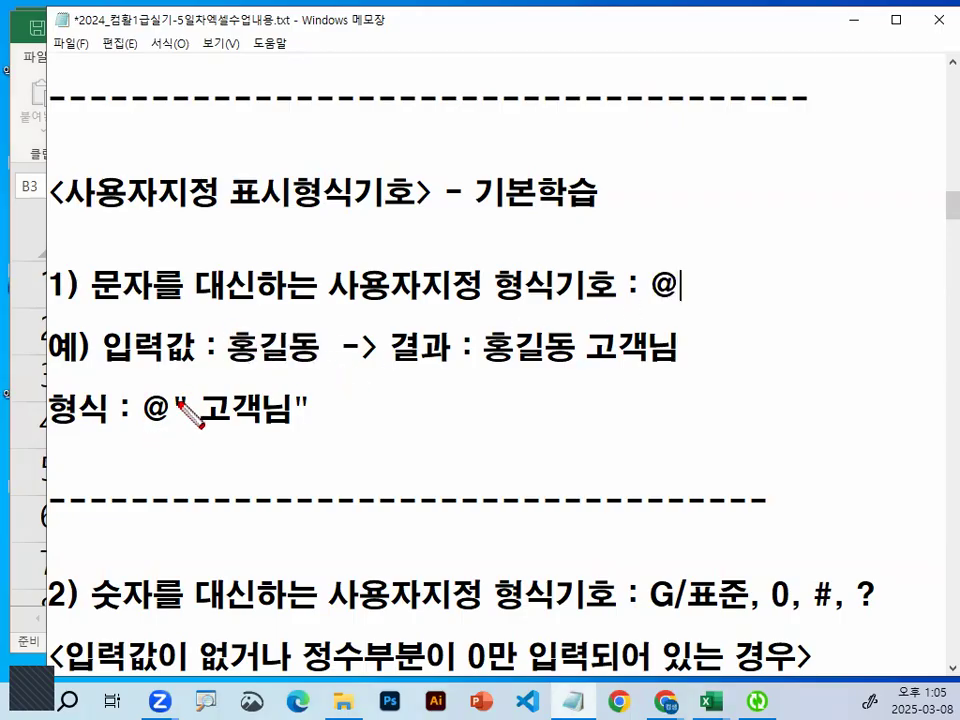
mouse_move(270, 340)
left_mouse_down()
mouse_move(566, 193)
mouse_move(668, 268)
mouse_move(694, 232)
left_mouse_up()
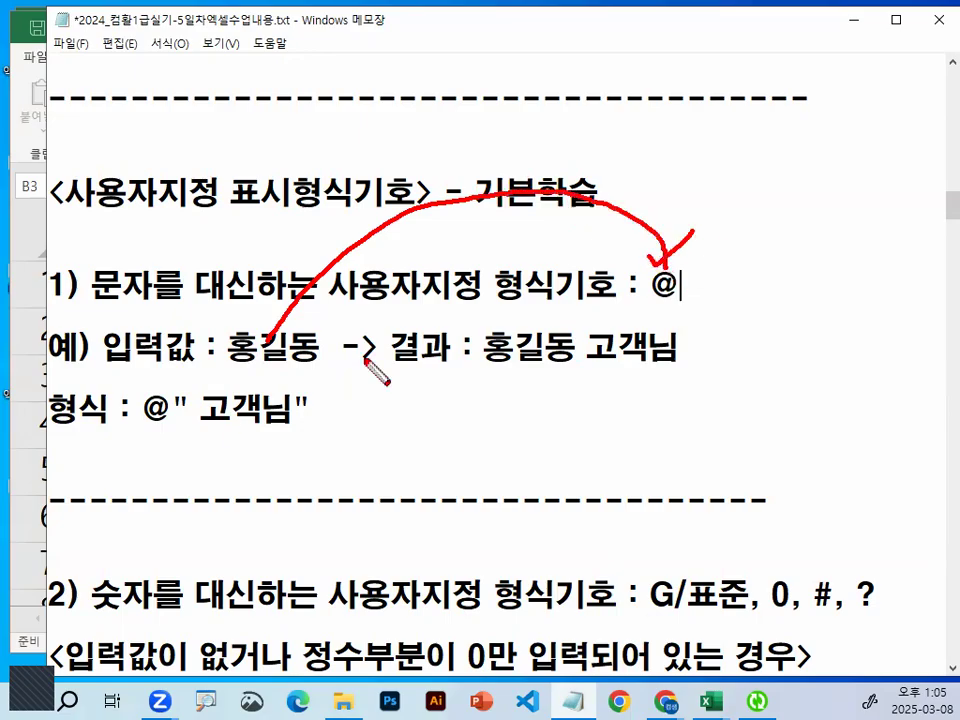
left_click_drag(261, 373, 330, 325)
key("Escape")
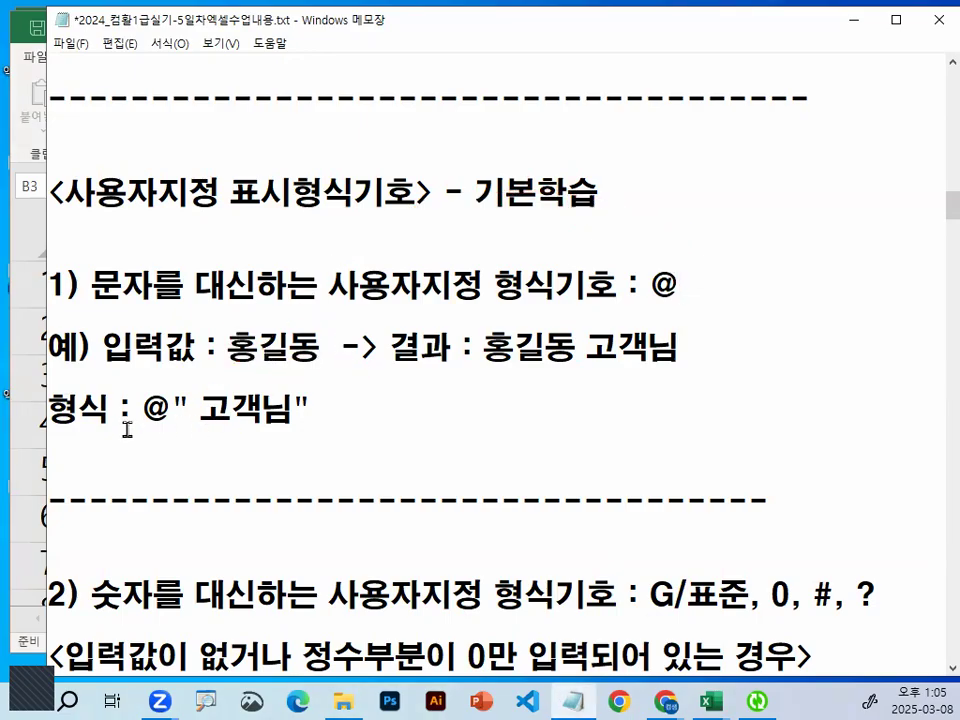
Examine how the example format code @" 고객님" combines the text symbol with quoted text.
mouse_move(141, 409)
left_mouse_down()
mouse_move(60, 409)
mouse_move(158, 410)
left_mouse_up()
left_click(182, 409)
left_click_drag(185, 408, 290, 408)
left_click(296, 405)
mouse_move(141, 409)
left_mouse_down()
mouse_move(173, 412)
mouse_move(141, 399)
mouse_move(170, 420)
mouse_move(302, 430)
left_mouse_up()
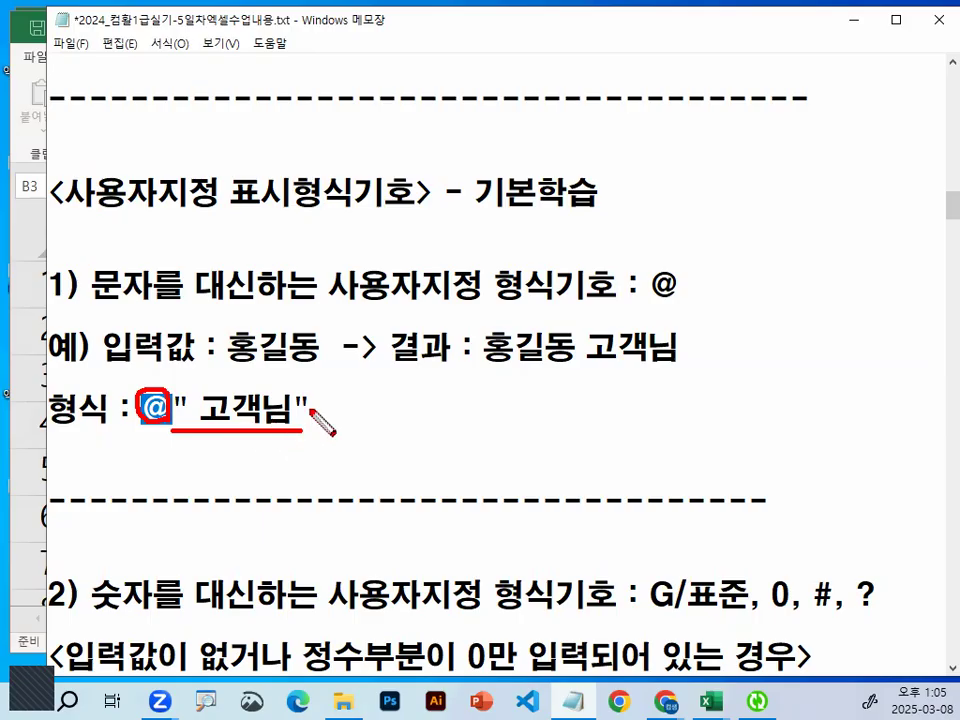
mouse_move(322, 348)
left_mouse_down()
mouse_move(258, 350)
mouse_move(323, 338)
left_mouse_up()
mouse_move(274, 386)
left_mouse_down()
mouse_move(240, 440)
mouse_move(270, 442)
left_mouse_up()
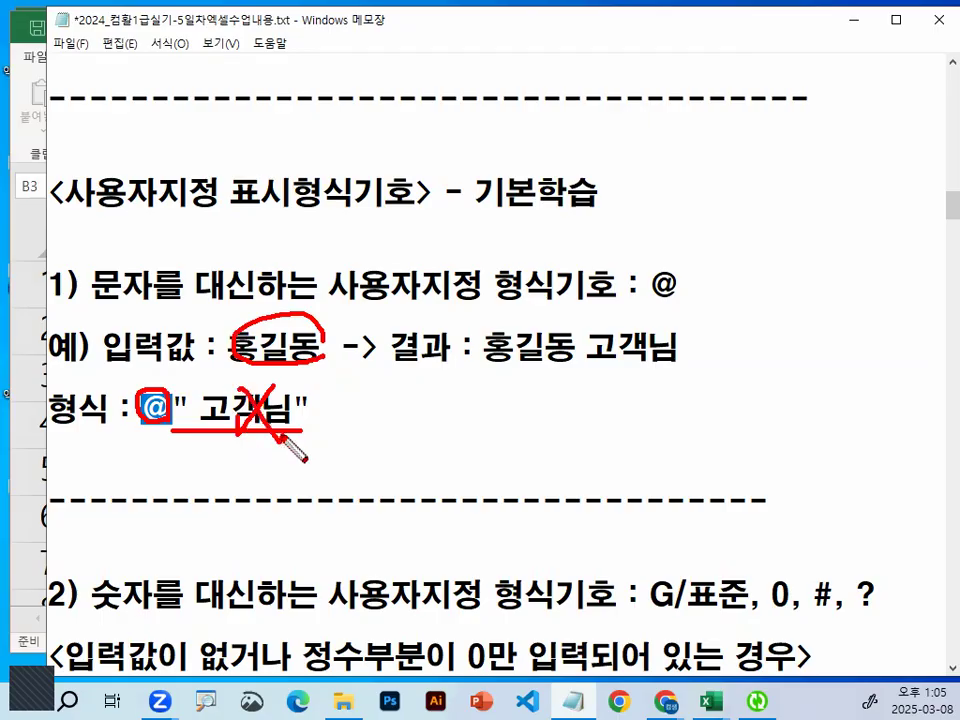
key("Escape")
left_click(349, 416)
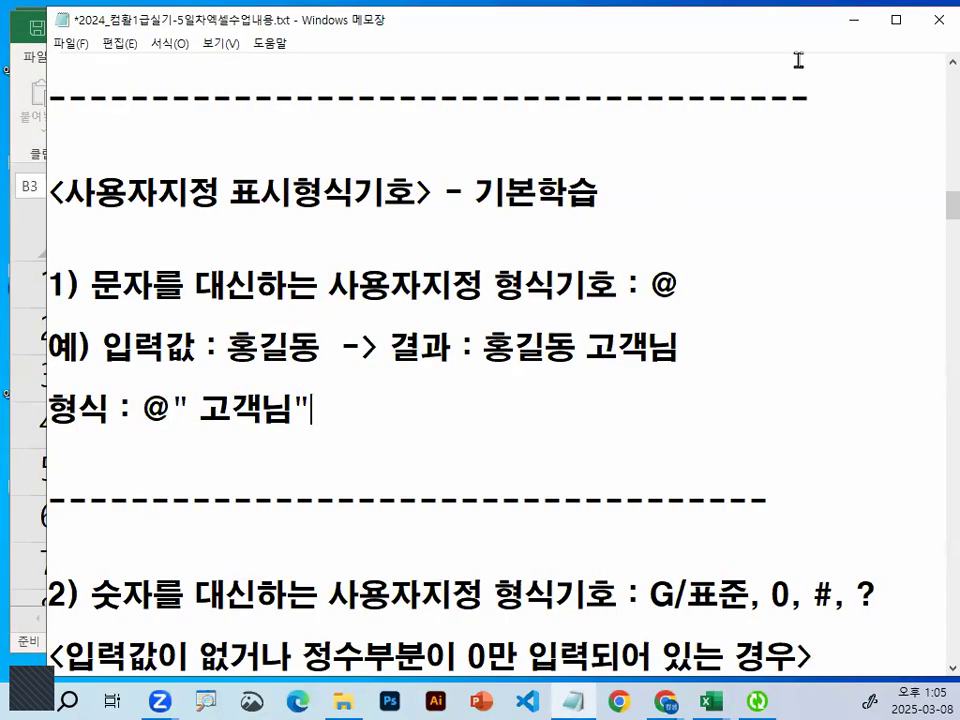
Minimize the notes to return to the Excel worksheet, and widen column A.
left_click(857, 28)
left_click(228, 333)
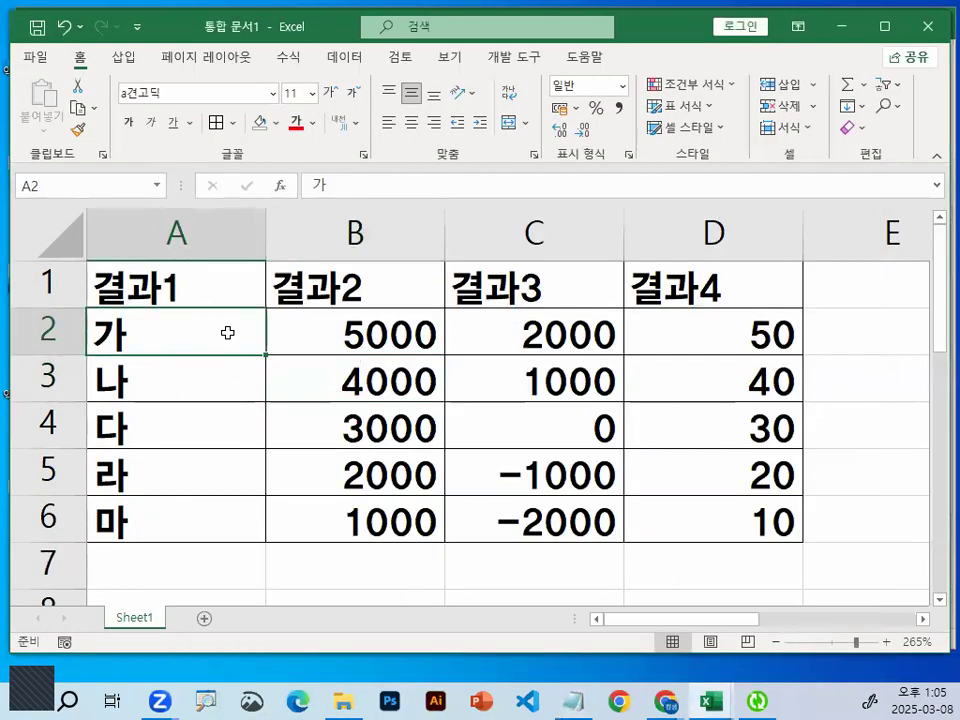
left_click_drag(264, 231, 308, 231)
View the number format categories in the cell format settings for A2:A6, and close them without changes.
left_click_drag(231, 327, 228, 509)
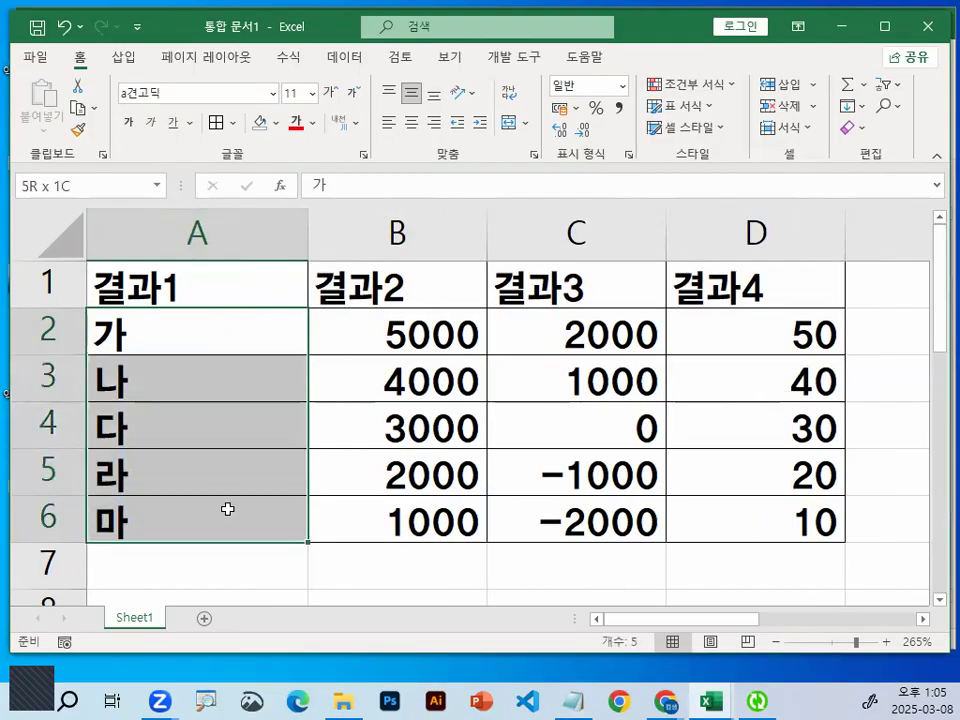
key("ctrl+1")
left_click(90, 342)
mouse_move(217, 355)
left_mouse_down()
mouse_move(118, 333)
mouse_move(216, 345)
left_mouse_up()
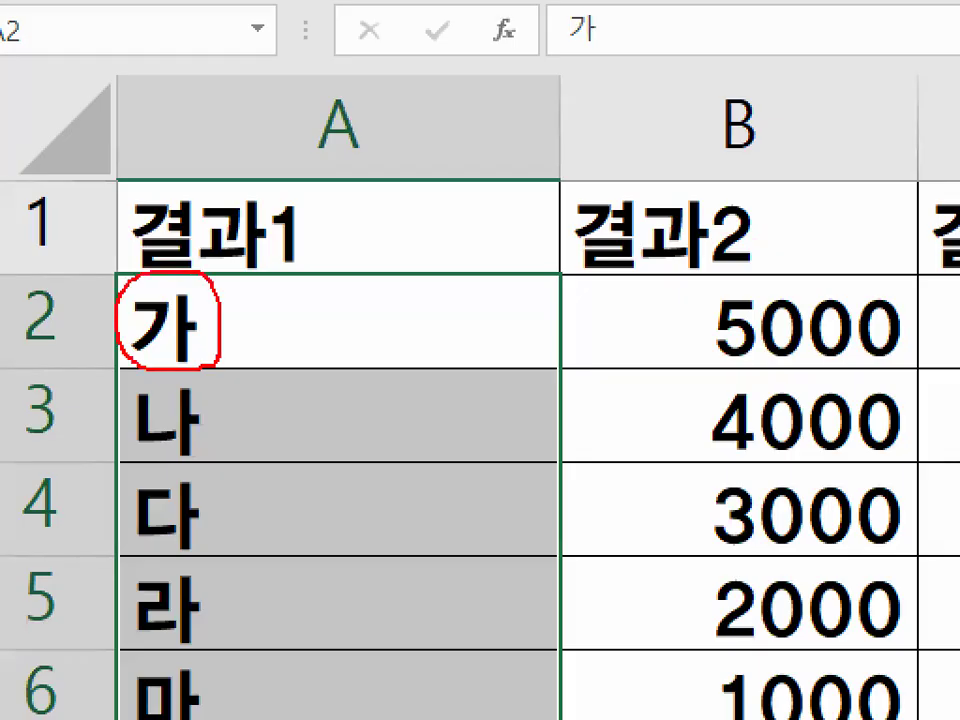
mouse_move(371, 353)
left_mouse_down()
mouse_move(342, 328)
mouse_move(420, 359)
mouse_move(388, 381)
mouse_move(457, 342)
left_mouse_up()
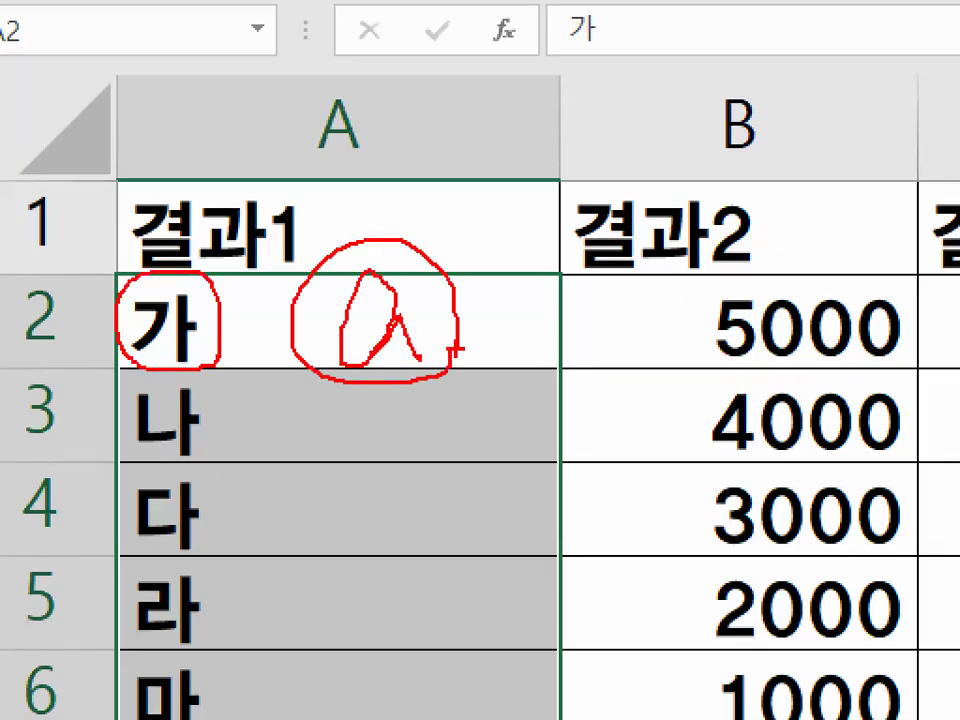
key("Escape")
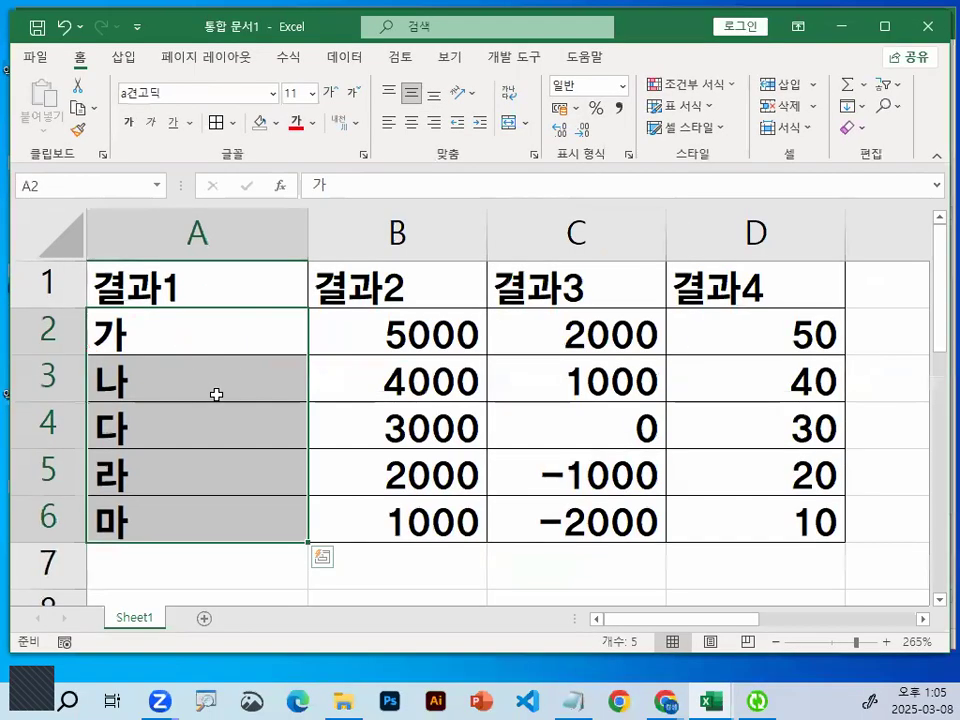
key("ctrl+1")
left_click_drag(465, 77, 418, 80)
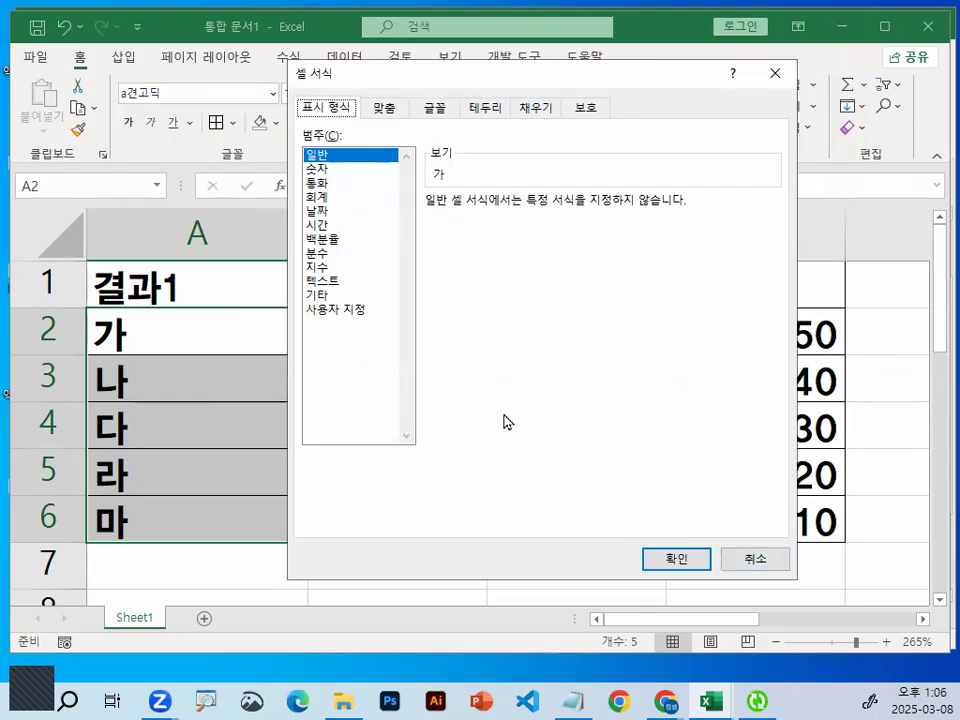
left_click(780, 561)
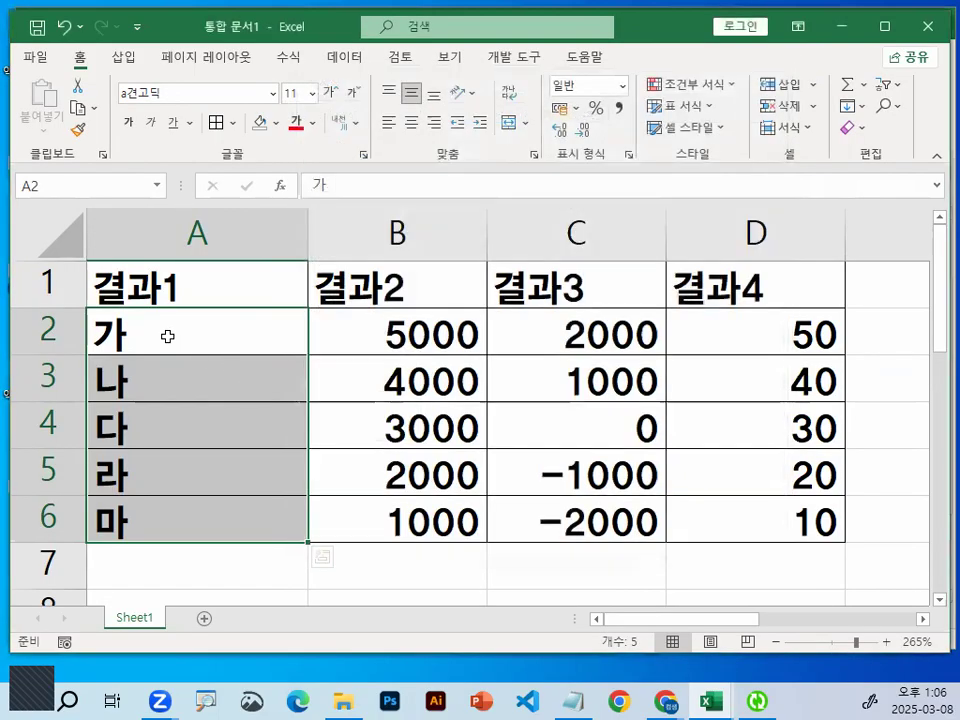
Open the cell format settings for A2:A6 and choose the custom (사용자 지정) number format category.
right_click(170, 345)
left_click(225, 562)
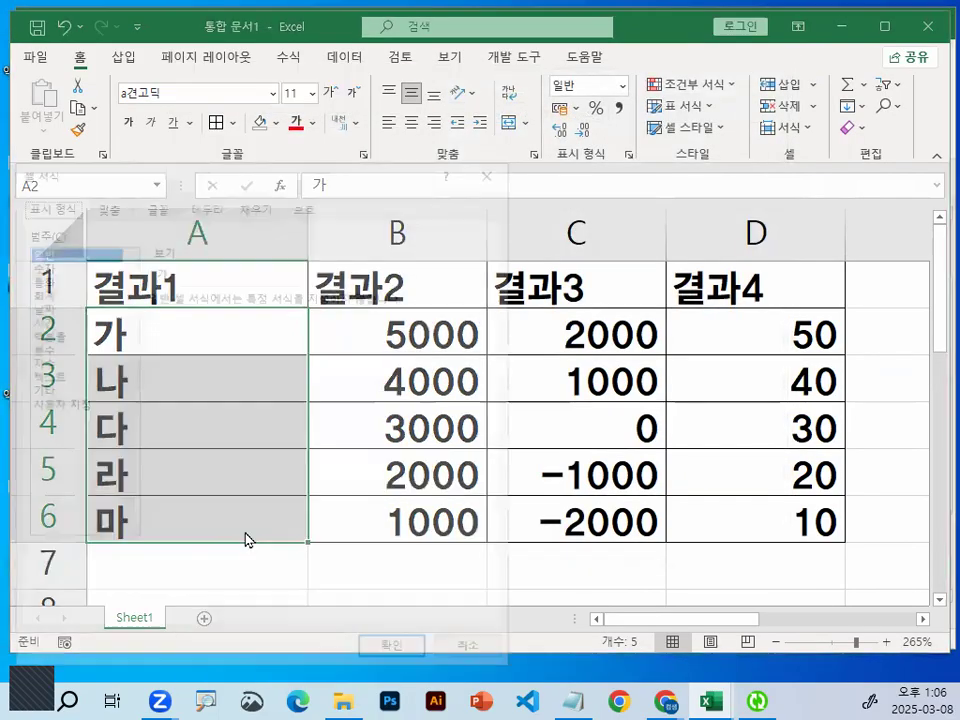
left_click_drag(258, 166, 480, 26)
left_click(295, 280)
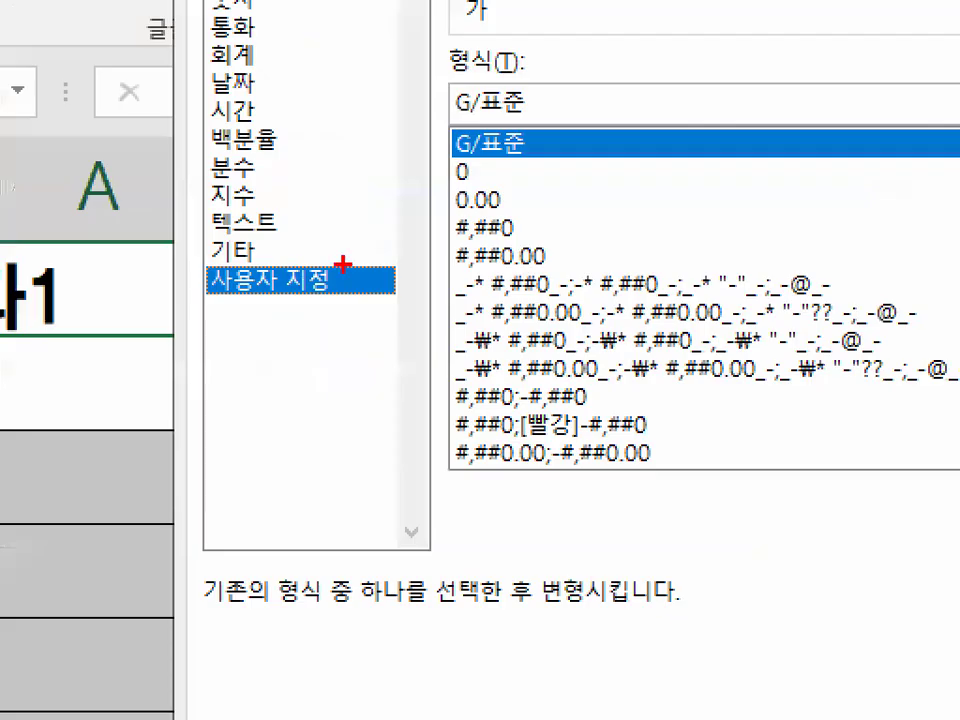
mouse_move(342, 264)
left_mouse_down()
mouse_move(195, 308)
mouse_move(340, 270)
mouse_move(439, 96)
left_mouse_up()
key("Escape")
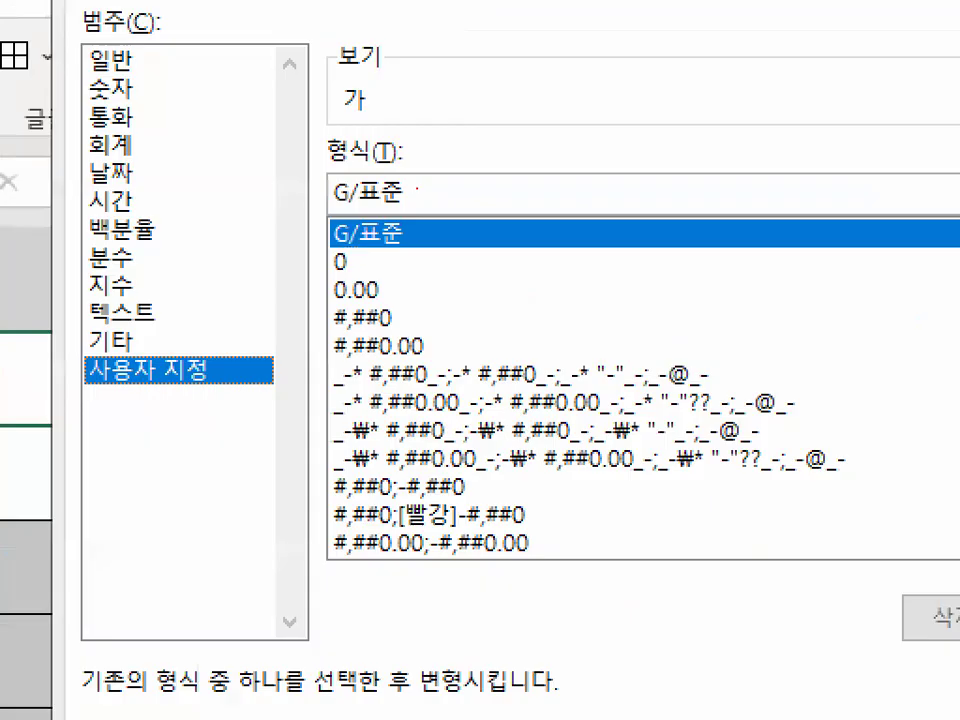
Set the custom format code for A2:A6 to @ 고객님 and apply it.
left_click_drag(420, 175, 431, 199)
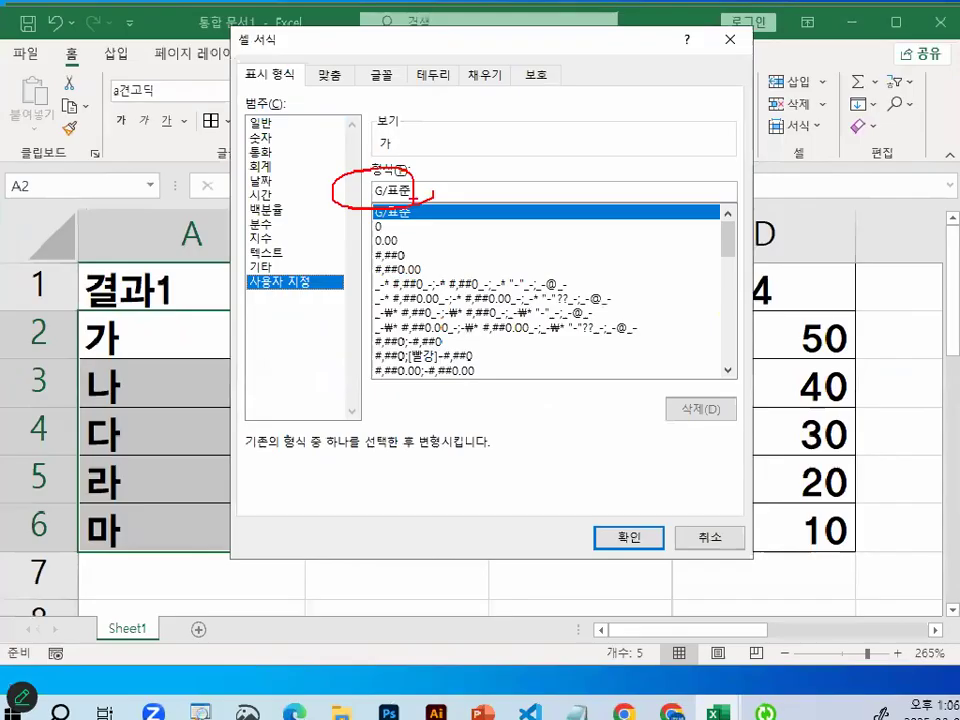
key("Escape")
type("@")
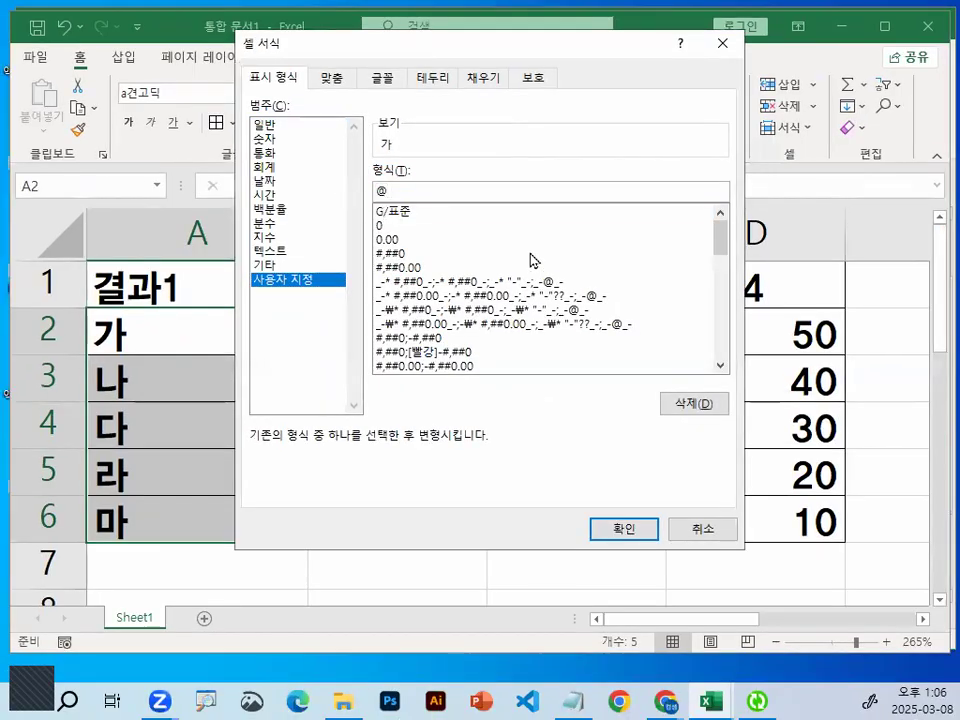
type(" ㄱㅗ객ㄴㅇ")
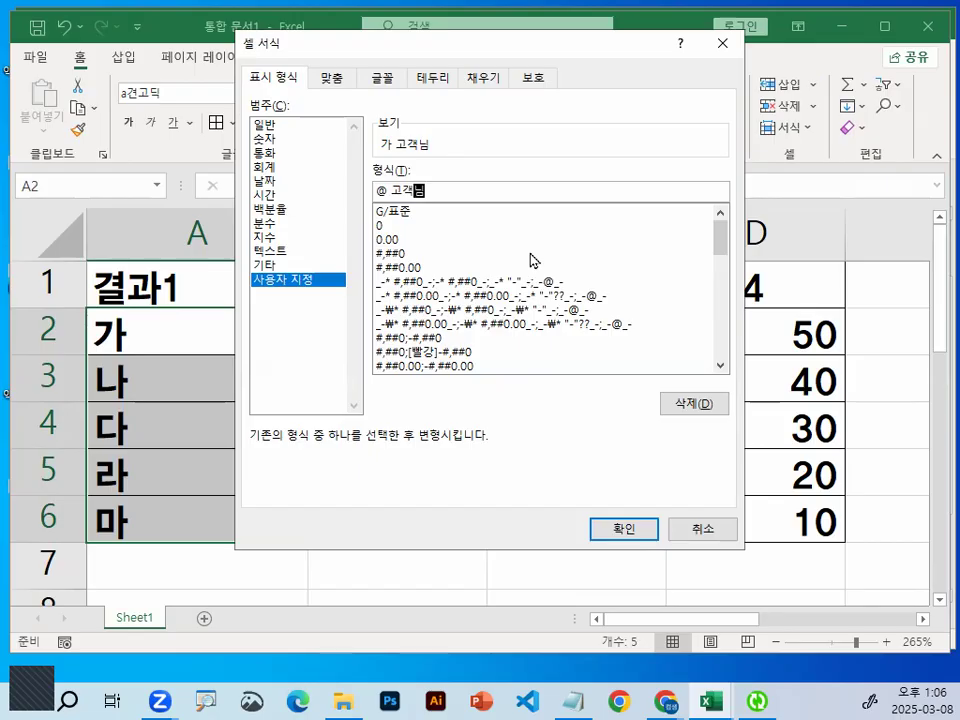
left_click(643, 533)
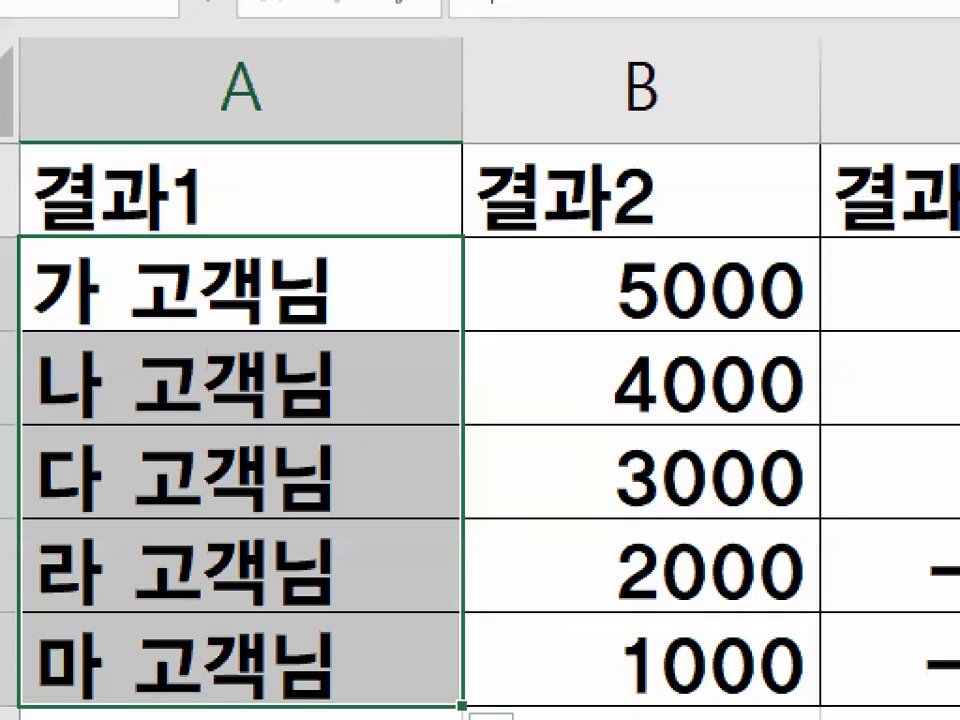
left_click_drag(200, 320, 322, 226)
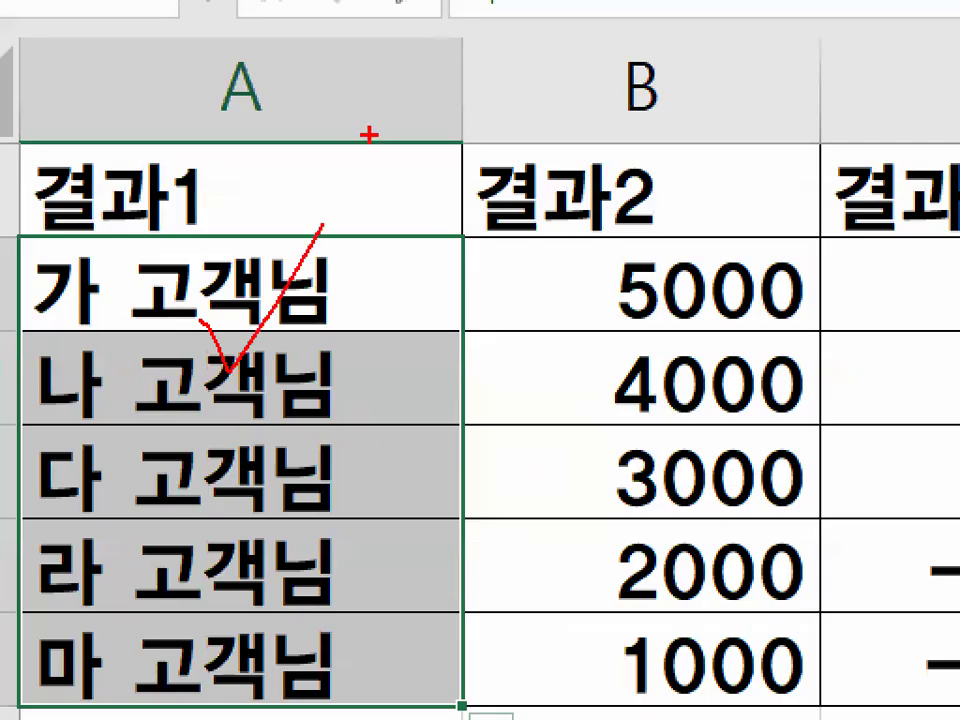
key("Escape")
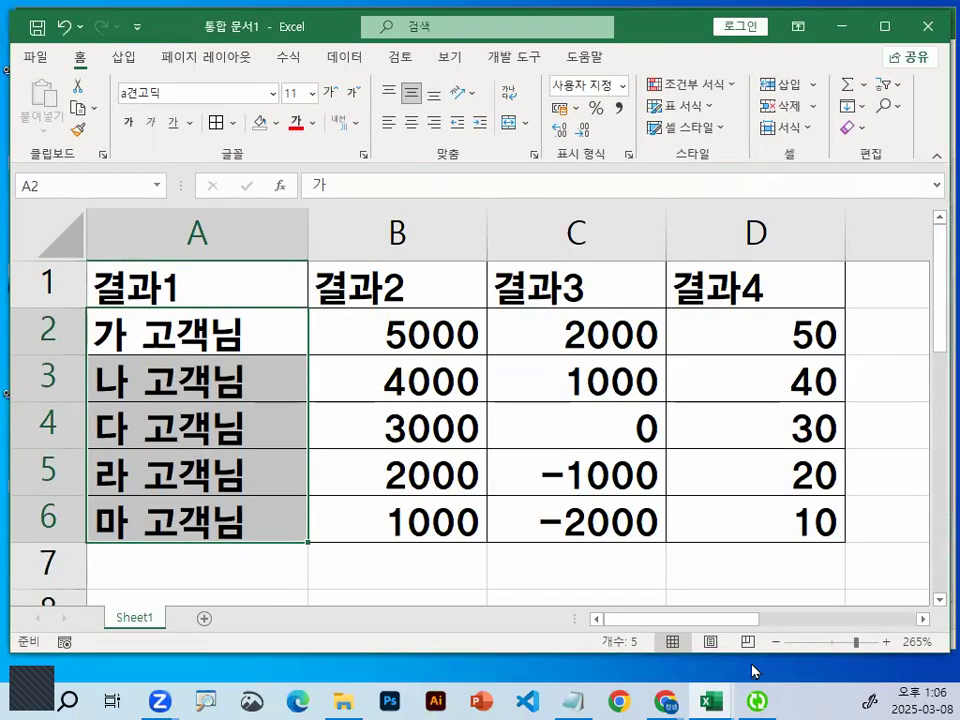
Switch to the Notepad notes and examine the custom format symbols that stand for numbers: G/표준, 0, # and ?
left_click(576, 699)
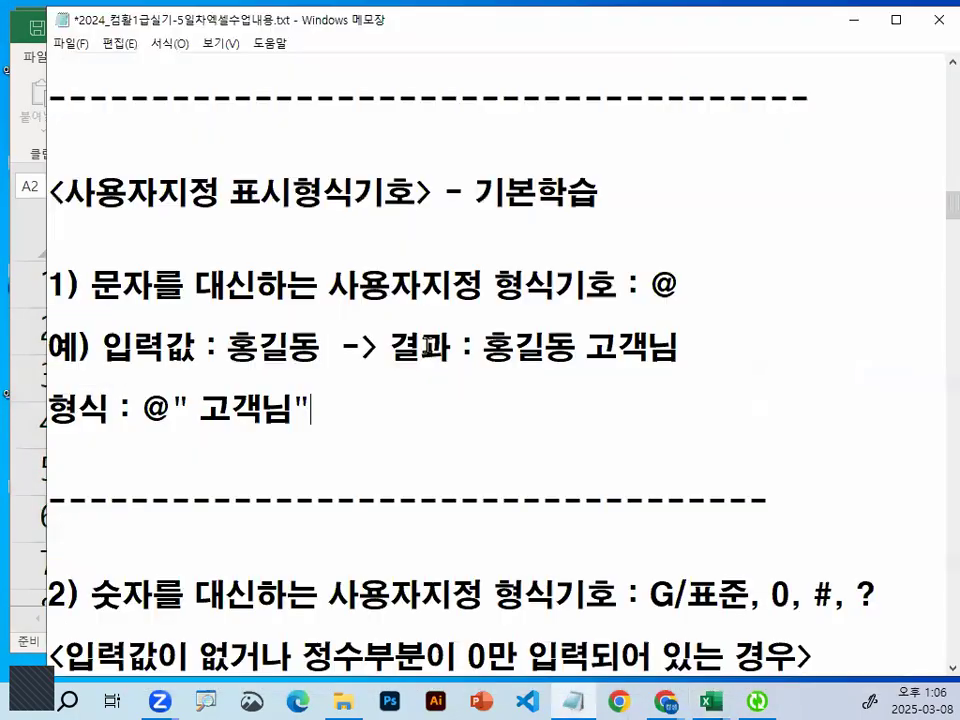
scroll(427, 345, "down", 2)
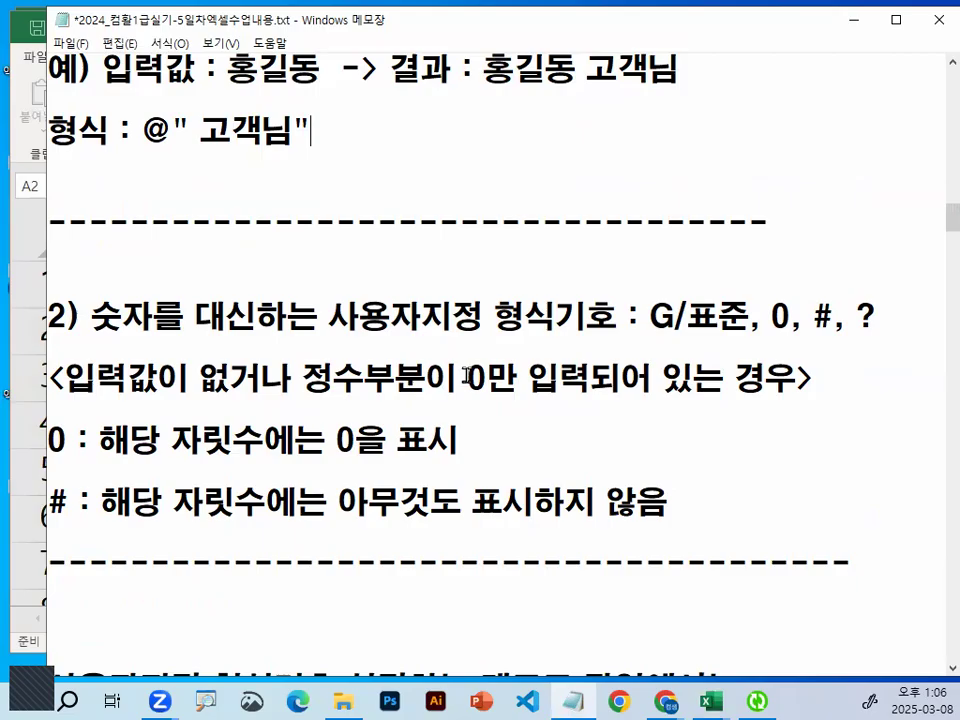
left_click_drag(649, 316, 889, 318)
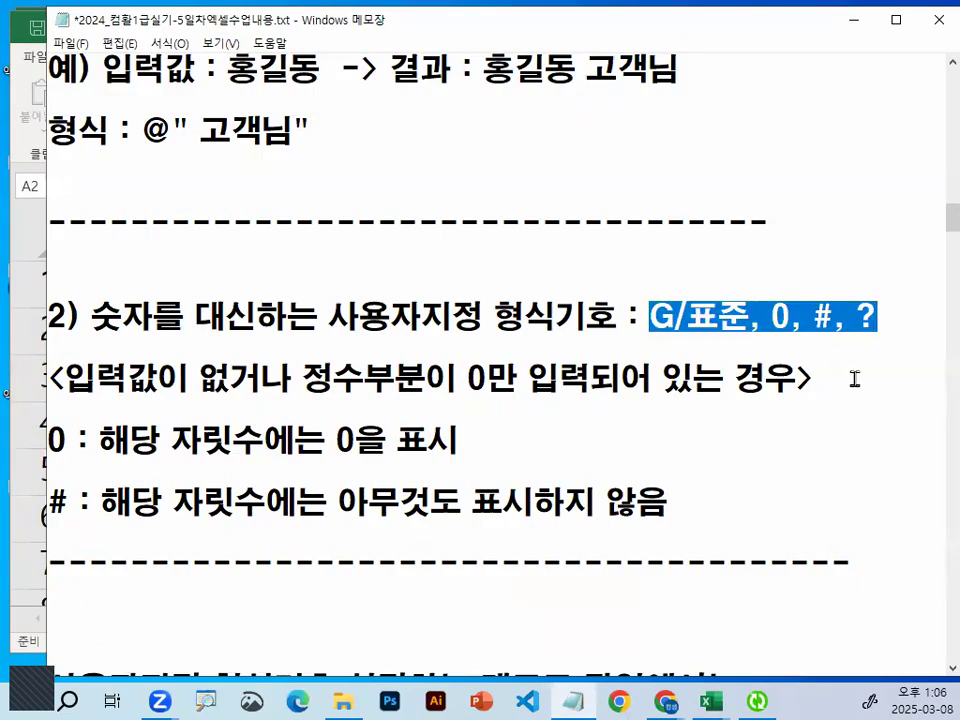
left_click(600, 318)
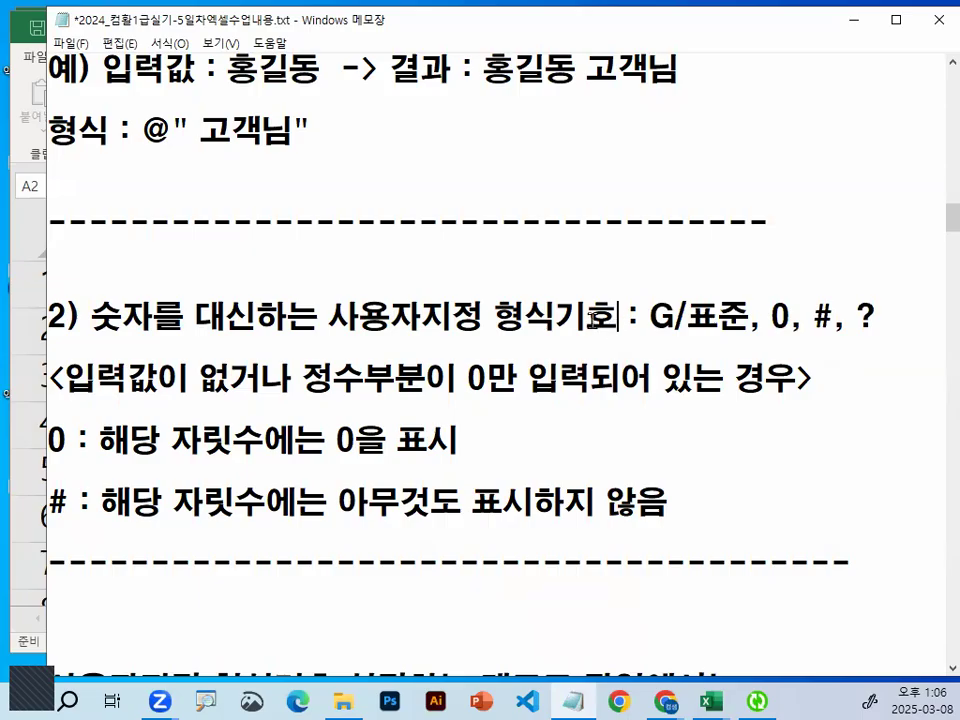
left_click_drag(328, 318, 585, 318)
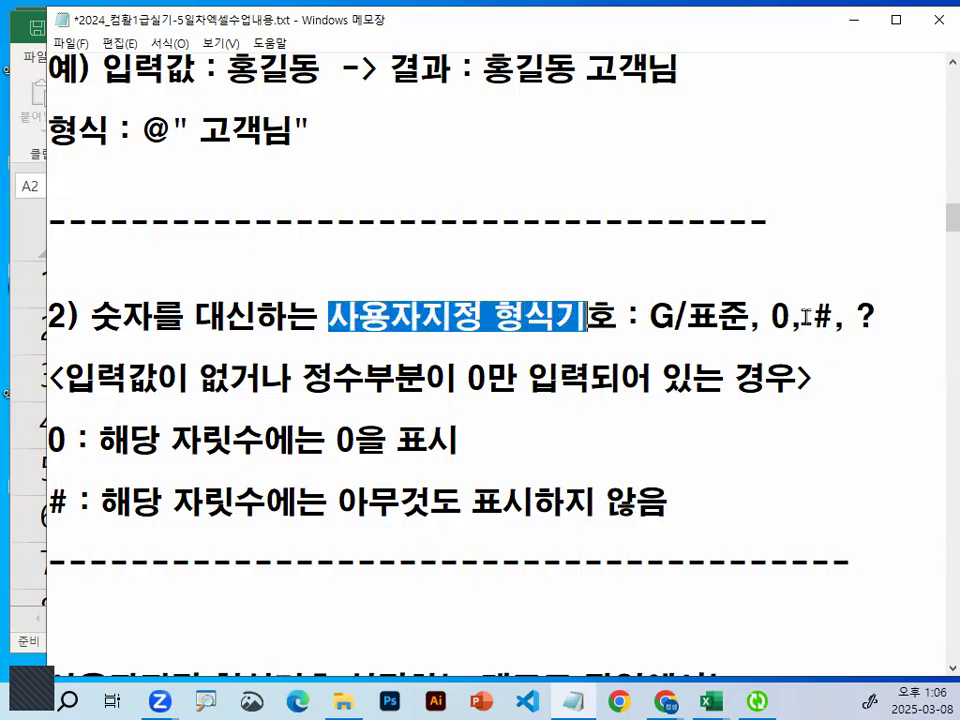
double_click(780, 316)
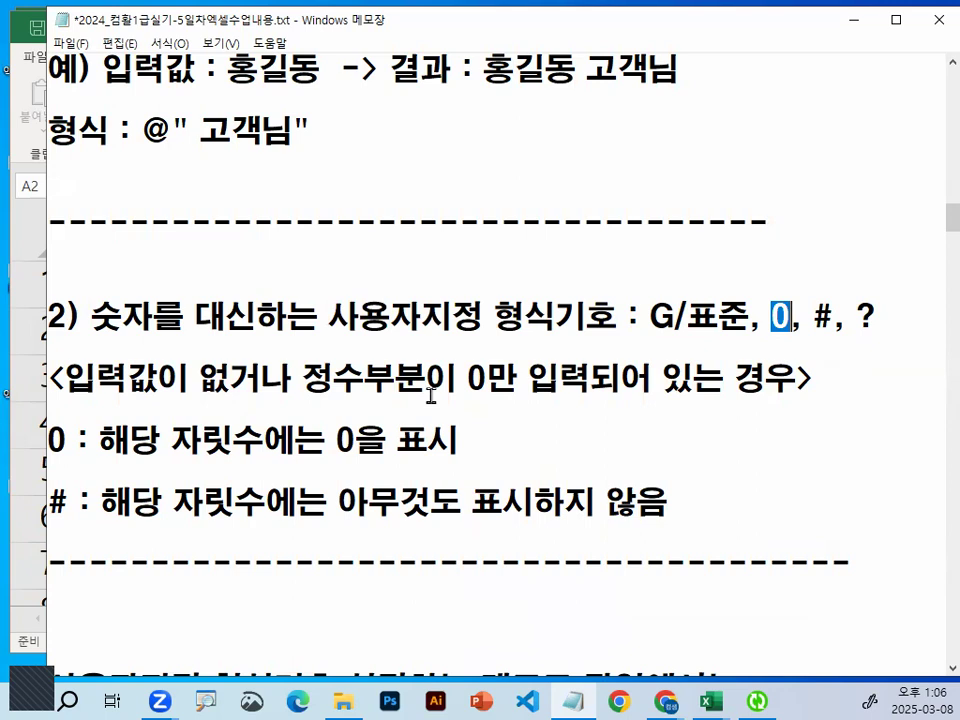
Examine the notes on how the 0 and # symbols treat empty digit positions.
scroll(437, 390, "down", 1)
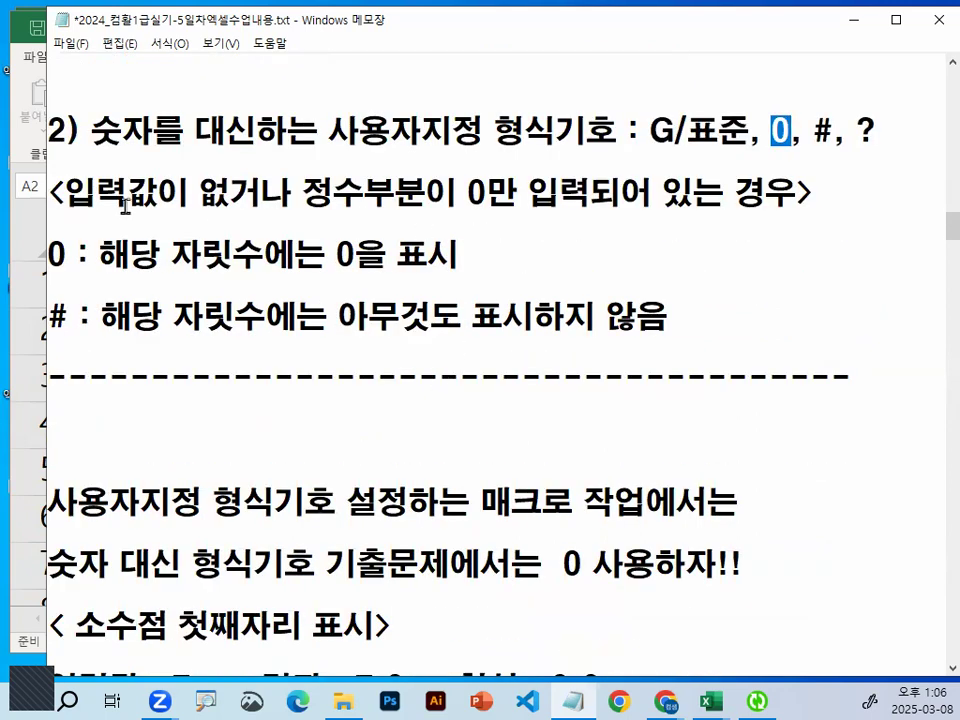
double_click(57, 253)
double_click(58, 318)
left_click_drag(100, 251, 536, 260)
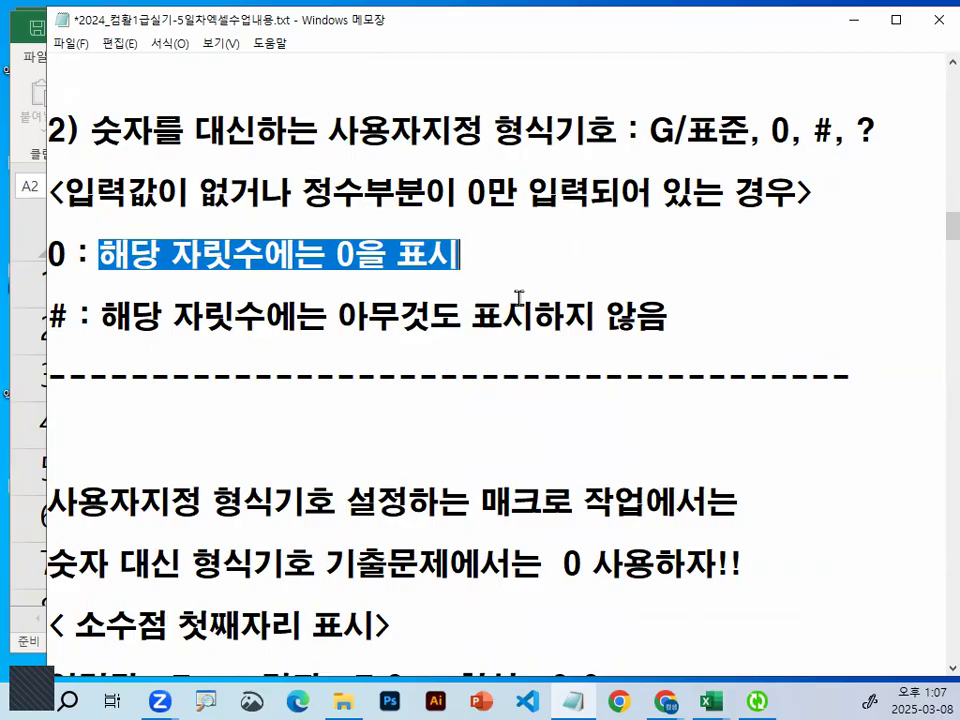
left_click(352, 258)
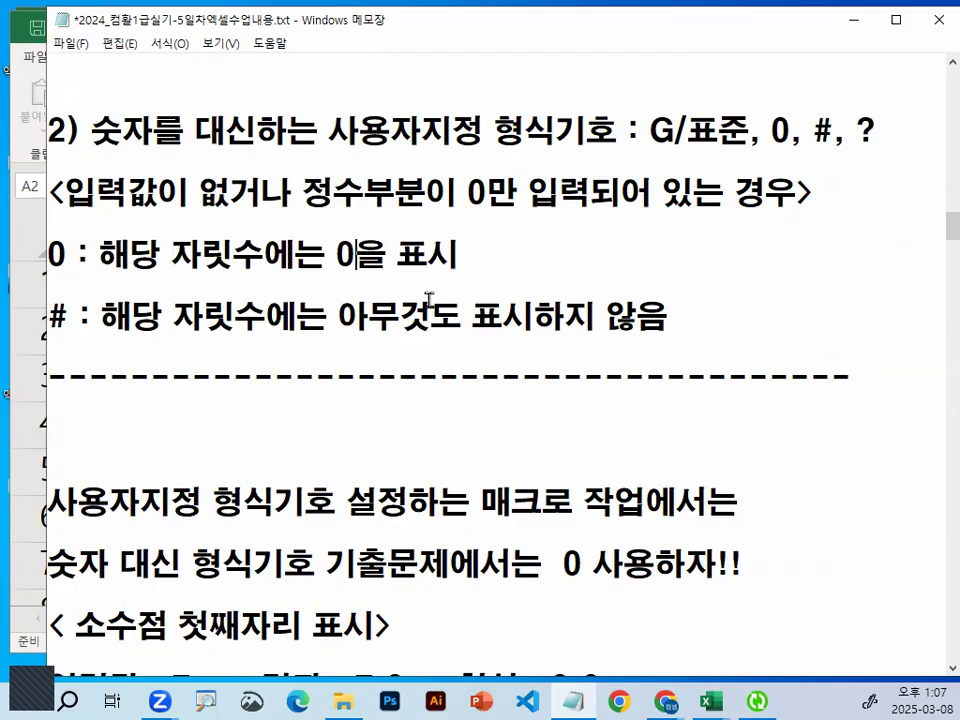
left_click_drag(338, 318, 693, 316)
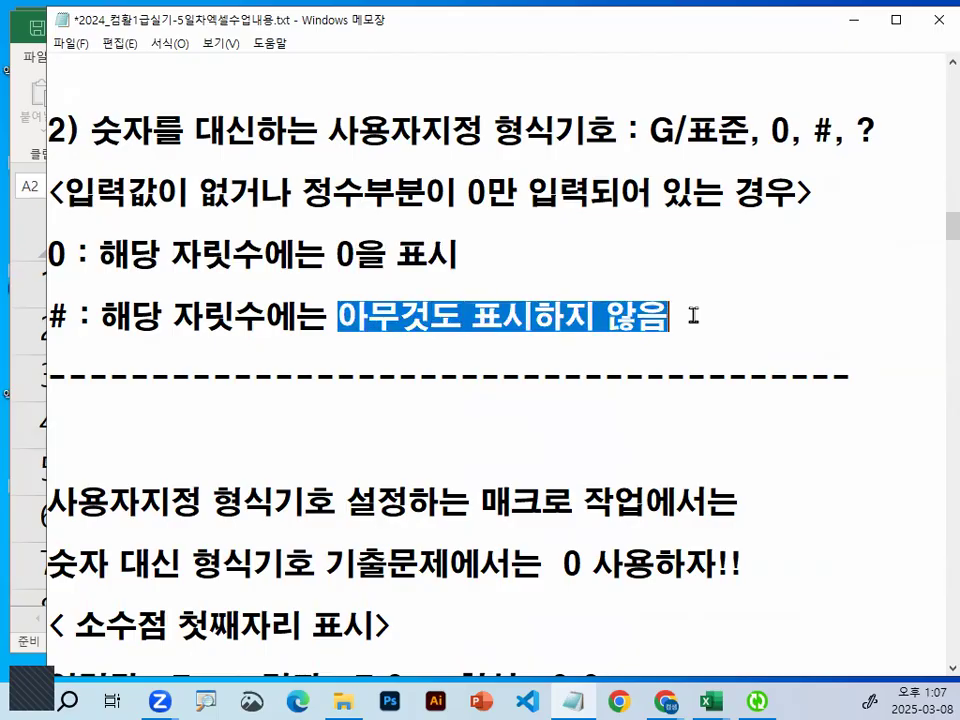
scroll(243, 362, "down", 1)
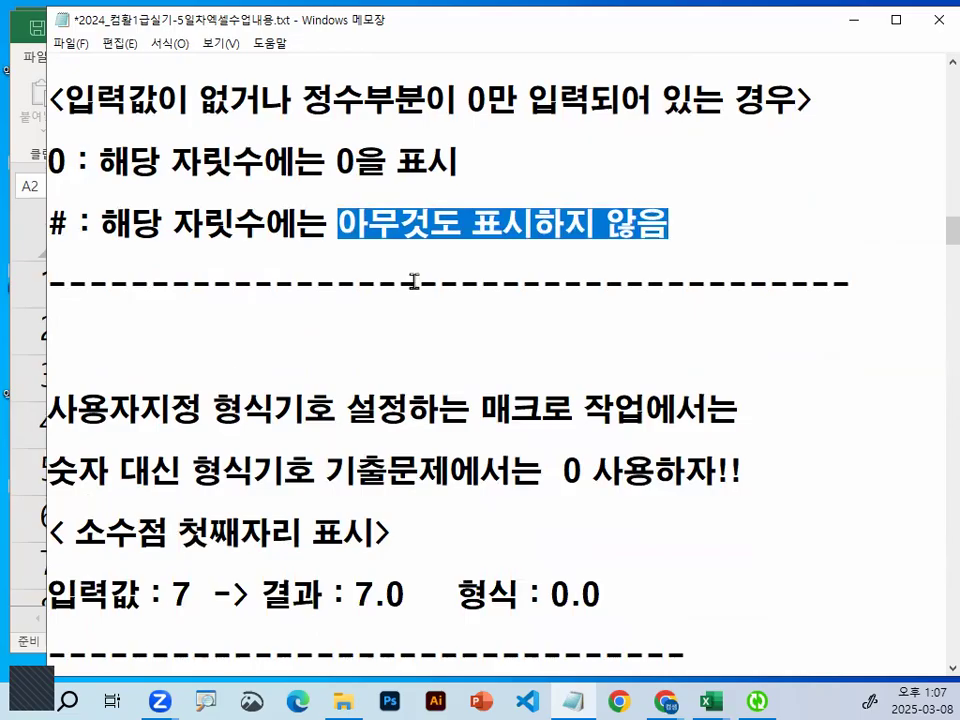
Read the note on which number symbol to use for format codes in macro exam tasks.
scroll(591, 392, "down", 2)
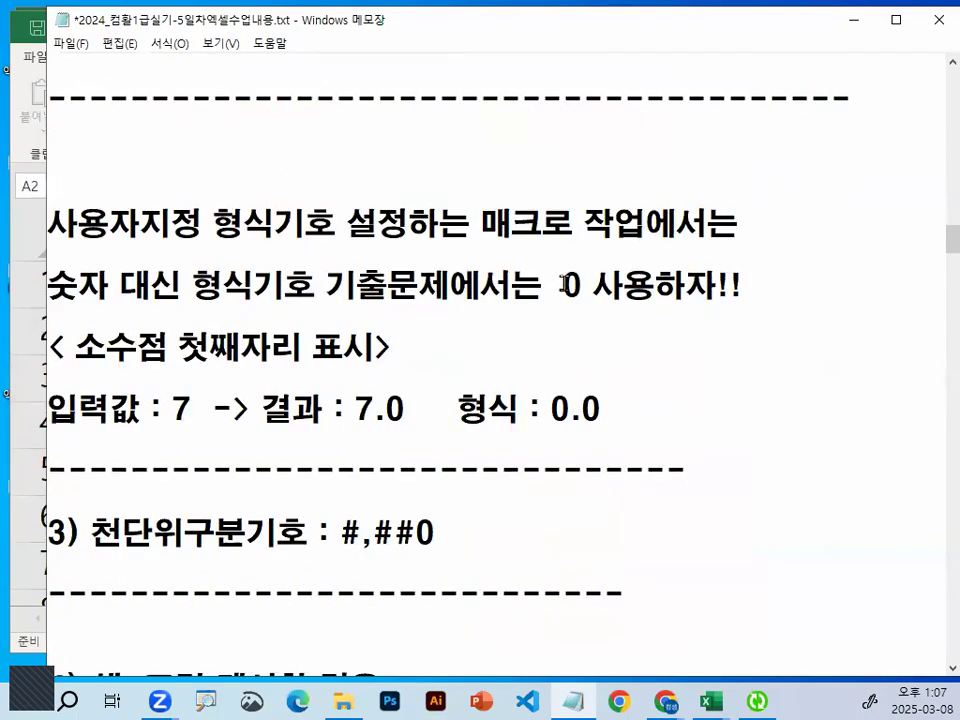
left_click_drag(563, 284, 592, 285)
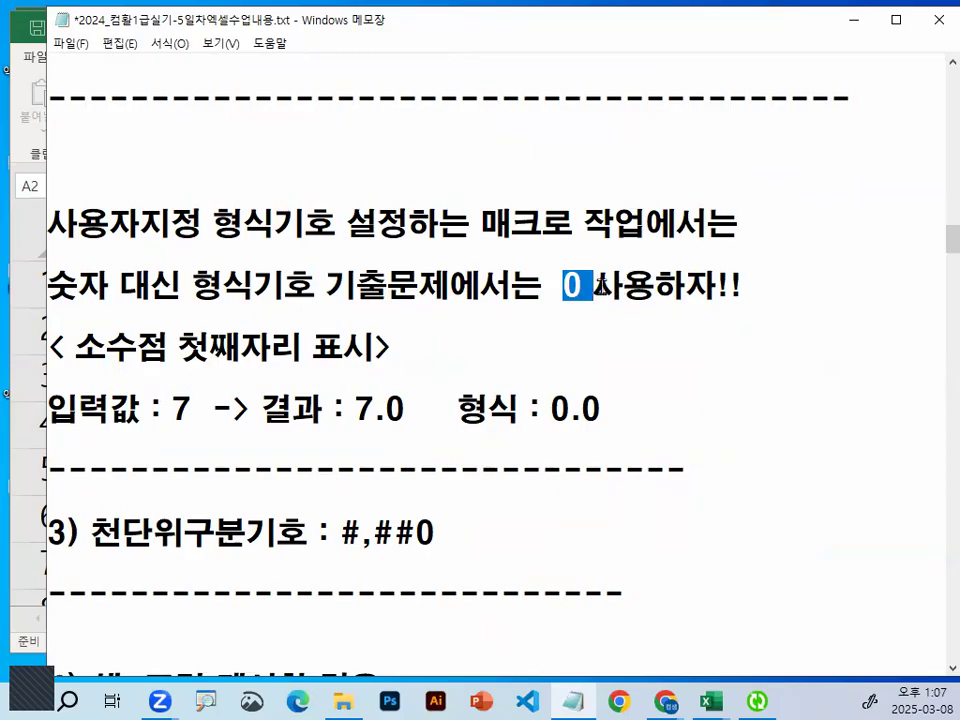
left_click_drag(563, 285, 686, 285)
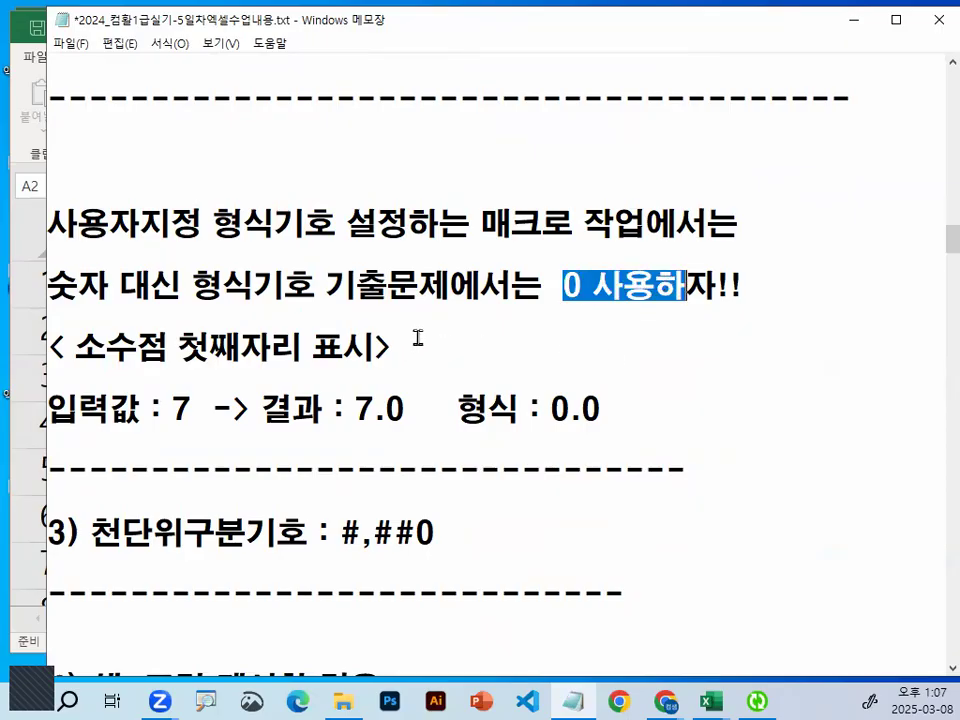
Examine the first-decimal-place example, comparing its input value, displayed result and format code.
left_click(184, 348)
left_click_drag(184, 348, 381, 352)
left_click(172, 408)
left_click_drag(172, 408, 190, 408)
left_click_drag(356, 408, 416, 408)
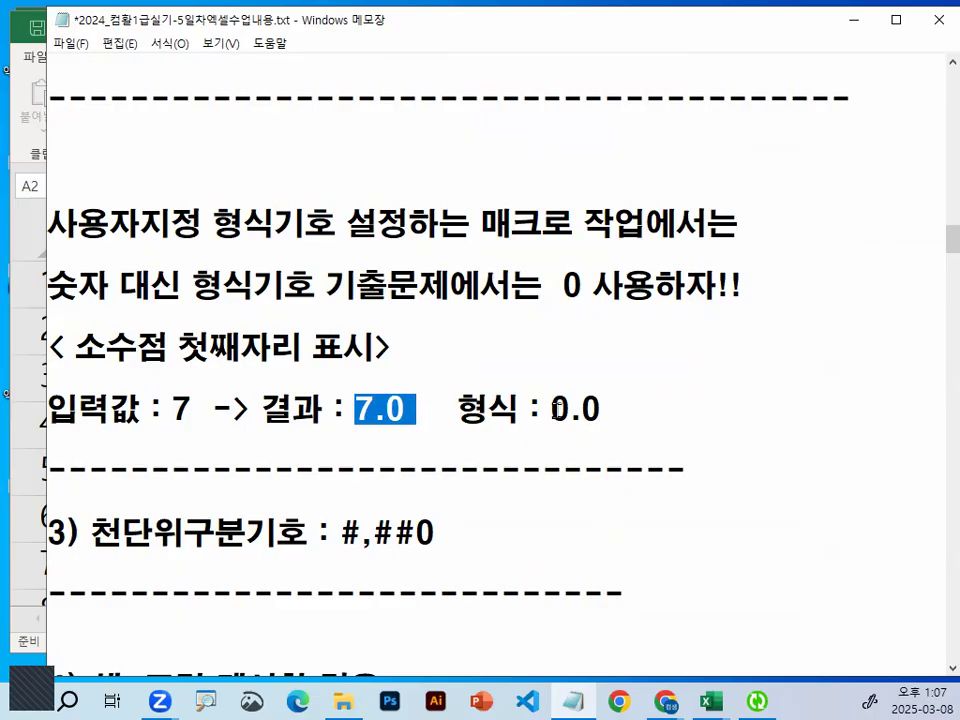
left_click_drag(556, 410, 598, 406)
left_click(598, 406)
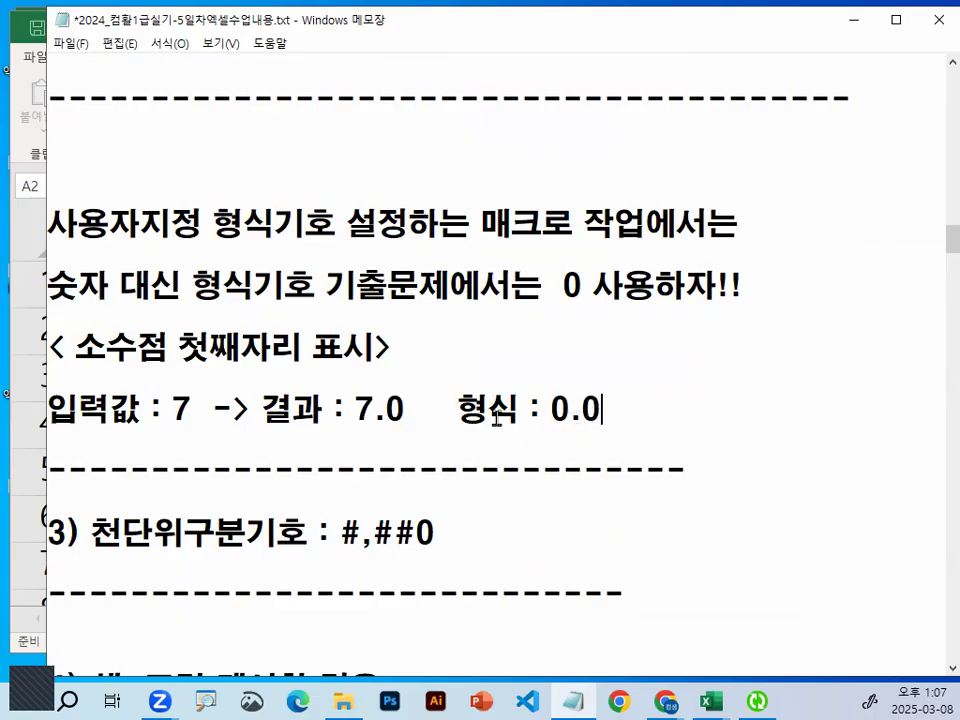
mouse_move(514, 341)
left_mouse_down()
mouse_move(561, 347)
mouse_move(531, 399)
left_mouse_up()
key("Escape")
left_click(576, 408, "shift")
left_click(183, 410)
left_click_drag(379, 410, 435, 394)
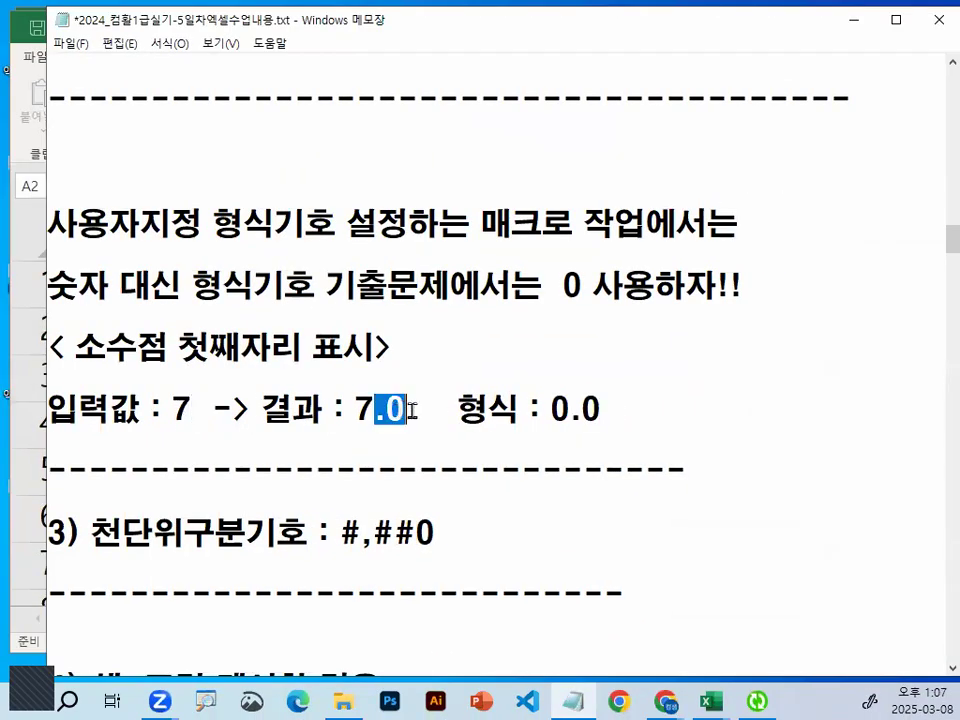
left_click_drag(548, 407, 605, 410)
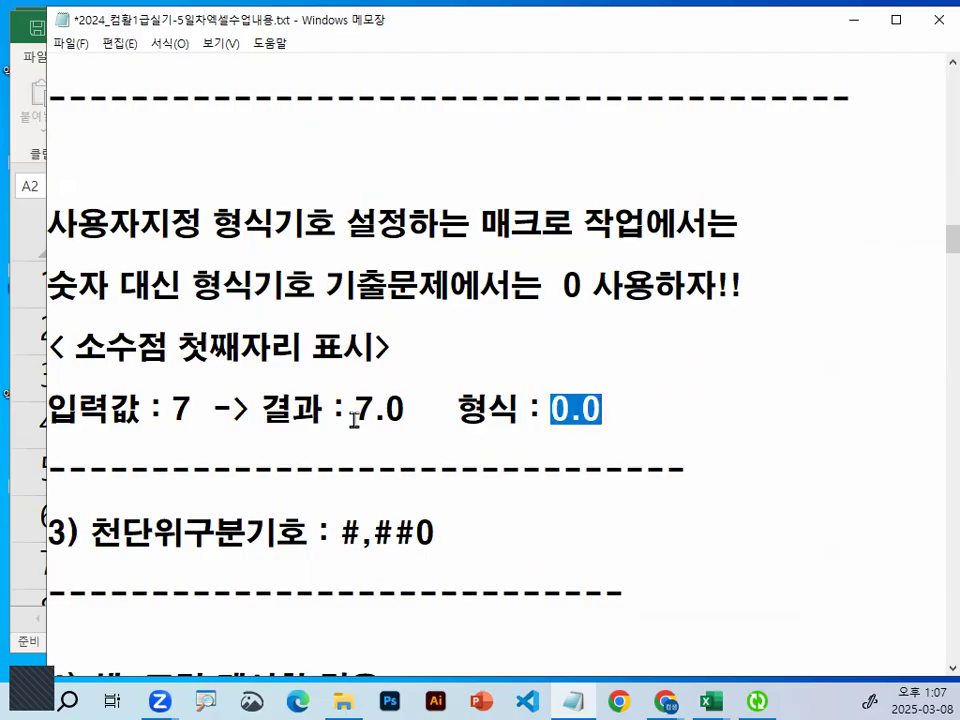
left_click_drag(355, 410, 421, 411)
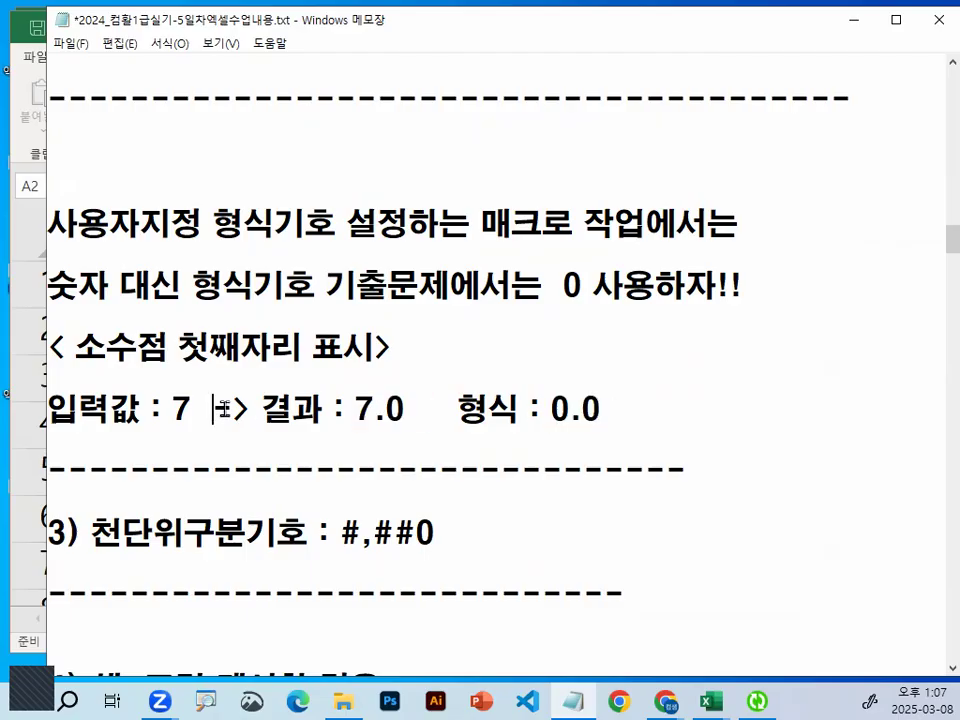
Reorder the first-decimal-place example line to read 입력값 : 7 -> 형식 : 0.0 -> 결과 : 7.0.
left_click_drag(207, 410, 421, 411)
key("ctrl+c")
key("BackSpace")
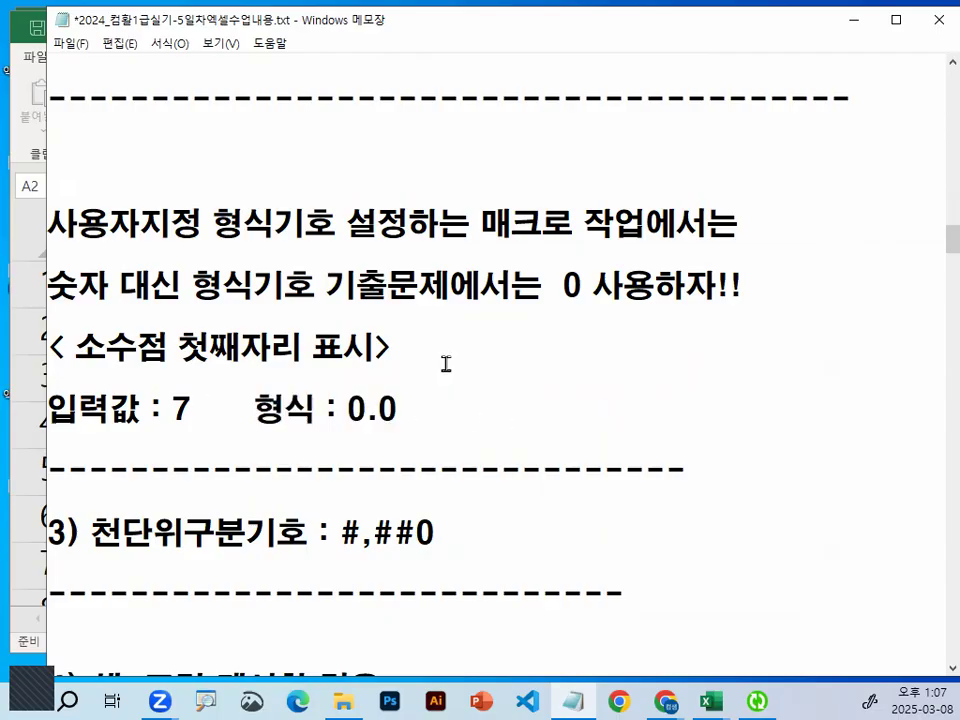
type("->")
key("Delete")
key("Delete")
key("End")
key("ctrl+v")
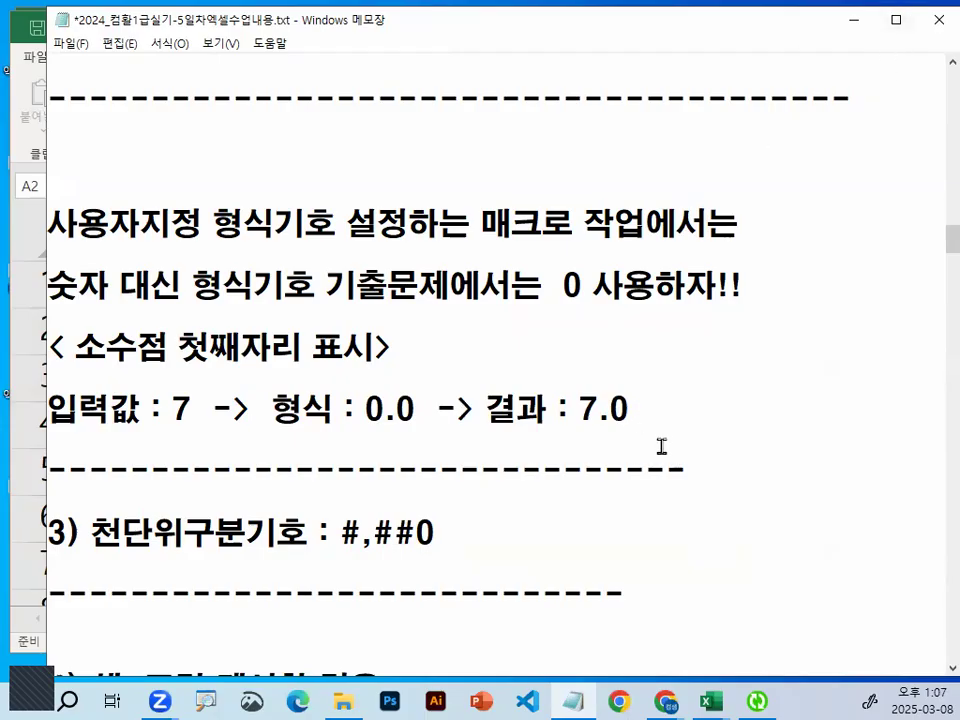
Review the reordered decimal example and the thousands separator format code in section 3 of the notes.
double_click(177, 408)
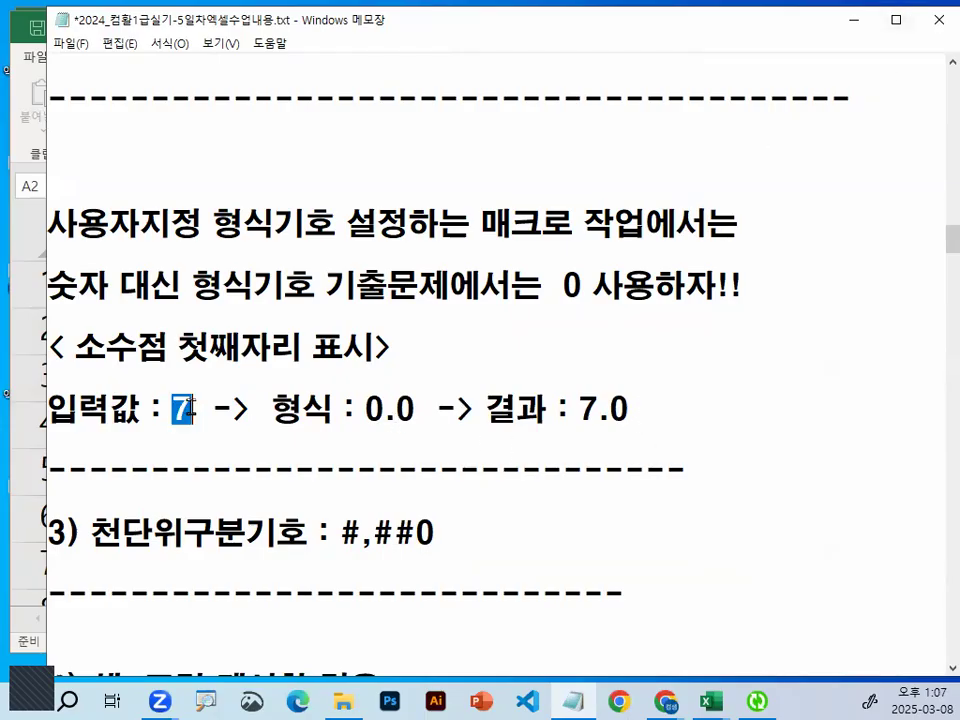
left_click_drag(397, 408, 415, 406)
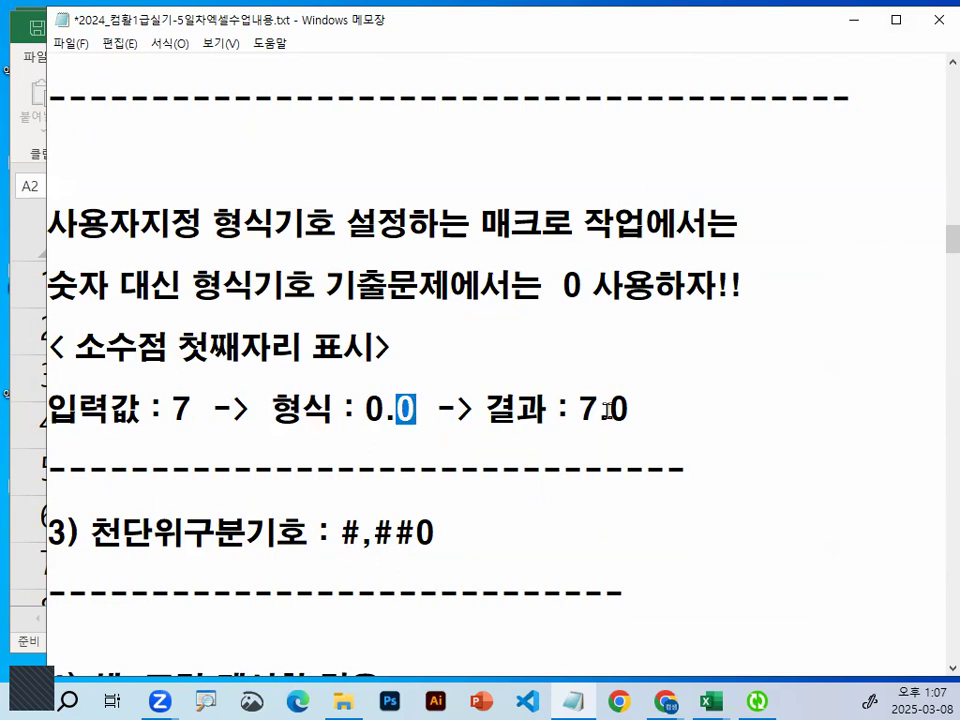
left_click_drag(610, 408, 628, 408)
left_click(356, 390)
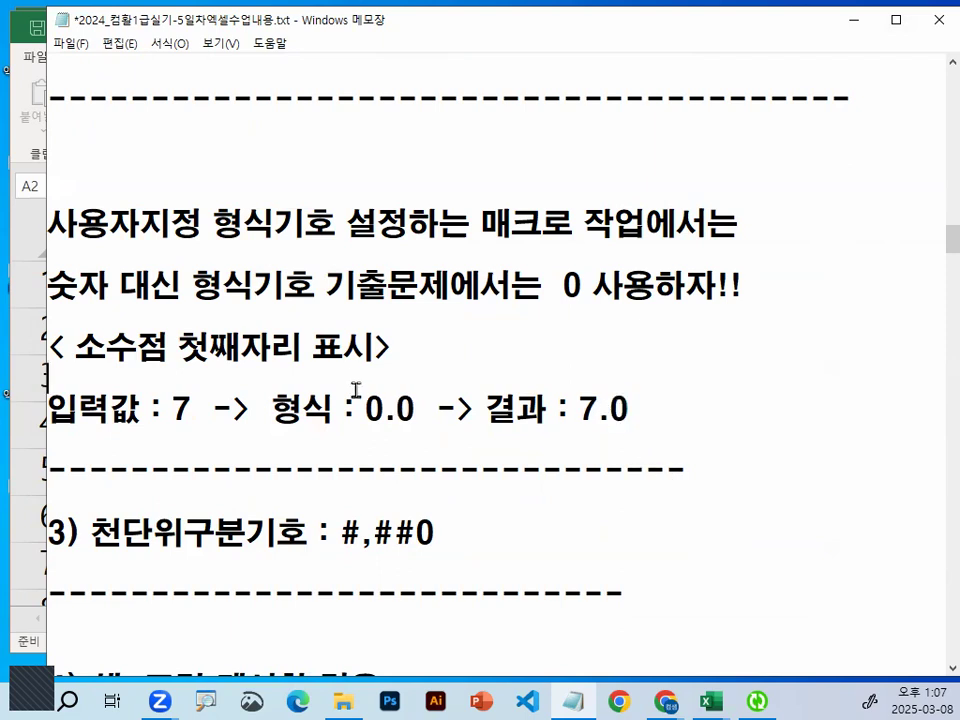
scroll(345, 388, "down", 1)
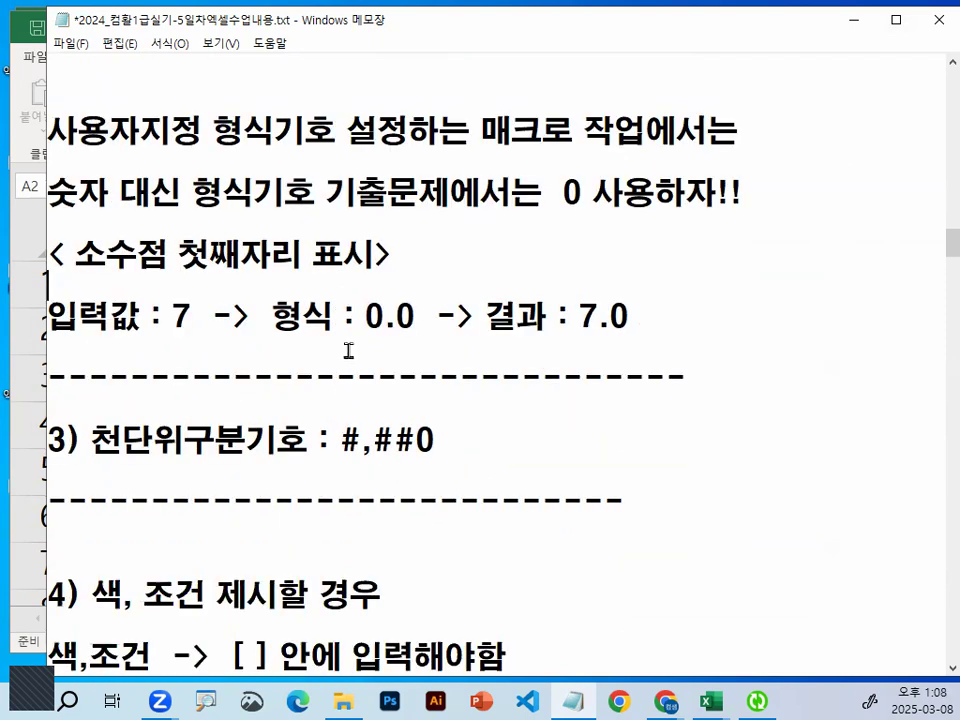
left_click_drag(92, 440, 306, 440)
left_click(340, 440)
key("shift+End")
scroll(422, 375, "down", 1)
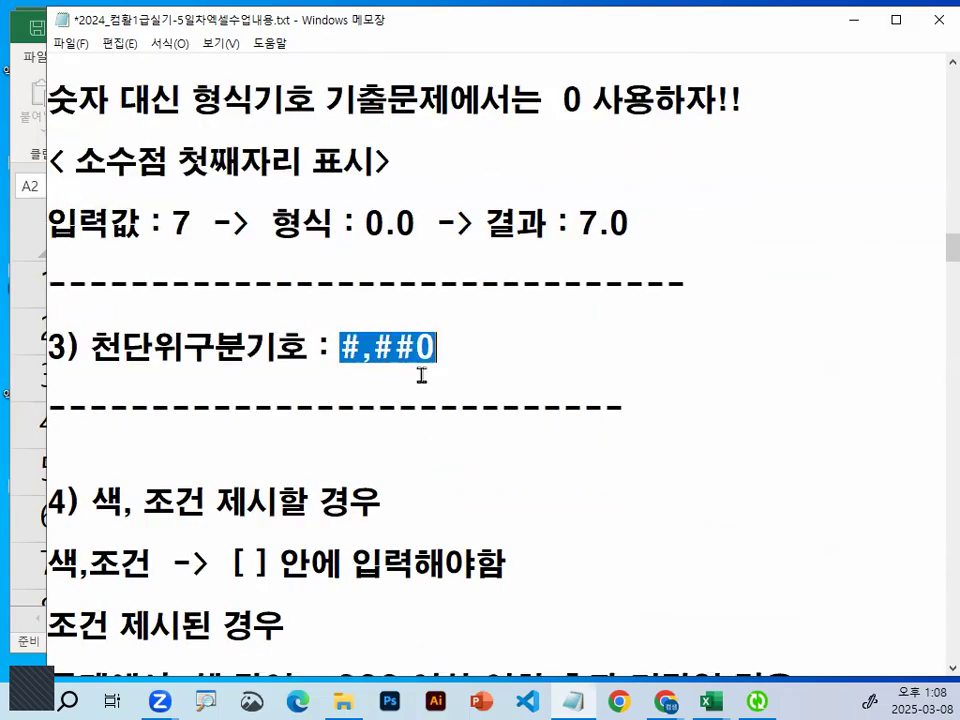
Examine the individual symbols of the thousands separator format code in section 3 of the notes.
left_click_drag(372, 347, 422, 347)
key("shift+End")
mouse_move(362, 350)
left_mouse_down()
mouse_move(441, 349)
mouse_move(380, 340)
left_mouse_up()
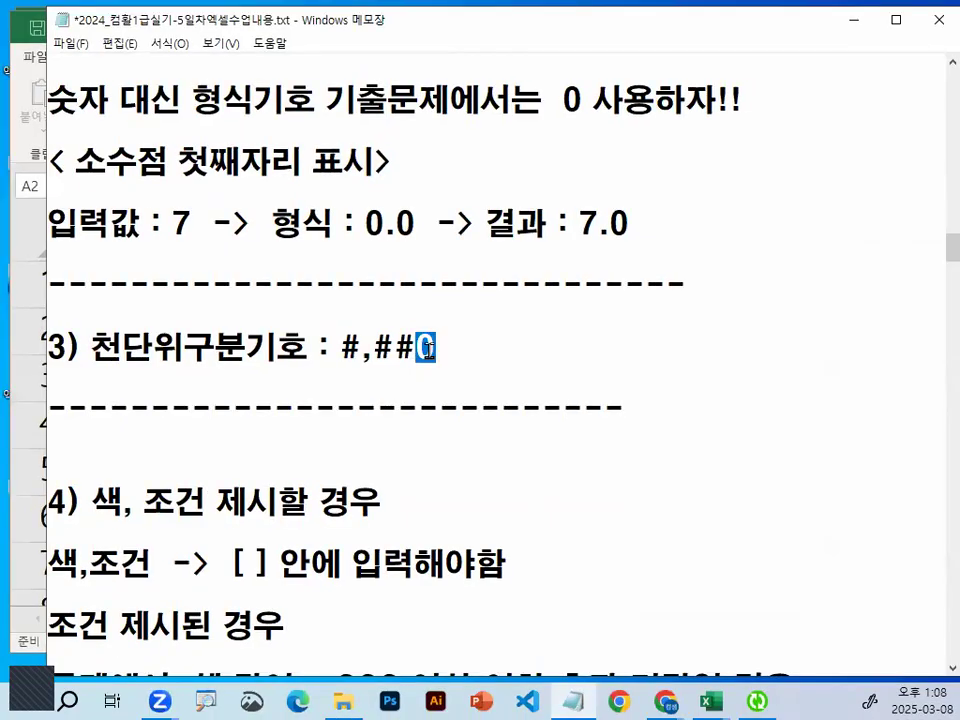
mouse_move(373, 350)
left_mouse_down()
mouse_move(438, 350)
mouse_move(366, 350)
left_mouse_up()
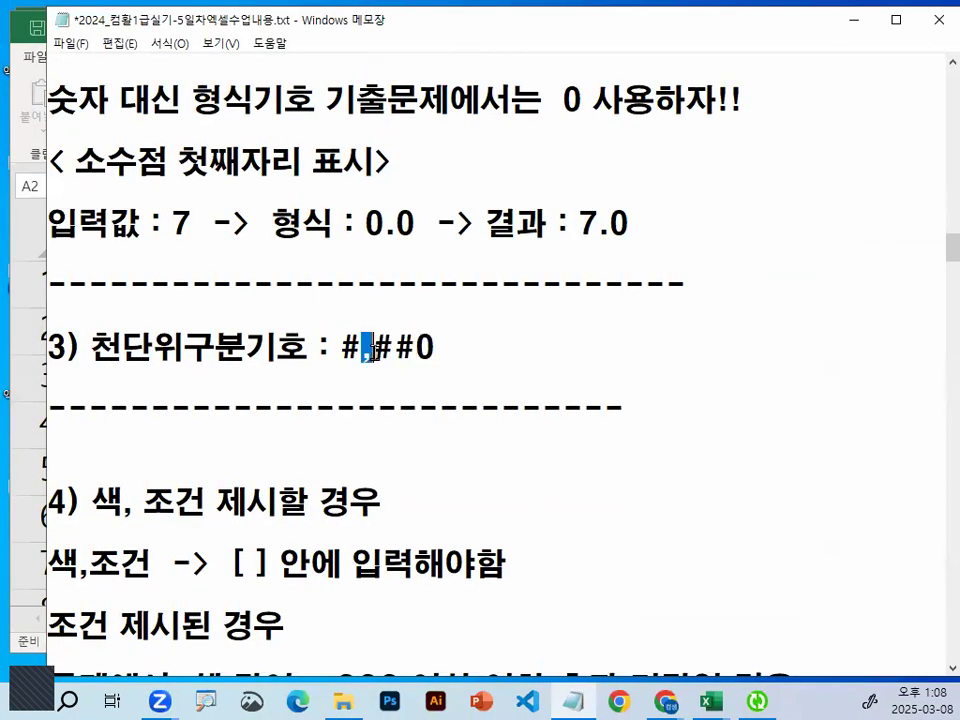
left_click(297, 388)
key("ctrl+2")
mouse_move(513, 349)
left_mouse_down()
mouse_move(313, 203)
mouse_move(527, 317)
left_mouse_up()
Read the section 4 heading on colours and conditions and the rule on how to enclose them.
scroll(437, 347, "down", 3)
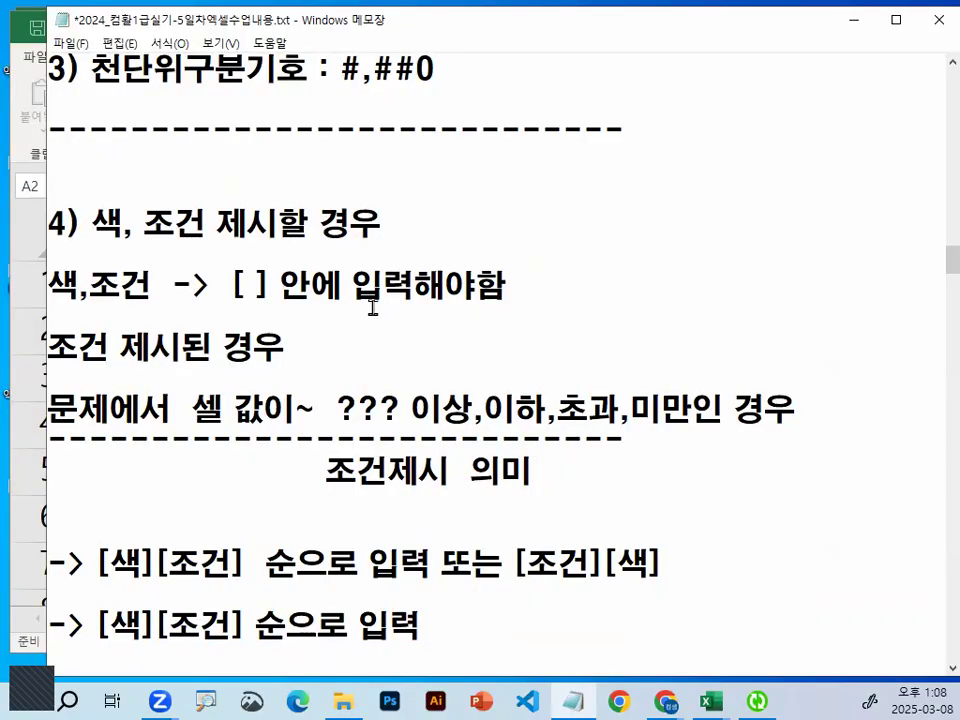
left_click_drag(91, 222, 371, 228)
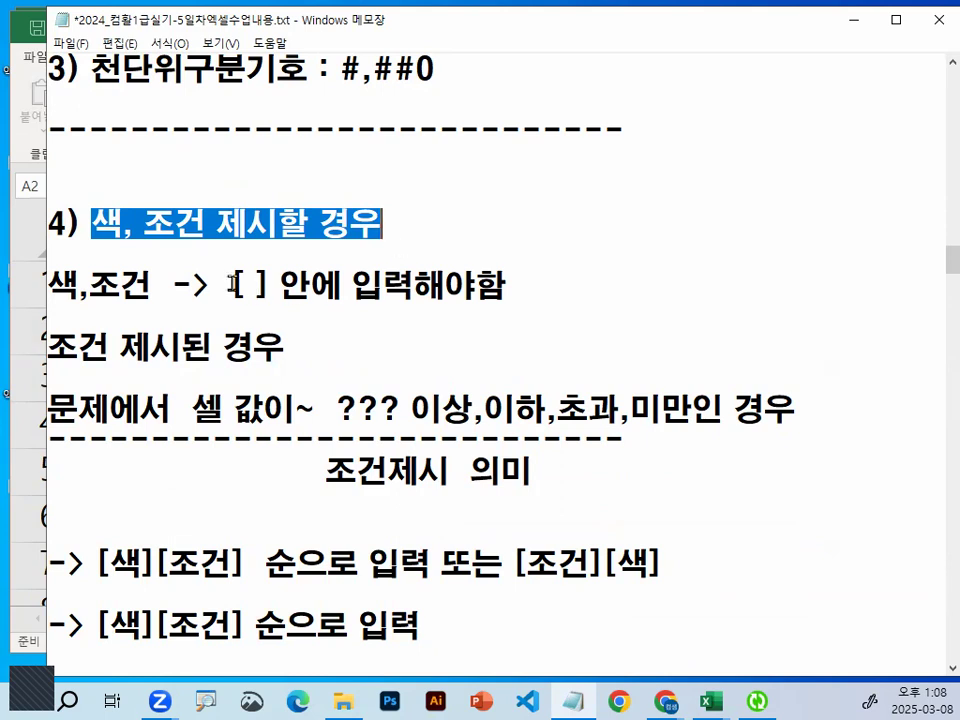
left_click_drag(230, 285, 575, 284)
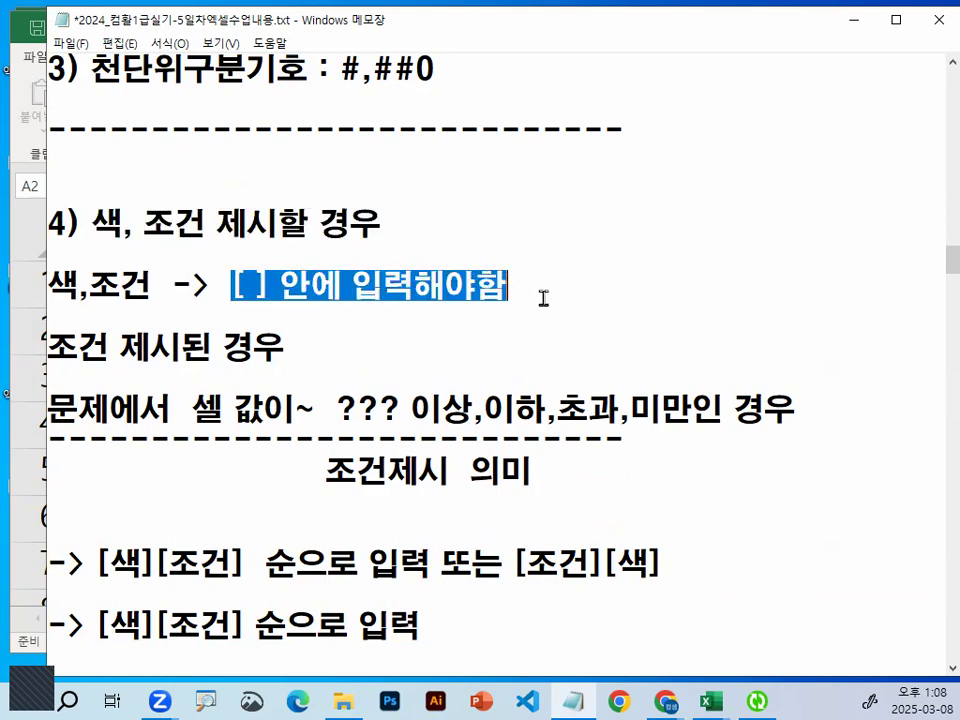
left_click(52, 343)
left_click_drag(52, 343, 309, 350)
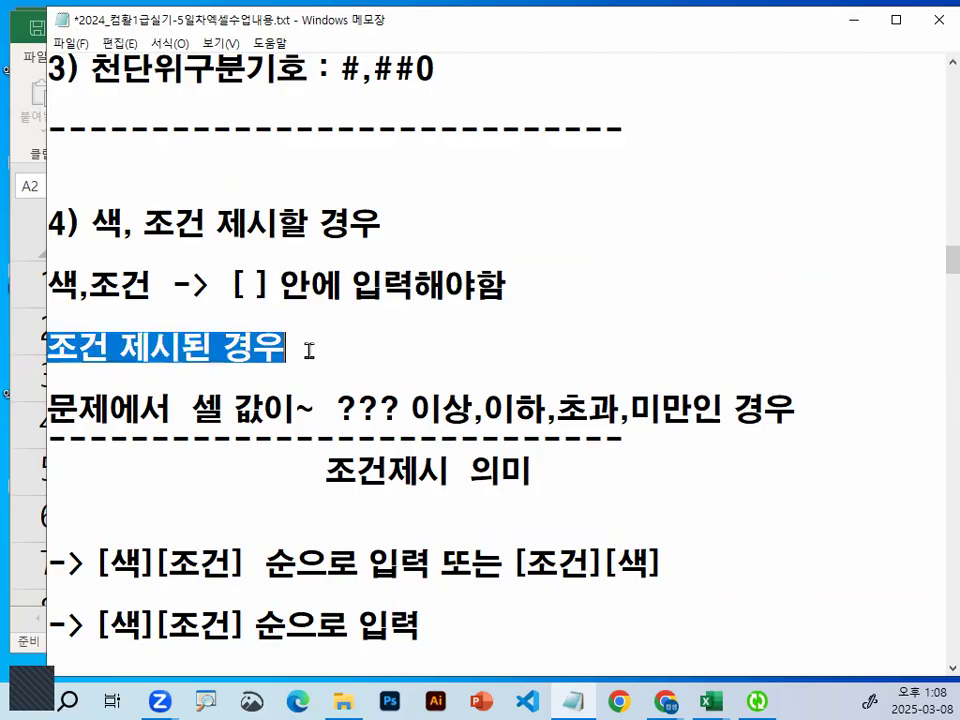
Examine which wordings in an exam question count as giving a condition.
scroll(310, 350, "down", 1)
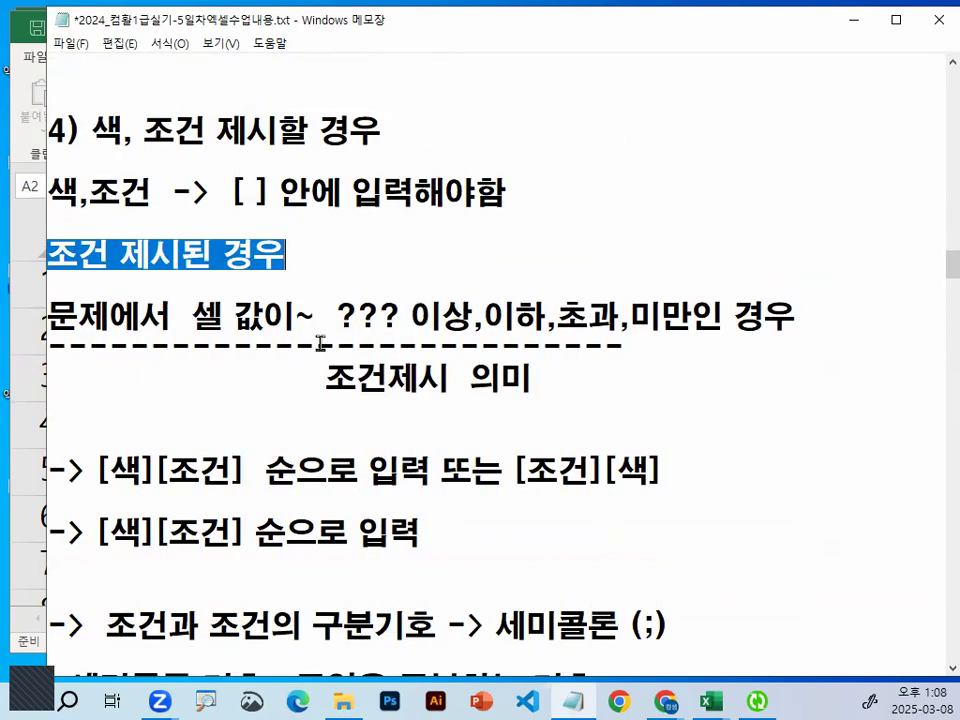
left_click_drag(443, 318, 546, 318)
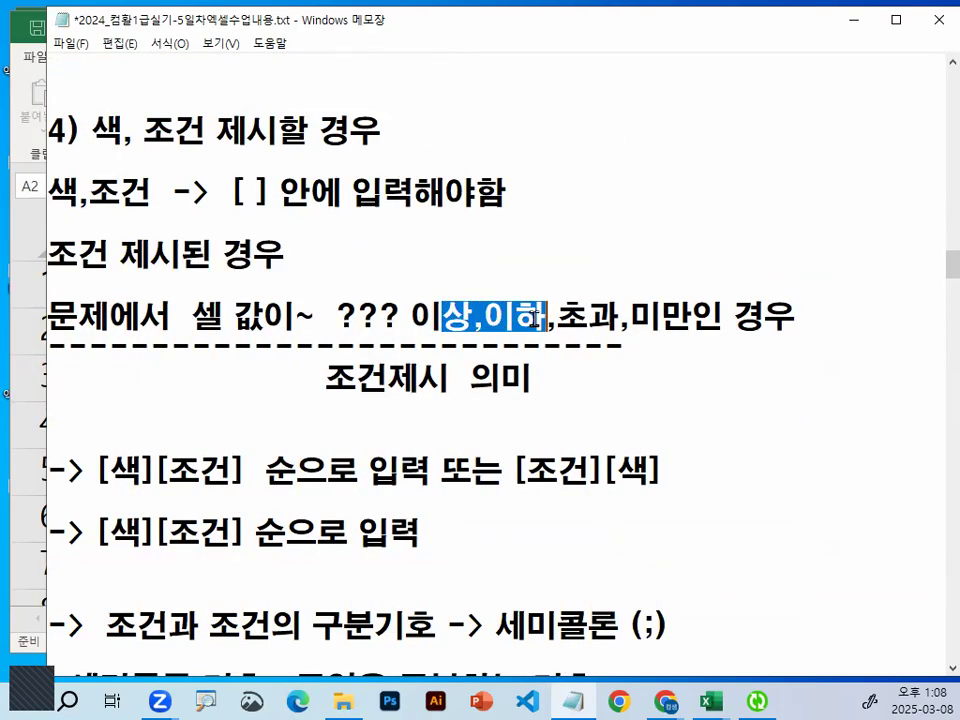
left_click_drag(412, 318, 822, 318)
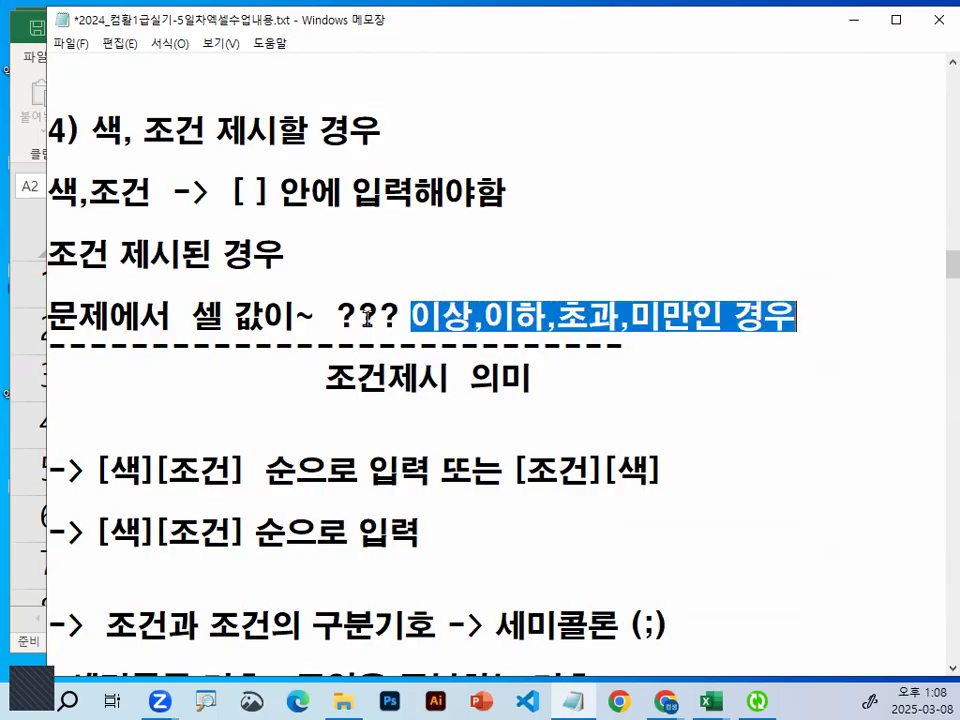
left_click_drag(326, 318, 866, 315)
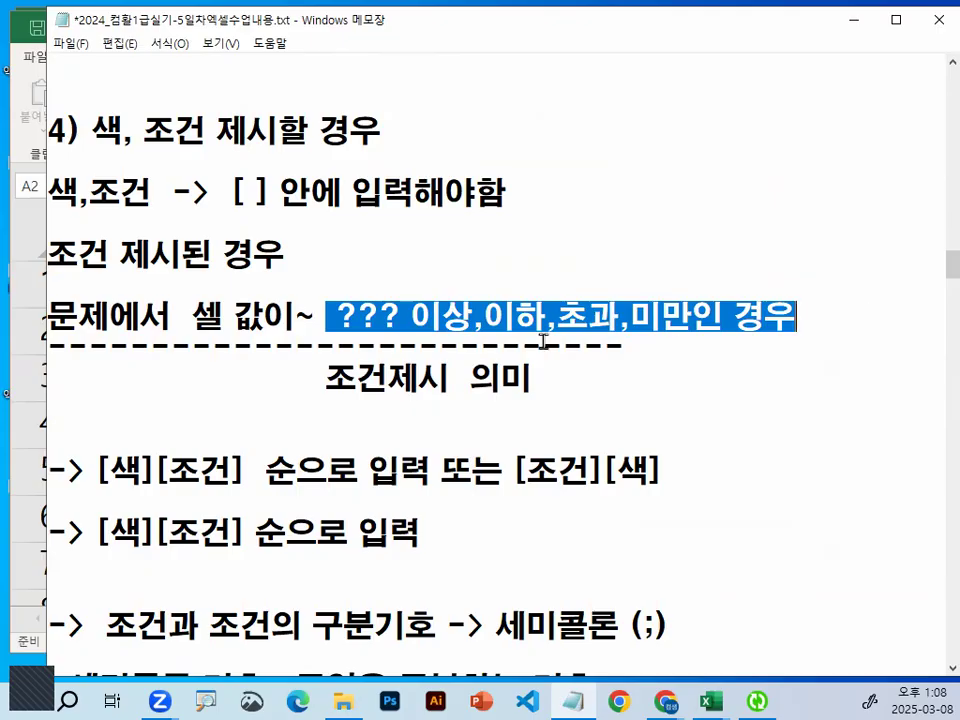
left_click_drag(326, 378, 545, 376)
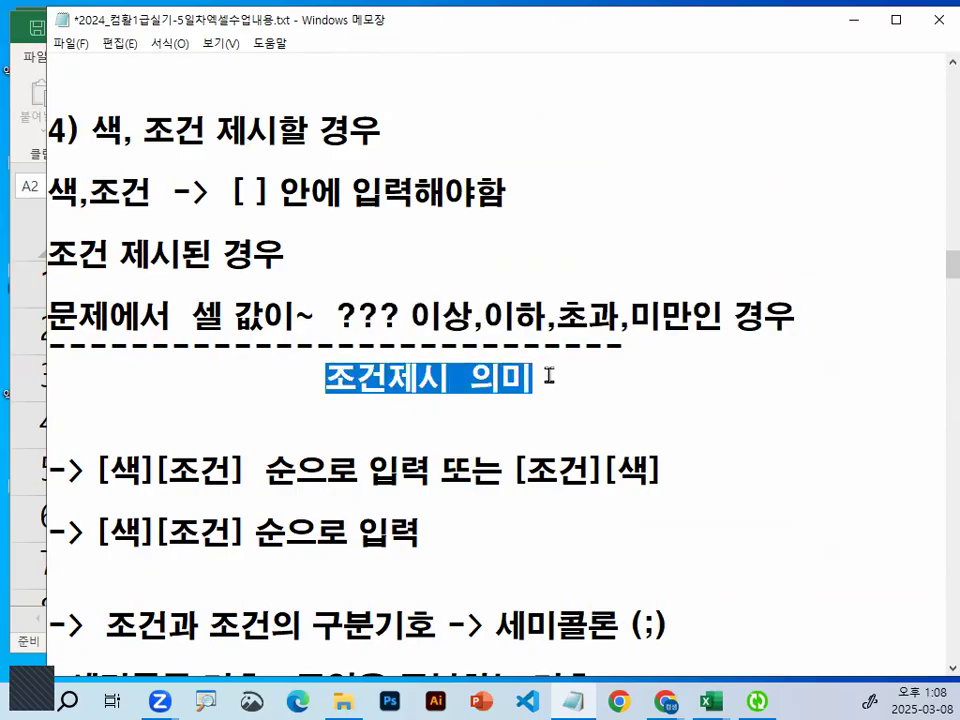
Study the notes on the entry order of the colour and condition brackets.
scroll(231, 415, "down", 1)
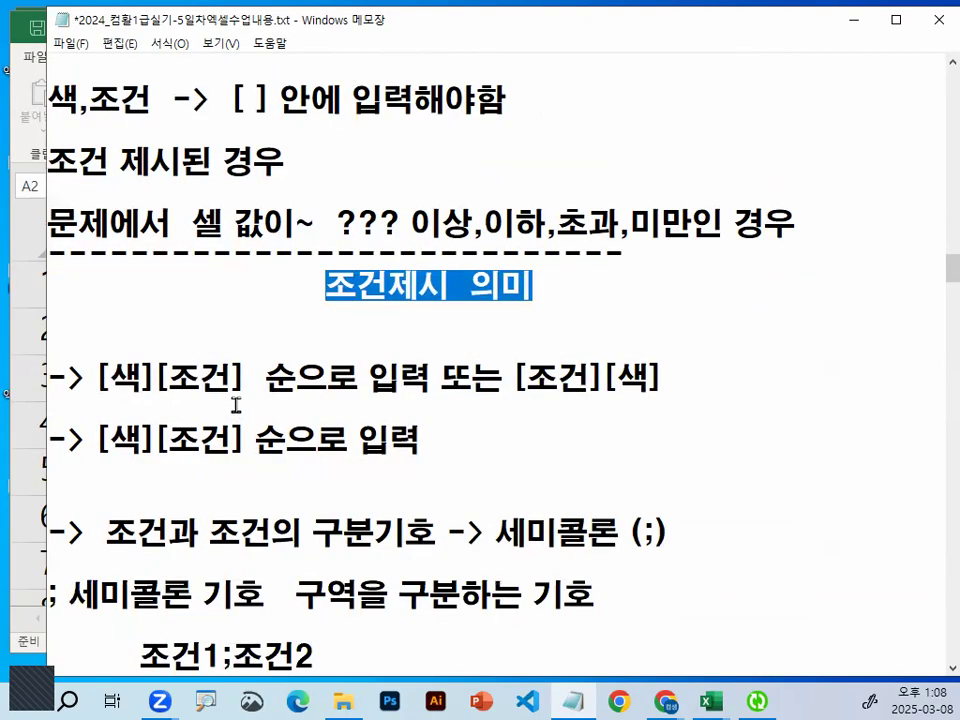
left_click_drag(96, 378, 142, 378)
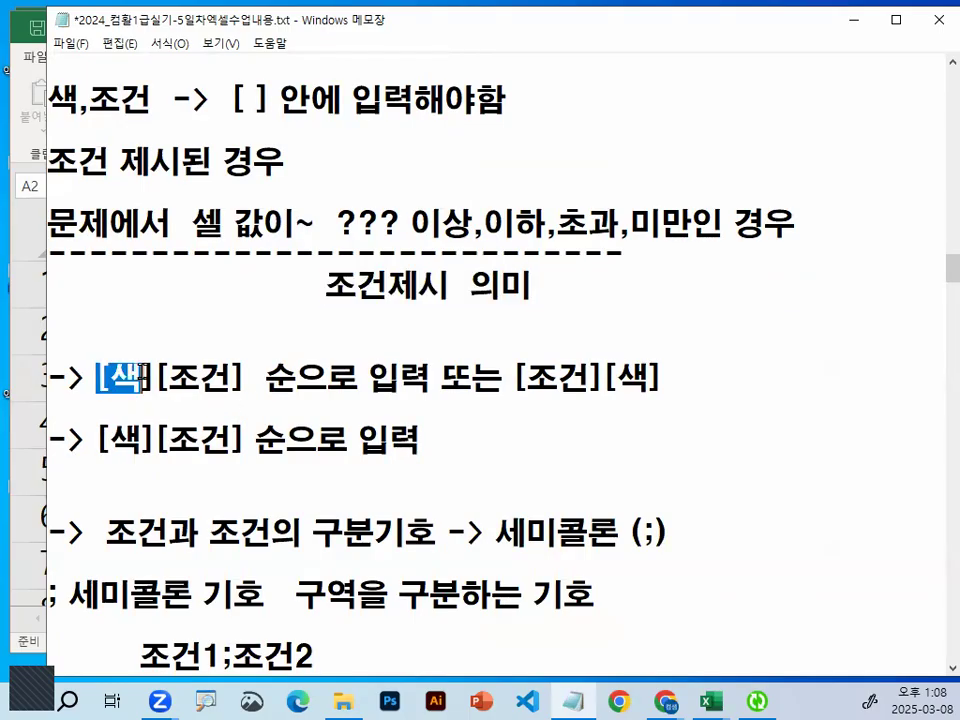
left_click_drag(514, 379, 598, 378)
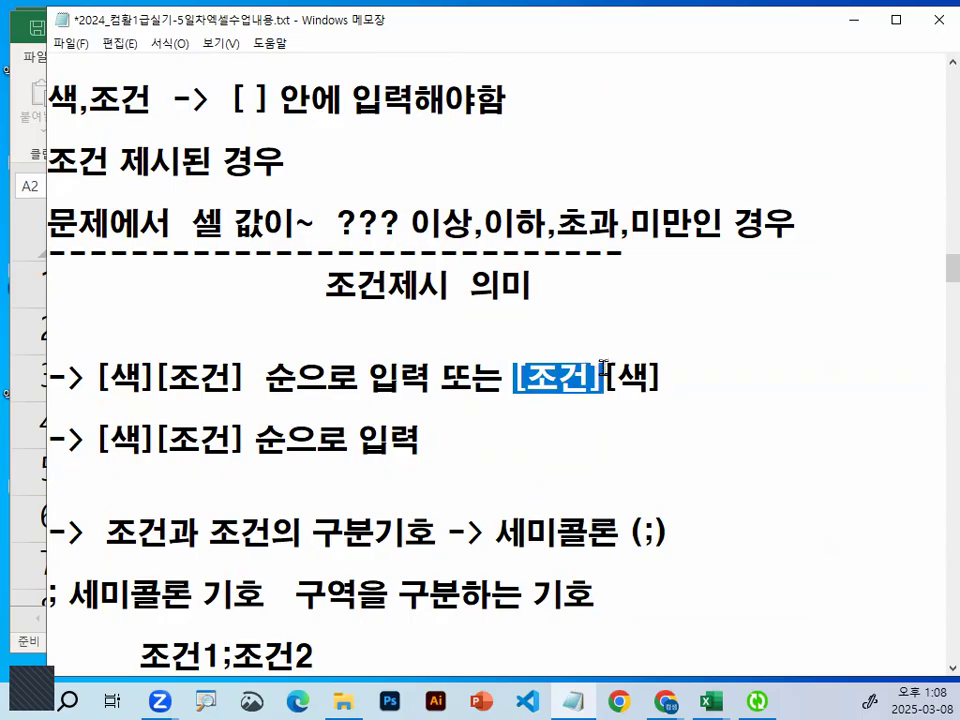
left_click(530, 379)
left_click_drag(531, 379, 638, 378)
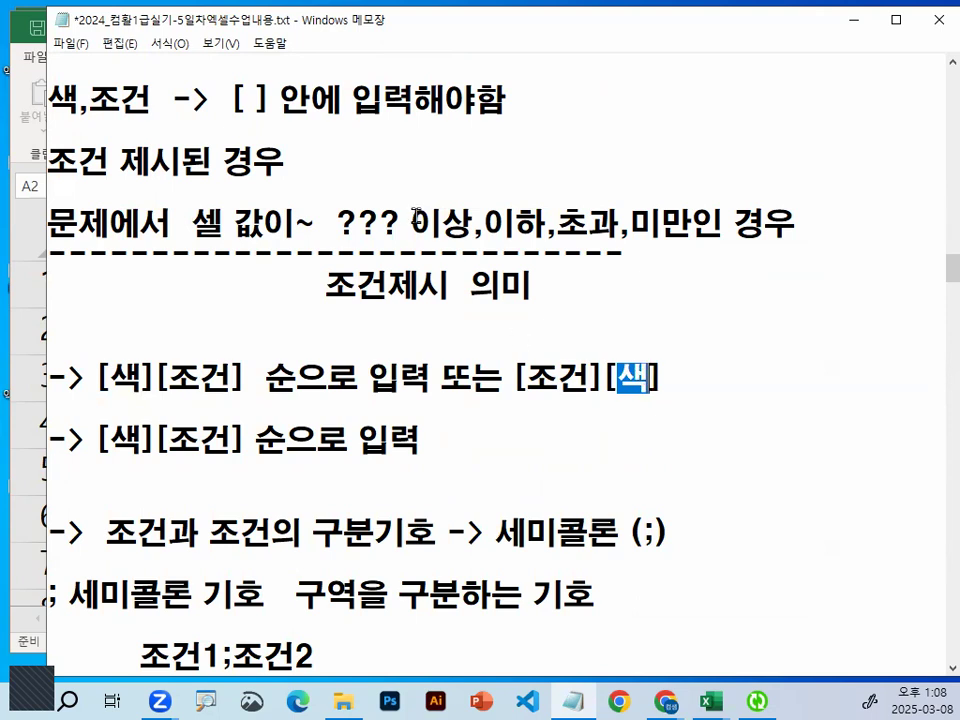
left_click_drag(86, 440, 438, 442)
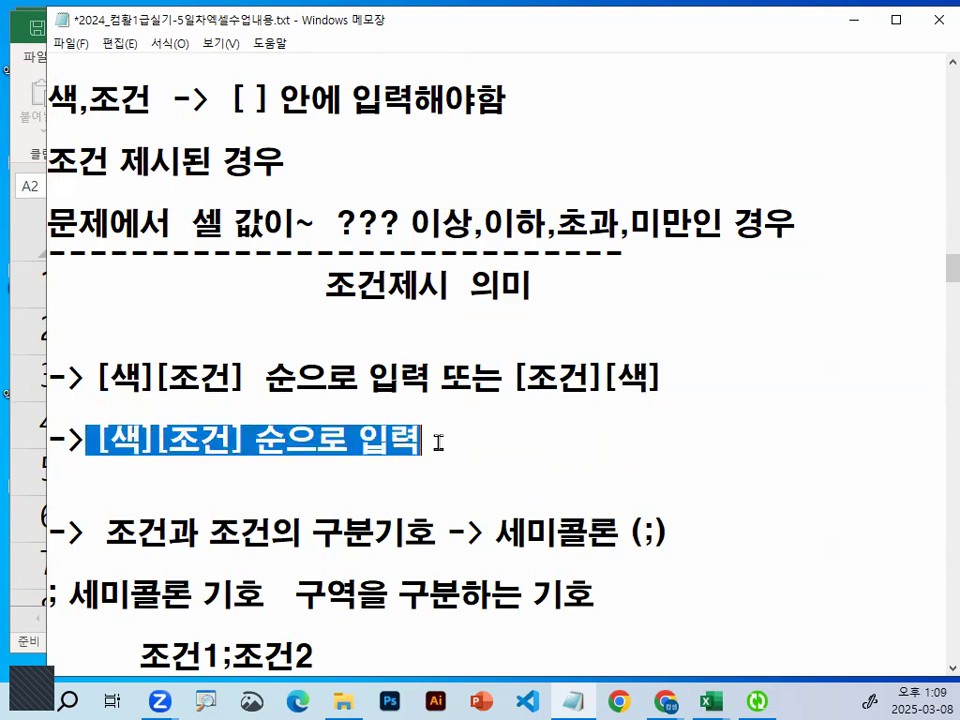
left_click_drag(88, 440, 446, 432)
left_click(446, 432)
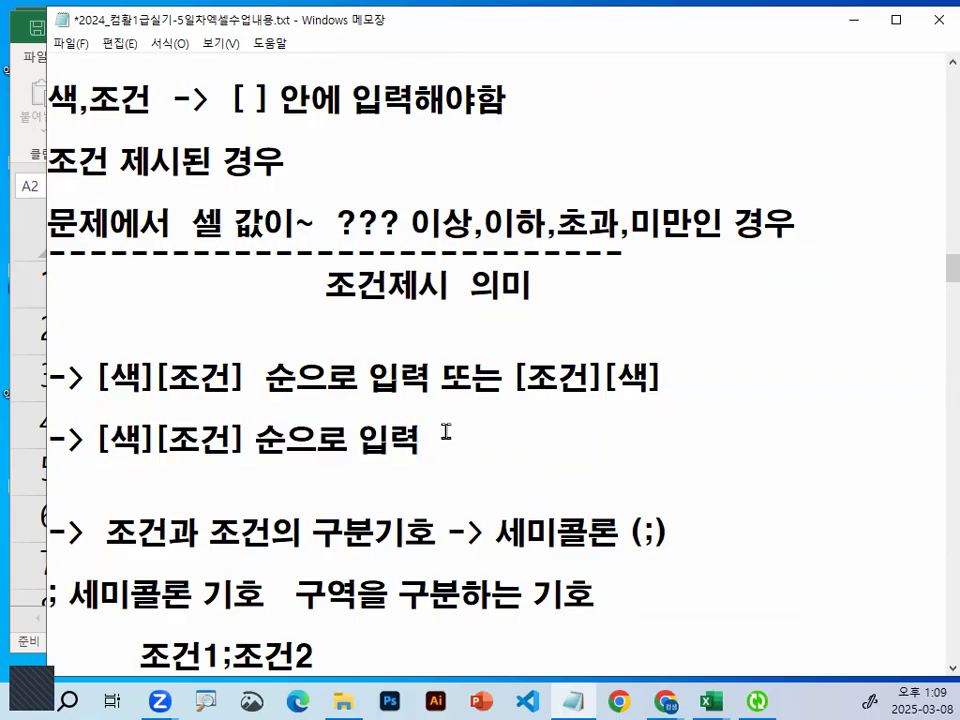
Read which symbol separates one condition from another, including its use between 조건1 and 조건2.
scroll(446, 432, "down", 1)
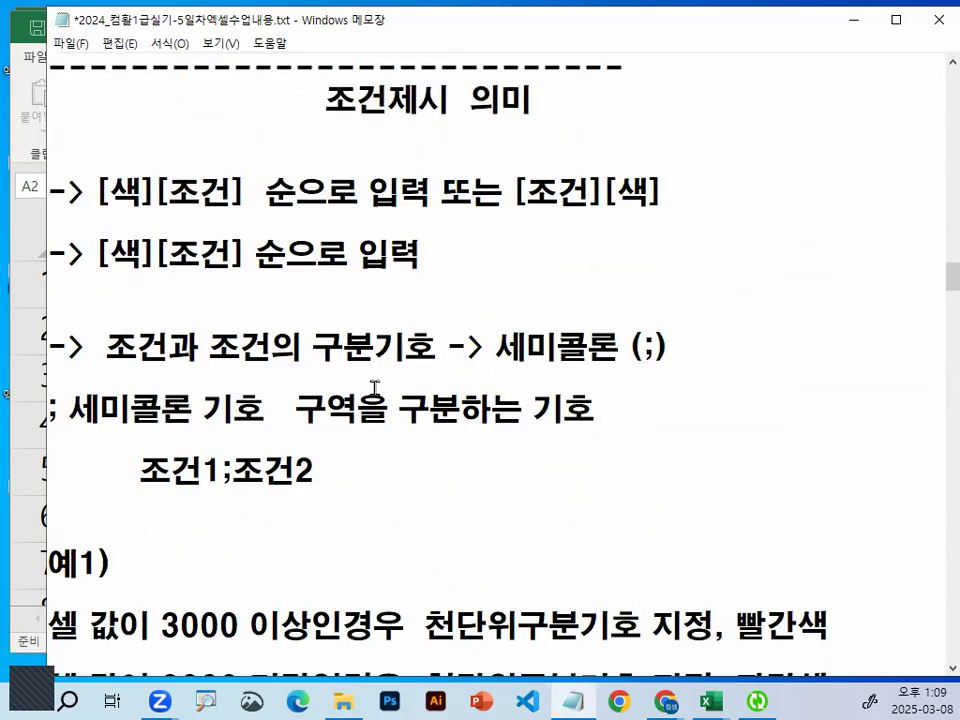
left_click_drag(497, 350, 705, 350)
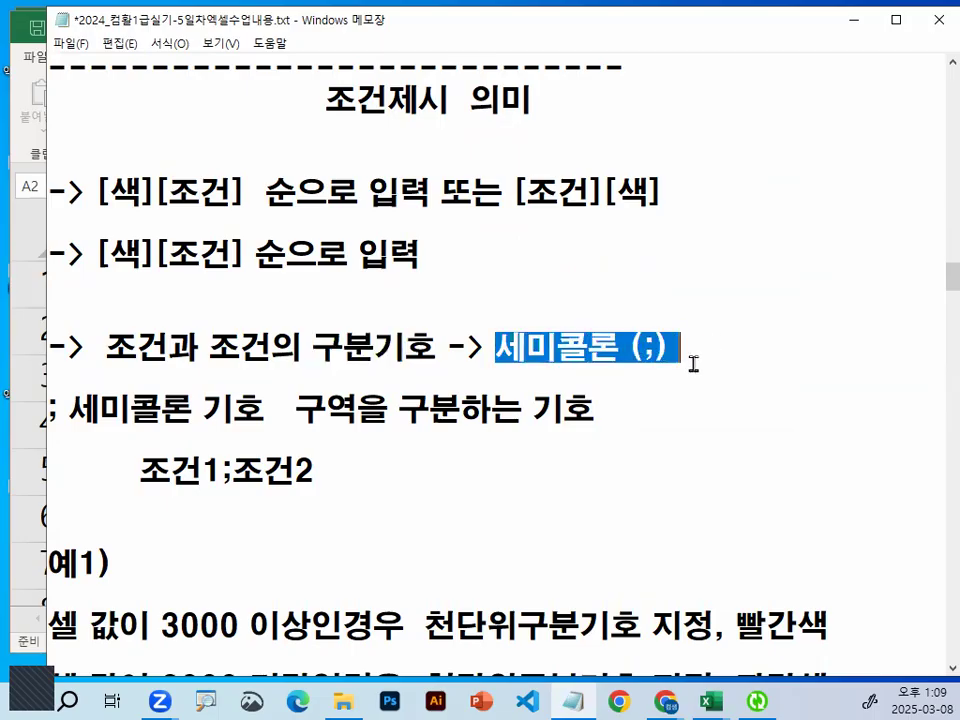
left_click_drag(497, 348, 668, 345)
scroll(287, 462, "down", 1)
mouse_move(222, 373)
left_mouse_down()
mouse_move(236, 375)
mouse_move(216, 321)
left_mouse_up()
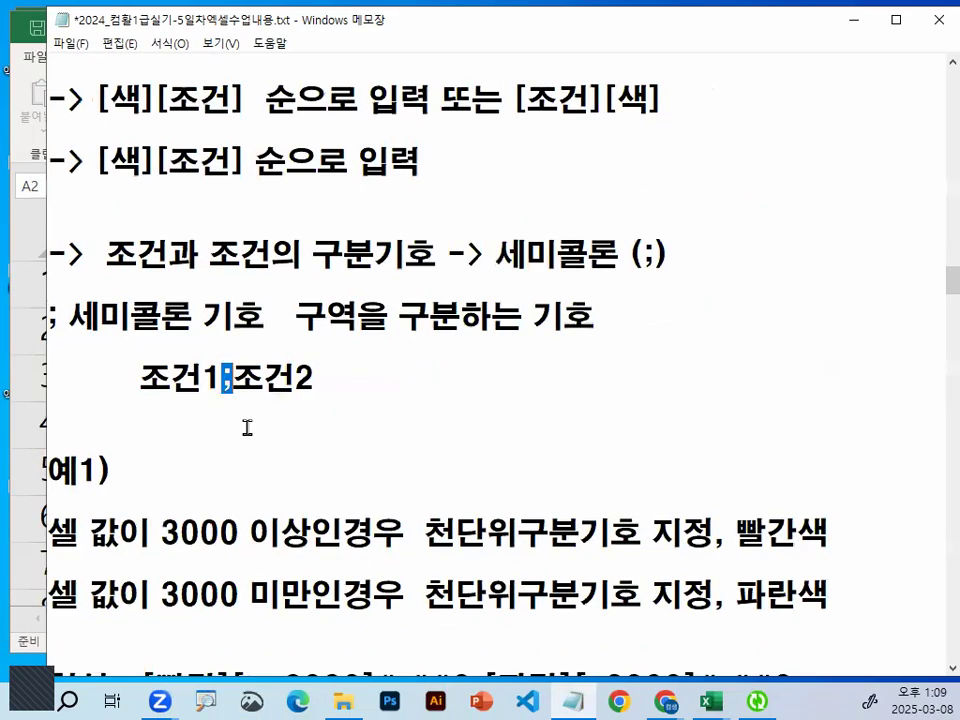
Review both cell value conditions of example 1 with their required separator format and colours.
scroll(247, 428, "down", 1)
scroll(247, 428, "down", 2)
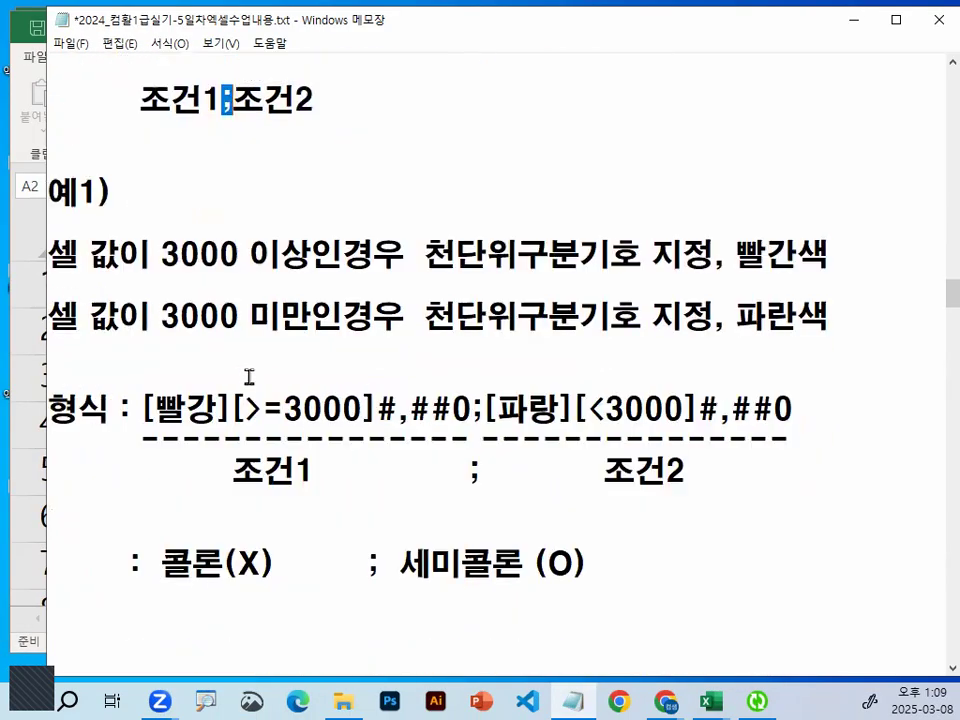
left_click_drag(48, 254, 256, 241)
left_click_drag(425, 254, 637, 252)
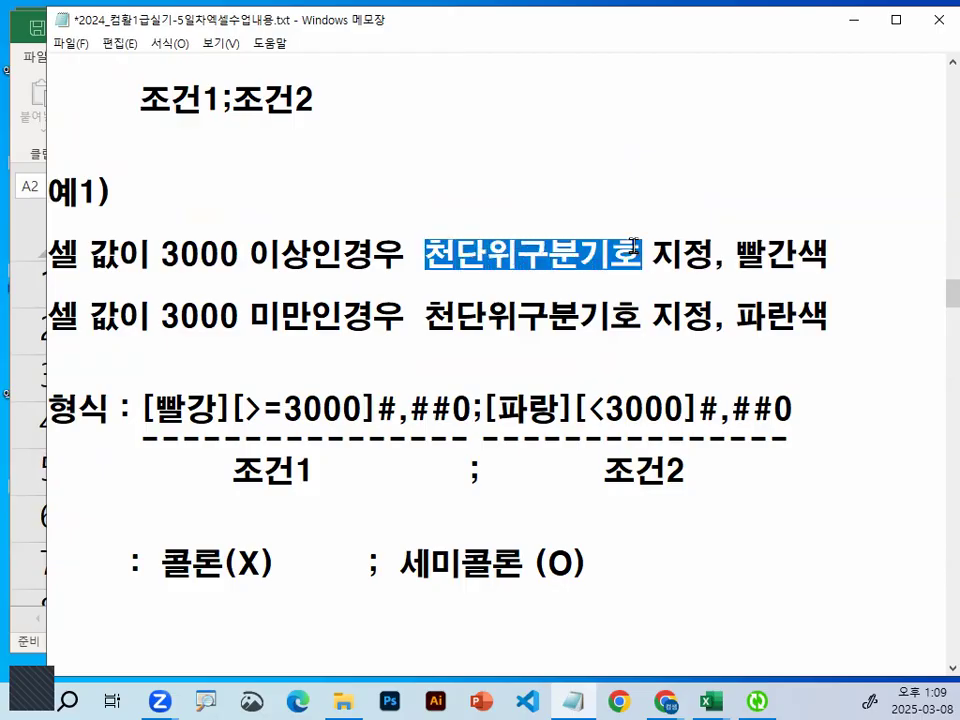
left_click_drag(738, 255, 830, 255)
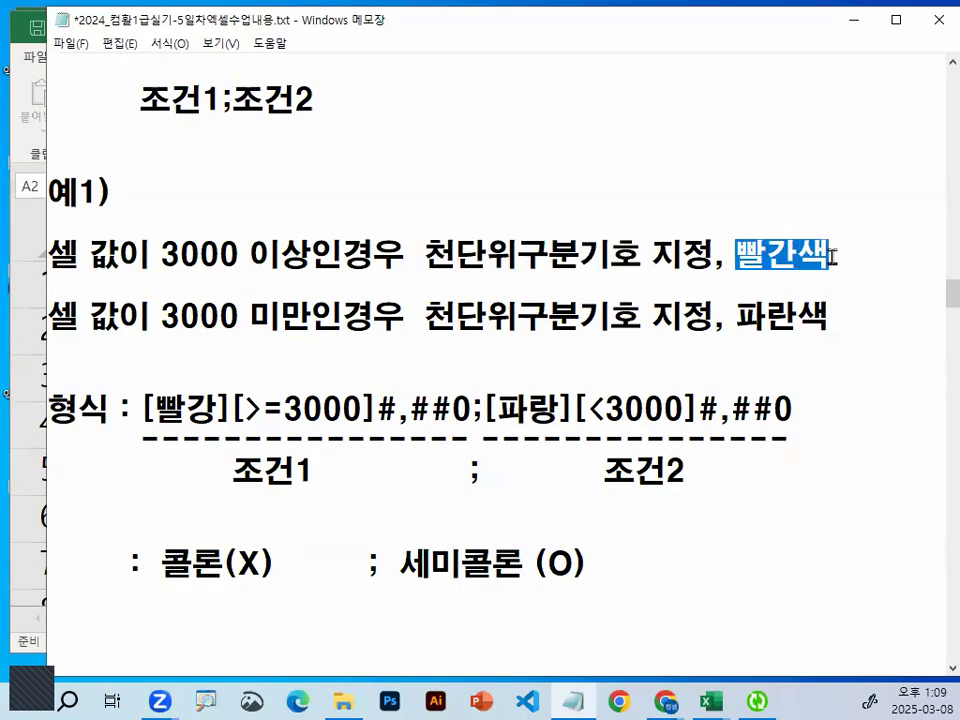
left_click_drag(163, 318, 312, 318)
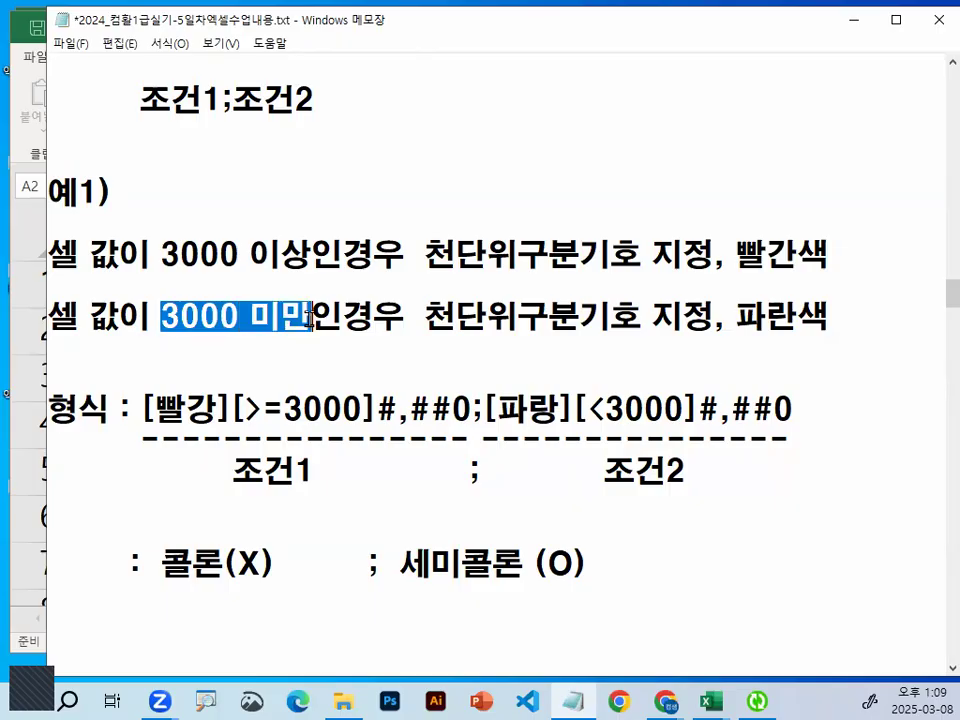
left_click_drag(424, 318, 552, 318)
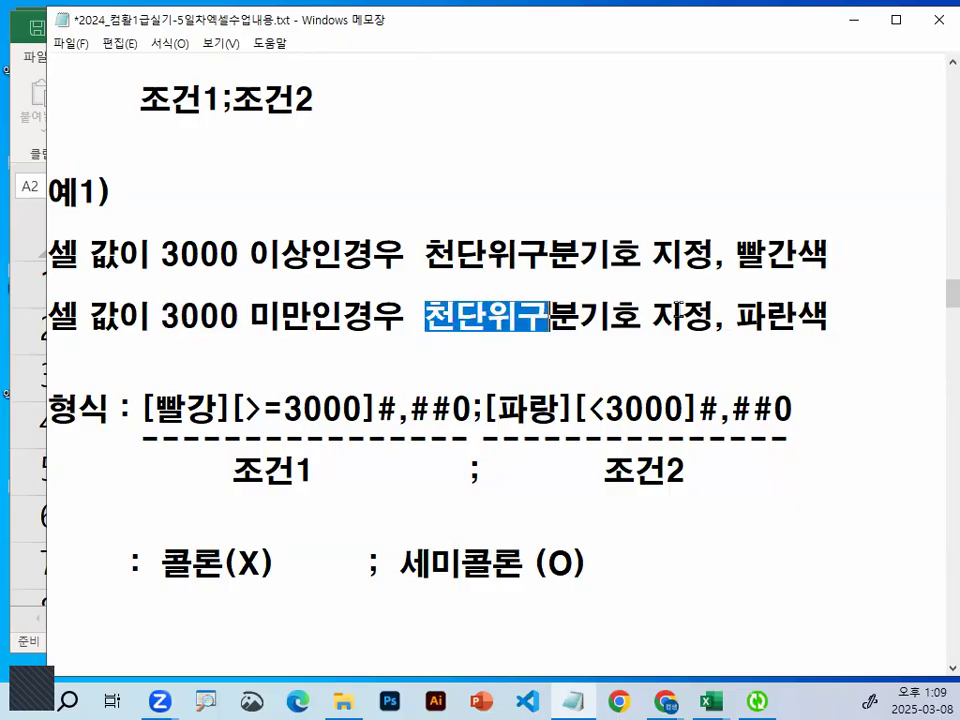
left_click_drag(683, 318, 866, 311)
left_click(546, 246)
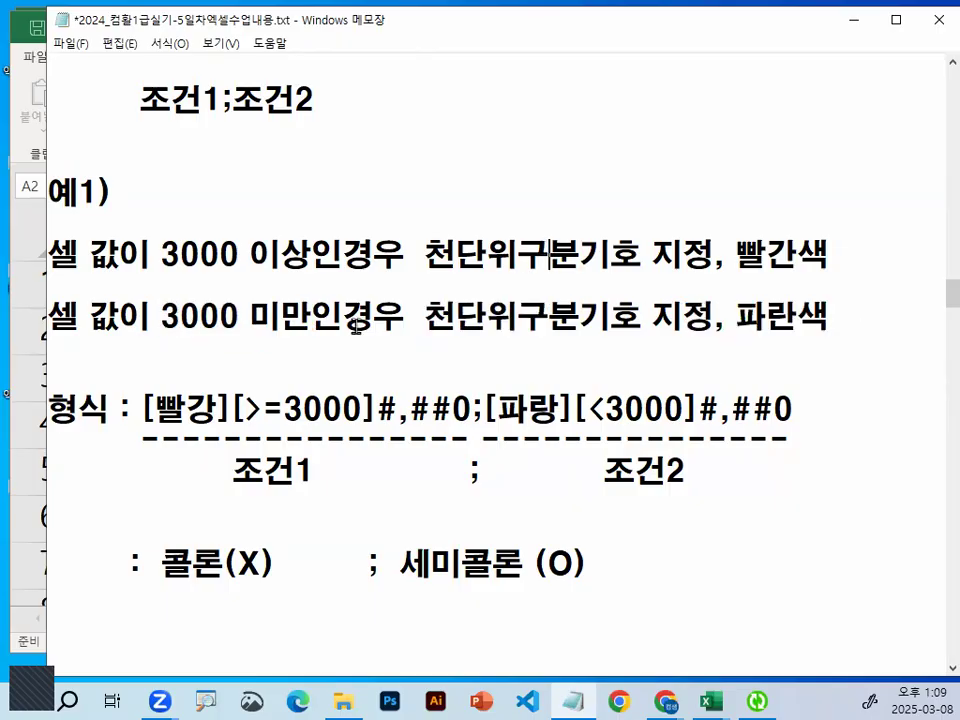
Compare example 1's first condition with the colour, comparison and number parts of its format code.
scroll(350, 322, "down", 1)
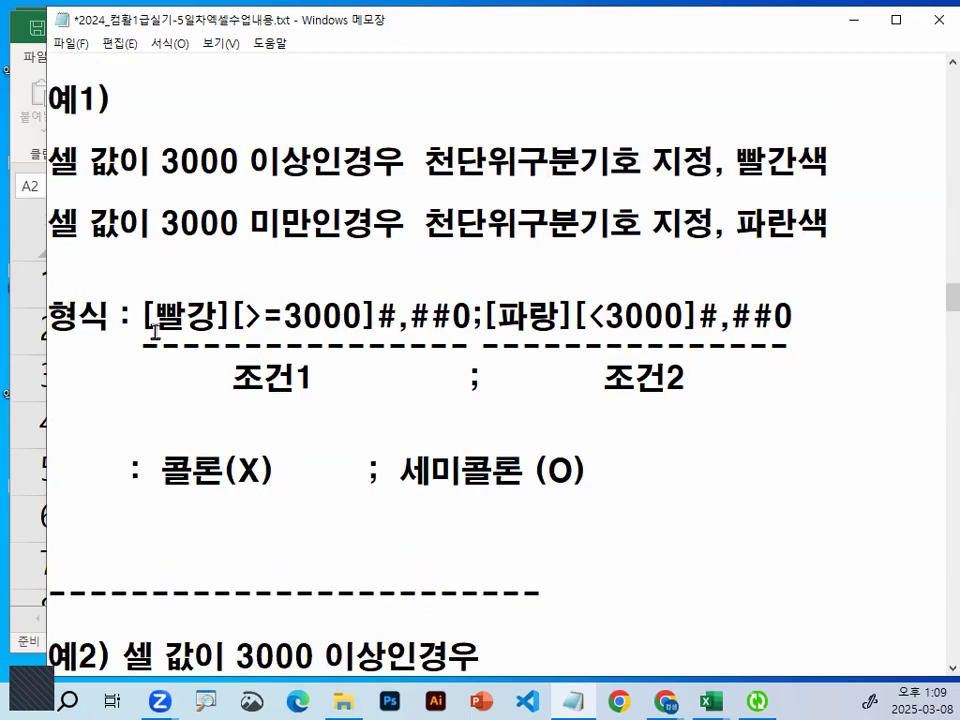
left_click_drag(52, 163, 425, 178)
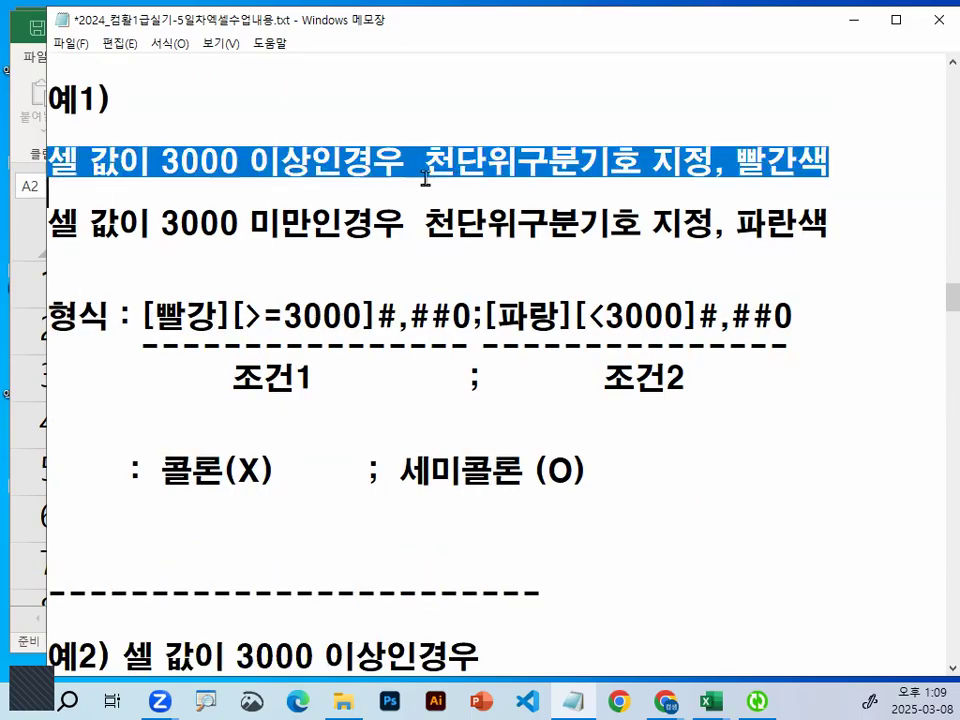
left_click_drag(141, 315, 230, 316)
left_click_drag(141, 315, 232, 314)
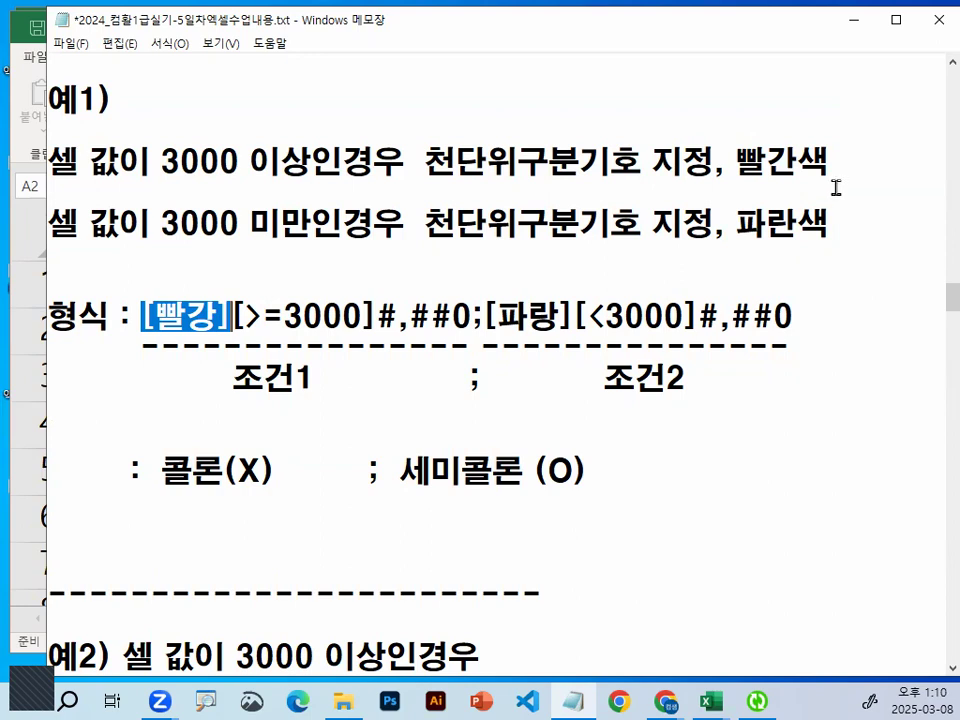
left_click_drag(155, 316, 362, 316)
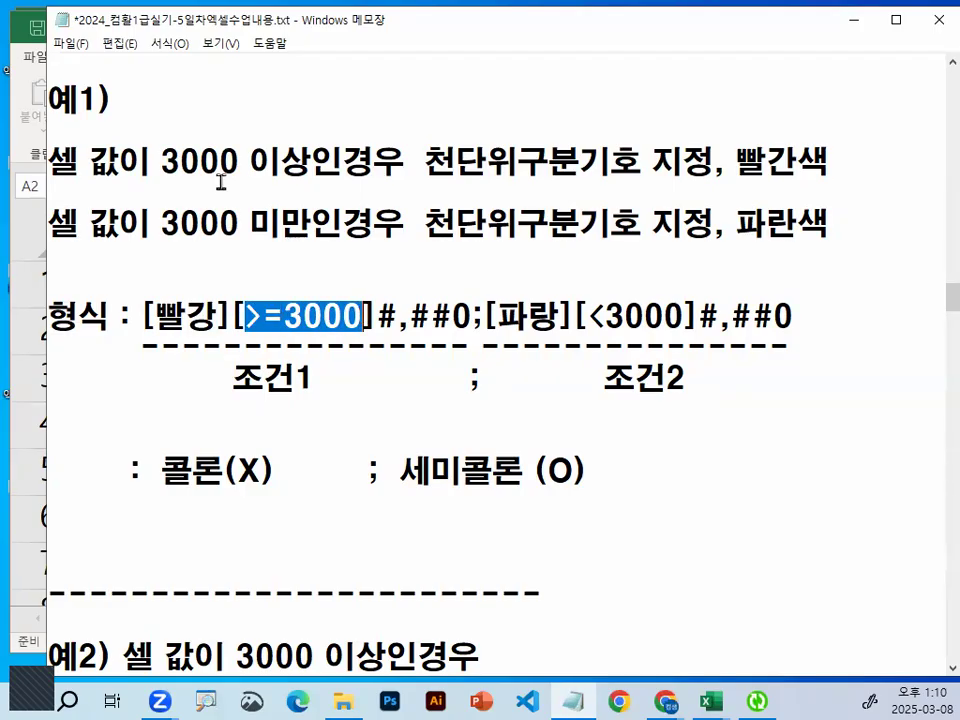
left_click_drag(161, 161, 306, 163)
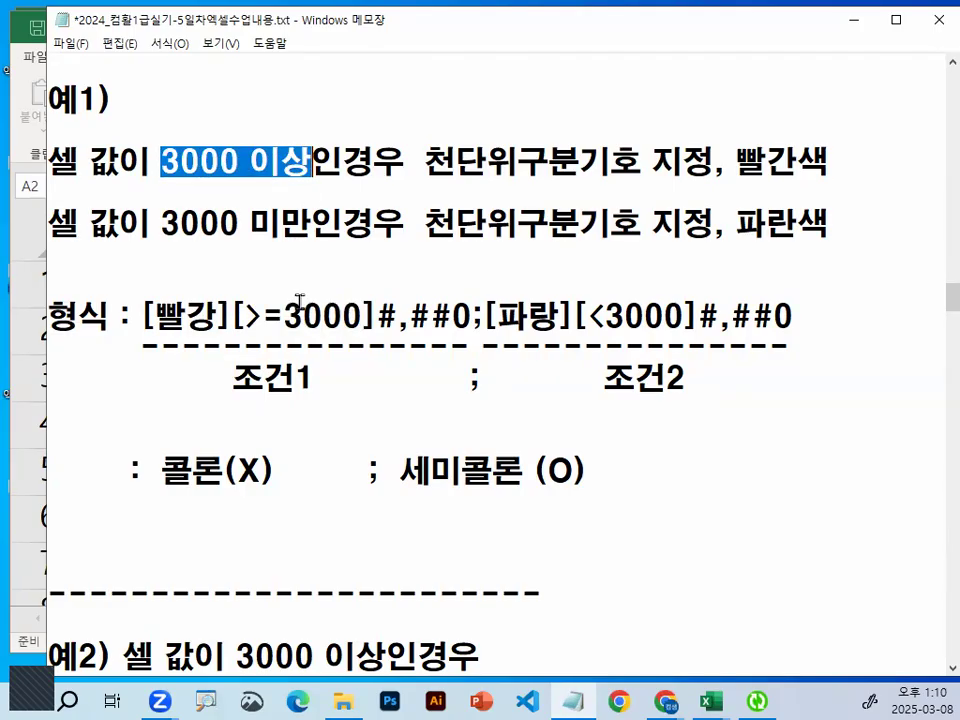
left_click_drag(246, 316, 362, 316)
left_click_drag(246, 316, 455, 316)
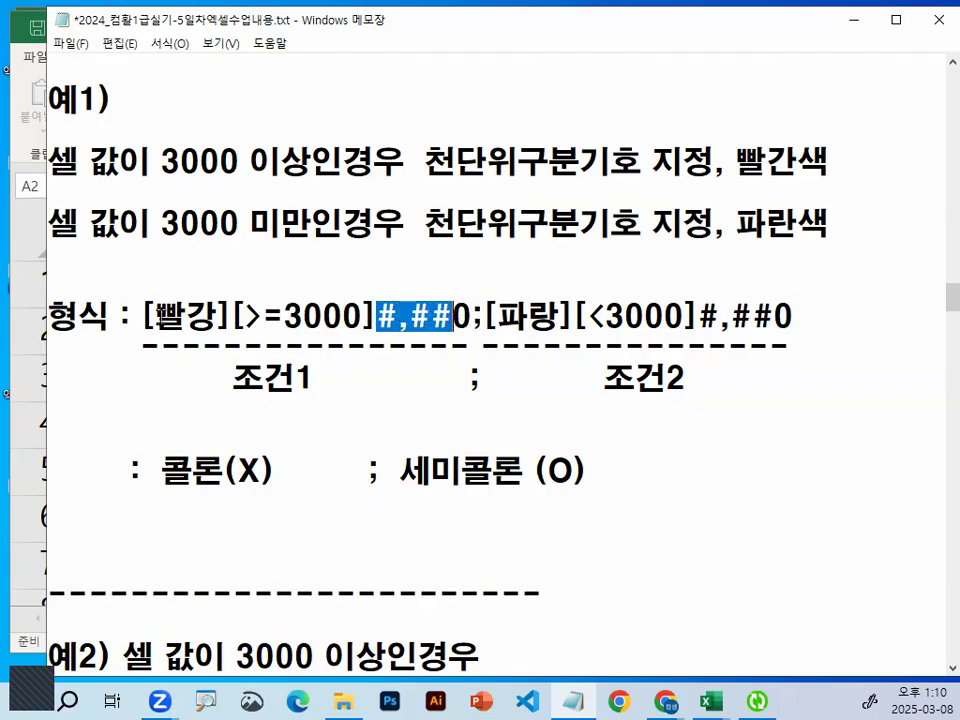
left_click_drag(154, 316, 215, 316)
left_click(481, 316)
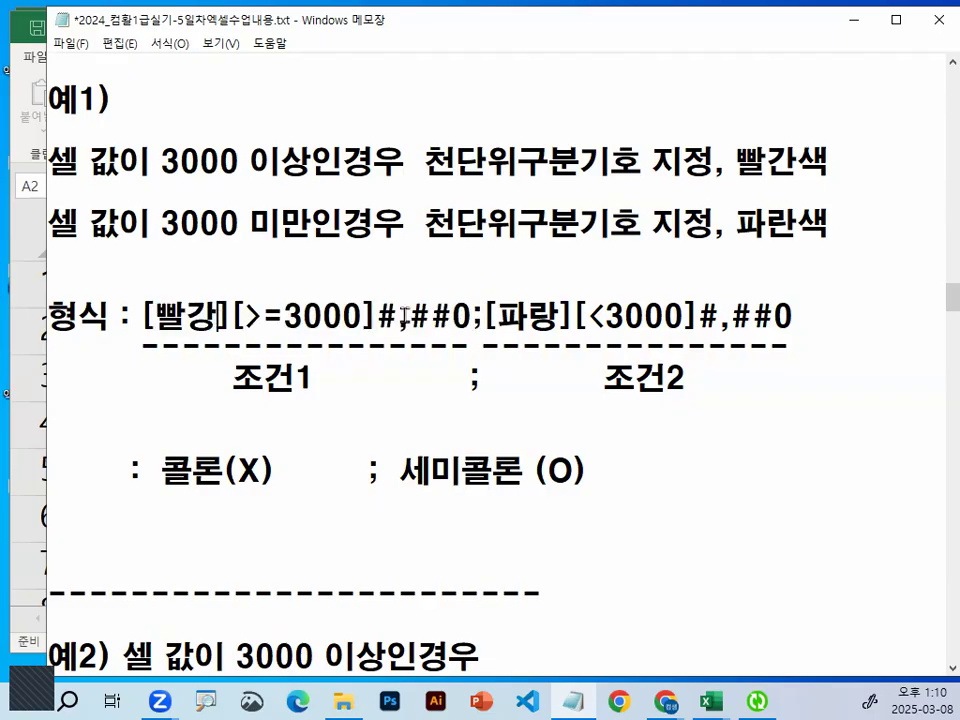
Compare example 1's second condition with the semicolon, colour, comparison and number parts of its format code.
left_click_drag(472, 316, 141, 316)
left_click(483, 335)
key("shift+Left")
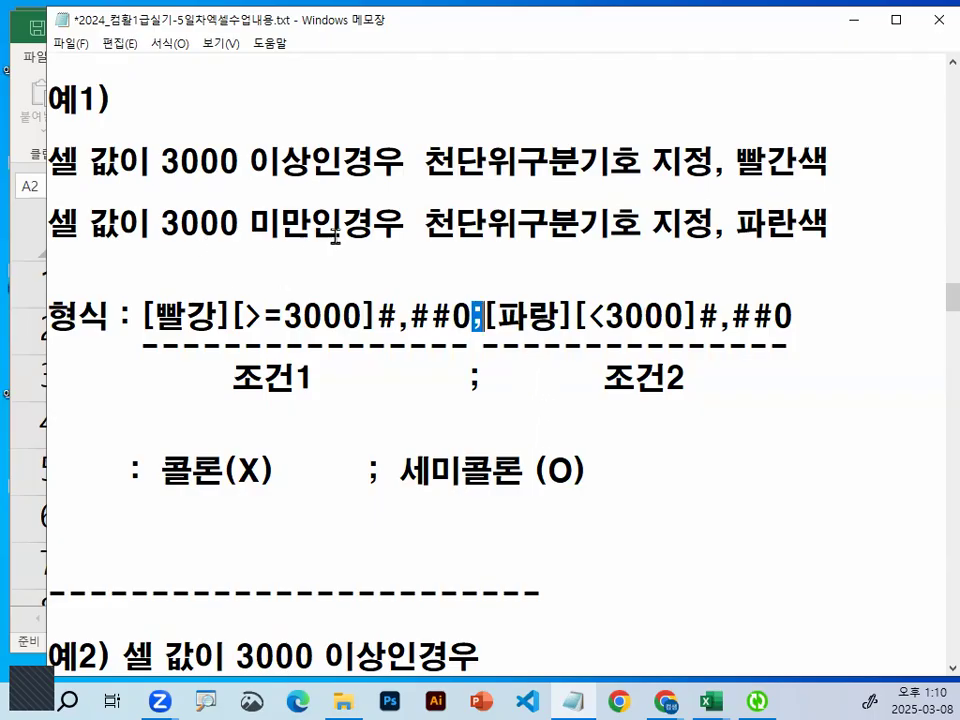
double_click(740, 222)
left_click_drag(497, 316, 683, 317)
left_click_drag(162, 222, 312, 222)
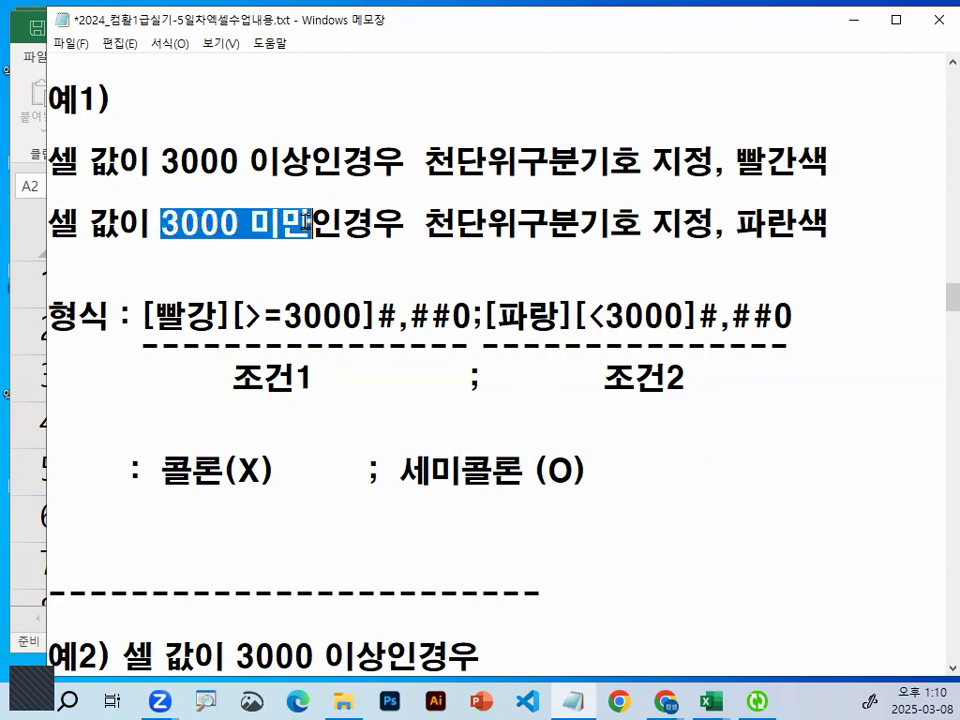
left_click_drag(697, 317, 797, 318)
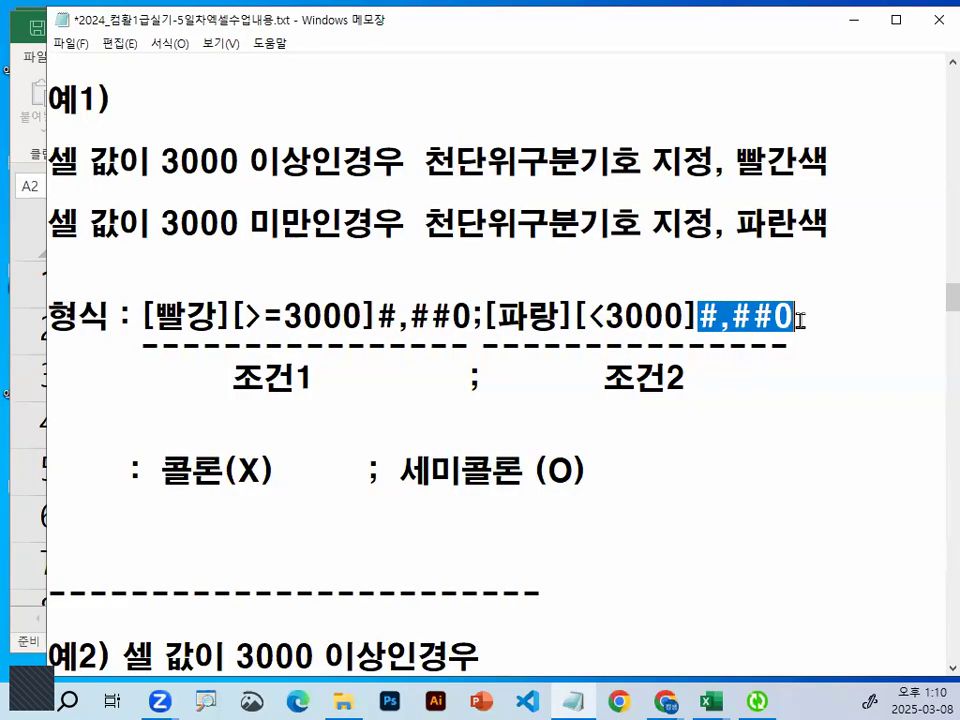
left_click_drag(139, 316, 803, 330)
Switch to the Excel workbook 통합 문서1 and clear the custom number format code for cells B2:B6.
left_click(853, 22)
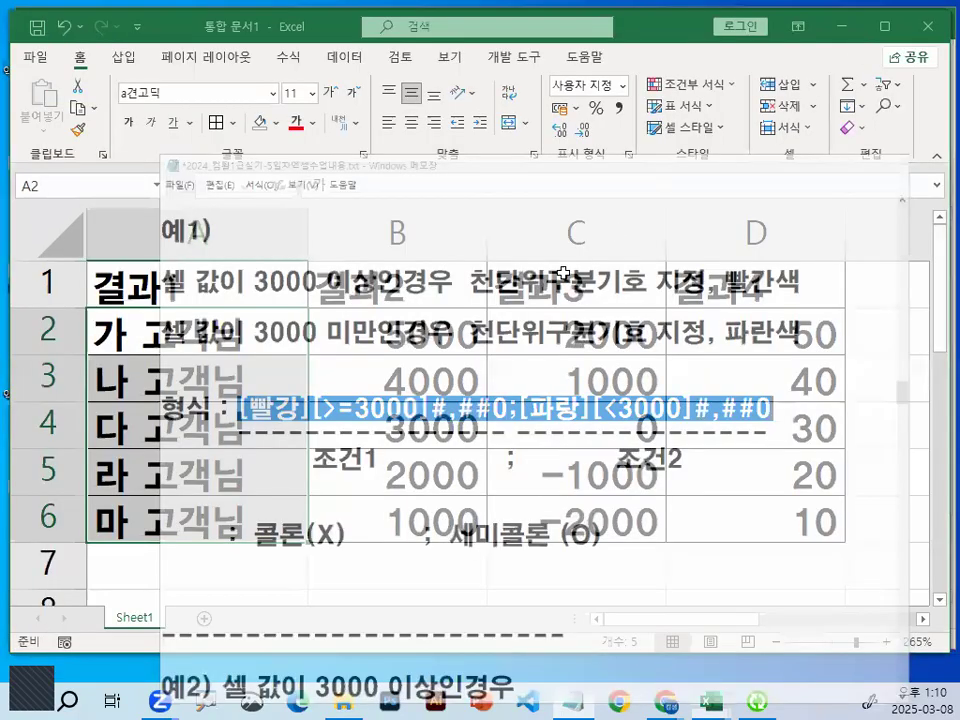
left_click(405, 327)
left_click_drag(418, 332, 418, 514)
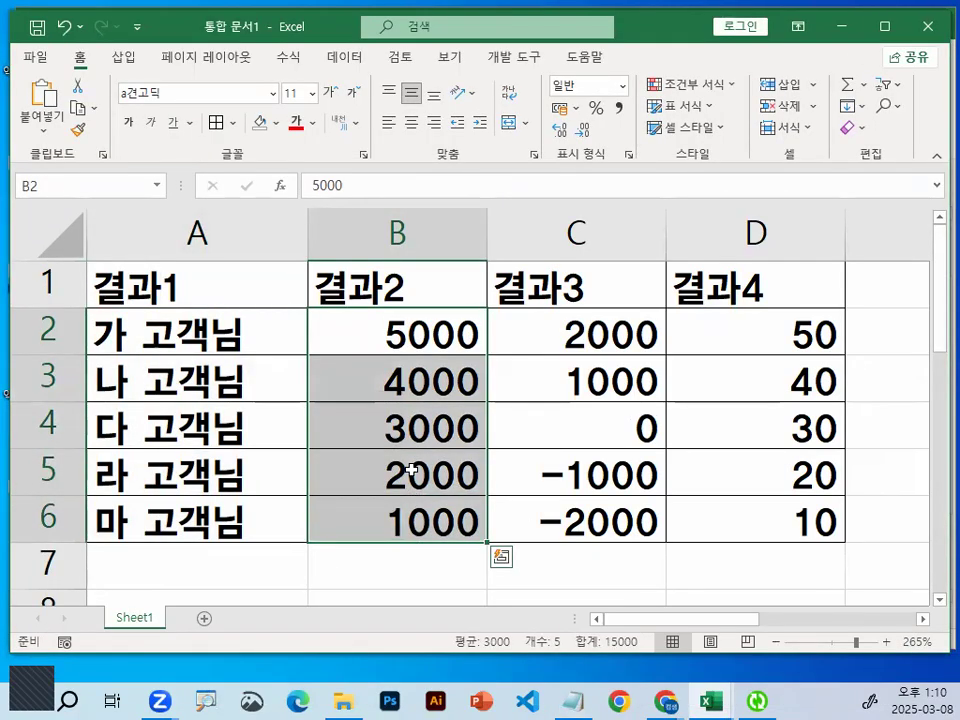
key("ctrl+1")
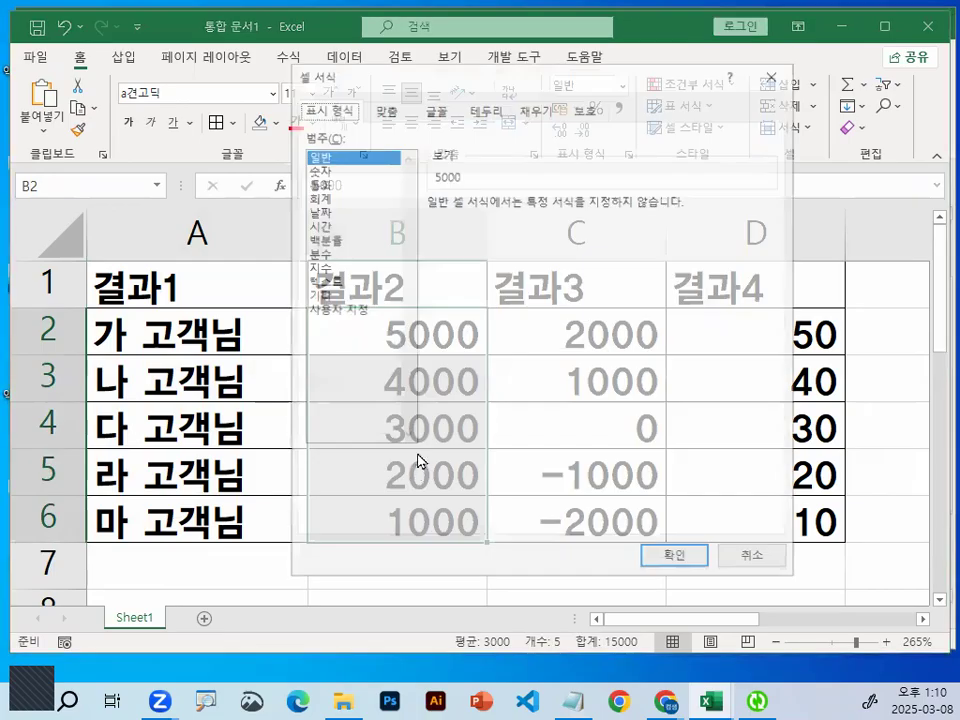
left_click(362, 311)
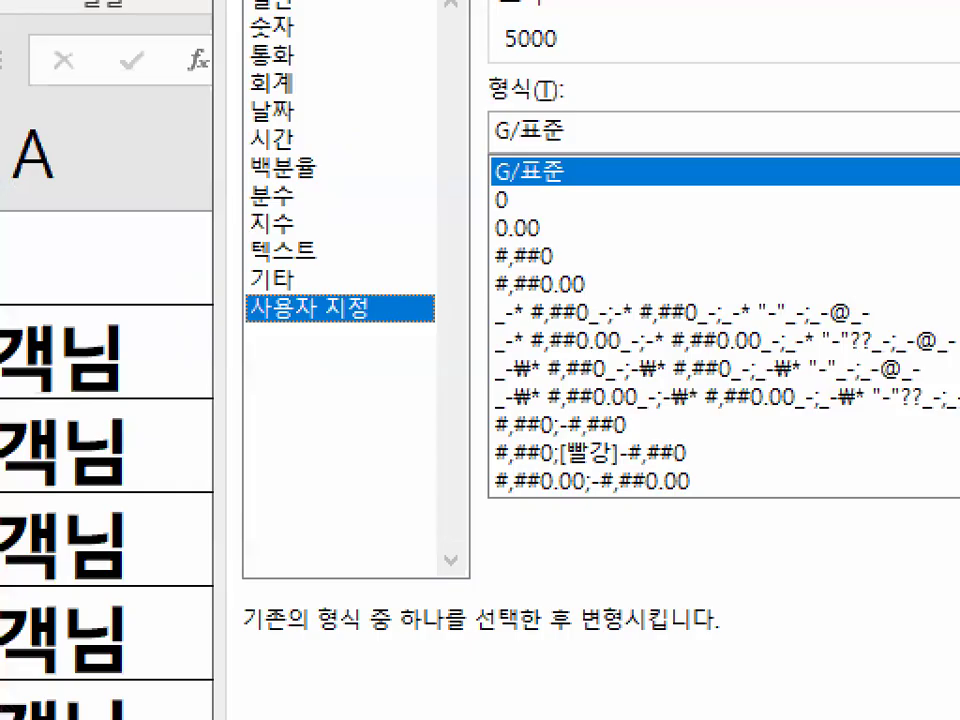
mouse_move(376, 305)
left_mouse_down()
mouse_move(298, 320)
mouse_move(378, 302)
left_mouse_up()
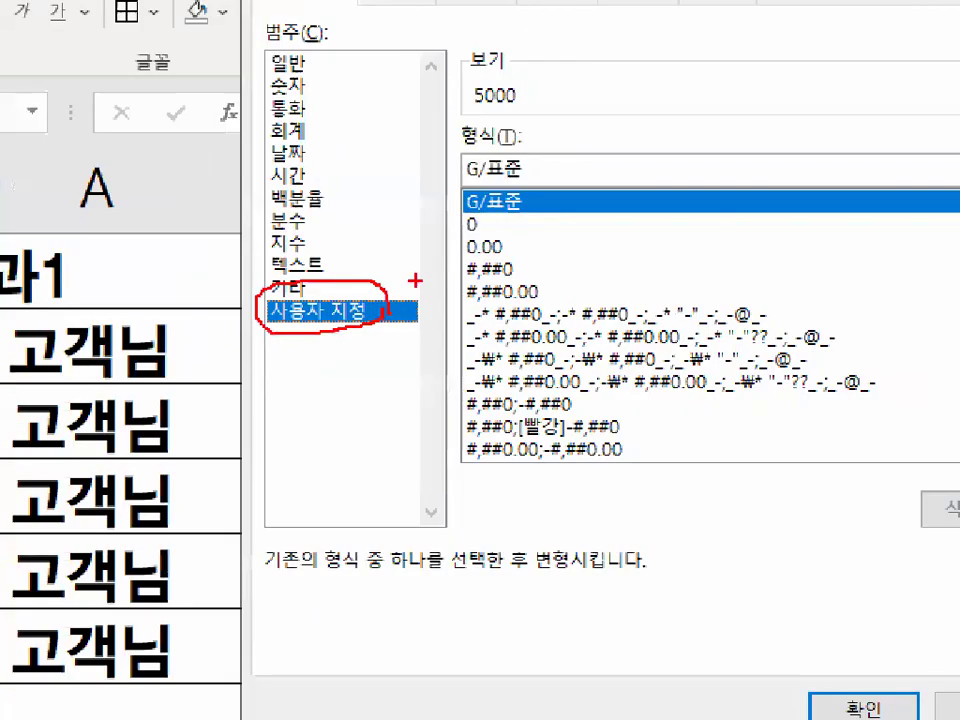
key("Escape")
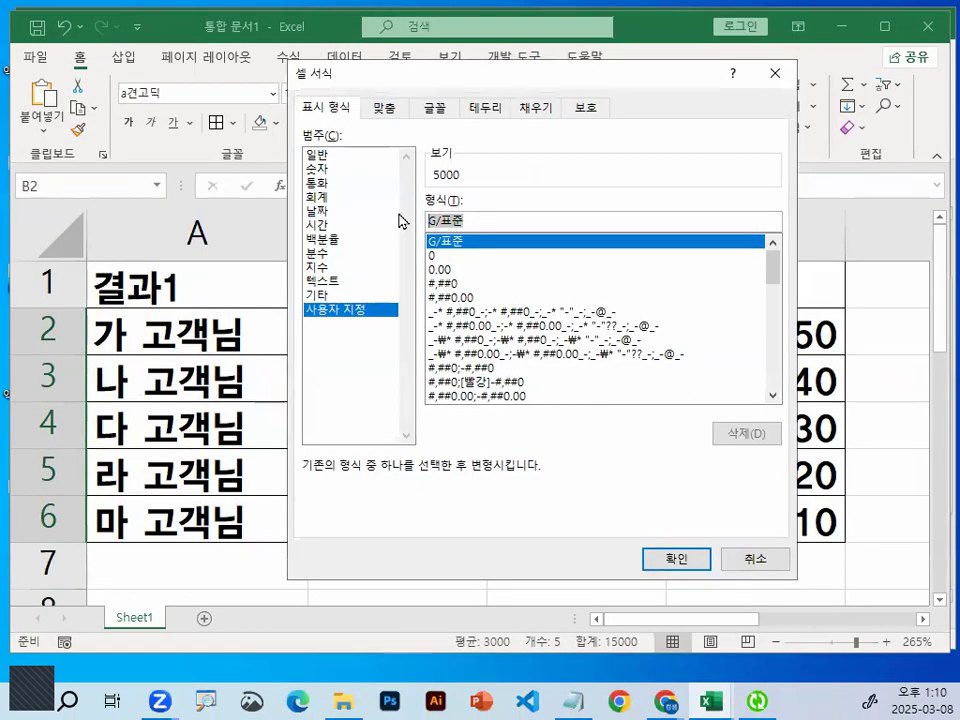
key("Delete")
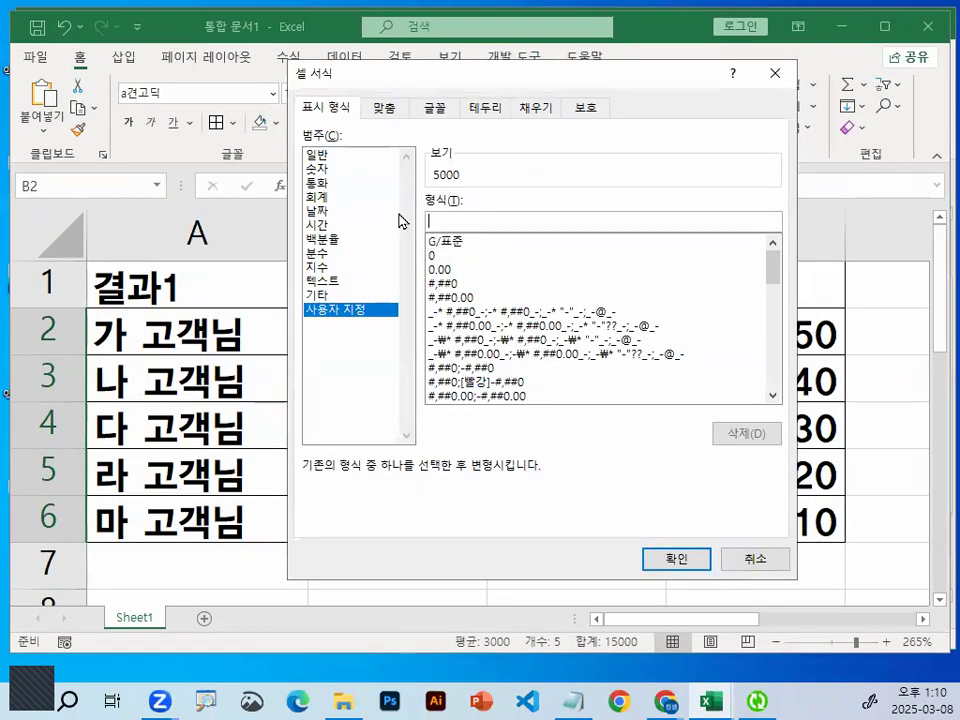
Return to the Notepad notes and review the colour and condition parts of example 1's format code.
left_click(590, 697)
left_click(341, 315)
scroll(343, 339, "down", 1)
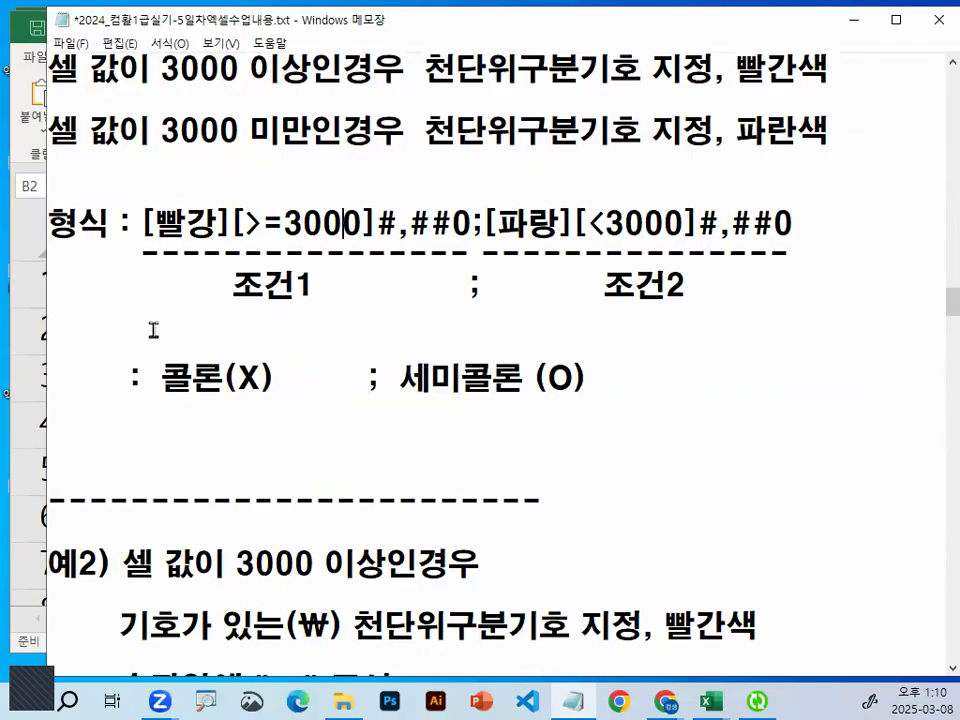
left_click(146, 223)
left_click_drag(146, 223, 232, 214)
left_click(253, 257)
mouse_move(157, 258)
left_mouse_down()
mouse_move(397, 261)
mouse_move(403, 280)
left_mouse_up()
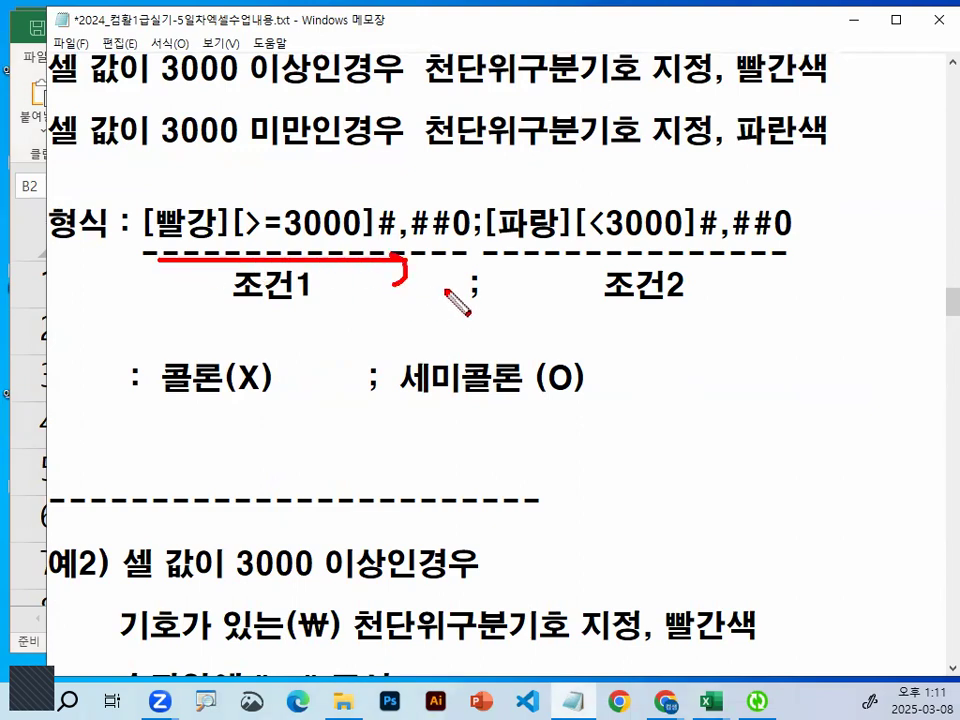
key("Escape")
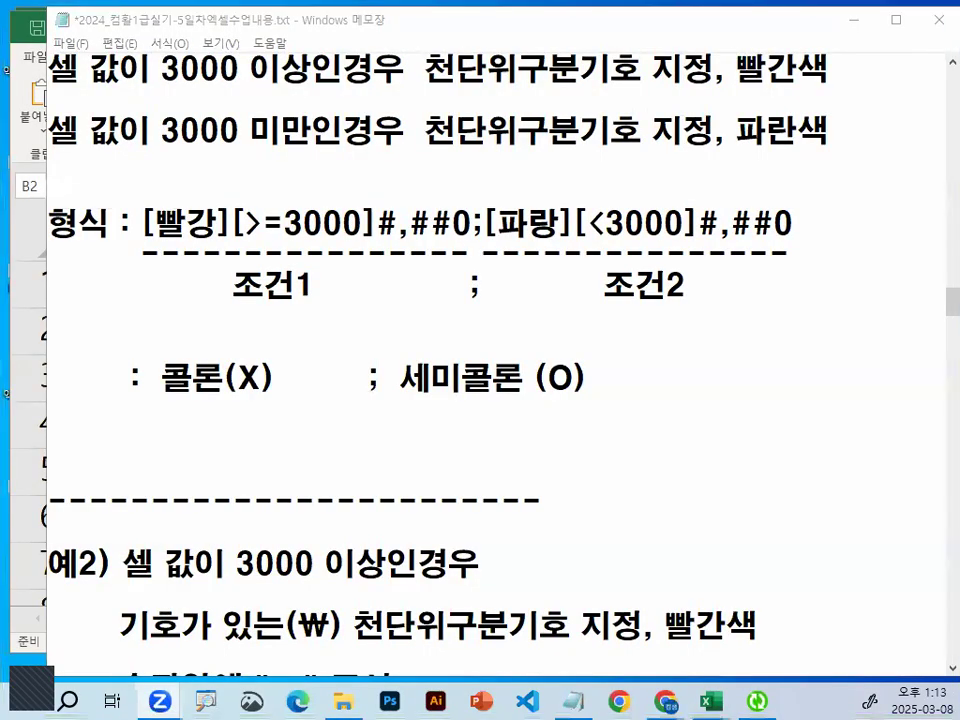
Copy example 1's code [빨강][>=3000]#,##0;[파랑][<3000]#,##0 from the notes and apply it as the custom number format of B2:B6 in Excel.
left_click_drag(148, 220, 798, 222)
key("ctrl+c")
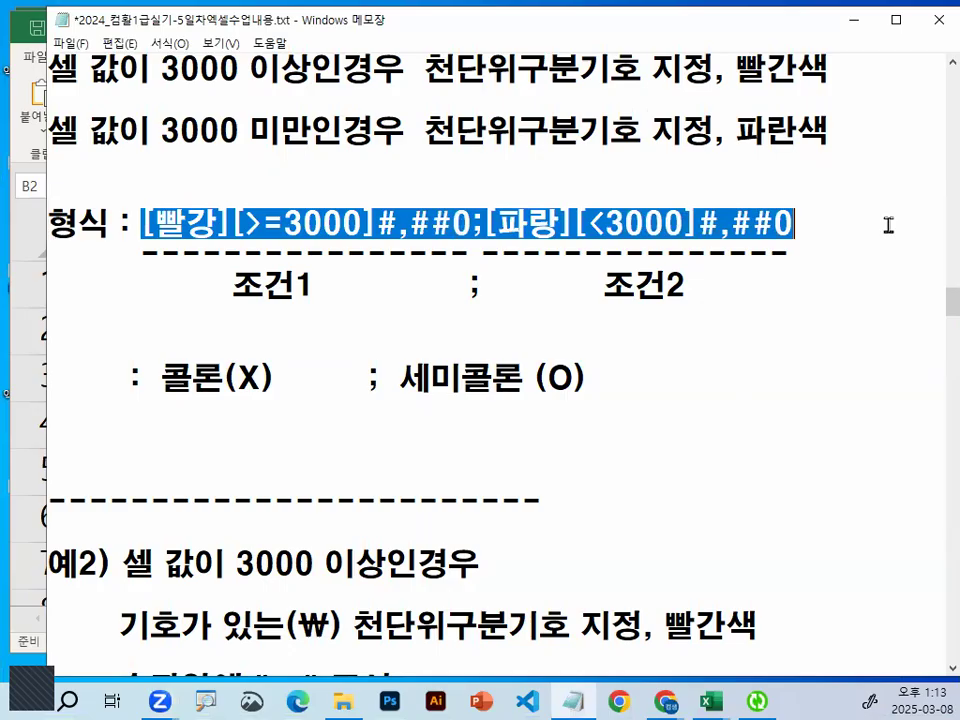
left_click(711, 701)
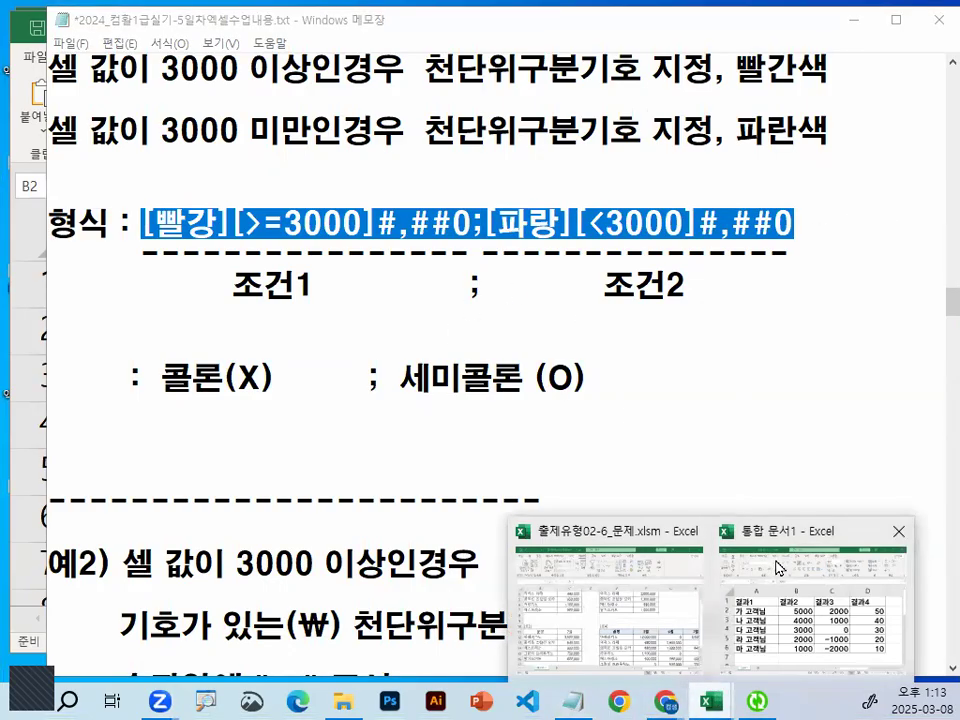
left_click(778, 570)
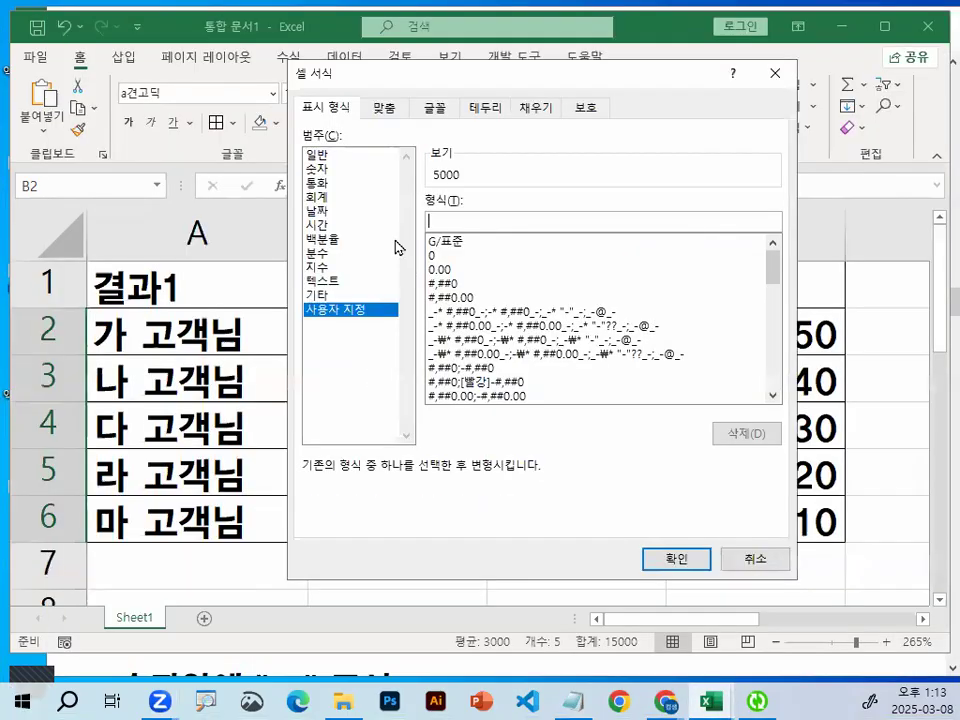
key("ctrl+v")
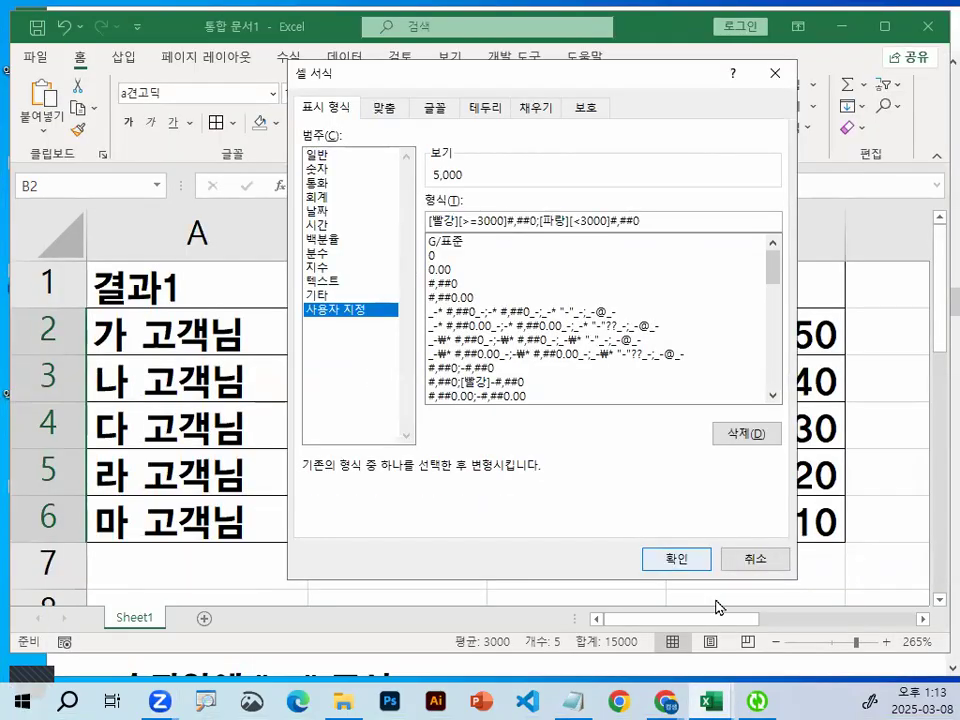
left_click(690, 560)
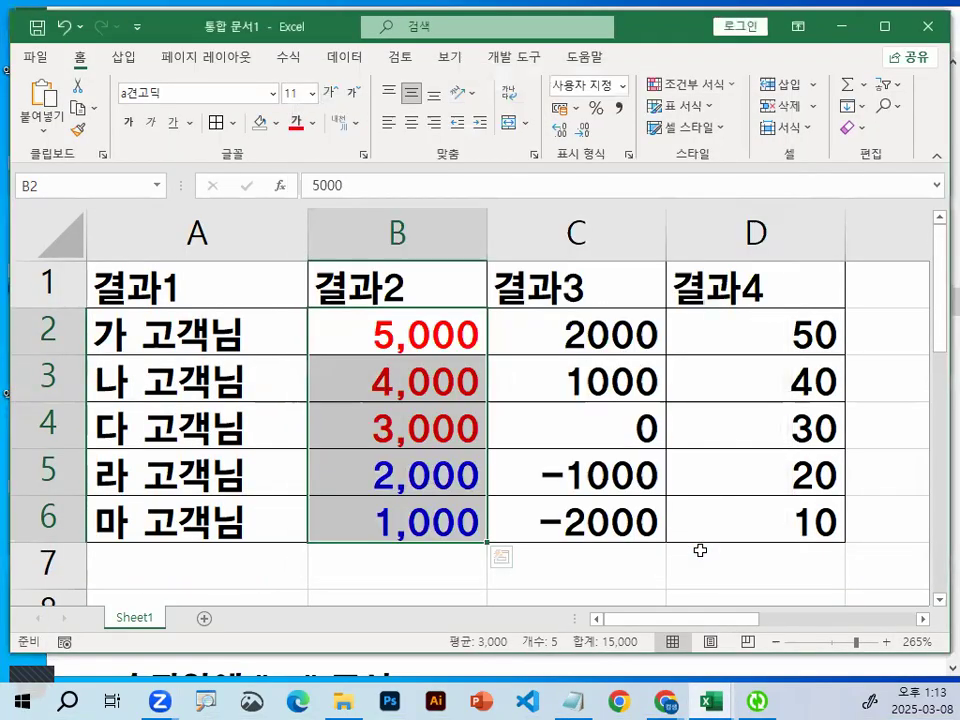
left_click(463, 474)
Change cell B2 to 2000 and check how the conditional colours in B2:B6 respond.
left_click(418, 332)
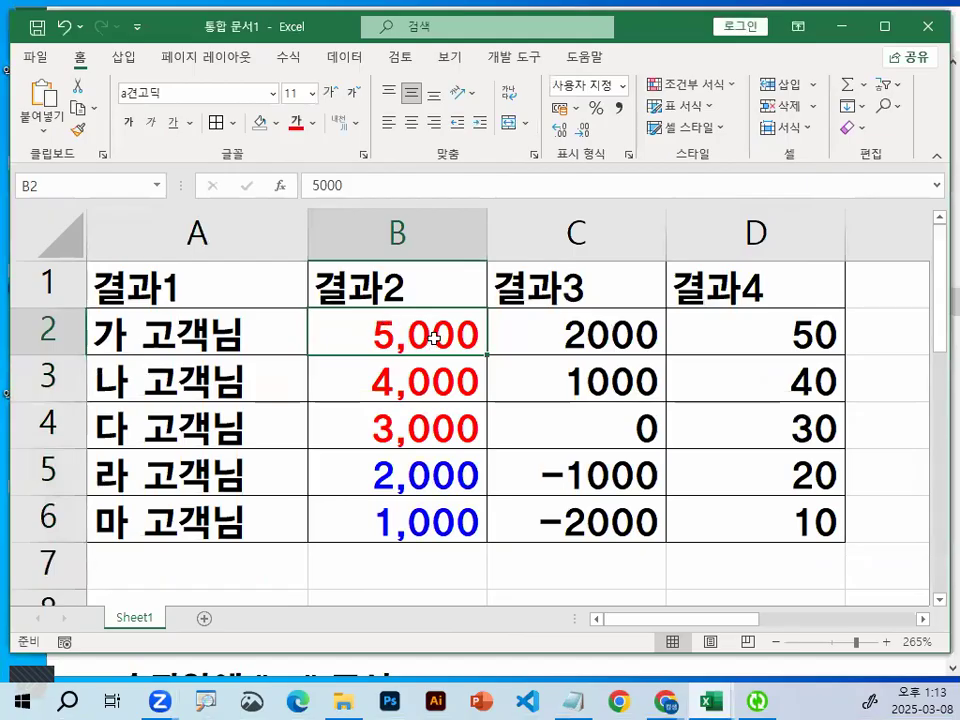
type("2000")
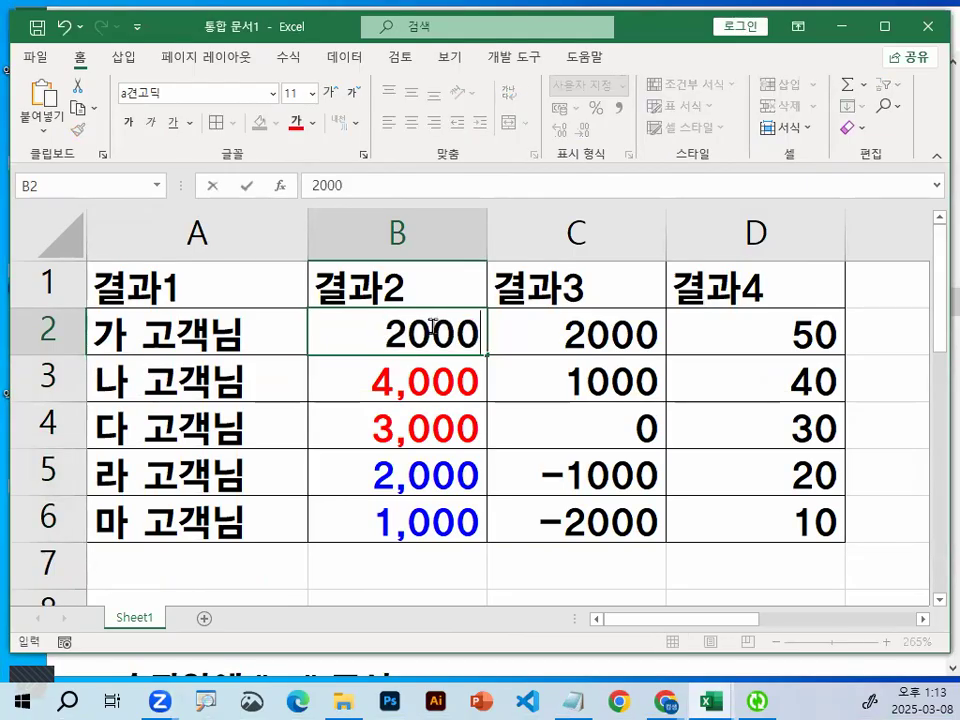
key("Return")
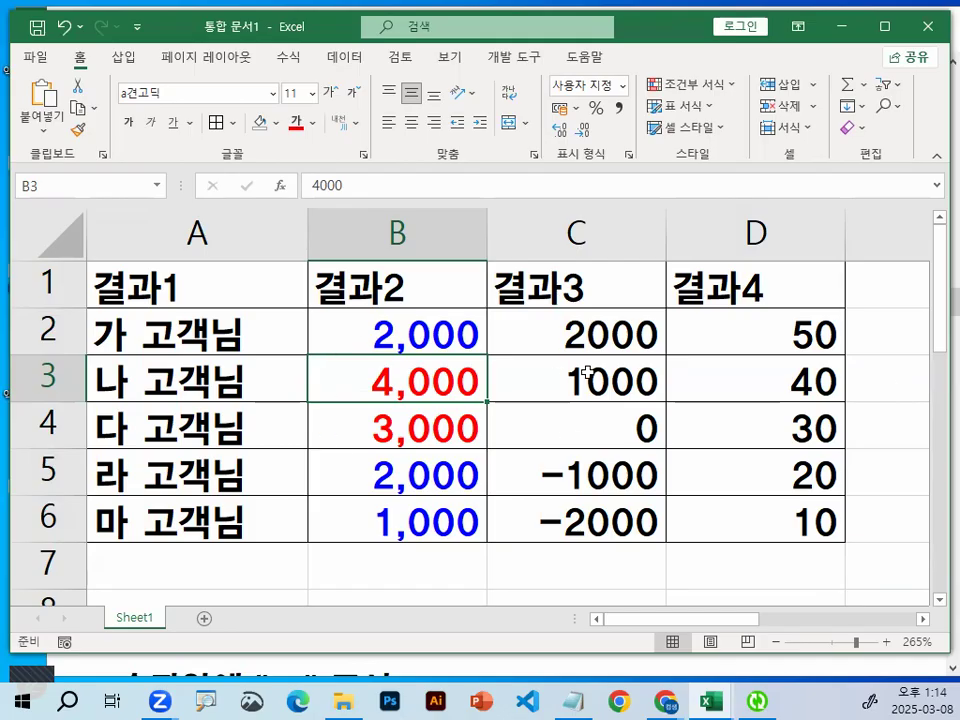
left_click(617, 345)
left_click_drag(447, 346, 437, 512)
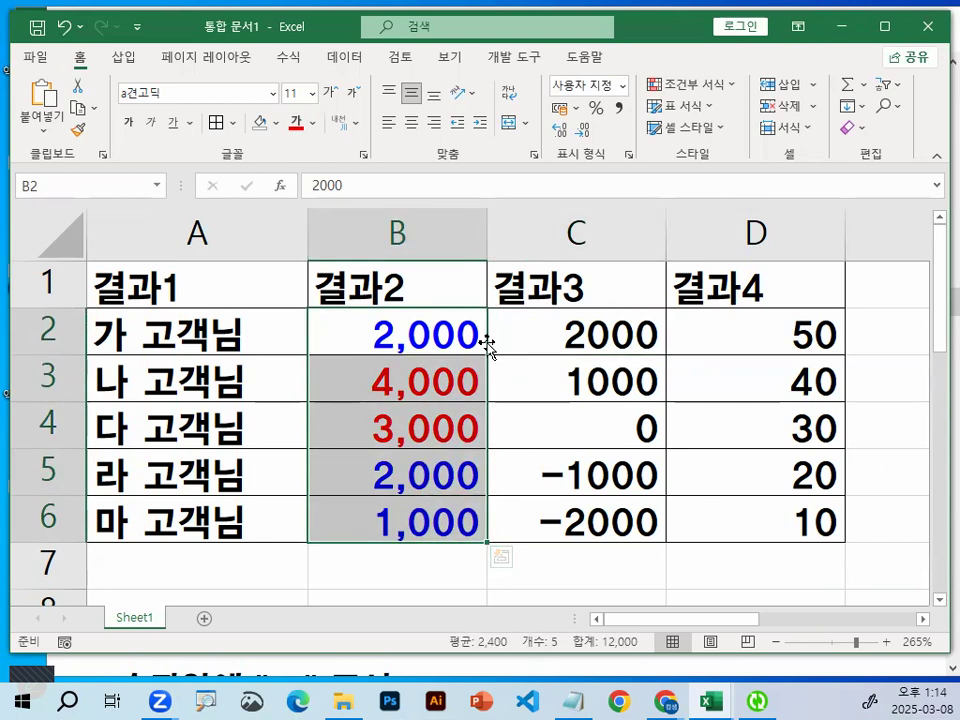
left_click(575, 443)
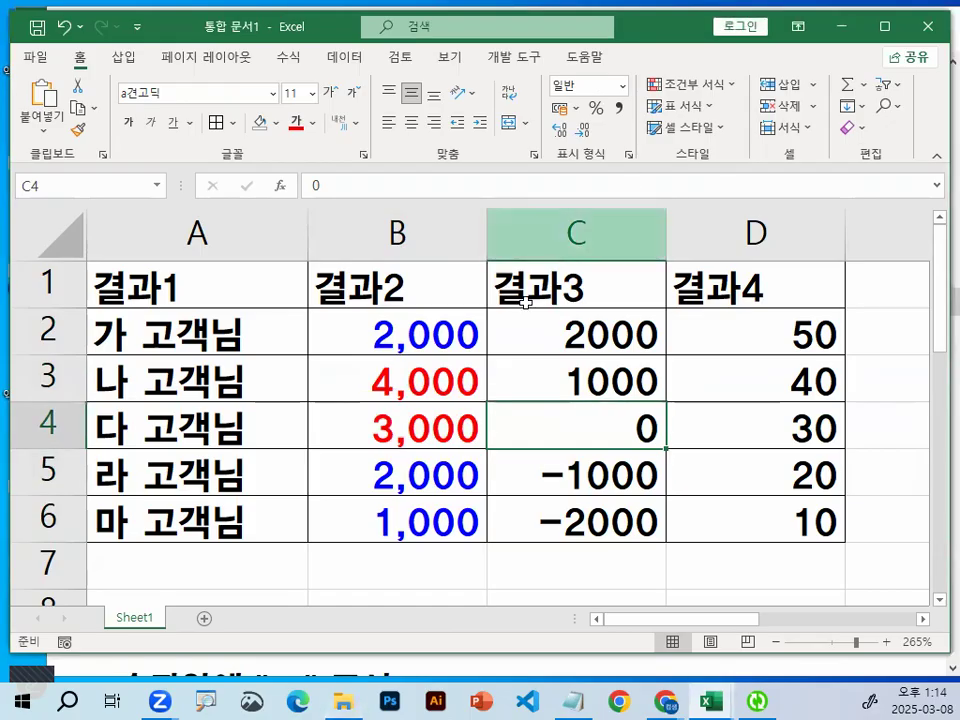
Set cell B2 back to 5000.
left_click(435, 328)
type("5000")
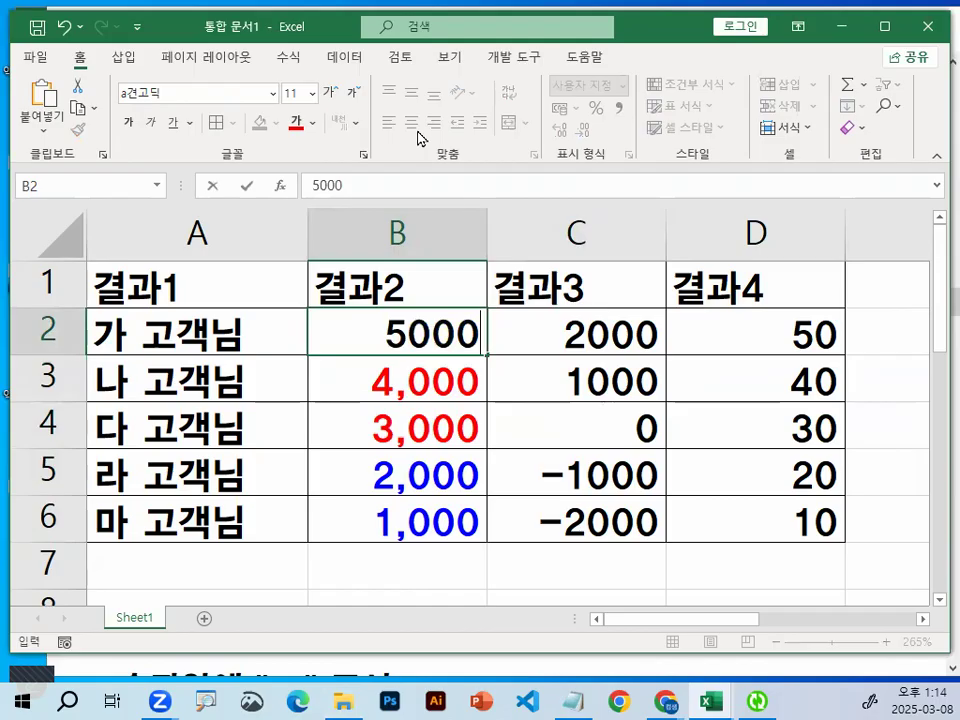
key("Return")
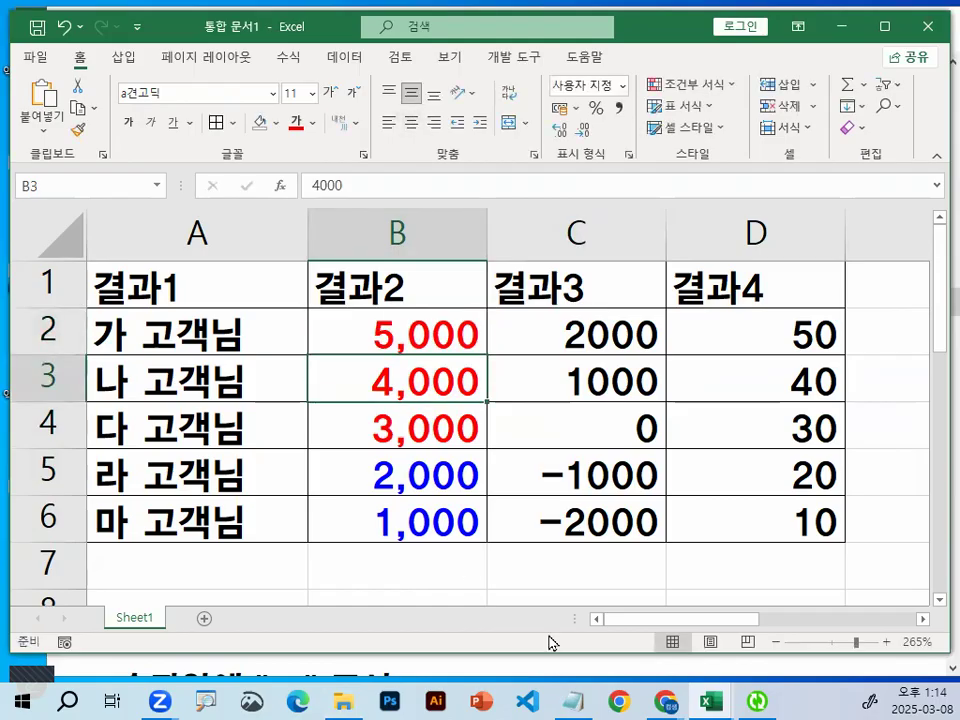
Switch to the Notepad notes and reread which symbol separates one condition from another.
left_click(575, 699)
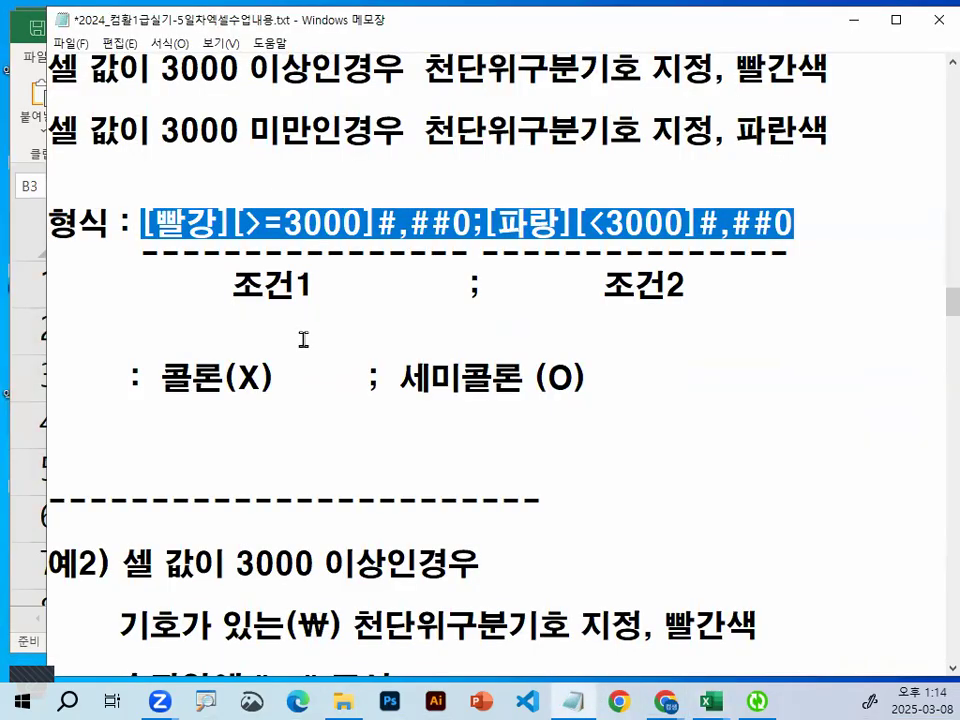
scroll(302, 338, "up", 3)
scroll(313, 340, "up", 2)
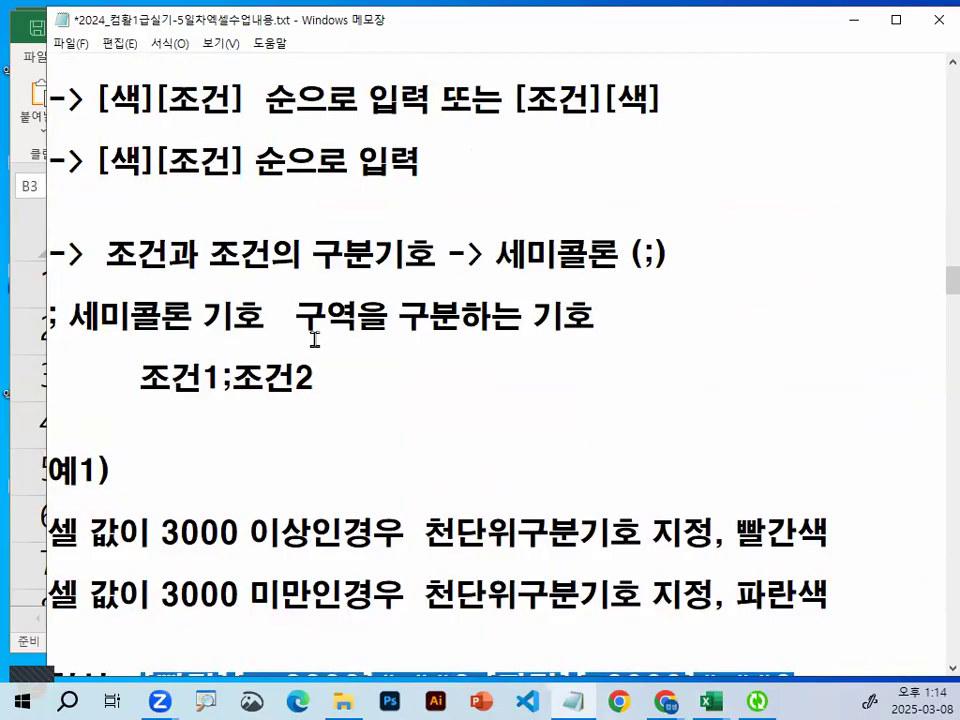
left_click_drag(107, 254, 468, 254)
left_click_drag(630, 256, 671, 256)
left_click_drag(485, 255, 689, 252)
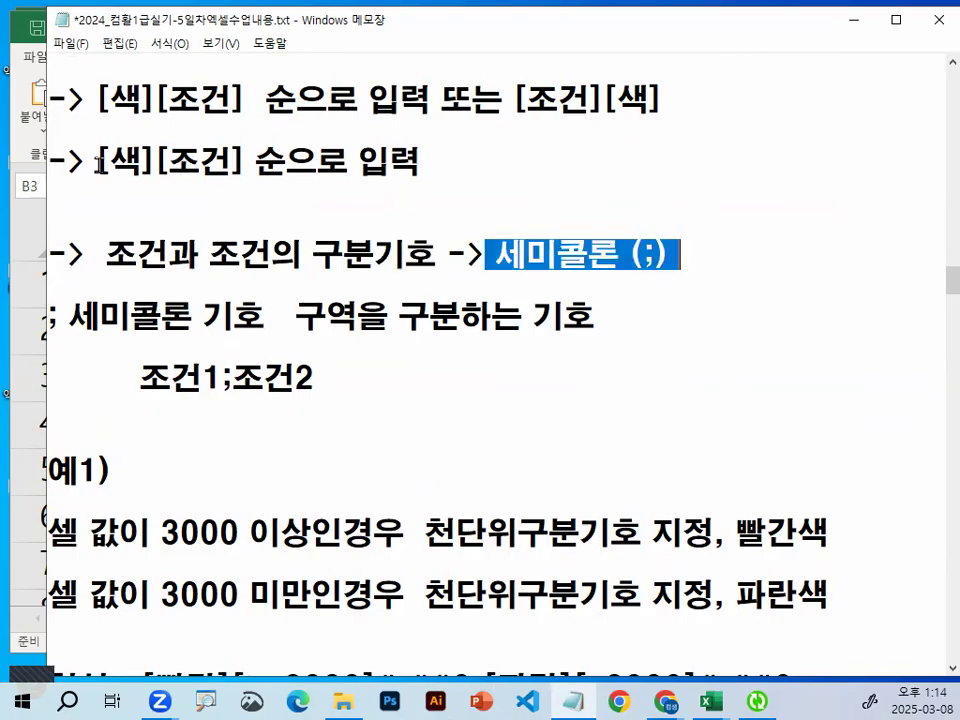
Review the notes on bracketing colours and conditions and on the order in which the two brackets are entered.
scroll(369, 247, "up", 1)
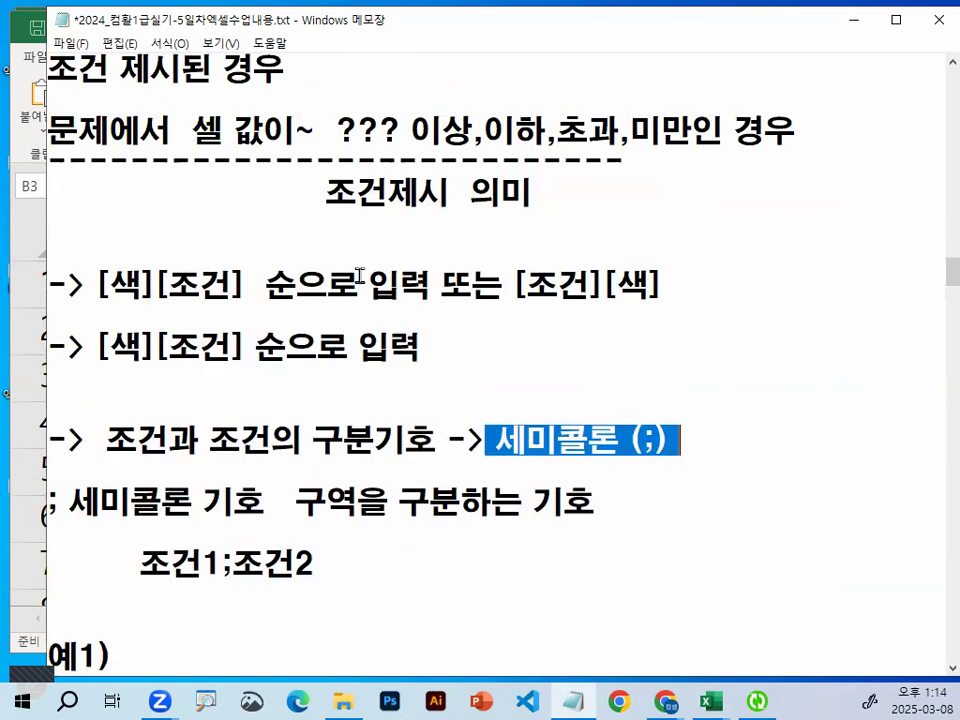
scroll(359, 275, "up", 1)
left_click_drag(232, 193, 477, 193)
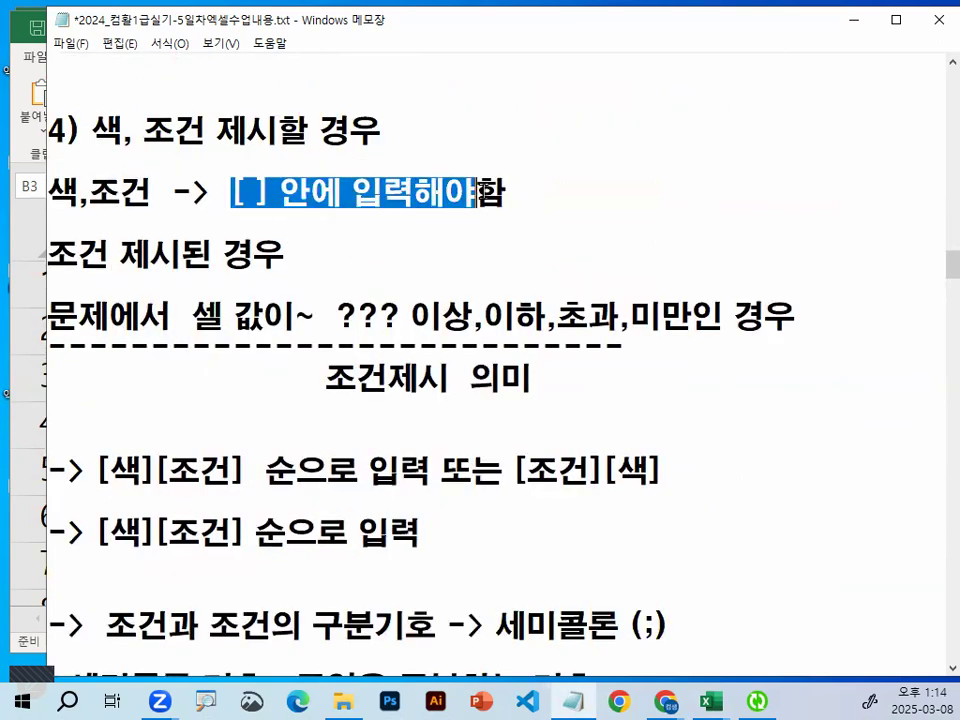
scroll(470, 346, "down", 1)
left_click_drag(514, 285, 664, 285)
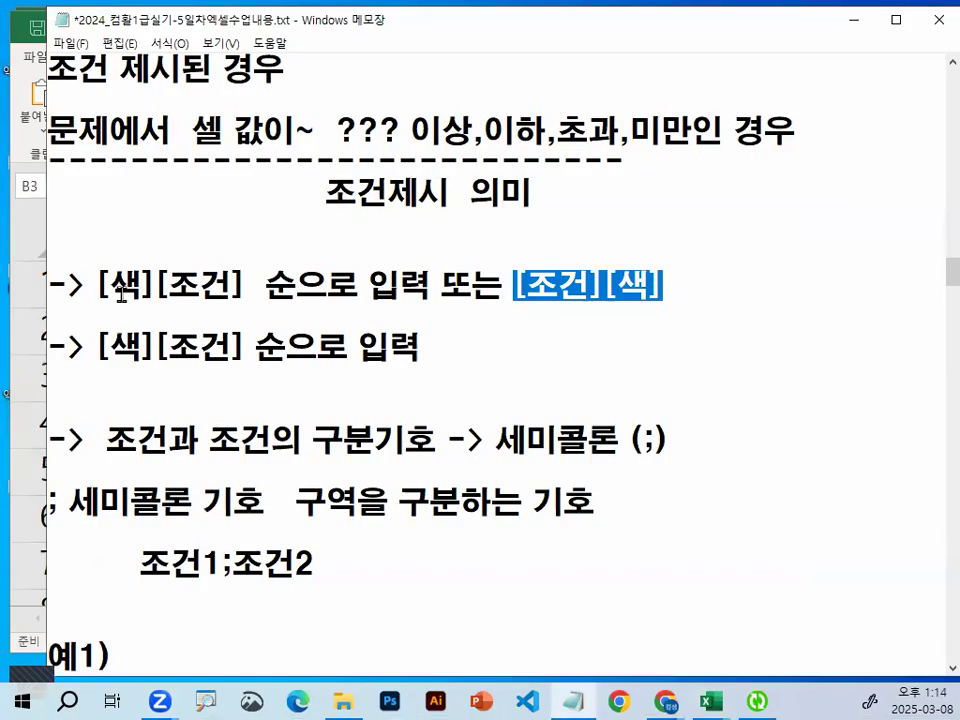
left_click_drag(97, 287, 256, 285)
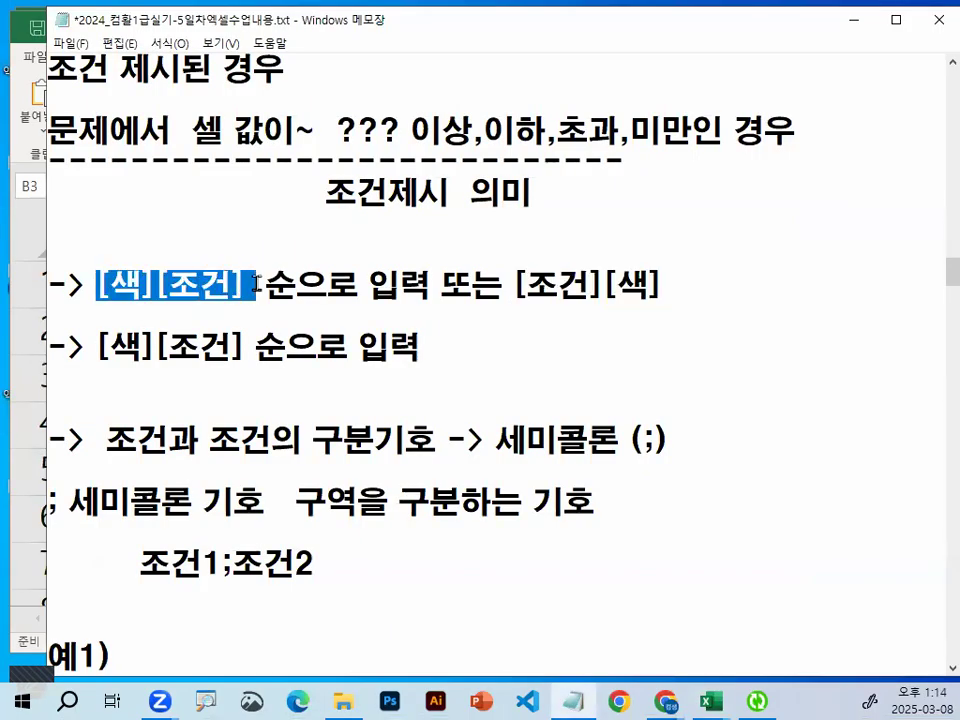
left_click_drag(514, 286, 647, 285)
left_click(630, 288)
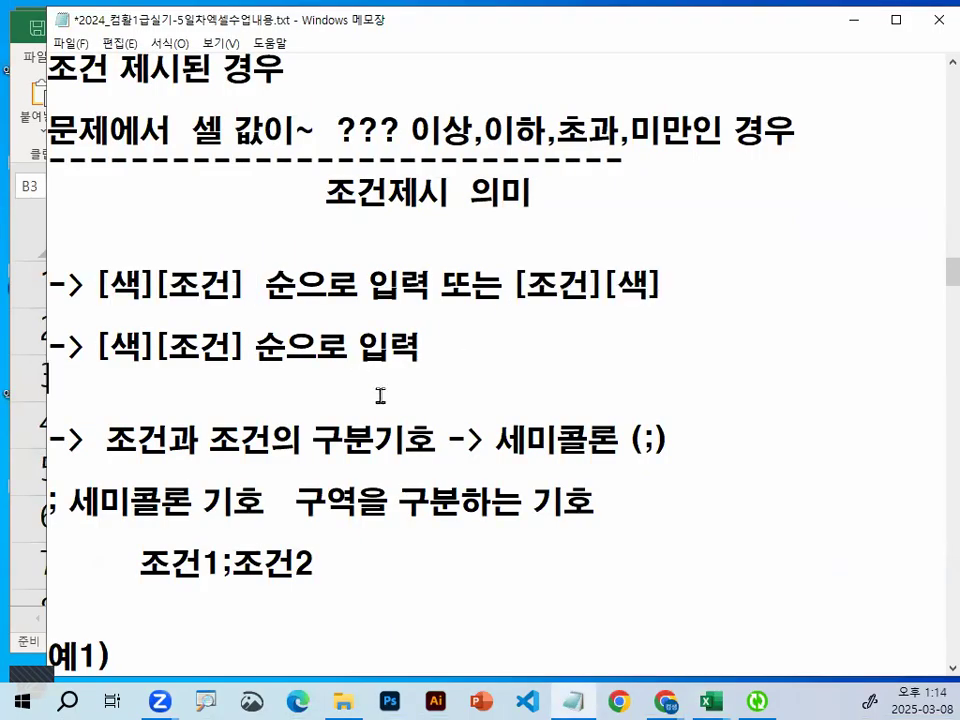
Examine the comparison operator of the first condition in example 1's format code.
scroll(378, 331, "down", 2)
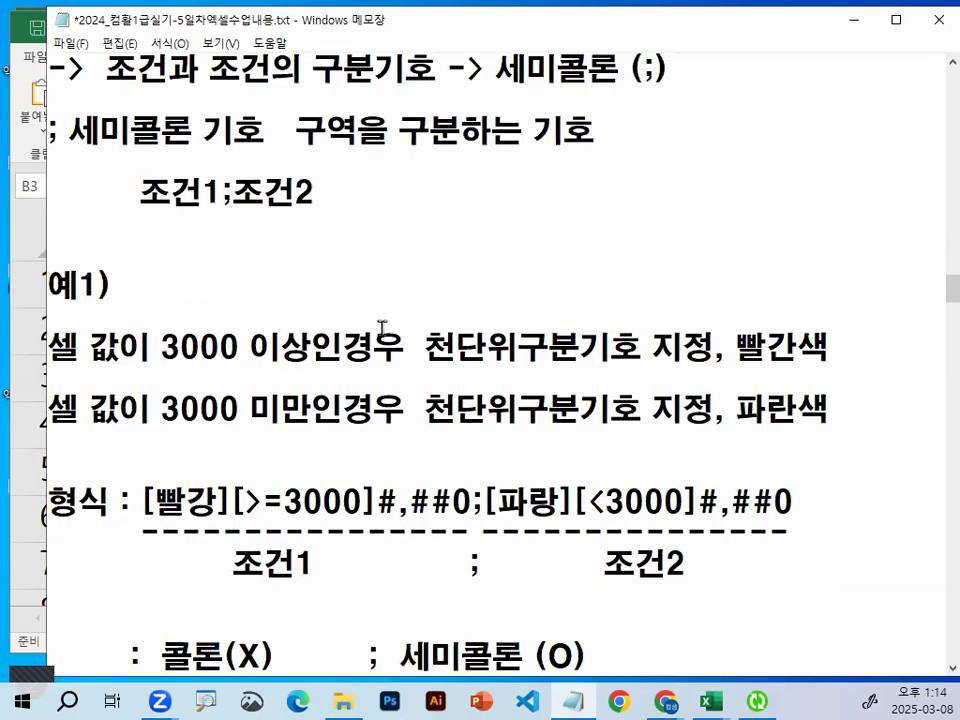
scroll(391, 310, "down", 1)
left_click_drag(244, 316, 283, 316)
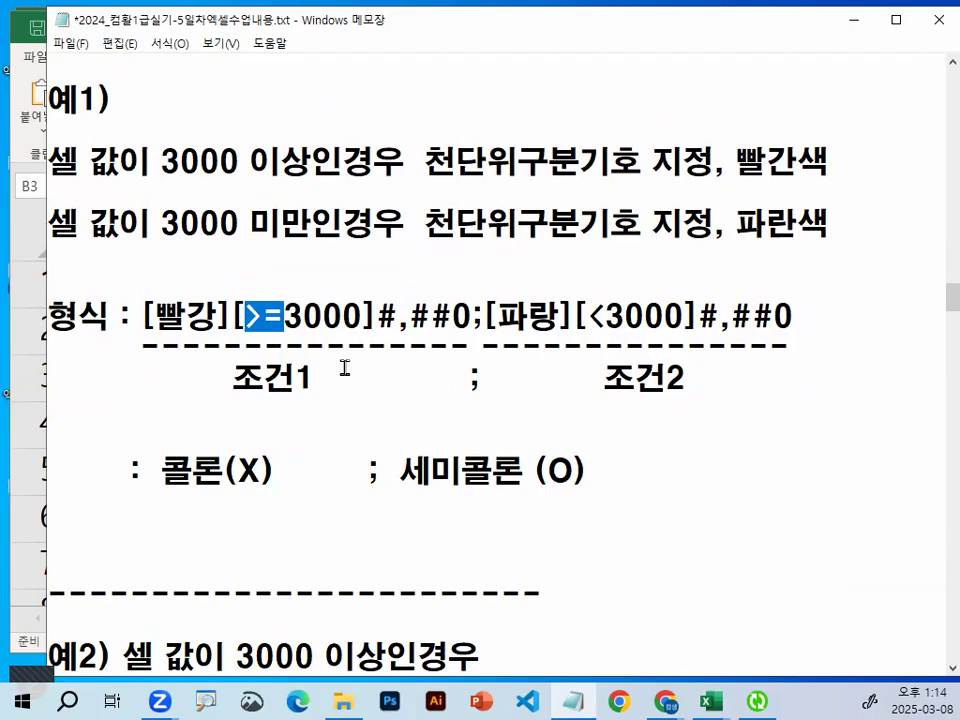
Add the heading <비교연산자> below the colon and semicolon note, leaving a blank line above it.
scroll(335, 316, "up", 1)
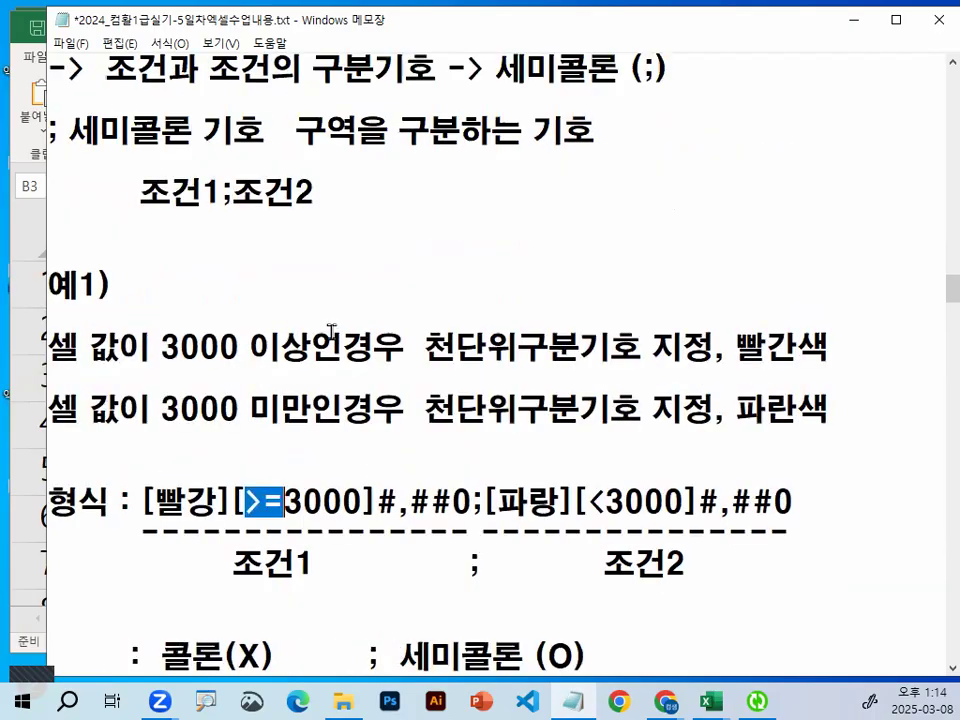
scroll(290, 330, "down", 1)
scroll(306, 378, "down", 1)
left_click(273, 461)
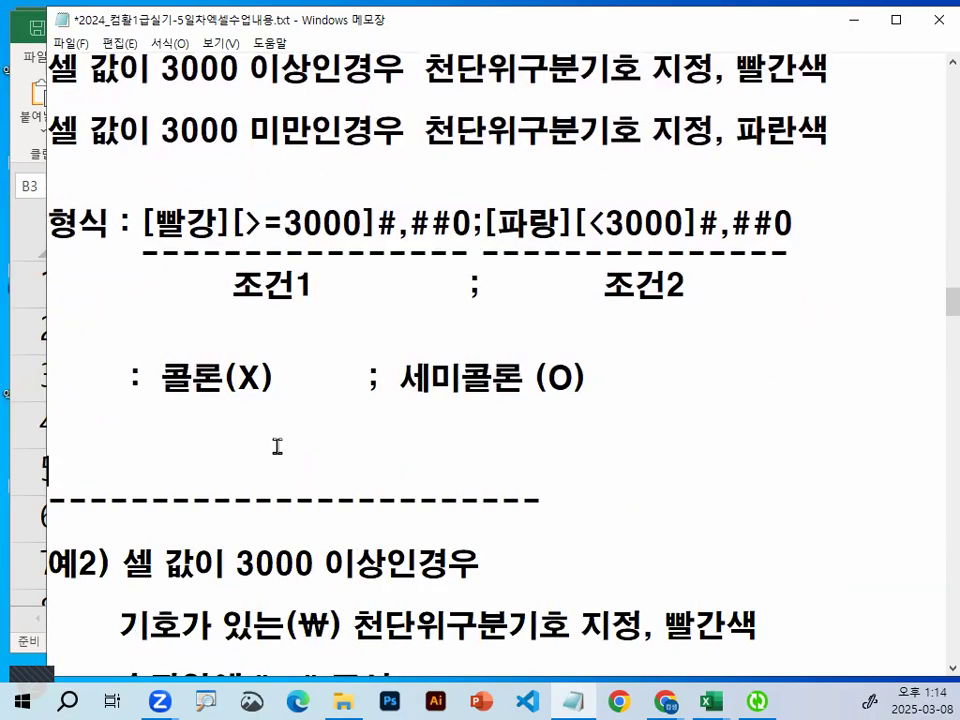
key("Return")
key("Return")
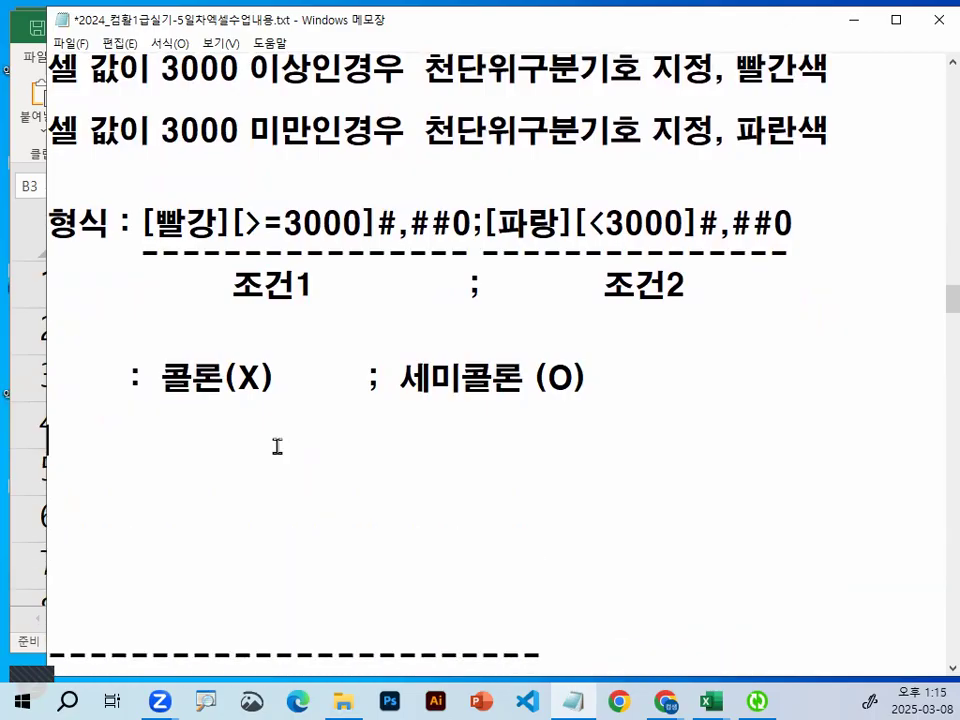
type("<비교연")
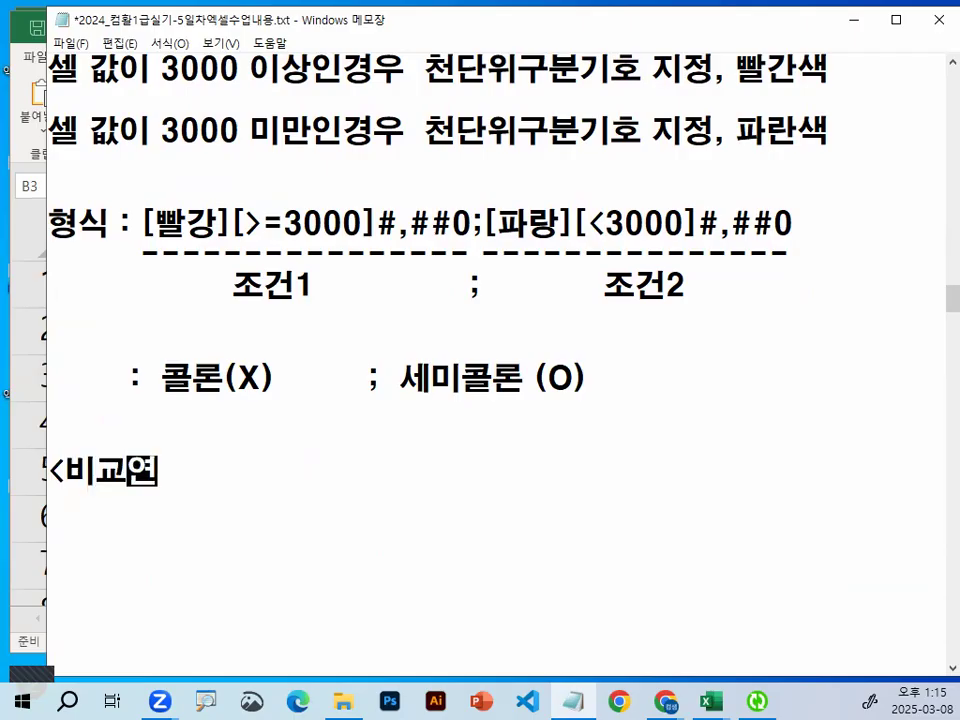
type("산자>")
Add the entry ">= 이상(크거나같다)" on the line below the comparison operator heading.
scroll(277, 447, "down", 2)
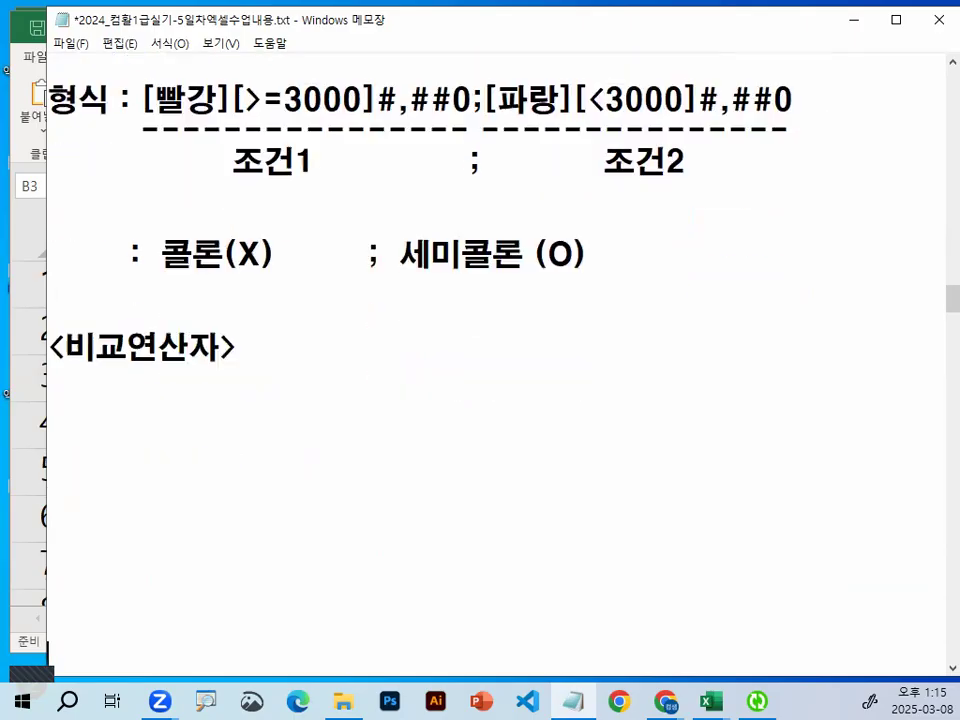
key("Return")
type(">=  이상 ")
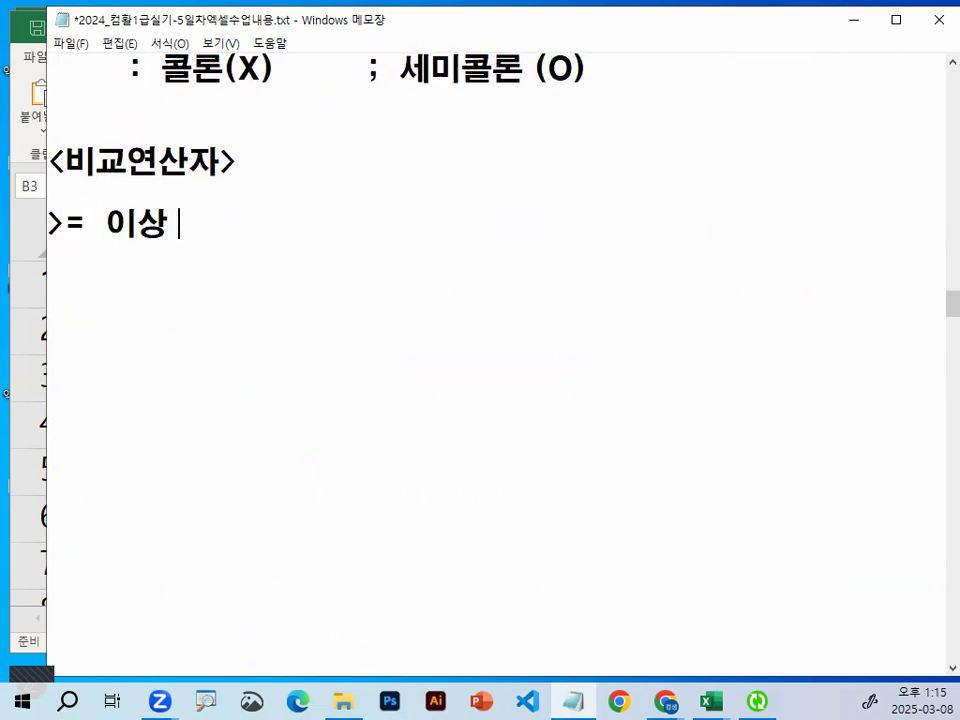
type(")크")
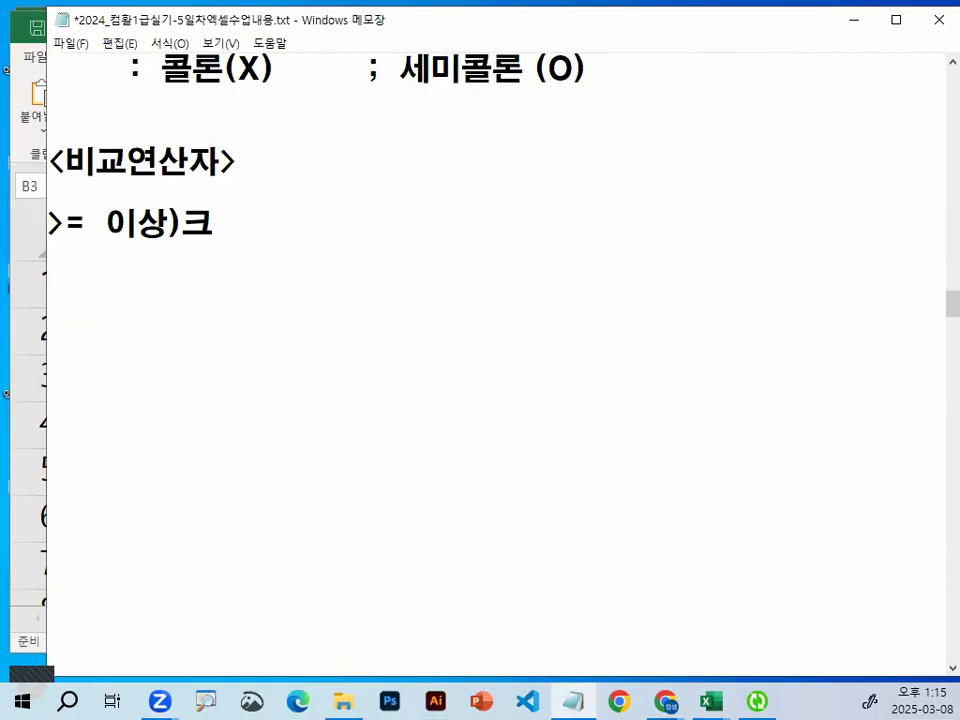
key("BackSpace")
key("BackSpace")
key("BackSpace")
type("(")
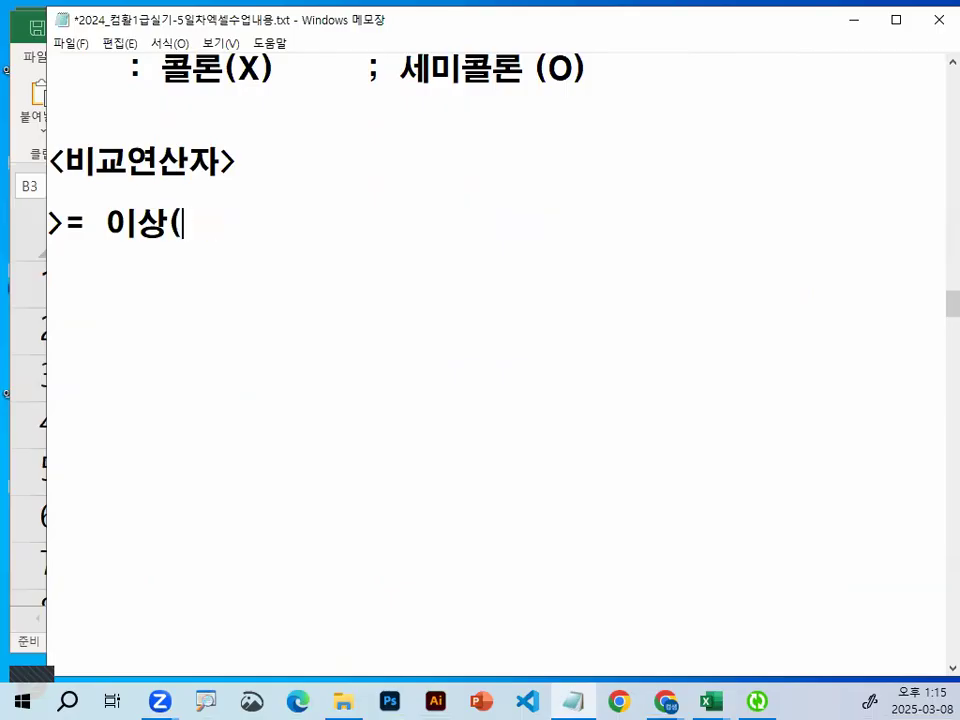
type("크거나같다)")
Add "<= 이하 (작거나같다)" further along the same line as the >= entry.
type("            <=  이하 ")
type("(작거나")
key("BackSpace")
type("같다")
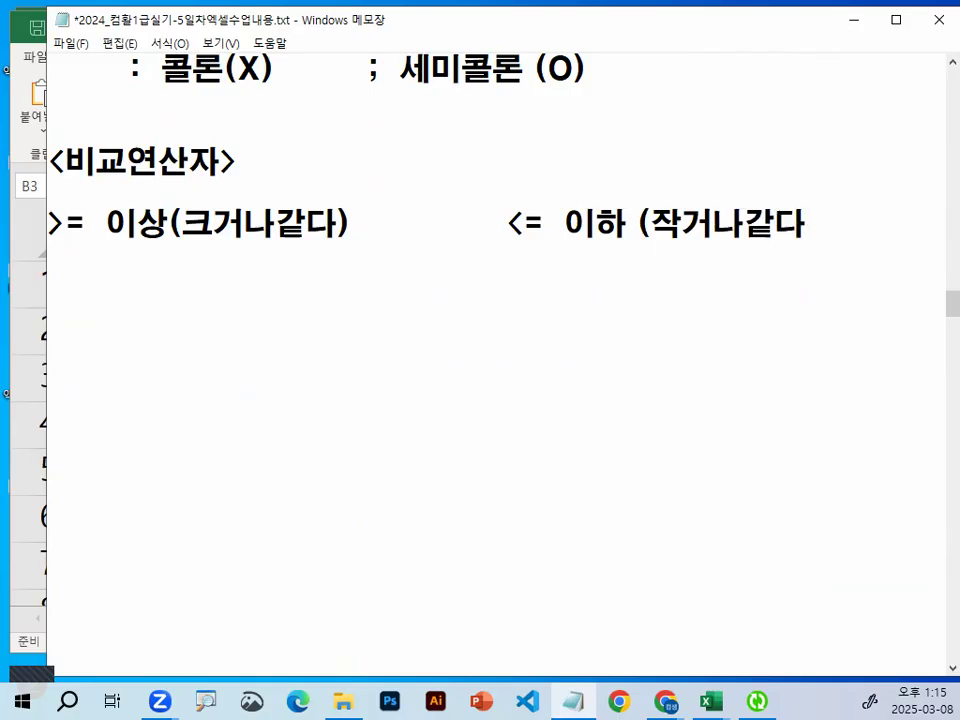
Add a line with the strict comparison operators: "> 초과 (크다)" and, spaced apart, "< 미만 (작다)".
key("Return")
type("> 최ㄱ")
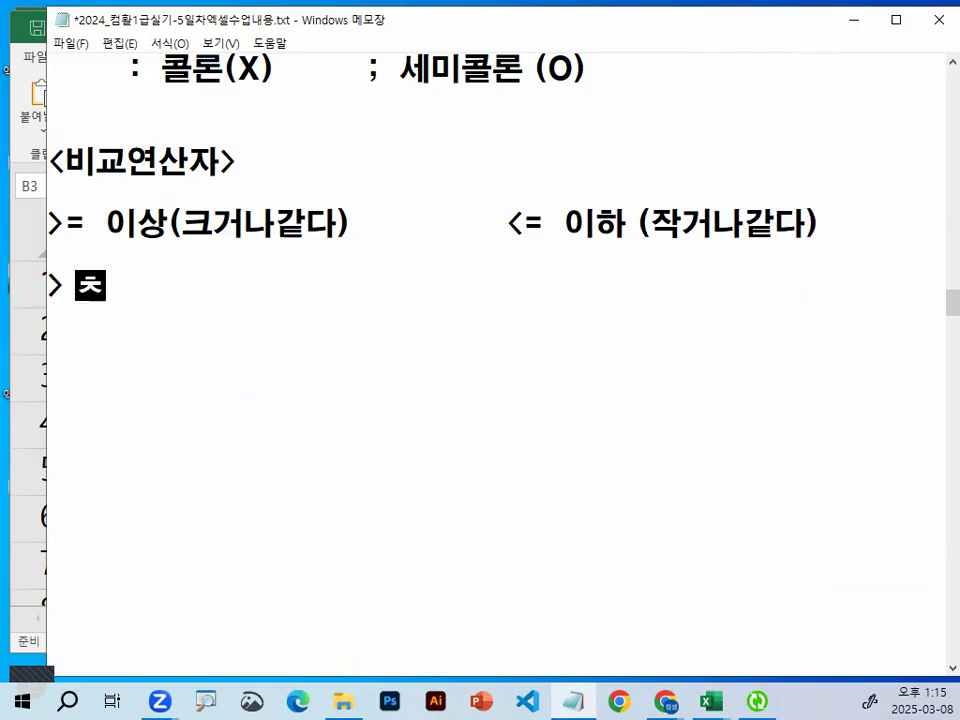
key("BackSpace")
key("BackSpace")
type("곷")
key("BackSpace")
key("BackSpace")
key("BackSpace")
type("초과 (크다) ")
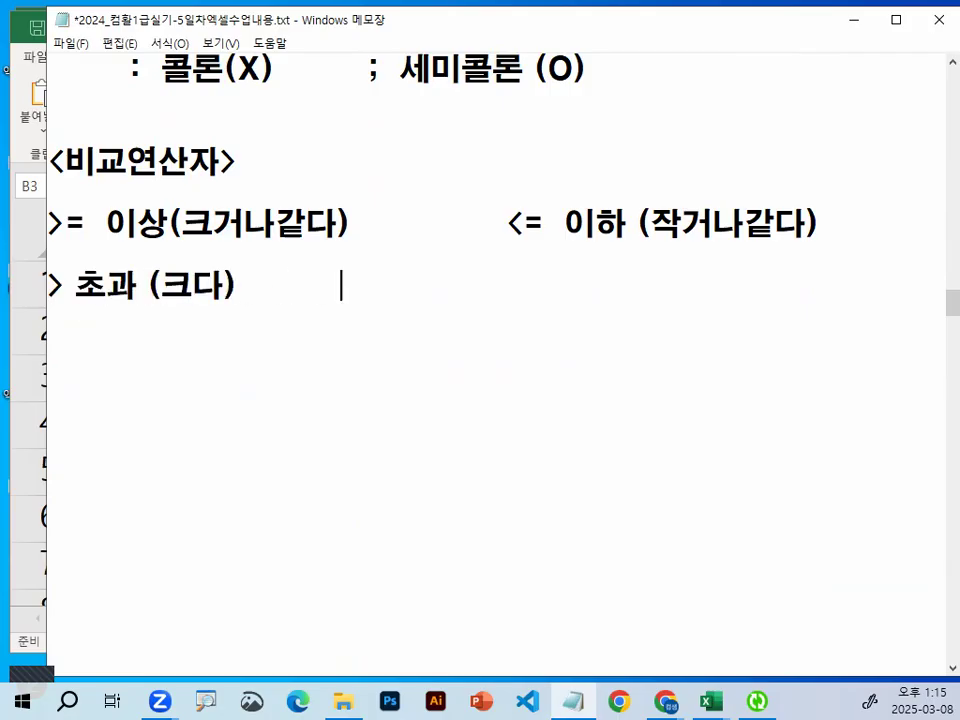
type("\t\t< 미만 (작ㄷ")
type("ㅏ)")
Add a line with "<> 같지않다,아니다,포함되지않는다." and, spaced apart, "= 같다".
key("Return")
type("<>")
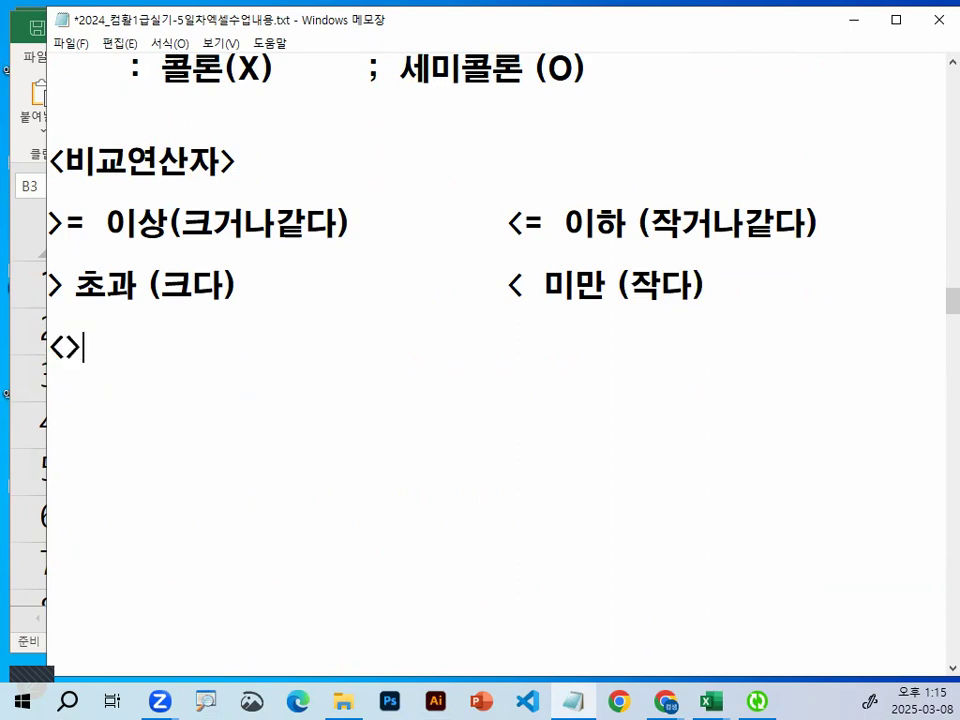
type(" 같지않다,아")
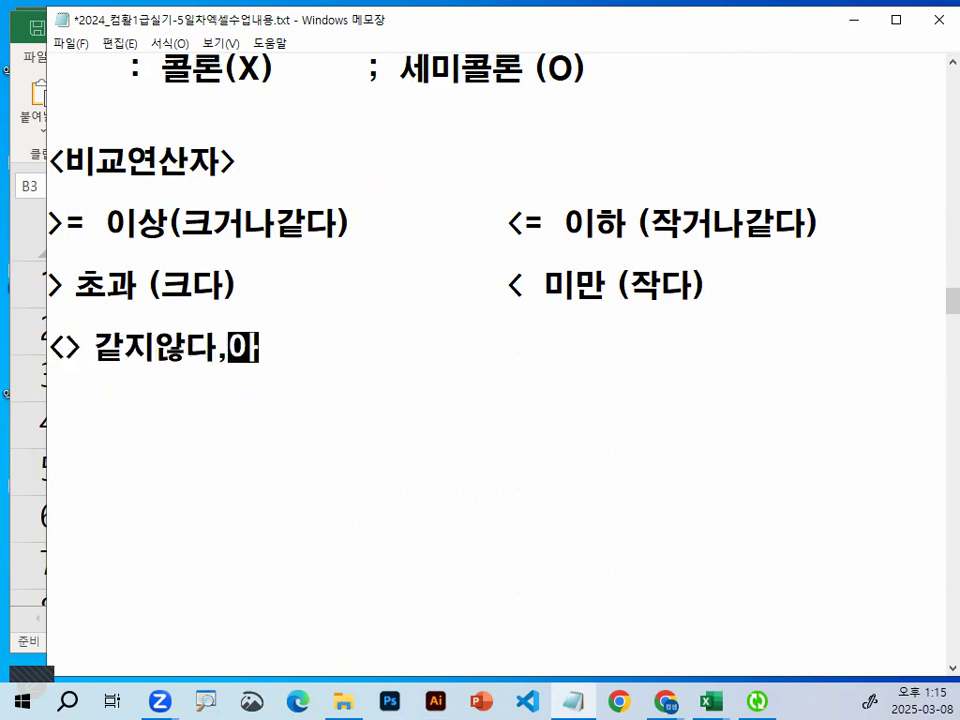
type("니다,포함되")
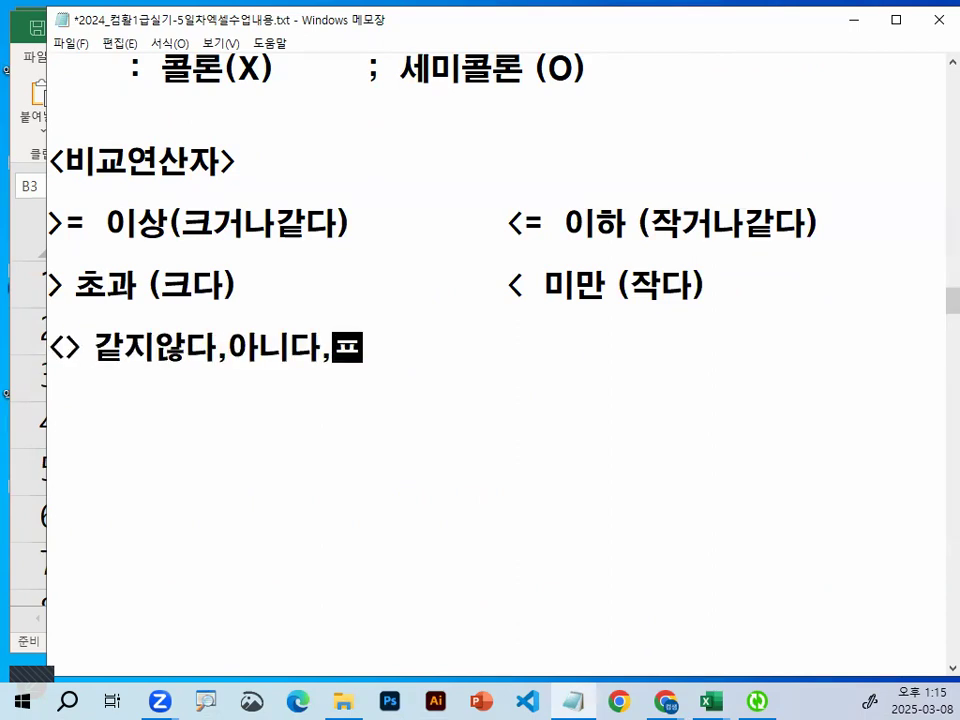
type("지않는다.")
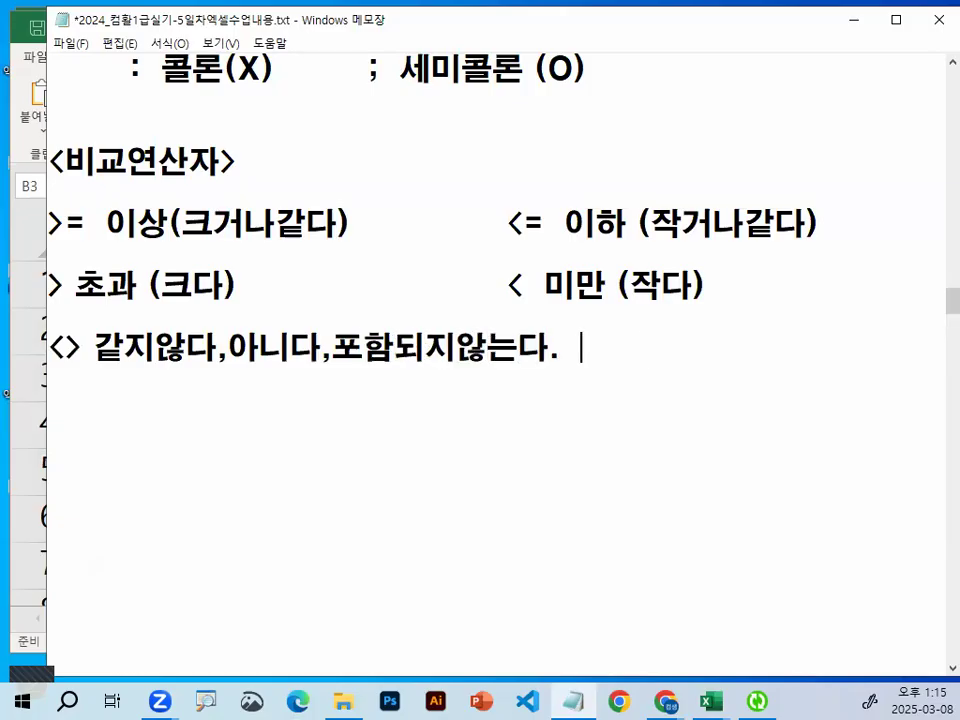
key("Tab")
type("= 가")
type("같다")
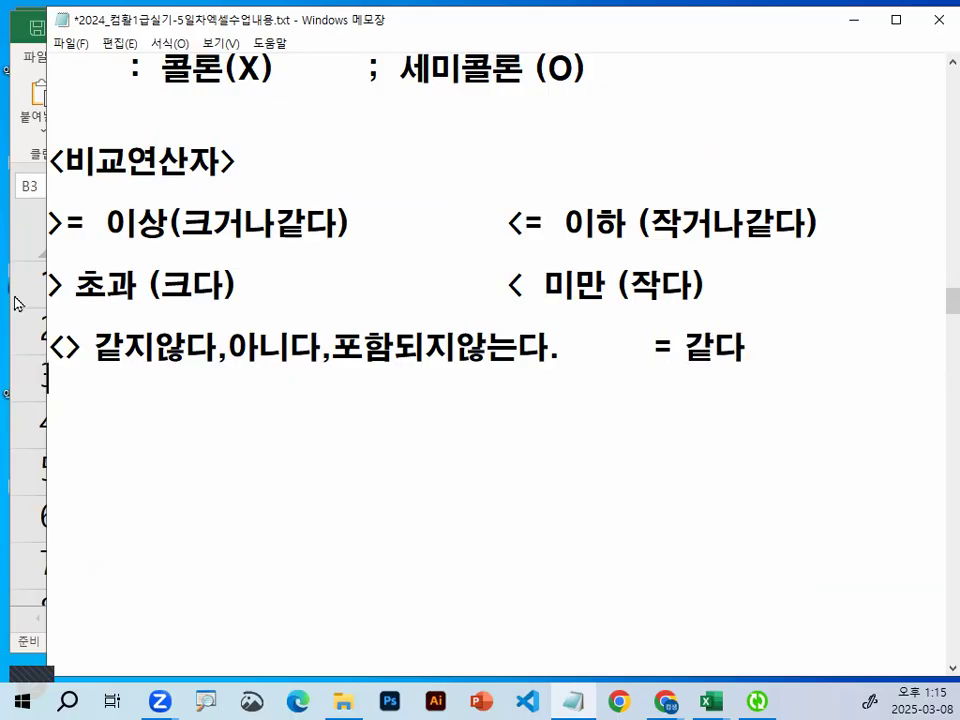
Close the comparison operator list with a dashed divider line just above example 2.
key("Return")
type("--------------------------------------")
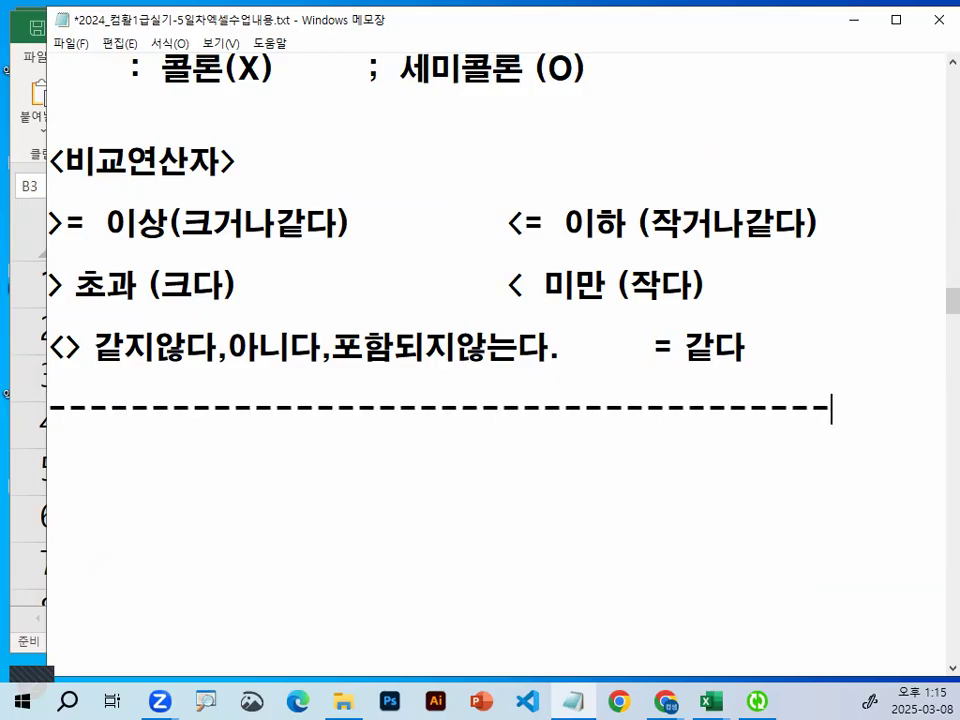
key("Return")
type("예2) 셀 값이 3000 이상인경우 \t기호가 있는(₩) 천단위구분기호 지정, 빨간색 \t숫자앞에 \"▲\" 표시")
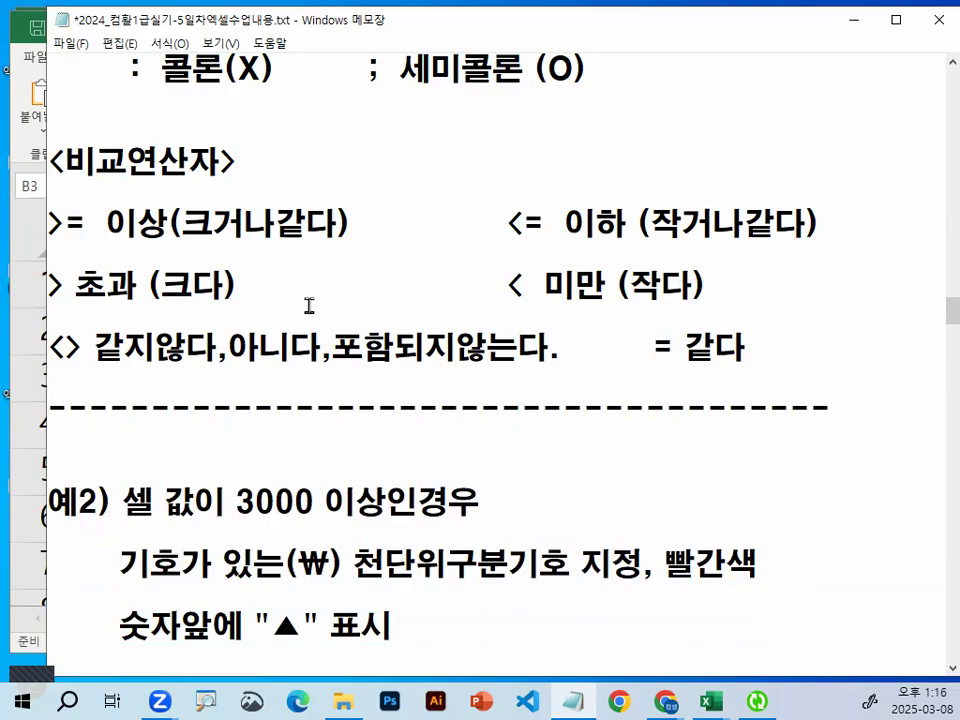
Review example 1's complete format code and its #,##0 part against the comparison operator list.
scroll(347, 240, "down", 1)
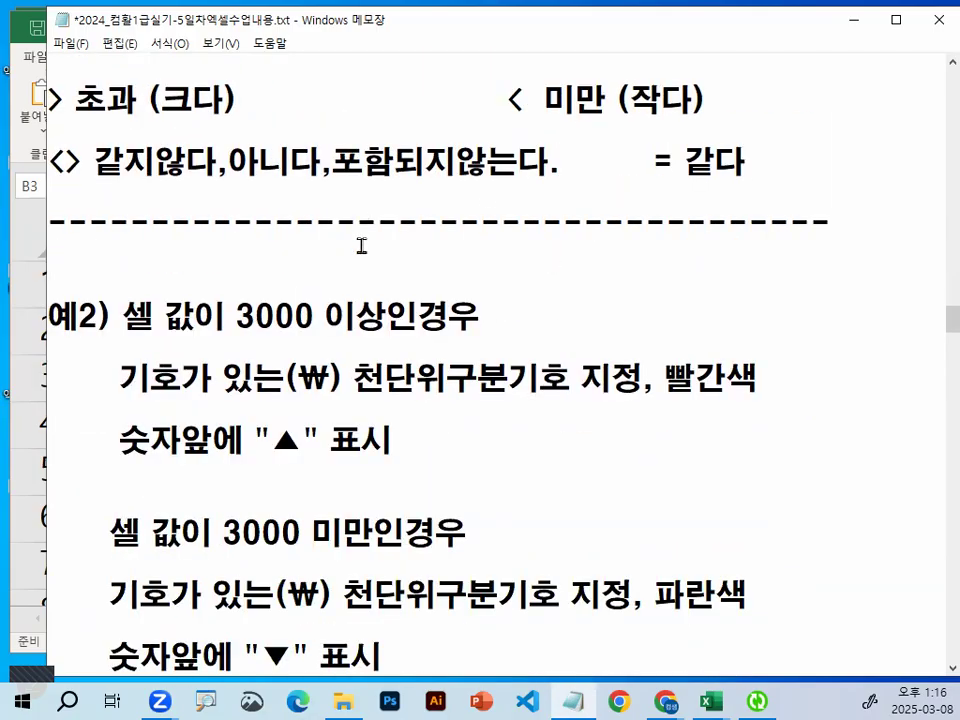
scroll(364, 243, "up", 2)
scroll(364, 243, "up", 1)
left_click_drag(132, 190, 894, 190)
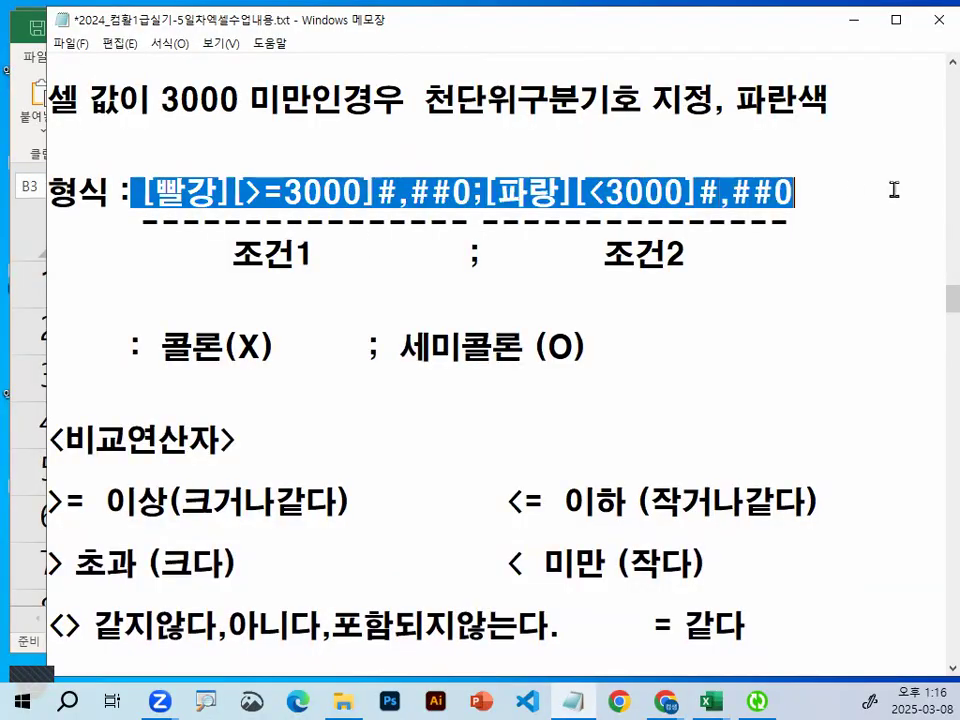
left_click(344, 191)
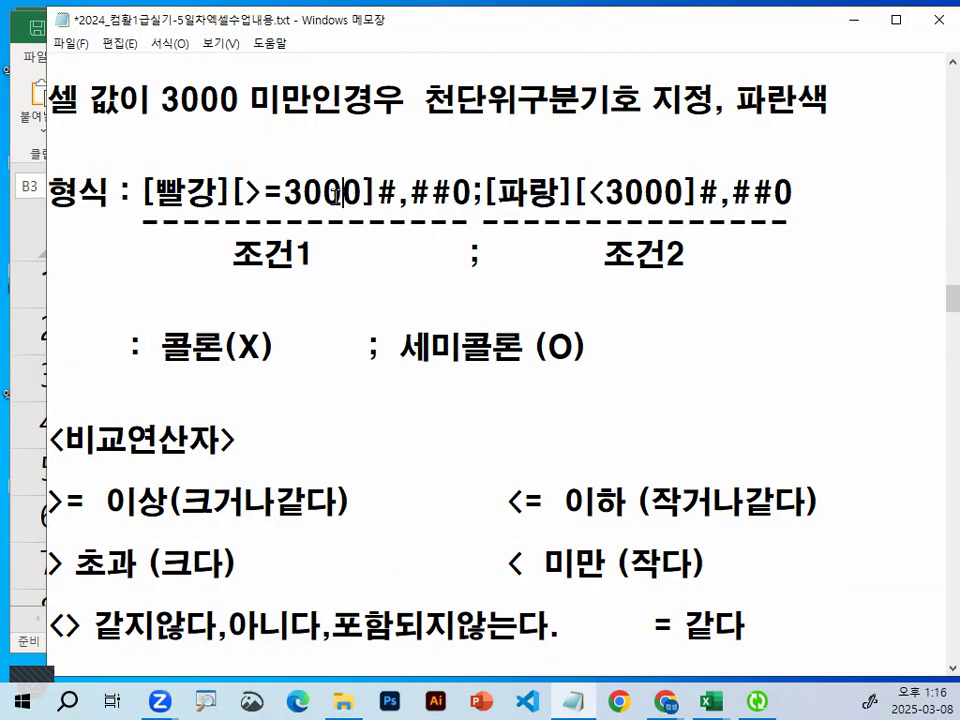
left_click_drag(376, 190, 455, 190)
left_click(458, 190)
scroll(467, 255, "down", 2)
scroll(467, 255, "down", 1)
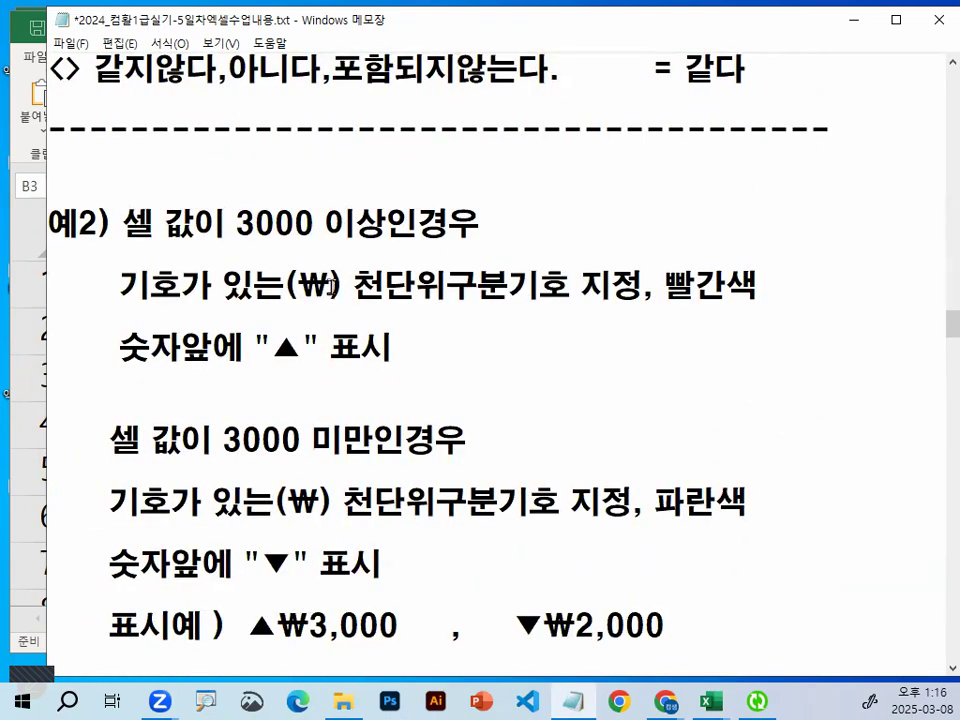
Examine the won symbol and thousands separator requirement in example 2's first condition.
left_click_drag(129, 287, 329, 287)
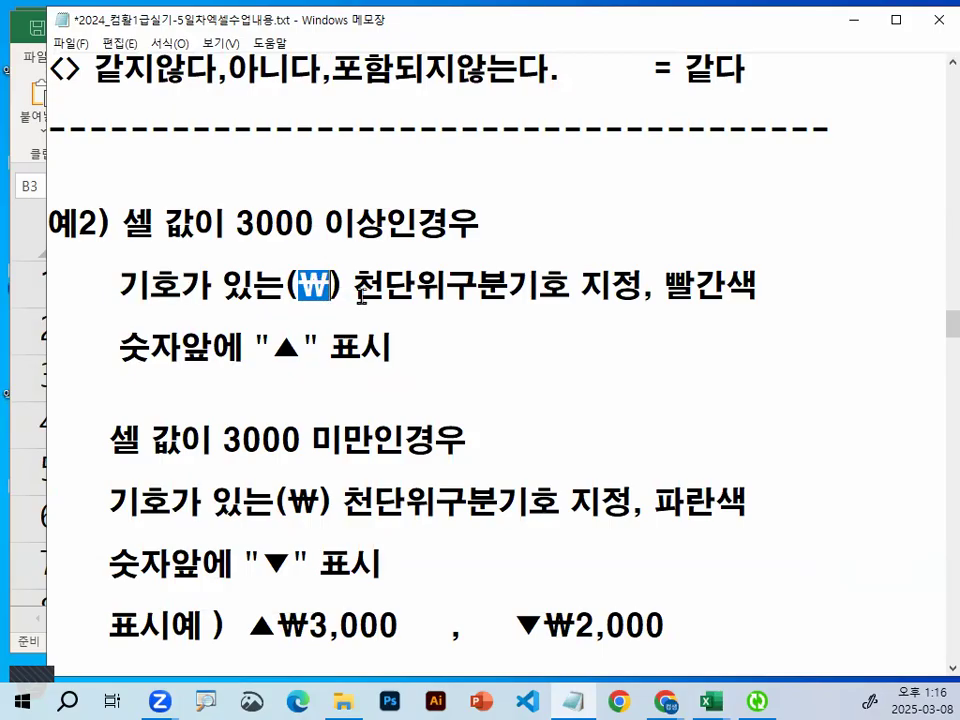
left_click_drag(356, 290, 665, 288)
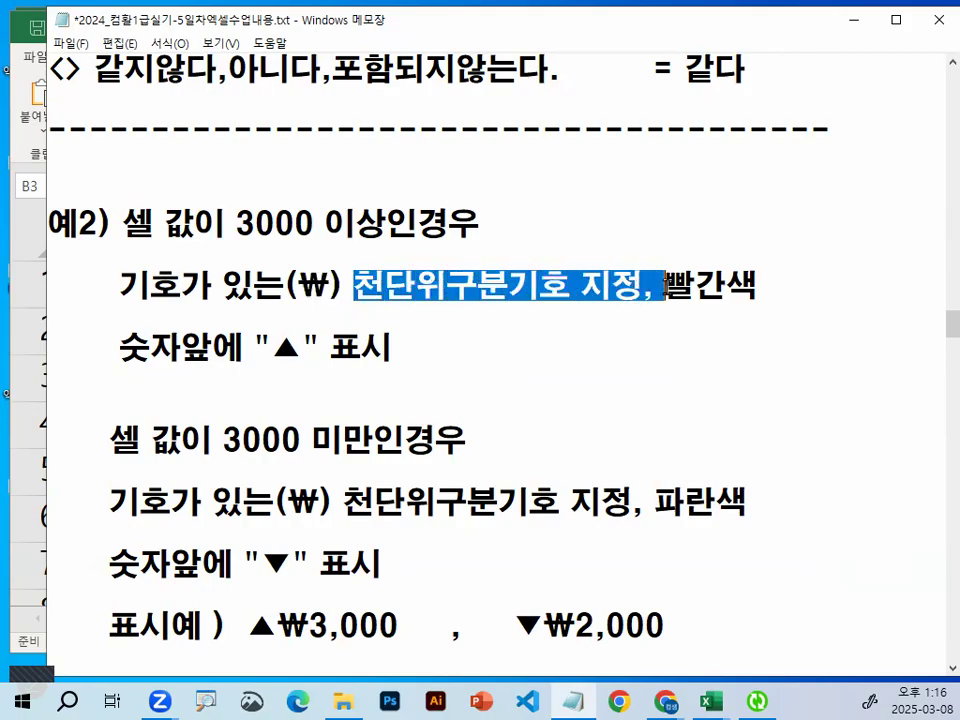
left_click_drag(123, 286, 223, 285)
double_click(316, 287)
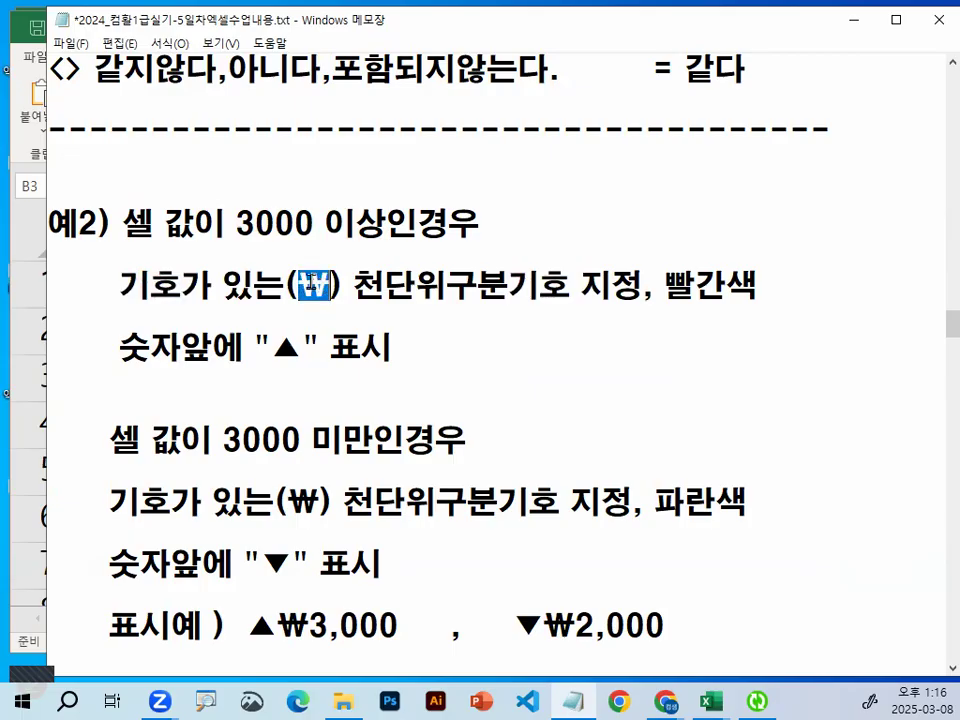
Annotate example 2 on screen with a boxed left arrow, a check mark and won signs, and clear the drawing.
key("ctrl+2")
left_click_drag(722, 153, 715, 226)
left_click_drag(665, 190, 773, 190)
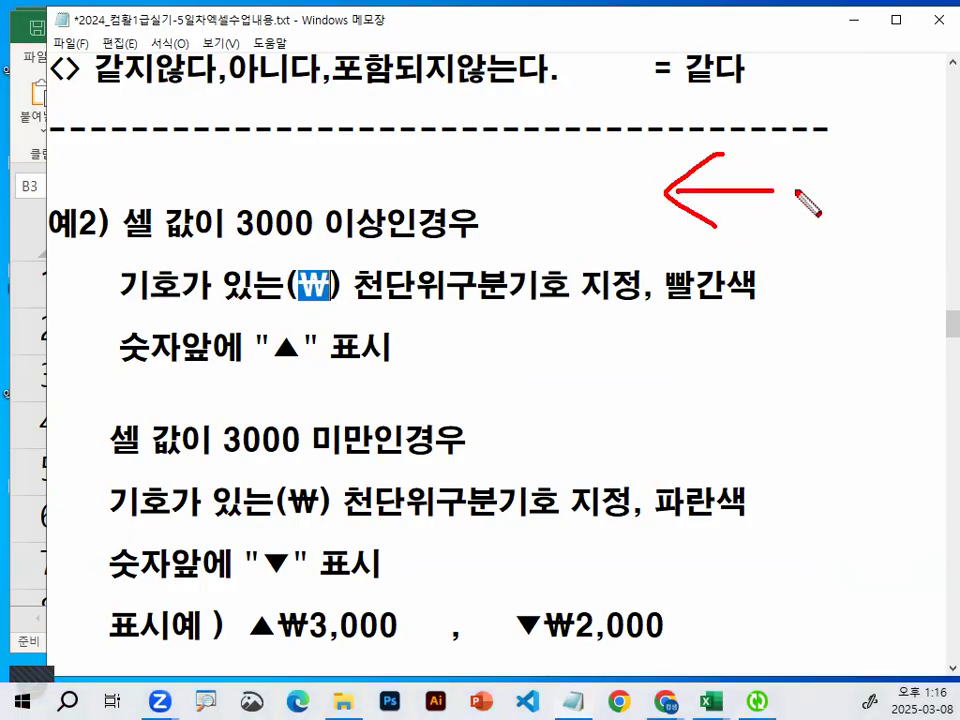
mouse_move(652, 130)
left_mouse_down()
mouse_move(844, 180)
mouse_move(655, 253)
left_mouse_up()
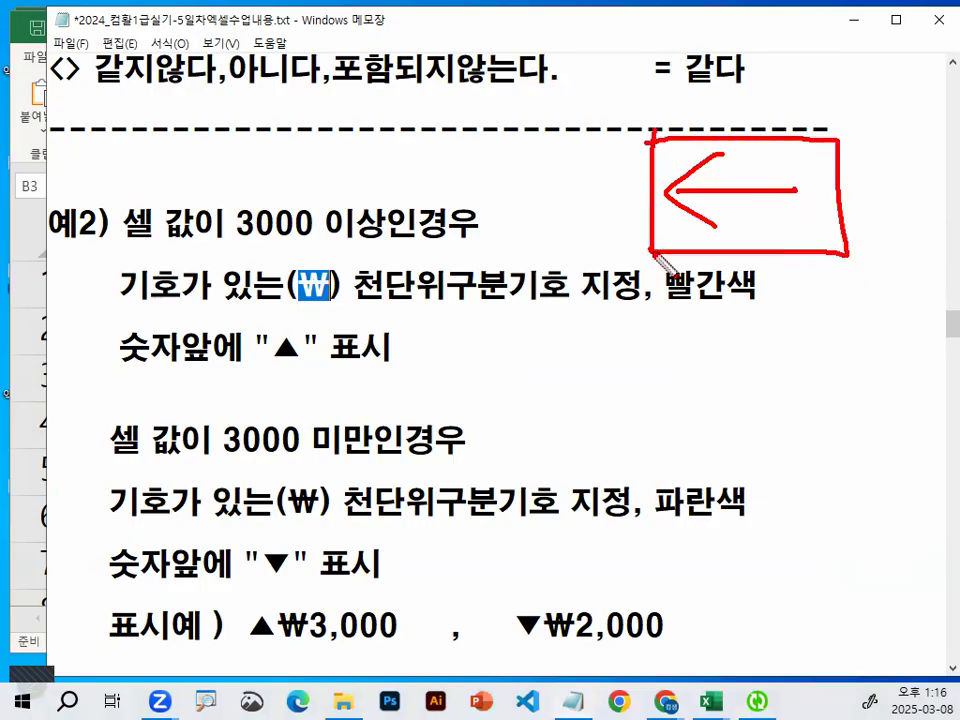
left_click_drag(524, 172, 604, 142)
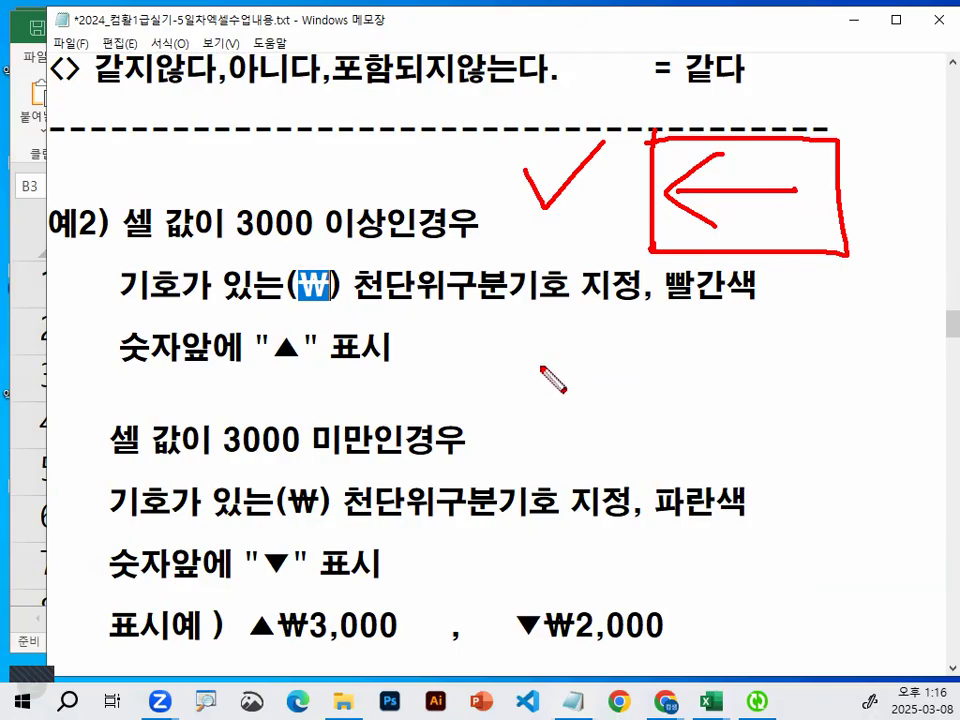
mouse_move(568, 348)
left_mouse_down()
mouse_move(615, 399)
mouse_move(632, 345)
left_mouse_up()
mouse_move(539, 373)
left_mouse_down()
mouse_move(668, 373)
mouse_move(729, 321)
left_mouse_up()
left_click_drag(658, 347, 788, 349)
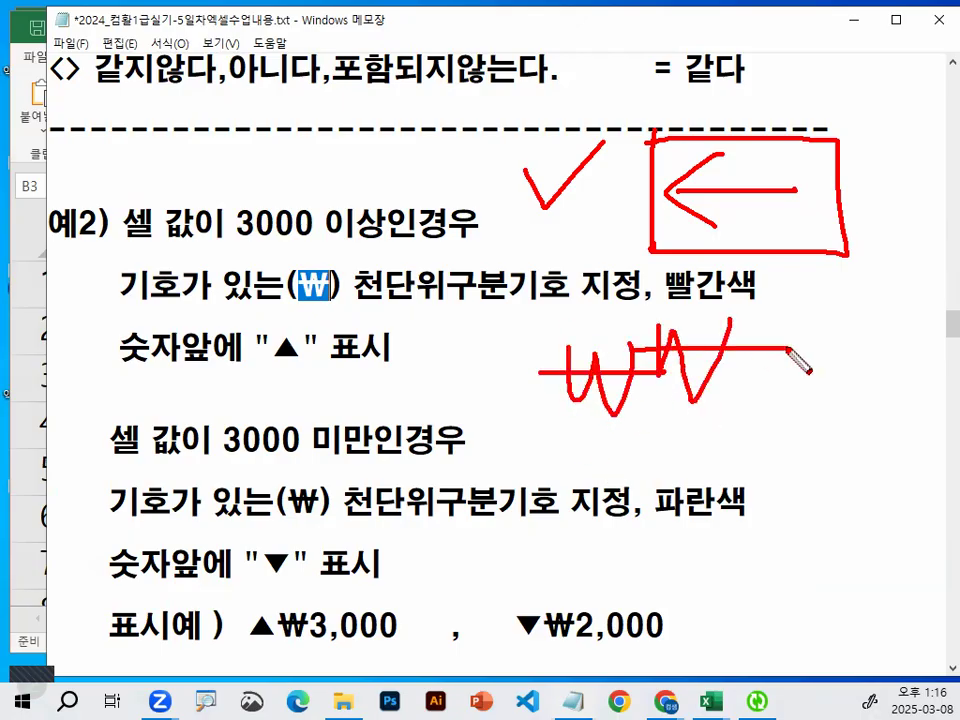
key("Escape")
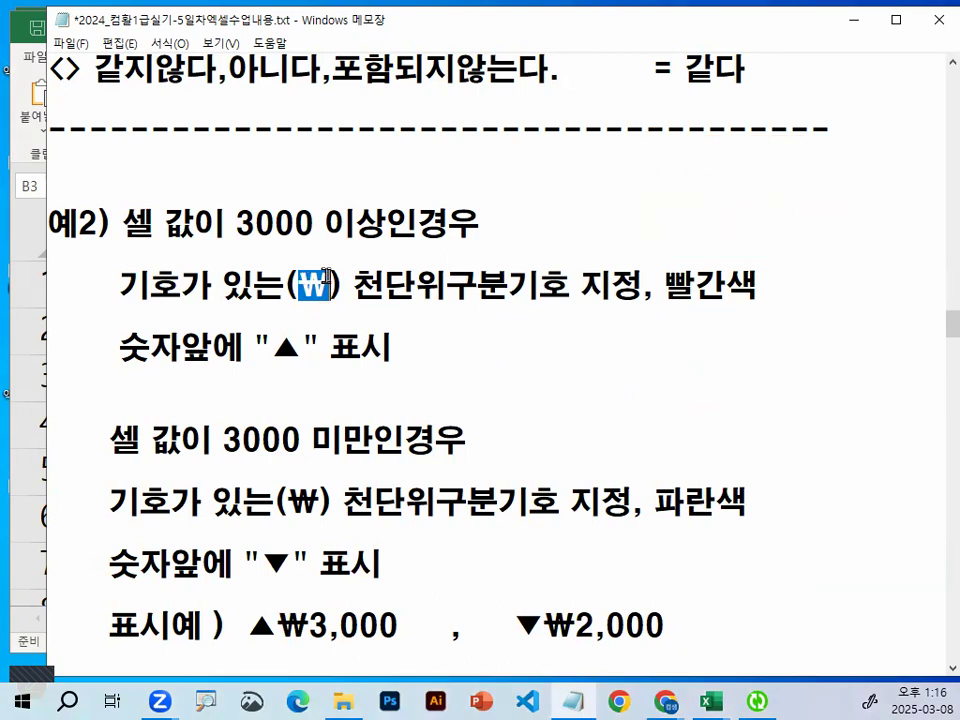
Examine the won symbol and the "▲" before the number in example 2's first condition.
left_click(413, 323)
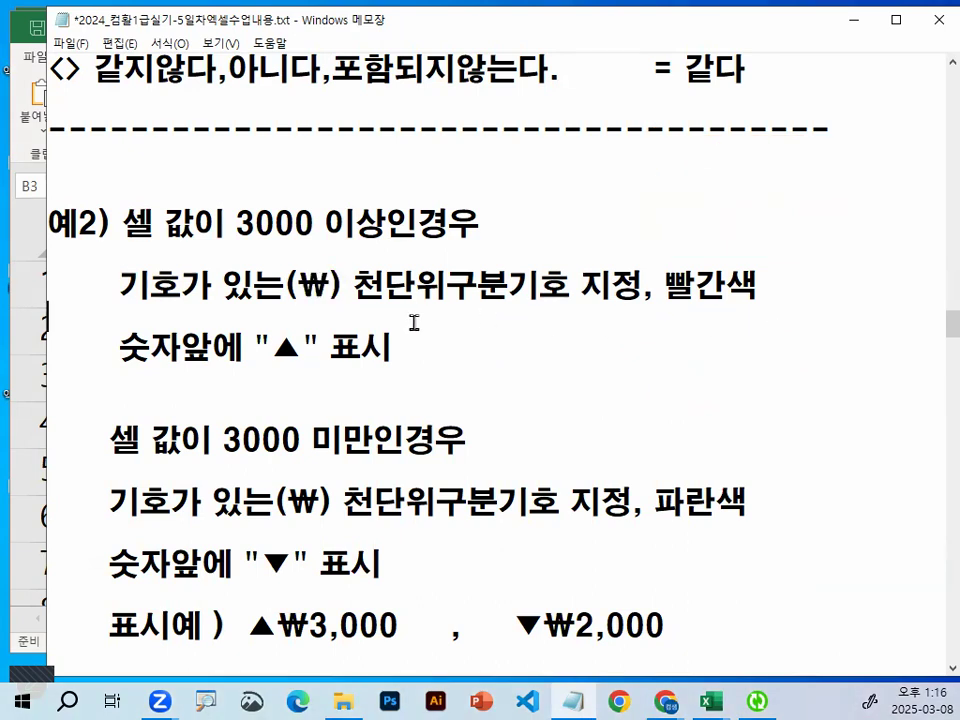
left_click_drag(299, 287, 331, 287)
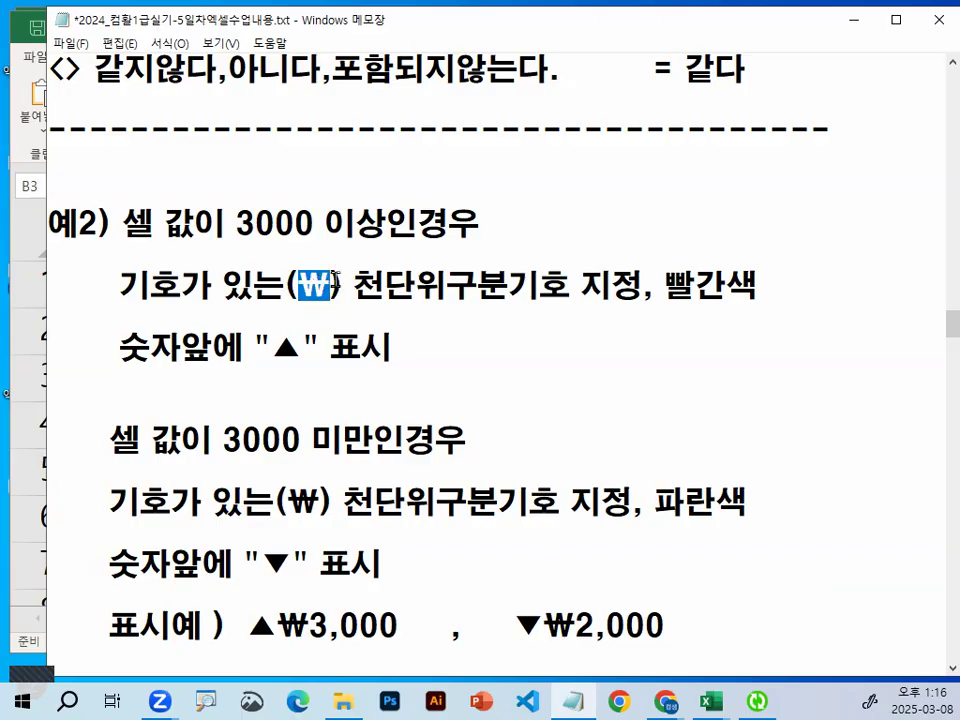
left_click_drag(119, 347, 316, 344)
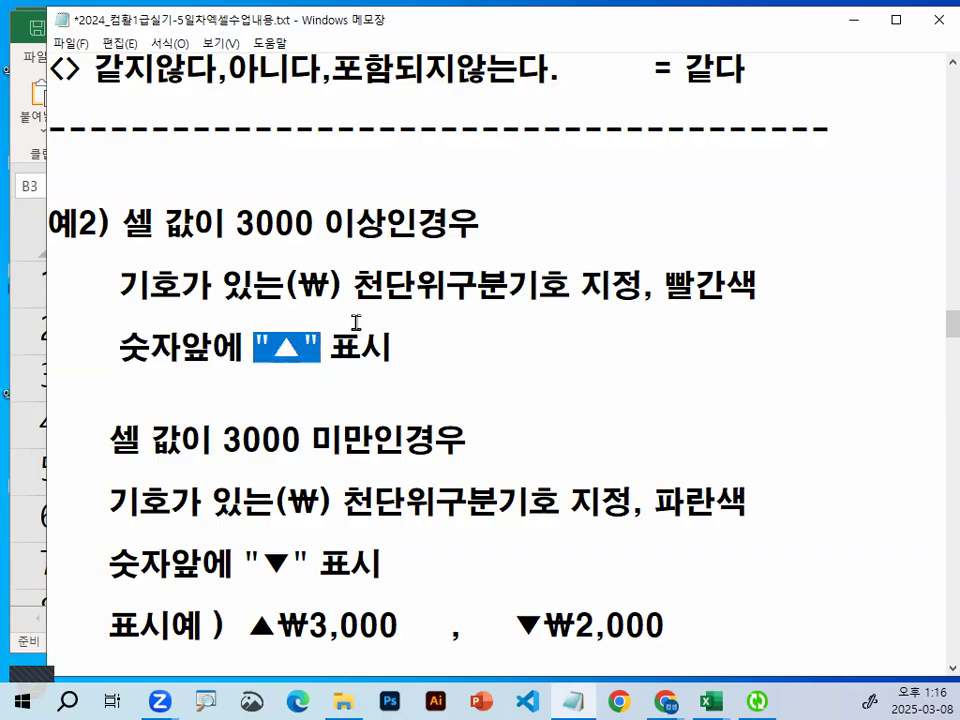
left_click_drag(118, 347, 321, 347)
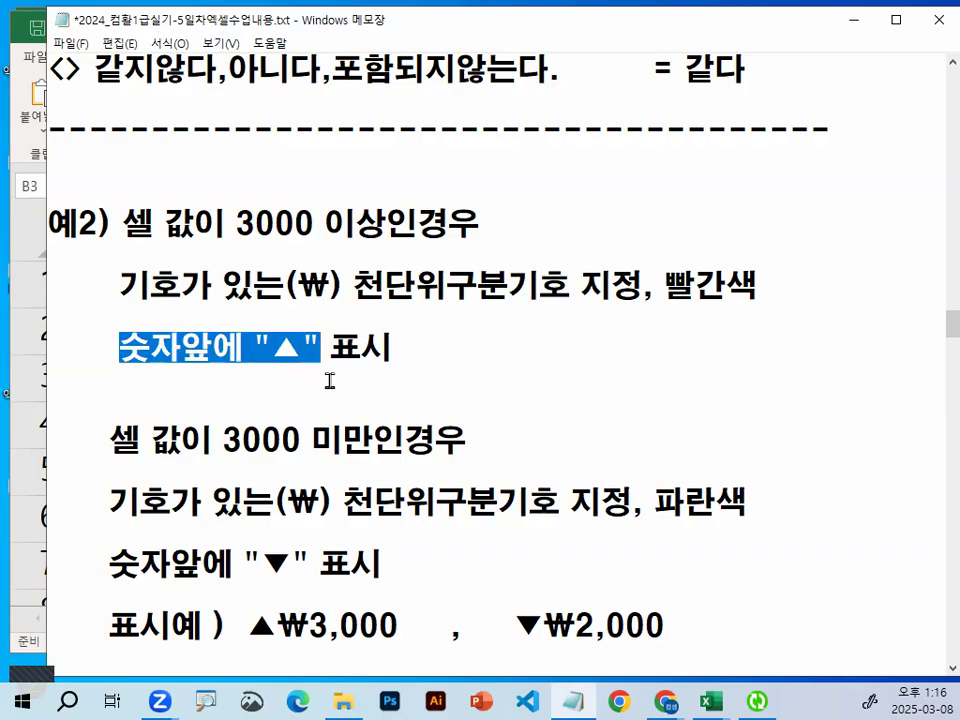
Annotate the ▲₩3,000 display sample on screen with check marks, an underline and a circle around ▲, and clear the drawing.
scroll(300, 440, "down", 1)
mouse_move(275, 443)
left_mouse_down()
mouse_move(250, 435)
mouse_move(275, 451)
mouse_move(257, 431)
left_mouse_up()
mouse_move(352, 300)
left_mouse_down()
mouse_move(322, 386)
mouse_move(310, 376)
mouse_move(250, 398)
left_mouse_up()
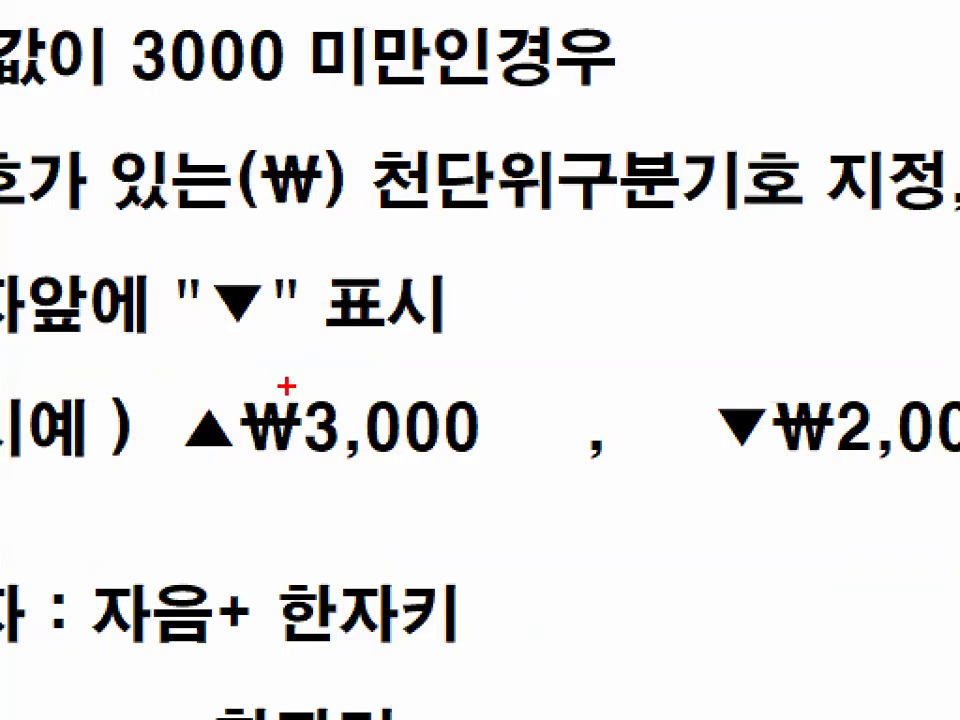
left_click_drag(305, 412, 335, 389)
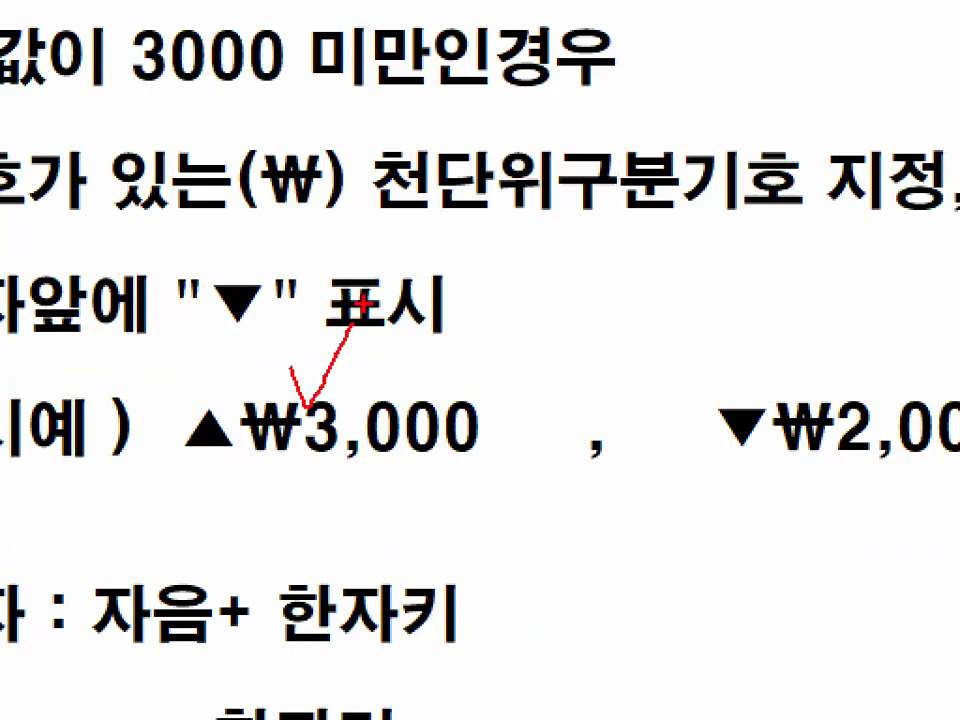
left_click_drag(265, 417, 305, 377)
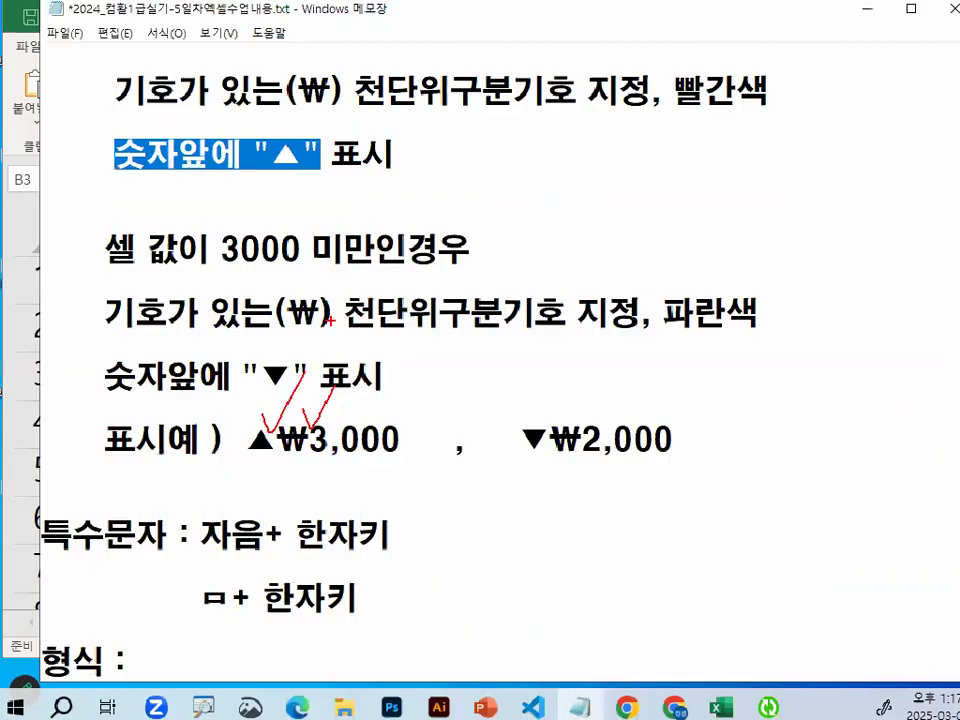
scroll(325, 450, "down", 1)
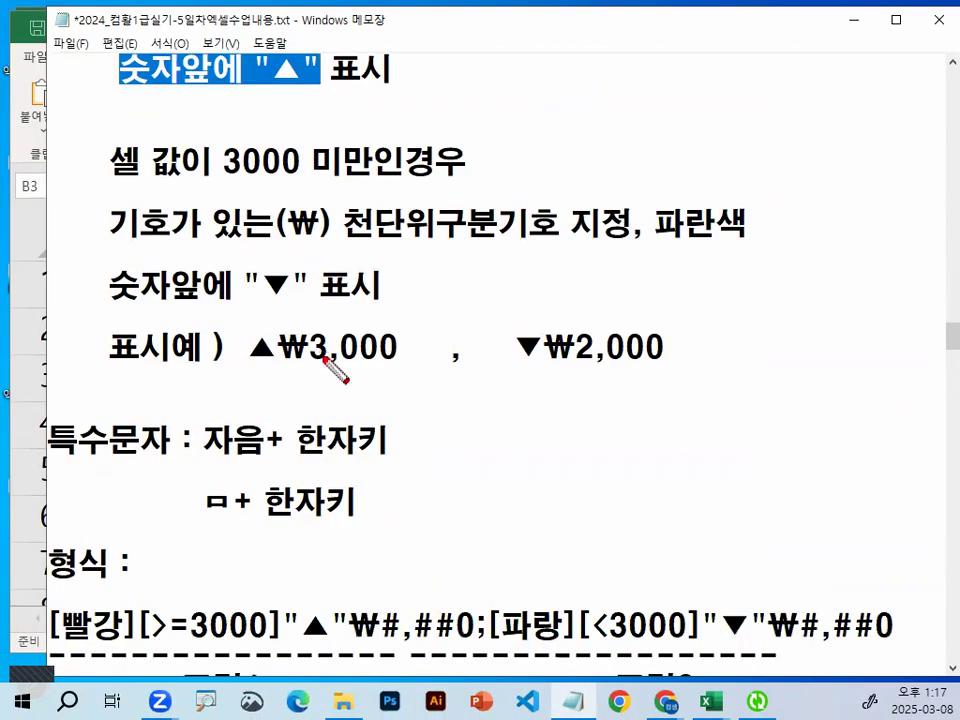
left_click_drag(266, 373, 404, 369)
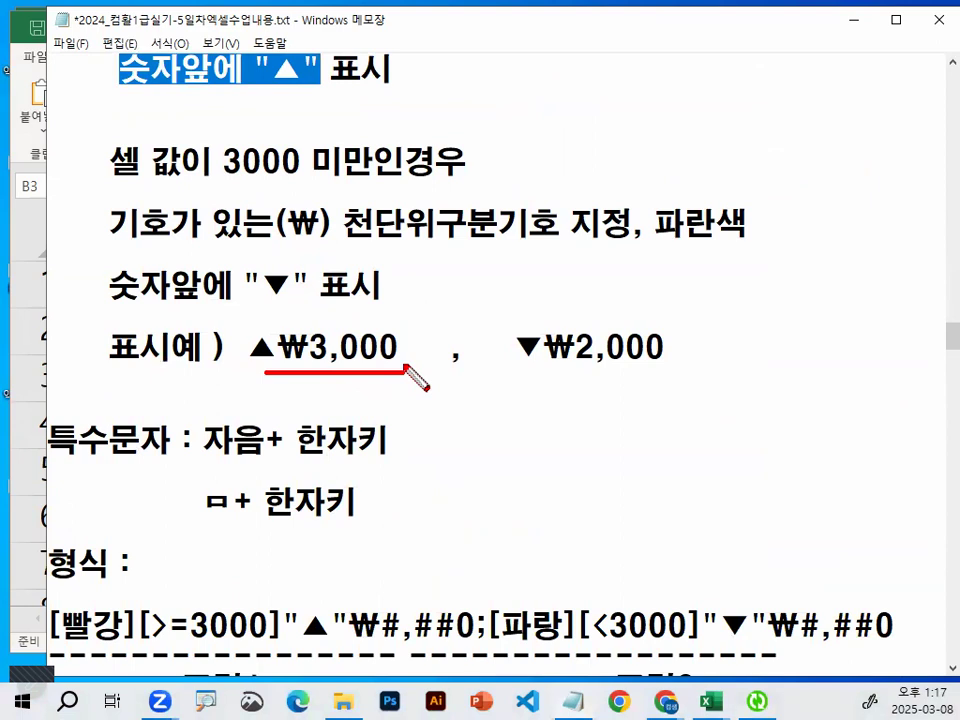
mouse_move(282, 368)
left_mouse_down()
mouse_move(246, 364)
mouse_move(285, 352)
left_mouse_up()
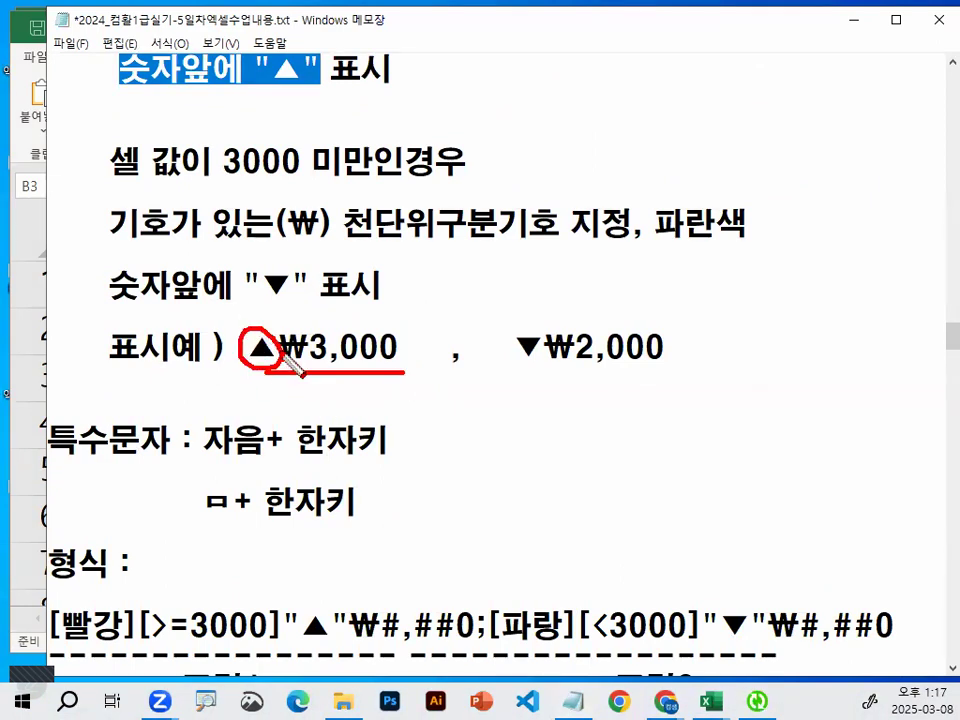
key("Escape")
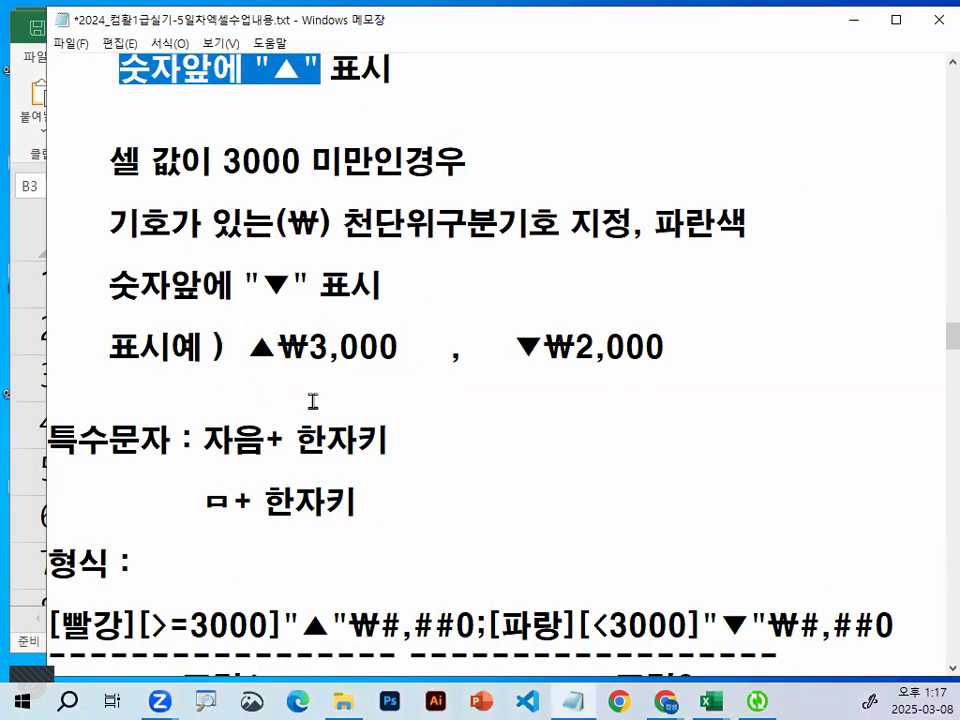
Insert several blank lines between the "ㅁ+ 한자키" special character note and the 형식 heading.
left_click(81, 523)
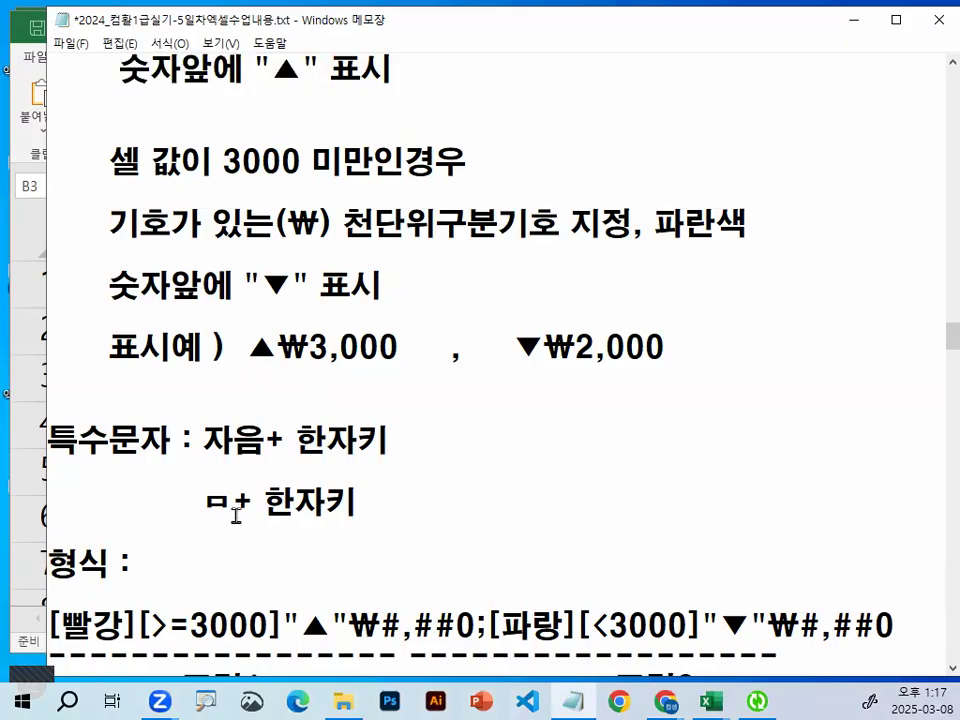
left_click_drag(205, 440, 349, 437)
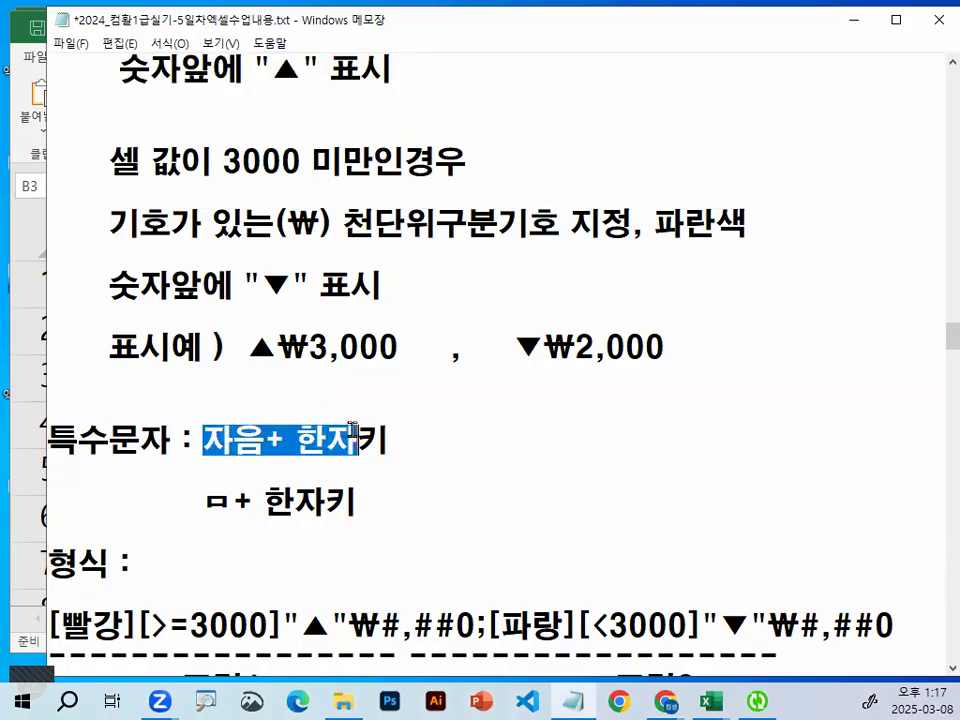
left_click(147, 512)
key("Return")
key("Return")
key("Return")
key("Return")
key("Return")
key("Return")
key("Return")
key("Return")
key("Return")
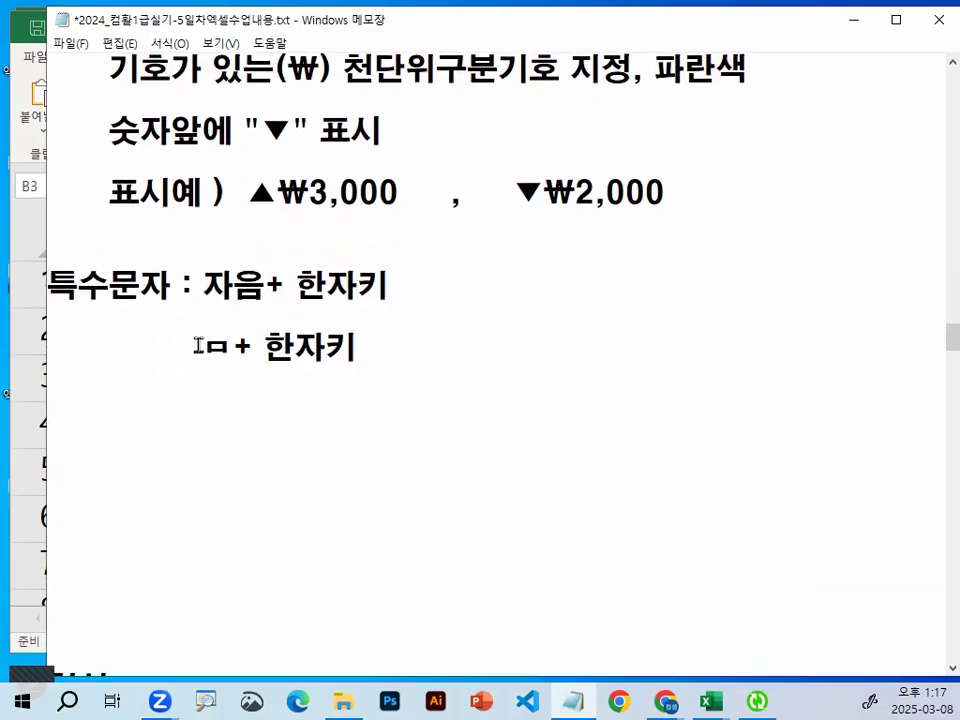
Append "(일반특수문자)" to the "ㅁ+ 한자키" line.
left_click_drag(203, 347, 230, 348)
left_click(412, 347)
type("(일반")
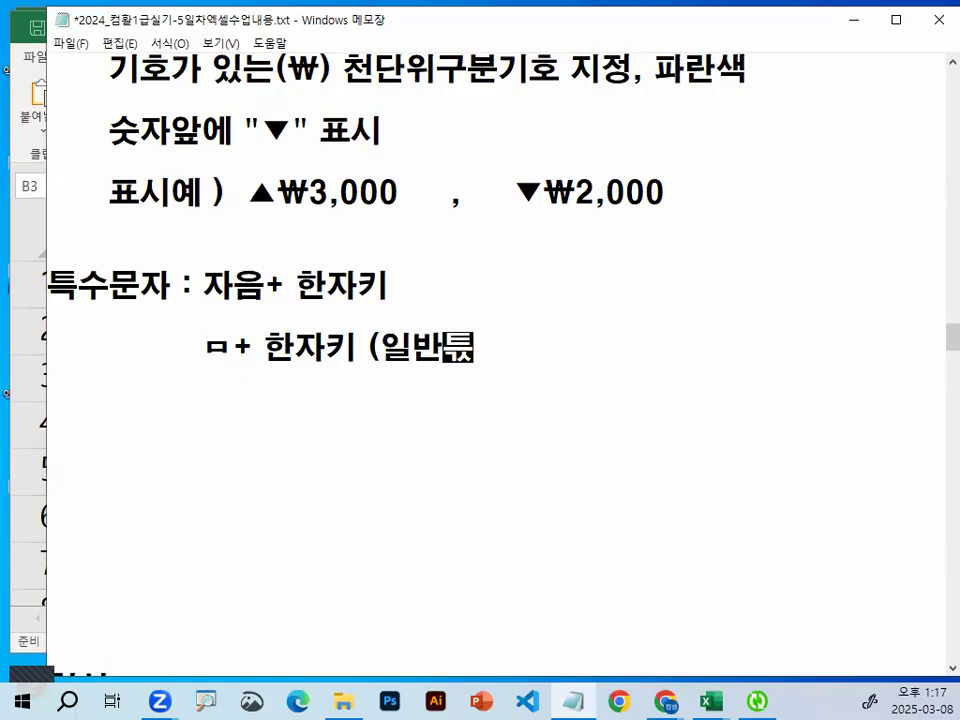
type("특수문자)")
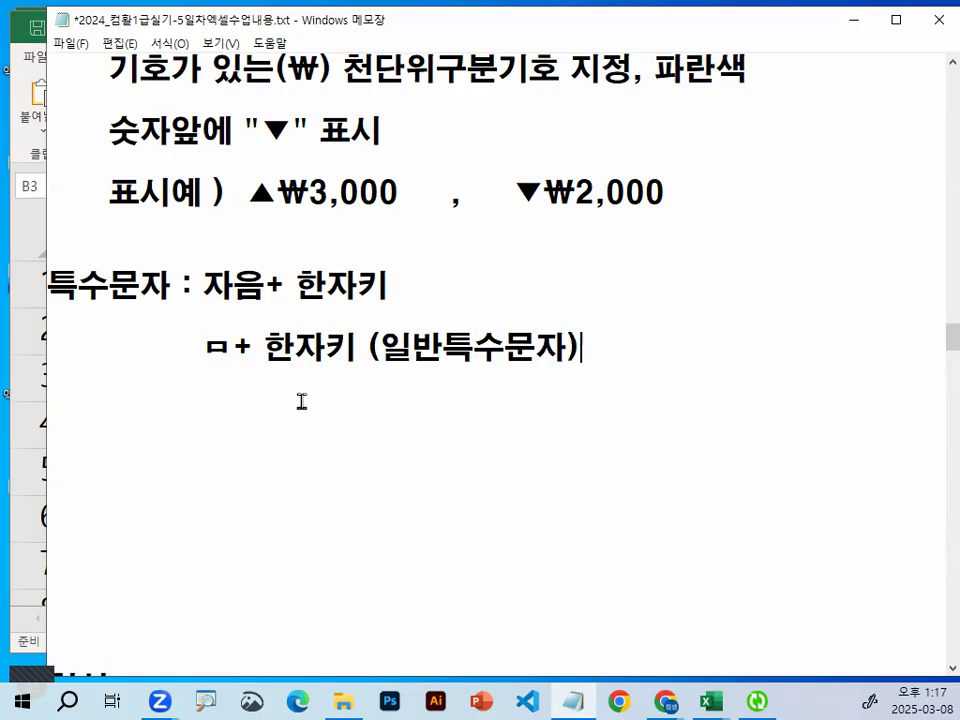
Review the special character input notes for consonant plus 한자키 and ㅁ plus 한자키.
left_click_drag(203, 285, 256, 276)
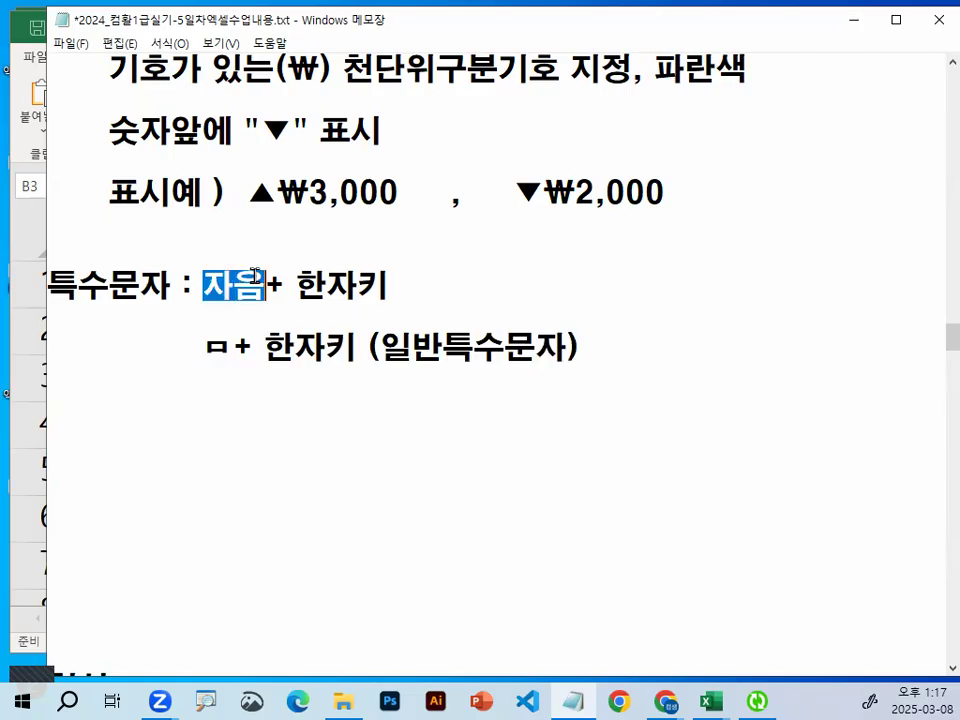
double_click(214, 349)
left_click_drag(357, 349, 611, 348)
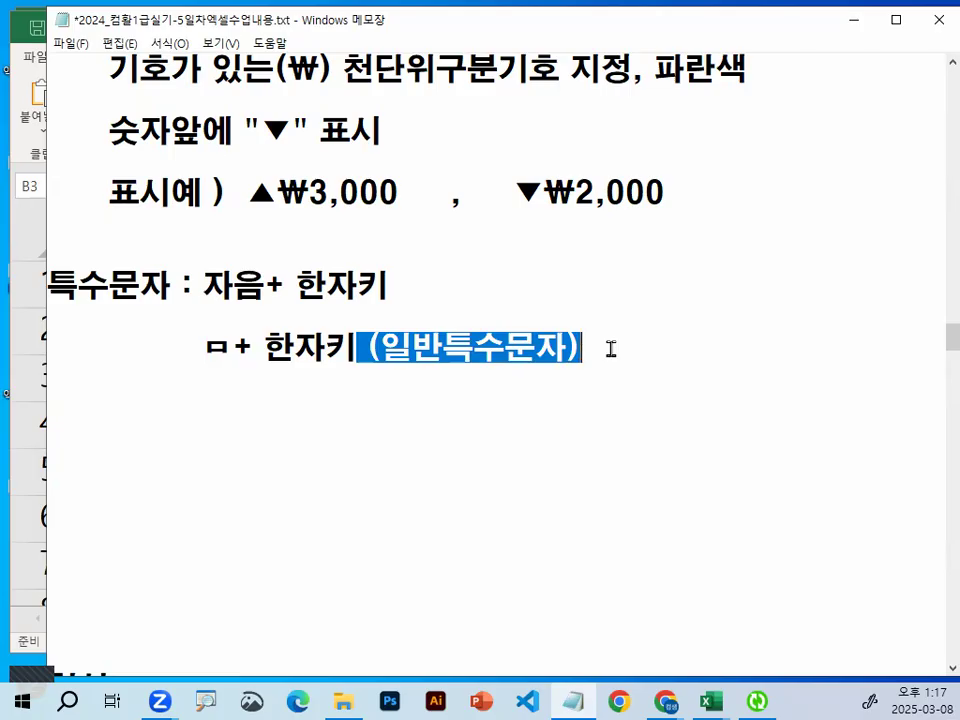
left_click(611, 348)
left_click_drag(203, 349, 330, 364)
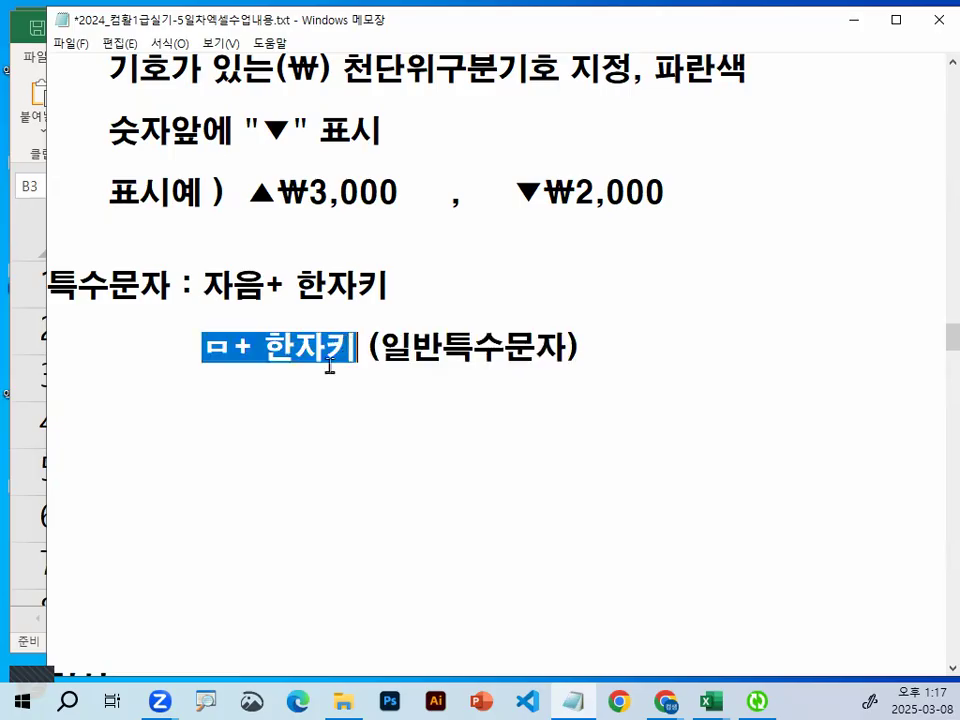
Compare example 2's 3000 이상 and 3000 미만 conditions with their ▲₩3,000 and ▼₩2,000 display samples.
scroll(330, 386, "up", 1)
scroll(330, 386, "up", 3)
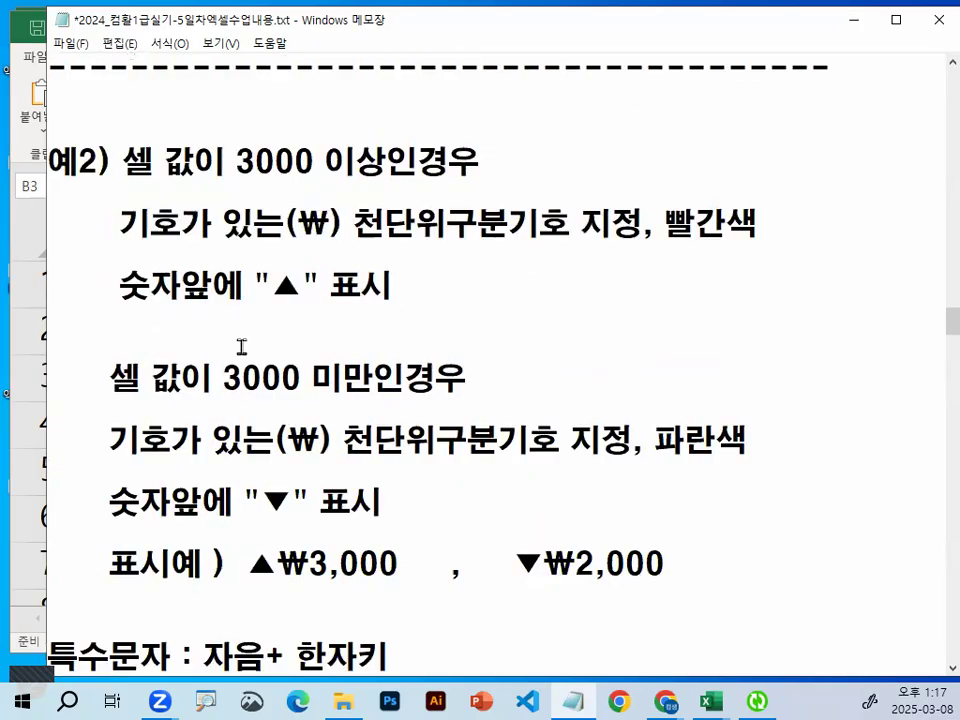
left_click_drag(109, 380, 404, 380)
left_click_drag(123, 160, 419, 160)
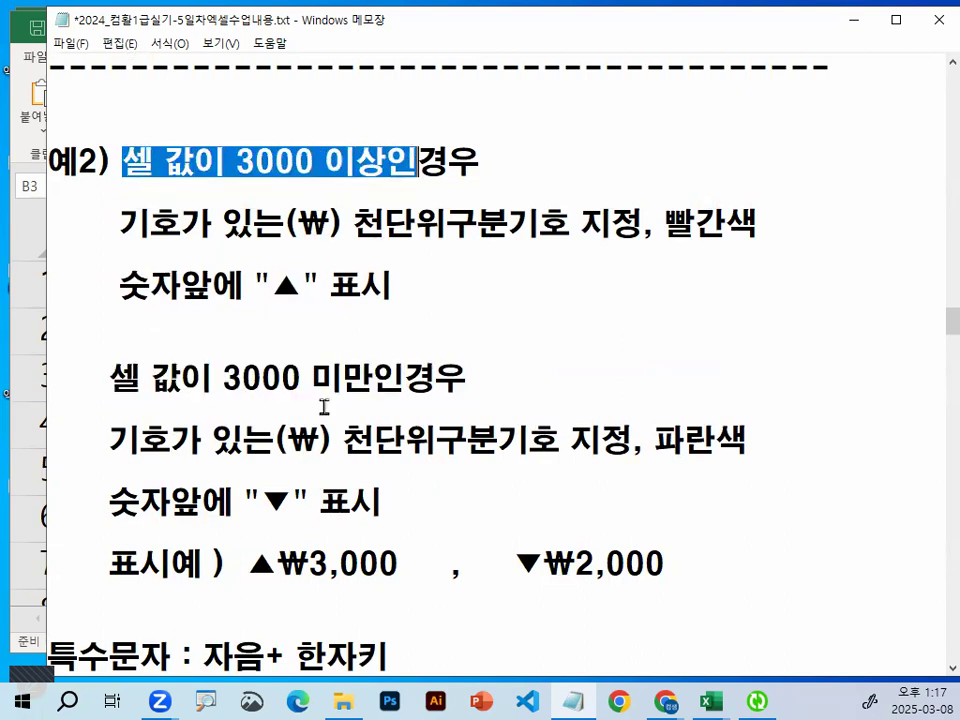
scroll(321, 403, "down", 1)
left_click_drag(111, 347, 320, 348)
left_click_drag(245, 408, 312, 408)
left_click_drag(514, 471, 531, 468)
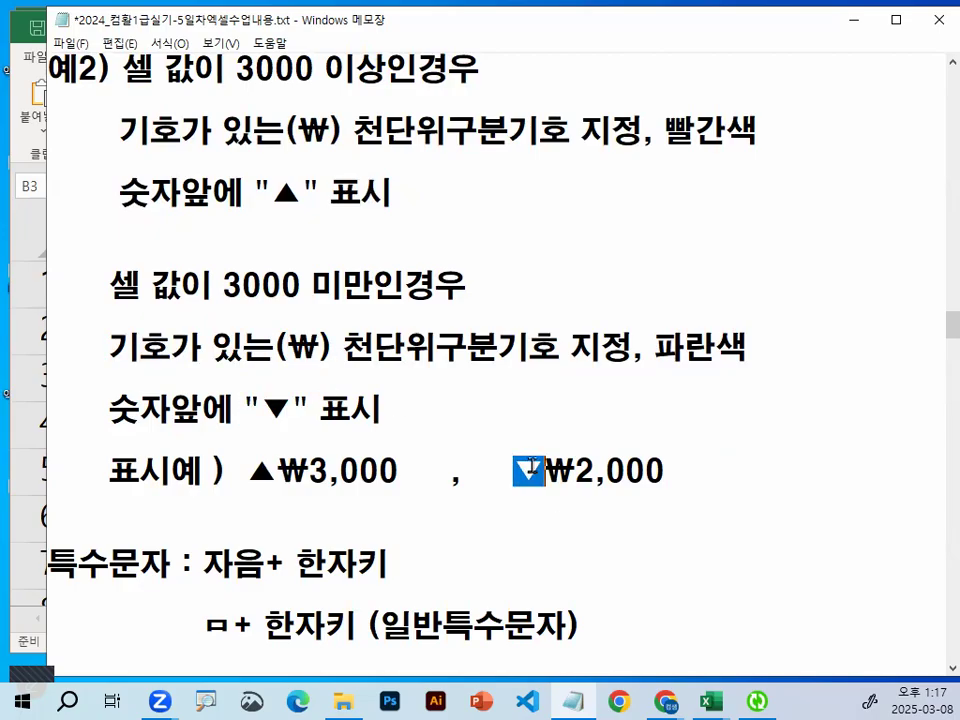
left_click_drag(250, 470, 294, 470)
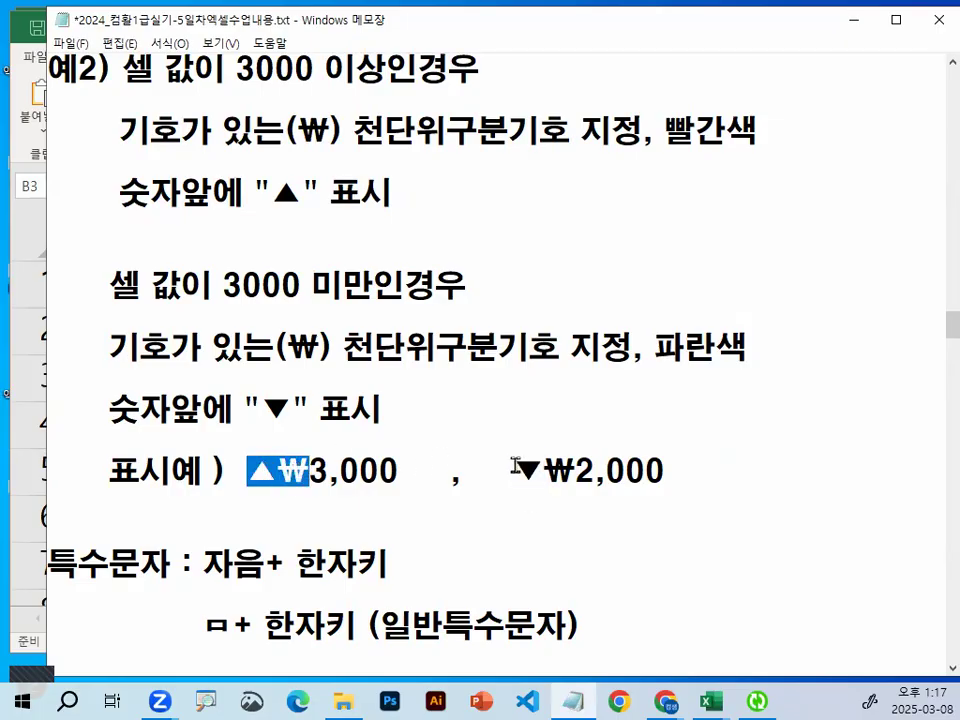
left_click_drag(516, 468, 563, 467)
Add a dashed divider line below the special character note and put the heading 형식 directly above example 2's format code.
left_click(400, 423)
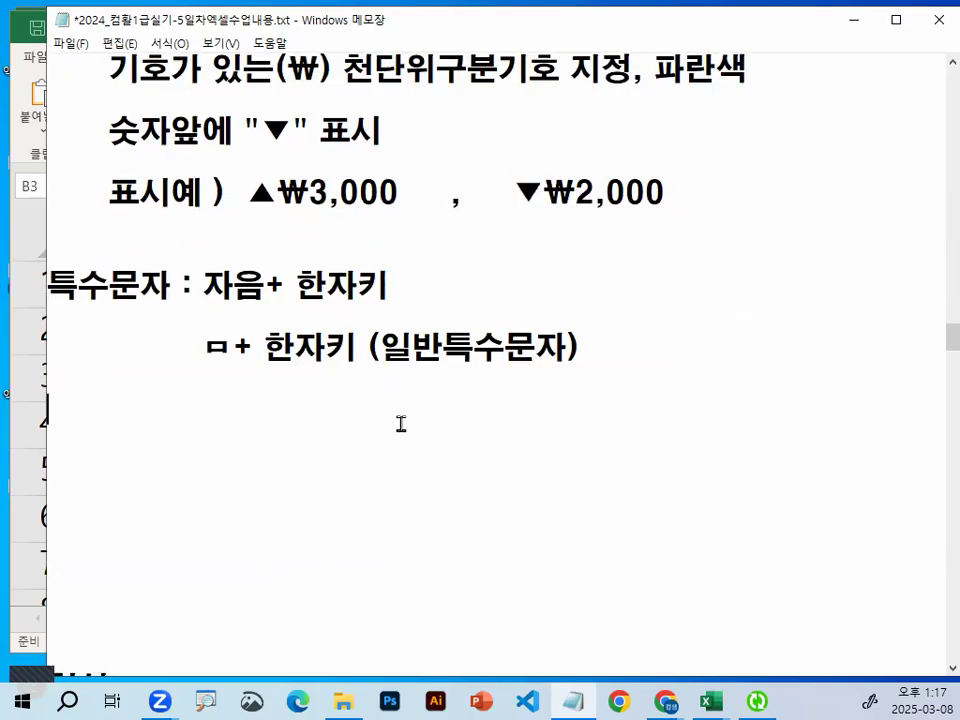
type("----------------------------------------")
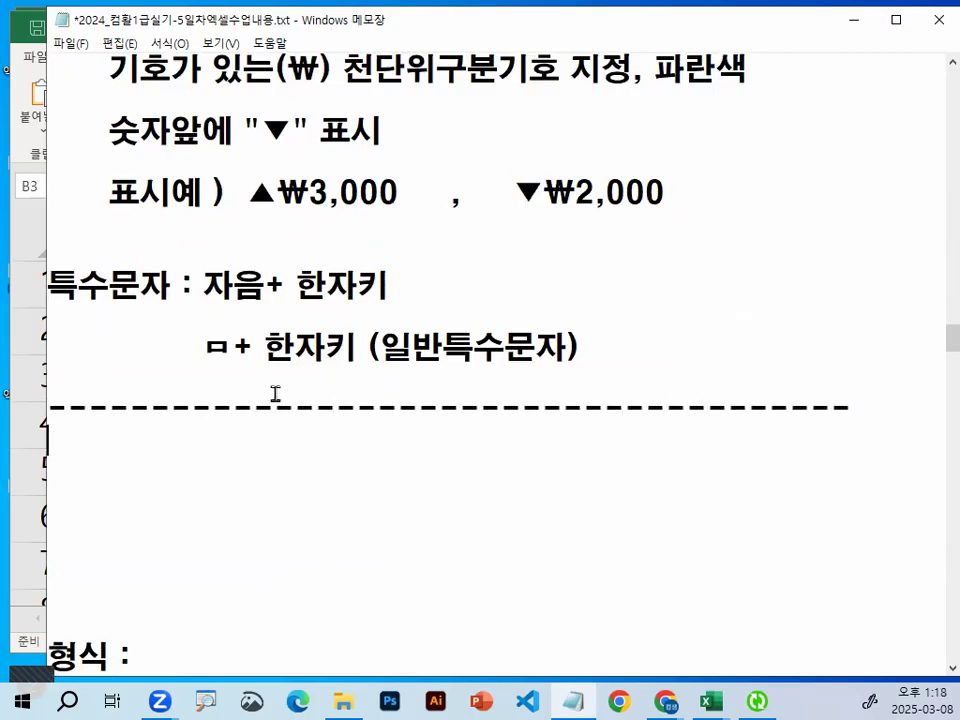
key("ctrl+v")
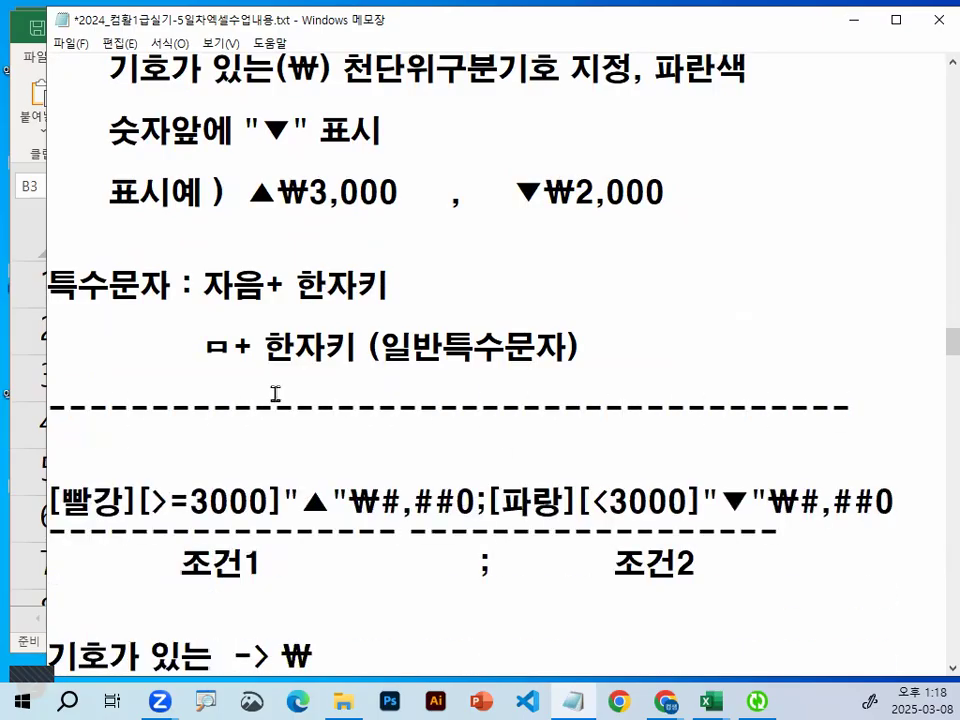
type("형식")
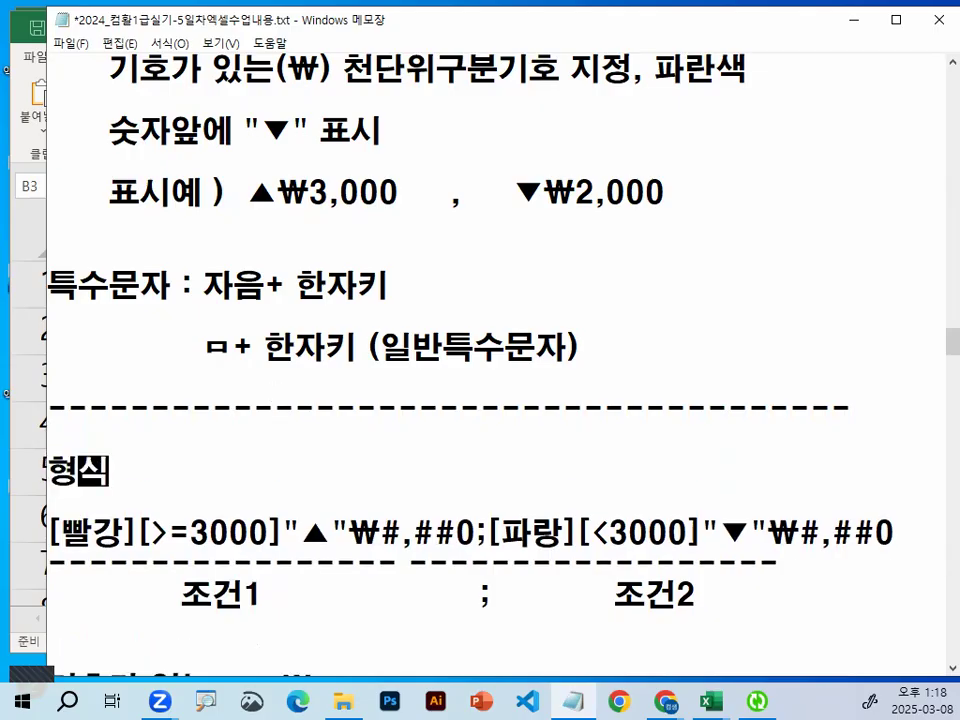
Examine the #,##0 part of the first condition in example 2's format code.
scroll(275, 393, "down", 1)
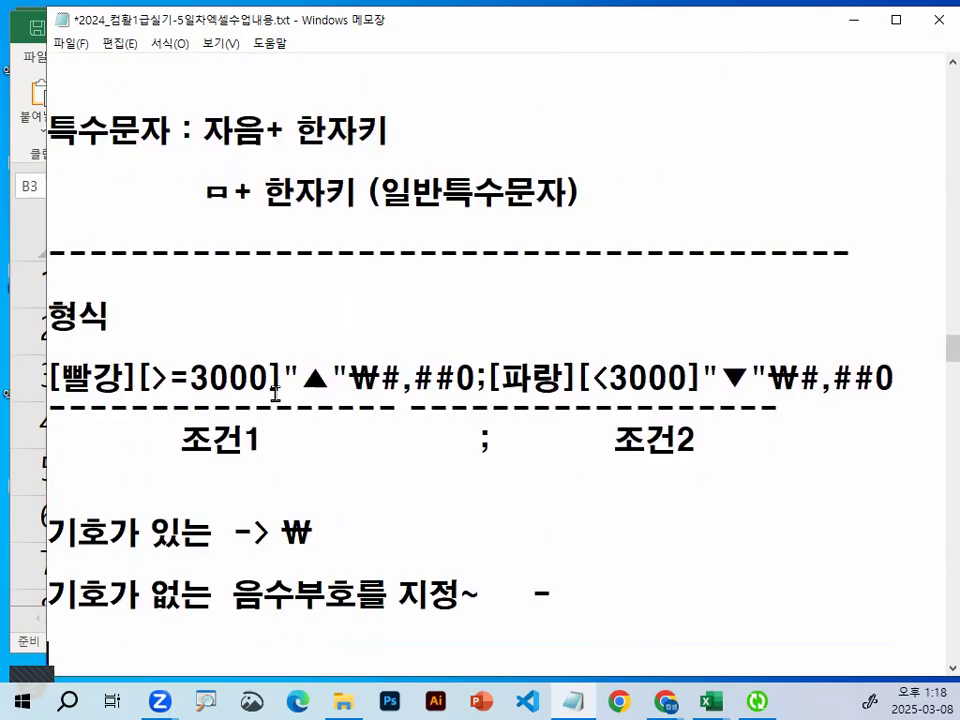
scroll(275, 393, "down", 1)
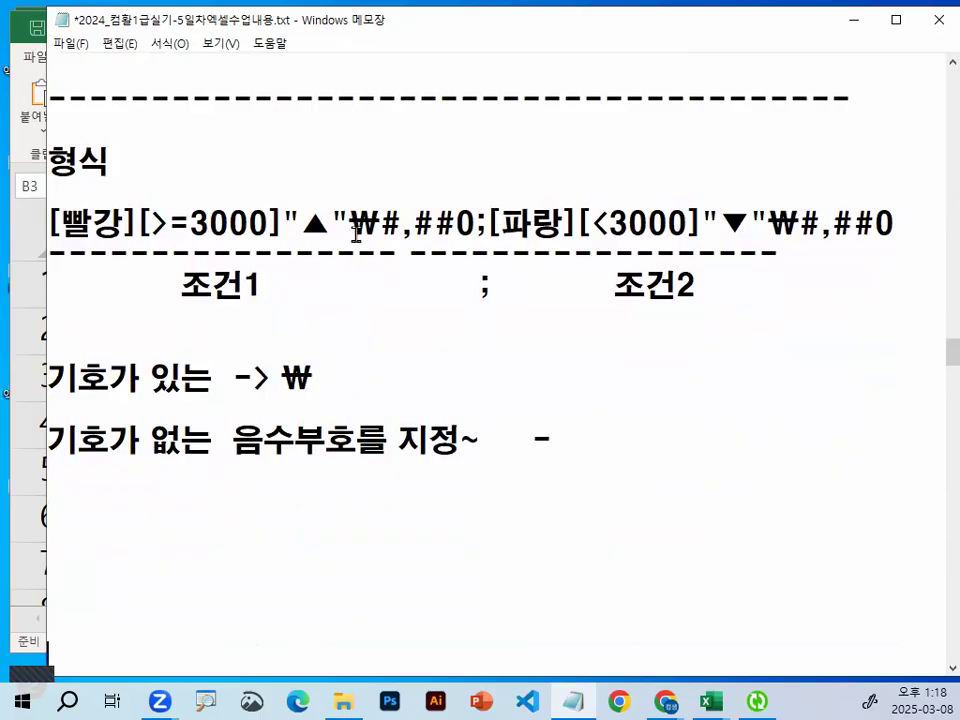
left_click_drag(378, 224, 470, 222)
left_click(404, 225)
Annotate "▲"₩ in the first condition's code with an underline and circles, clear the drawing, and highlight the ▲ symbol.
key("ctrl+1")
left_click(356, 221)
left_click_drag(216, 258, 415, 257)
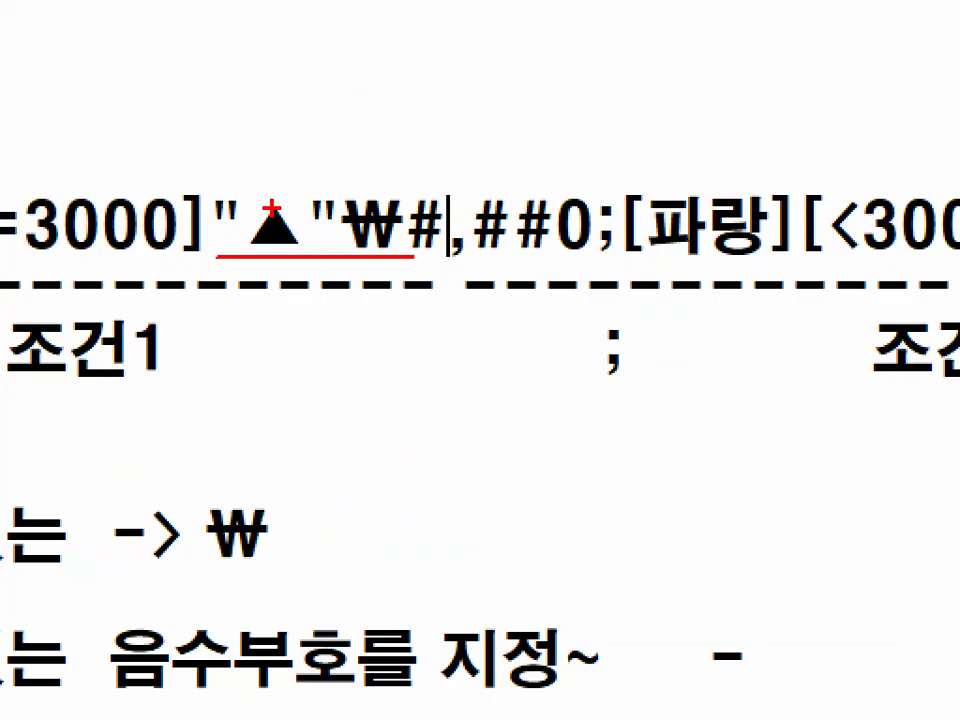
left_click_drag(244, 185, 247, 206)
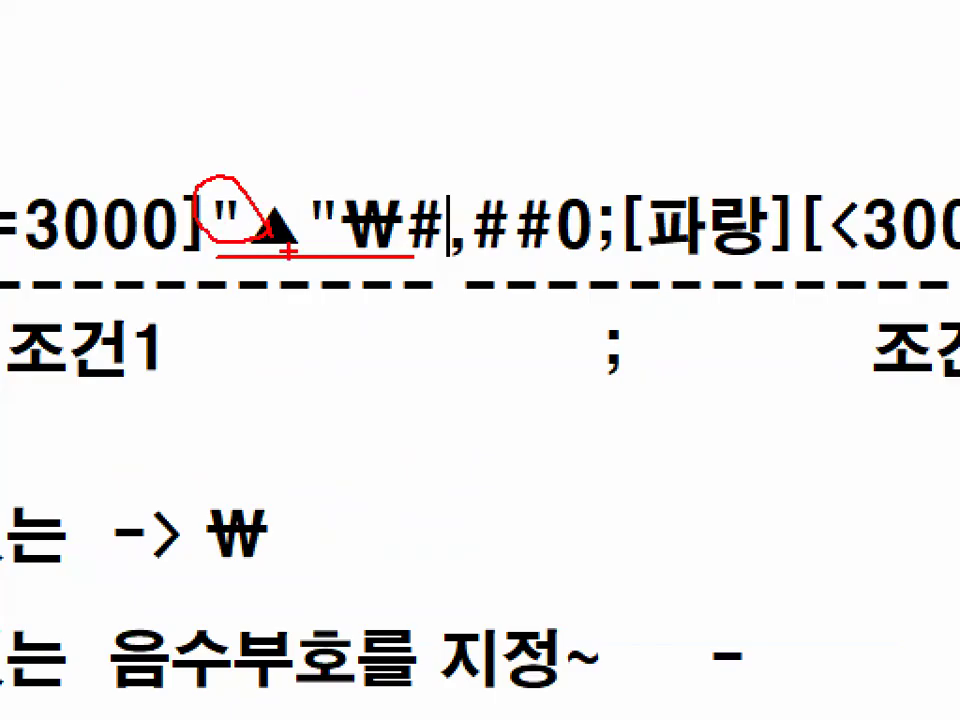
left_click_drag(343, 214, 300, 220)
left_click_drag(250, 182, 315, 240)
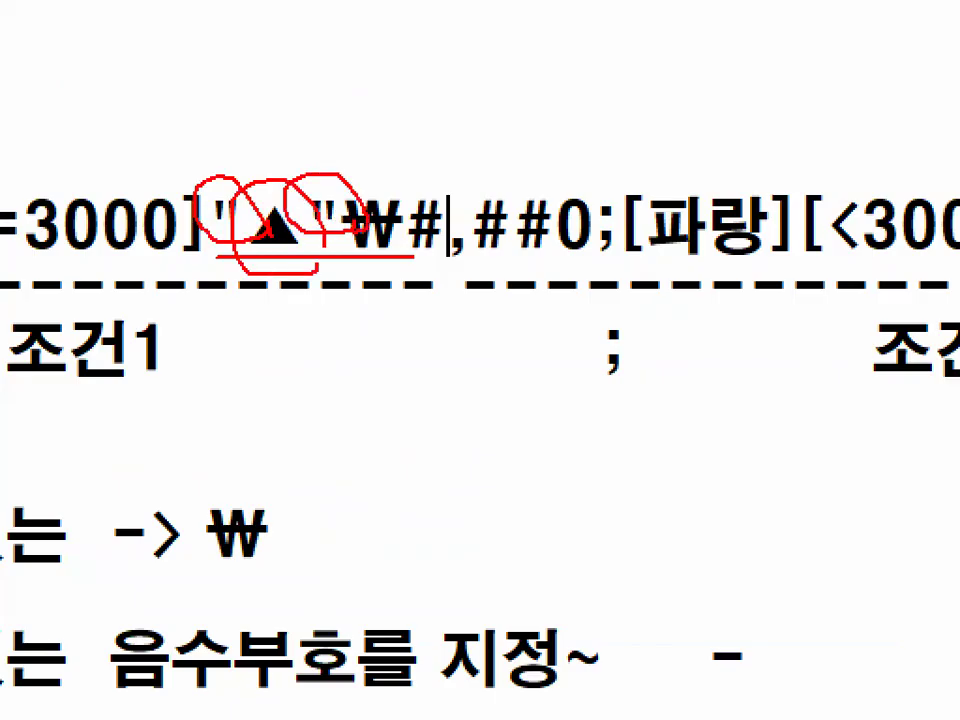
scroll(300, 215, "down", 2)
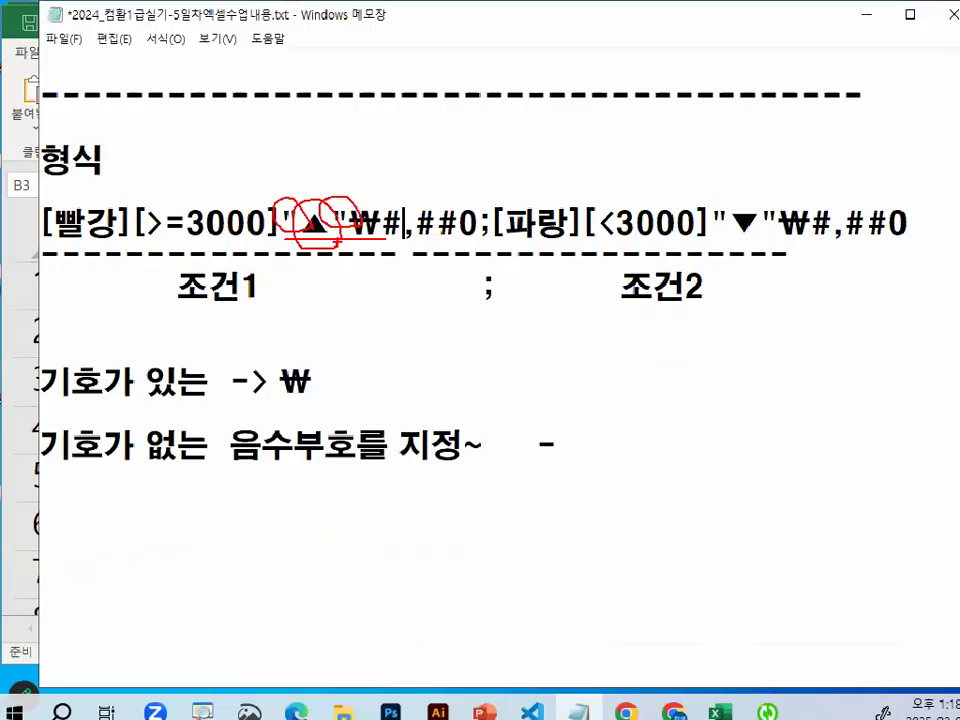
key("Escape")
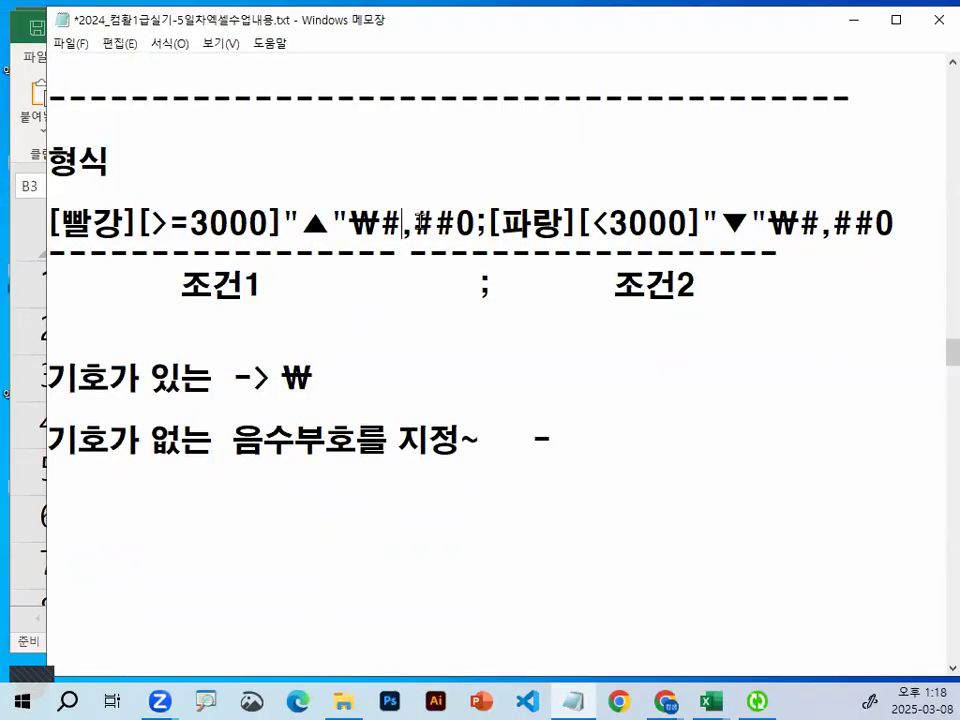
left_click_drag(306, 219, 331, 221)
scroll(361, 255, "up", 1)
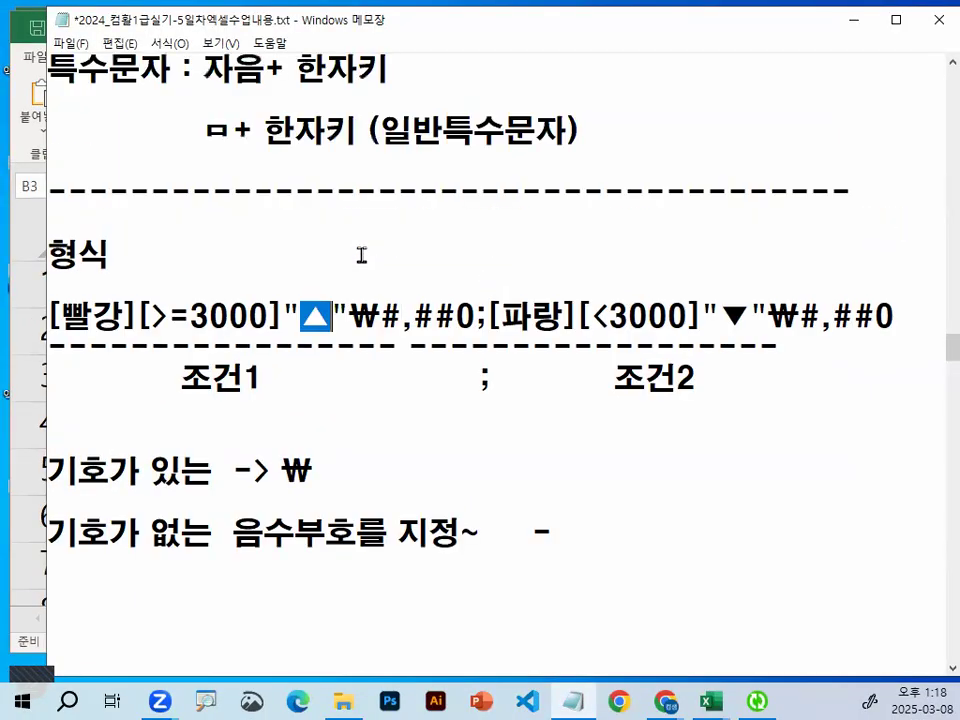
Highlight "▲"₩ and "▼"₩ in example 2's format code, and circle the first condition's "▲"₩.
left_click_drag(204, 137, 346, 136)
left_click_drag(306, 317, 370, 318)
left_click(304, 182)
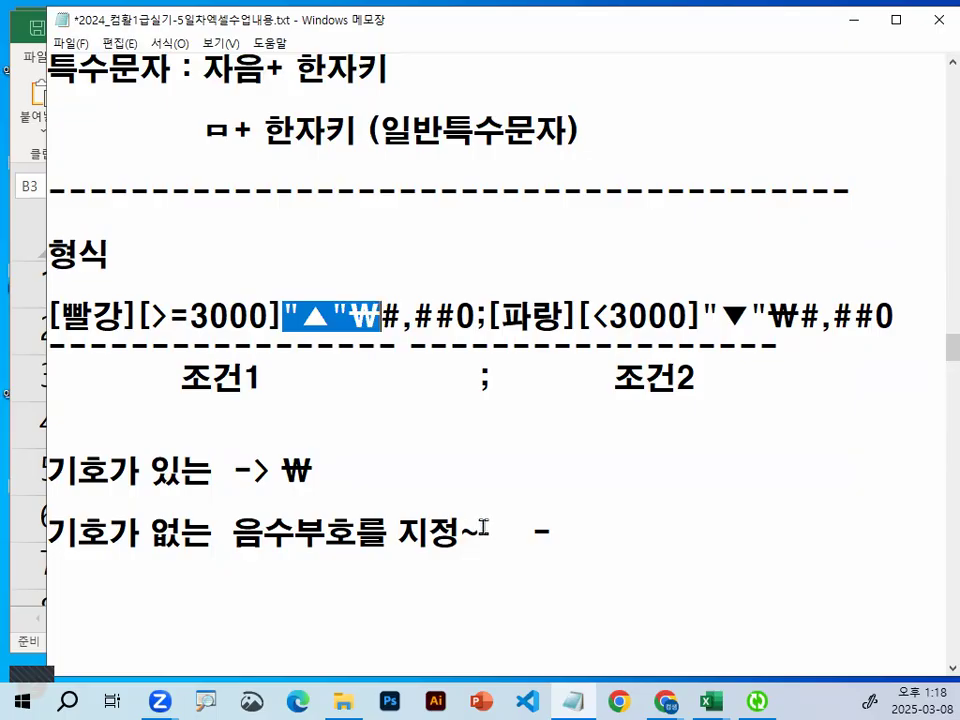
mouse_move(703, 317)
left_mouse_down()
mouse_move(797, 314)
mouse_move(790, 329)
mouse_move(696, 327)
mouse_move(794, 300)
left_mouse_up()
left_click_drag(318, 349, 446, 330)
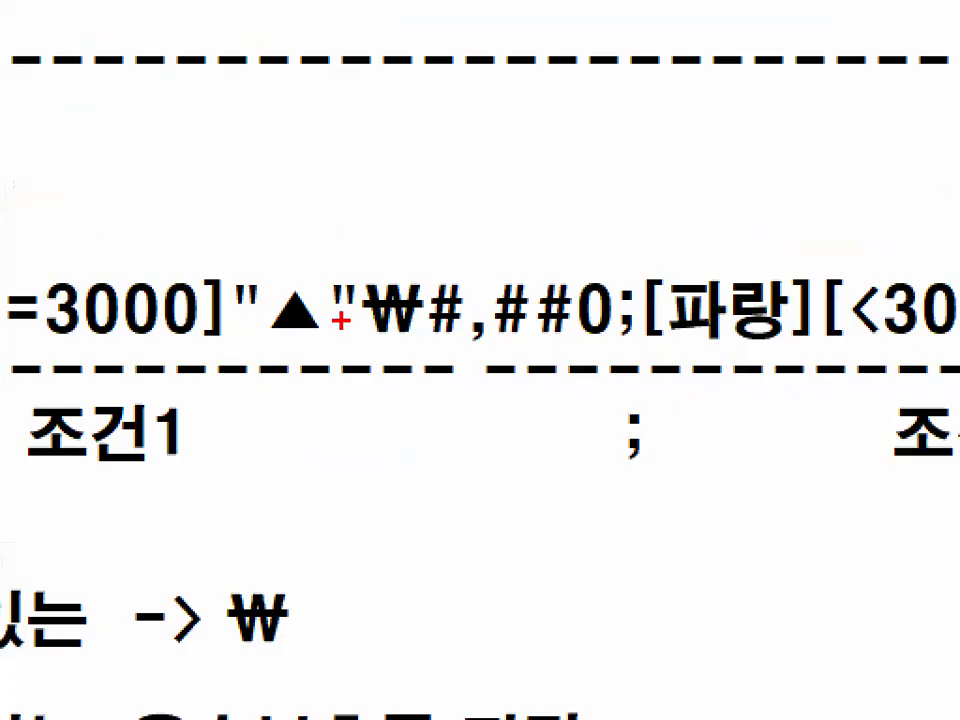
left_click_drag(330, 298, 372, 314)
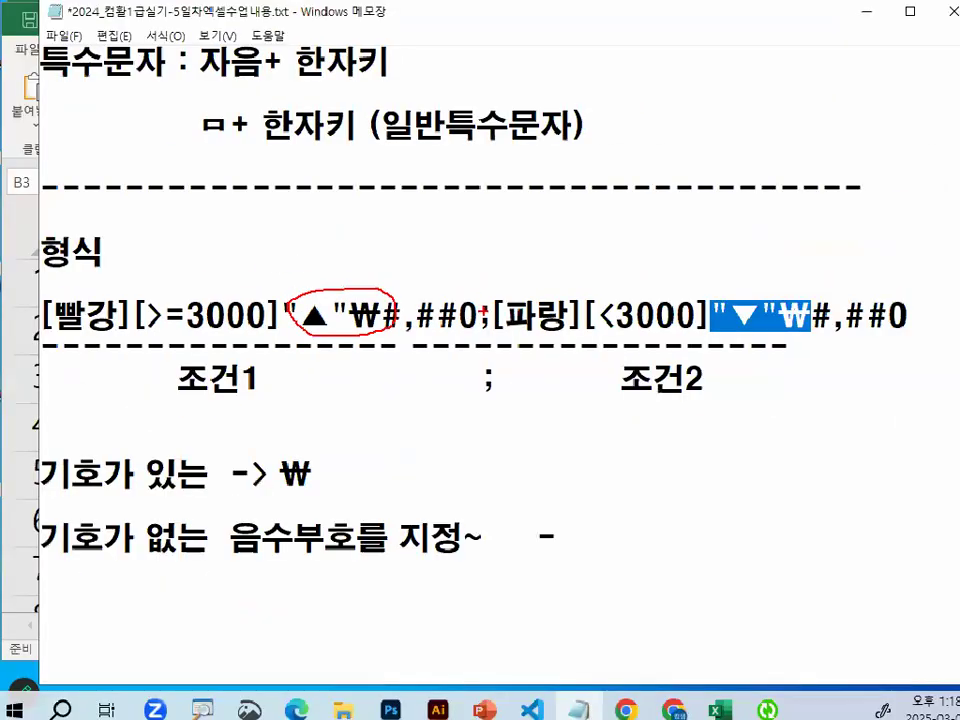
mouse_move(688, 318)
left_mouse_down()
mouse_move(770, 296)
mouse_move(800, 324)
left_mouse_up()
left_click(804, 326)
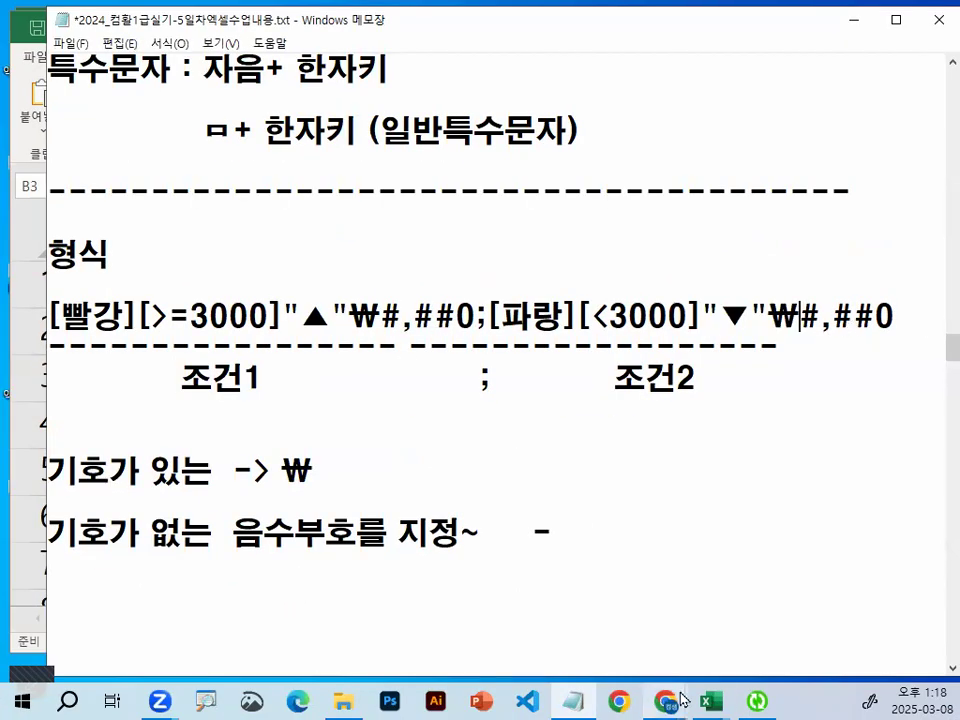
Switch to Excel and insert ▲₩ before the first condition's #,##0 in the custom number format of B2:B6.
mouse_move(718, 698)
left_click(830, 610)
left_click_drag(446, 336, 456, 515)
key("ctrl+1")
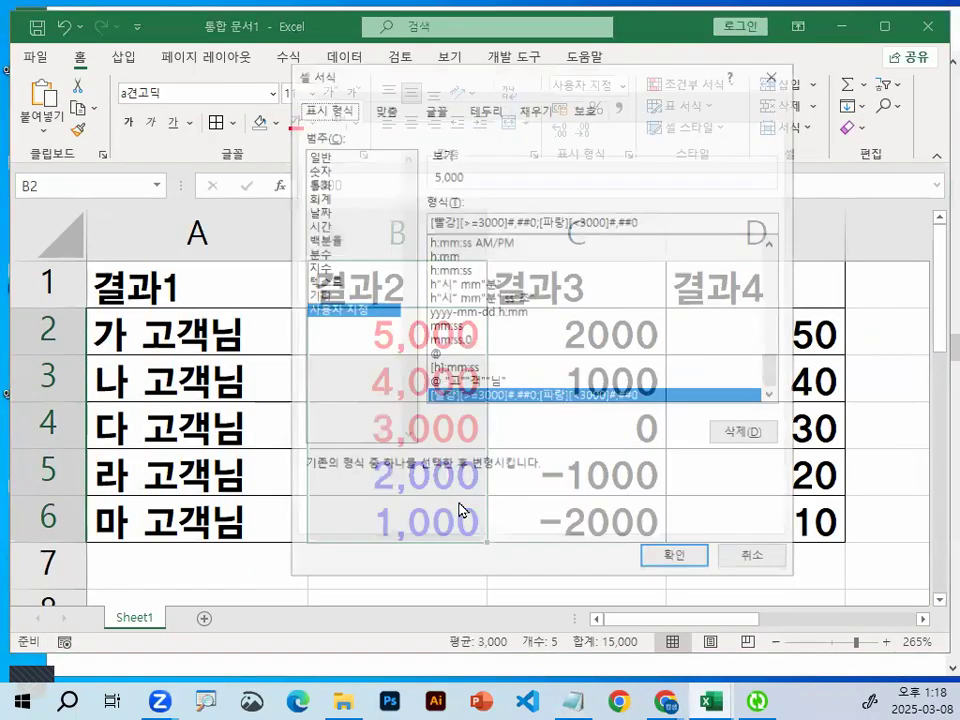
key("ctrl+1")
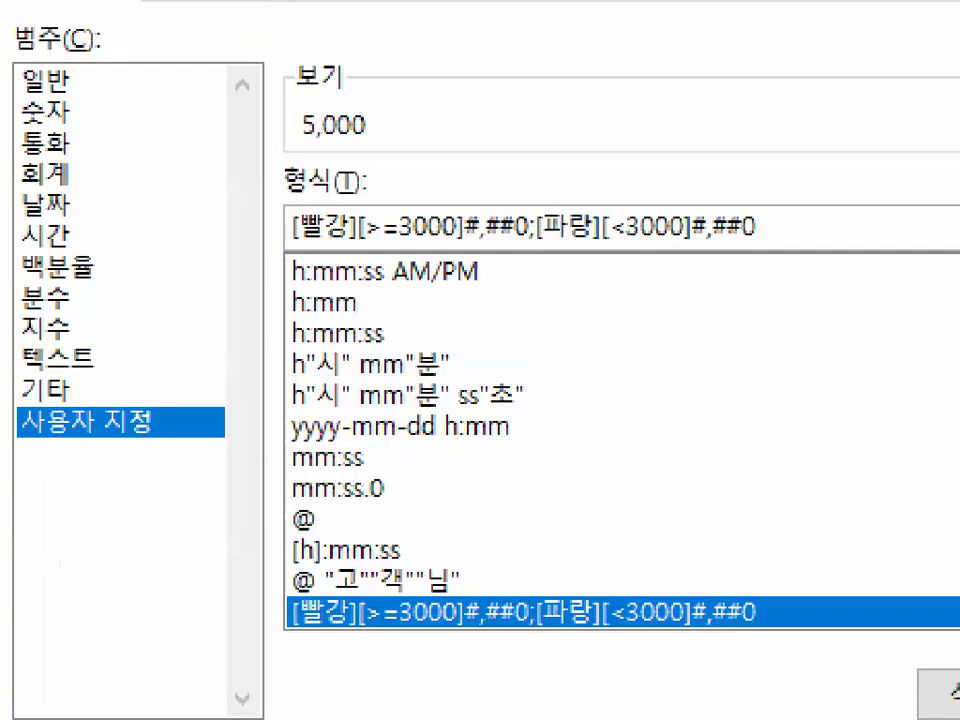
left_click_drag(373, 165, 440, 1)
key("Escape")
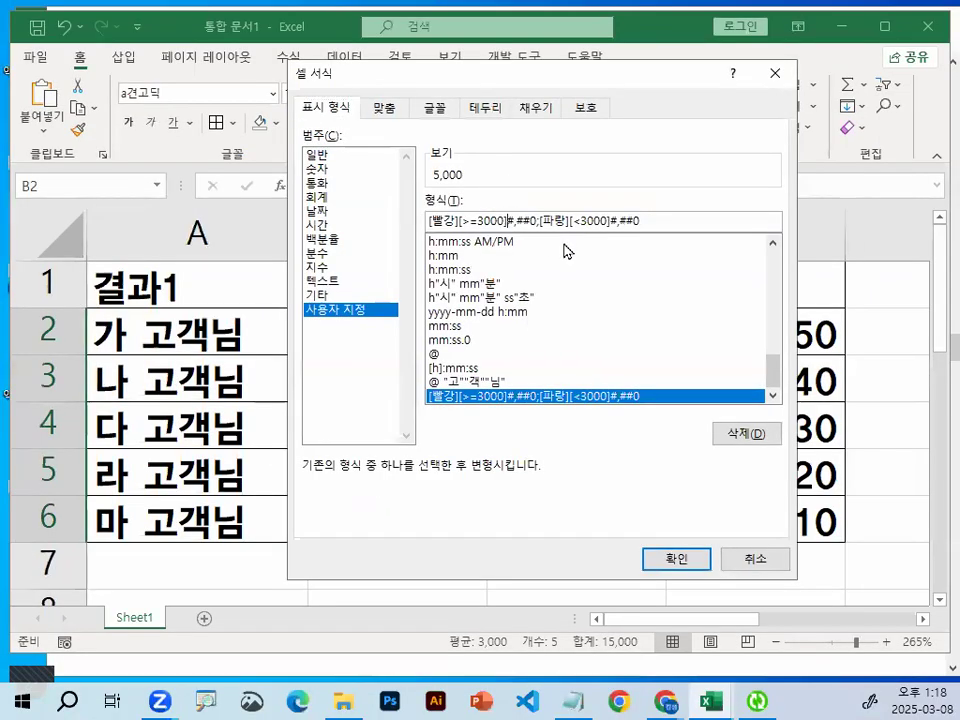
type("ㅁ")
key("Hangul_Hanja")
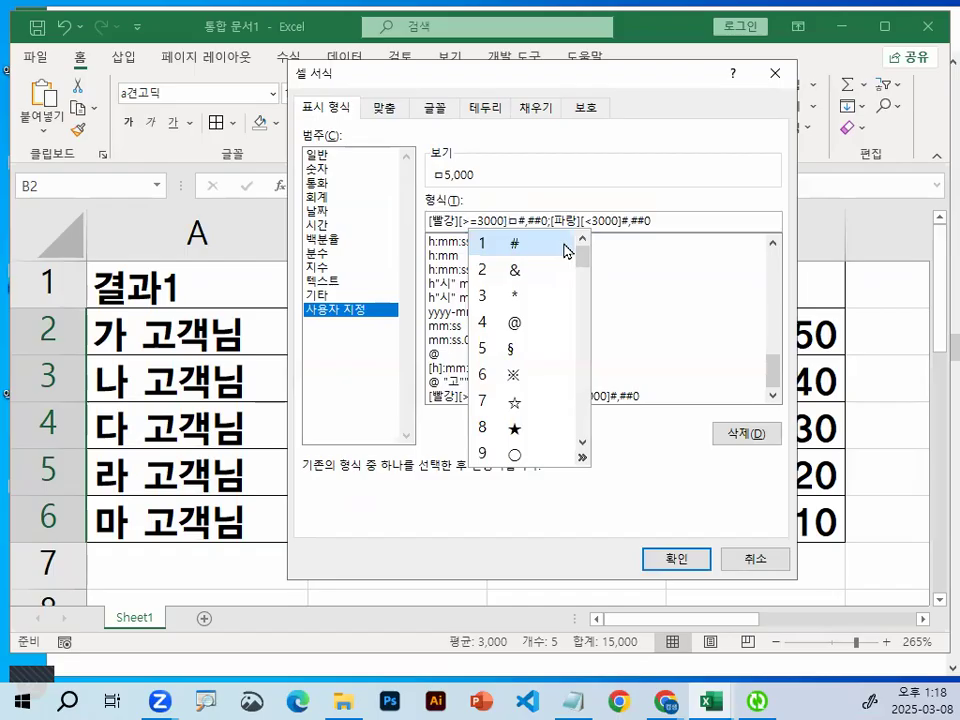
left_click(582, 457)
left_click(513, 434)
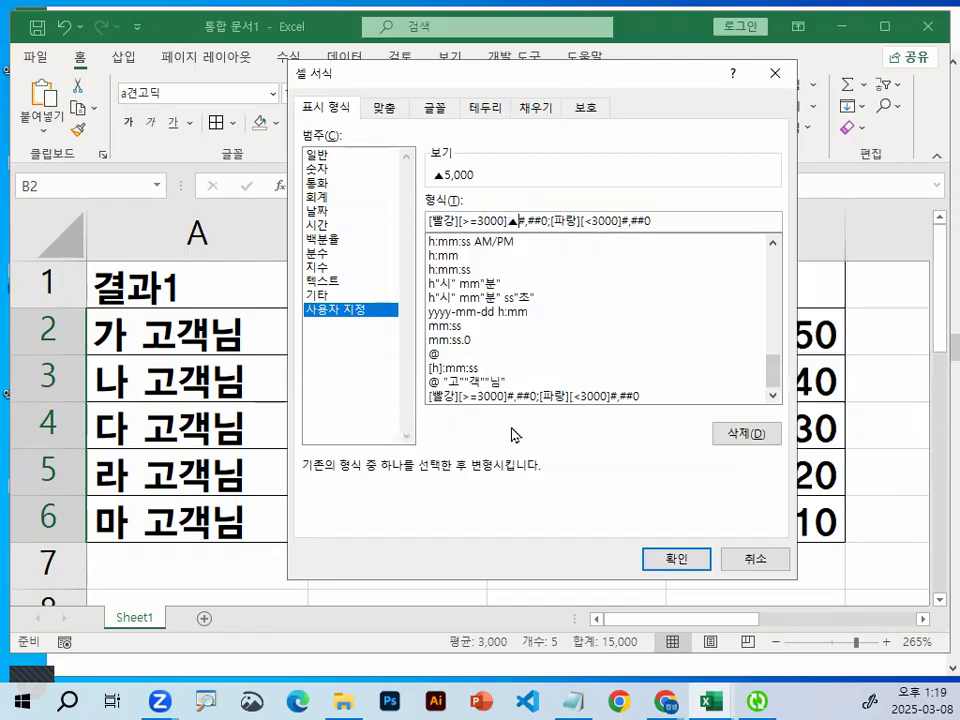
type("₩")
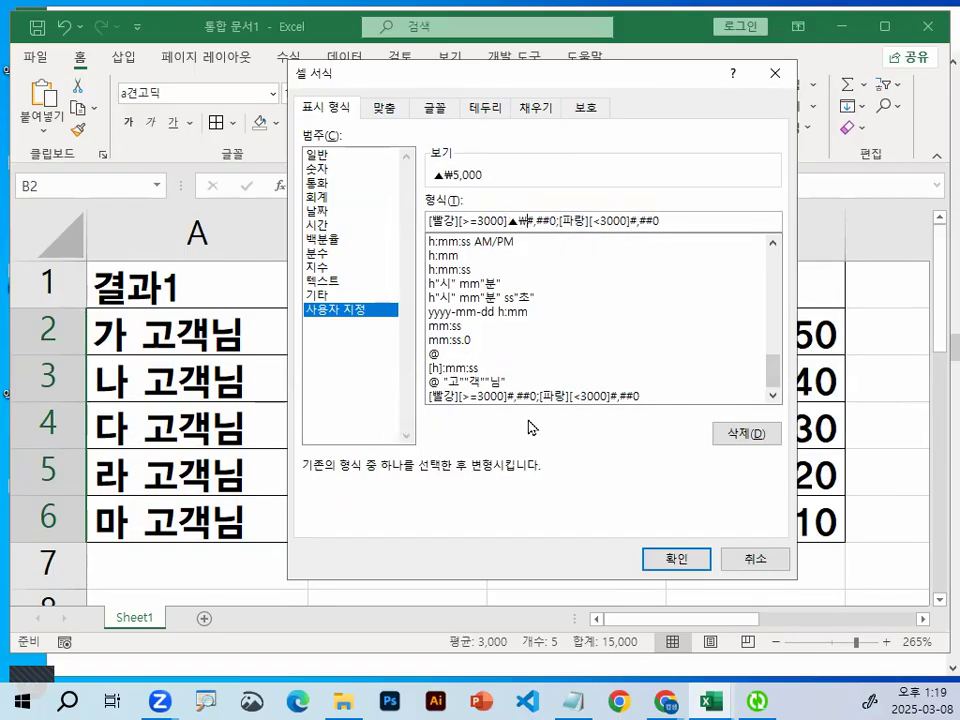
Insert ▼₩ before the [파랑][<3000] condition's #,##0 and apply the custom format to the cells.
left_click(688, 229)
type("ㅁ")
key("Hangul_Hanja")
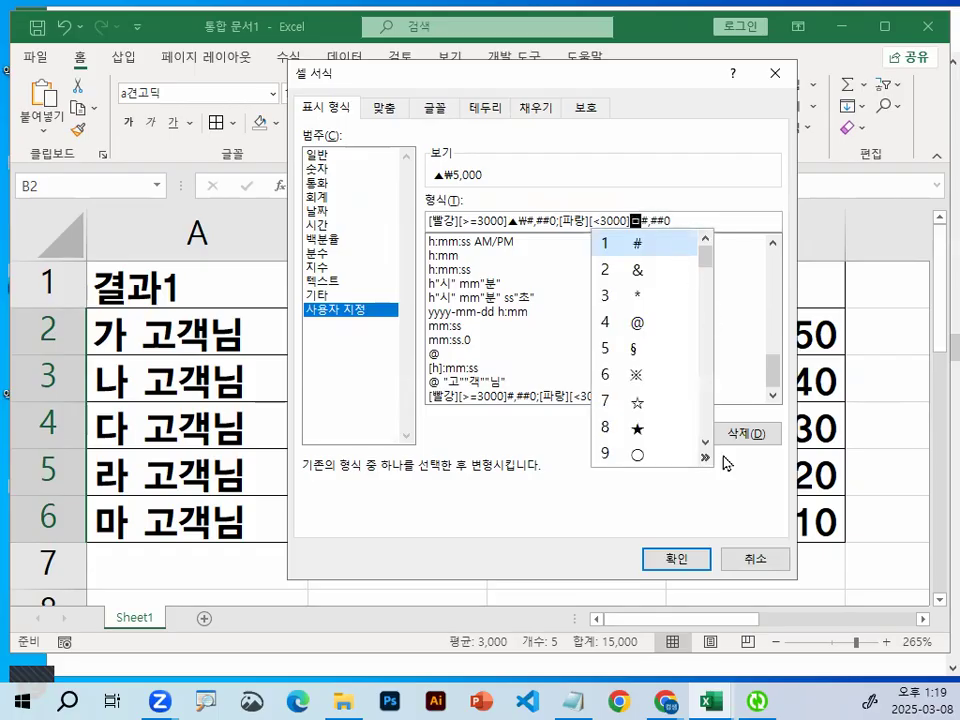
left_click(706, 458)
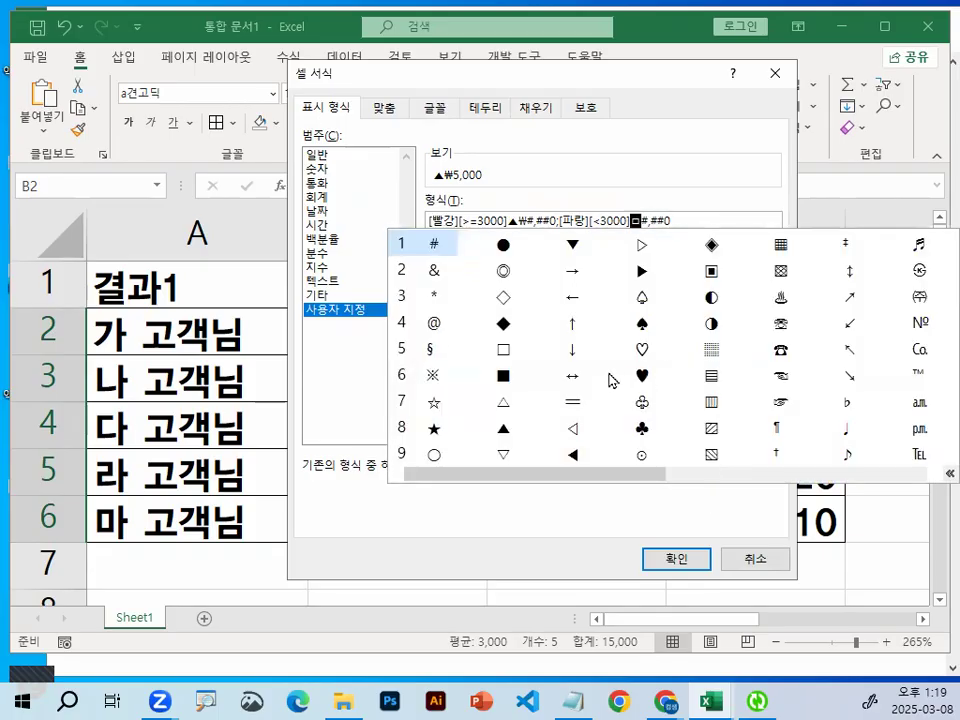
left_click(573, 246)
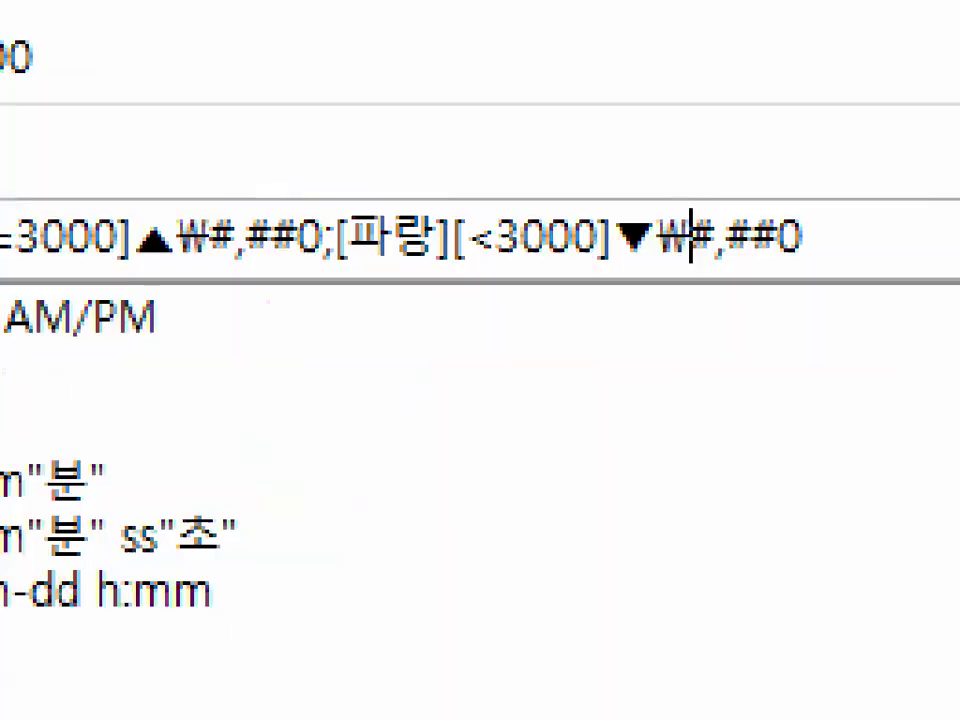
mouse_move(330, 290)
left_mouse_down()
mouse_move(257, 197)
mouse_move(375, 315)
left_mouse_up()
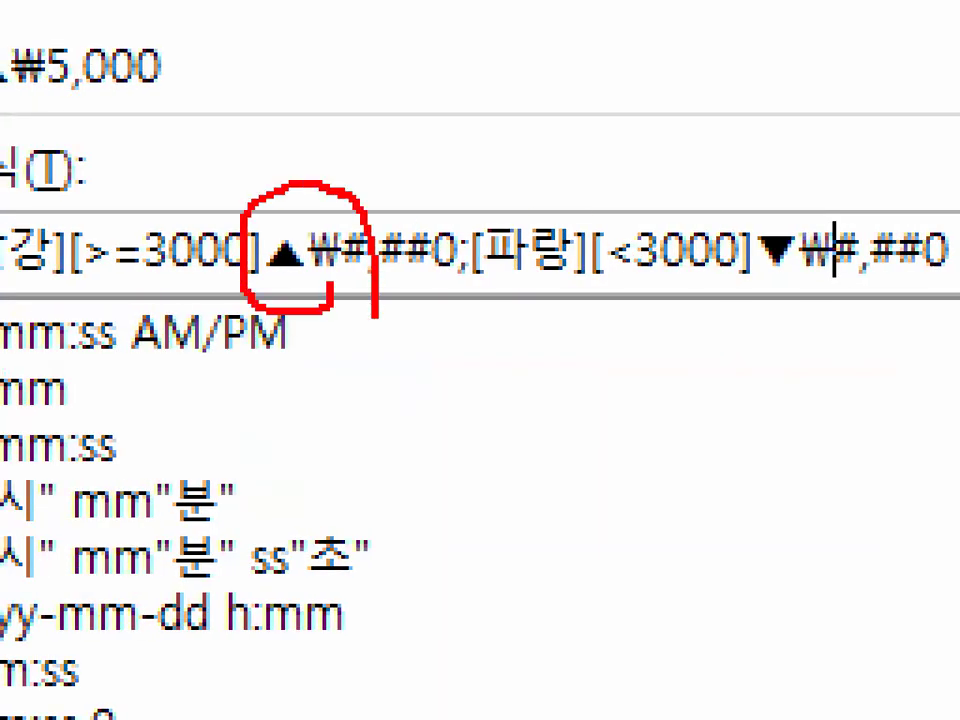
mouse_move(775, 252)
left_mouse_down()
mouse_move(738, 246)
mouse_move(793, 262)
left_mouse_up()
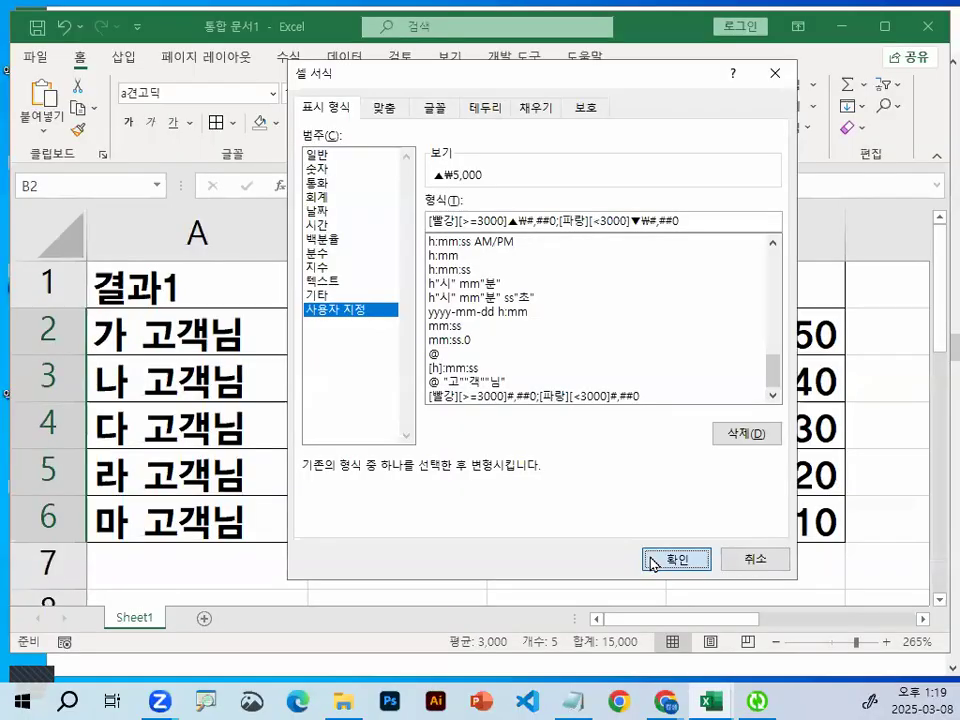
left_click(672, 664)
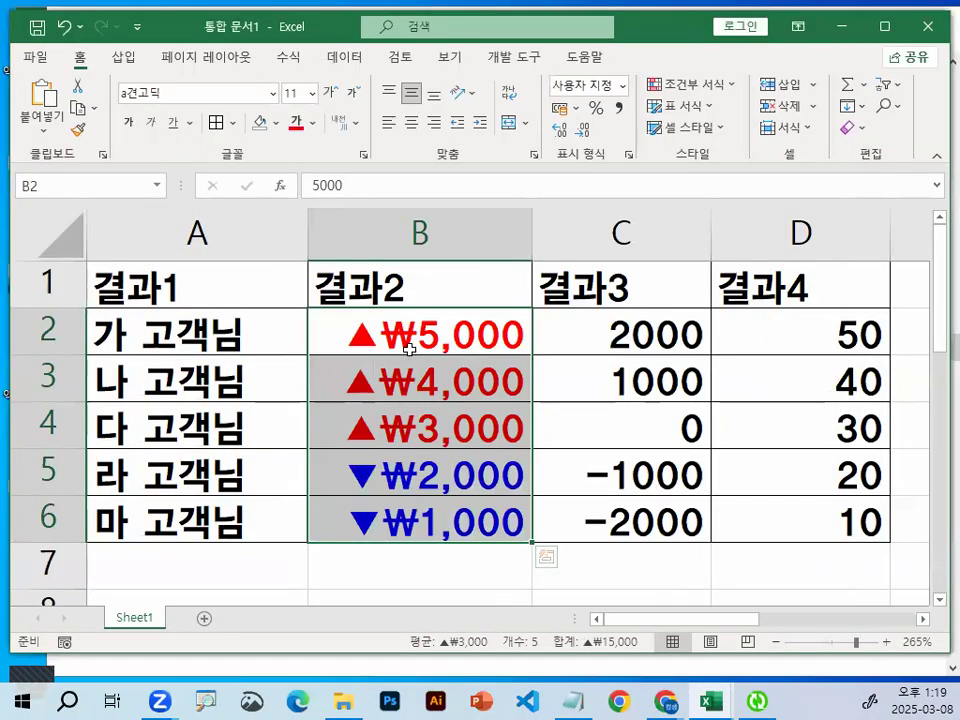
Select cell B2 and circle the ▲ symbol in the 결과2 column's formatted values.
left_click(301, 371)
mouse_move(405, 345)
left_mouse_down()
mouse_move(356, 312)
mouse_move(401, 329)
left_mouse_up()
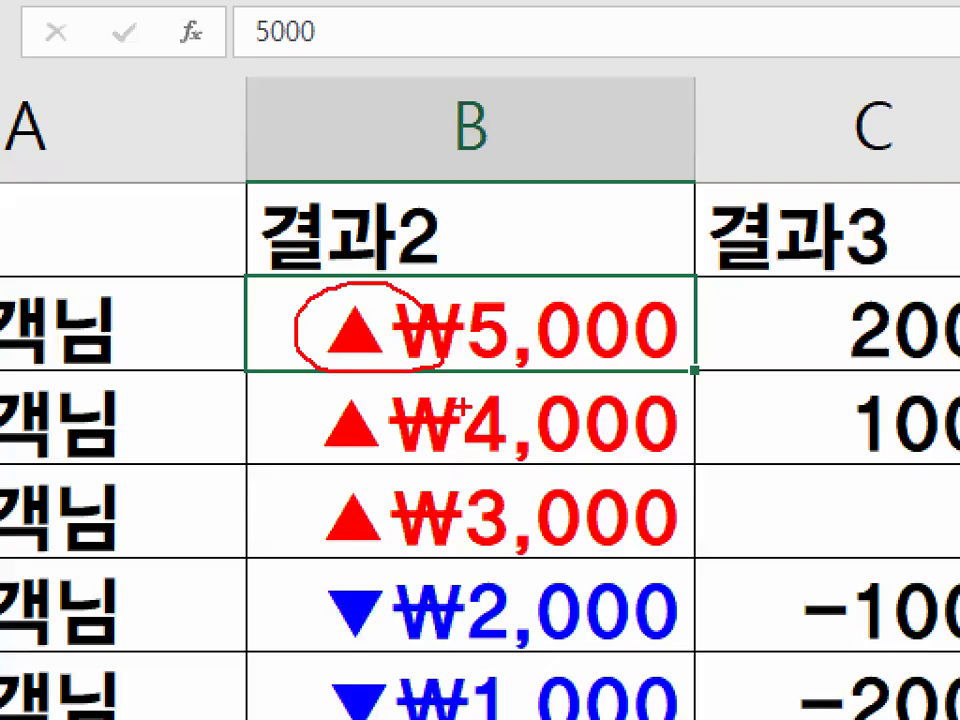
left_click_drag(421, 391, 390, 374)
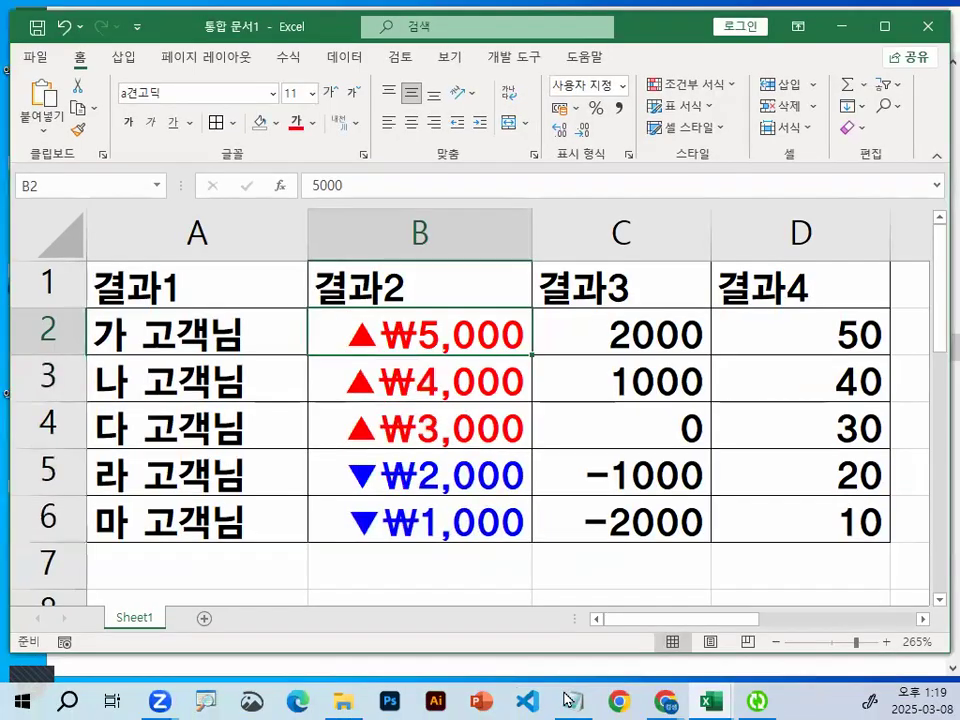
Switch back to the Notepad notes, circle "▲"₩ in the first condition's code, and clear the drawing.
left_click(575, 700)
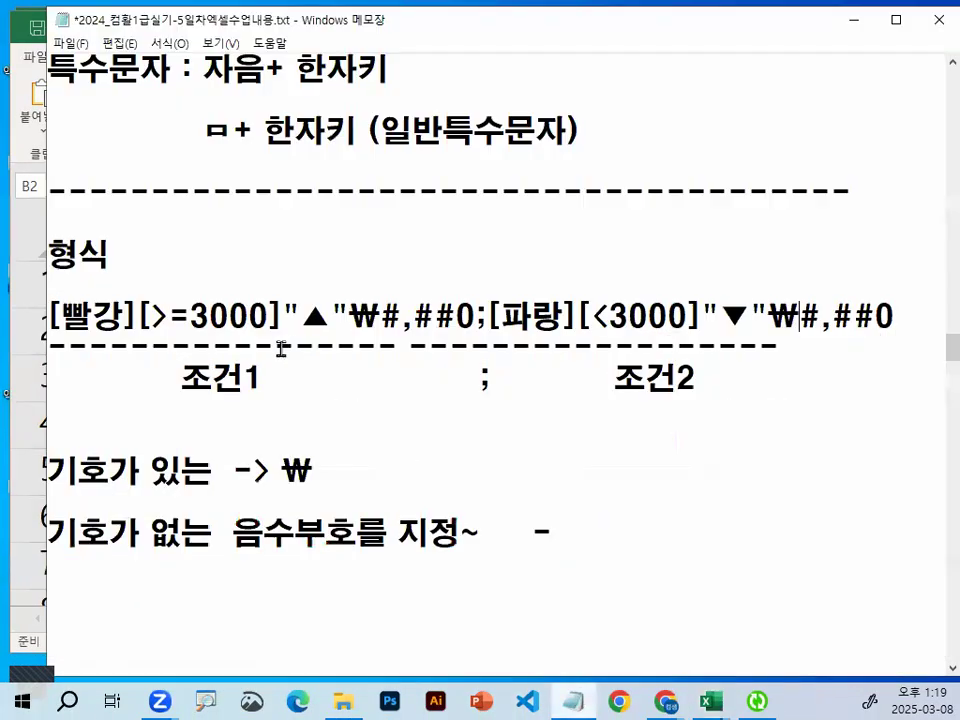
left_click_drag(277, 330, 390, 328)
left_click_drag(235, 328, 430, 276)
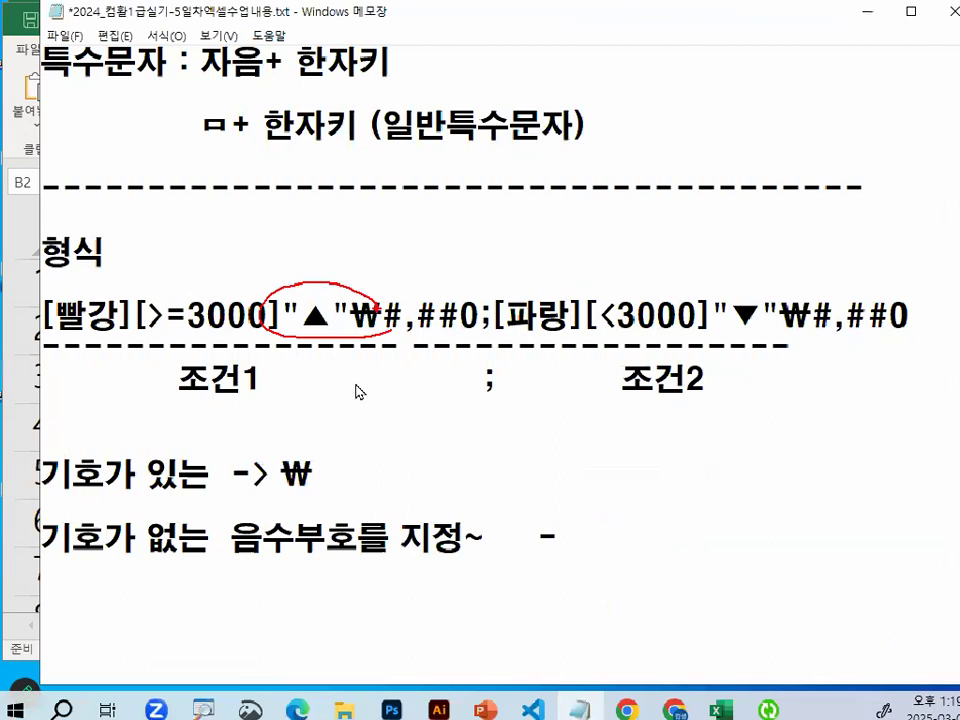
key("Escape")
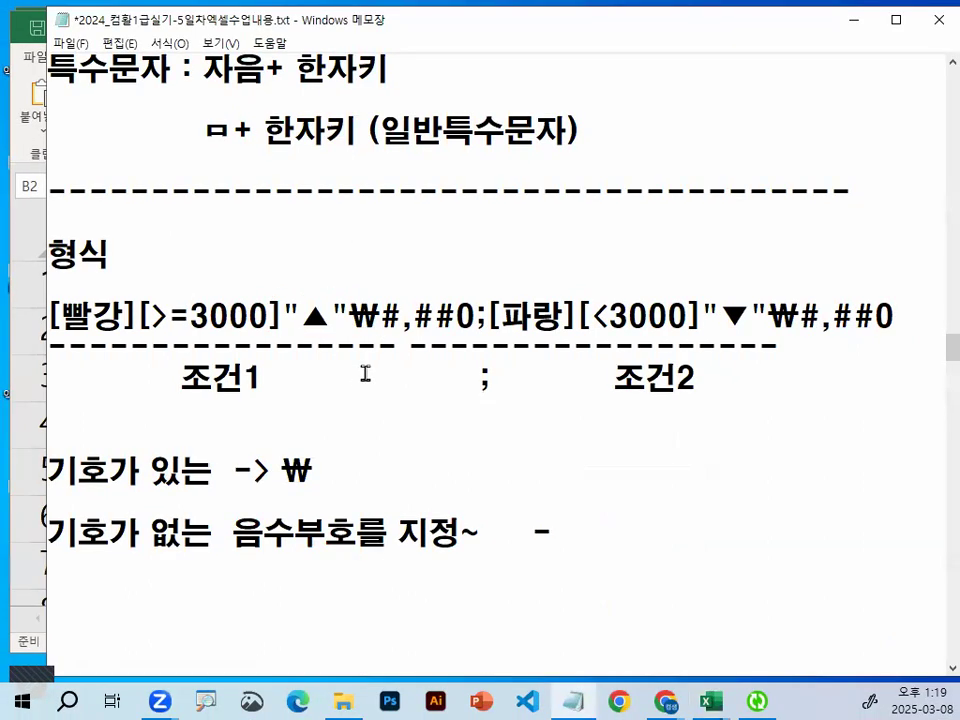
Highlight 없는 and 음수부호를 지정 in the note about formats without a symbol.
left_click_drag(150, 533, 207, 537)
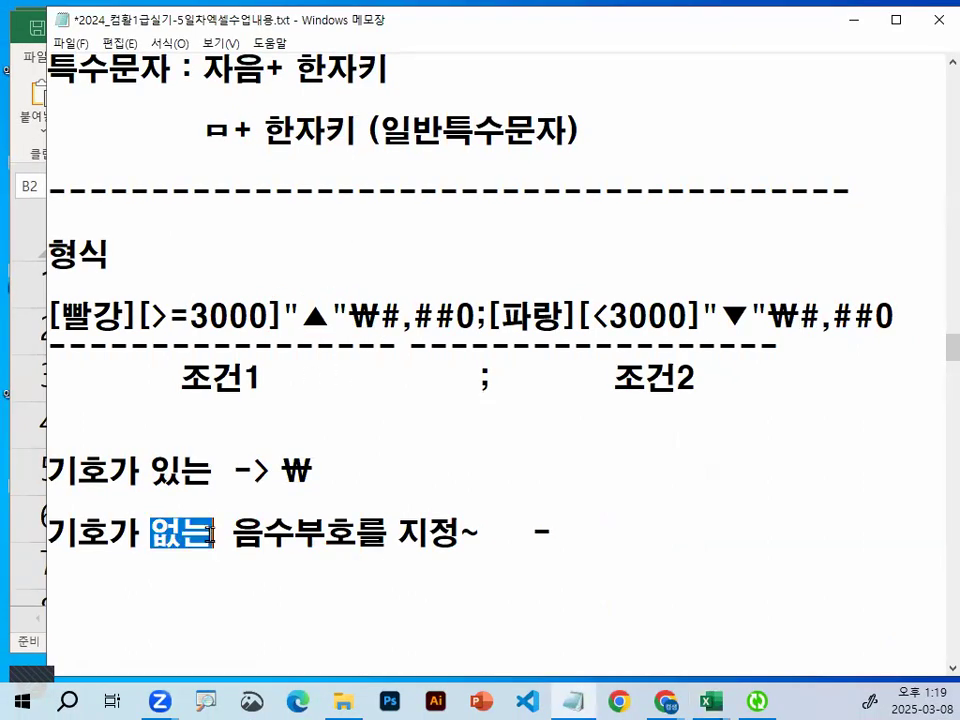
scroll(210, 535, "down", 1)
left_click_drag(231, 439, 463, 437)
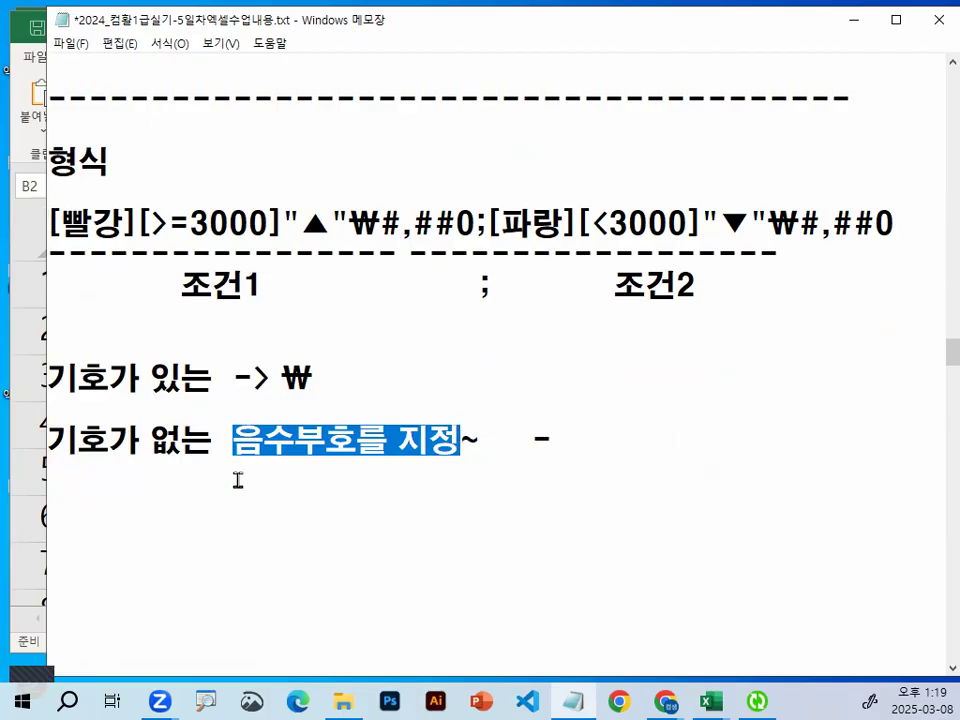
left_click(238, 480)
scroll(319, 476, "up", 1)
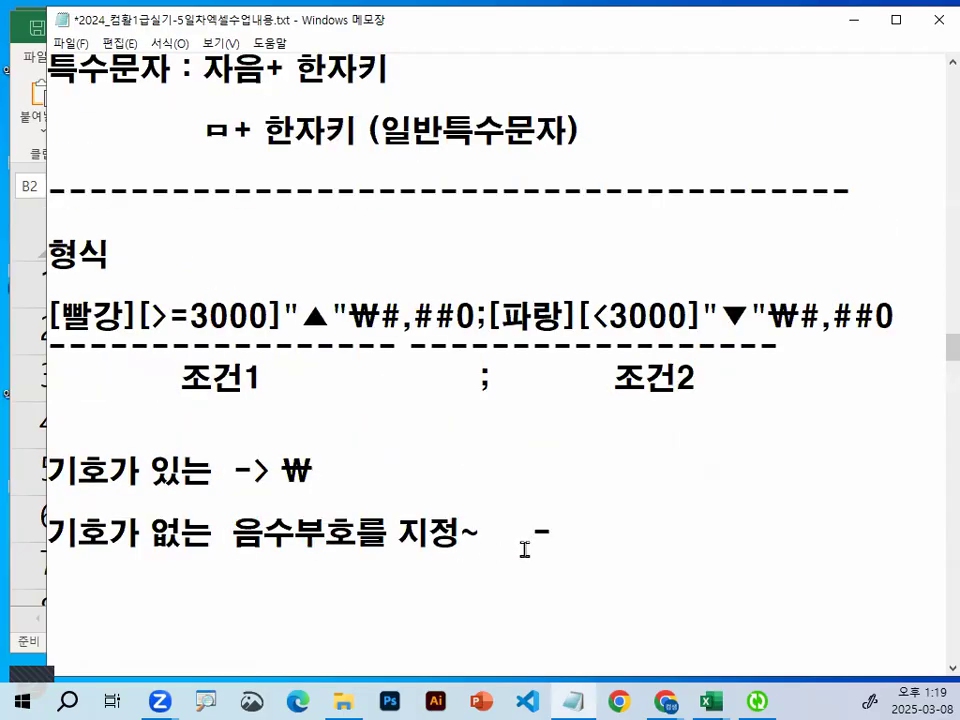
Compare the note's 음수부호 and - sign with the [파랑][<3000]"▼" part of the second condition, marking the code and clearing the drawing.
left_click_drag(524, 549, 553, 536)
left_click(584, 339)
left_click_drag(736, 323, 617, 386)
mouse_move(637, 313)
left_mouse_down()
mouse_move(544, 443)
mouse_move(546, 433)
left_mouse_up()
left_click_drag(564, 335, 632, 448)
key("Escape")
double_click(552, 533)
left_click_drag(233, 533, 352, 530)
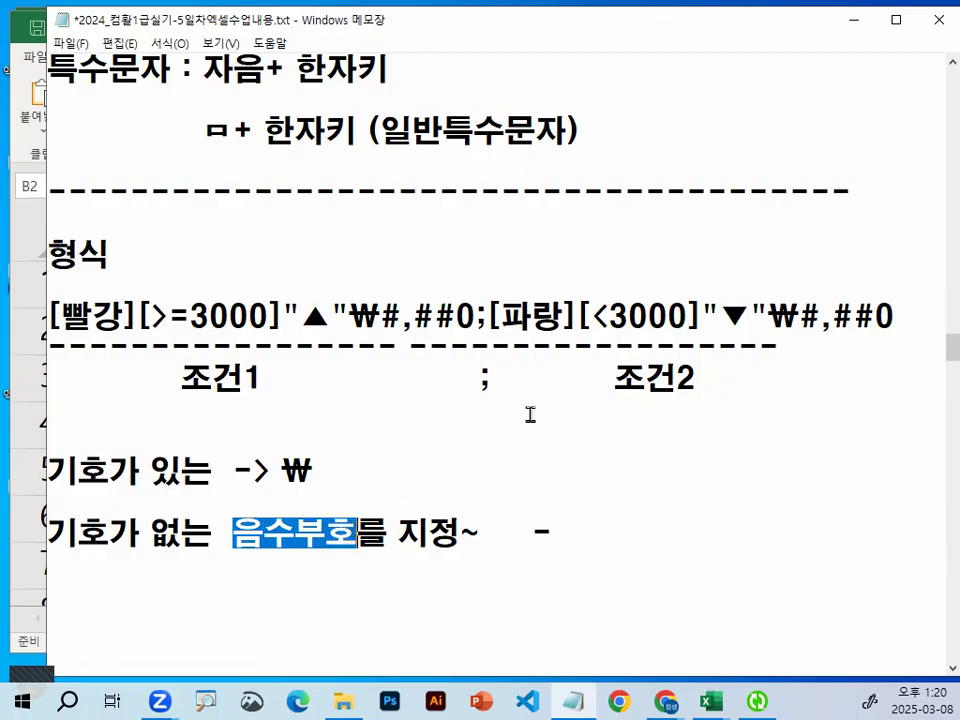
left_click_drag(487, 316, 770, 316)
left_click(766, 316)
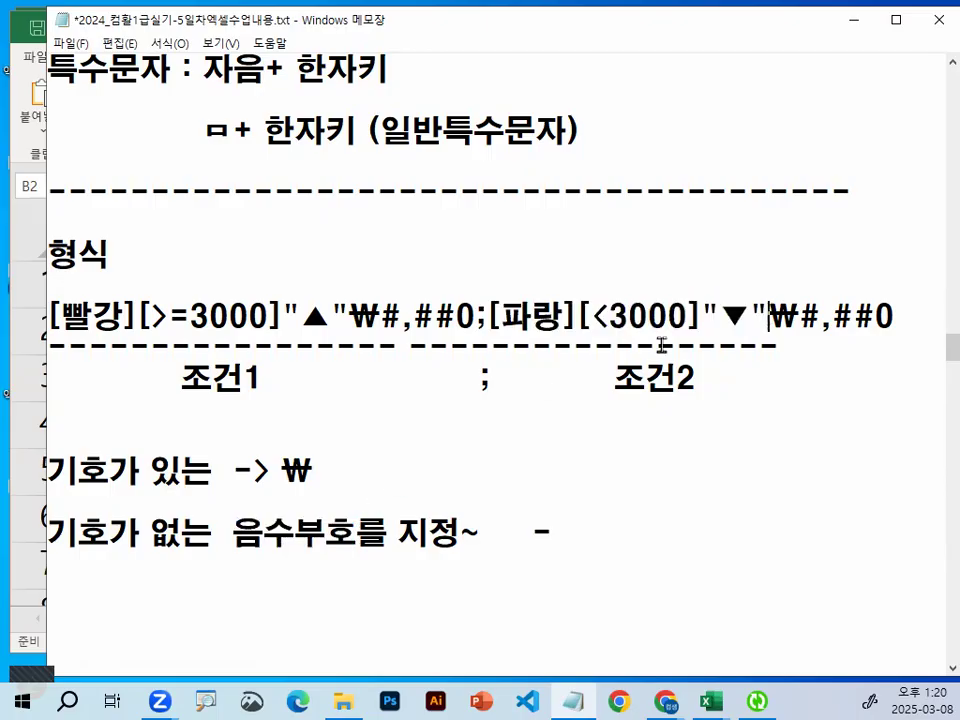
Delete five blank lines between the 음수부호 note and the divider above section 5.
scroll(468, 469, "down", 1)
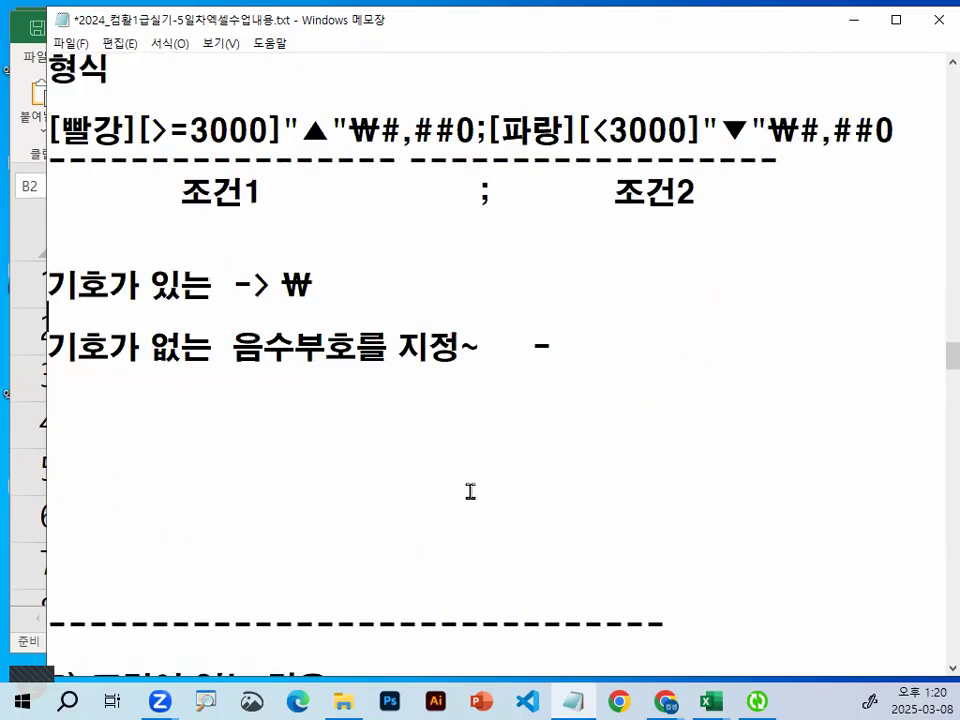
key("Delete")
key("Delete")
key("Delete")
key("Delete")
key("Delete")
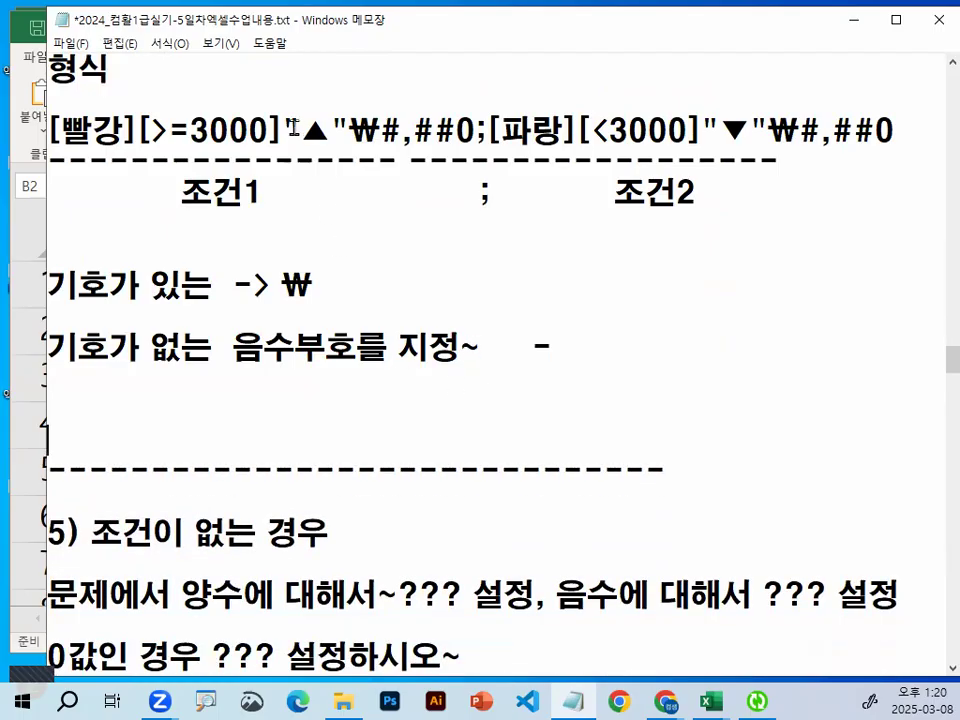
Read section 5's task wording for positive, negative and 0 values, highlighting each part.
scroll(355, 338, "down", 3)
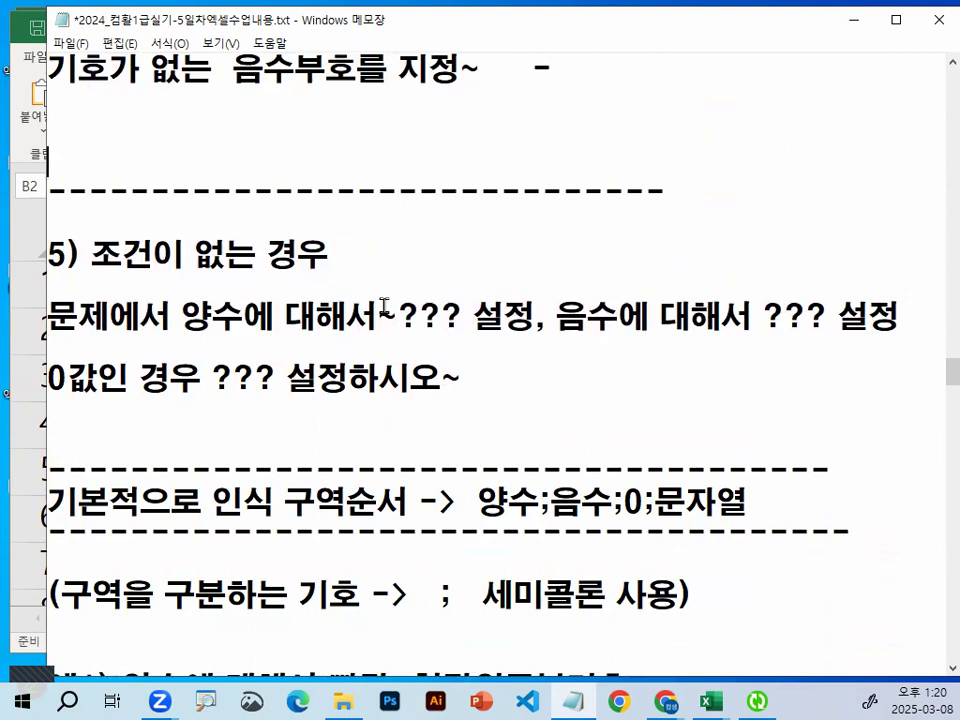
left_click_drag(181, 316, 476, 316)
left_click_drag(556, 316, 621, 316)
left_click_drag(753, 316, 886, 318)
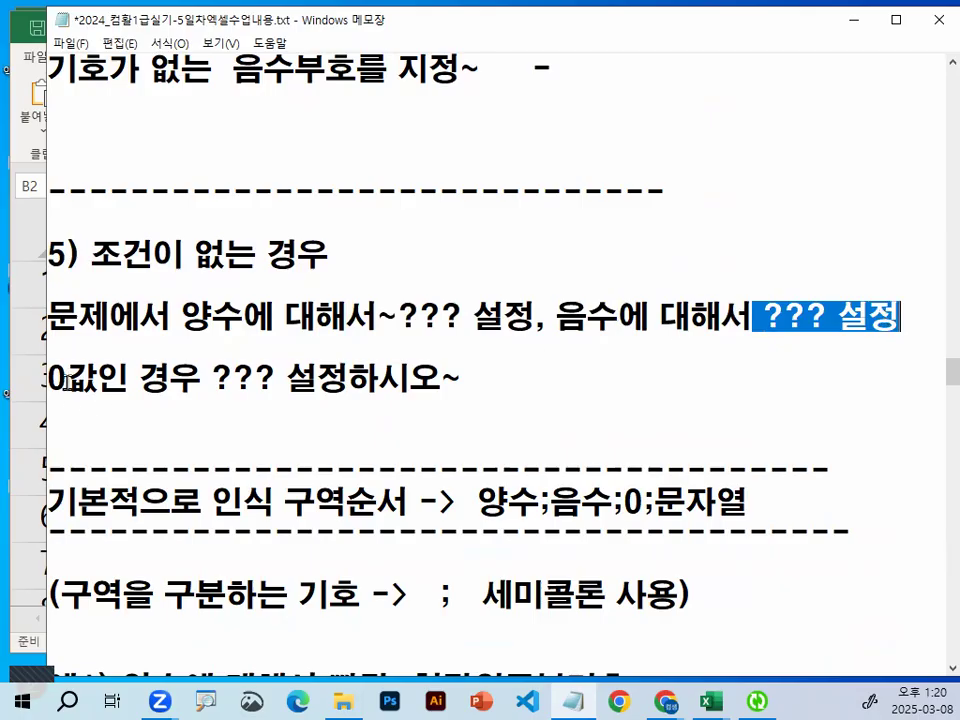
left_click_drag(58, 378, 460, 378)
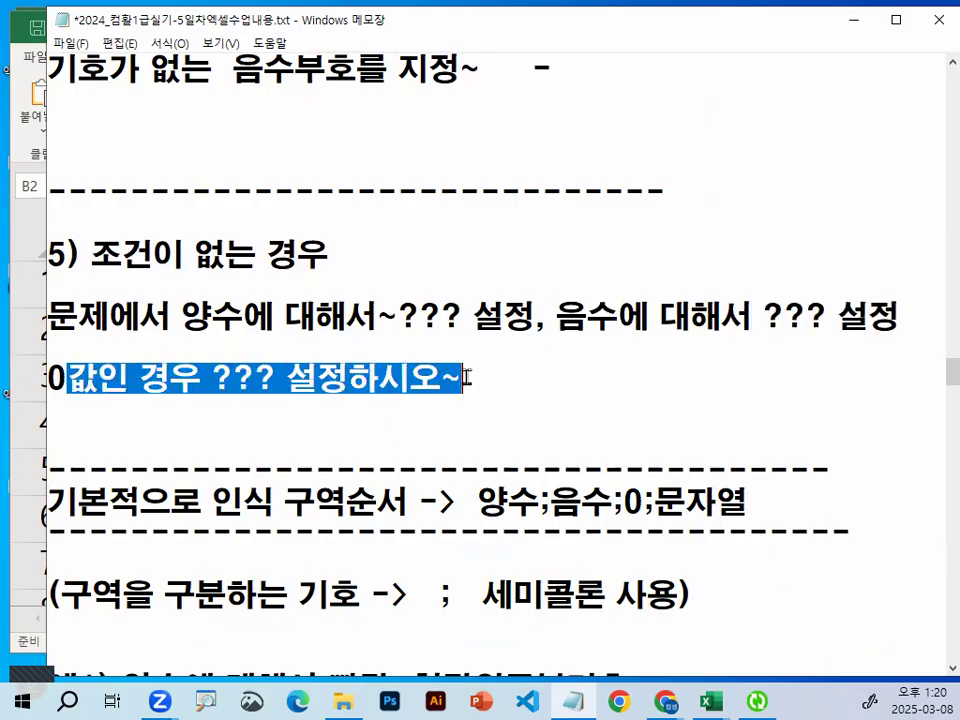
left_click(460, 378)
Circle 양수 and 음수 and underline 조건이 없는 in section 5, clear the drawing, and go on to the 구역순서 rule.
mouse_move(240, 313)
left_mouse_down()
mouse_move(205, 306)
mouse_move(240, 325)
left_mouse_up()
left_click_drag(622, 302, 626, 330)
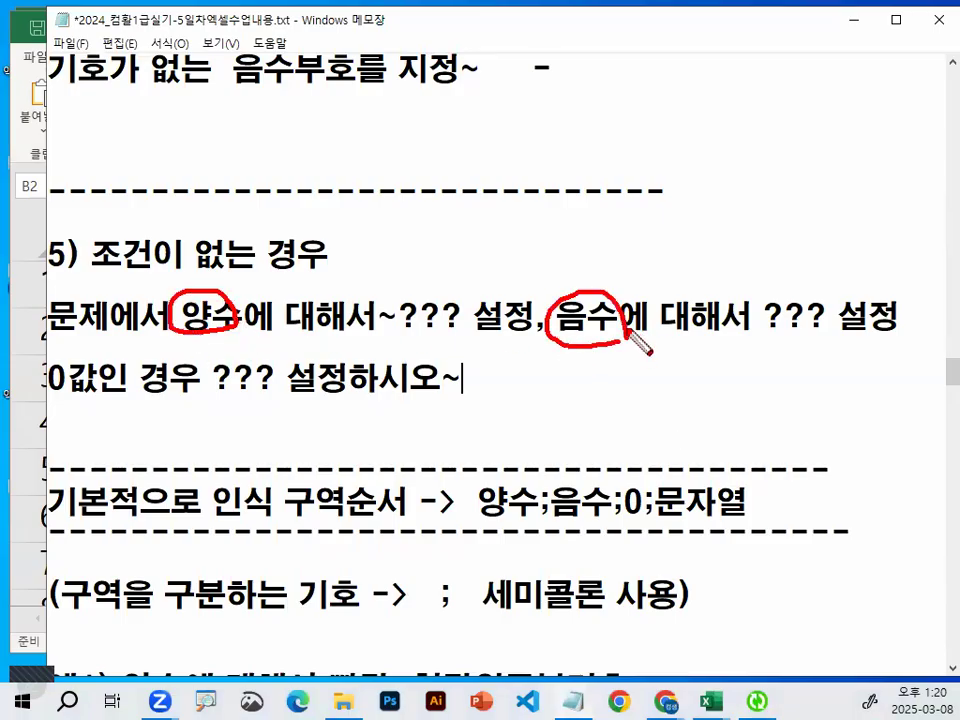
left_click_drag(100, 272, 292, 270)
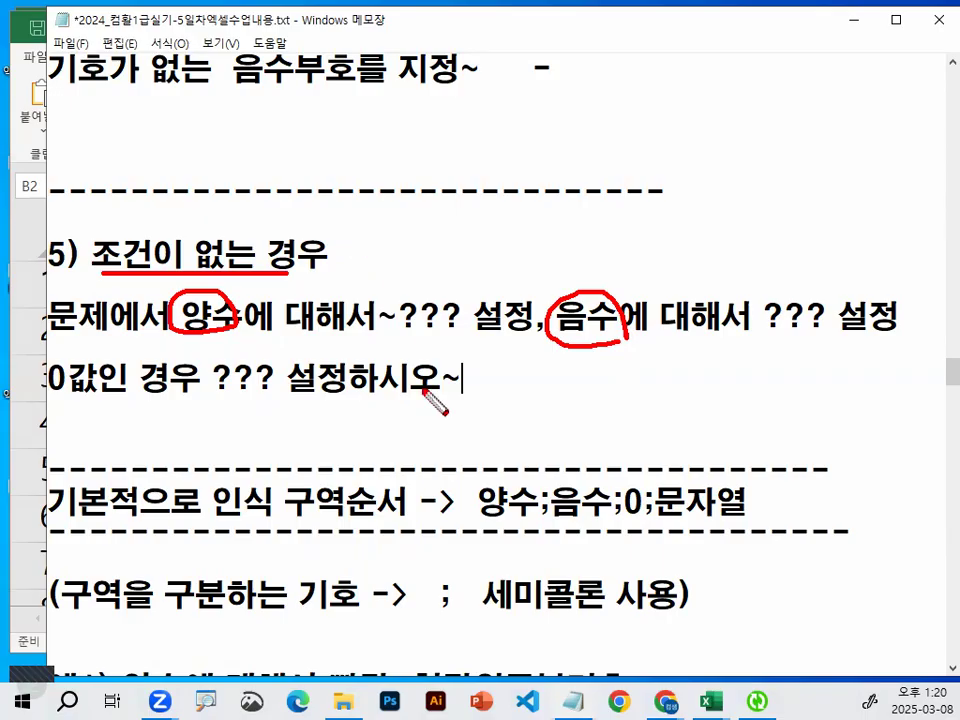
key("Escape")
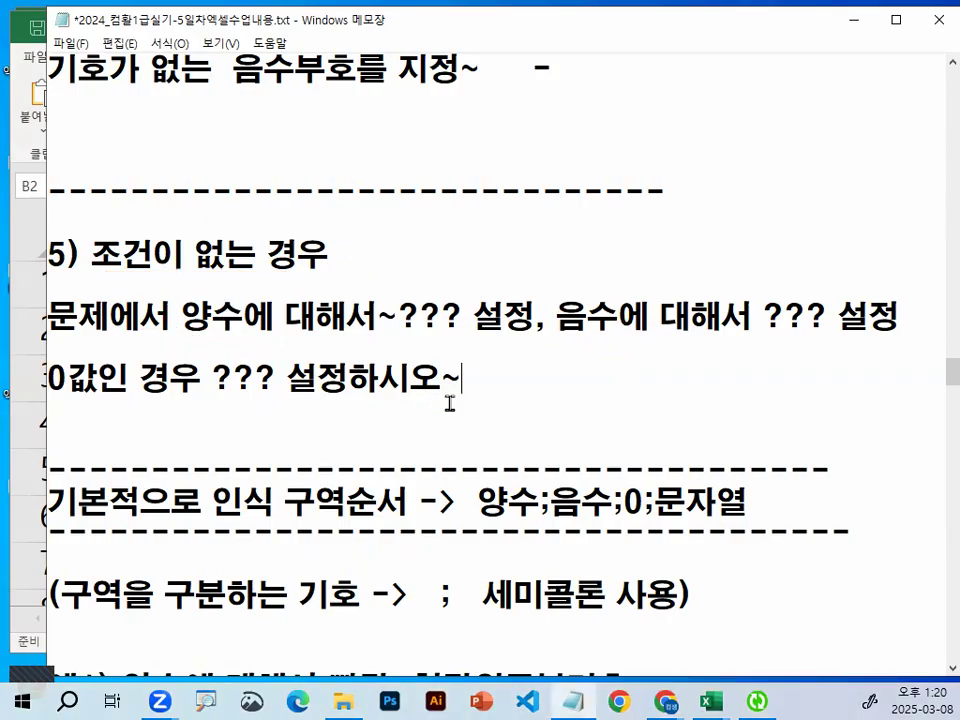
scroll(455, 395, "down", 2)
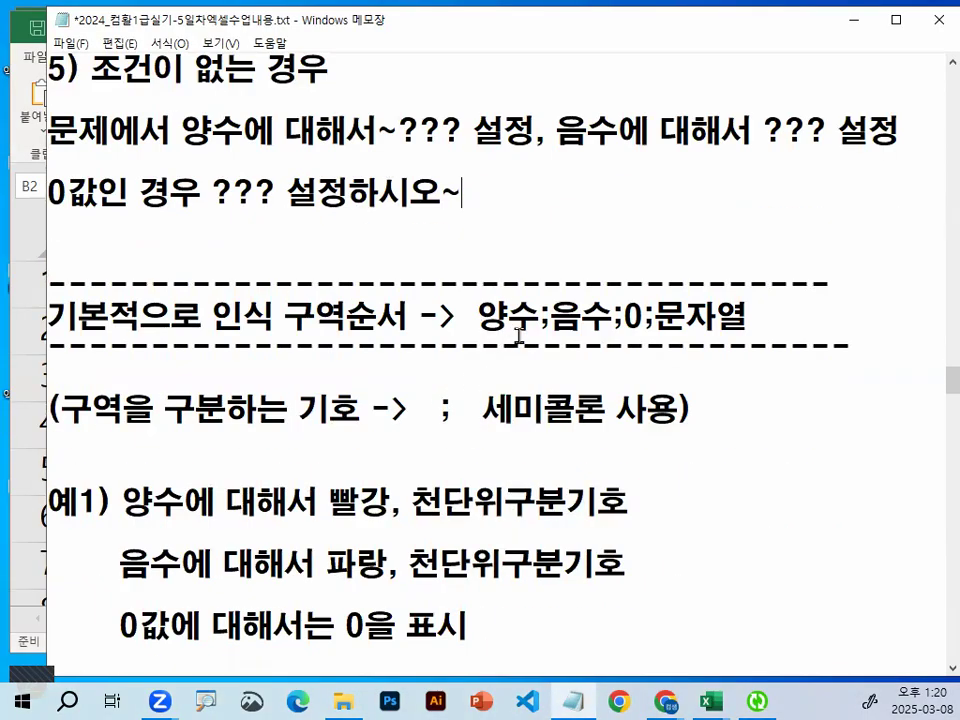
Circle 양수, 음수 and 0 in the 구역순서 rule, then clear the drawing.
left_click_drag(541, 320, 622, 320)
left_click(612, 320)
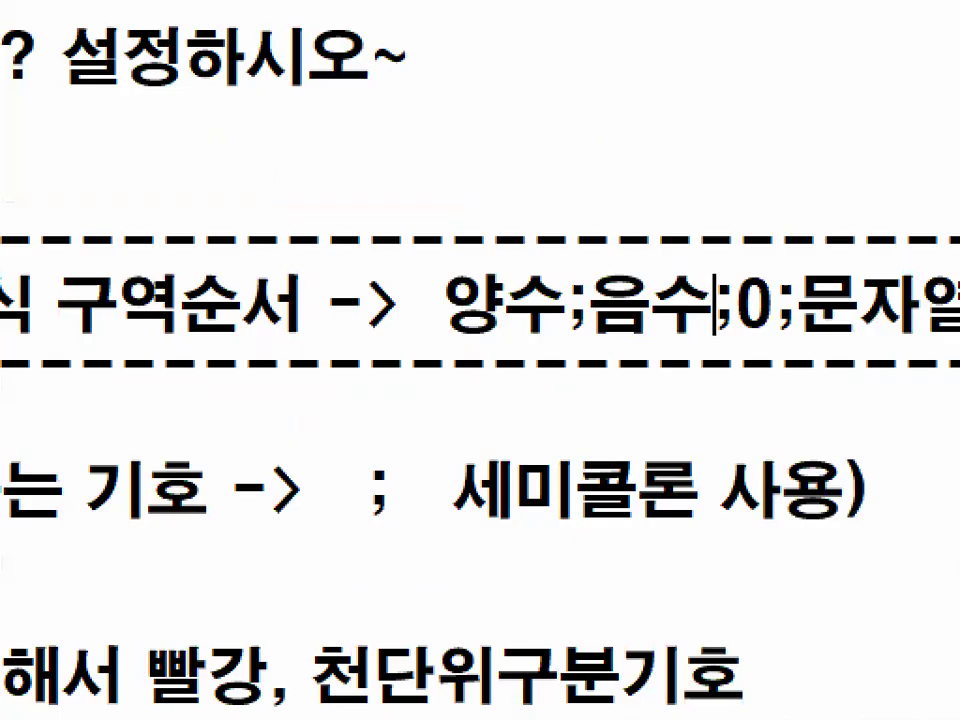
mouse_move(555, 328)
left_mouse_down()
mouse_move(482, 336)
mouse_move(535, 265)
mouse_move(552, 305)
left_mouse_up()
mouse_move(701, 330)
left_mouse_down()
mouse_move(650, 330)
mouse_move(686, 272)
mouse_move(703, 310)
left_mouse_up()
mouse_move(795, 312)
left_mouse_down()
mouse_move(780, 332)
mouse_move(736, 285)
mouse_move(772, 305)
left_mouse_up()
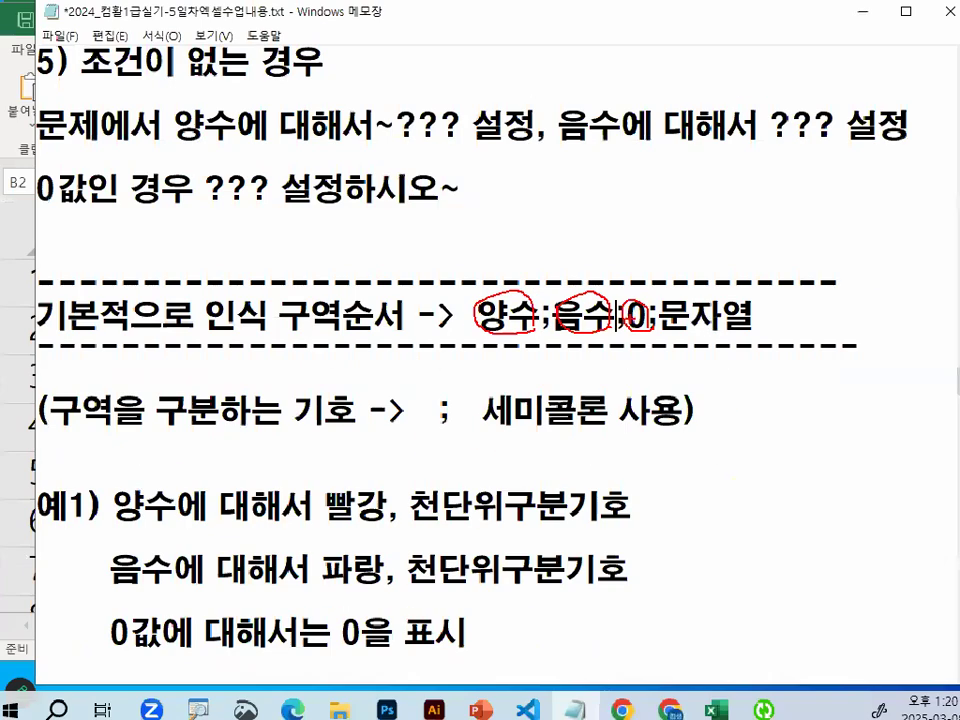
key("e")
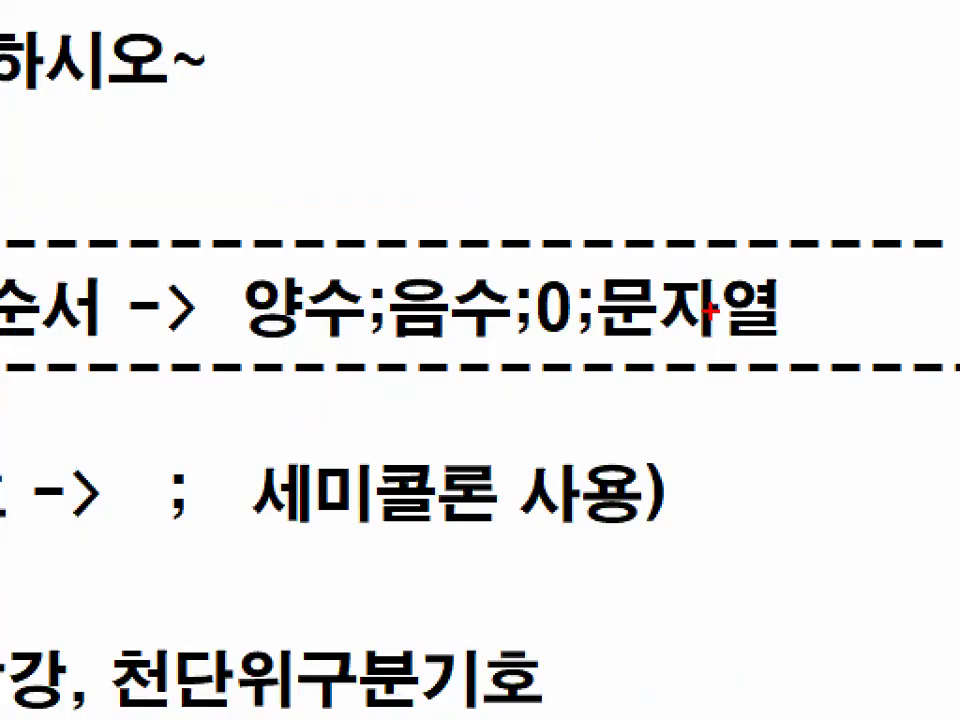
key("Escape")
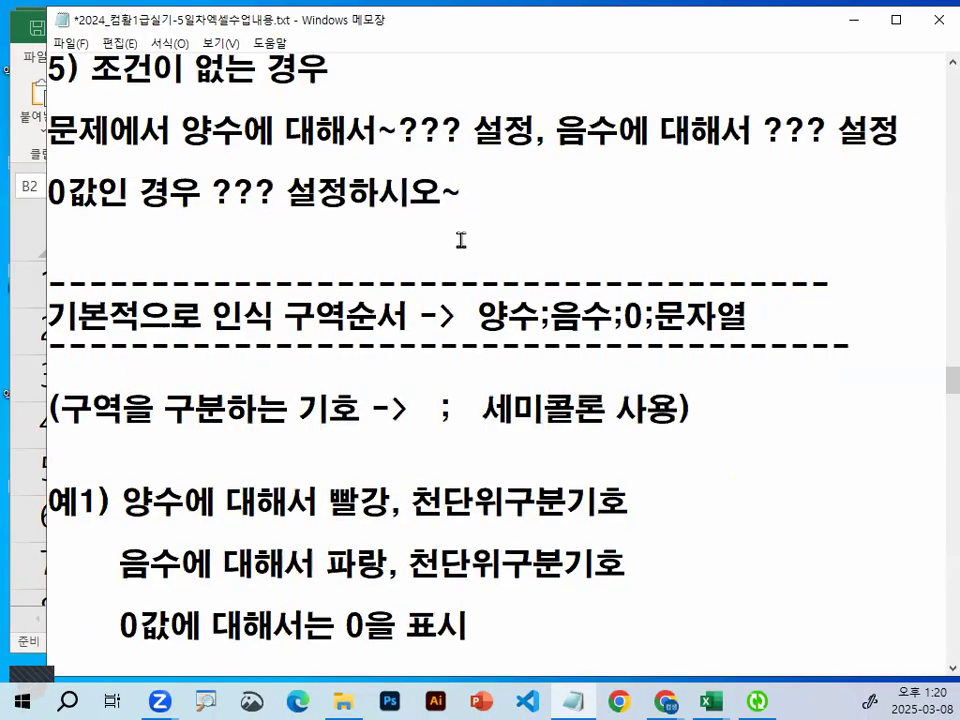
Expand the 0값 wording in section 5 to read "0값 = 셀값이 0인경우 경우 ??? 설정하시오~".
left_click_drag(50, 190, 95, 191)
left_click(80, 192)
type("= 세")
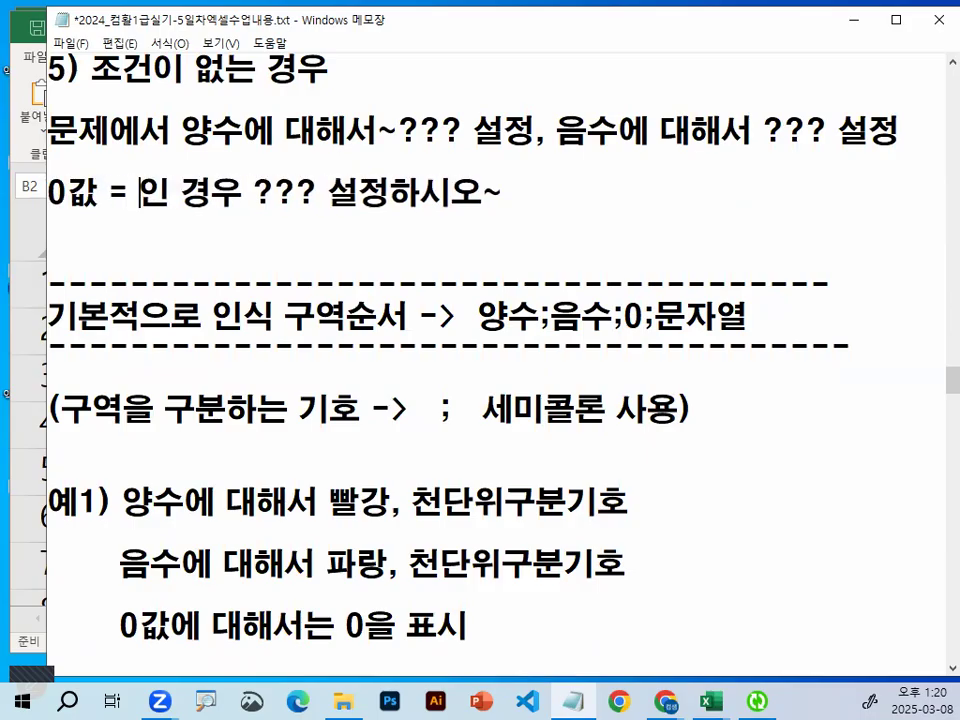
type("ㄹ시")
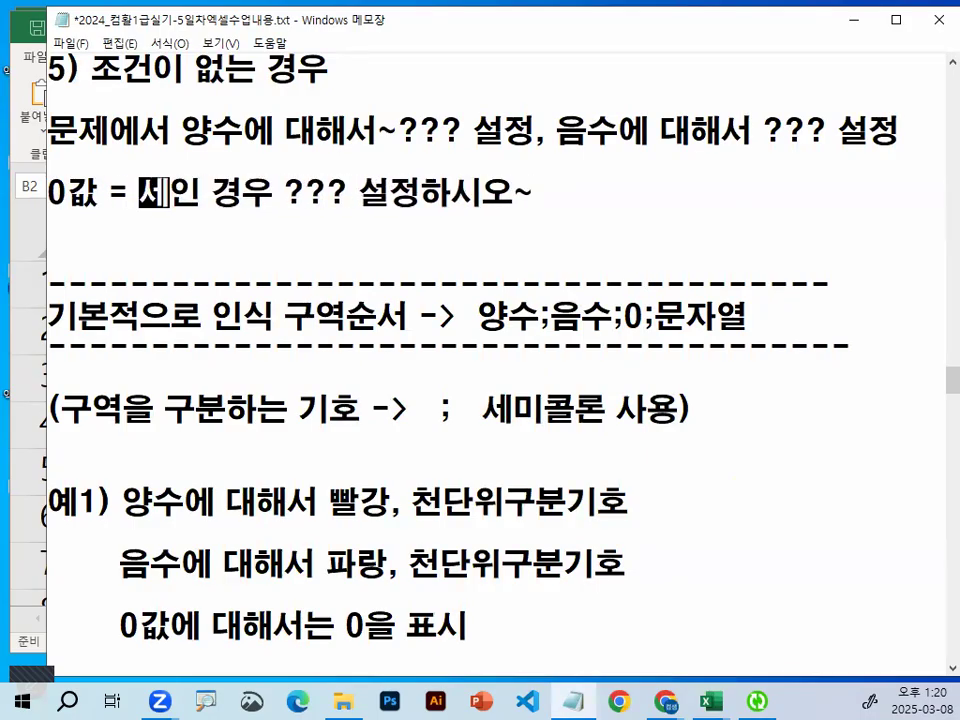
key("BackSpace")
key("BackSpace")
key("BackSpace")
type("새")
key("BackSpace")
type("세ㅅ기")
key("BackSpace")
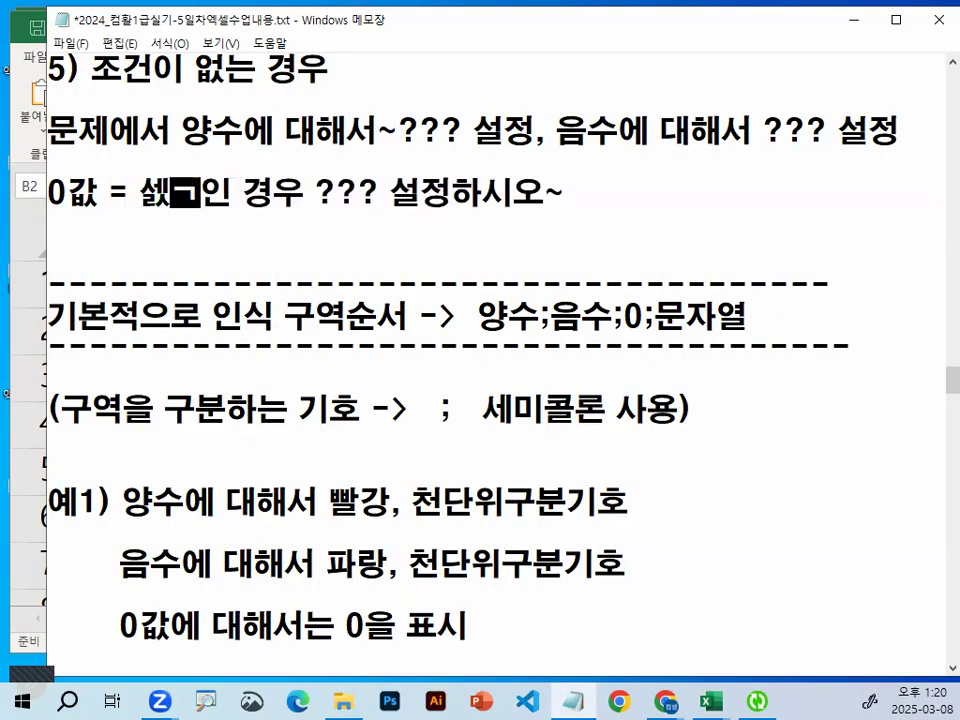
key("BackSpace")
key("BackSpace")
type("셀값이 ")
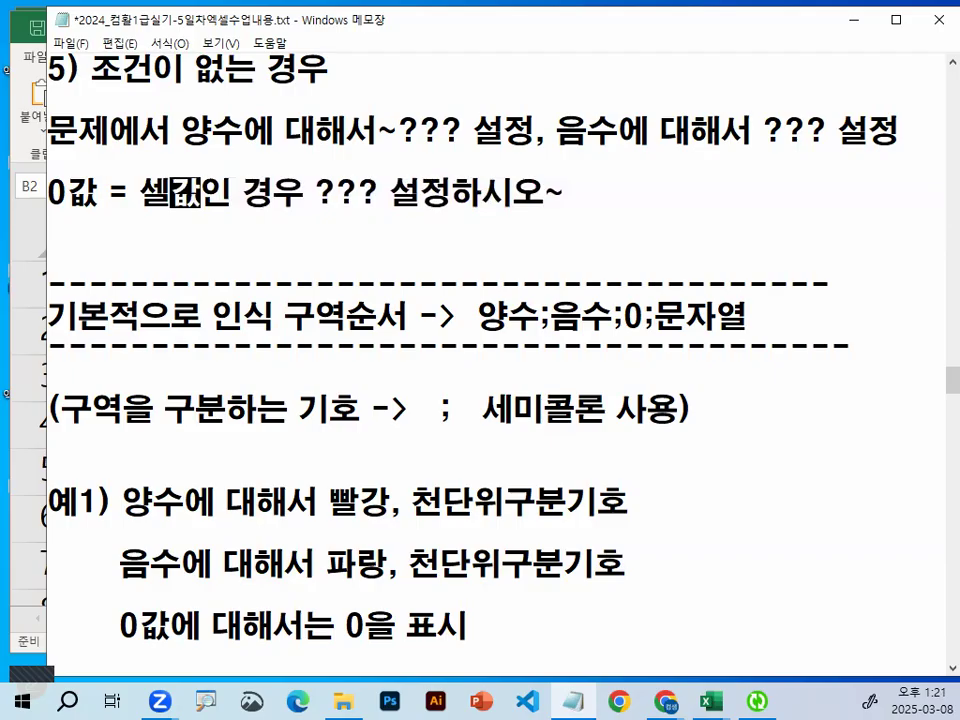
type("0")
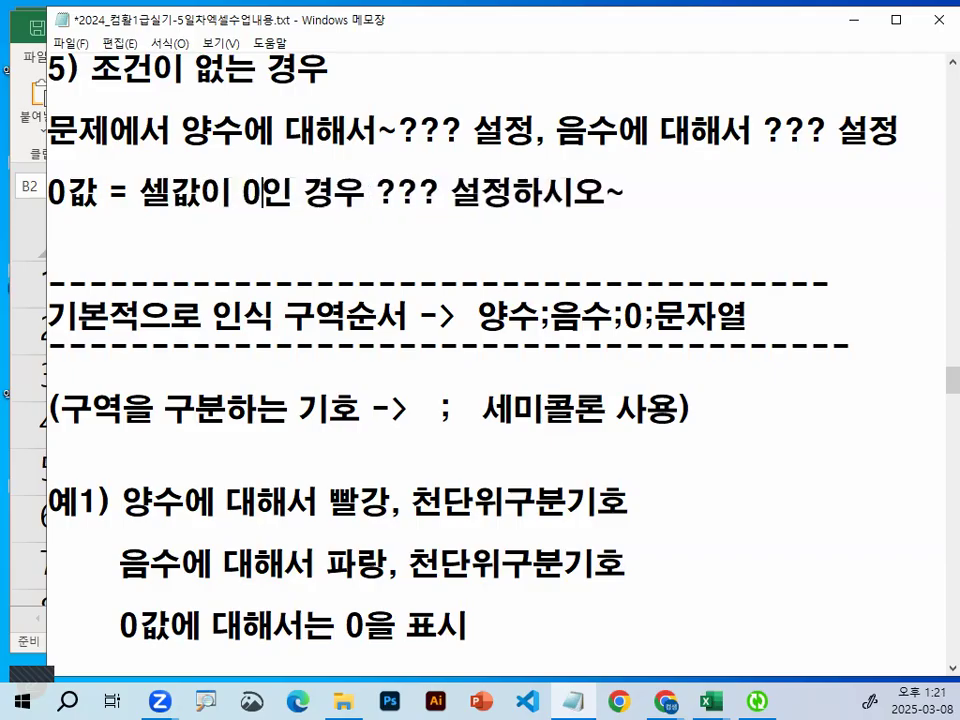
key("BackSpace")
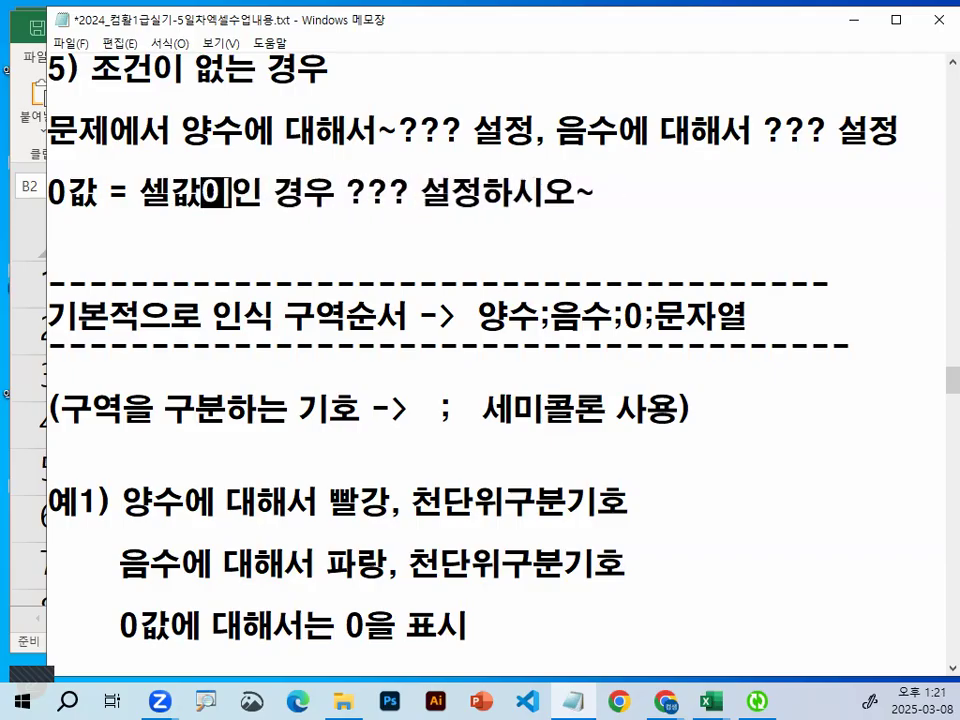
type("0인")
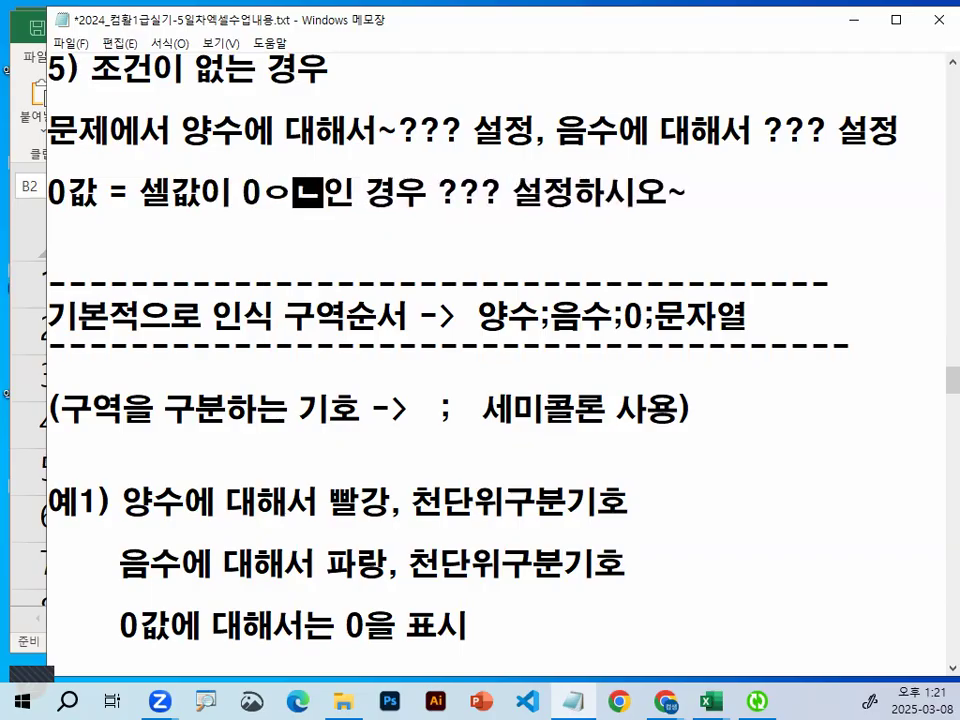
type("경우")
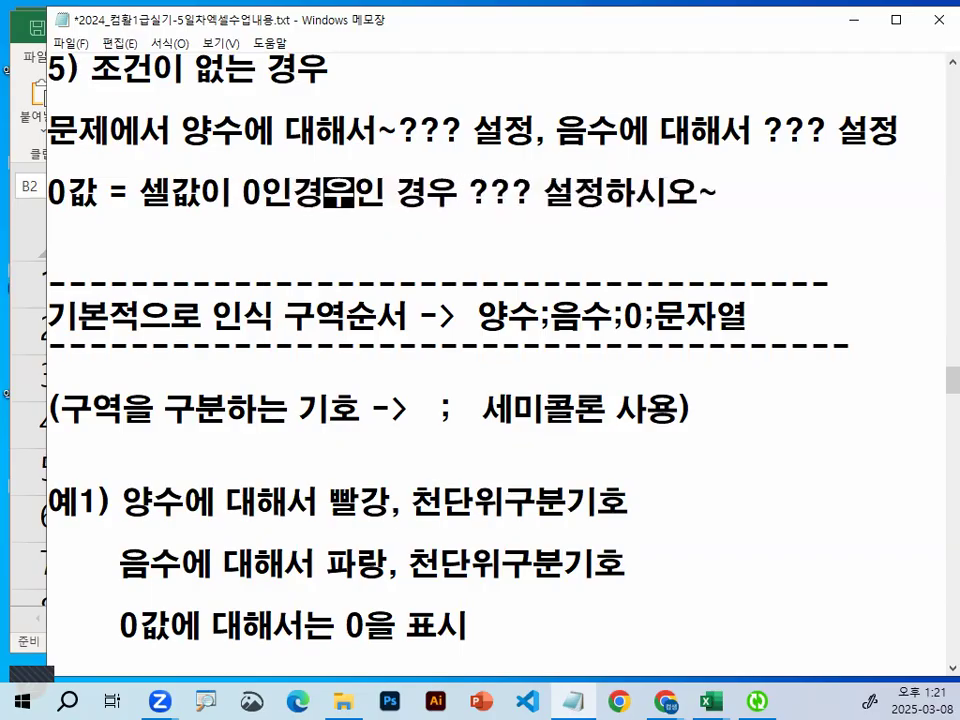
key("Delete")
key("Delete")
key("End")
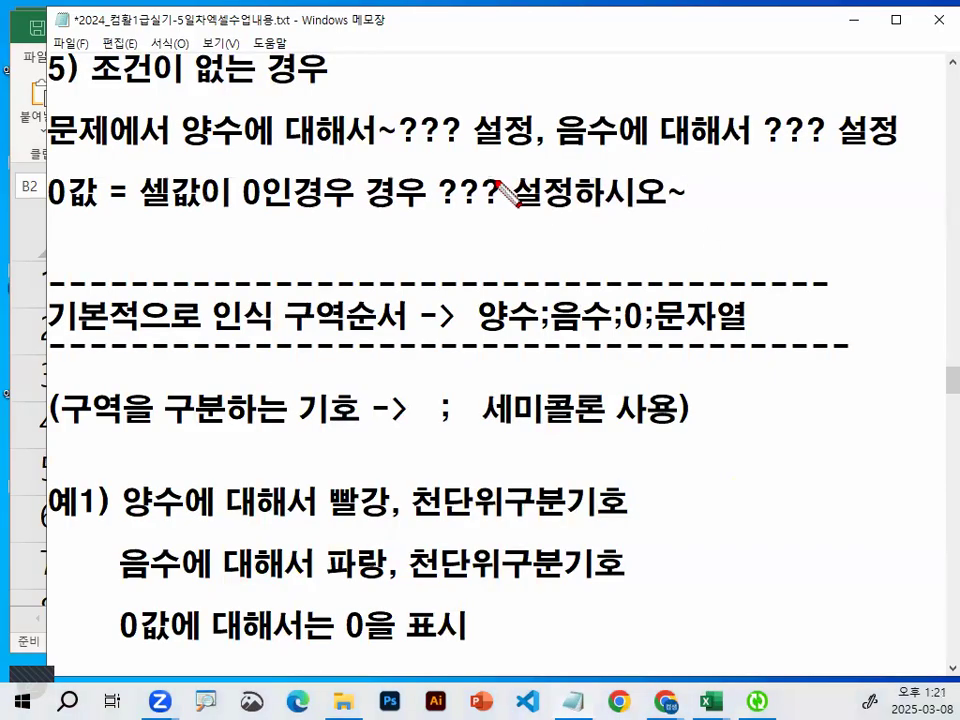
Circle 양수 and 음수 in section 5's task wording, sketch the equivalent conditions [>0] and [<0], and clear the drawing.
mouse_move(222, 100)
left_mouse_down()
mouse_move(180, 115)
mouse_move(215, 146)
mouse_move(243, 143)
left_mouse_up()
left_click_drag(617, 139, 610, 140)
mouse_move(380, 210)
left_mouse_down()
mouse_move(350, 249)
mouse_move(392, 284)
left_mouse_up()
mouse_move(415, 215)
left_mouse_down()
mouse_move(447, 243)
mouse_move(420, 275)
left_mouse_up()
left_click_drag(480, 238, 493, 271)
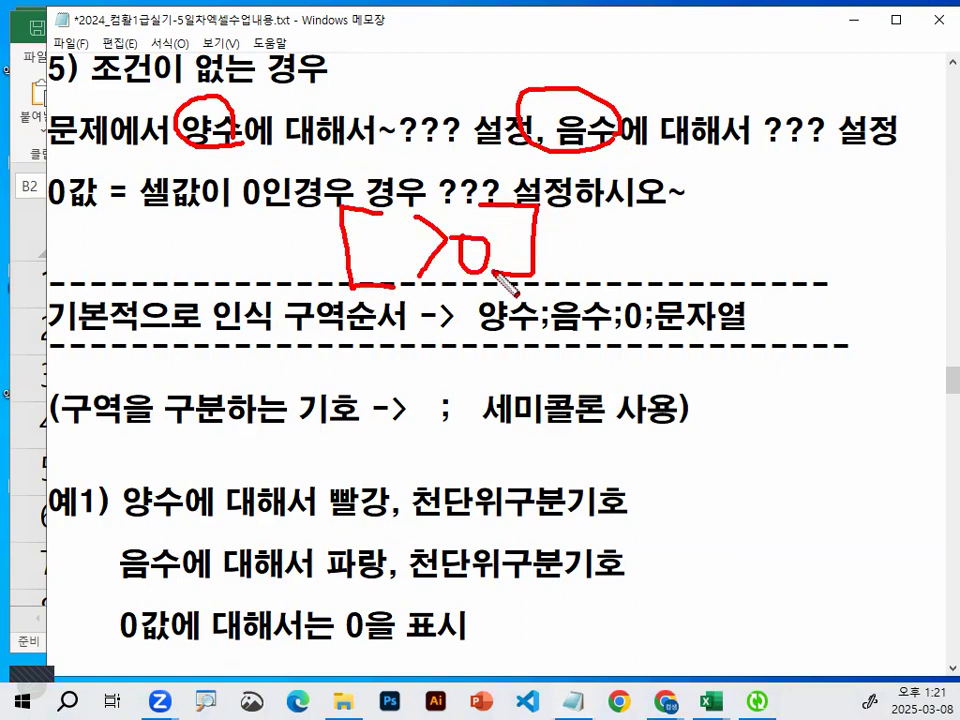
mouse_move(787, 197)
left_mouse_down()
mouse_move(760, 275)
mouse_move(782, 264)
mouse_move(803, 272)
left_mouse_up()
left_click_drag(823, 232, 830, 284)
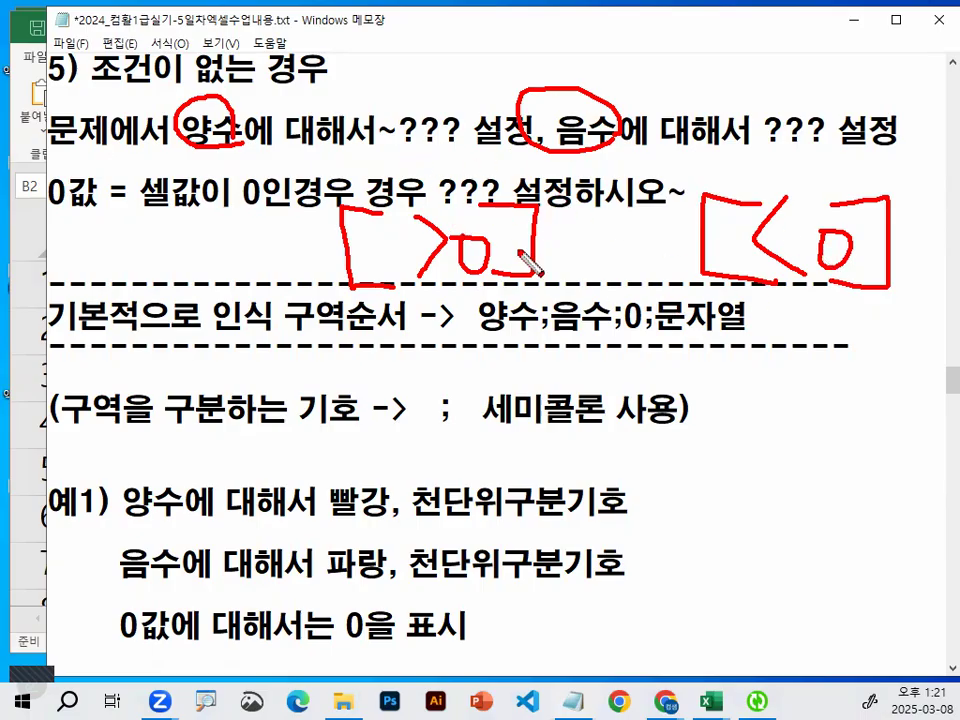
key("Escape")
Compare the highlighted 양수;음수;0;문자열 order with a sketched [>0] condition, clear the drawing, and highlight the order again.
left_click_drag(476, 318, 760, 317)
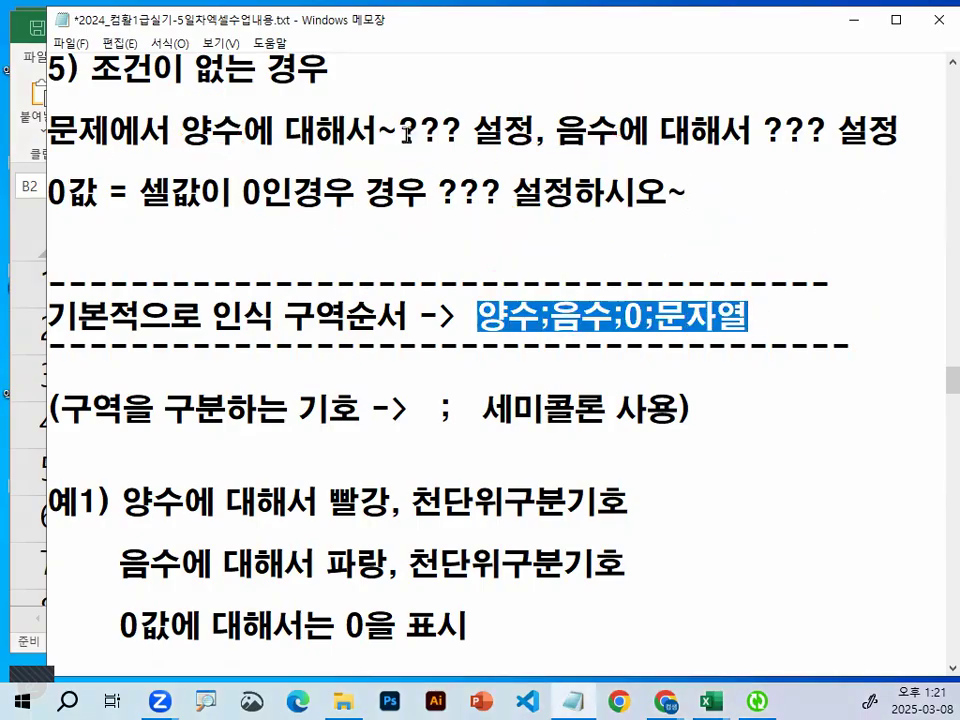
mouse_move(433, 185)
left_mouse_down()
mouse_move(403, 257)
mouse_move(430, 257)
left_mouse_up()
mouse_move(474, 185)
left_mouse_down()
mouse_move(499, 193)
mouse_move(492, 240)
left_mouse_up()
mouse_move(548, 200)
left_mouse_down()
mouse_move(560, 238)
mouse_move(576, 222)
left_mouse_up()
left_click_drag(584, 172, 594, 250)
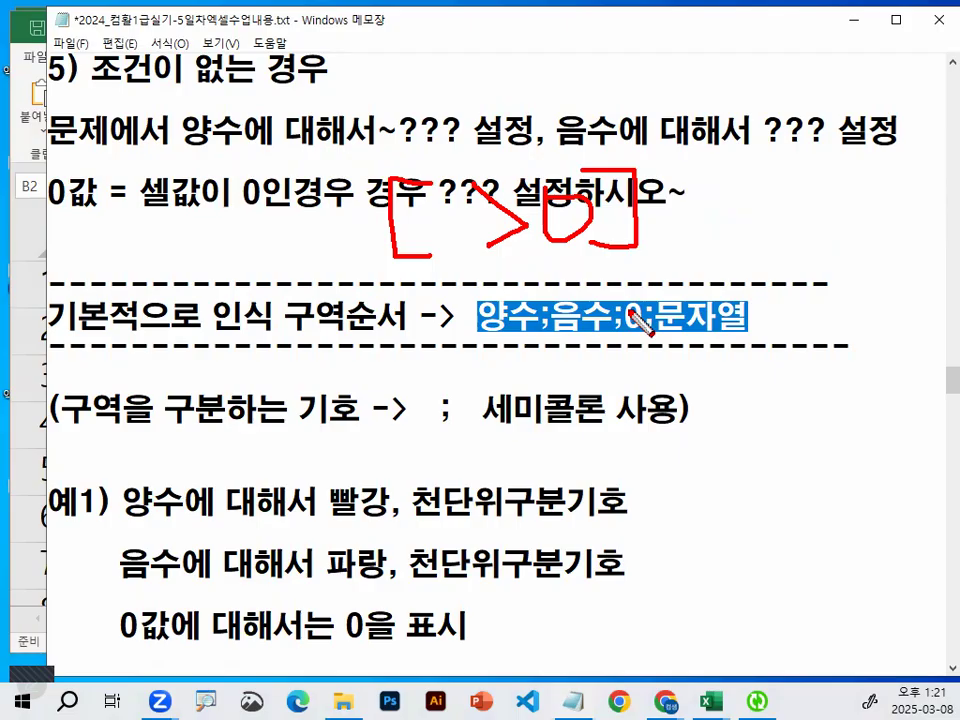
key("Escape")
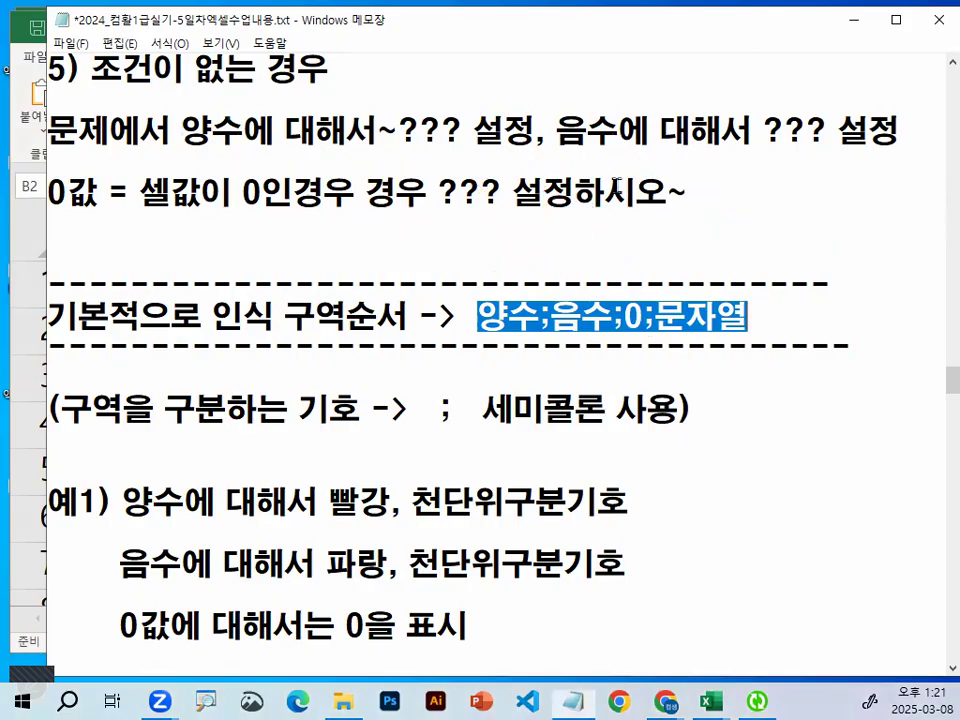
left_click_drag(468, 318, 762, 312)
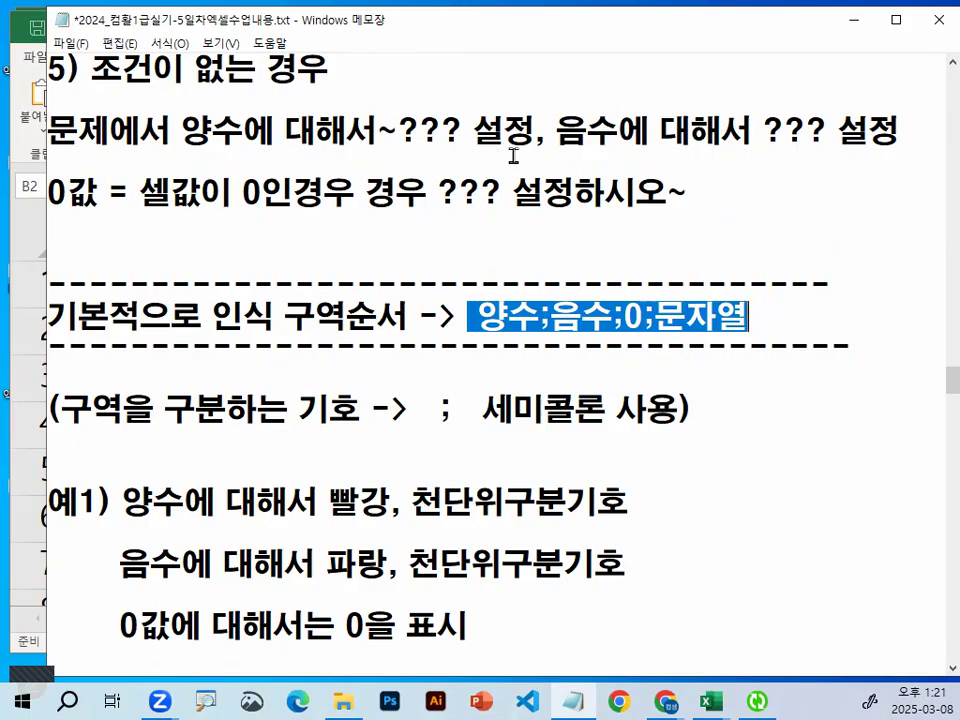
Trace 양수에 in the task wording to the 구역순서 rule, highlighting its parts from 양수 through 문자열.
double_click(190, 124)
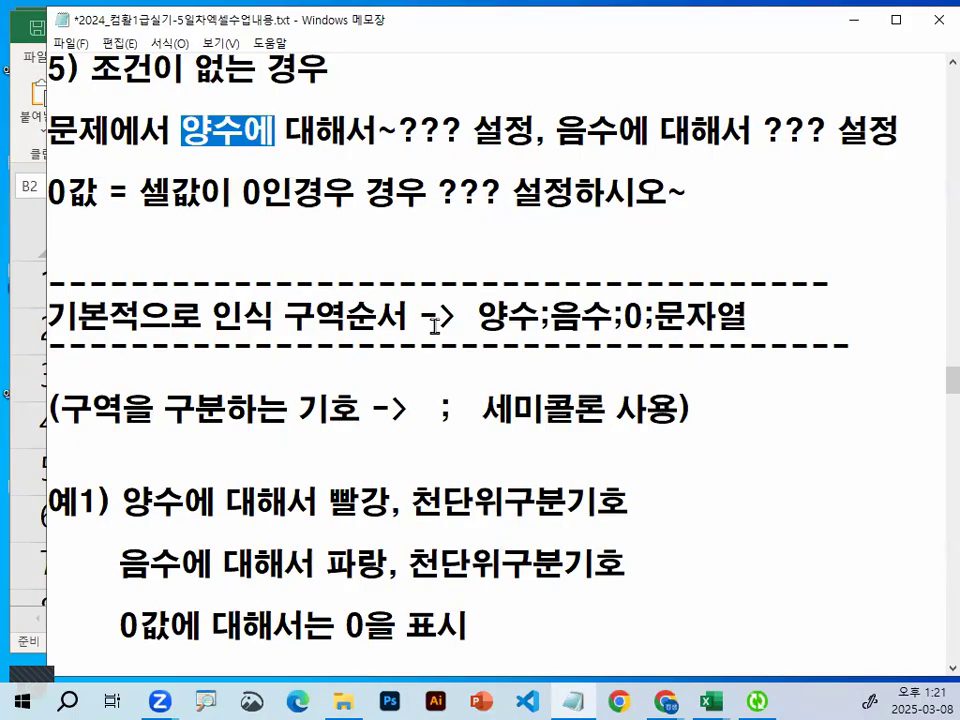
left_click_drag(212, 320, 370, 322)
left_click(480, 318)
left_click_drag(480, 318, 572, 318)
left_click(630, 318)
left_click_drag(686, 318, 746, 318)
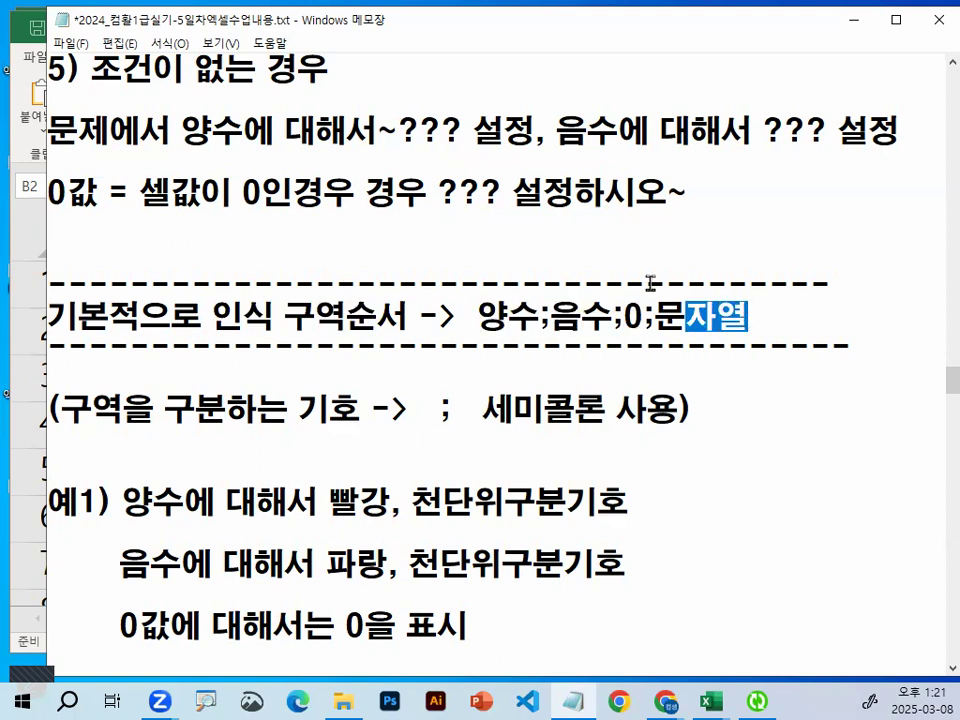
left_click(348, 240)
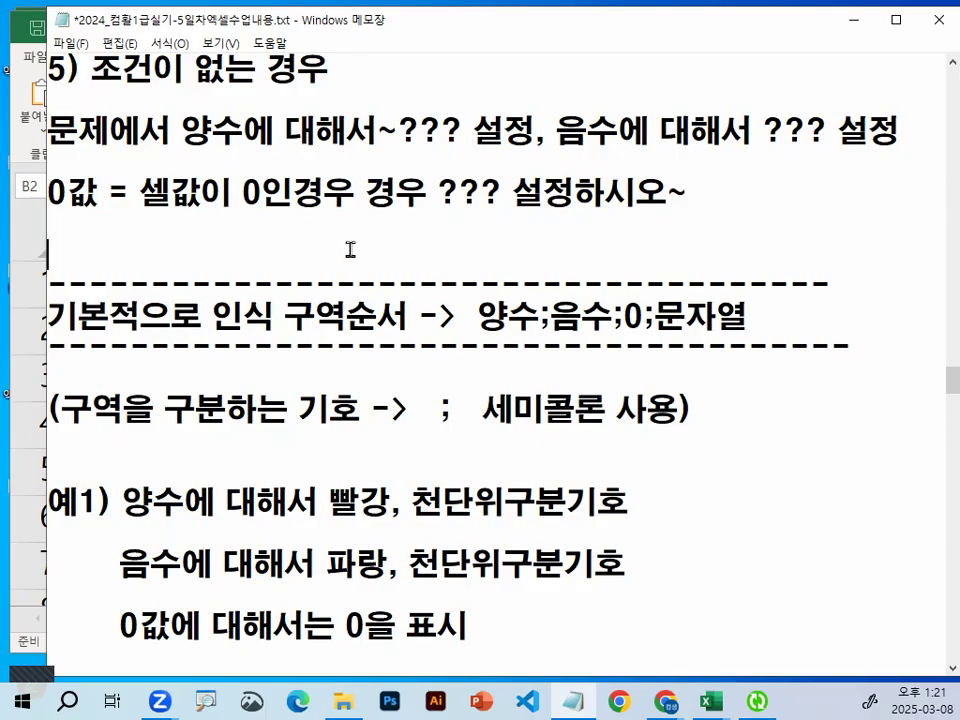
Read example 1's requirements for positive, negative and 0 values, highlighting the colour, 천단위구분기호 and 0 display parts.
scroll(350, 249, "down", 3)
scroll(420, 255, "up", 1)
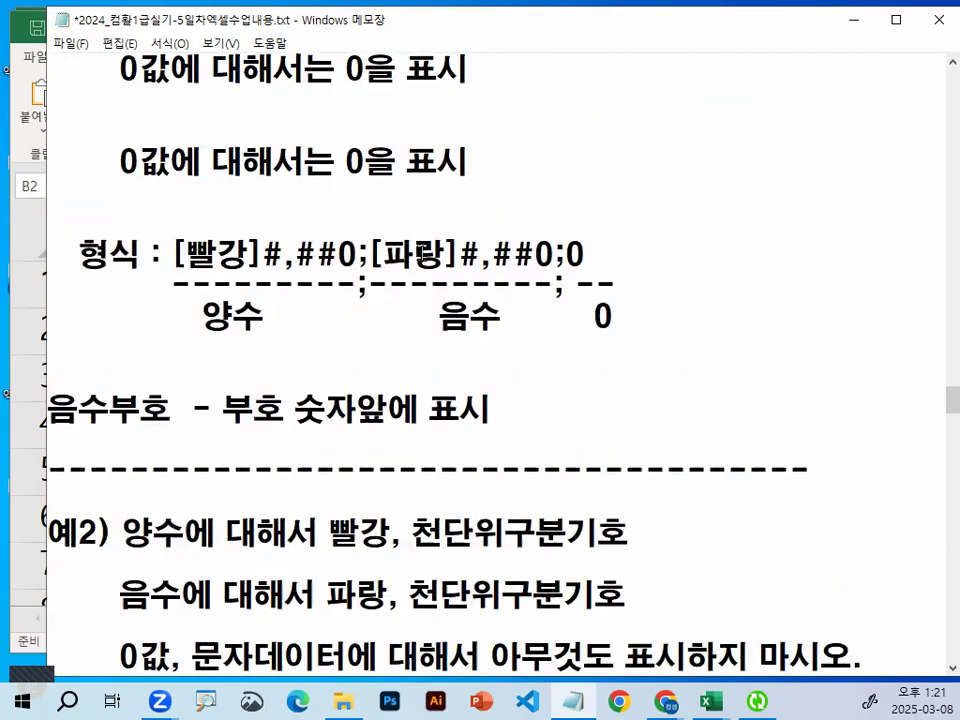
scroll(424, 253, "up", 1)
left_click_drag(124, 222, 251, 222)
left_click_drag(330, 222, 627, 224)
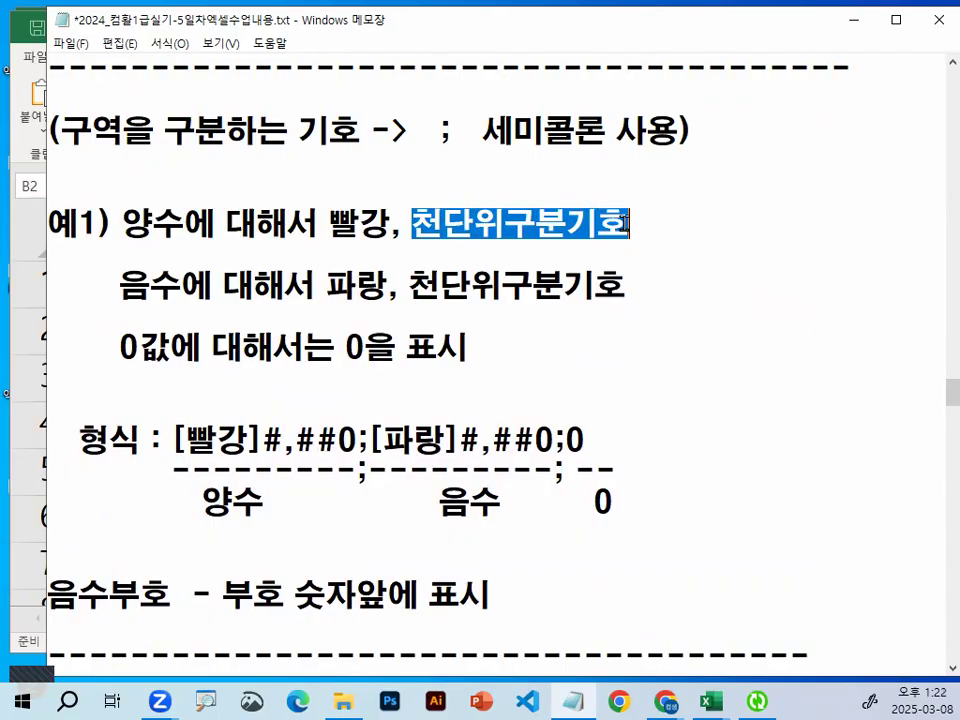
left_click_drag(327, 287, 647, 286)
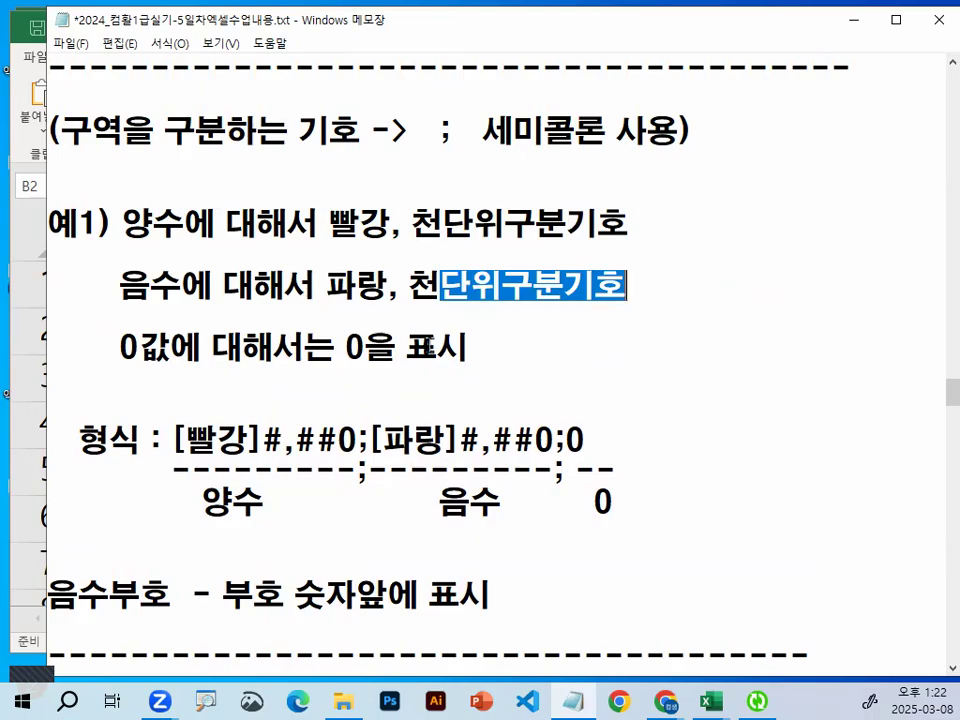
left_click_drag(345, 347, 467, 347)
left_click(469, 345)
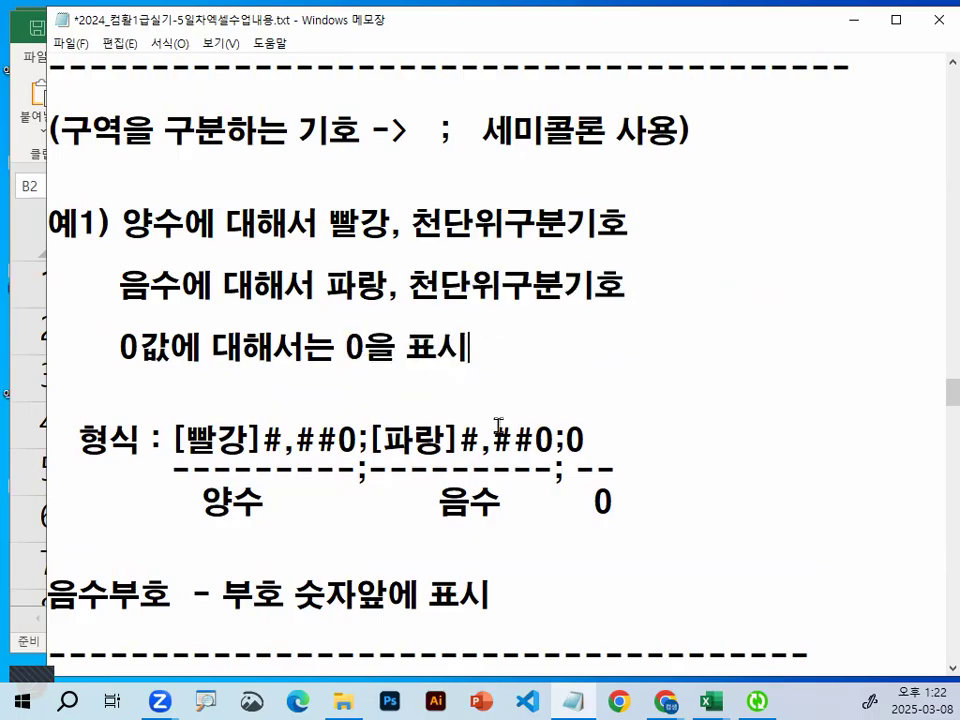
Insert two blank lines between the divider and example 2.
scroll(300, 460, "down", 1)
scroll(250, 485, "down", 1)
left_click(193, 495)
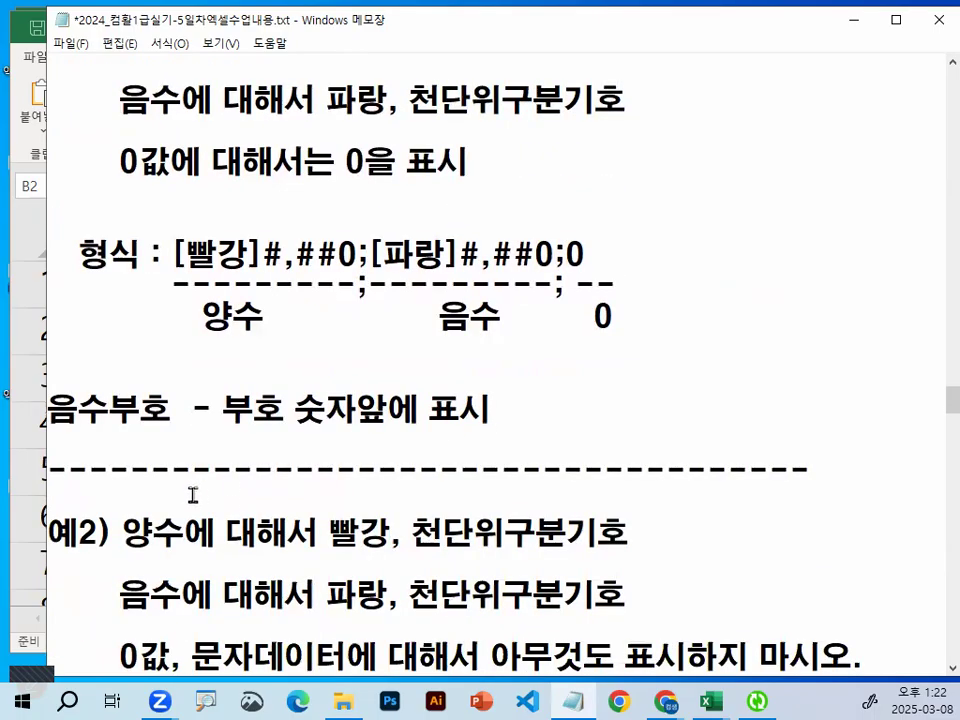
key("Return")
key("Return")
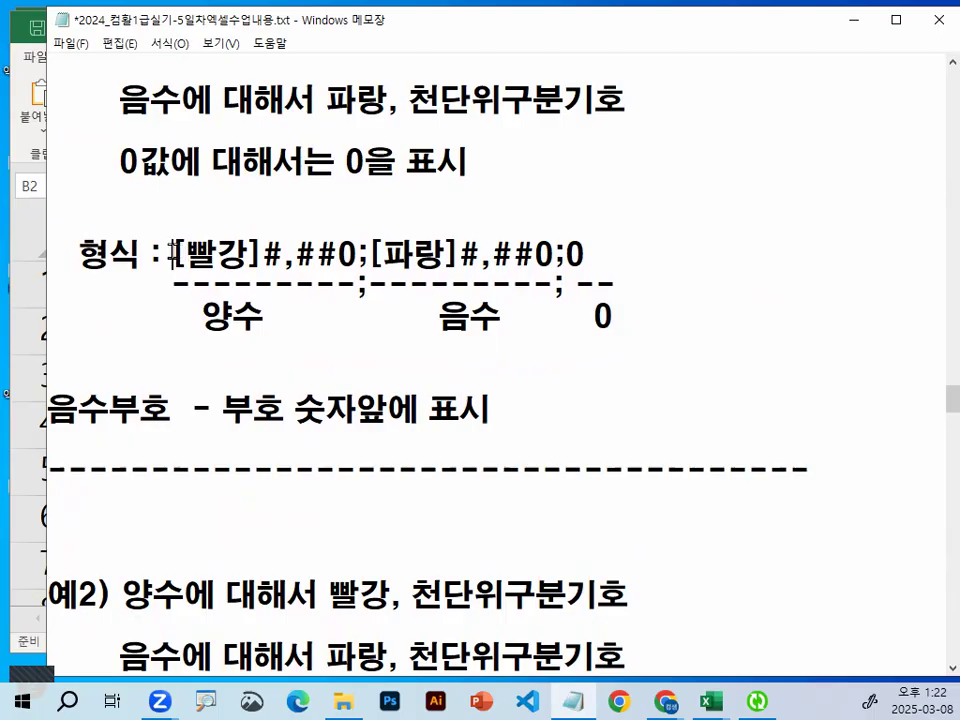
Match the positive section [빨강]#,##0 of example 1's format code to its 양수 requirement, highlighting each part.
left_click_drag(172, 254, 259, 250)
scroll(298, 287, "up", 1)
left_click(133, 130)
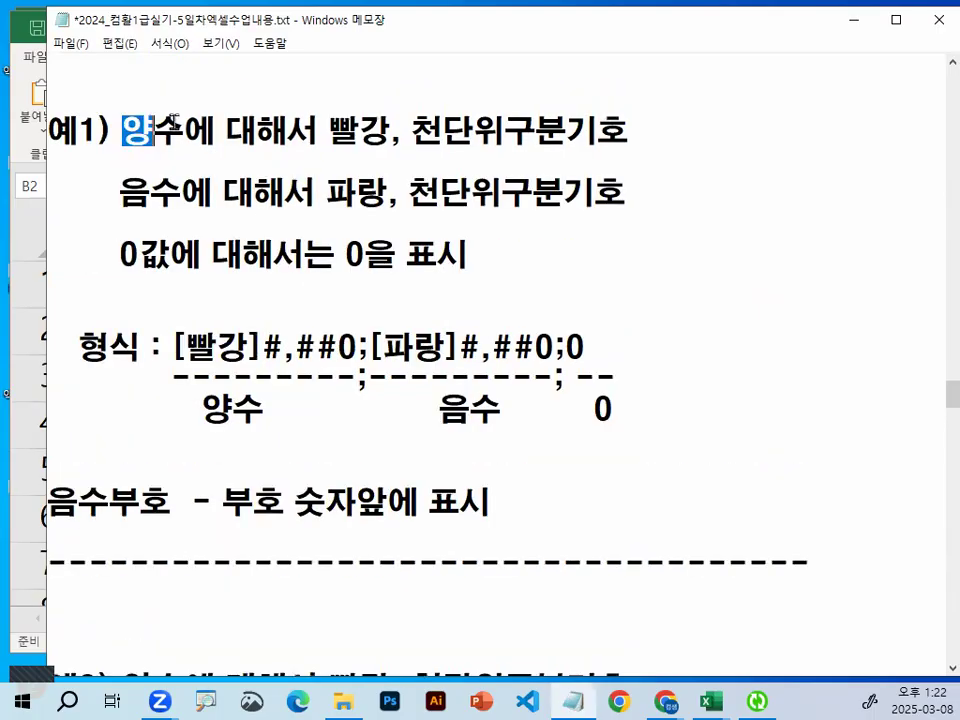
left_click_drag(288, 130, 383, 125)
scroll(378, 313, "down", 1)
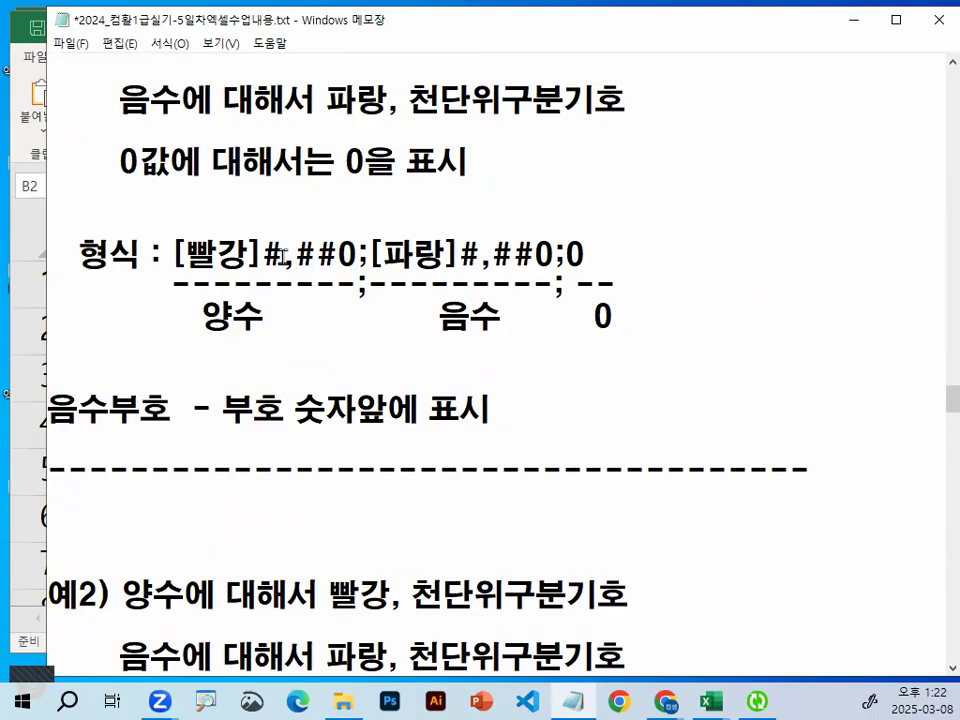
left_click_drag(262, 254, 370, 254)
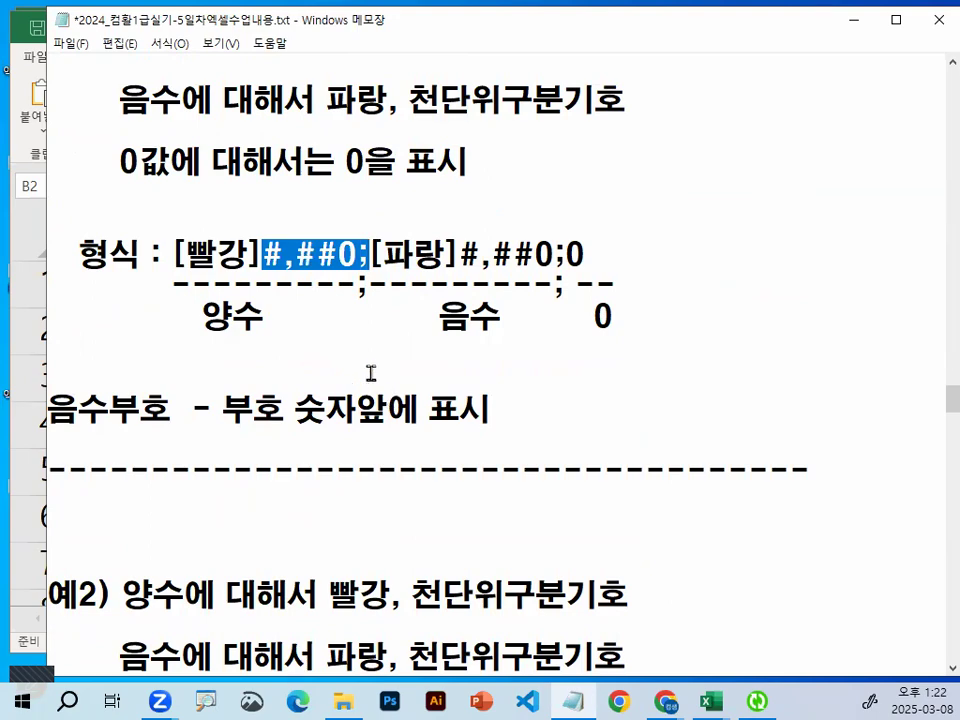
left_click(339, 346)
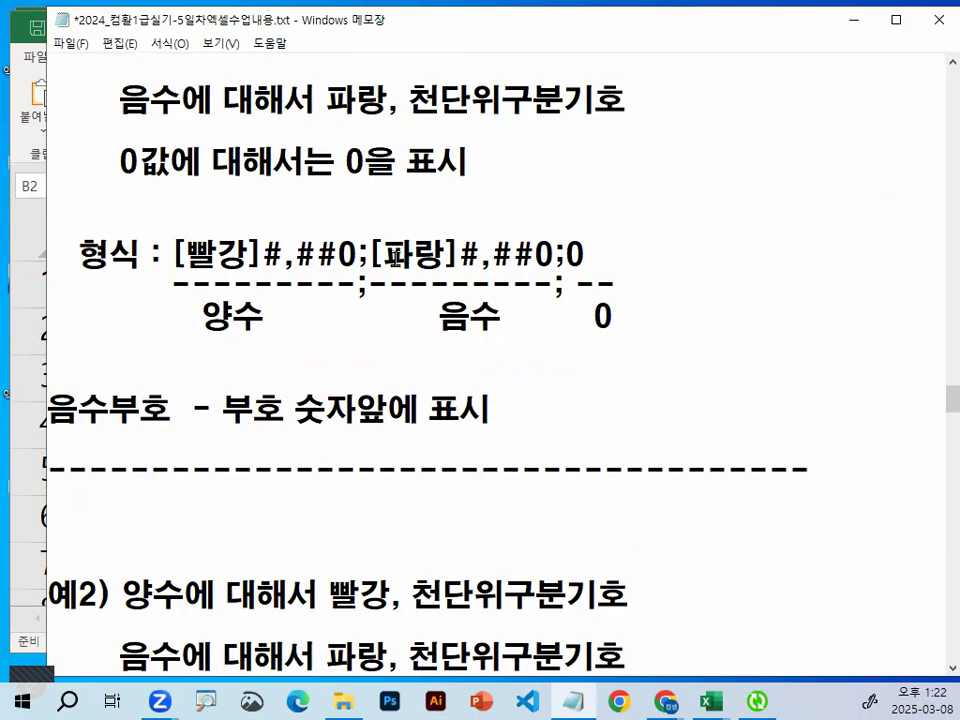
Examine the negative section [파랑]#,##0 of example 1's format code, highlighting it and its 음수 label.
left_click_drag(375, 257, 550, 252)
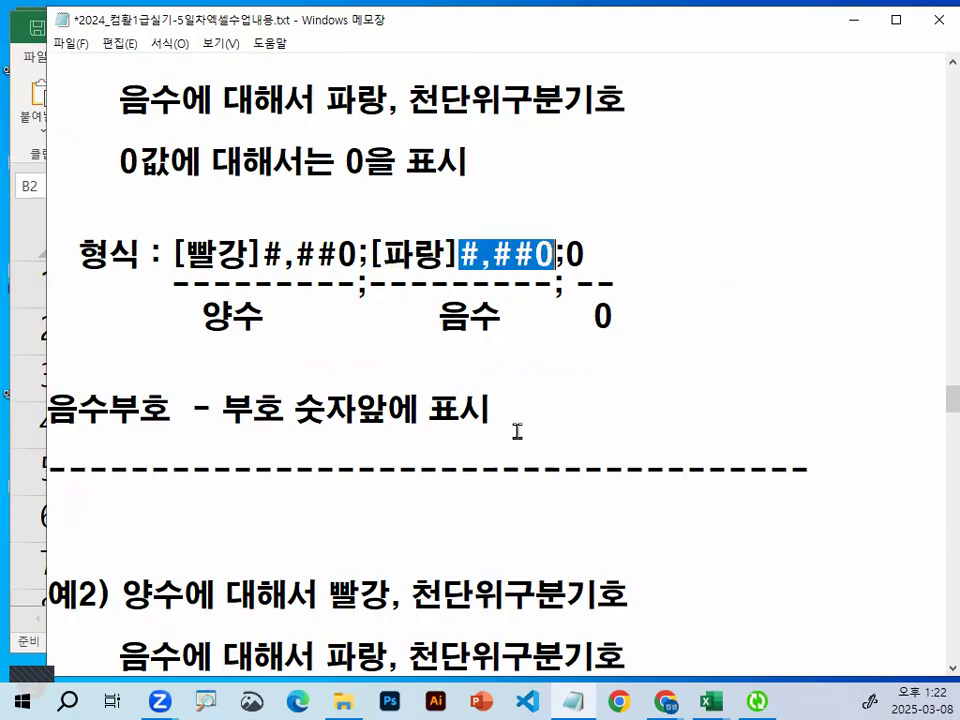
left_click(470, 262)
left_click_drag(440, 318, 497, 318)
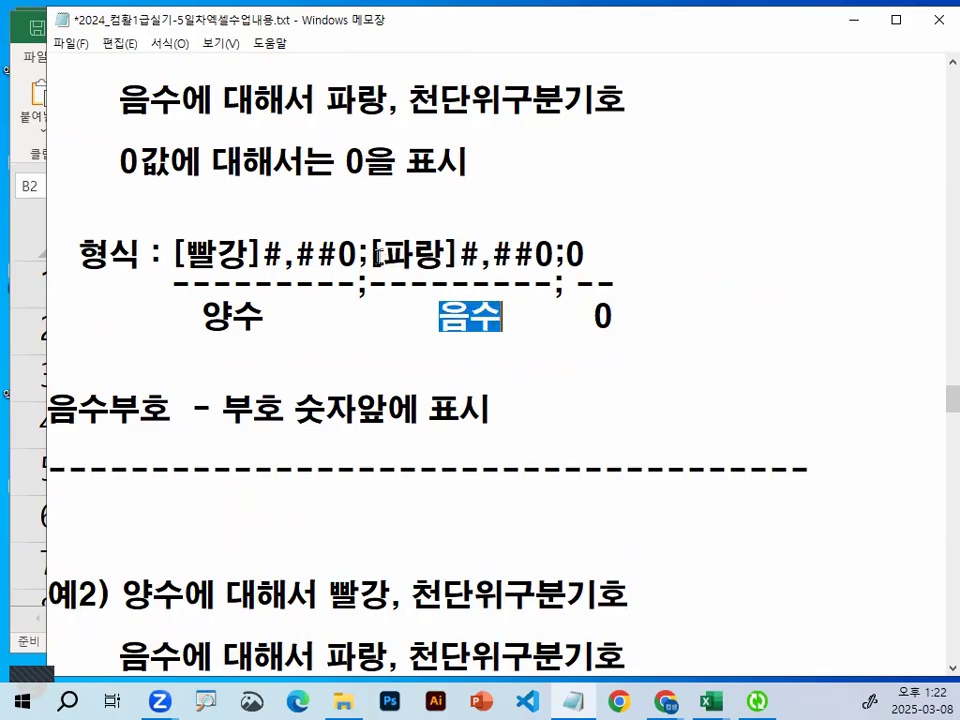
left_click_drag(378, 255, 555, 254)
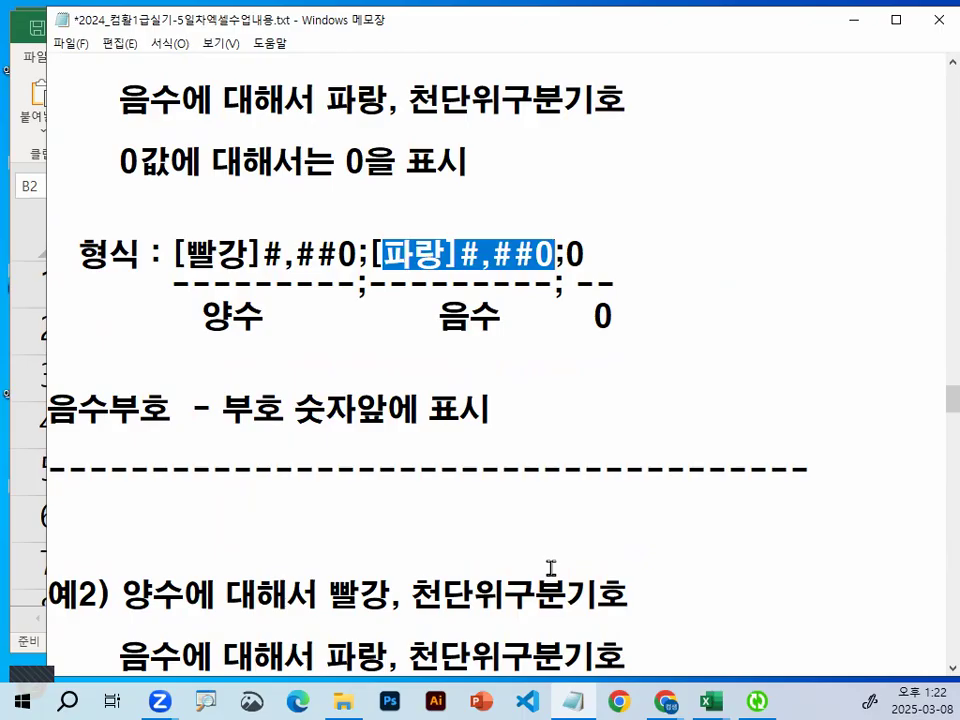
Remove two spaces before the 0 label beneath example 1's format code to align it with the third section.
left_click_drag(120, 161, 332, 161)
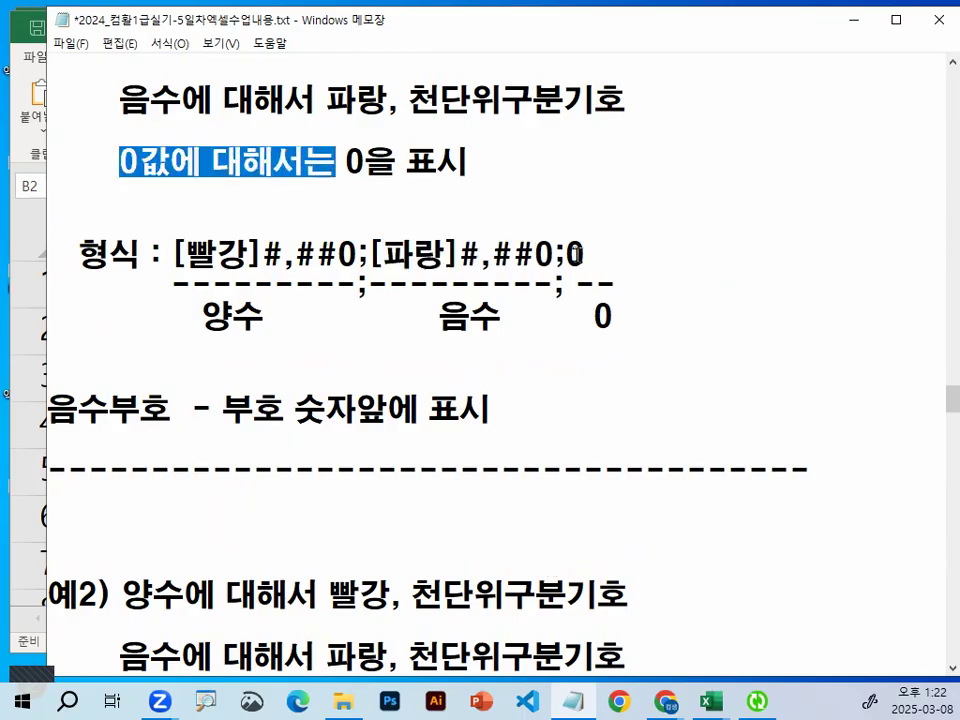
left_click(588, 254)
left_click(575, 316)
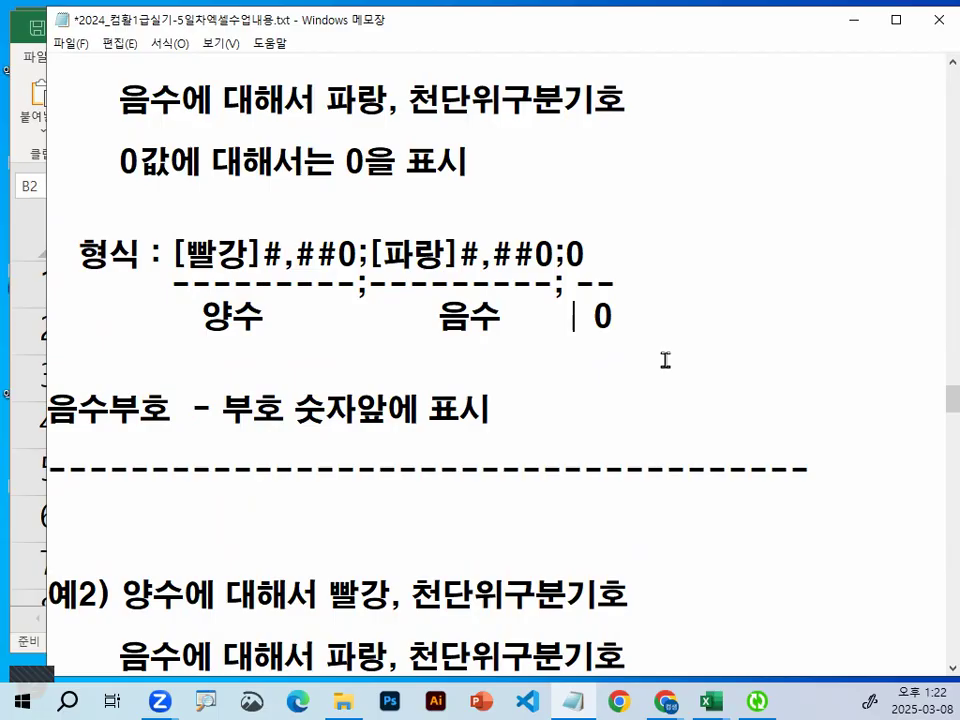
key("Delete")
key("Delete")
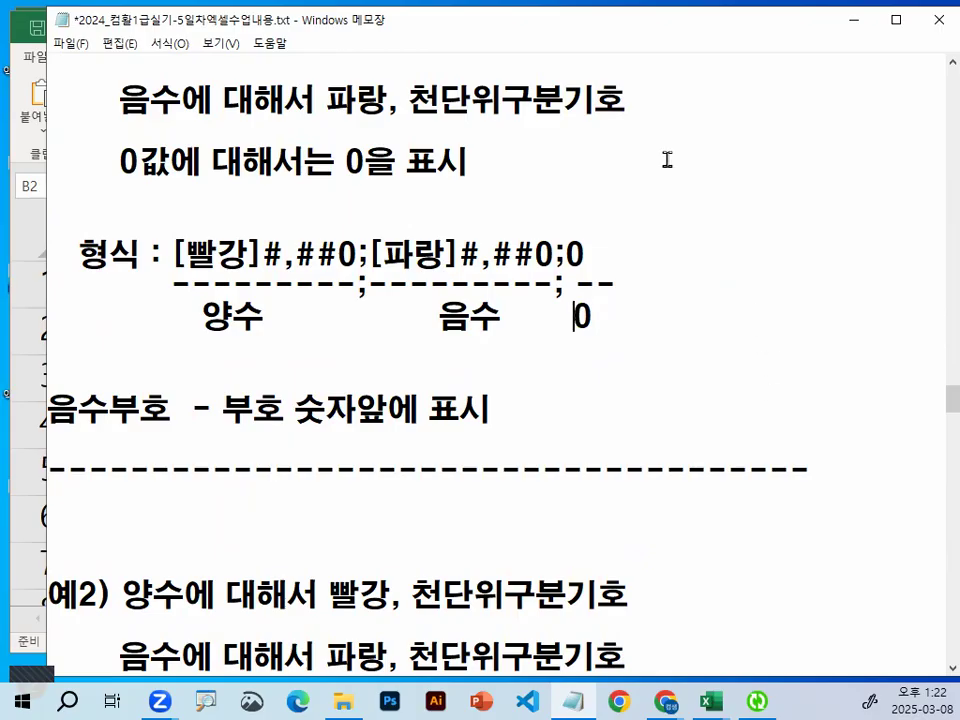
Match the 0 section of example 1's format code to its "0을 표시" requirement and 0 label, highlighting each part and the whole code.
double_click(573, 262)
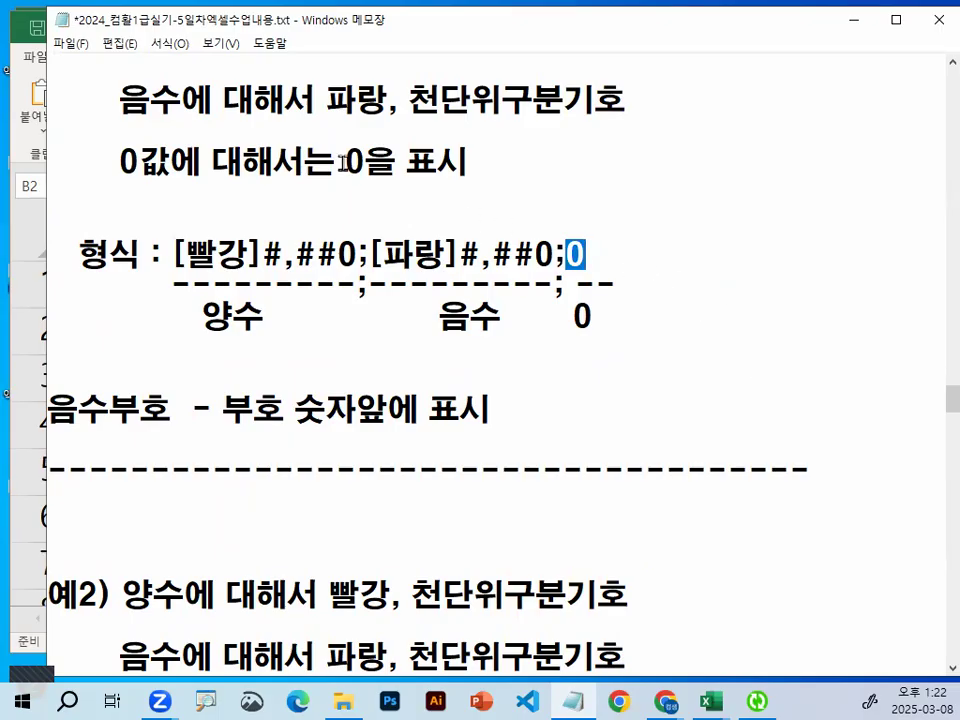
left_click_drag(345, 158, 455, 158)
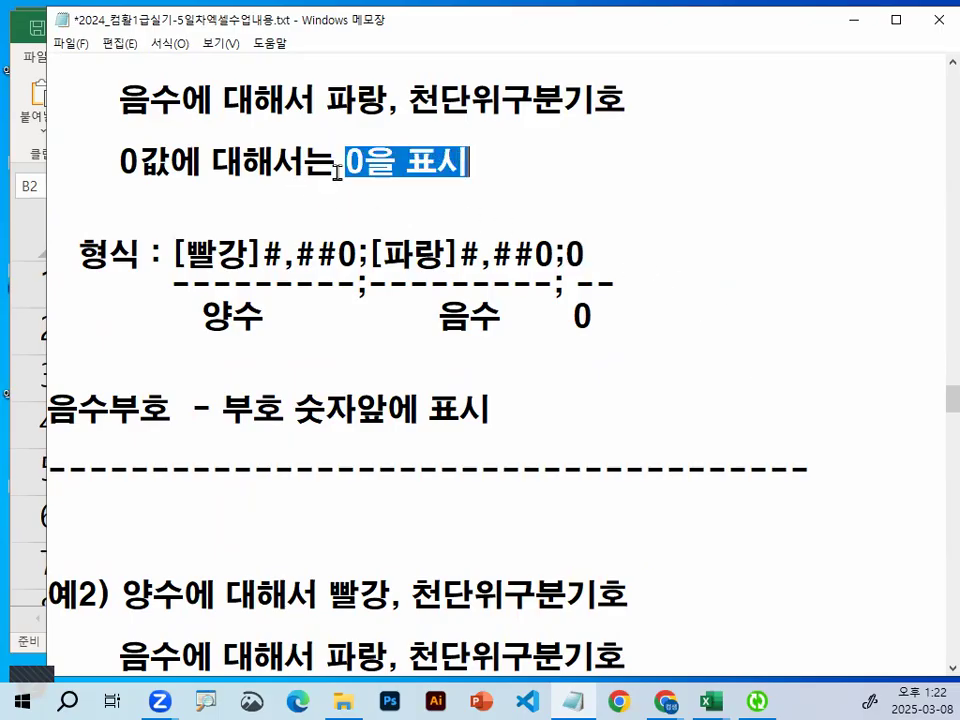
left_click_drag(563, 316, 593, 316)
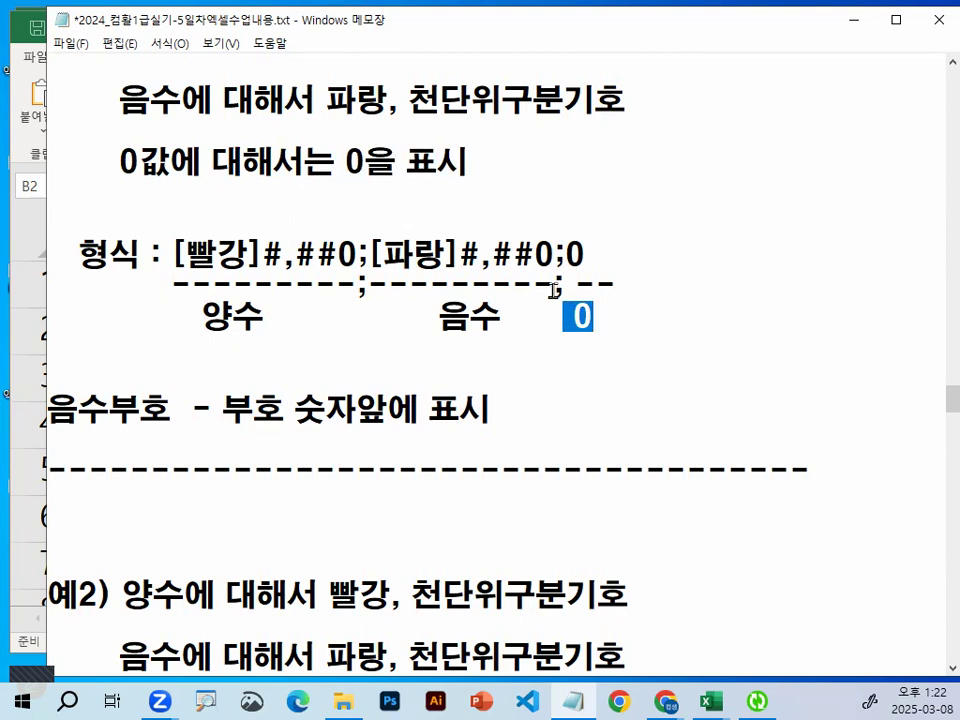
left_click_drag(565, 254, 588, 260)
left_click_drag(176, 255, 666, 259)
left_click(666, 259)
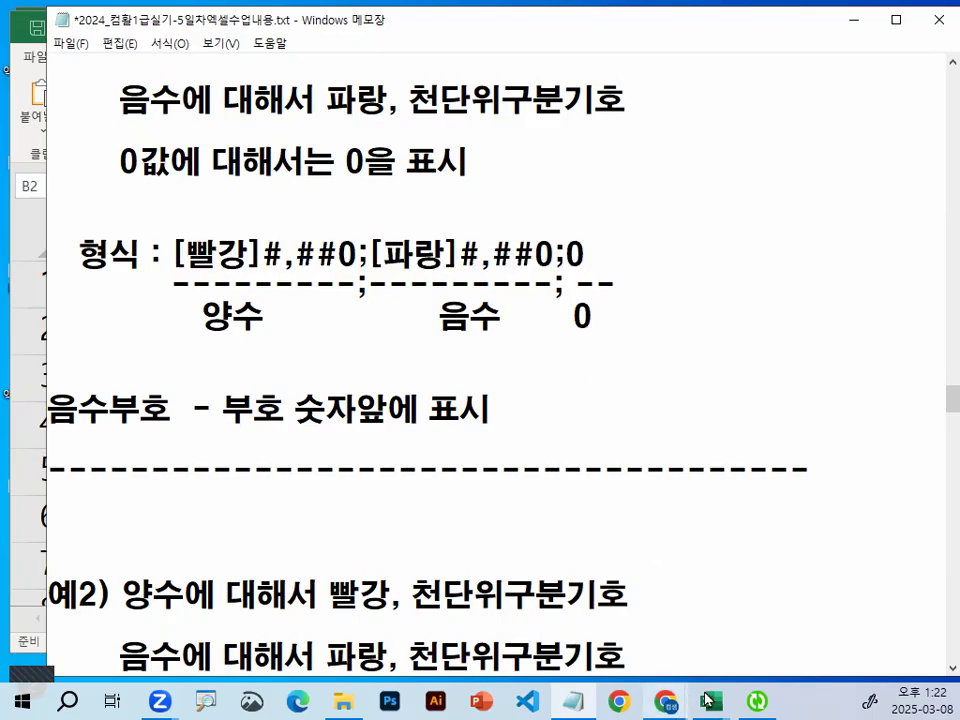
Switch to the Excel workbook and select the 결과3 values in C2:C6.
mouse_move(706, 699)
left_click(795, 617)
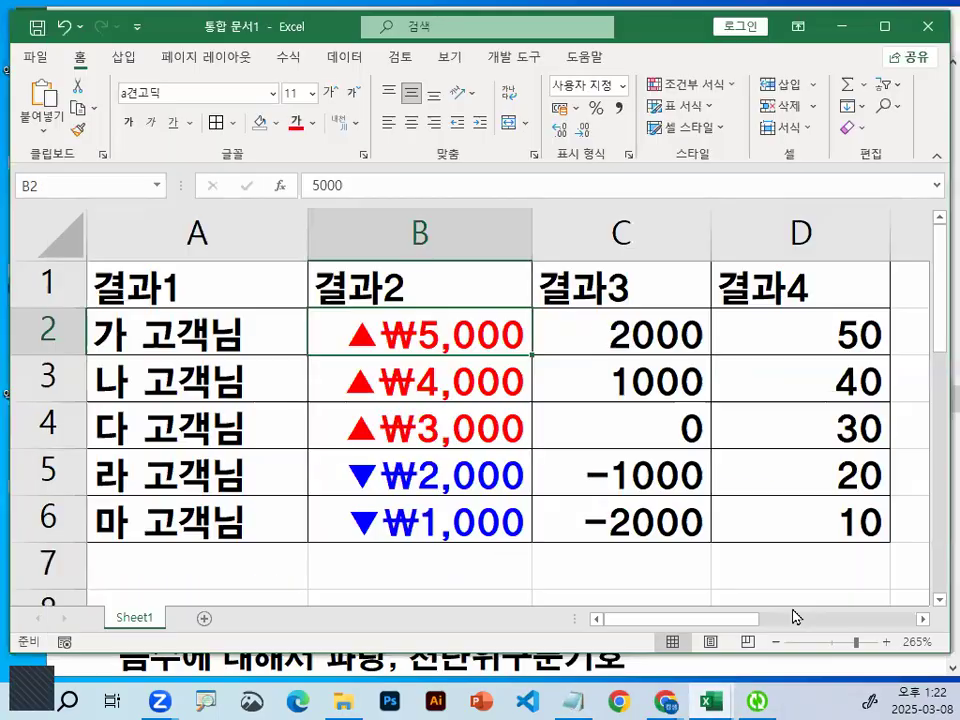
left_click_drag(677, 326, 677, 506)
mouse_move(758, 512)
left_mouse_down()
mouse_move(643, 96)
mouse_move(727, 180)
left_mouse_up()
key("Escape")
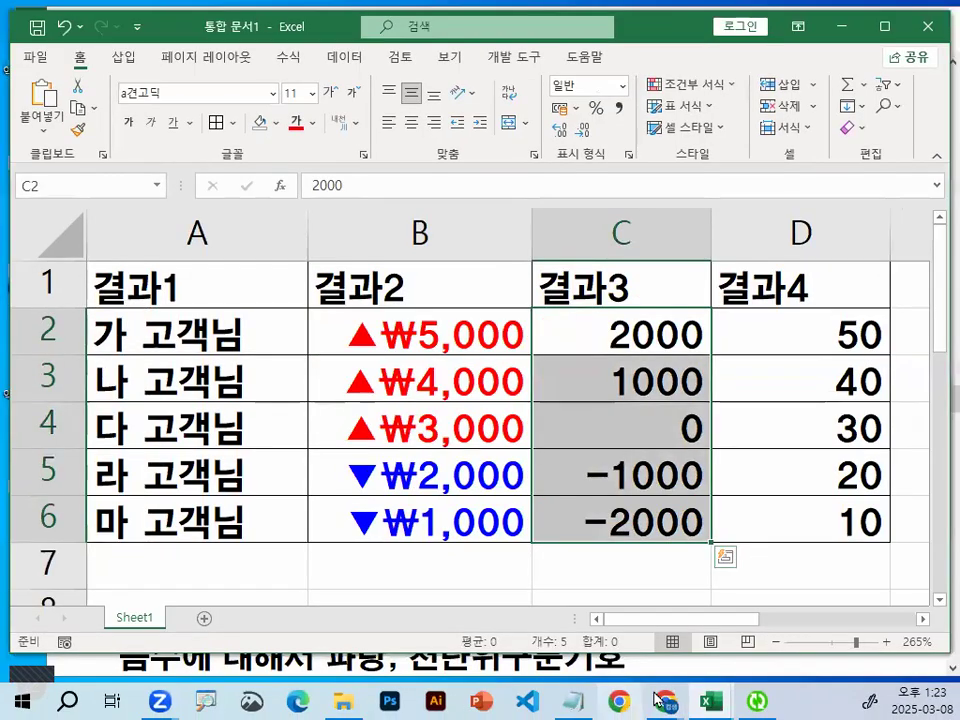
Switch to the Notepad notes and copy example 1's full format code [빨강]#,##0;[파랑]#,##0;0.
left_click(573, 701)
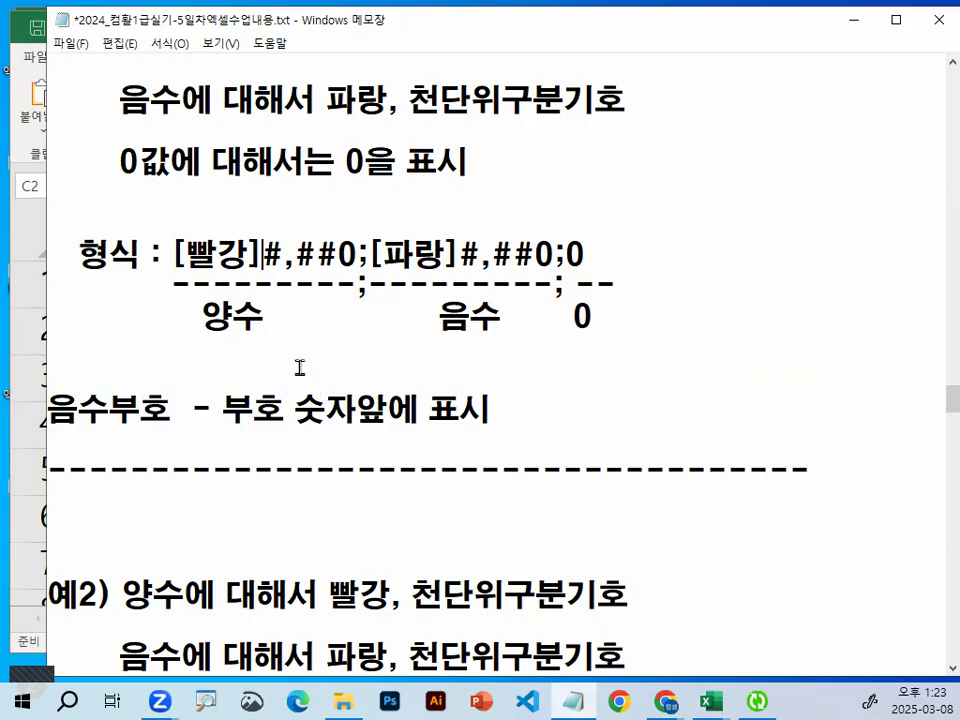
left_click_drag(173, 253, 602, 259)
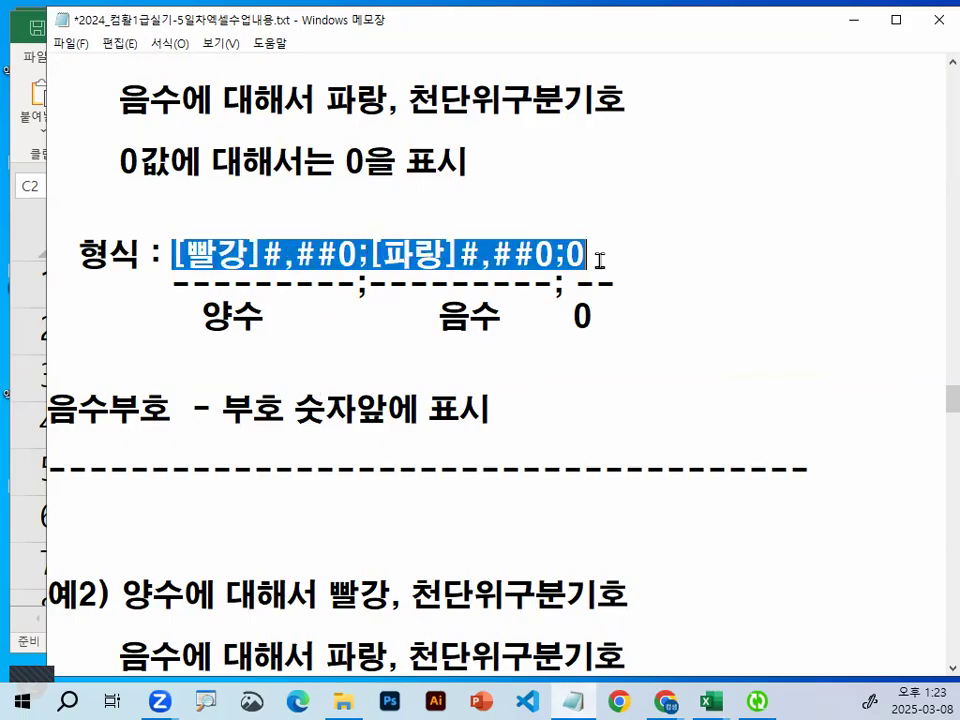
left_click(602, 259)
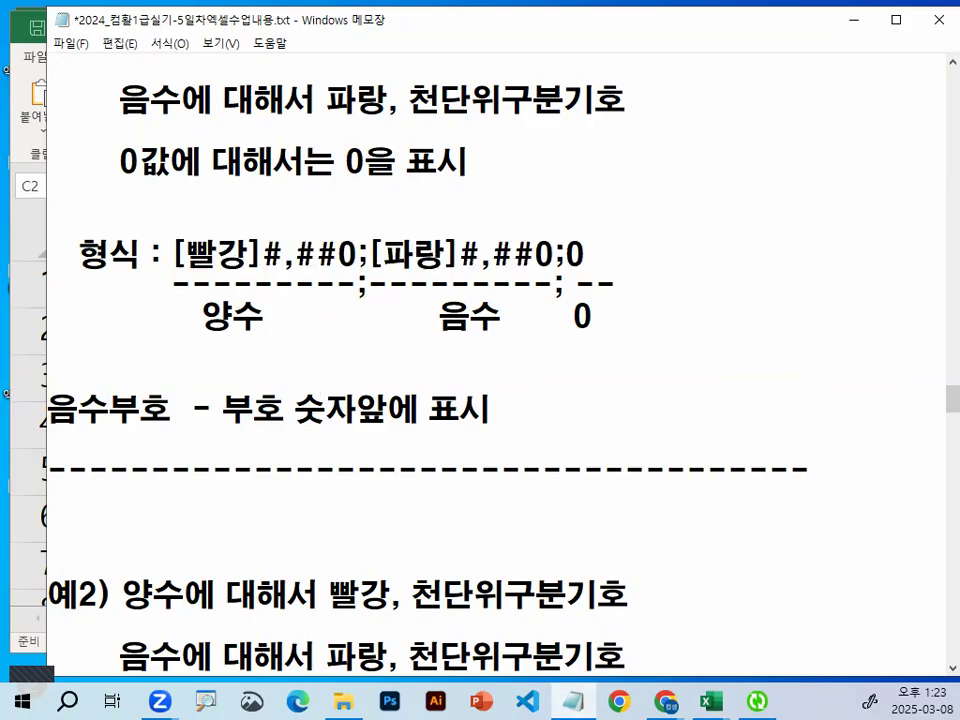
key("super")
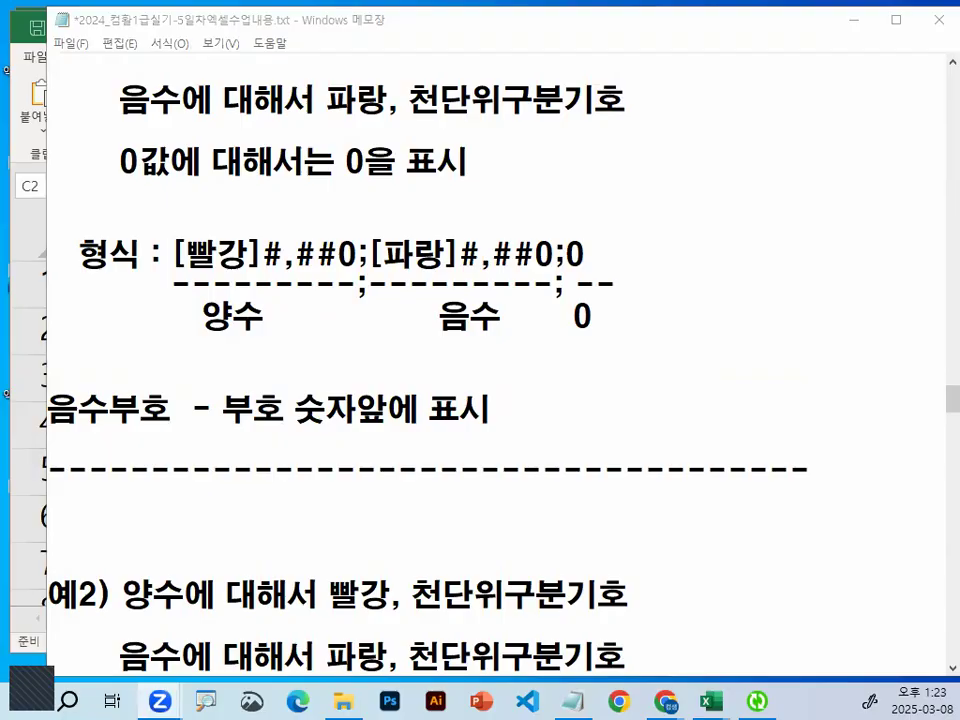
left_click_drag(172, 256, 613, 257)
key("ctrl+c")
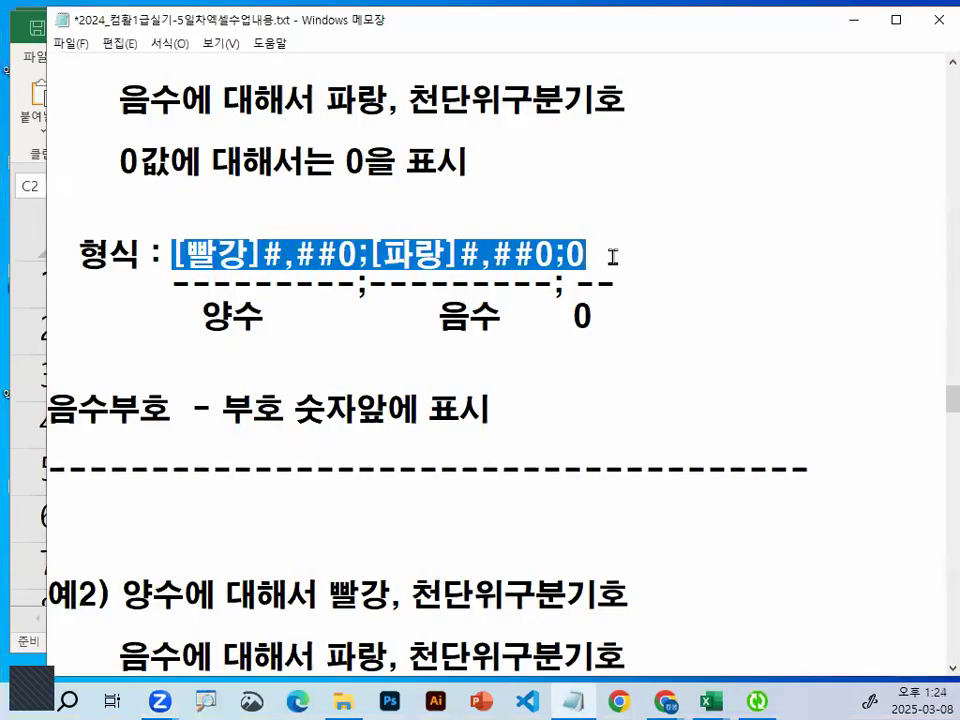
Switch to Excel and apply the custom number format [빨강]#,##0;[파랑]#,##0;0 to C2:C6.
left_click(711, 702)
left_click(797, 575)
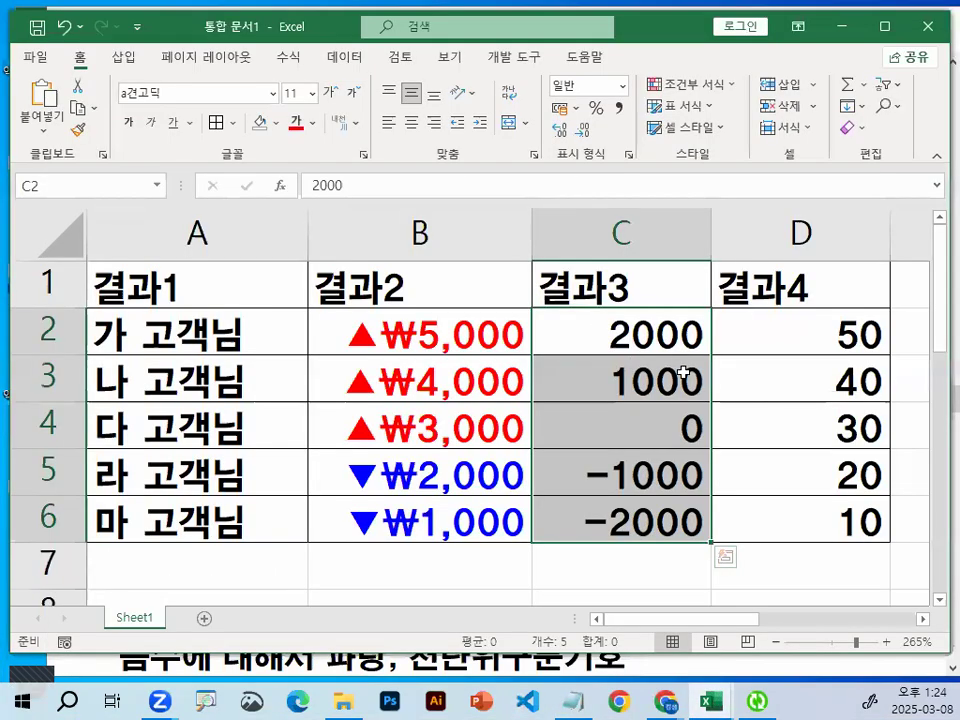
key("ctrl+1")
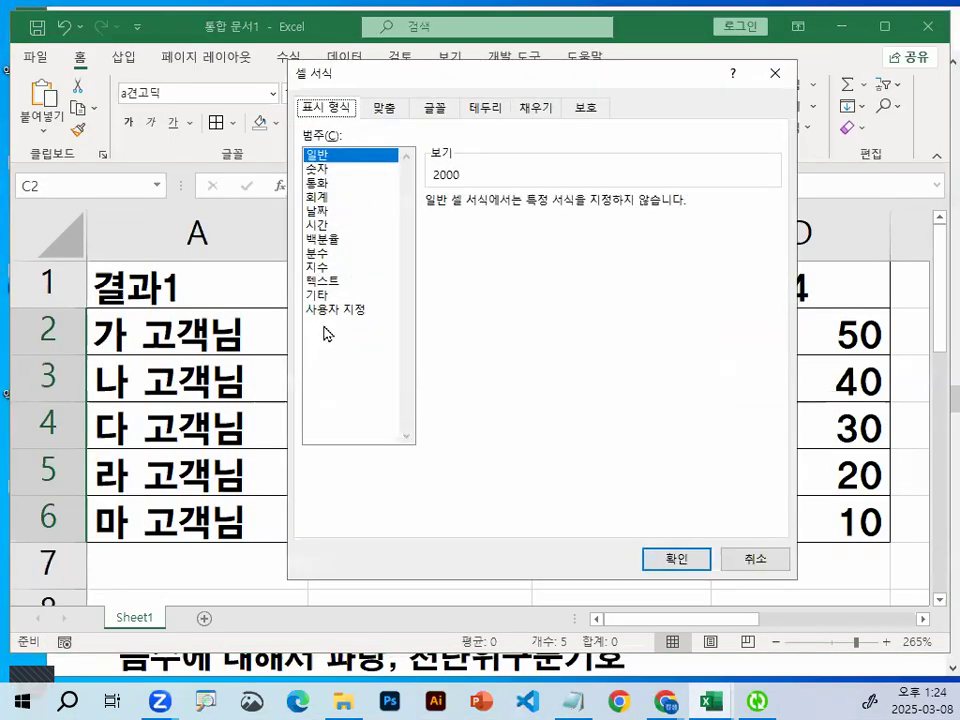
left_click(338, 309)
left_click_drag(480, 224, 369, 222)
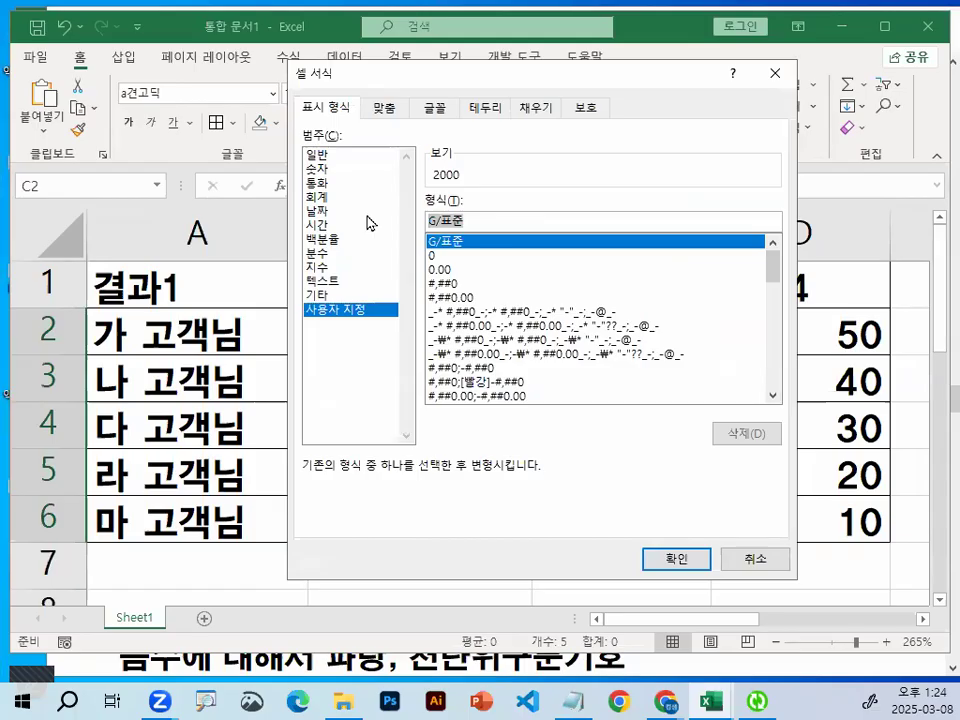
key("ctrl+v")
left_click(668, 556)
Check how the positive, negative and 0 values in C2:C6 display under the new format.
mouse_move(674, 347)
left_mouse_down()
mouse_move(669, 330)
mouse_move(669, 360)
left_mouse_up()
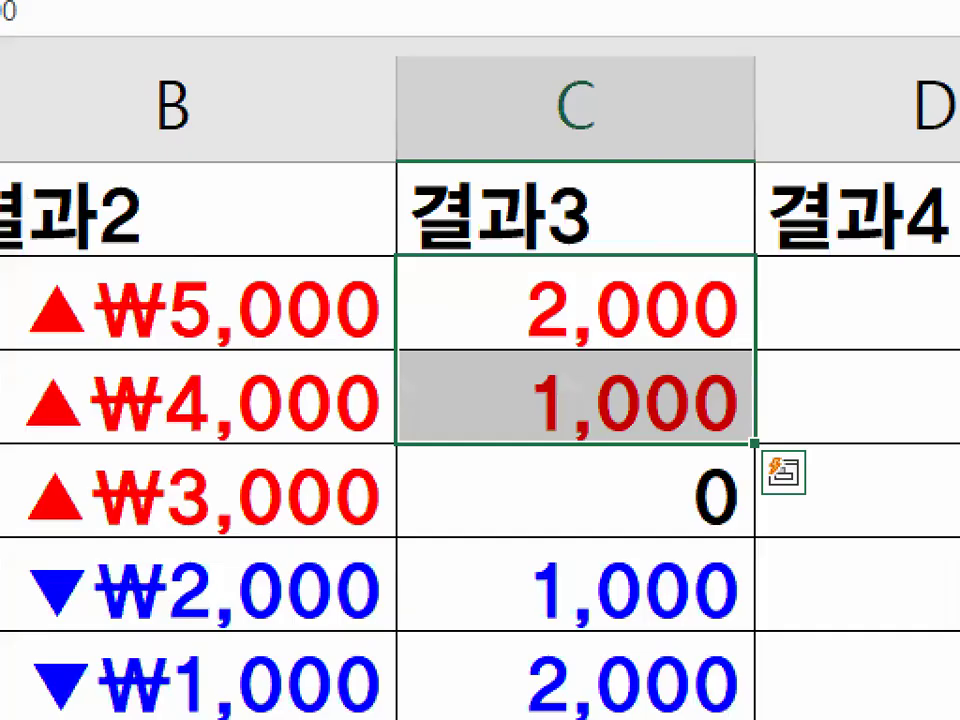
mouse_move(740, 386)
left_mouse_down()
mouse_move(643, 439)
mouse_move(725, 277)
left_mouse_up()
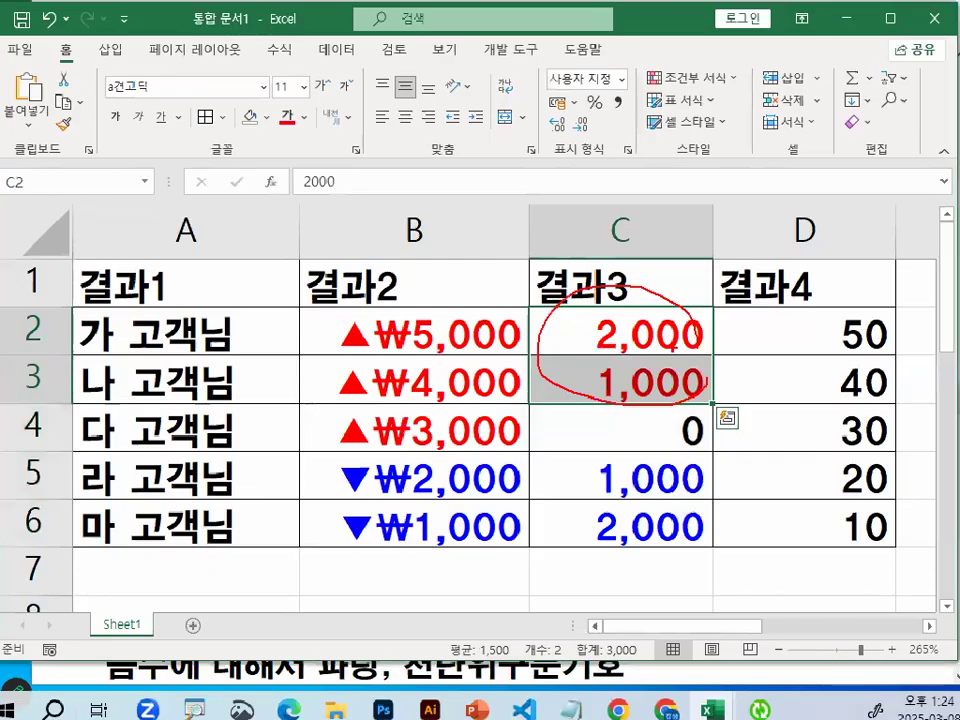
left_click(668, 430)
left_click_drag(668, 478, 672, 516)
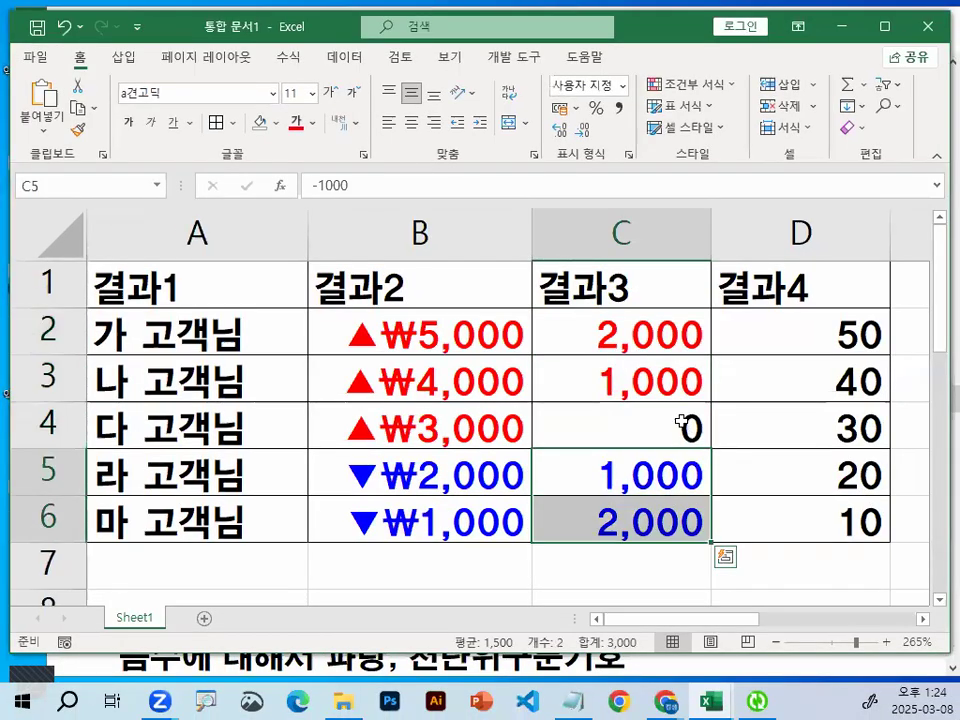
left_click(681, 422)
left_click_drag(657, 321, 659, 521)
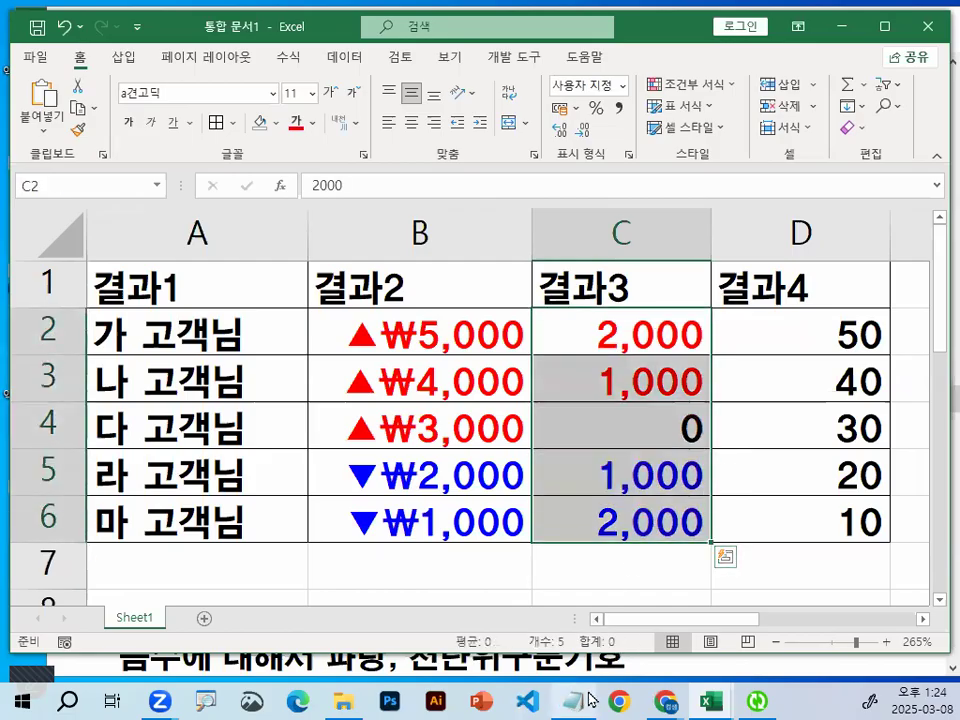
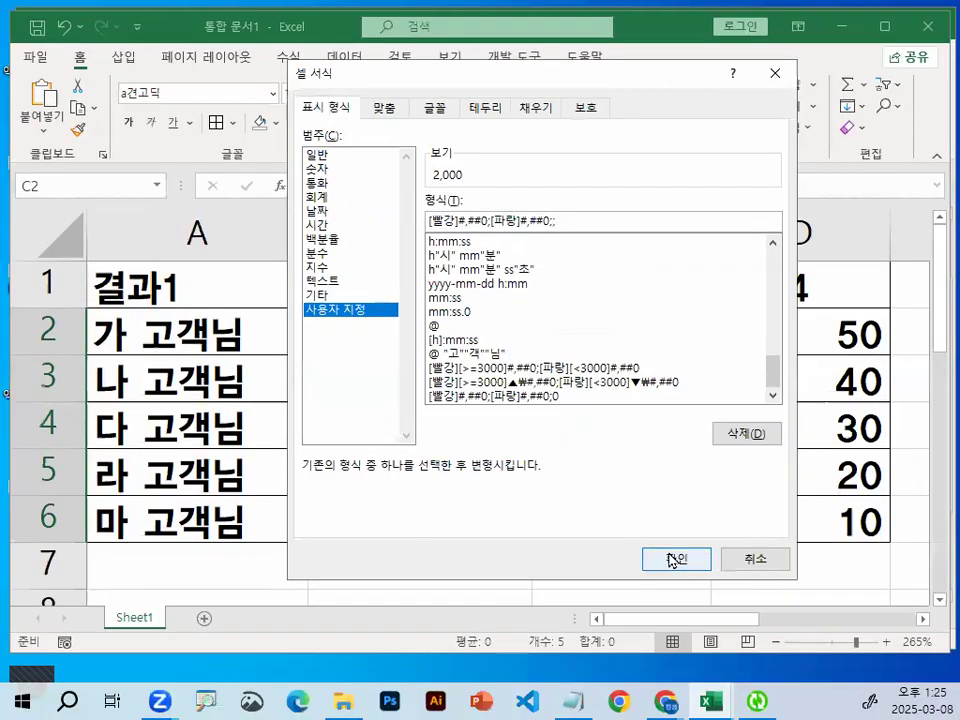
Apply the custom format [빨강]#,##0;[파랑]#,##0;; to C2:C6 and inspect the display and stored content of C4.
left_click(671, 557)
left_click(662, 441)
key("ctrl+1")
left_click(696, 470)
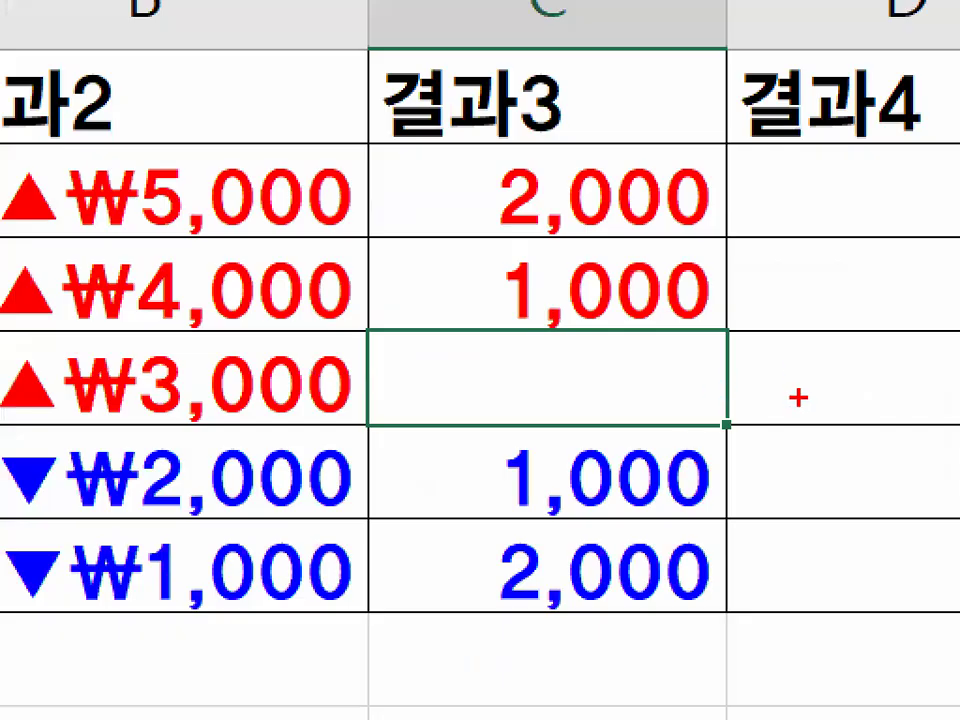
left_click_drag(792, 416, 730, 467)
key("Escape")
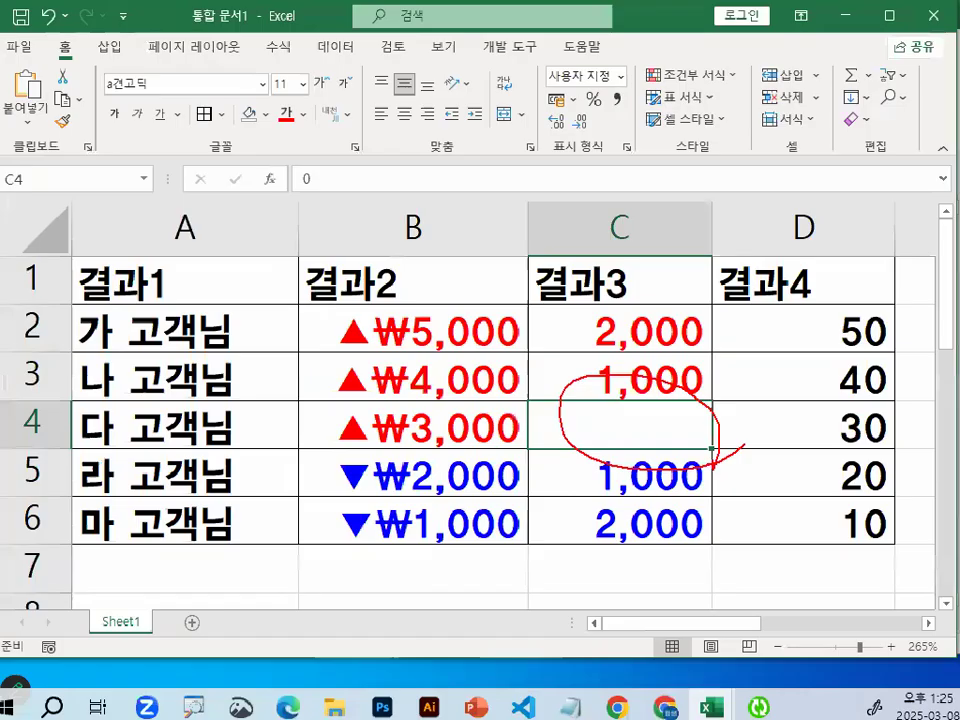
key("F2")
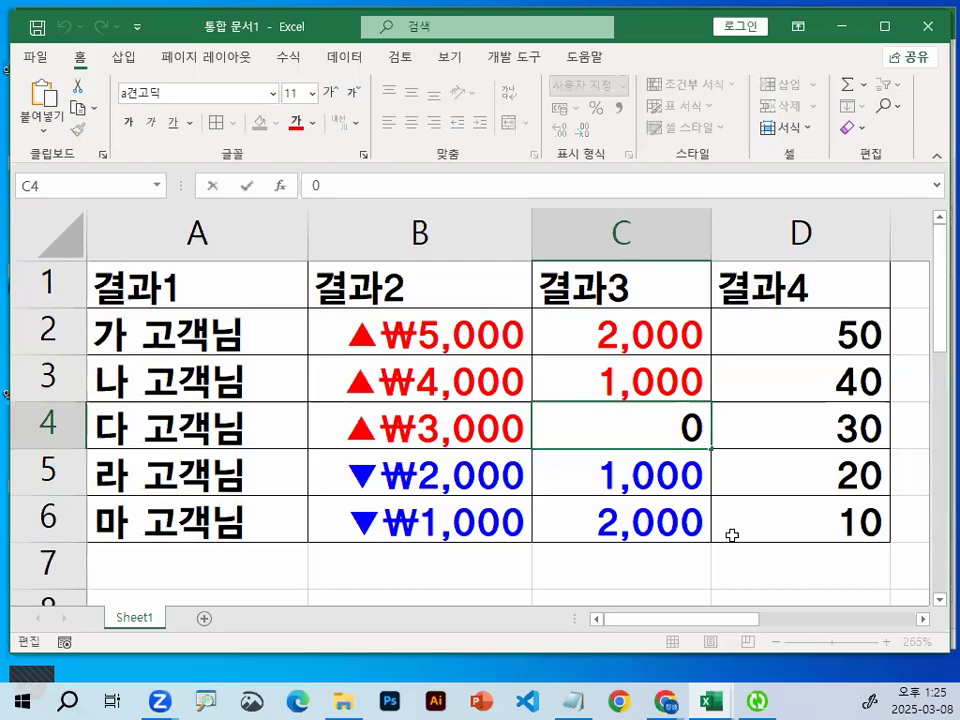
key("Escape")
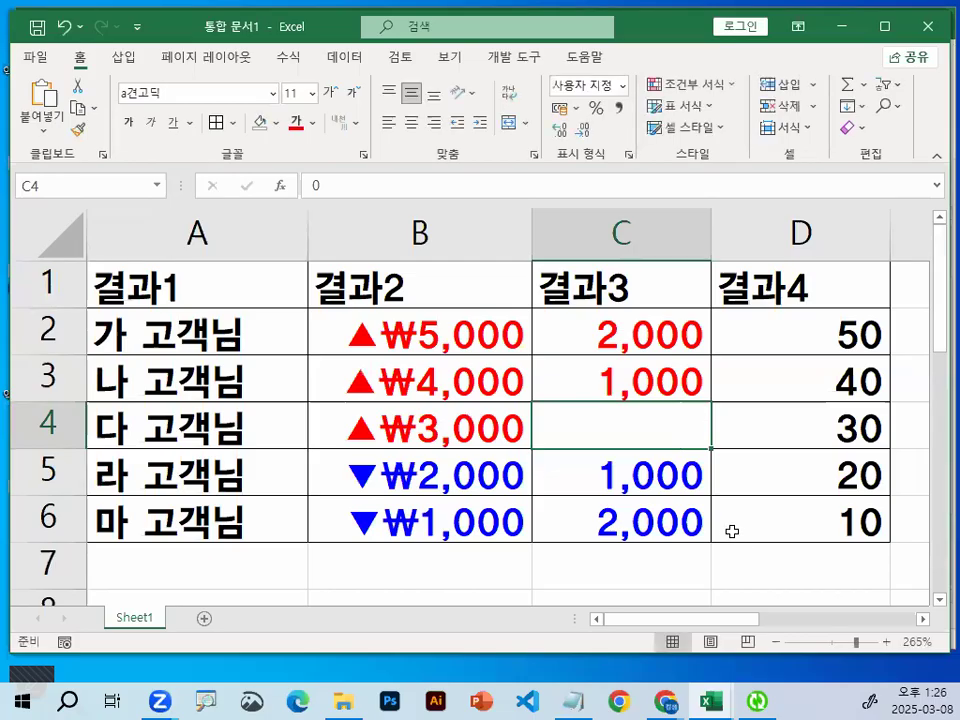
Test the format's text section by entering 가 in C2, and restore the cell to 2000.
left_click(649, 321)
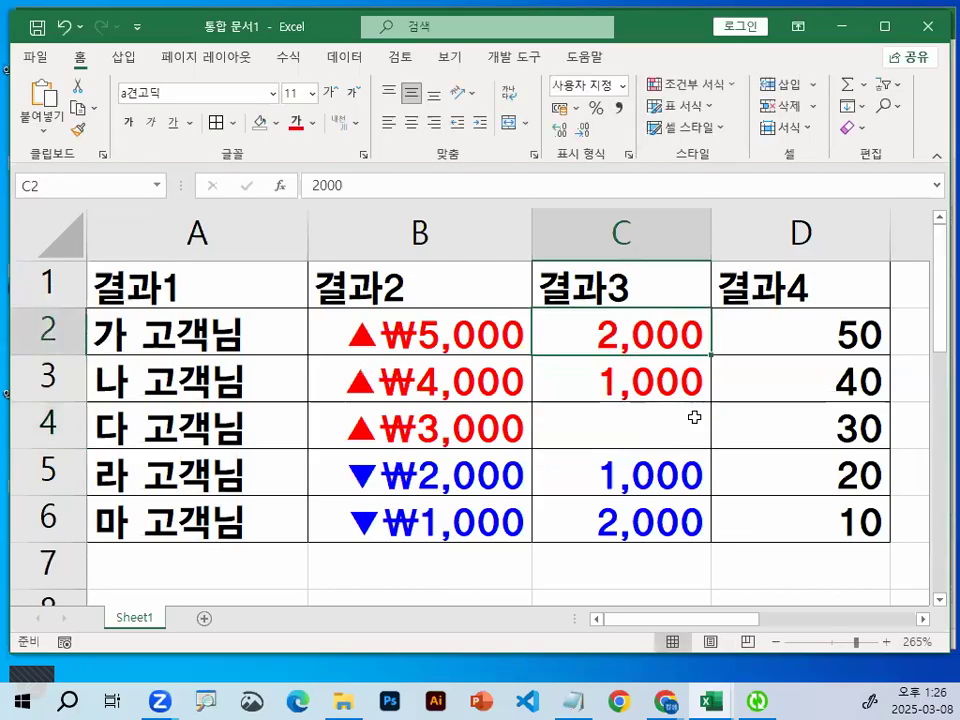
type("rk")
key("BackSpace")
type("가")
key("Return")
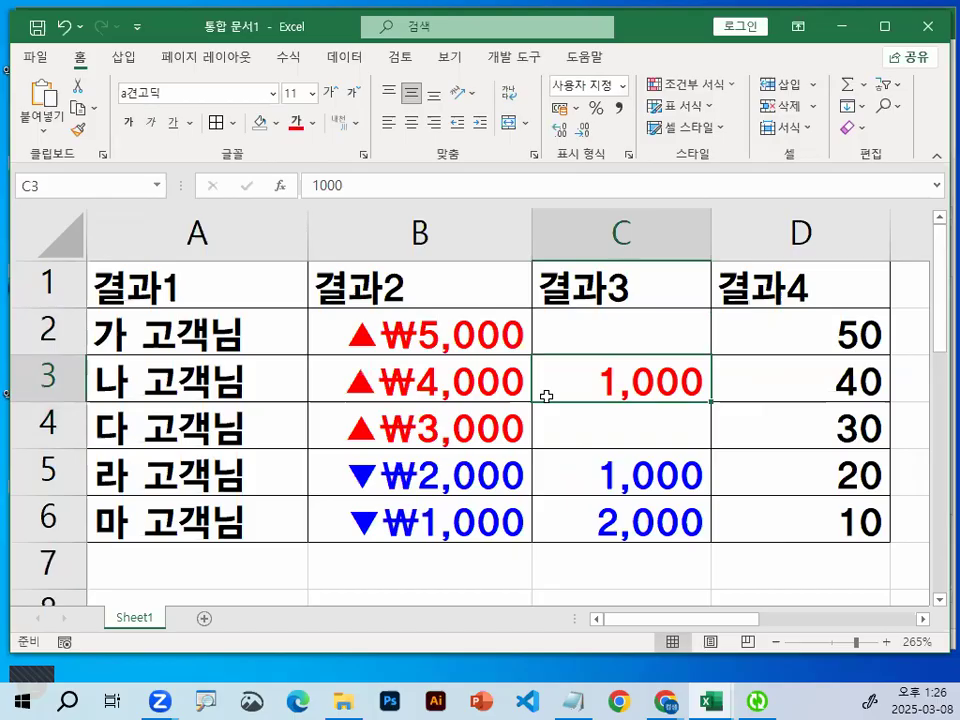
left_click(616, 340)
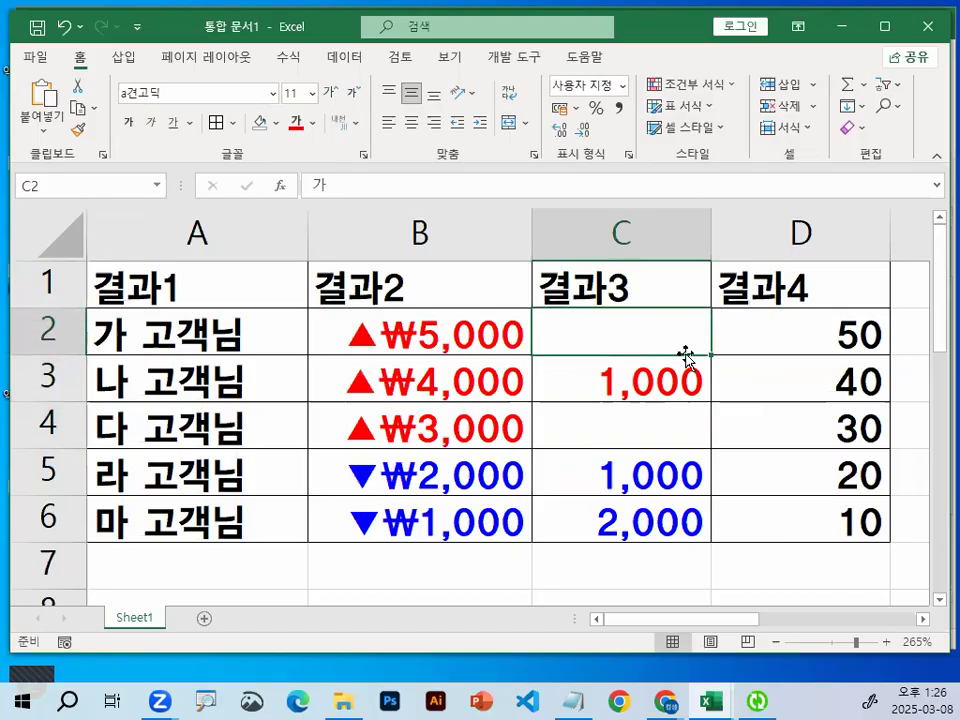
type("2000")
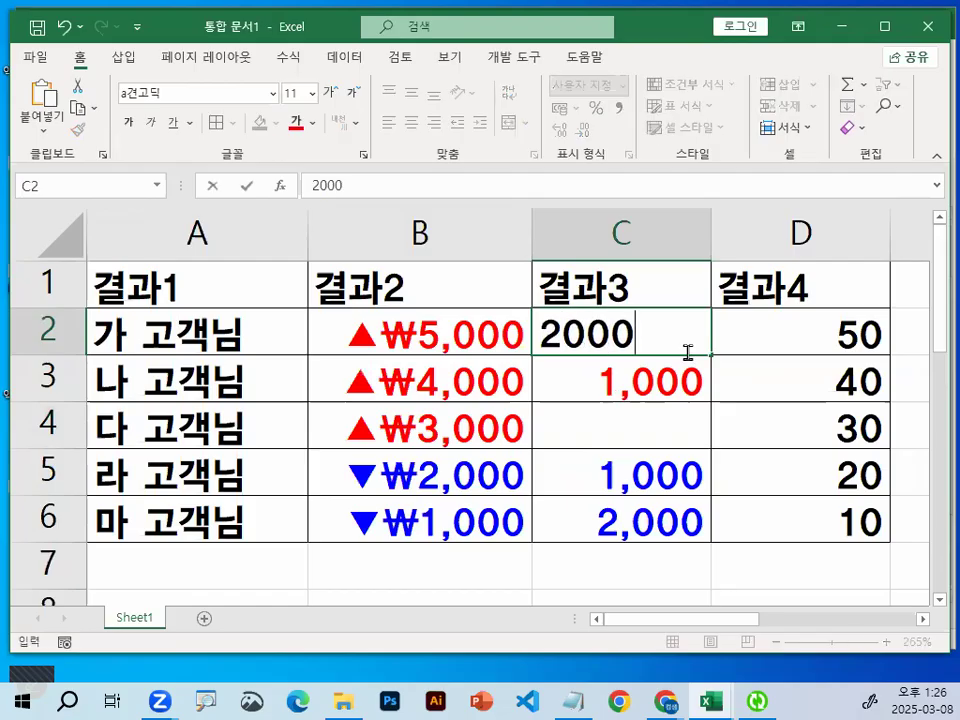
key("Return")
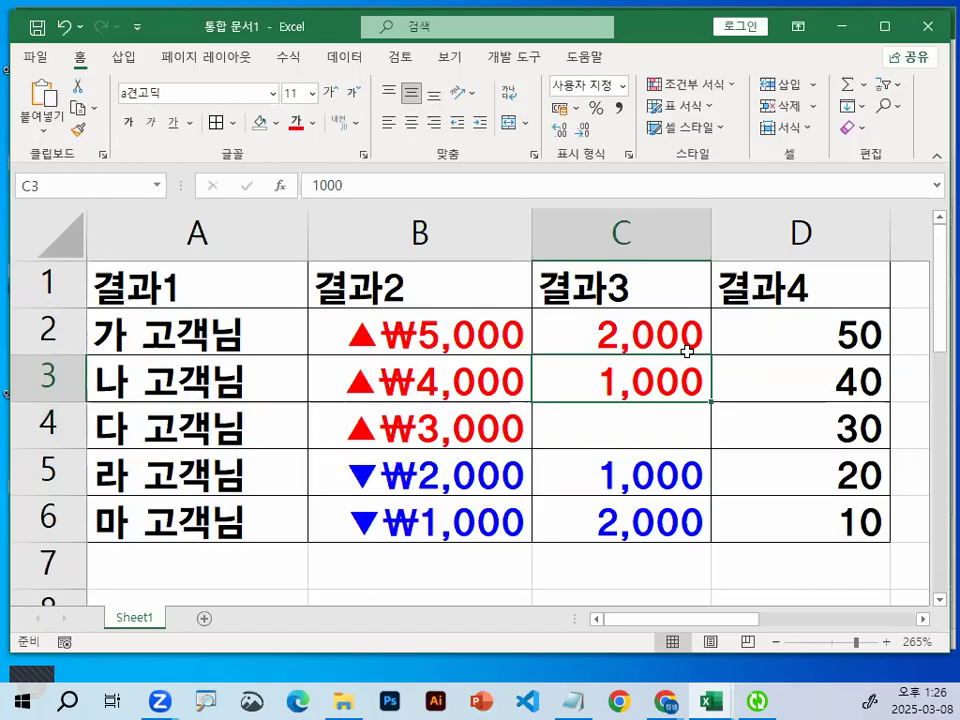
Switch to the Notepad notes and read the heading of section 6 on filling the cell width with a specific character.
key("alt+Tab")
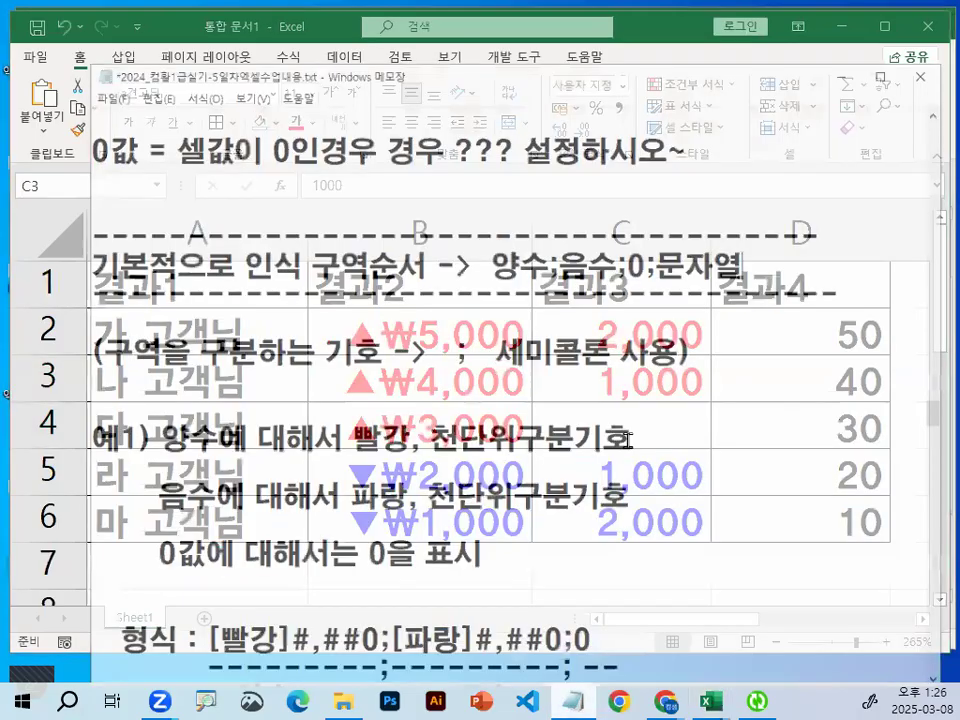
scroll(632, 467, "down", 3)
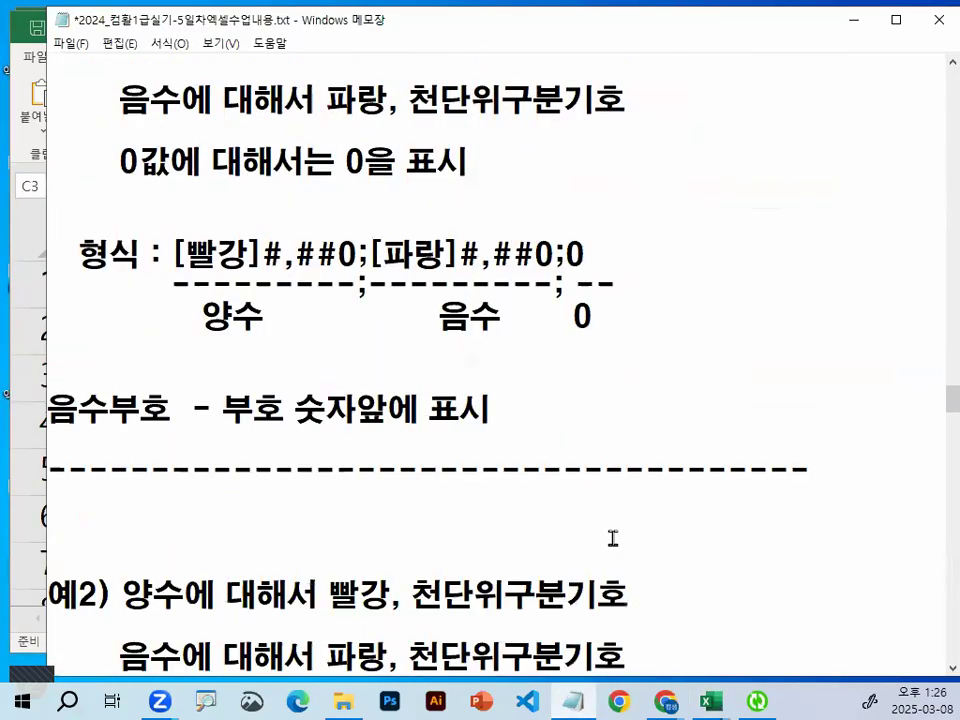
scroll(614, 536, "down", 4)
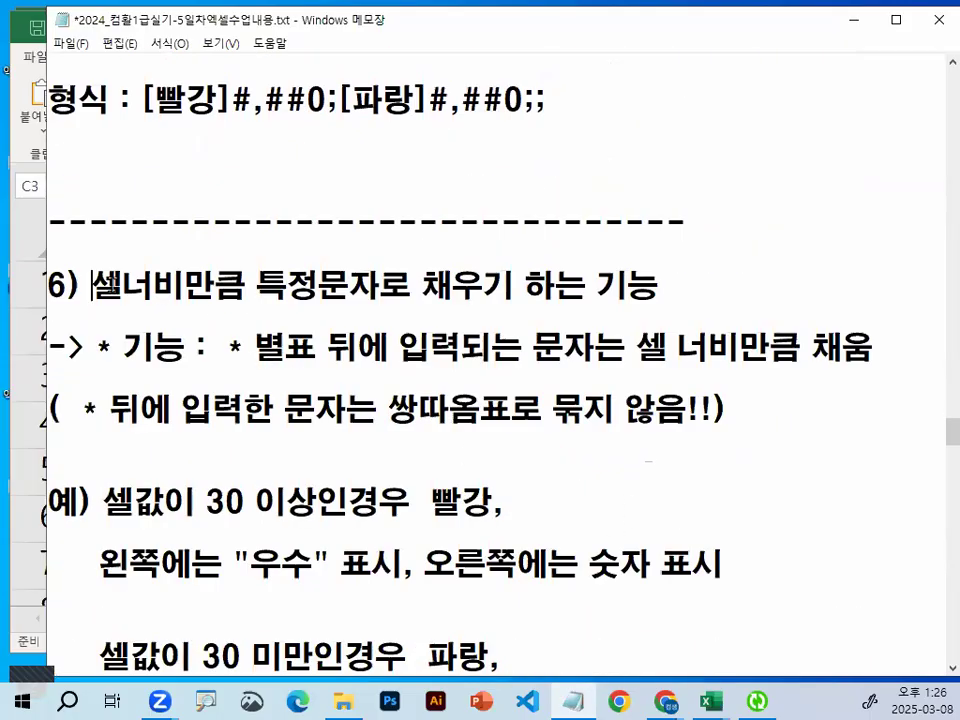
left_click_drag(92, 288, 184, 288)
left_click_drag(257, 288, 657, 289)
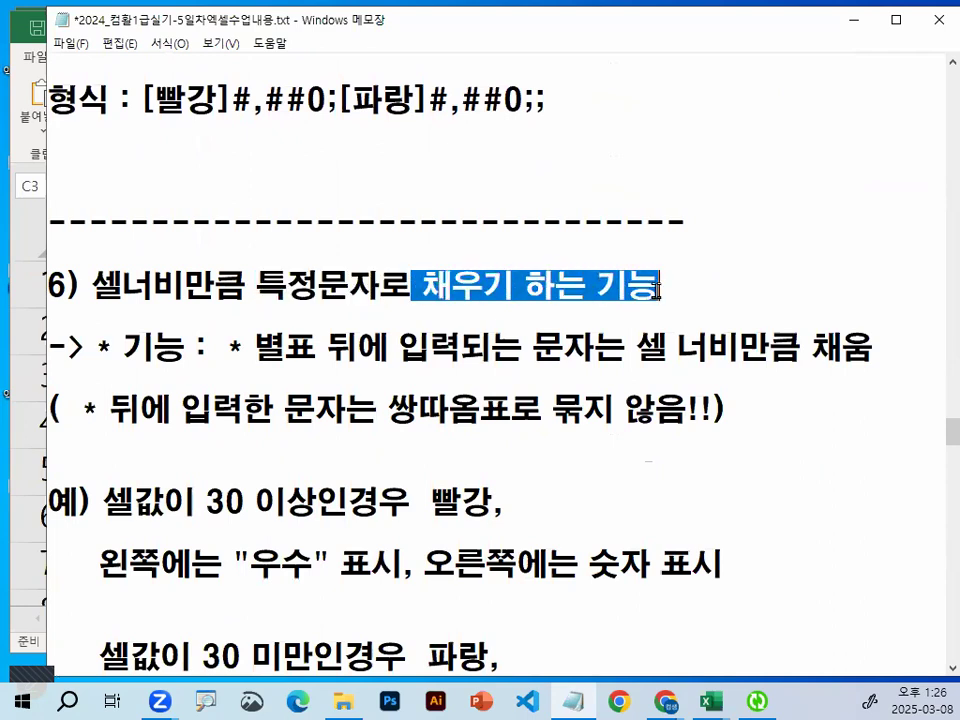
Read the section 6 rules on how * fills the cell width with the character after it and whether that character needs quotation marks.
left_click_drag(98, 347, 182, 347)
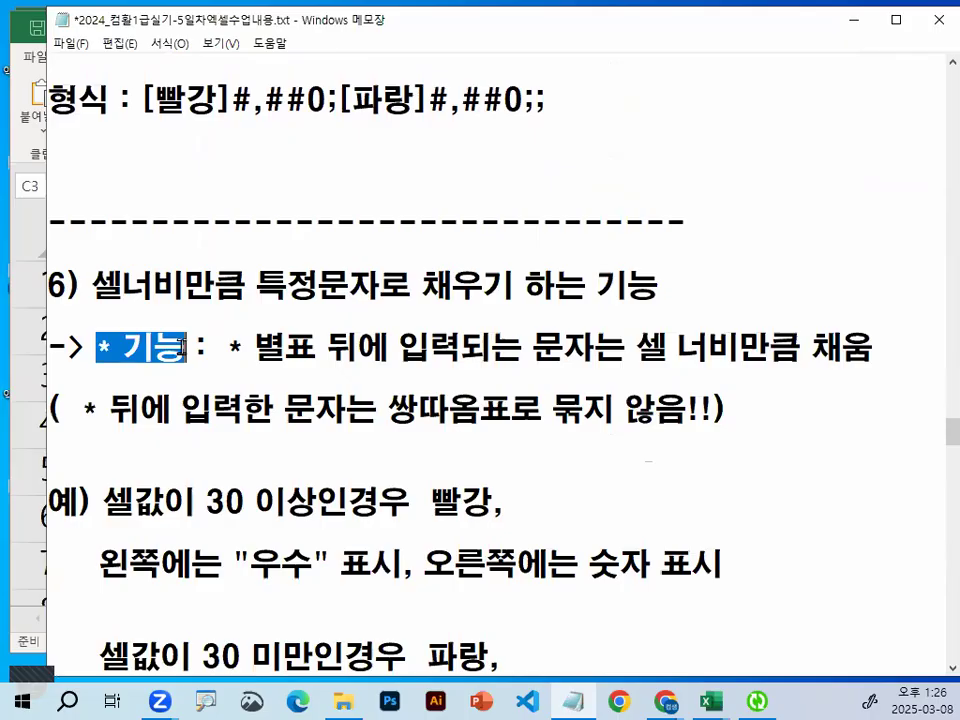
left_click_drag(399, 347, 595, 347)
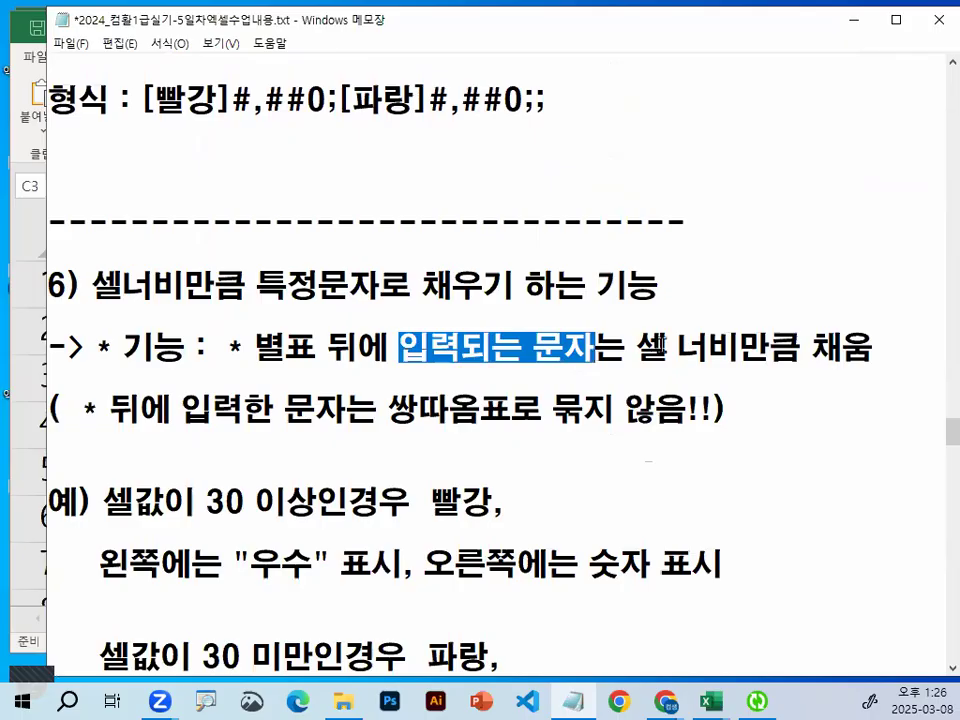
left_click_drag(667, 347, 858, 345)
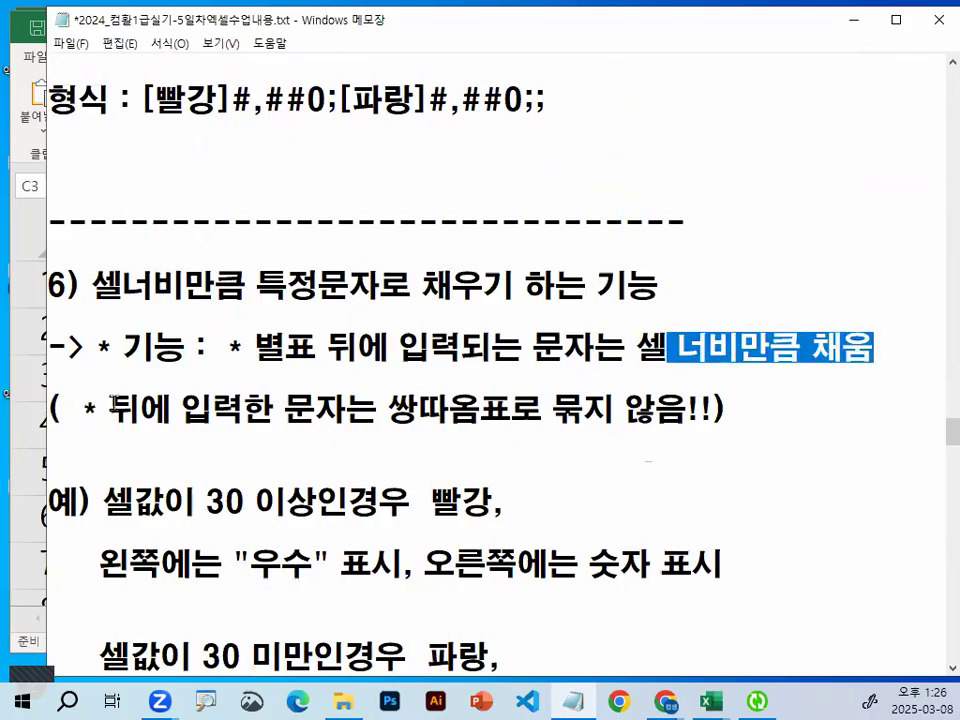
left_click_drag(80, 408, 711, 408)
left_click_drag(377, 408, 715, 410)
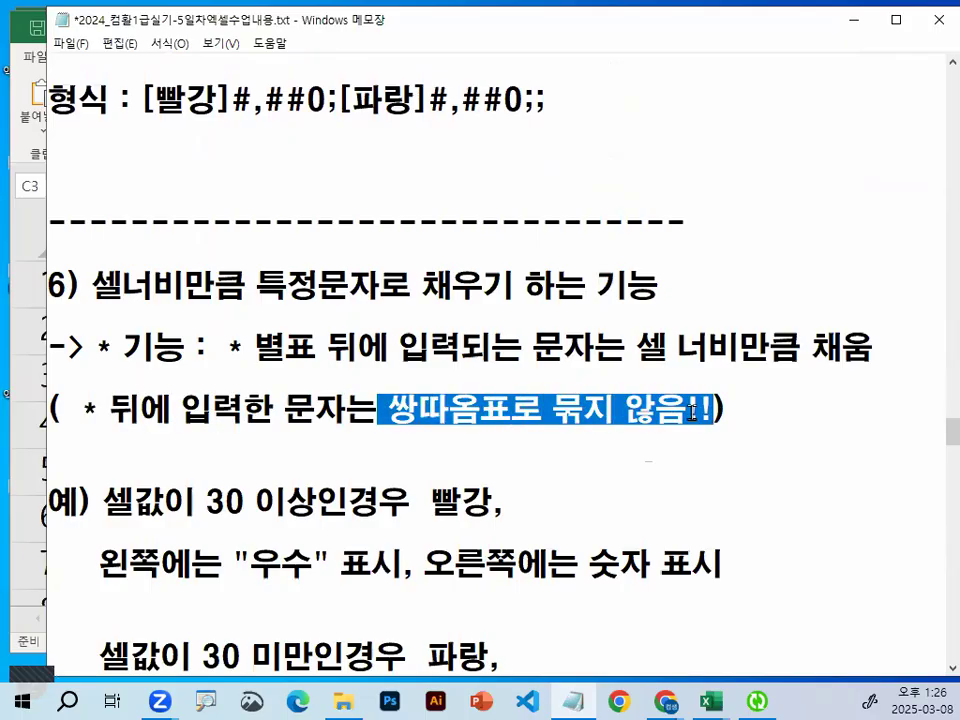
left_click(280, 408)
left_click_drag(279, 408, 363, 408)
left_click(316, 408)
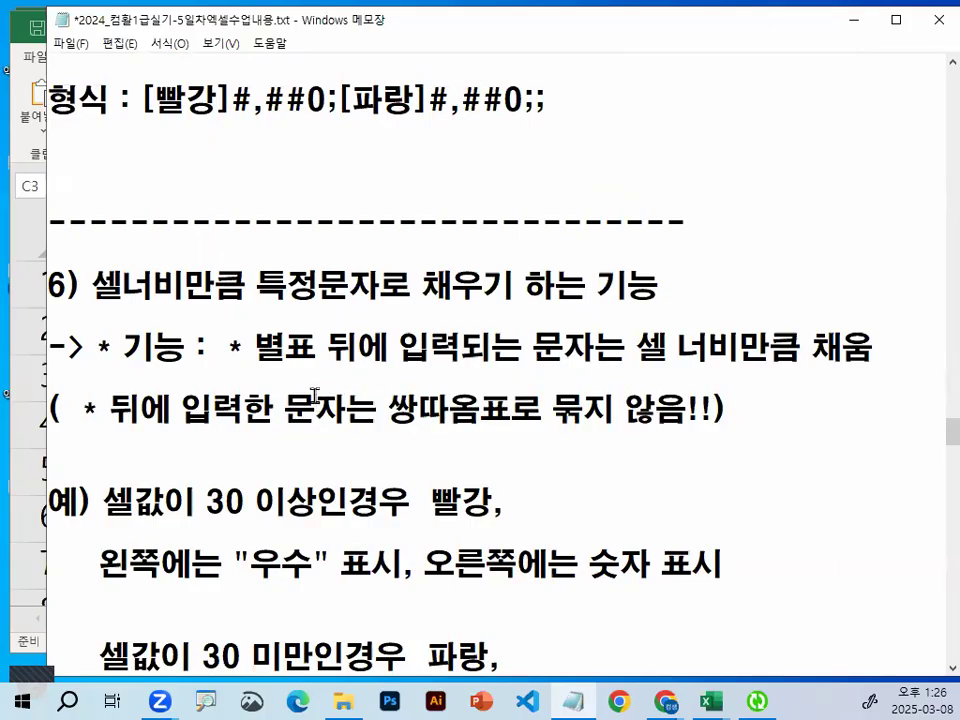
left_click_drag(274, 408, 786, 407)
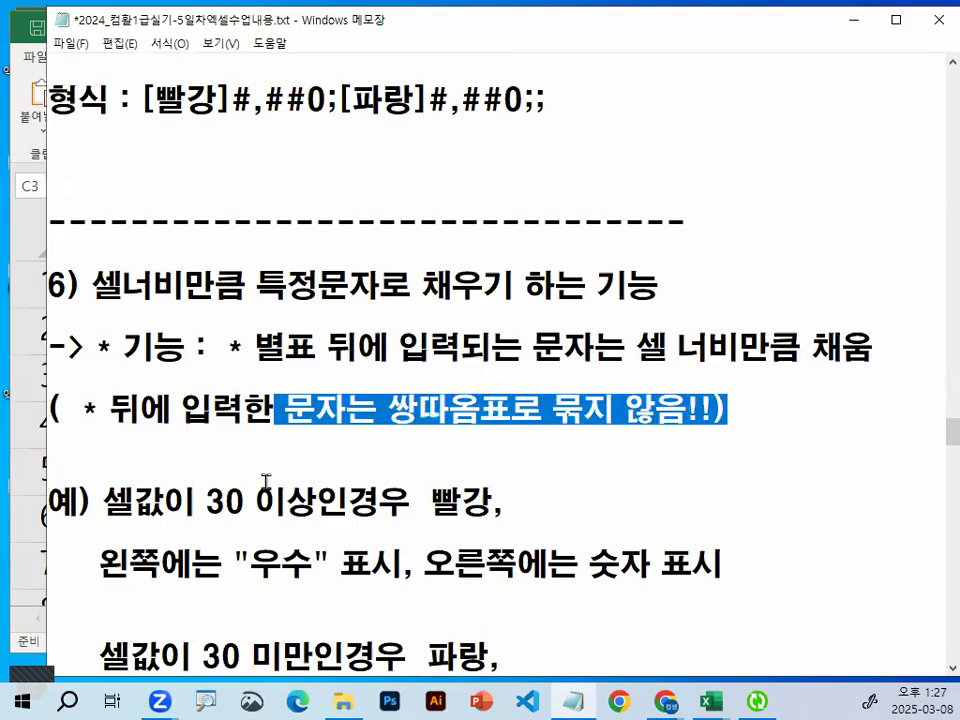
Read the section 6 example's conditions, colours and text placement for values from 30 up and below 30, along with display example 1.
scroll(266, 481, "down", 1)
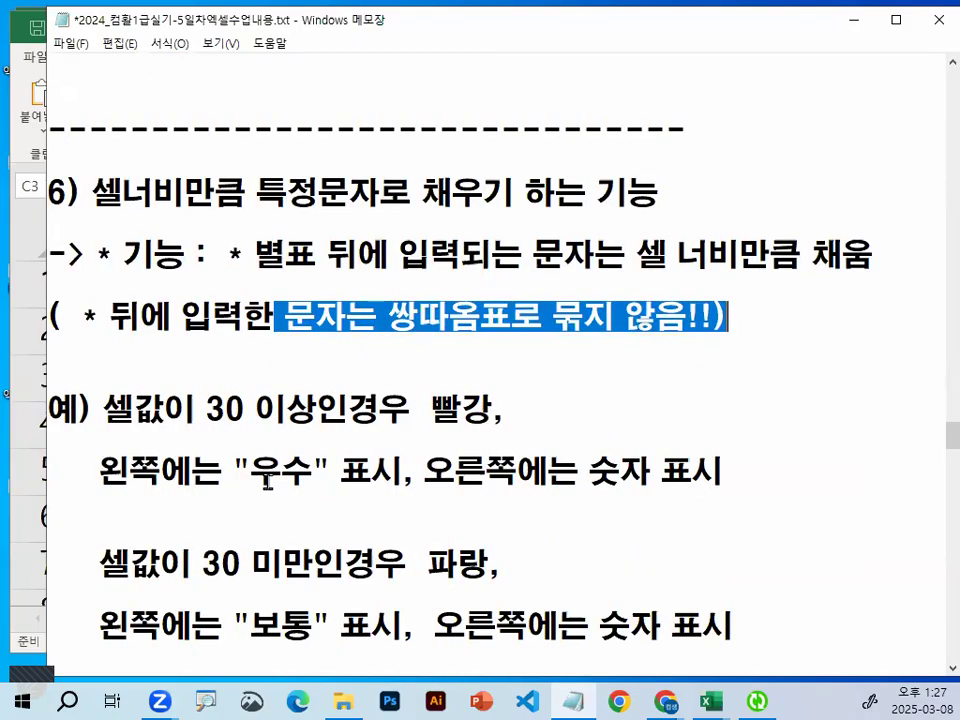
scroll(266, 481, "down", 1)
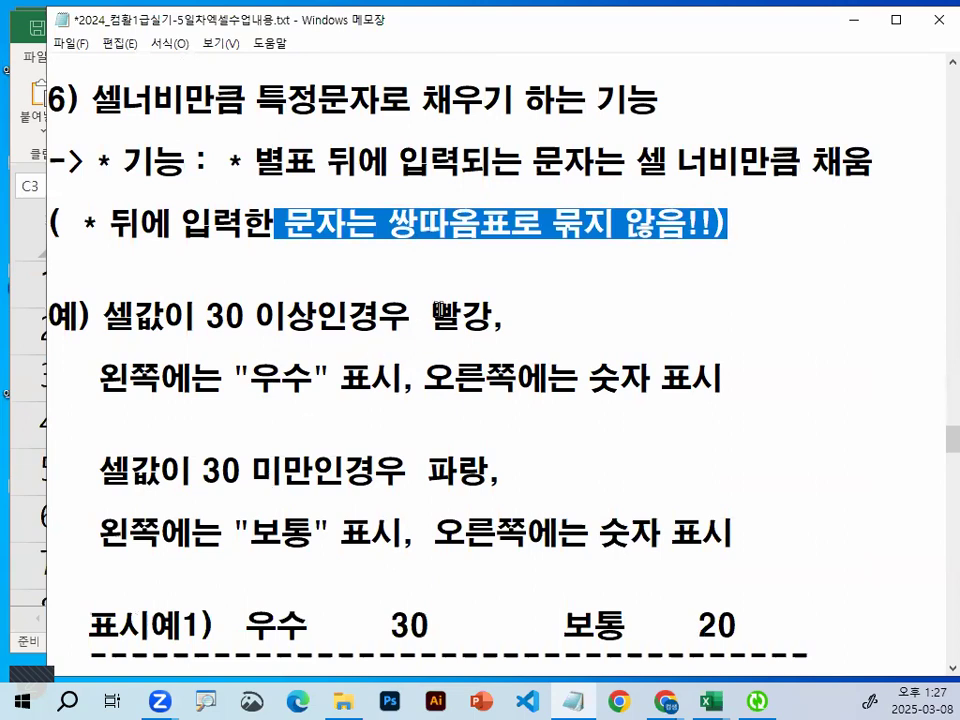
left_click_drag(432, 318, 504, 318)
scroll(458, 386, "down", 1)
left_click_drag(100, 285, 328, 285)
left_click_drag(424, 285, 722, 285)
scroll(270, 589, "down", 2)
left_click(289, 420)
scroll(313, 446, "down", 1)
scroll(360, 418, "up", 2)
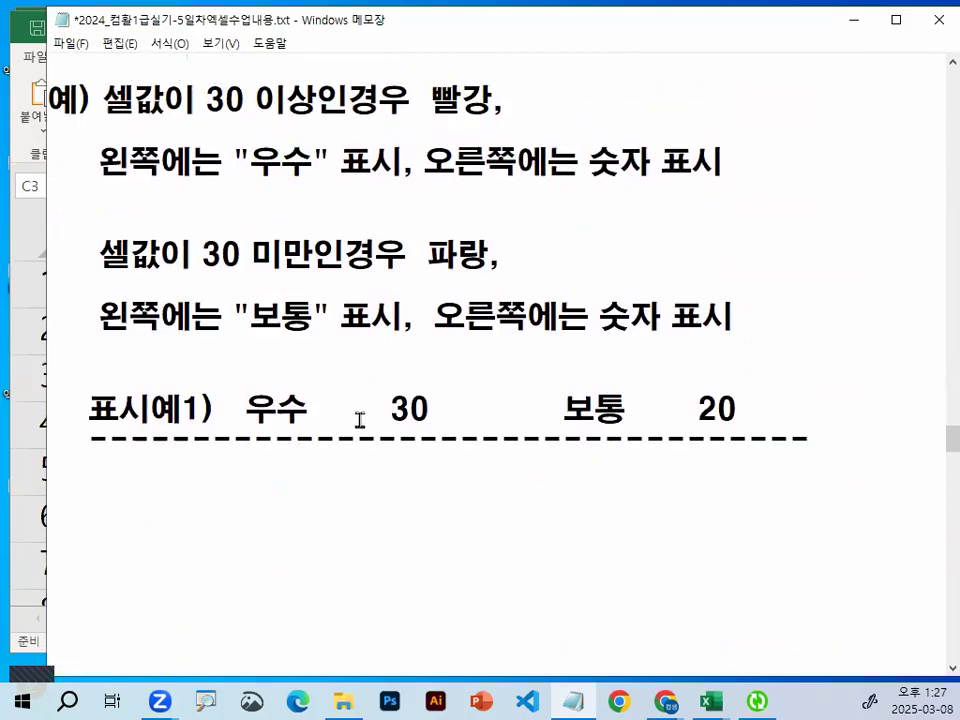
scroll(406, 500, "down", 1)
double_click(397, 318)
left_click(379, 350)
Outline the 우수 30 sample in display example 1 with a rectangle using the screen pen, and clear the annotation.
right_click(259, 398)
mouse_move(293, 445)
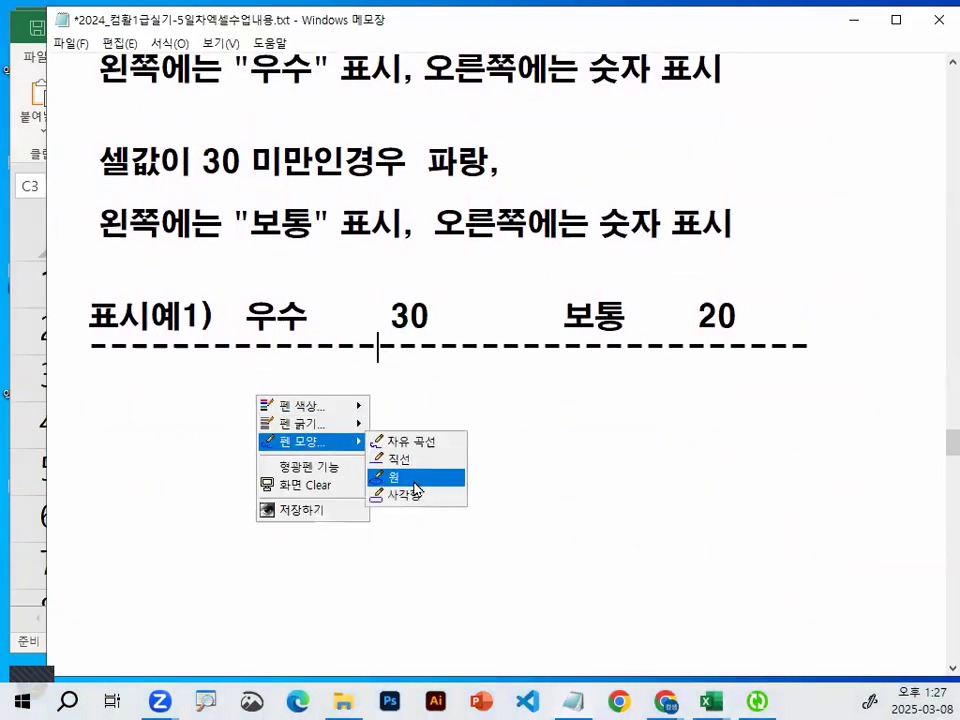
left_click(410, 494)
left_click_drag(237, 288, 432, 336)
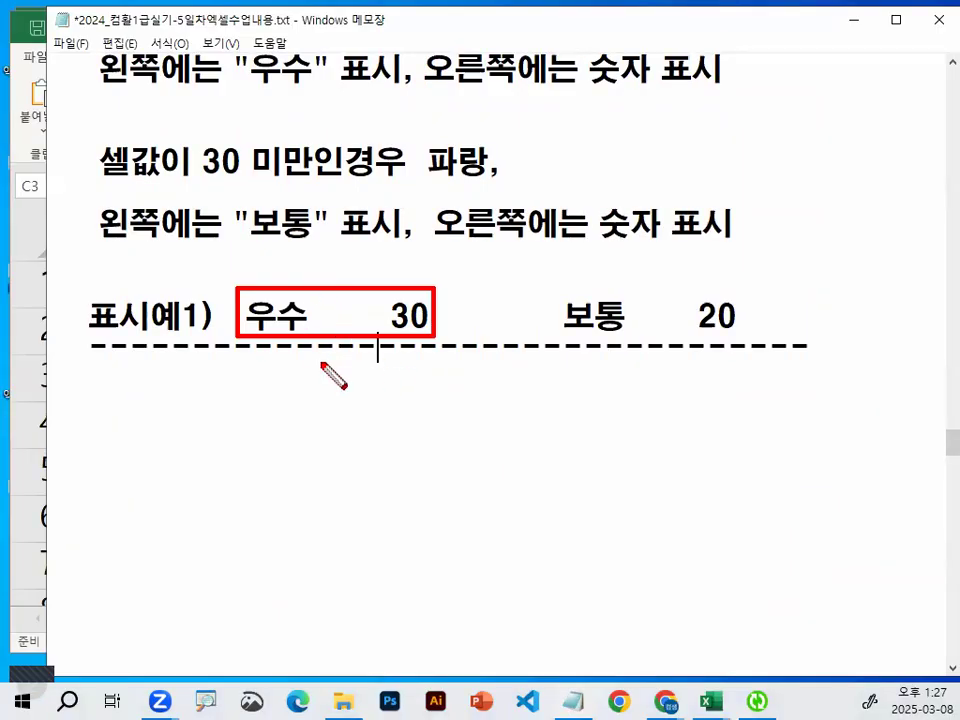
key("Escape")
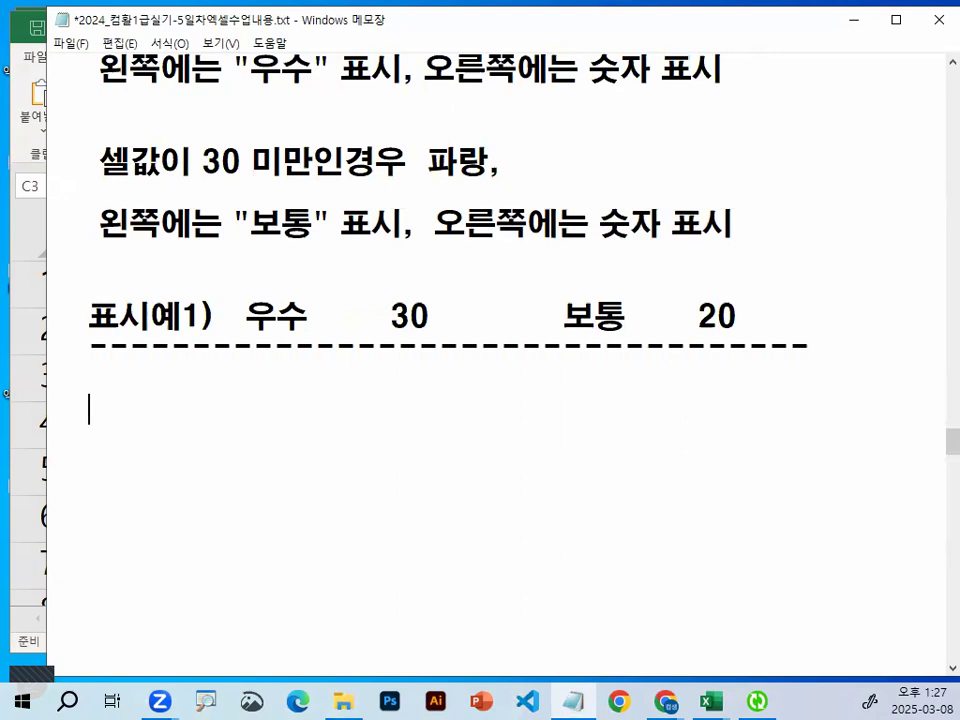
Add the note line "* 기호 사용하지 않는경우 우수30" below the dashed line under display example 1.
type("rl")
key("BackSpace")
key("BackSpace")
key("Hangul")
type("기호 사용하지 않")
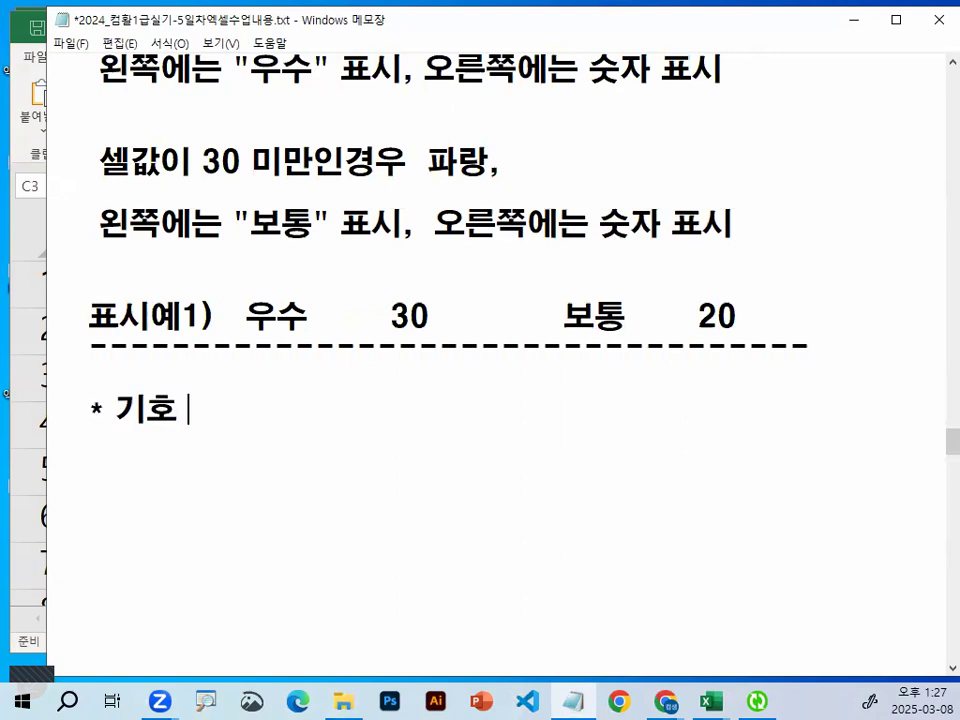
type("는경우 ")
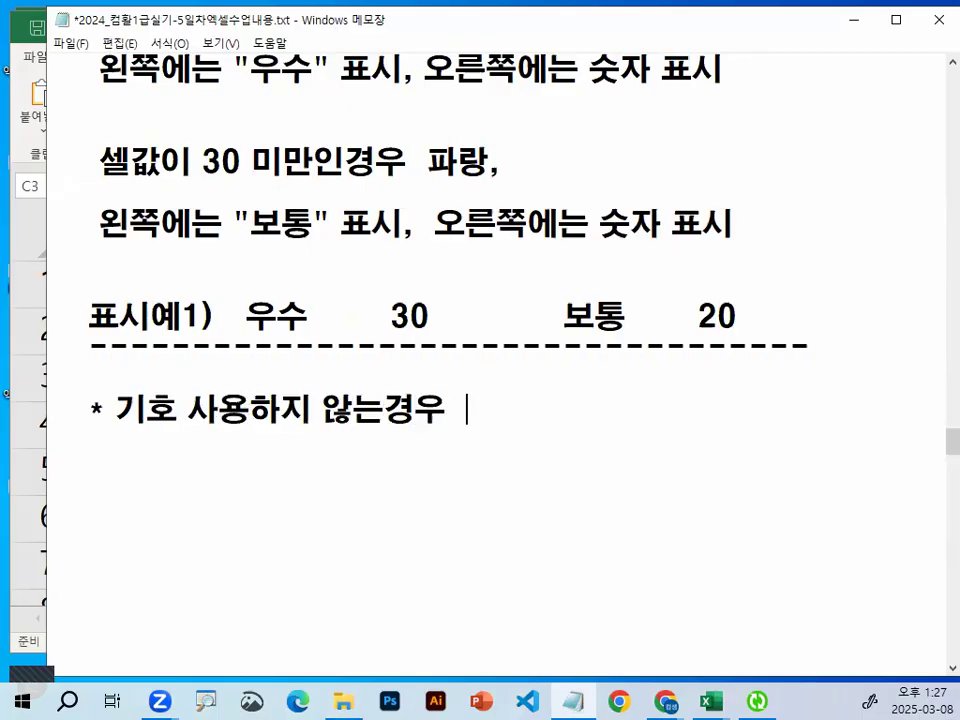
type("ㅇ스")
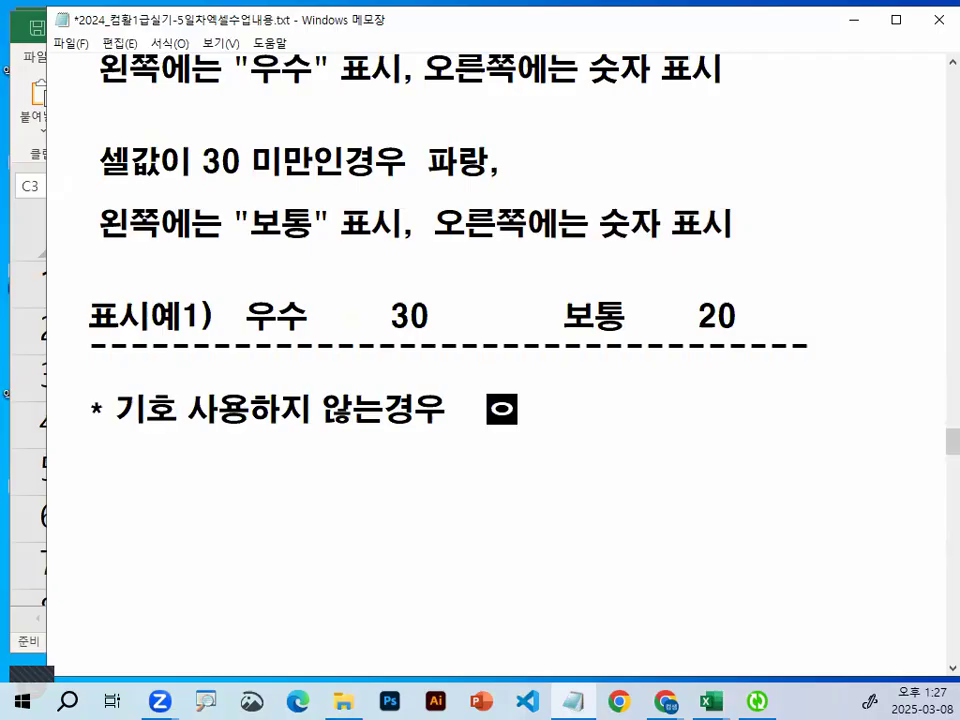
key("BackSpace")
key("BackSpace")
key("BackSpace")
type("으")
key("BackSpace")
key("BackSpace")
type("우수30")
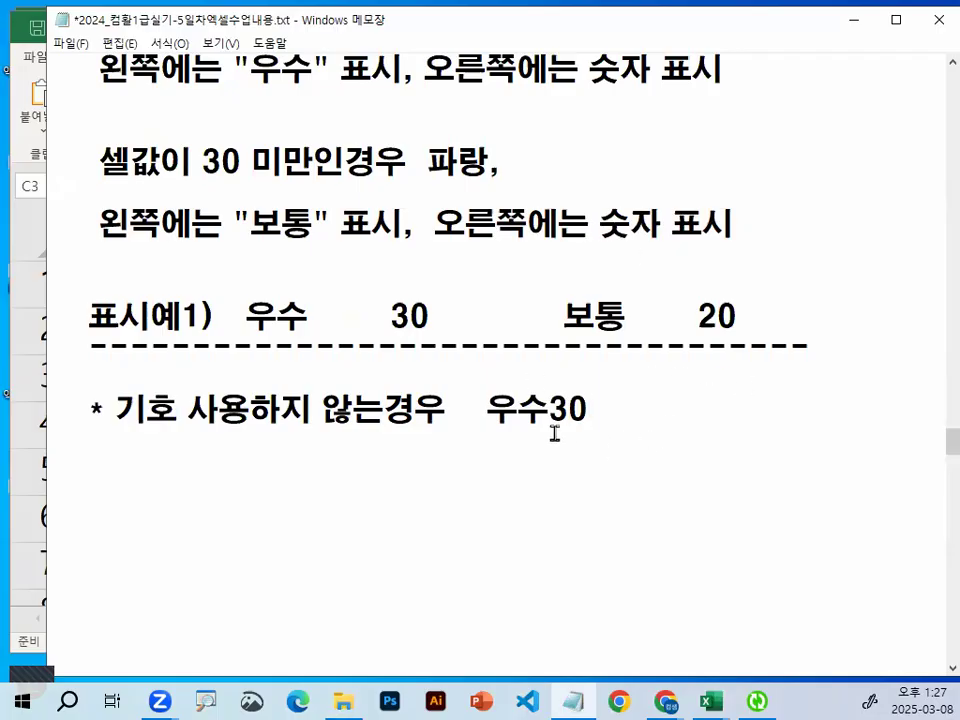
Zoom in on the 우수30 sample in the new note line and circle 우수 and 30 separately with a red pen.
left_click_drag(479, 412, 598, 405)
left_click(601, 404)
mouse_move(493, 410)
left_mouse_down()
mouse_move(536, 410)
mouse_move(489, 393)
left_mouse_up()
left_click_drag(636, 402, 640, 418)
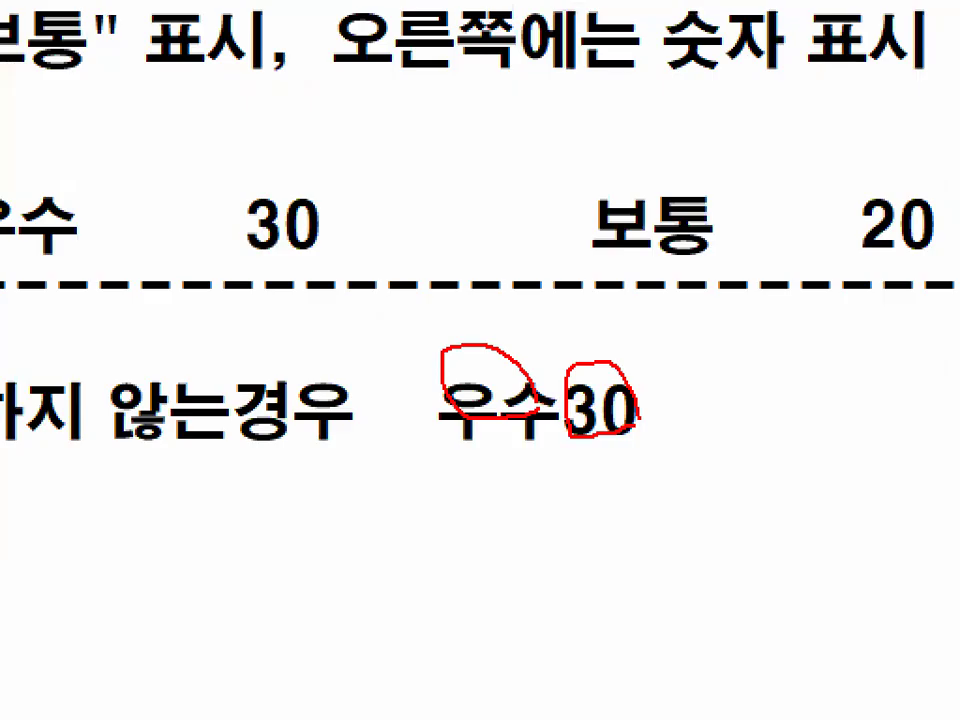
Add spaces between "우수" and "30" in the example line for not using the * symbol.
key("Left")
key("Left")
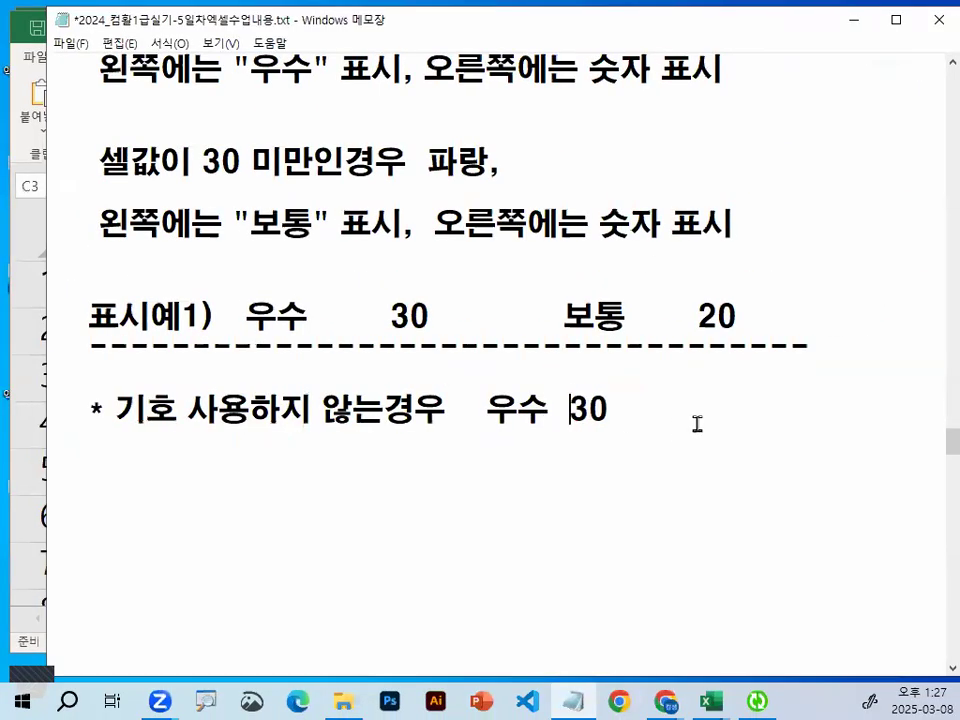
Frame "우수 30" in the 표시예1 line with a red rectangle using the on-screen annotation pen.
key("ctrl+2")
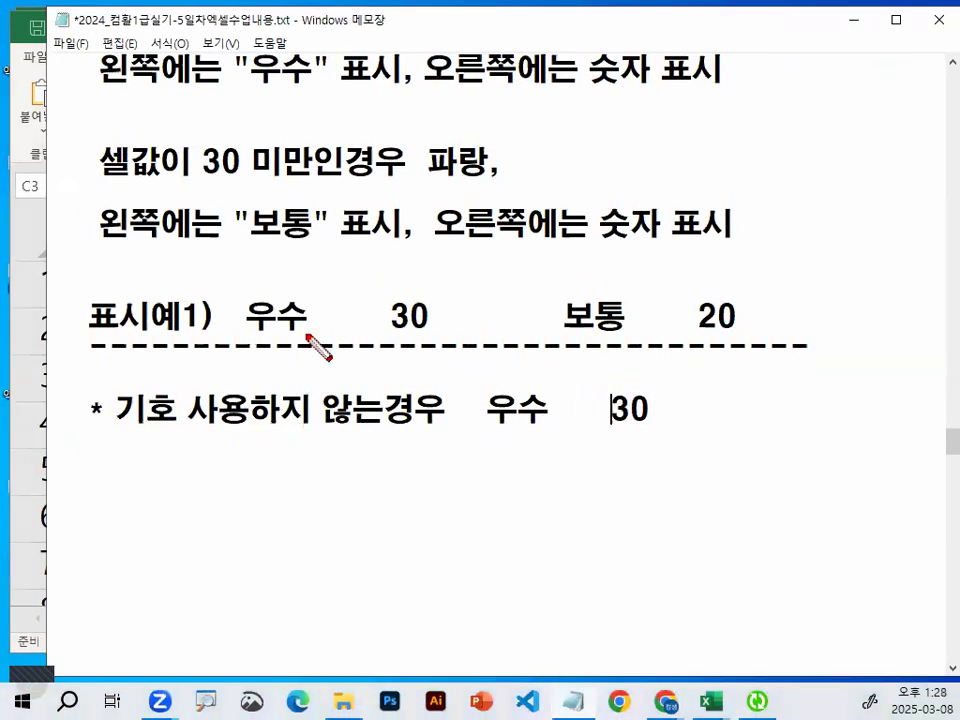
left_click_drag(251, 285, 251, 343)
key("Escape")
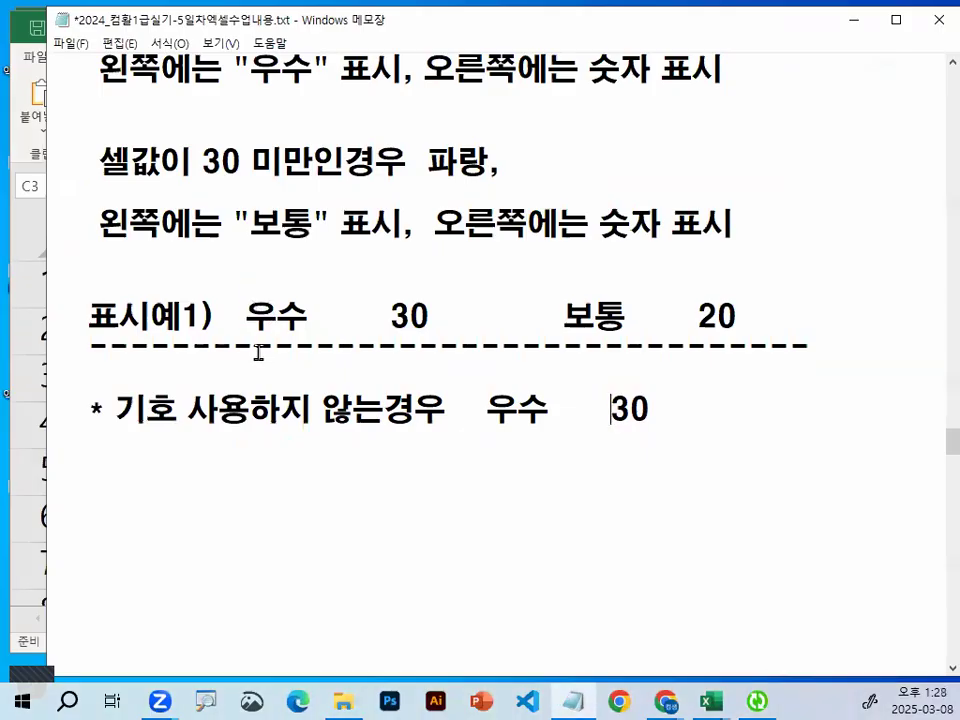
right_click(258, 352)
mouse_move(350, 399)
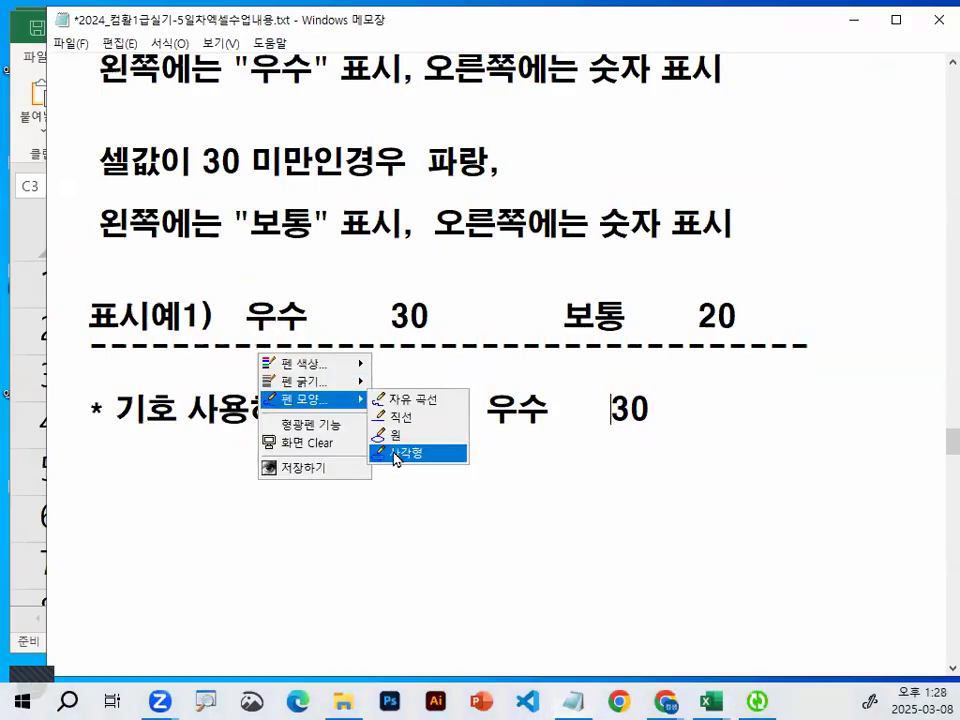
left_click(394, 452)
left_click_drag(238, 292, 432, 337)
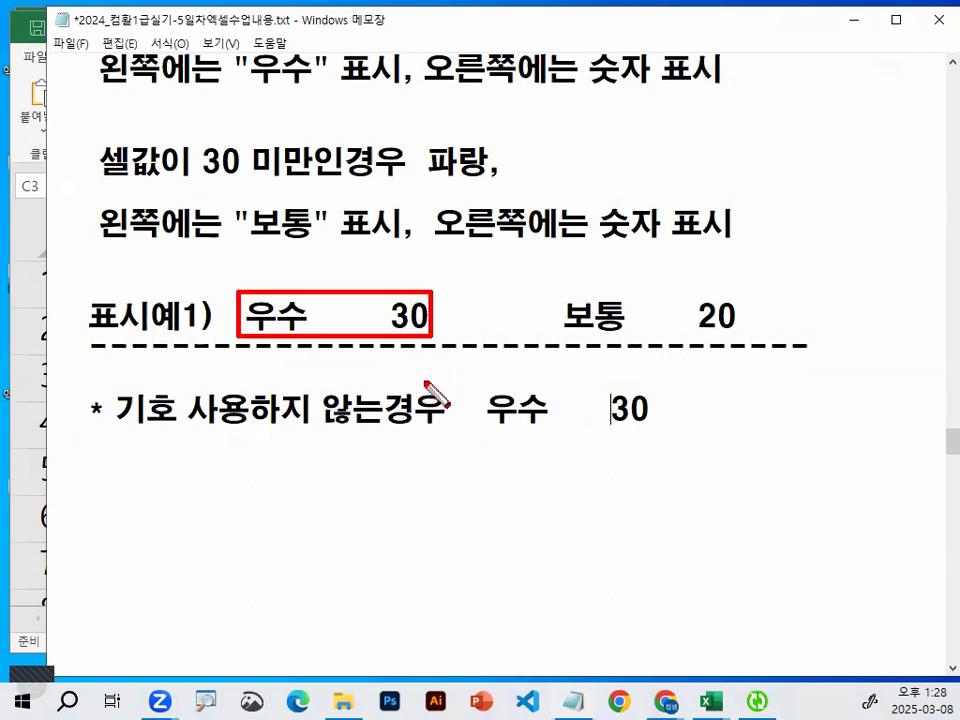
Mark the gap between "우수" and "30" with freehand strokes and arrows, and clear all annotations.
right_click(426, 384)
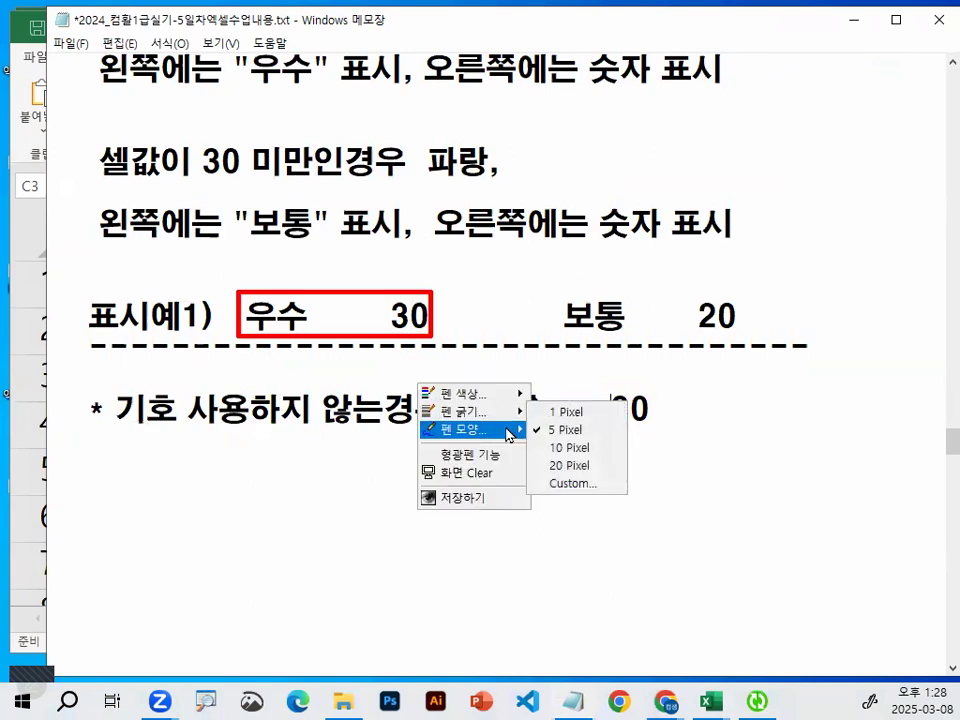
mouse_move(510, 435)
left_click(575, 433)
mouse_move(320, 311)
left_mouse_down()
mouse_move(324, 326)
mouse_move(313, 317)
mouse_move(386, 317)
mouse_move(375, 330)
left_mouse_up()
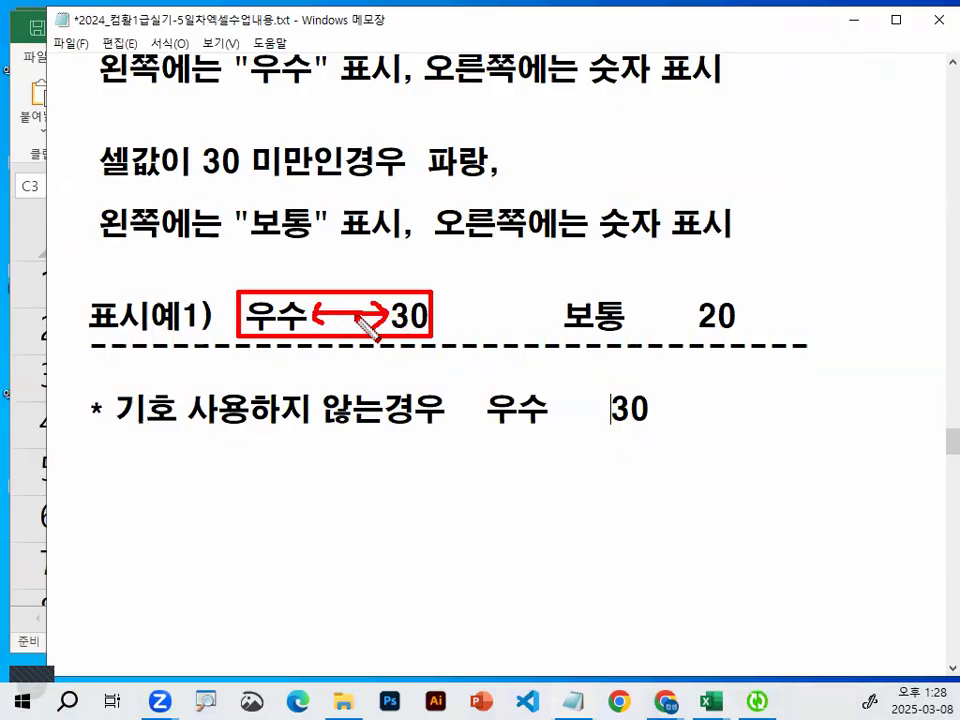
mouse_move(255, 273)
left_mouse_down()
mouse_move(260, 286)
mouse_move(330, 198)
left_mouse_up()
left_click_drag(402, 285, 445, 185)
mouse_move(310, 315)
left_mouse_down()
mouse_move(400, 310)
mouse_move(405, 322)
left_mouse_up()
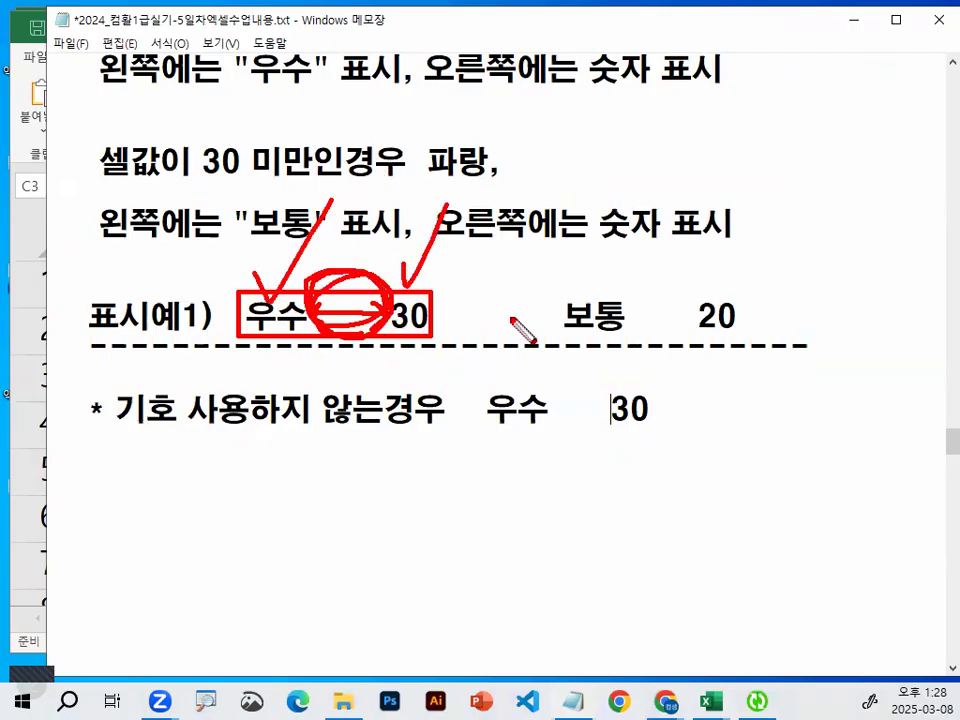
key("Escape")
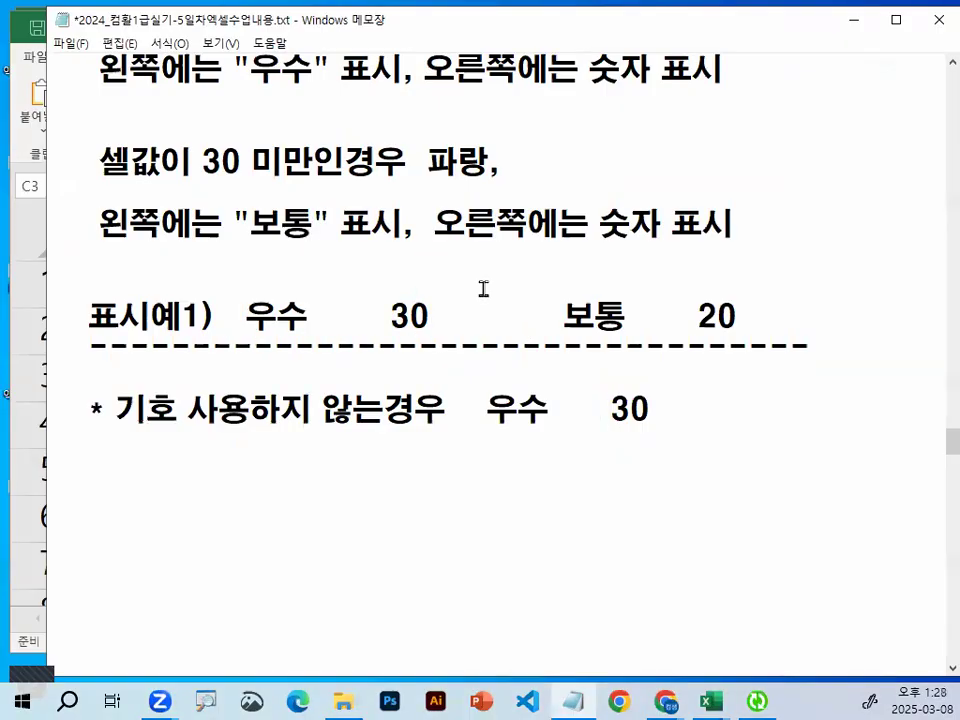
Examine the example rule for cell values of 30 or more against its expected "우수 30" display.
scroll(483, 289, "up", 2)
scroll(250, 248, "up", 1)
scroll(203, 278, "up", 1)
scroll(218, 274, "down", 2)
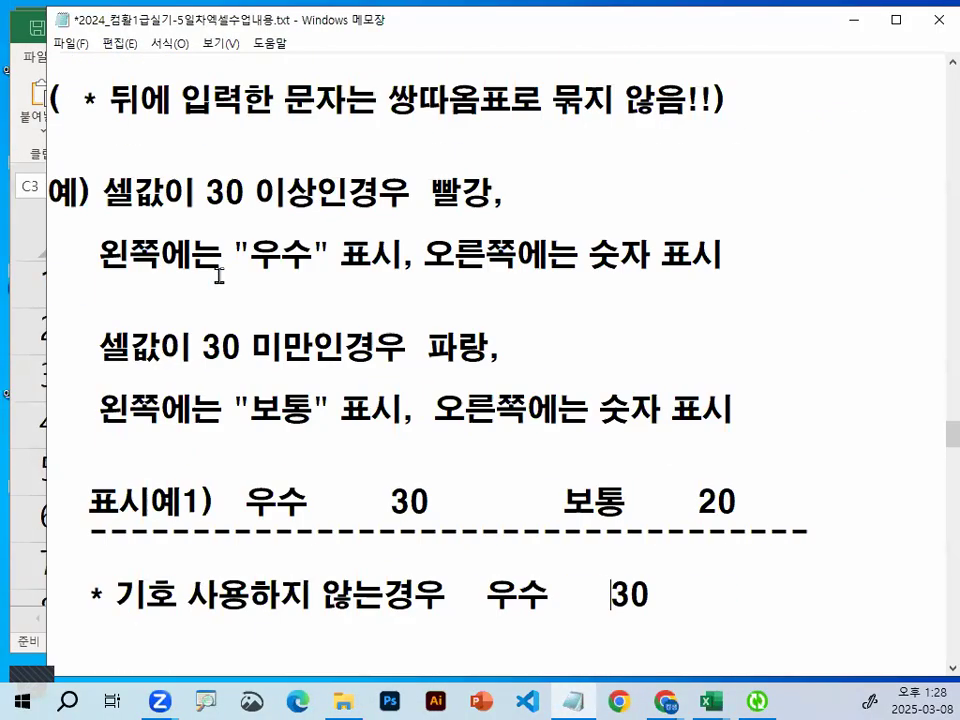
left_click(103, 195)
left_click_drag(103, 195, 307, 195)
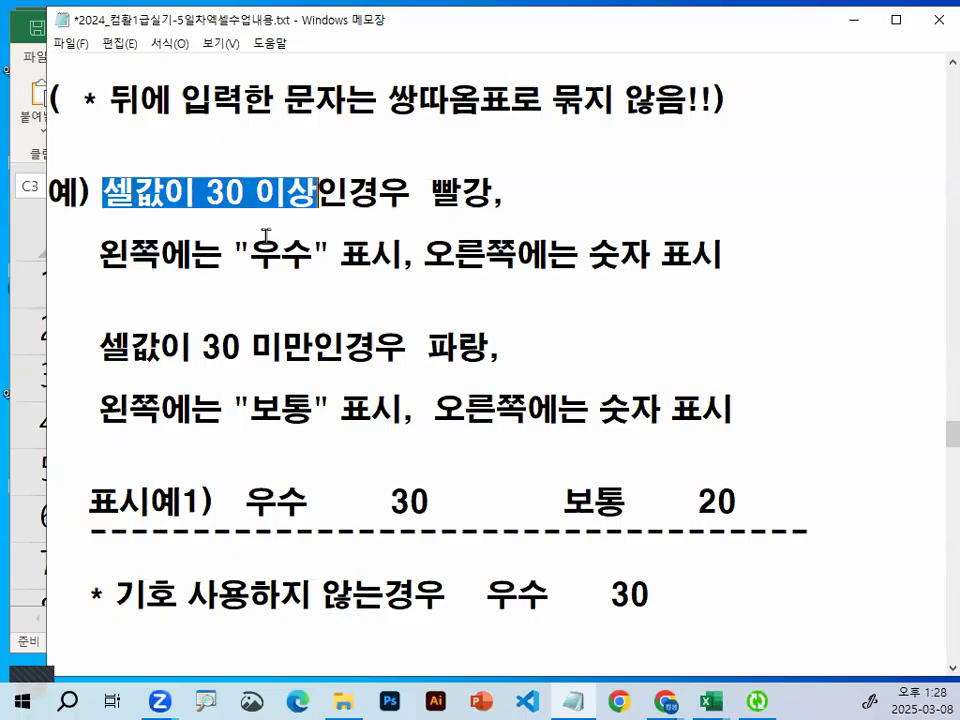
left_click_drag(246, 500, 441, 500)
Examine the rule for cell values under 30 and circle the gap in its expected "보통 20" display.
left_click_drag(99, 346, 491, 346)
left_click_drag(254, 408, 315, 408)
left_click_drag(600, 408, 662, 408)
left_click_drag(627, 503, 563, 500)
left_click_drag(718, 500, 748, 501)
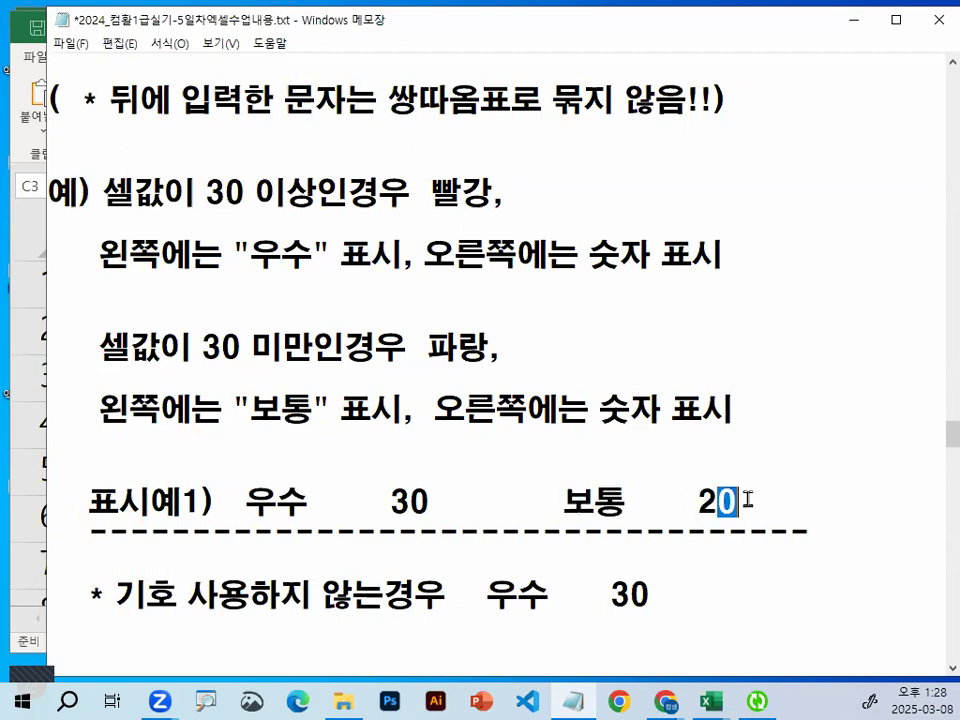
left_click(748, 501)
left_click_drag(651, 522, 701, 497)
left_click_drag(652, 548, 735, 500)
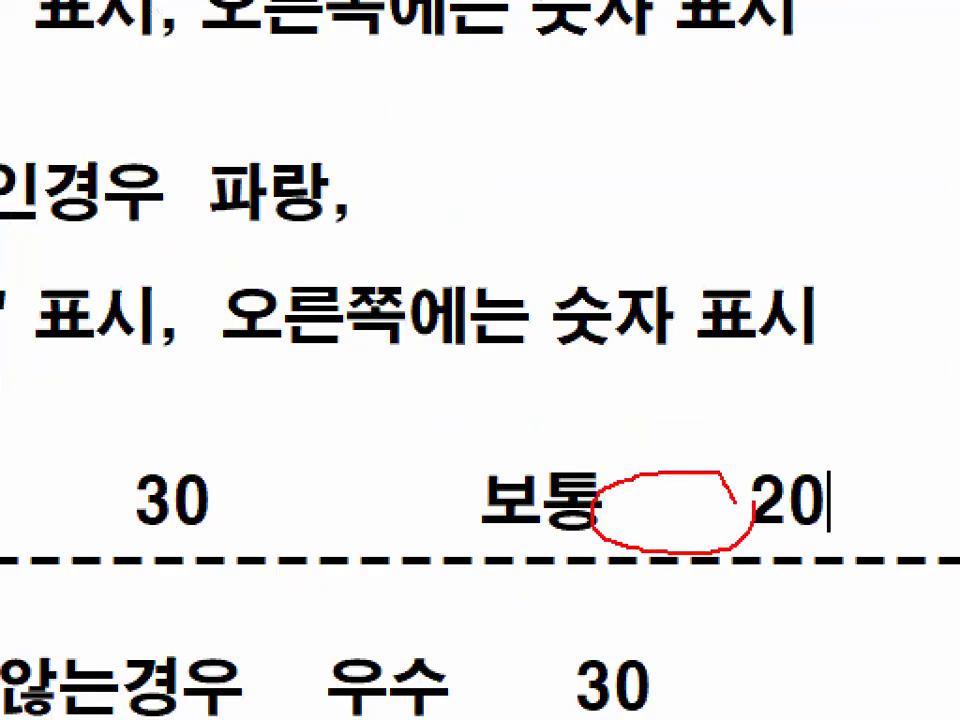
Examine the "우수" section of the format code and annotate its asterisk-and-space part and the space-filling layout below it.
scroll(413, 422, "down", 1)
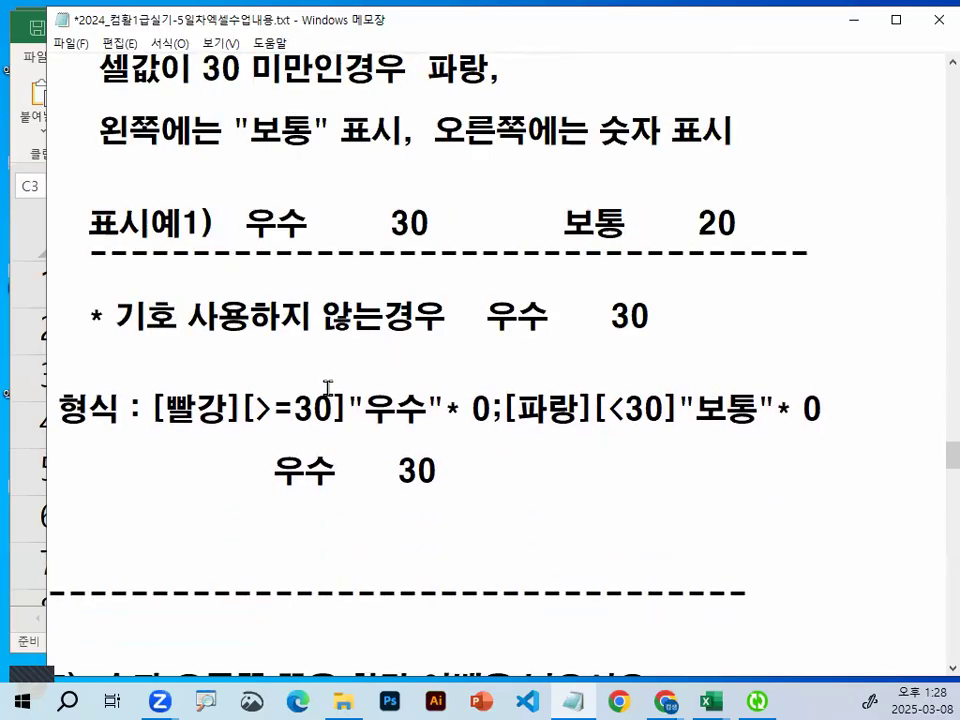
scroll(327, 388, "down", 2)
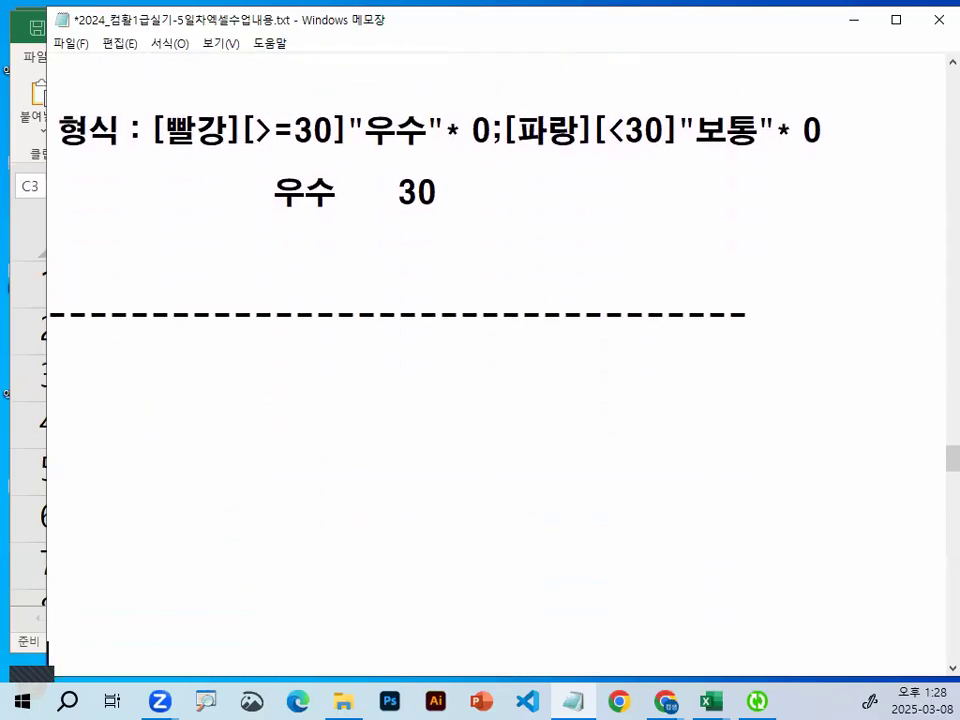
scroll(600, 155, "up", 1)
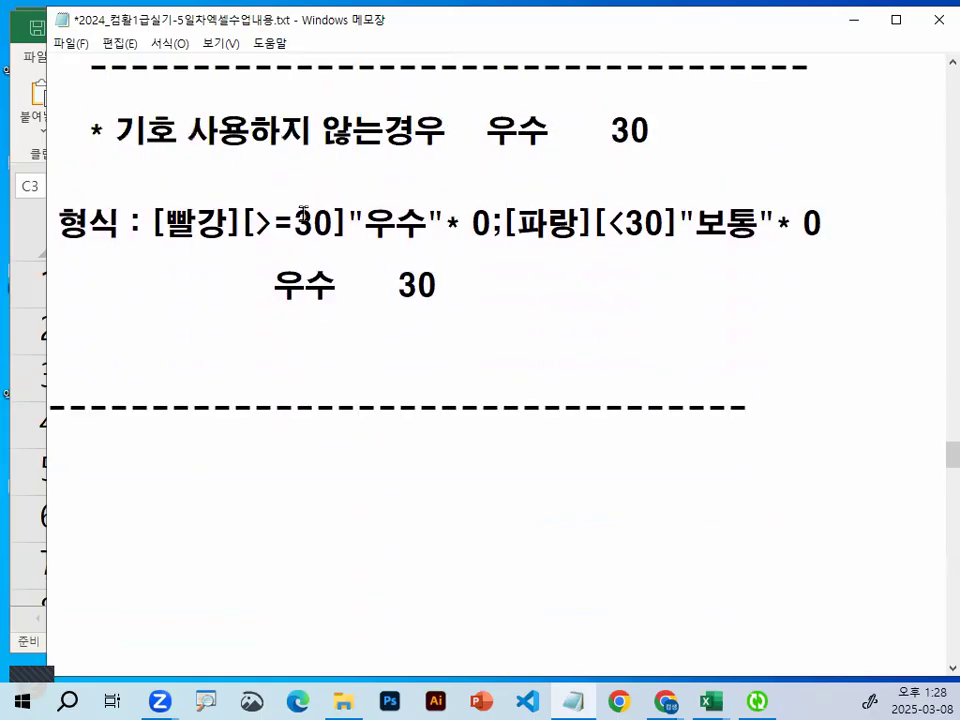
left_click_drag(257, 222, 428, 220)
double_click(483, 222)
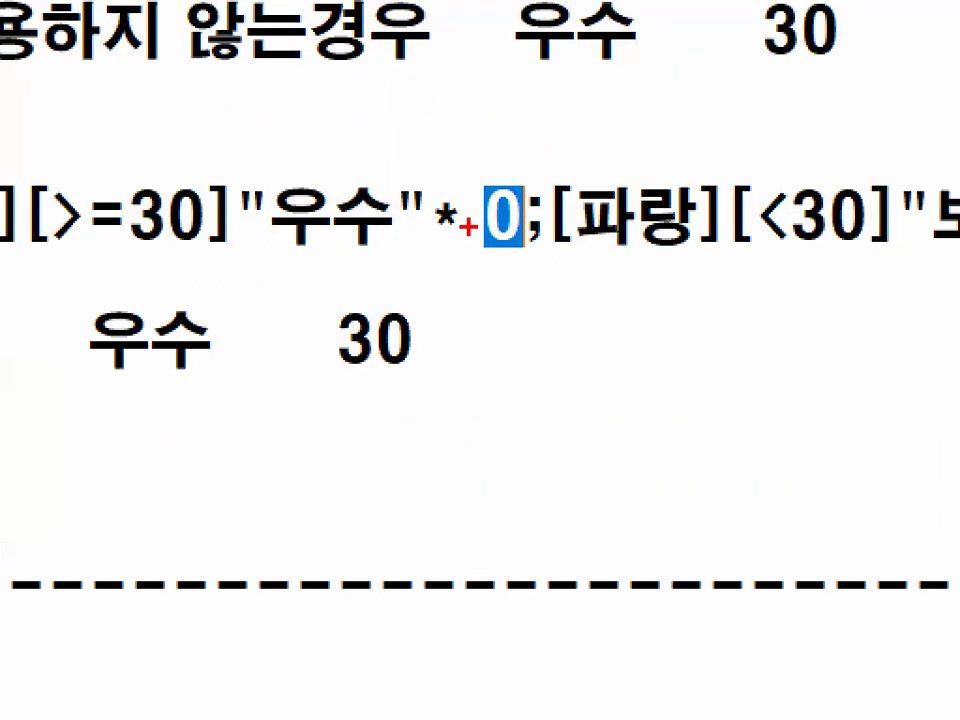
left_click_drag(458, 212, 470, 210)
left_click_drag(300, 160, 347, 140)
mouse_move(529, 148)
left_mouse_down()
mouse_move(542, 178)
mouse_move(560, 155)
left_mouse_up()
left_click_drag(283, 278, 538, 274)
left_click_drag(238, 245, 242, 362)
left_click_drag(590, 244, 598, 360)
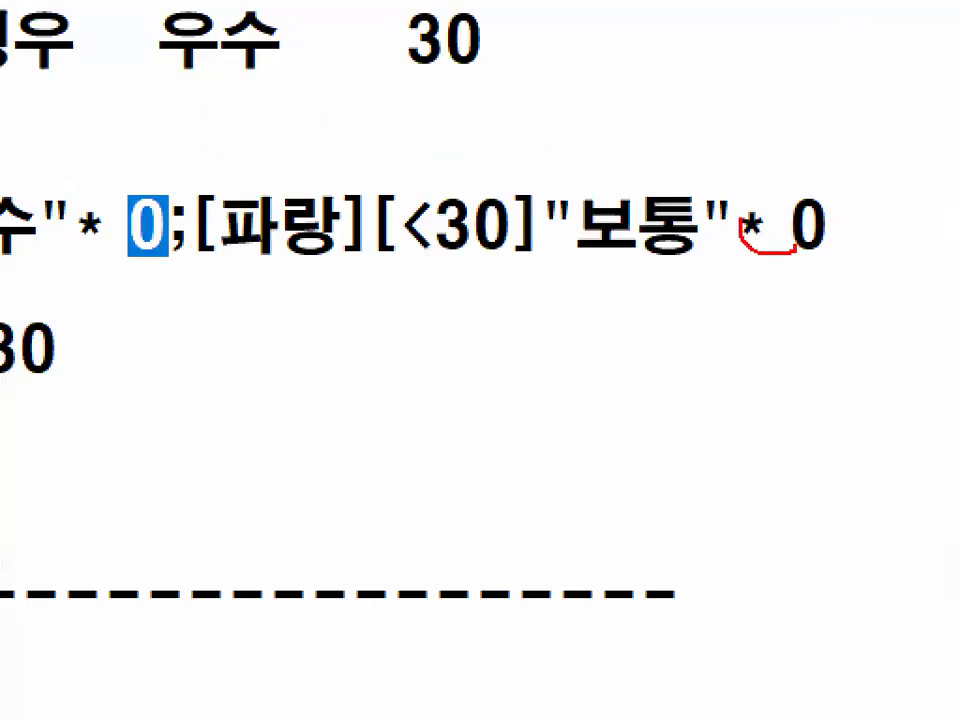
Circle the asterisk and space in the "보통" section of the format code and clear the annotations.
left_click_drag(796, 240, 770, 206)
left_click_drag(536, 350, 684, 348)
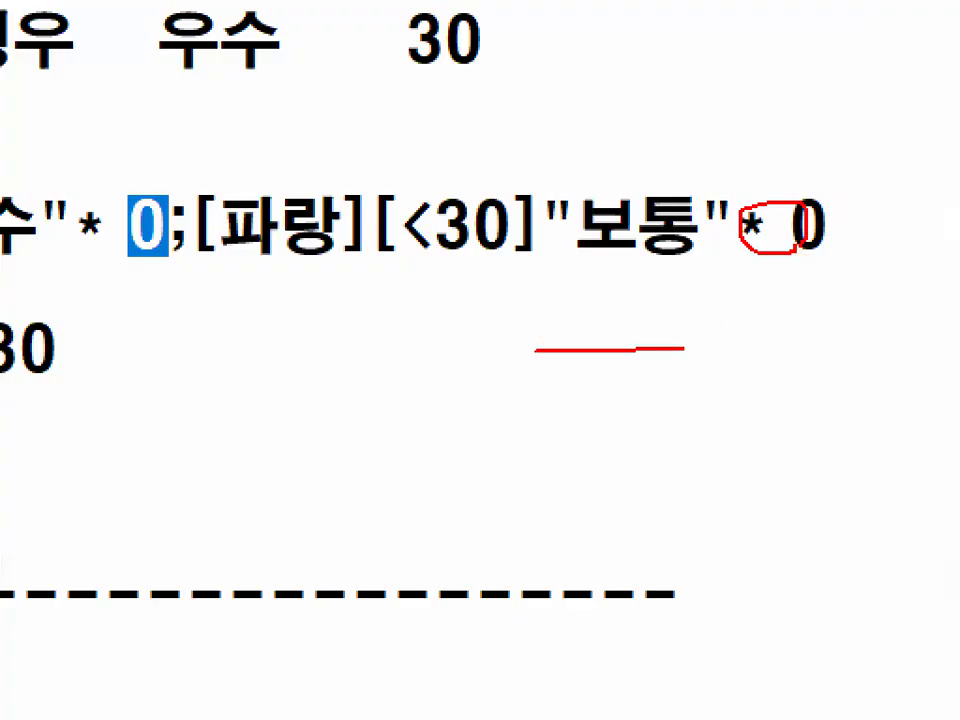
key("Escape")
left_click_drag(196, 222, 222, 222)
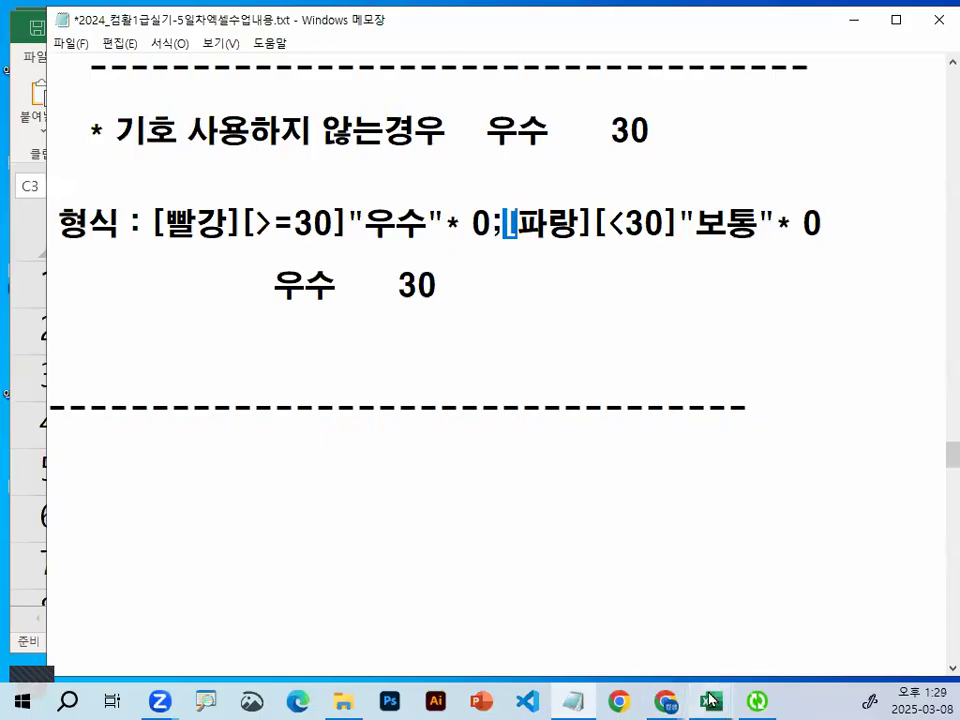
Switch to the Excel workbook and widen column D, which holds the 결과4 values.
mouse_move(710, 700)
left_click(824, 600)
left_click_drag(801, 316, 806, 521)
scroll(715, 349, "right", 2)
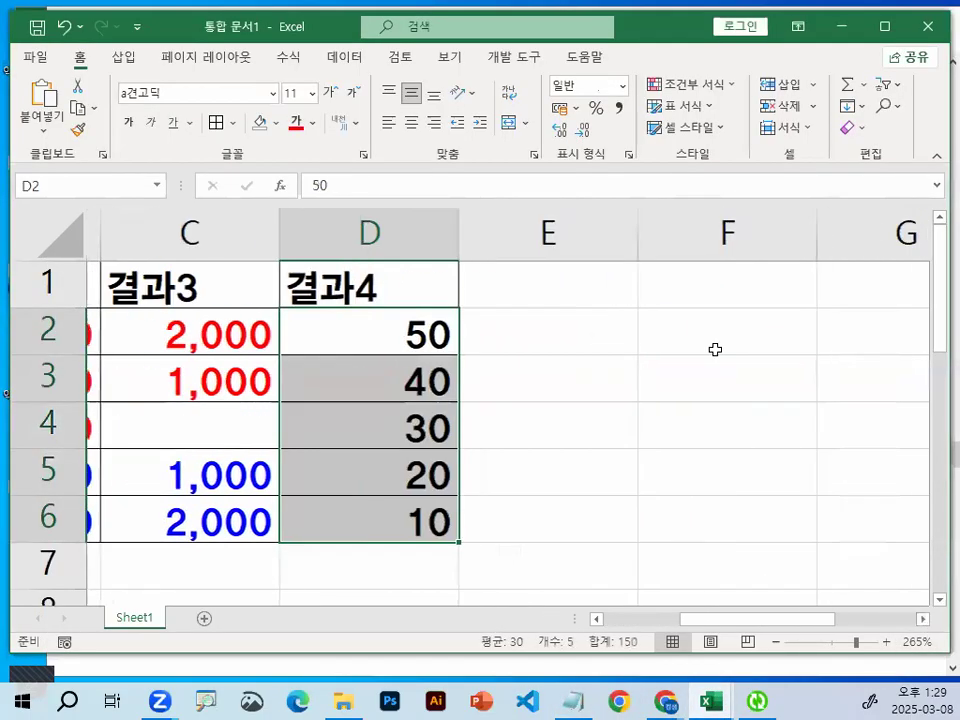
left_click_drag(448, 219, 549, 223)
left_click_drag(461, 317, 488, 504)
mouse_move(398, 241)
left_mouse_down()
mouse_move(549, 239)
mouse_move(534, 272)
left_mouse_up()
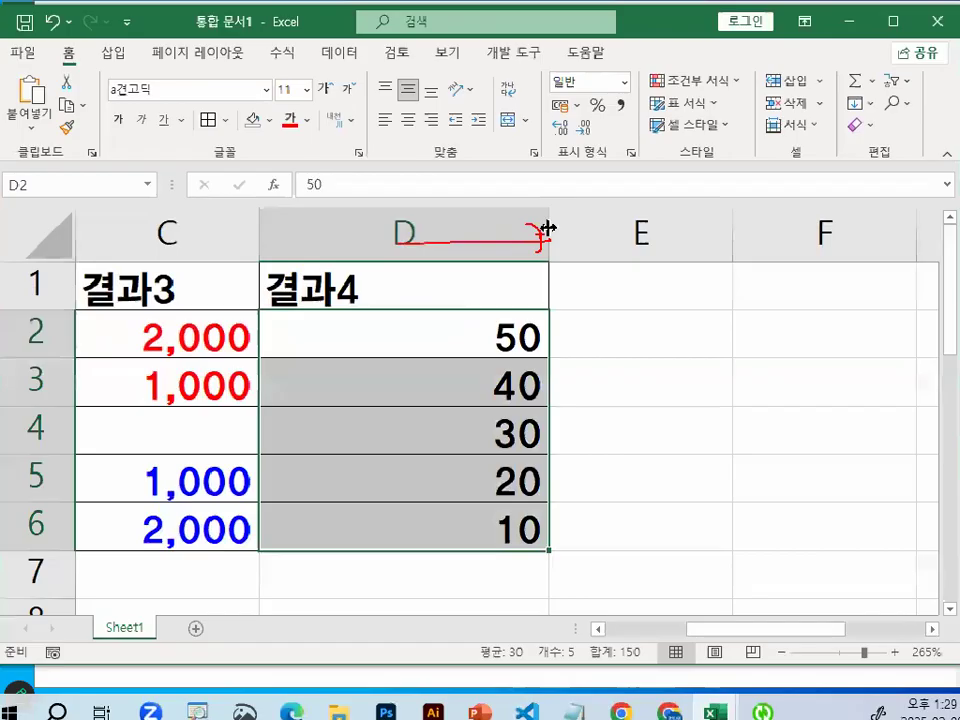
mouse_move(550, 228)
left_mouse_down()
mouse_move(635, 226)
mouse_move(611, 215)
left_mouse_up()
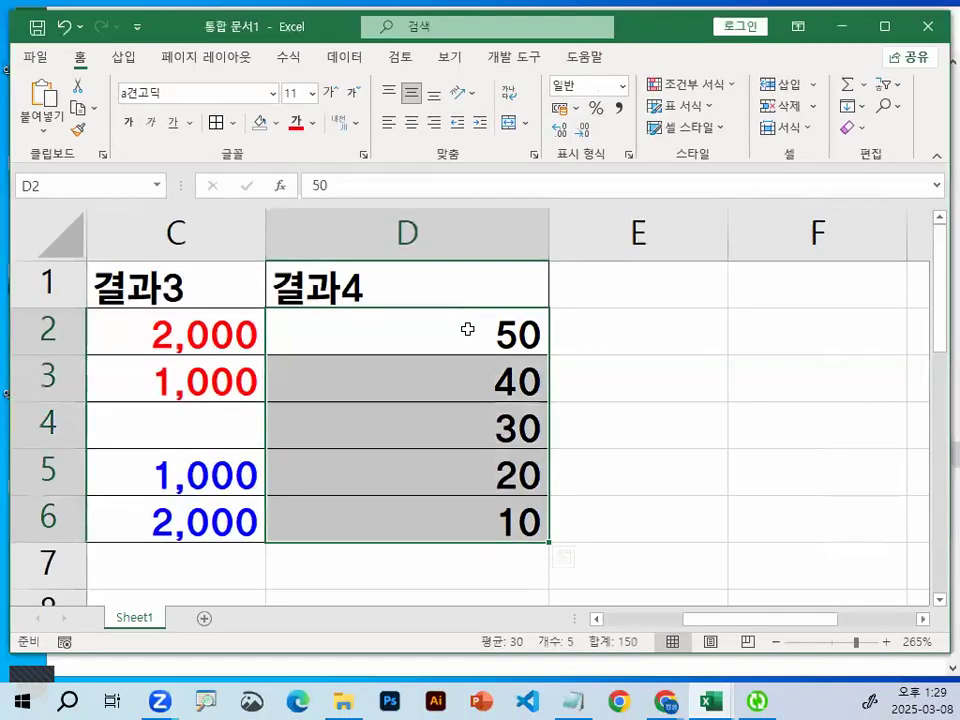
Open the cell format settings for D2:D6, choose the 사용자 지정 category and clear the existing format code.
left_click(467, 326)
left_click_drag(467, 328, 484, 506)
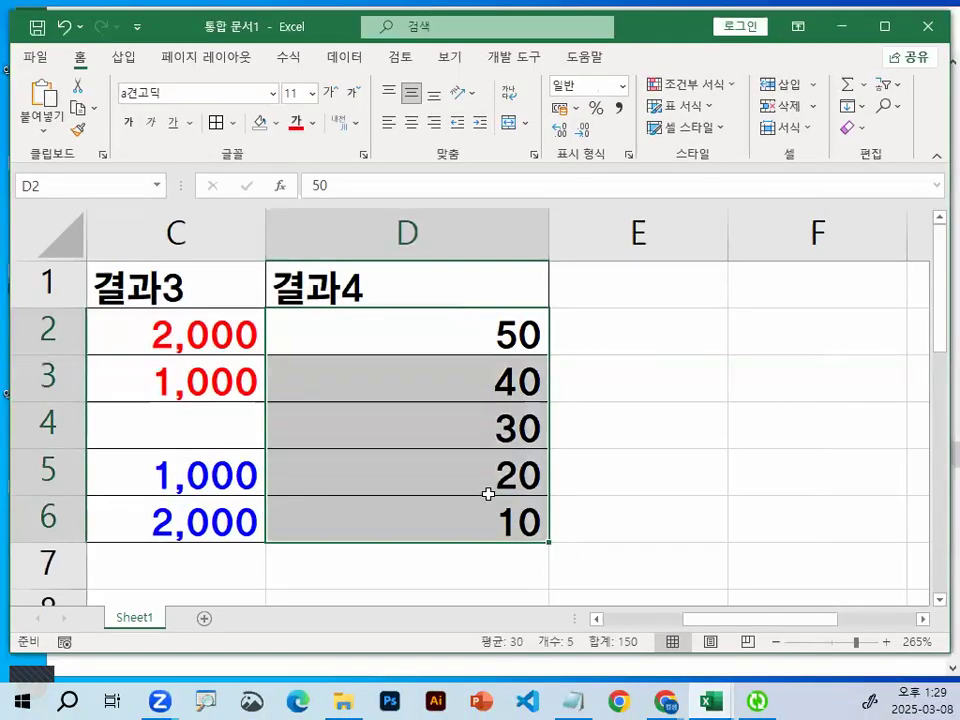
key("ctrl+1")
left_click(340, 295)
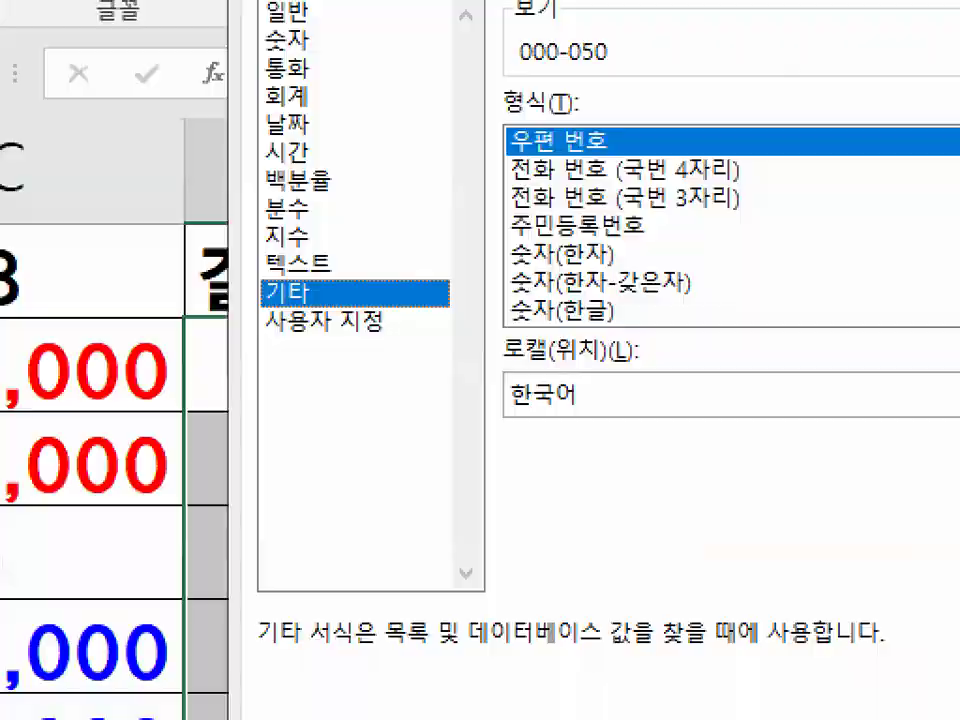
left_click(352, 311)
left_click_drag(474, 220, 358, 199)
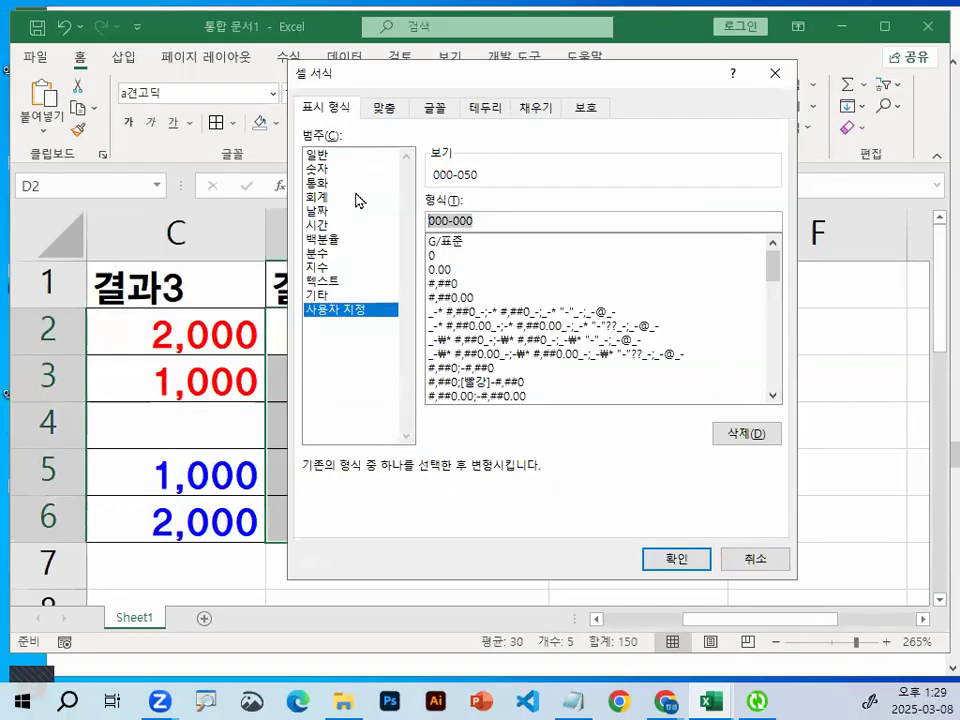
key("BackSpace")
Switch to the Notepad notes and copy the format code [빨강][>=30]"우수"* 0;[파랑][<30]"보통"* 0.
key("alt+Tab")
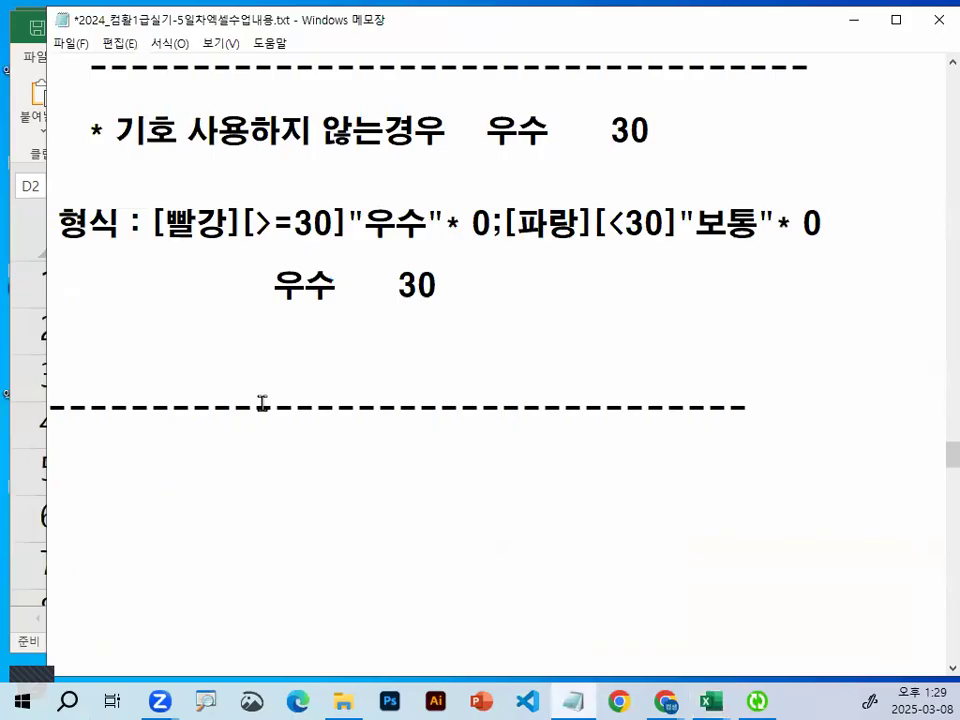
double_click(195, 222)
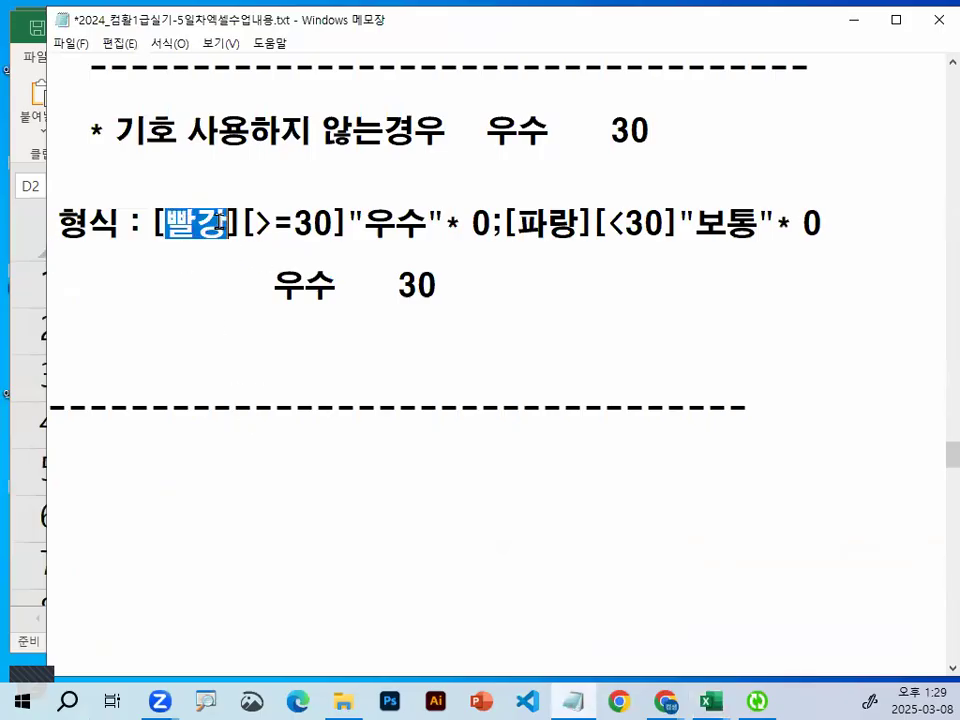
left_click_drag(255, 222, 472, 223)
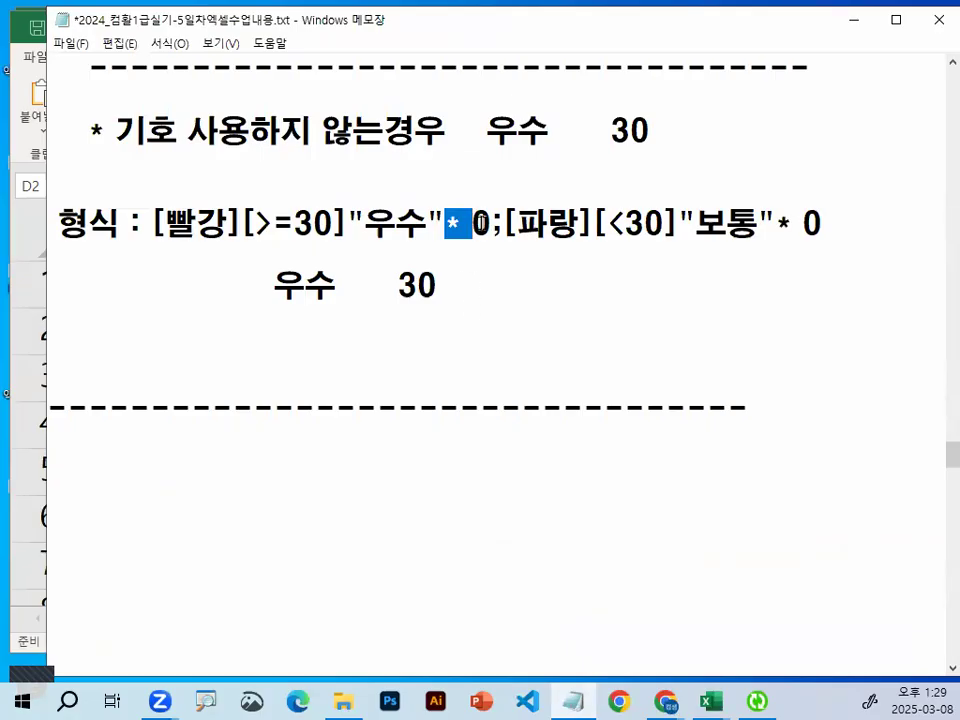
left_click(476, 222)
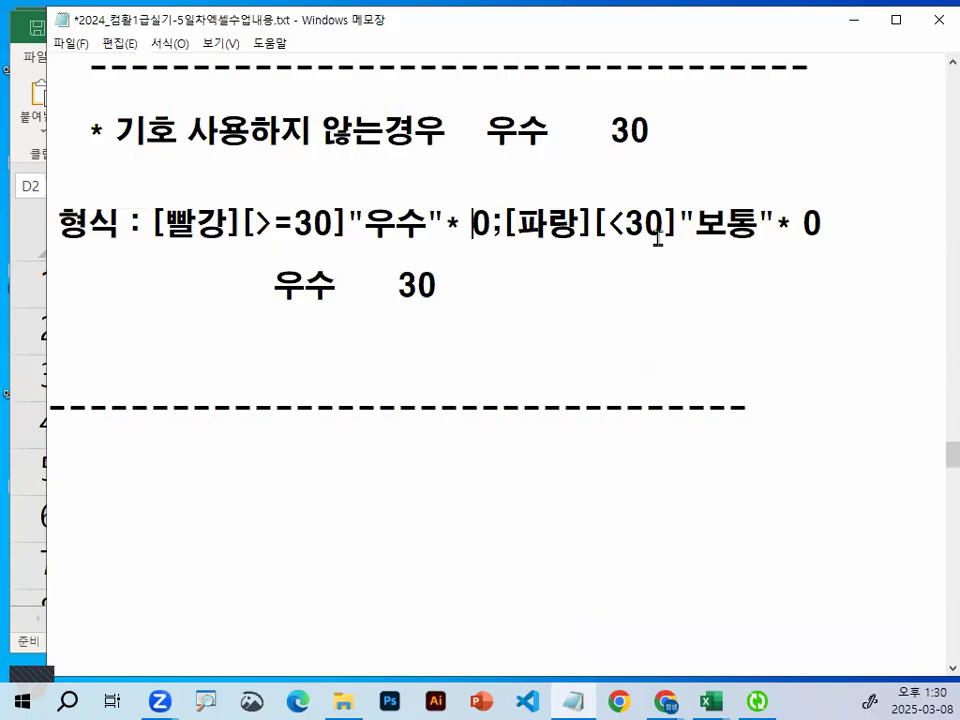
left_click_drag(694, 222, 760, 222)
left_click(795, 224)
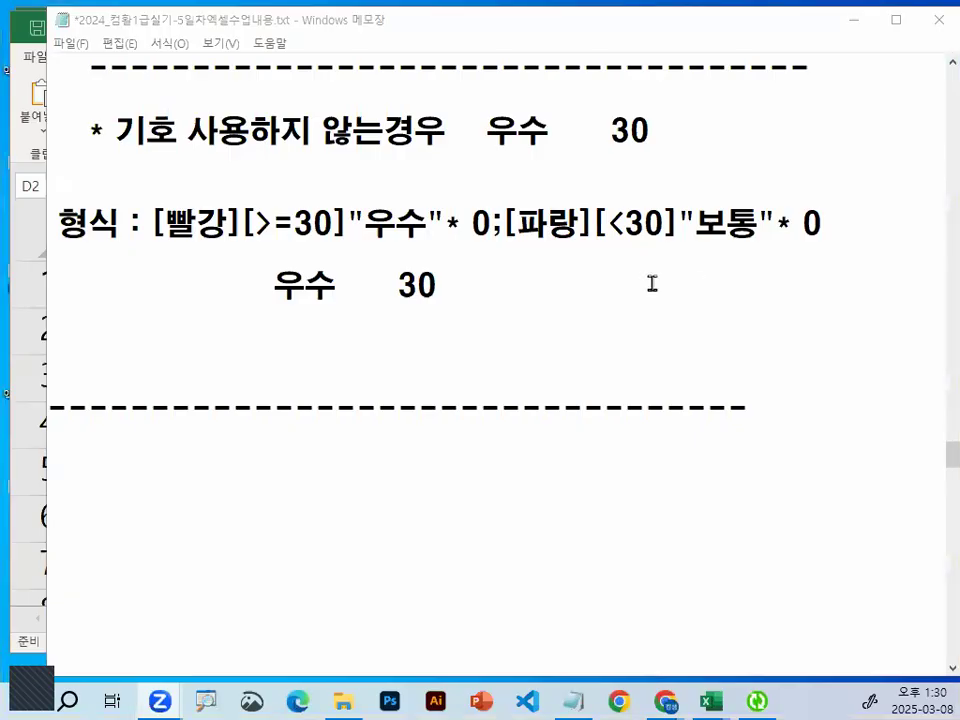
left_click_drag(150, 222, 821, 204)
key("ctrl+c")
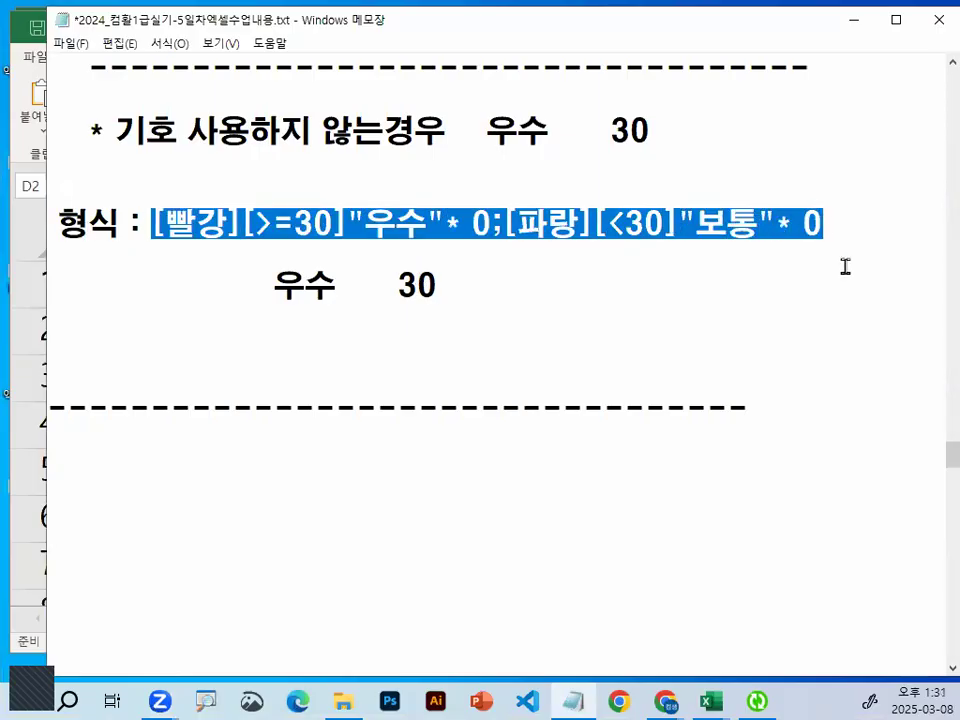
Switch back to Excel and apply the pasted custom format [빨강][>=30]"우수"* 0;[파랑][<30]"보통"* 0 to D2:D6.
left_click(710, 702)
left_click(851, 621)
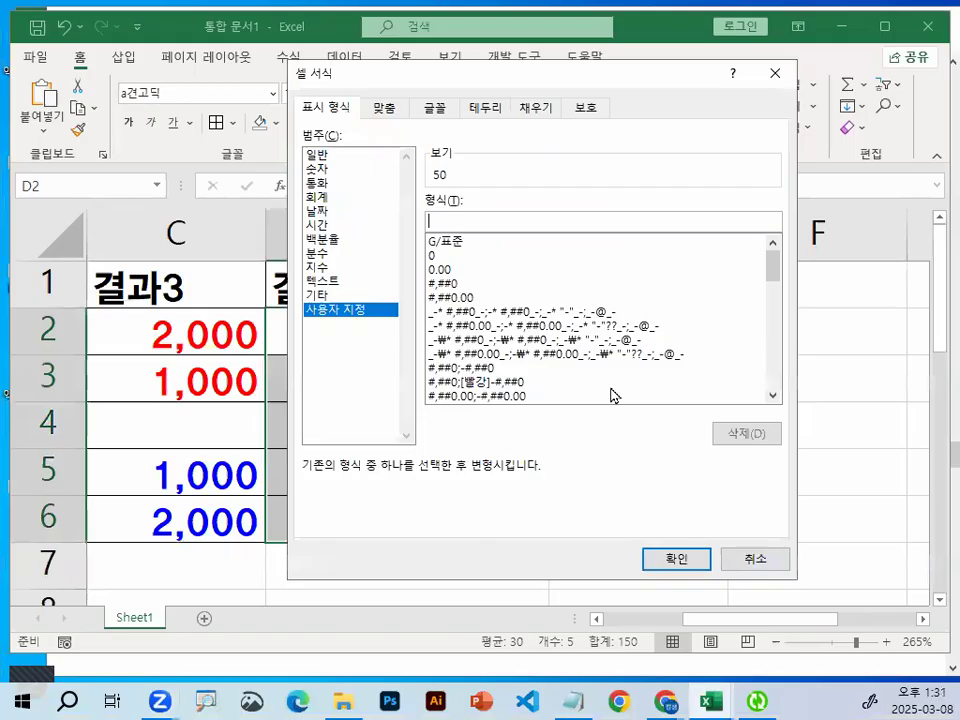
left_click(481, 221)
key("ctrl+v")
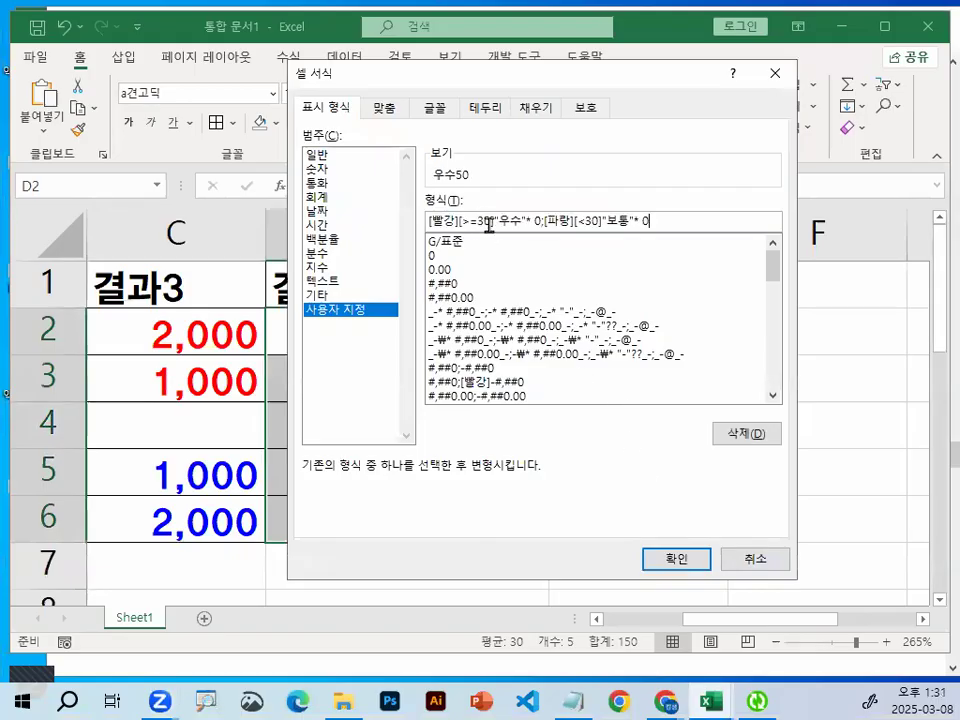
left_click(677, 558)
left_click(396, 345)
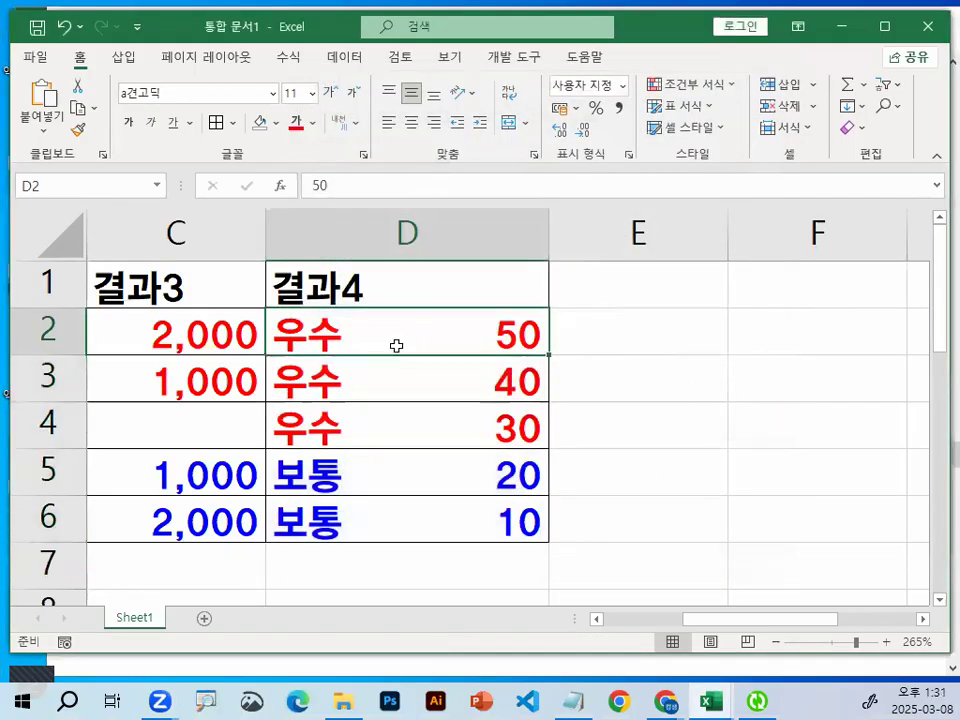
Narrow column D, which holds the 결과4 values, slightly.
mouse_move(354, 321)
left_mouse_down()
mouse_move(344, 339)
mouse_move(609, 326)
mouse_move(598, 347)
left_mouse_up()
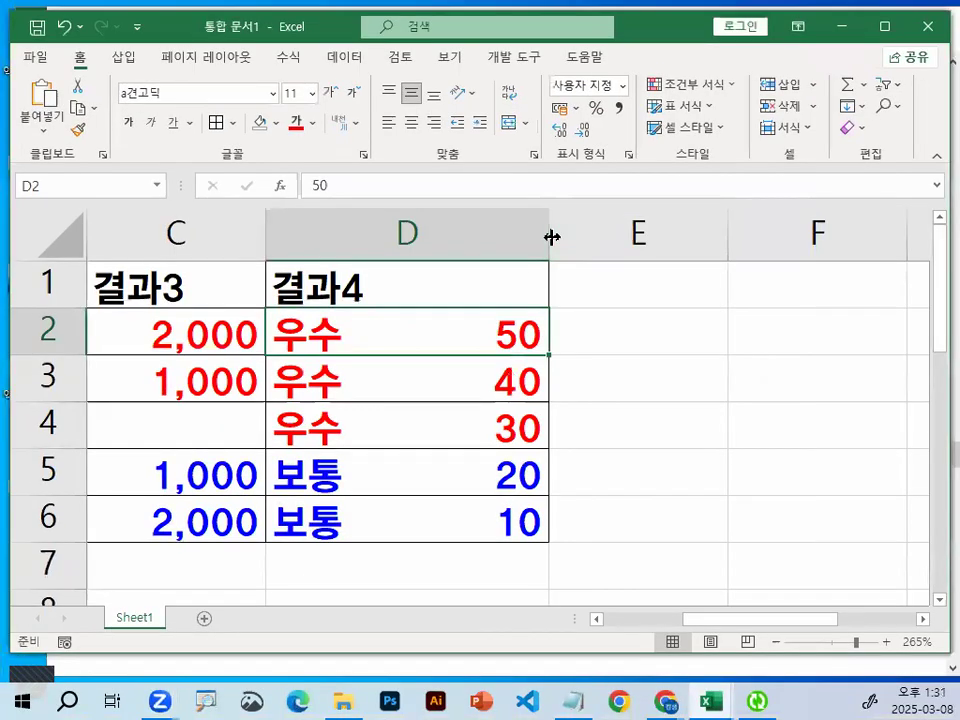
mouse_move(554, 234)
left_mouse_down()
mouse_move(451, 234)
mouse_move(526, 236)
left_mouse_up()
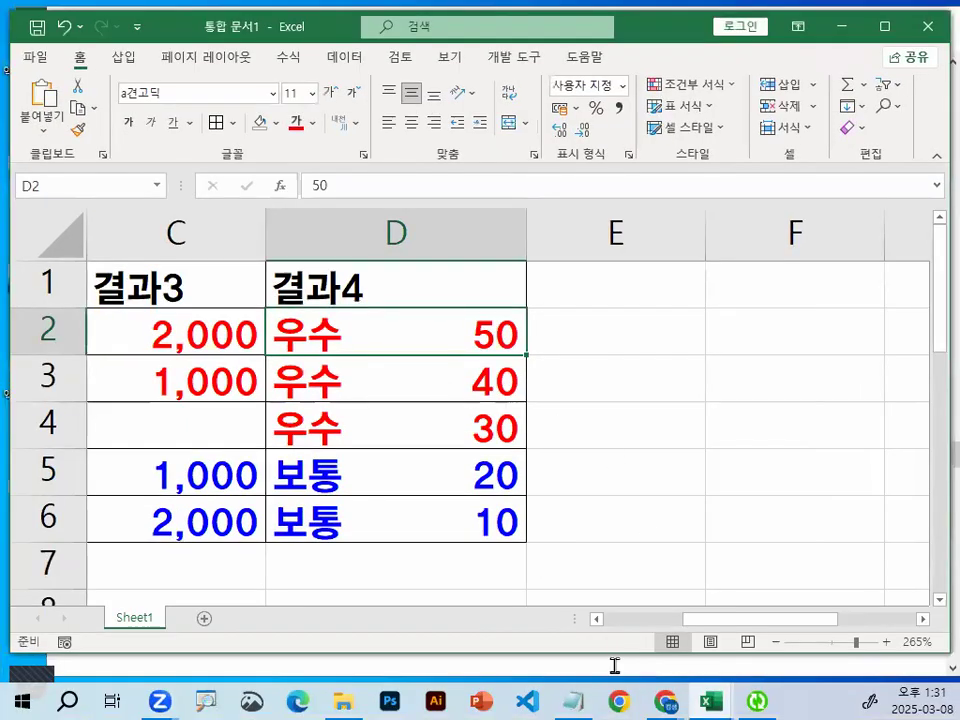
Switch to the Notepad notes, try a dash after the first asterisk of the 우수/보통 format code, and restore the space.
left_click(576, 700)
left_click_drag(446, 221, 463, 221)
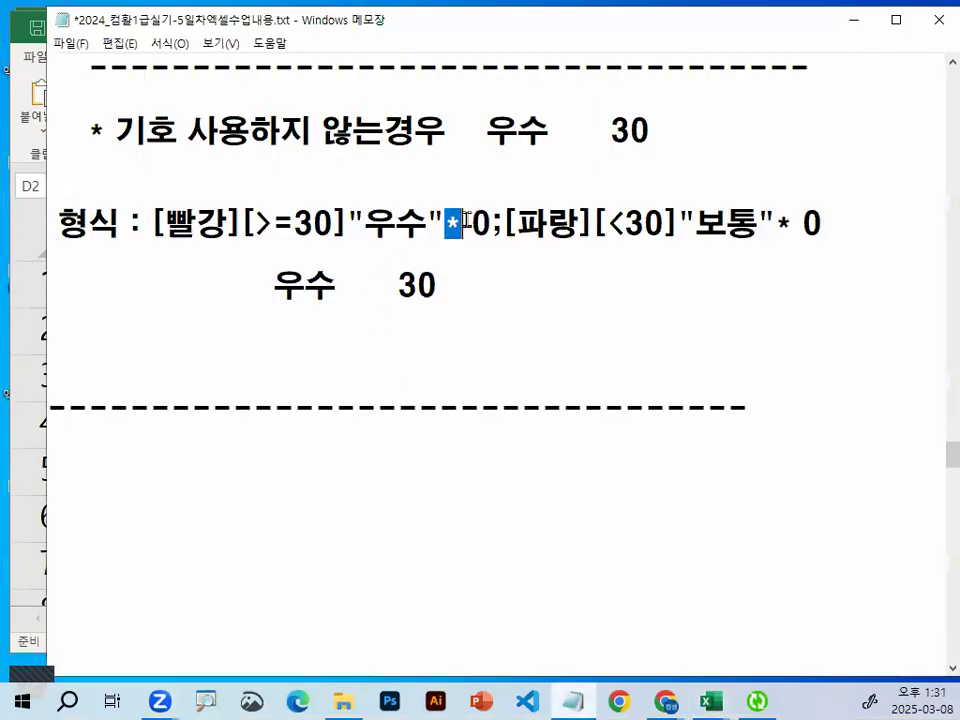
left_click(581, 381)
left_click_drag(461, 224, 472, 224)
type("-")
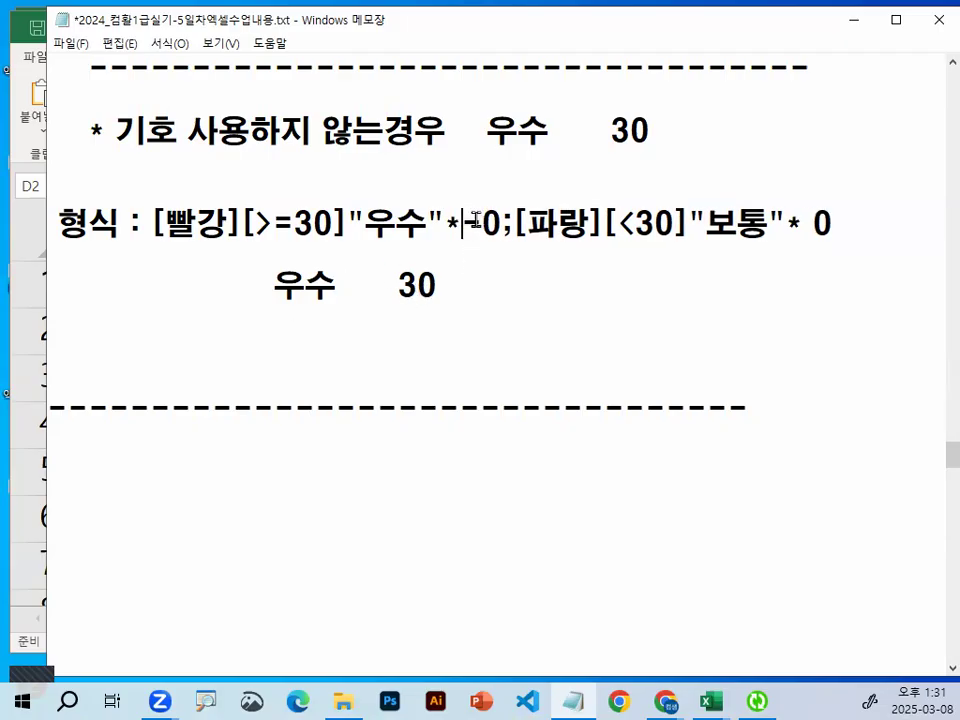
key("Delete")
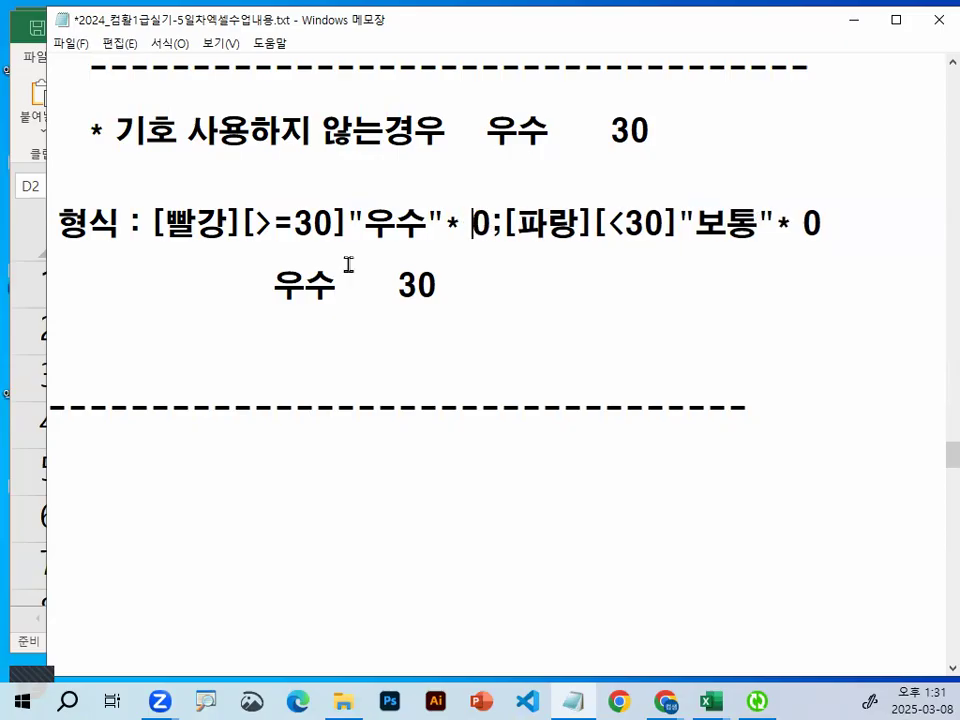
Switch back to Excel and change the custom format of D2:D6 to [빨강][>=30]"우수"*-0;[파랑][<30]"보통"*-0.
left_click(853, 28)
left_click_drag(407, 339, 415, 516)
key("ctrl+1")
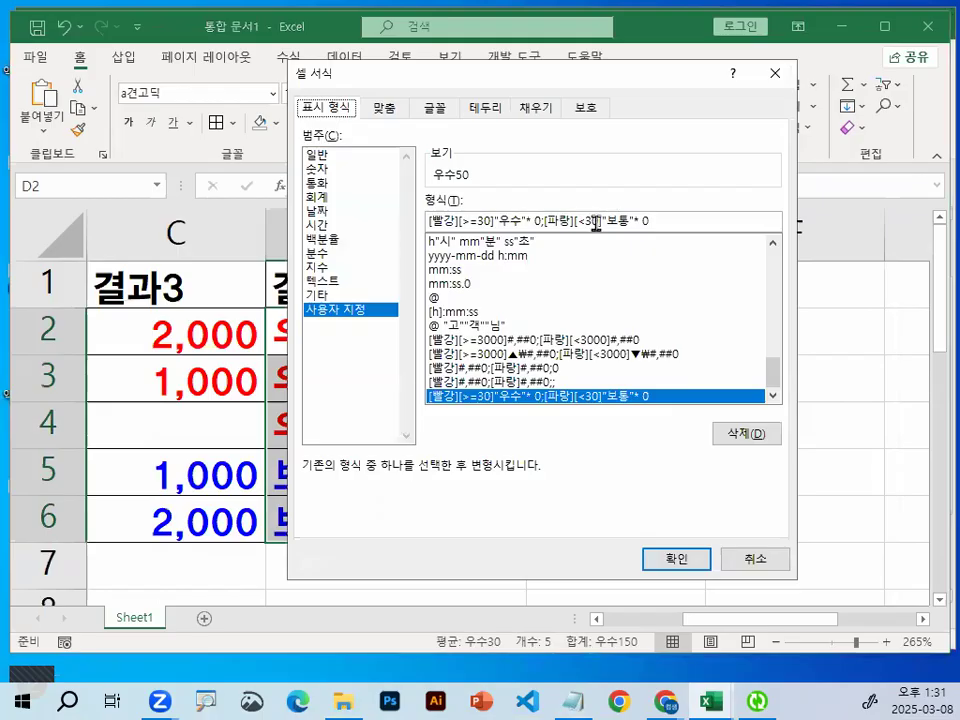
left_click(533, 222)
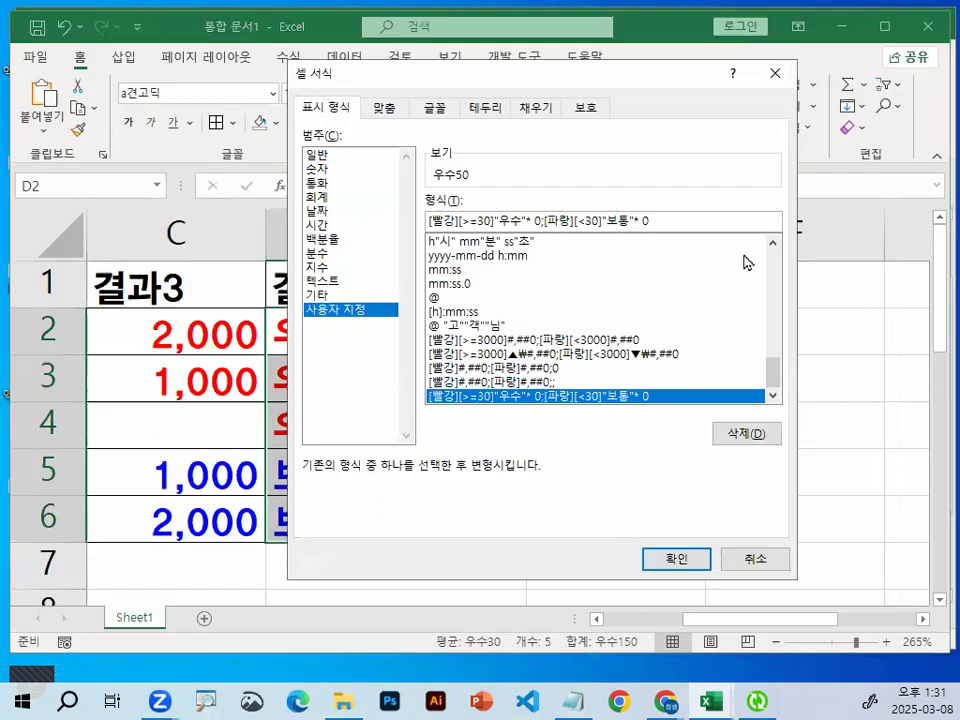
type("*-")
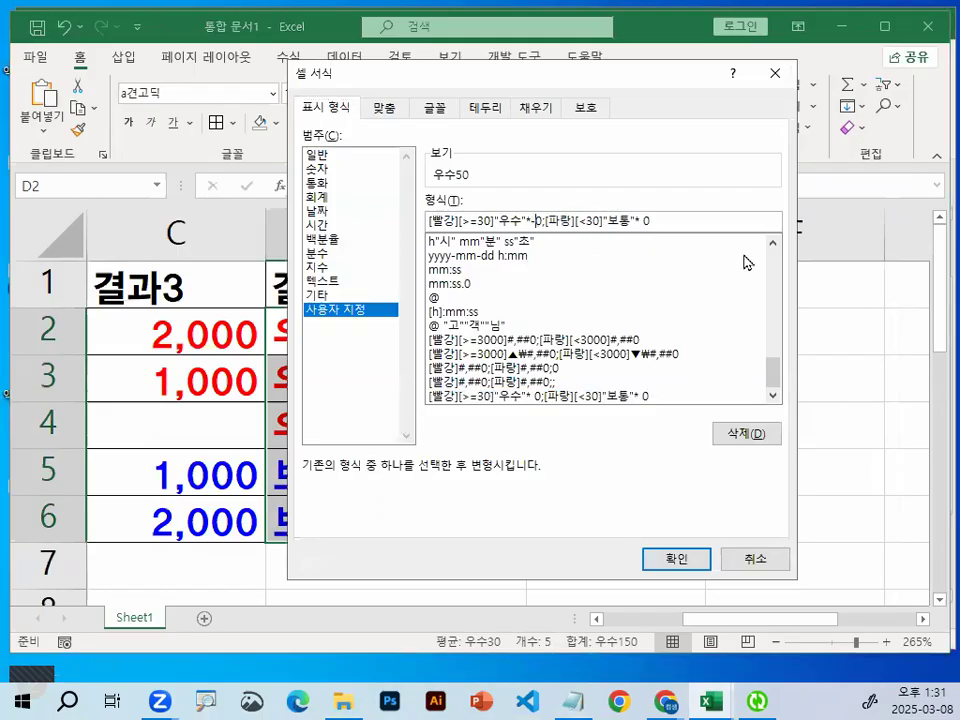
left_click(641, 221)
left_click(690, 564)
Examine how the repeated fill character spaces the labels from the numbers in the 결과4 column.
key("ctrl+1")
left_click(316, 373)
mouse_move(457, 312)
left_mouse_down()
mouse_move(401, 249)
mouse_move(461, 330)
left_mouse_up()
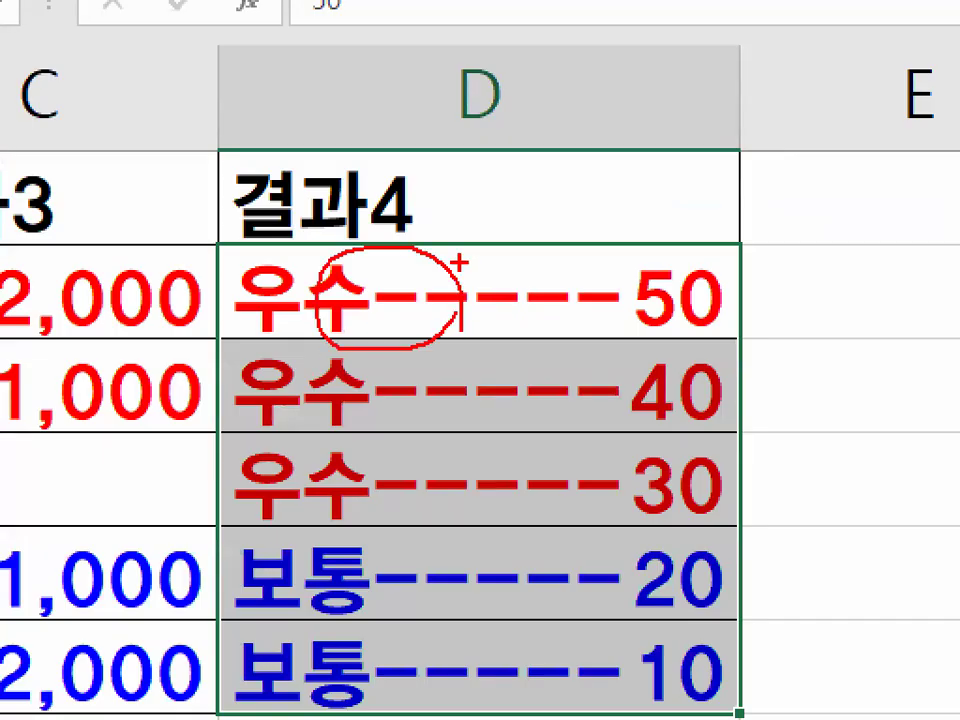
key("Escape")
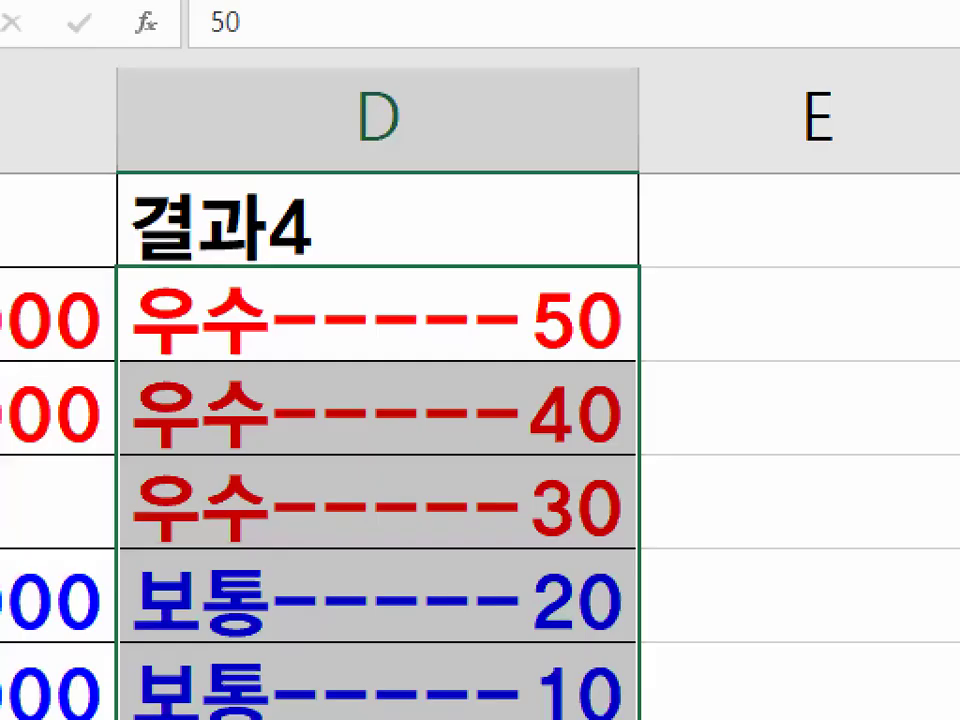
mouse_move(447, 362)
left_mouse_down()
mouse_move(344, 341)
mouse_move(425, 358)
left_mouse_up()
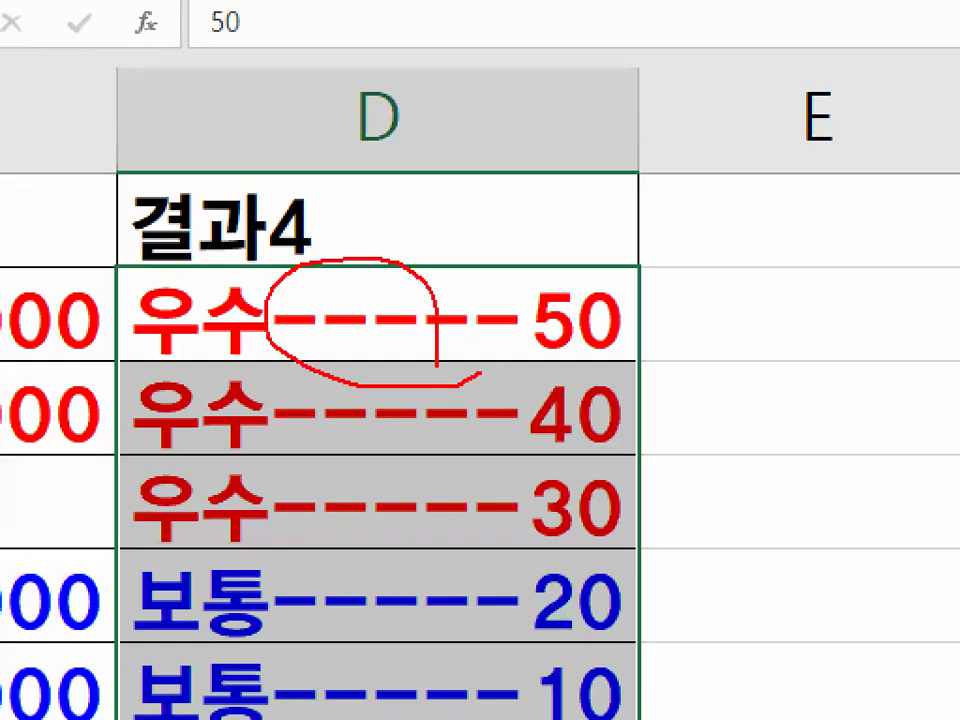
left_click_drag(325, 262, 493, 190)
key("Escape")
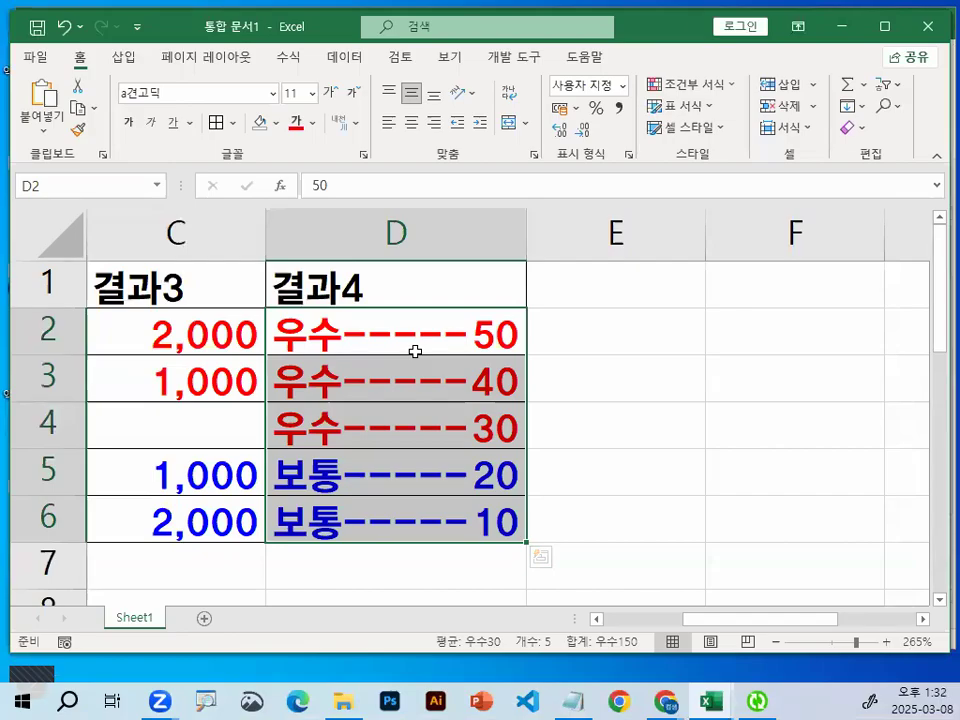
Restore the custom format of D2:D6 to [빨강][>=30]"우수"* 0;[파랑][<30]"보통"* 0, using spaces as the fill character.
key("ctrl+1")
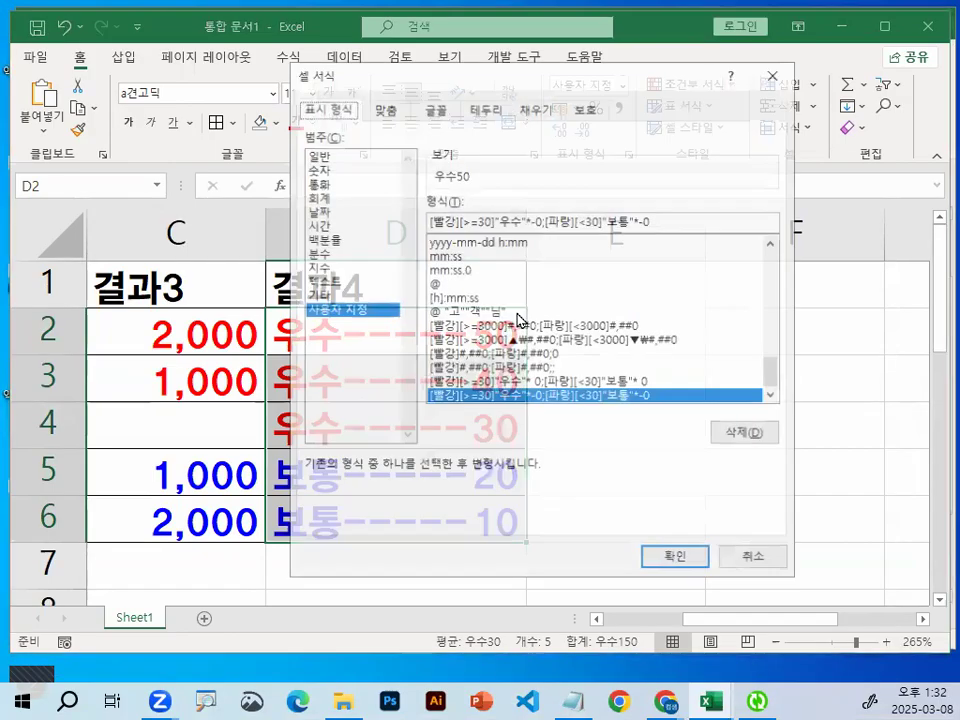
left_click(742, 218)
key("Left")
key("BackSpace")
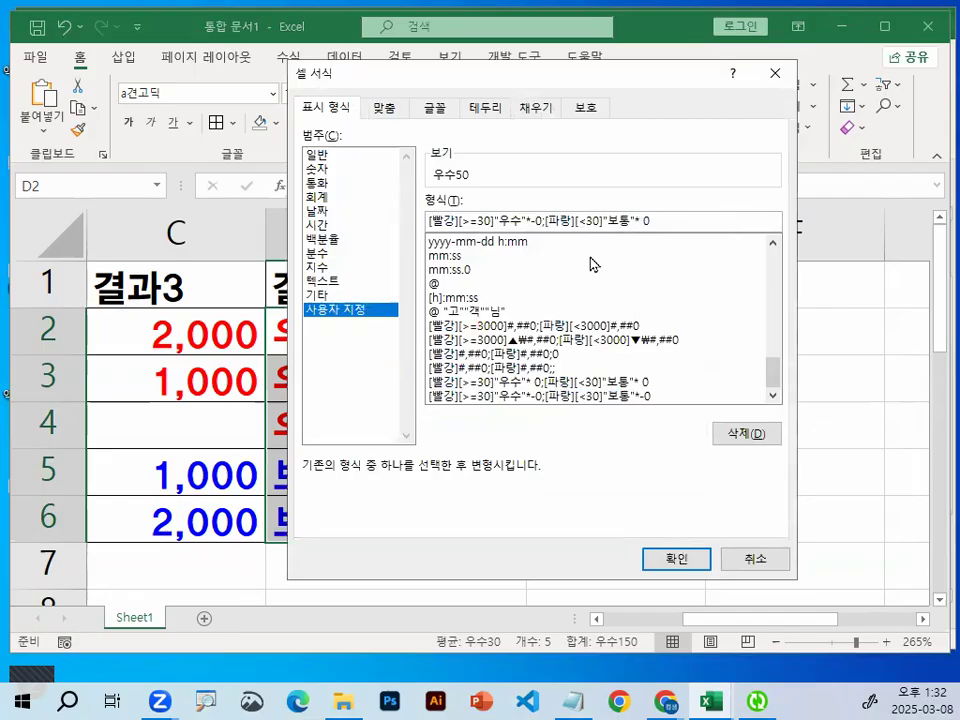
key("BackSpace")
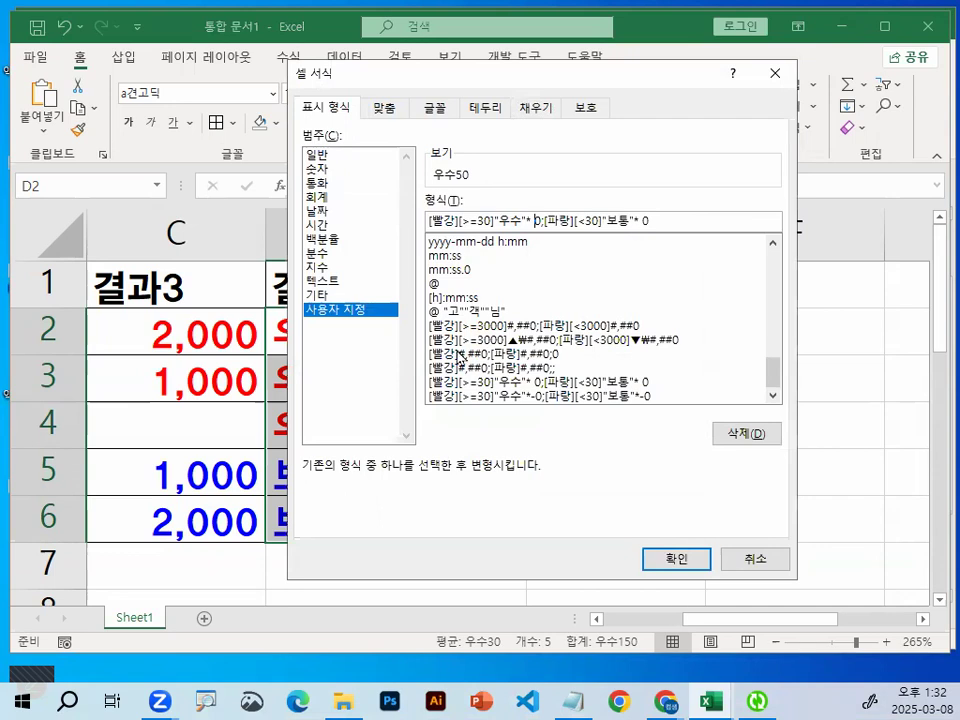
left_click(692, 556)
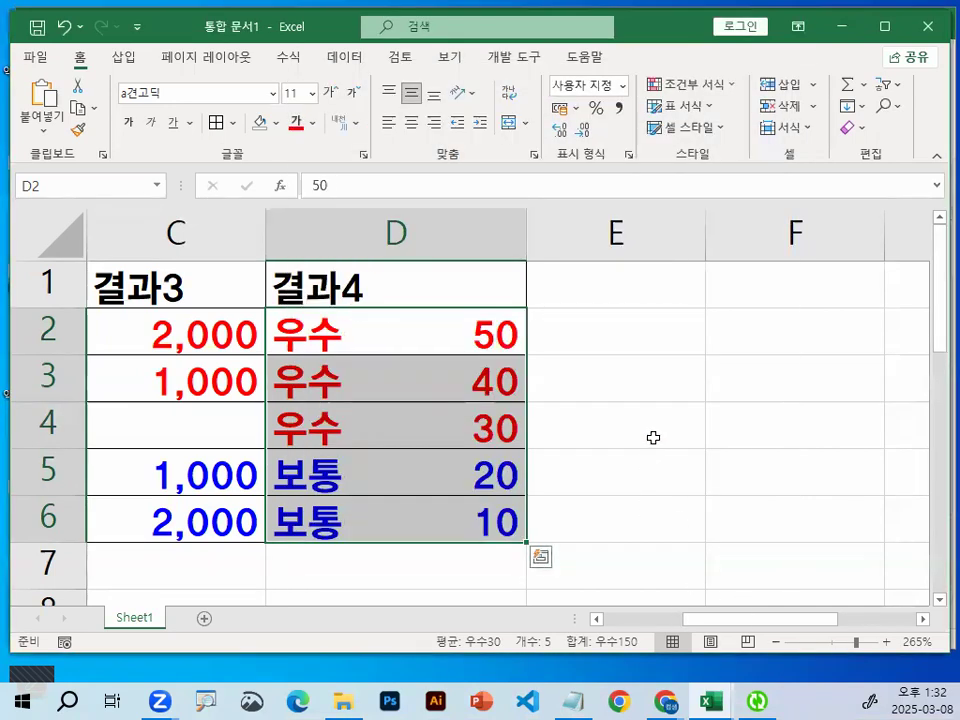
Deselect D2:D6 and examine the gap between the 결과4 numbers and the right edge of their cells.
left_click(653, 437)
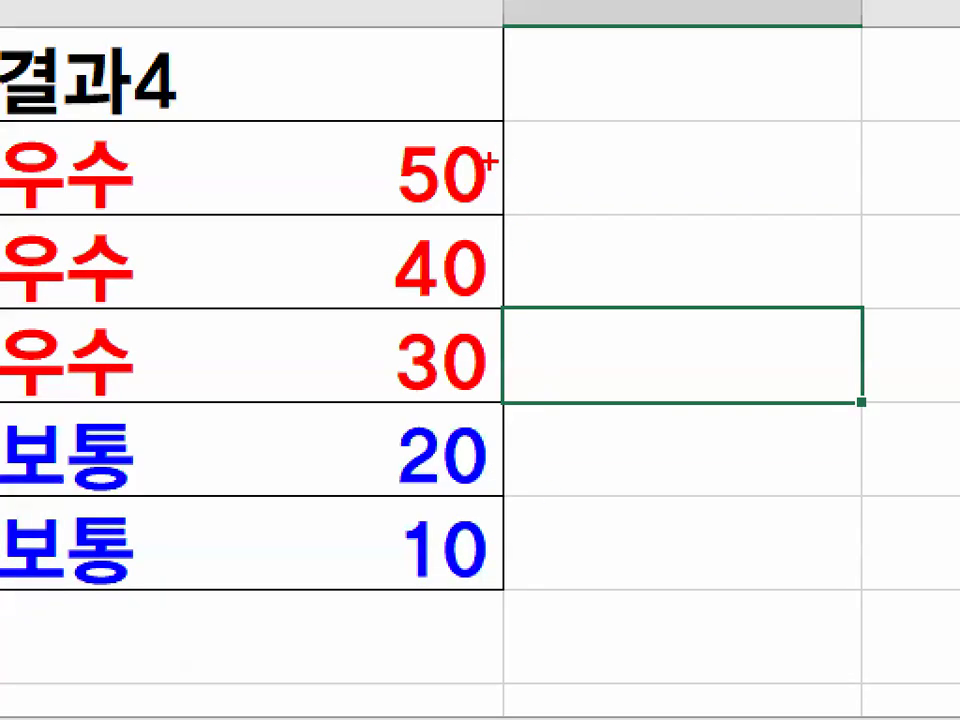
left_click_drag(509, 115, 501, 606)
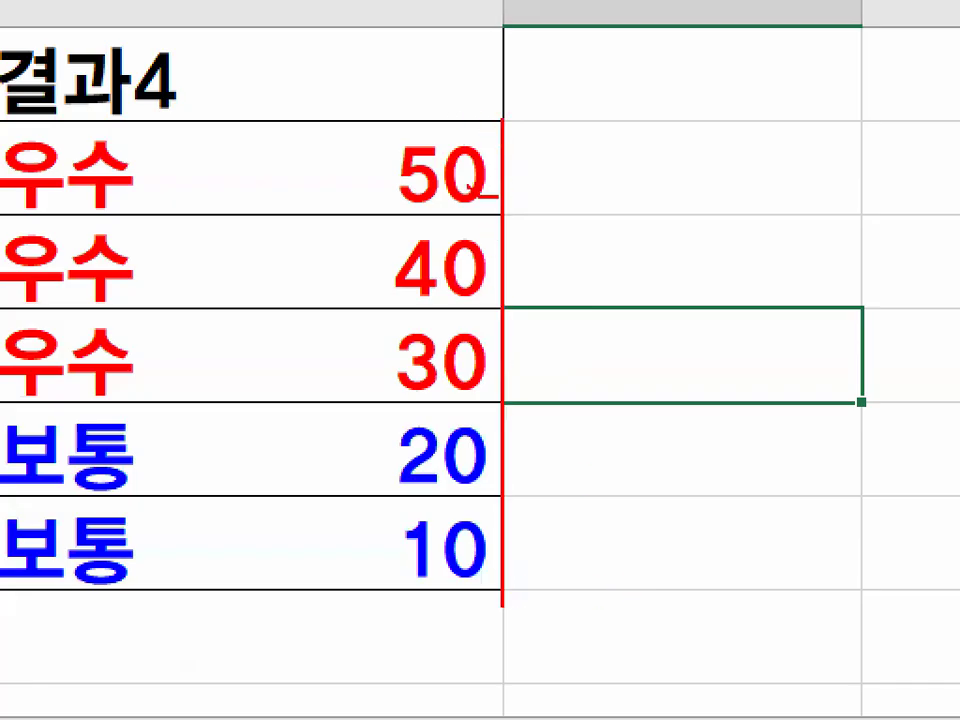
left_click_drag(498, 138, 512, 191)
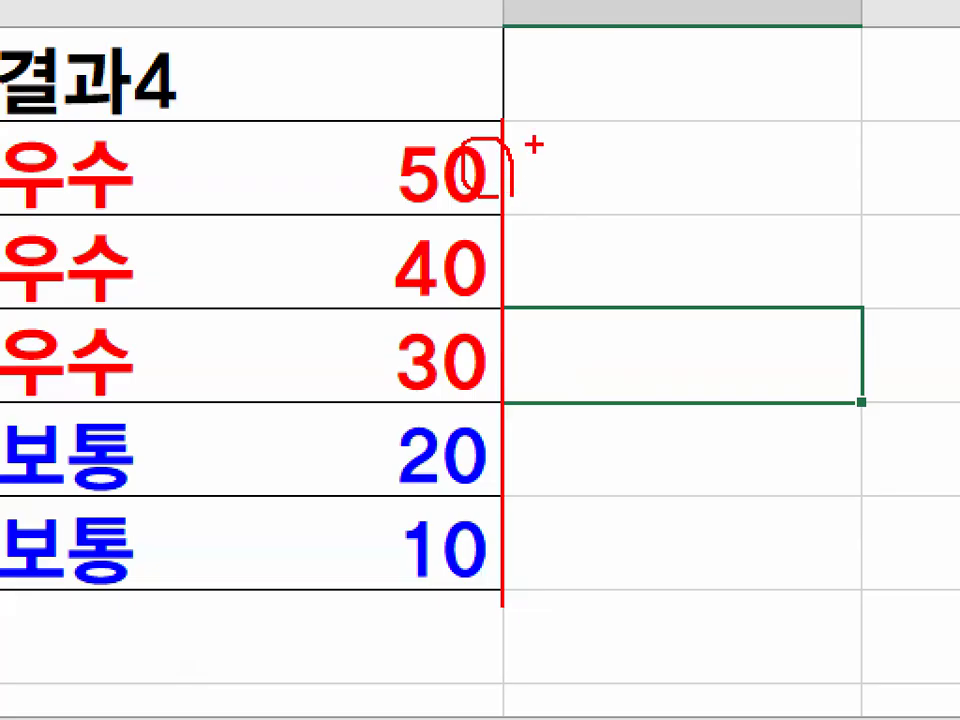
key("Escape")
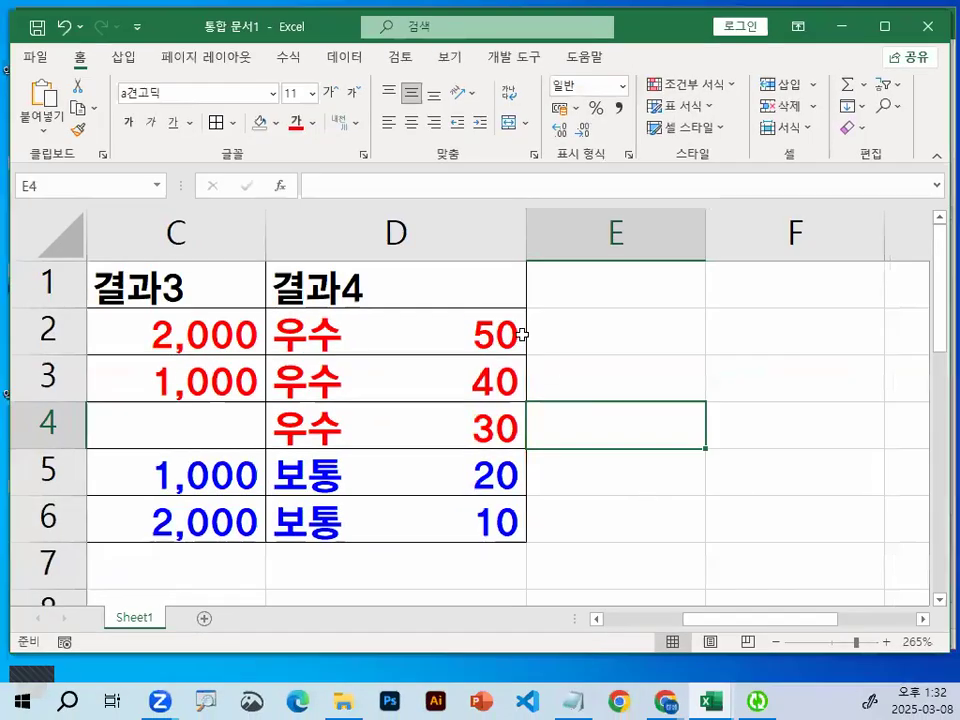
key("ctrl+1")
mouse_move(526, 337)
left_mouse_down()
mouse_move(500, 325)
mouse_move(518, 349)
mouse_move(548, 322)
mouse_move(525, 355)
left_mouse_up()
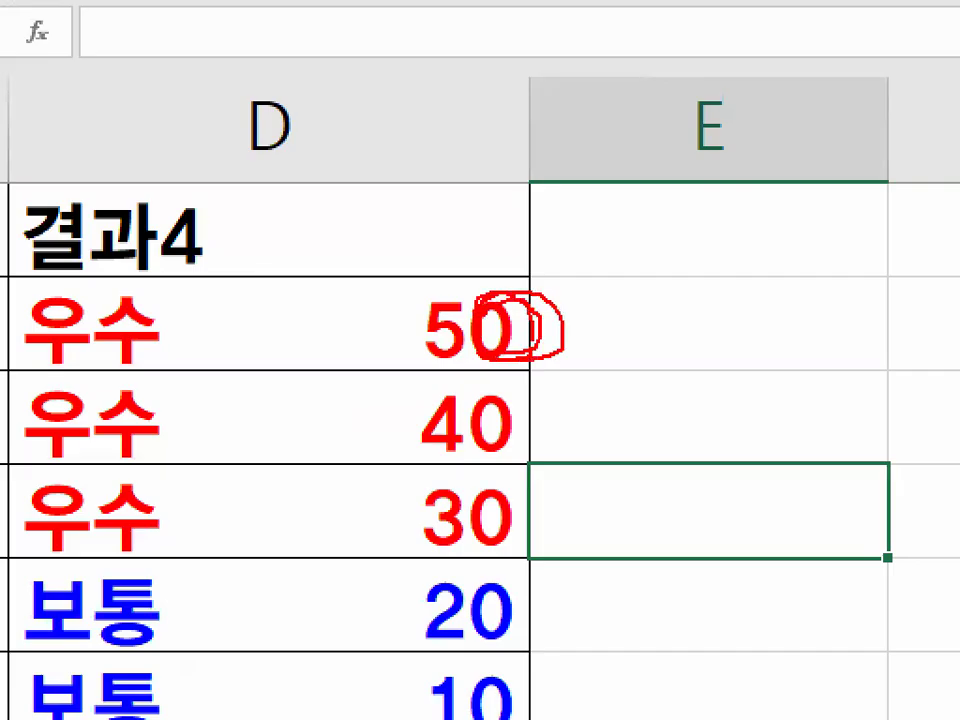
key("Escape")
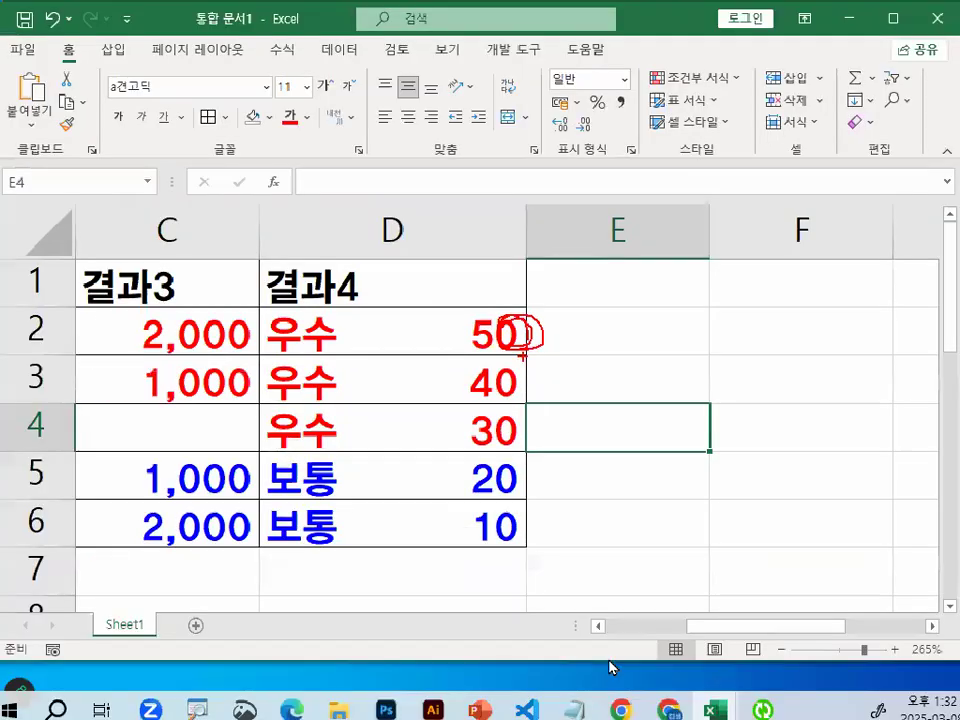
Switch to the Notepad notes and review item 7 on the one-space right margin, the _- symbols and the format code.
left_click(572, 702)
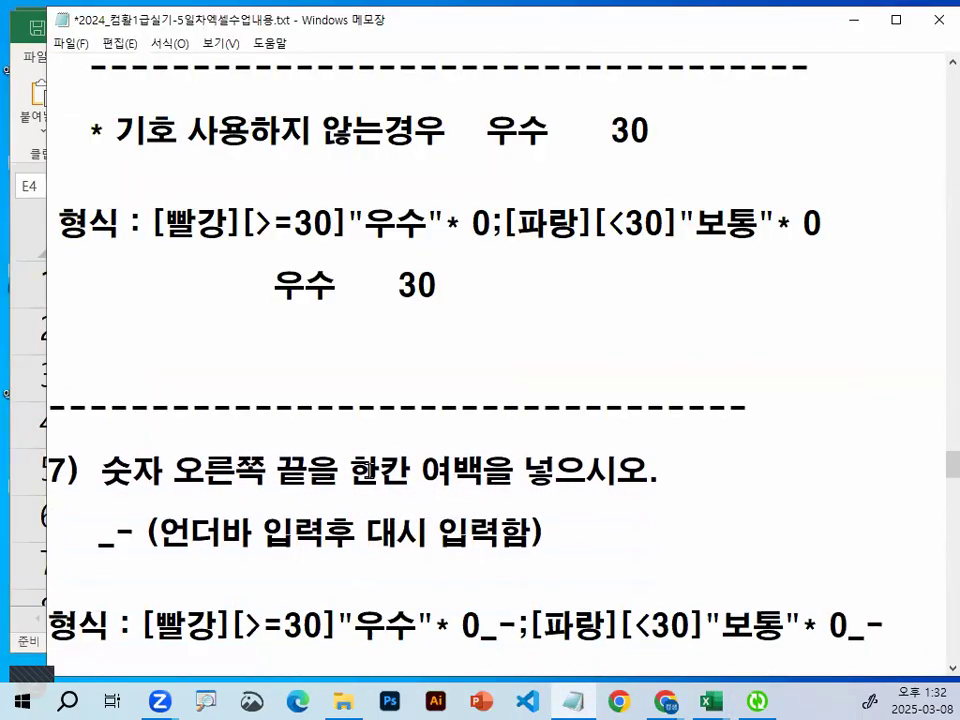
scroll(418, 510, "down", 1)
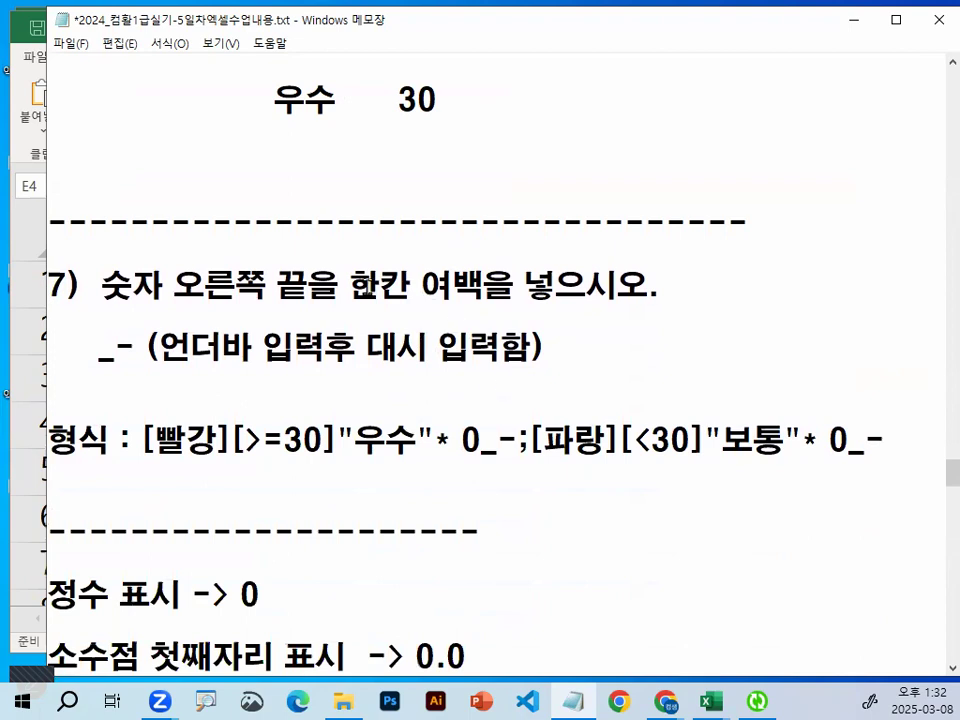
left_click_drag(349, 288, 757, 290)
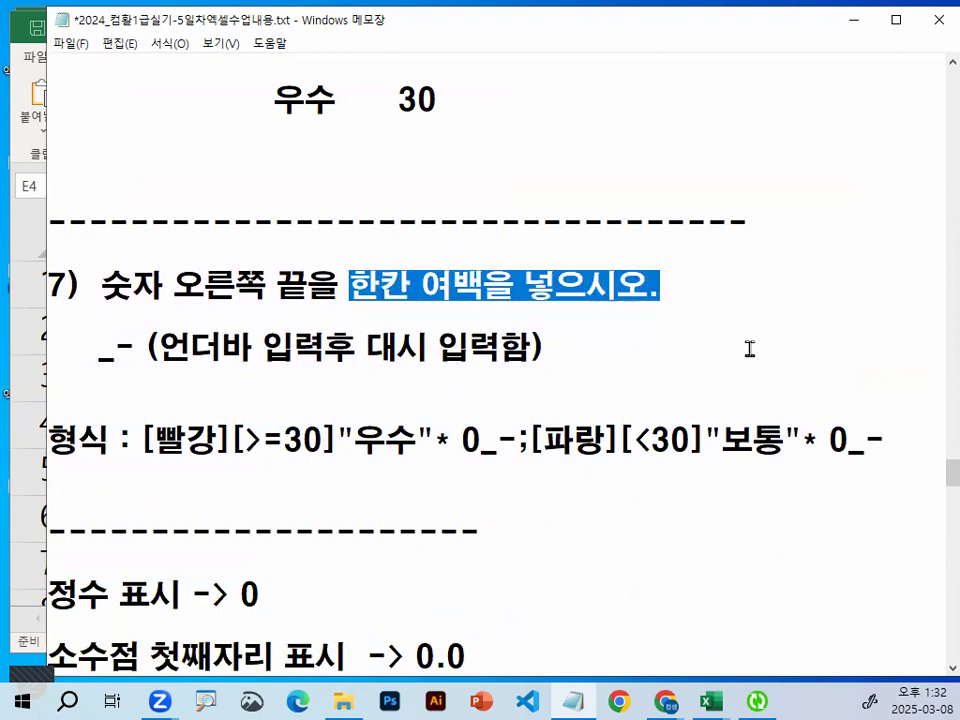
double_click(102, 350)
left_click(190, 474)
mouse_move(113, 359)
left_mouse_down()
mouse_move(100, 360)
mouse_move(114, 352)
left_mouse_up()
left_click_drag(190, 342, 145, 324)
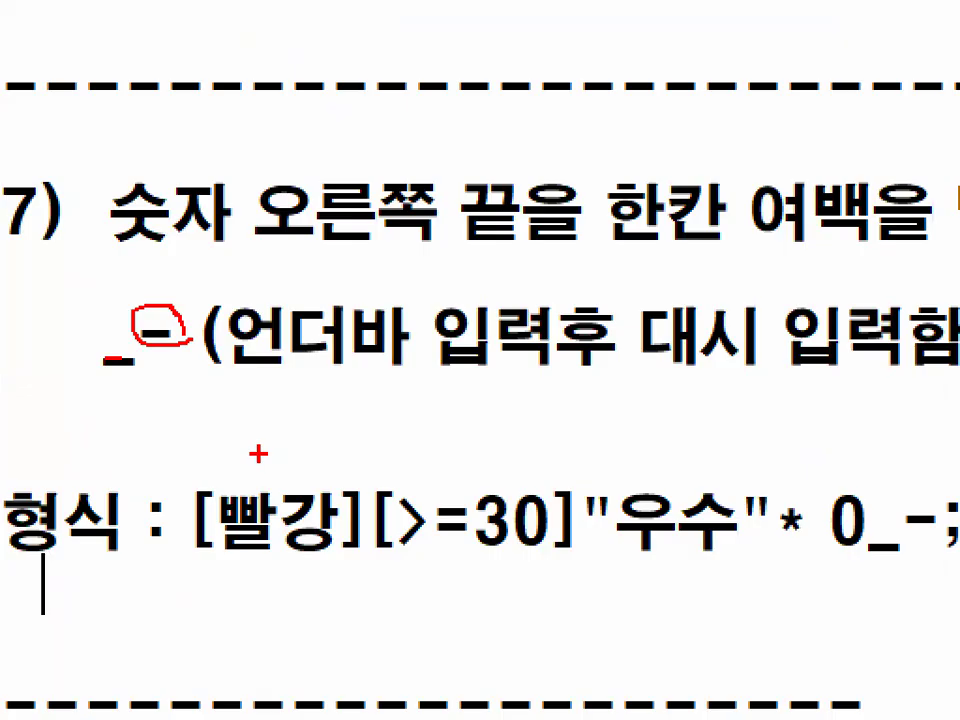
key("Escape")
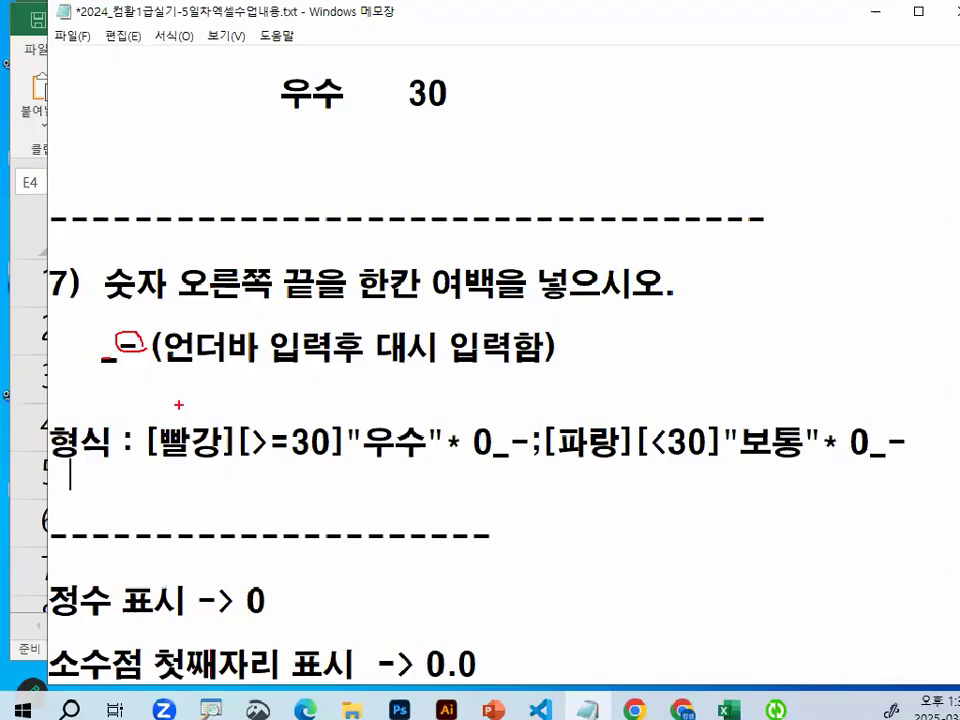
mouse_move(507, 440)
left_mouse_down()
mouse_move(475, 465)
mouse_move(505, 398)
mouse_move(528, 430)
left_mouse_up()
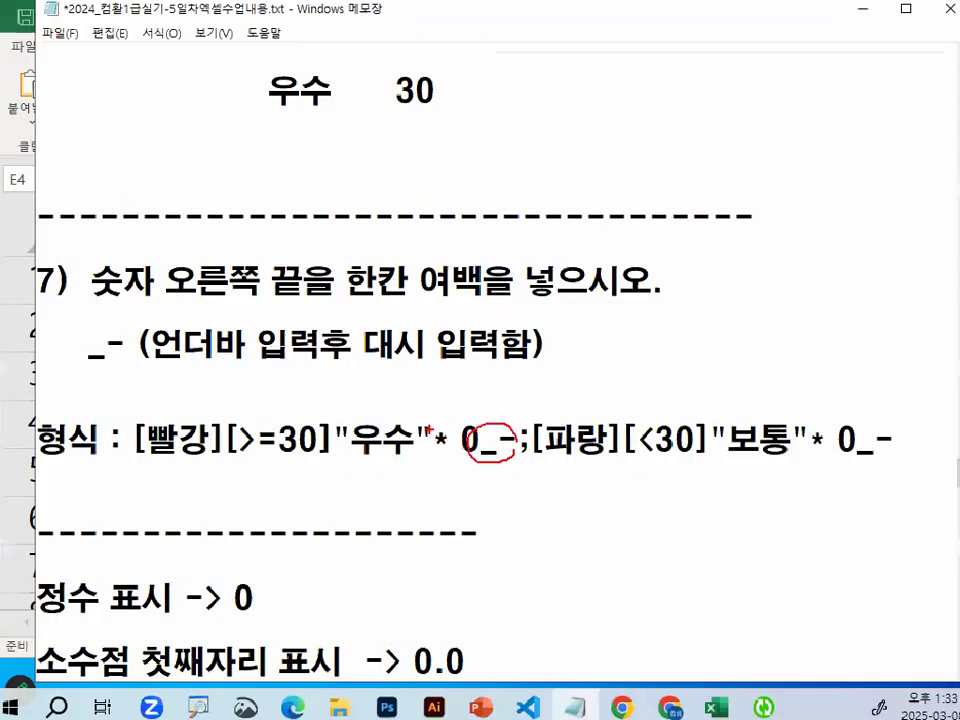
key("Escape")
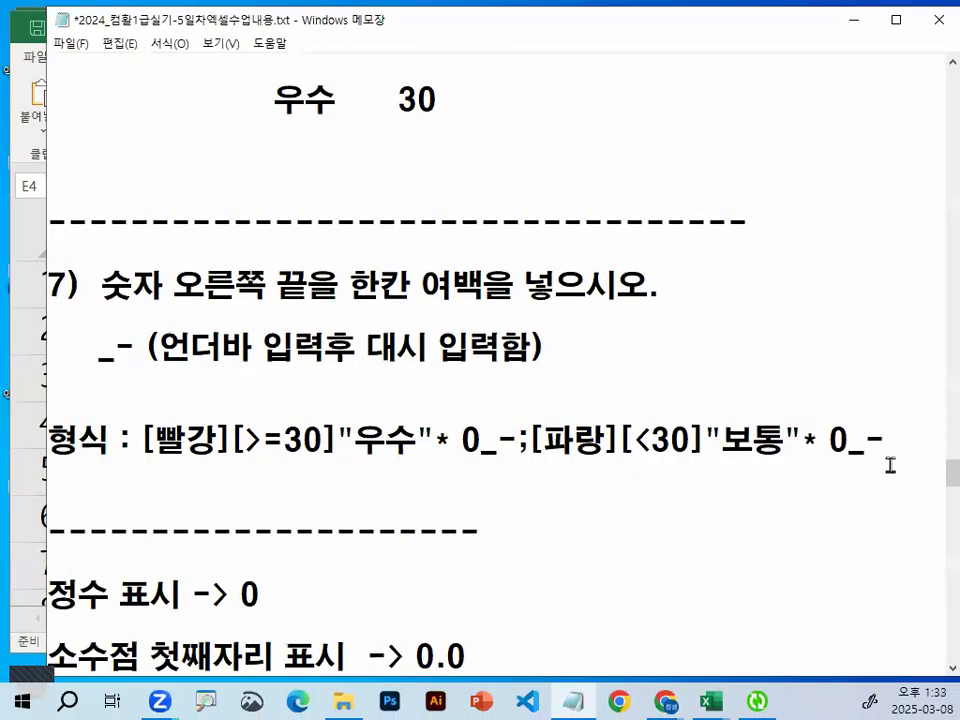
mouse_move(891, 447)
left_mouse_down()
mouse_move(847, 459)
mouse_move(748, 412)
mouse_move(762, 396)
left_mouse_up()
key("Escape")
Return to Excel and set the custom format of D2:D6 to [빨강][>=30]"우수"* 0_-;[파랑][<30]"보통"* 0_-.
left_click(853, 21)
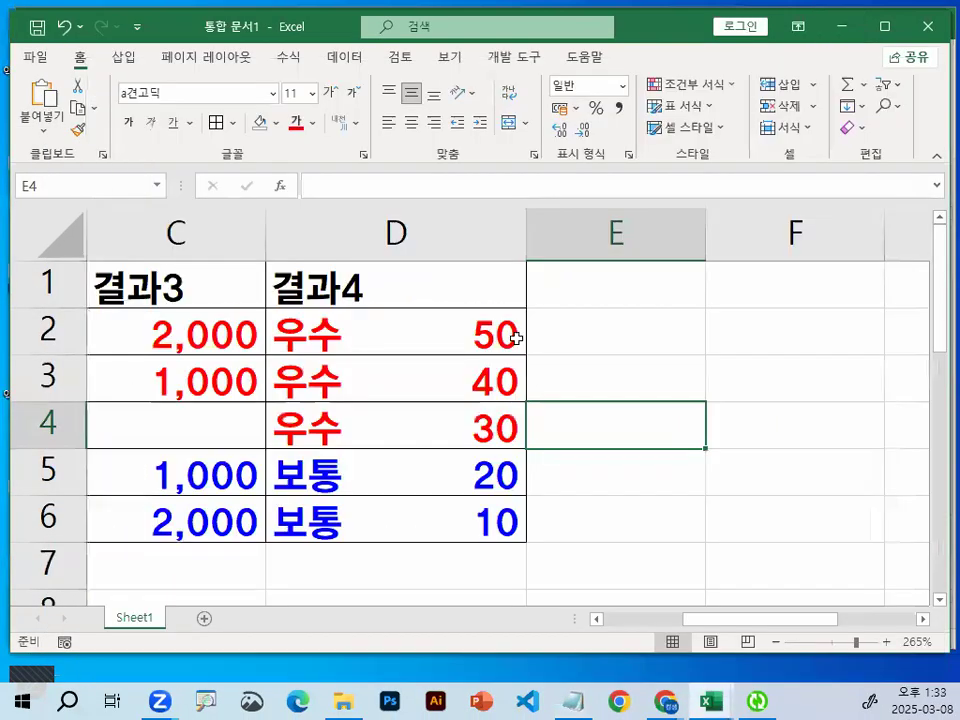
left_click_drag(512, 332, 489, 515)
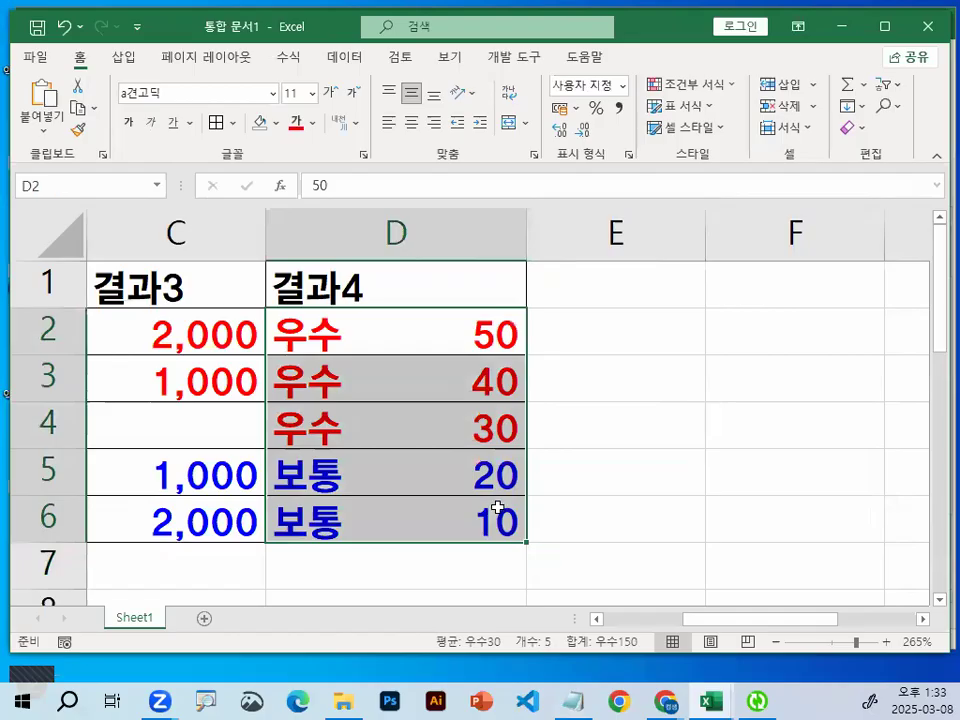
key("ctrl+1")
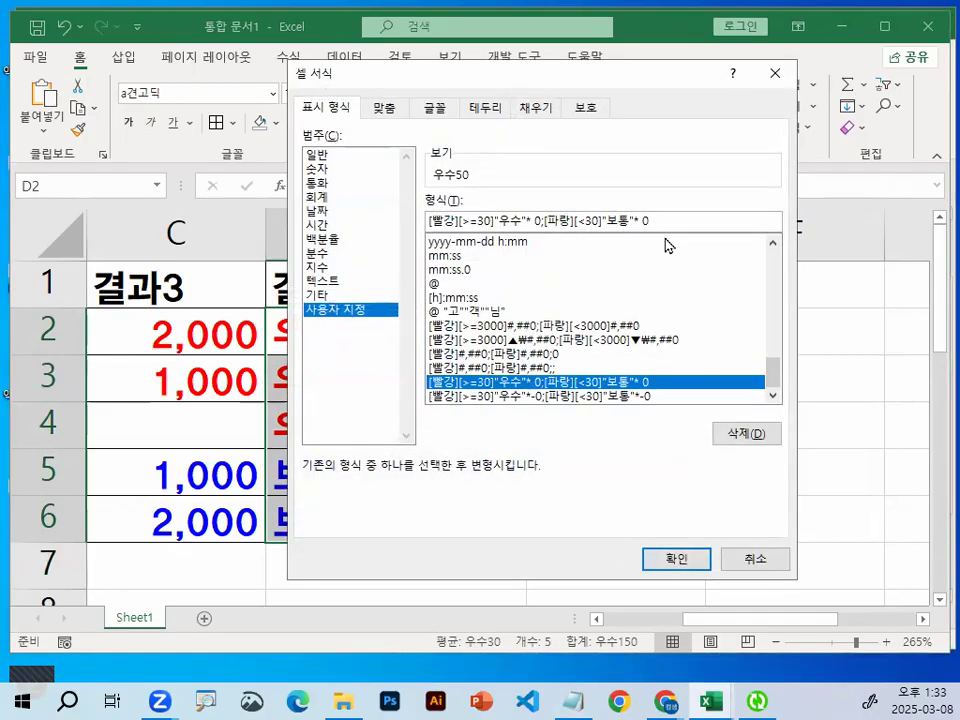
type("_-")
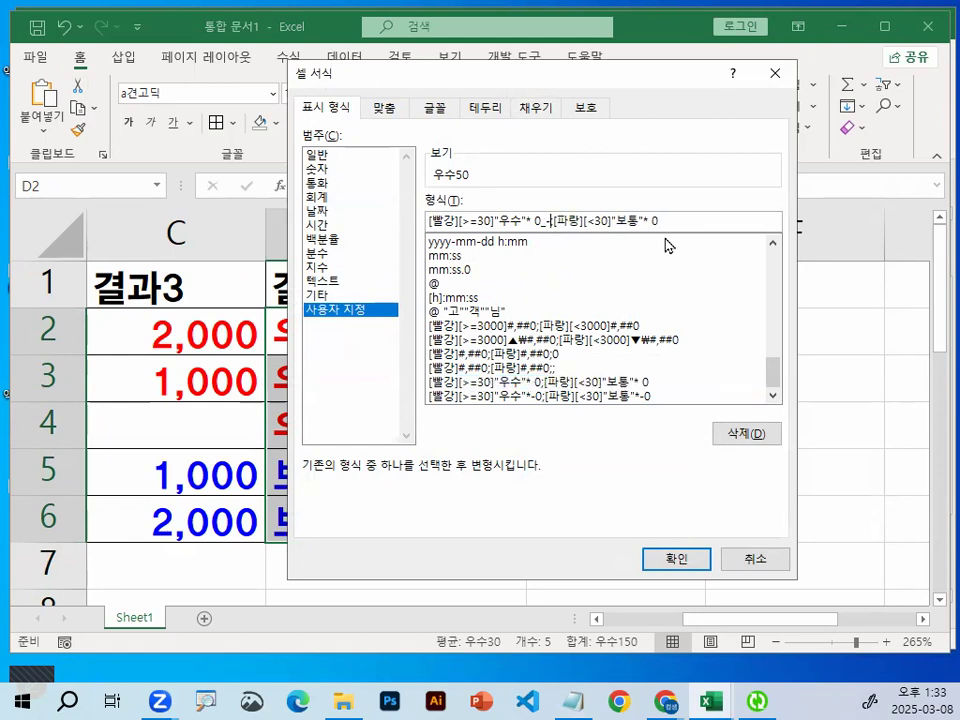
key("ctrl+1")
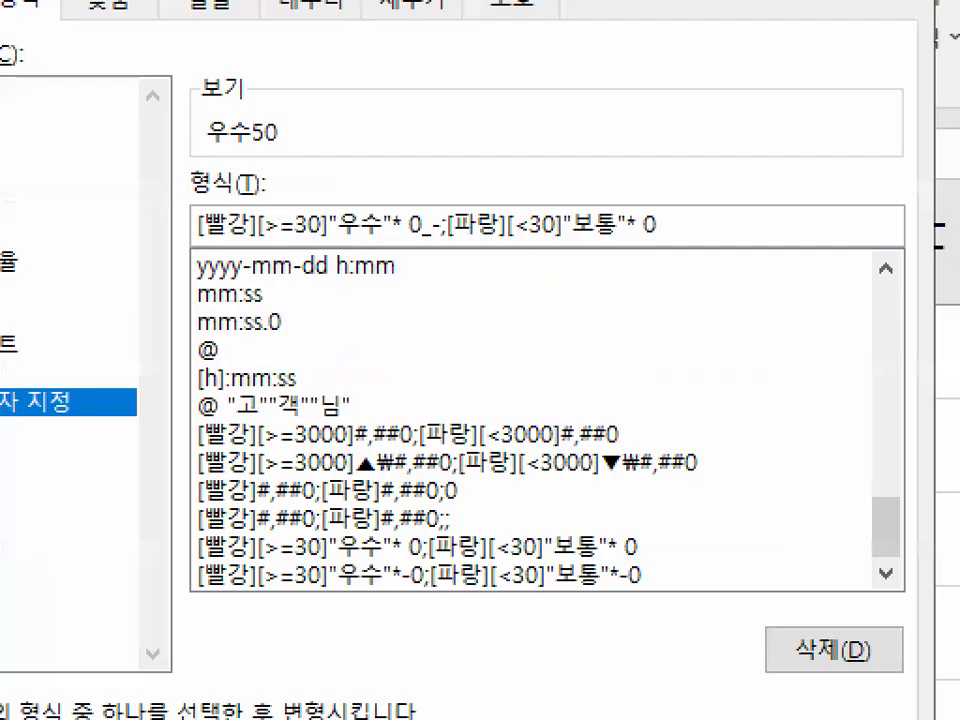
left_click(660, 219)
left_click_drag(728, 228, 660, 158)
key("Escape")
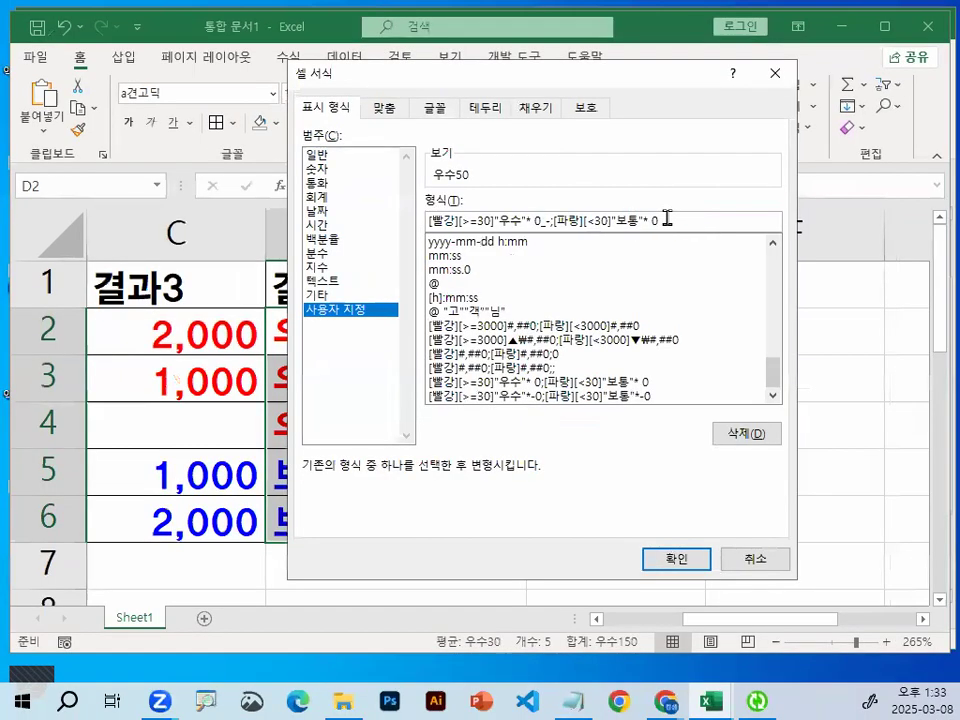
type("_-")
left_click(680, 560)
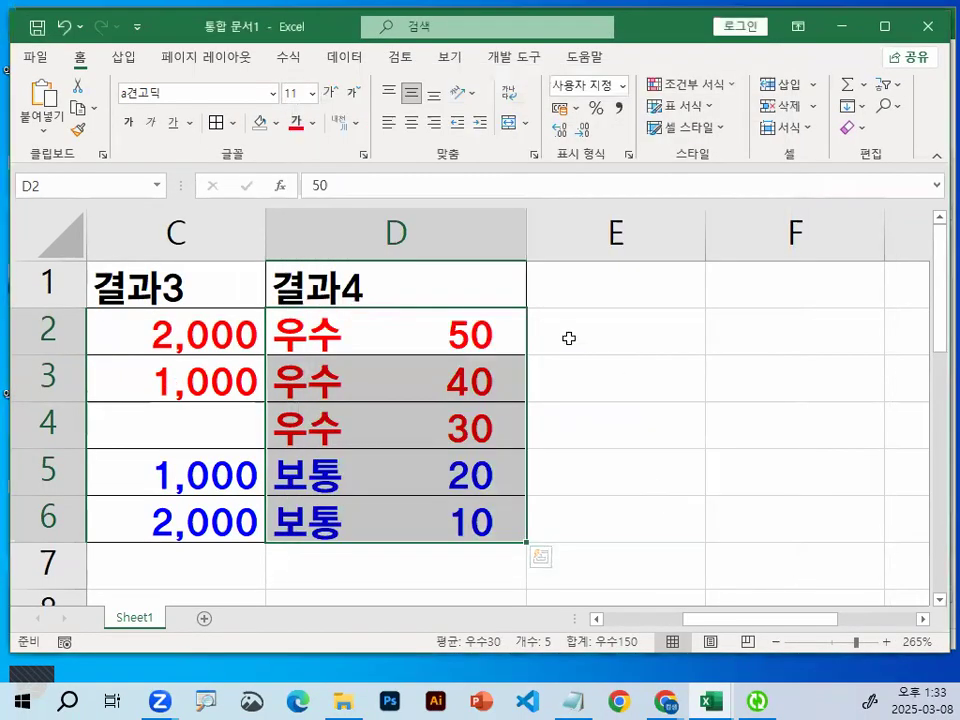
Examine the margin between the 결과4 numbers and the right edge of cells D2:D6.
key("ctrl+1")
mouse_move(522, 340)
left_mouse_down()
mouse_move(508, 350)
mouse_move(516, 302)
left_mouse_up()
mouse_move(490, 405)
left_mouse_down()
mouse_move(519, 434)
mouse_move(490, 410)
left_mouse_up()
left_click_drag(462, 520, 525, 530)
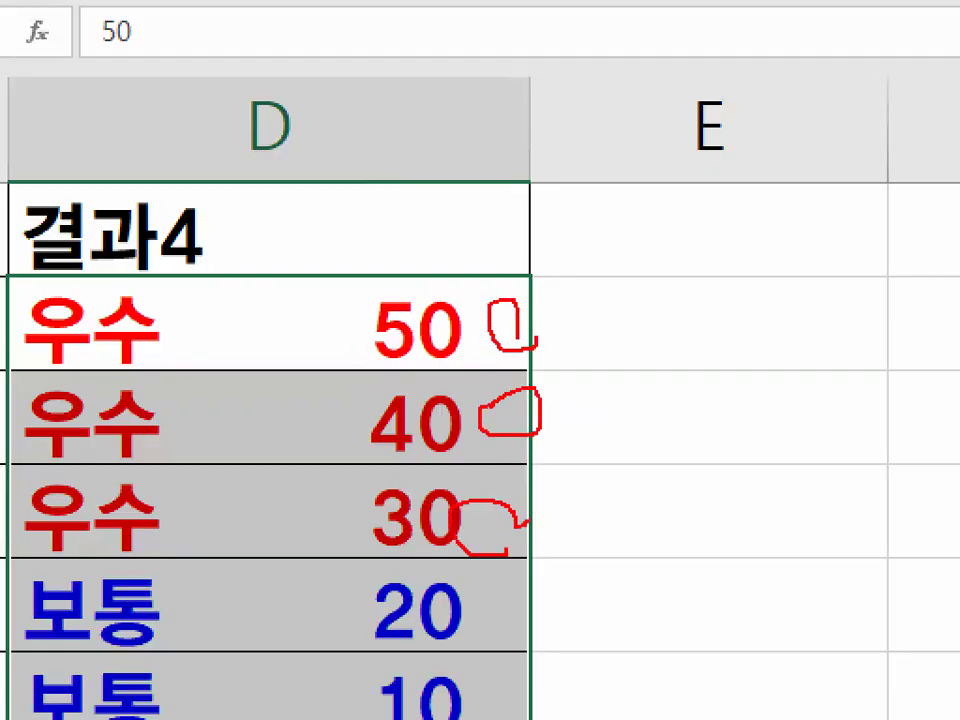
key("Escape")
Switch to the Notepad notes and reread item 7, covering the underscore-then-dash entry and its place in the format code.
key("alt+Tab")
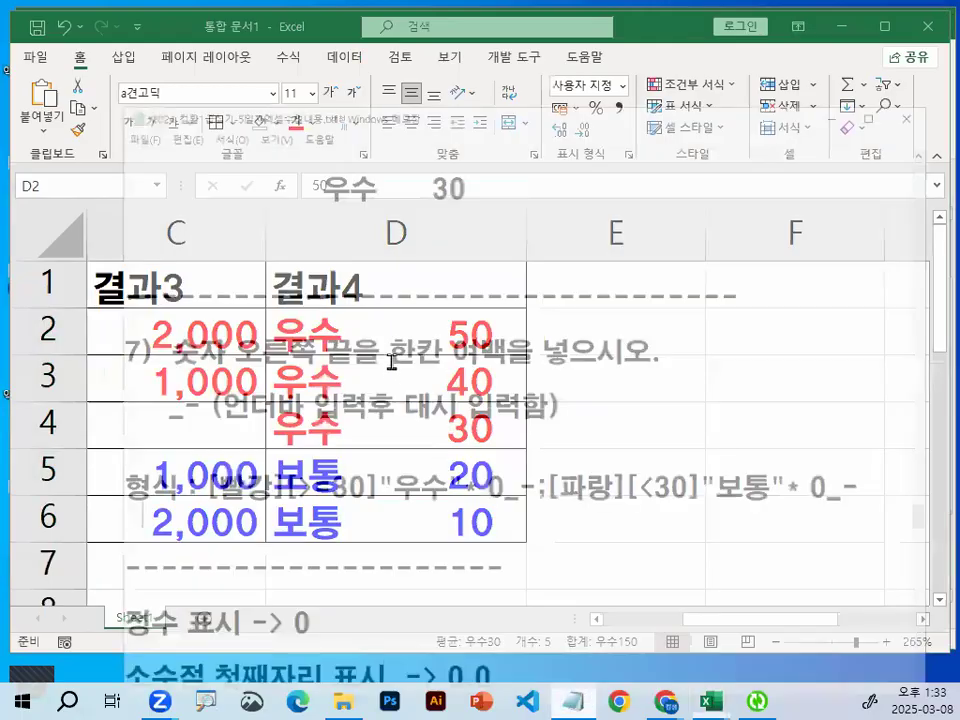
scroll(383, 380, "down", 1)
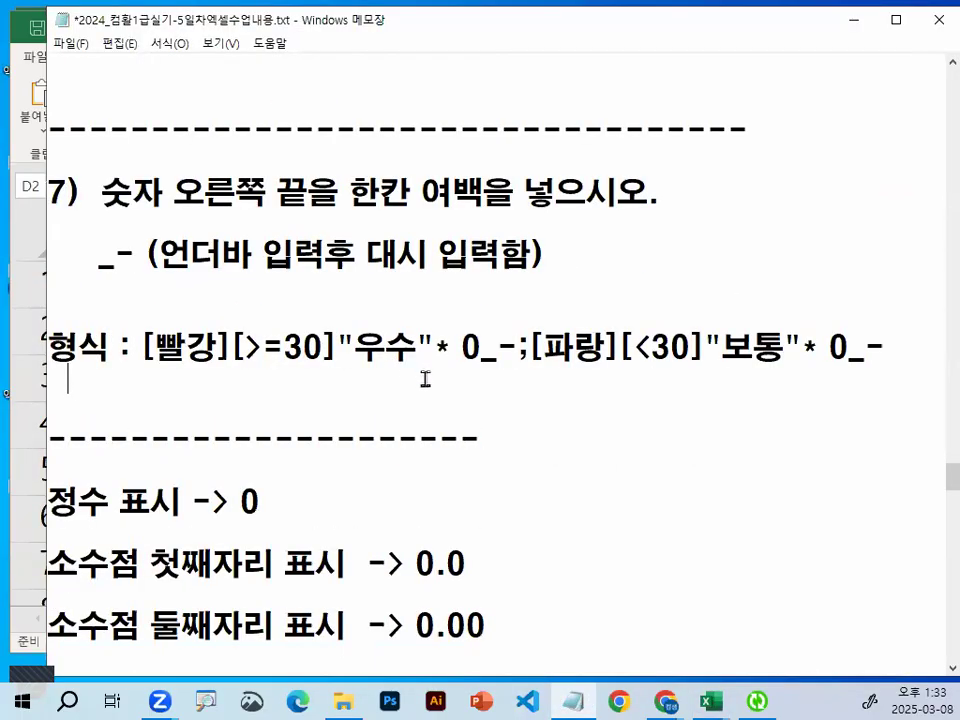
left_click_drag(100, 256, 147, 256)
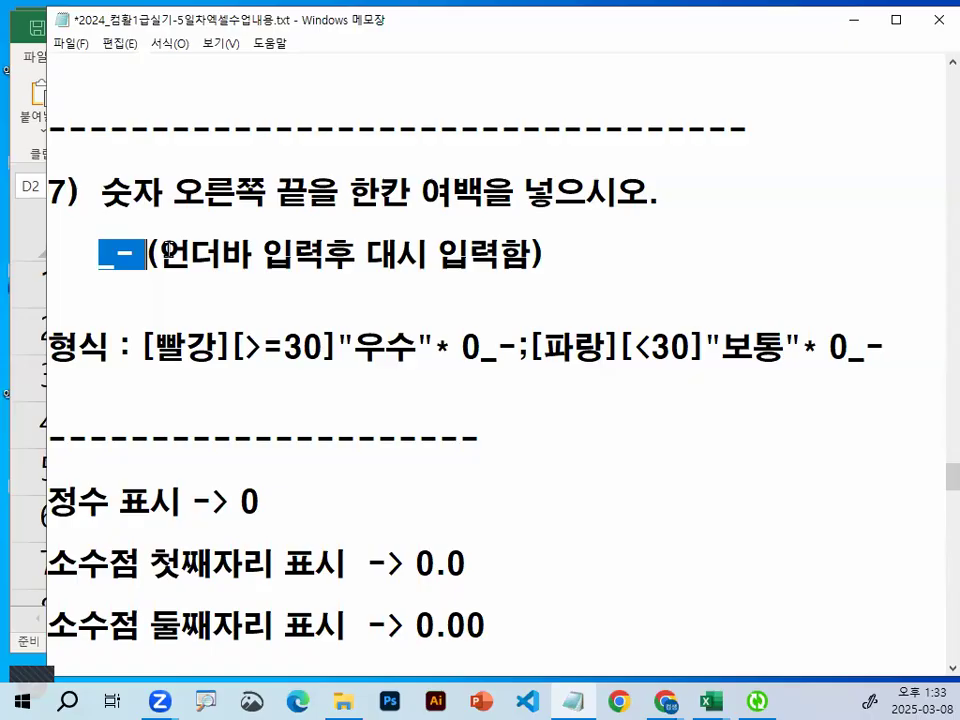
left_click(183, 249)
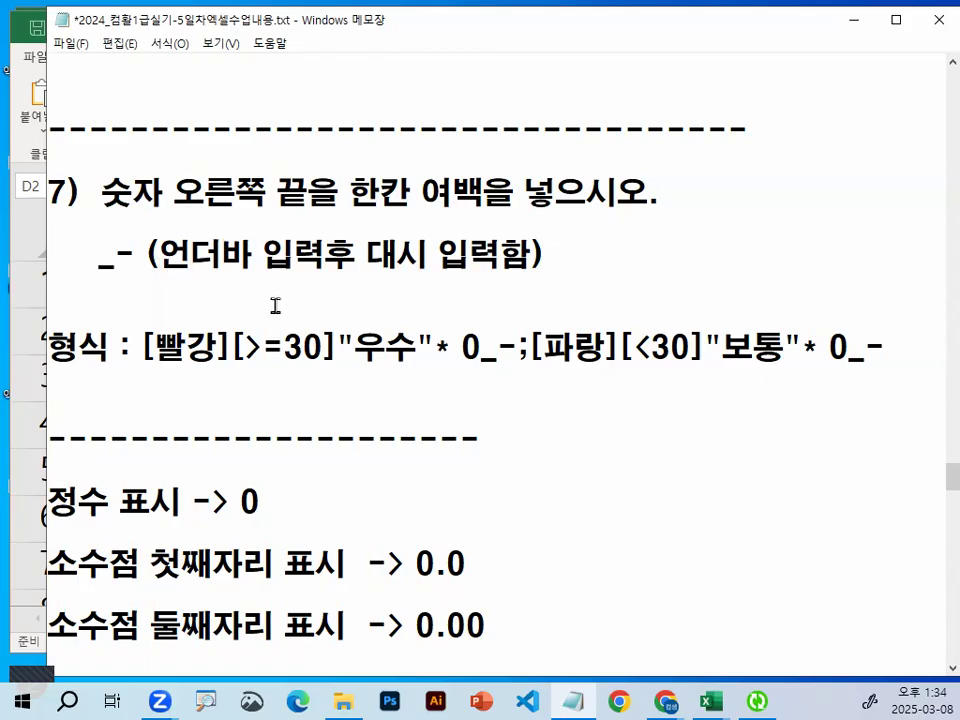
left_click(153, 258, "shift")
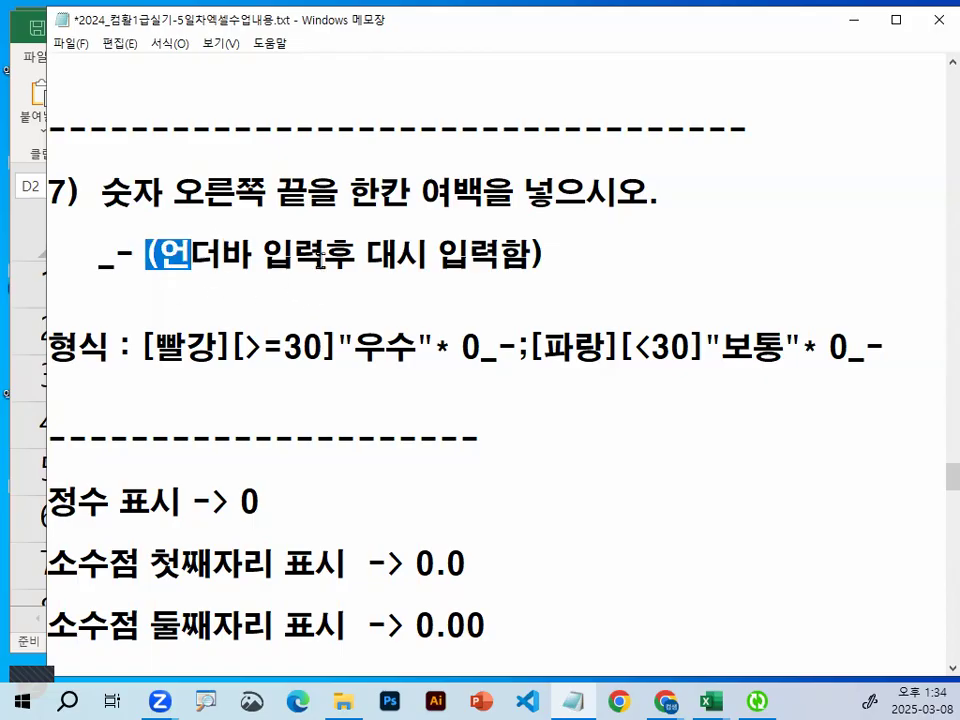
left_click(325, 258)
left_click(146, 256)
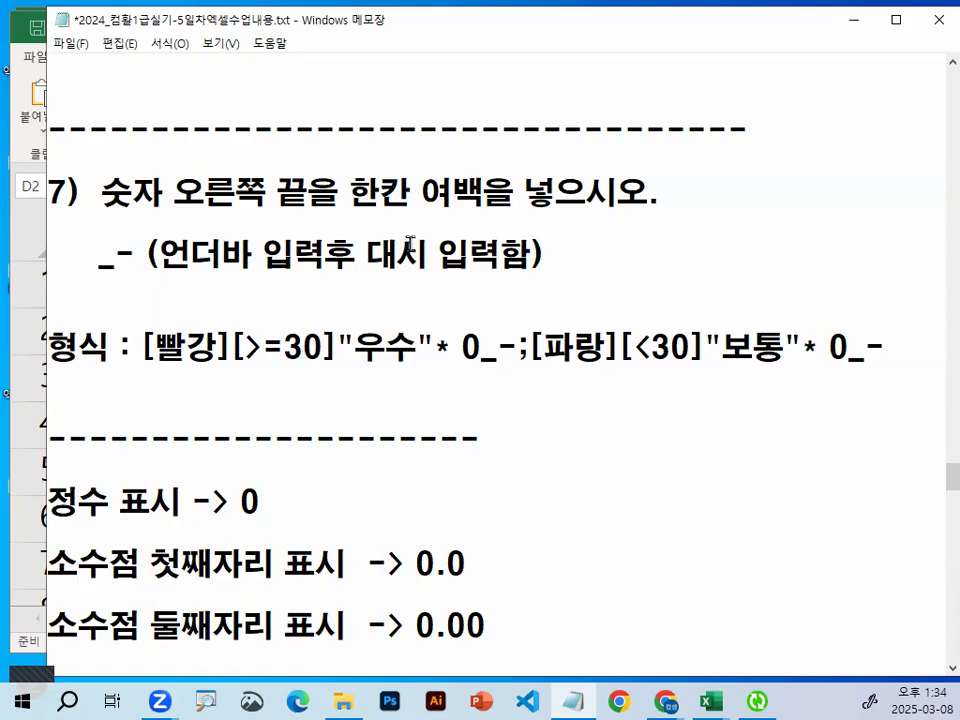
left_click(437, 258)
left_click_drag(284, 347, 297, 347)
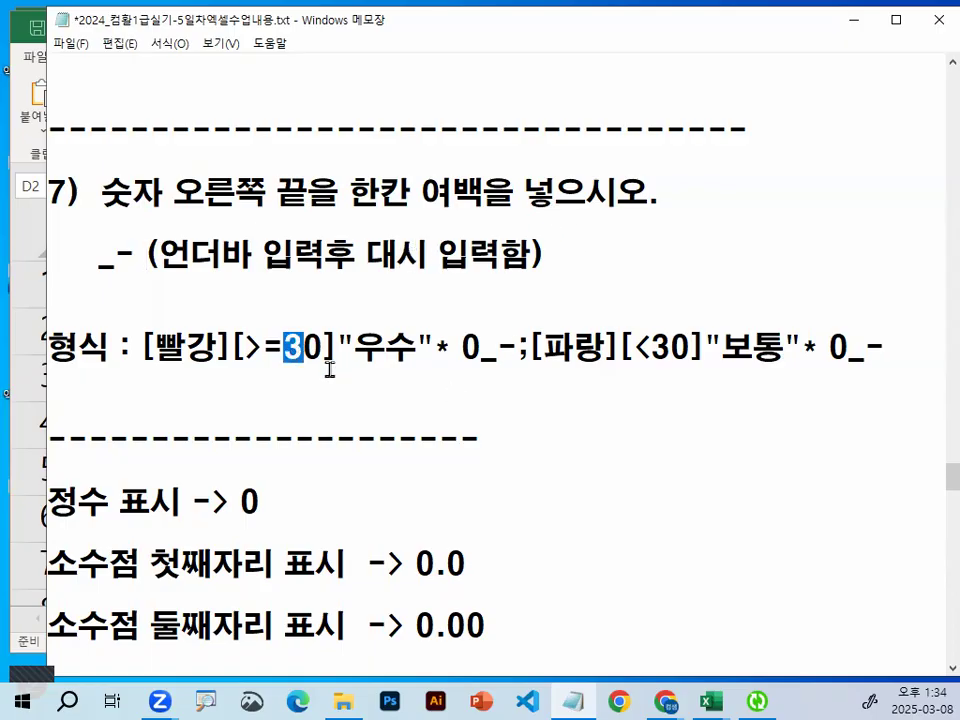
left_click(232, 349)
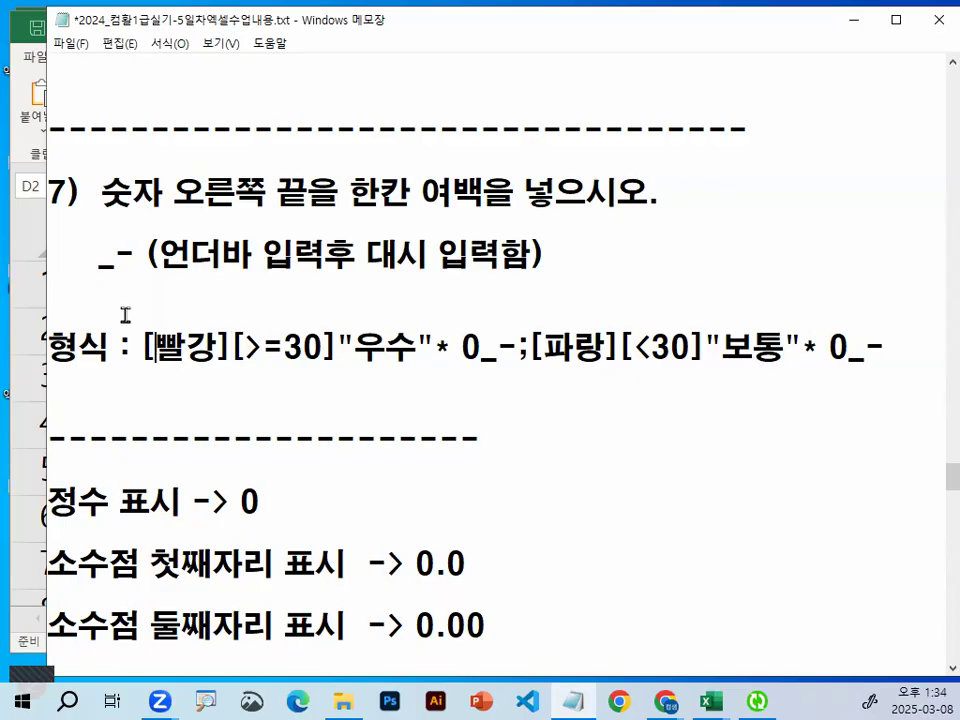
left_click_drag(48, 195, 698, 216)
left_click(615, 257)
left_click(410, 437)
Return to Excel and close the 통합 문서1 workbook without saving its changes.
left_click(857, 27)
left_click(639, 375)
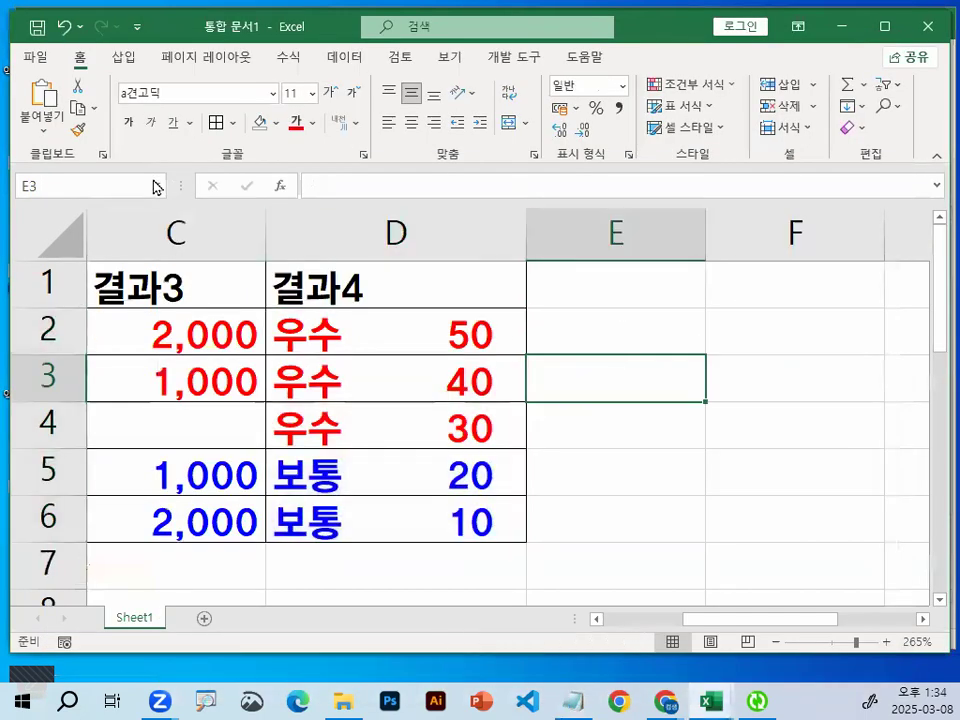
left_click(928, 26)
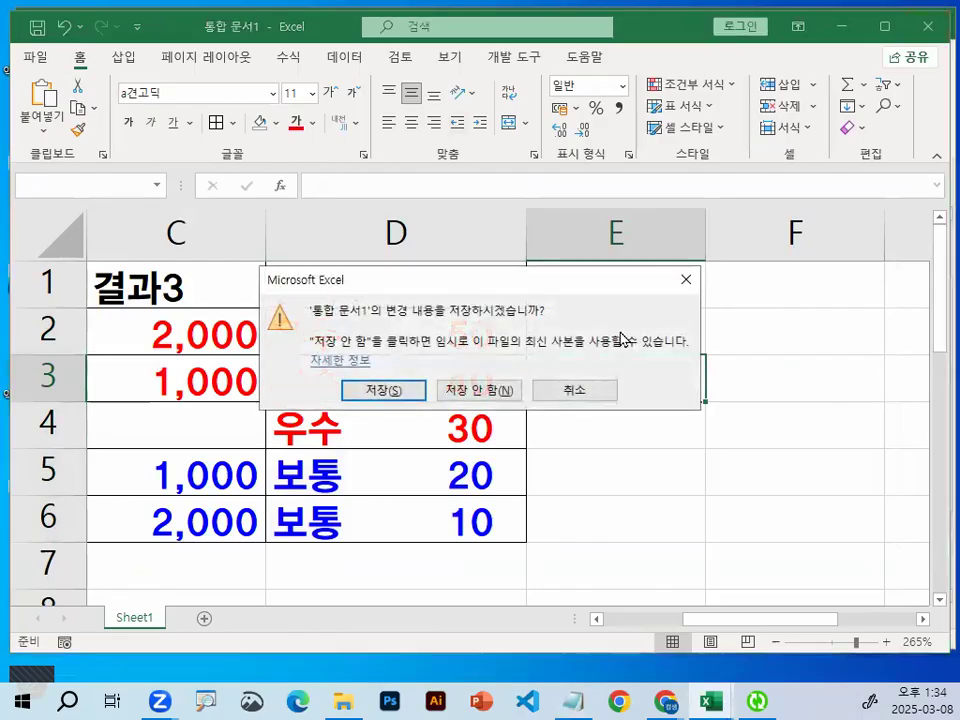
left_click(490, 390)
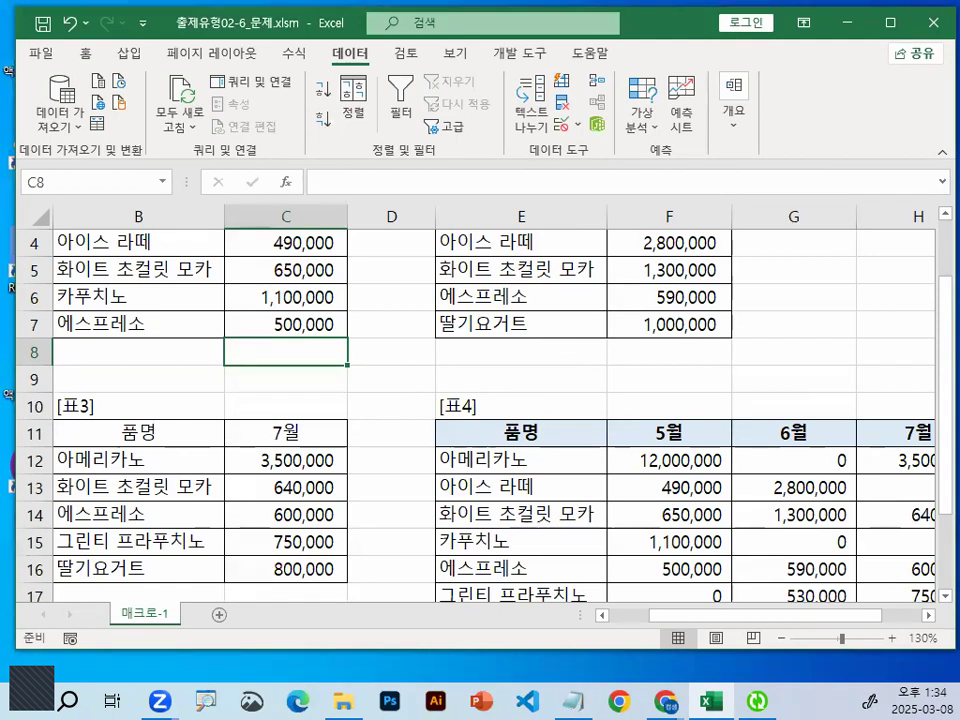
Open the custom number format of F12:H18 in [표4] of 출제유형02-6_문제.xlsm and clear the existing format code.
scroll(620, 450, "down", 3)
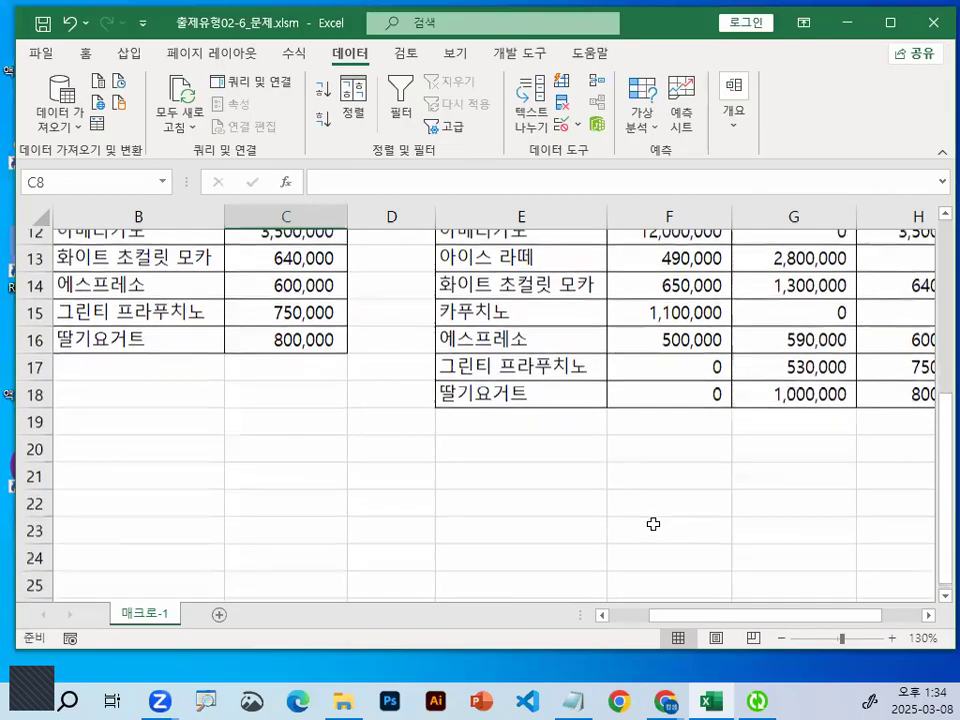
scroll(924, 615, "right", 2)
scroll(388, 439, "up", 1)
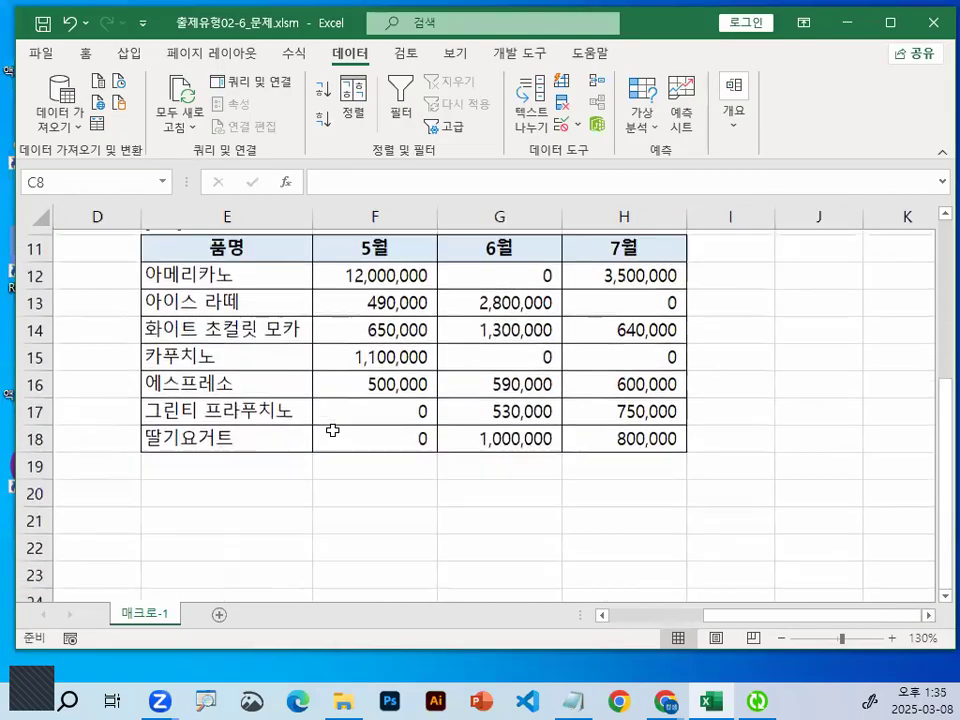
left_click(406, 296)
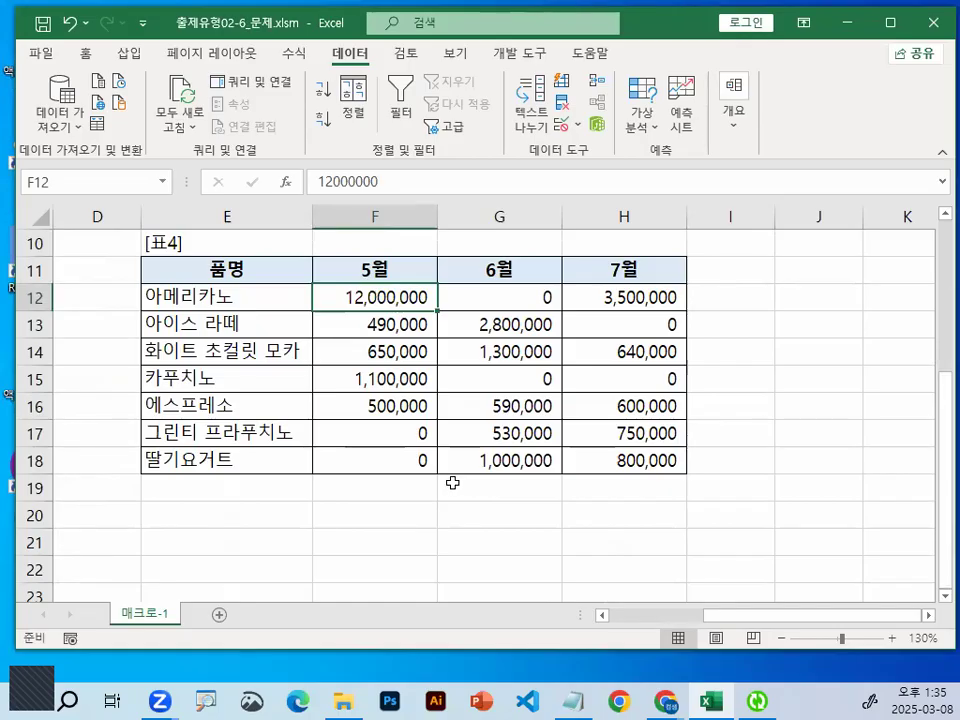
left_click_drag(364, 298, 610, 457)
key("ctrl+1")
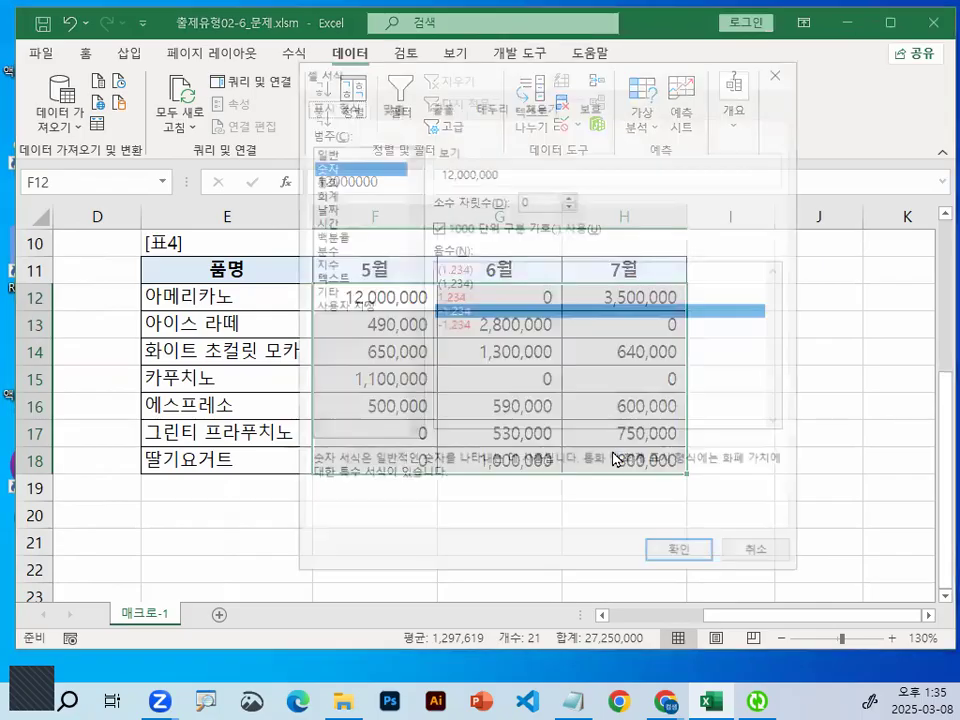
left_click(343, 306)
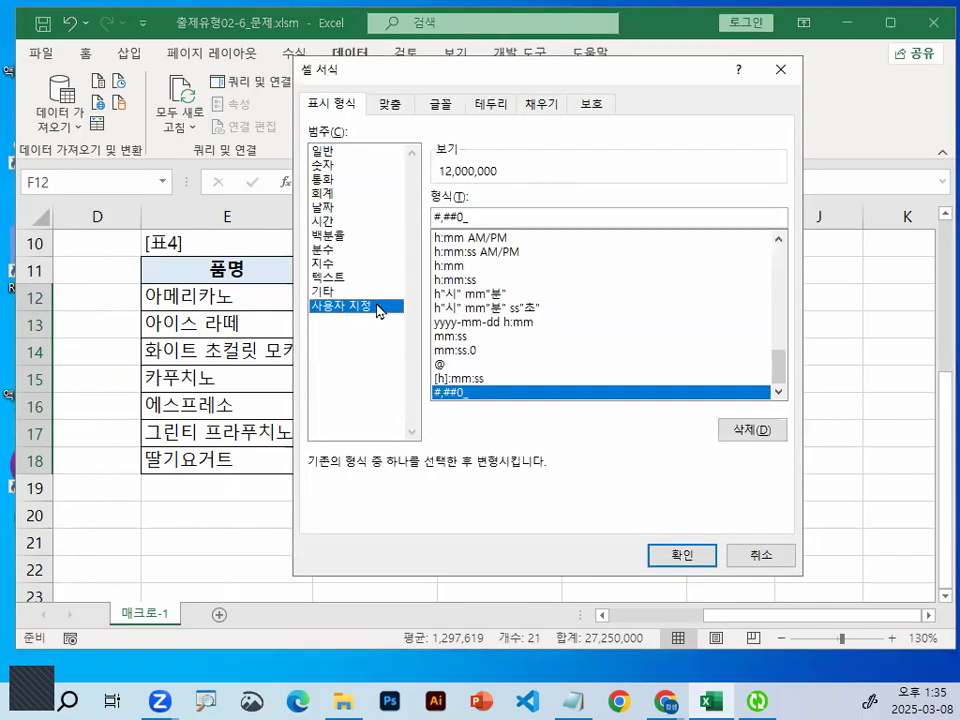
key("BackSpace")
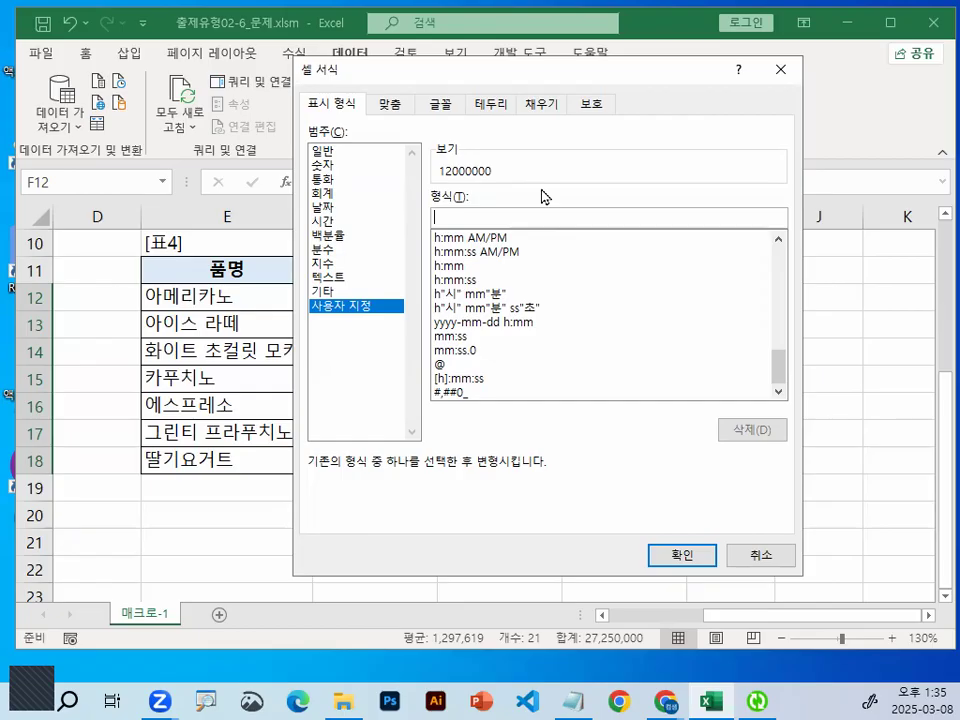
Enter [파랑][>0]₩#,##0; as the first section of the custom format code for F12:H18.
right_click(606, 221)
key("Escape")
type("[파랑")
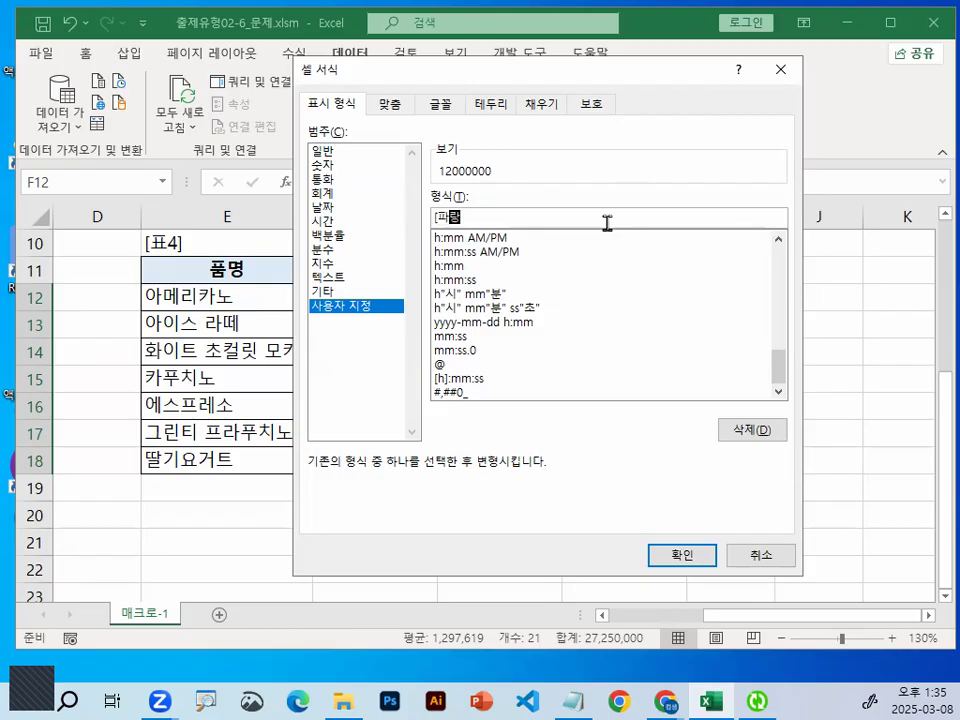
type("]")
type("[>0]")
type("₩")
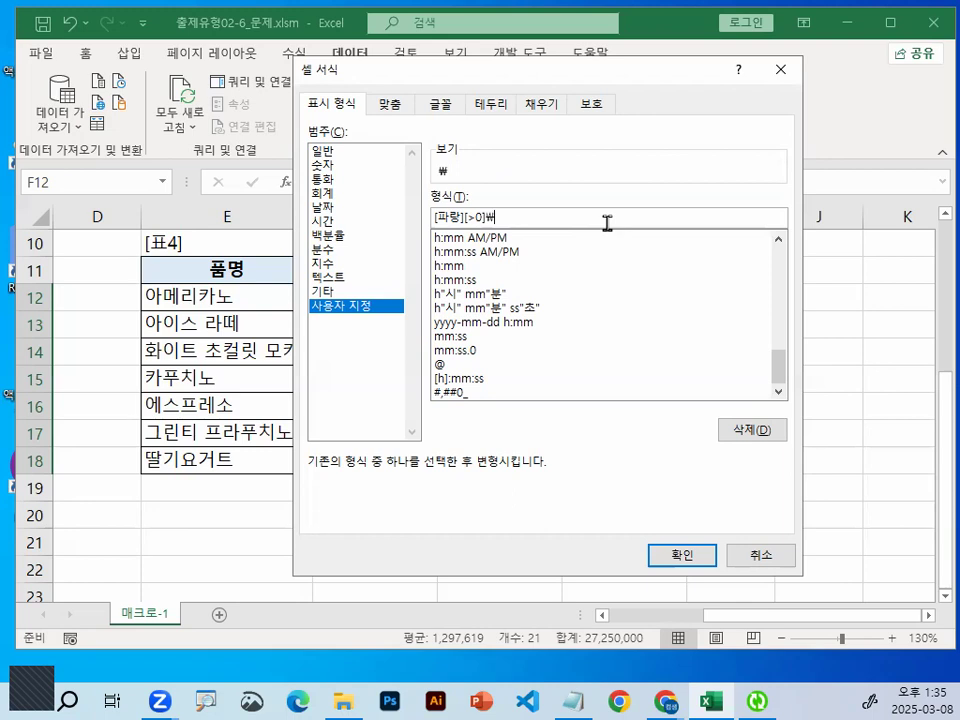
type("#,##0")
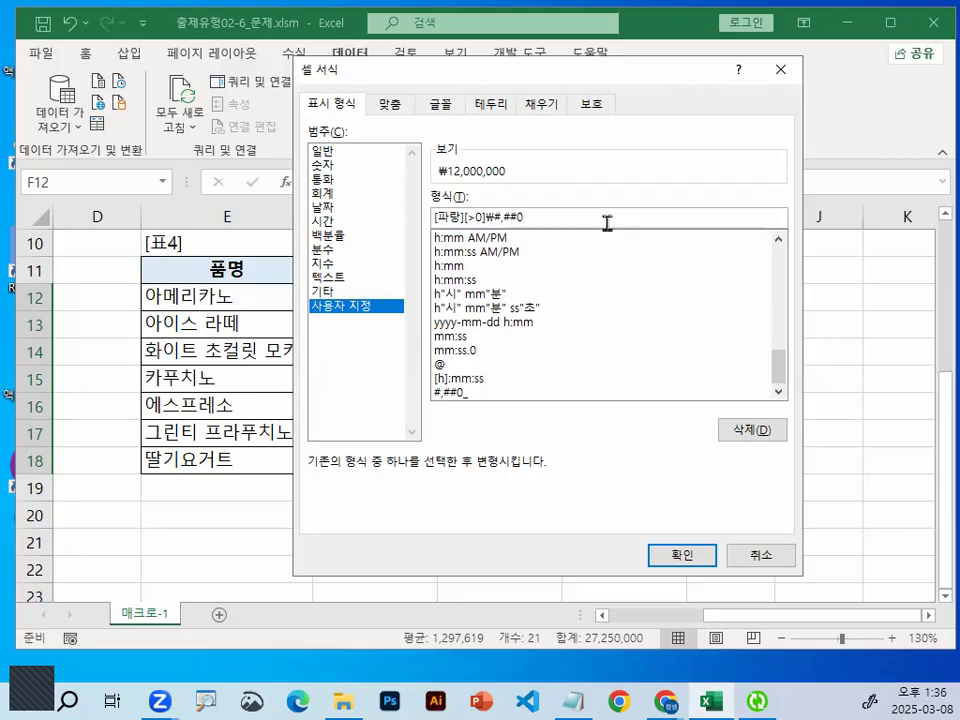
type(";")
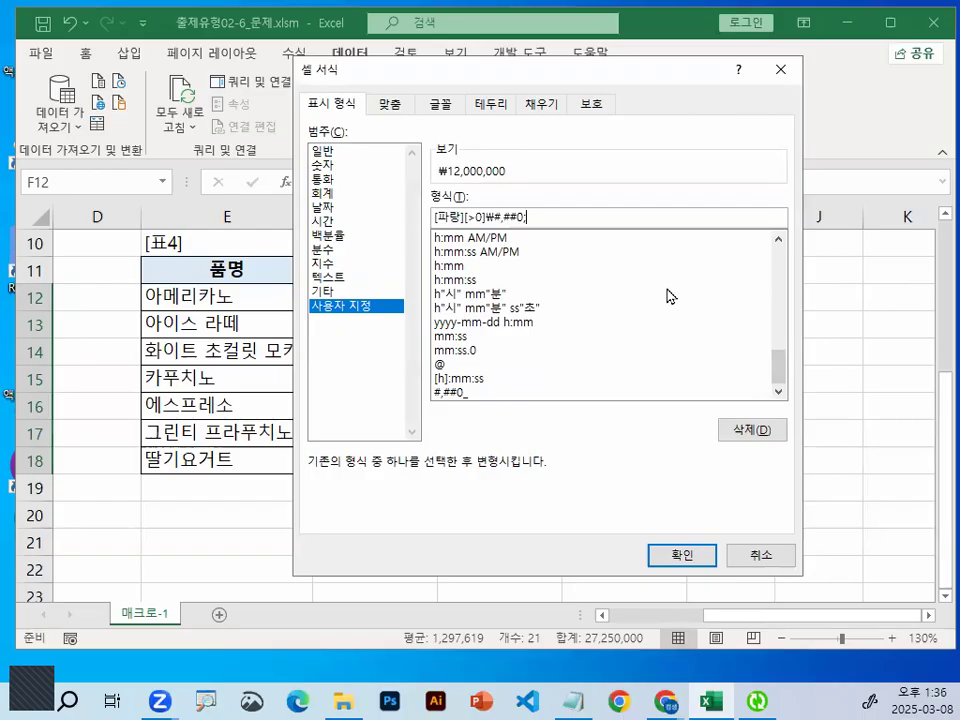
Add [=0]★ as the second section of the format code, inserting the filled star as a special character.
type("[")
key("BackSpace")
type("[=0]")
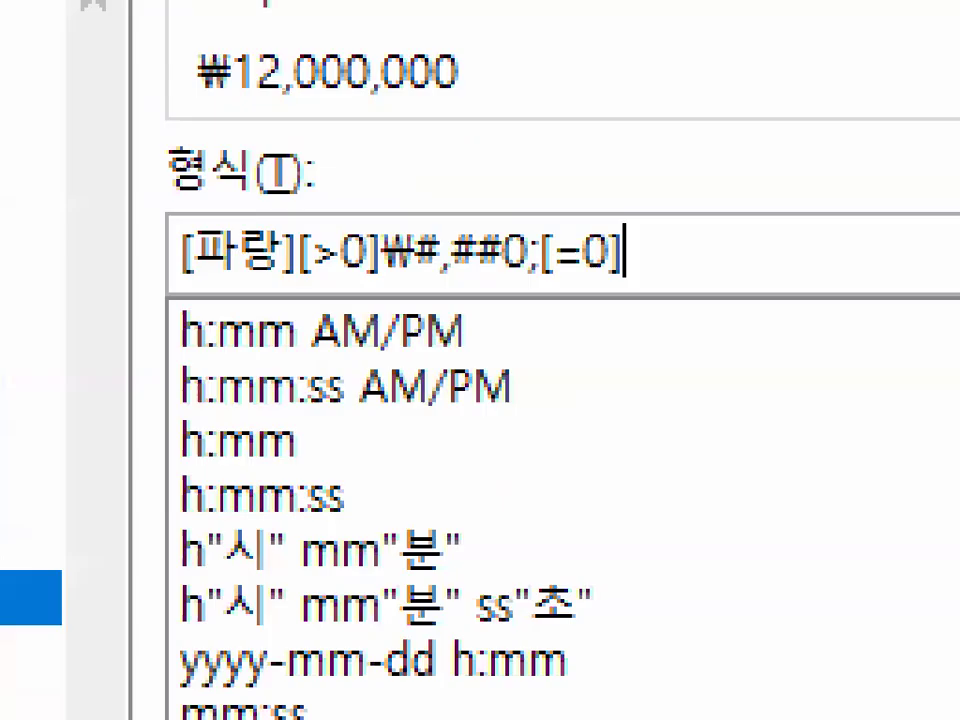
left_click_drag(648, 258, 716, 269)
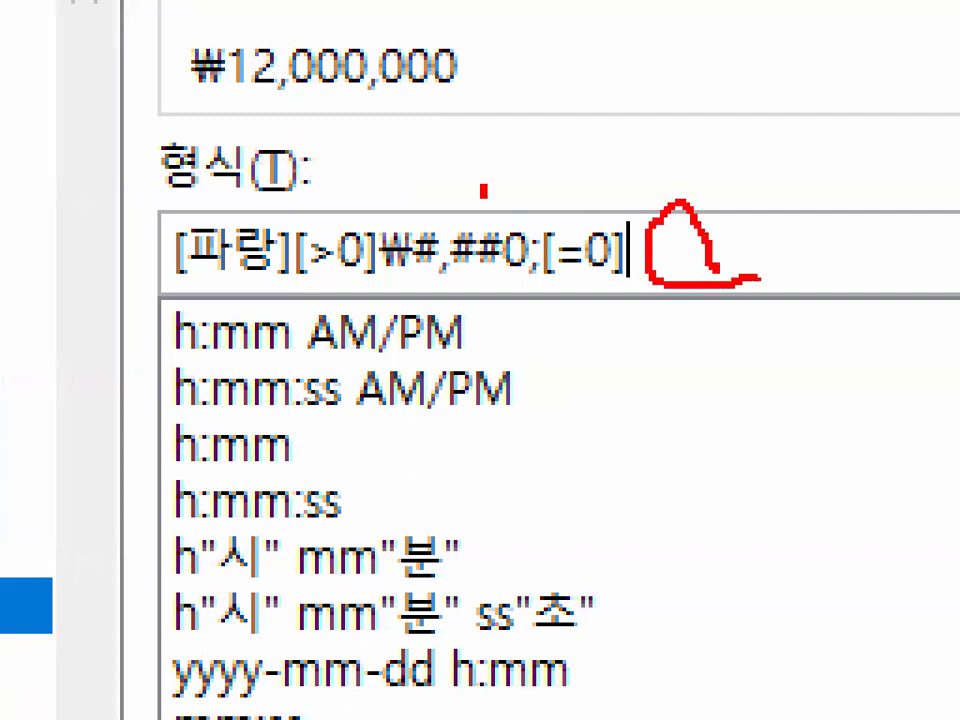
left_click_drag(484, 190, 640, 58)
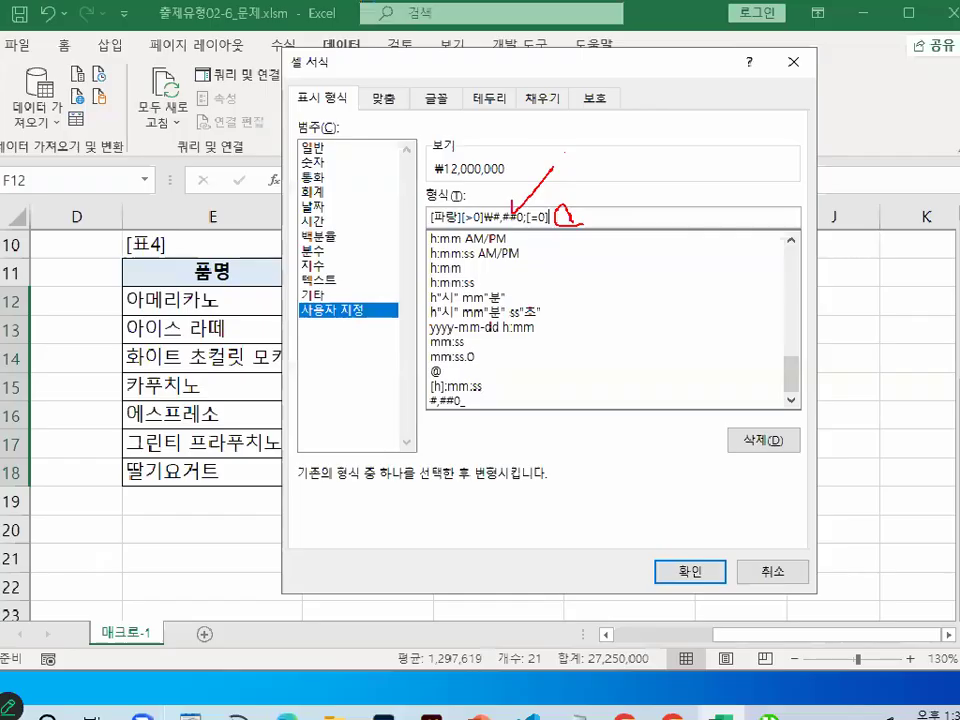
key("Escape")
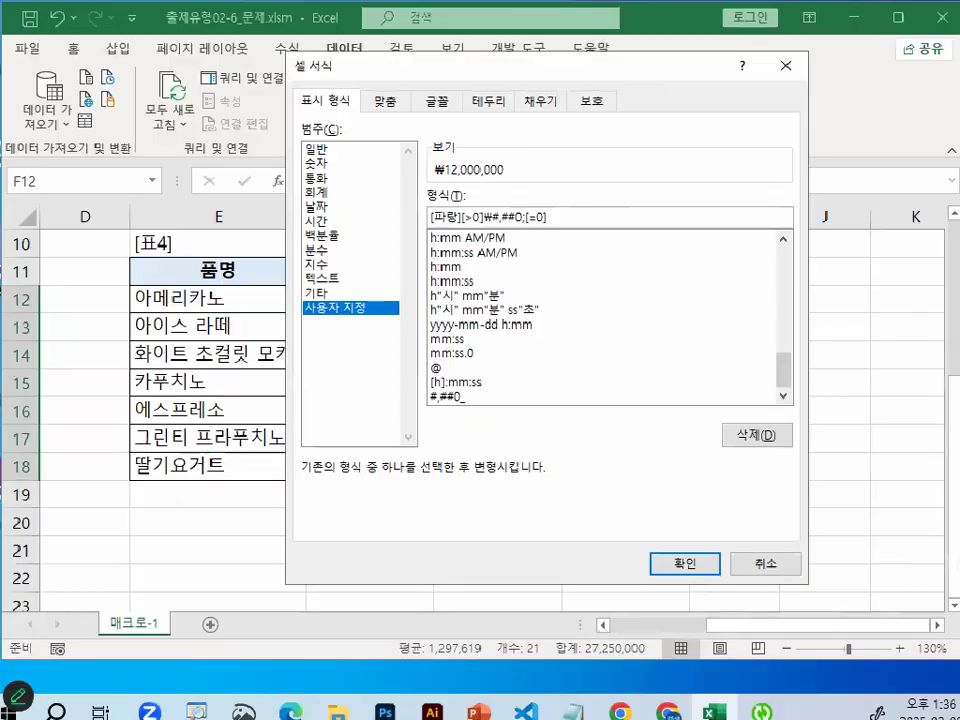
key("Hangul_Hanja")
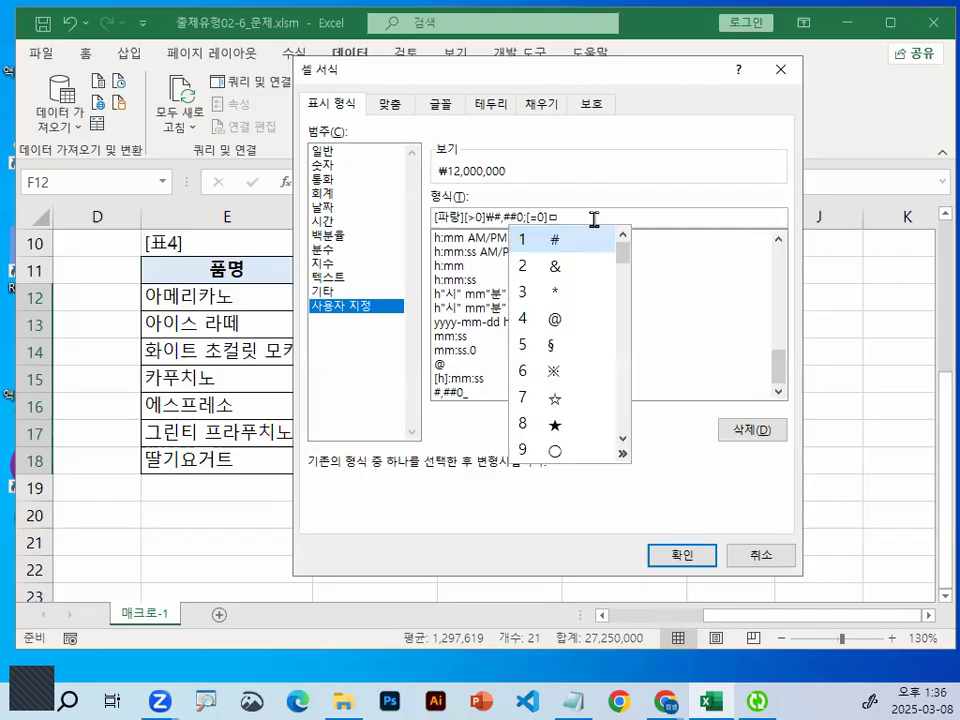
left_click(557, 437)
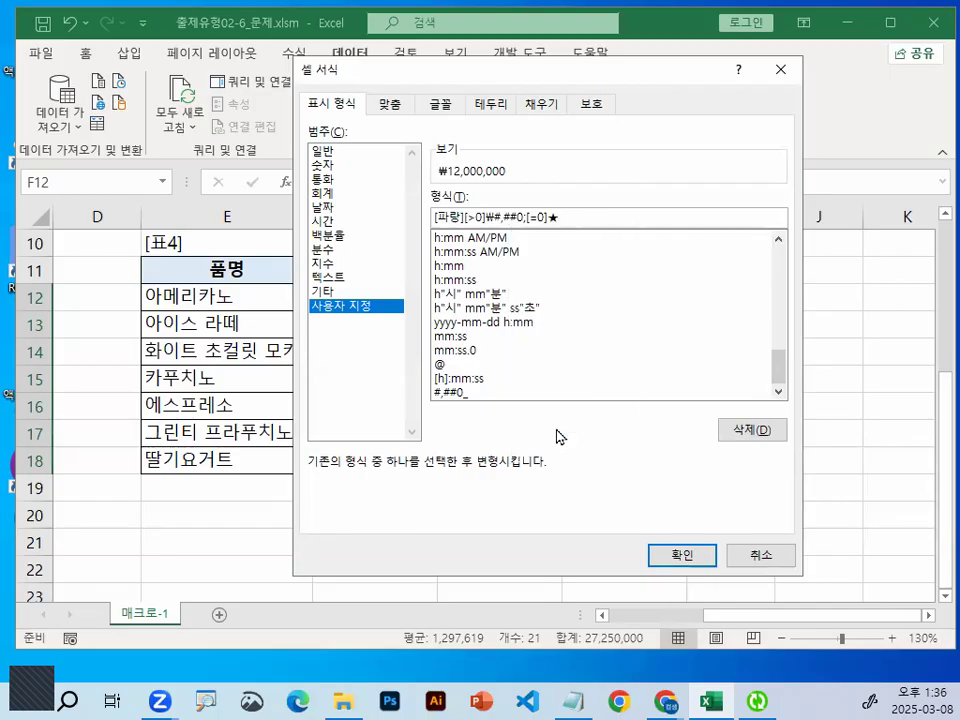
Apply the custom number format to F12:H18 and check the formatted amounts and zero cells in [표4].
left_click(684, 556)
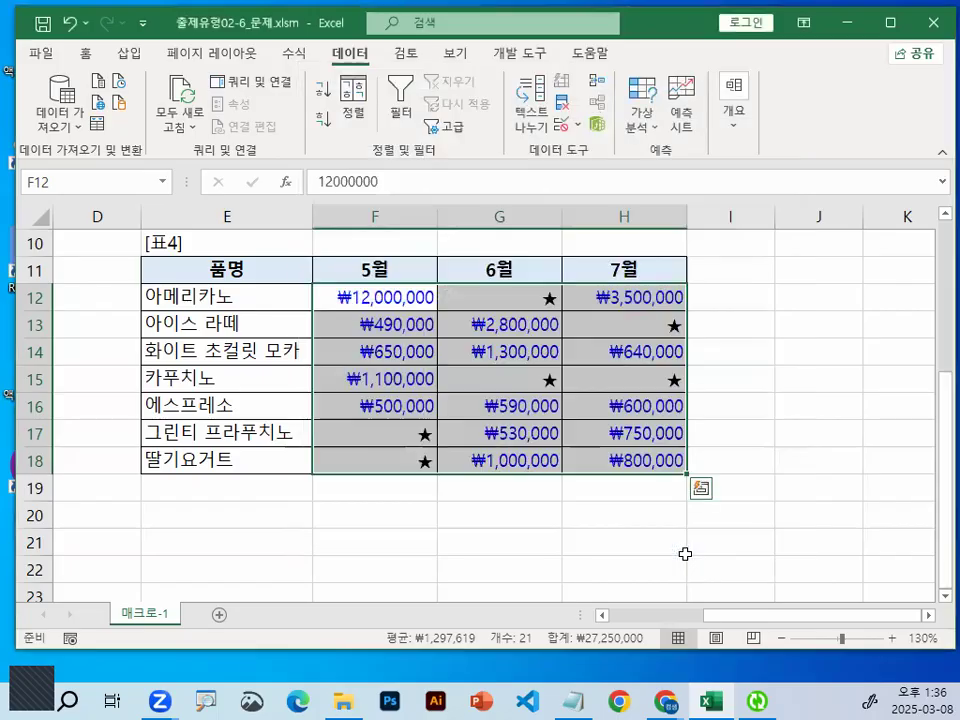
left_click(581, 522)
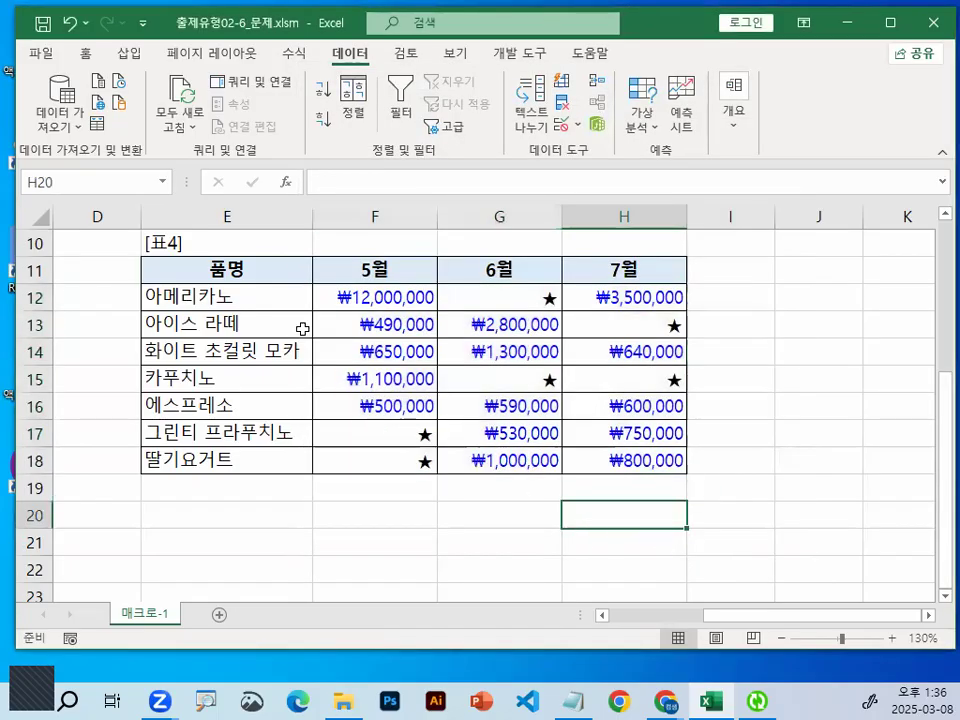
left_click_drag(596, 401, 595, 450)
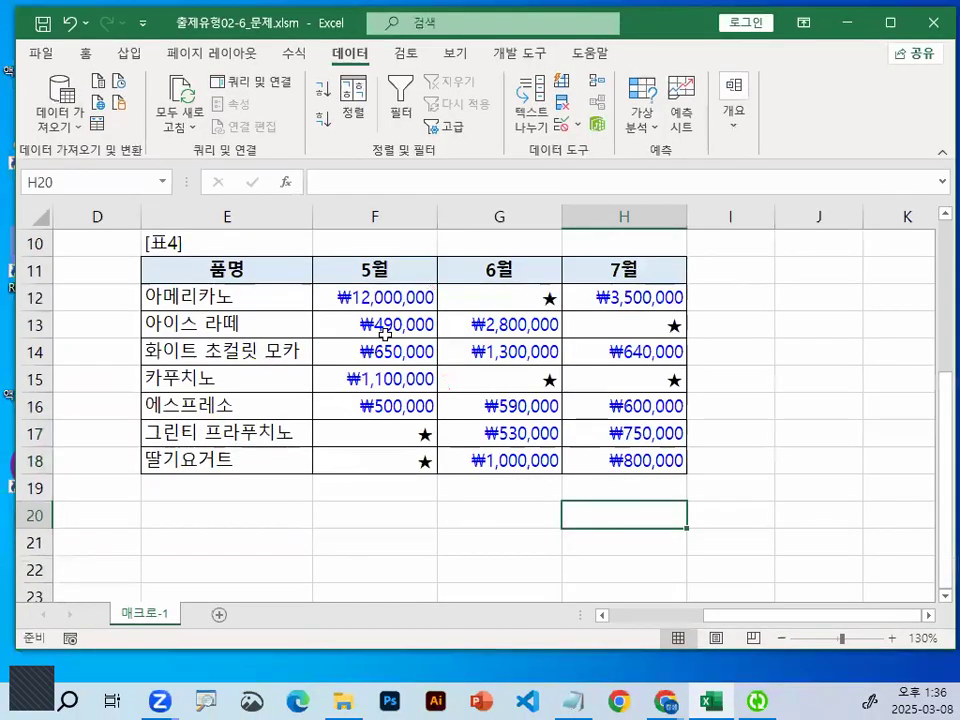
left_click(505, 387)
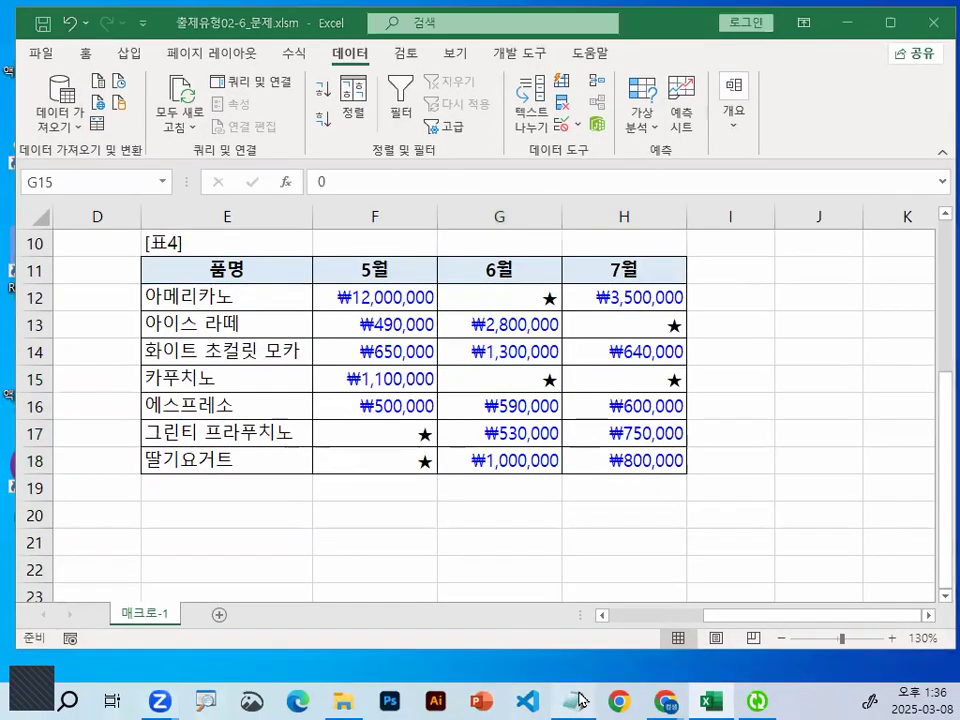
Switch to the Notepad class notes and review the format code [파랑][>0]₩#,##0;[=0]"★" on the 형식 line.
key("alt+Tab")
scroll(343, 399, "down", 2)
scroll(360, 512, "down", 3)
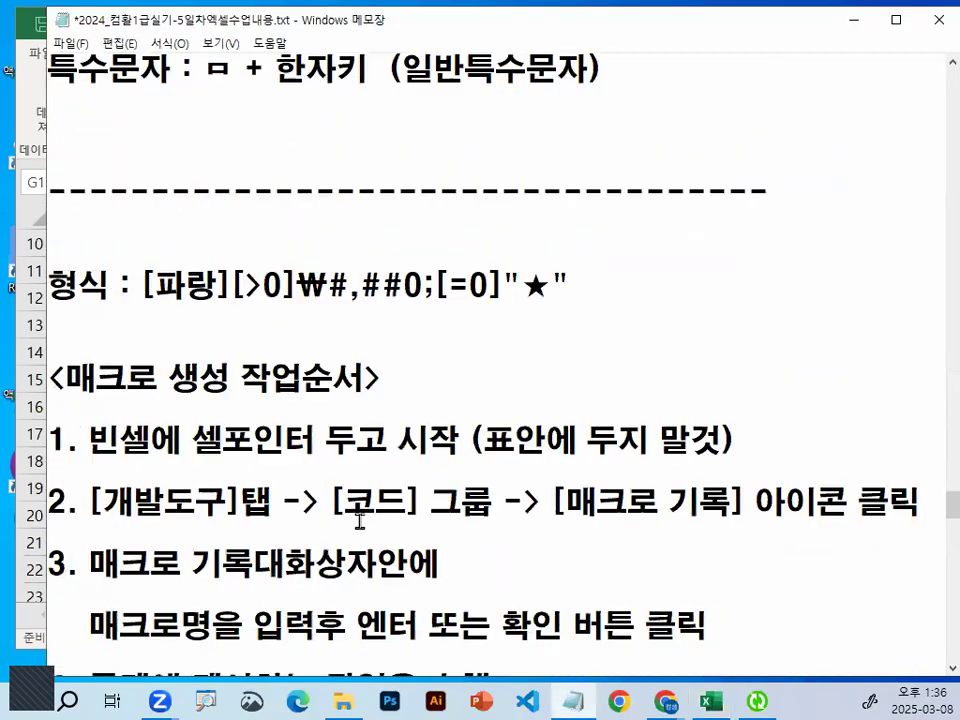
left_click_drag(143, 288, 724, 283)
left_click(428, 288)
left_click_drag(143, 310, 561, 312)
left_click_drag(893, 322, 920, 316)
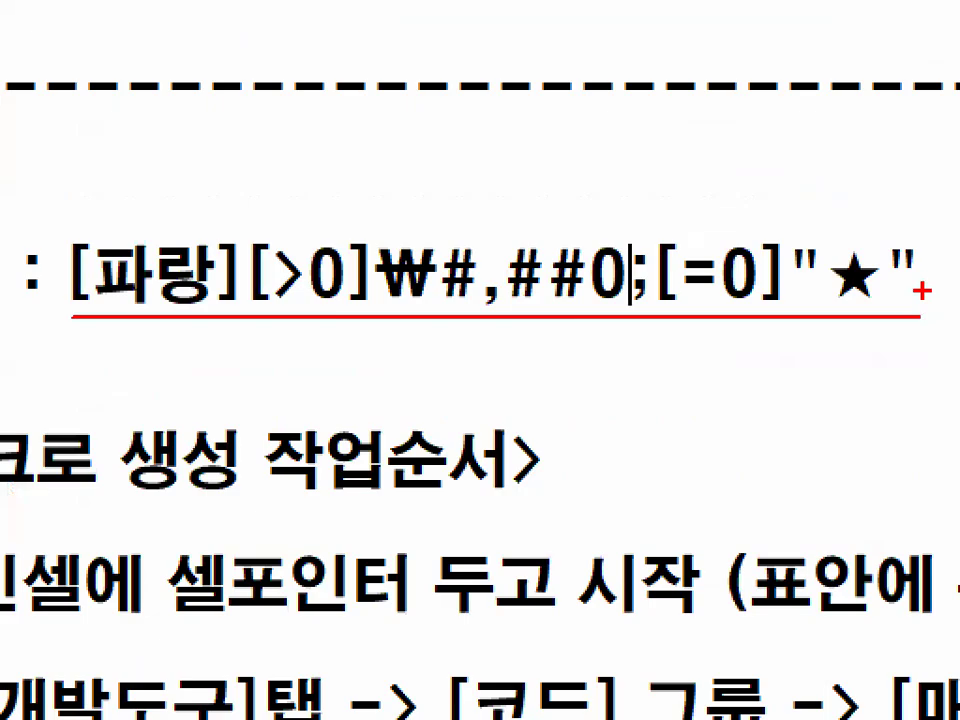
key("Escape")
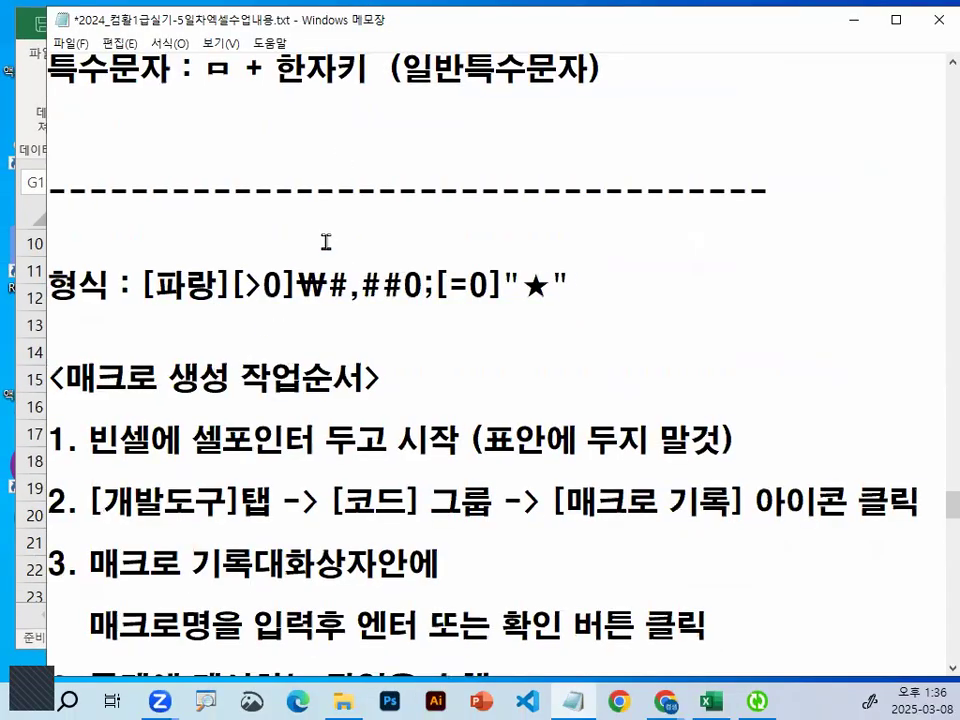
key("ctrl+1")
left_click_drag(156, 311, 500, 305)
left_click_drag(767, 290, 767, 302)
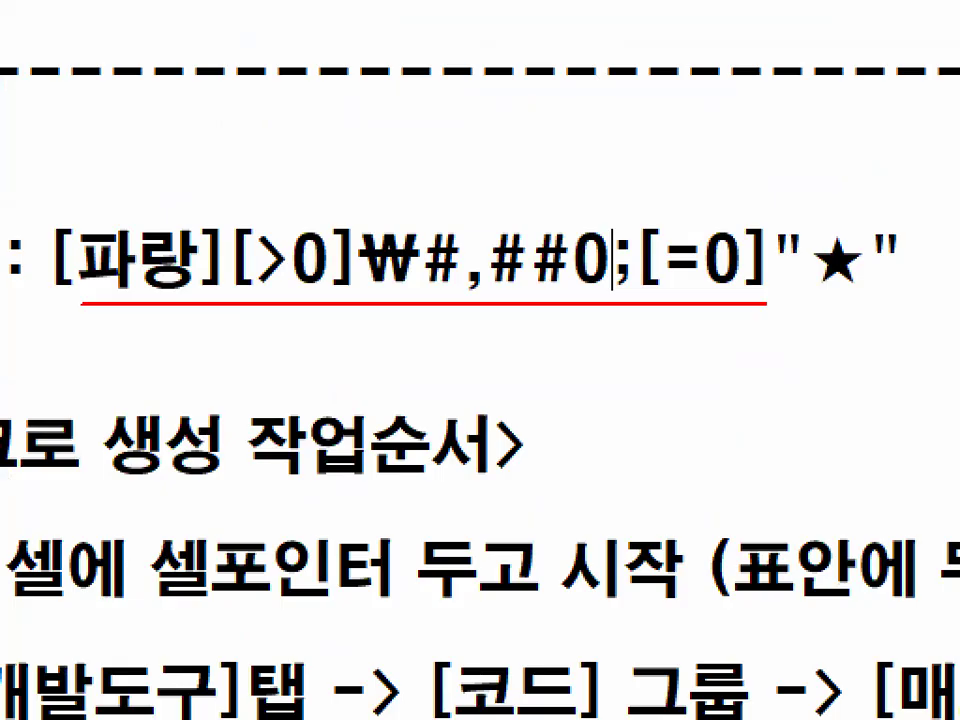
key("Escape")
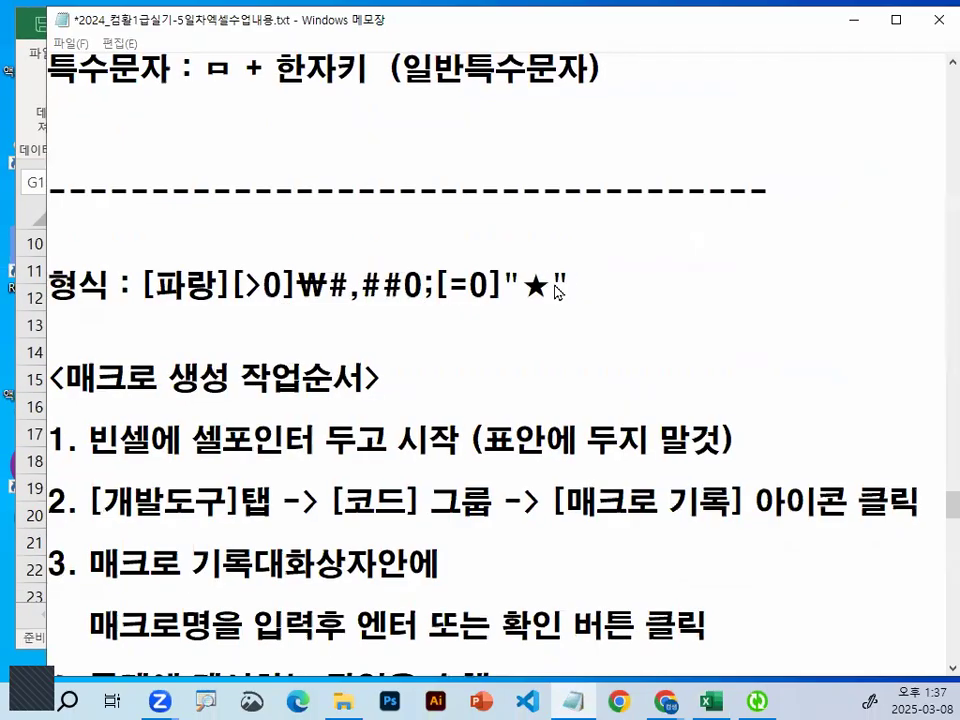
Examine the quoted "★" and the [=0] condition at the end of the format code in the notes.
key("ctrl+1")
left_click_drag(945, 249, 945, 273)
key("Escape")
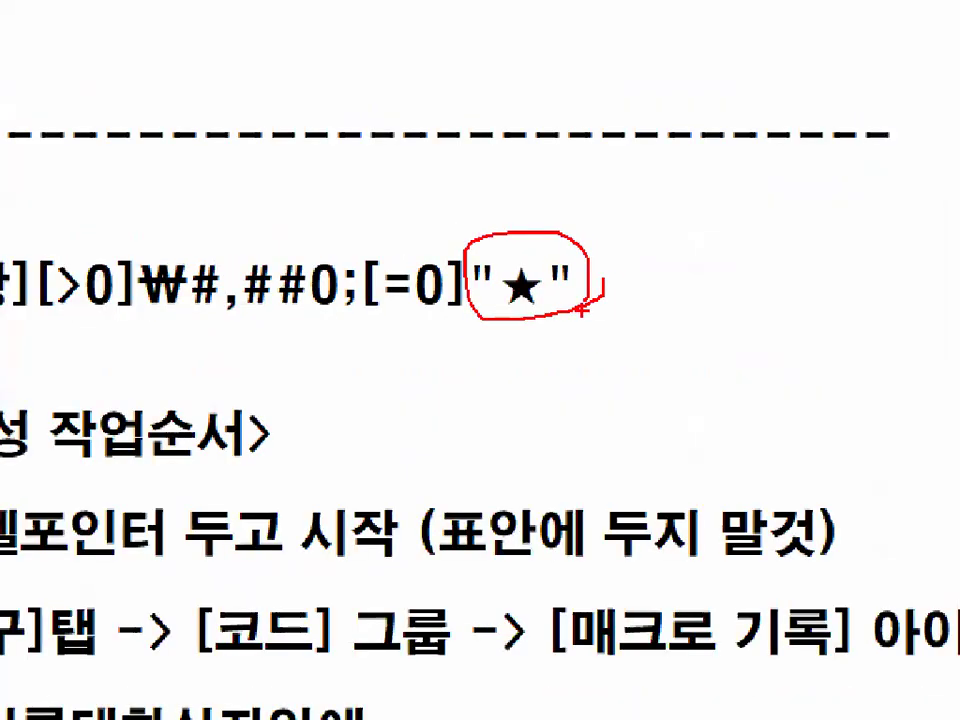
key("ctrl+1")
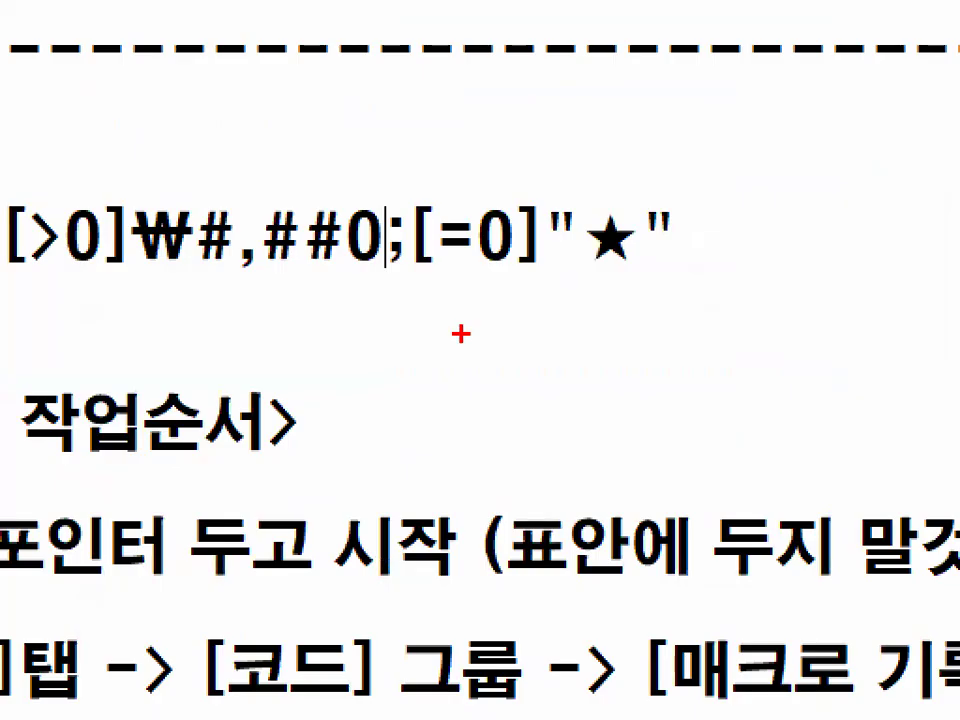
left_click_drag(517, 262, 536, 248)
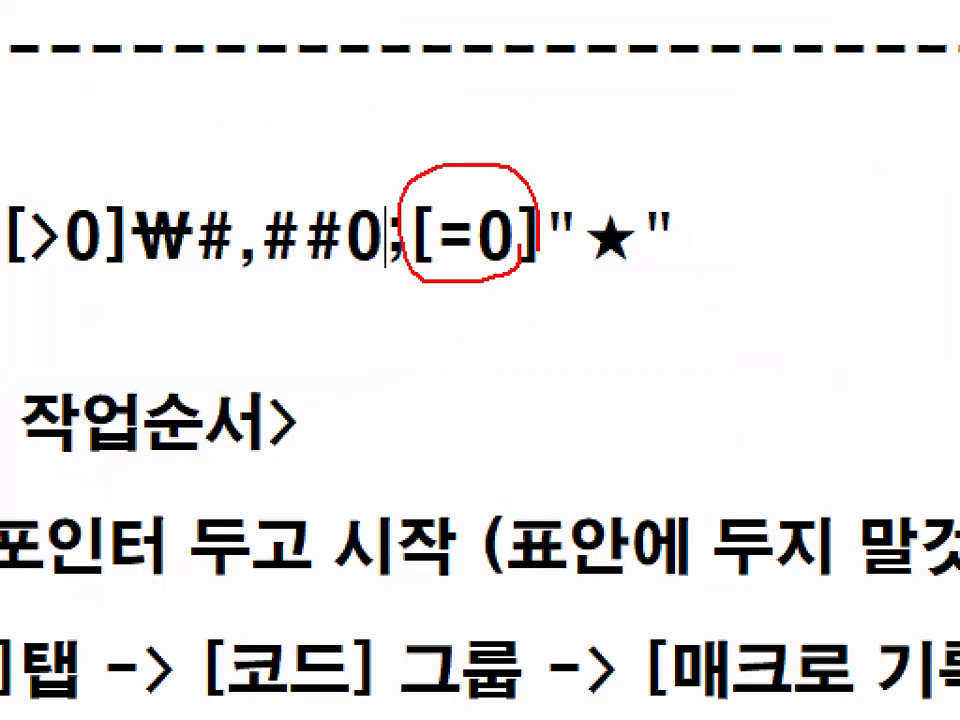
key("Escape")
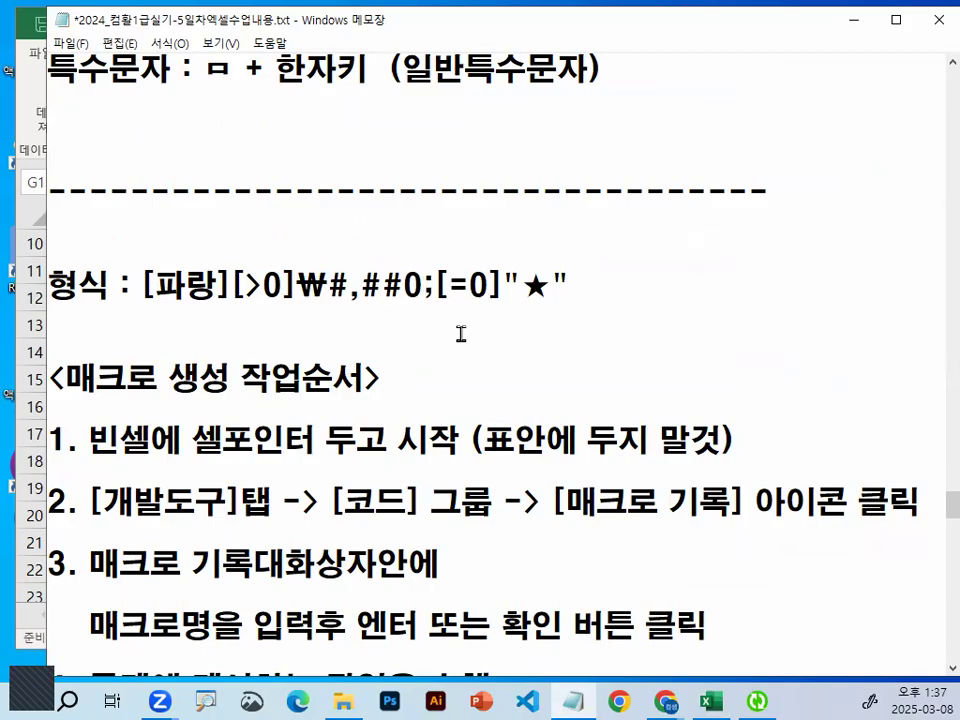
Insert a dashed separator line in the notes directly above the <매크로 생성 작업순서> heading.
scroll(446, 401, "down", 1)
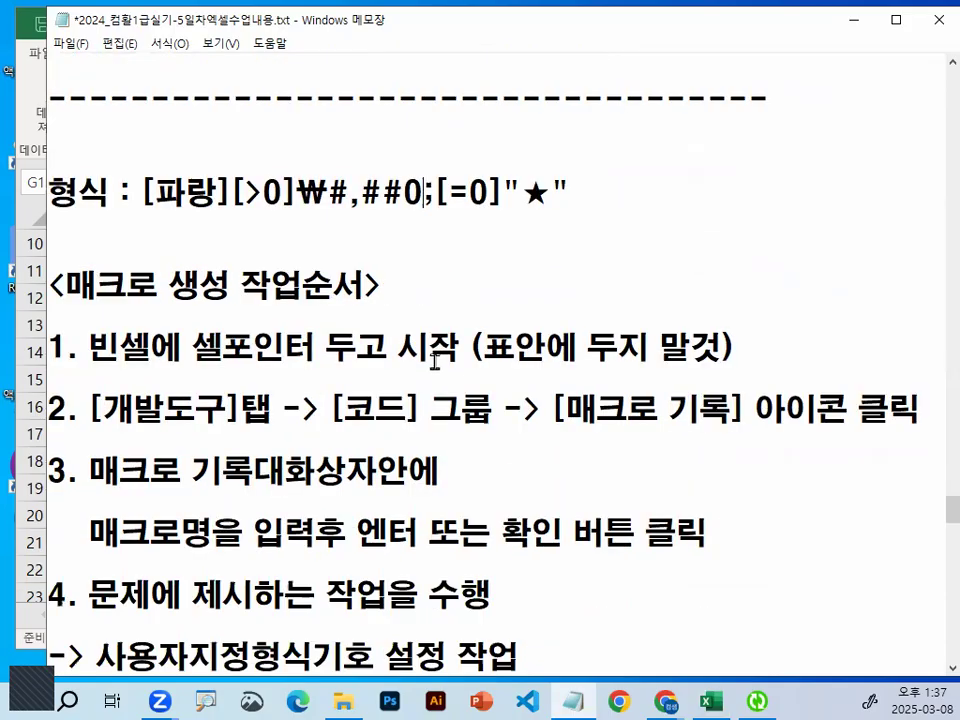
left_click(301, 247)
key("Return")
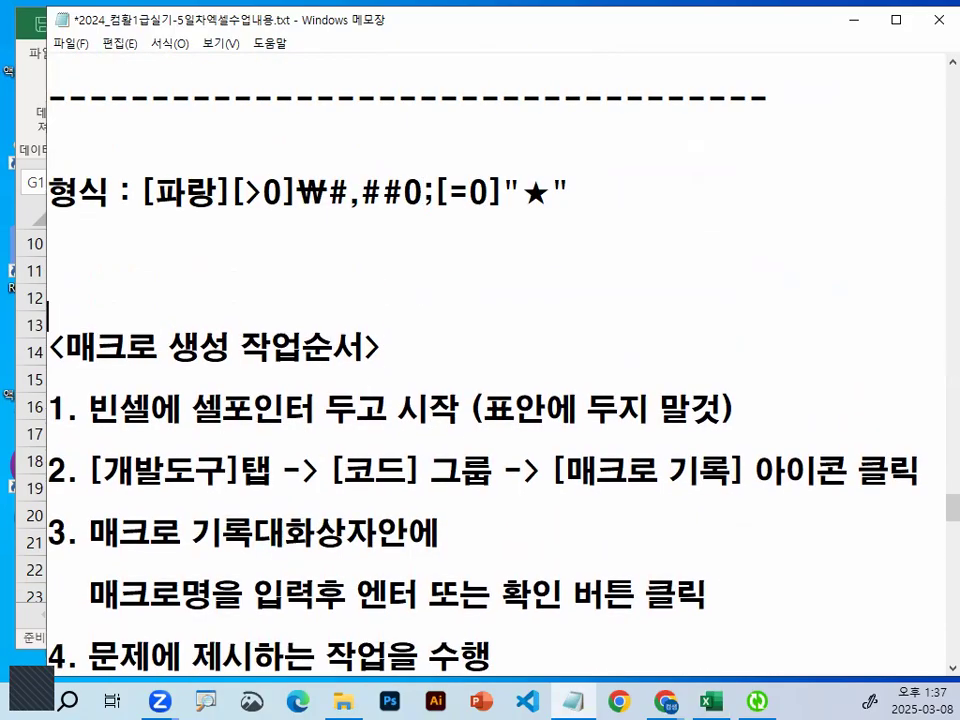
type("-----------------------------------------------")
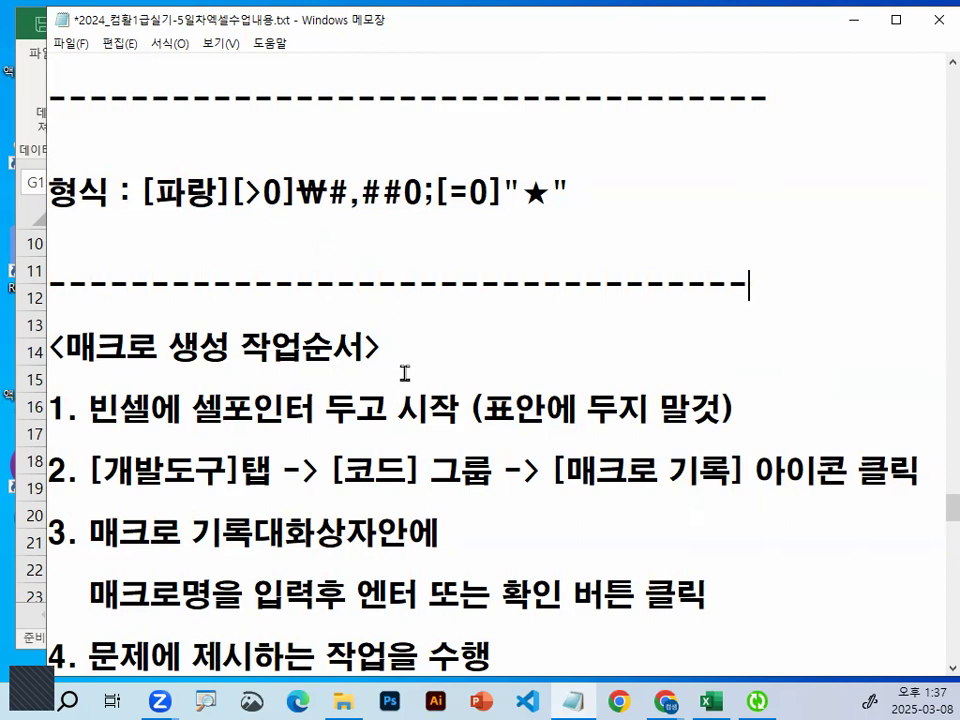
Review the <매크로 생성 작업순서> heading and items 1 and 2, on starting from an empty cell and recording a macro.
scroll(391, 390, "down", 1)
left_click_drag(64, 254, 240, 258)
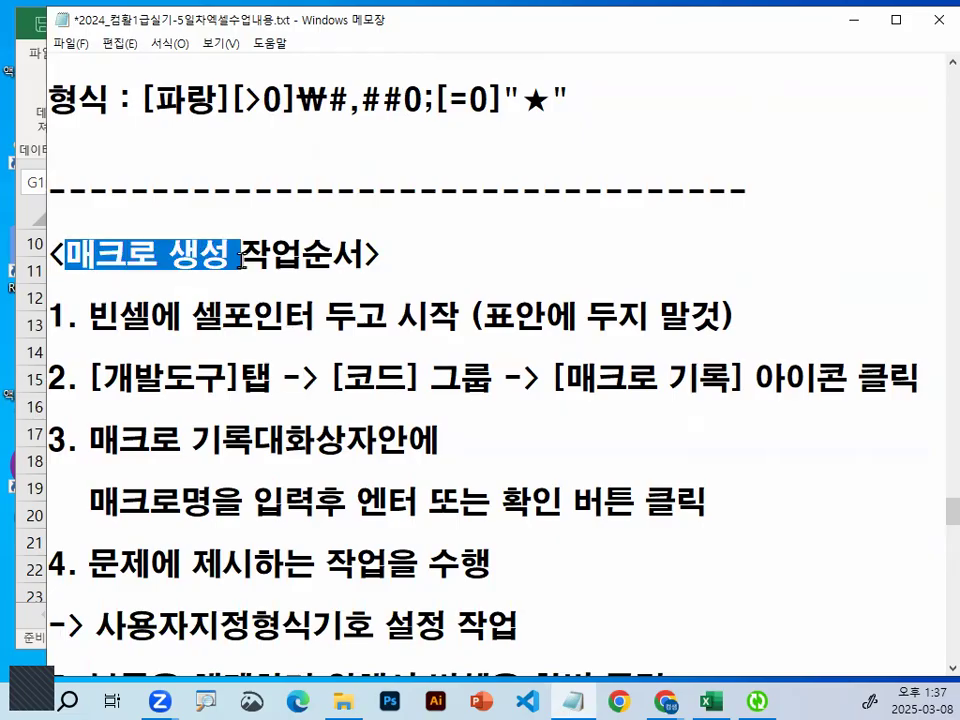
left_click(240, 258)
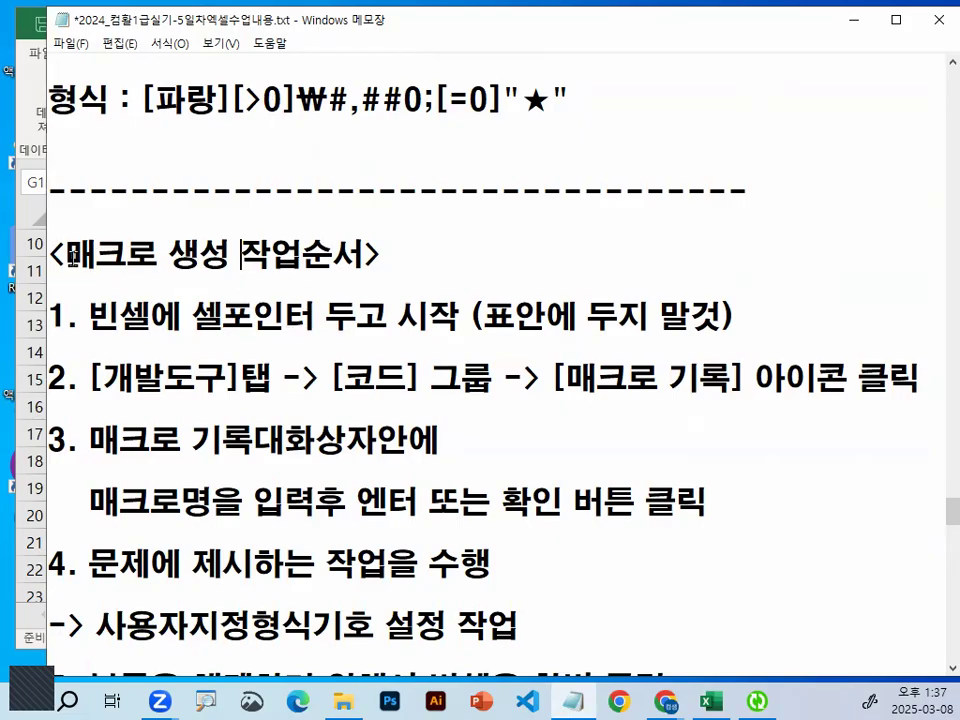
left_click_drag(65, 256, 157, 257)
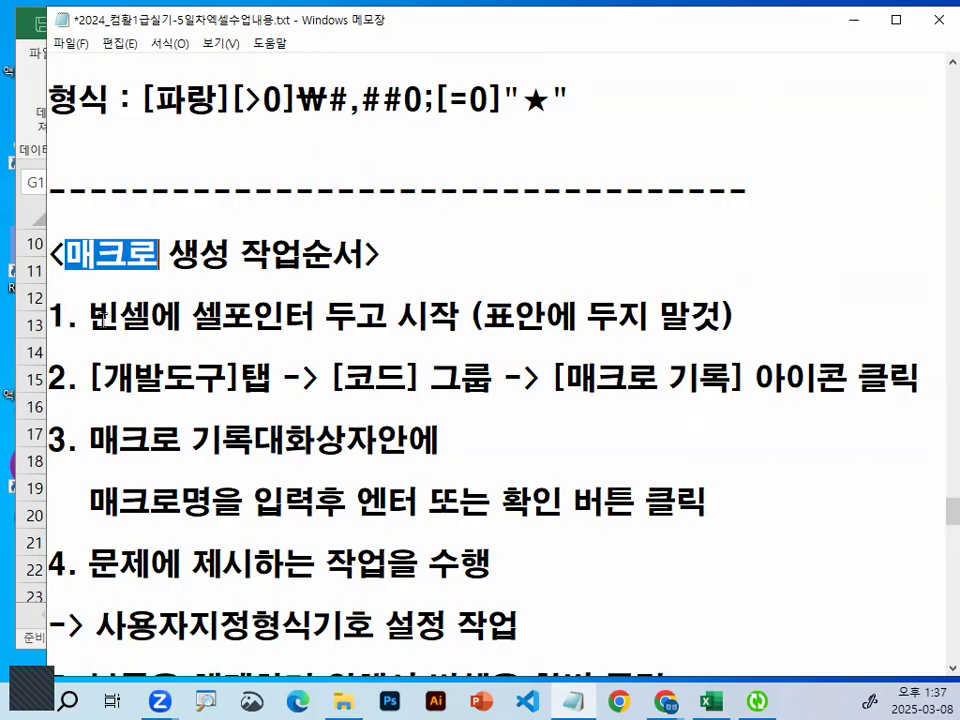
left_click_drag(104, 320, 287, 318)
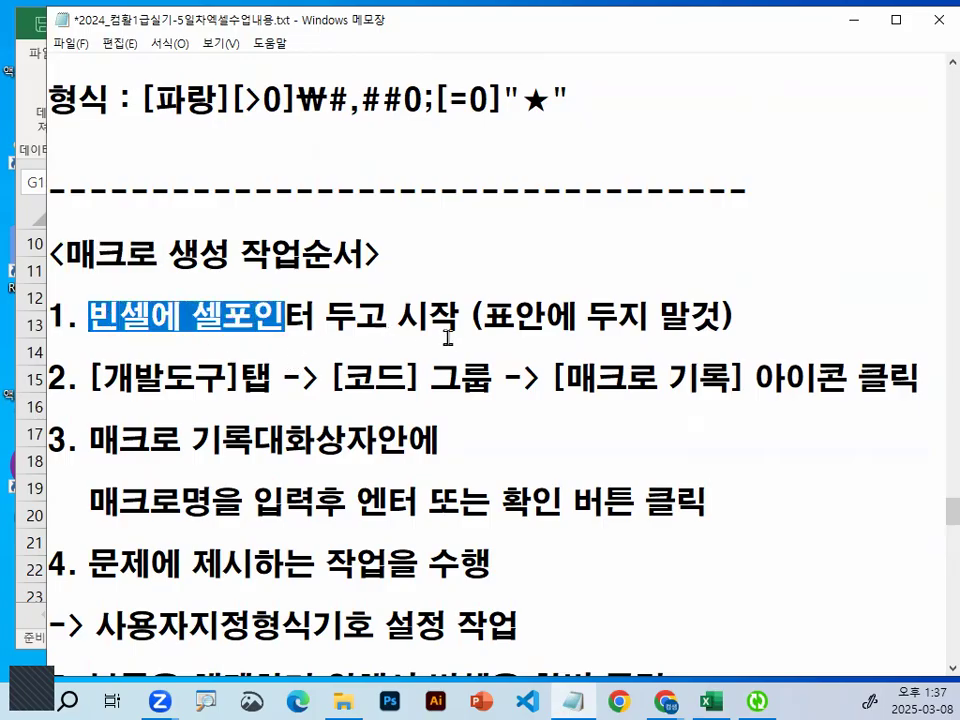
left_click_drag(103, 378, 232, 378)
left_click_drag(345, 378, 430, 378)
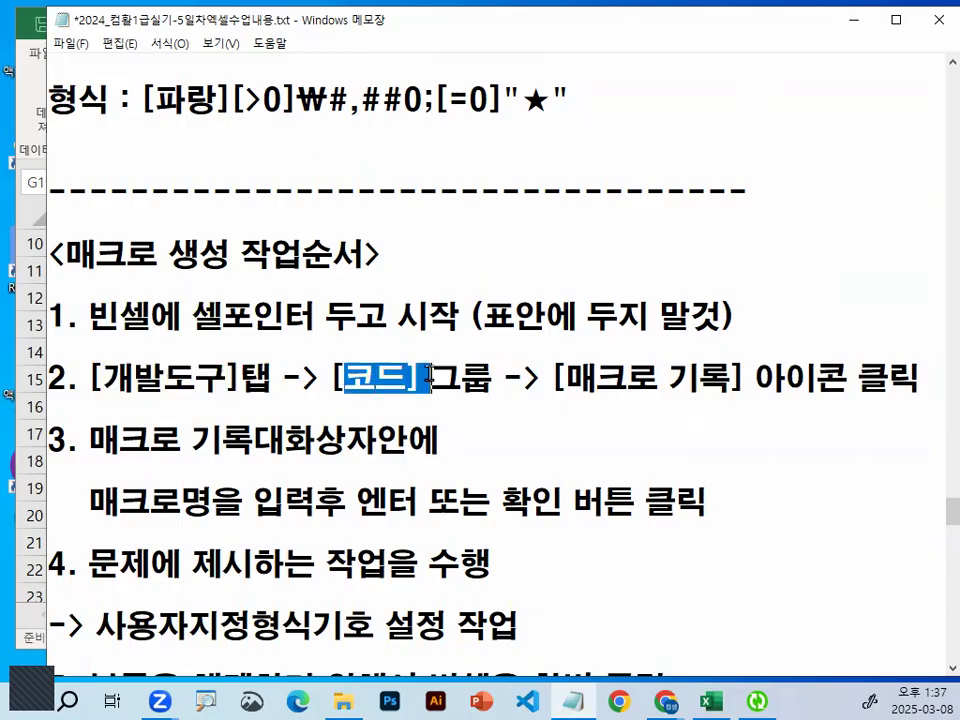
scroll(500, 300, "down", 1)
left_click_drag(543, 274, 752, 277)
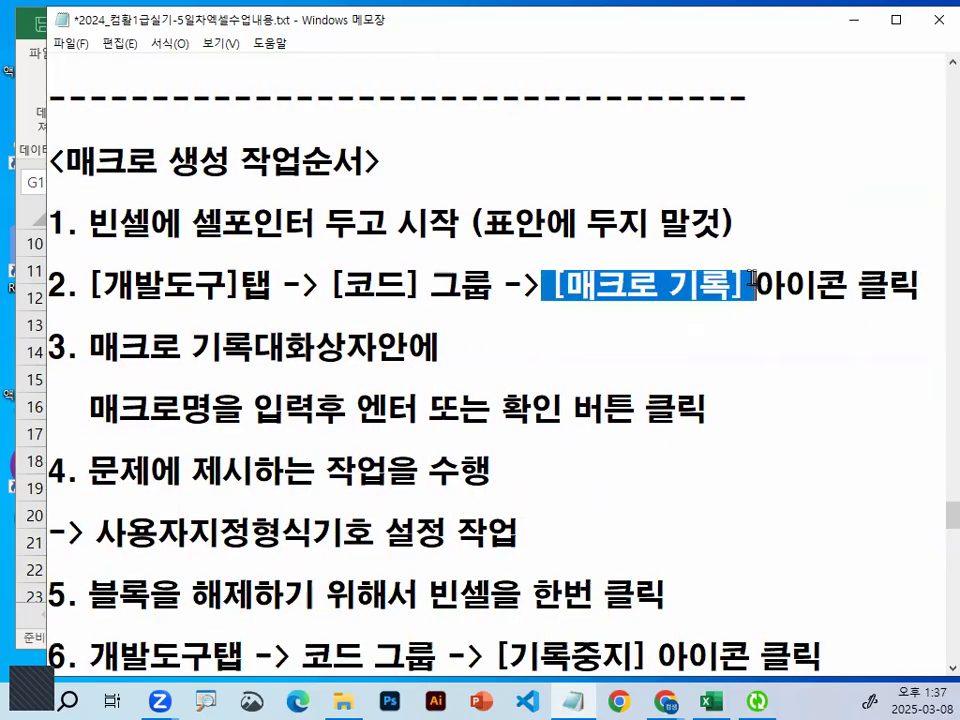
Review items 3 and 4 of the macro procedure, on naming the macro and carrying out the custom format task.
left_click_drag(253, 348, 412, 348)
scroll(415, 347, "down", 1)
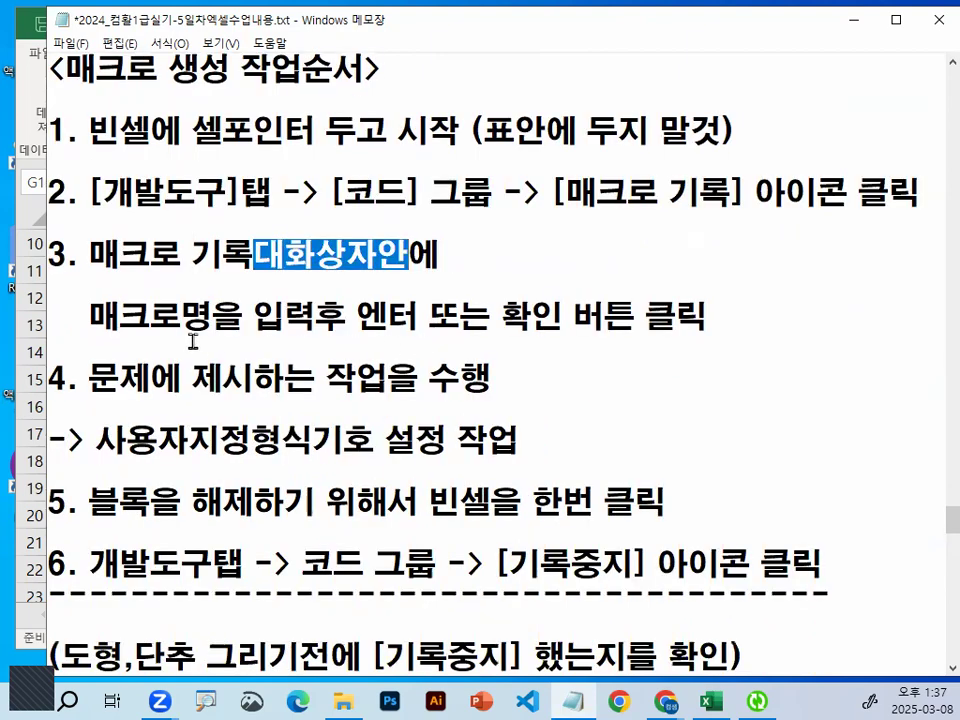
left_click_drag(90, 318, 238, 318)
left_click_drag(343, 321, 427, 321)
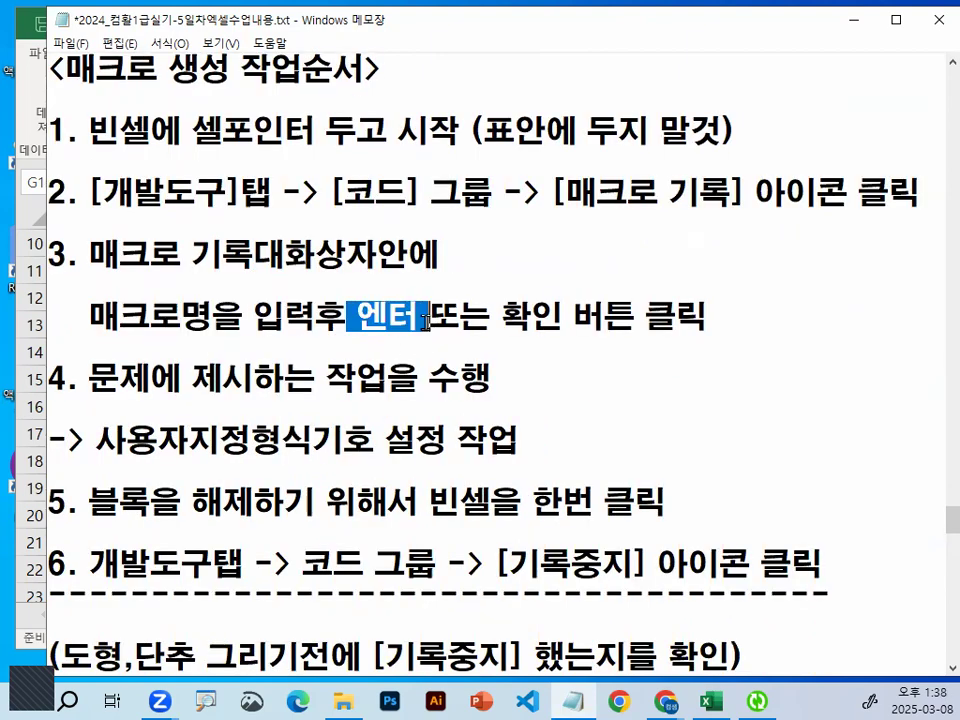
left_click_drag(490, 318, 602, 310)
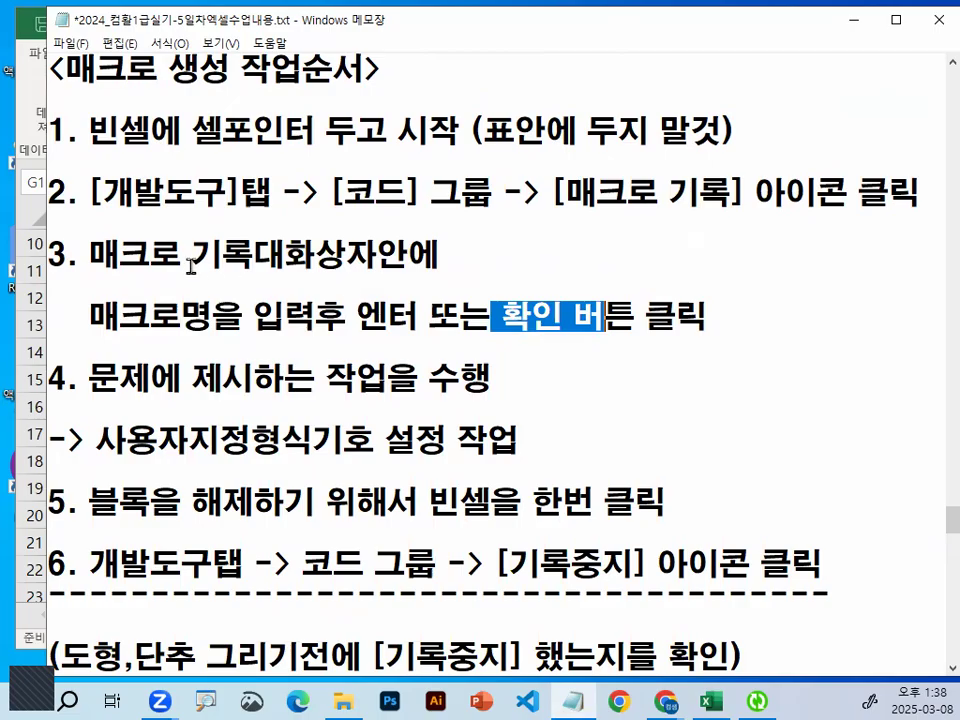
left_click(90, 379)
left_click_drag(90, 379, 496, 375)
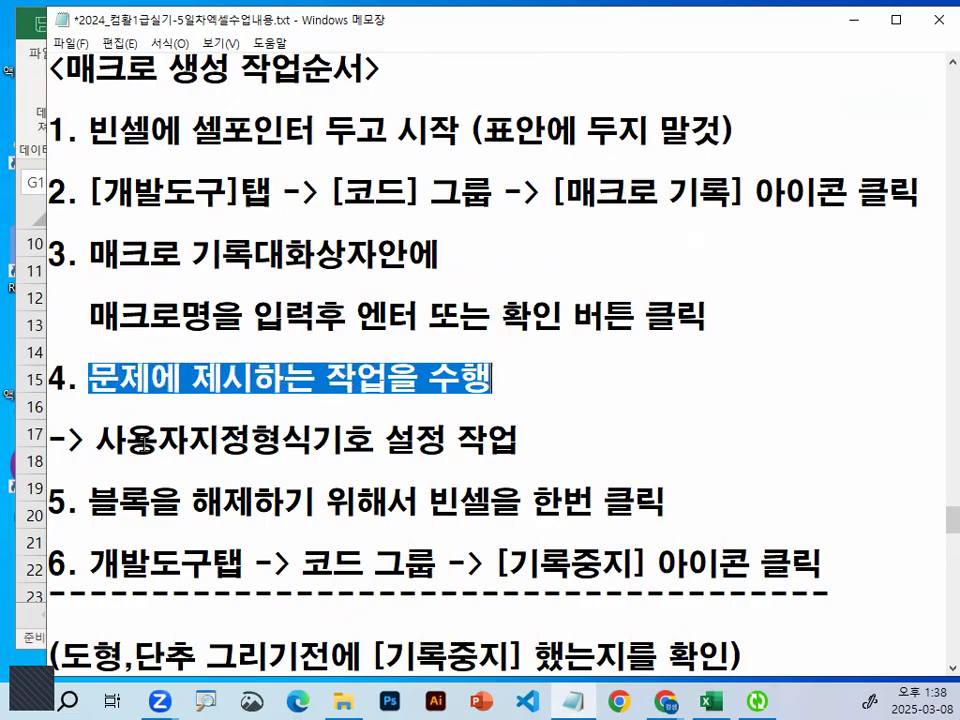
scroll(115, 320, "down", 1)
left_click_drag(97, 254, 528, 250)
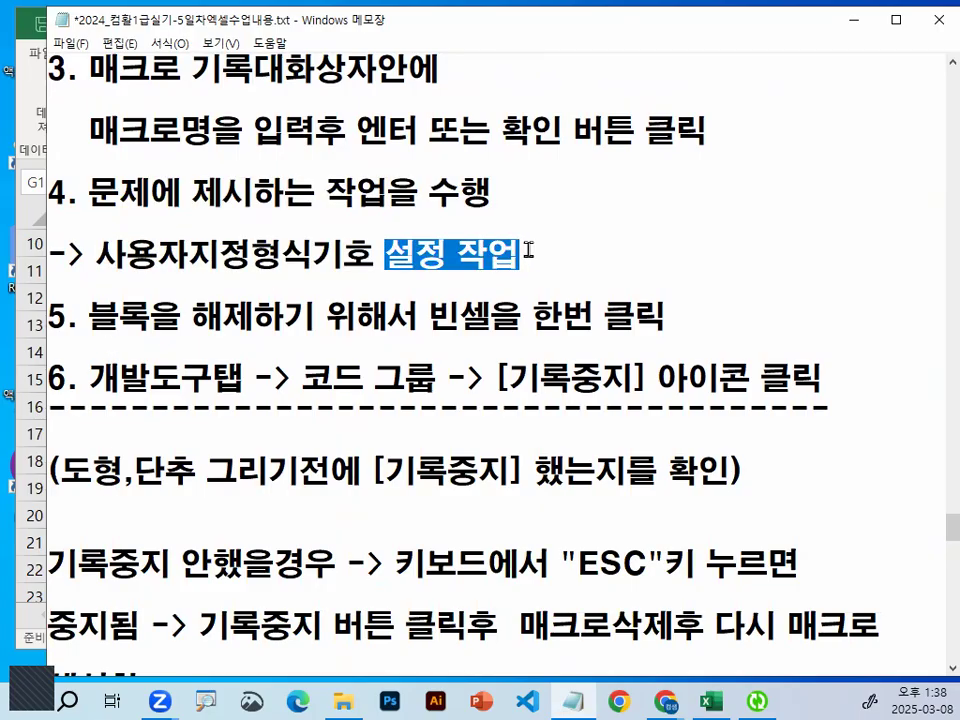
left_click(528, 250)
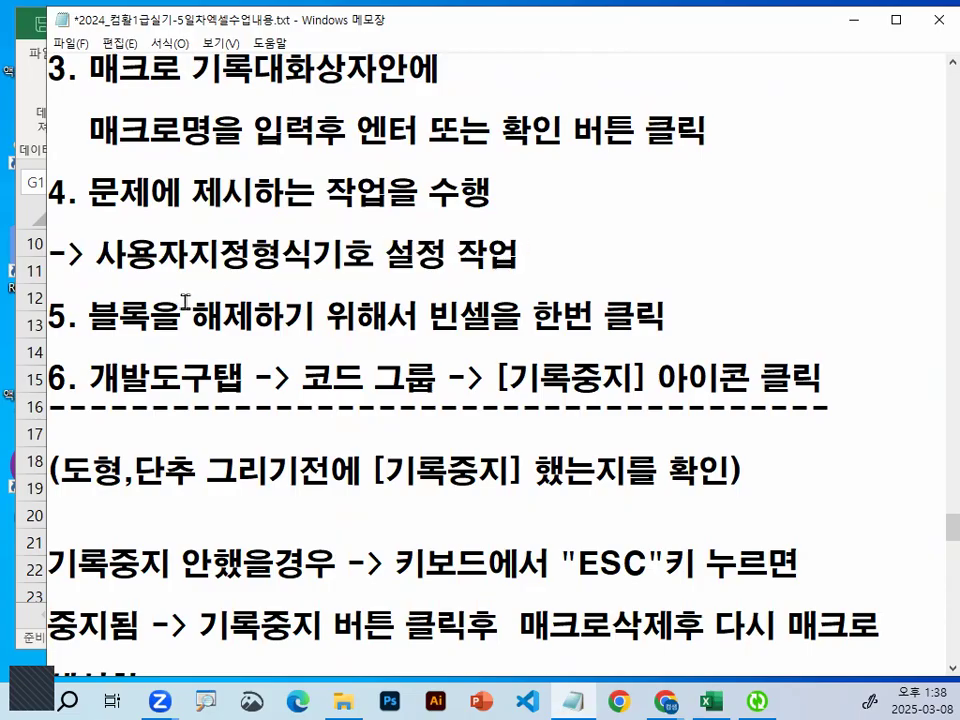
Review items 5 and 6 of the macro procedure, on deselecting the block and using [기록중지].
left_click_drag(88, 316, 242, 322)
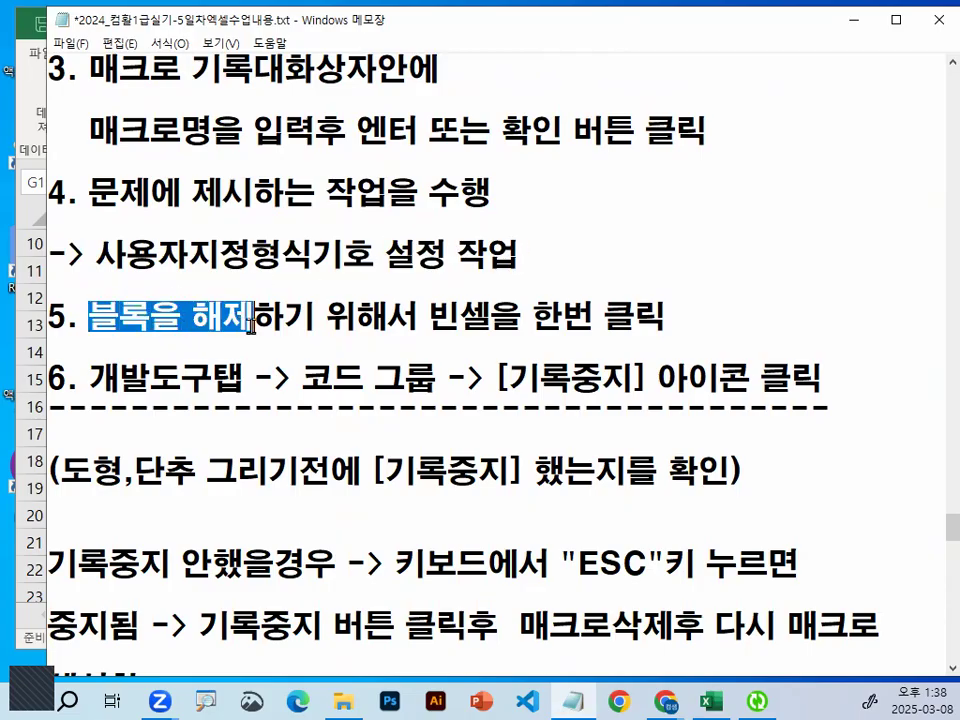
left_click(315, 318)
left_click_drag(417, 318, 634, 318)
left_click(609, 318)
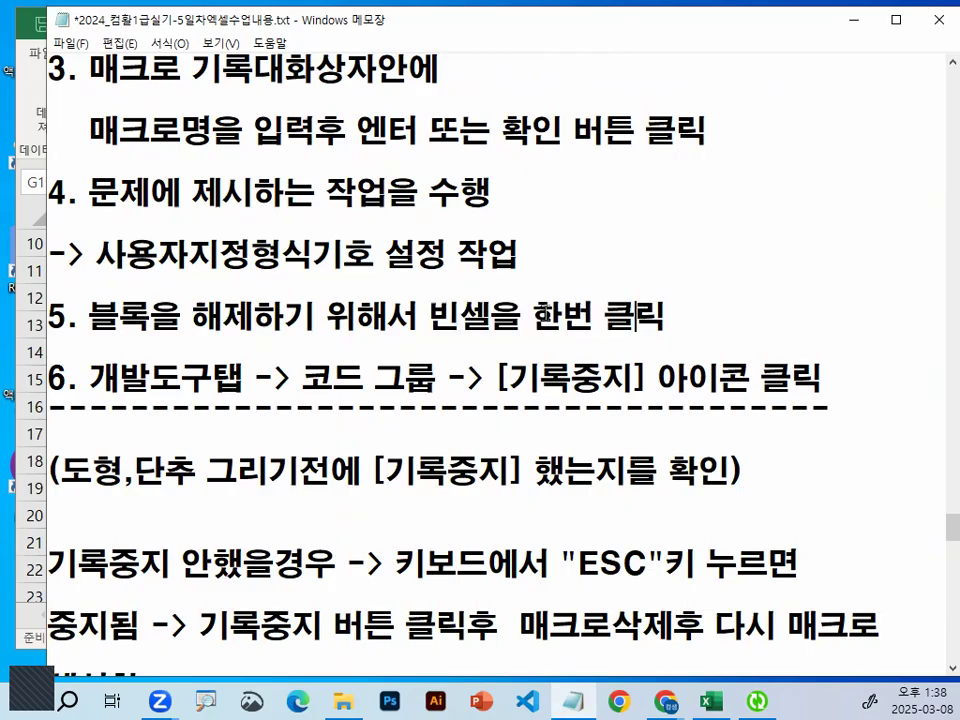
mouse_move(638, 404)
left_mouse_down()
mouse_move(490, 400)
mouse_move(608, 362)
mouse_move(485, 385)
mouse_move(622, 378)
left_mouse_up()
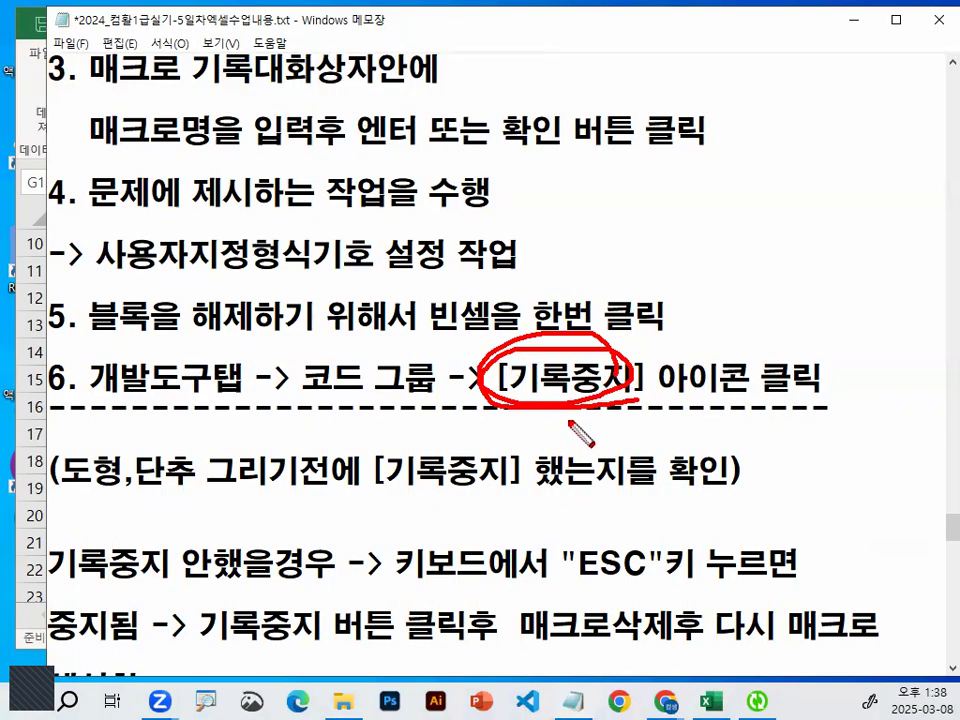
key("Escape")
Add "!!!" after 확인 in the note about checking [기록중지] before drawing shapes or buttons.
scroll(170, 460, "down", 2)
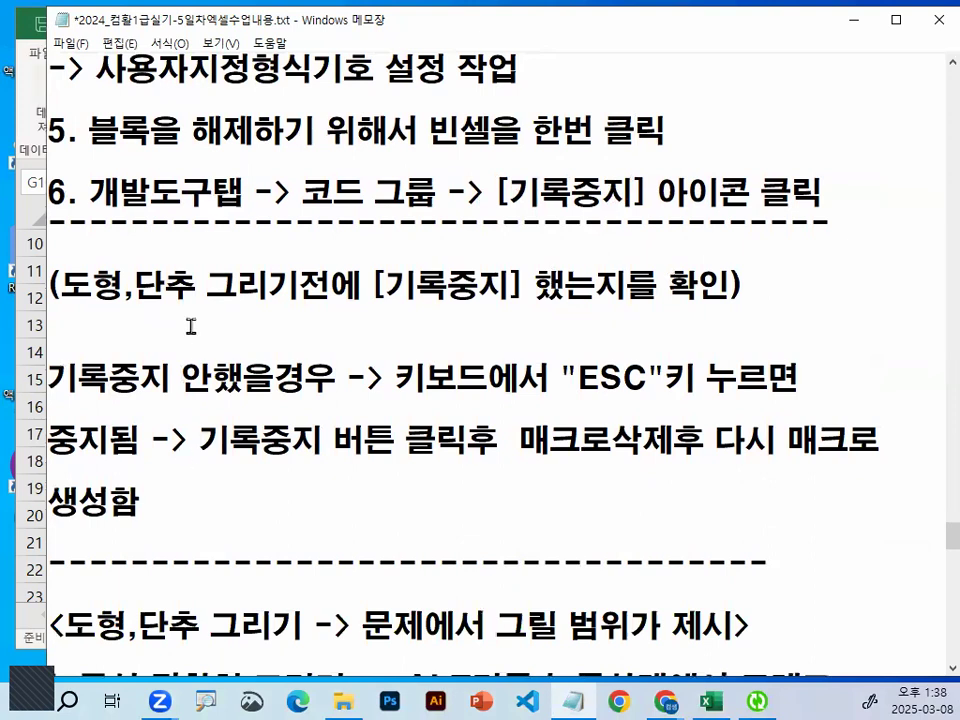
left_click_drag(134, 285, 269, 286)
left_click_drag(368, 288, 770, 284)
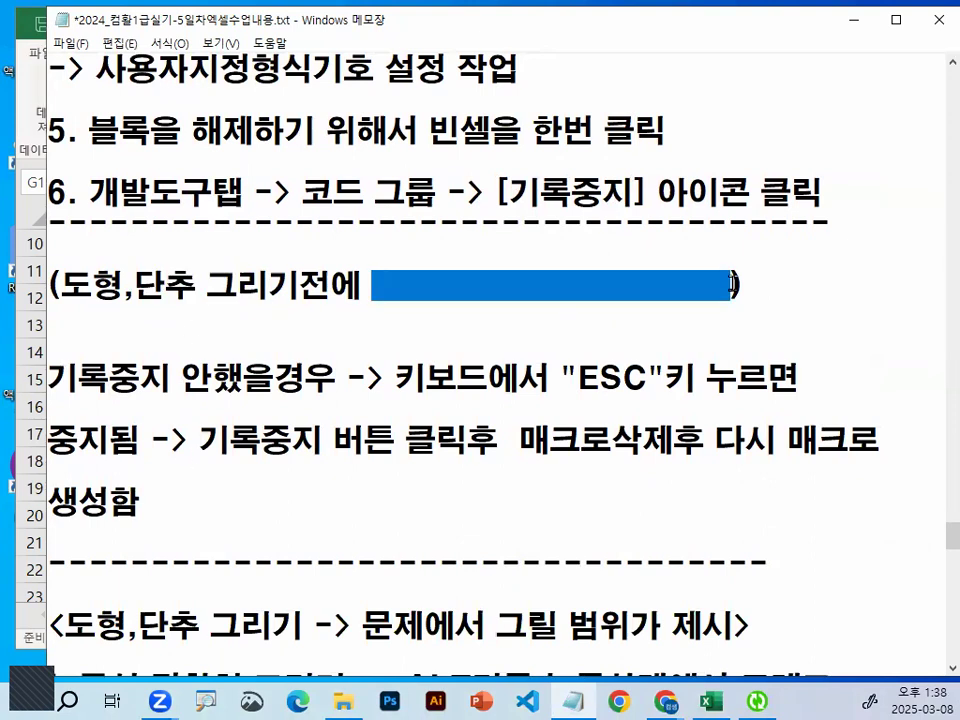
left_click(783, 292)
key("Left")
type("!!!")
left_click_drag(59, 287, 800, 288)
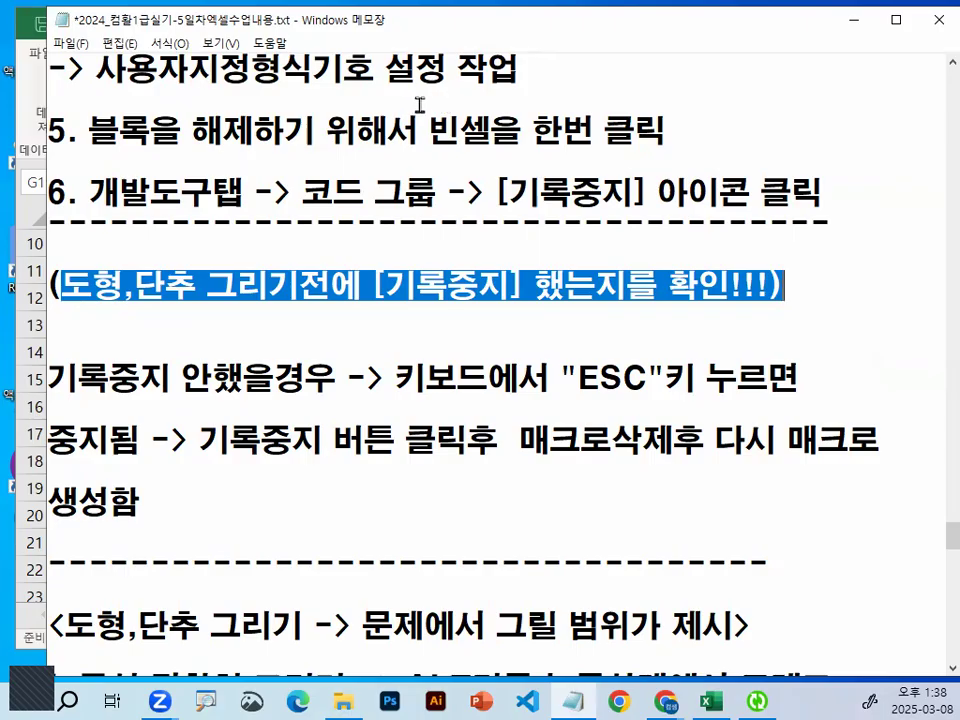
left_click_drag(126, 68, 600, 75)
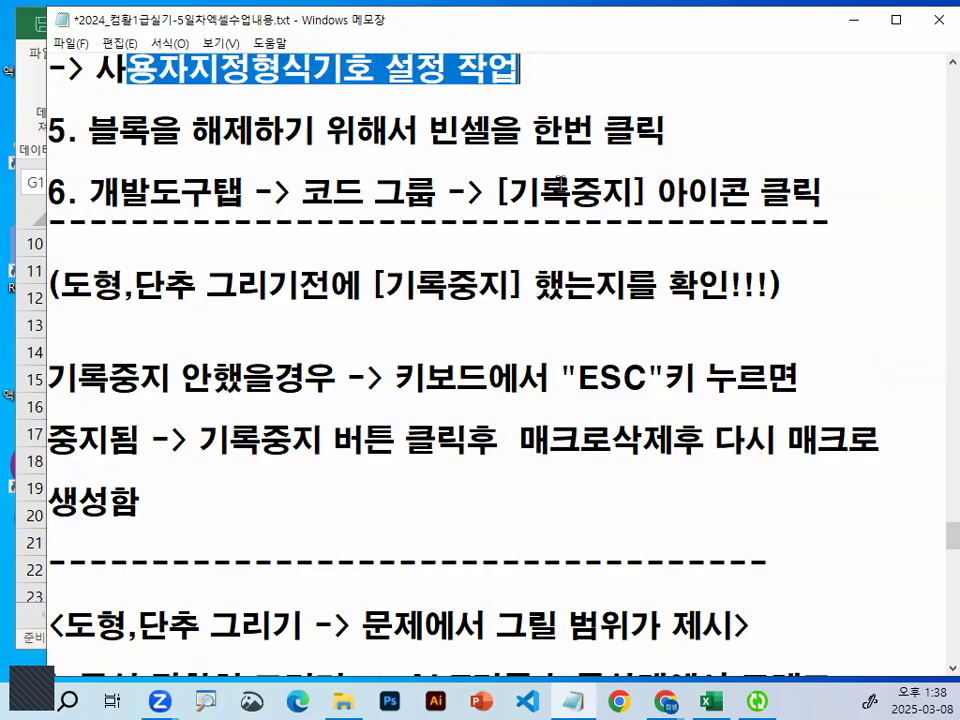
Review the notes on checking [기록중지] before drawing shapes and on recovering with ESC, deleting and recreating the macro.
left_click_drag(495, 192, 659, 192)
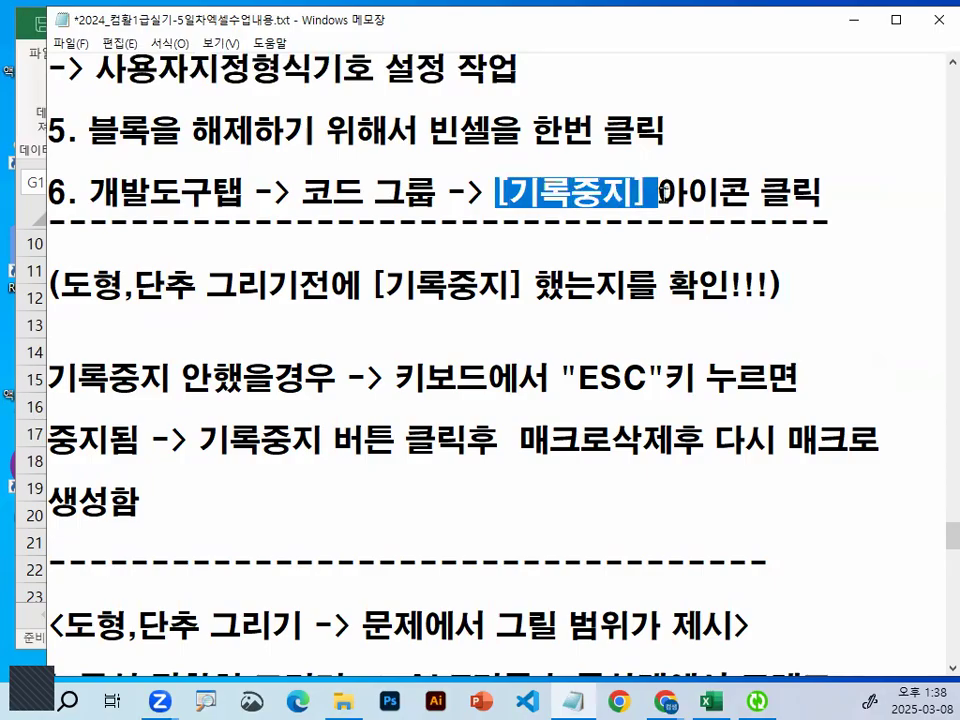
left_click_drag(372, 287, 788, 287)
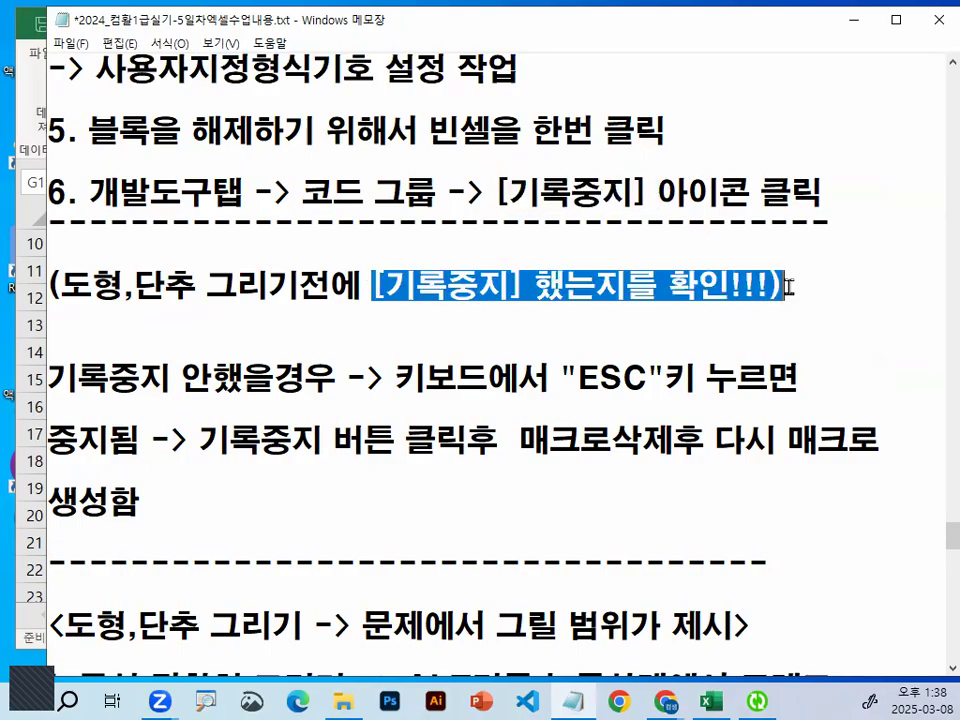
left_click_drag(212, 378, 337, 378)
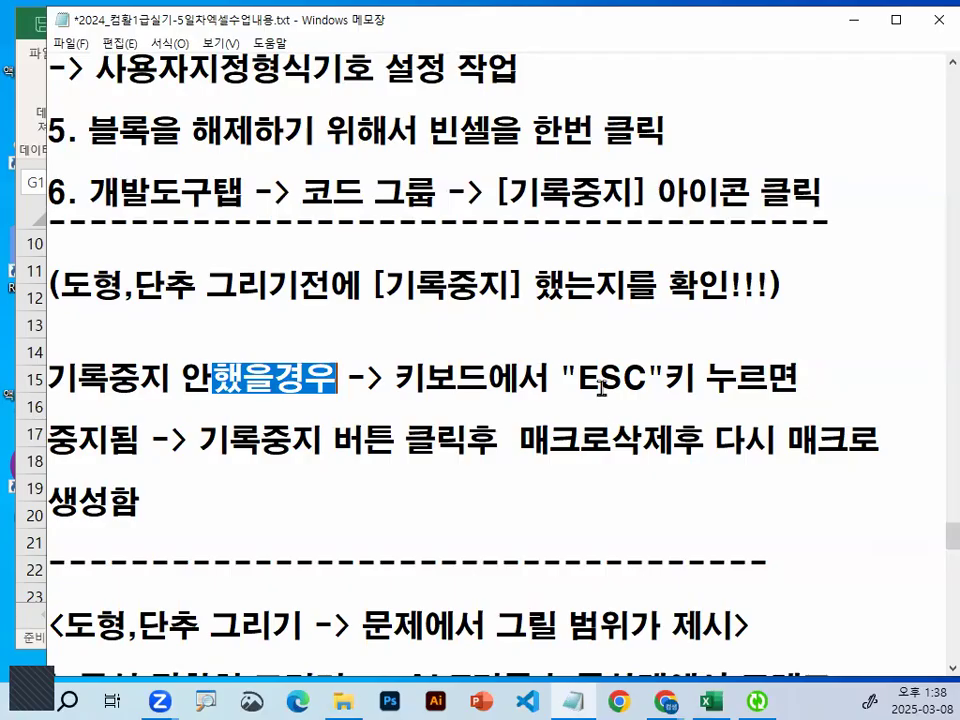
left_click_drag(561, 378, 646, 376)
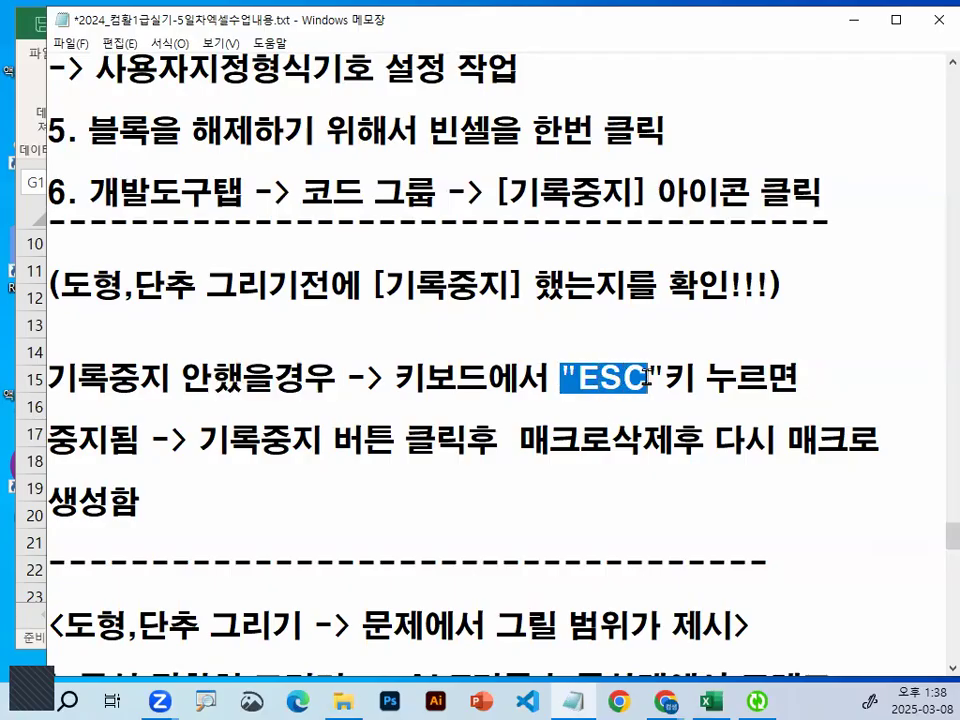
left_click_drag(199, 440, 447, 440)
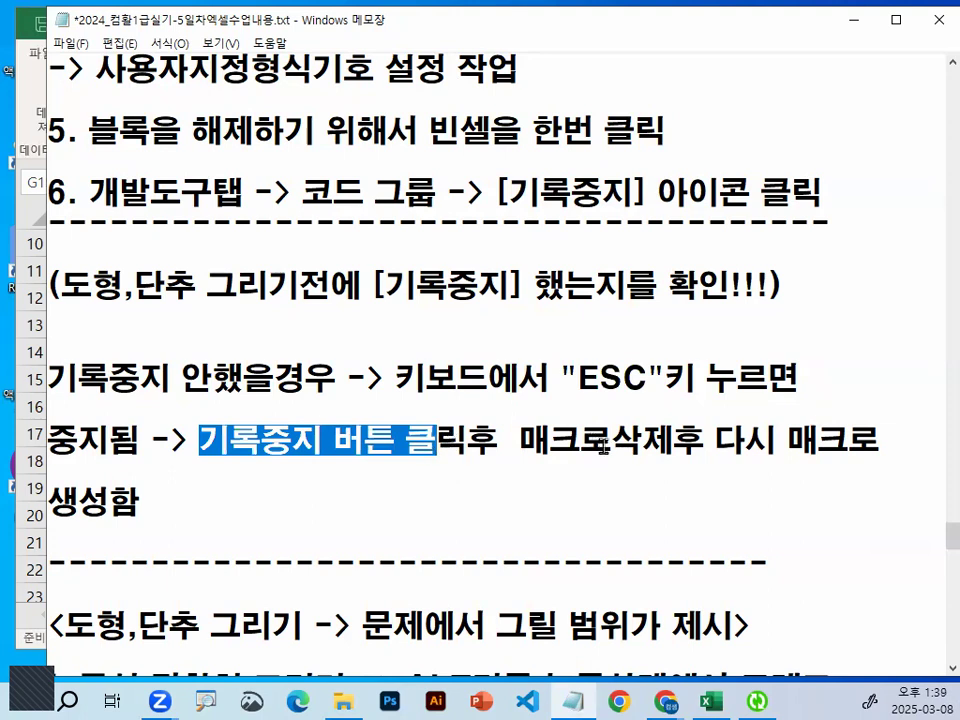
left_click_drag(549, 440, 676, 440)
left_click_drag(777, 440, 882, 441)
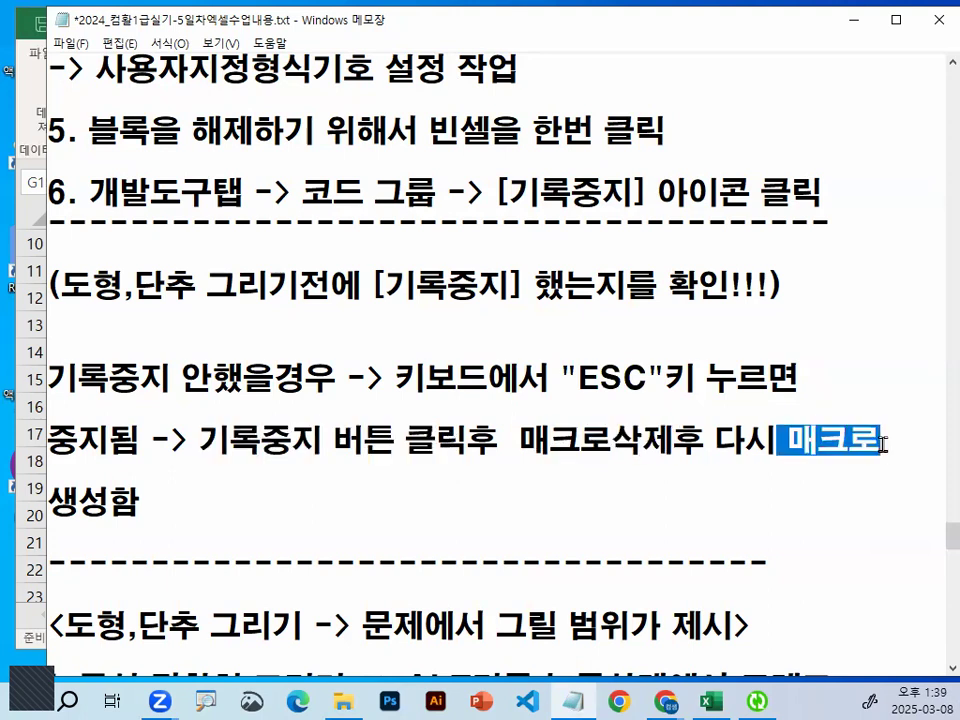
left_click(707, 328)
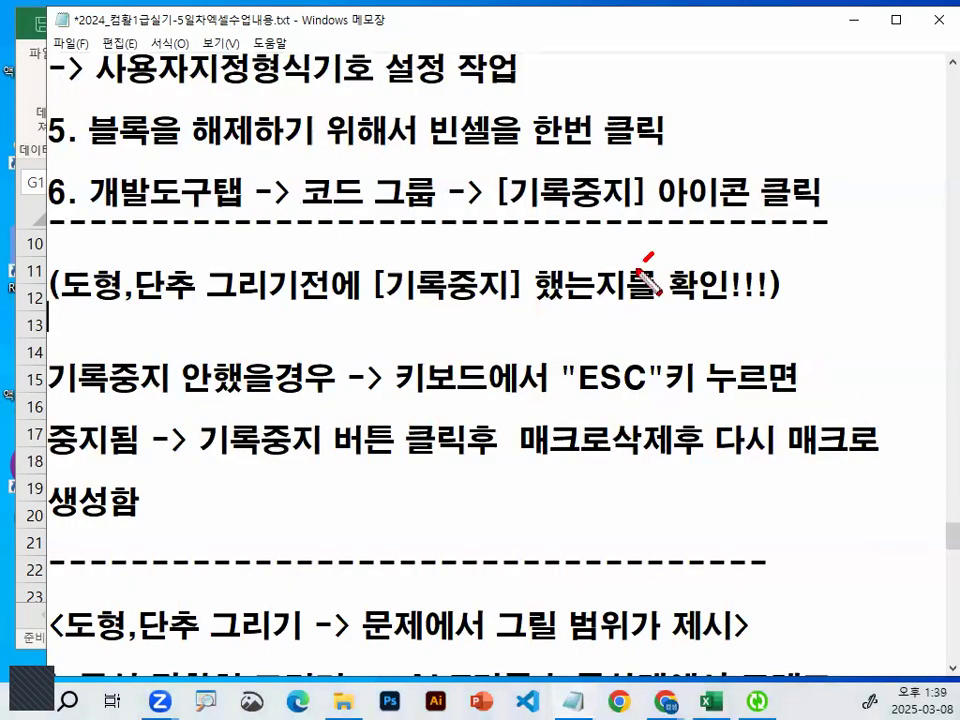
Handwrite a circled 45 with an arrow over the [기록중지] note as a temporary annotation, and clear the ink.
left_click_drag(638, 272, 710, 348)
left_click_drag(653, 239, 676, 430)
left_click_drag(698, 236, 681, 389)
left_click_drag(690, 290, 762, 307)
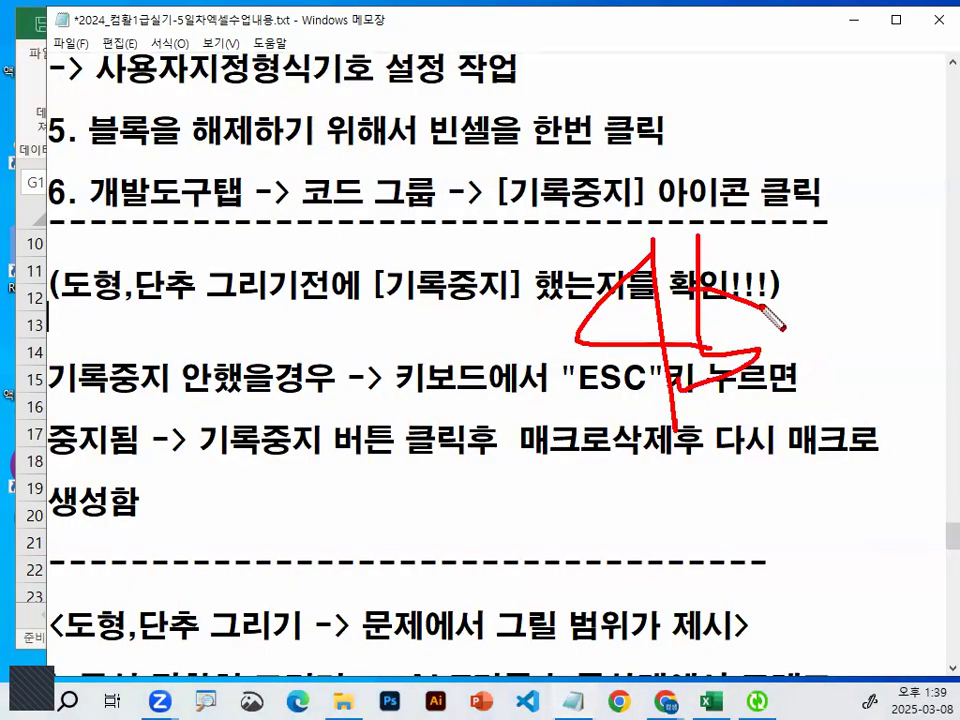
left_click_drag(785, 192, 820, 392)
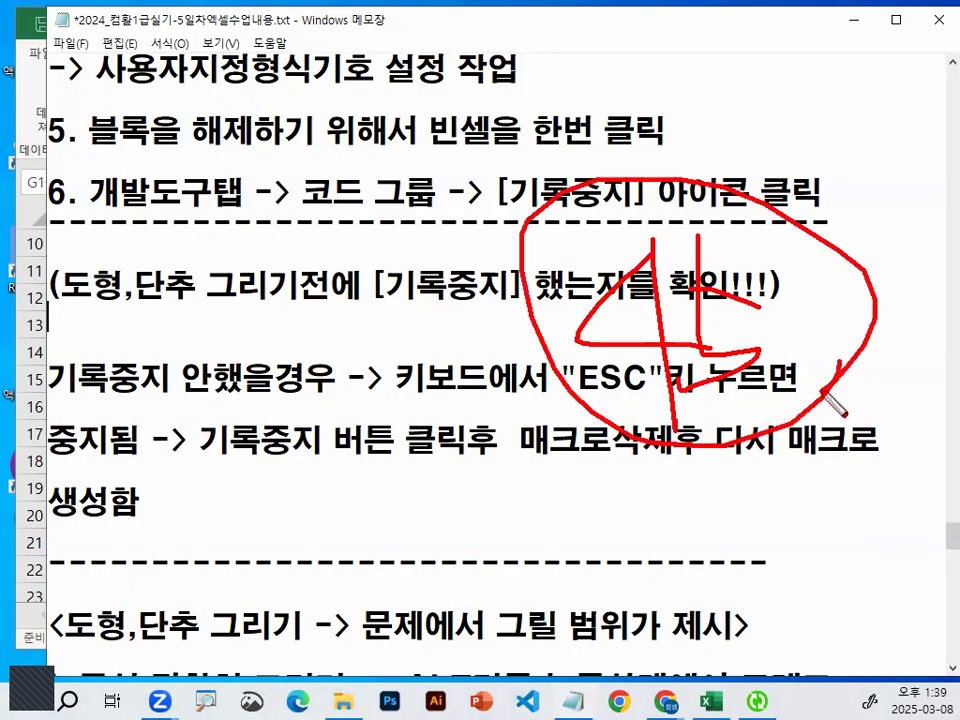
mouse_move(583, 404)
left_mouse_down()
mouse_move(540, 514)
mouse_move(604, 525)
mouse_move(600, 475)
left_mouse_up()
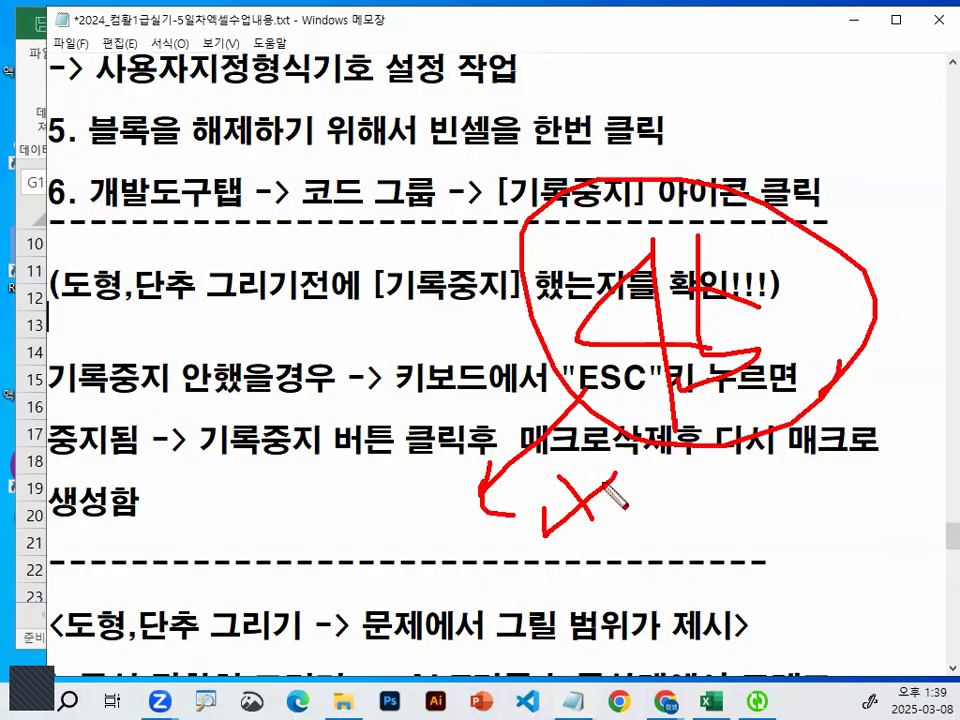
key("Escape")
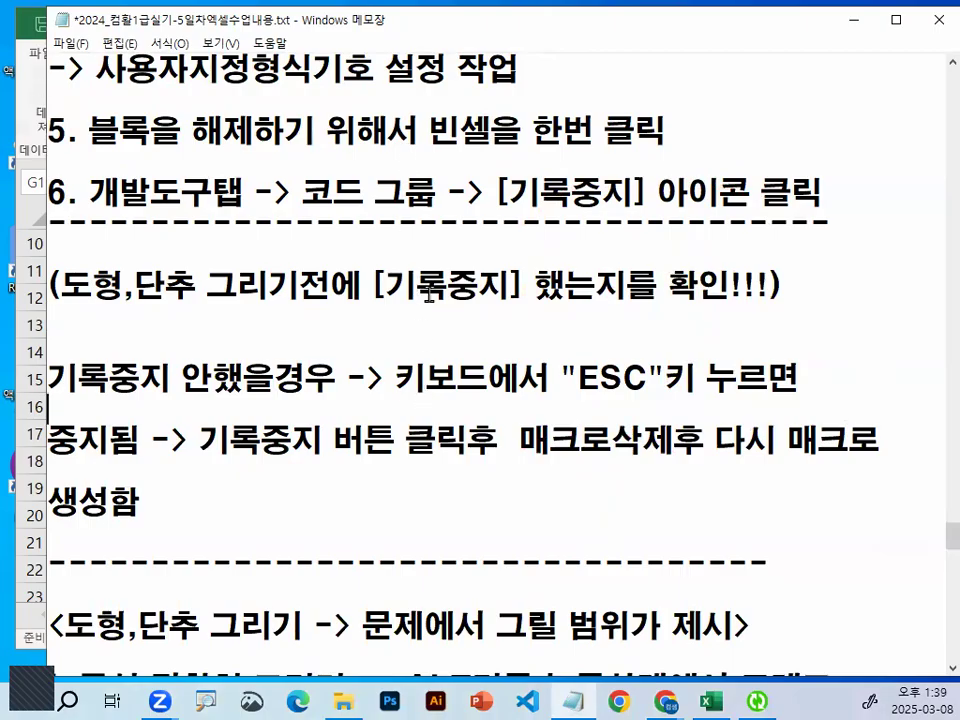
Handwrite a circled 65 with a column of short lines beside it over the notes, and clear the ink.
key("ctrl+2")
left_click_drag(583, 107, 525, 272)
mouse_move(645, 128)
left_mouse_down()
mouse_move(651, 272)
mouse_move(668, 305)
left_mouse_up()
left_click_drag(645, 205, 725, 230)
left_click_drag(745, 290, 761, 321)
left_click_drag(190, 170, 400, 168)
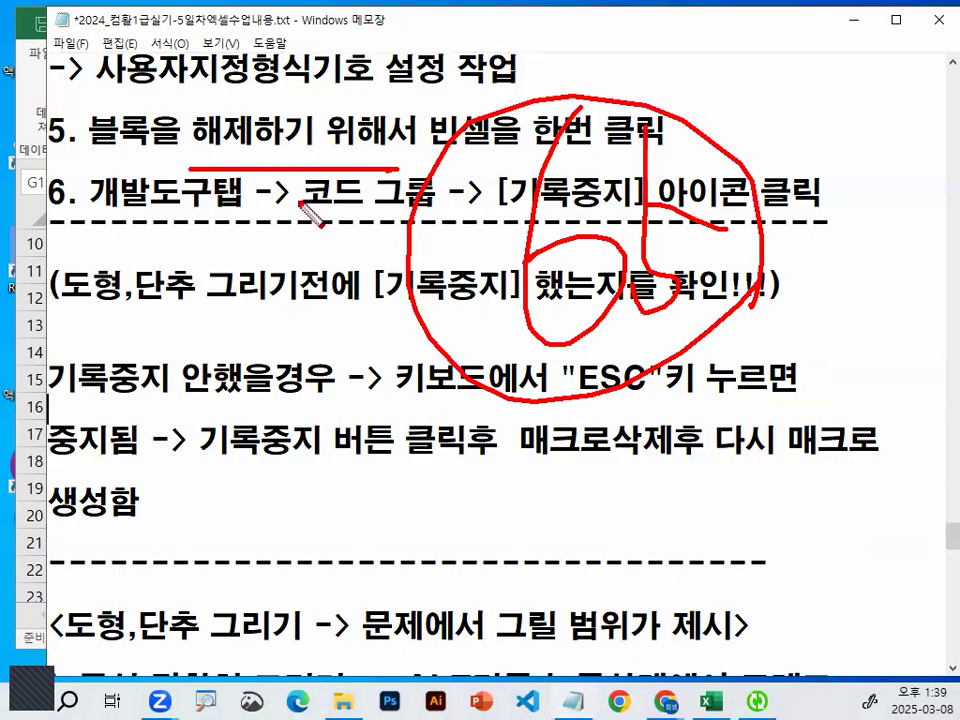
left_click_drag(222, 226, 355, 228)
left_click_drag(195, 298, 345, 300)
left_click_drag(265, 350, 337, 352)
left_click_drag(205, 440, 320, 442)
left_click_drag(183, 480, 316, 485)
left_click_drag(232, 533, 286, 540)
left_click_drag(230, 577, 432, 577)
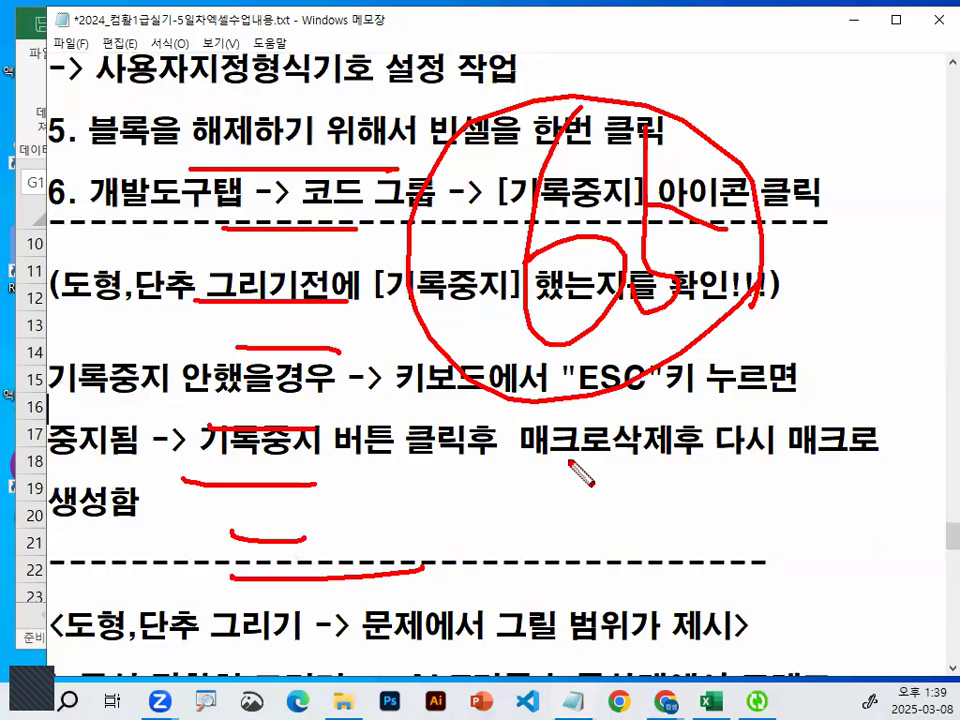
key("Escape")
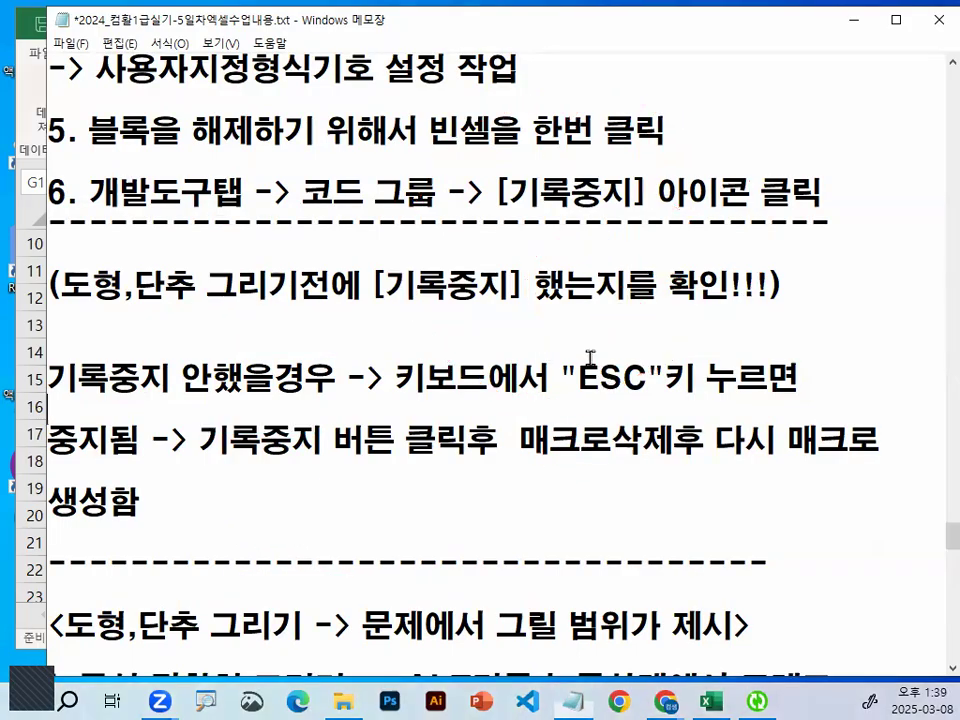
Return to the start of the <매크로 생성 작업순서> list, and switch to the Excel workbook.
left_click(509, 311)
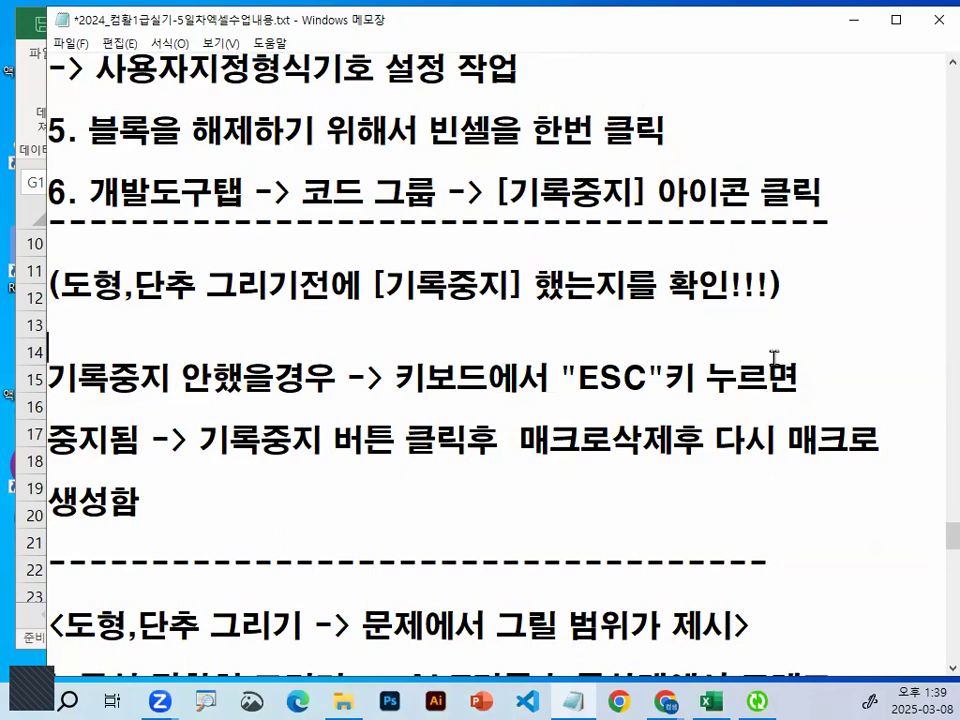
scroll(300, 230, "up", 2)
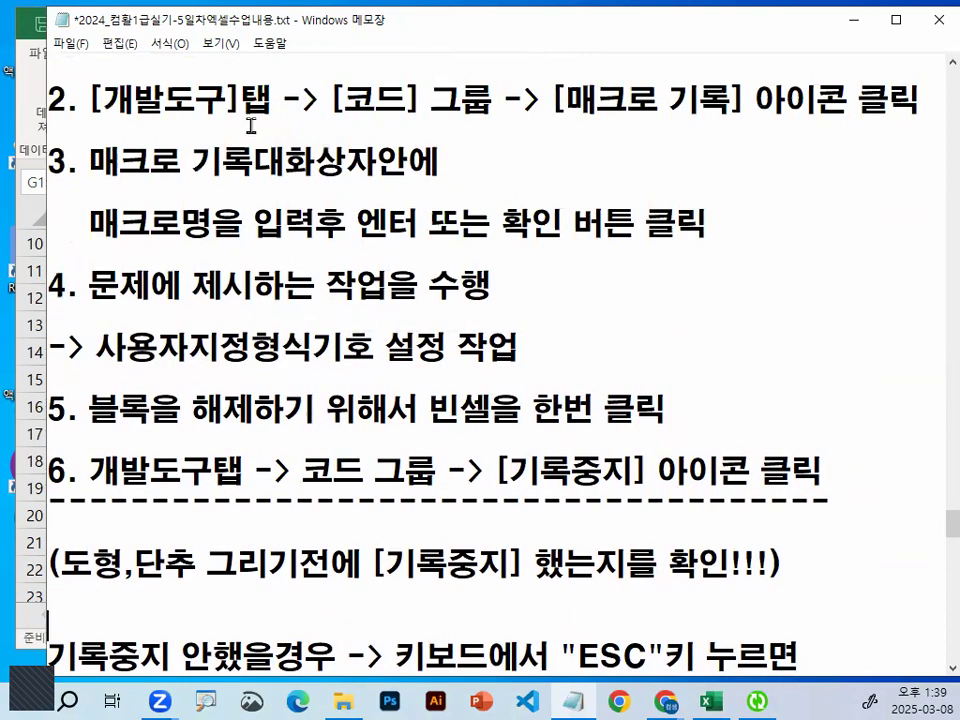
scroll(220, 140, "up", 1)
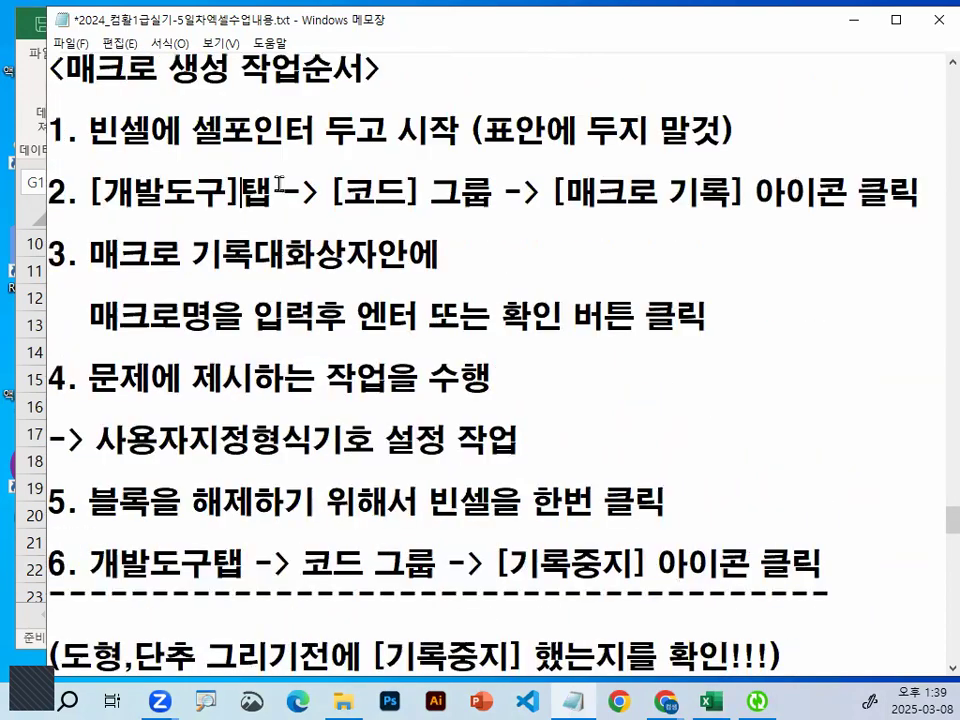
left_click(853, 22)
Select the [표4] values in F12:H18 and open their cell format settings.
left_click_drag(387, 292, 634, 459)
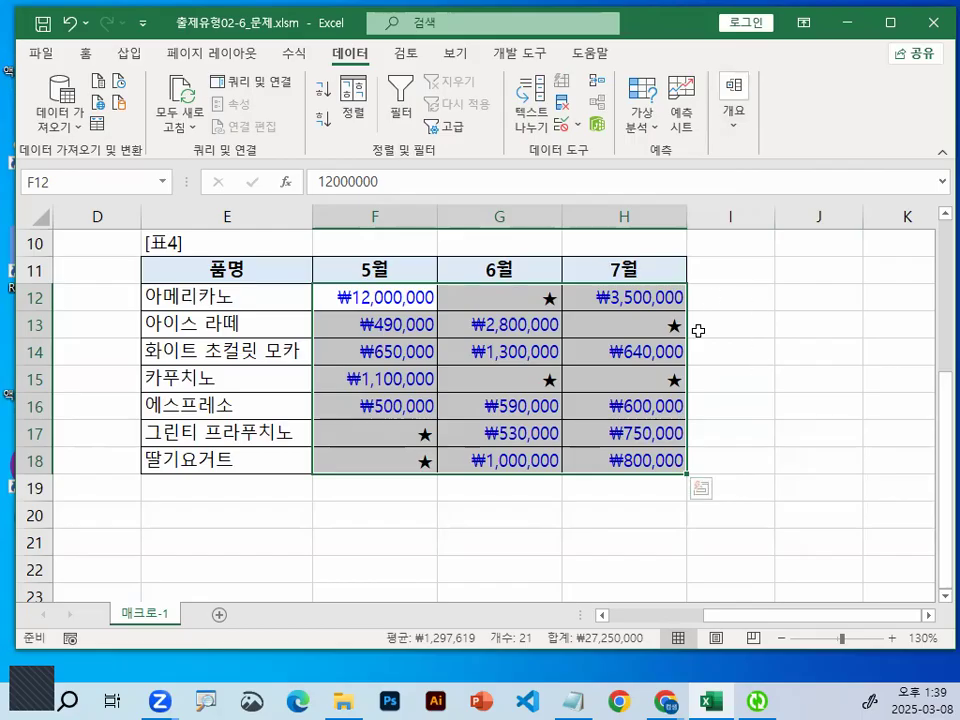
left_click_drag(392, 305, 634, 464)
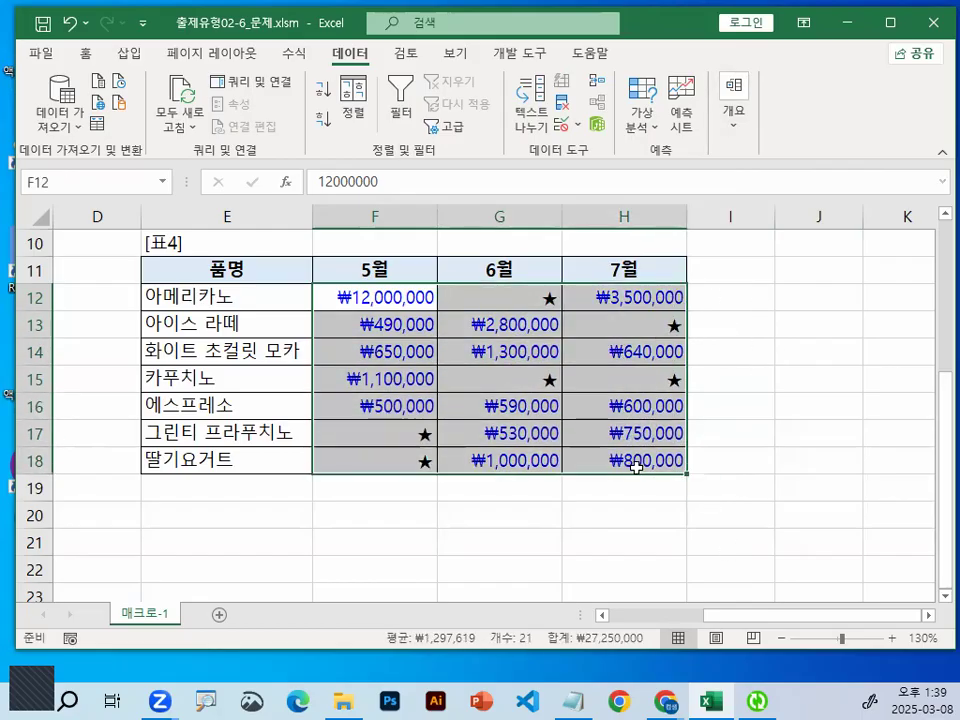
key("ctrl+1")
Pick the 일반 number category, circle it and cross it out on screen as the wrong choice, and clear the ink.
left_click(326, 151)
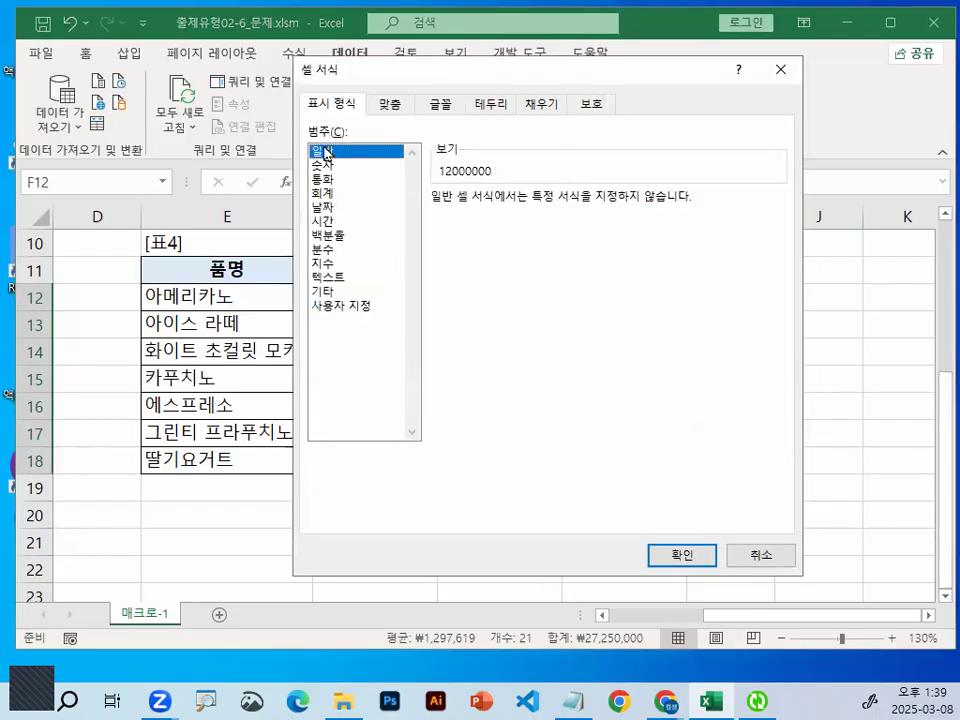
mouse_move(330, 132)
left_mouse_down()
mouse_move(326, 164)
mouse_move(355, 154)
left_mouse_up()
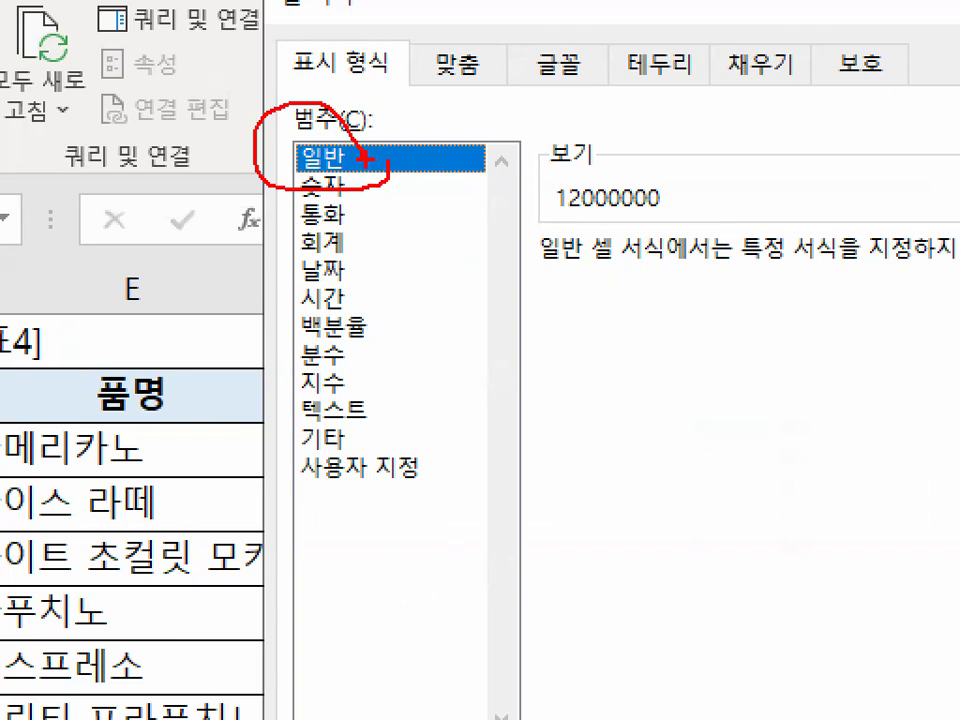
left_click_drag(336, 97, 431, 2)
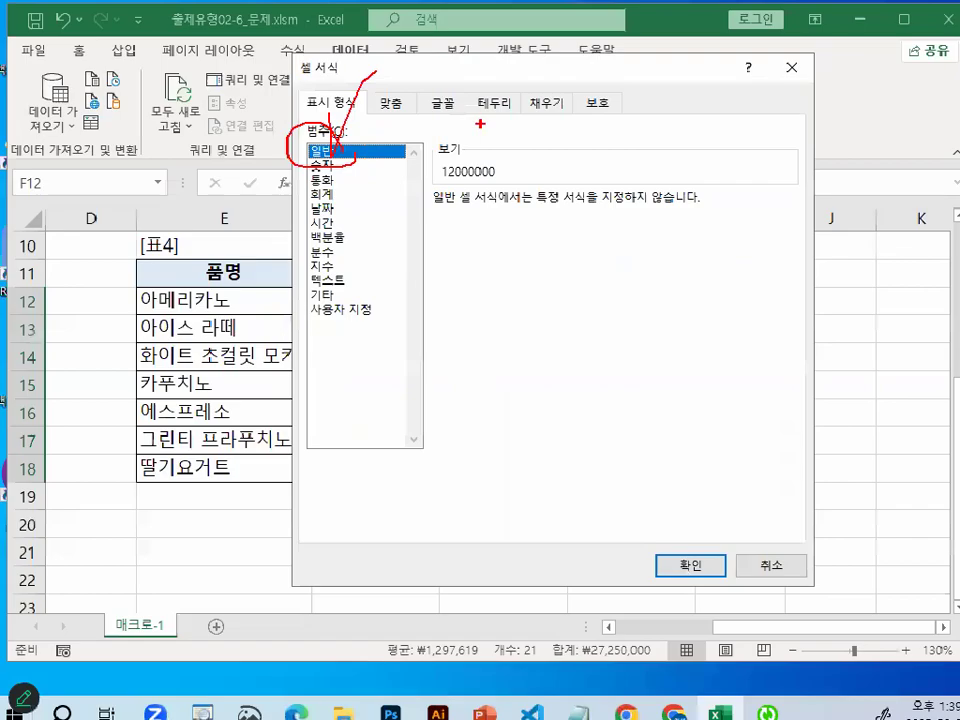
key("Escape")
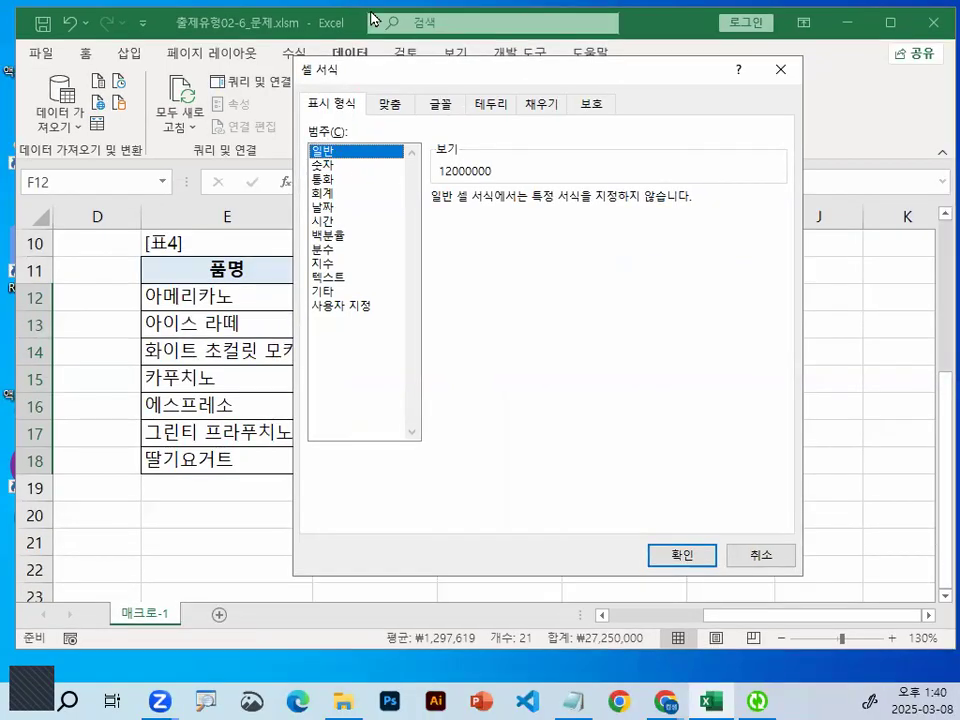
Apply the 숫자 category with the 1000 separator to F12:H18, circling both settings on screen for emphasis.
left_click(328, 166)
left_click_drag(348, 157, 350, 152)
key("ctrl+z")
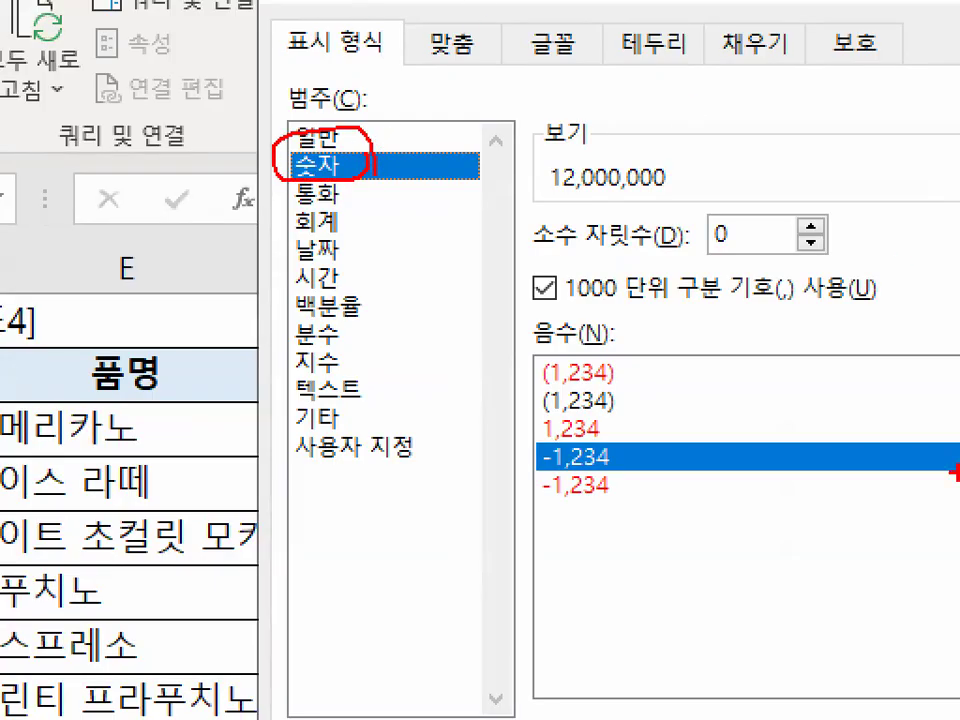
mouse_move(587, 280)
left_mouse_down()
mouse_move(589, 300)
mouse_move(514, 280)
mouse_move(589, 305)
mouse_move(510, 255)
mouse_move(584, 272)
left_mouse_up()
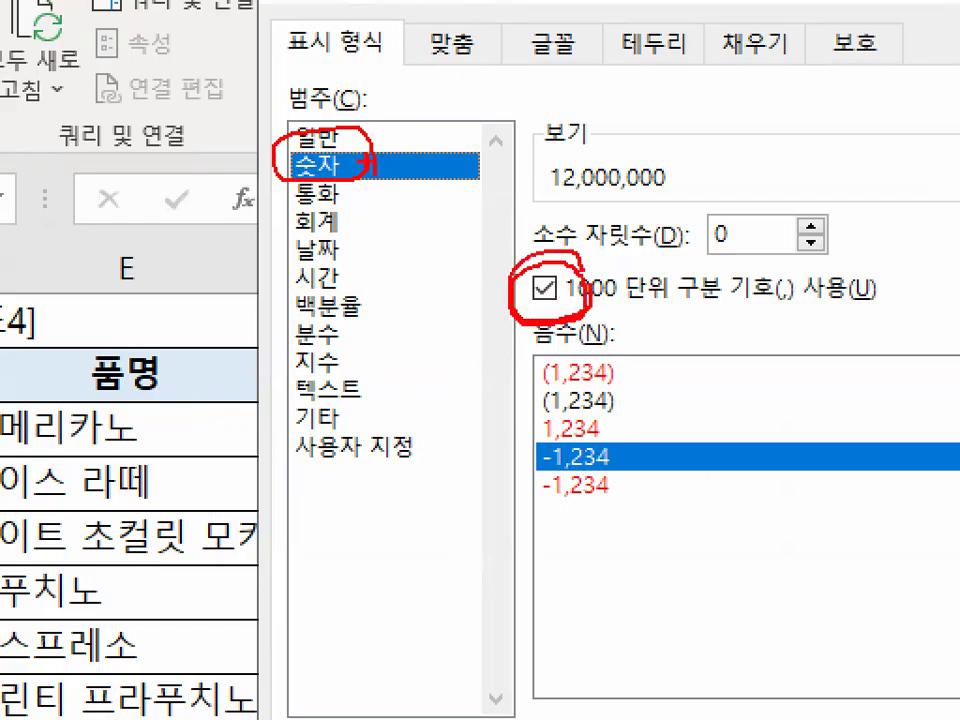
left_click_drag(318, 130, 272, 178)
left_click_drag(582, 262, 516, 262)
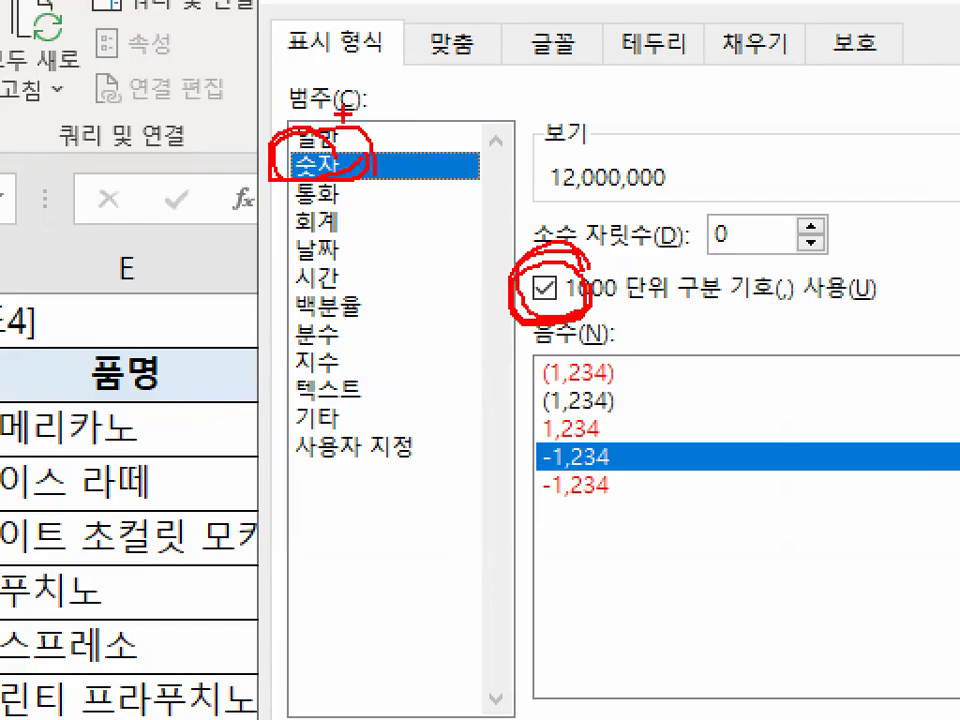
left_click_drag(360, 138, 432, 57)
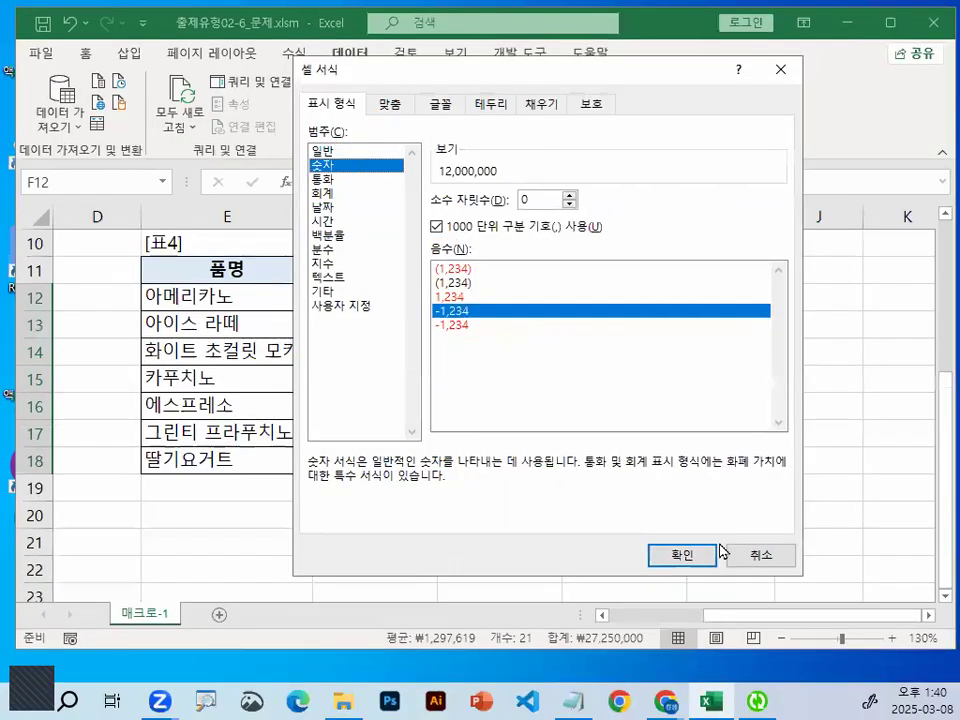
left_click(698, 554)
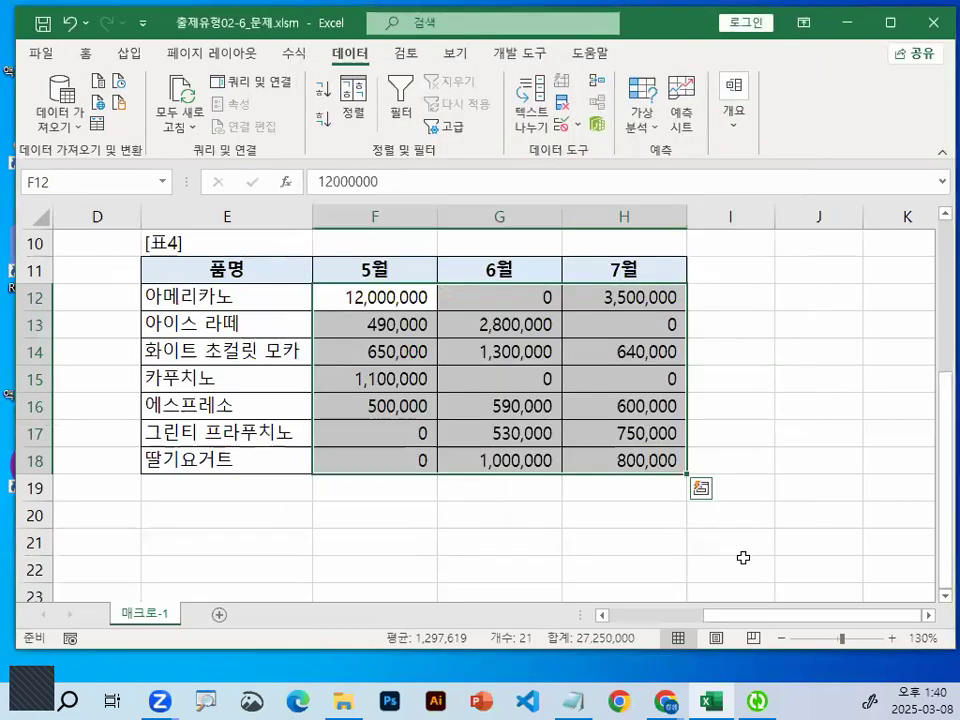
Deselect the range, circle the thousands separators in F12 and the [표4] values on screen, and clear the ink.
left_click(411, 544)
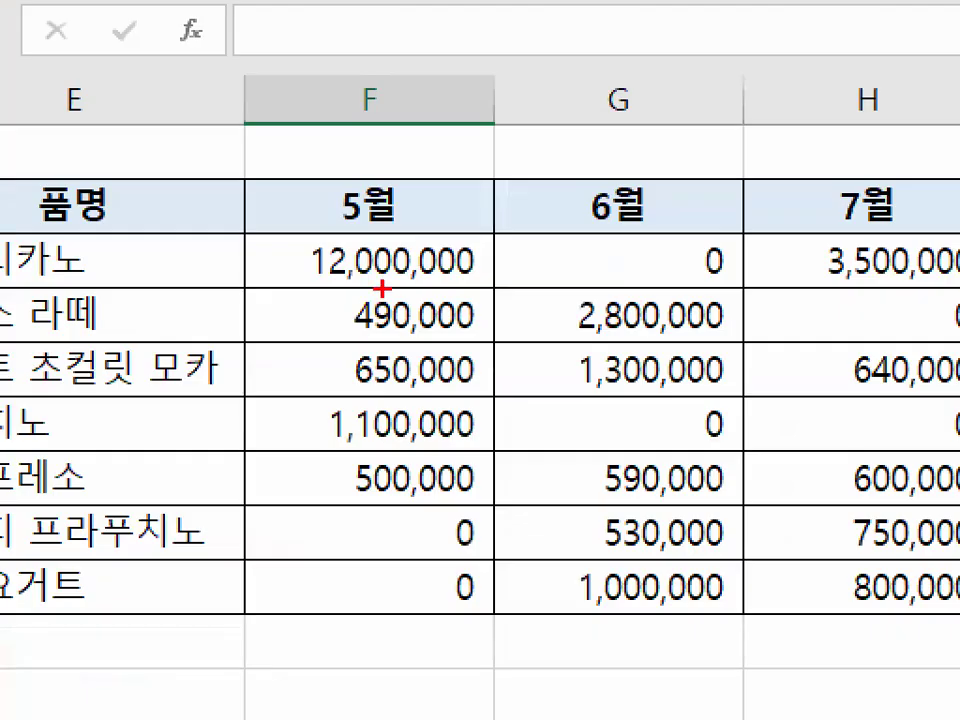
left_click_drag(430, 270, 410, 257)
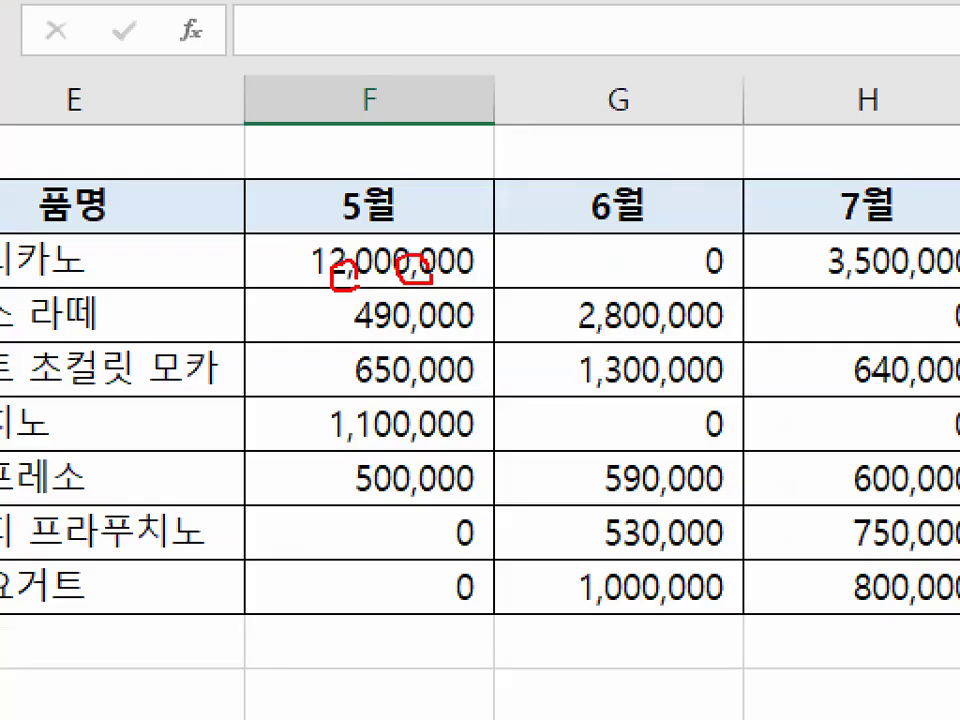
mouse_move(921, 536)
left_mouse_down()
mouse_move(831, 643)
mouse_move(905, 330)
mouse_move(918, 545)
left_mouse_up()
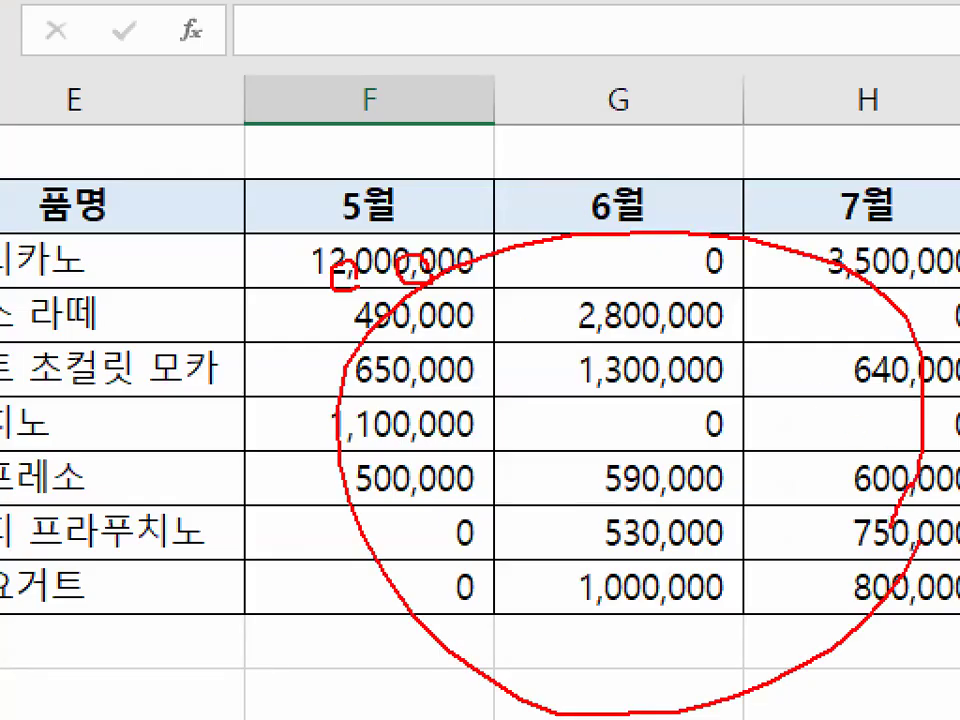
key("Escape")
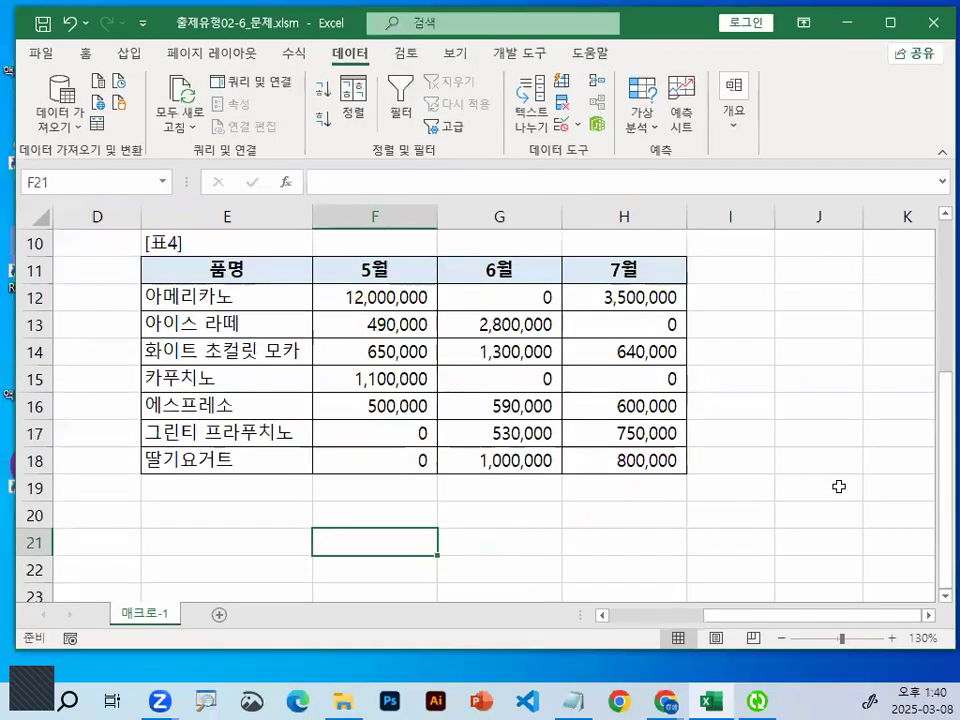
Place the cell pointer in empty cell J11 outside the table and circle 개발 도구 on screen.
left_click(838, 486)
left_click(788, 264)
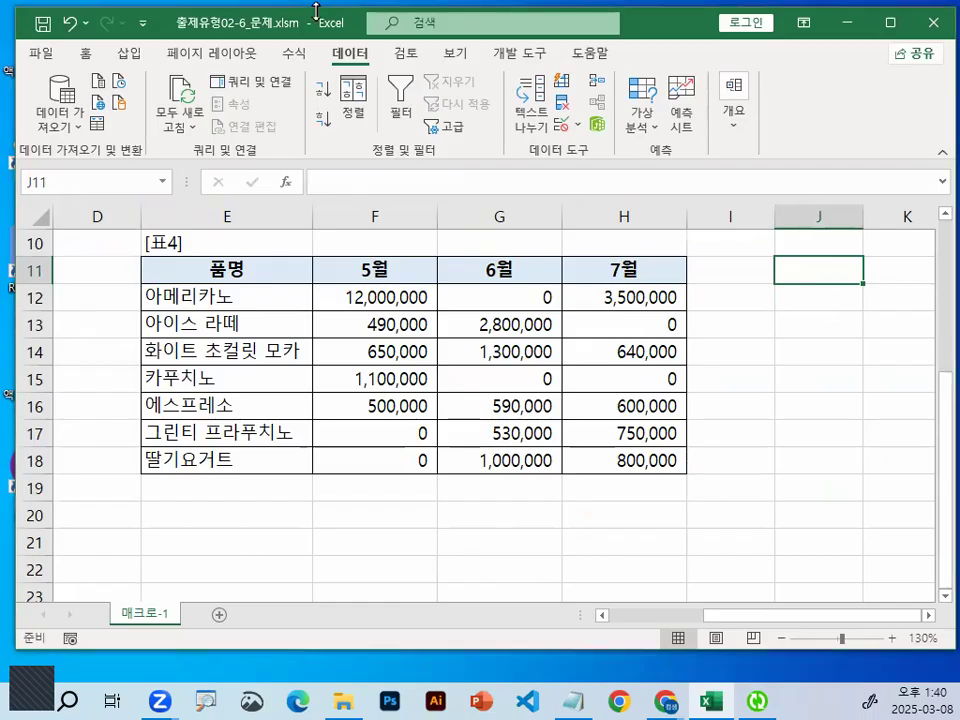
key("ctrl+1")
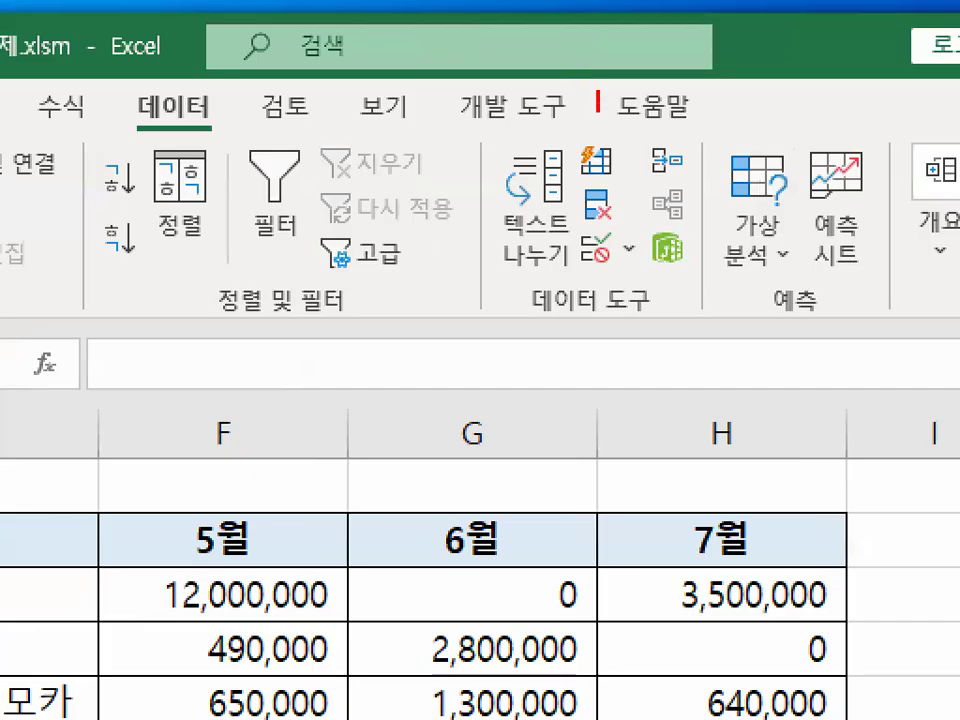
left_click_drag(598, 103, 605, 100)
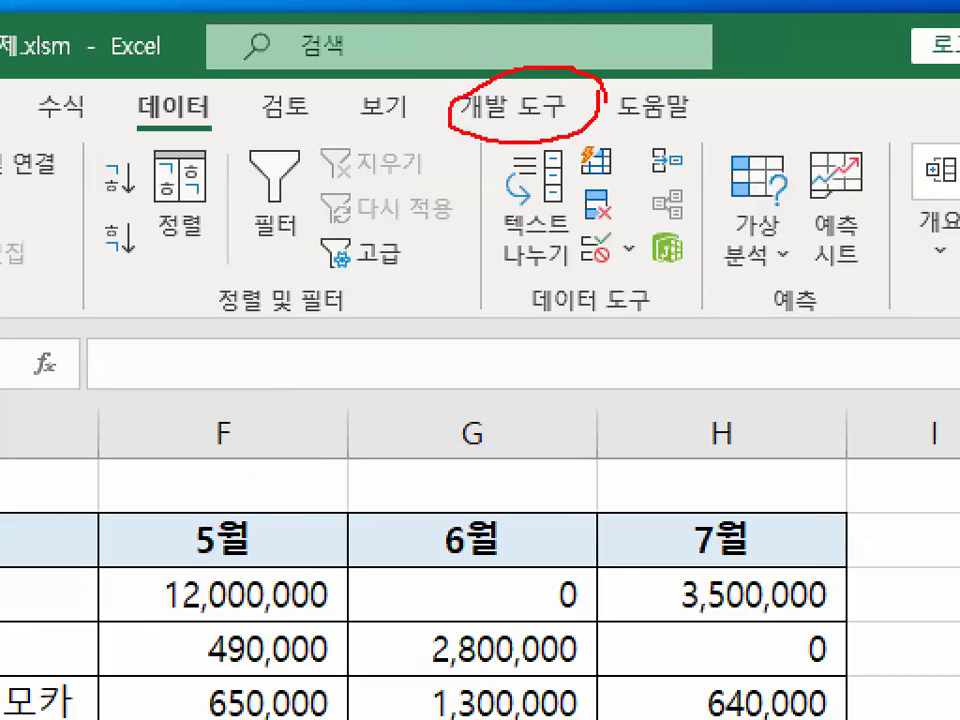
Clear the ink, show the additional file commands, circle 옵션 on screen, and clear the ink again.
key("Escape")
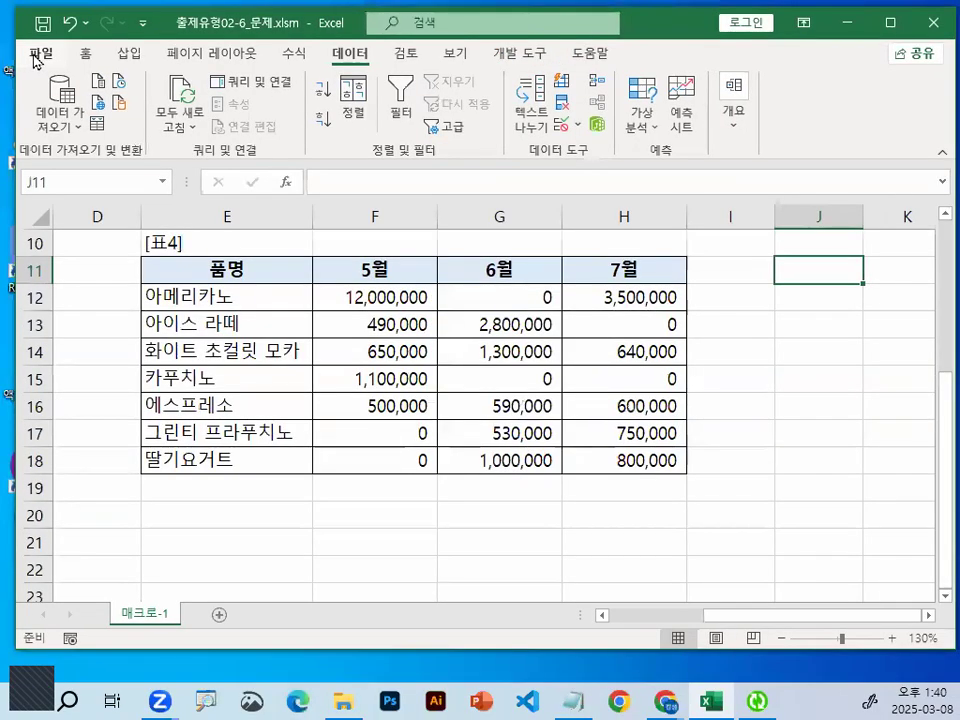
left_click(39, 52)
left_click(76, 590)
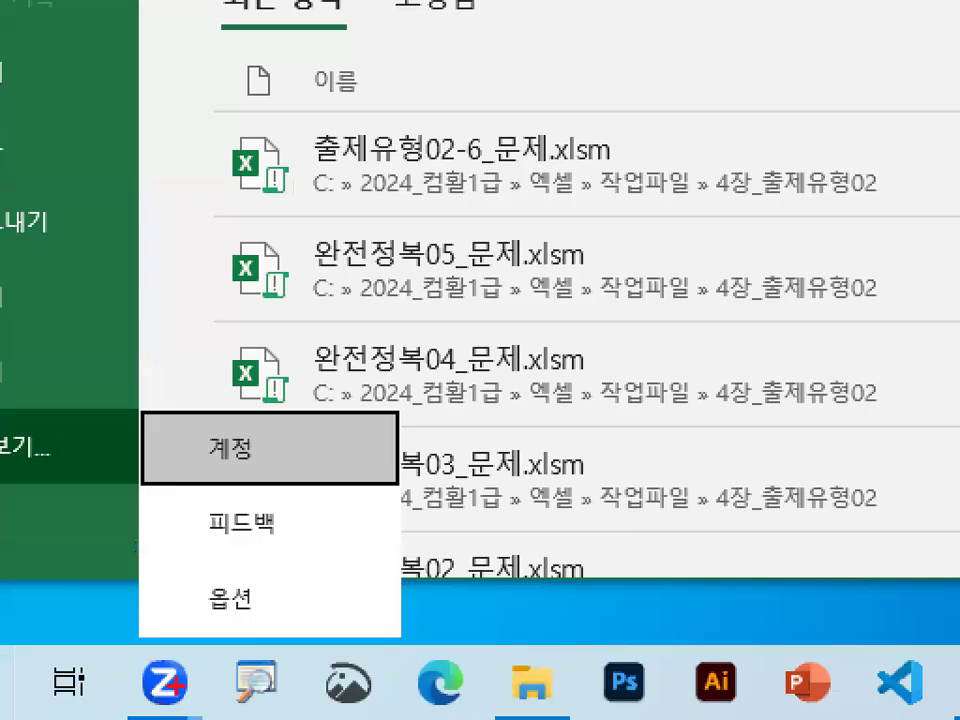
mouse_move(335, 630)
left_mouse_down()
mouse_move(190, 640)
mouse_move(308, 603)
left_mouse_up()
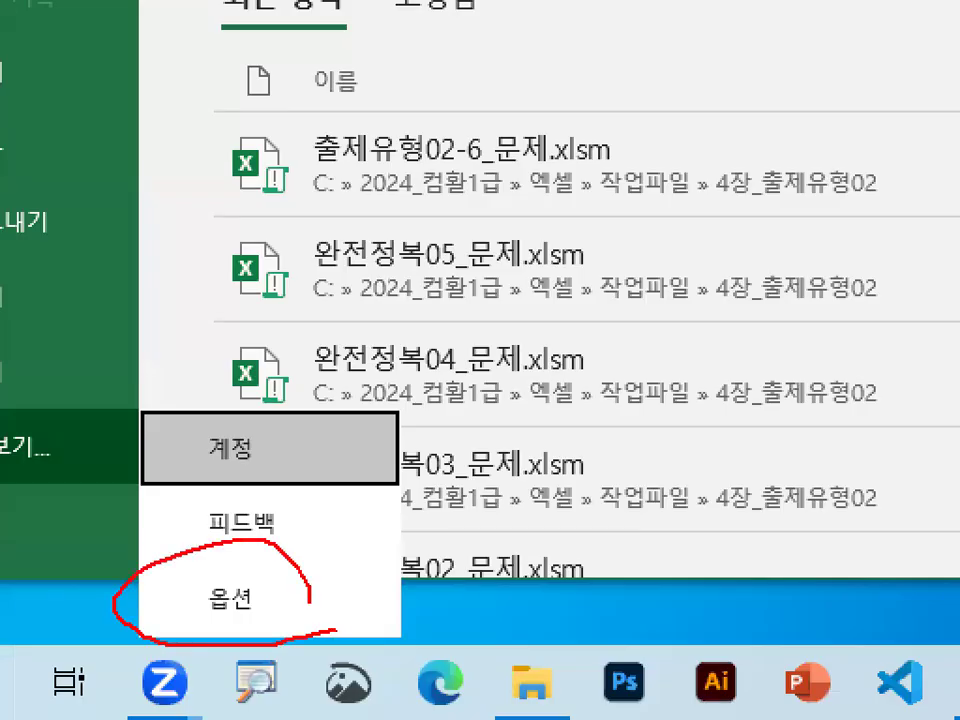
key("Escape")
Open the Excel options, show the 리본 사용자 지정 page, and circle that page name on screen.
left_click(71, 583)
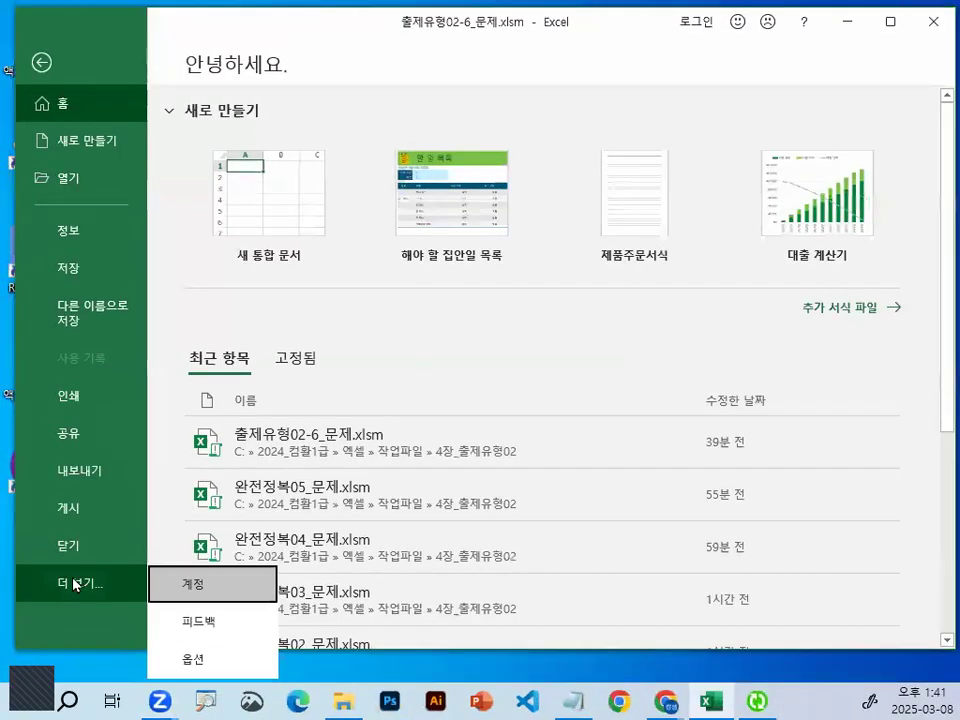
left_click(217, 667)
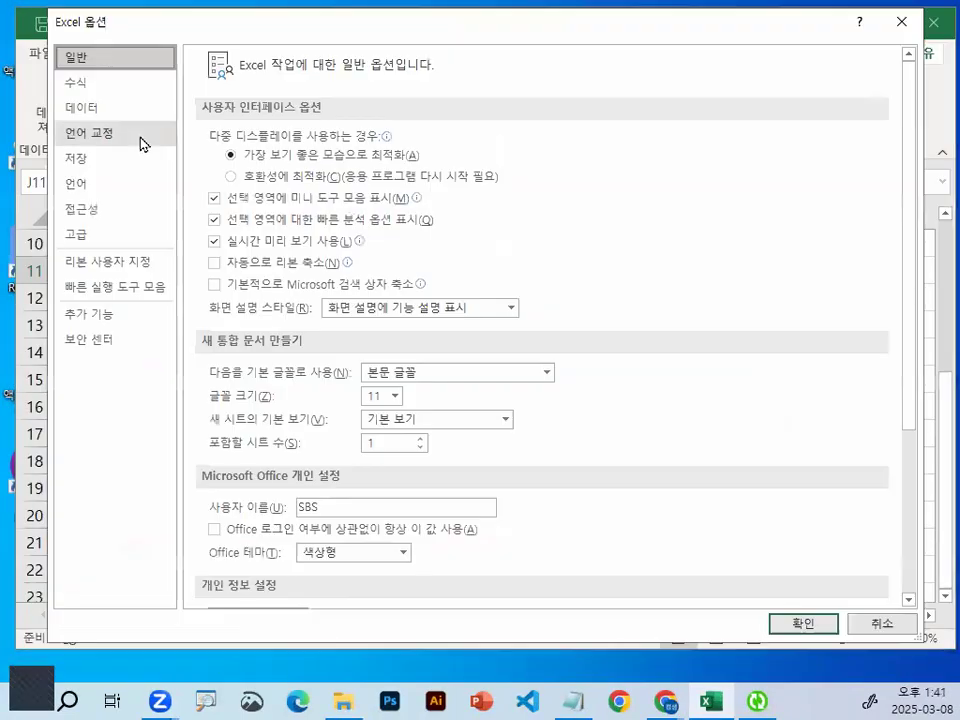
left_click(114, 265)
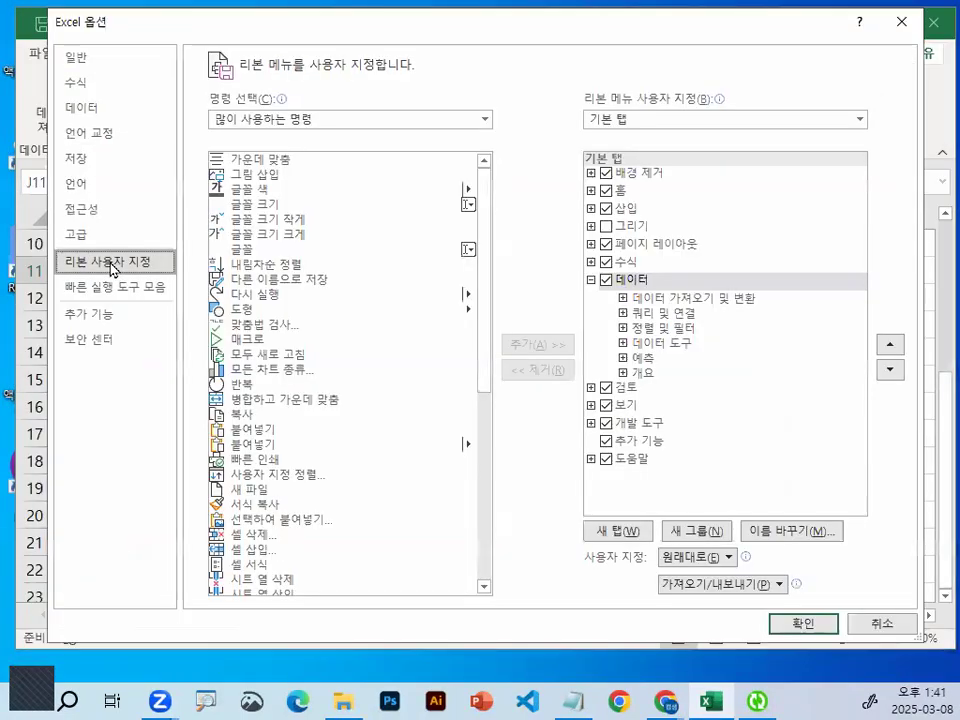
mouse_move(171, 259)
left_mouse_down()
mouse_move(56, 262)
mouse_move(150, 251)
left_mouse_up()
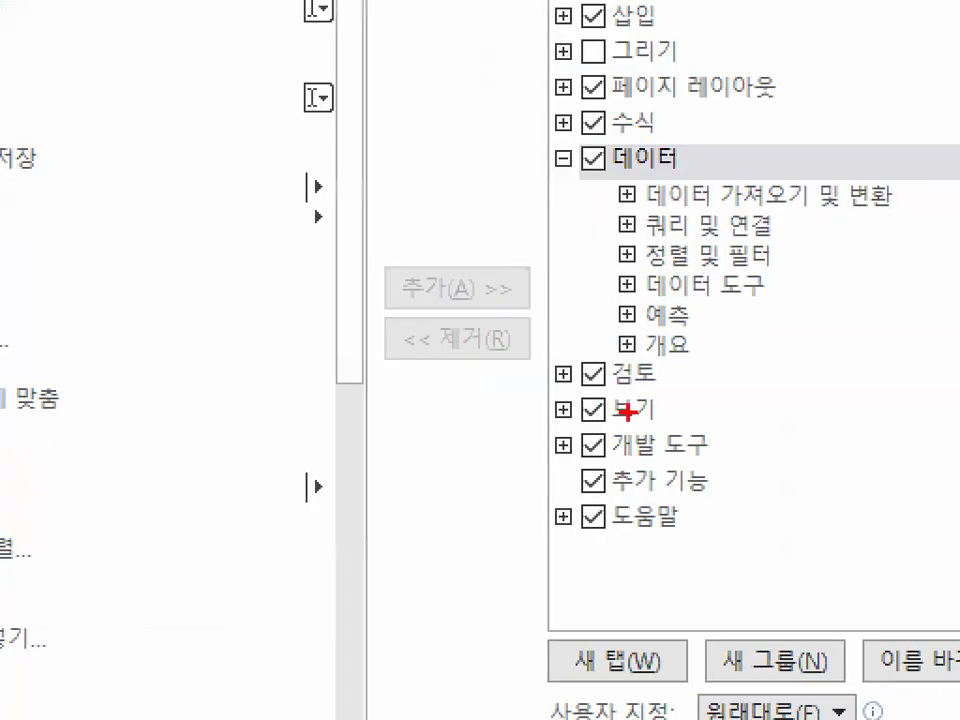
Circle 개발 도구 in the 기본 탭 list, mark its checkbox with an arrow on screen, clear the ink, and cancel the options.
mouse_move(678, 461)
left_mouse_down()
mouse_move(720, 441)
mouse_move(660, 461)
left_mouse_up()
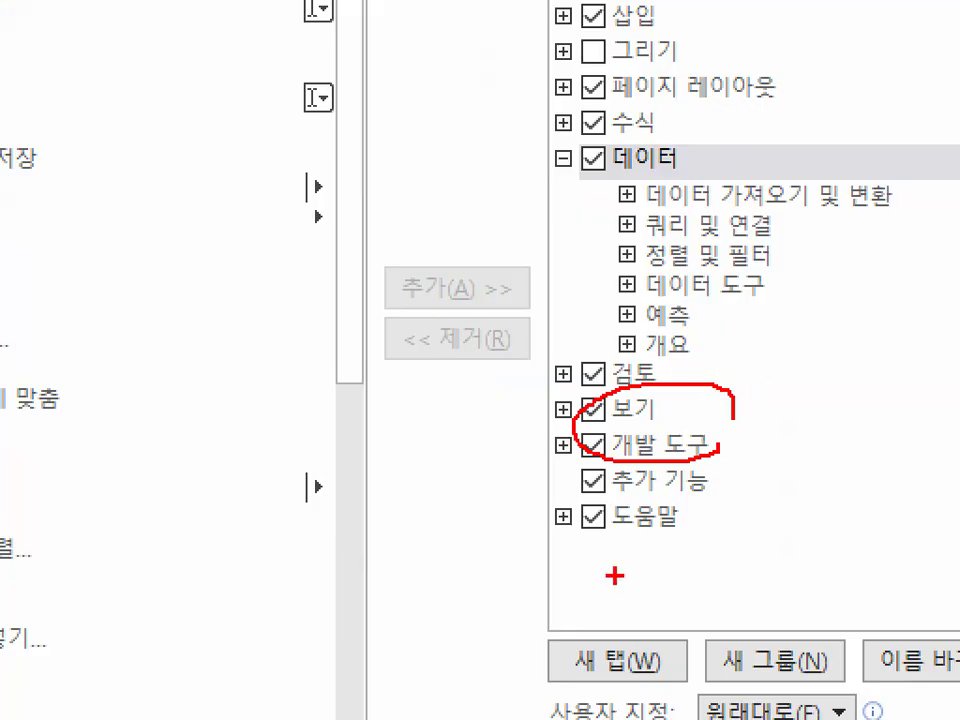
left_click_drag(589, 401, 709, 282)
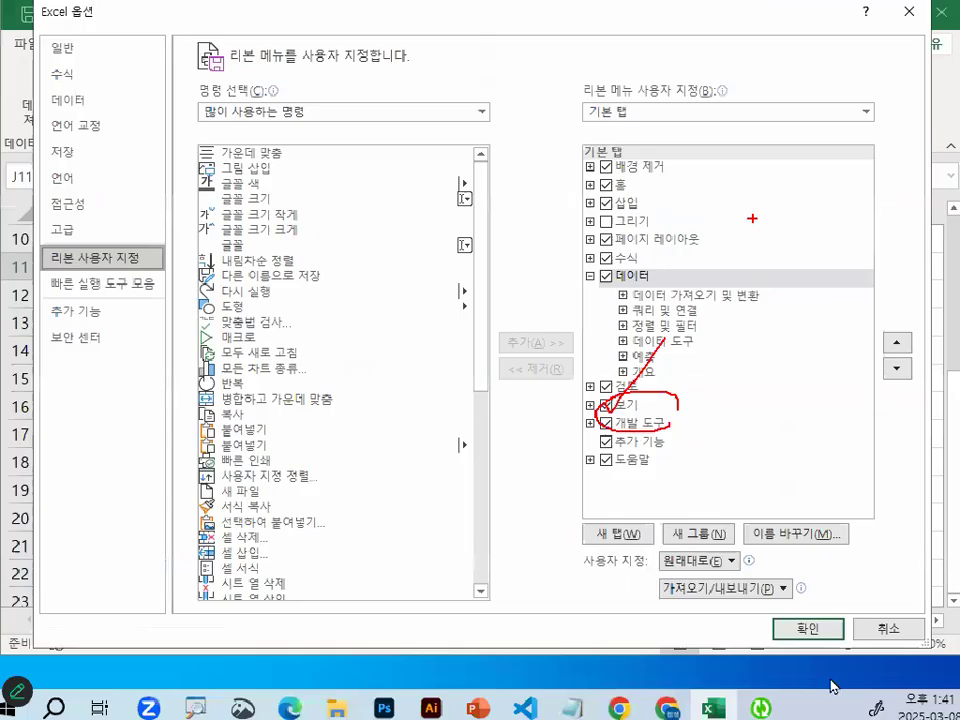
key("Escape")
left_click(901, 629)
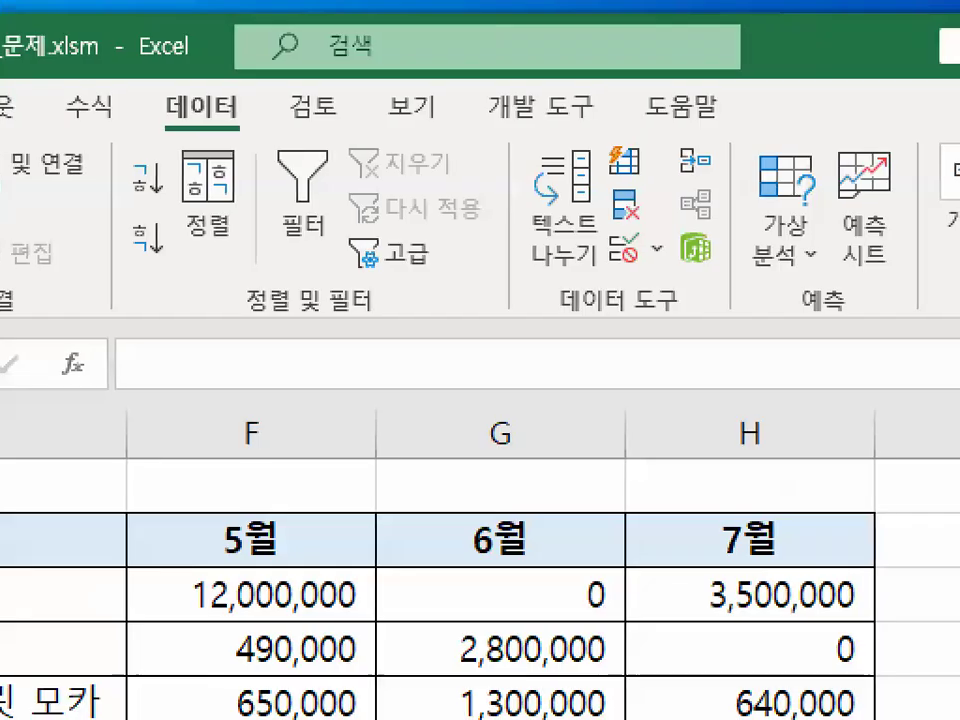
Circle 개발 도구 on screen, clear the ink, and place the cell pointer in empty cell J12.
mouse_move(560, 44)
left_mouse_down()
mouse_move(552, 59)
mouse_move(560, 52)
left_mouse_up()
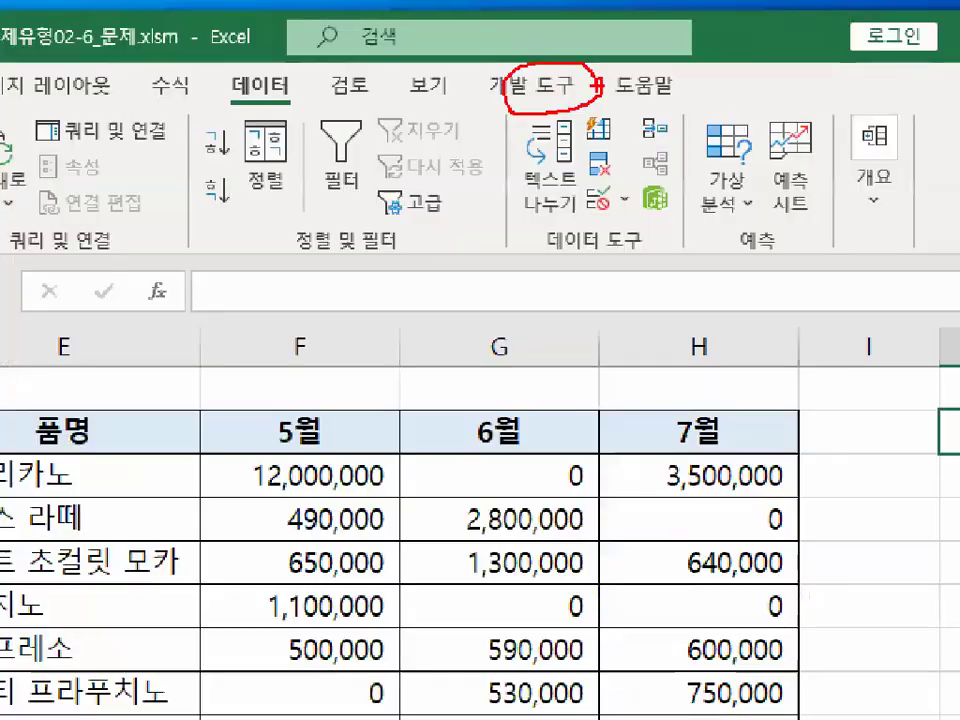
key("Escape")
left_click(842, 350)
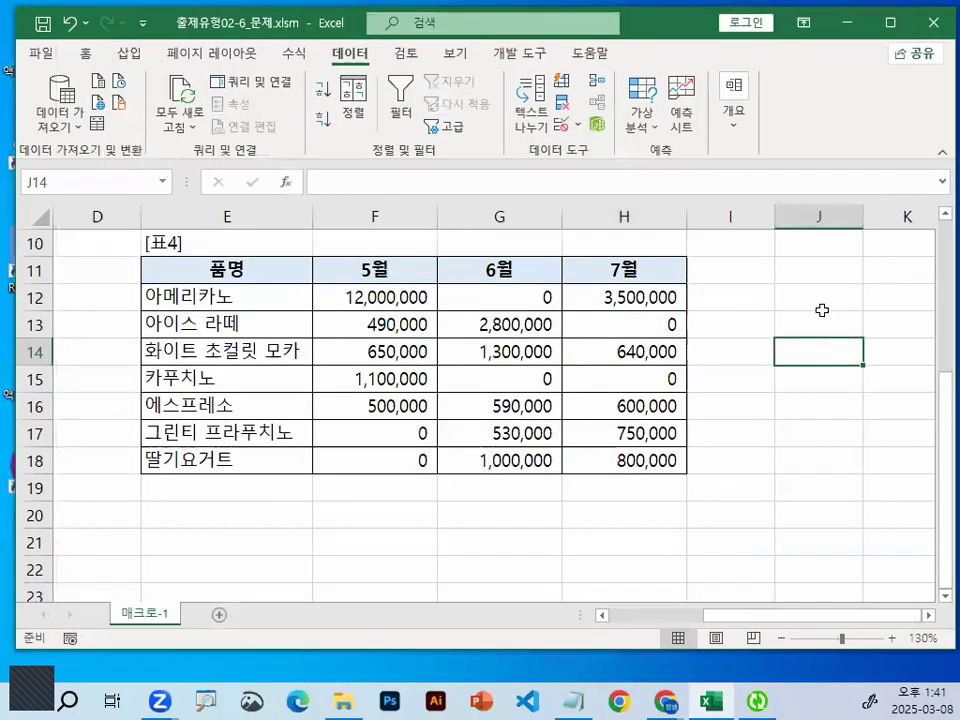
left_click(818, 299)
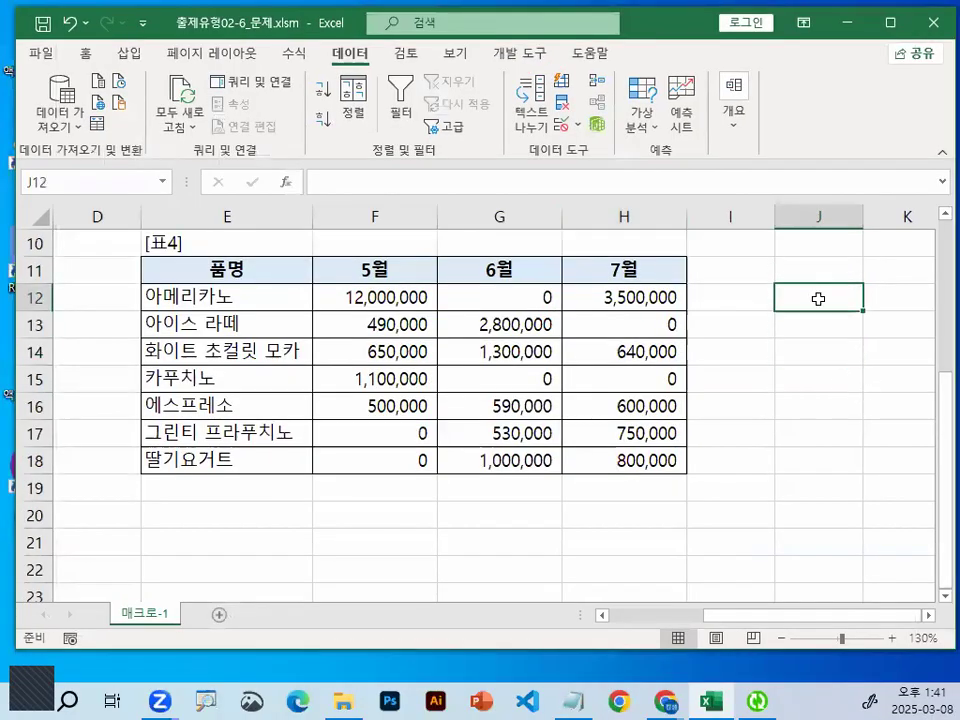
Mark 매크로 기록 in the developer tools on screen and start recording a macro named 서식적용.
left_click(522, 54)
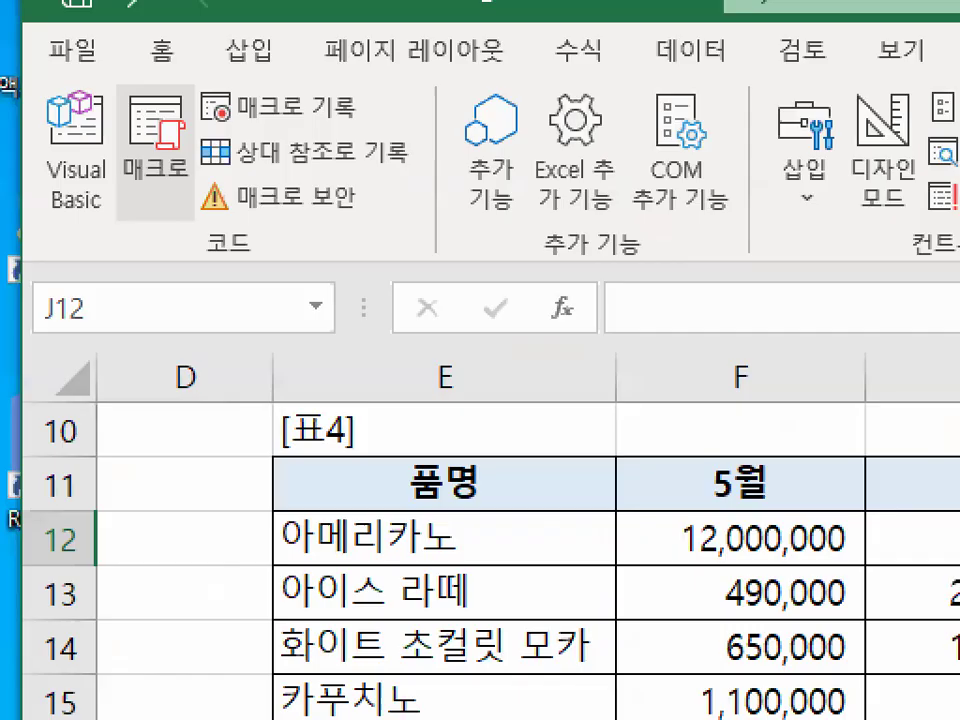
mouse_move(390, 101)
left_mouse_down()
mouse_move(214, 128)
mouse_move(424, 90)
mouse_move(410, 127)
left_mouse_up()
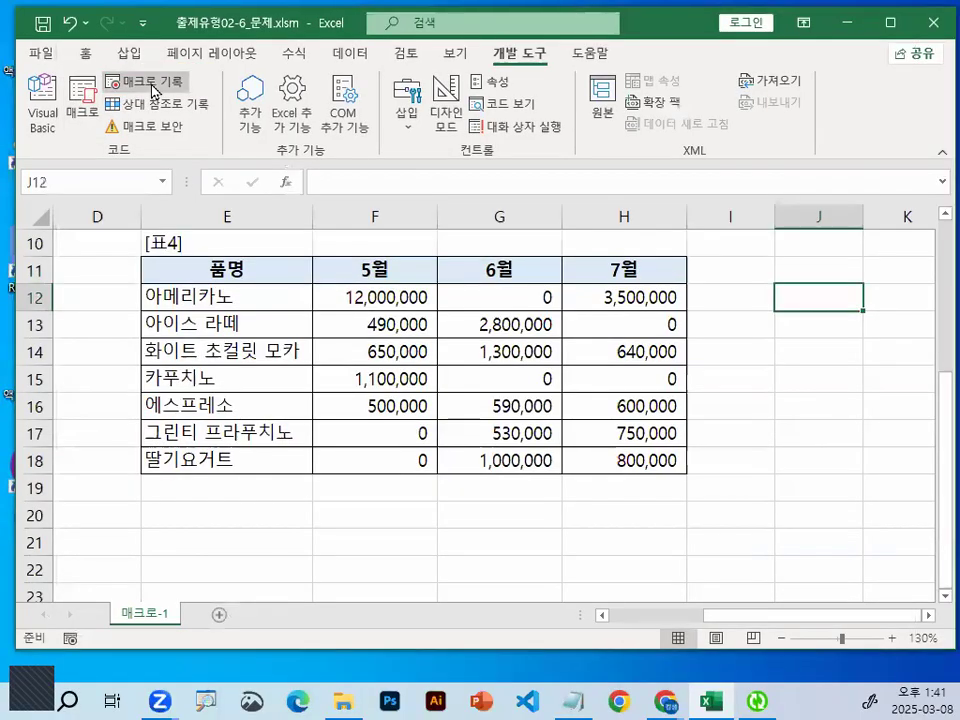
left_click(288, 105)
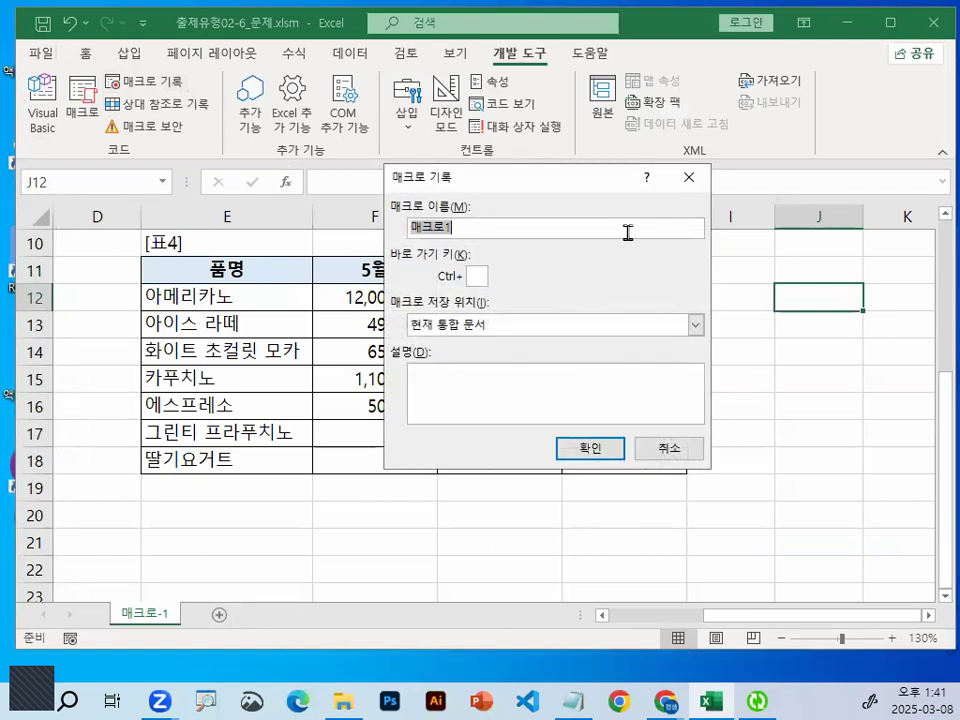
type("서ㅏ")
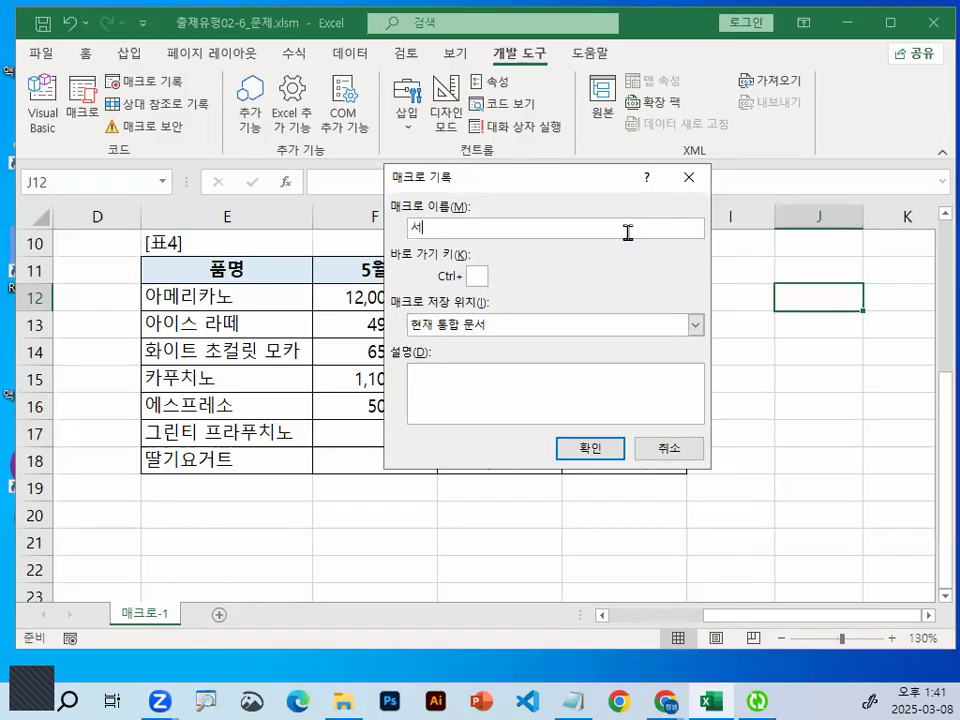
key("BackSpace")
key("BackSpace")
type("식적용")
key("Return")
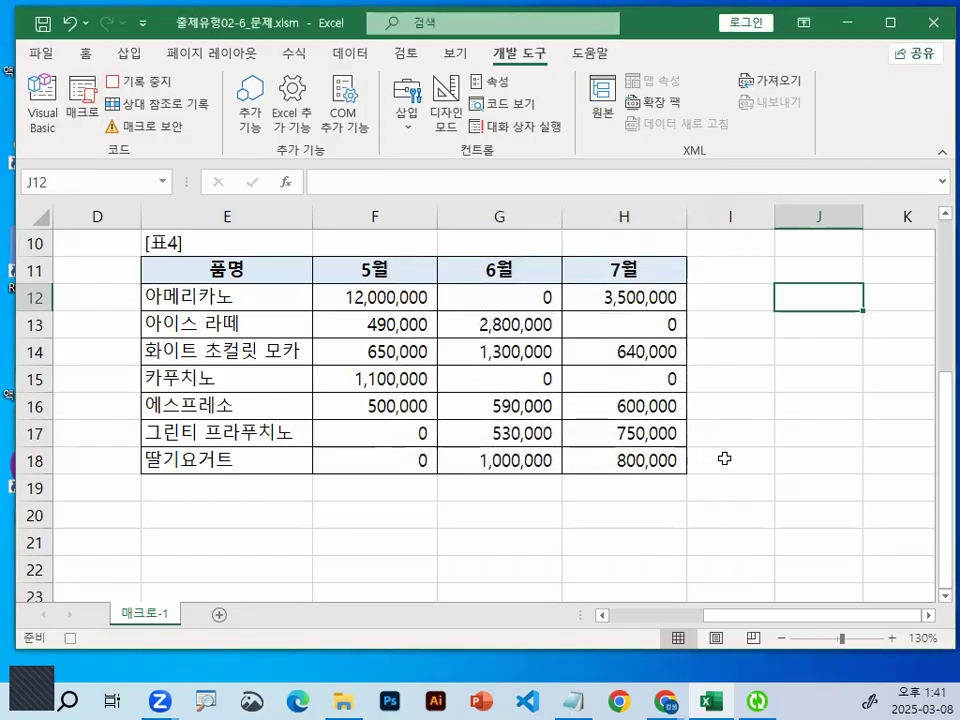
Select F12:H18 in [표4], open the cell format settings, and mark and choose the 사용자 지정 category.
left_click(381, 297)
left_click_drag(381, 297, 657, 452)
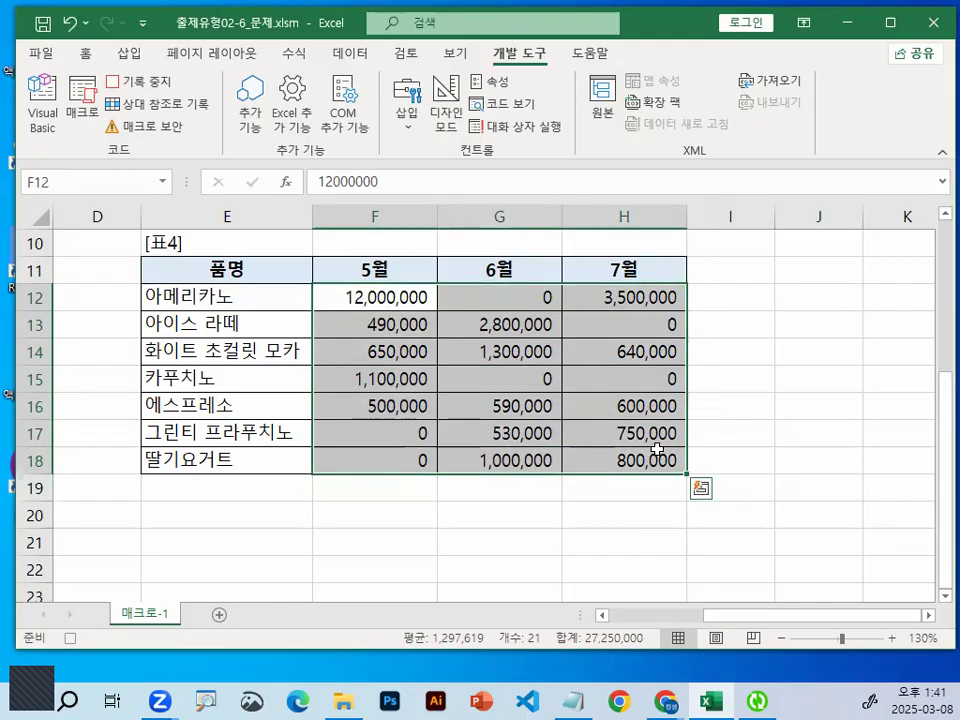
key("ctrl+1")
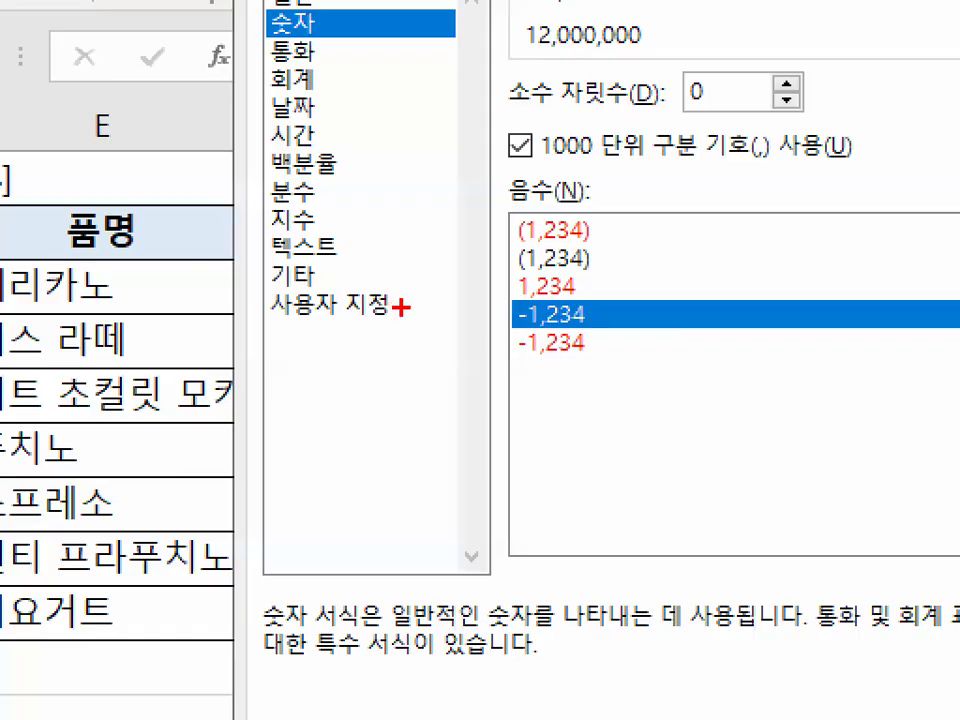
mouse_move(374, 306)
left_mouse_down()
mouse_move(335, 316)
mouse_move(335, 289)
mouse_move(374, 299)
left_mouse_up()
left_click(346, 304)
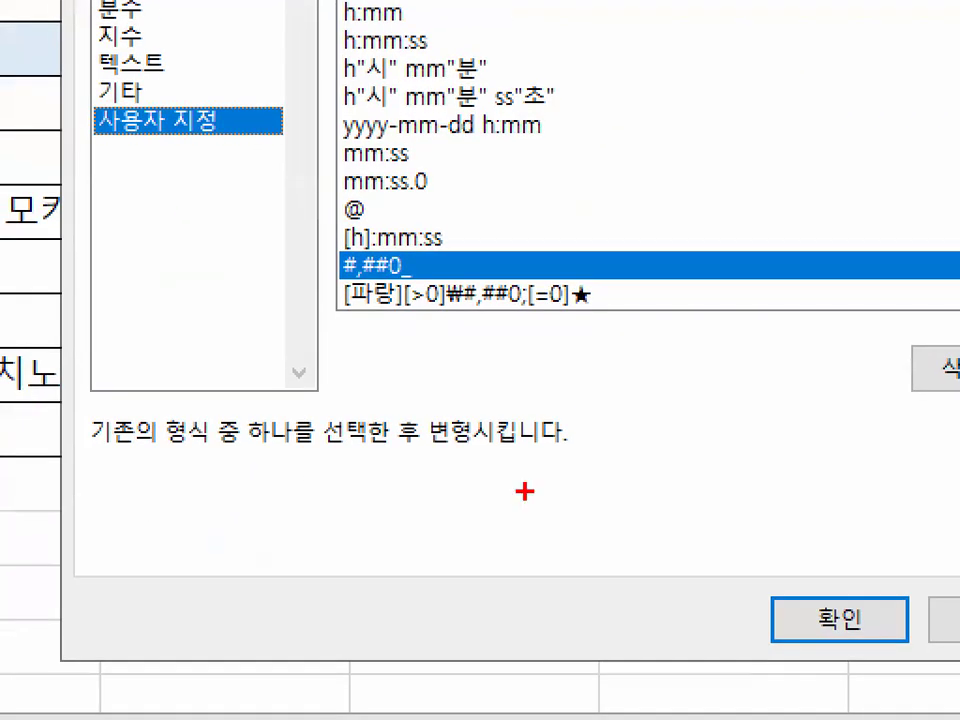
Apply the existing custom format [파랑][>0]₩#,##0;[=0]★ to F12:H18, marking it on screen for emphasis.
left_click_drag(321, 307, 625, 309)
mouse_move(528, 314)
left_mouse_down()
mouse_move(572, 316)
mouse_move(315, 287)
mouse_move(615, 268)
left_mouse_up()
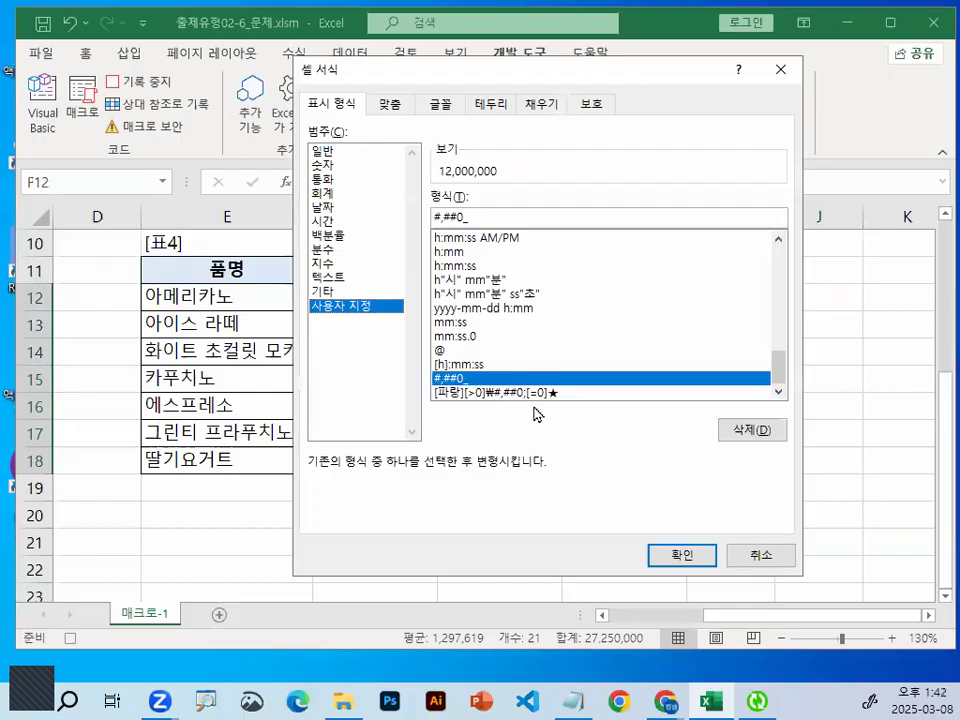
left_click(554, 294)
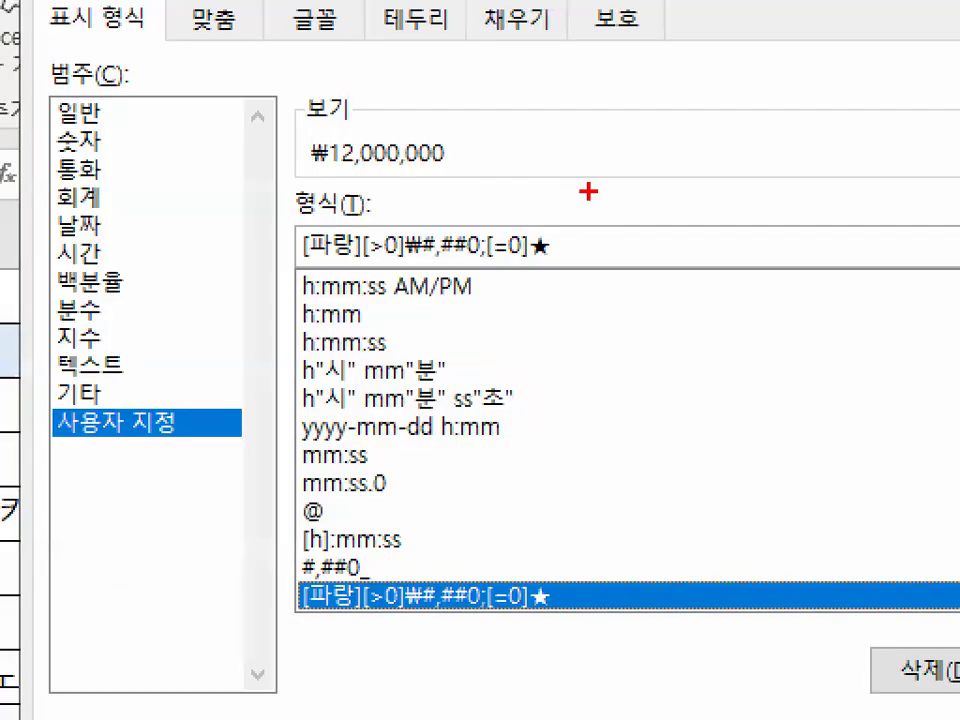
left_click_drag(576, 190, 588, 217)
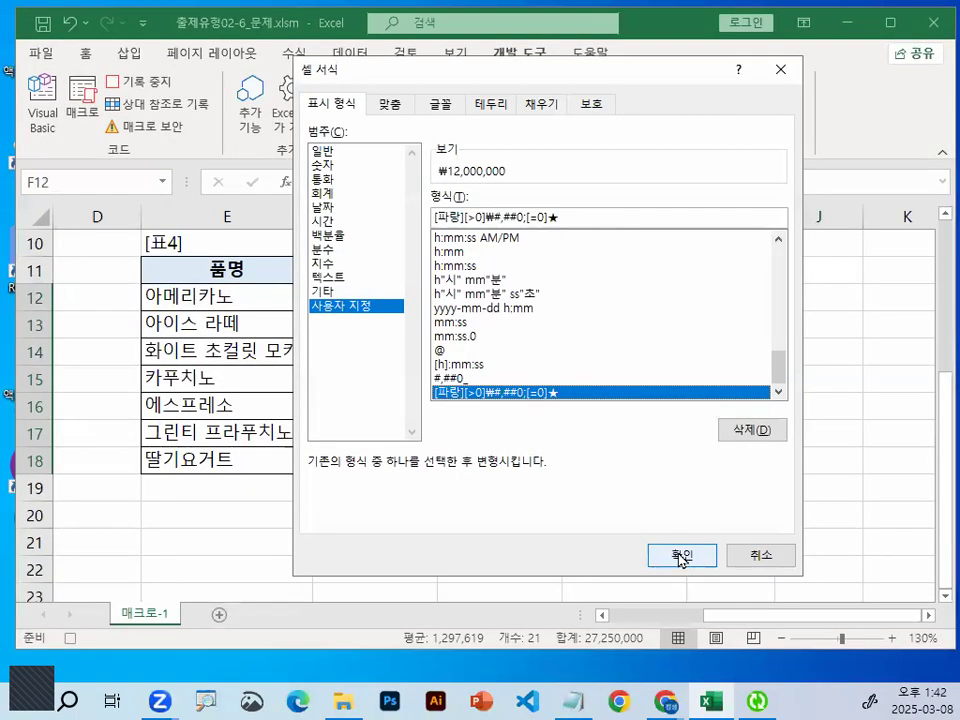
left_click(681, 554)
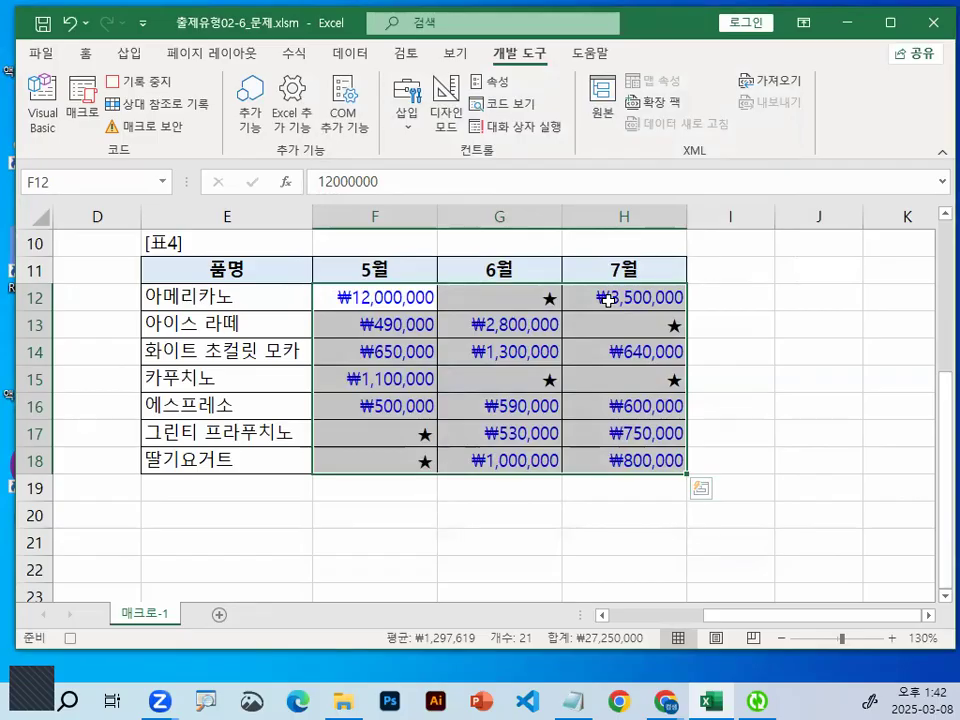
Deselect the range by selecting empty cell J12, circle 기록 중지 on screen, and stop the macro recording.
left_click(828, 304)
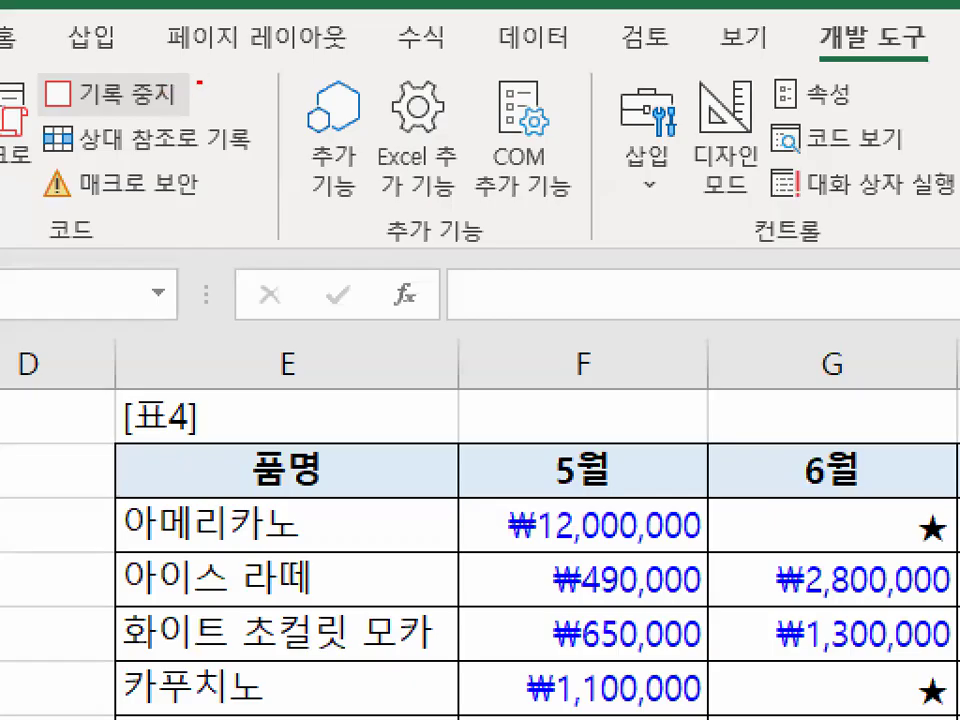
mouse_move(200, 83)
left_mouse_down()
mouse_move(90, 62)
mouse_move(198, 88)
left_mouse_up()
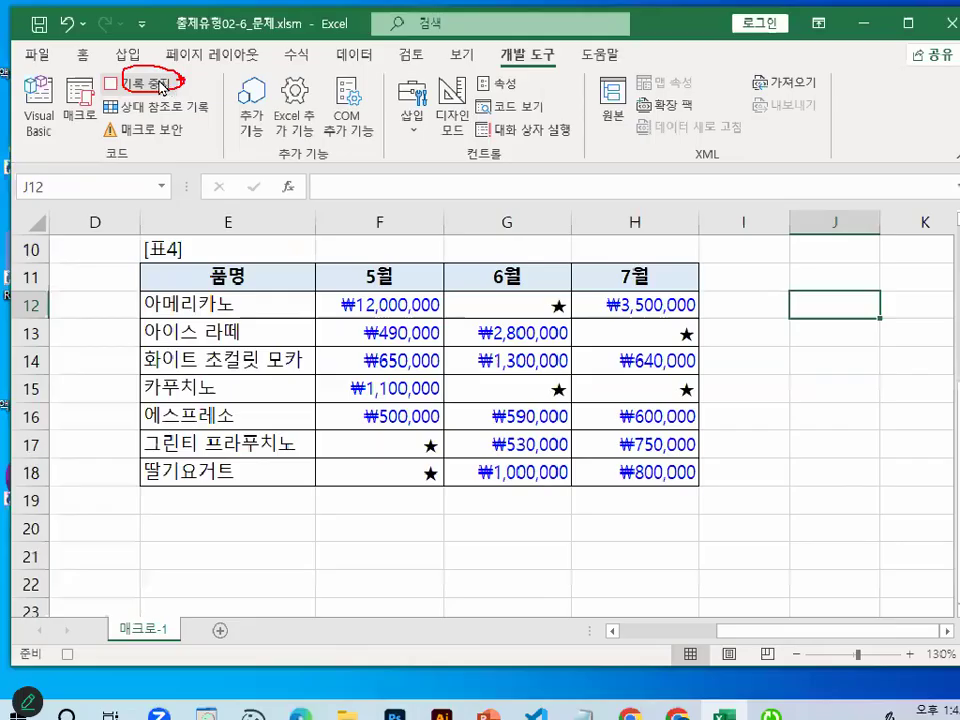
left_click(150, 84)
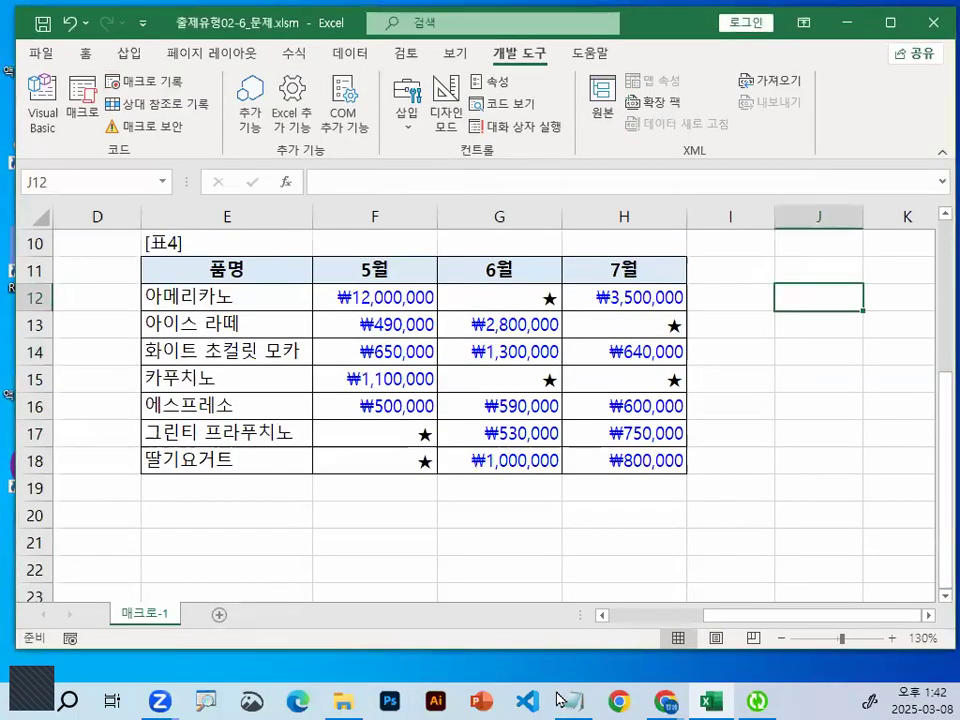
Switch to the Notepad notes, circle 작업 in step 4, underline the 사용자지정형식기호 설정 작업 line, and clear the ink.
key("alt+Tab")
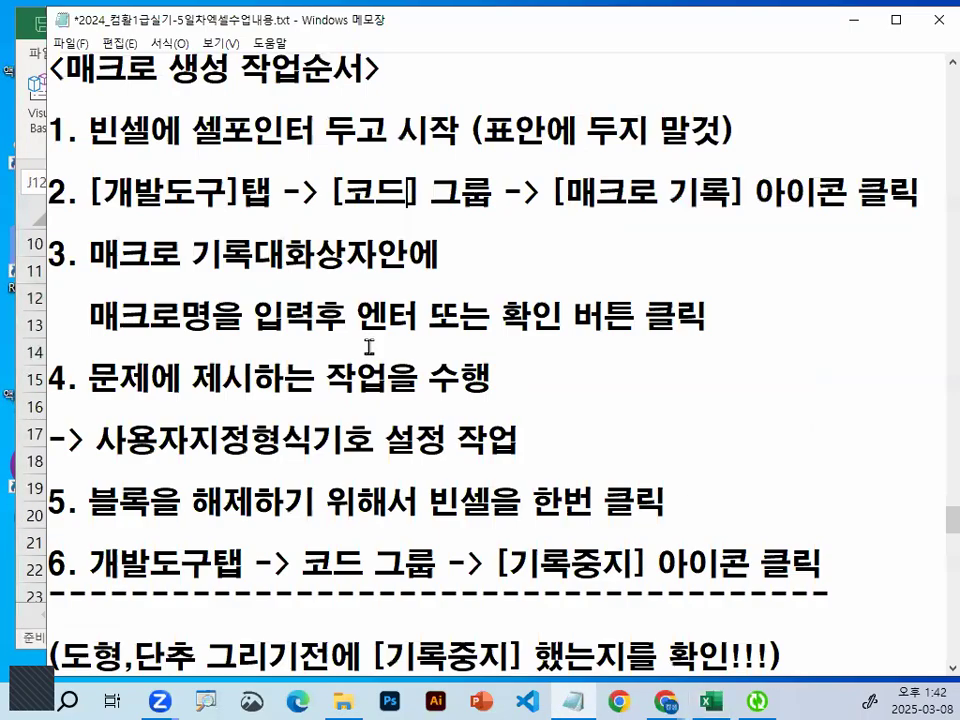
scroll(369, 343, "down", 1)
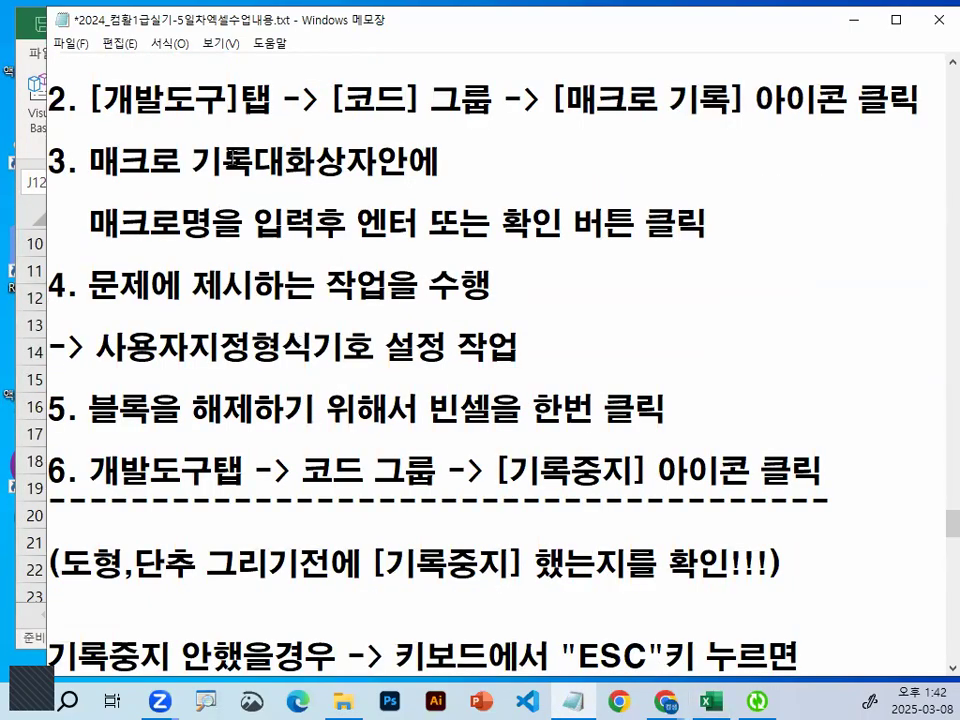
left_click_drag(133, 100, 288, 100)
left_click(230, 185)
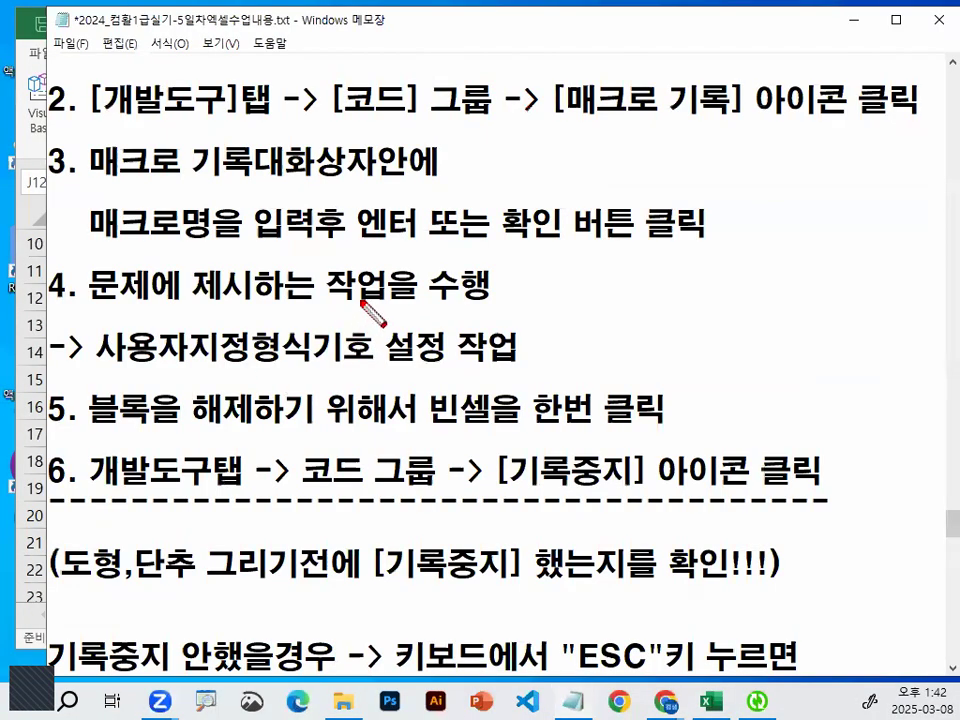
left_click_drag(378, 258, 386, 284)
left_click_drag(118, 378, 594, 378)
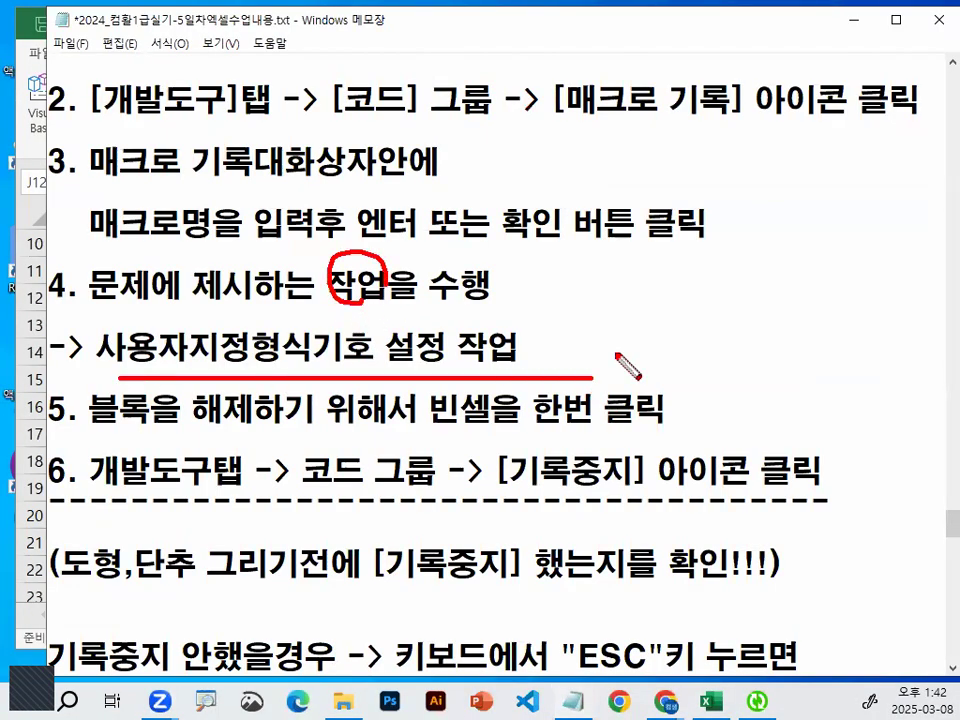
key("Escape")
Highlight and underline the step 3 note about entering the macro name, 매크로명을 입력후, on screen.
scroll(467, 193, "up", 1)
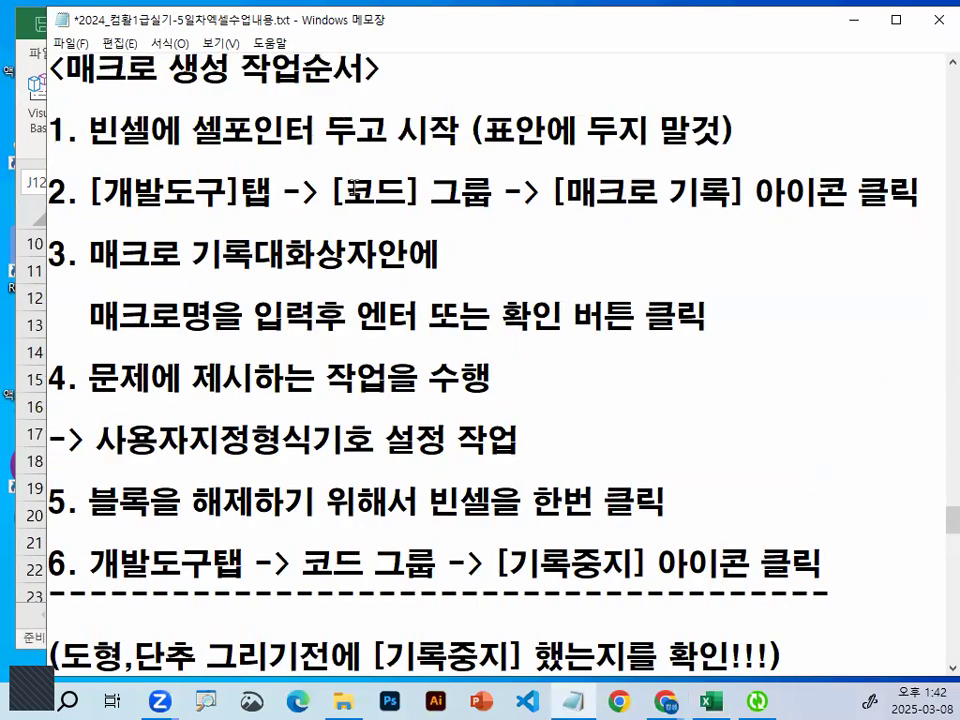
left_click_drag(89, 316, 384, 314)
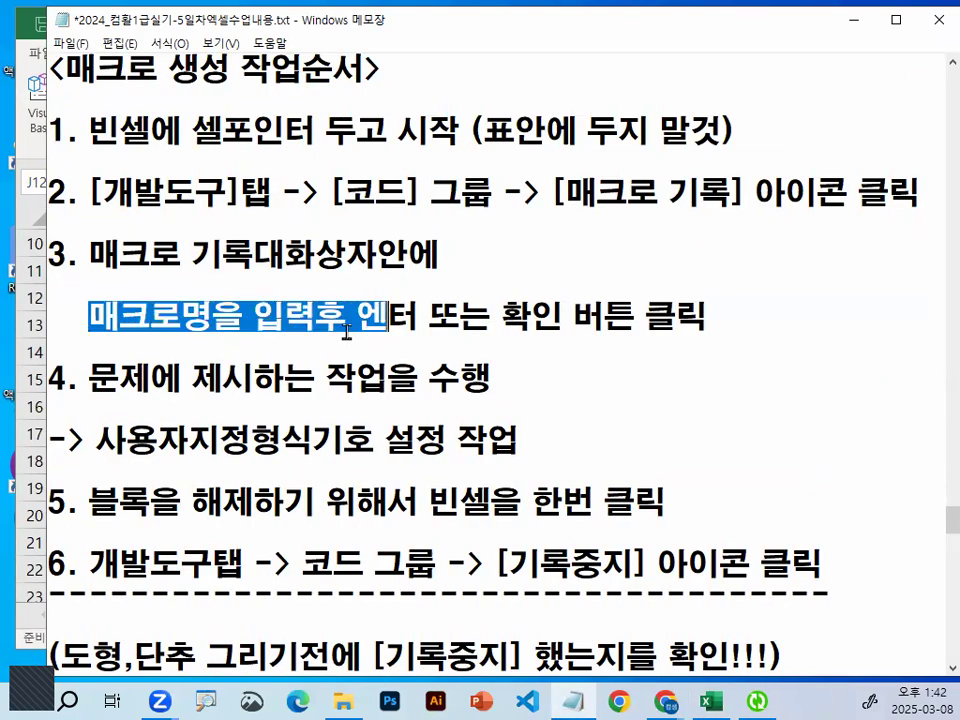
key("ctrl+2")
left_click_drag(74, 336, 376, 333)
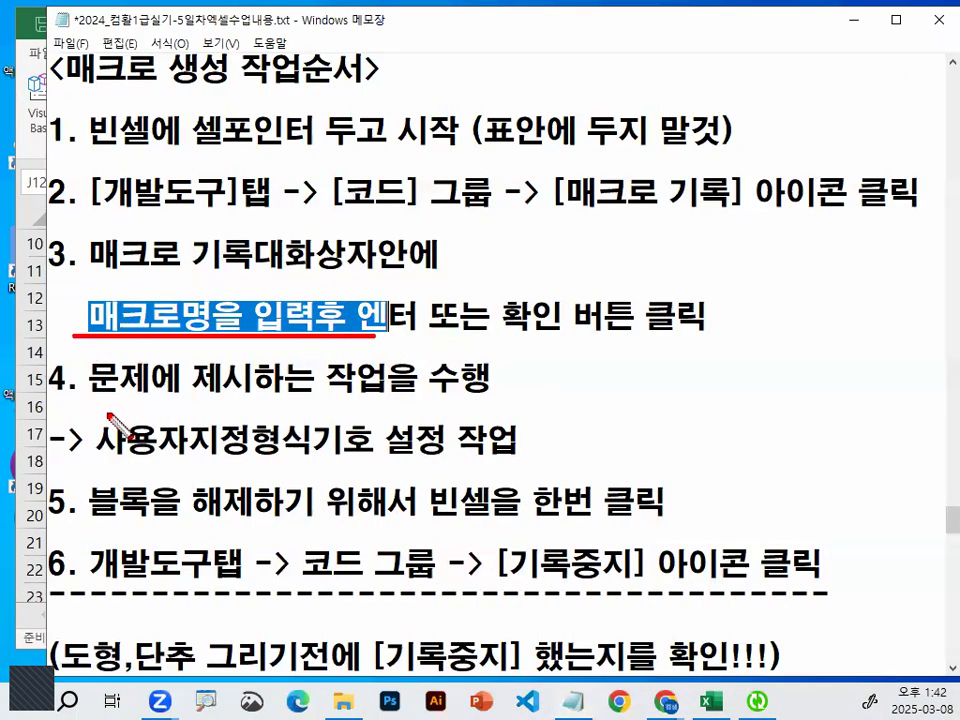
Underline the step 4 note 문제에 제시하는 작업을 수행 on screen and clear the ink.
left_click_drag(105, 411, 600, 411)
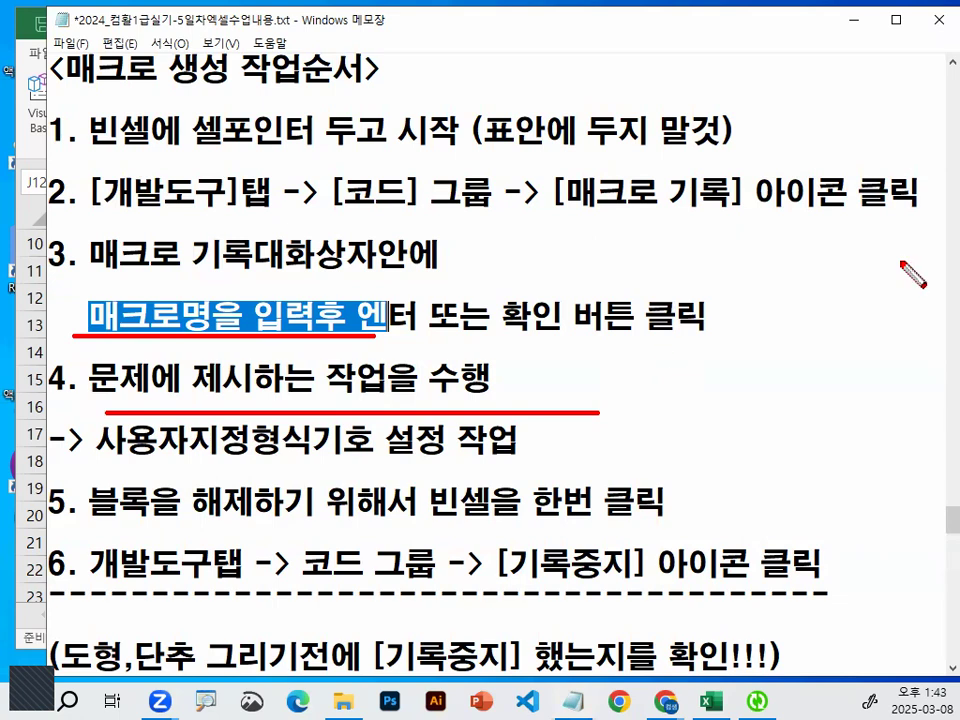
key("Escape")
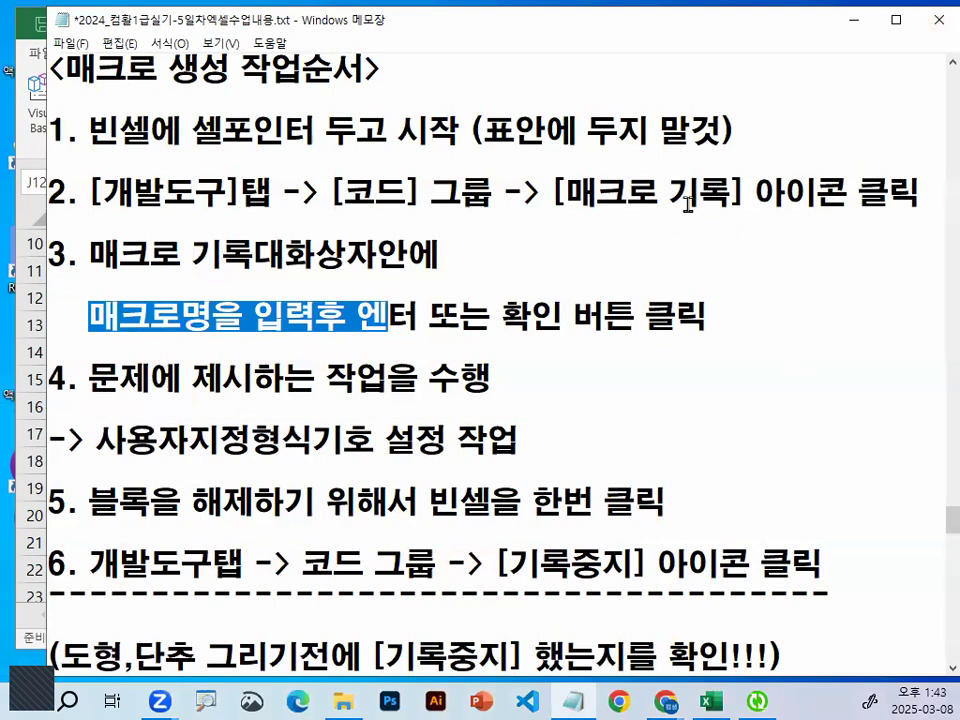
Go to the <도형,단추 그리기> notes and highlight the 그릴 범위가 제시 remark and the words ALT키를.
scroll(735, 193, "down", 3)
scroll(681, 189, "down", 1)
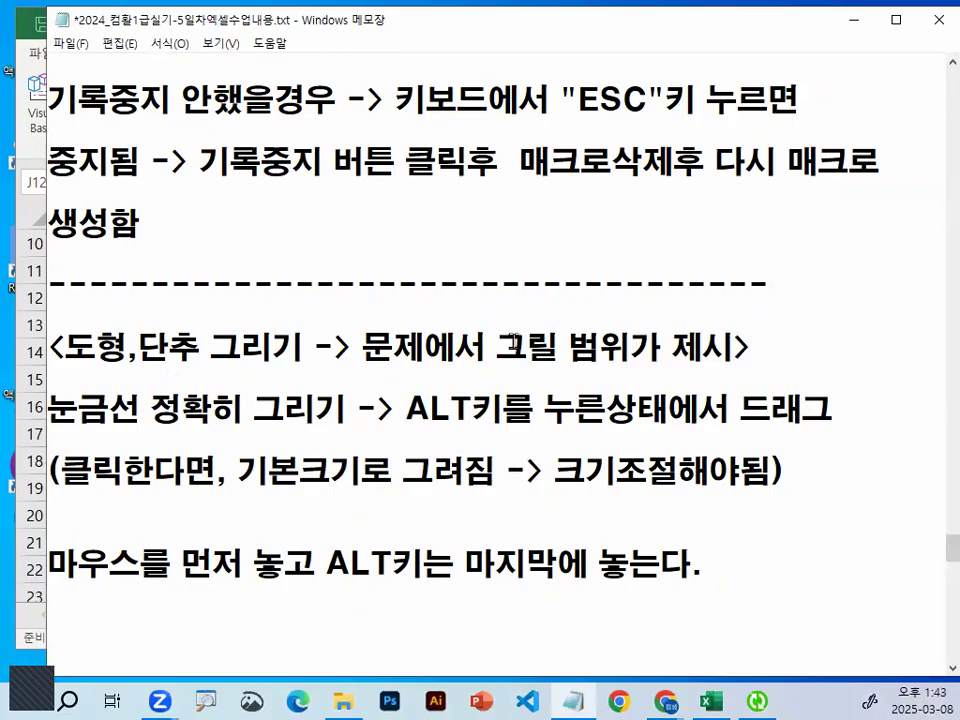
left_click_drag(528, 346, 745, 344)
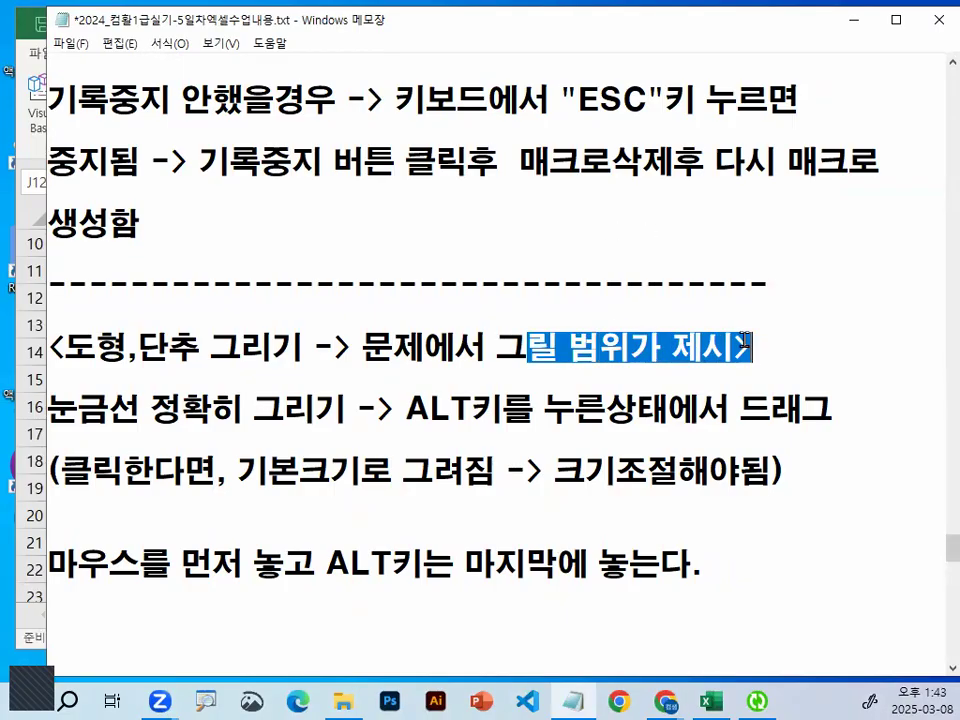
scroll(720, 345, "down", 1)
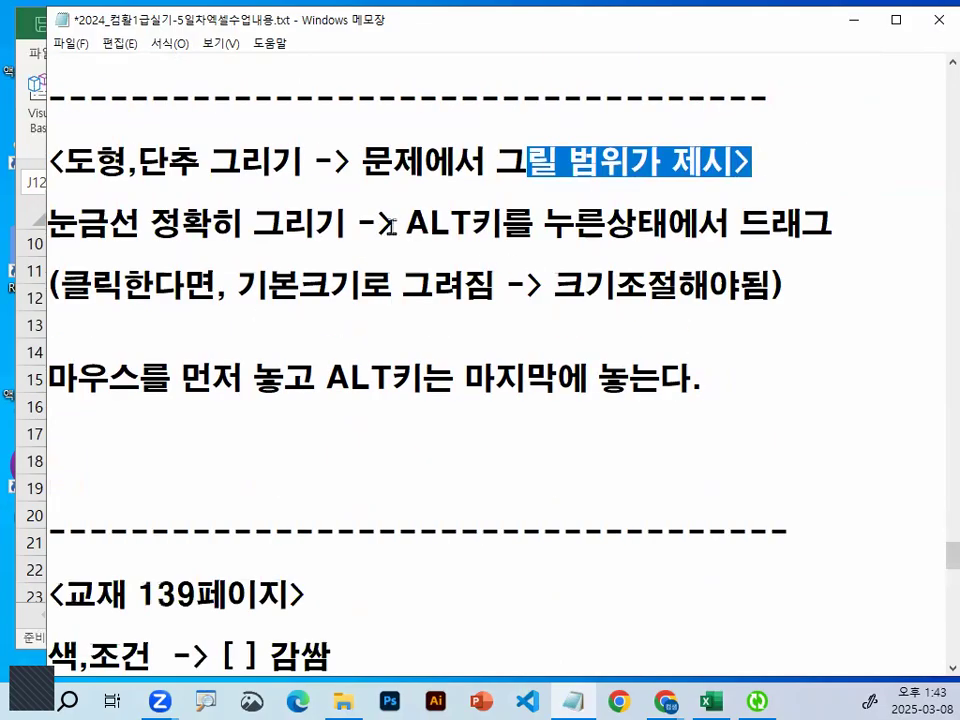
left_click_drag(391, 226, 491, 222)
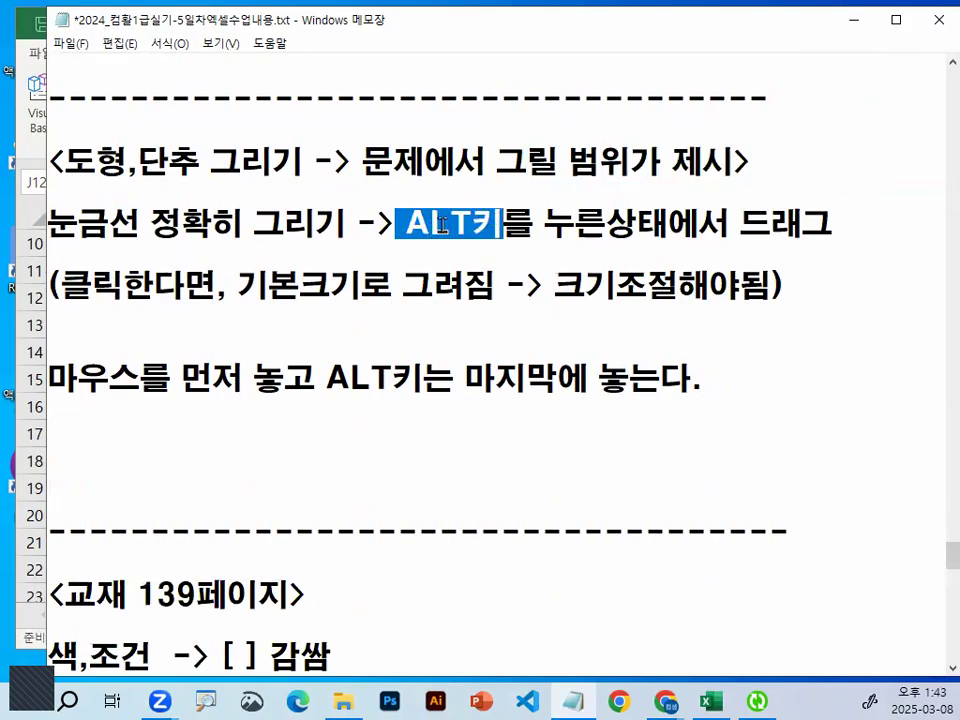
double_click(491, 222)
Switch to Excel, outline the empty area below [표4] around E20 on screen, clear the ink, and select E20.
left_click(849, 27)
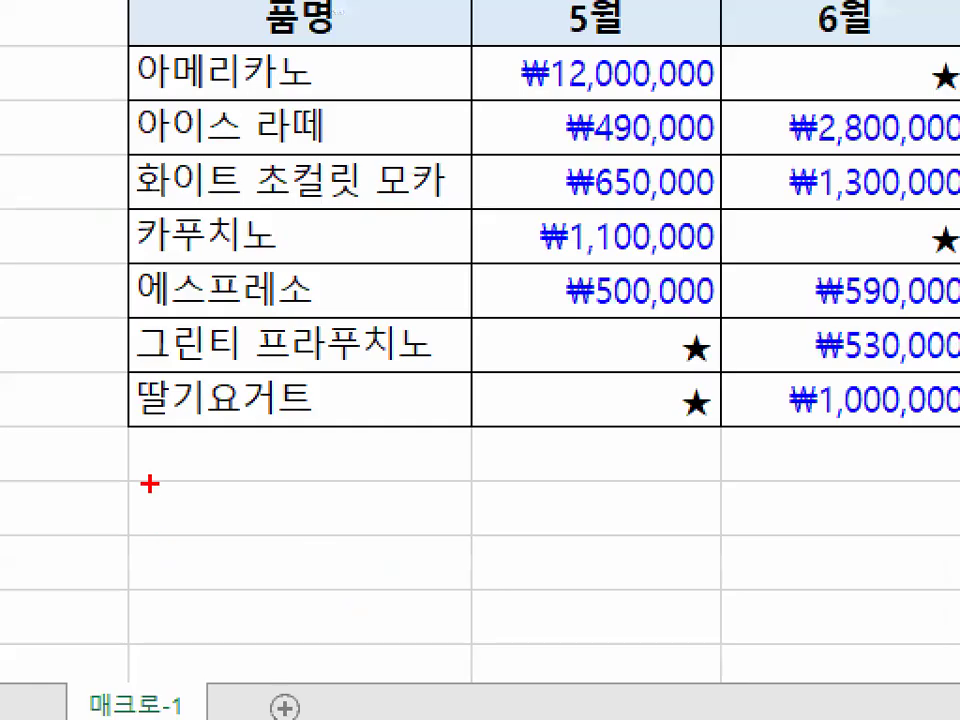
mouse_move(141, 499)
left_mouse_down()
mouse_move(149, 547)
mouse_move(536, 467)
mouse_move(86, 461)
left_mouse_up()
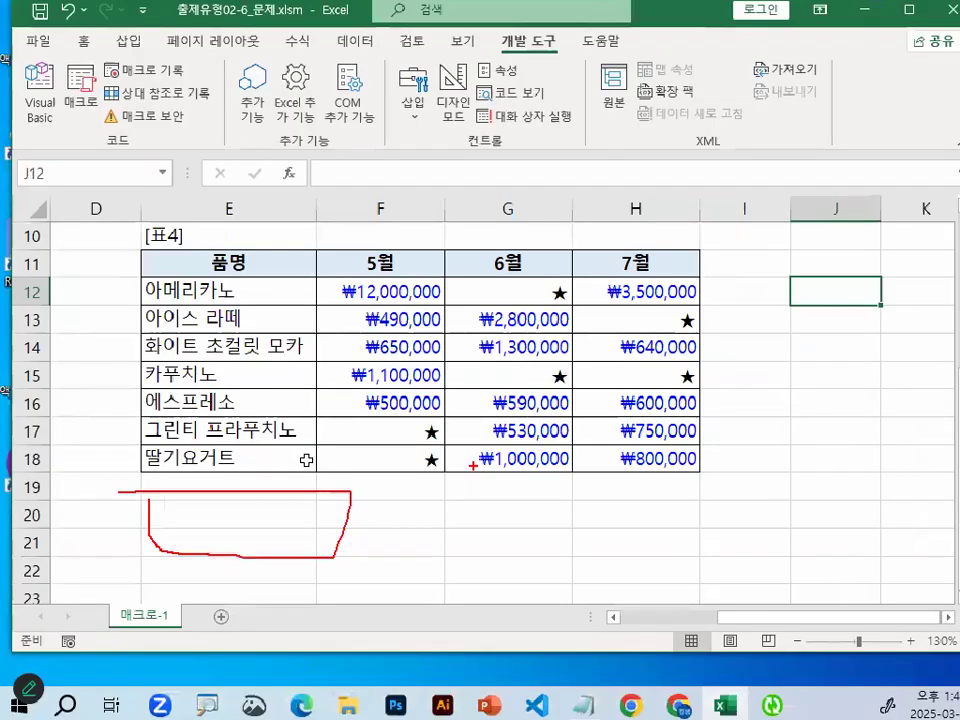
key("Escape")
left_click(452, 519)
left_click(171, 514)
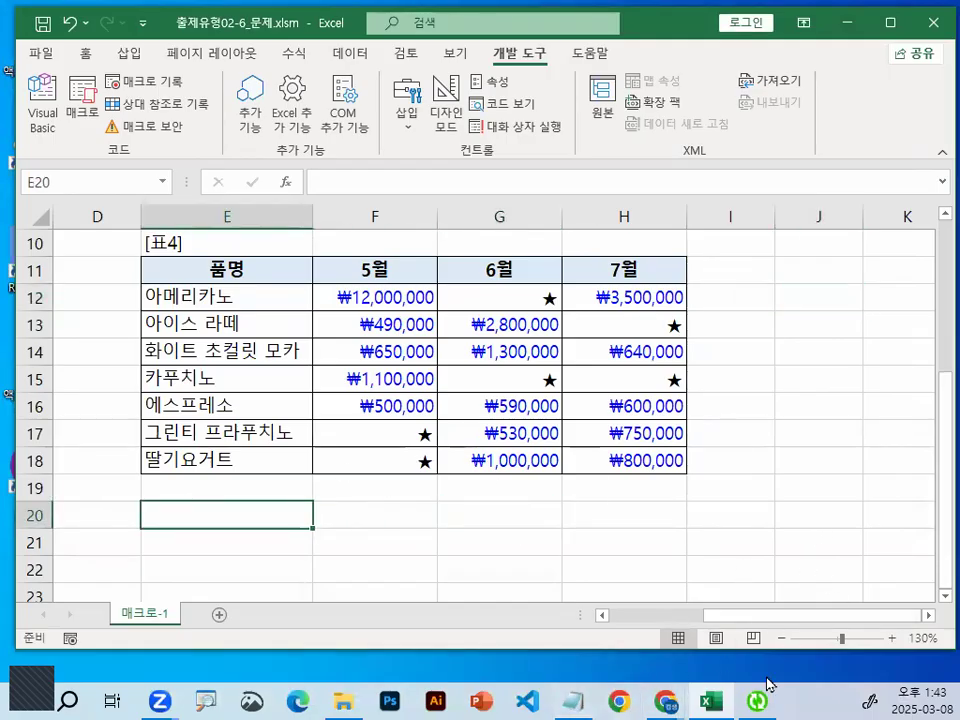
Switch back to the Notepad notes and highlight ALT키 and 드래그 in the 눈금선 정확히 그리기 line.
left_click(572, 702)
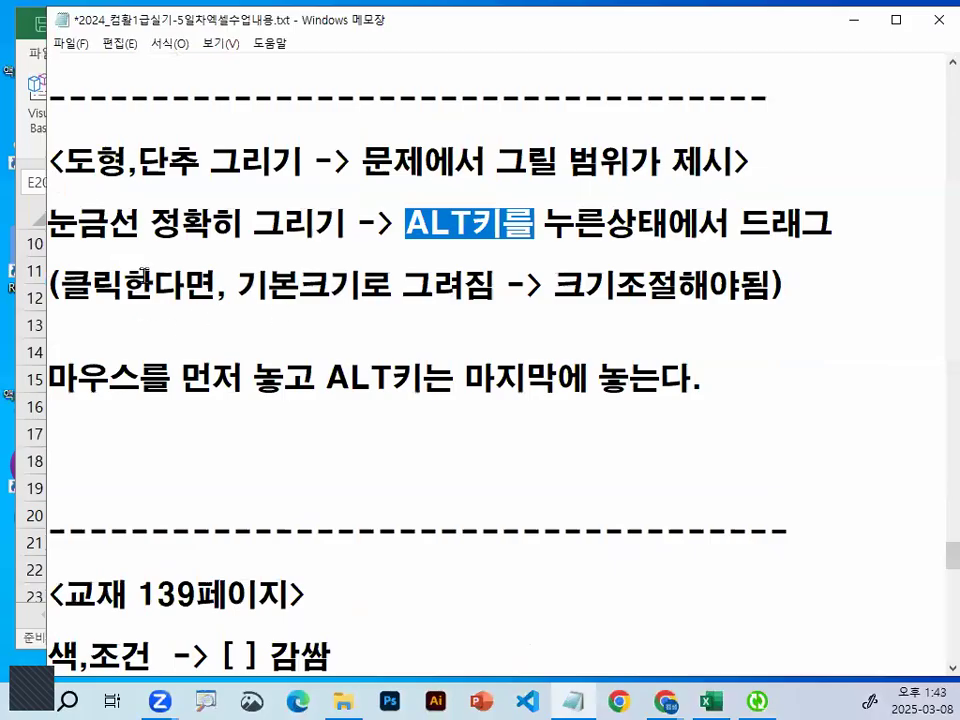
left_click_drag(406, 222, 505, 221)
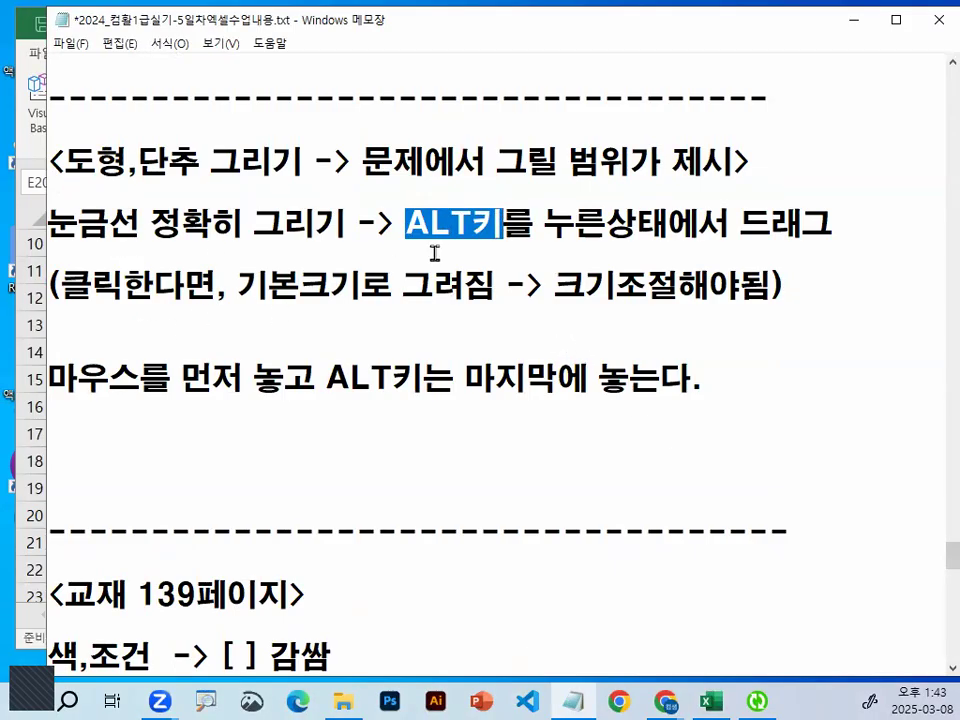
left_click_drag(406, 222, 487, 220)
left_click_drag(741, 219, 830, 220)
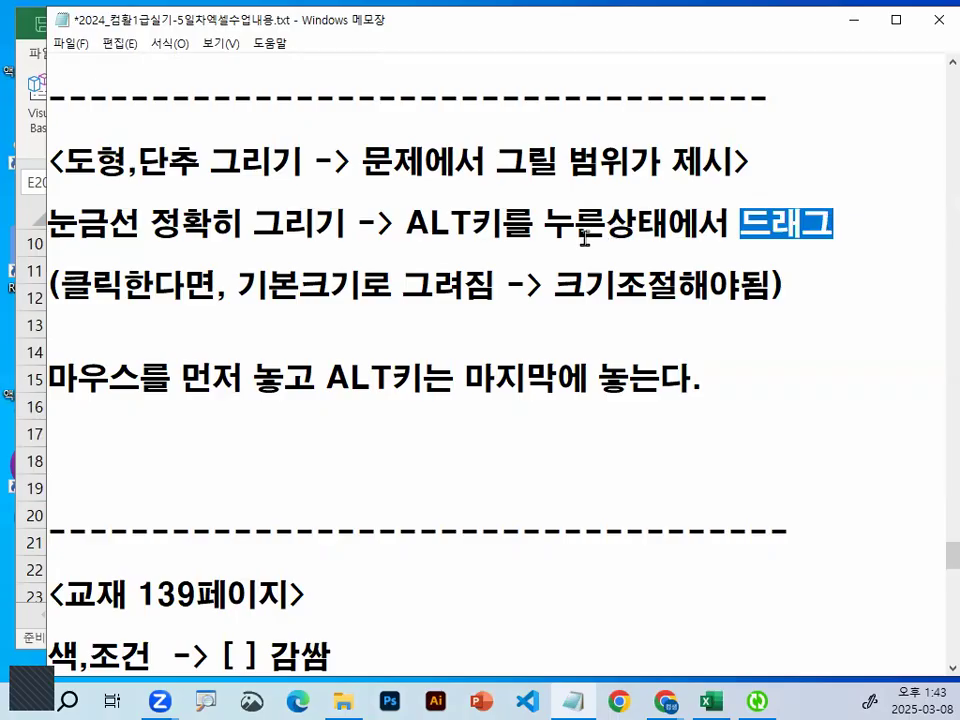
left_click_drag(741, 221, 842, 223)
Highlight the note 마우스를 먼저 놓고 ALT키는 마지막에 놓는다, stressing each half of the sentence.
left_click_drag(50, 378, 684, 373)
left_click(328, 380)
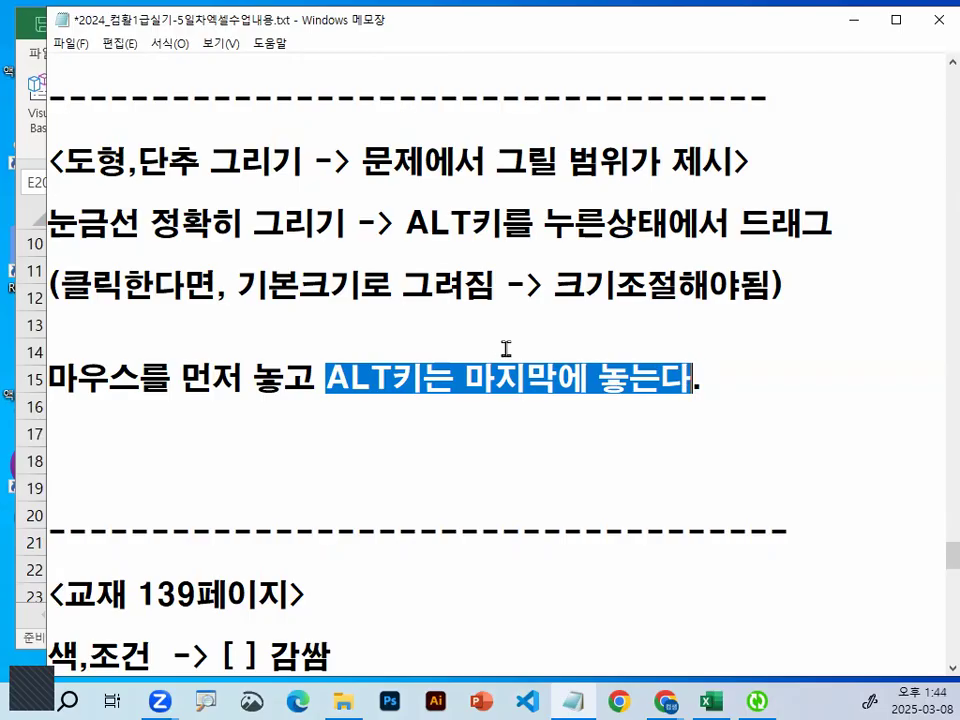
left_click(329, 381)
left_click_drag(336, 378, 707, 378)
left_click_drag(328, 378, 754, 381)
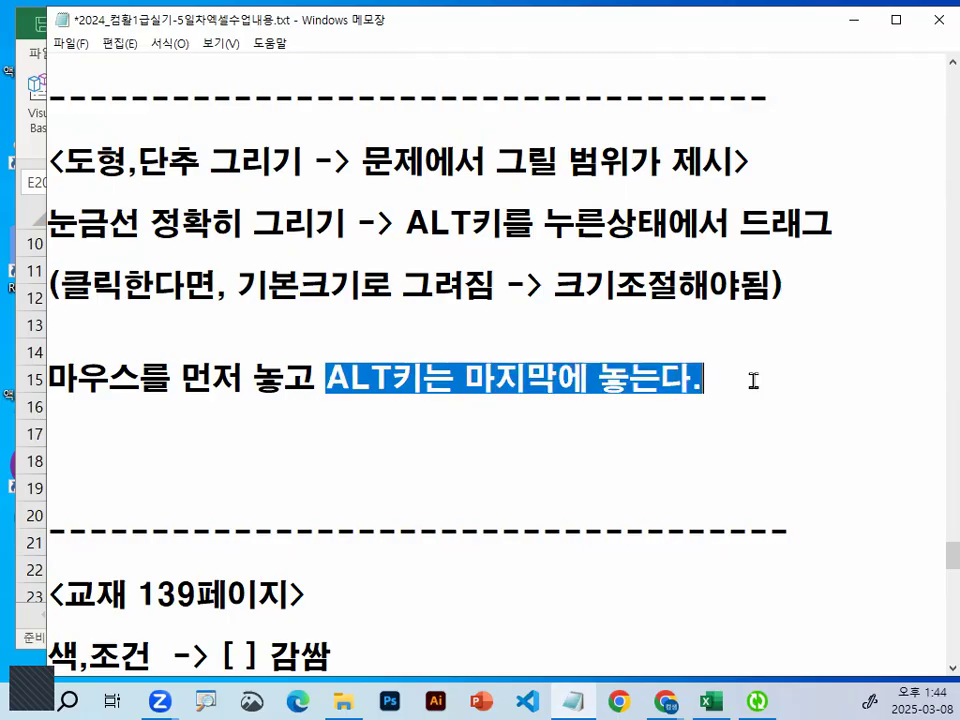
left_click(80, 378)
left_click_drag(80, 378, 244, 378)
left_click(243, 378)
Switch to Excel, outline a button-sized area around H4 beside [표2] on screen, and clear the ink.
left_click(852, 25)
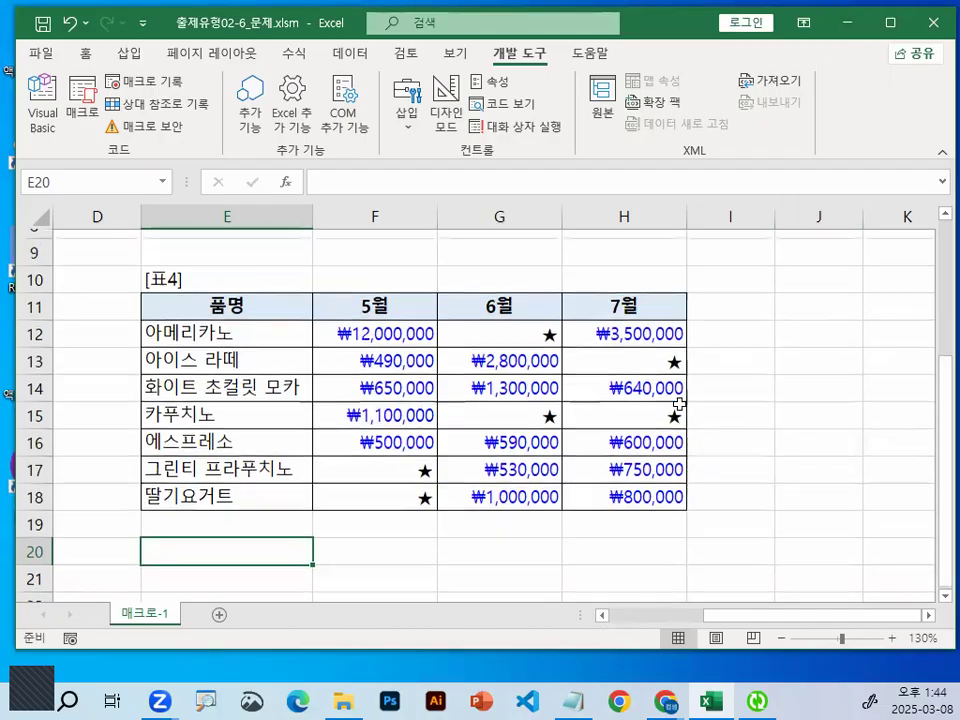
scroll(660, 380, "up", 3)
left_click(610, 327)
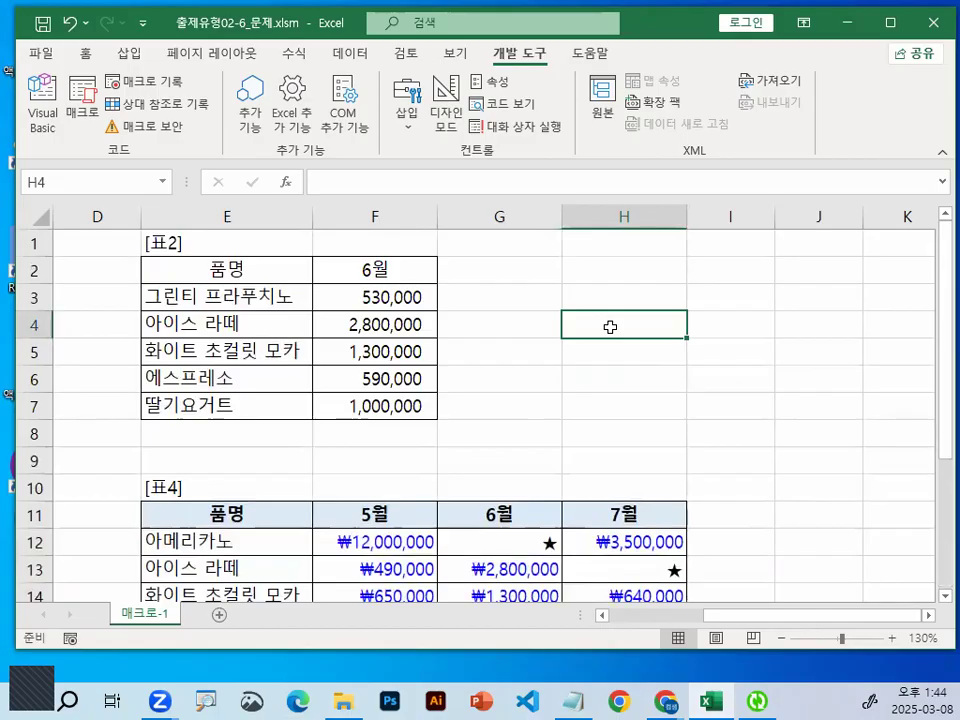
left_click(845, 383)
left_click(850, 490)
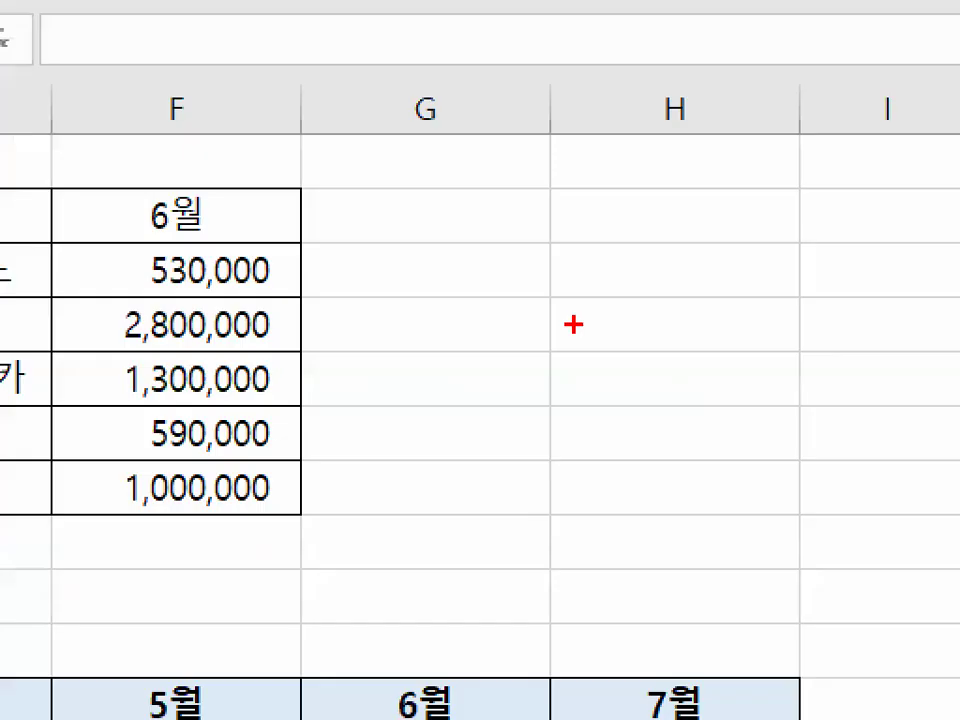
mouse_move(544, 290)
left_mouse_down()
mouse_move(534, 343)
mouse_move(814, 435)
mouse_move(538, 277)
left_mouse_up()
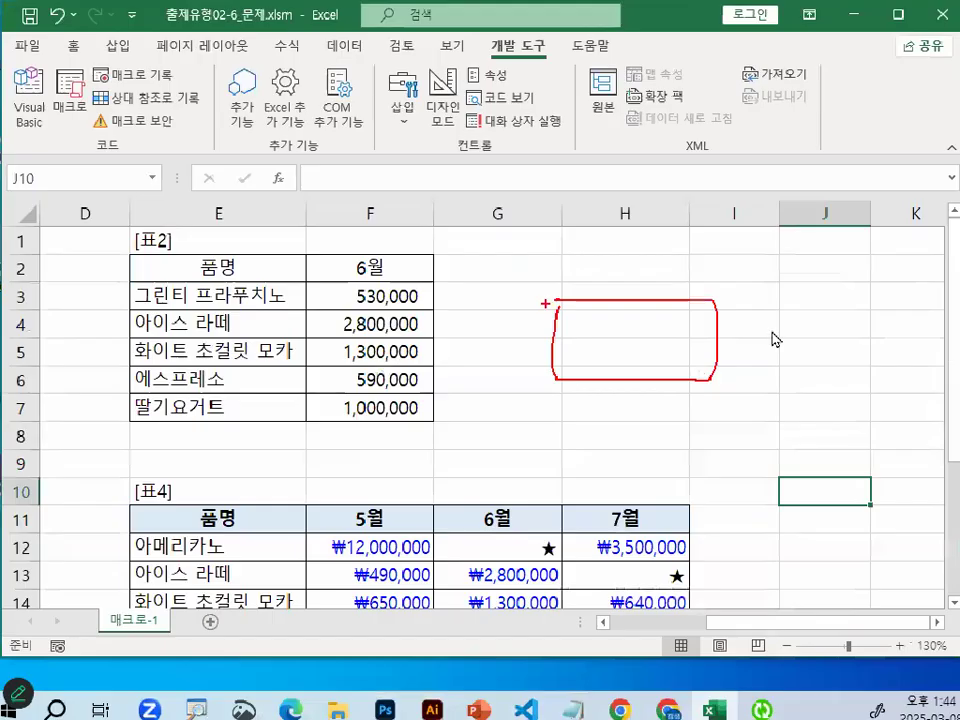
key("Escape")
Select cell H4, circle its top-left corner on screen as the drawing start point, and clear the ink.
left_click(648, 309)
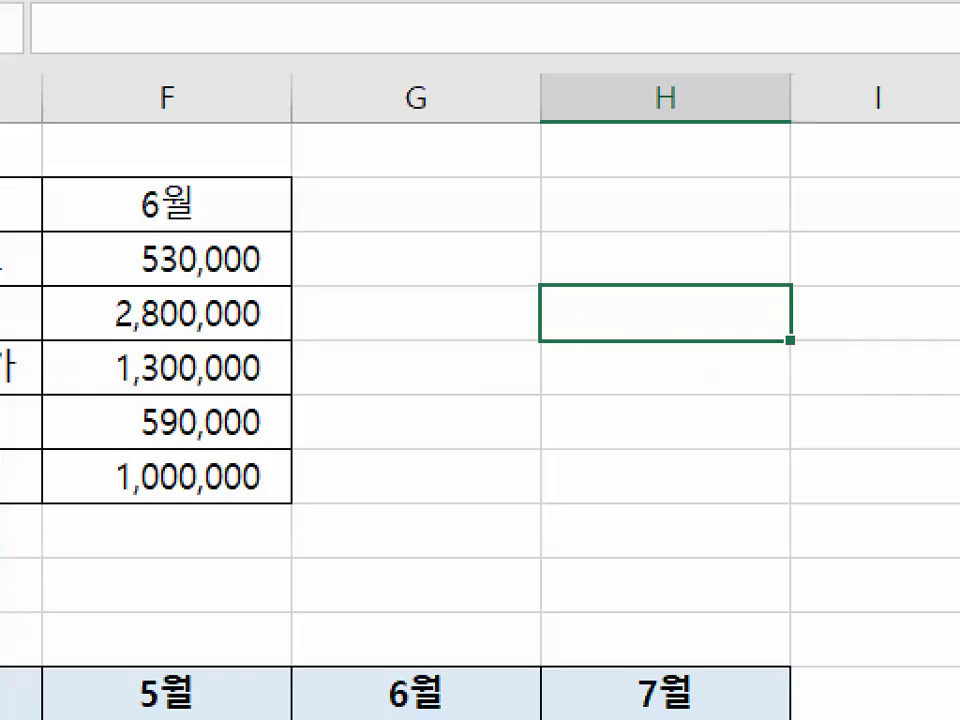
left_click_drag(532, 324, 586, 323)
left_click_drag(480, 316, 590, 287)
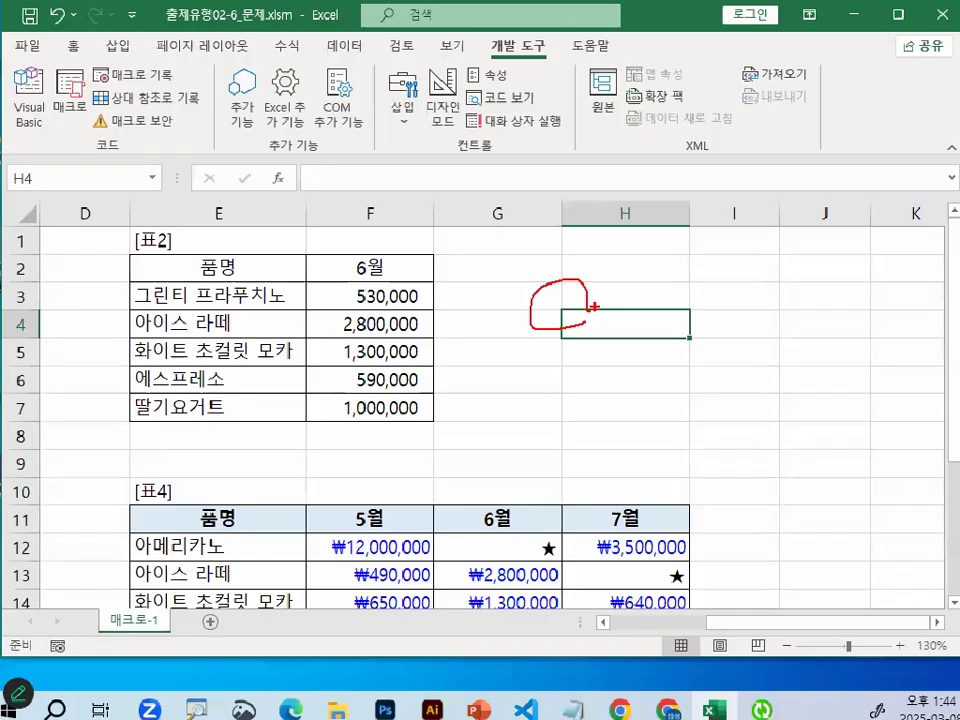
key("Escape")
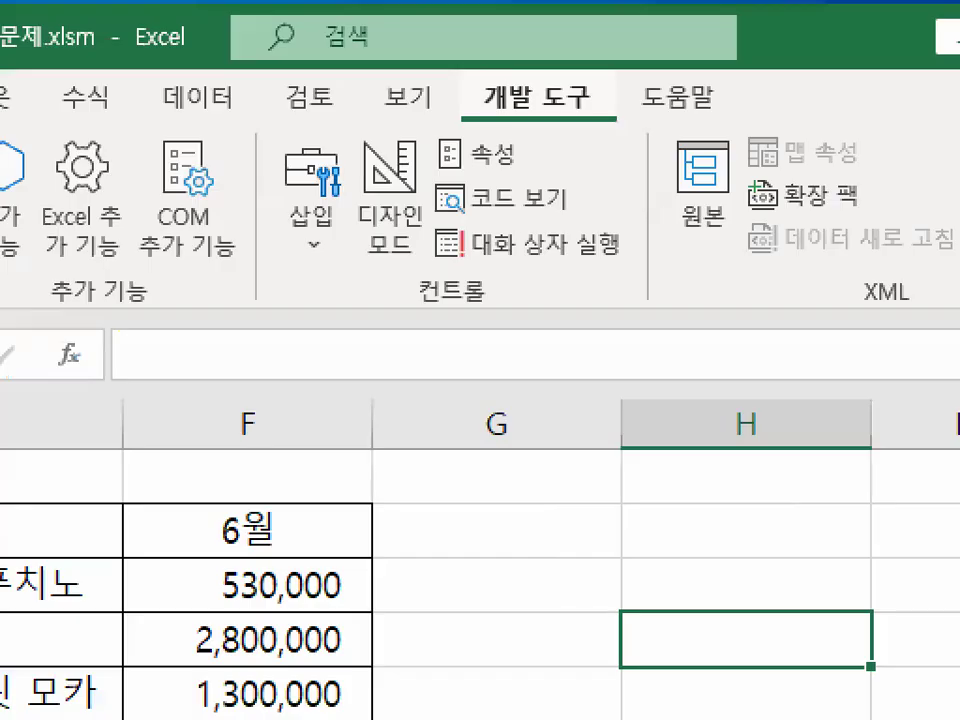
Mark 개발 도구, the 컨트롤 group and the 삽입 command on screen, and clear the ink.
left_click_drag(600, 101, 468, 108)
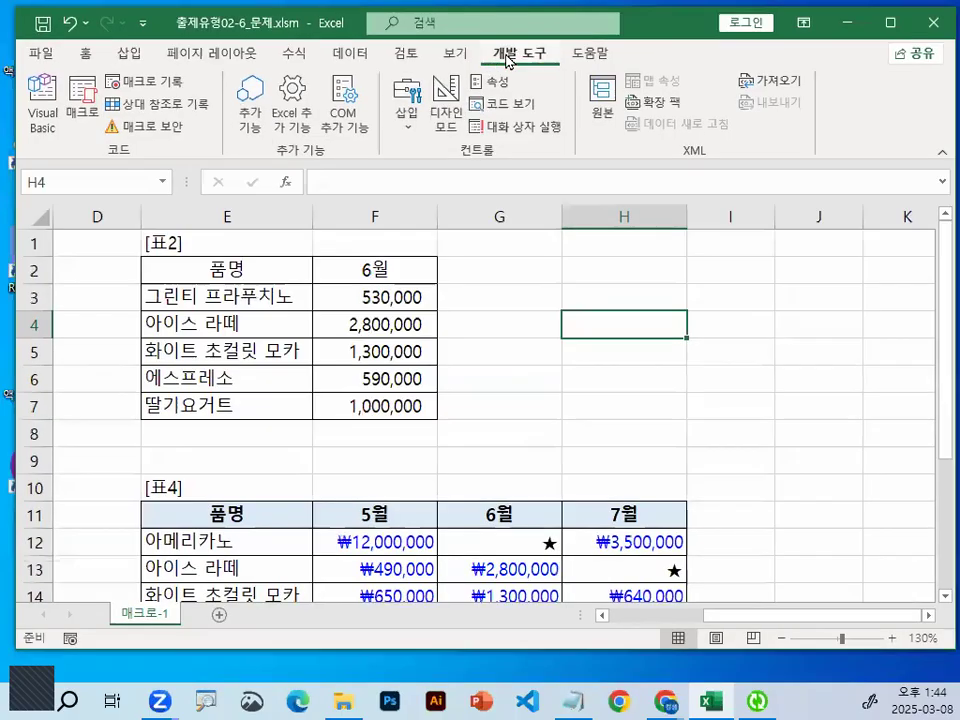
key("Escape")
mouse_move(504, 144)
left_mouse_down()
mouse_move(498, 158)
mouse_move(489, 134)
left_mouse_up()
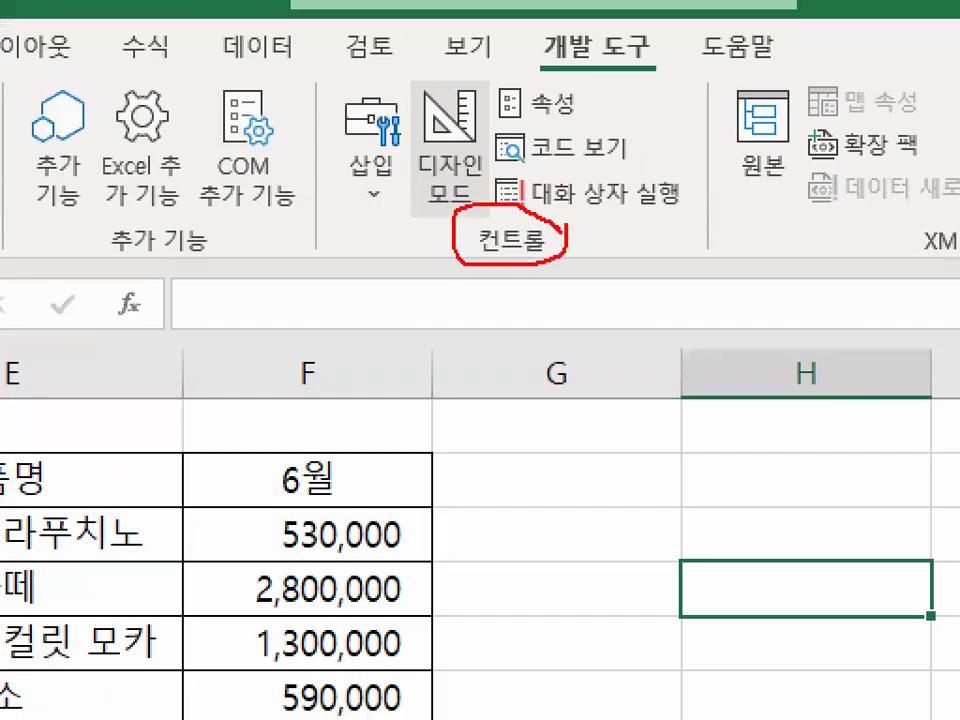
mouse_move(330, 118)
left_mouse_down()
mouse_move(411, 210)
mouse_move(345, 102)
left_mouse_up()
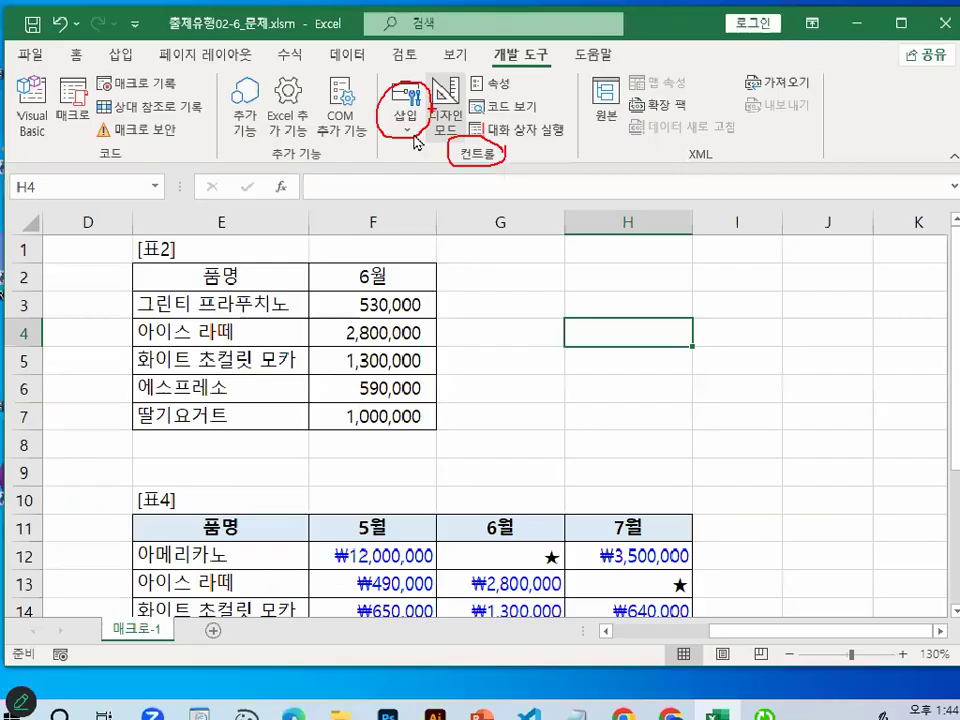
key("Escape")
Show the insertable controls, underline 양식 컨트롤 and circle its button control on screen, and clear the ink.
left_click(374, 190)
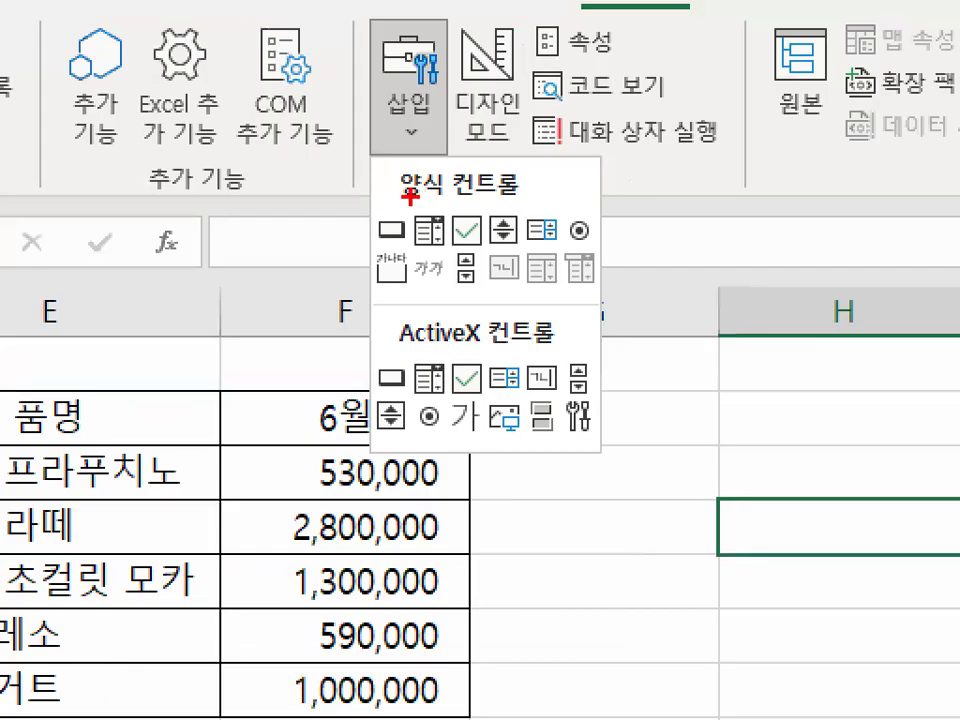
left_click_drag(389, 160, 462, 160)
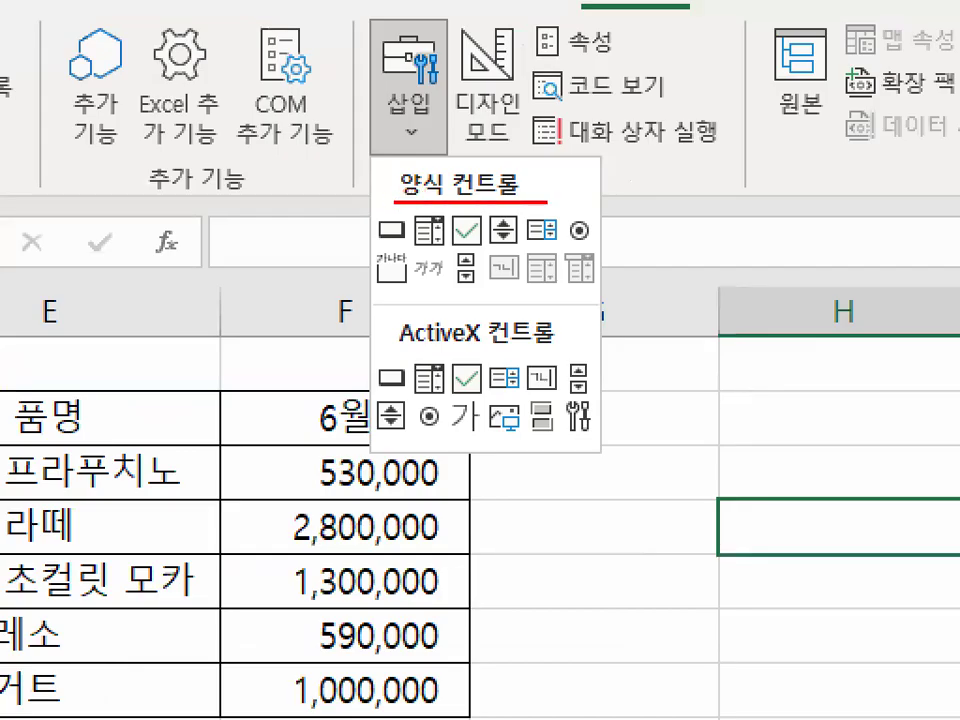
mouse_move(405, 245)
left_mouse_down()
mouse_move(365, 243)
mouse_move(420, 212)
left_mouse_up()
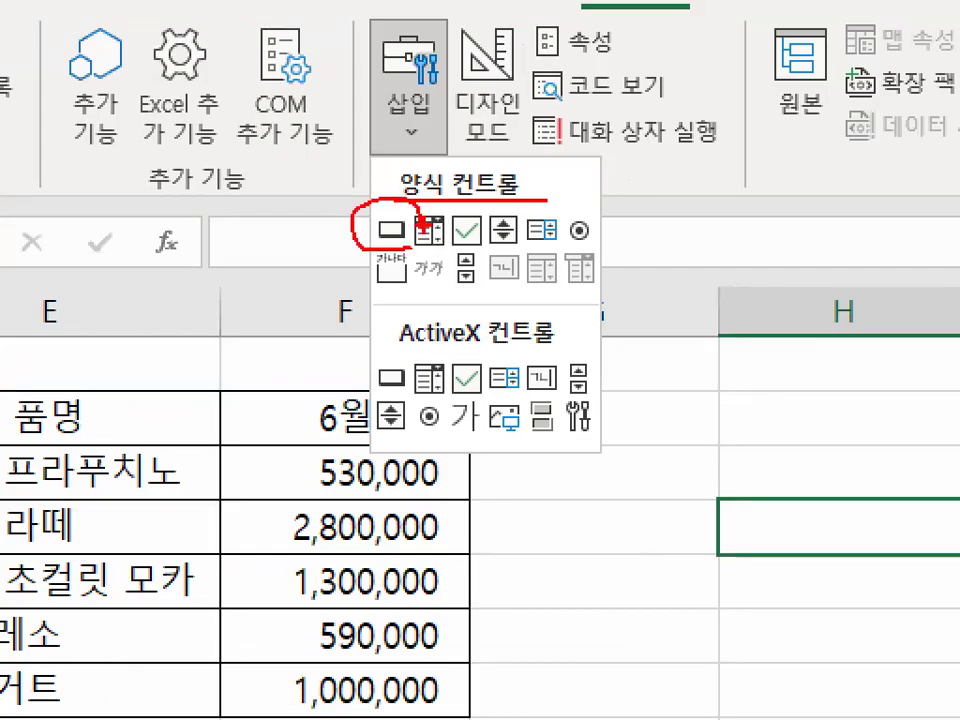
key("Escape")
left_click(404, 117)
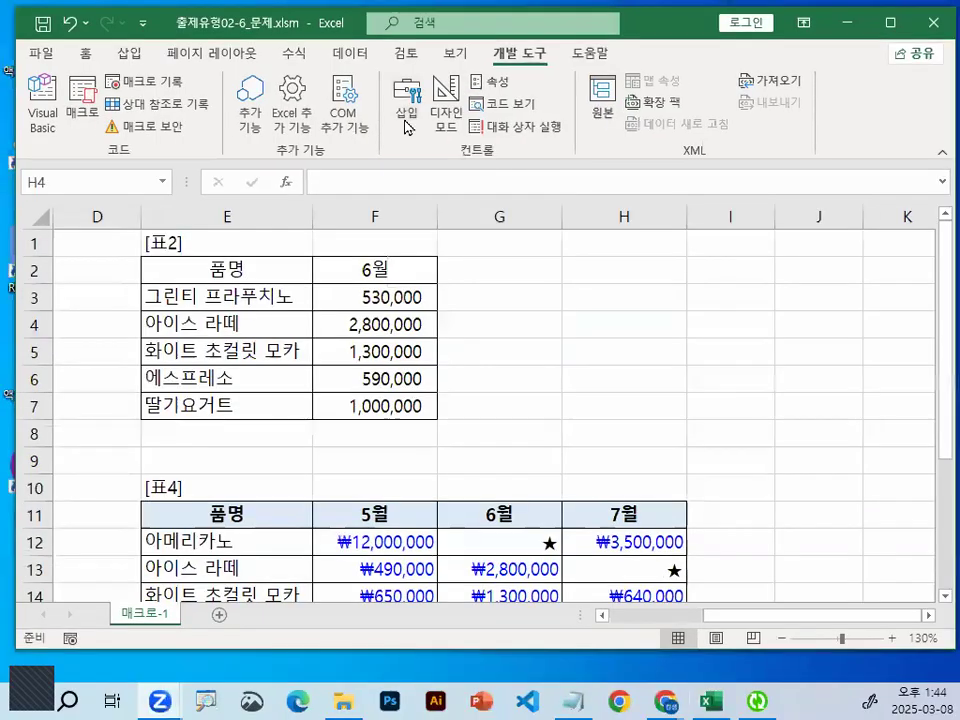
Reselect H4, show the insertable controls again, circle 삽입 and the 양식 컨트롤 button, and clear the ink.
left_click(638, 321)
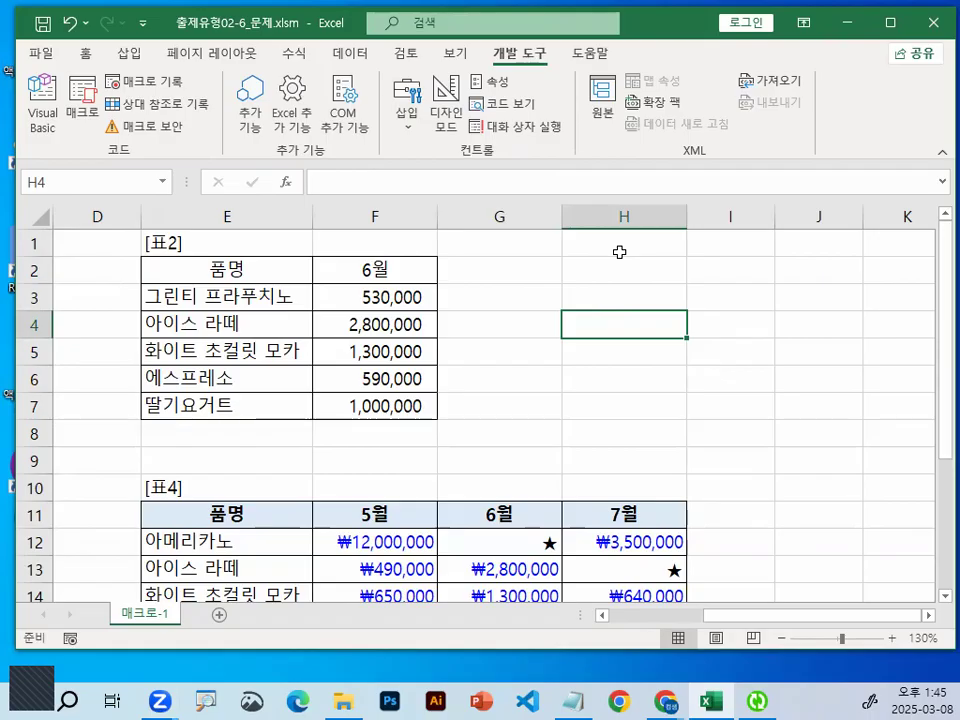
left_click(418, 140)
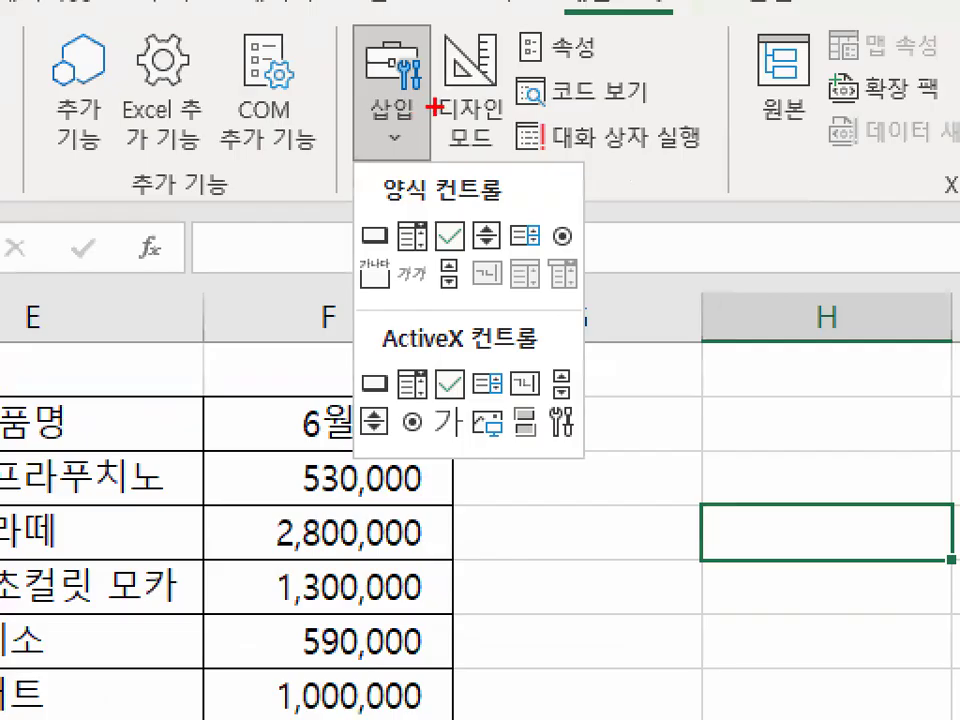
mouse_move(438, 107)
left_mouse_down()
mouse_move(418, 152)
mouse_move(386, 48)
mouse_move(432, 80)
left_mouse_up()
mouse_move(363, 242)
left_mouse_down()
mouse_move(397, 242)
mouse_move(372, 243)
left_mouse_up()
key("ctrl+z")
key("Escape")
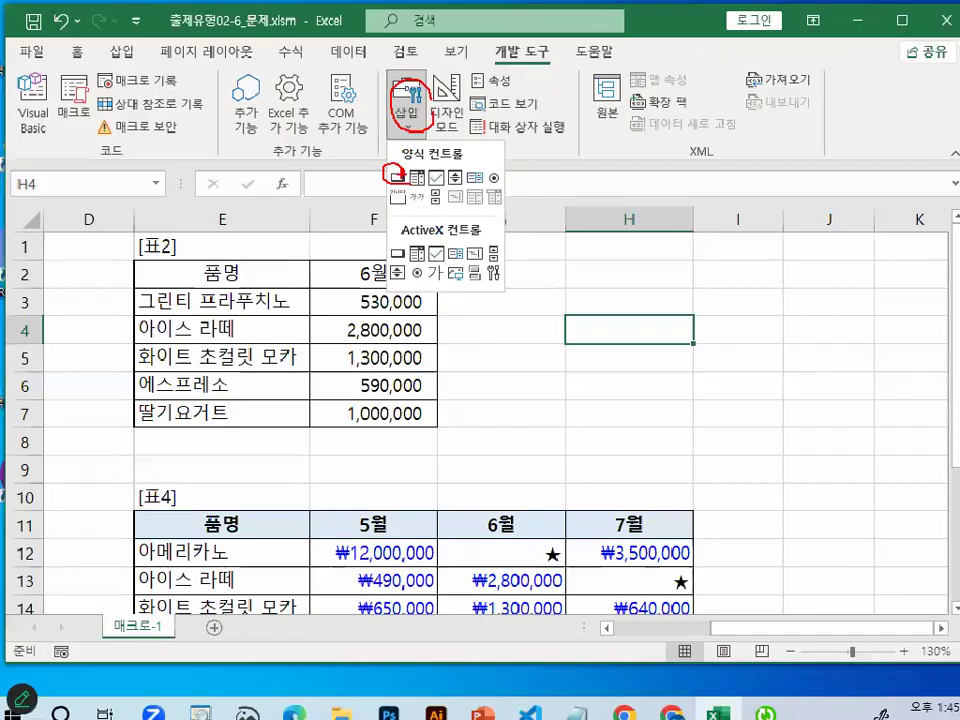
Draw a form-control button exactly over cells H4:H5, marking H4's top-left corner on screen as the starting point and clearing the ink.
left_click(392, 100)
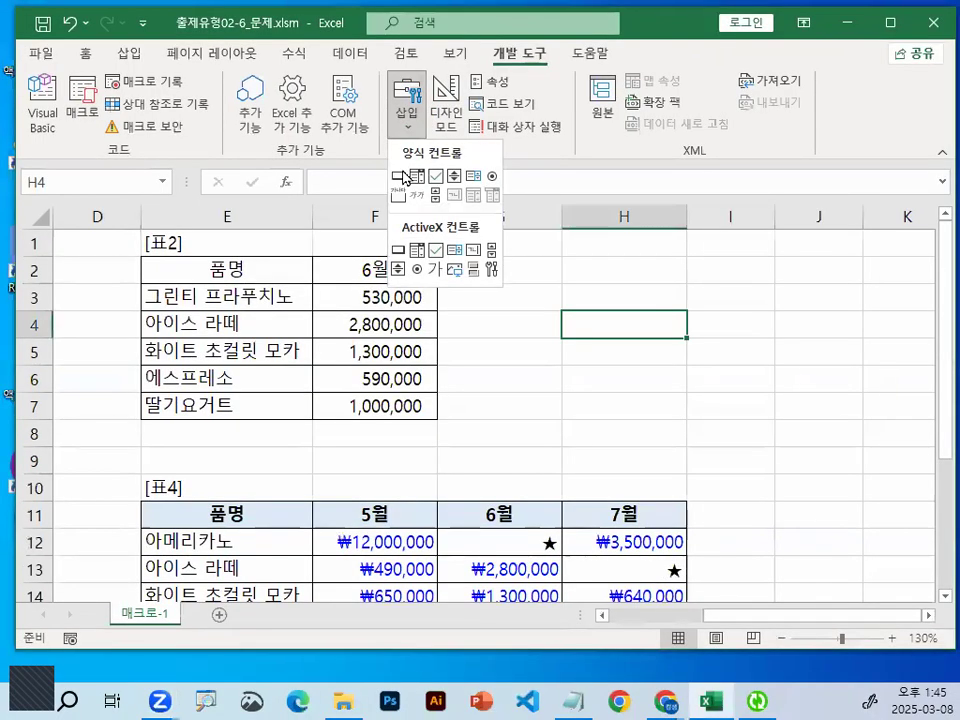
left_click(401, 176)
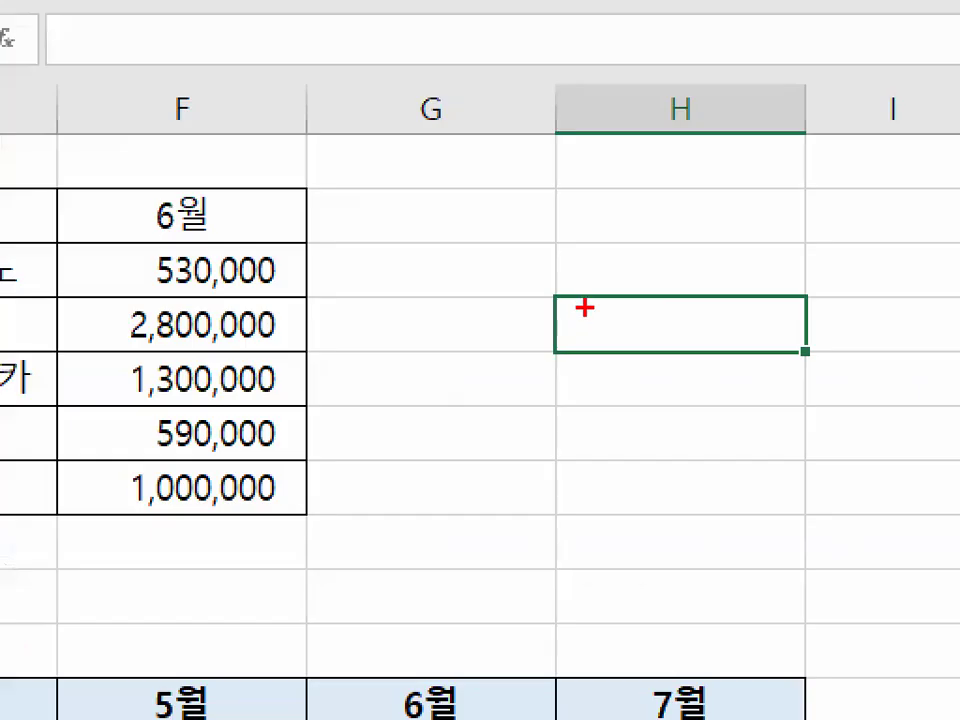
mouse_move(575, 316)
left_mouse_down()
mouse_move(549, 318)
mouse_move(579, 297)
mouse_move(604, 321)
left_mouse_up()
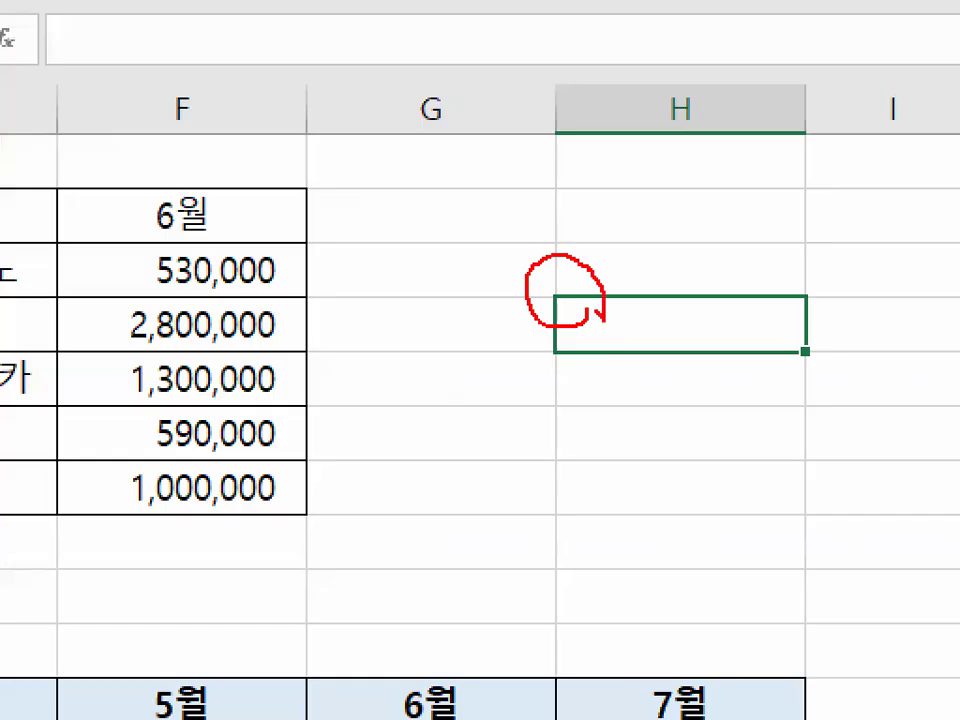
left_click_drag(463, 216, 557, 216)
left_click_drag(507, 153, 505, 270)
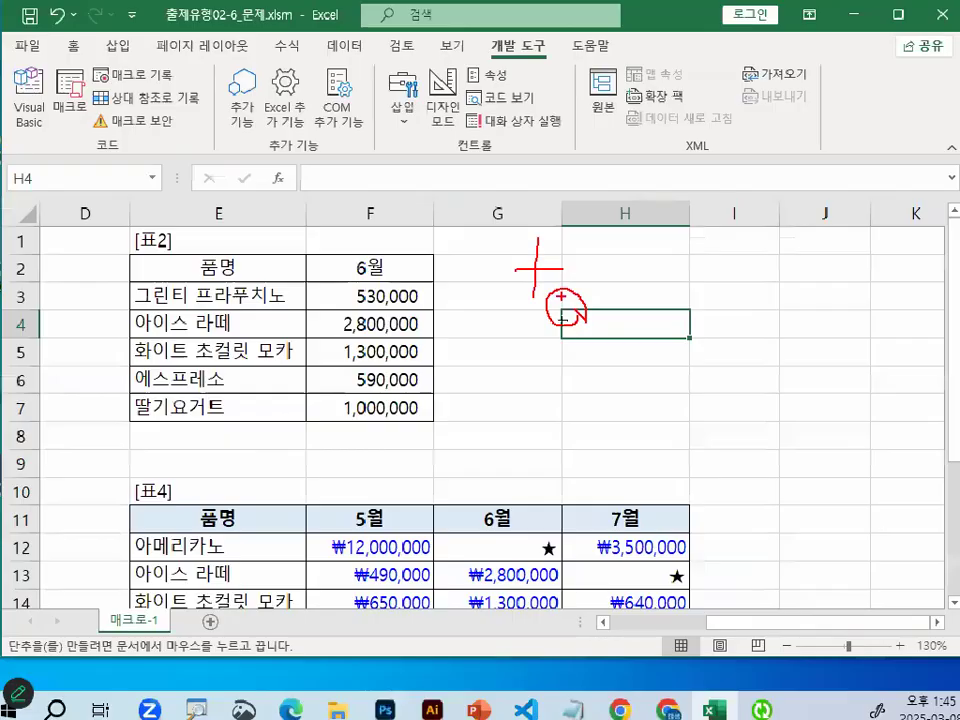
key("Escape")
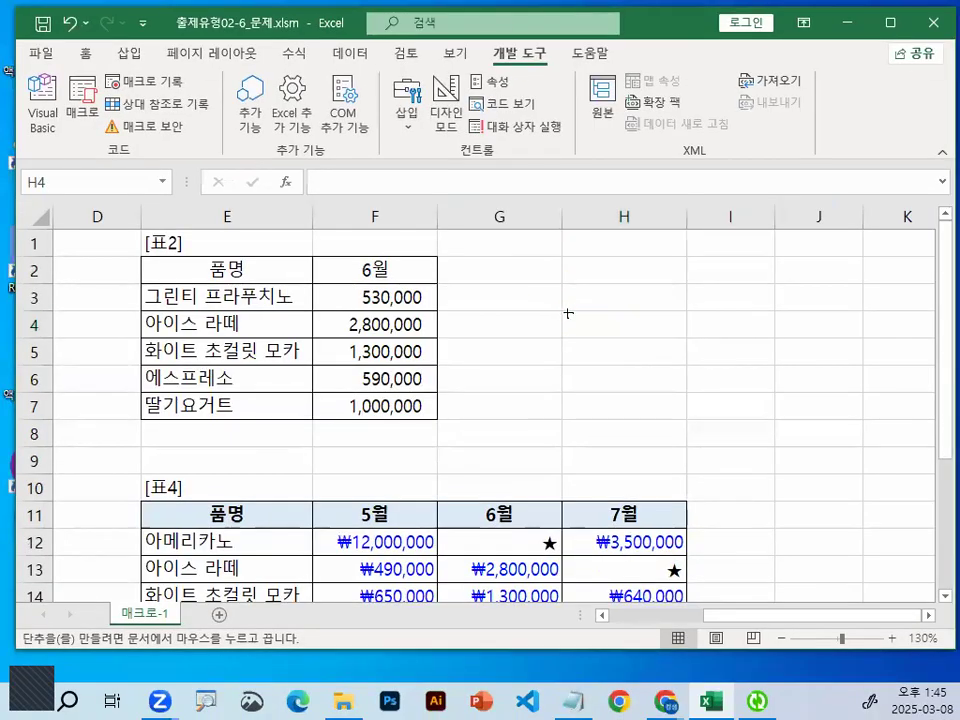
mouse_move(567, 315)
left_mouse_down()
mouse_move(577, 359)
mouse_move(596, 328)
mouse_move(590, 450)
mouse_move(594, 364)
left_mouse_up()
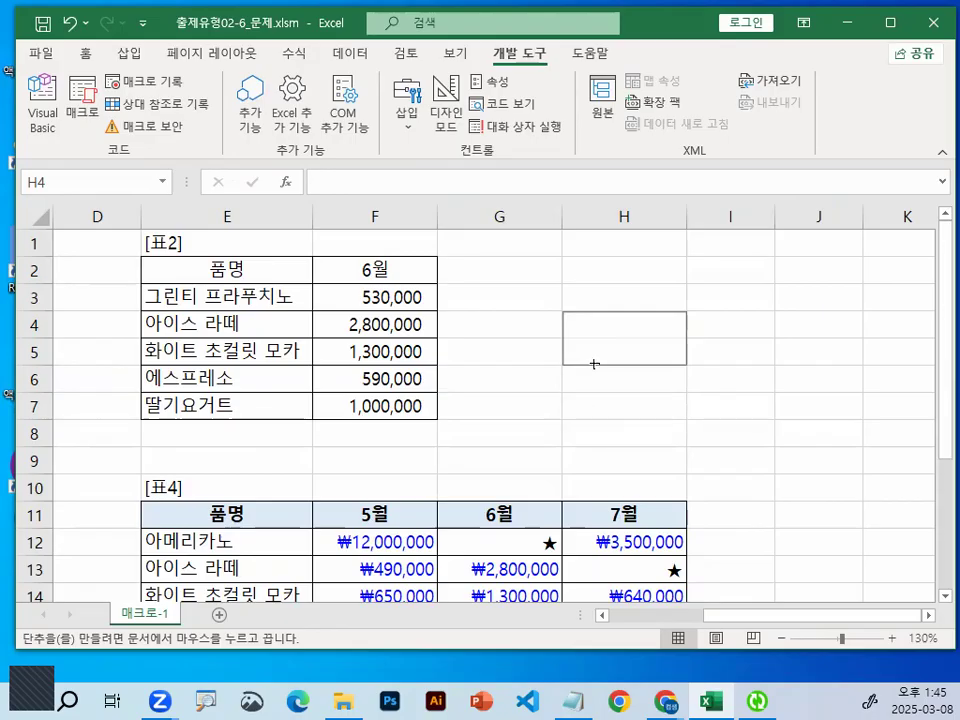
left_click_drag(594, 364, 597, 370)
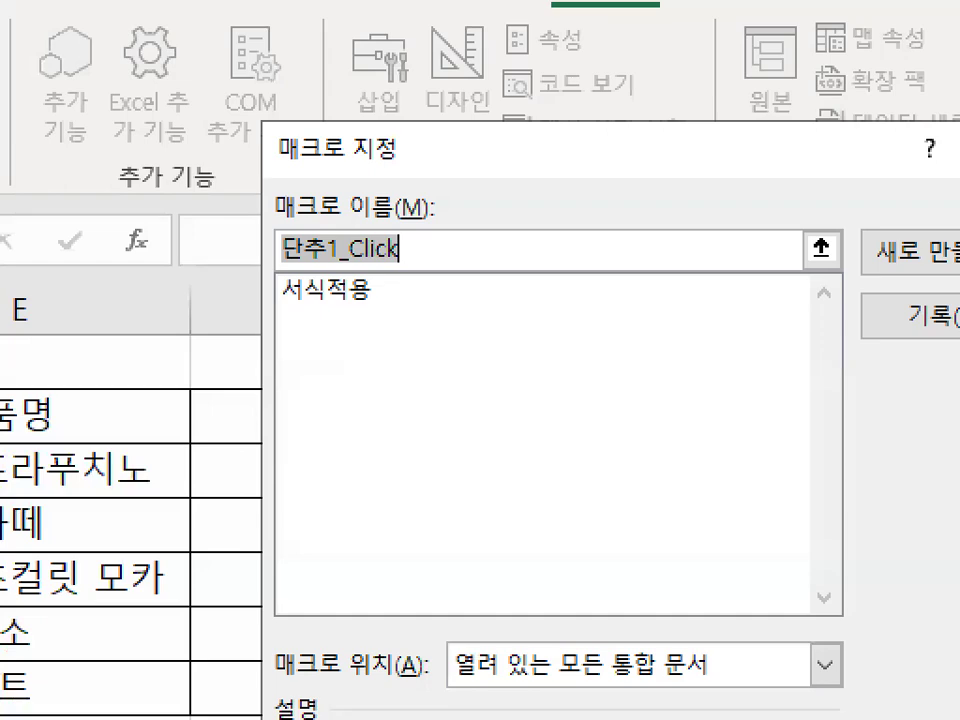
Assign the 서식적용 macro to the new button over H4:H5.
mouse_move(481, 150)
left_mouse_down()
mouse_move(453, 177)
mouse_move(420, 138)
left_mouse_up()
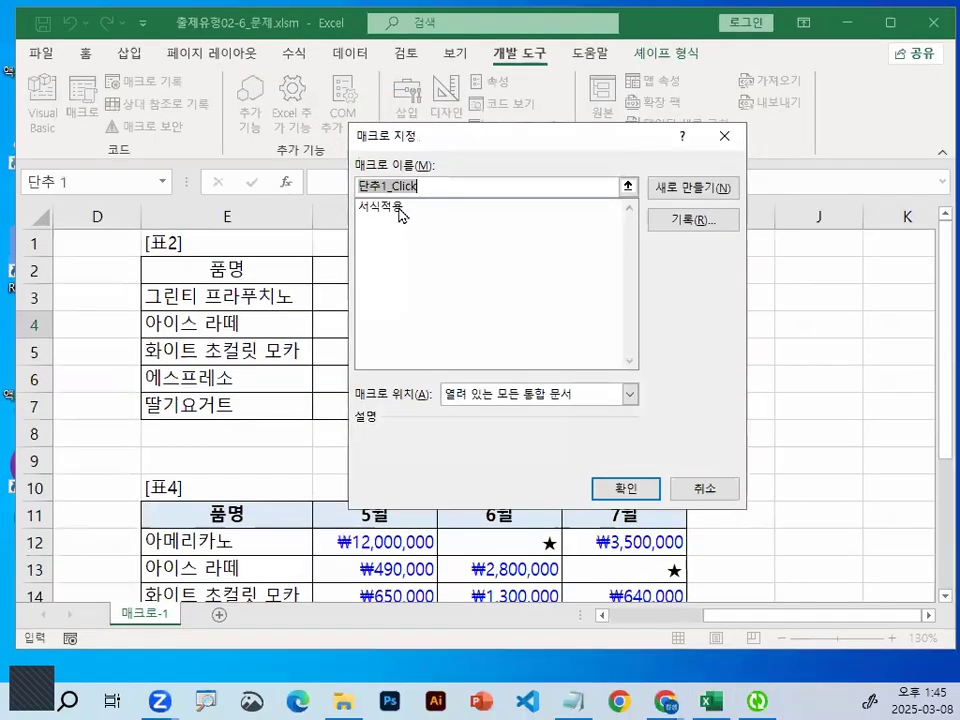
left_click(362, 290)
mouse_move(400, 200)
left_mouse_down()
mouse_move(398, 215)
mouse_move(310, 165)
mouse_move(428, 190)
left_mouse_up()
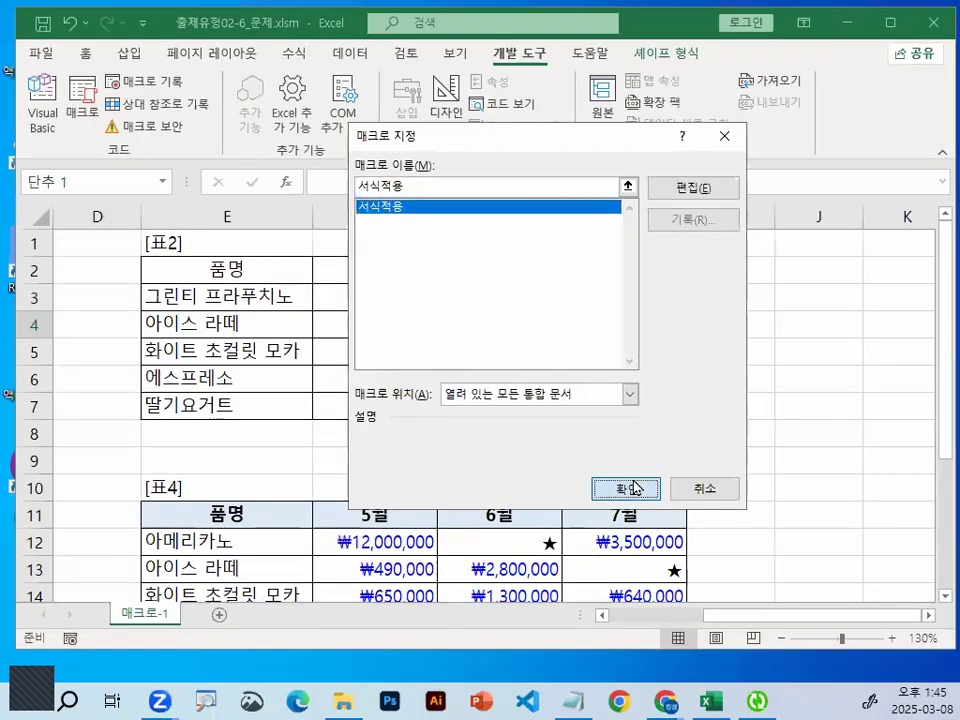
left_click(632, 488)
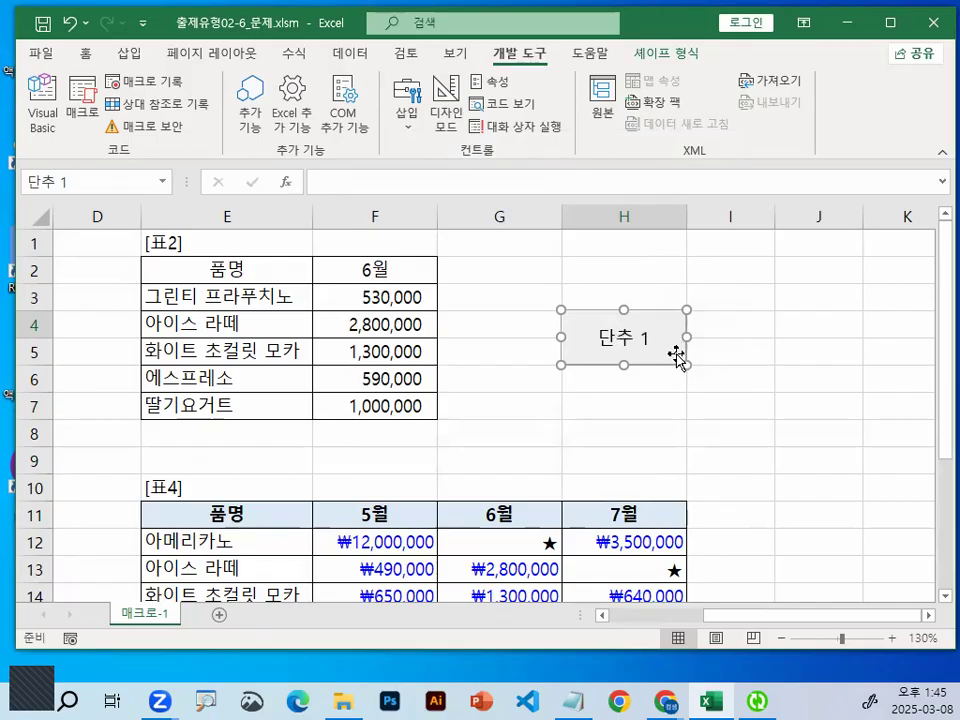
Replace the caption of the button over H4:H5 with 서식적용 and deselect the button.
left_click(598, 337)
type("서식적용")
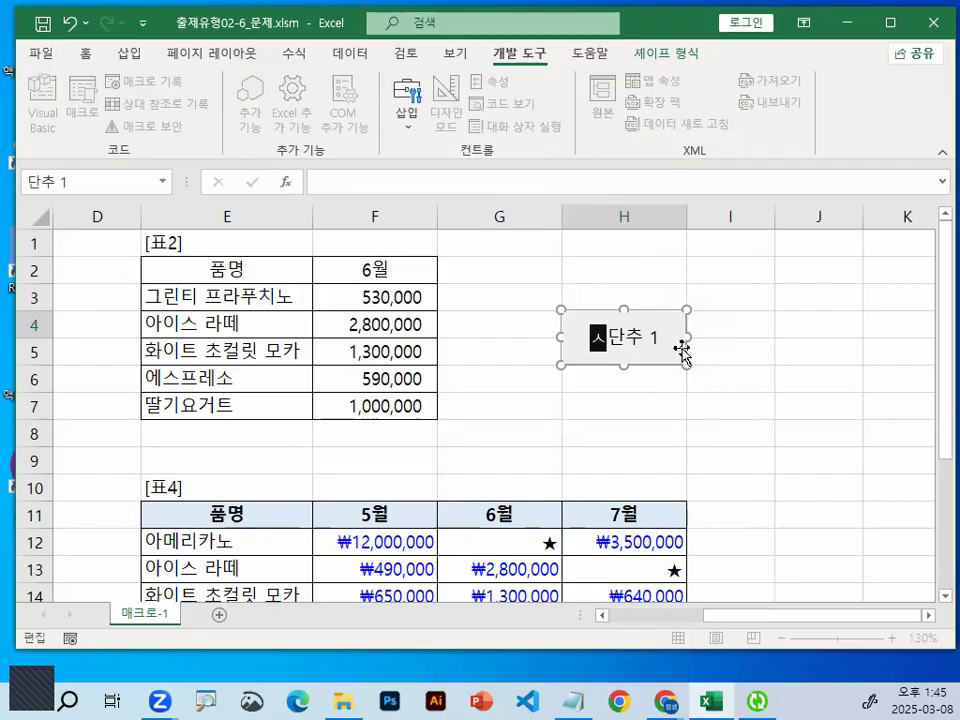
key("Delete")
key("Delete")
key("Delete")
key("Delete")
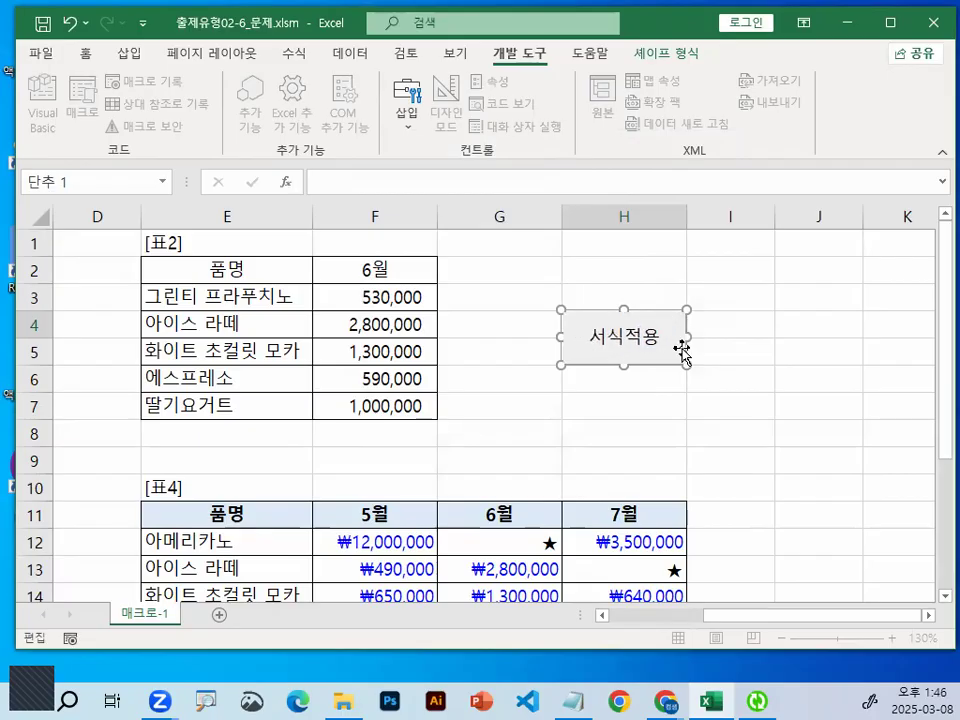
left_click(765, 347)
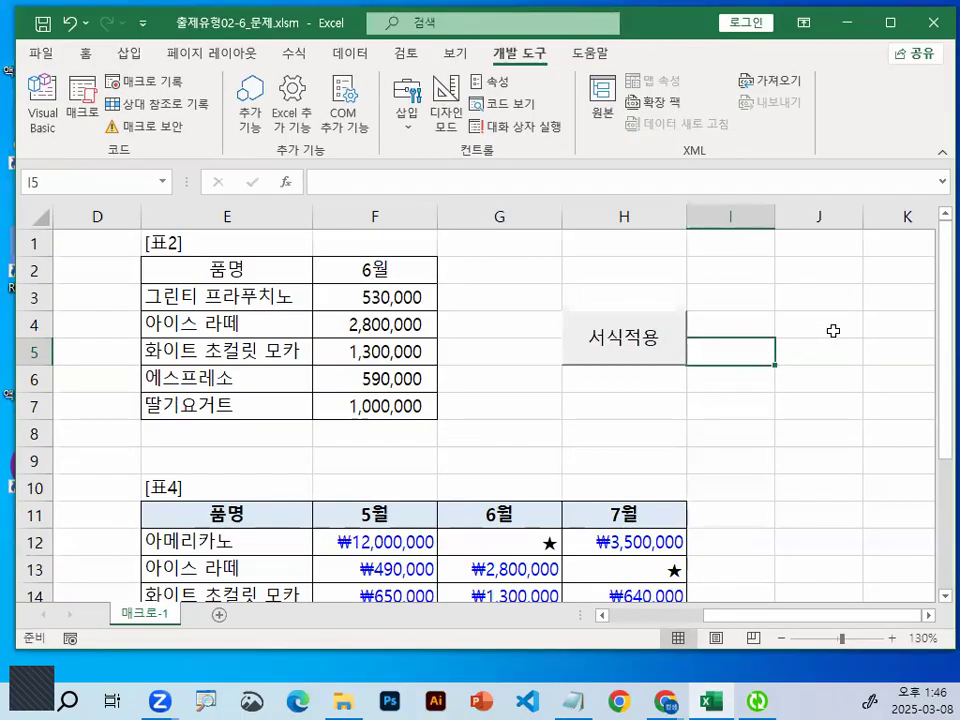
left_click(866, 305)
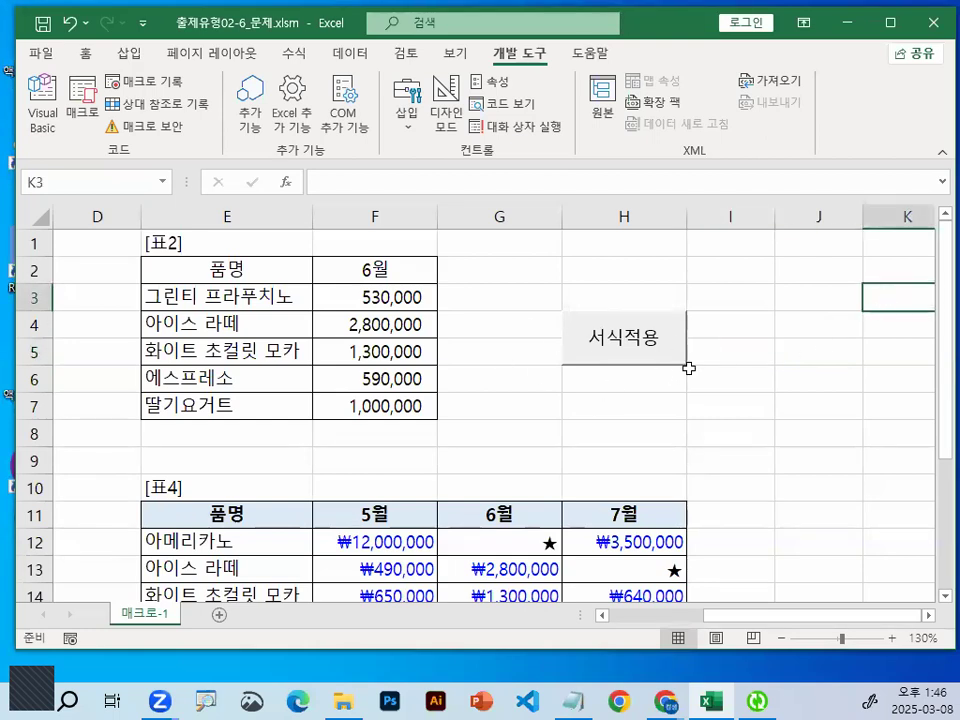
left_click(843, 389)
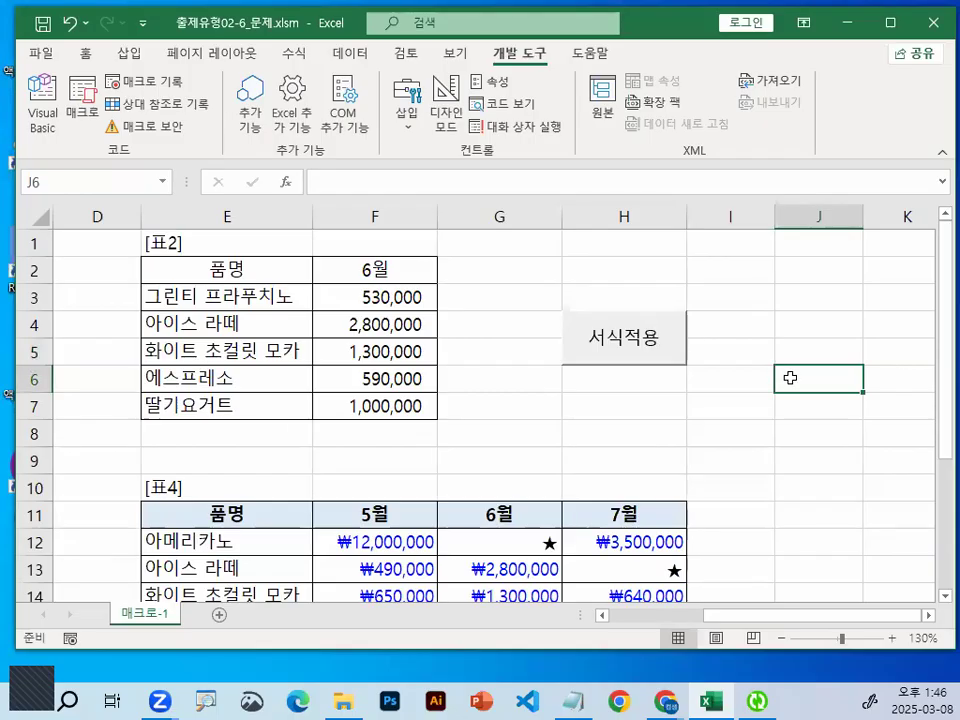
left_click(736, 406)
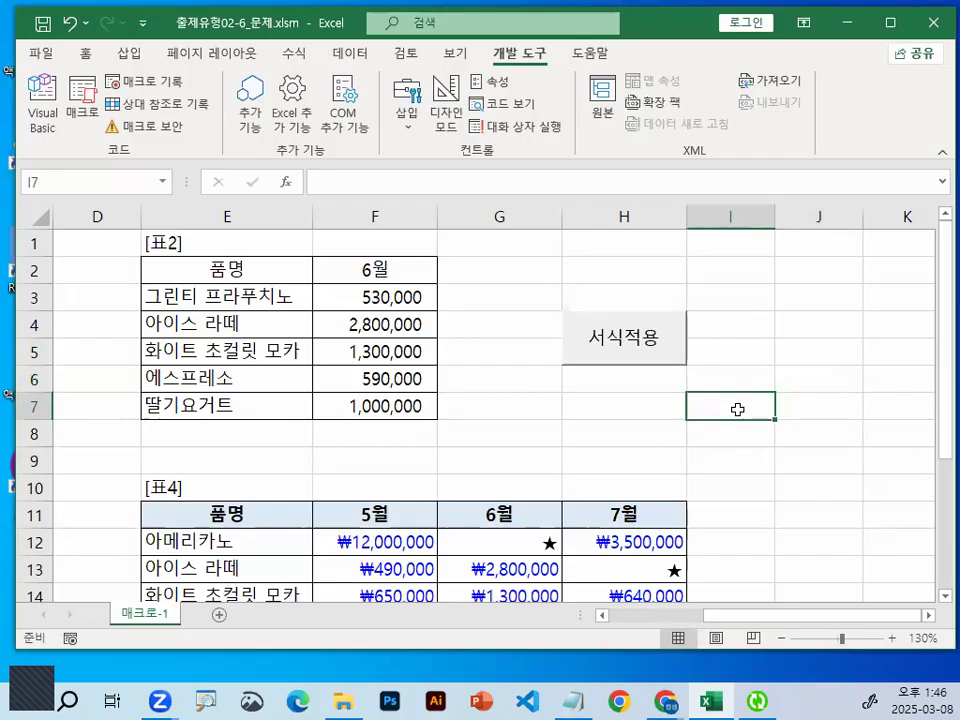
left_click(821, 407)
Circle the formatted monthly values of [표4] on screen and clear the ink.
scroll(390, 560, "down", 3)
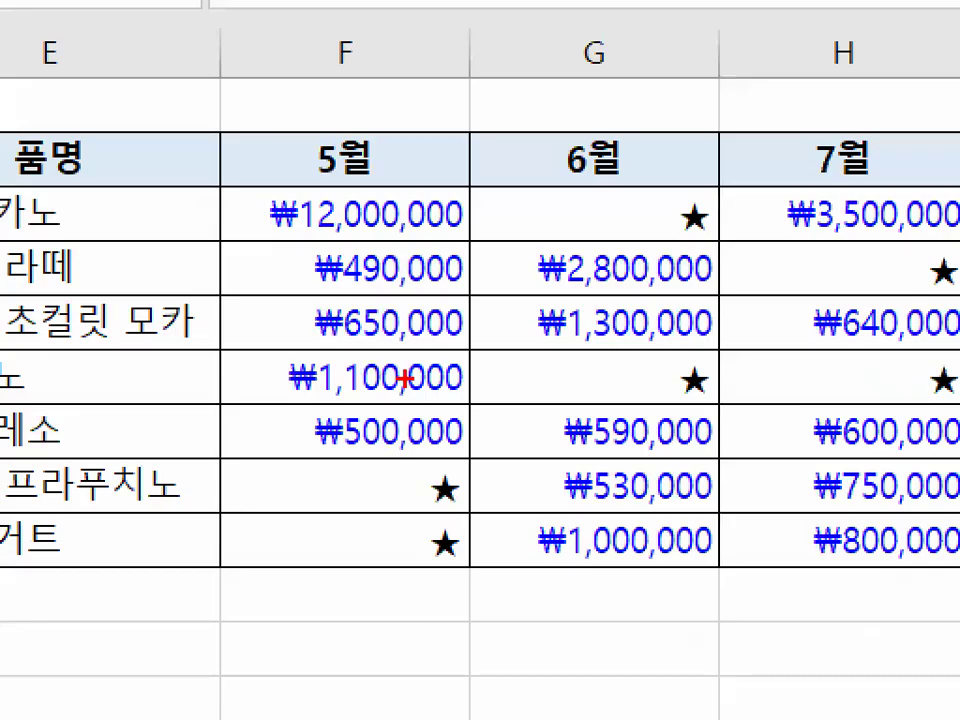
mouse_move(608, 393)
left_mouse_down()
mouse_move(483, 265)
mouse_move(600, 392)
left_mouse_up()
key("Escape")
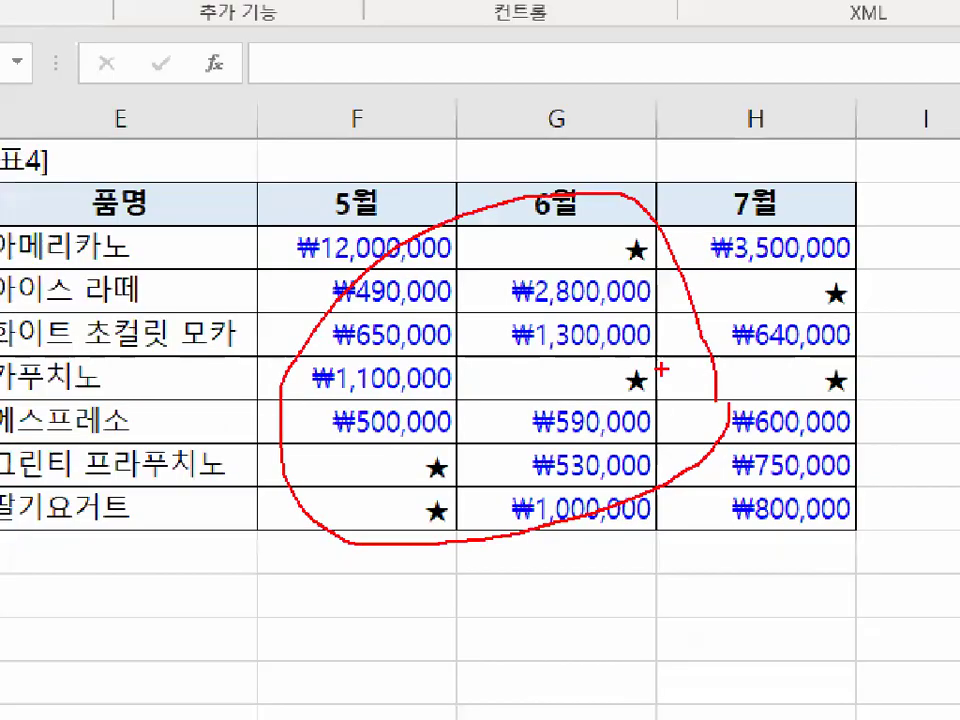
scroll(825, 446, "up", 2)
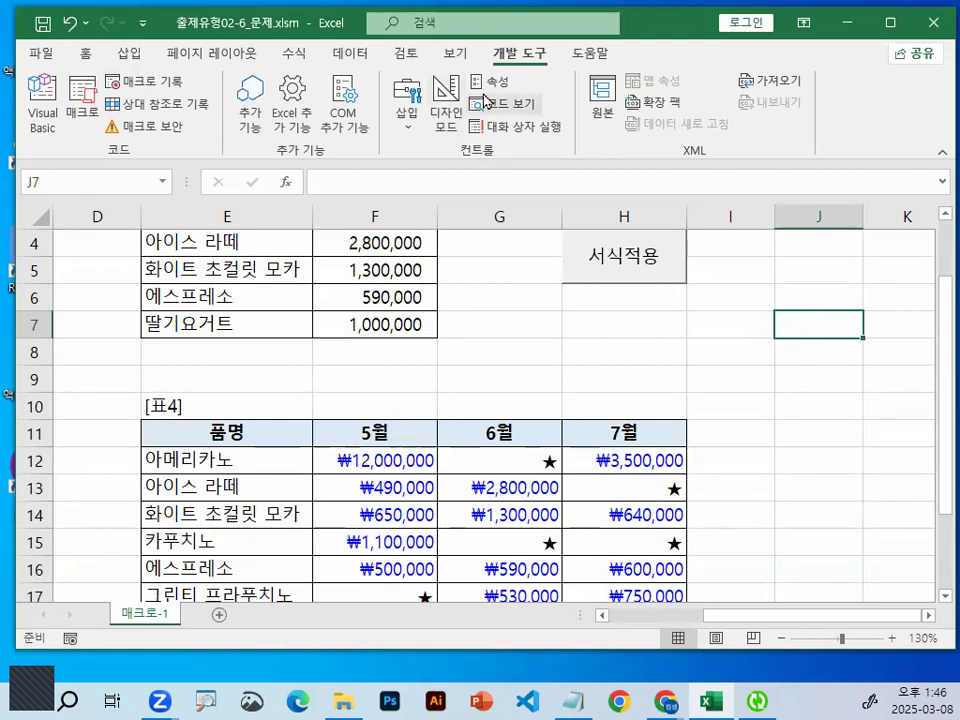
Start recording a new macro named 서식해제 in the current workbook.
left_click(146, 81)
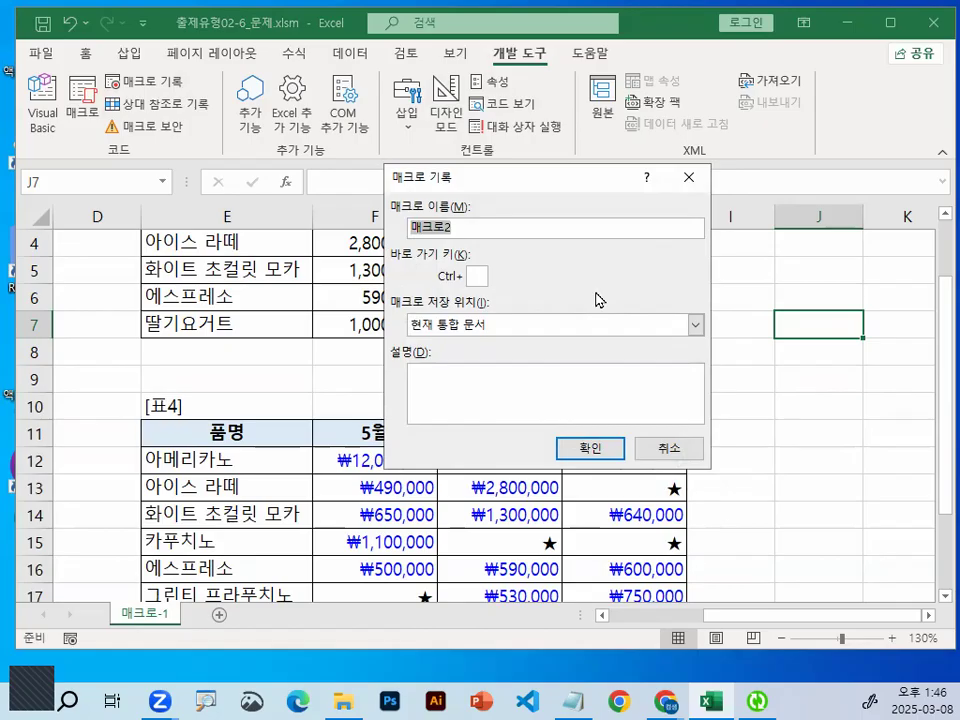
type("서식해제")
key("Return")
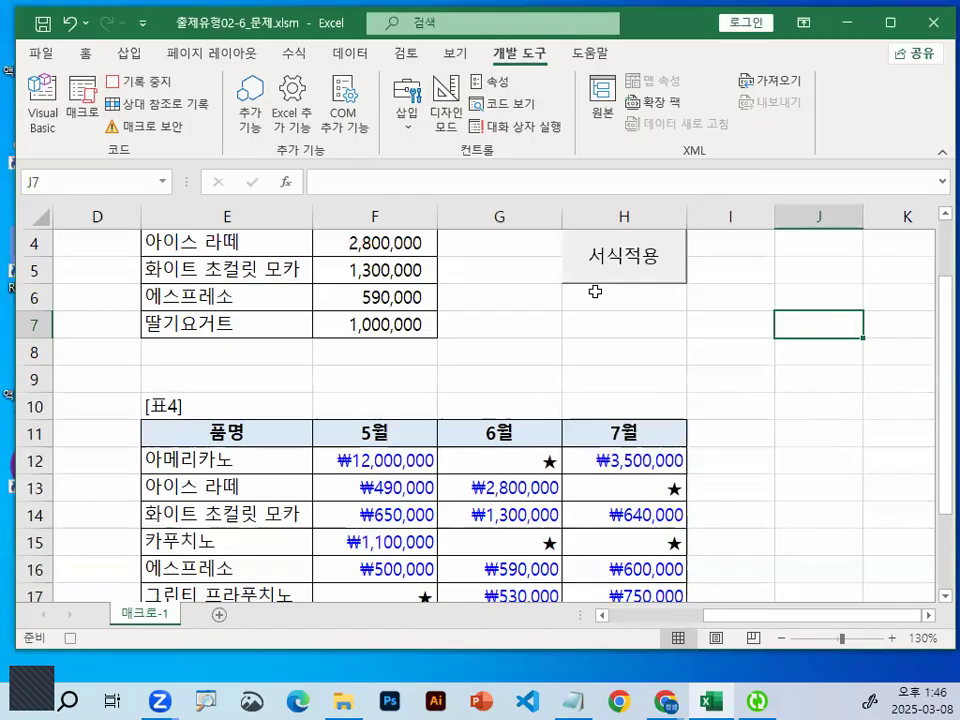
Format F12:H18 of [표4] with the 숫자 category, using 0 decimal places and the 1000 separator.
scroll(598, 392, "down", 2)
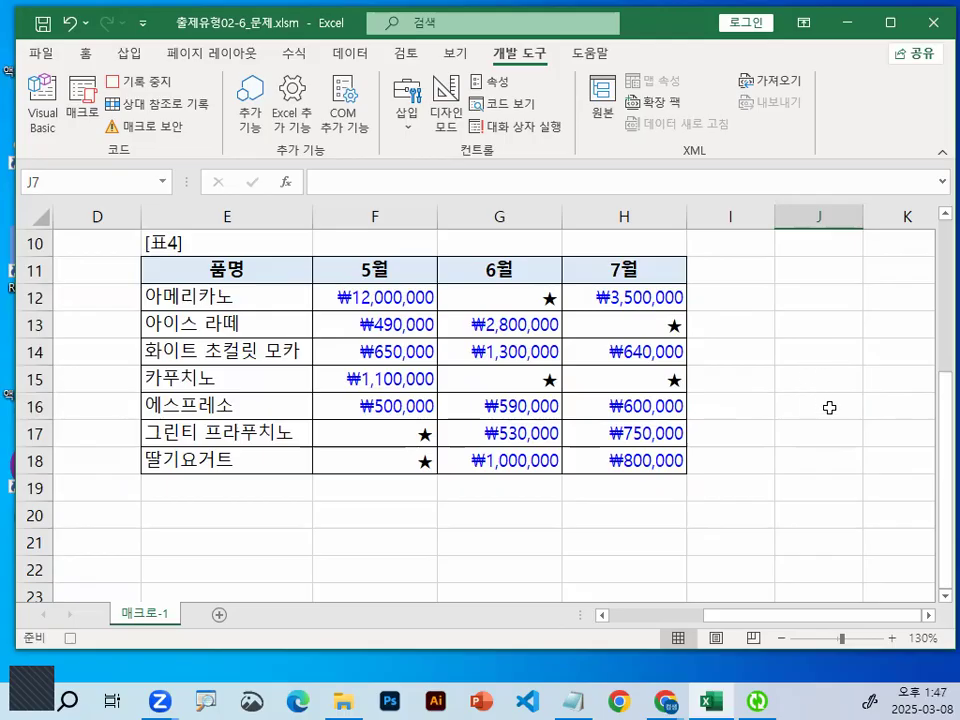
left_click_drag(378, 292, 606, 463)
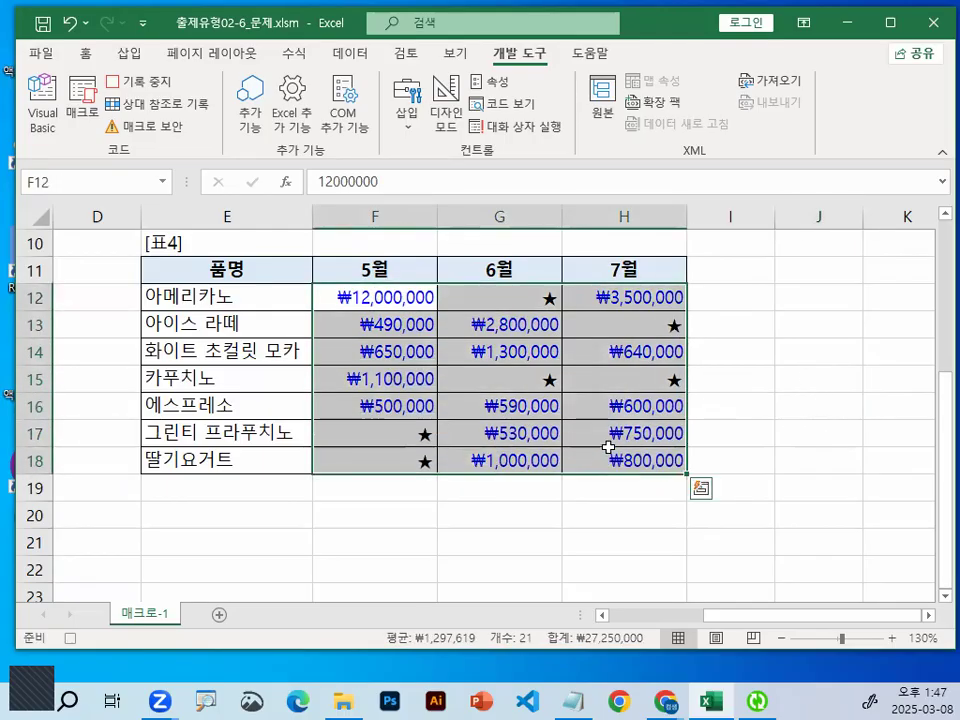
key("ctrl+1")
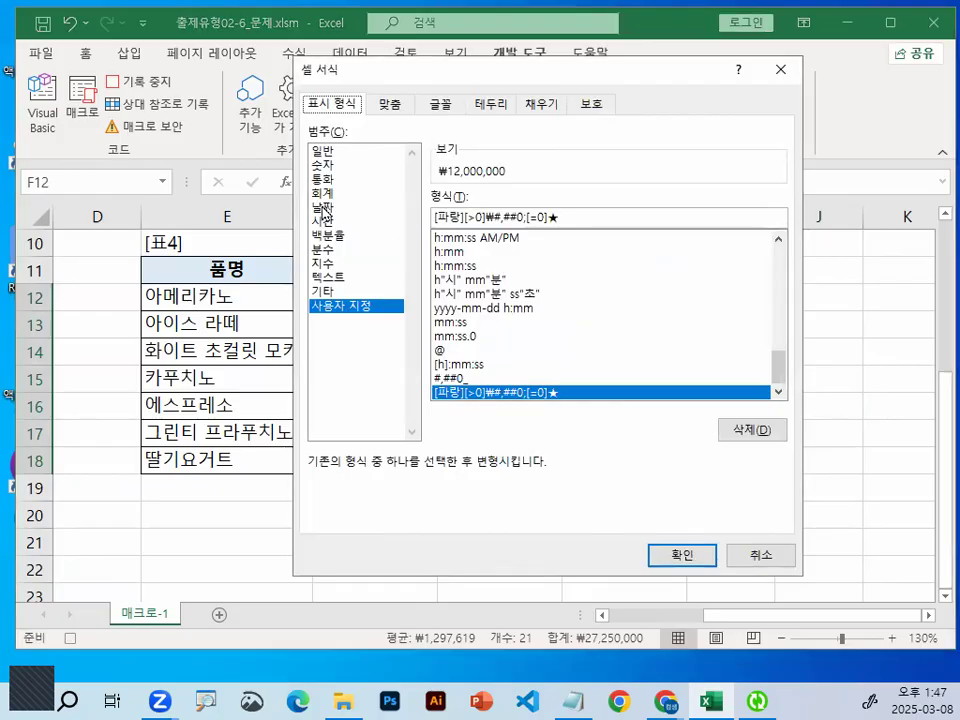
left_click(320, 166)
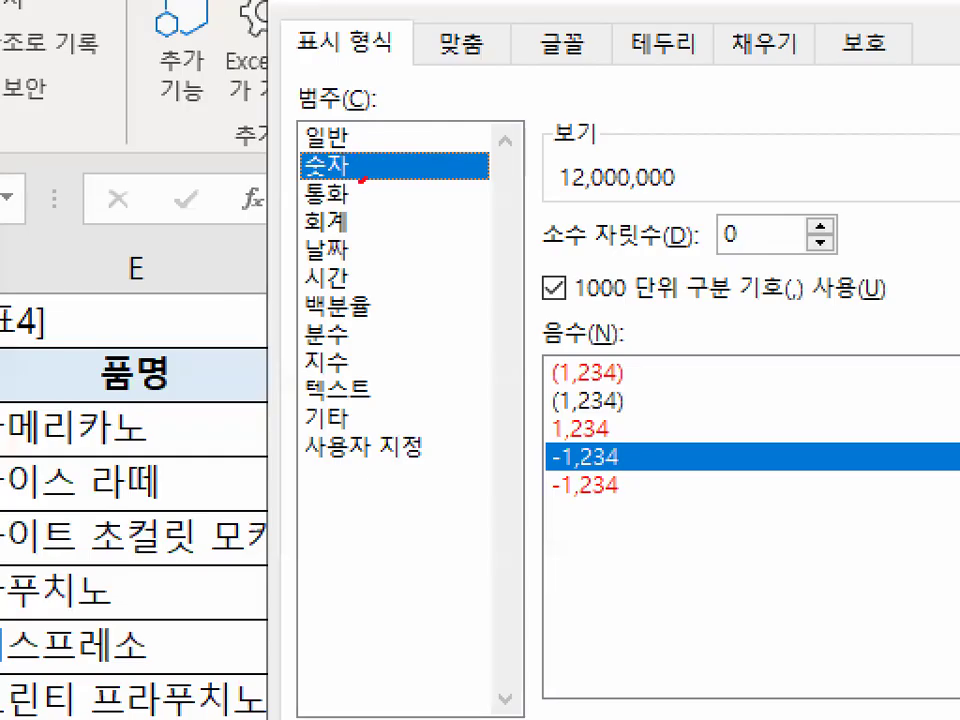
left_click_drag(325, 150, 344, 171)
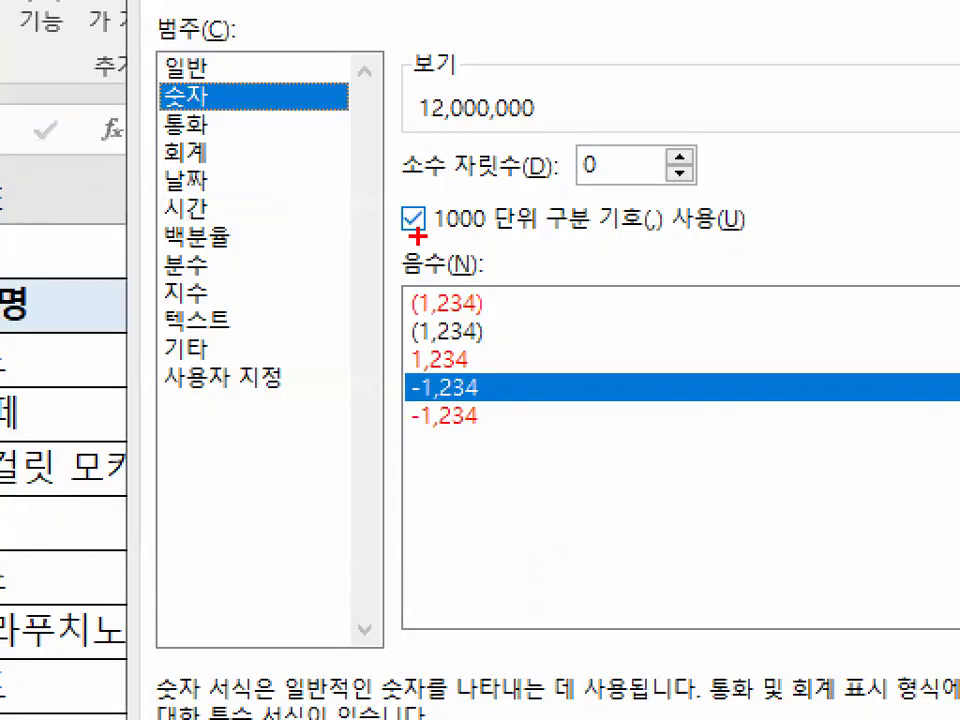
left_click_drag(556, 308, 882, 304)
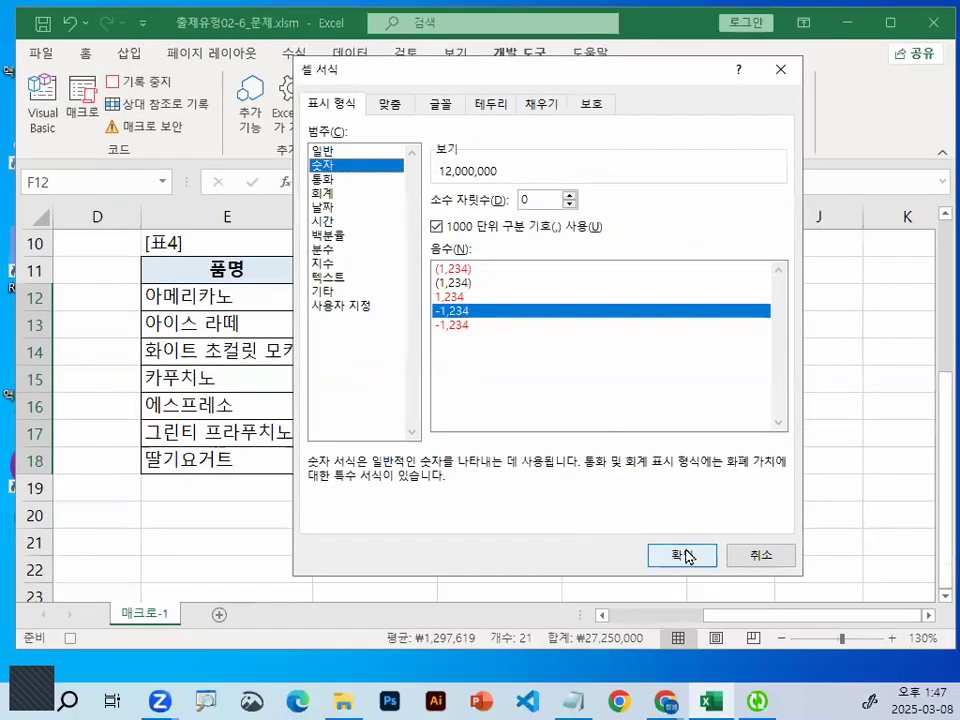
left_click(679, 555)
Select an empty cell outside [표4] and stop recording the 서식해제 macro.
left_click(453, 532)
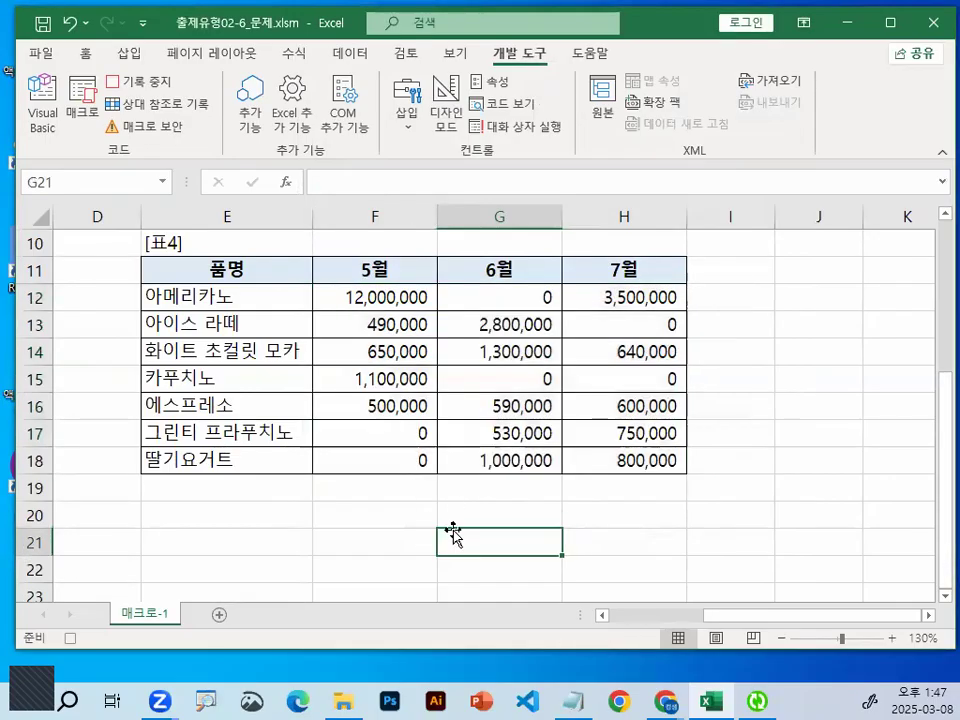
left_click(757, 349)
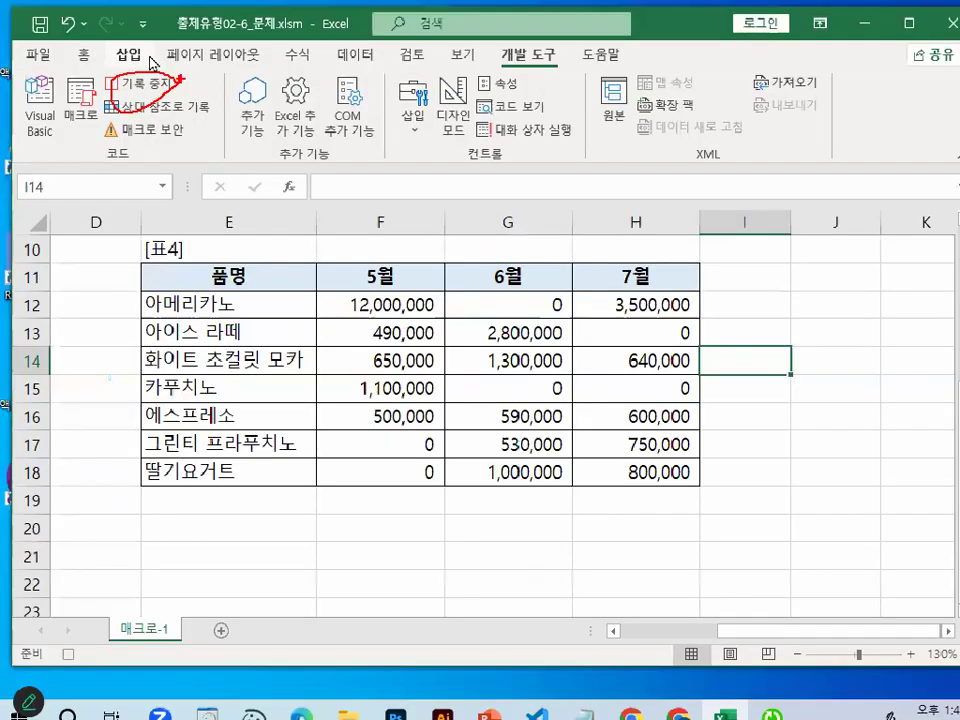
left_click(165, 147)
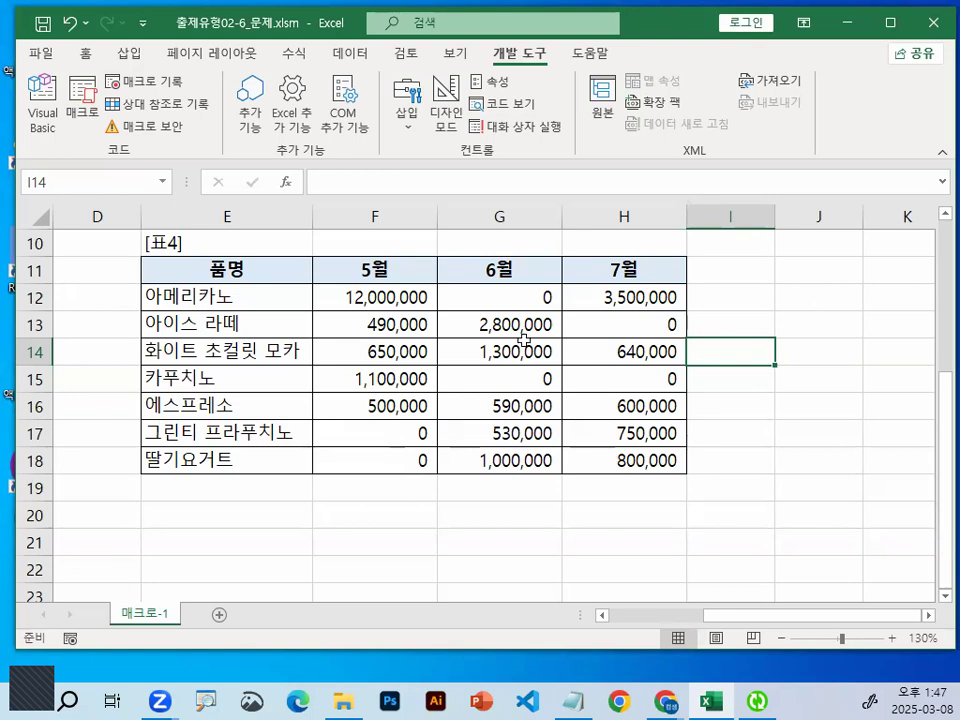
Draw a second form-control button over cells H7:H8, below the 서식적용 button.
scroll(510, 354, "up", 3)
left_click(612, 397)
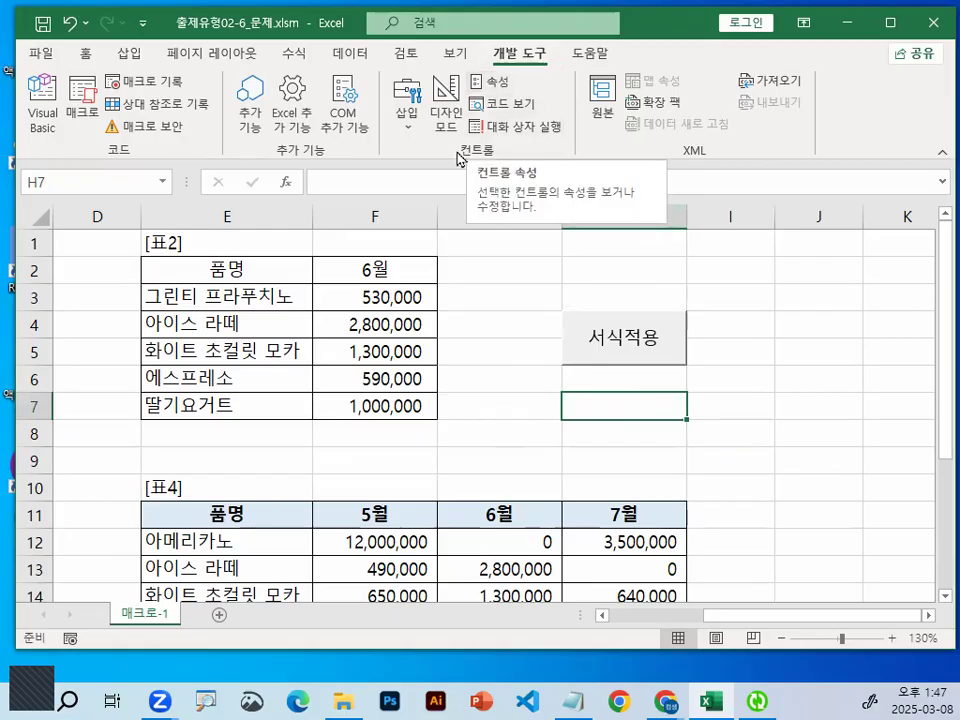
left_click(420, 140)
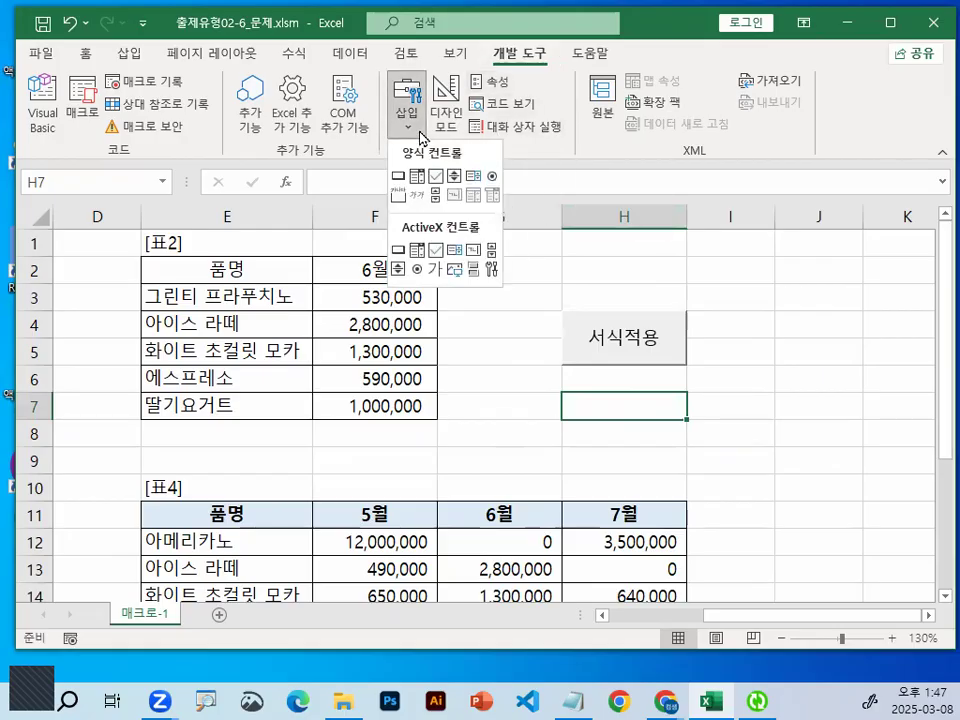
left_click(399, 180)
mouse_move(557, 393)
left_mouse_down()
mouse_move(634, 429)
mouse_move(643, 448)
left_mouse_up()
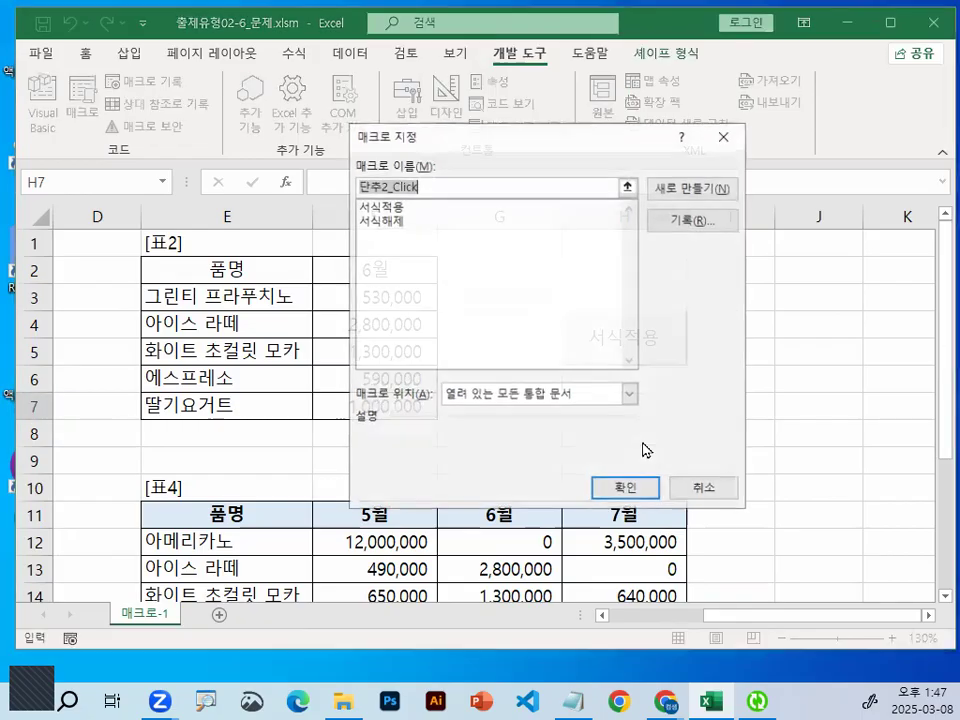
Assign the 서식해제 macro to the new button over H7:H8.
left_click(388, 220)
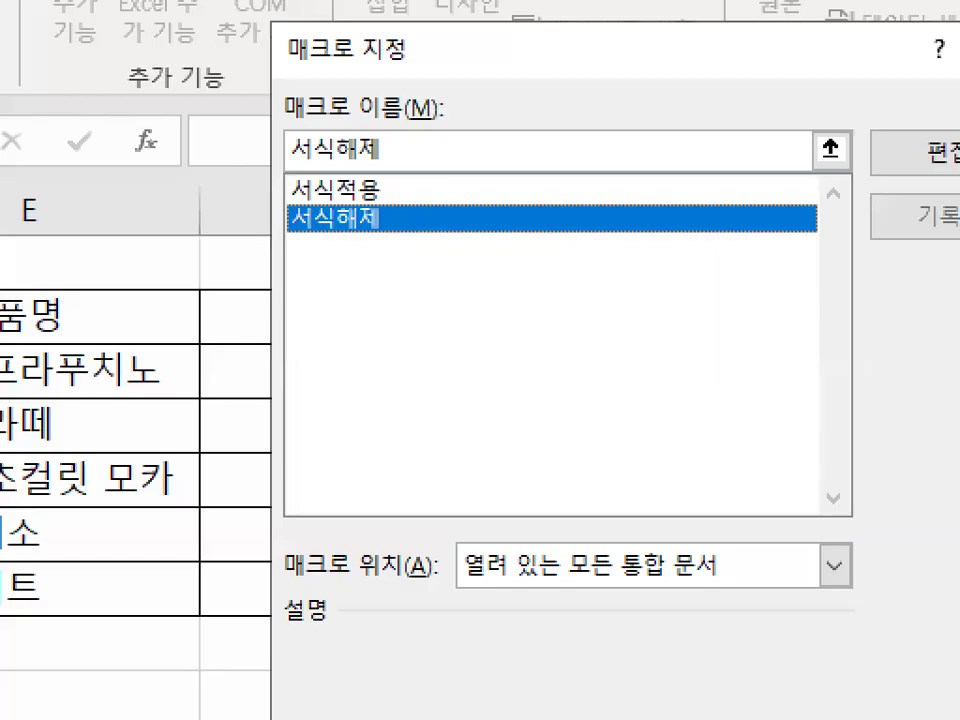
mouse_move(427, 222)
left_mouse_down()
mouse_move(382, 232)
mouse_move(429, 218)
left_mouse_up()
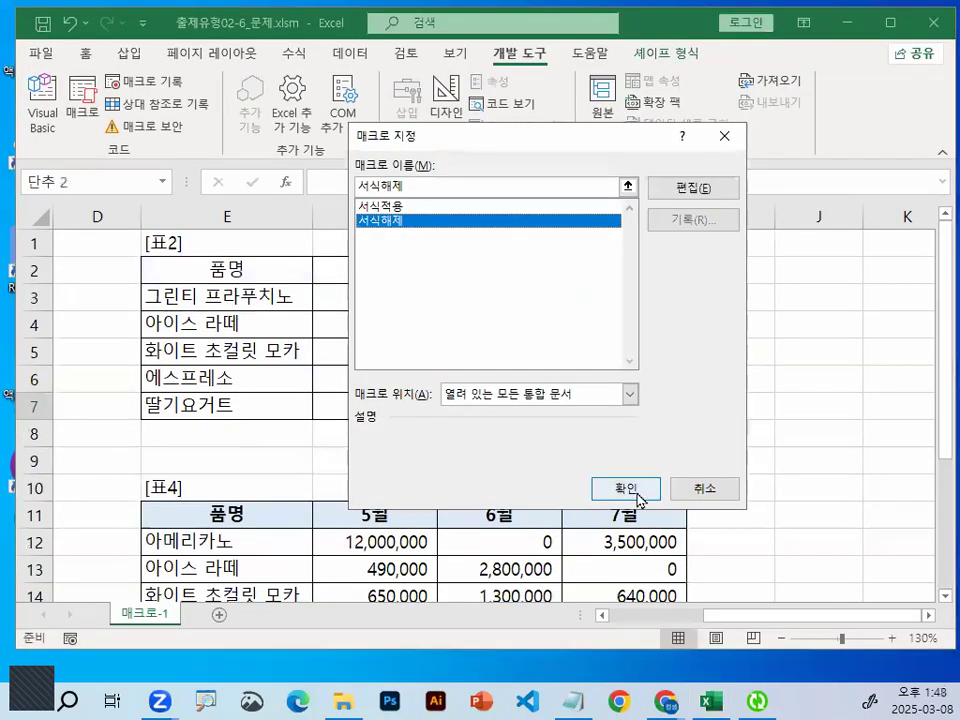
left_click(633, 496)
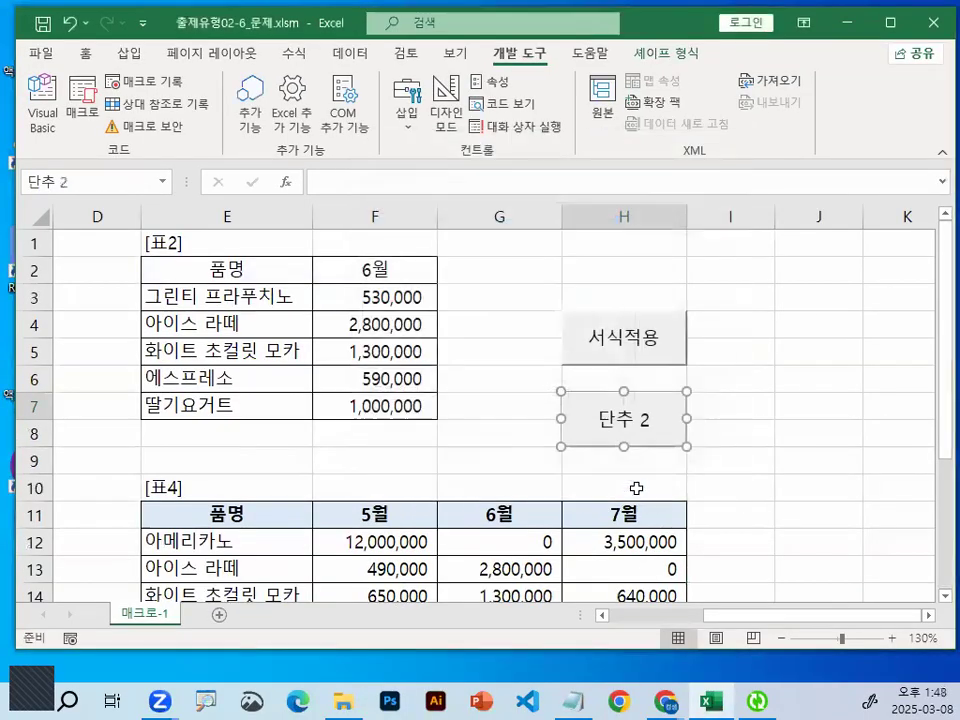
Replace the caption of the button over H7:H8 with 서식해제 and leave text editing.
left_click(608, 420)
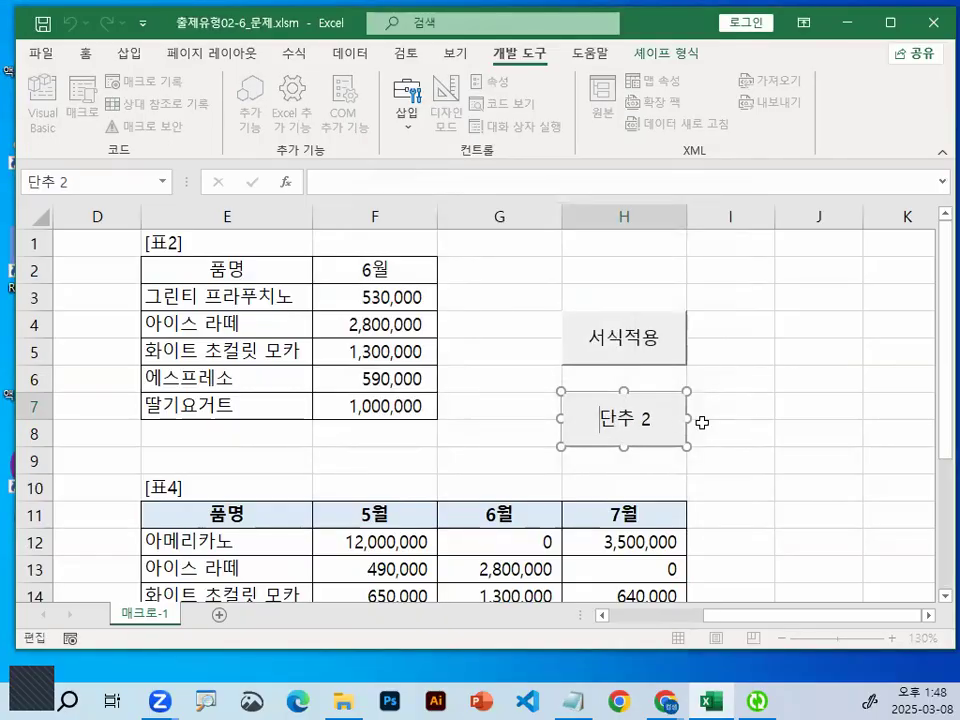
key("Delete")
key("Delete")
key("Delete")
key("Delete")
type("서식해제")
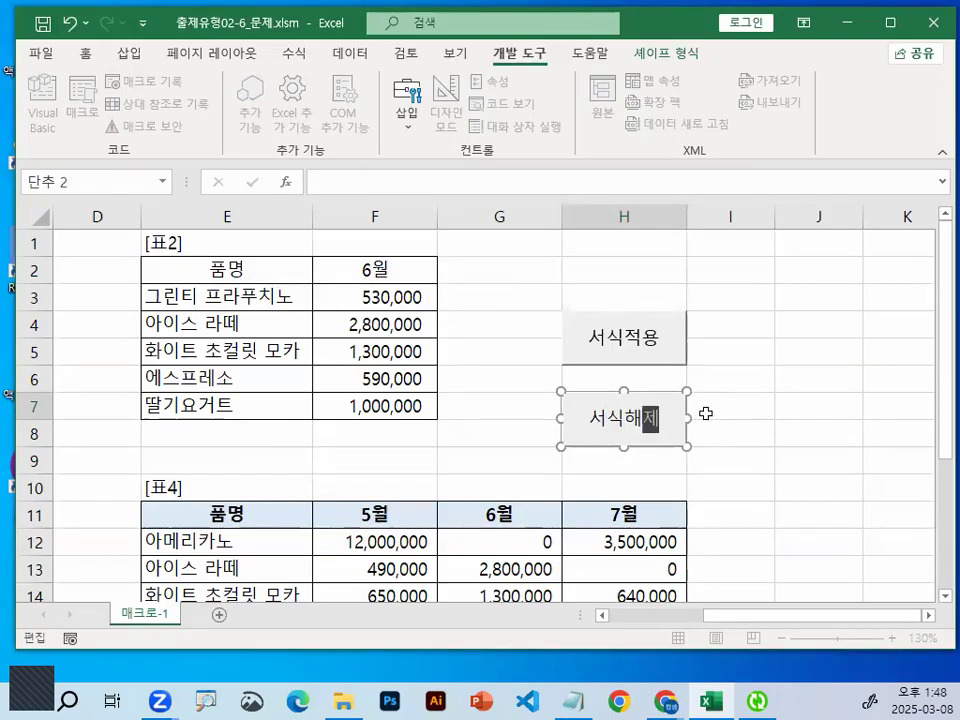
left_click(836, 358)
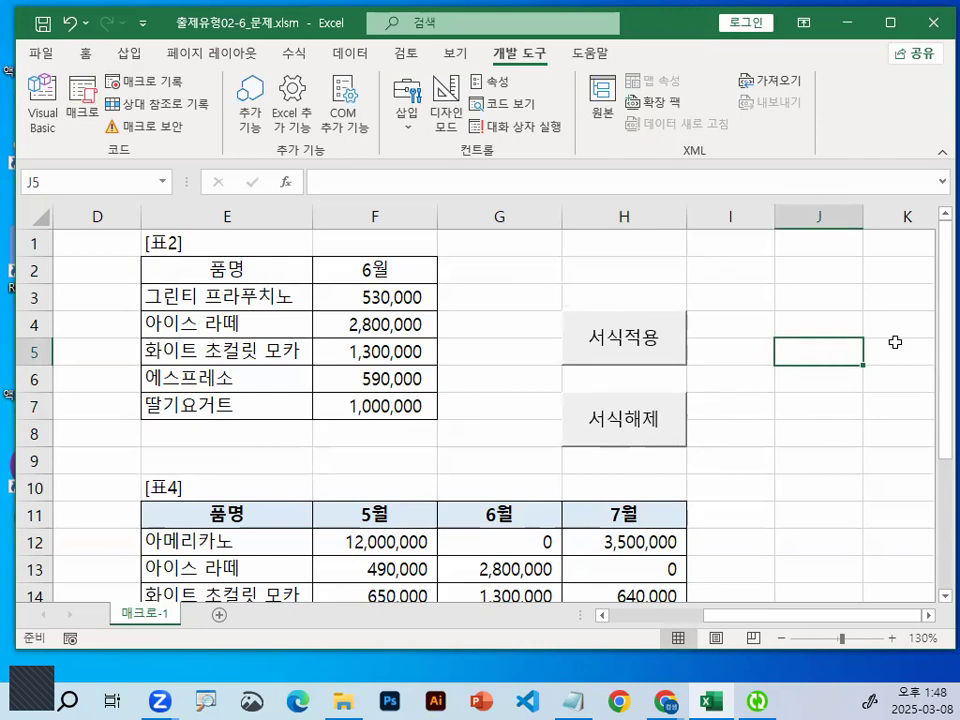
Run the 서식적용 macro from its button and check the formatting of F12:H18 in [표4].
left_click(796, 467)
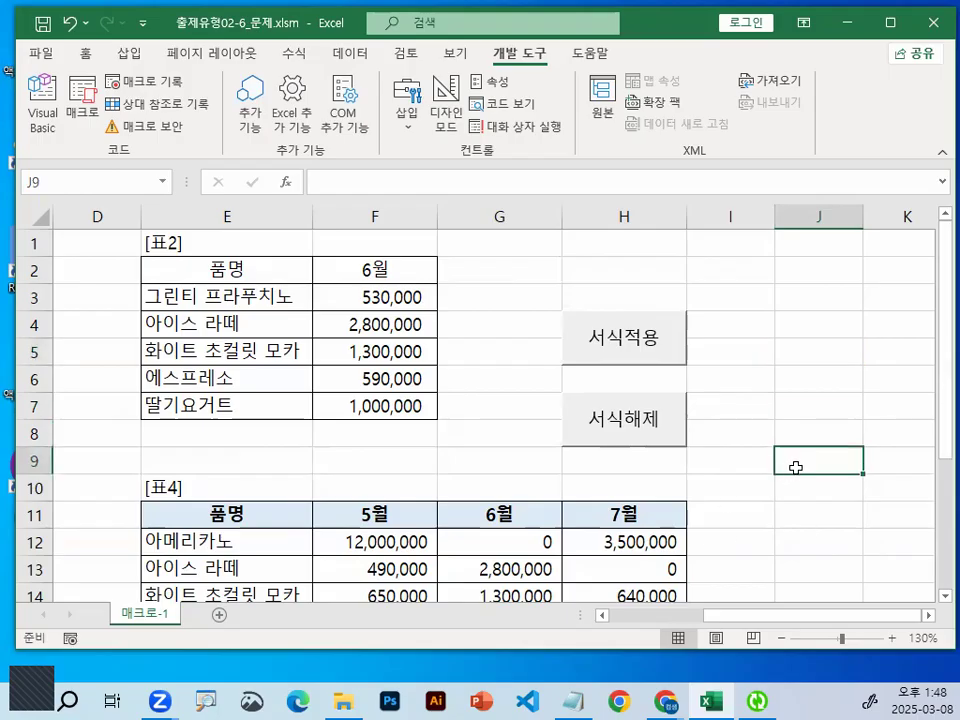
scroll(805, 462, "down", 2)
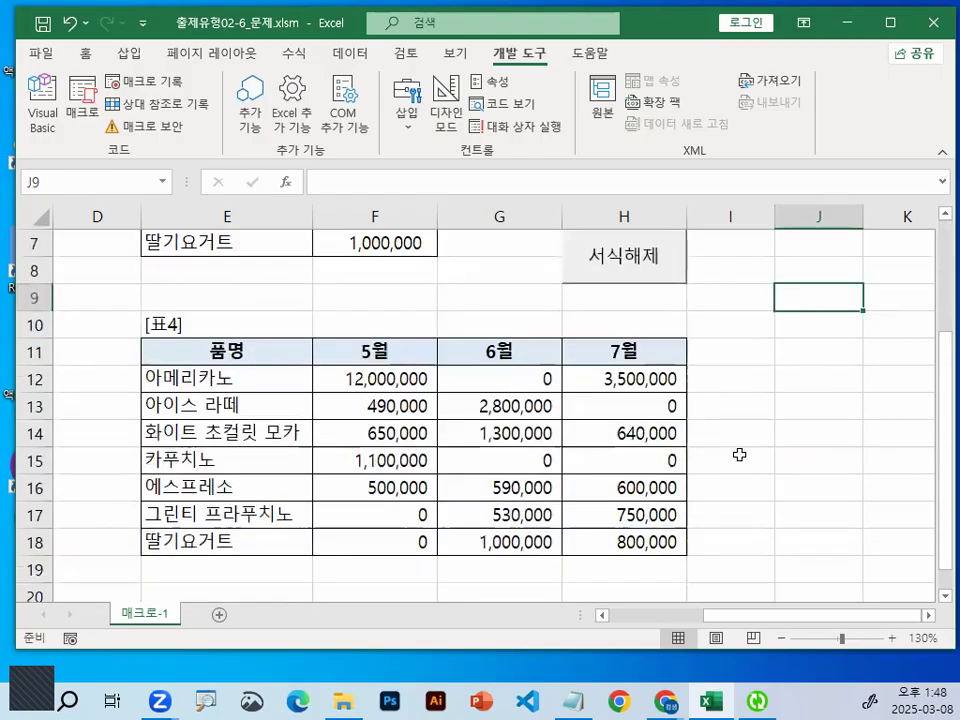
left_click(816, 361)
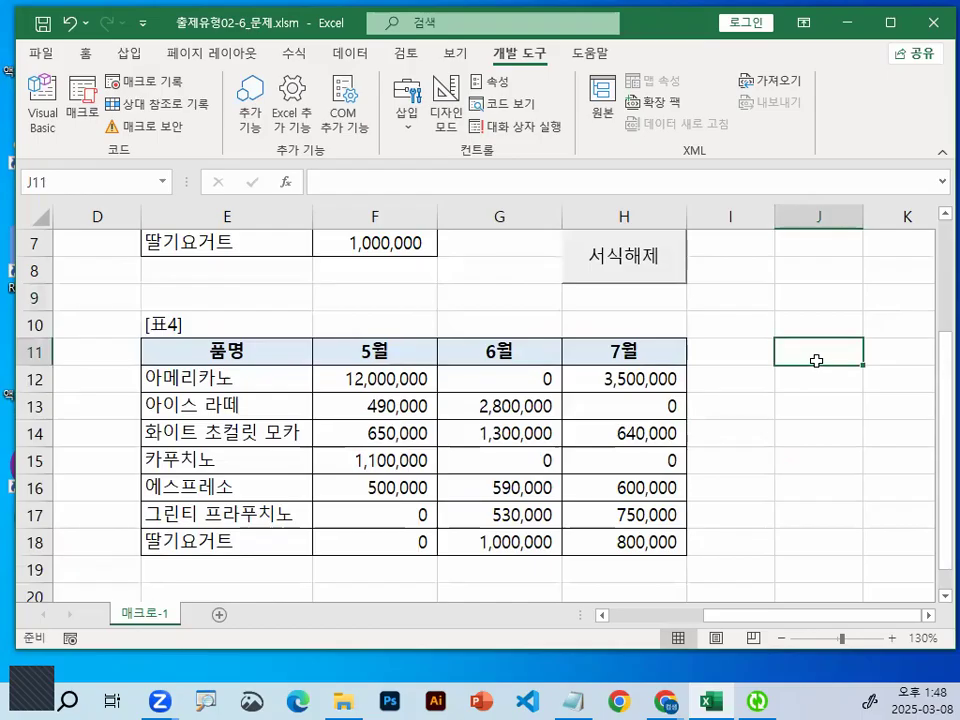
left_click(853, 298)
scroll(820, 430, "up", 2)
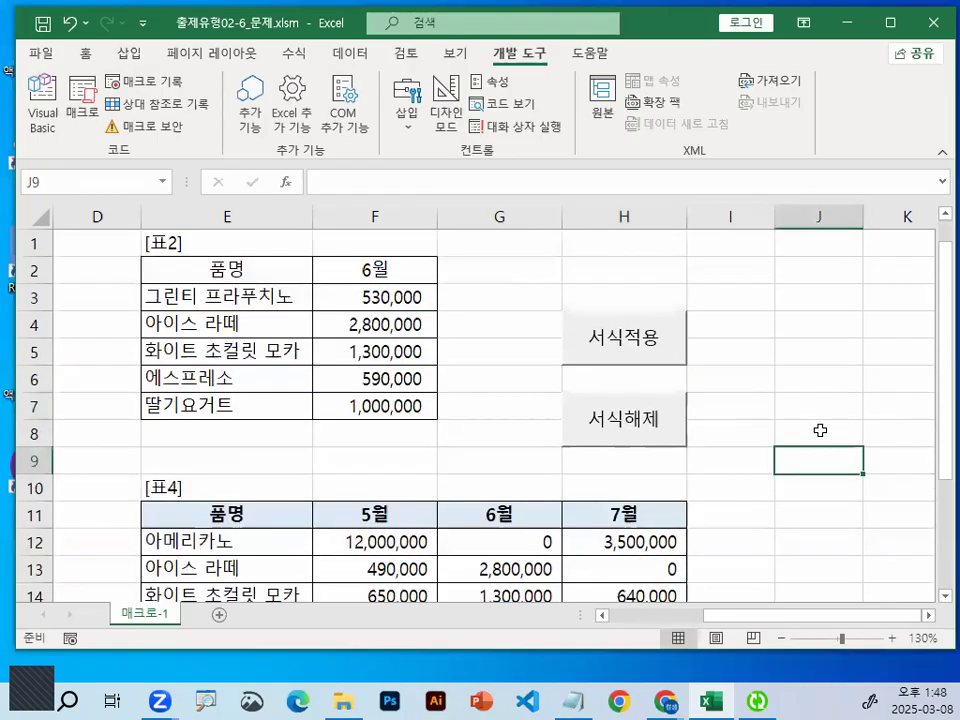
left_click(630, 338)
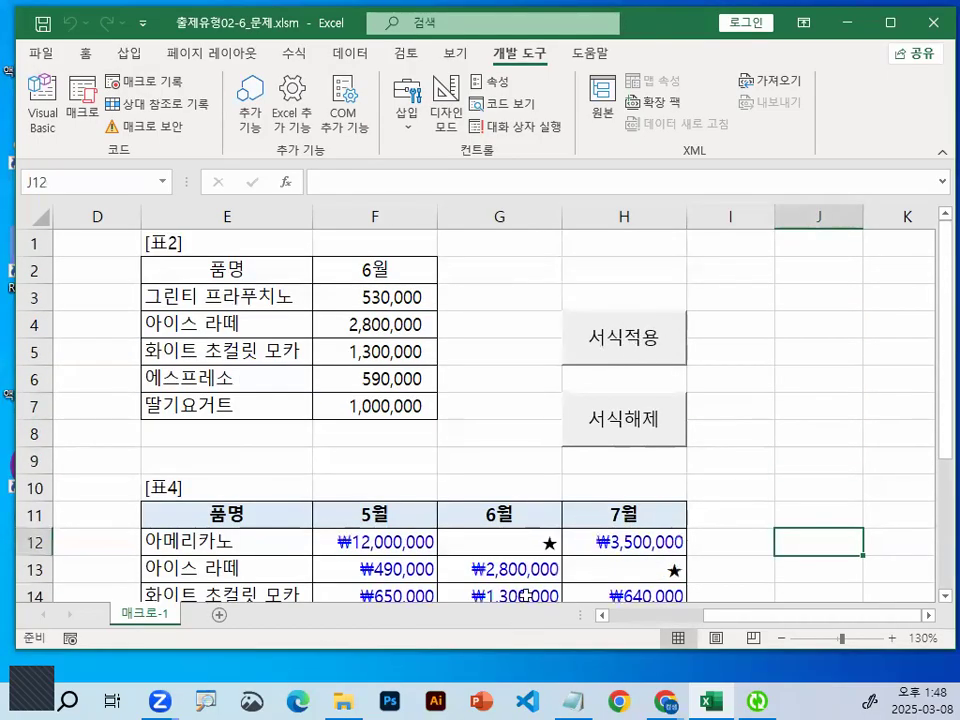
scroll(525, 596, "down", 3)
mouse_move(660, 434)
left_mouse_down()
mouse_move(583, 433)
mouse_move(630, 363)
left_mouse_up()
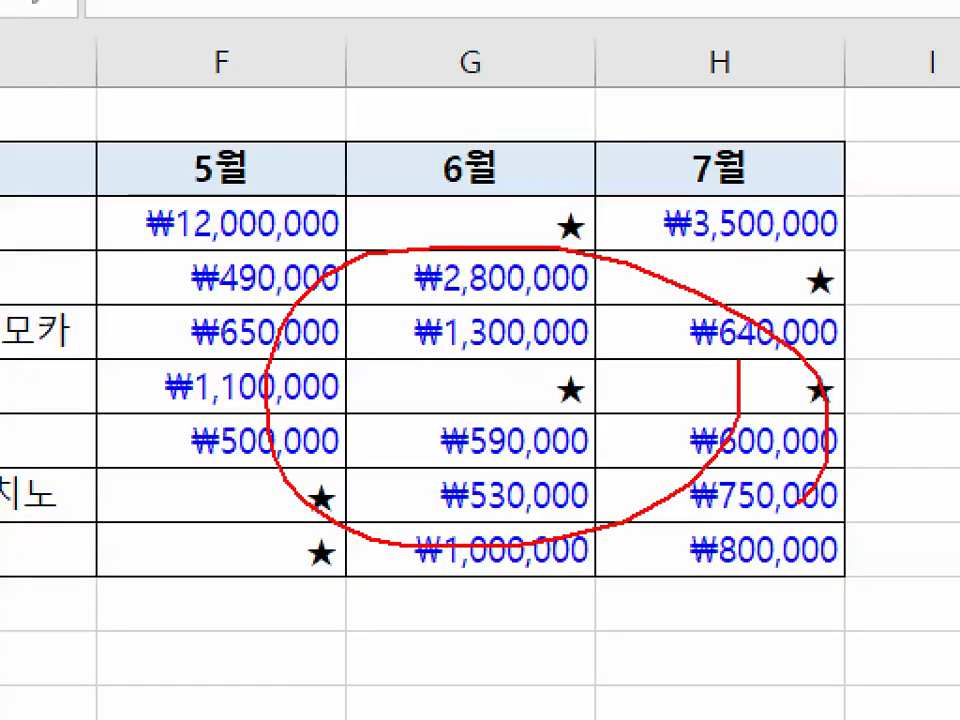
scroll(874, 347, "up", 1)
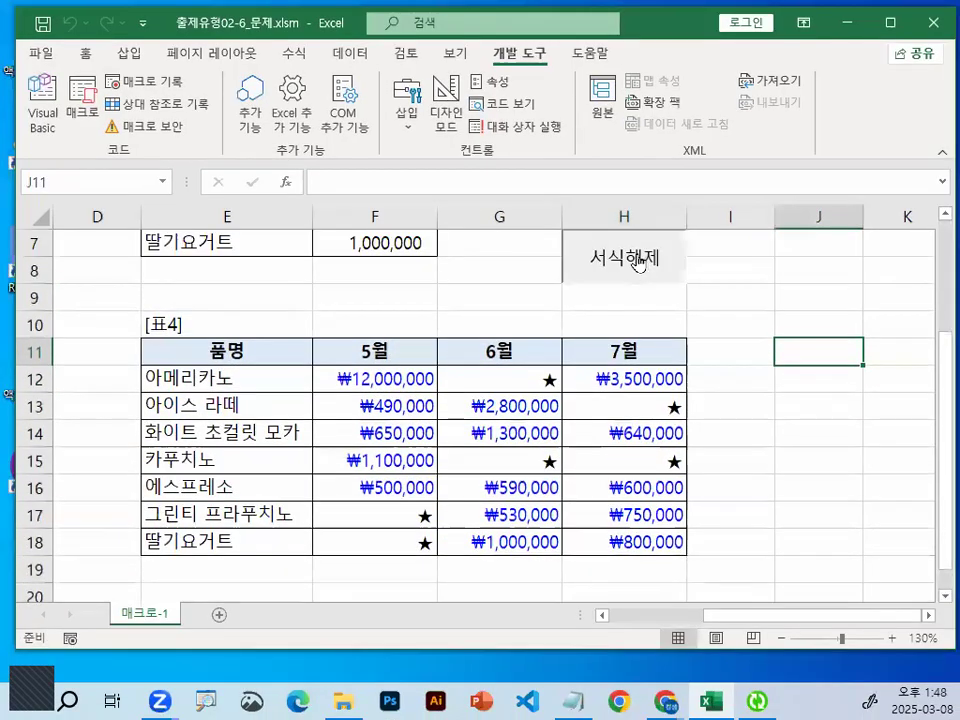
Run the 서식해제 macro from its button and check that F12:H18 in [표4] uses the plain number format.
left_click(638, 263)
mouse_move(715, 508)
left_mouse_down()
mouse_move(701, 535)
mouse_move(676, 540)
left_mouse_up()
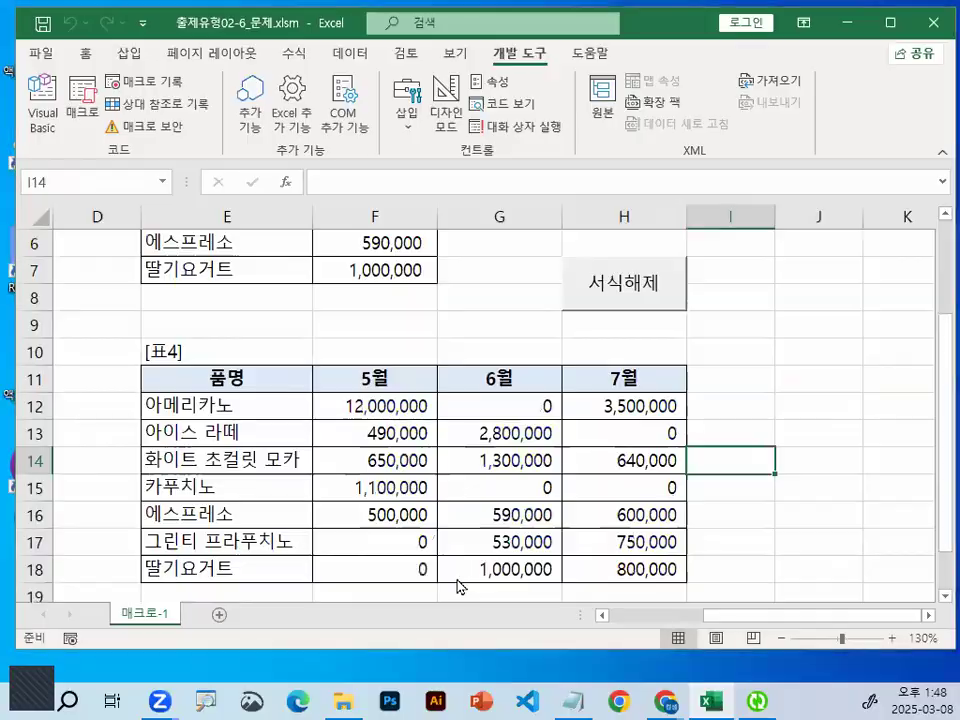
left_click_drag(754, 444, 766, 318)
mouse_move(845, 431)
left_mouse_down()
mouse_move(797, 343)
mouse_move(804, 338)
left_mouse_up()
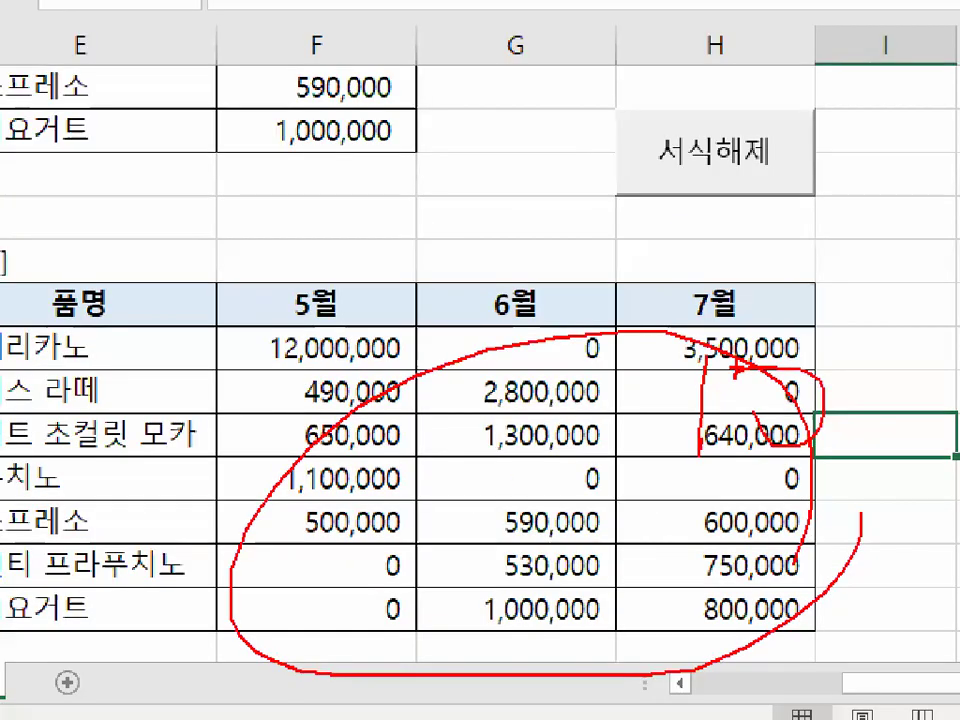
key("Escape")
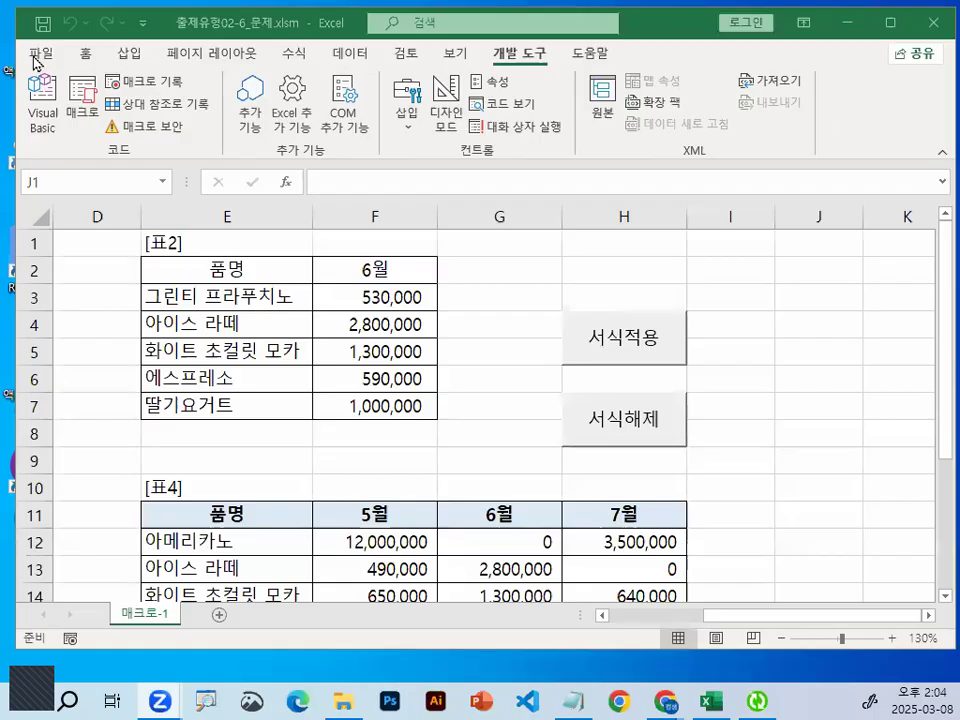
Close the 출제유형02-6_문제.xlsm workbook without saving the changes.
left_click(41, 53)
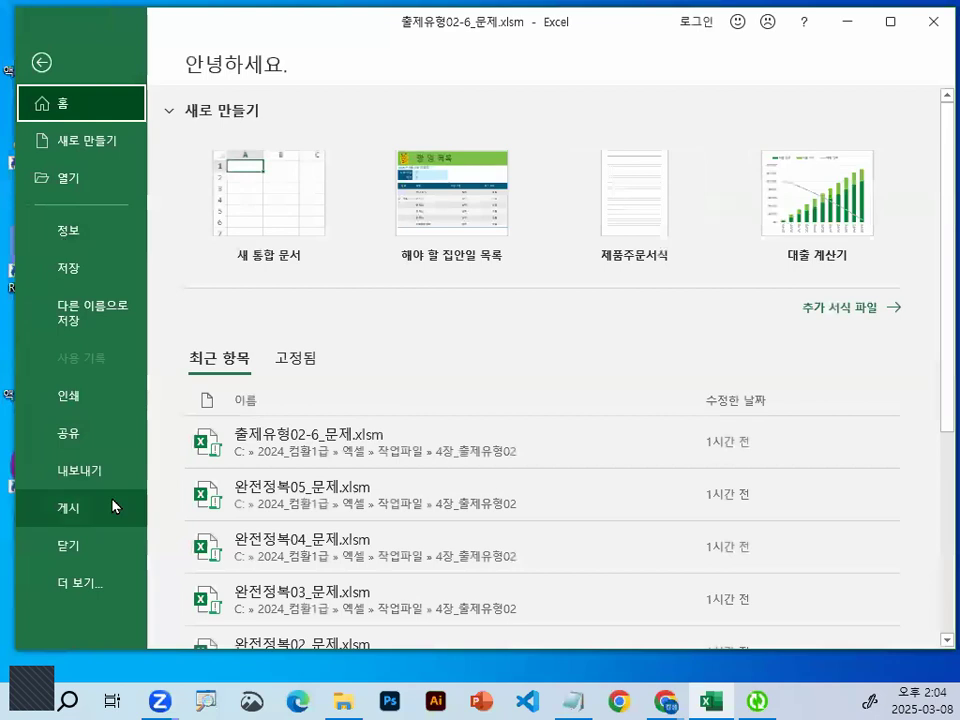
left_click(100, 557)
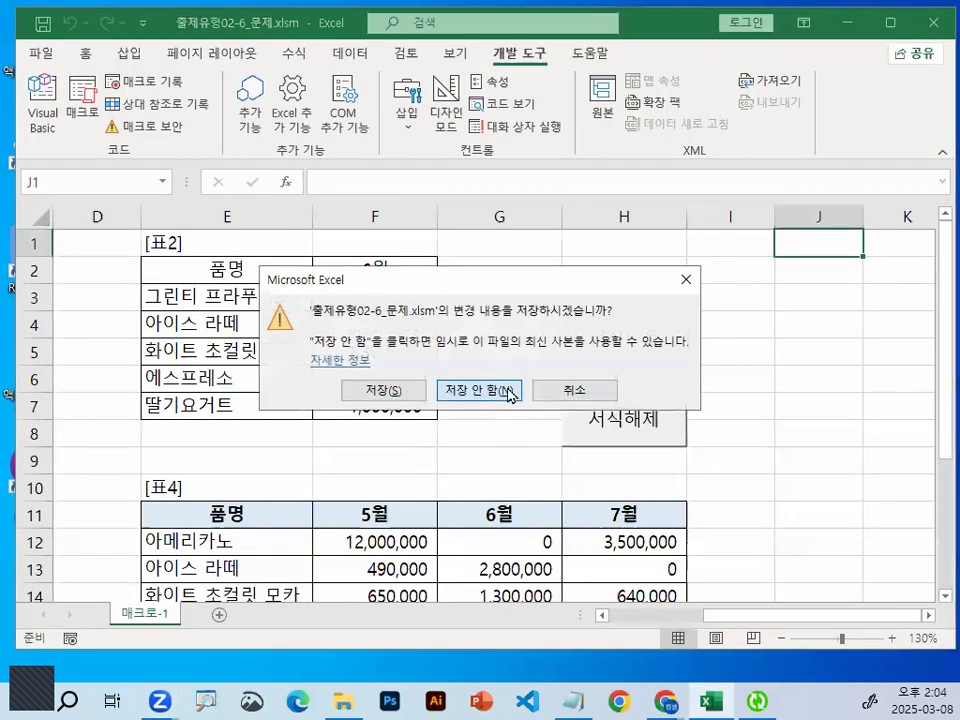
left_click(508, 392)
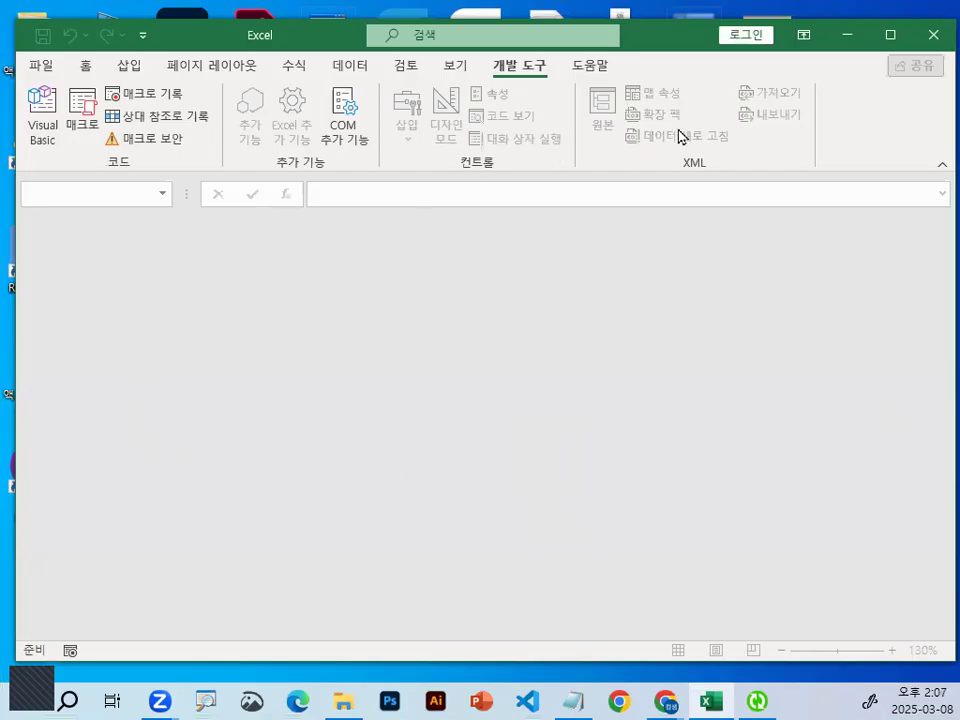
Open the workbook 완전정복06_문제.xlsm from the 4장_출제유형02 folder.
left_click(42, 66)
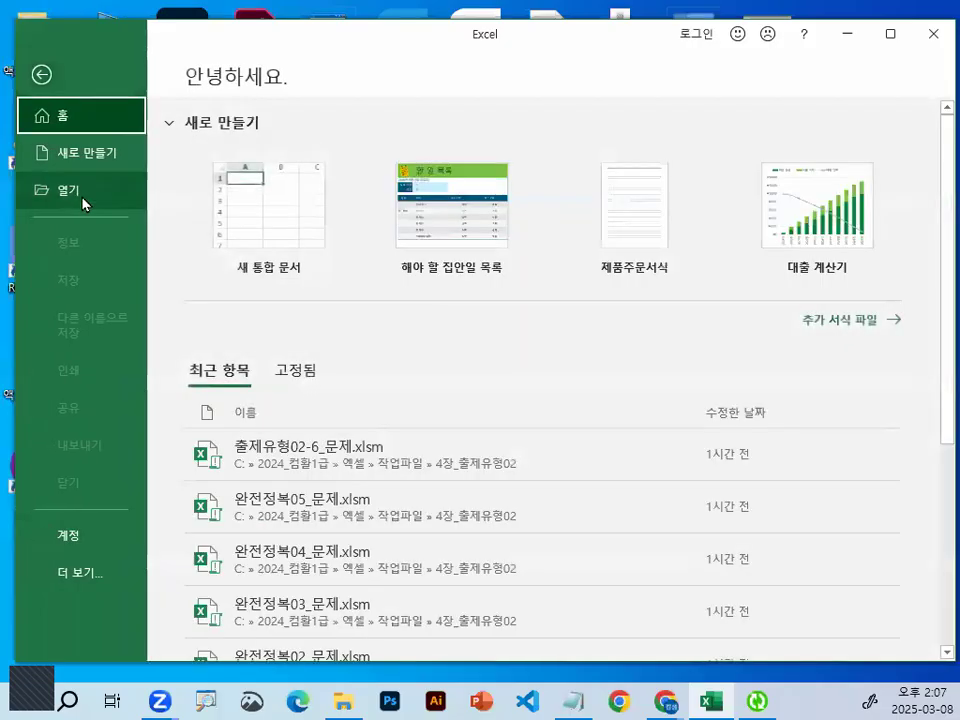
left_click(84, 200)
left_click(316, 346)
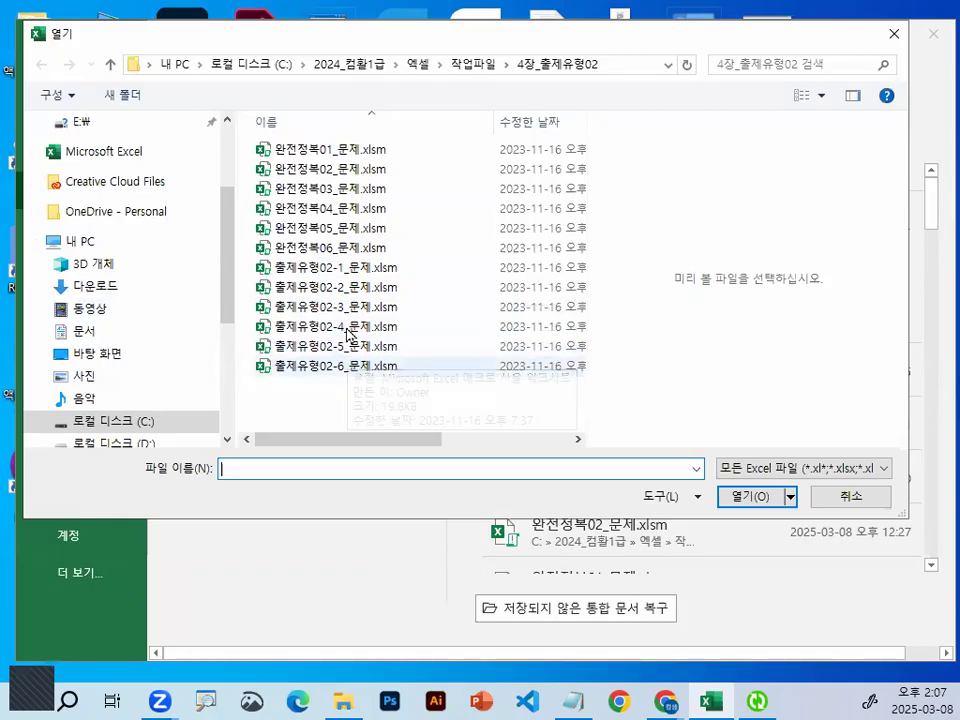
double_click(351, 248)
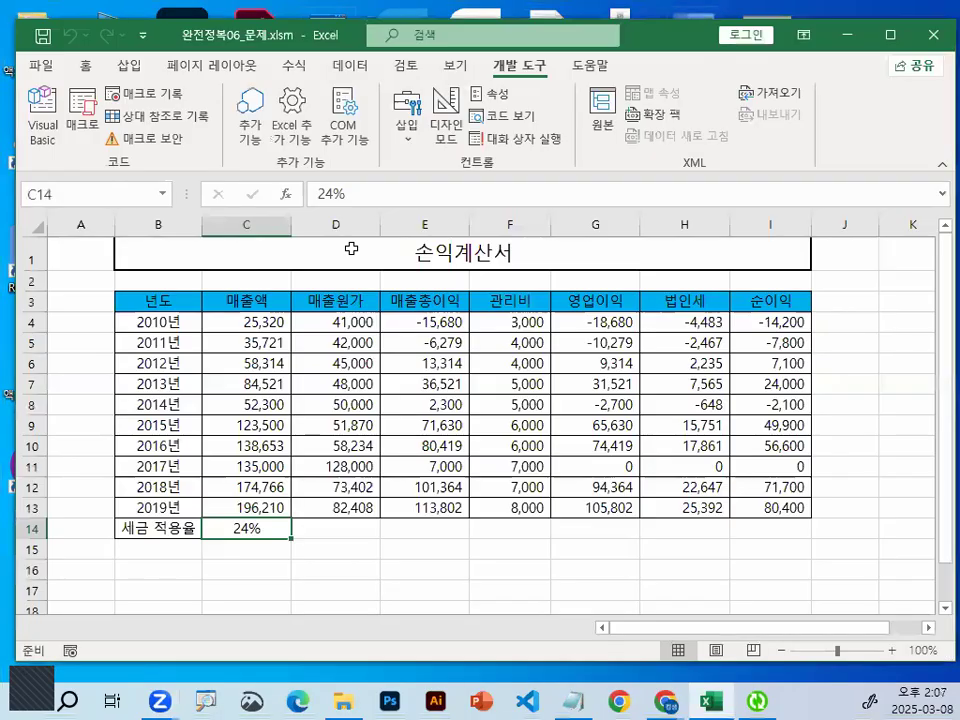
left_click(557, 551)
left_click(740, 530)
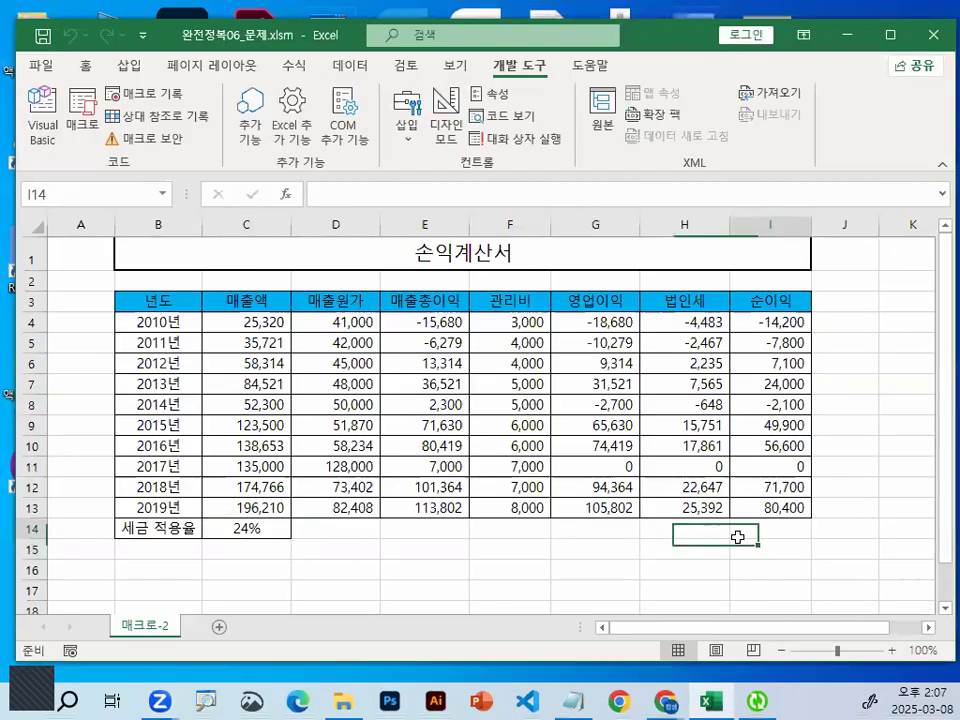
left_click(387, 548)
scroll(459, 558, "up", 3, "ctrl")
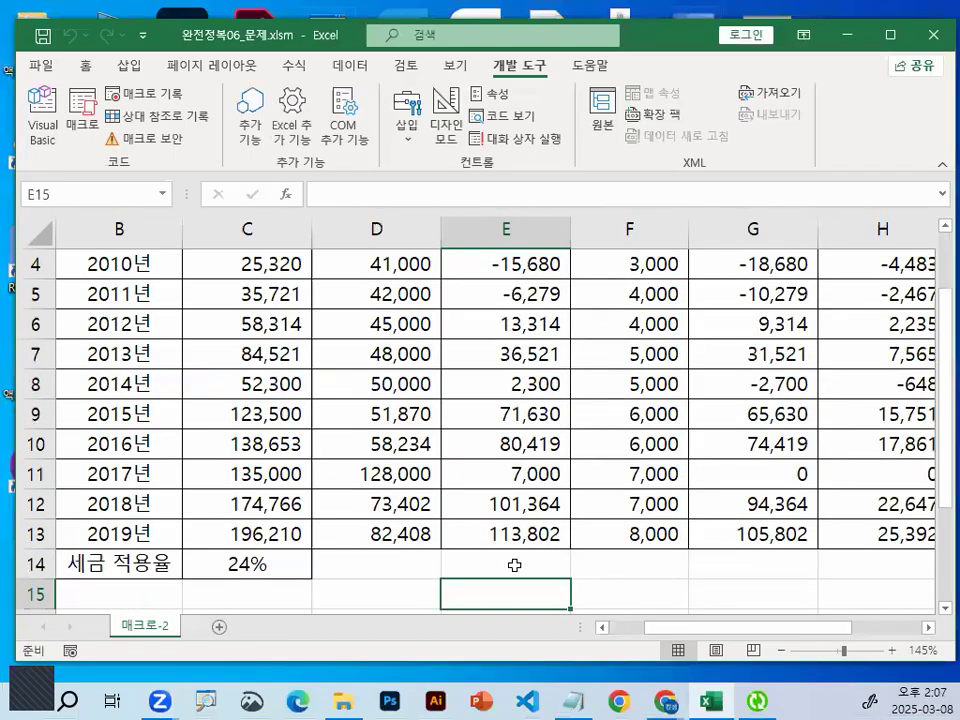
scroll(505, 545, "down", 1, "ctrl")
left_click(426, 574)
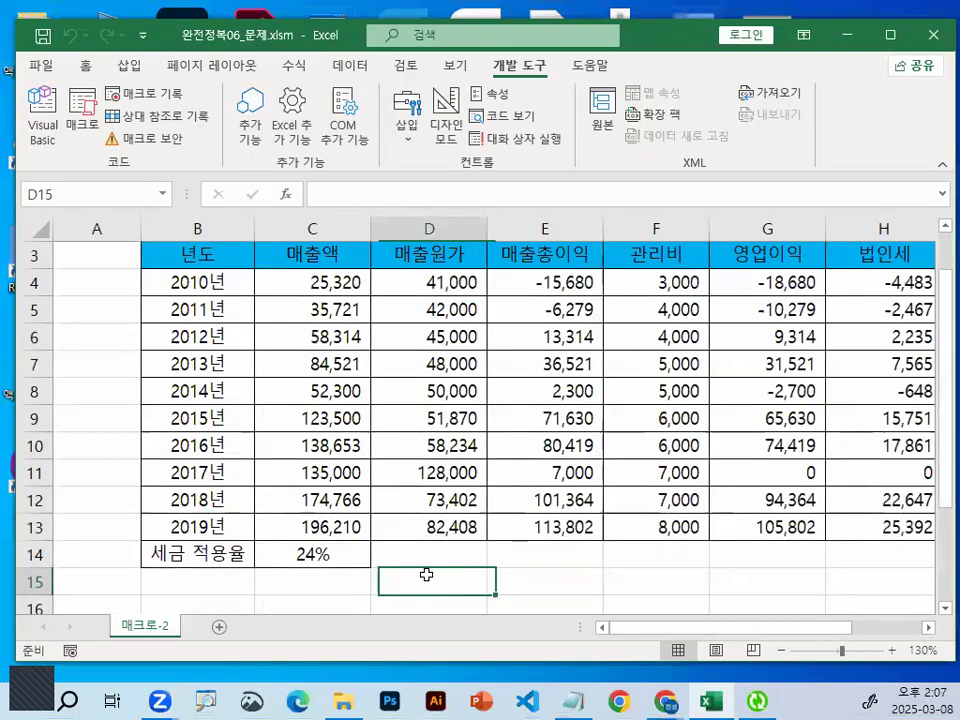
left_click(668, 570)
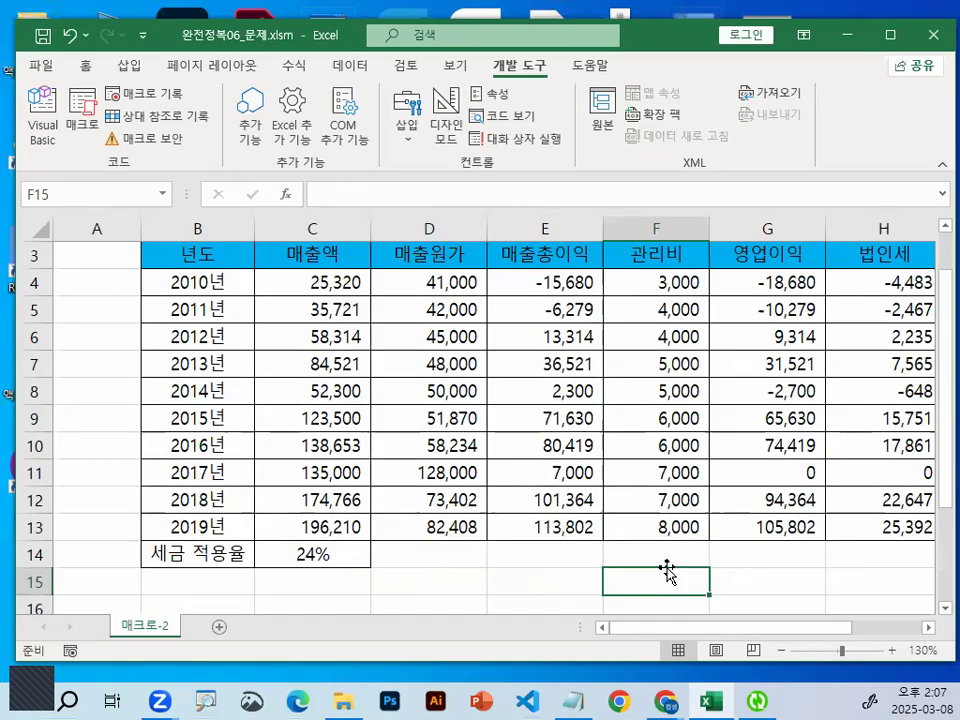
left_click(333, 440)
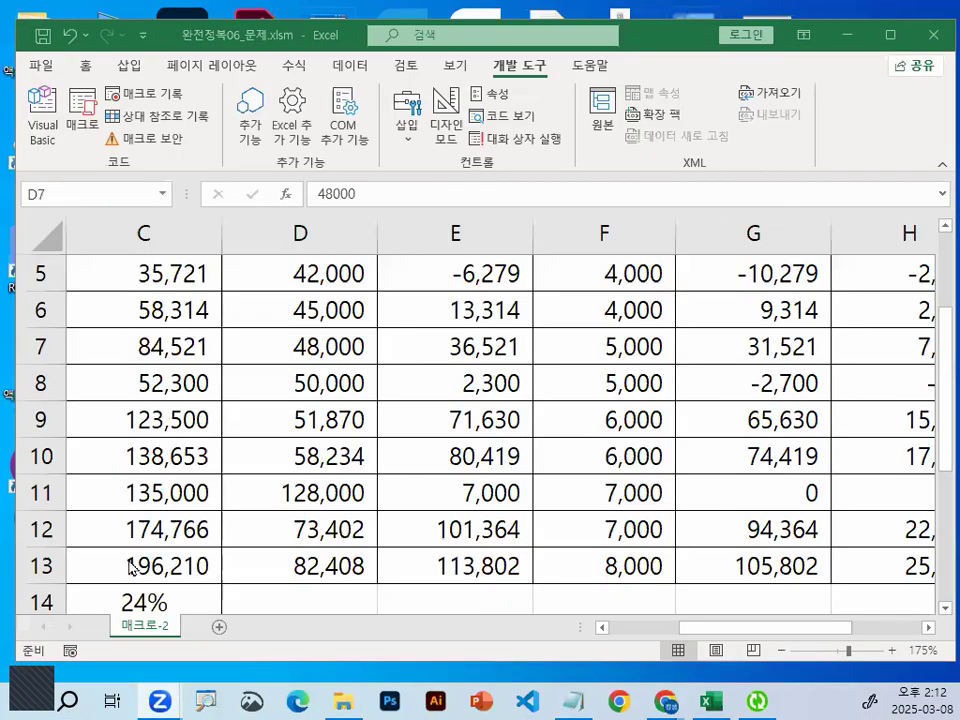
left_click(255, 286)
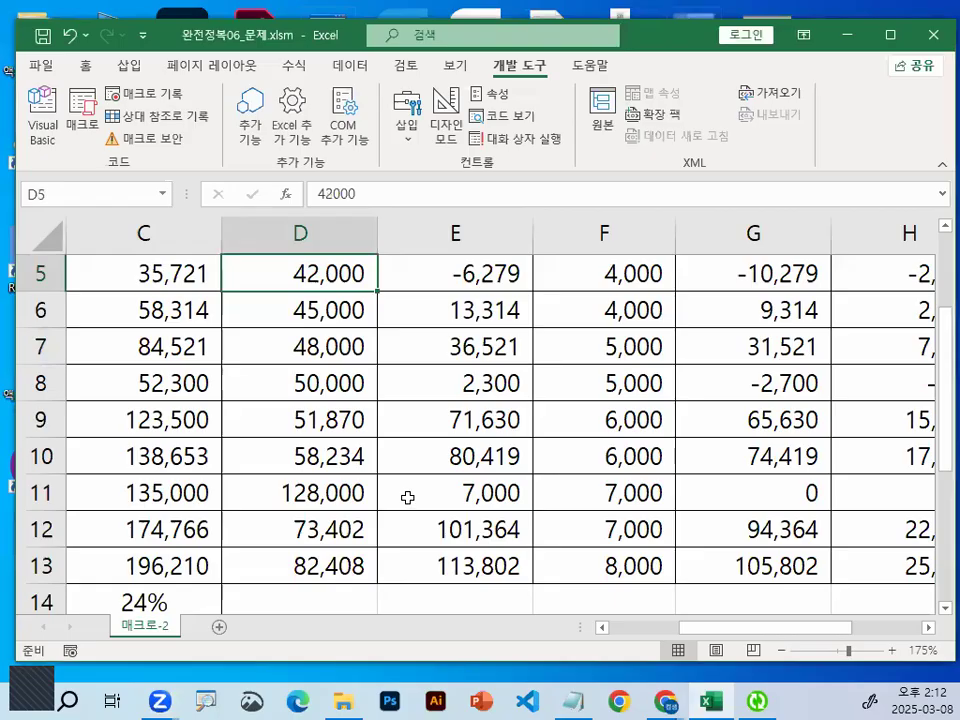
scroll(407, 499, "up", 2)
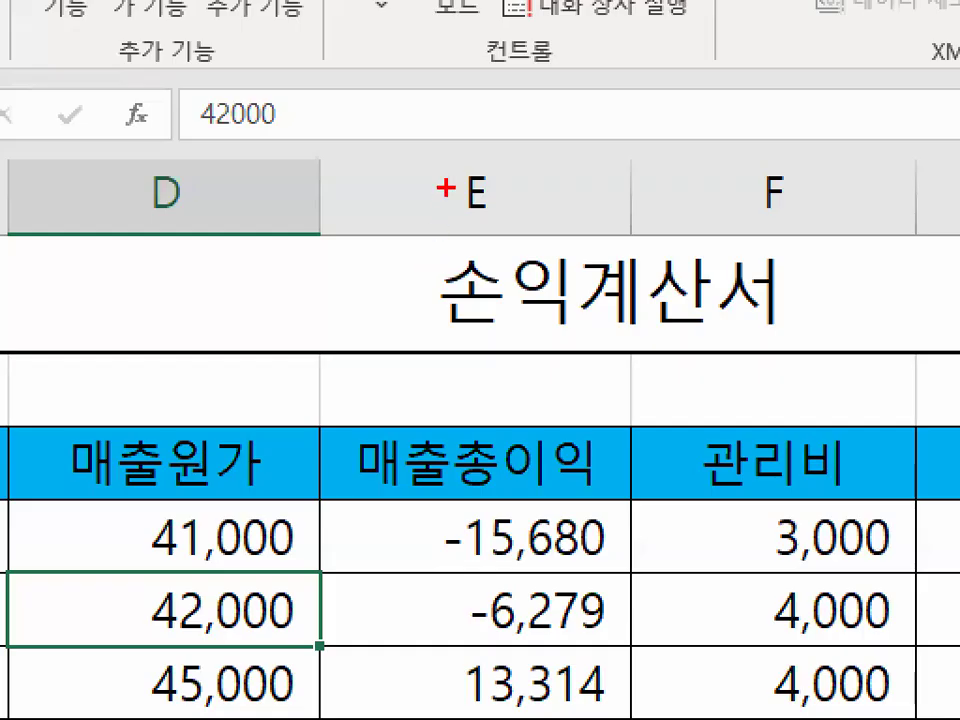
mouse_move(445, 187)
left_mouse_down()
mouse_move(455, 302)
mouse_move(460, 184)
mouse_move(396, 278)
mouse_move(410, 278)
left_mouse_up()
left_click_drag(477, 212, 445, 292)
left_click_drag(487, 238, 478, 262)
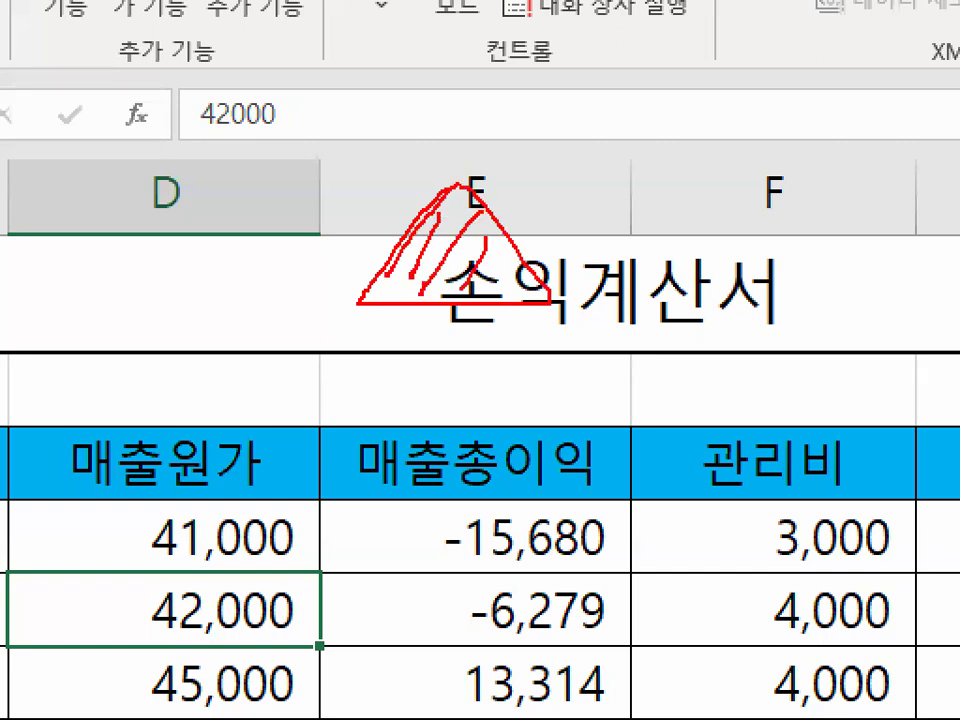
left_click_drag(548, 350, 595, 250)
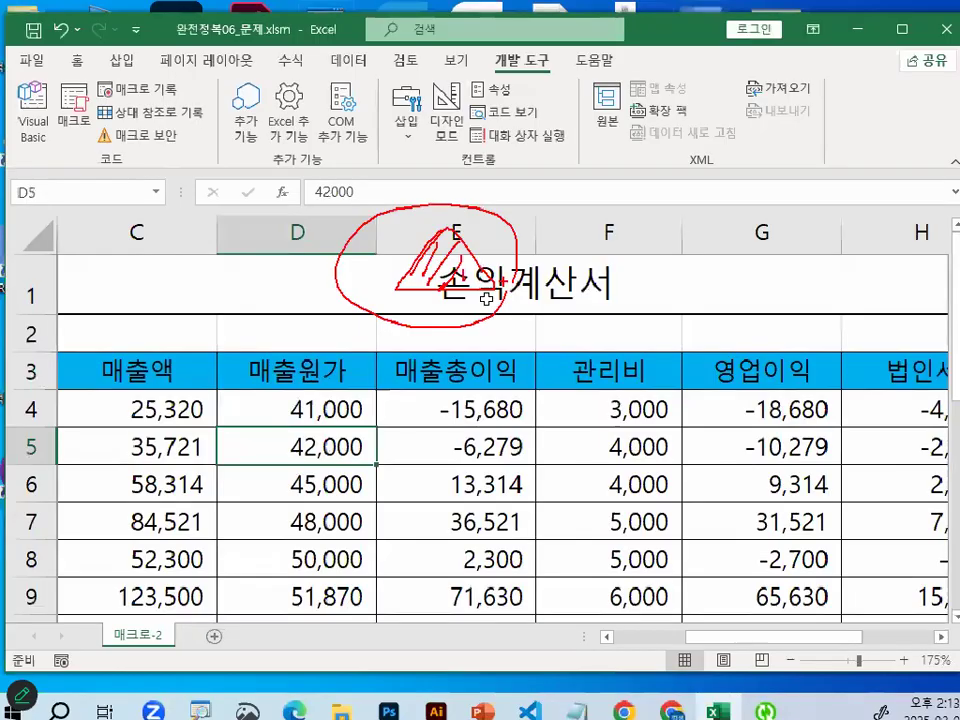
key("e")
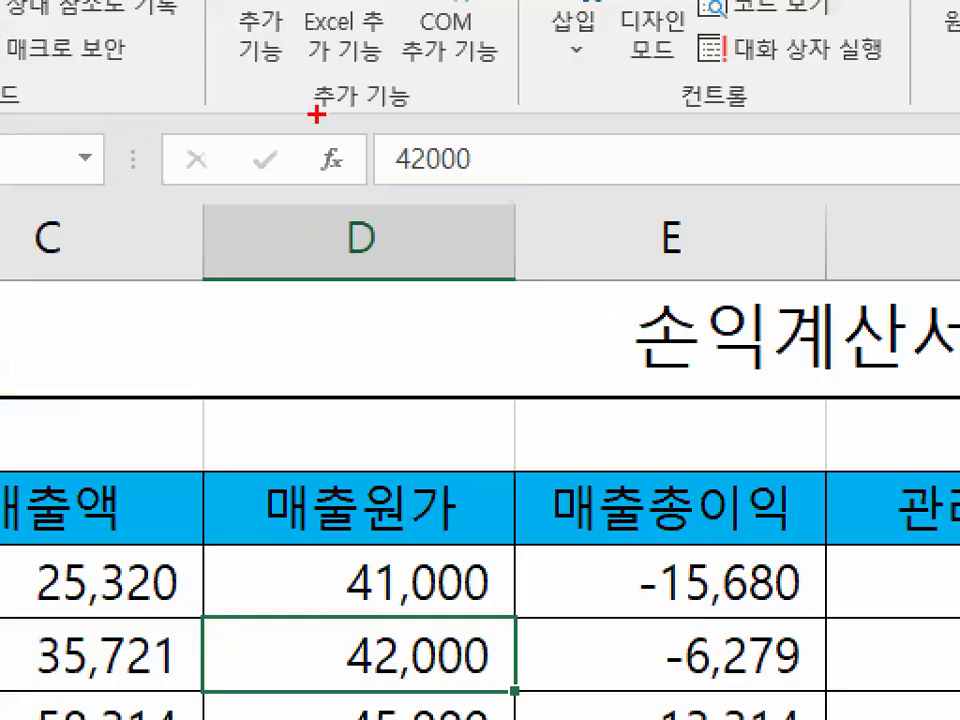
mouse_move(316, 115)
left_mouse_down()
mouse_move(214, 261)
mouse_move(375, 144)
mouse_move(330, 112)
left_mouse_up()
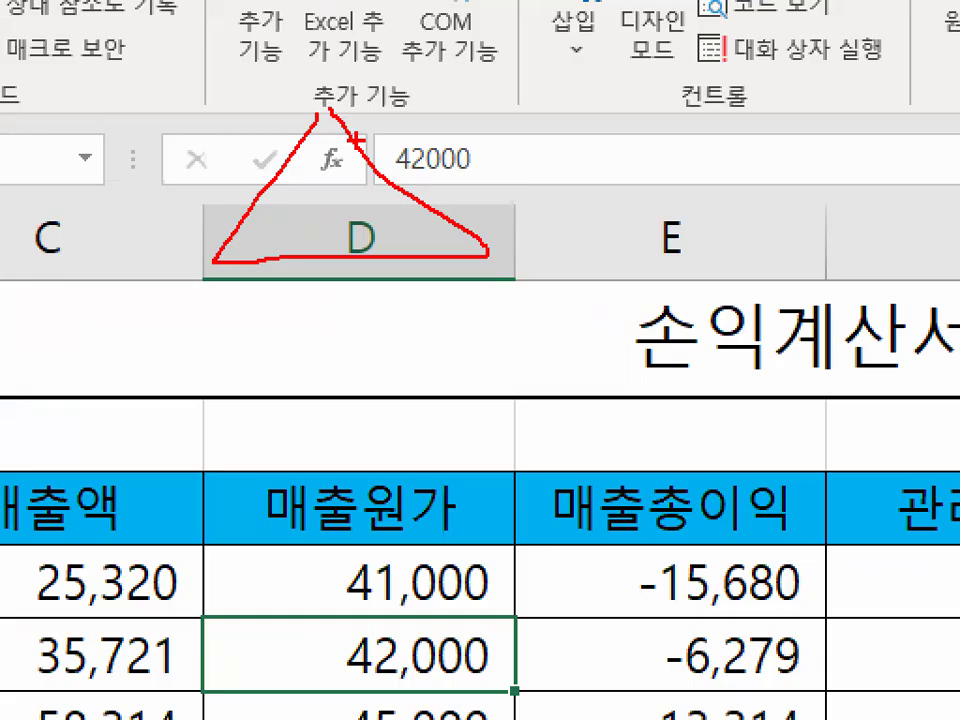
key("Escape")
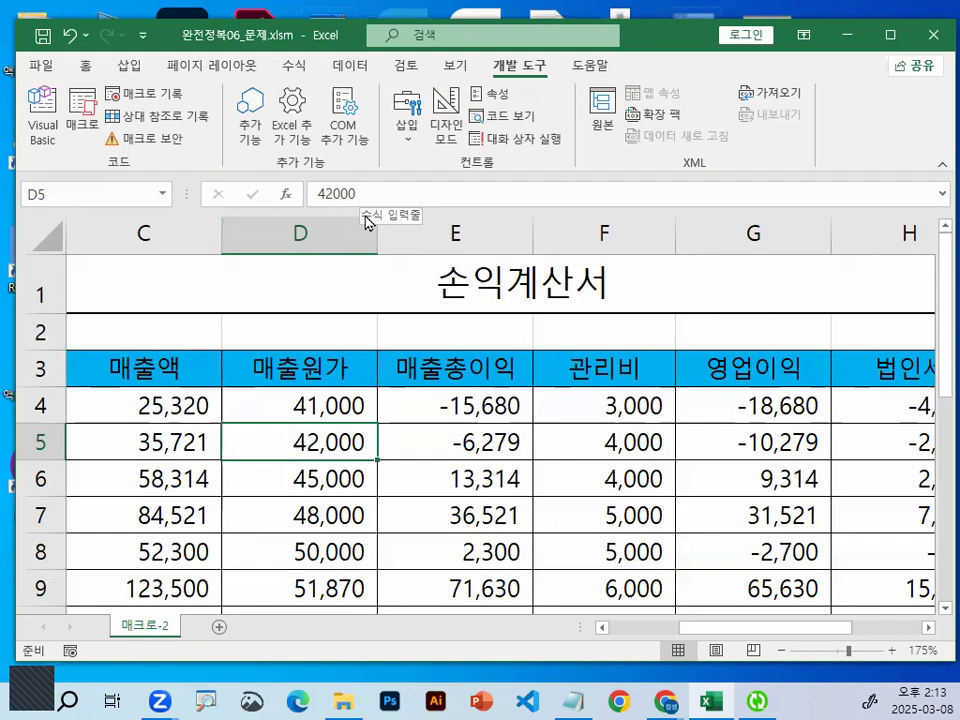
left_click(308, 395)
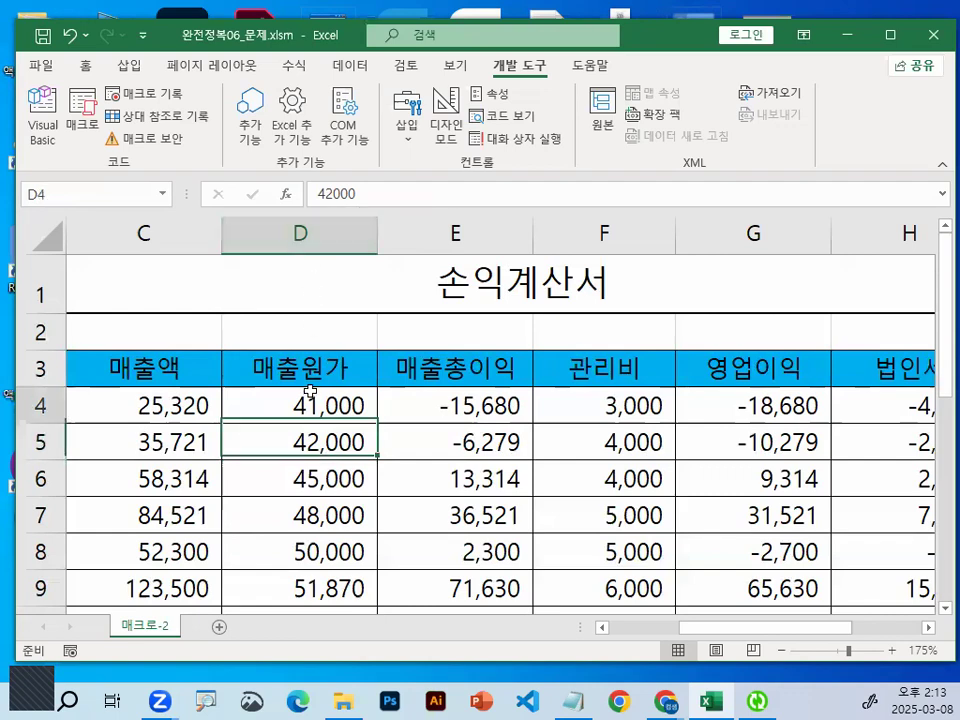
Switch to the Notepad class notes and read the <교재 151페이지> rule on section order for number formats without conditions.
left_click(571, 700)
scroll(438, 432, "down", 3)
scroll(438, 432, "down", 5)
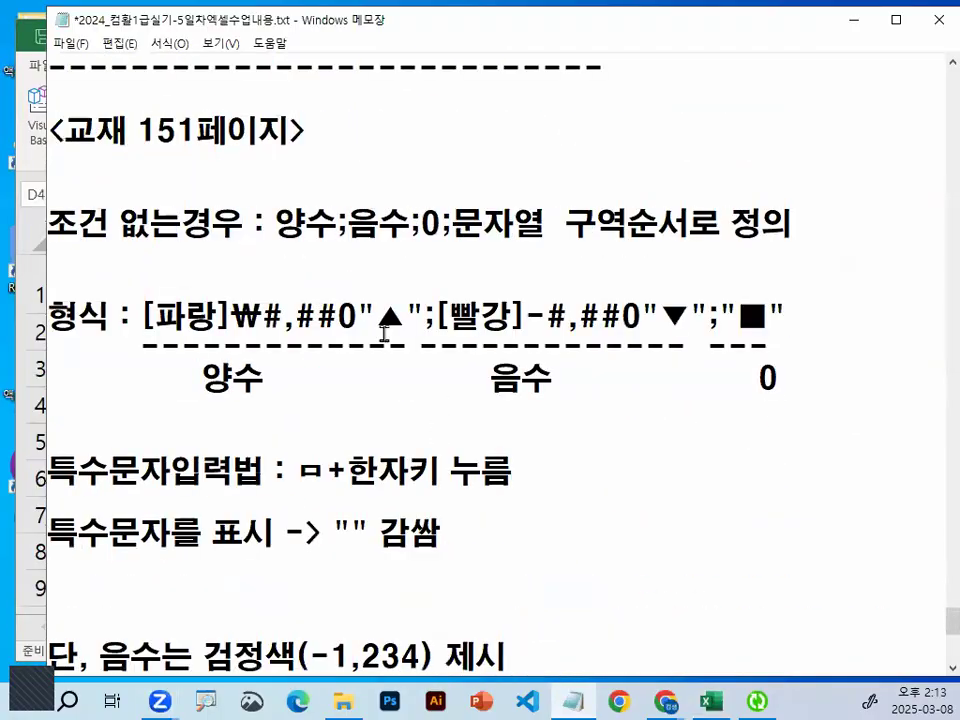
left_click_drag(48, 224, 213, 224)
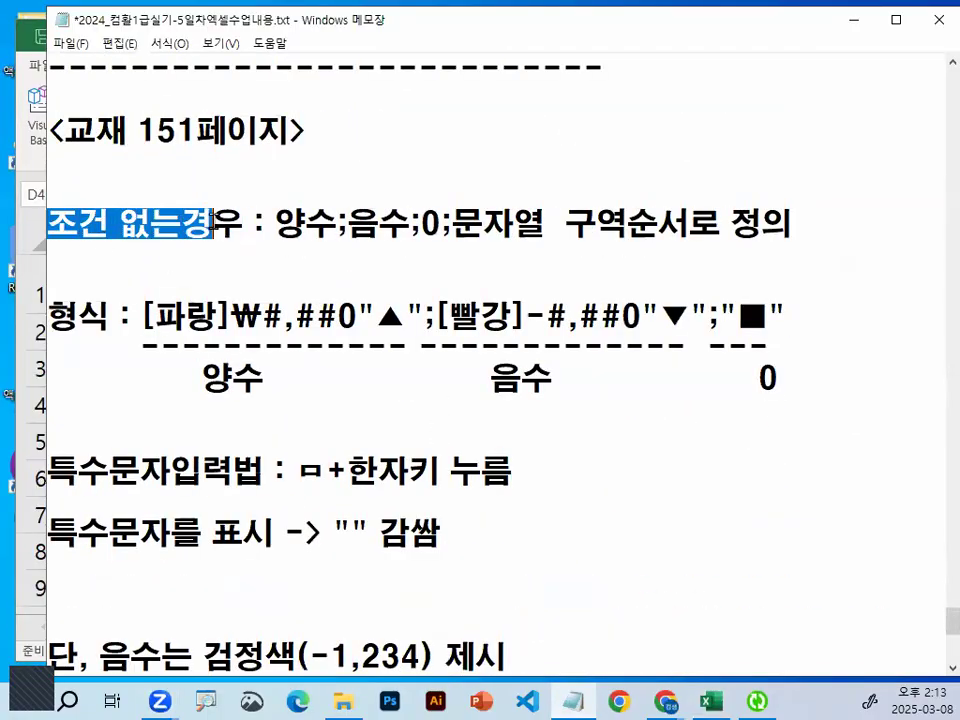
left_click_drag(278, 224, 370, 224)
left_click_drag(453, 224, 544, 226)
left_click_drag(277, 226, 864, 220)
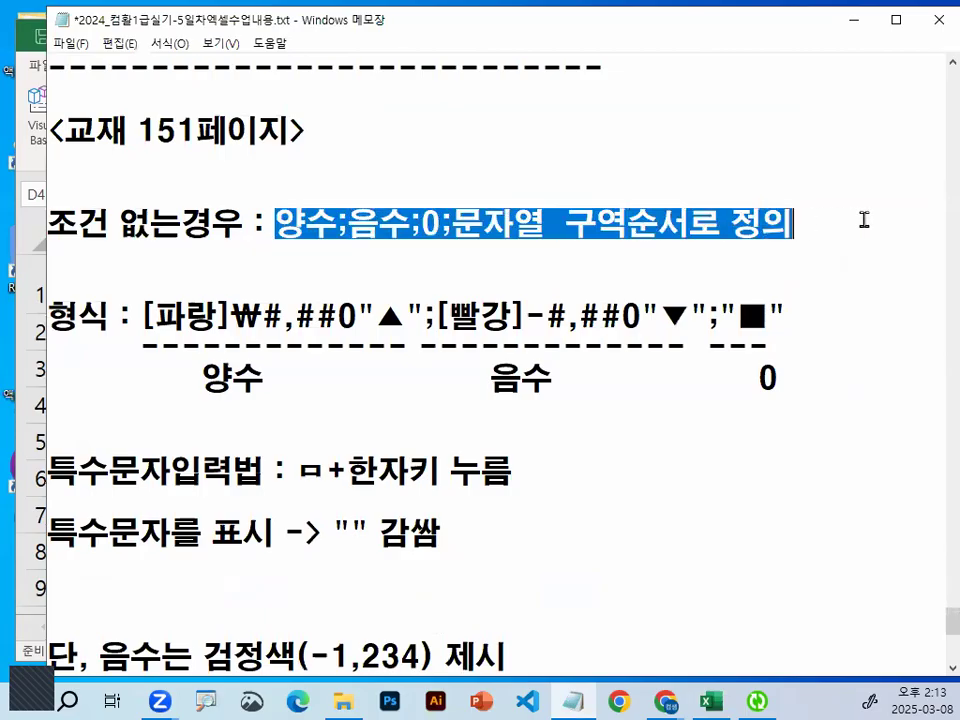
left_click(114, 234)
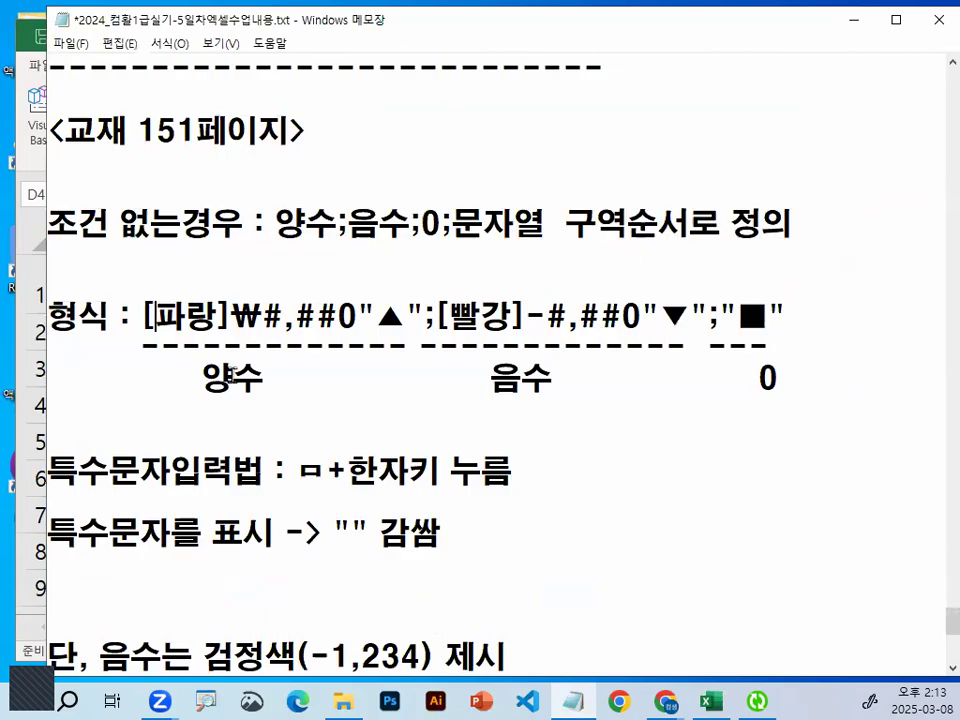
Examine the positive-number (양수) section of the 형식 code in the notes: colour, currency sign, digit pattern and quoted symbol.
left_click_drag(203, 377, 264, 378)
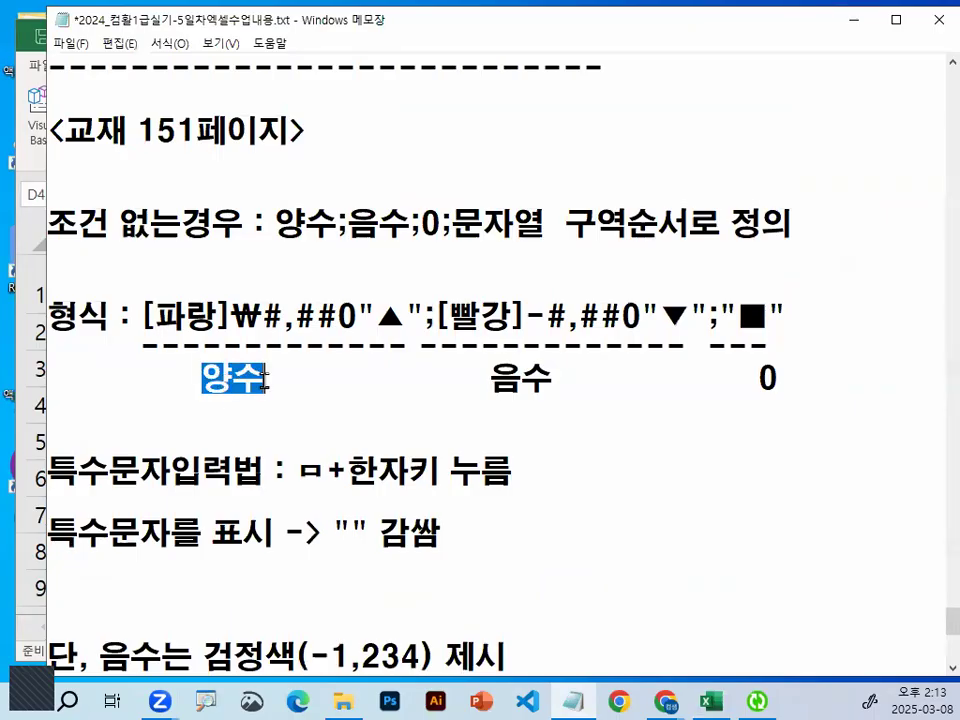
double_click(185, 317)
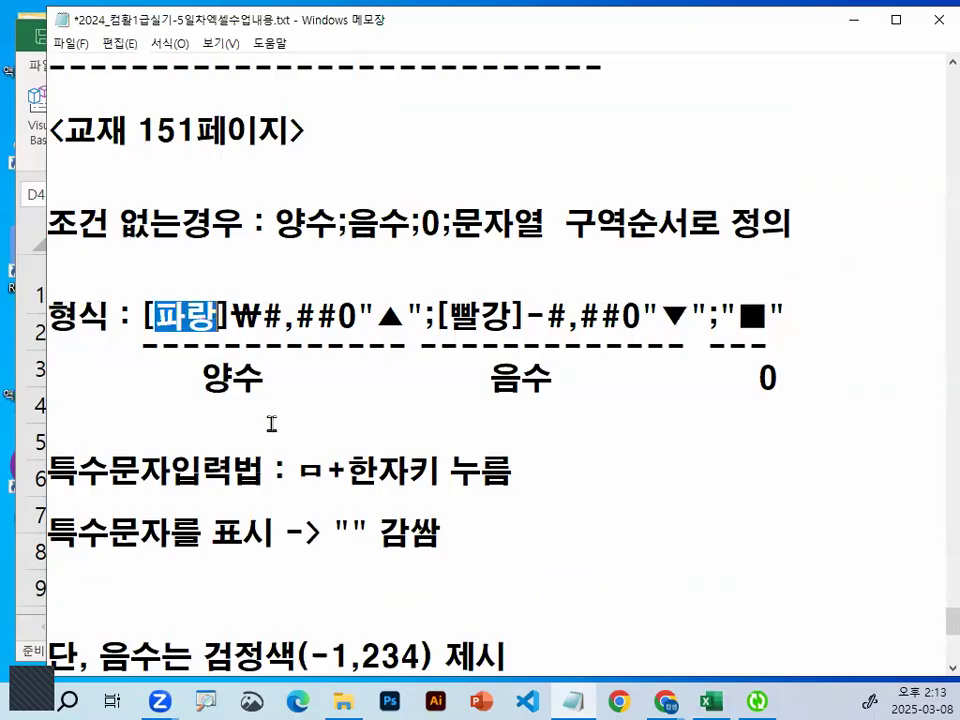
left_click_drag(232, 316, 263, 314)
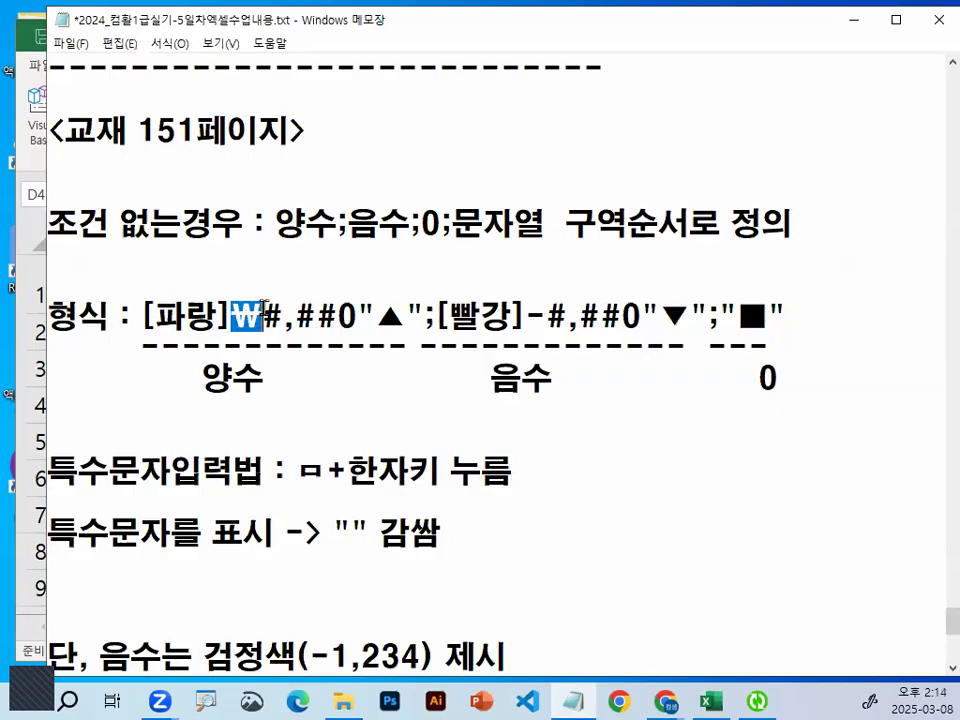
mouse_move(263, 314)
left_mouse_down()
mouse_move(361, 313)
mouse_move(400, 332)
mouse_move(365, 302)
mouse_move(476, 308)
left_mouse_up()
key("Escape")
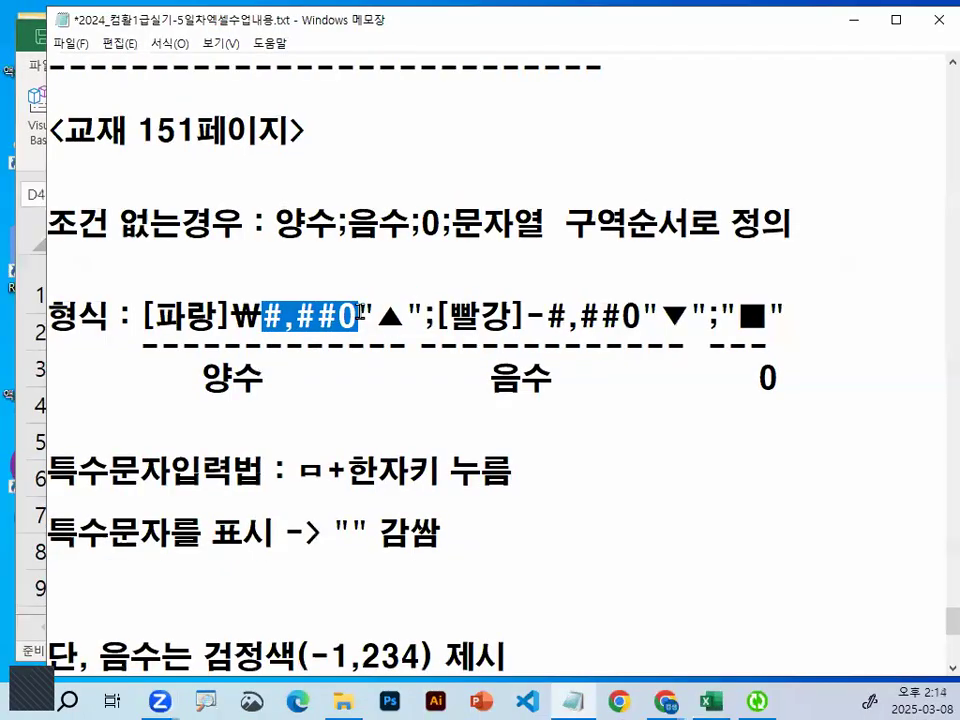
left_click_drag(359, 316, 420, 316)
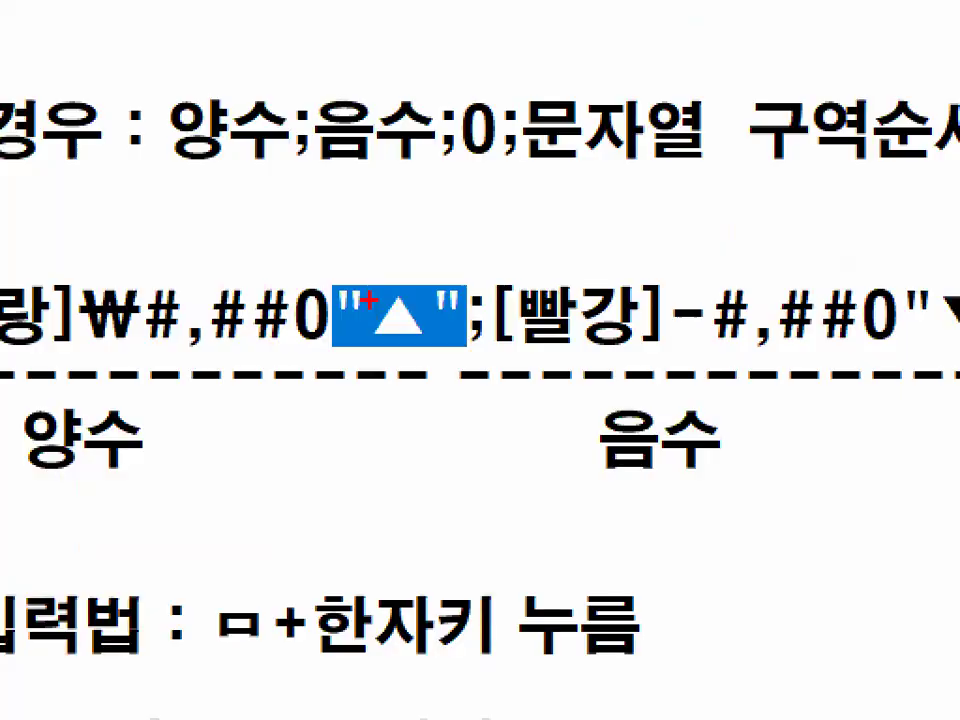
mouse_move(359, 307)
left_mouse_down()
mouse_move(447, 311)
mouse_move(462, 298)
mouse_move(437, 318)
mouse_move(512, 318)
left_mouse_up()
key("Escape")
Examine the negative-number (음수) section of the 형식 code: colour, minus sign, digit pattern and quoted symbol.
left_click(428, 318)
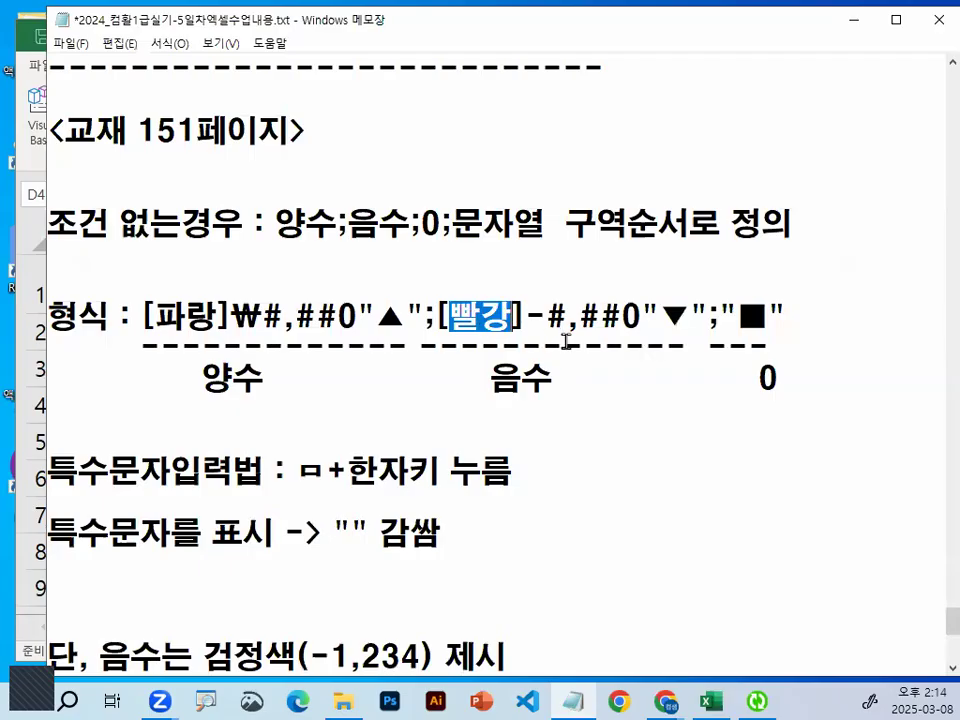
key("ctrl+1")
left_click(560, 323)
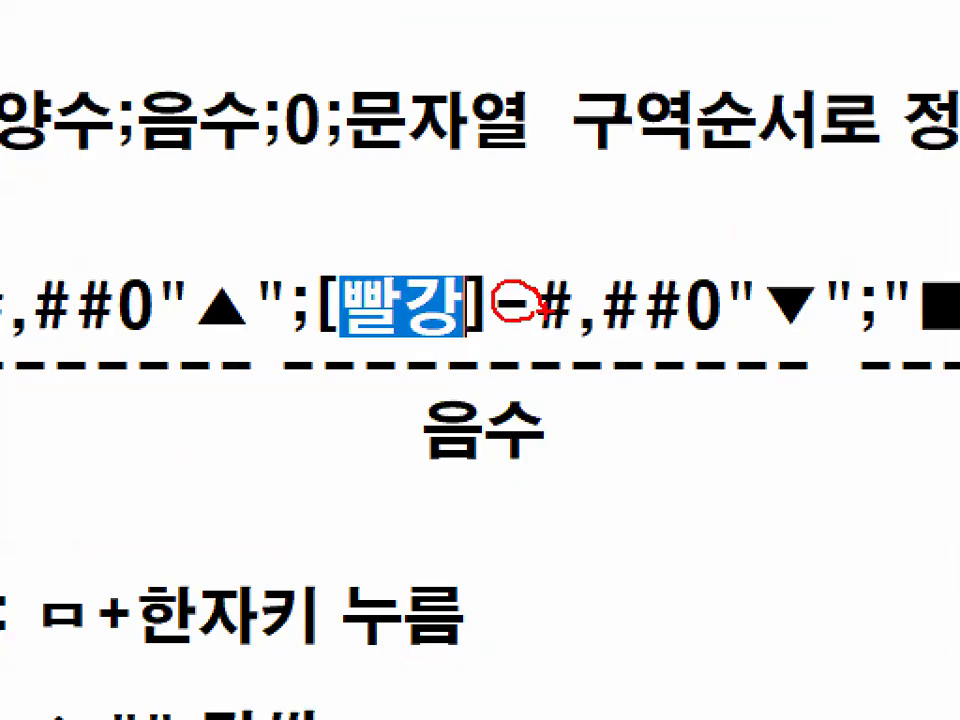
left_click_drag(530, 340, 717, 340)
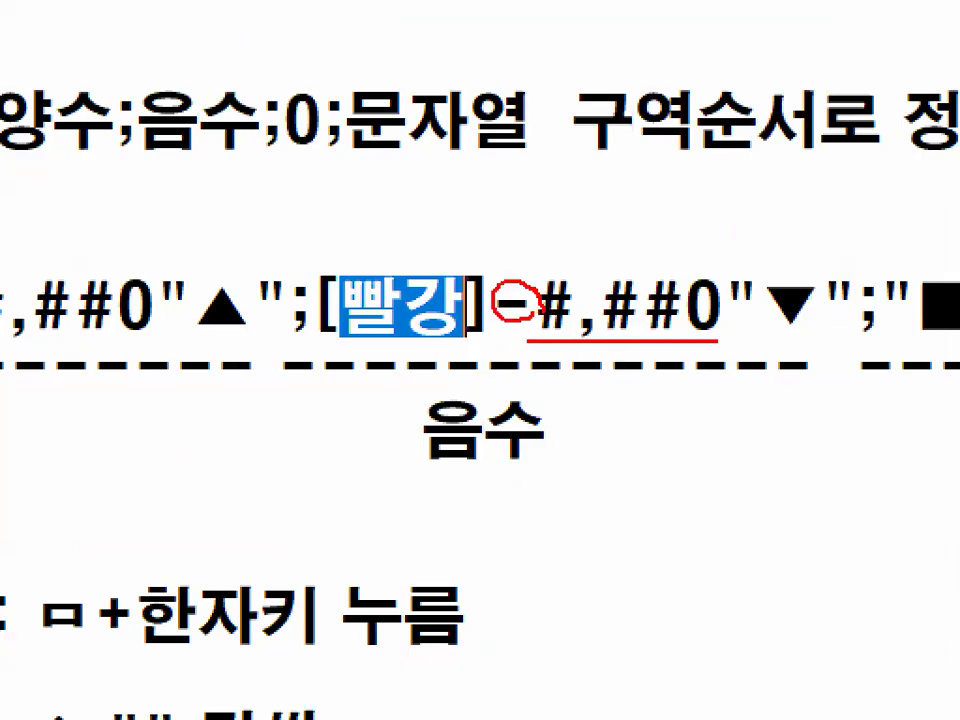
mouse_move(812, 330)
left_mouse_down()
mouse_move(728, 312)
mouse_move(848, 285)
left_mouse_up()
key("Escape")
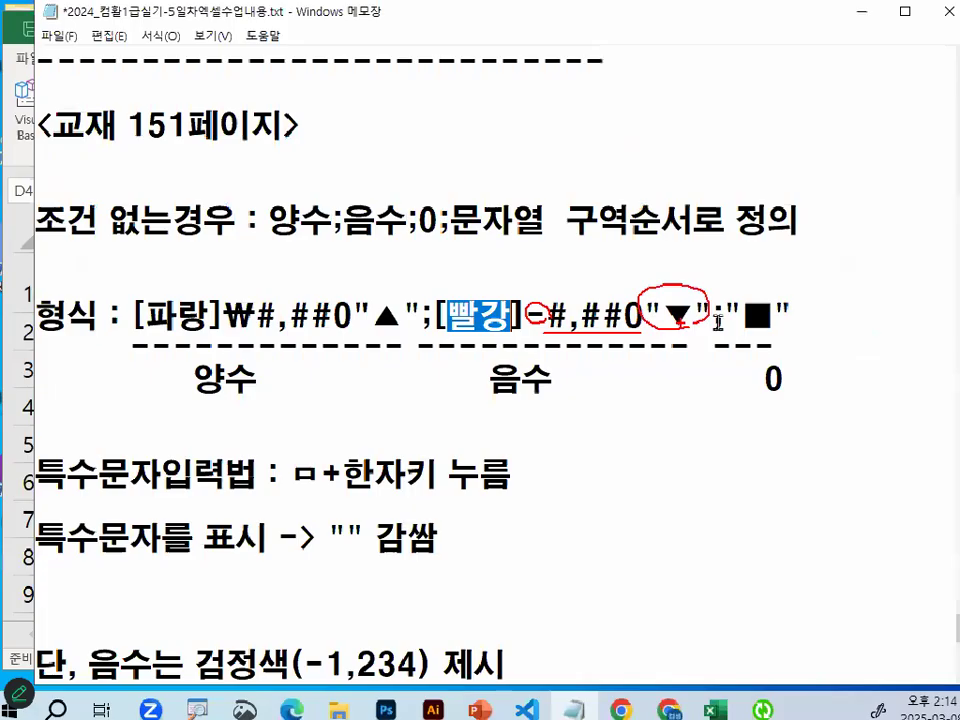
Examine the zero section with its quoted symbol and review the complete 형식 code in the notes.
key("ctrl+1")
mouse_move(787, 325)
left_mouse_down()
mouse_move(729, 326)
mouse_move(710, 242)
mouse_move(788, 300)
left_mouse_up()
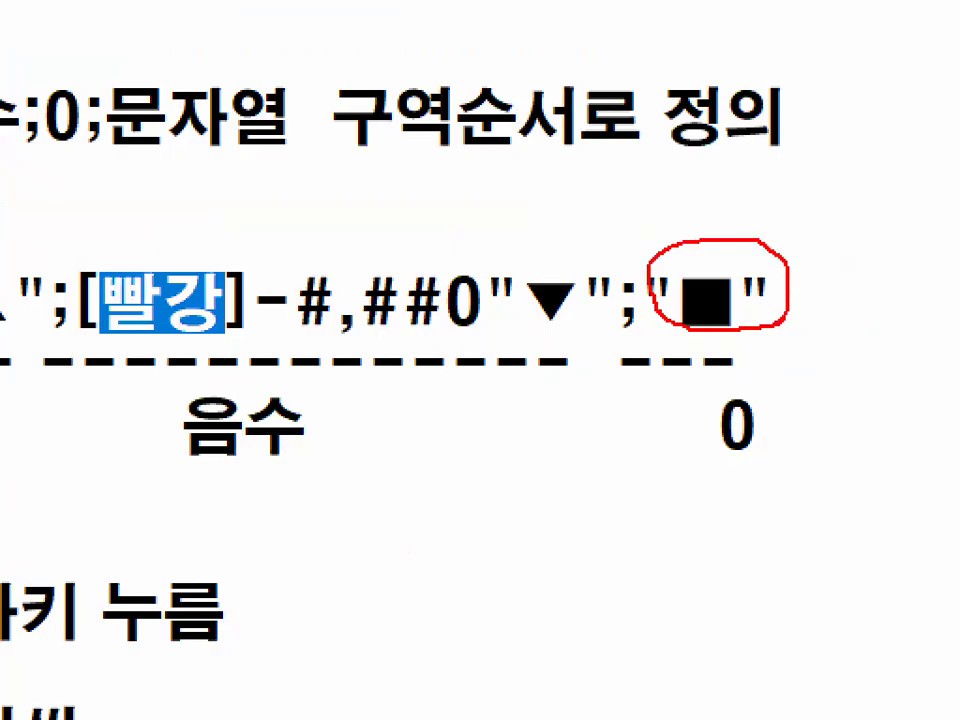
key("Escape")
left_click_drag(147, 338, 784, 318)
left_click(784, 318)
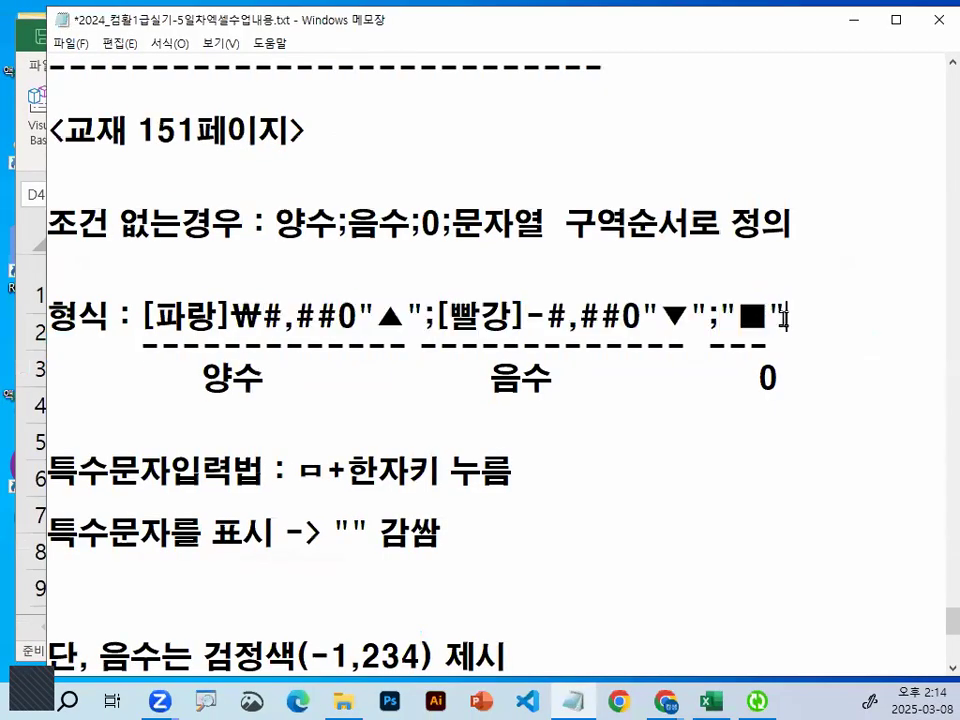
Switch back to 완전정복06_문제.xlsm in Excel, select C4:I13, and clear the format code under the 사용자 지정 number category.
key("alt+Tab")
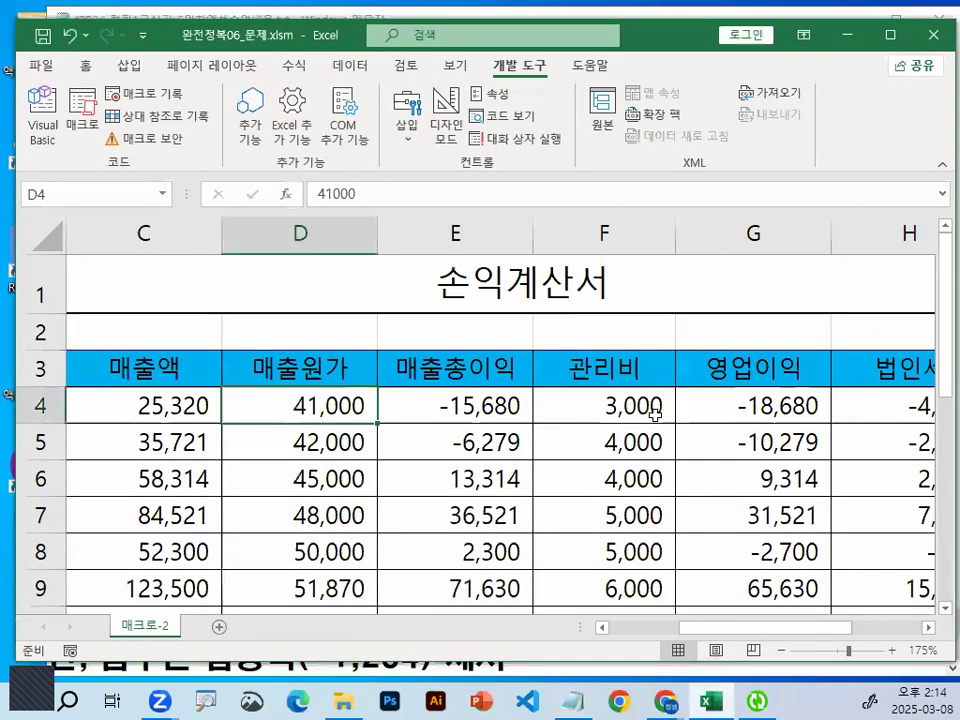
scroll(655, 413, "down", 2)
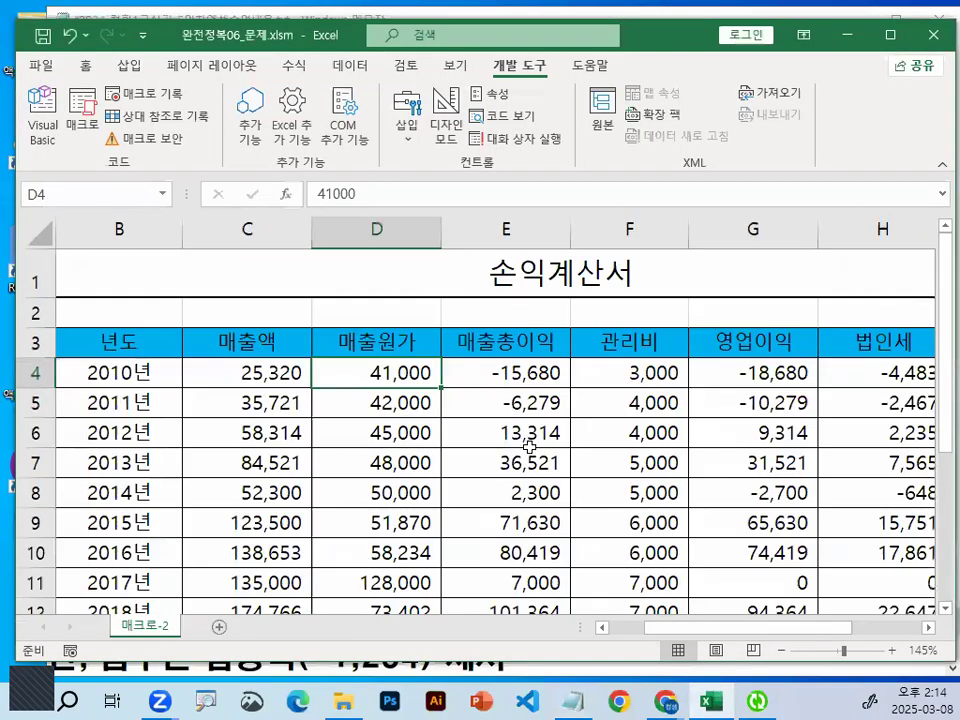
scroll(219, 388, "down", 1)
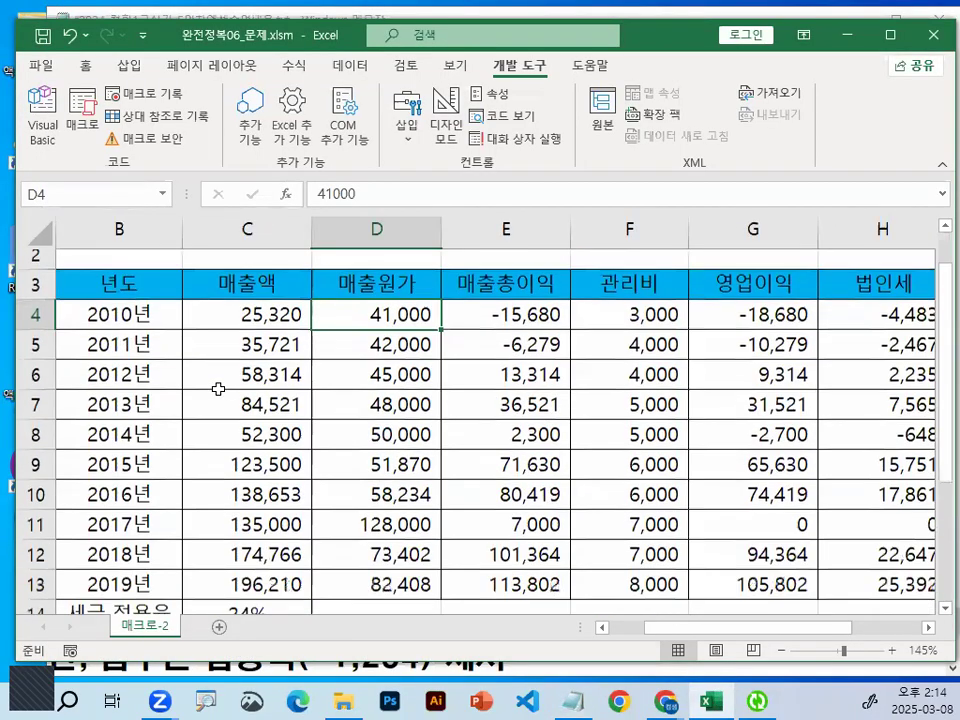
left_click(251, 265)
left_click_drag(251, 265, 724, 542)
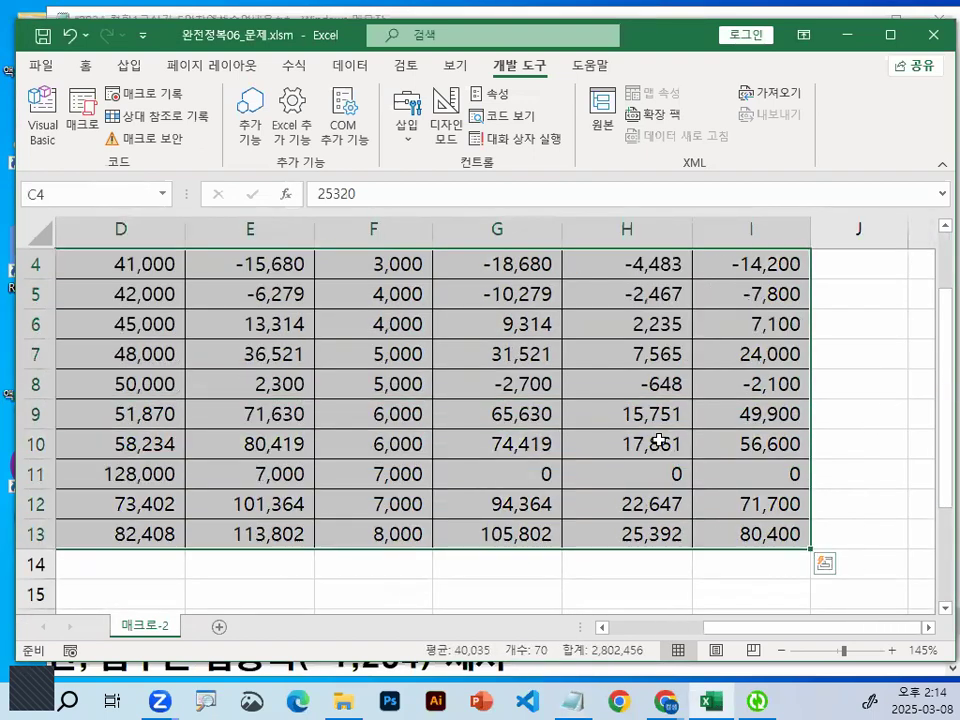
scroll(669, 439, "left", 2)
key("ctrl+1")
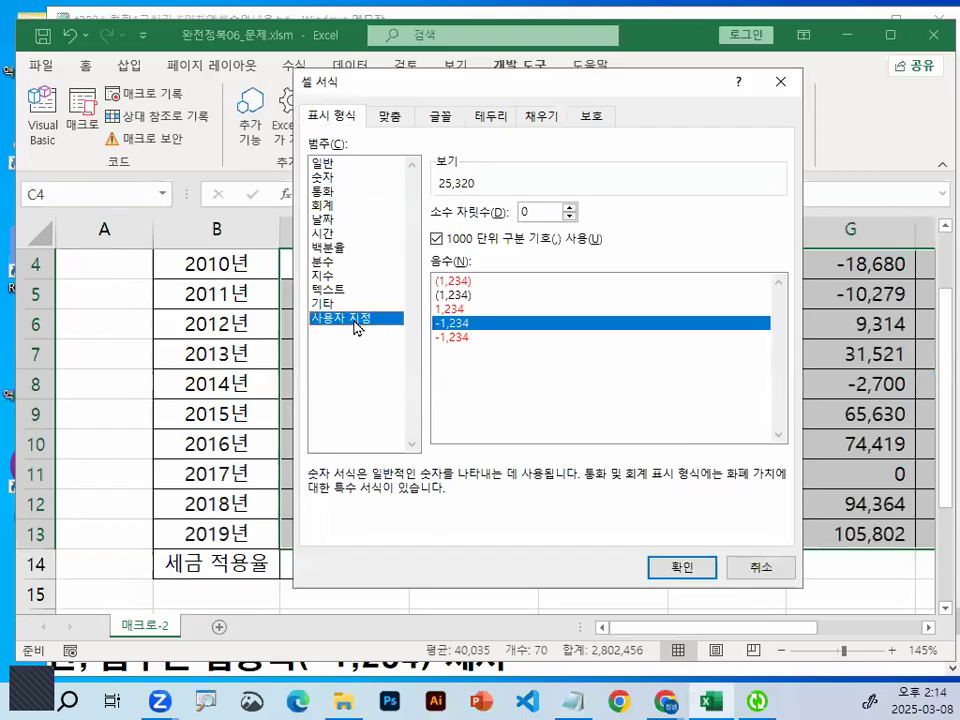
left_click(352, 323)
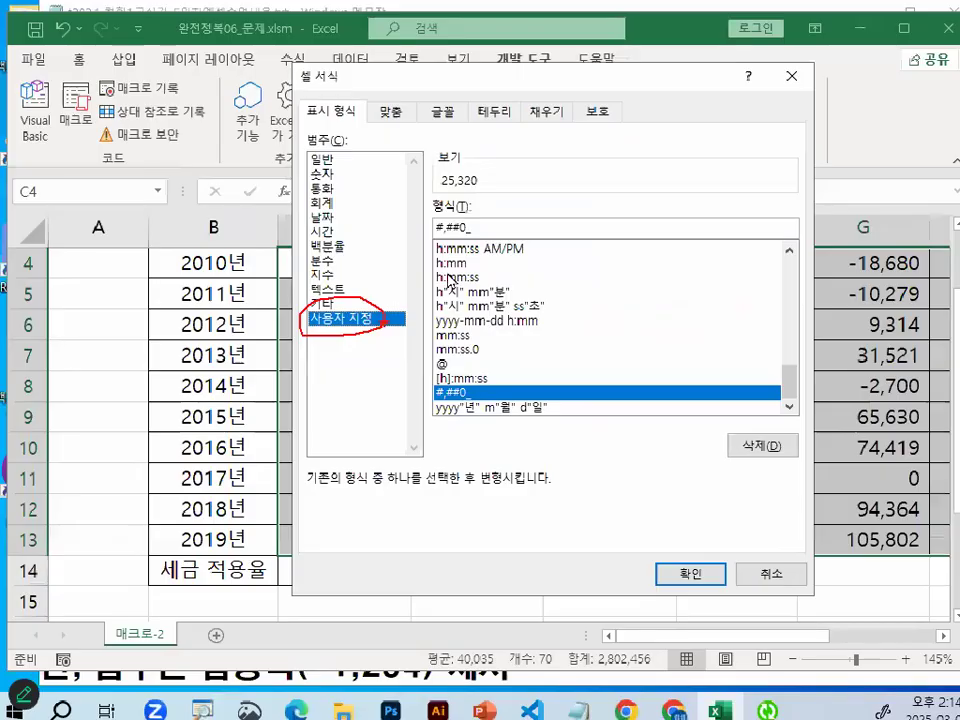
key("BackSpace")
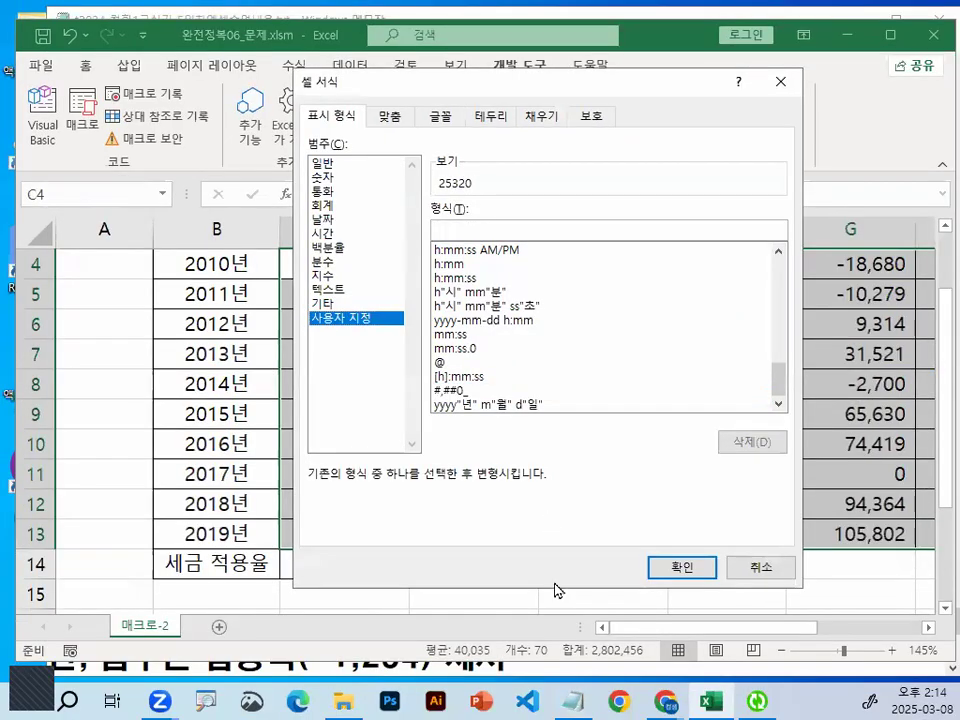
Switch to the Notepad lesson notes and examine the custom format code's positive, negative and zero sections and the special-character entry rules.
left_click(576, 701)
left_click(262, 322)
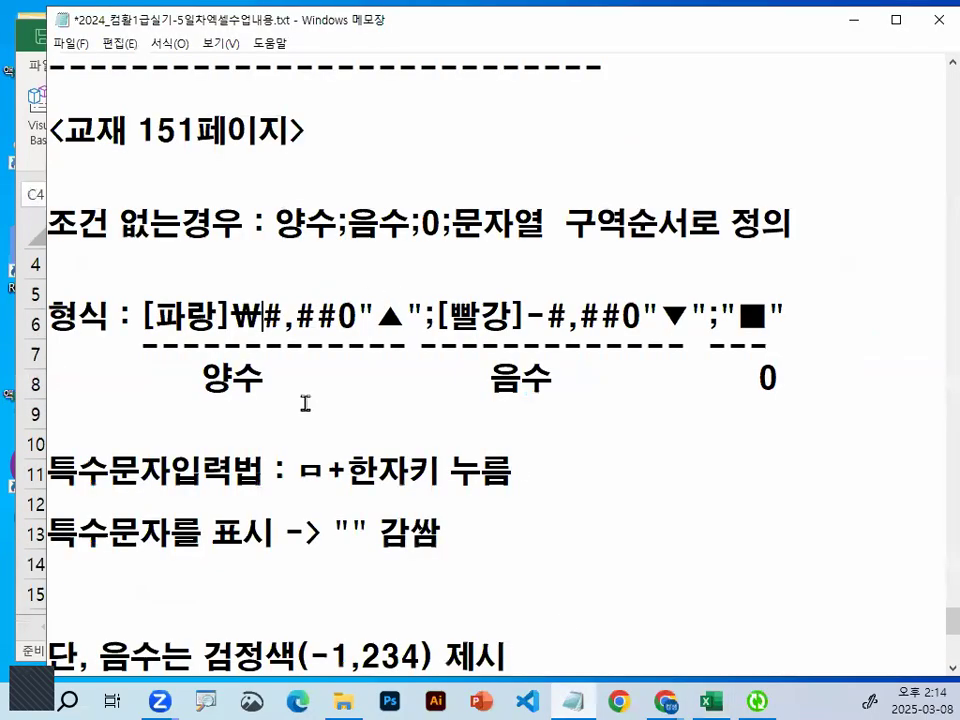
scroll(306, 402, "down", 1)
left_click(210, 267)
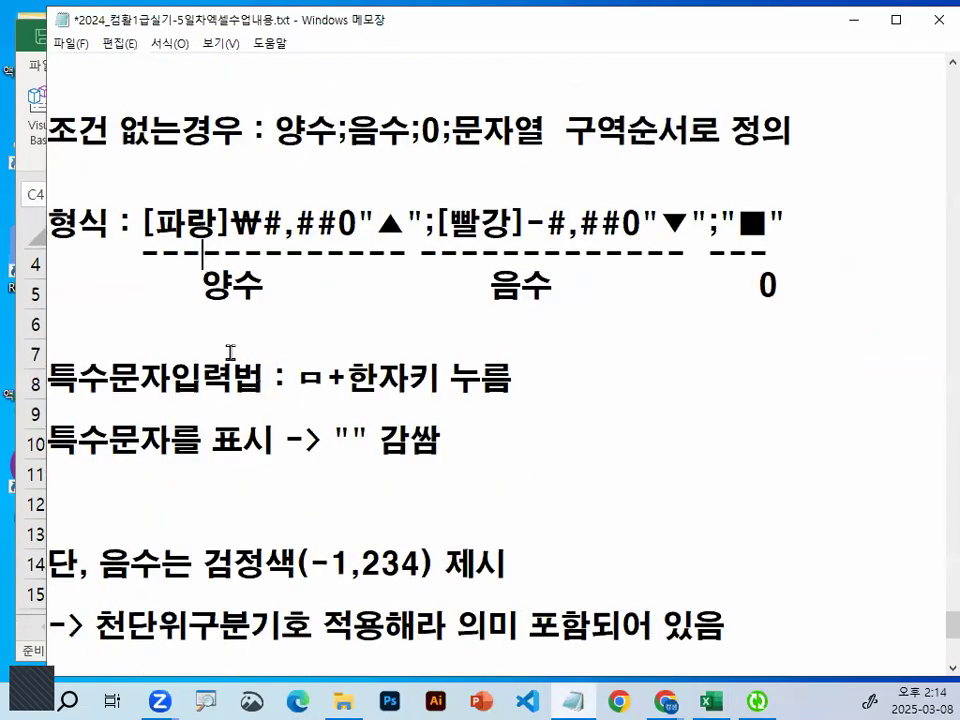
double_click(247, 238)
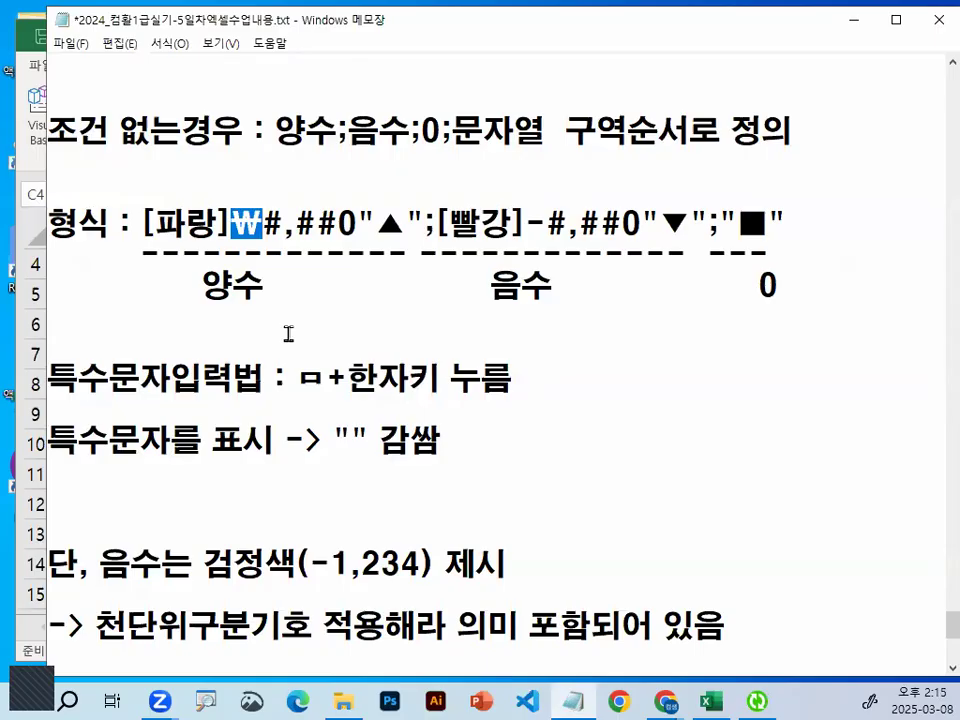
left_click_drag(386, 222, 436, 222)
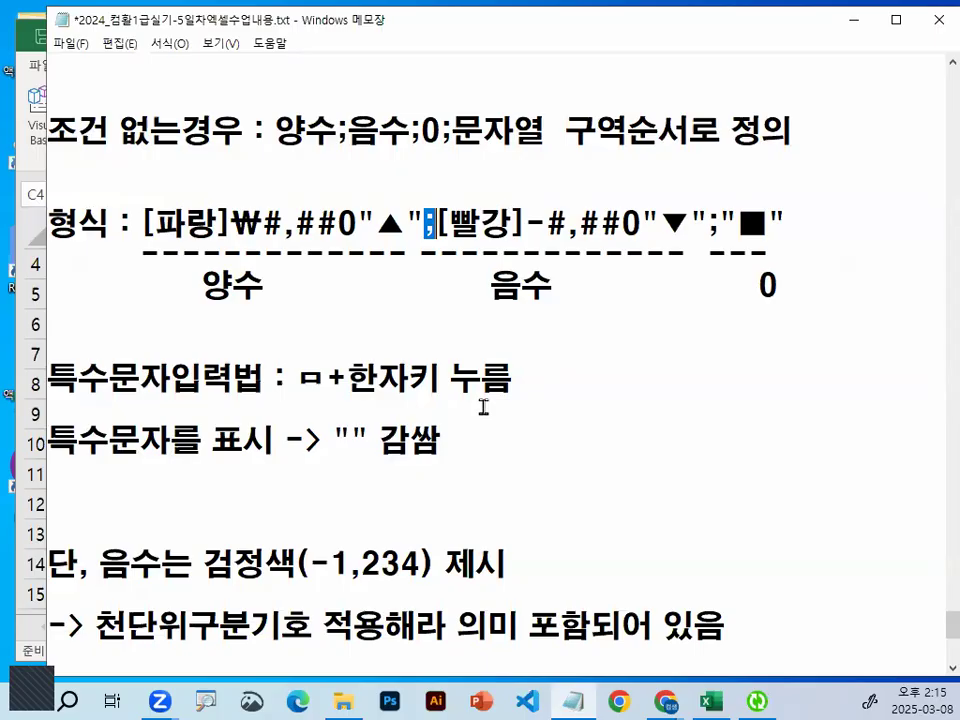
left_click_drag(448, 222, 515, 228)
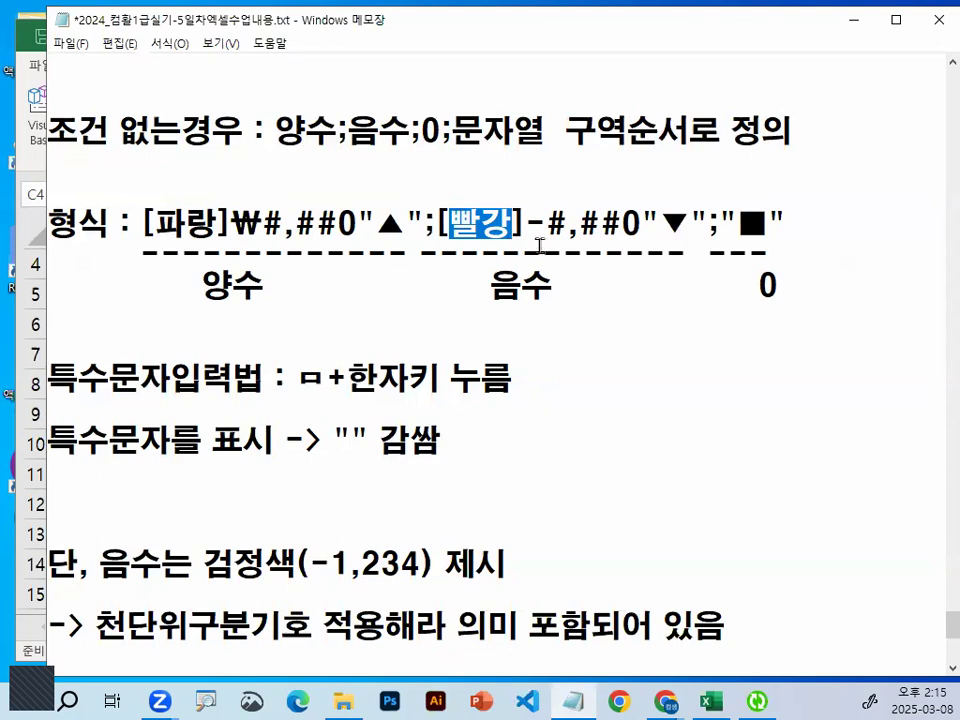
left_click_drag(526, 227, 540, 227)
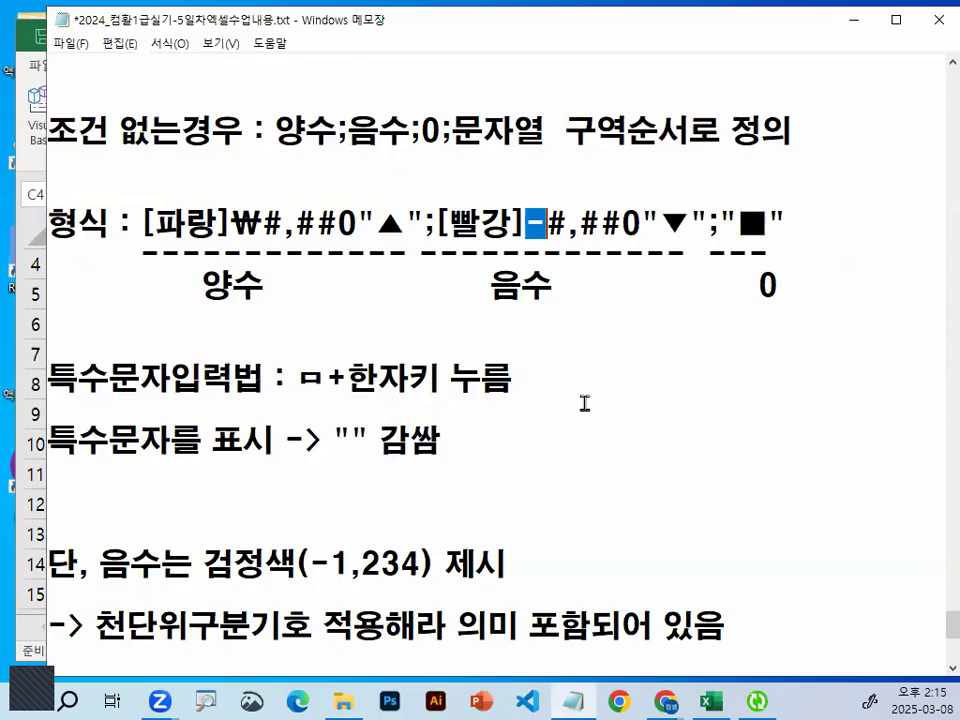
left_click_drag(641, 224, 718, 222)
left_click(729, 401)
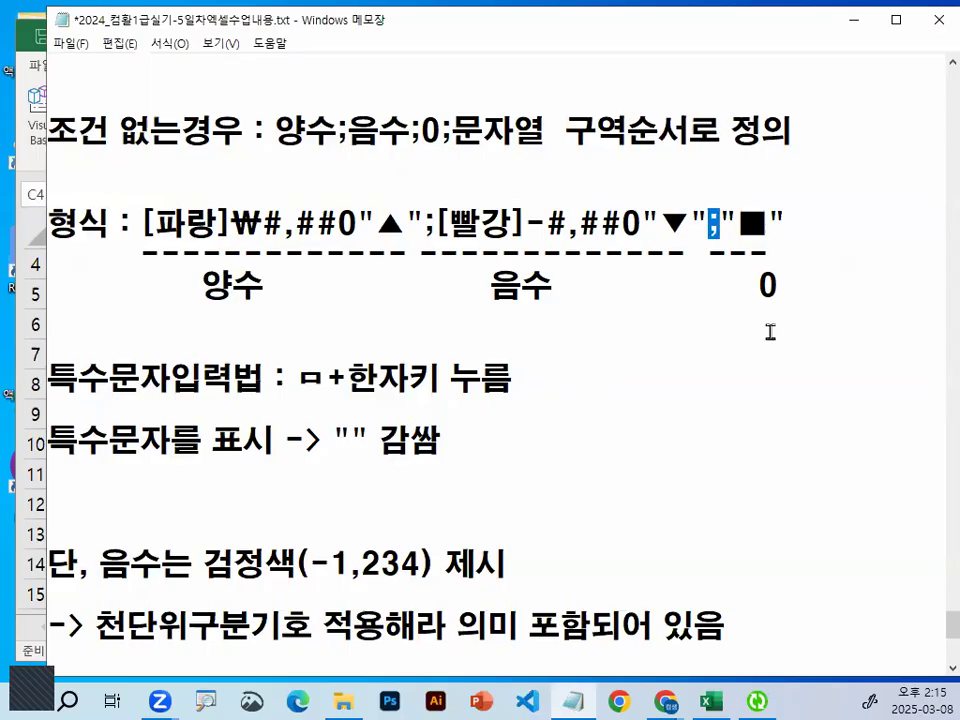
key("Right")
key("Right")
key("shift+Right")
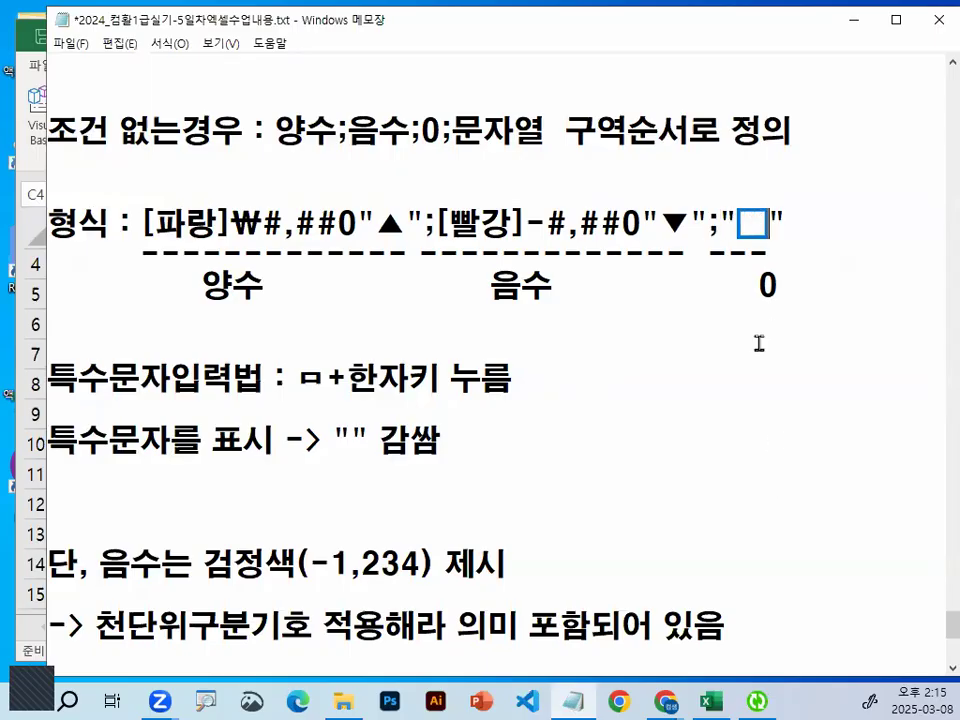
left_click(768, 399)
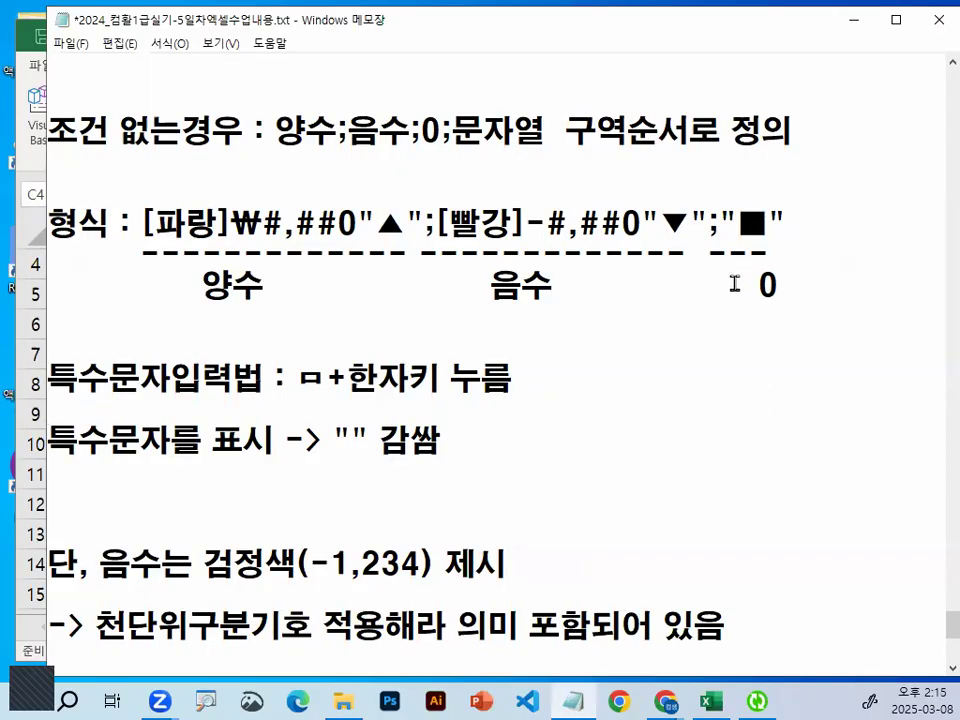
left_click_drag(297, 379, 512, 378)
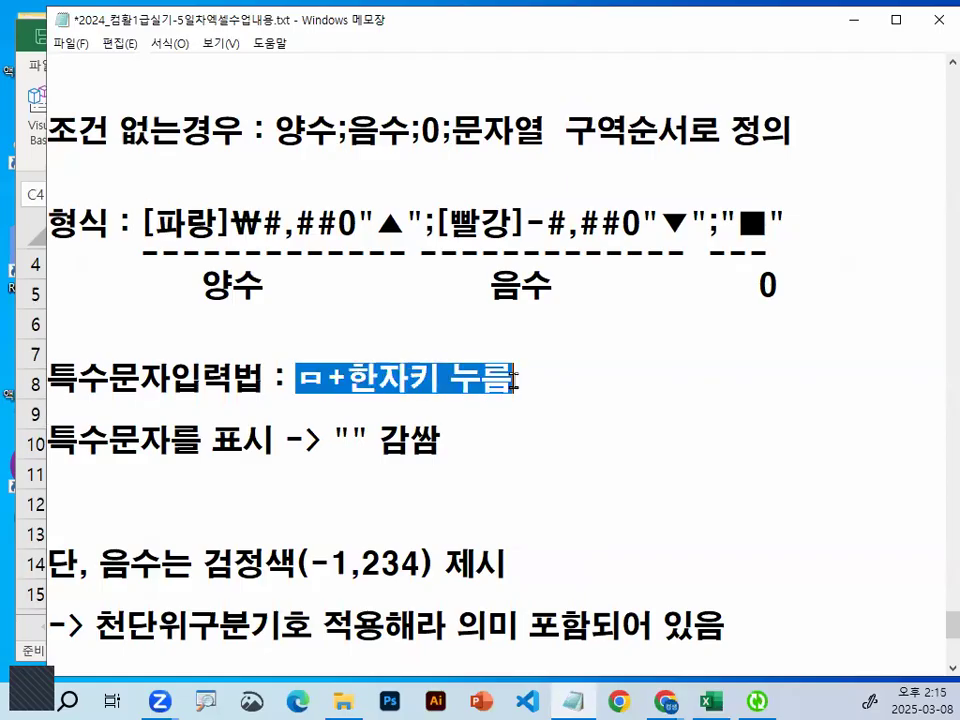
left_click_drag(48, 440, 438, 440)
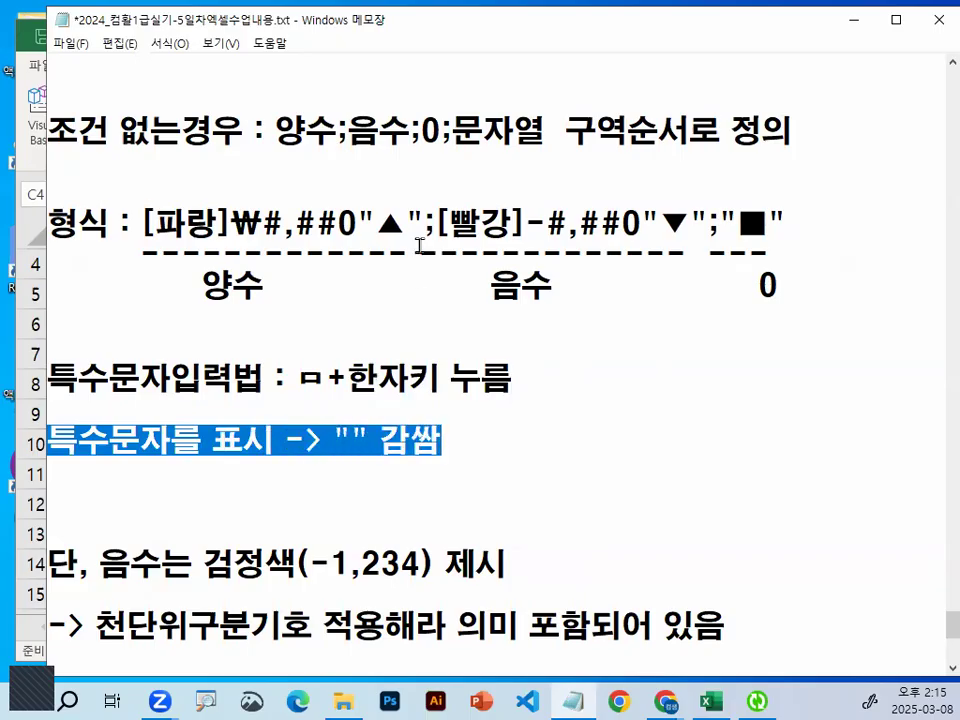
left_click(465, 450)
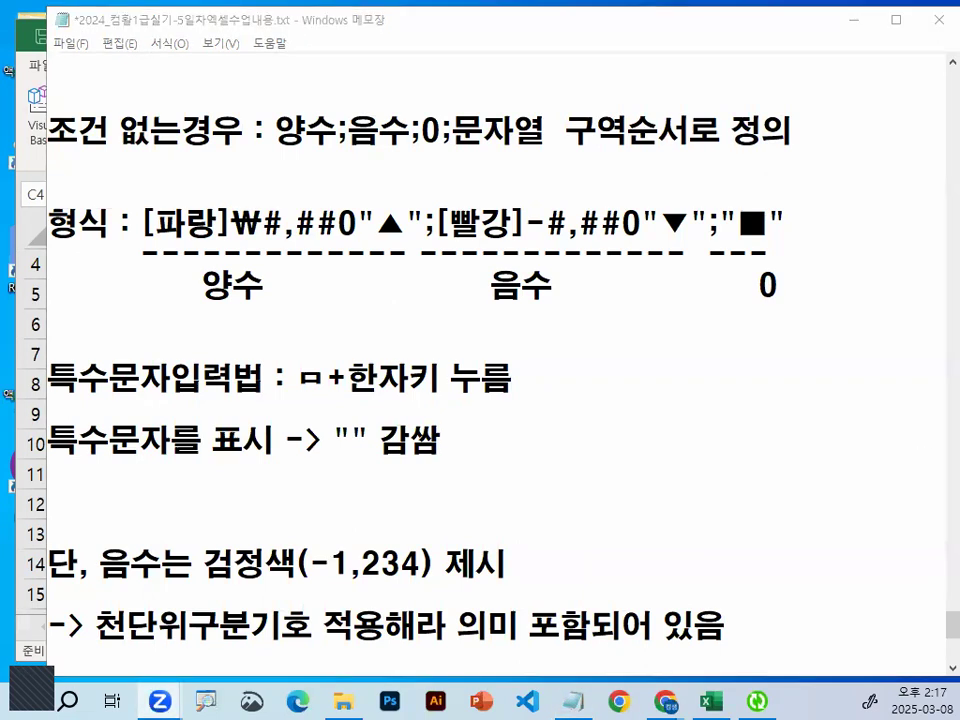
Copy the format code [파랑]₩#,##0"▲";[빨강]-#,##0"▼";"■" from the notes and apply it in Excel as the custom number format of C4:I13.
left_click_drag(143, 222, 788, 226)
key("ctrl+c")
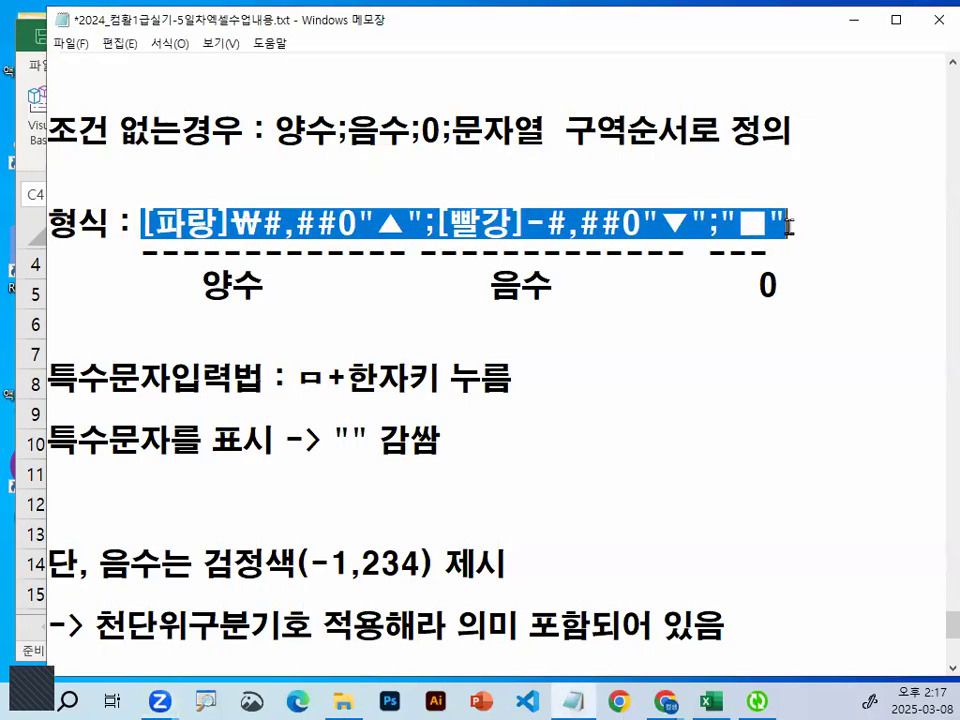
key("super+space")
left_click(684, 526)
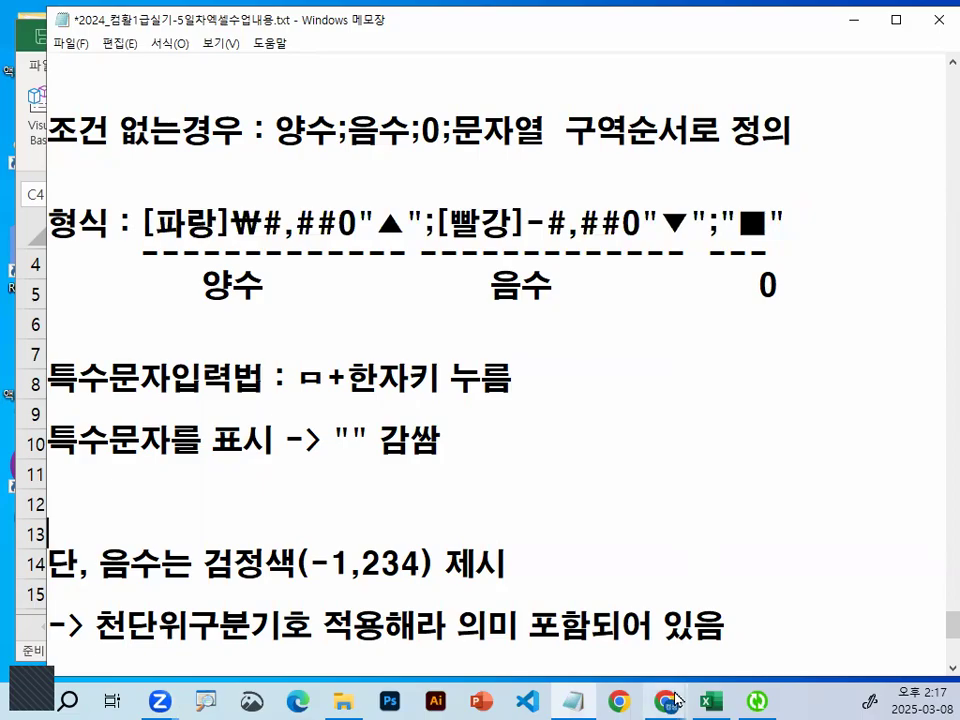
left_click(710, 701)
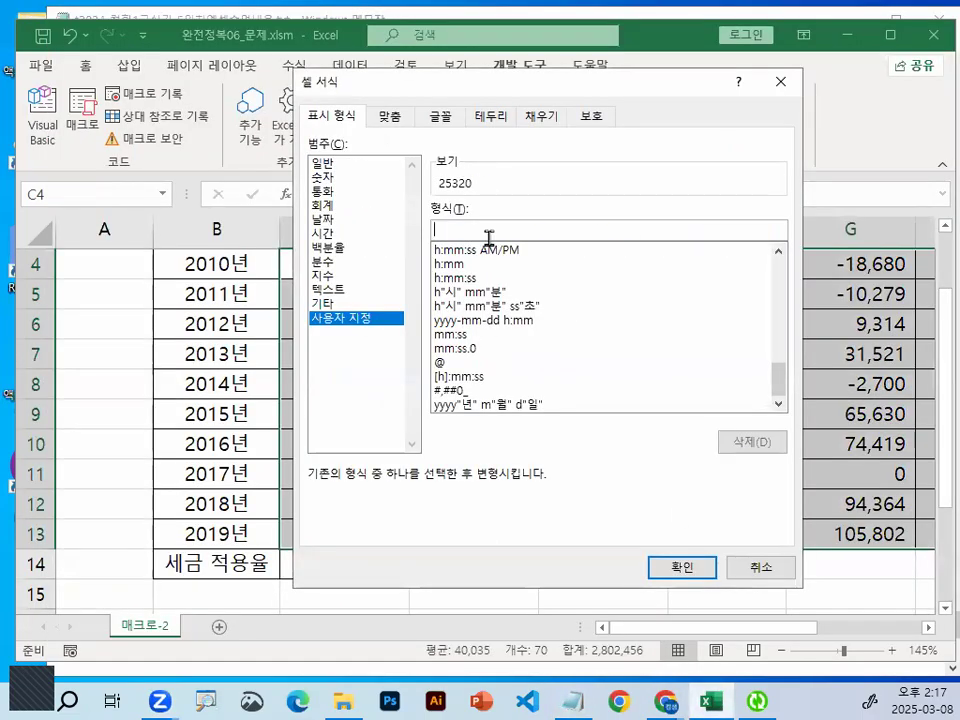
key("ctrl+v")
left_click(682, 567)
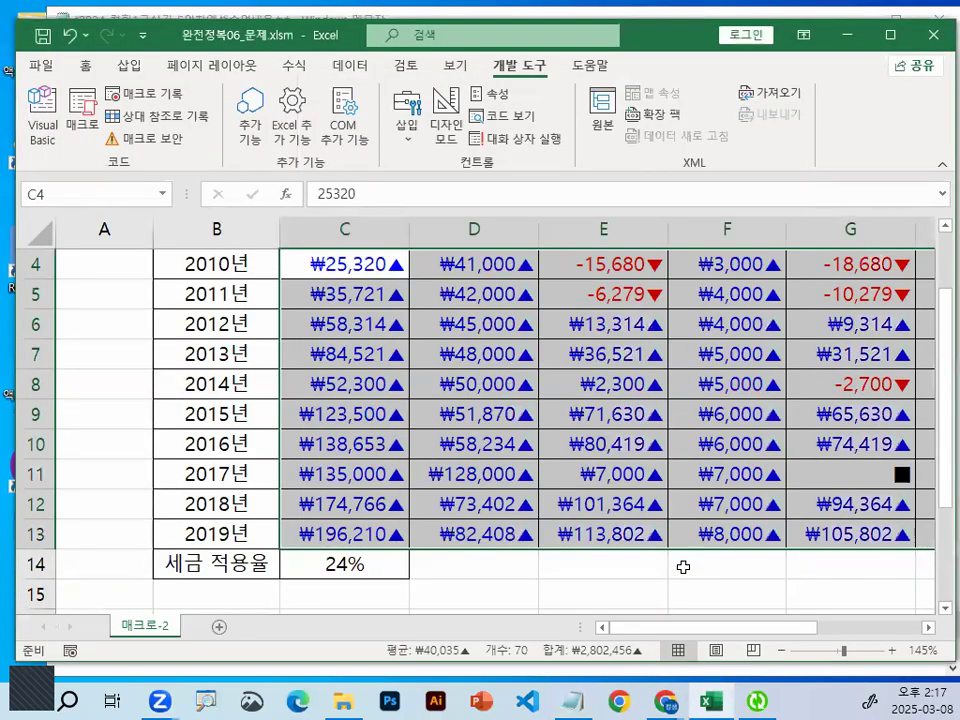
left_click(616, 588)
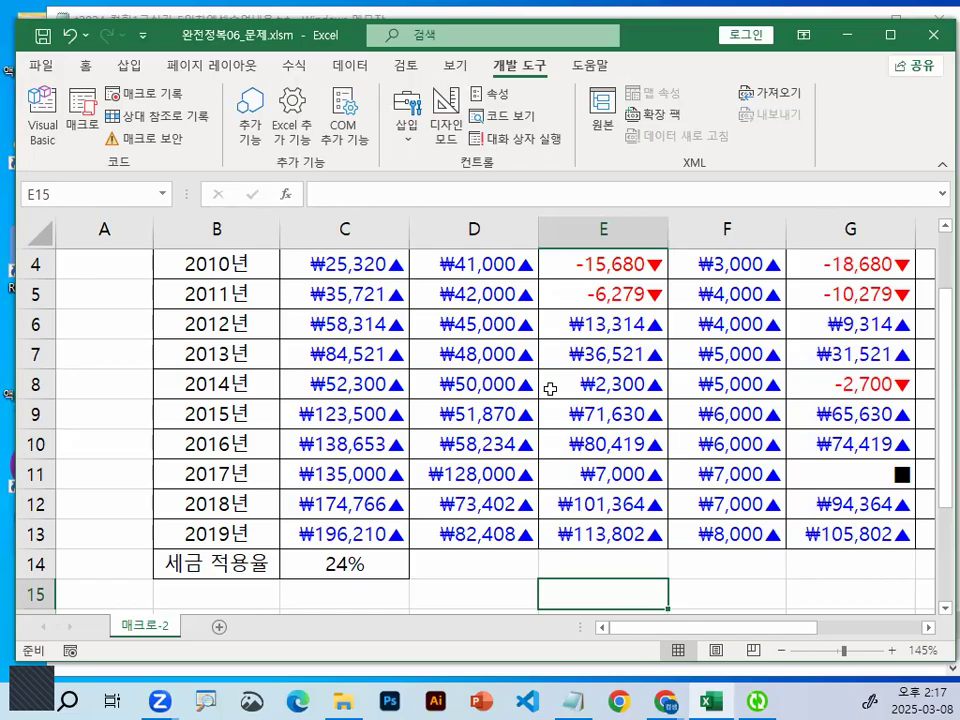
Select C4:I13 and examine the 숫자 category's 1000 separator and negative-number styles in the cell format settings, without applying anything.
left_click(524, 320)
scroll(512, 503, "up", 1)
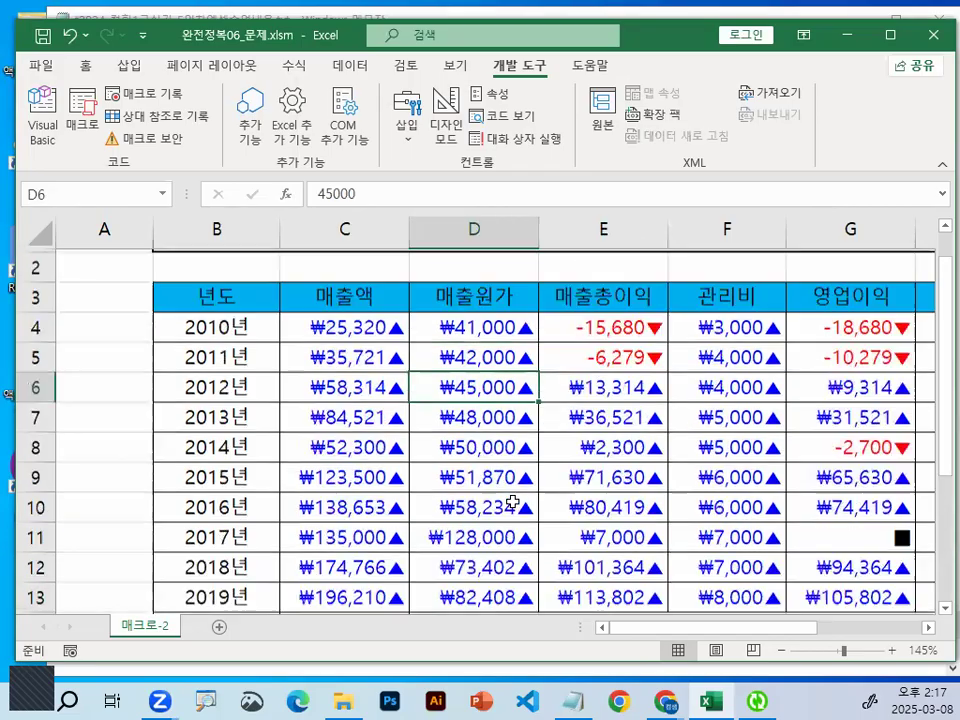
scroll(512, 503, "up", 1)
left_click(343, 377)
left_click_drag(344, 377, 732, 534)
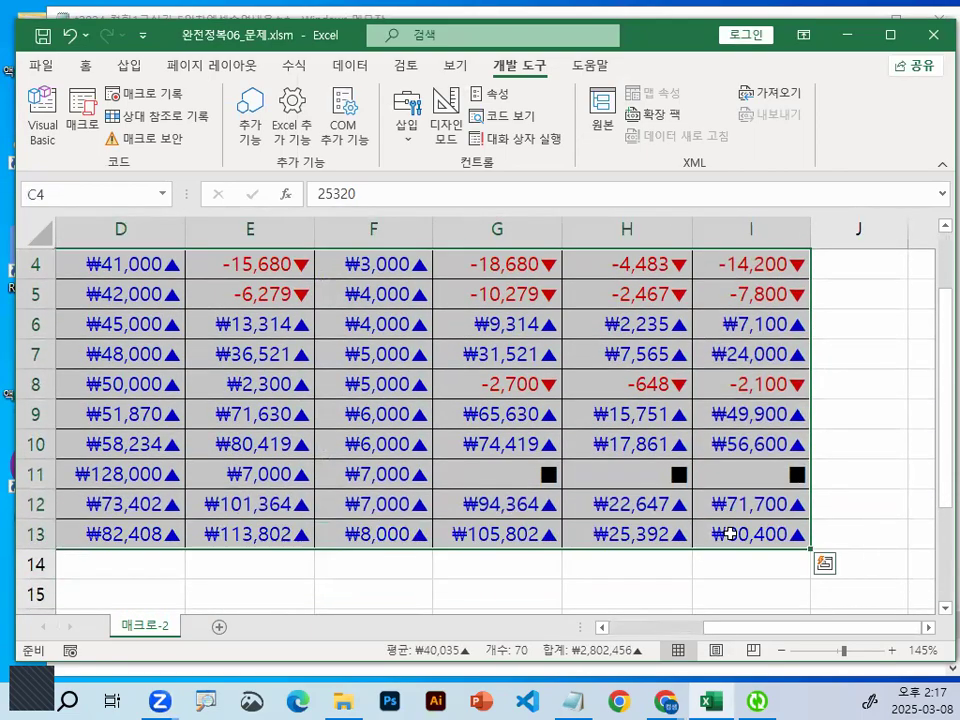
key("ctrl+1")
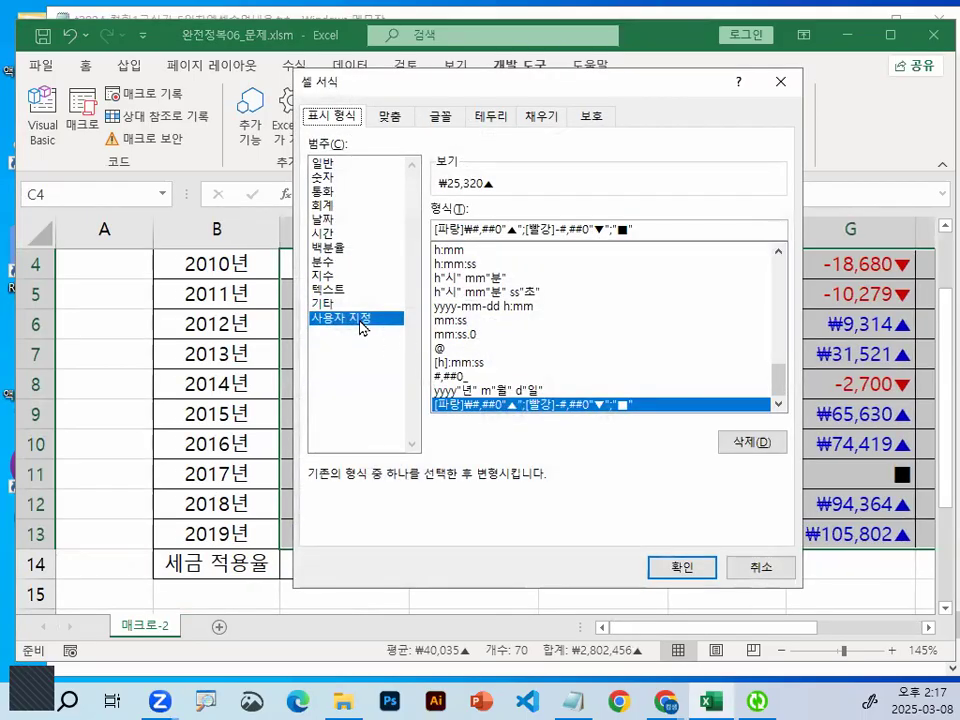
left_click(326, 180)
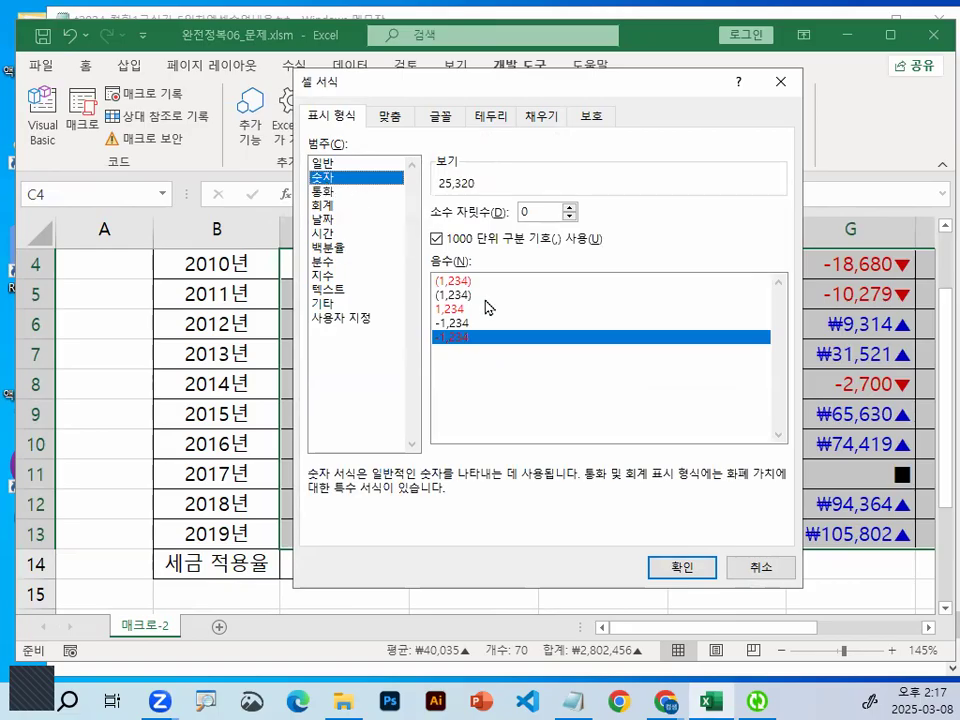
key("ctrl+1")
left_click(450, 240)
mouse_move(448, 237)
left_mouse_down()
mouse_move(397, 258)
mouse_move(446, 230)
left_mouse_up()
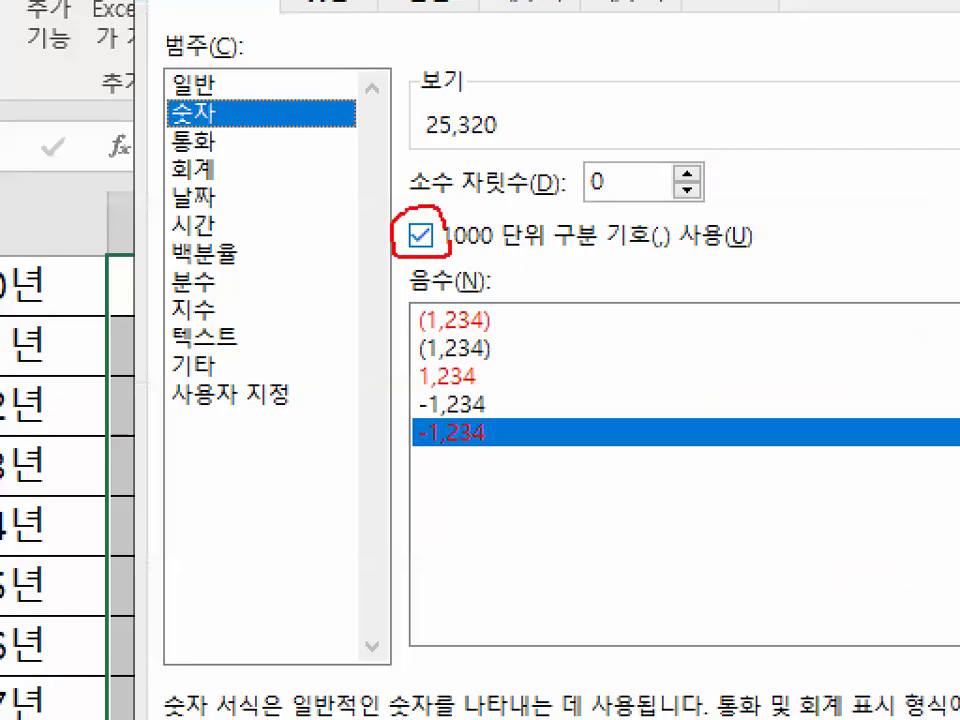
key("Escape")
left_click(452, 348)
key("ctrl+1")
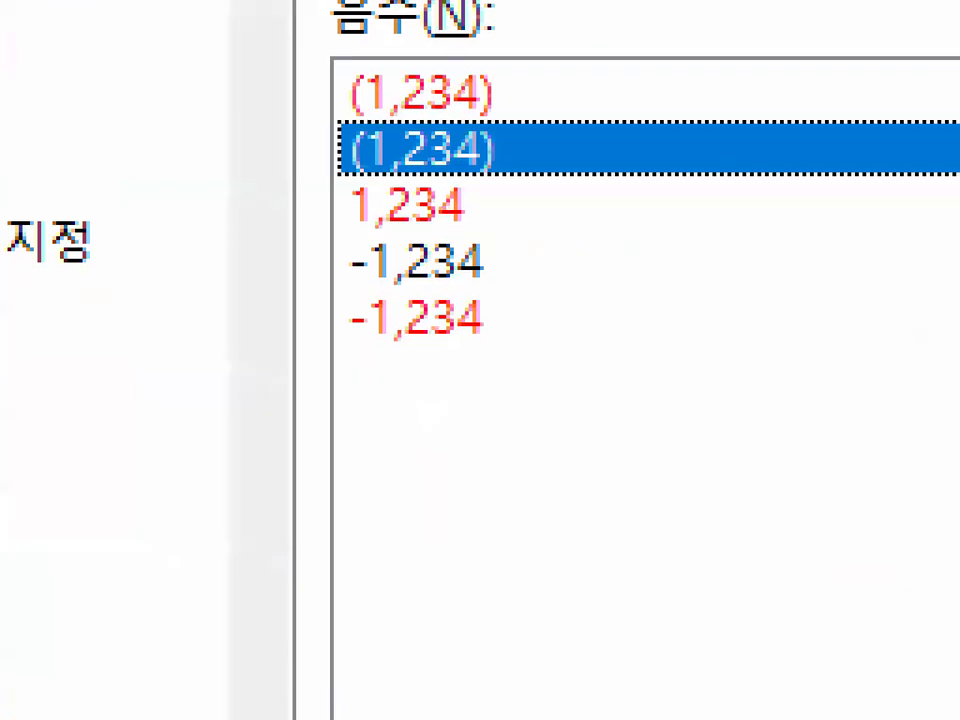
left_click_drag(349, 352, 501, 352)
left_click_drag(343, 284, 509, 284)
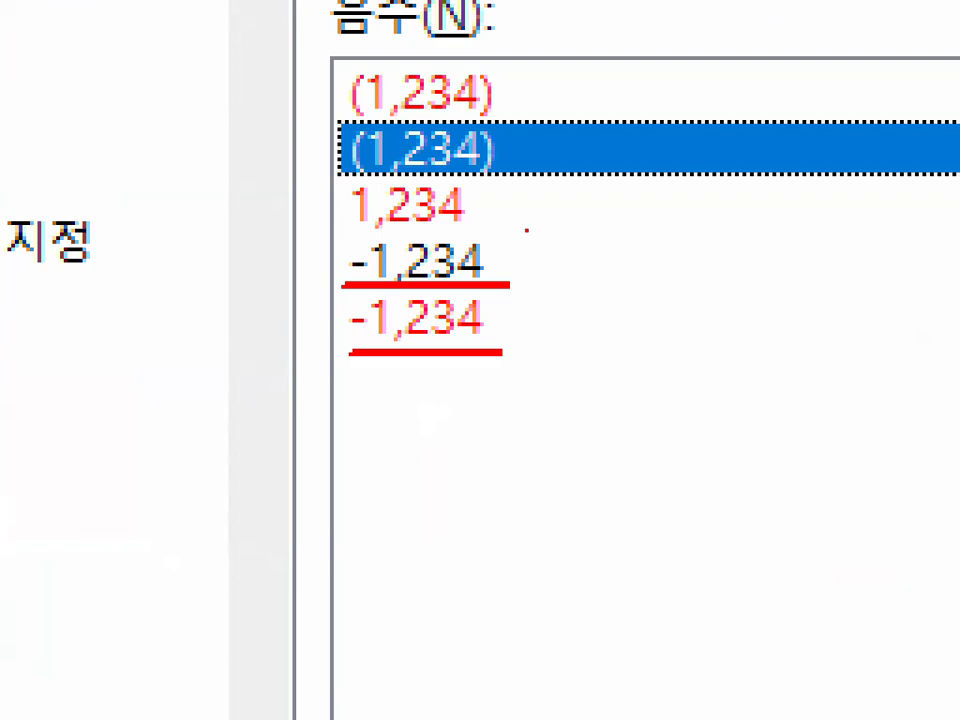
key("Escape")
key("Escape")
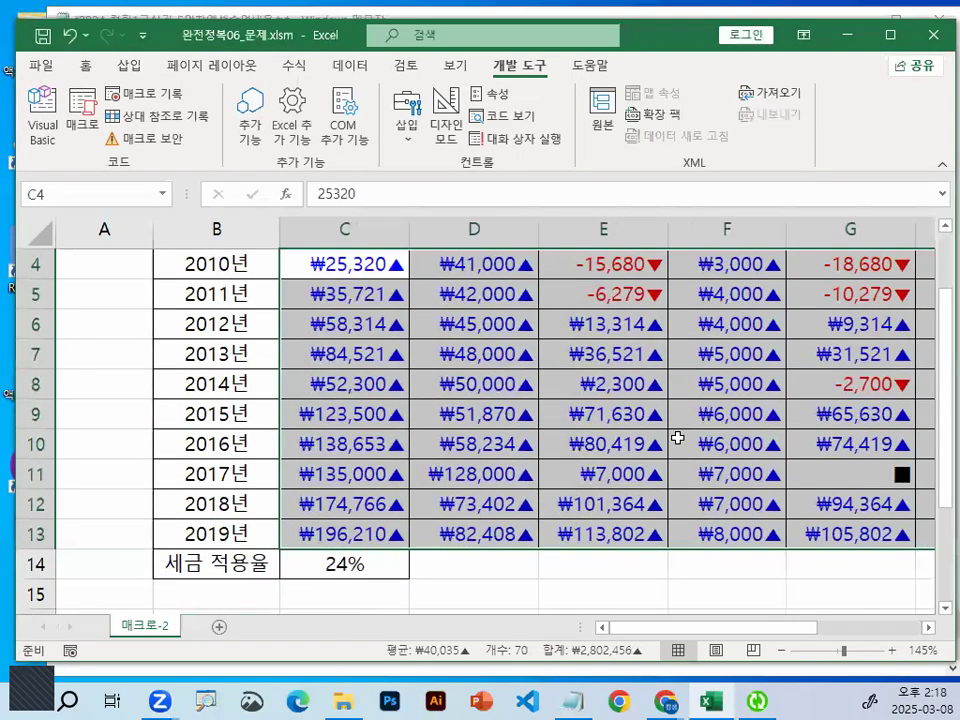
Review the red -1,234 negative style and the 1000 separator option for the same range once more, discarding the format dialog.
key("ctrl+1")
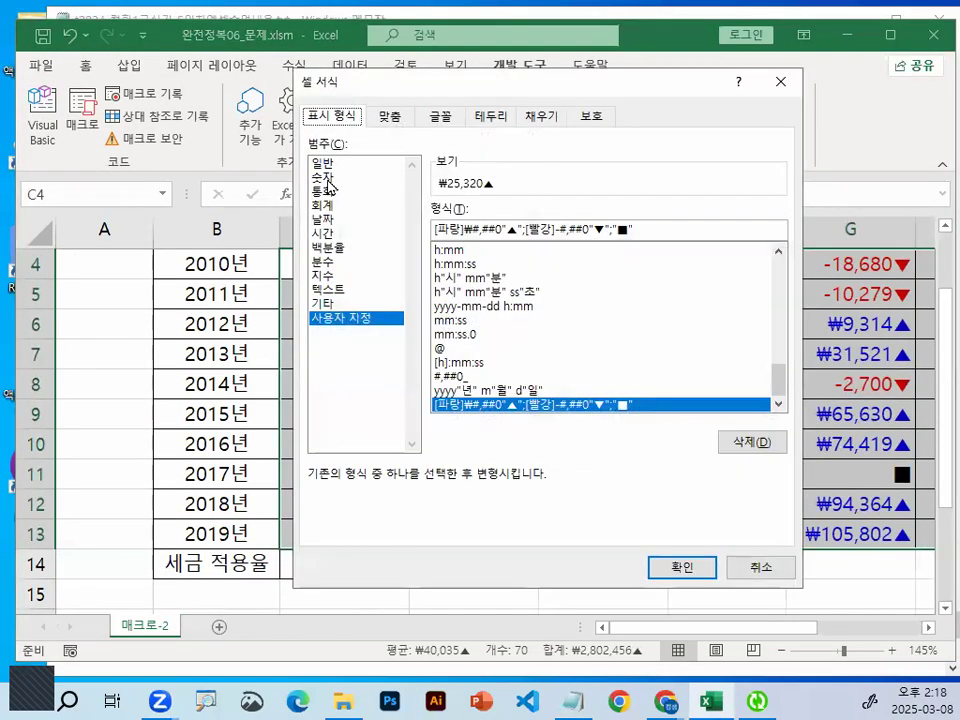
left_click(329, 178)
key("ctrl+1")
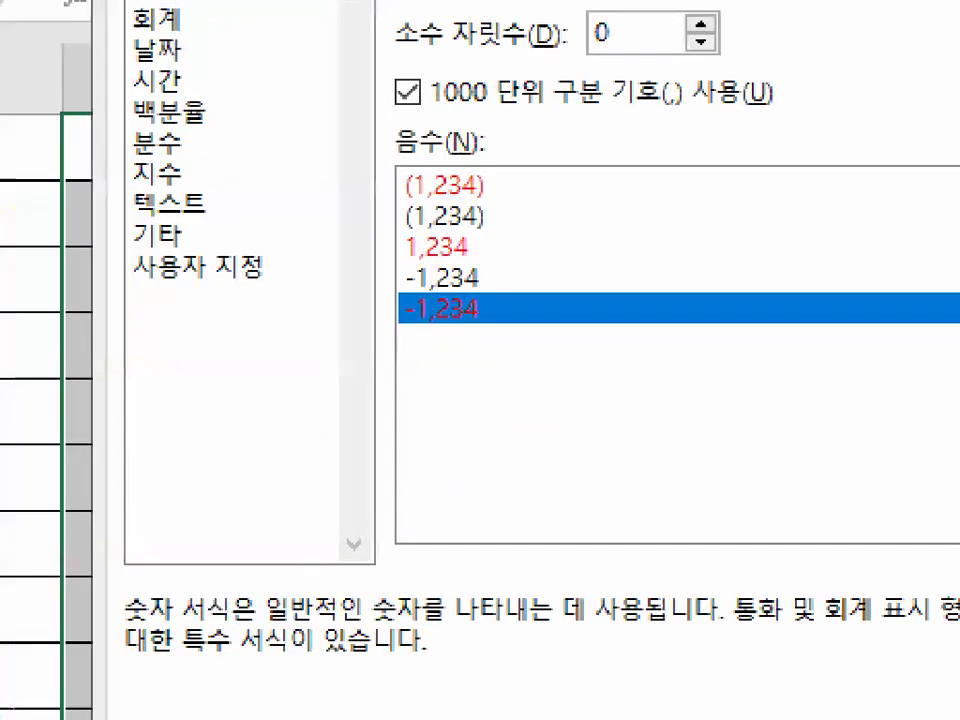
mouse_move(412, 345)
left_mouse_down()
mouse_move(476, 343)
mouse_move(468, 342)
left_mouse_up()
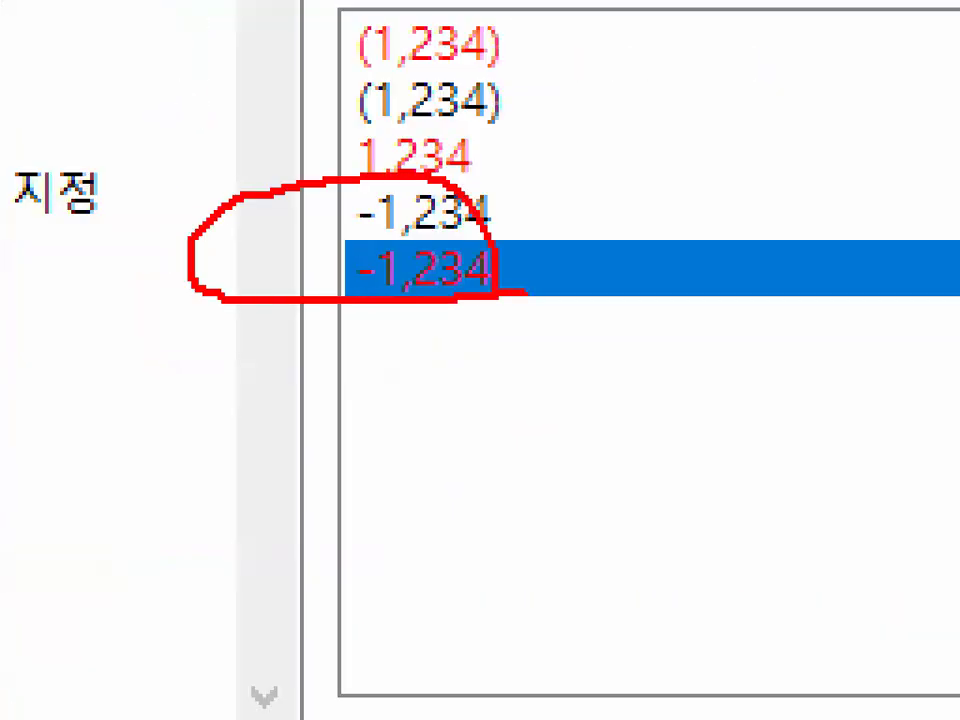
key("Escape")
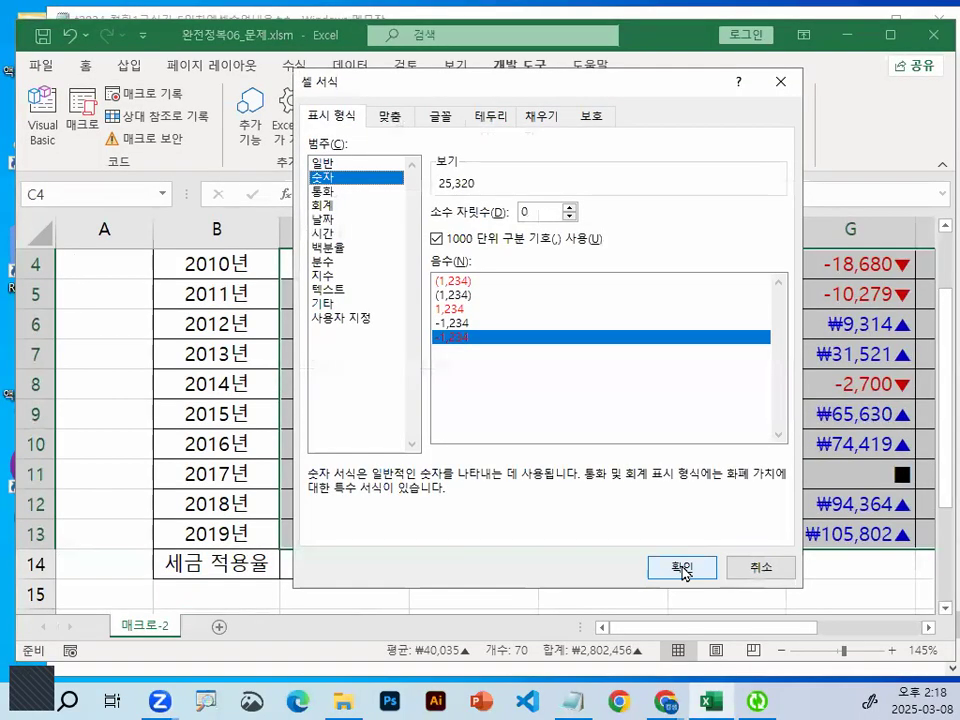
key("ctrl+1")
mouse_move(456, 235)
left_mouse_down()
mouse_move(431, 258)
mouse_move(461, 250)
left_mouse_up()
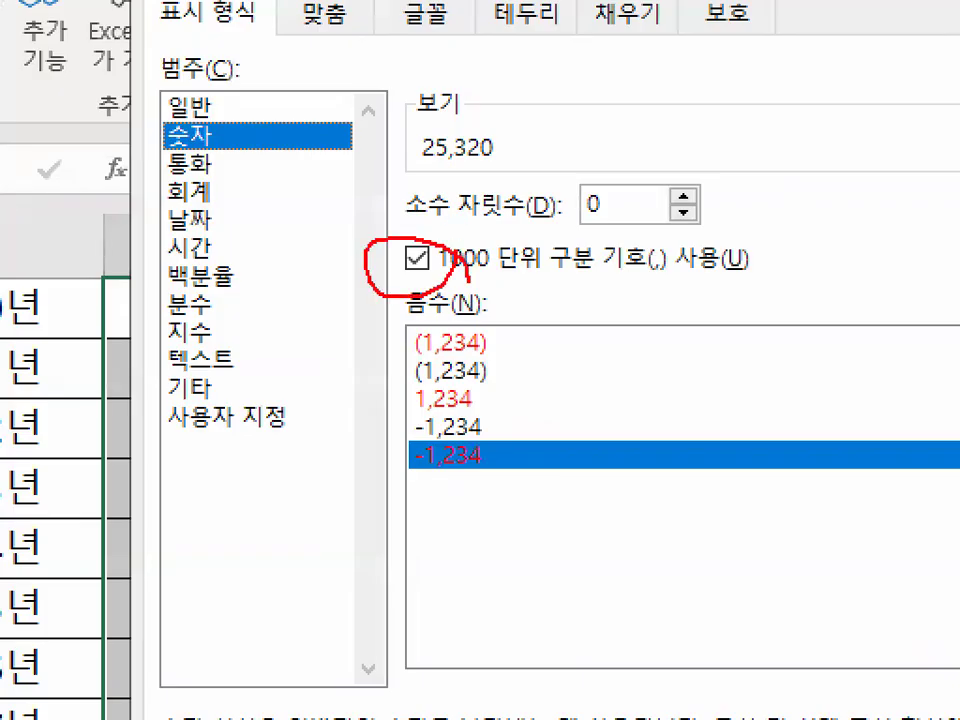
key("Escape")
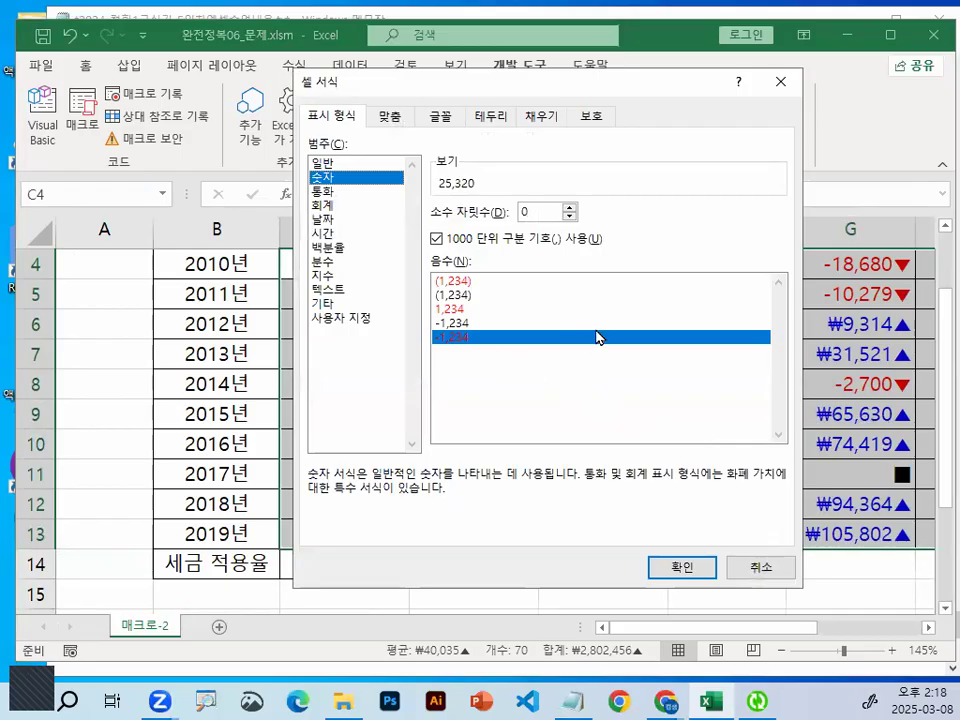
left_click(778, 572)
left_click(585, 322)
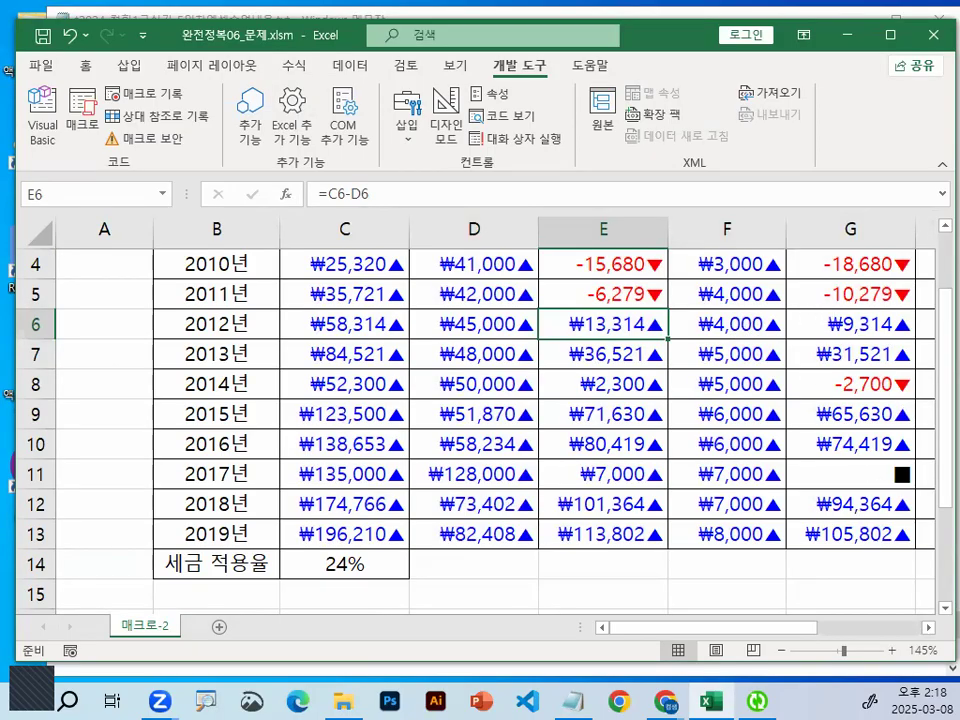
Switch back to the Notepad notes and examine the rule about showing negatives in black as (-1,234).
key("alt+Tab")
scroll(521, 313, "down", 2)
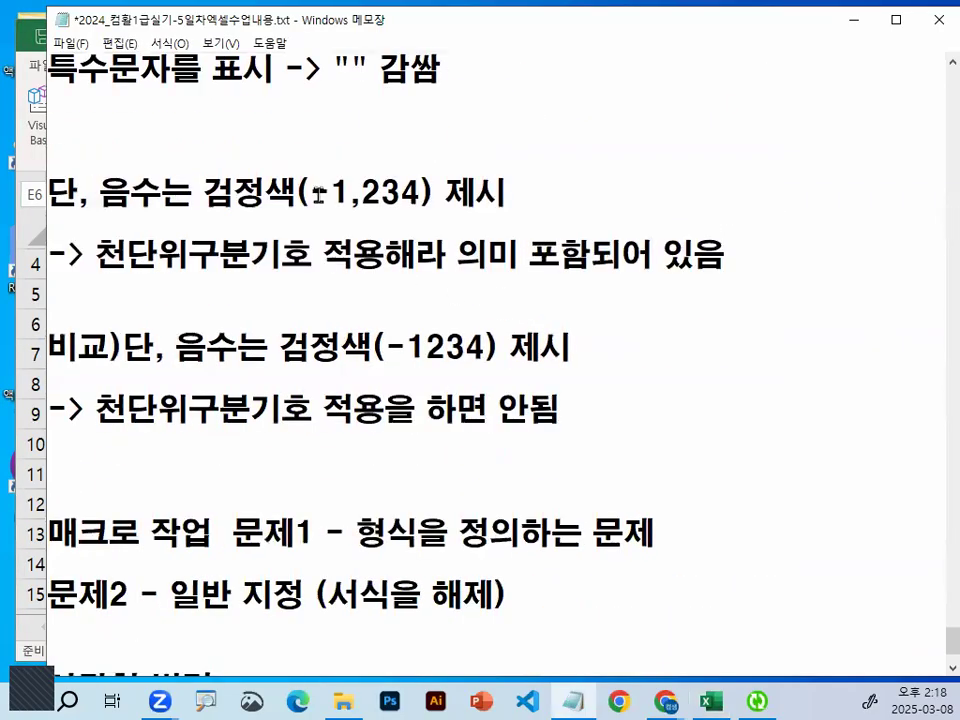
left_click(206, 191)
left_click_drag(212, 191, 428, 190)
left_click(432, 190)
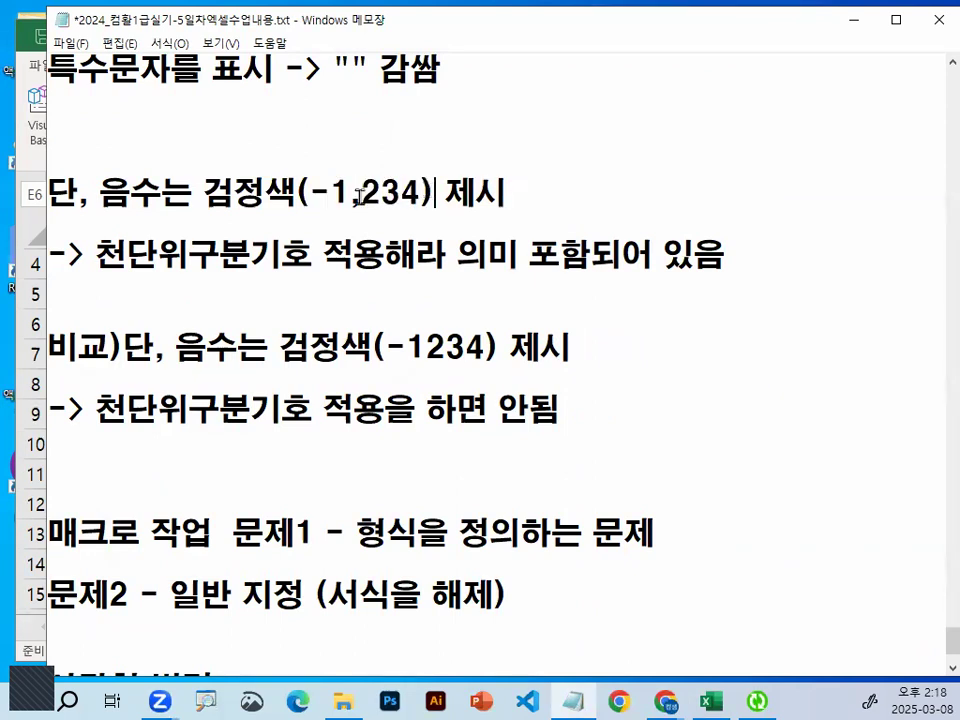
left_click_drag(199, 190, 418, 190)
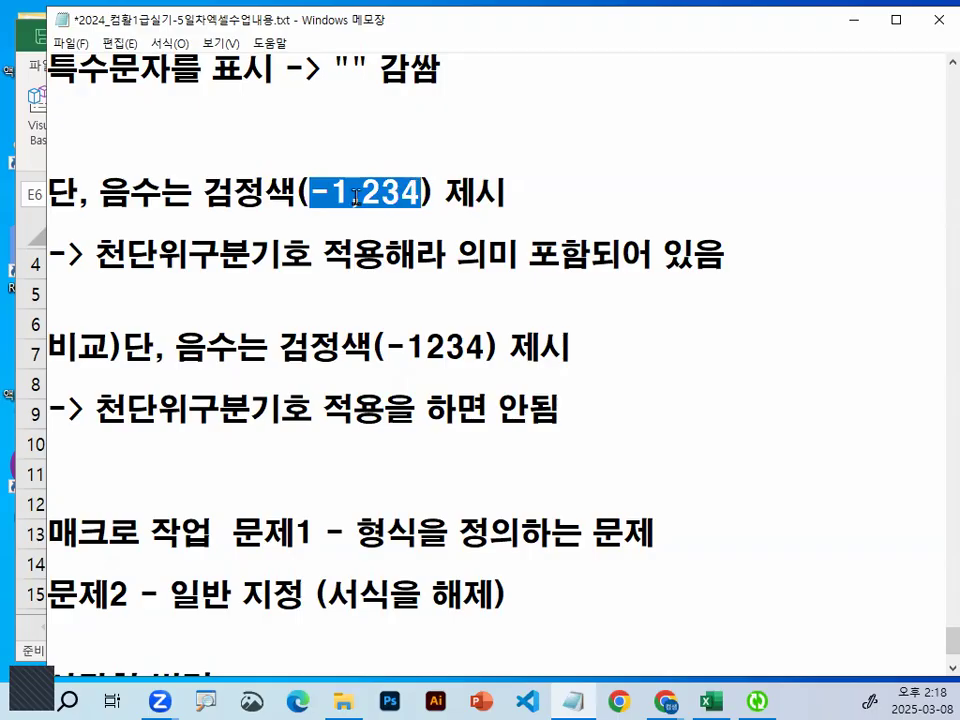
Examine the note about showing negatives in black as (-1,234) and its line on what that implies for the thousands separator.
left_click_drag(199, 191, 293, 186)
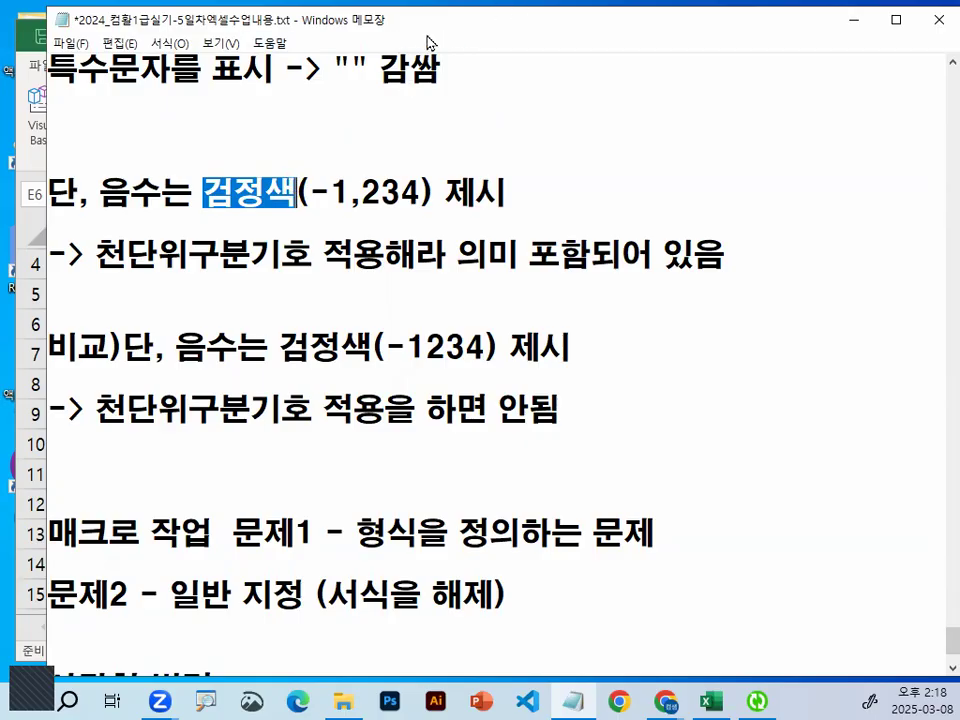
left_click(296, 196)
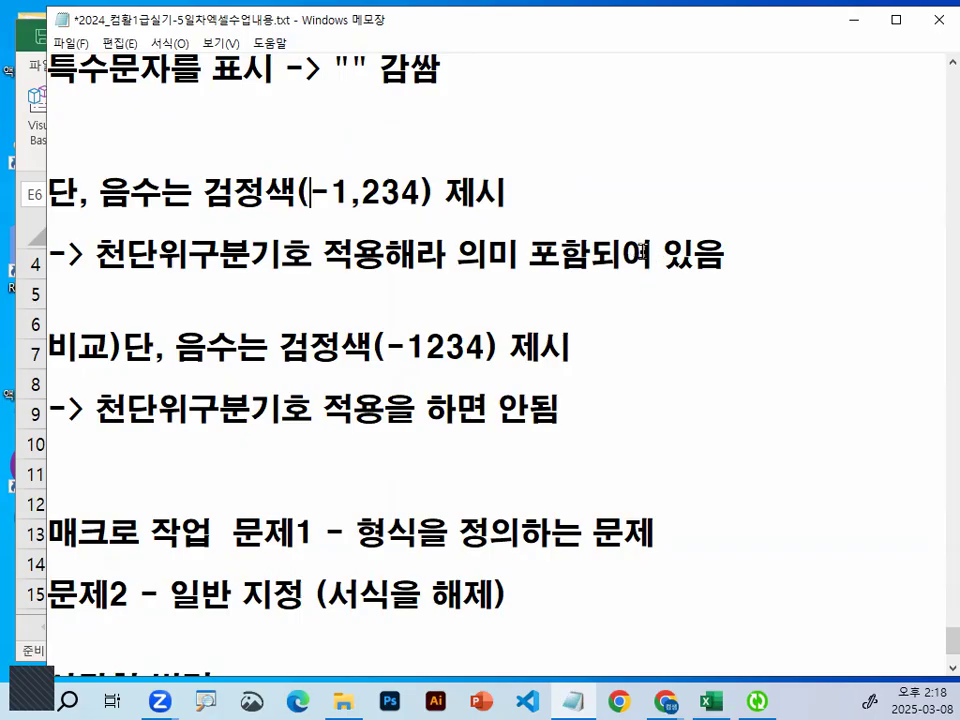
left_click_drag(213, 192, 300, 192)
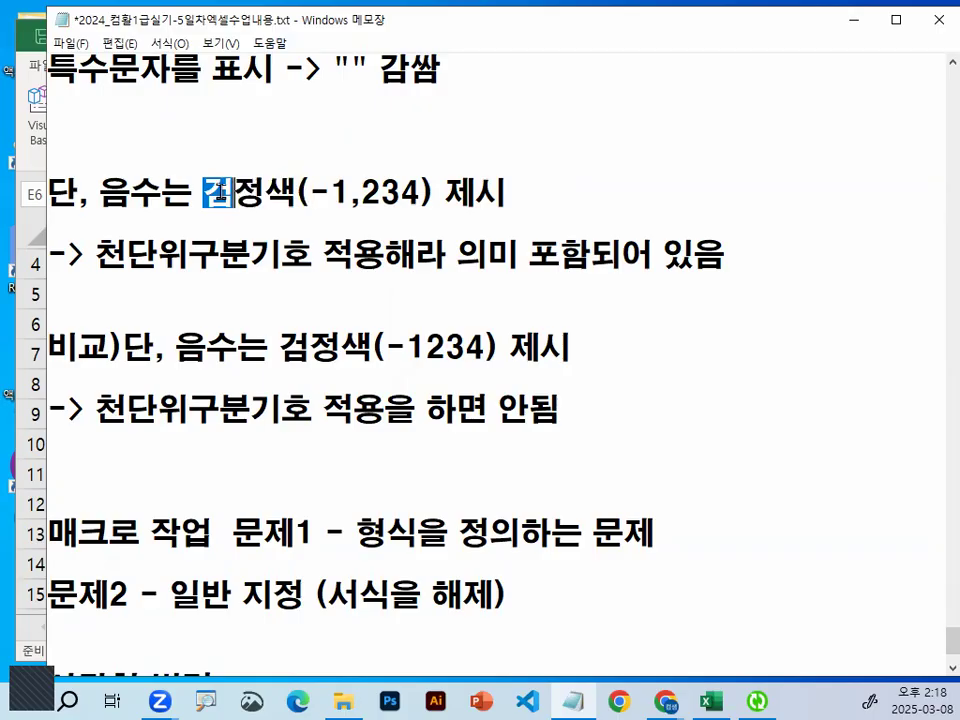
left_click(300, 192)
left_click_drag(300, 191, 510, 192)
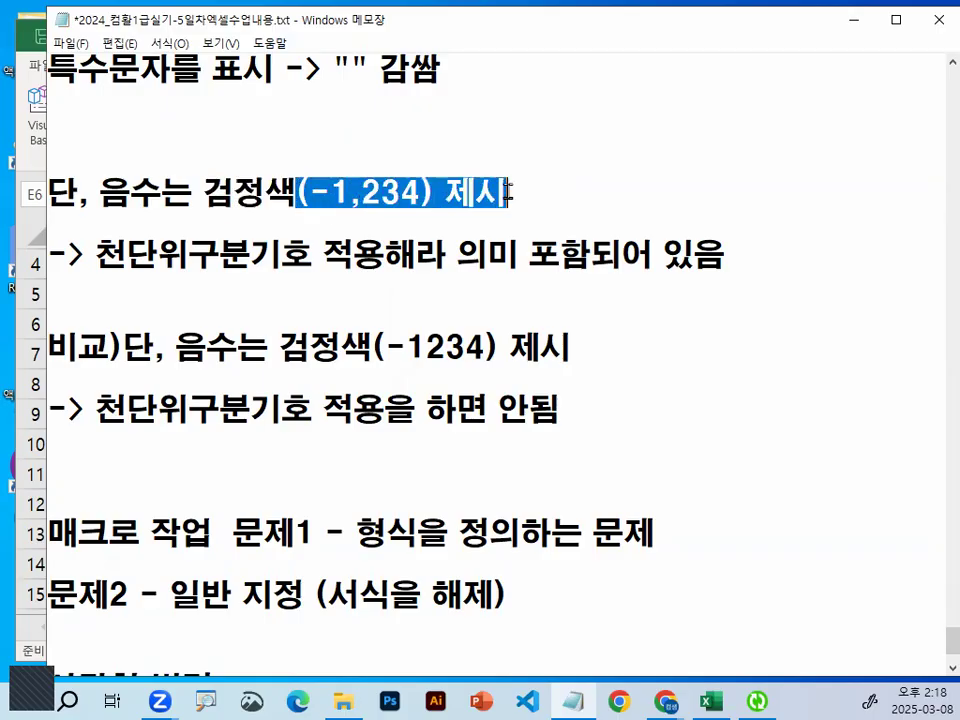
left_click_drag(311, 192, 415, 190)
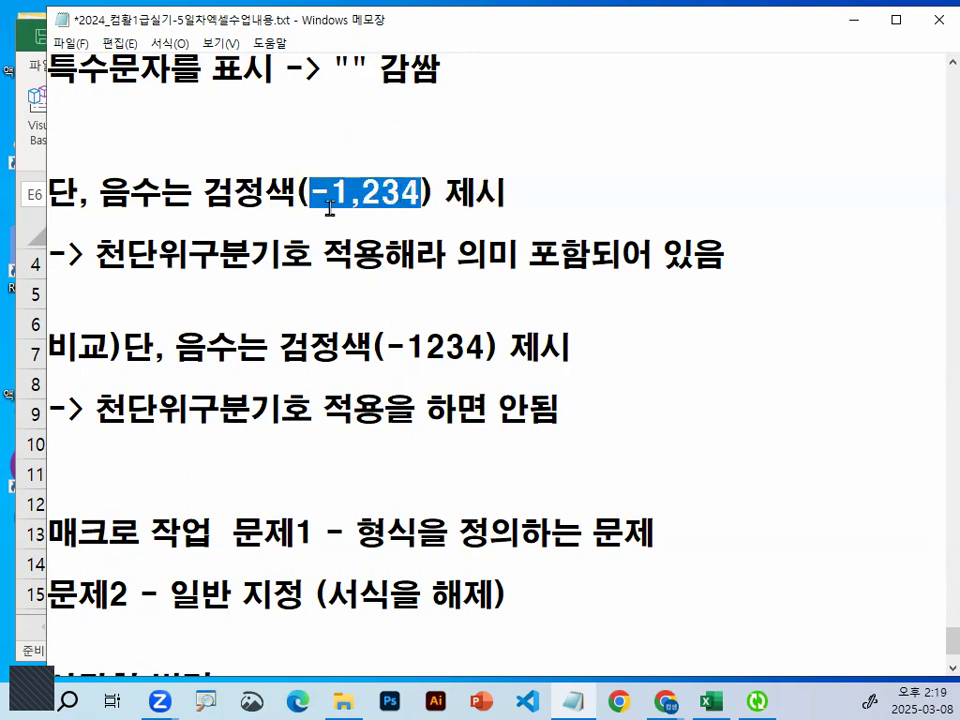
left_click_drag(312, 192, 420, 192)
left_click_drag(96, 255, 416, 255)
left_click_drag(488, 255, 710, 256)
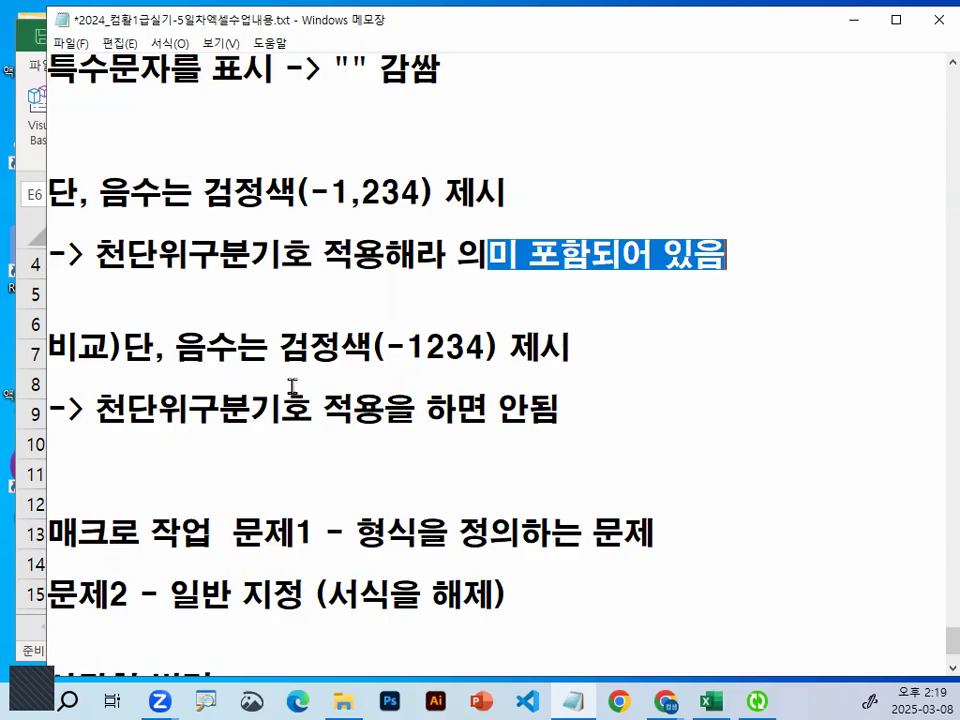
Compare the (-1,234) and (-1234) notations in the notes by marking them in red, and clear the marks.
left_click_drag(294, 379, 514, 378)
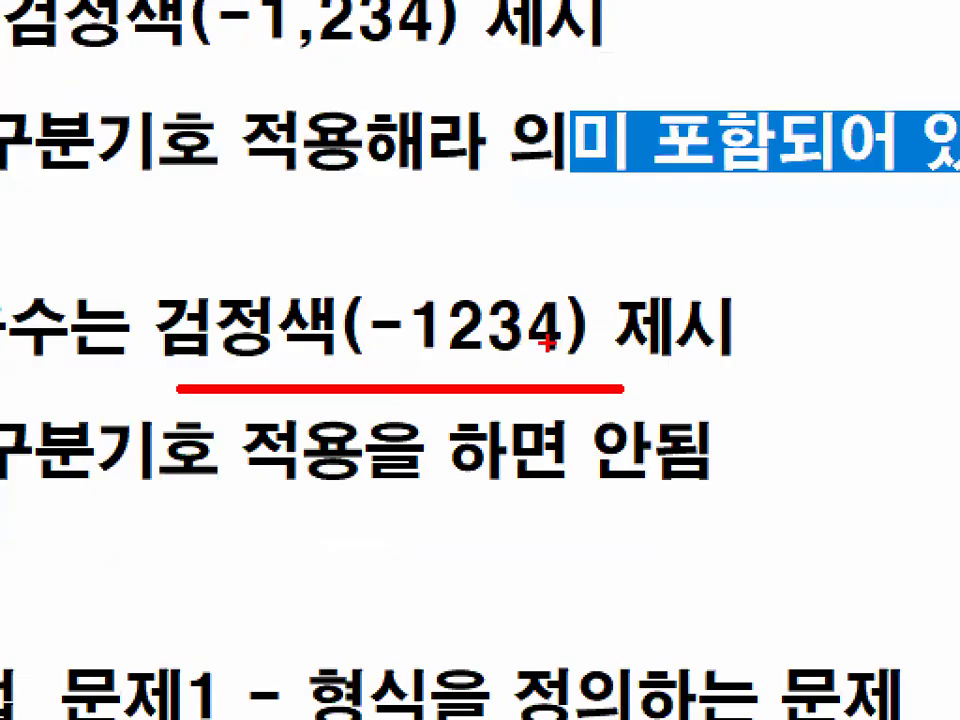
left_click_drag(480, 355, 407, 375)
mouse_move(566, 346)
left_mouse_down()
mouse_move(368, 362)
mouse_move(402, 380)
left_mouse_up()
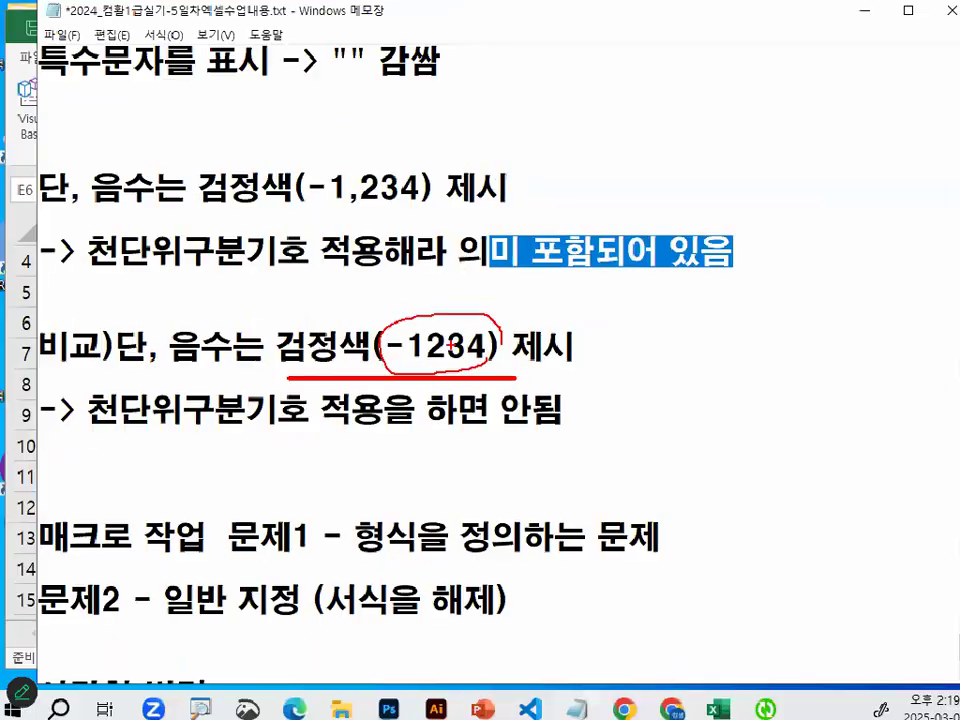
key("ctrl+z")
key("ctrl+z")
left_click_drag(425, 31, 215, 11)
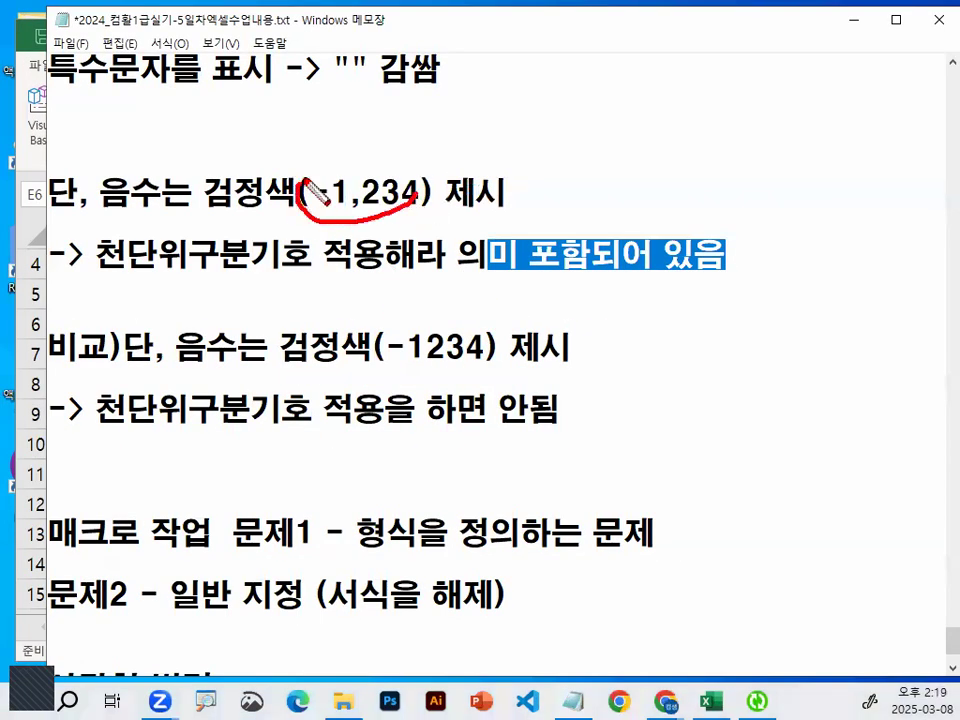
left_click_drag(318, 192, 430, 200)
mouse_move(495, 350)
left_mouse_down()
mouse_move(372, 335)
mouse_move(470, 322)
left_mouse_up()
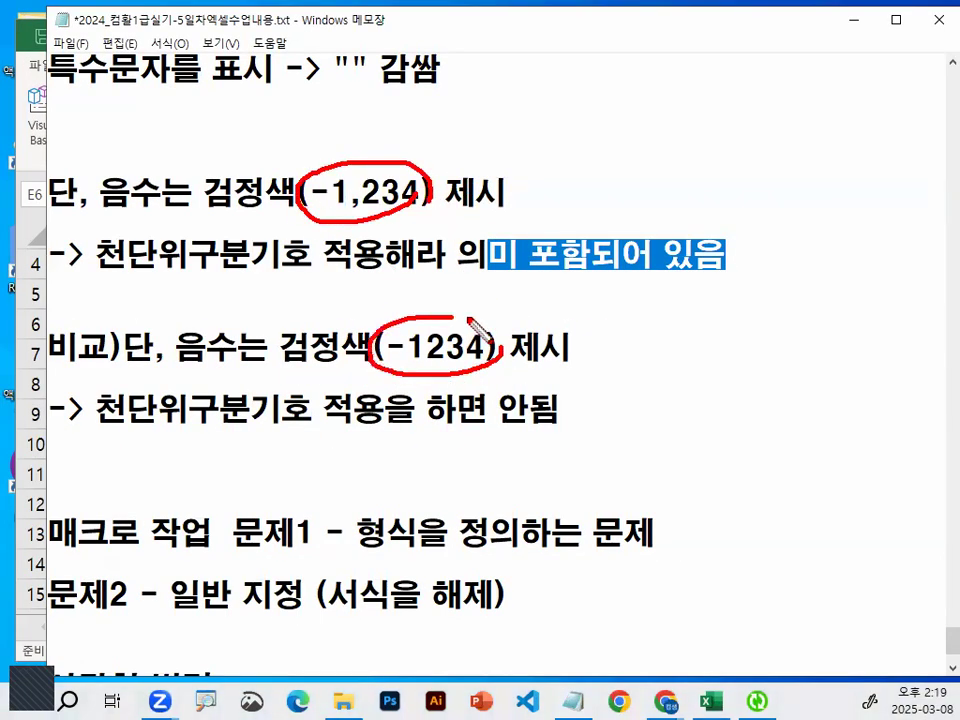
key("Escape")
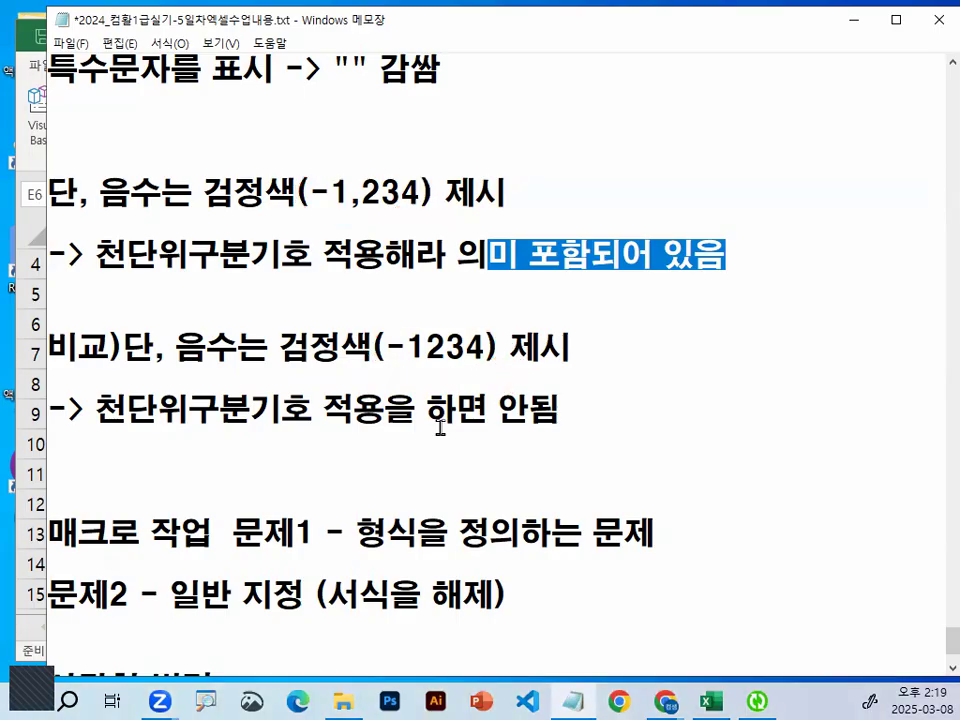
Underline and link the two black-negative rules in red, clear the marks, highlight 검정색 and return to the Excel workbook.
key("ctrl+2")
left_click_drag(213, 211, 472, 214)
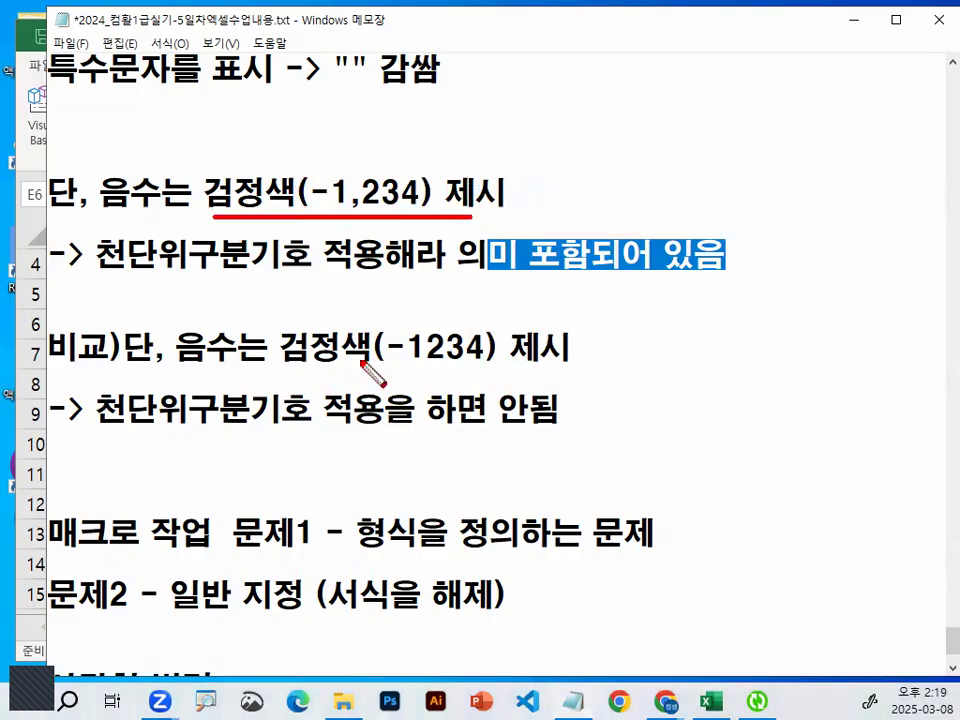
left_click_drag(255, 372, 575, 372)
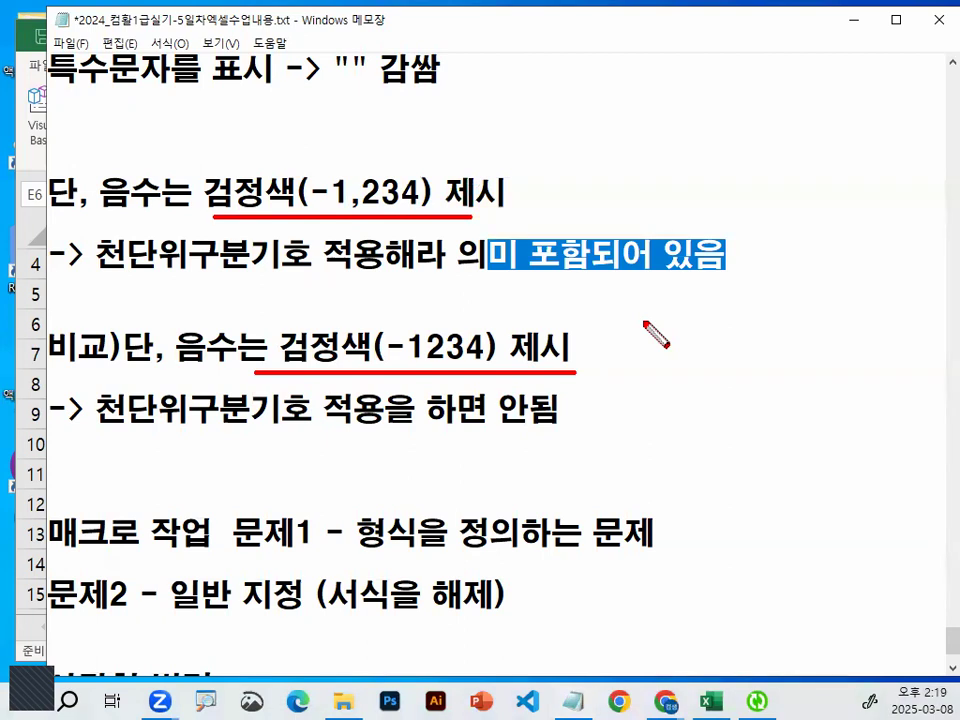
left_click_drag(420, 218, 428, 355)
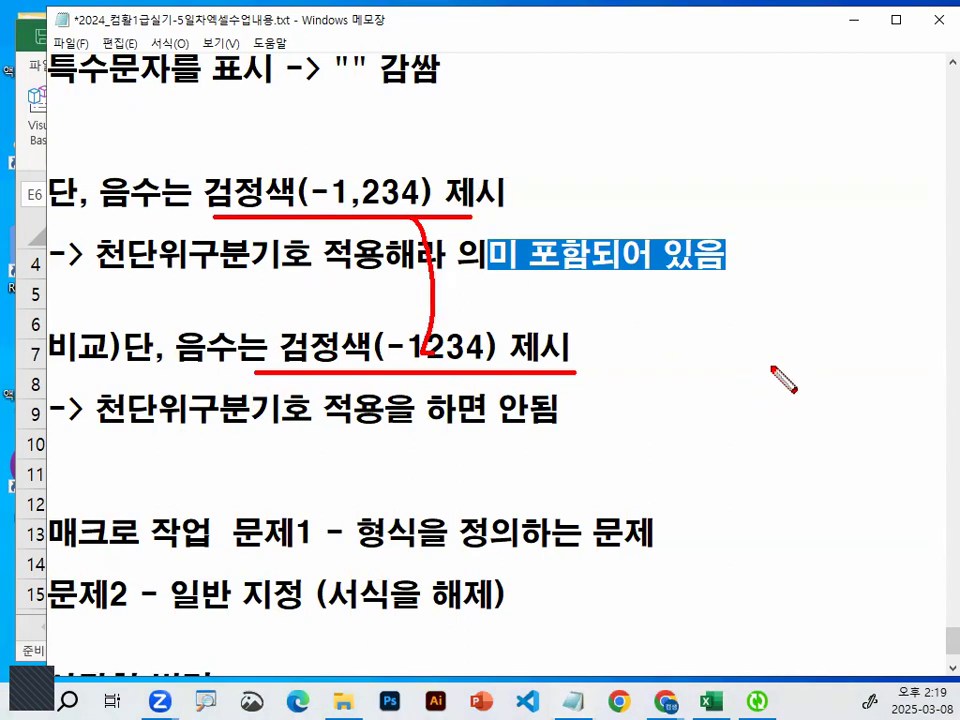
key("Escape")
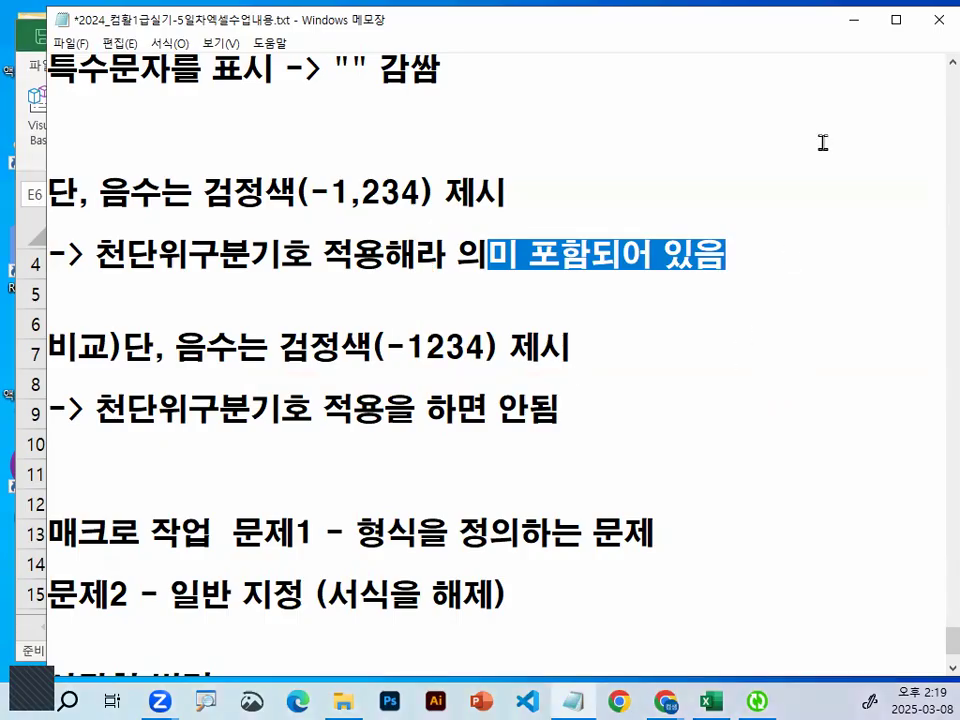
left_click_drag(204, 193, 295, 190)
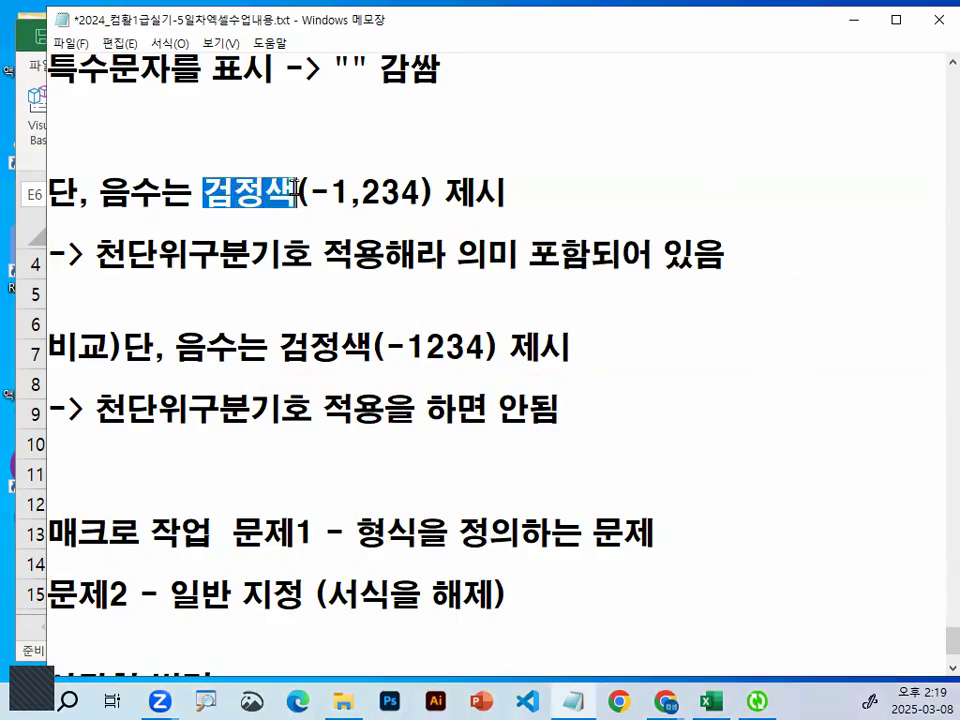
left_click(862, 28)
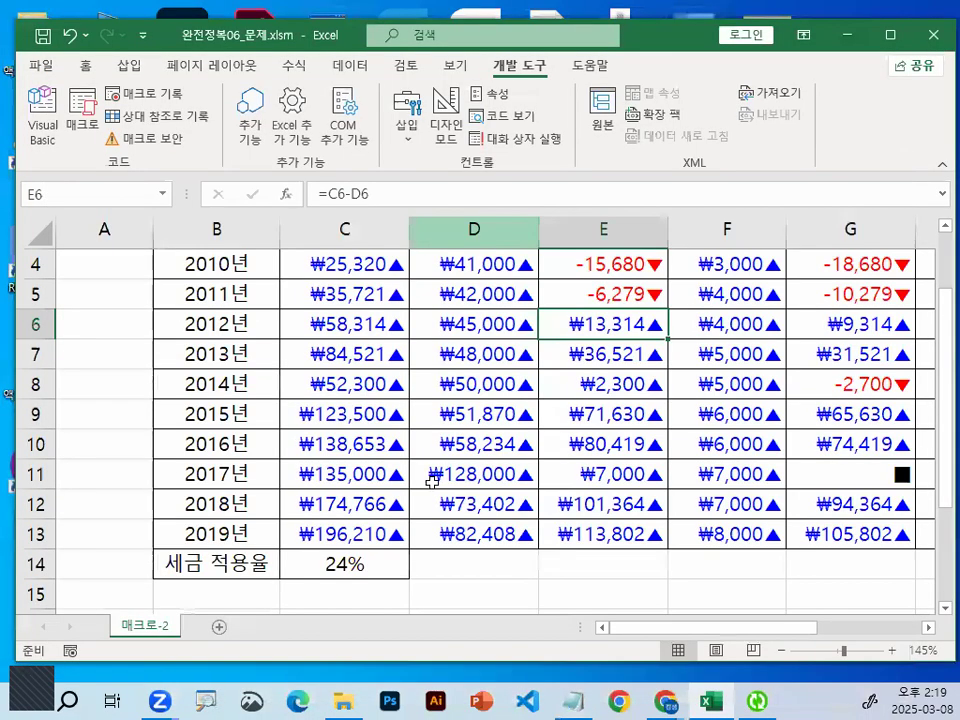
scroll(372, 375, "up", 1)
left_click_drag(372, 375, 744, 546)
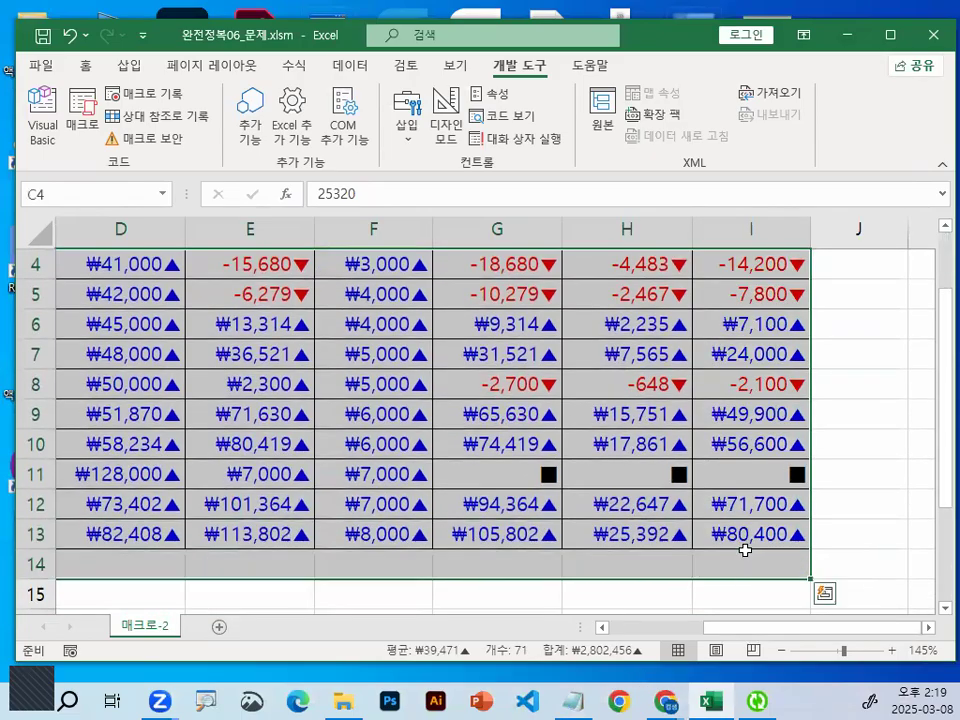
scroll(340, 444, "up", 1)
left_click_drag(145, 372, 397, 368)
left_click(397, 368)
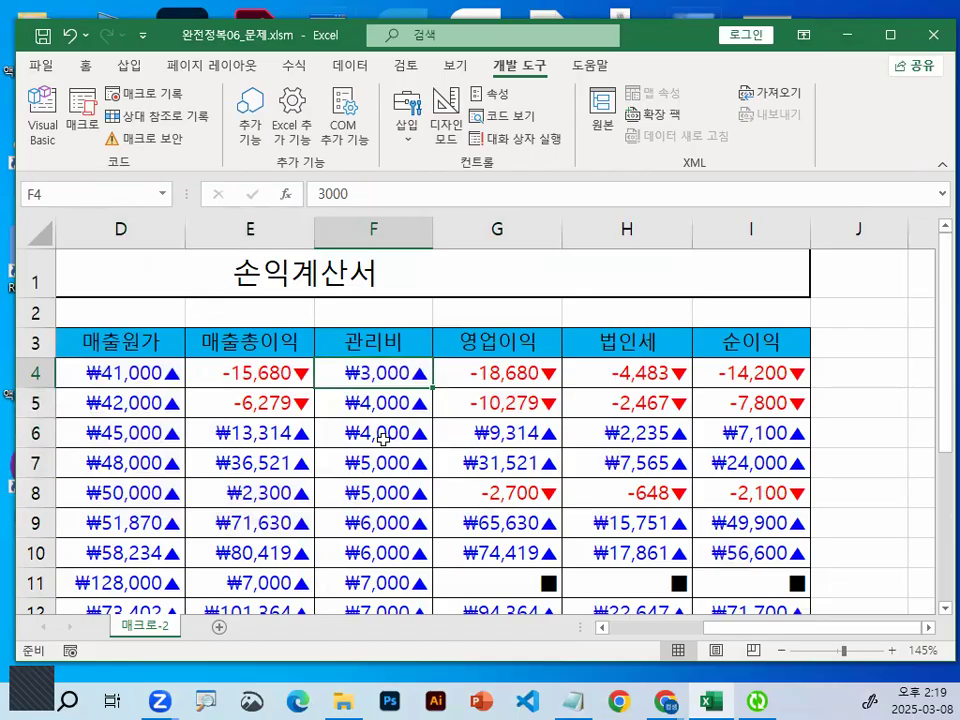
Format C4:I13 with the 숫자 category, using the 1000 separator and the black -1,234 negative style.
left_click_drag(804, 628, 729, 630)
left_click_drag(257, 372, 805, 556)
scroll(739, 531, "left", 2)
key("ctrl+1")
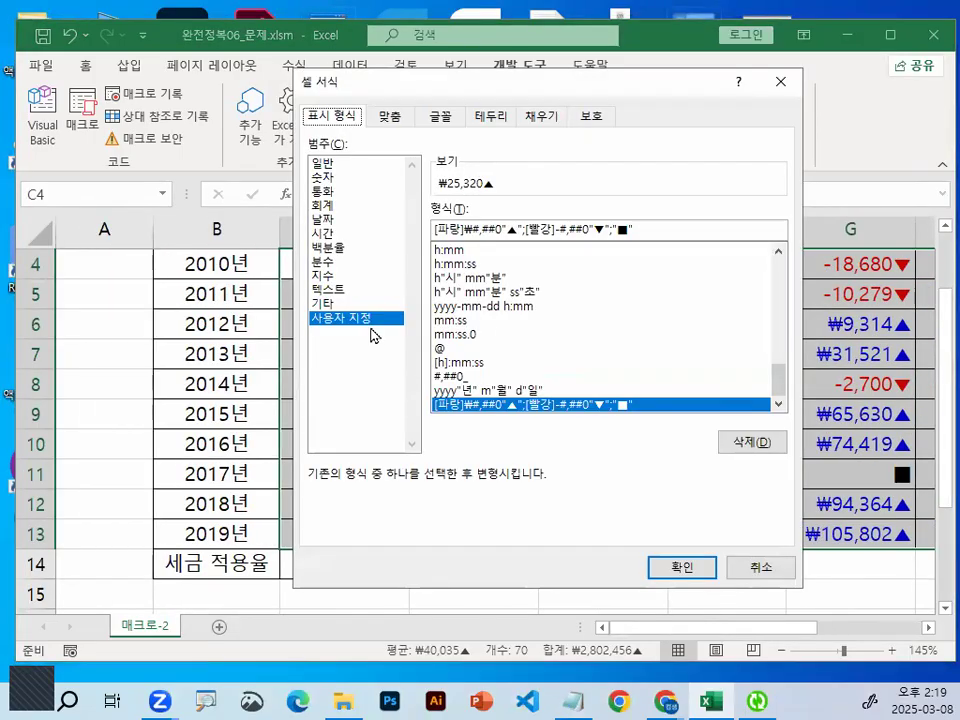
left_click(324, 178)
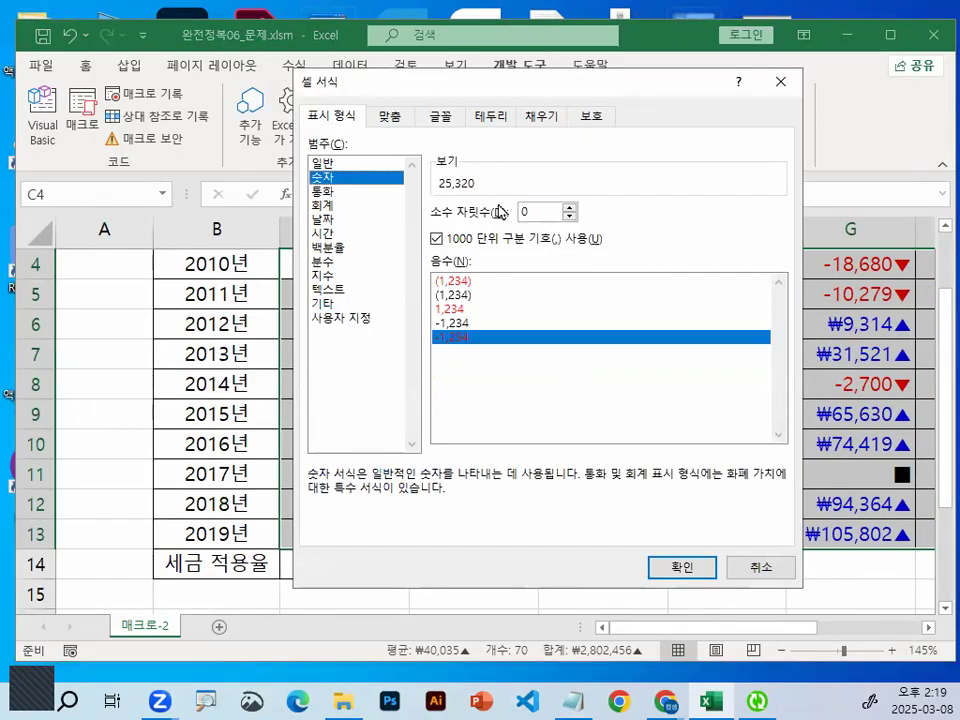
mouse_move(460, 232)
left_mouse_down()
mouse_move(447, 229)
mouse_move(440, 243)
mouse_move(415, 218)
left_mouse_up()
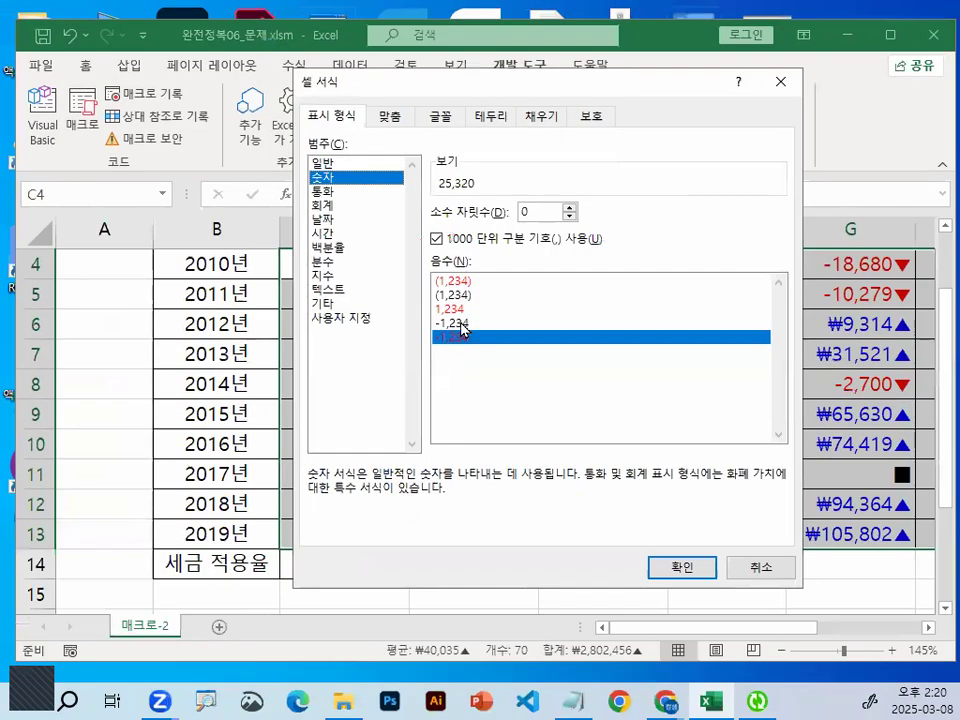
left_click(460, 323)
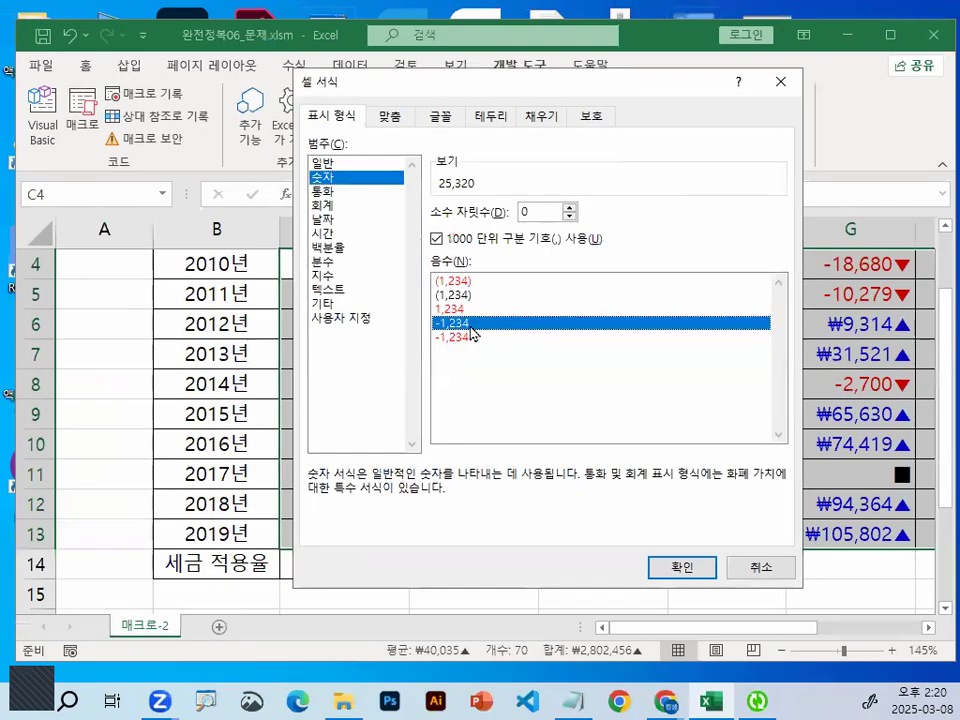
mouse_move(469, 333)
left_mouse_down()
mouse_move(362, 335)
mouse_move(445, 276)
mouse_move(468, 302)
left_mouse_up()
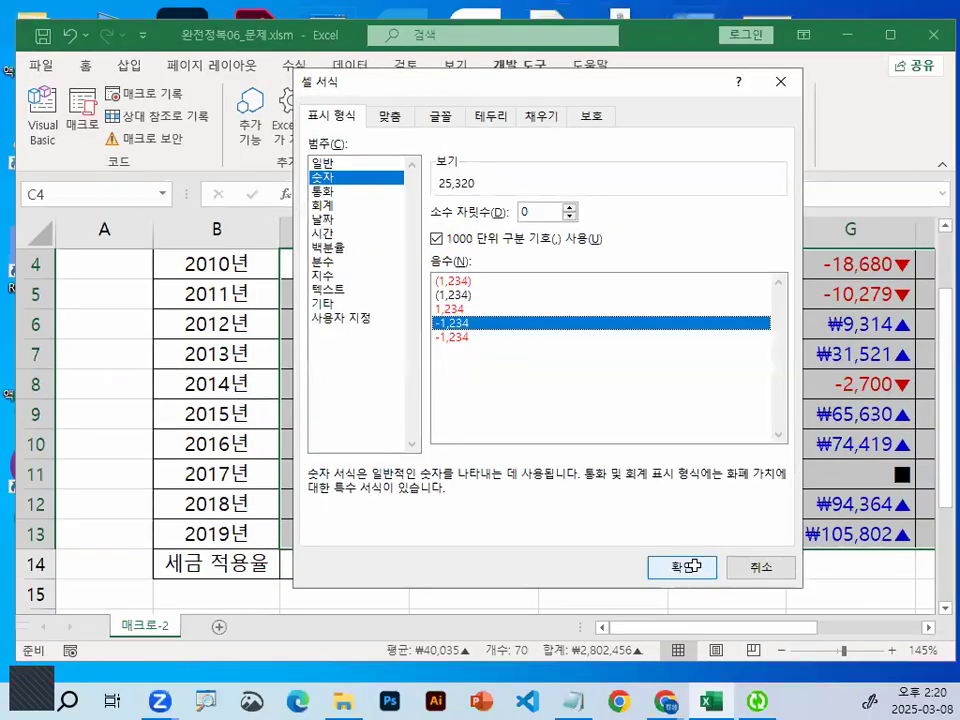
left_click(686, 565)
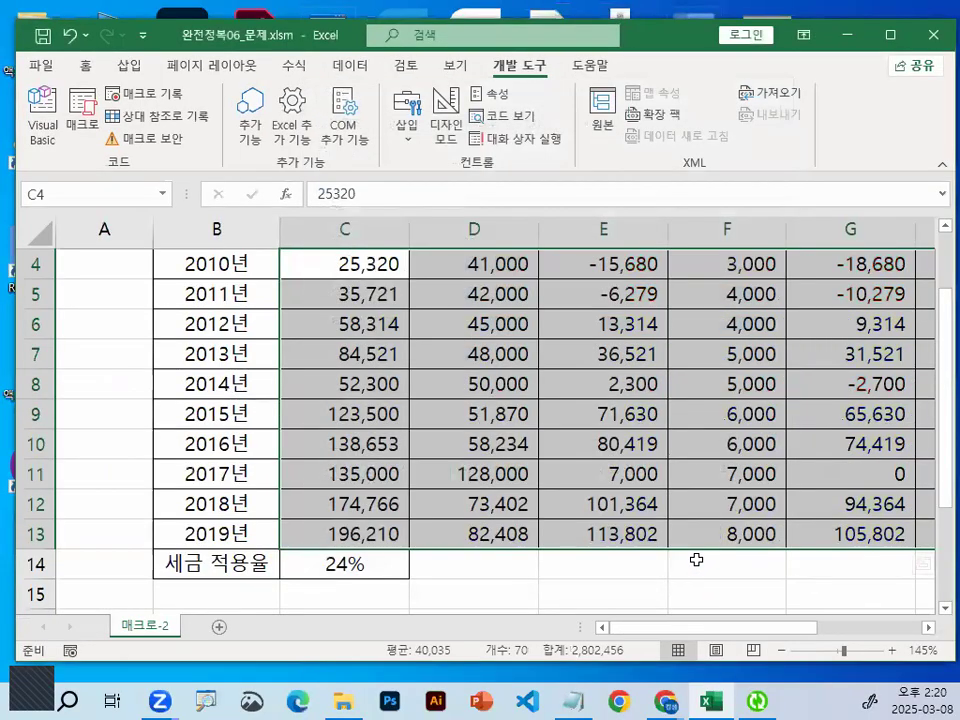
left_click(683, 590)
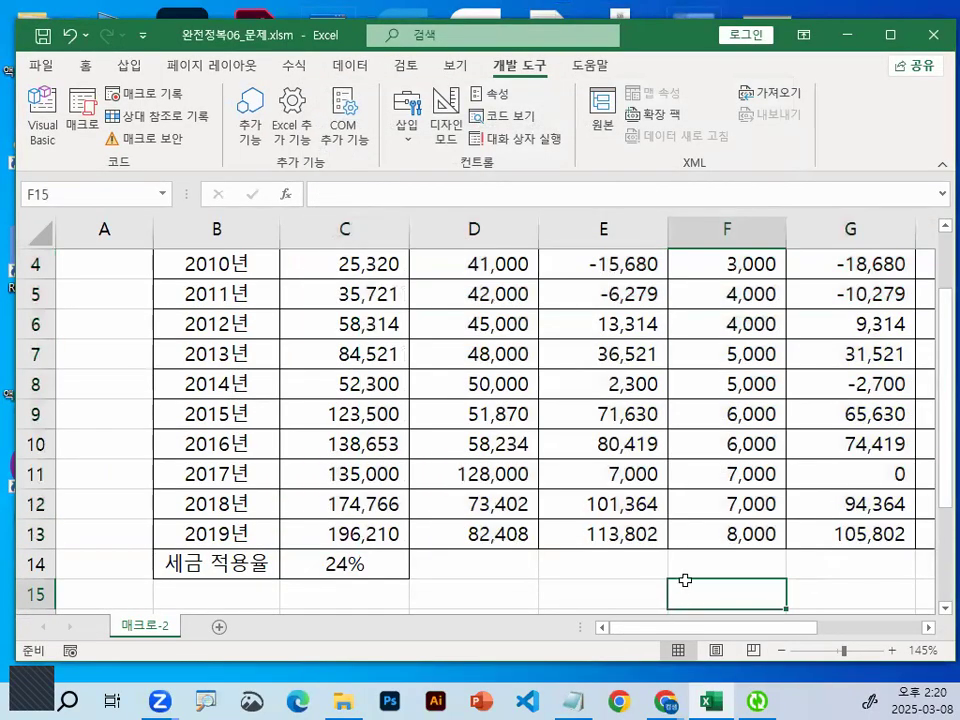
Select the empty cell E15 outside the table and point out the macro recording command with red marks.
left_click(689, 334)
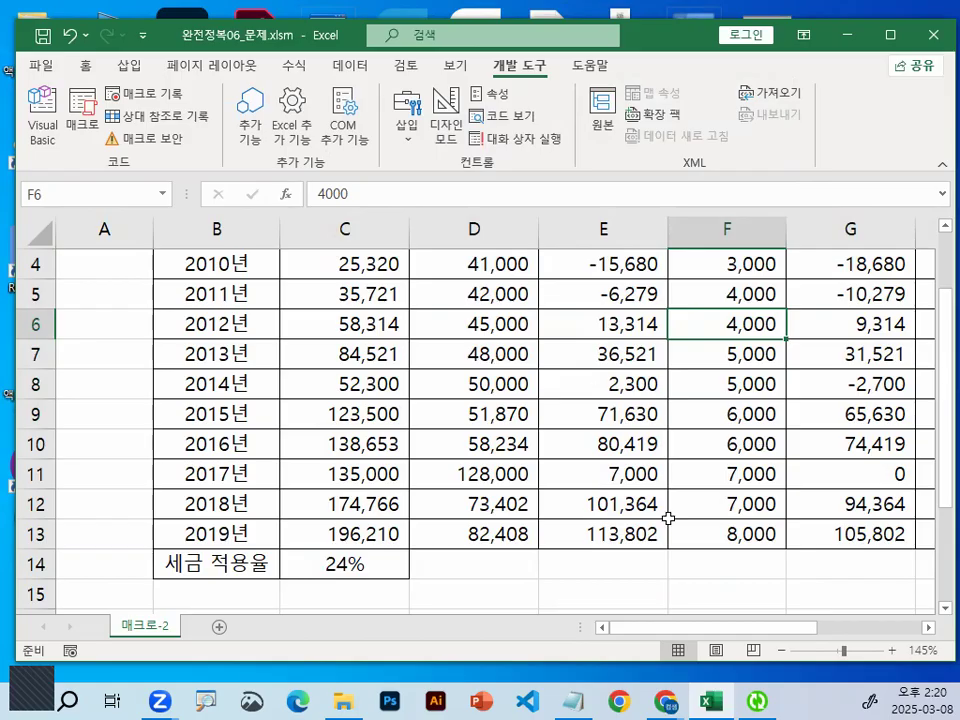
left_click(574, 570)
scroll(574, 570, "down", 1)
left_click(563, 497)
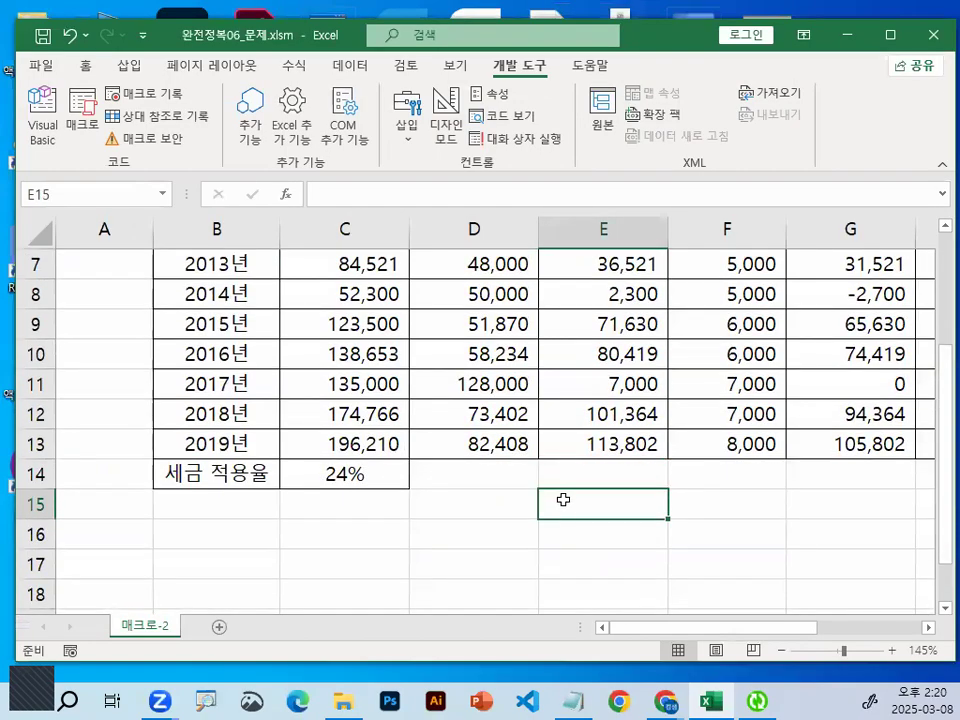
left_click_drag(562, 499, 617, 450)
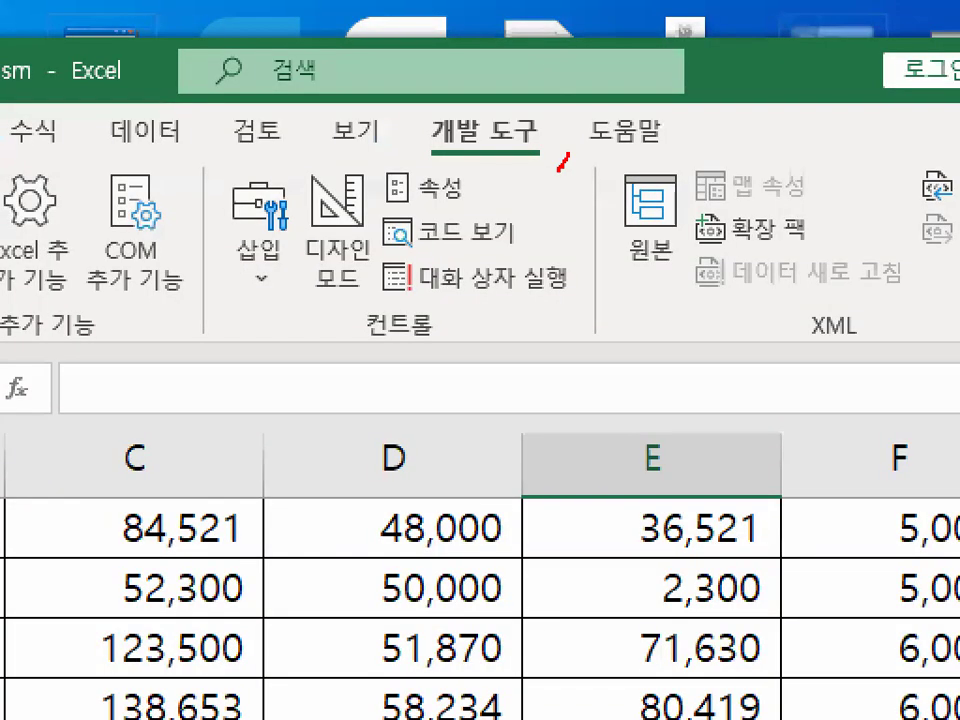
mouse_move(562, 160)
left_mouse_down()
mouse_move(531, 90)
mouse_move(566, 120)
left_mouse_up()
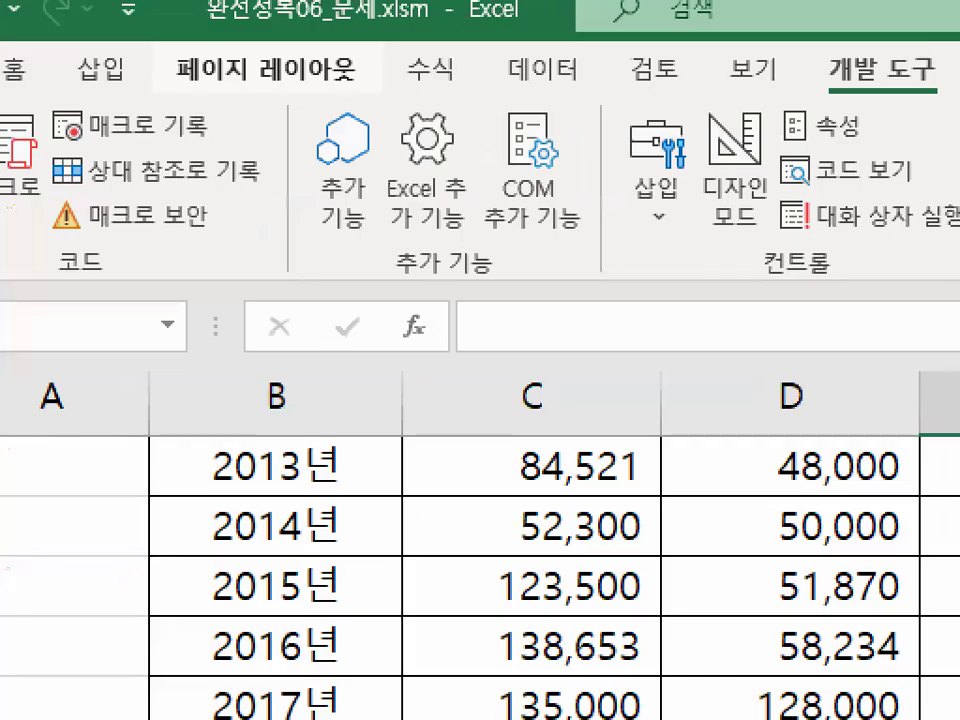
mouse_move(181, 101)
left_mouse_down()
mouse_move(145, 109)
mouse_move(155, 79)
left_mouse_up()
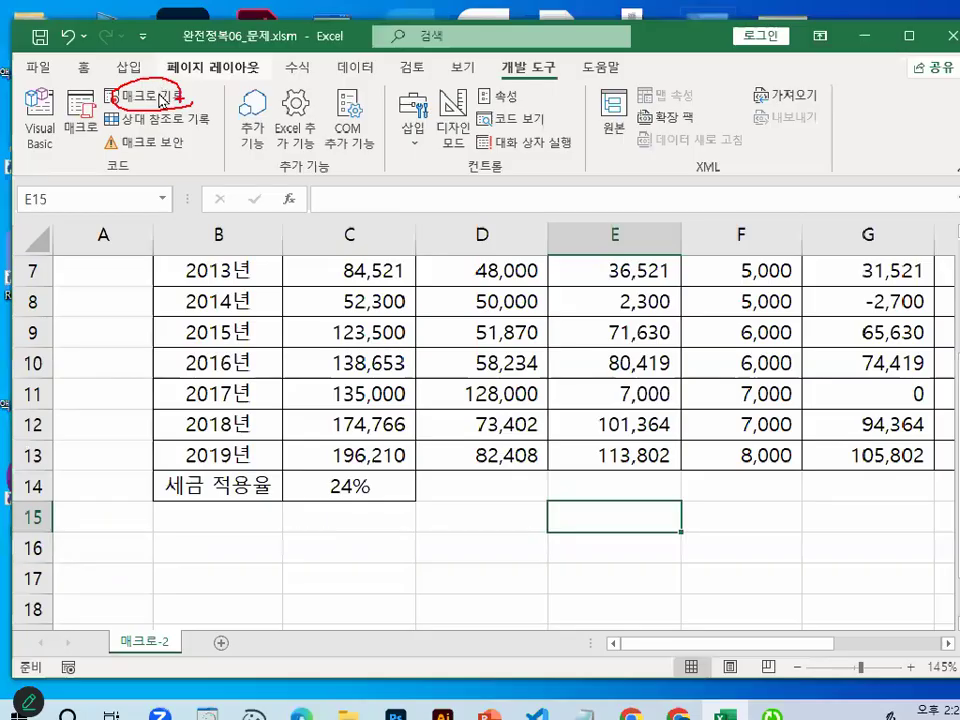
Start recording a macro named 손익표시 in the current workbook.
left_click(163, 125)
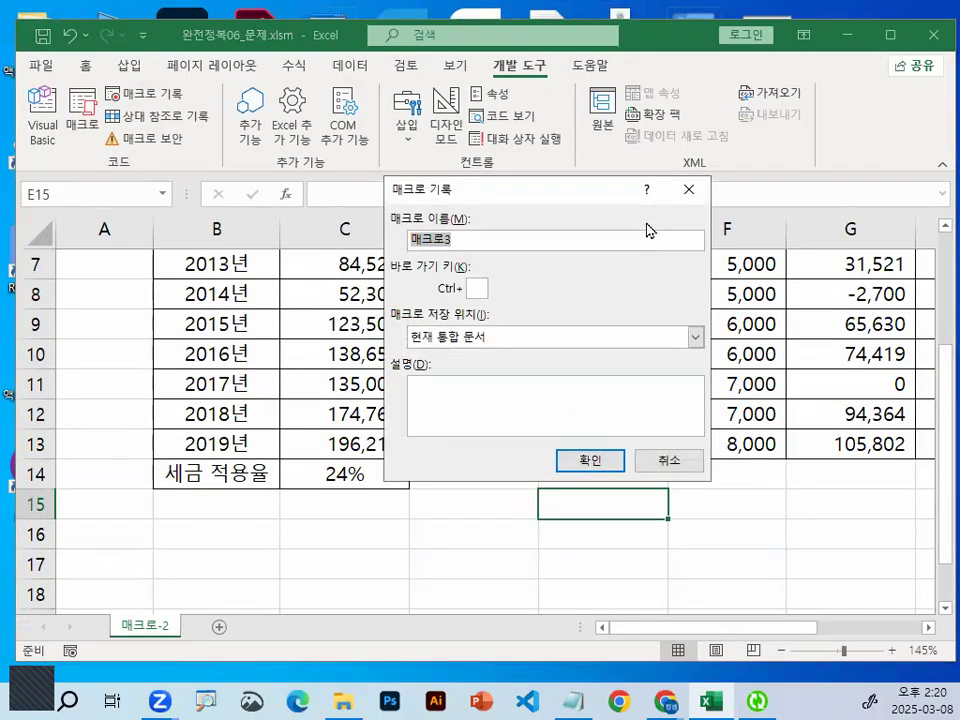
type("소ㄴ익표시")
key("Return")
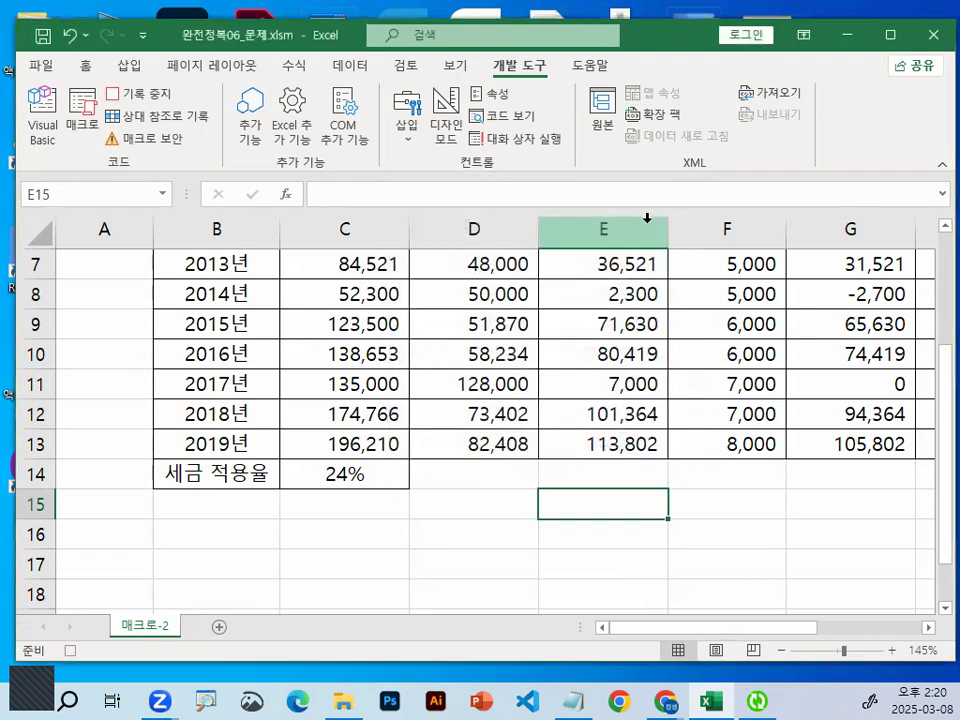
Apply the custom number format [파랑]₩#,##0"▲";[빨강]-#,##0"▼";"■" to C4:I13, underlining the format in red.
scroll(604, 430, "up", 2)
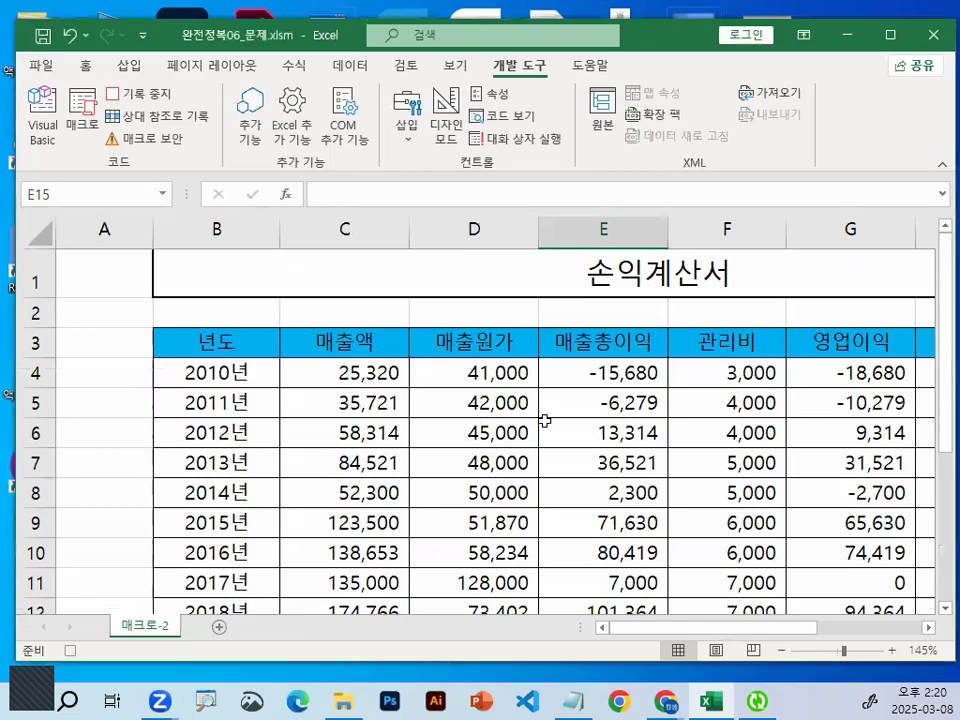
left_click_drag(354, 371, 738, 512)
key("ctrl+1")
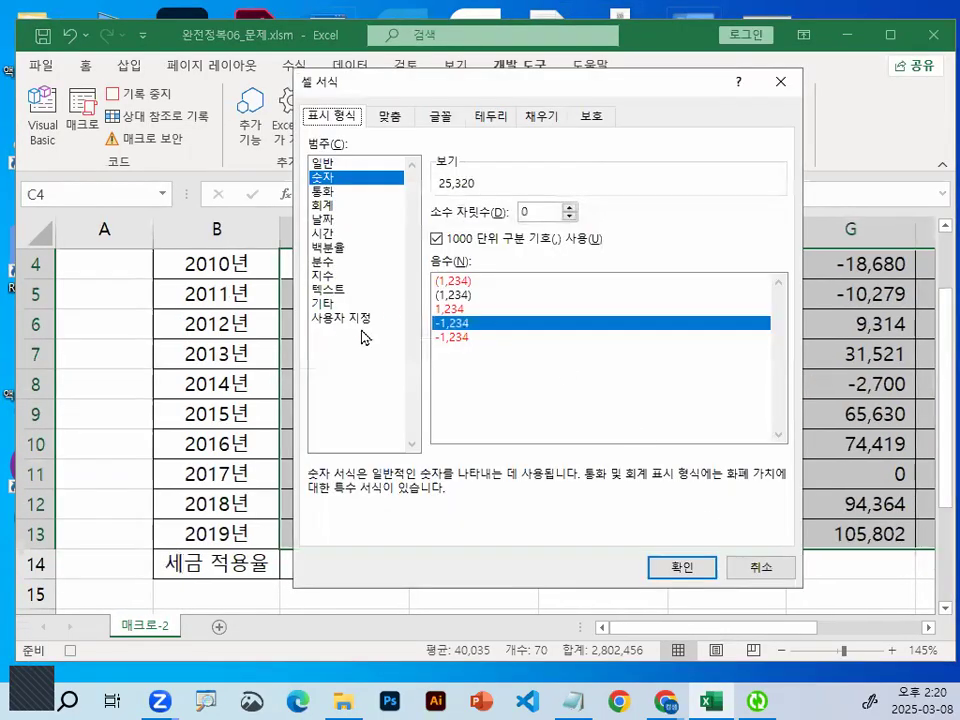
left_click(352, 318)
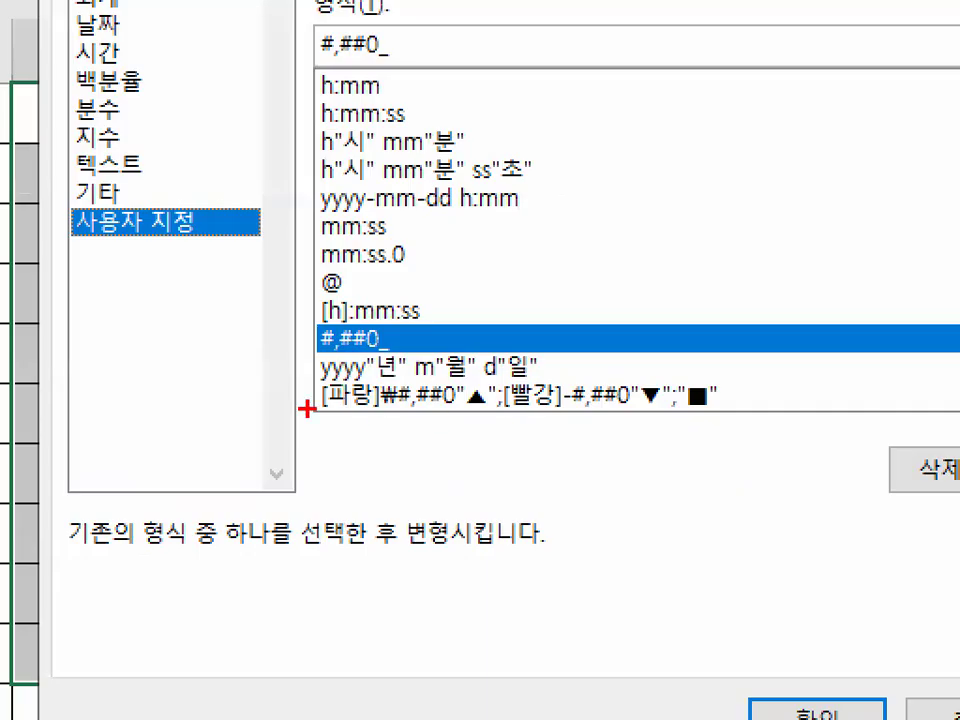
left_click_drag(427, 410, 657, 408)
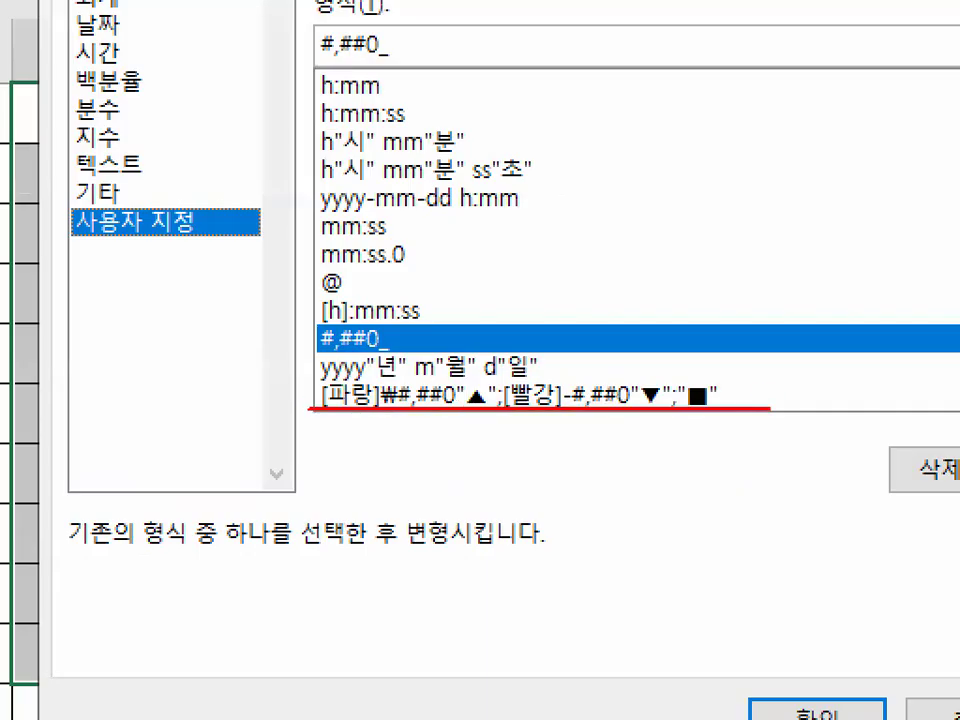
left_click(570, 400)
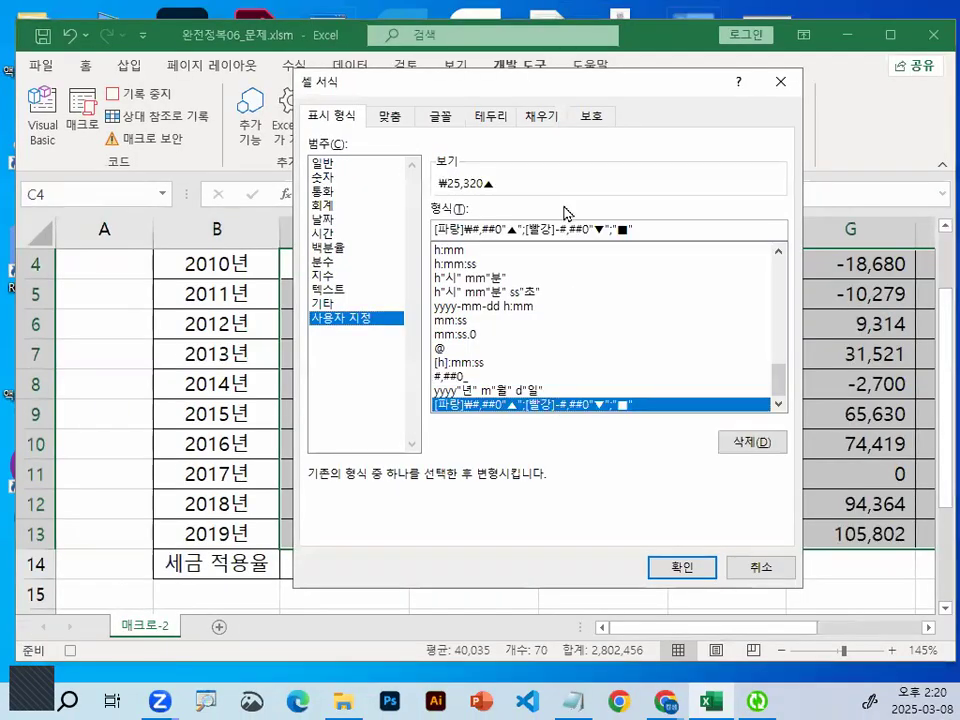
mouse_move(676, 225)
left_mouse_down()
mouse_move(394, 240)
mouse_move(649, 227)
left_mouse_up()
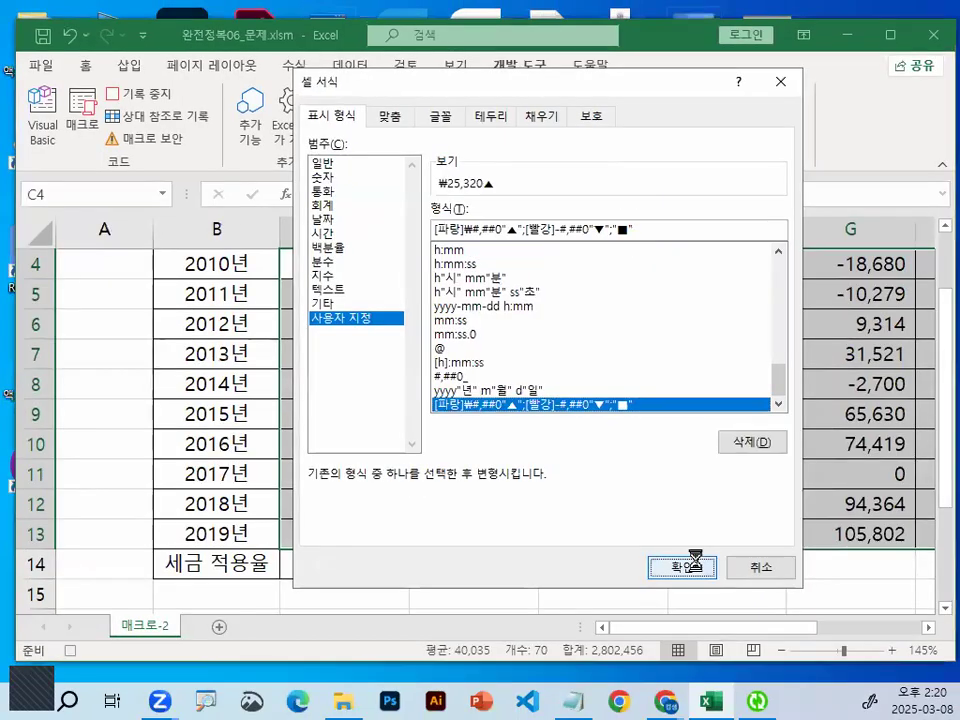
left_click(688, 558)
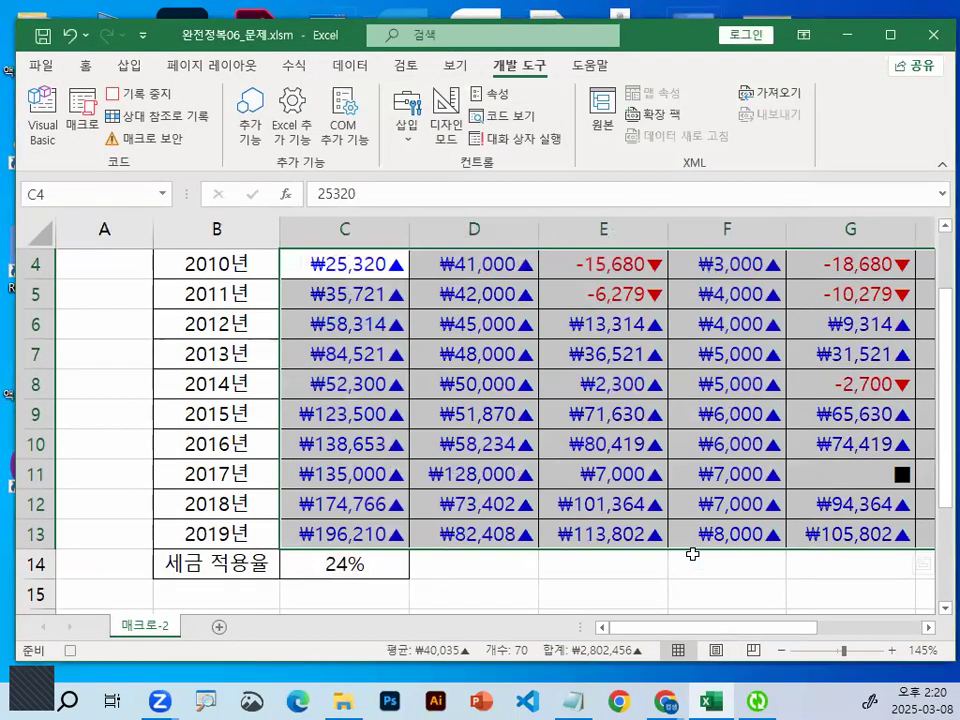
Select the empty cell E15, then point out 기록 중지 with a red circle and stop recording the macro.
scroll(692, 553, "down", 1)
left_click(610, 507)
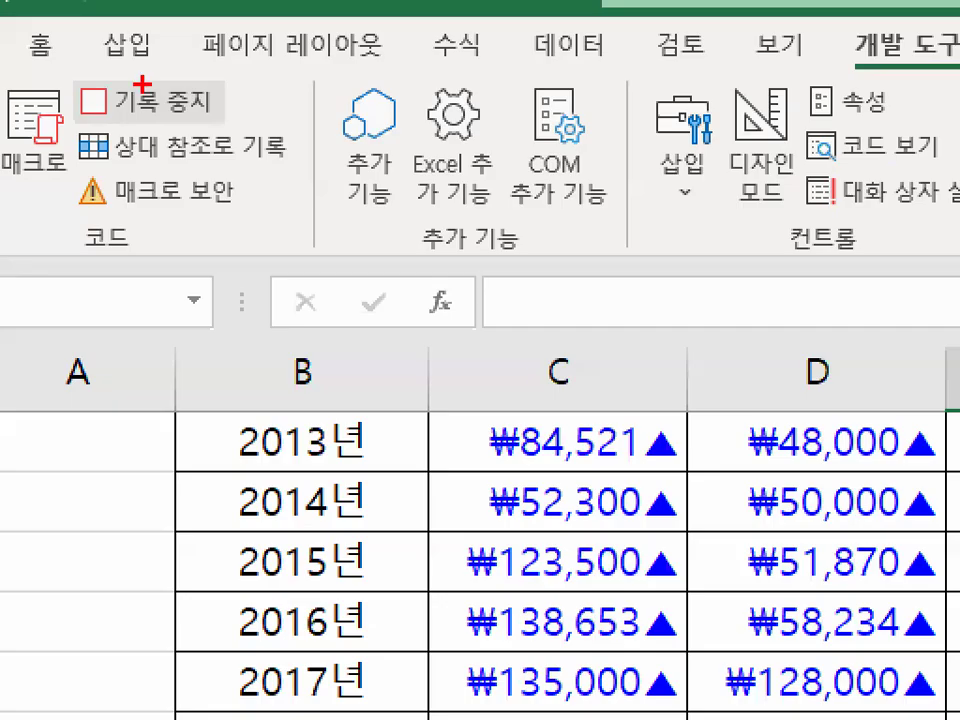
left_click_drag(136, 83, 185, 92)
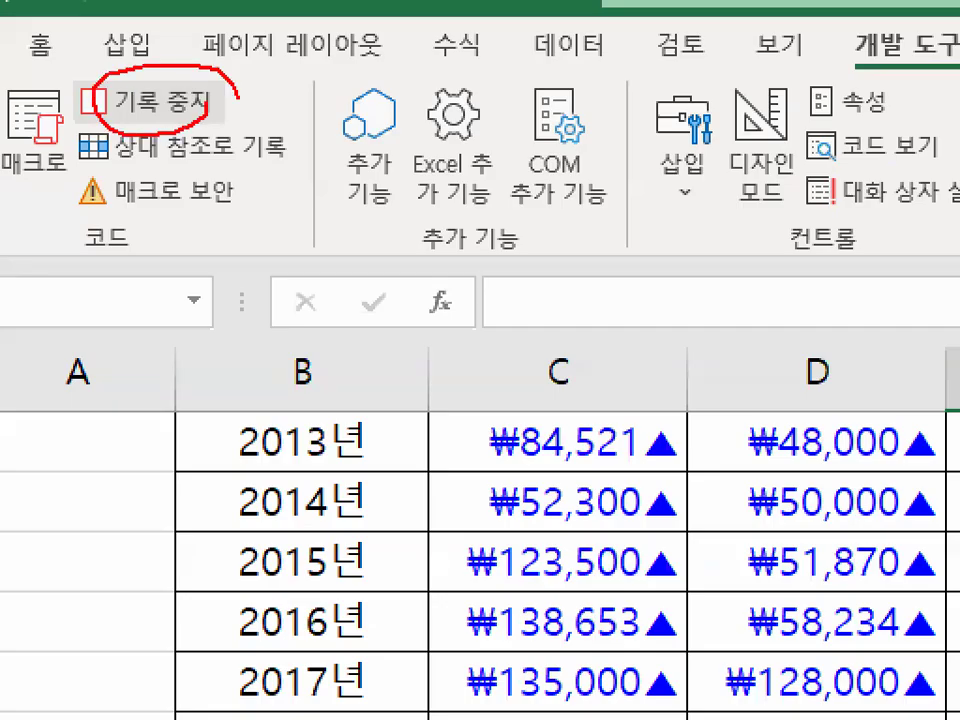
key("Escape")
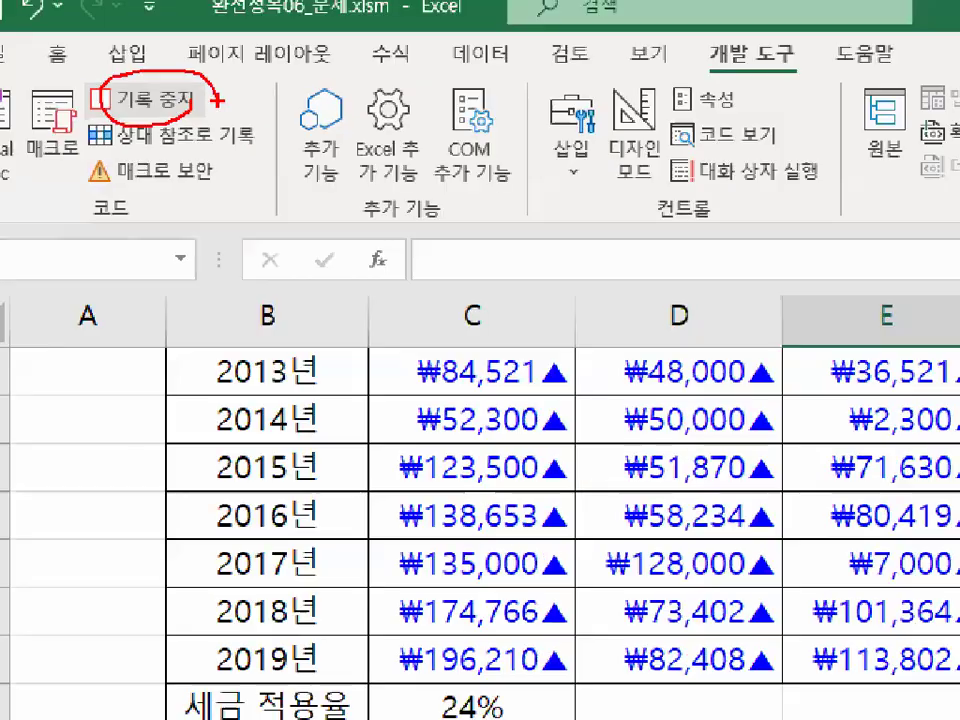
left_click(145, 97)
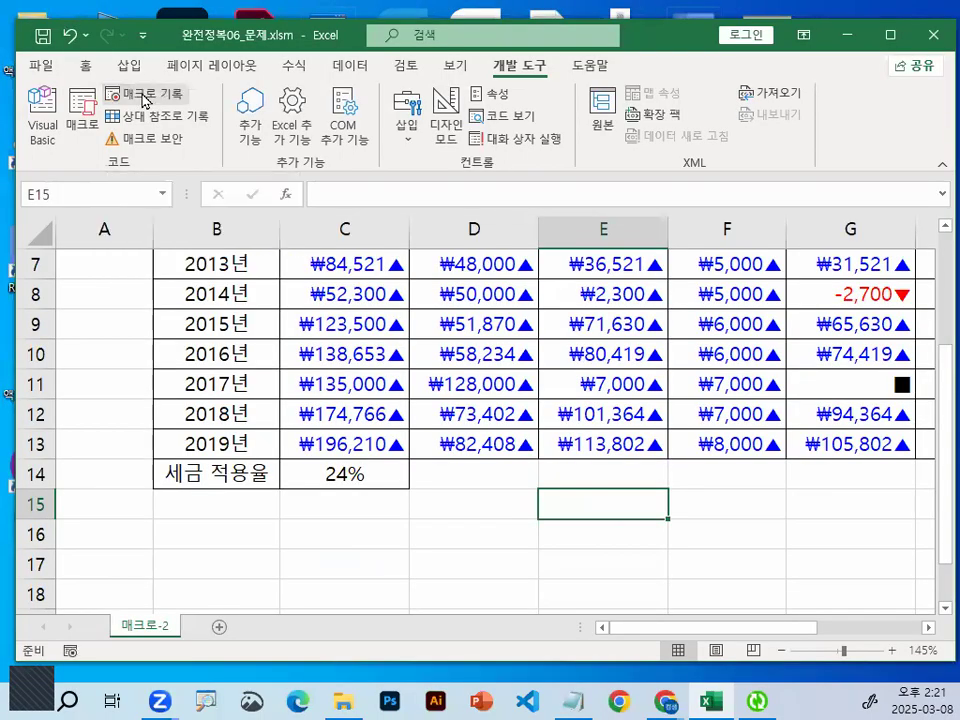
left_click(505, 532)
left_click(697, 494)
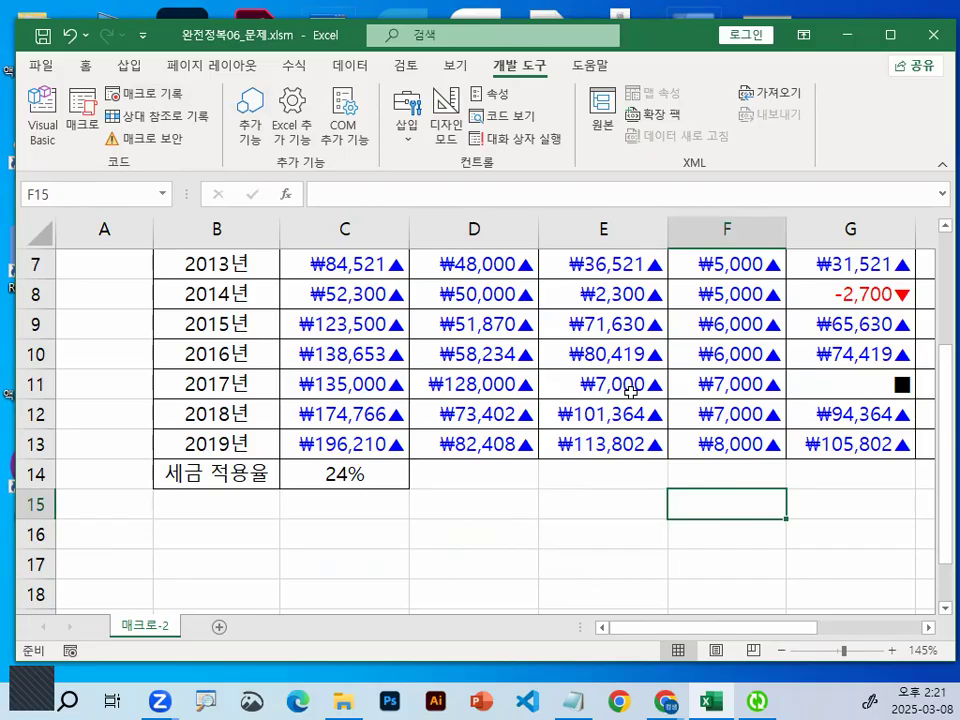
left_click(405, 520)
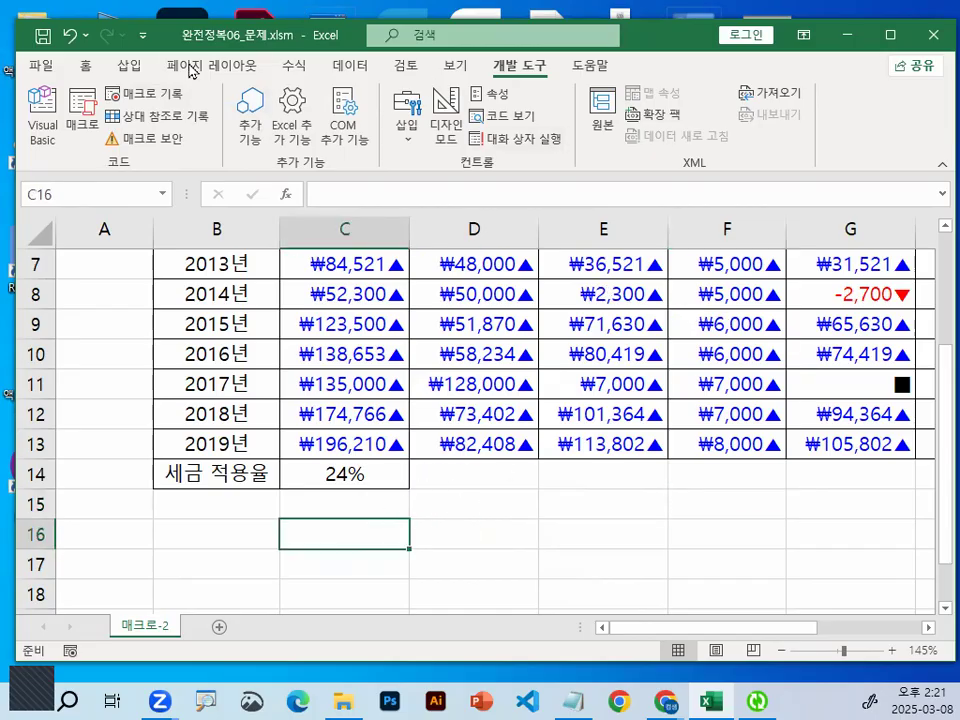
Show the 삽입 commands and widen the Excel window until the 일러스트레이션 group is fully expanded.
left_click(136, 68)
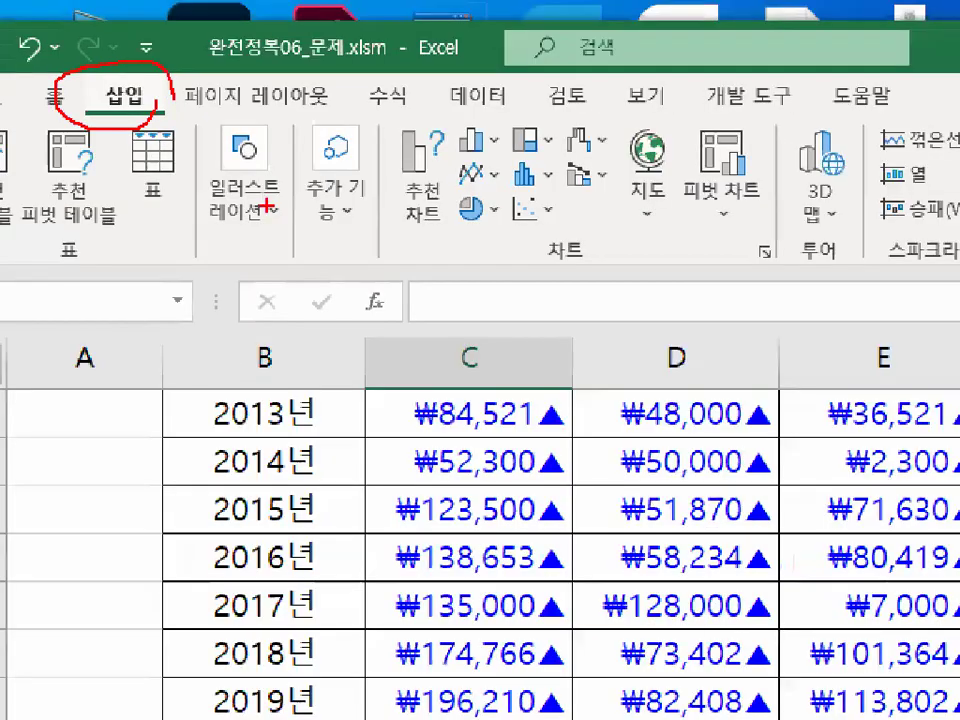
key("Escape")
left_click_drag(415, 47, 629, 79)
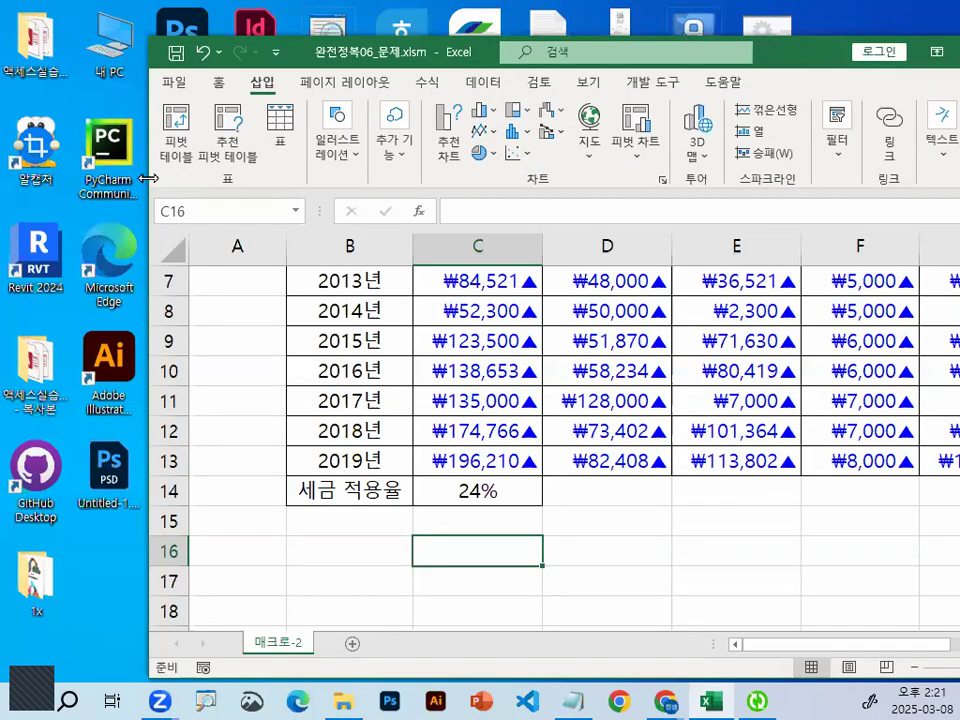
left_click_drag(148, 178, 2, 178)
left_click_drag(353, 53, 567, 111)
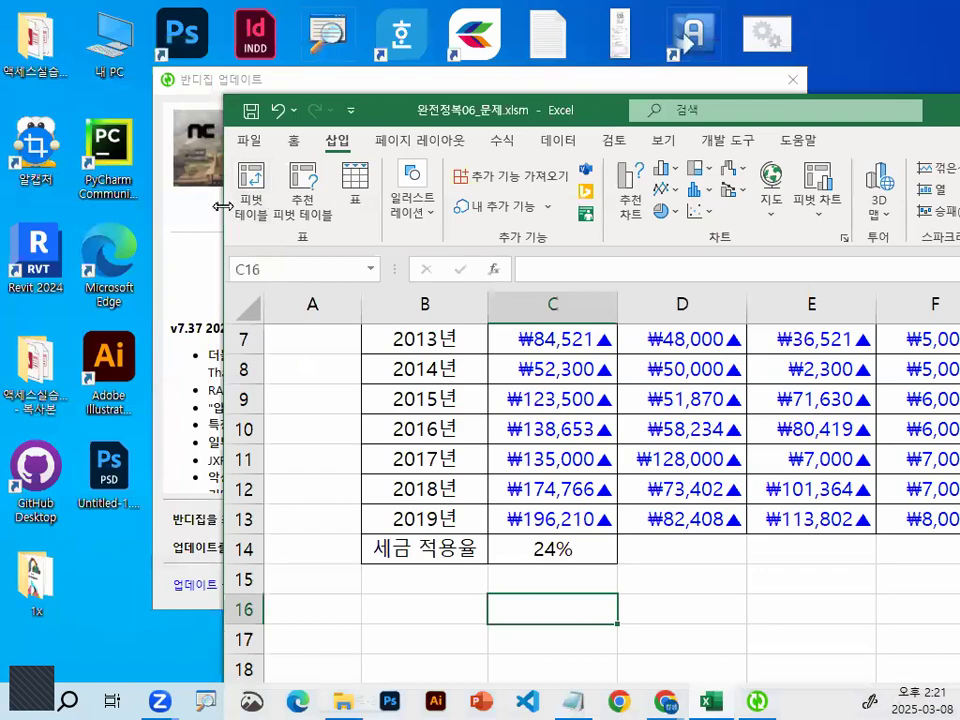
left_click_drag(222, 206, 21, 206)
Mark 일러스트레이션 and 도형 in red, and point out the third row of 기본 도형 and its bevel shape.
mouse_move(328, 233)
left_mouse_down()
mouse_move(316, 244)
mouse_move(325, 236)
left_mouse_up()
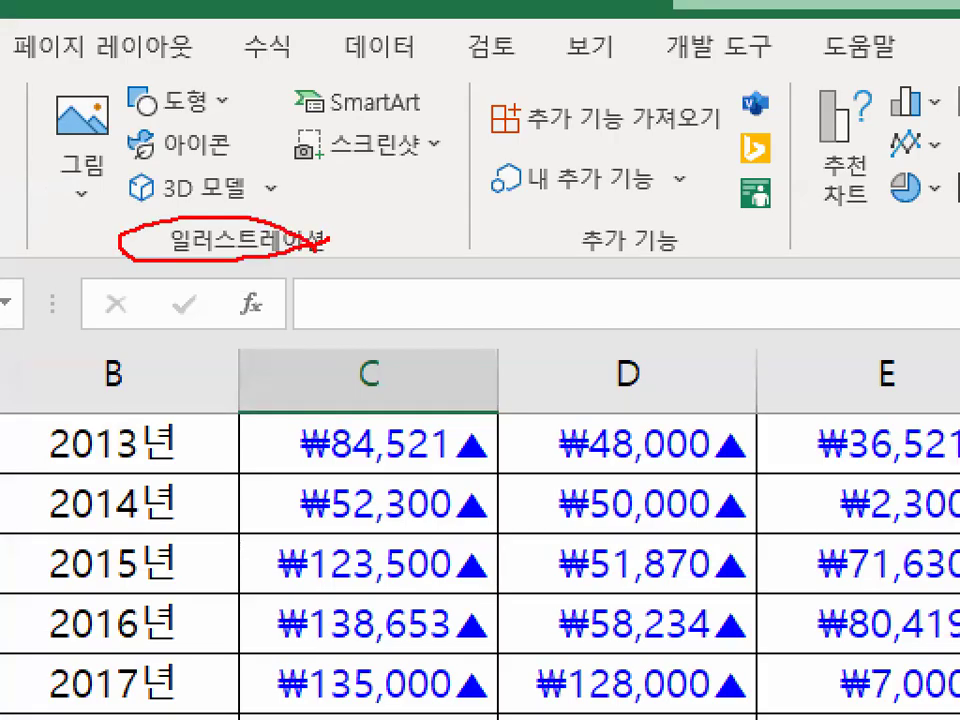
mouse_move(252, 112)
left_mouse_down()
mouse_move(150, 128)
mouse_move(240, 118)
left_mouse_up()
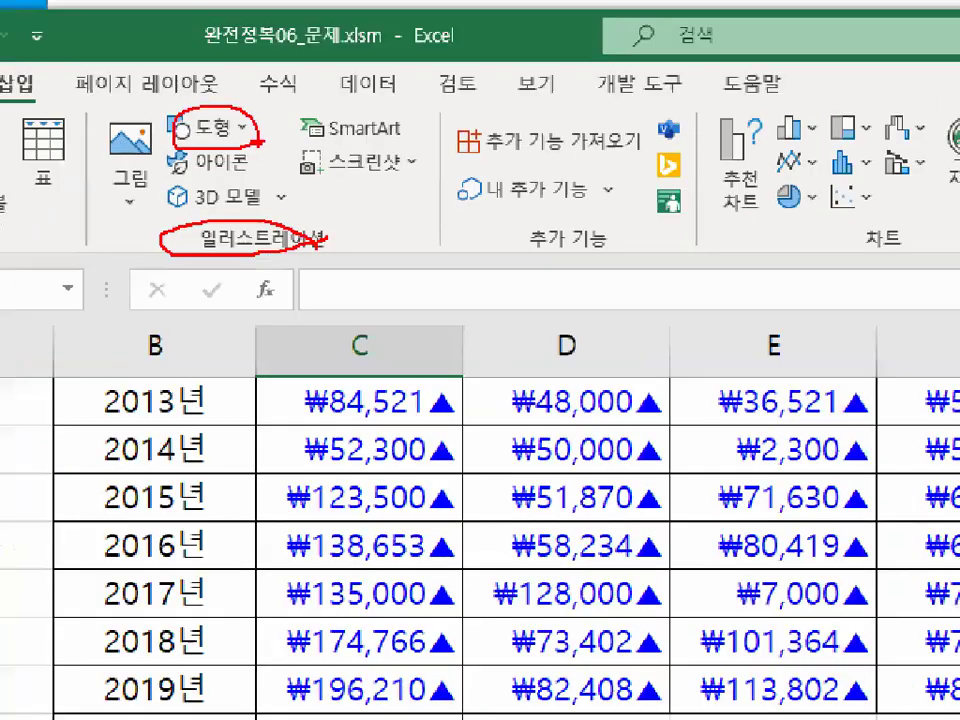
left_click(212, 127)
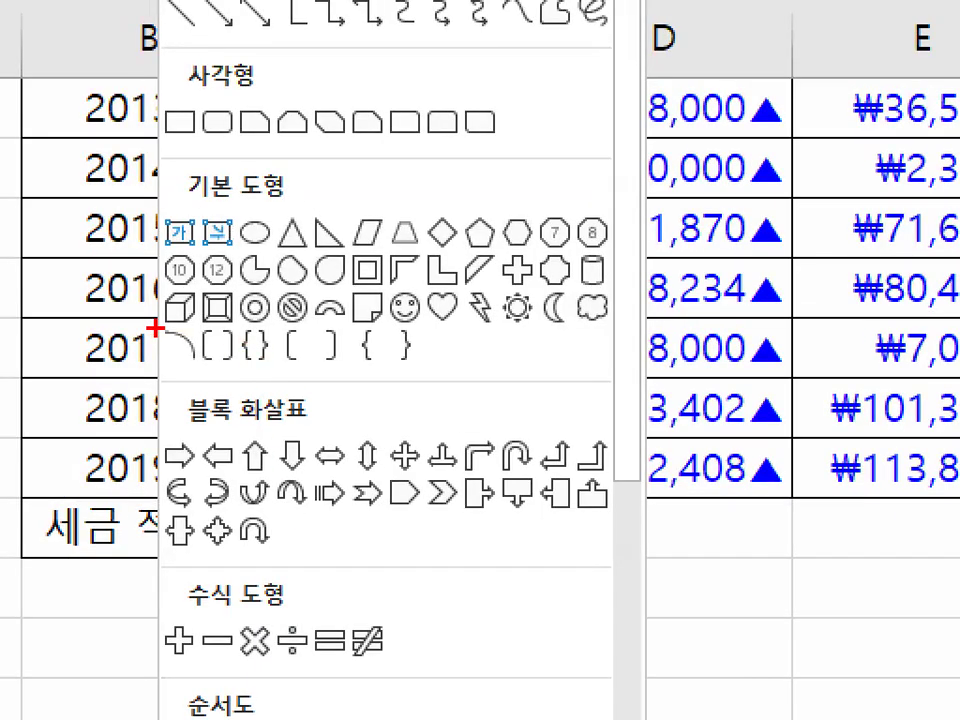
left_click_drag(155, 328, 656, 328)
mouse_move(68, 264)
left_mouse_down()
mouse_move(88, 298)
mouse_move(110, 245)
left_mouse_up()
mouse_move(240, 288)
left_mouse_down()
mouse_move(205, 325)
mouse_move(242, 302)
left_mouse_up()
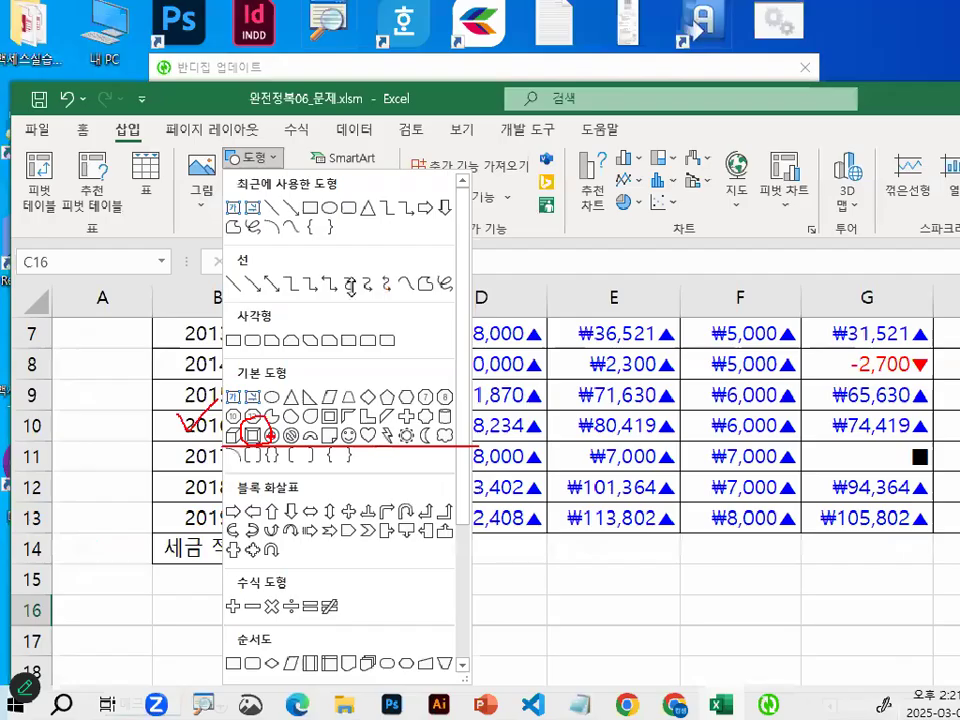
Examine the shape gallery again and circle the shape name 사각형: 빗면 in red.
left_click(208, 211)
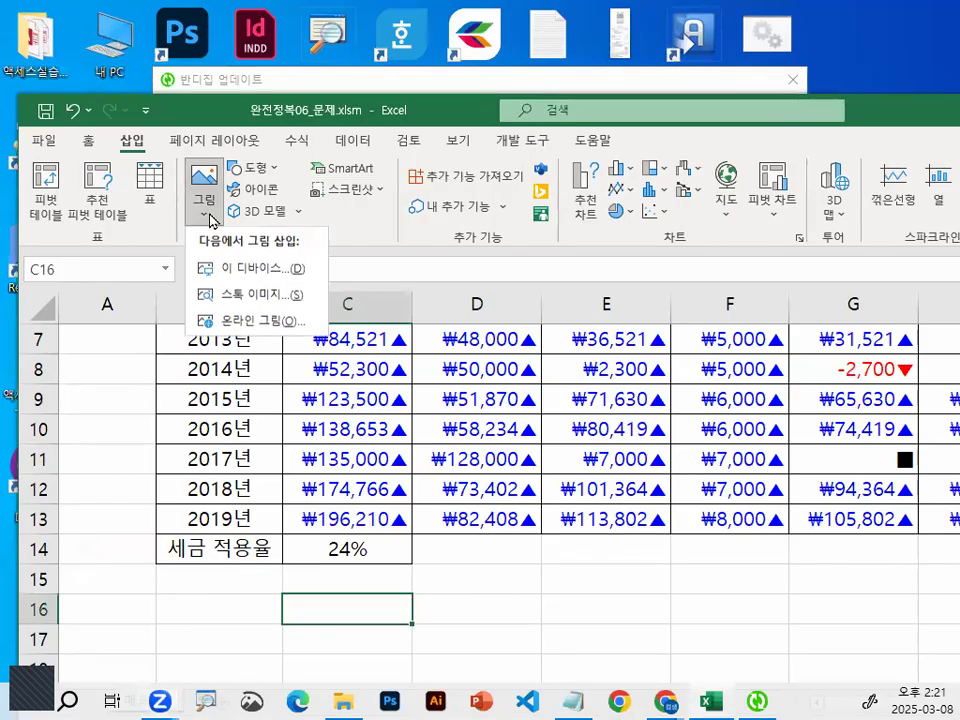
left_click(250, 167)
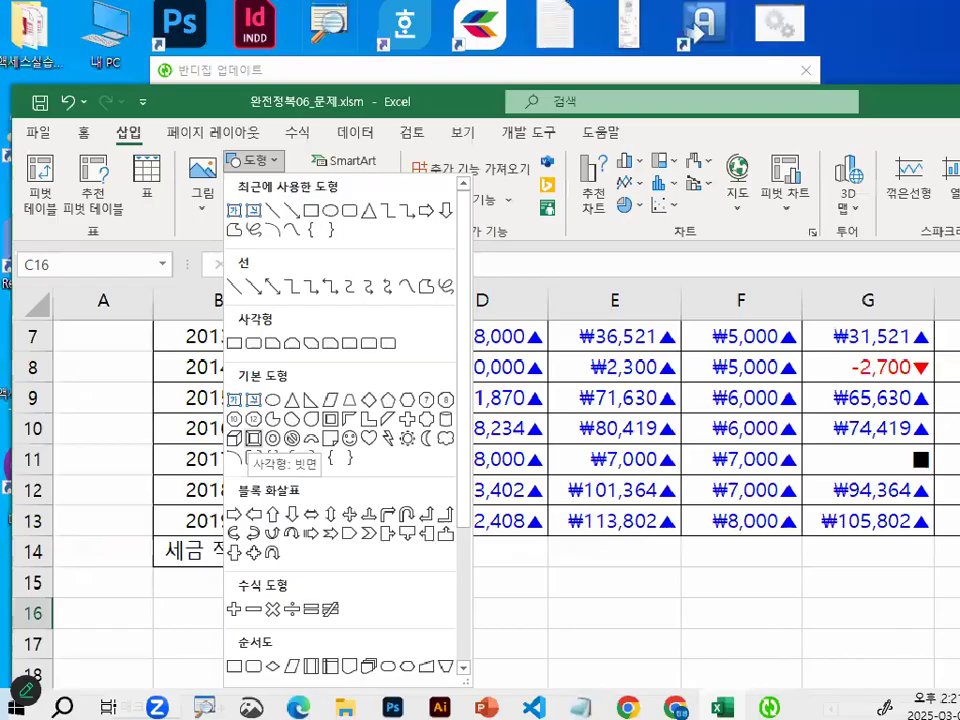
left_click(272, 170)
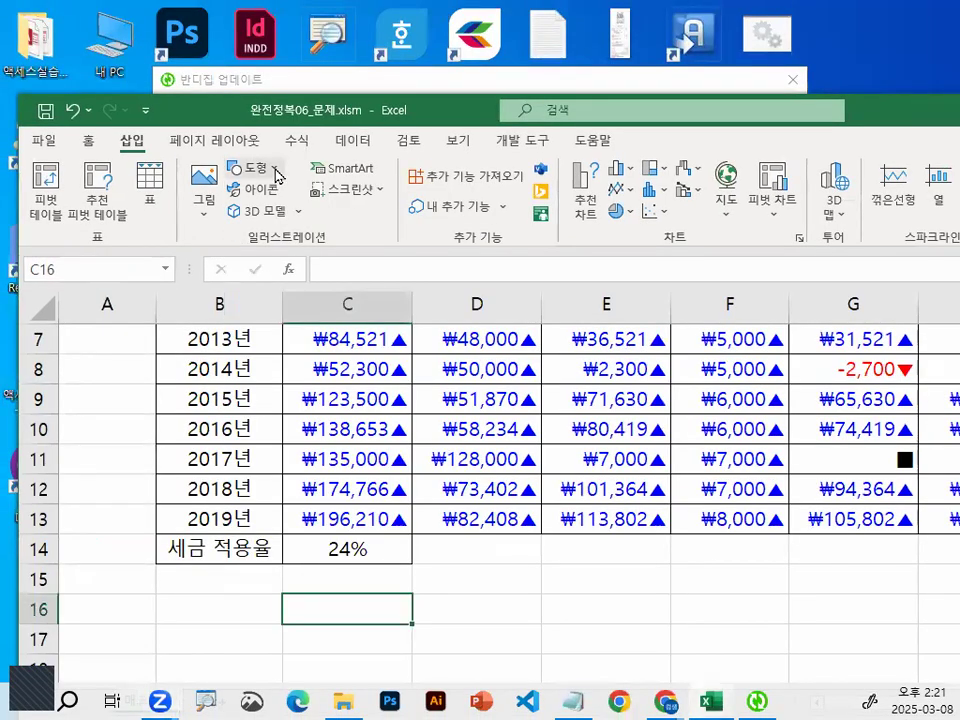
left_click(278, 172)
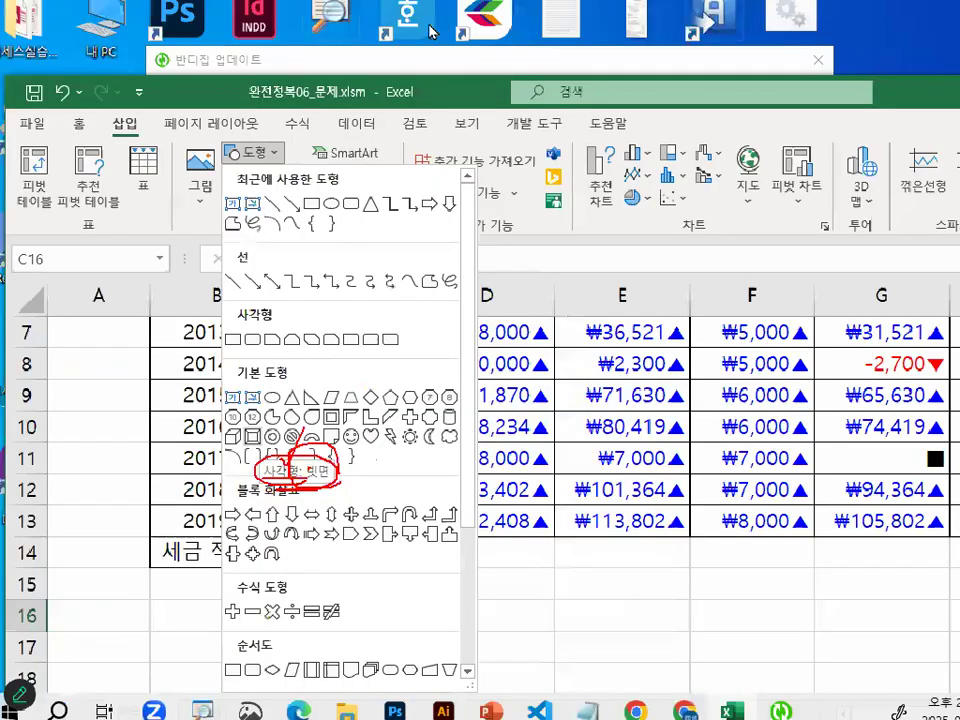
key("Escape")
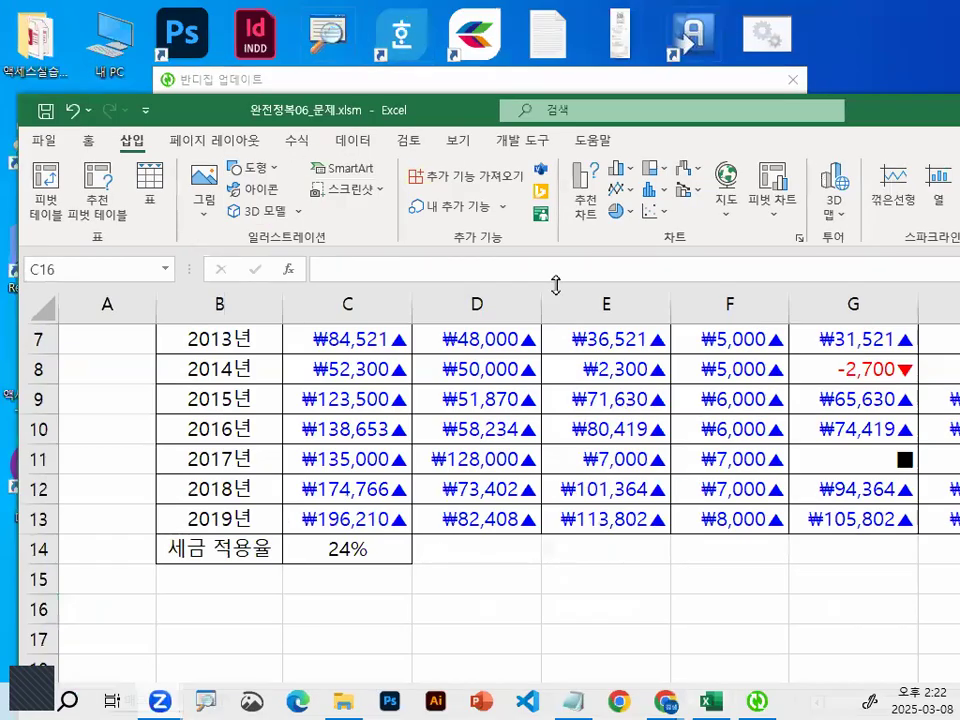
Maximize the Excel window and select E15 as the starting cell for the button shape.
double_click(880, 113)
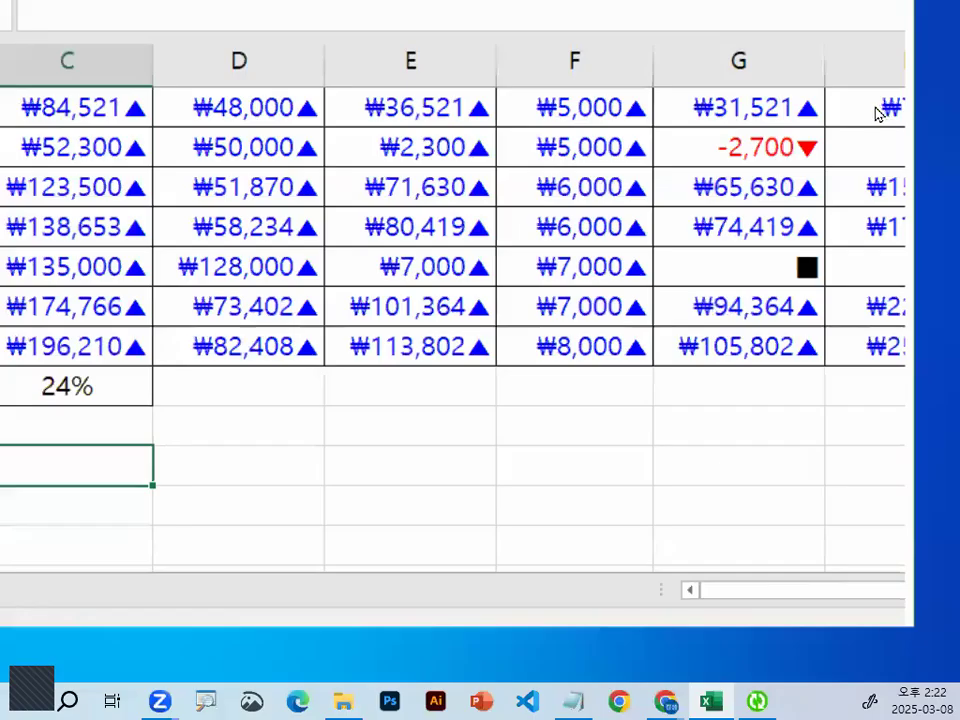
left_click(494, 511)
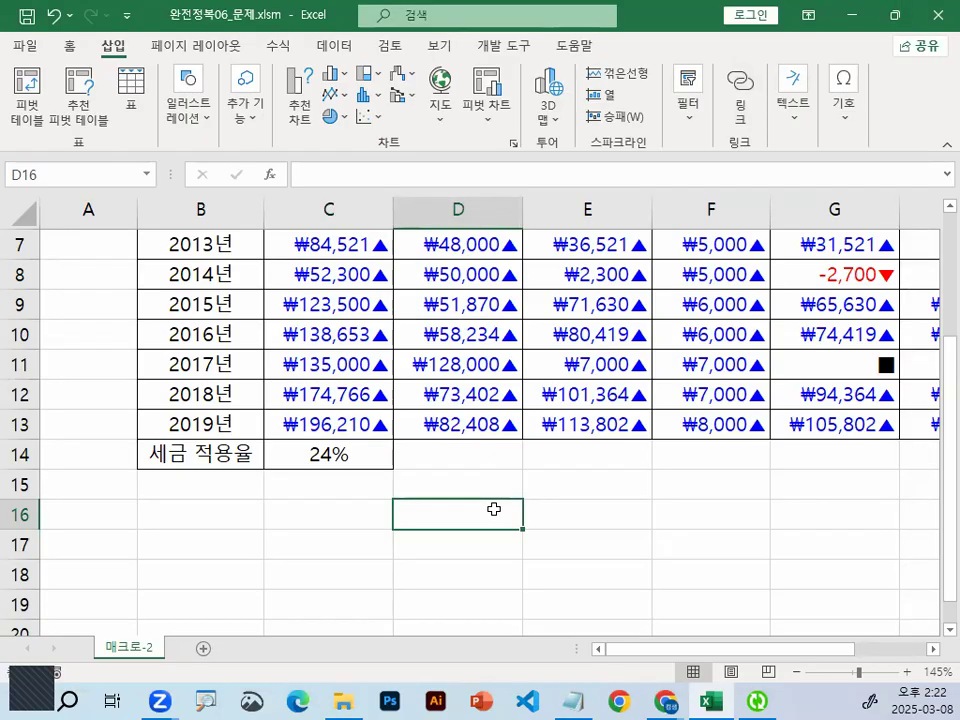
left_click(585, 484)
left_click_drag(562, 528, 685, 522)
key("Escape")
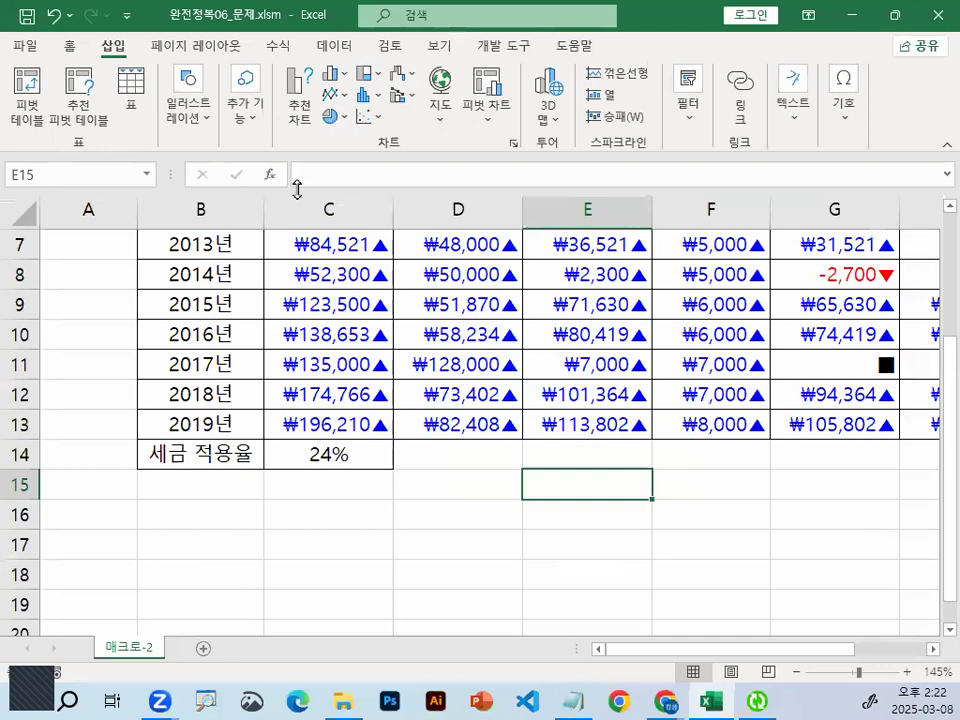
Insert a 사각형: 빗면 shape snapped to cells E15:E16, about 2.52 cm wide and 1.17 cm high.
left_click(207, 132)
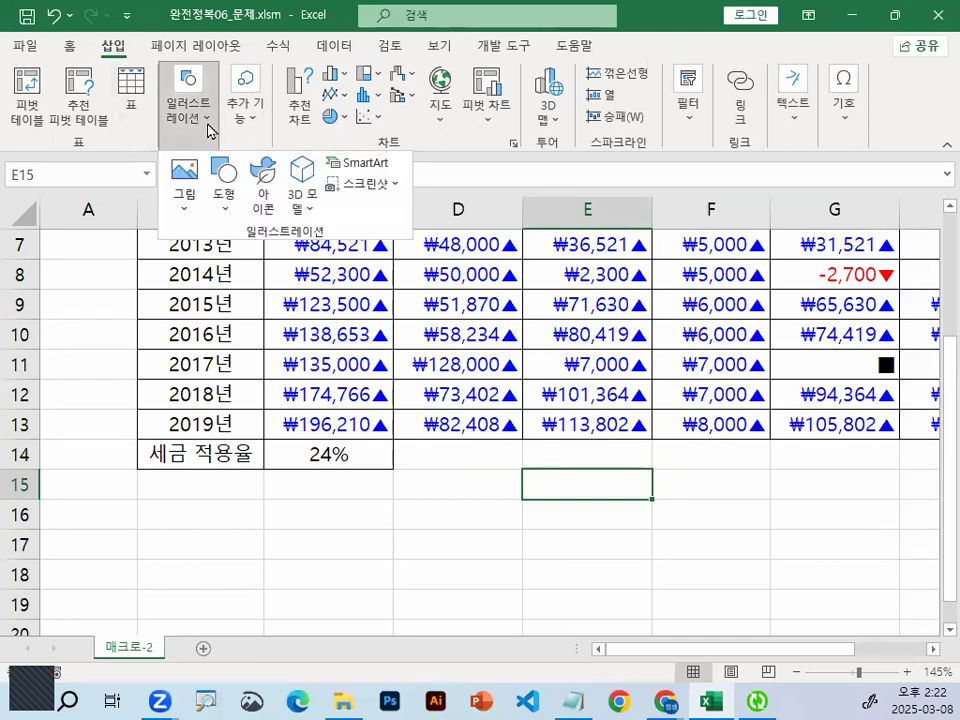
left_click(226, 194)
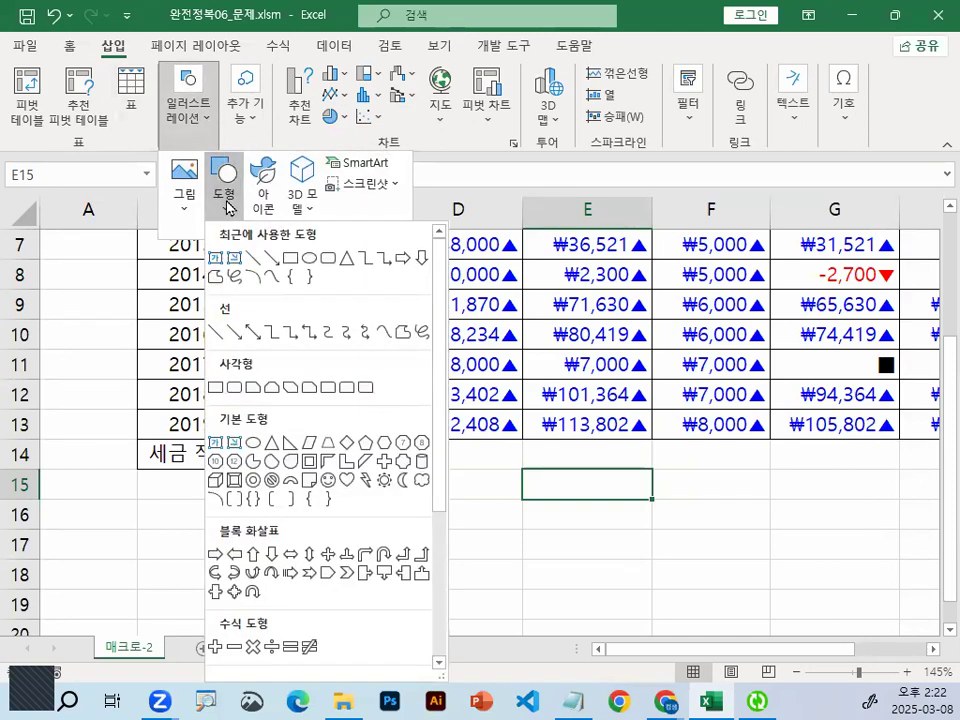
left_click(233, 483)
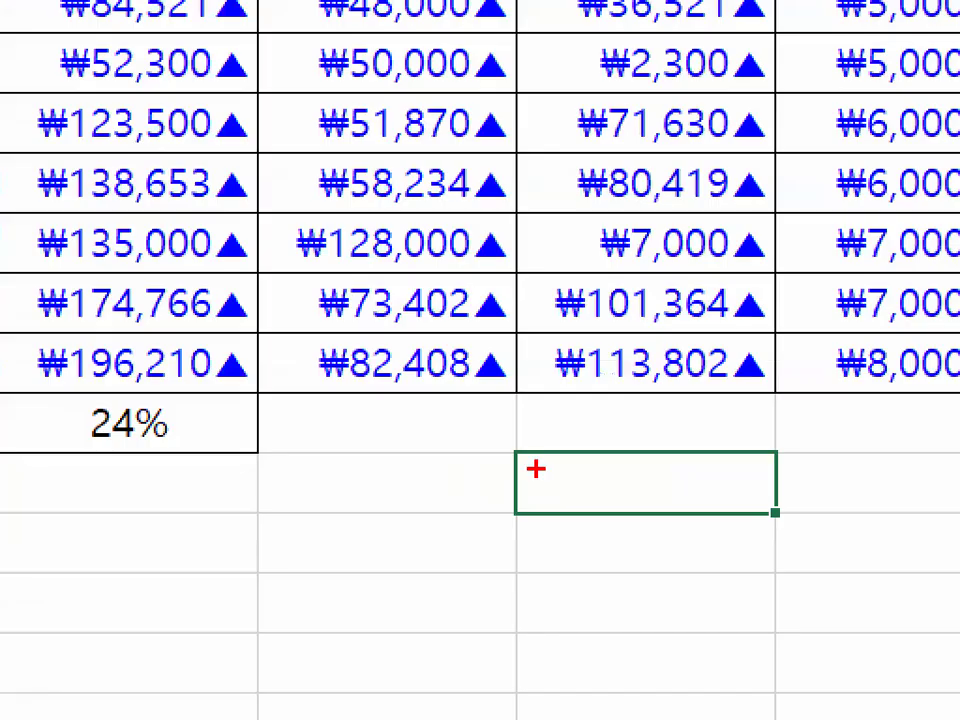
mouse_move(532, 475)
left_mouse_down()
mouse_move(495, 430)
mouse_move(553, 440)
left_mouse_up()
left_click_drag(578, 396, 675, 395)
left_click_drag(636, 358, 632, 430)
scroll(555, 484, "down", 2)
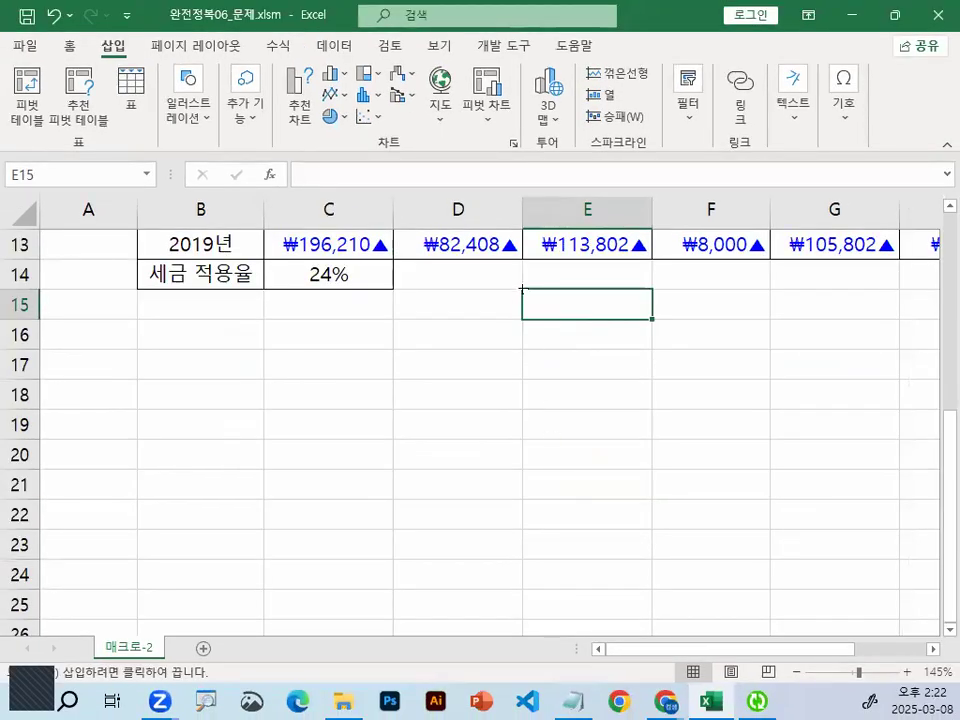
left_click_drag(522, 289, 628, 346)
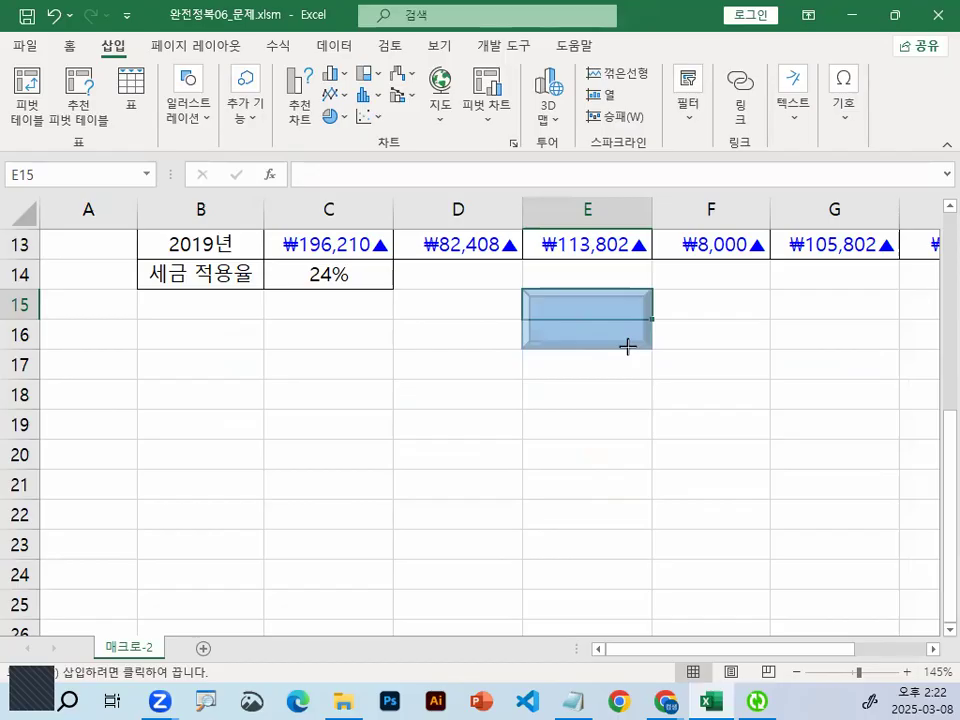
left_click_drag(628, 346, 628, 347)
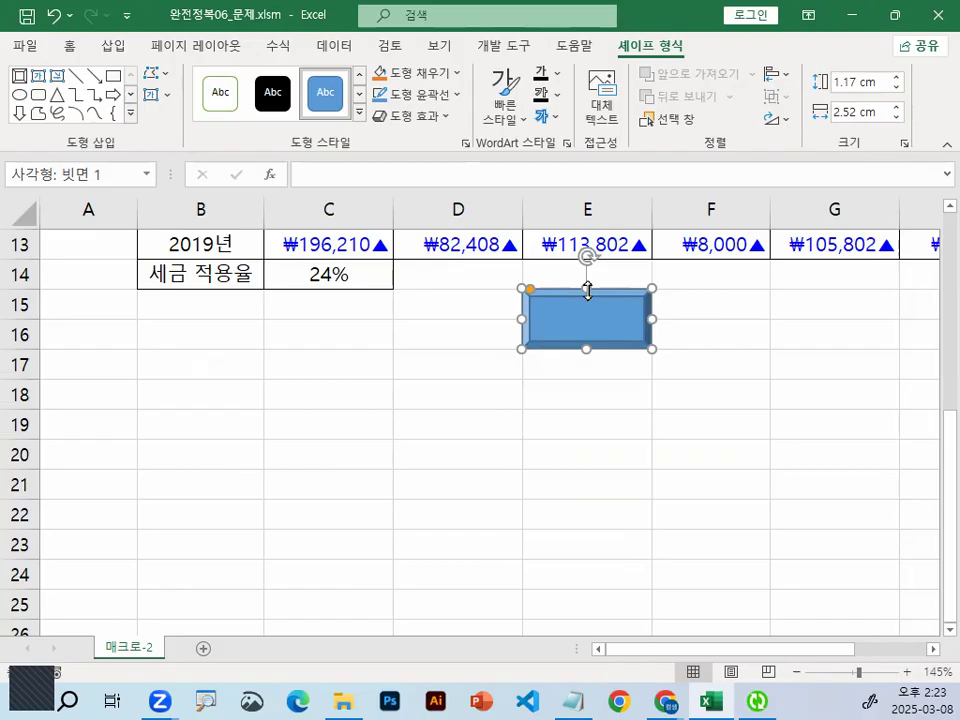
Label the bevel shape on E15:E16 손익표시 and assign the 손익표시 macro to it, marking the macro name and 확인 in red.
type("소")
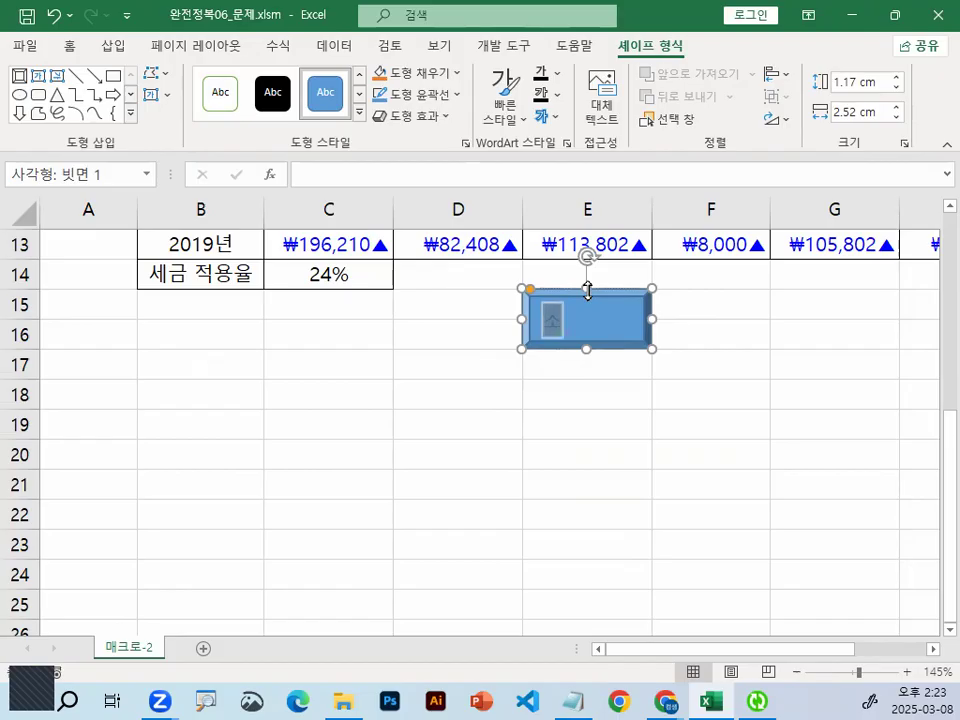
type("익표시")
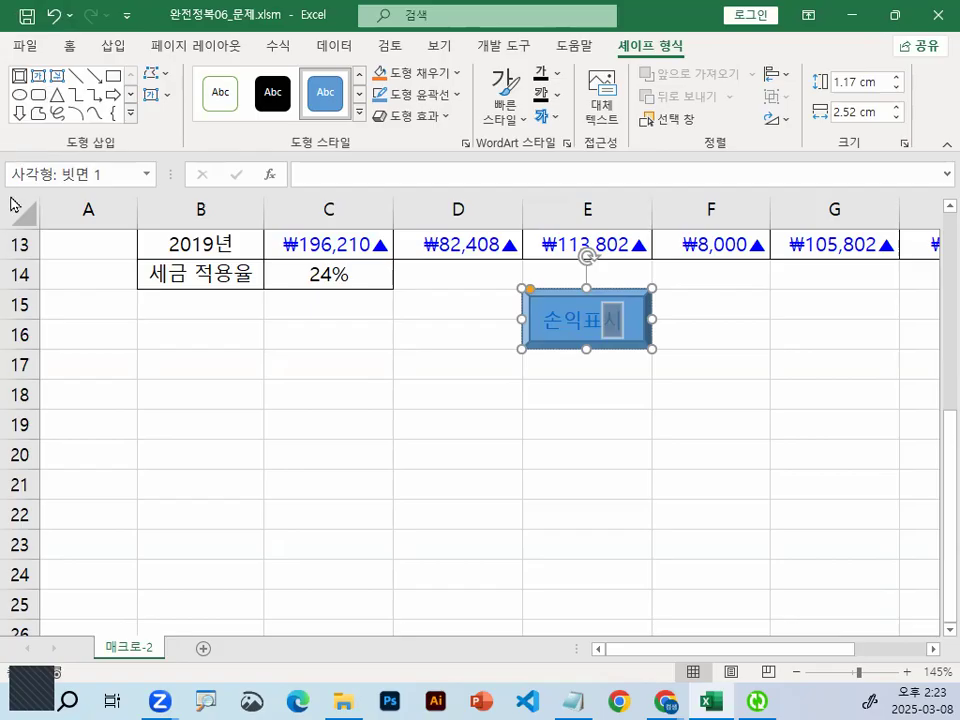
right_click(580, 320)
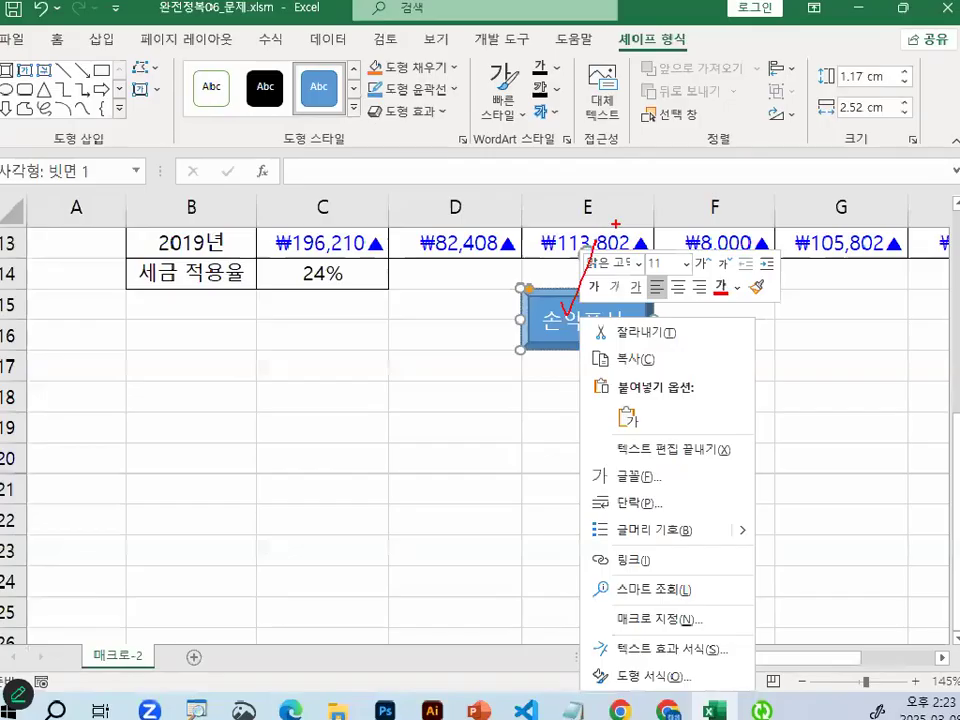
left_click(587, 318)
left_click(587, 318)
right_click(588, 316)
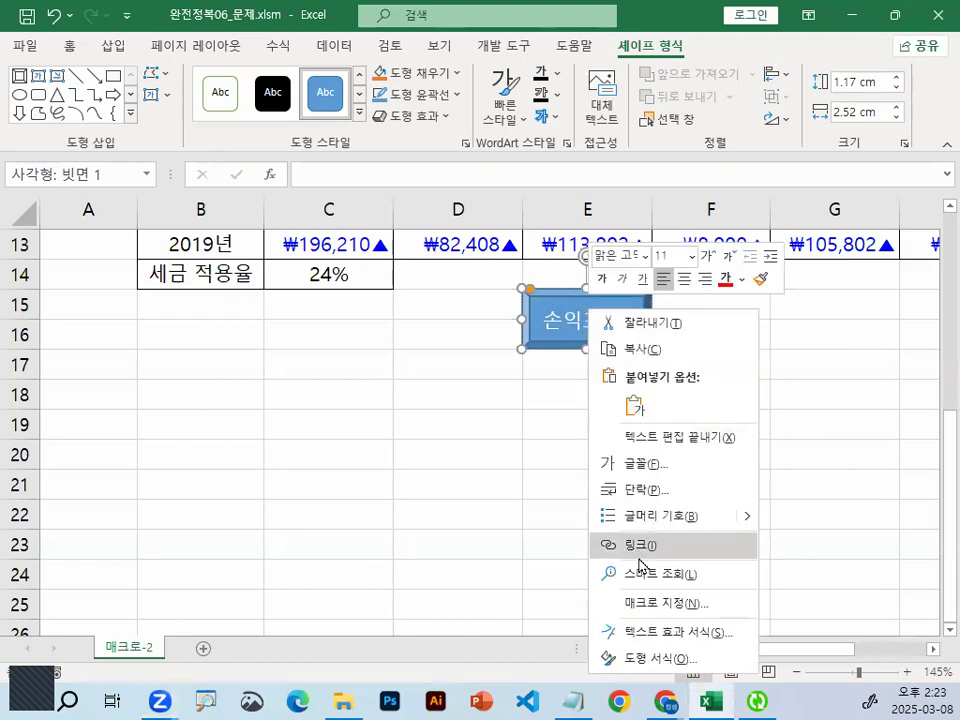
left_click(656, 609)
left_click_drag(619, 311, 526, 70)
left_click(404, 138)
mouse_move(421, 124)
left_mouse_down()
mouse_move(369, 137)
mouse_move(416, 116)
left_mouse_up()
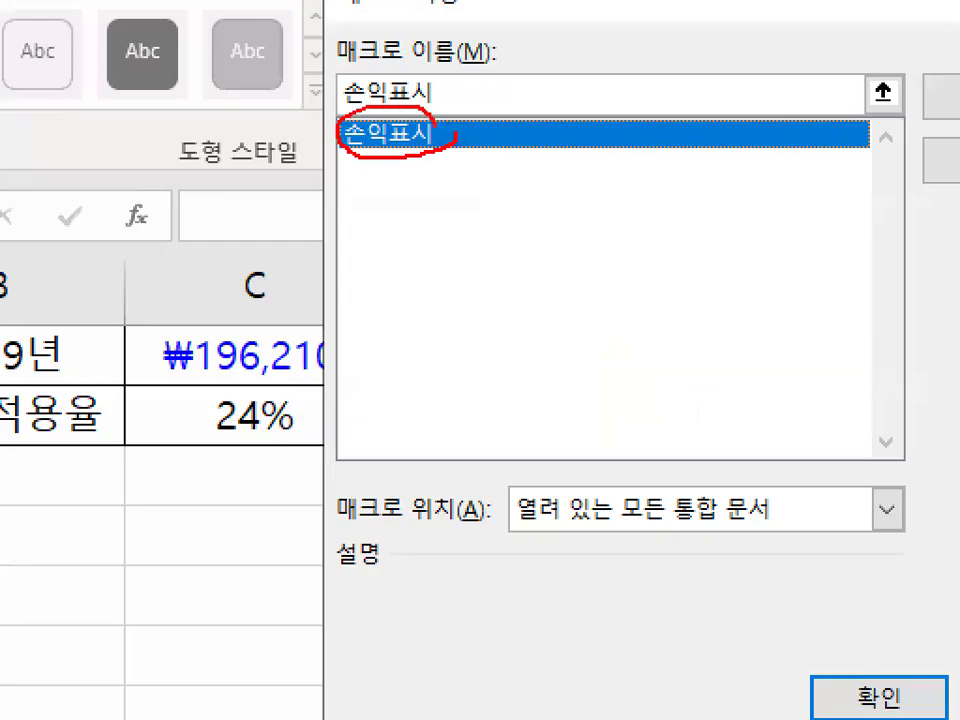
mouse_move(822, 615)
left_mouse_down()
mouse_move(836, 680)
mouse_move(930, 512)
left_mouse_up()
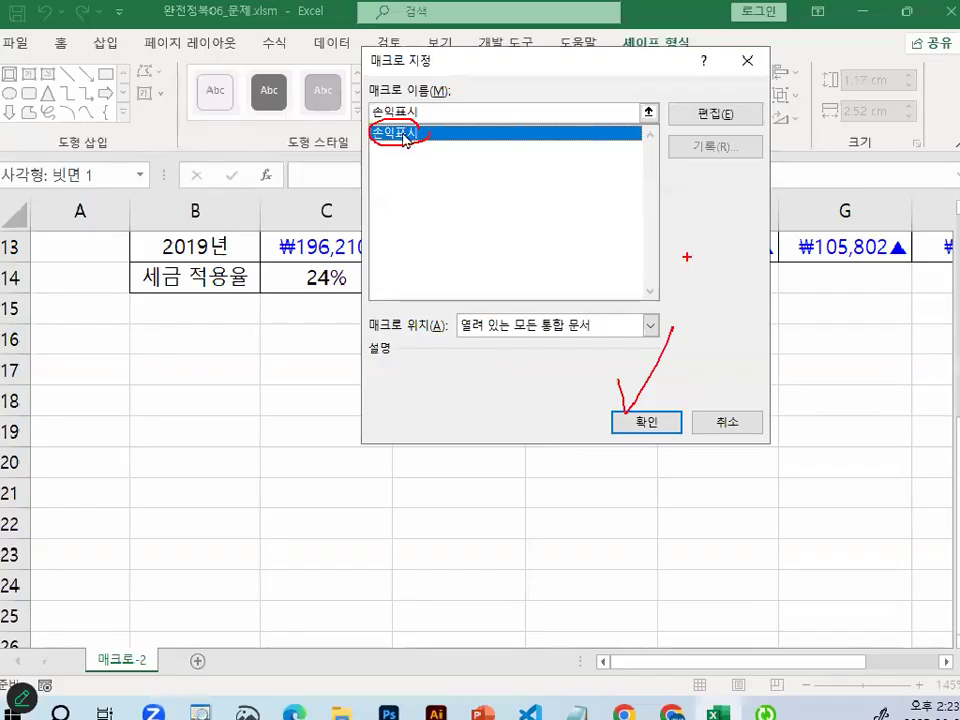
left_click(640, 420)
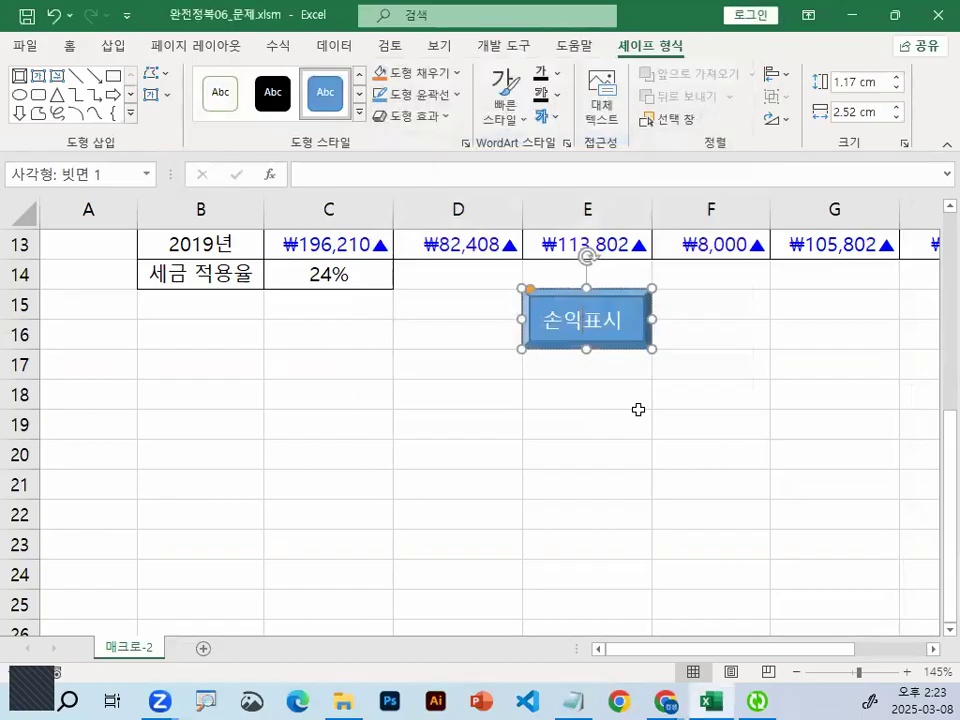
left_click(638, 412)
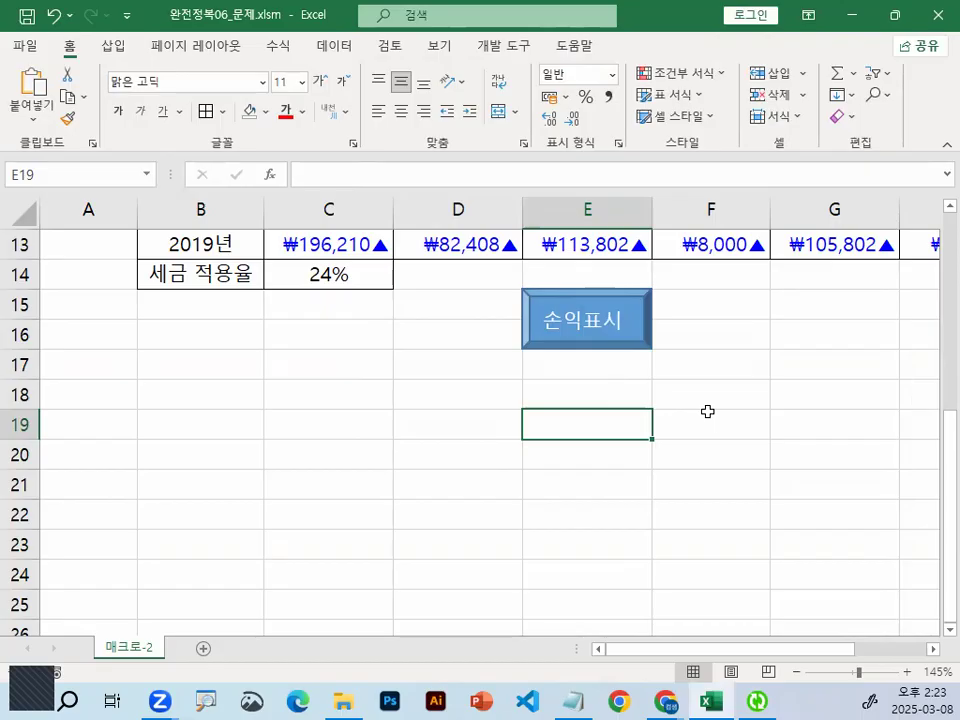
left_click(758, 424)
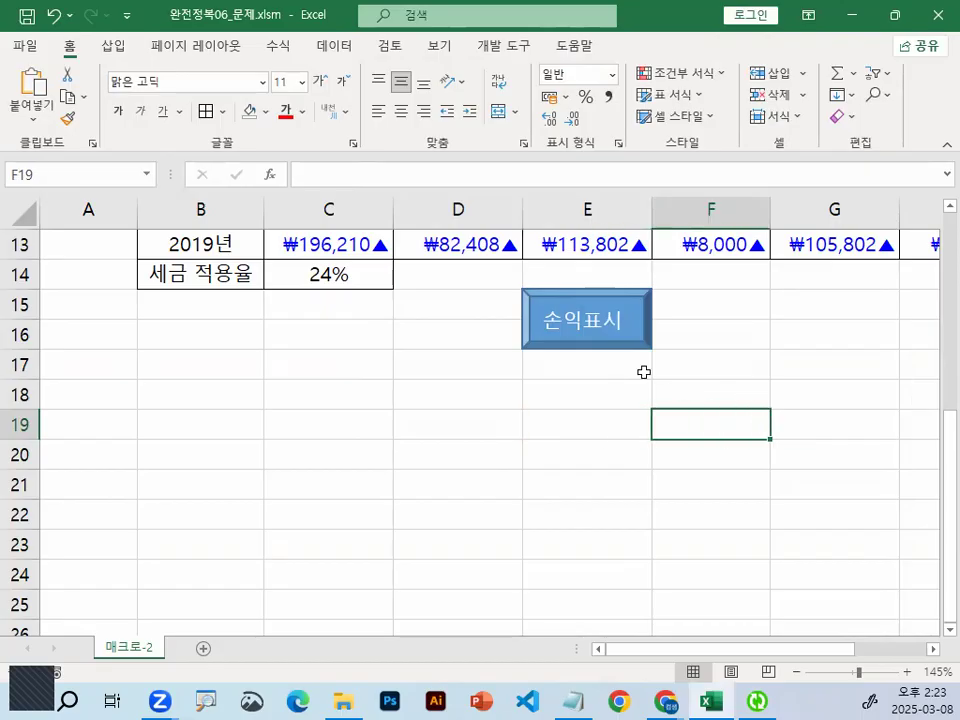
left_click(370, 480)
left_click(646, 480)
scroll(384, 495, "up", 2)
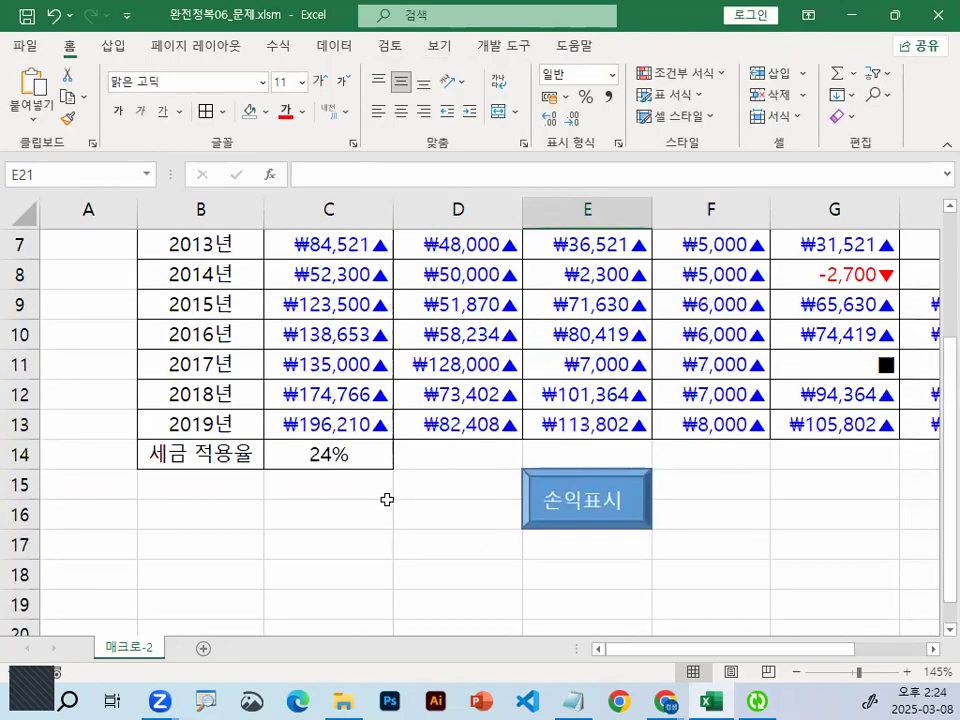
left_click(394, 553)
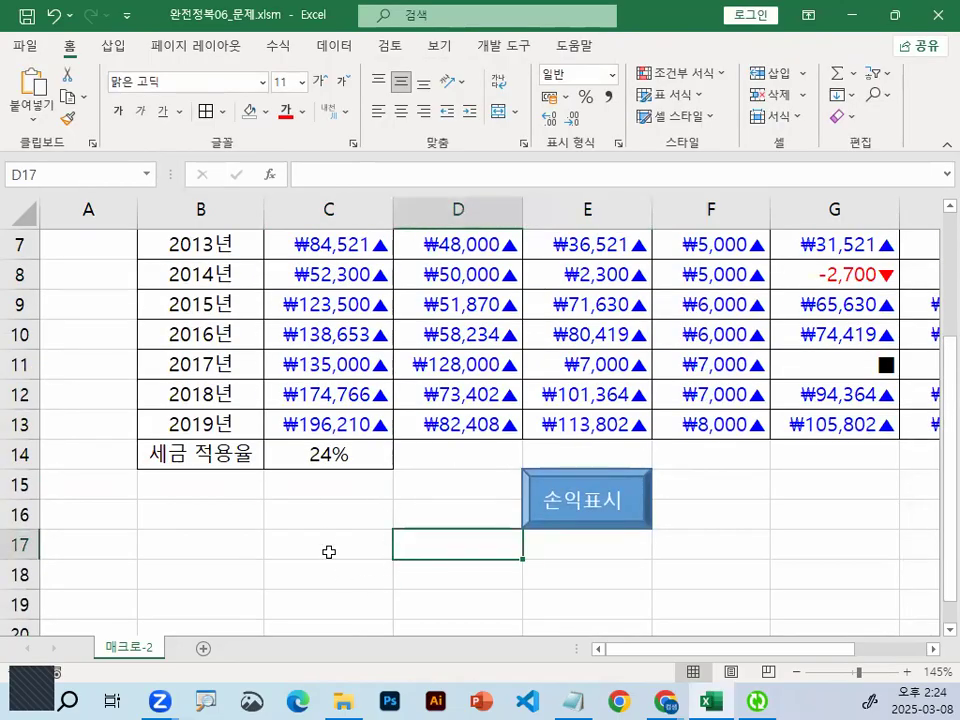
Start recording a new macro named 표시해제 in the current workbook, with C16 as the active cell.
left_click(323, 512)
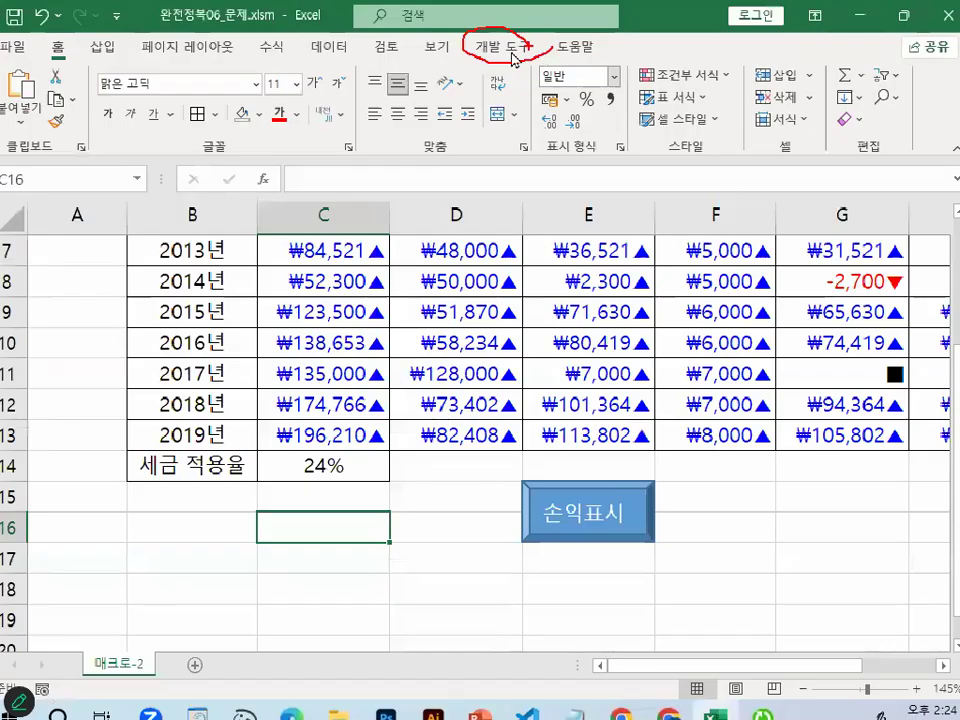
left_click(452, 92)
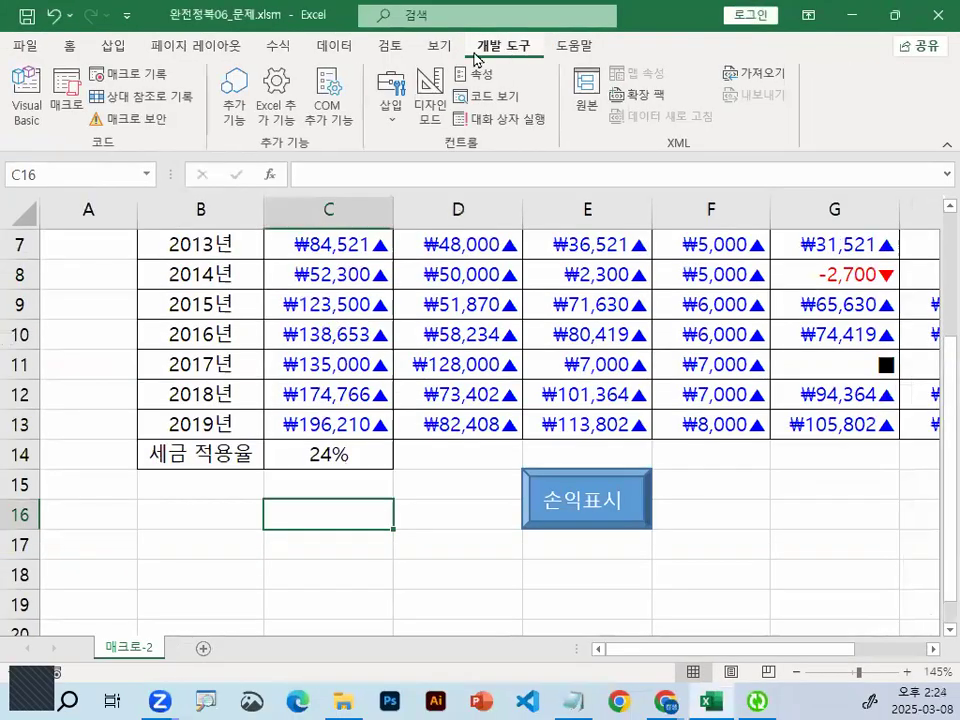
left_click(140, 76)
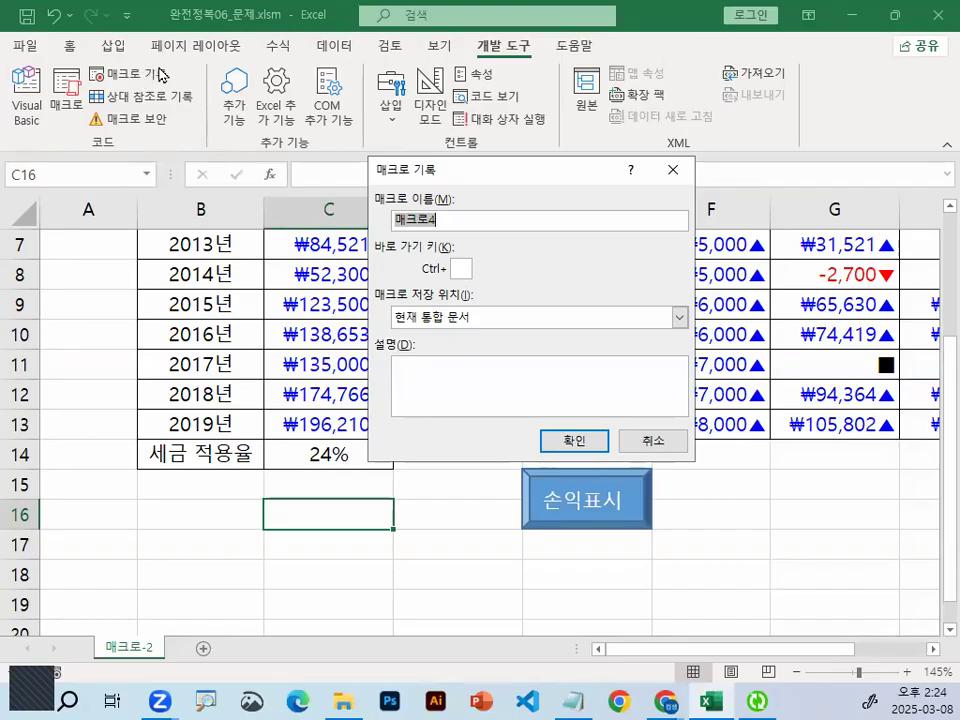
type("ㅍ")
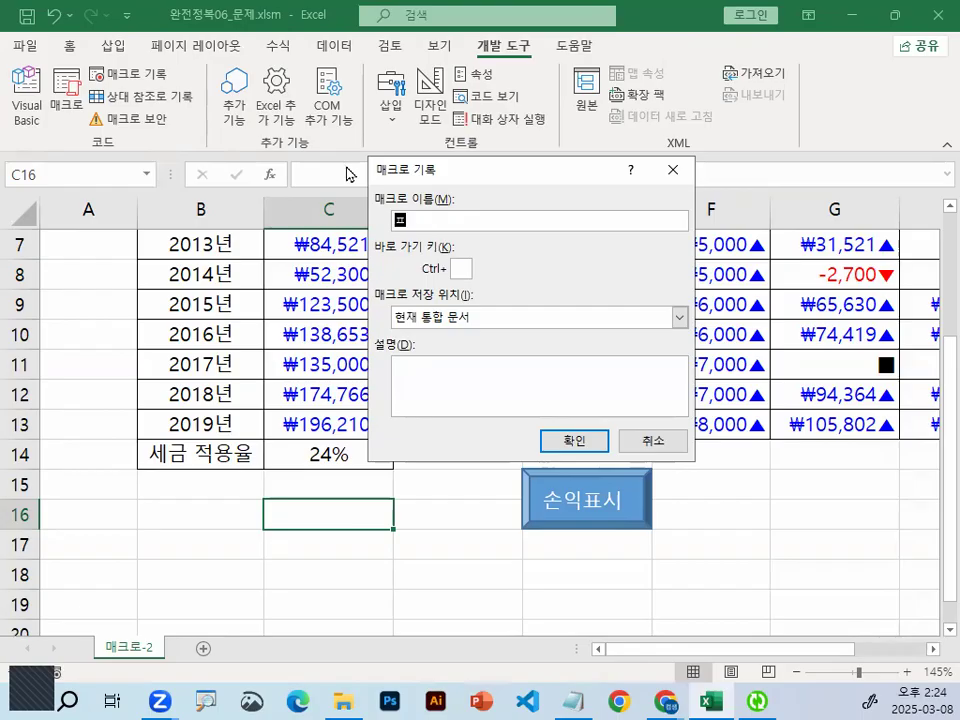
type("시해제")
key("Return")
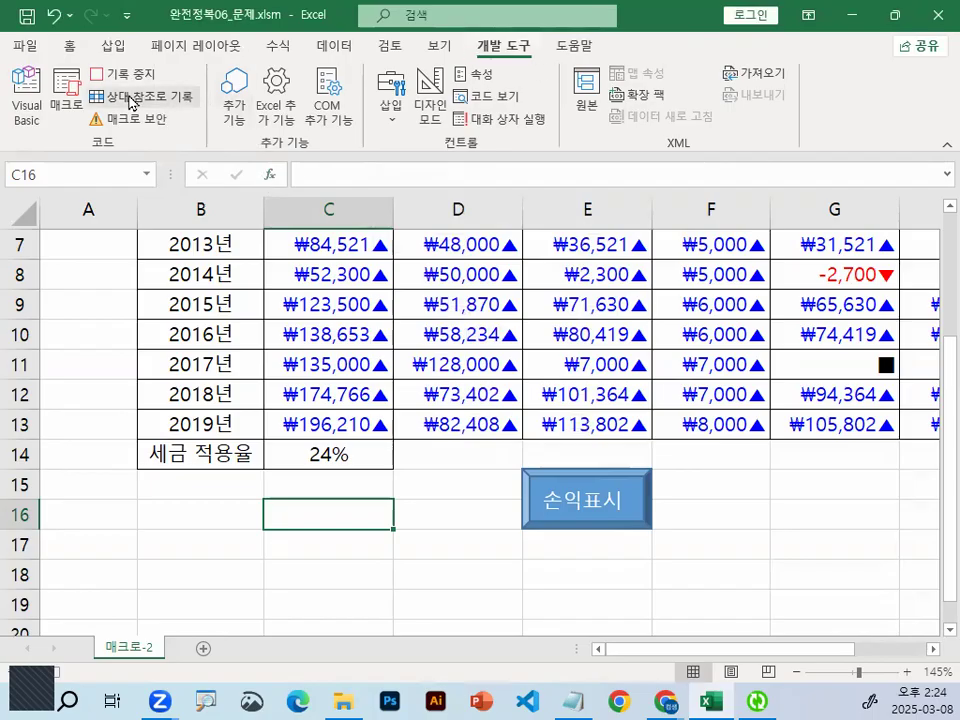
Begin formatting C4:I13 with the 숫자 category and the 1000 단위 구분 기호 option, circling both in red.
scroll(296, 298, "up", 2)
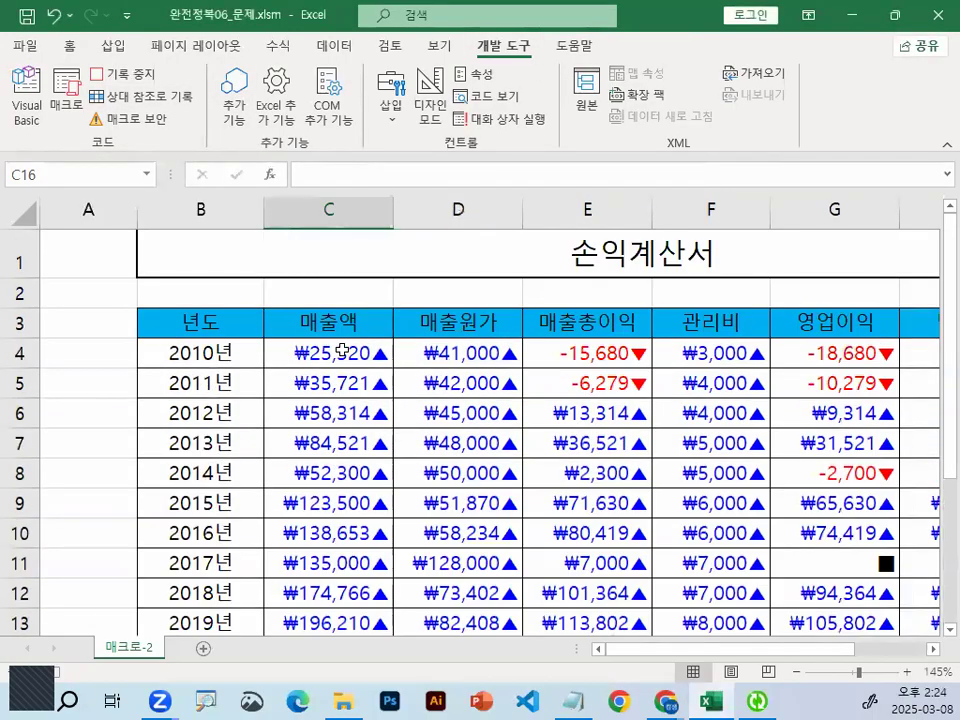
left_click(342, 351)
left_click_drag(342, 351, 757, 542)
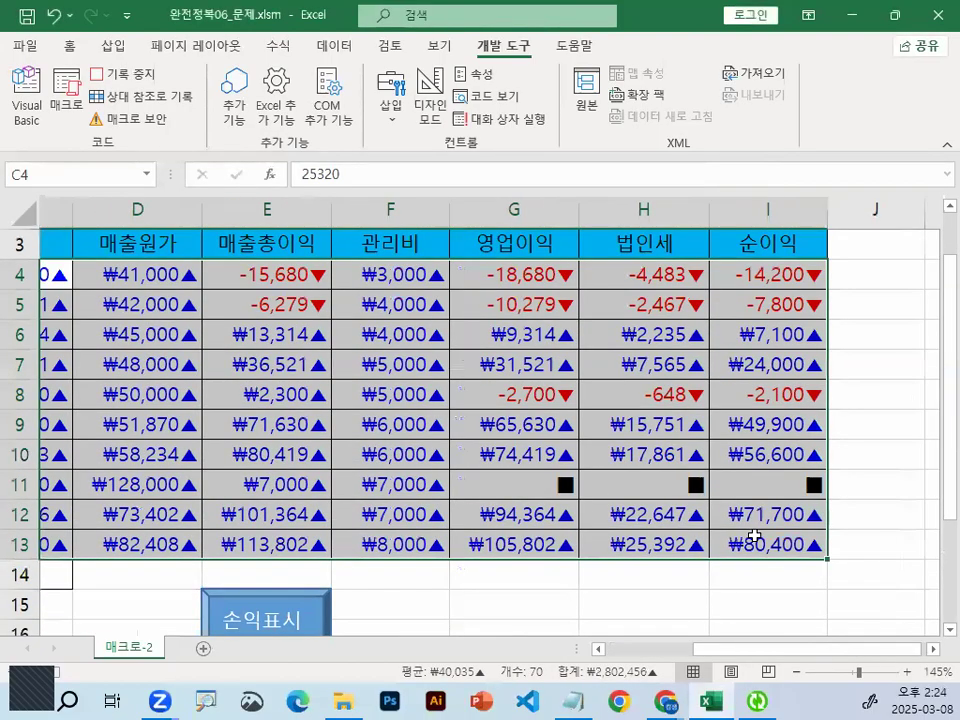
key("ctrl+1")
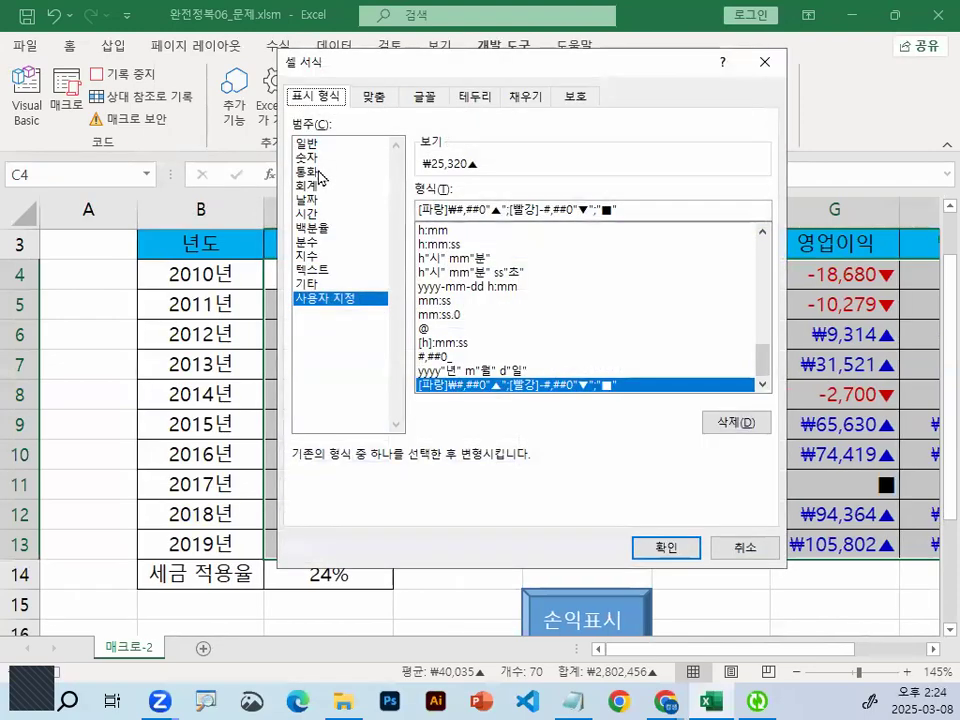
left_click(325, 172)
left_click(325, 157)
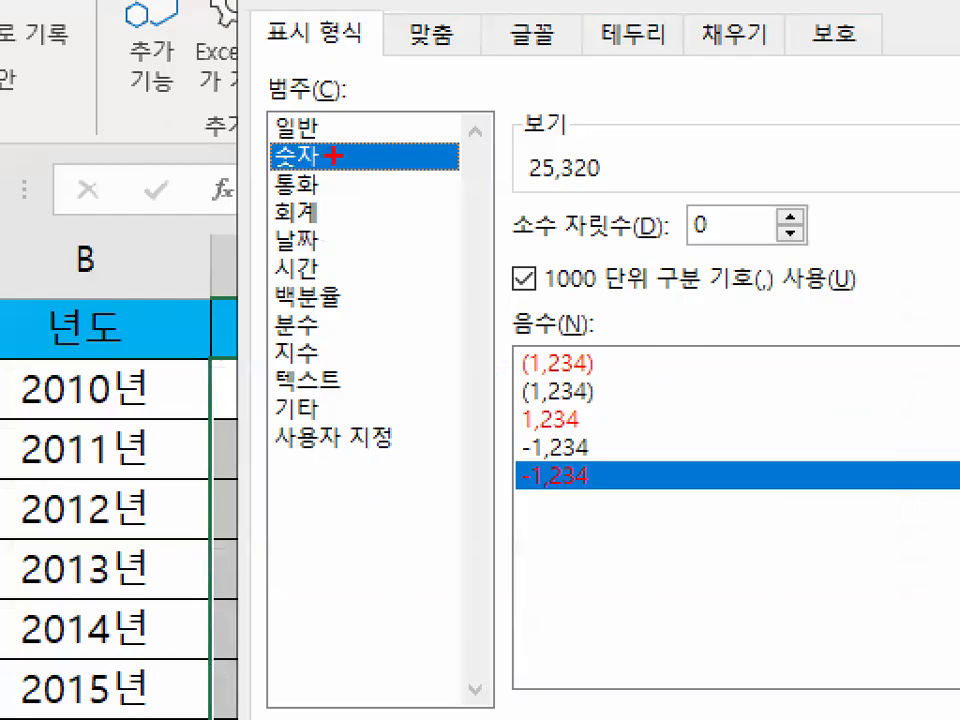
mouse_move(331, 157)
left_mouse_down()
mouse_move(265, 160)
mouse_move(302, 126)
left_mouse_up()
mouse_move(490, 280)
left_mouse_down()
mouse_move(590, 277)
mouse_move(550, 242)
left_mouse_up()
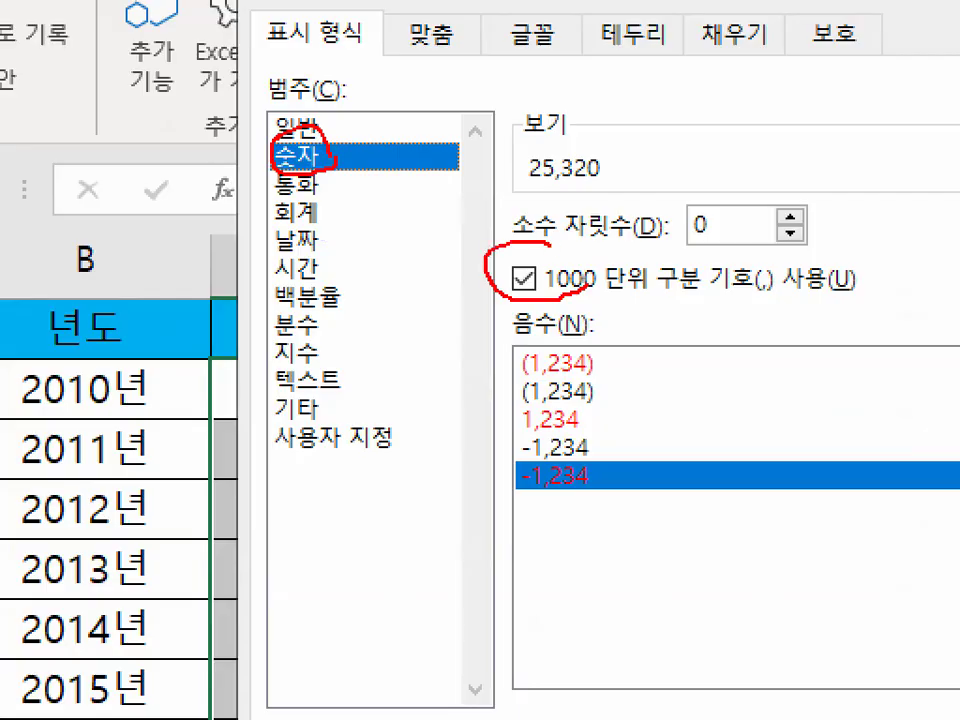
key("Escape")
Choose the black -1,234 style for negative numbers, circle it in red, and apply the number format.
left_click(575, 448)
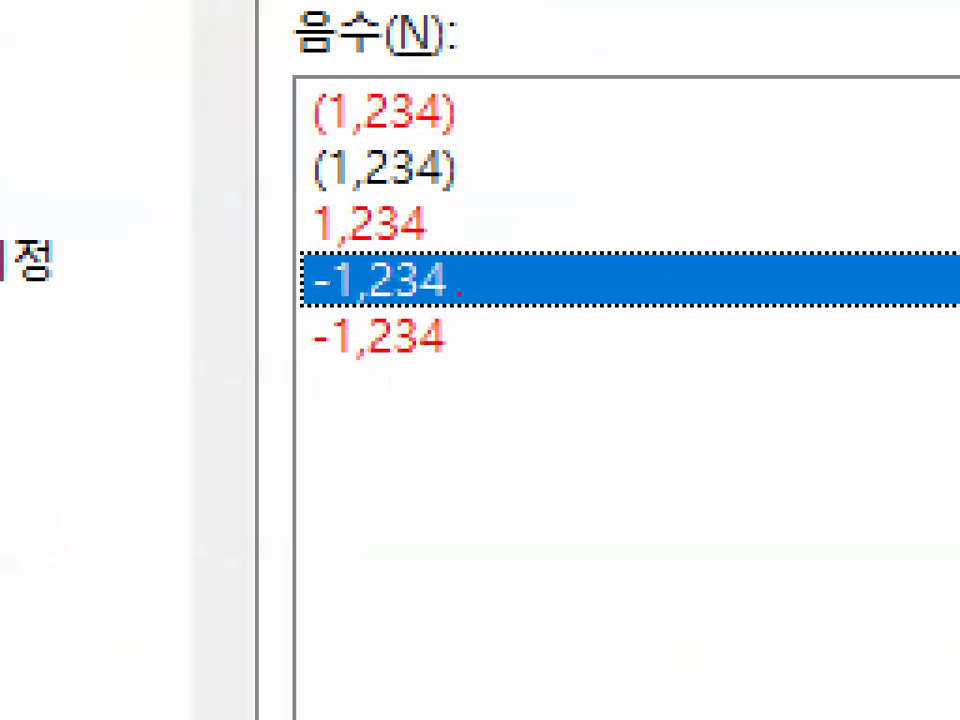
mouse_move(433, 311)
left_mouse_down()
mouse_move(456, 303)
mouse_move(436, 287)
left_mouse_up()
left_click_drag(419, 287, 450, 286)
key("Escape")
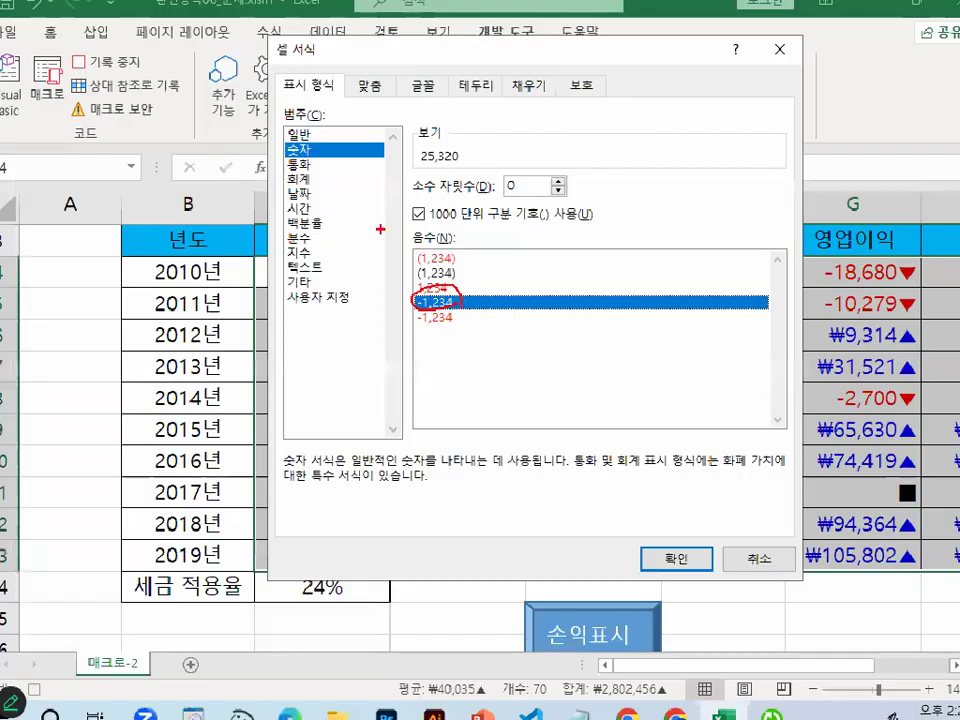
left_click(669, 549)
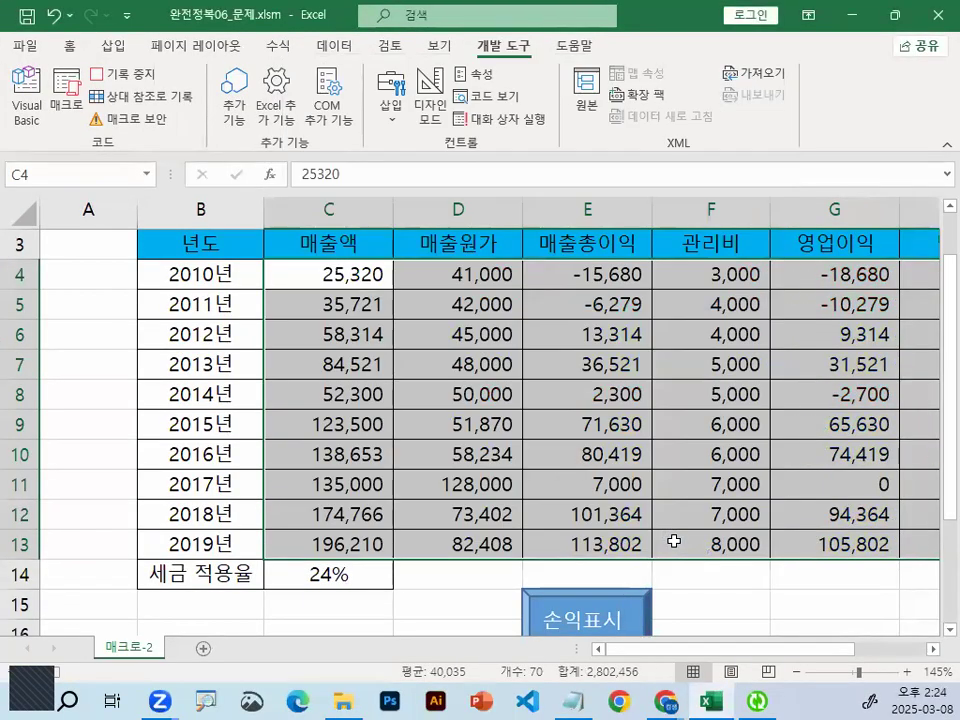
Select C17 outside the table, circle 기록 중지 in red, and stop recording the 표시해제 macro.
scroll(458, 539, "down", 2)
left_click(310, 484)
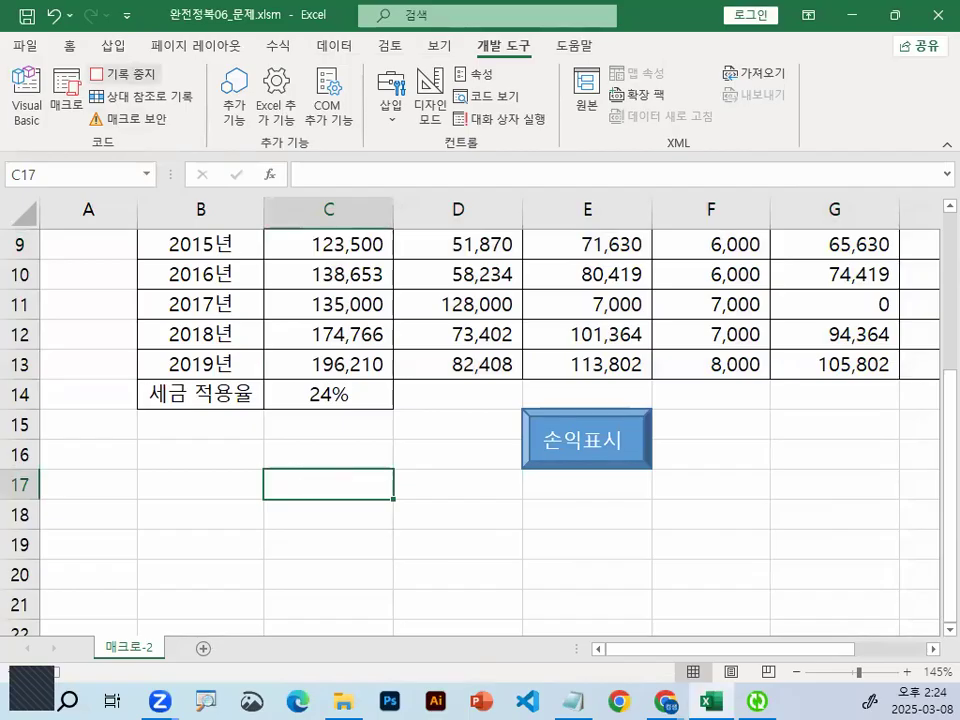
key("ctrl+1")
left_click_drag(165, 73, 84, 79)
left_click_drag(35, 123, 177, 122)
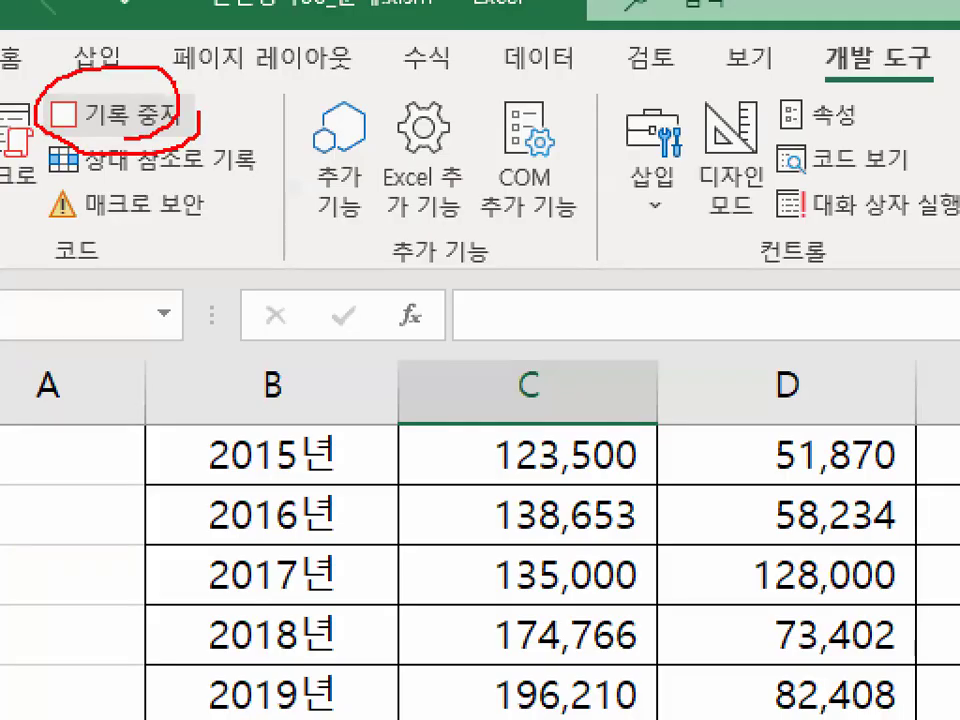
key("Escape")
left_click(135, 117)
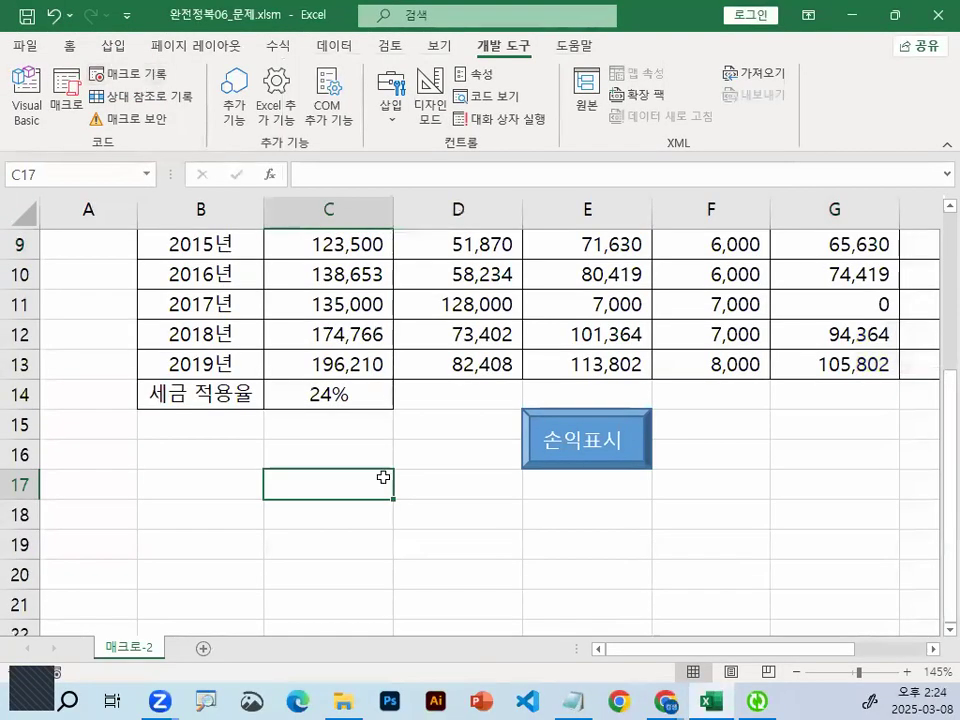
left_click(476, 540)
left_click(630, 544)
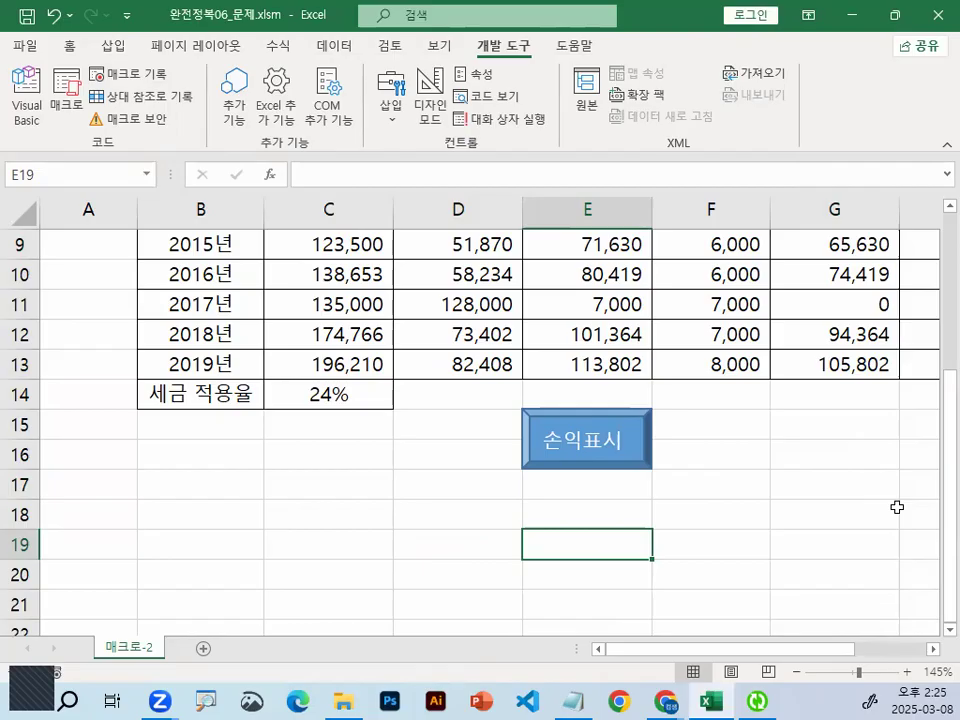
Insert a 사각형: 빗면 shape snapped to G15:G16, about 2.52 cm wide and 1.17 cm high, and label it 표시해제.
left_click(844, 425)
left_click(933, 649)
left_click(933, 649)
left_click(933, 649)
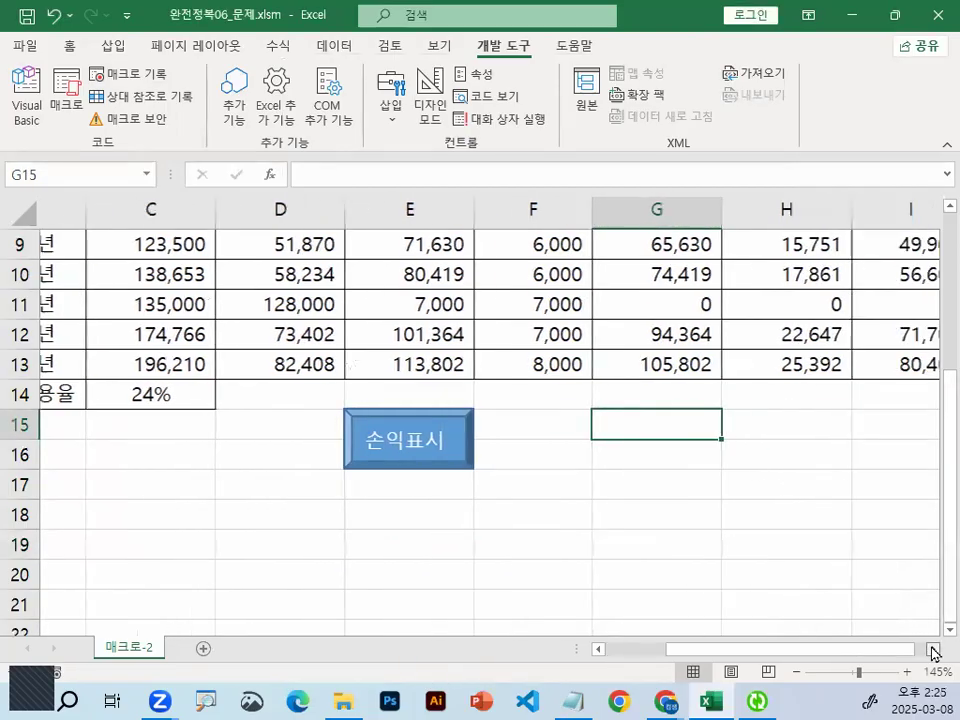
left_click(114, 46)
left_click(207, 120)
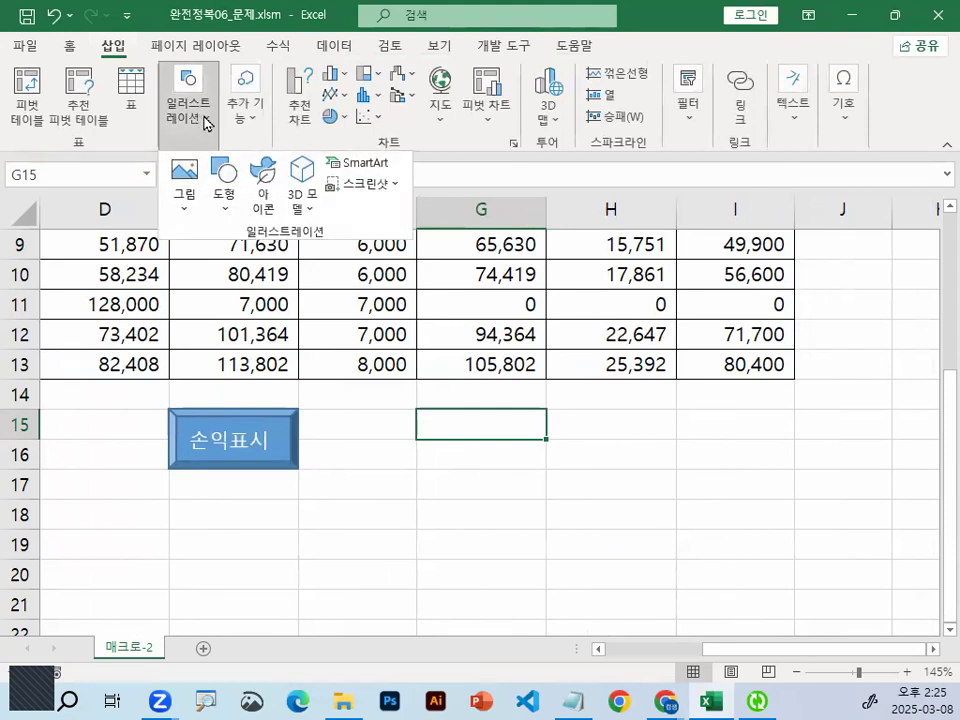
left_click(225, 196)
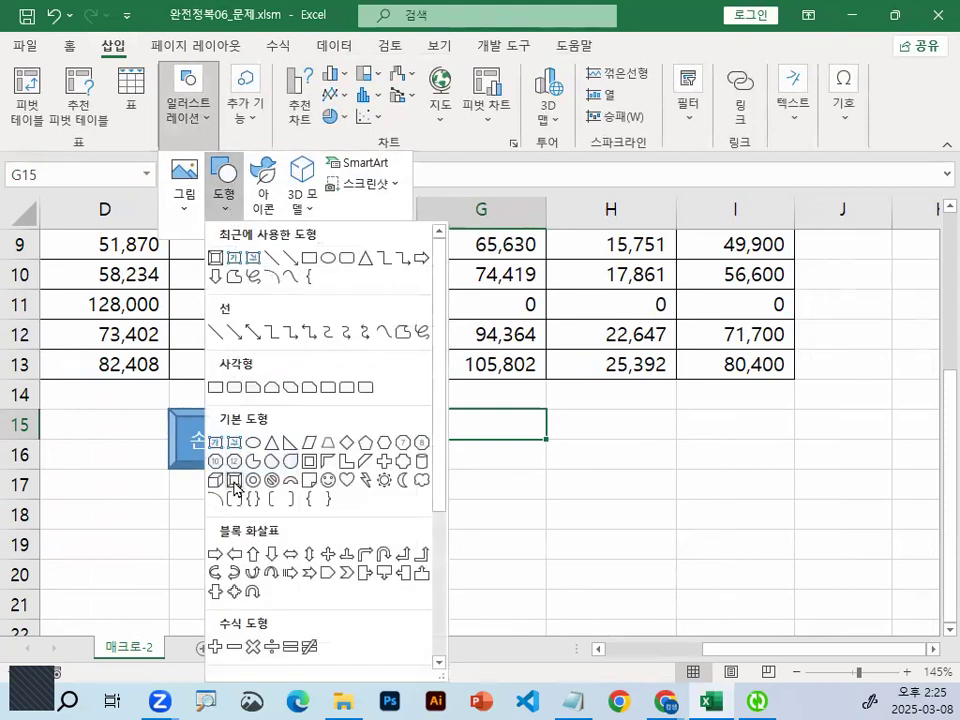
left_click(230, 462)
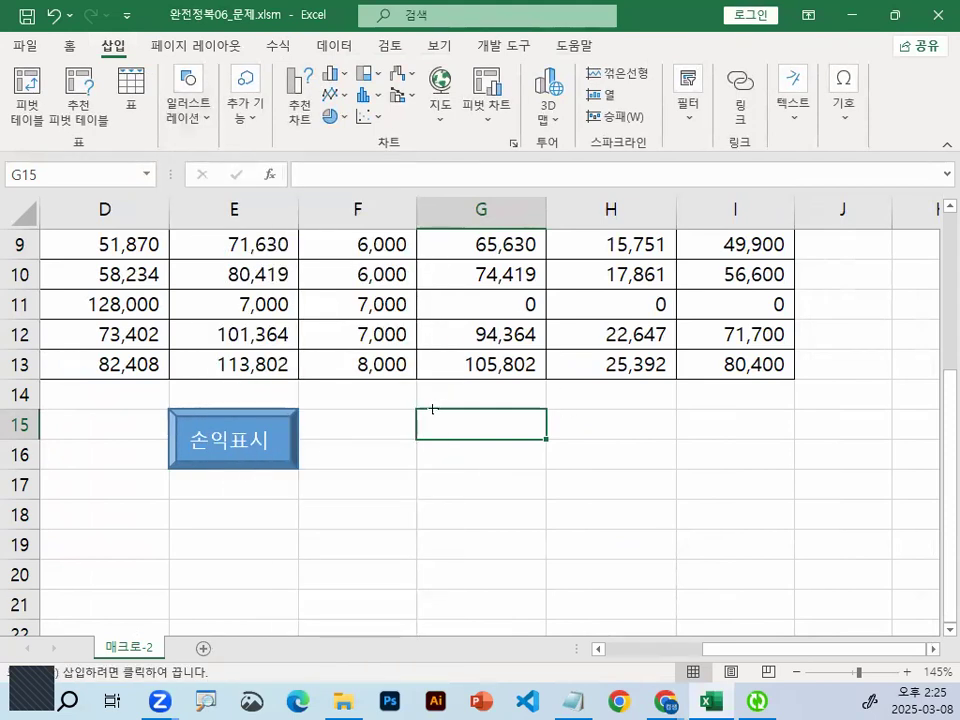
left_click_drag(415, 408, 537, 465)
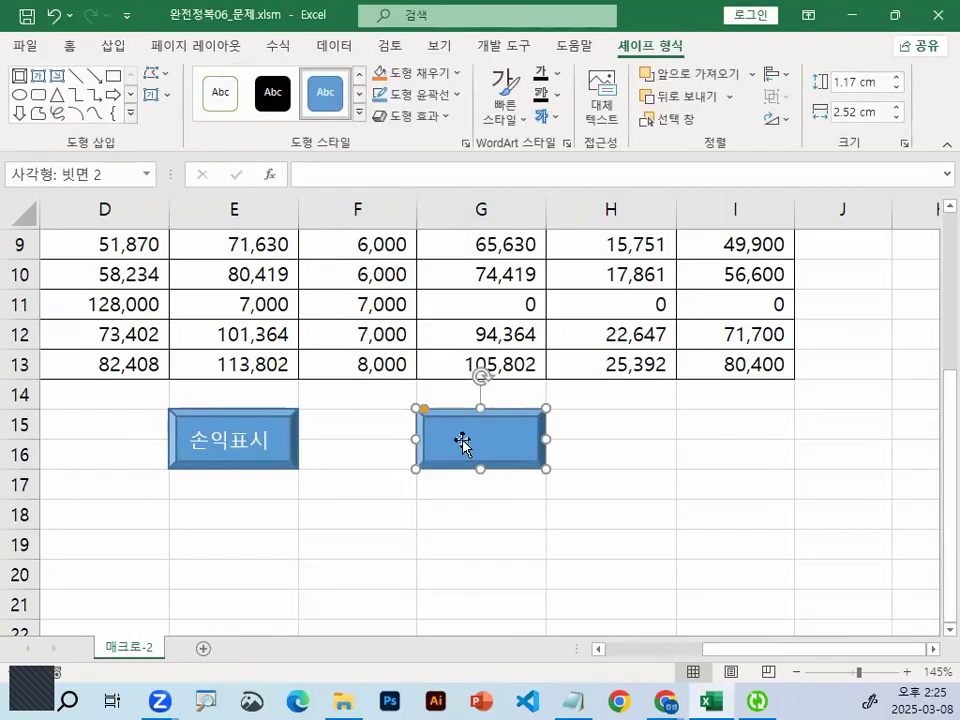
type("ㅅ")
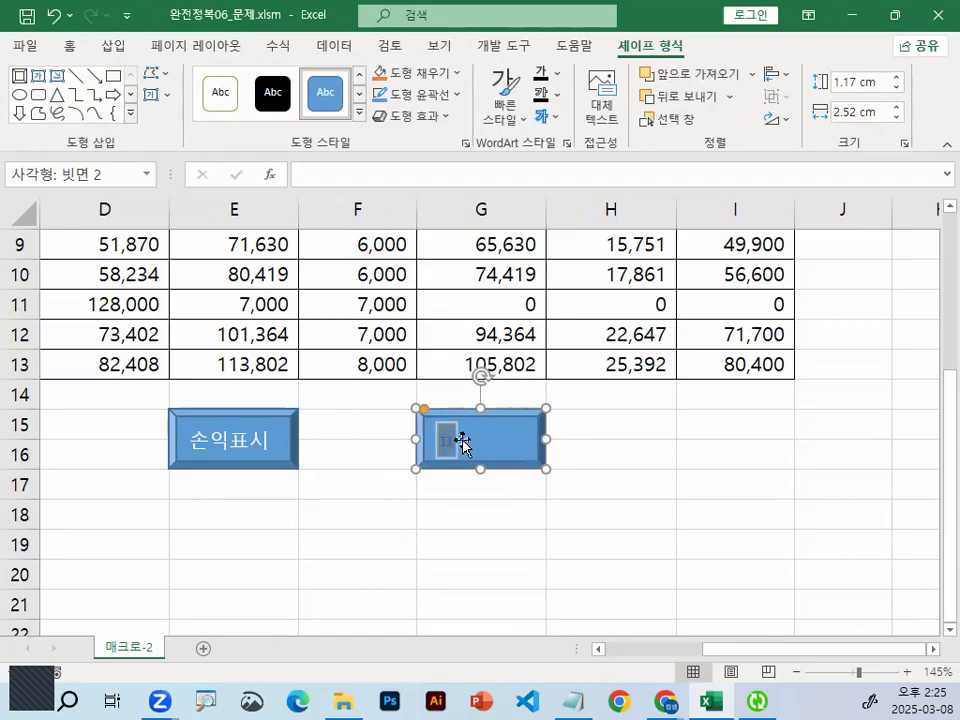
type("표시해제")
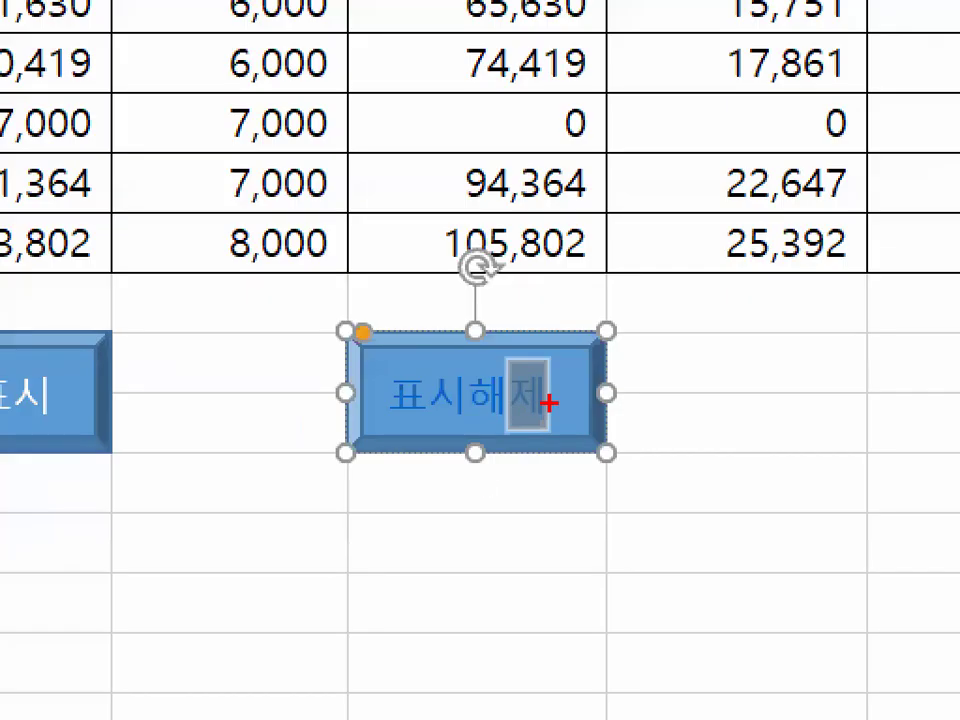
Assign the 표시해제 macro to the bevel shape at G15:G16, circling the macro name in red, and deselect the shape.
left_click_drag(518, 444, 520, 446)
mouse_move(403, 377)
left_mouse_down()
mouse_move(454, 364)
mouse_move(553, 253)
left_mouse_up()
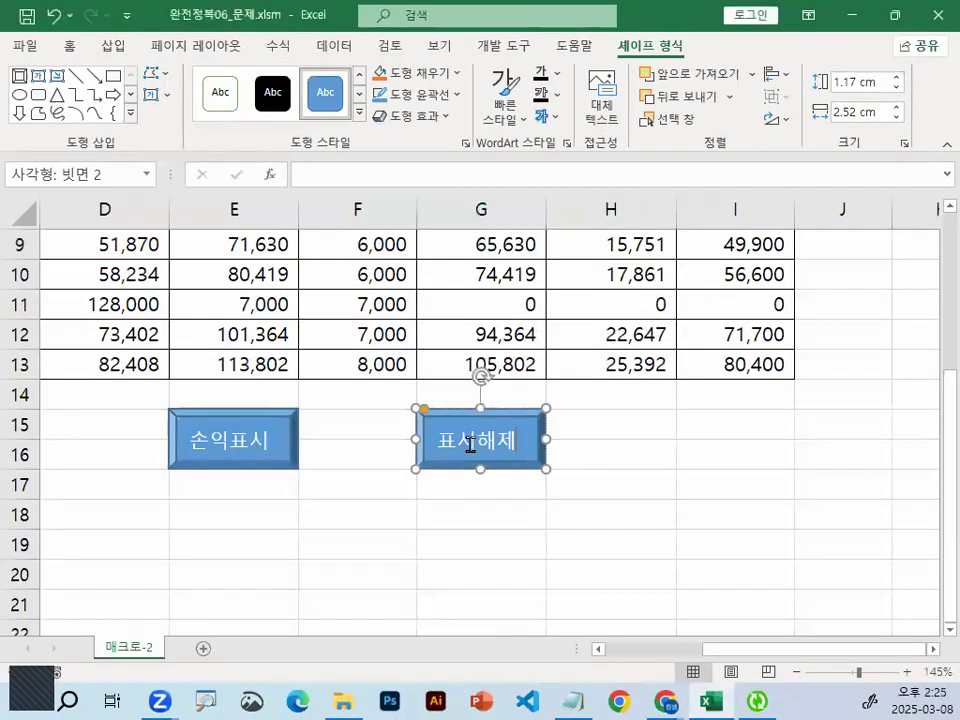
right_click(473, 444)
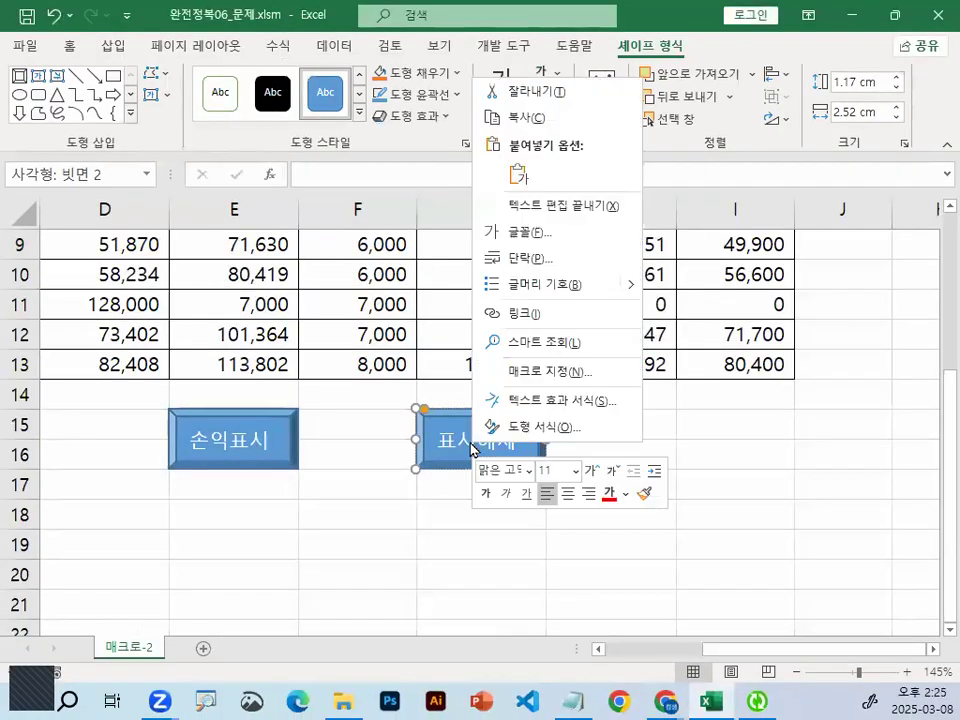
left_click(578, 373)
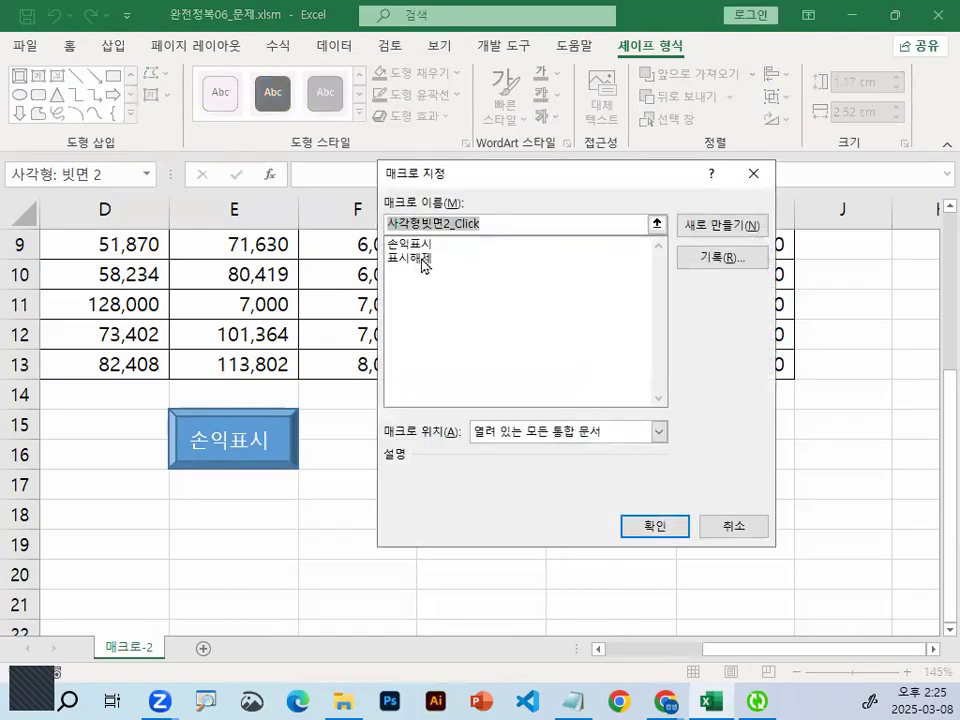
left_click(422, 259)
mouse_move(431, 256)
left_mouse_down()
mouse_move(392, 263)
mouse_move(431, 239)
mouse_move(410, 236)
left_mouse_up()
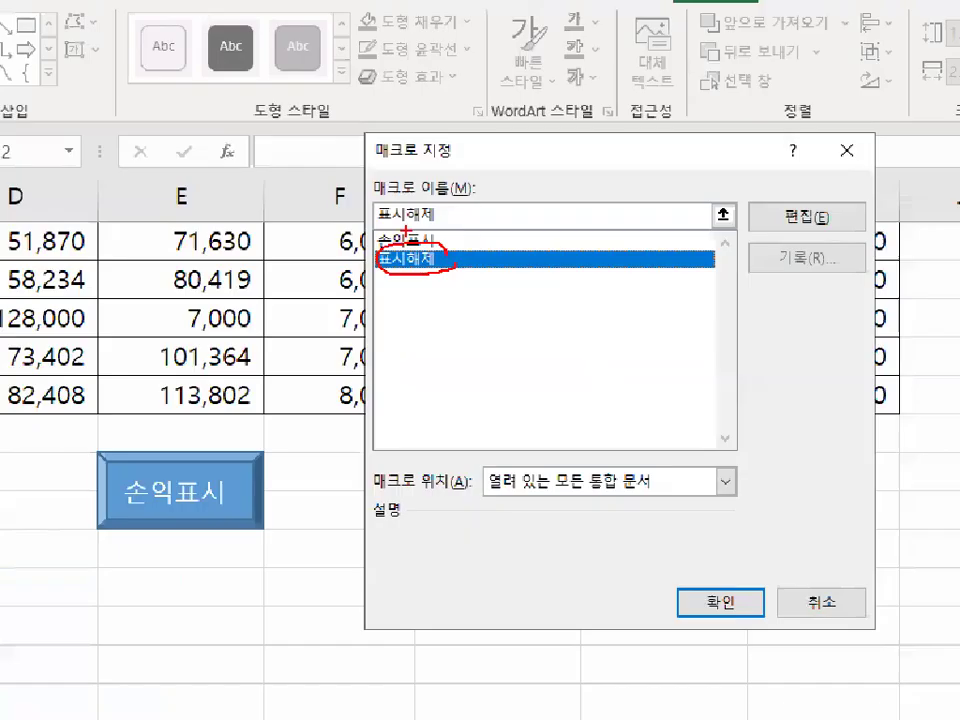
left_click(722, 601)
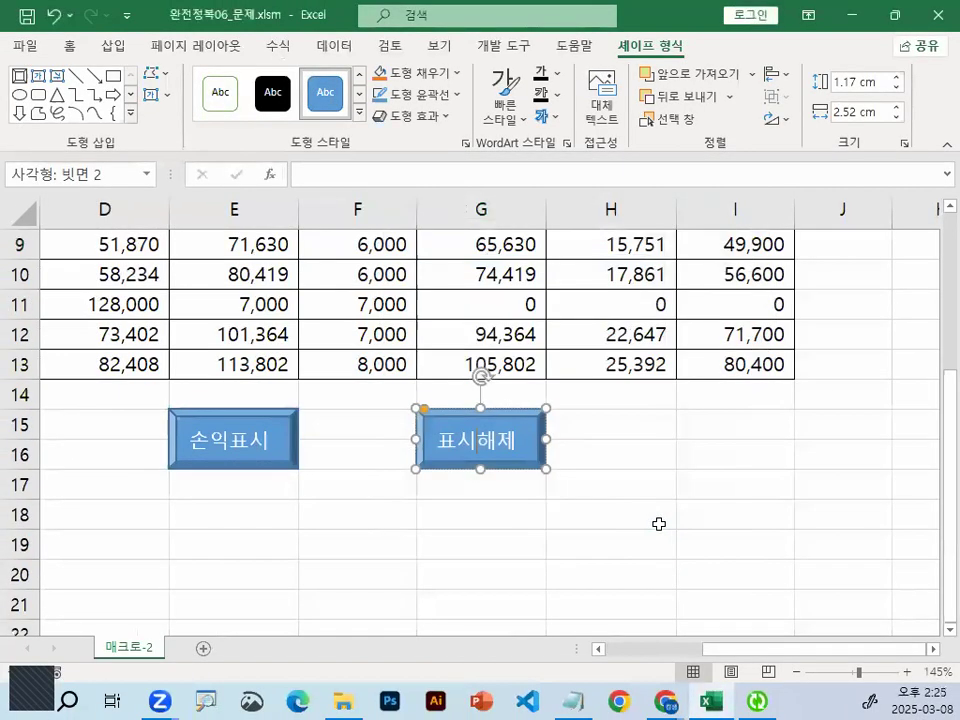
left_click(725, 597)
left_click(338, 566)
left_click(272, 549)
left_click(589, 545)
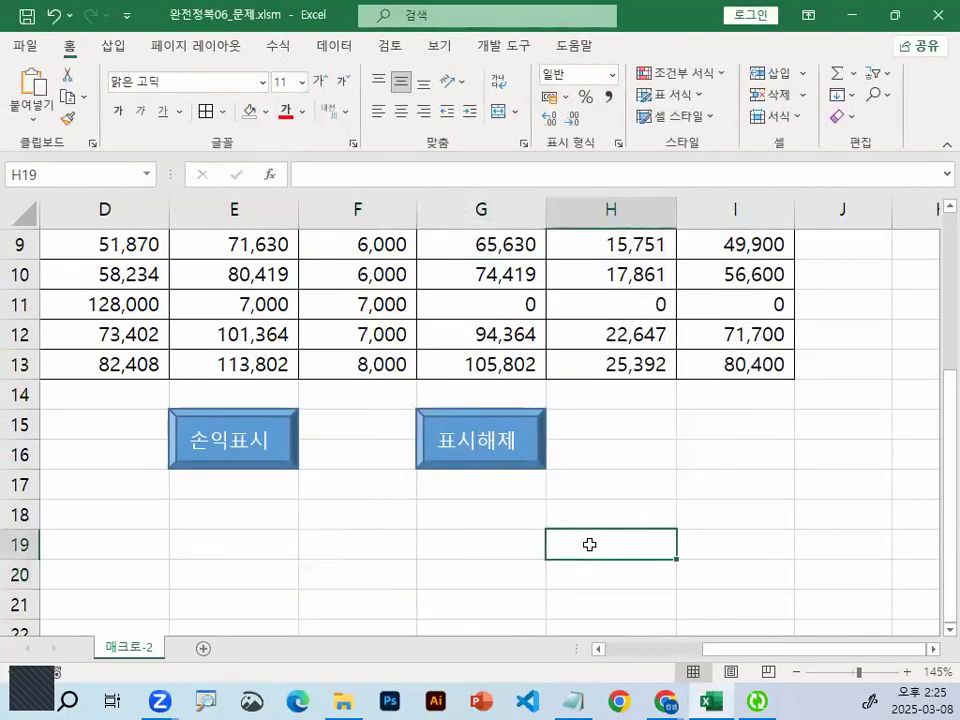
Test the 손익표시 and 표시해제 shapes by running their macros on the table, and select F18.
left_click(244, 450)
left_click(823, 537)
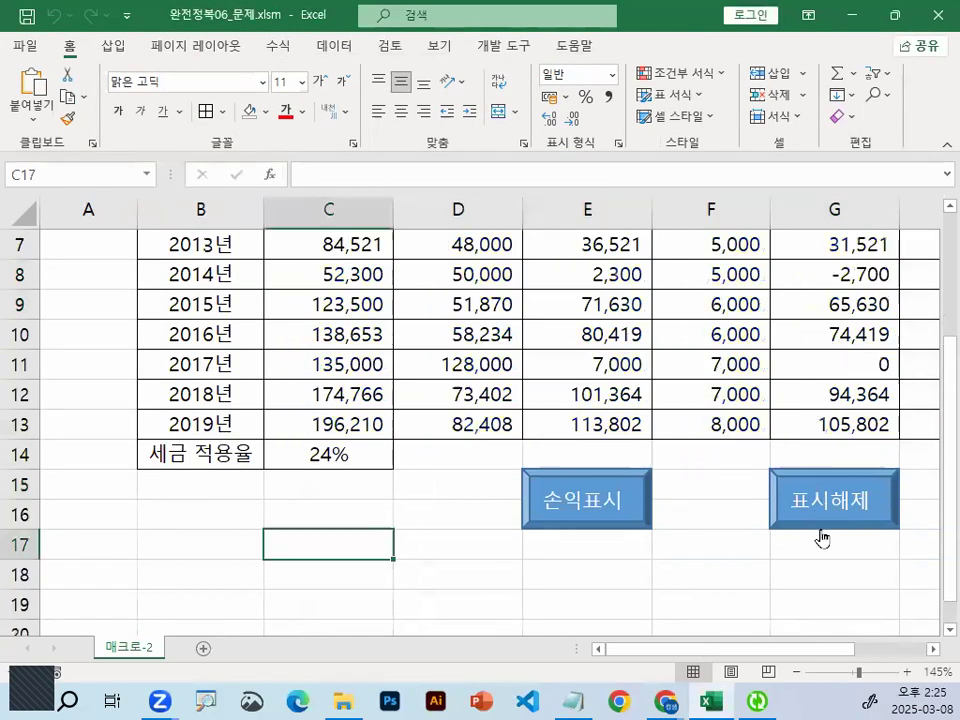
left_click(615, 512)
left_click(829, 570)
left_click(760, 578)
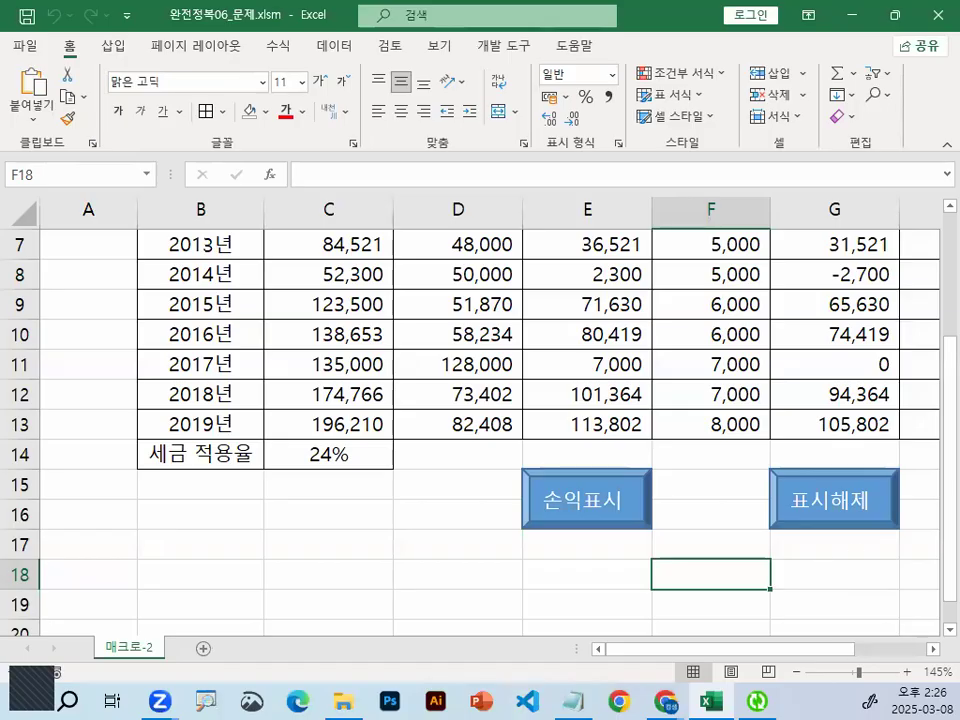
Close the workbook 완전정복06_문제.xlsm without saving its changes.
left_click(25, 45)
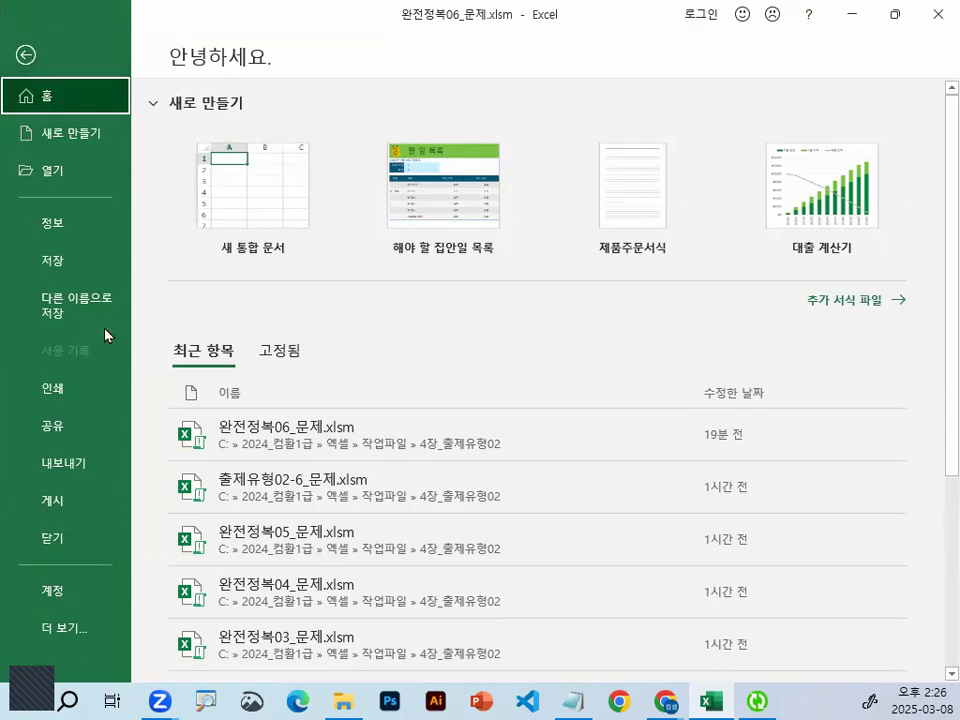
left_click(78, 549)
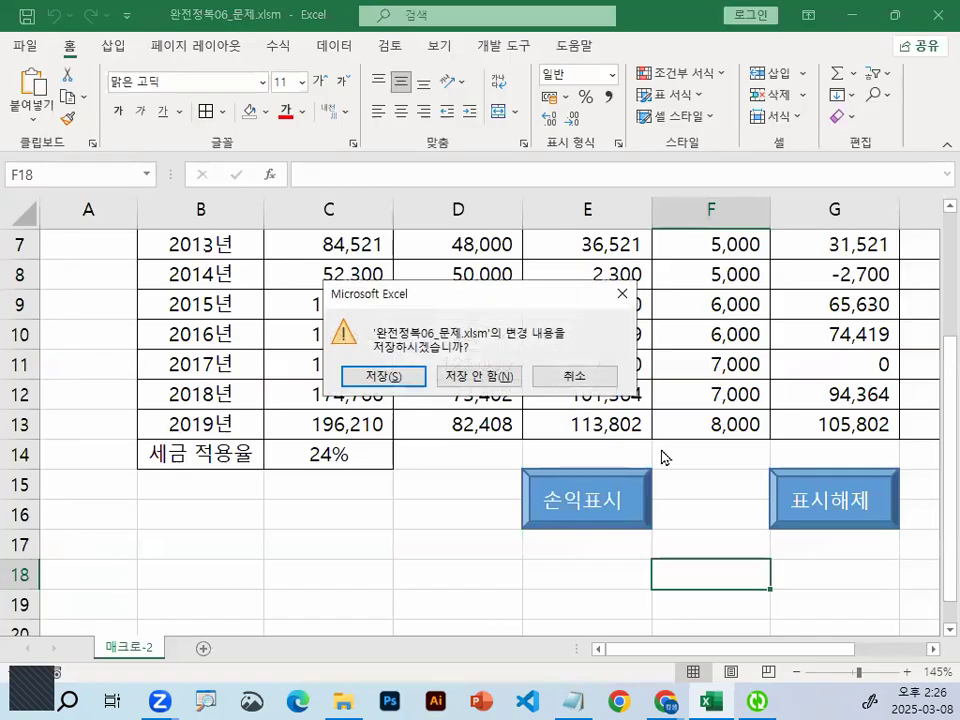
left_click(492, 385)
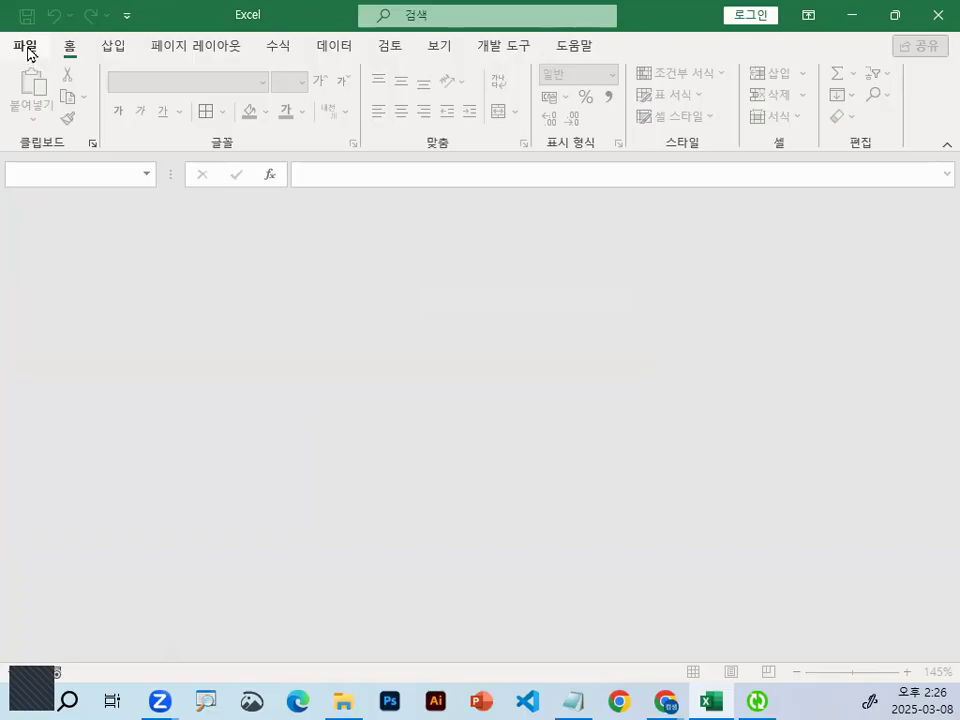
Browse for a workbook to open in the 엑셀교재기출보충자료_실습파일 folder on drive C:, underlining the folder in red.
left_click(25, 50)
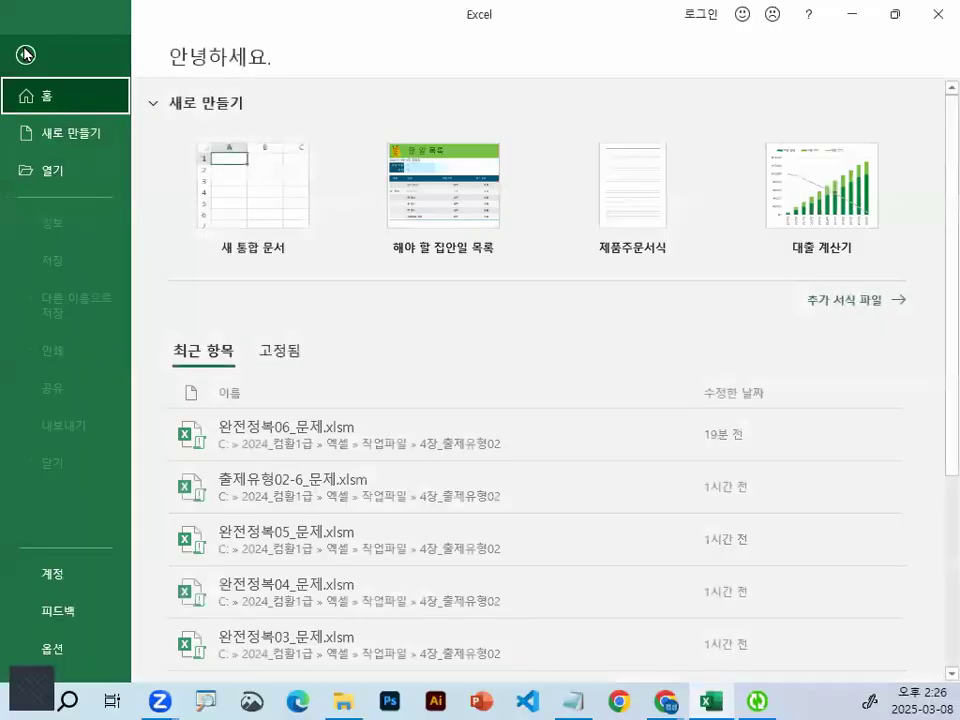
left_click(65, 170)
left_click(251, 315)
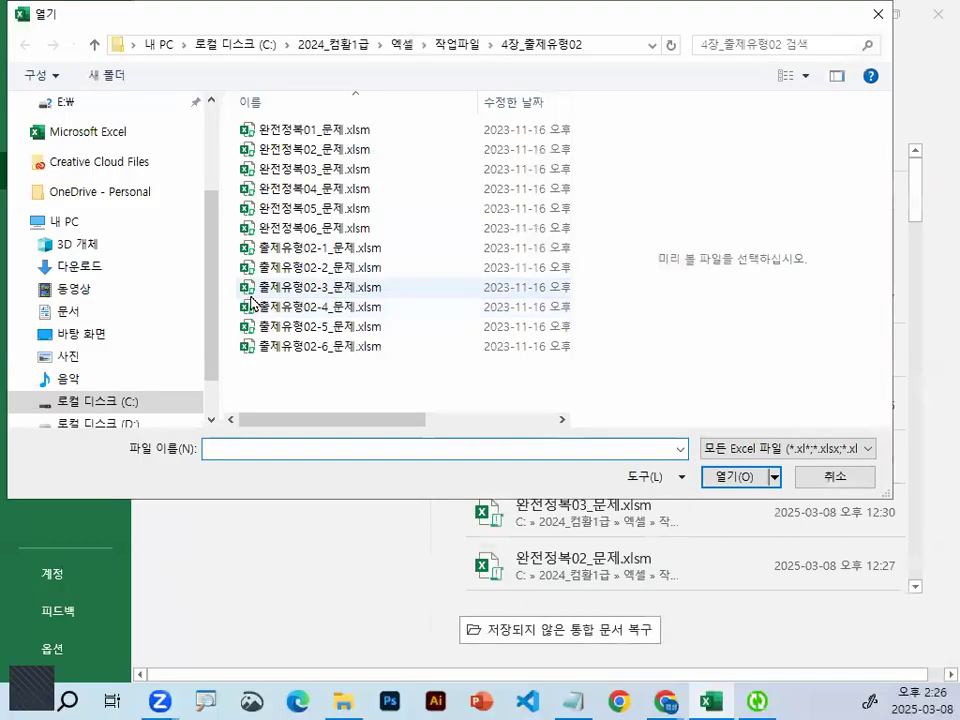
left_click(94, 44)
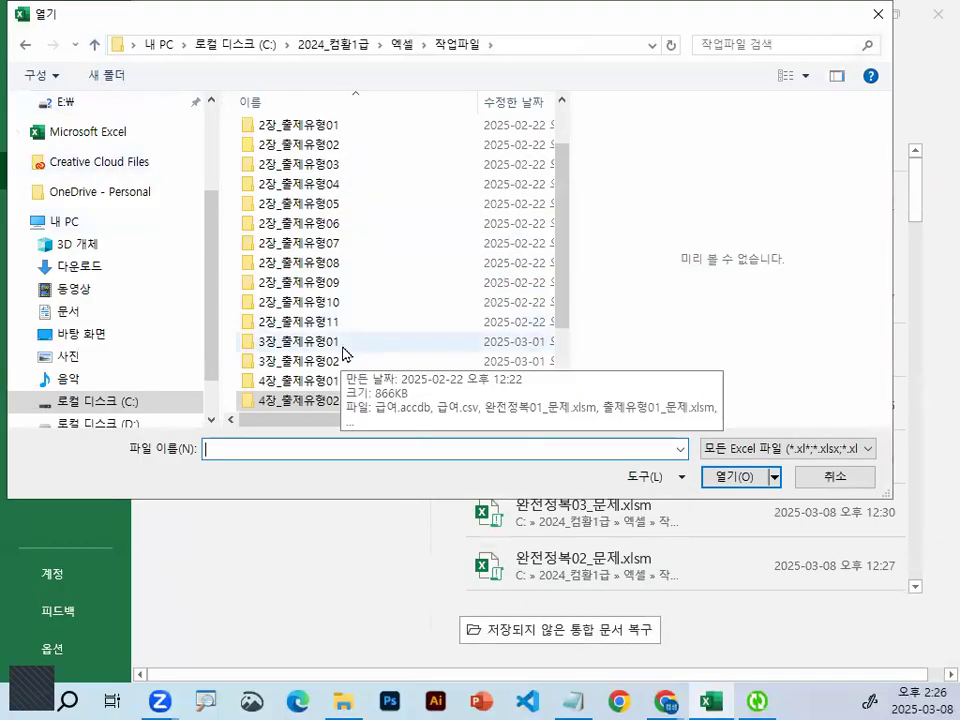
left_click(90, 401)
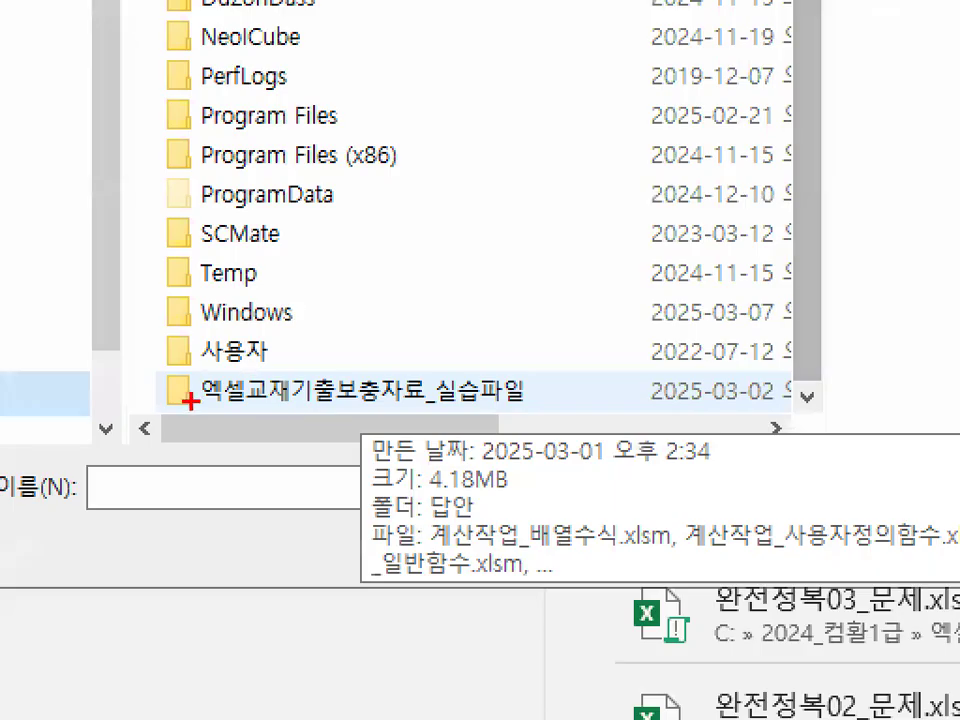
left_click_drag(254, 407, 539, 402)
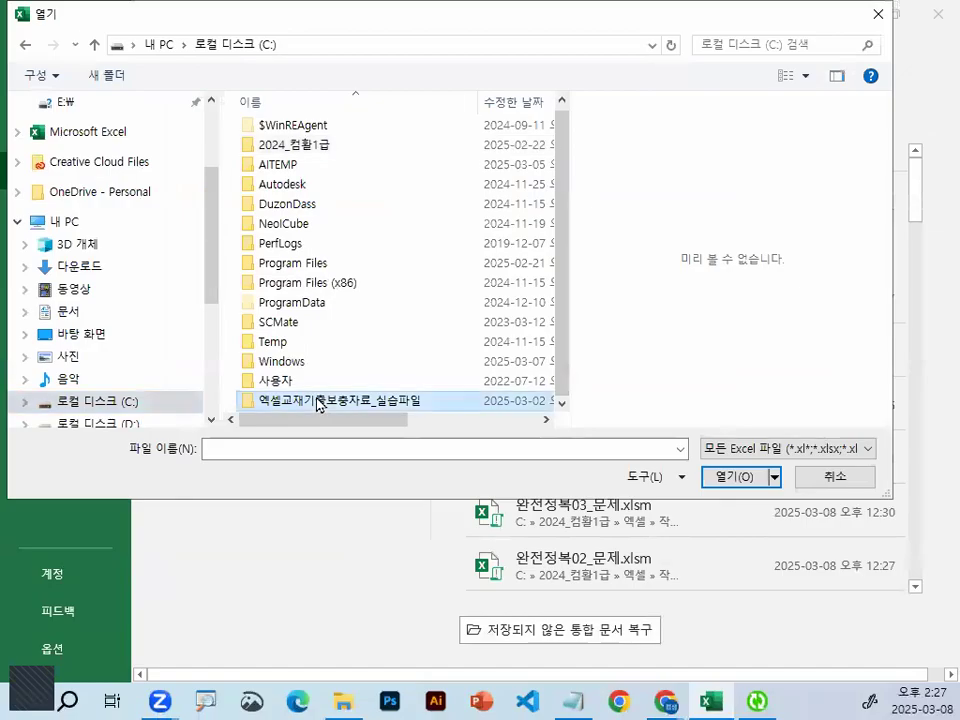
double_click(327, 400)
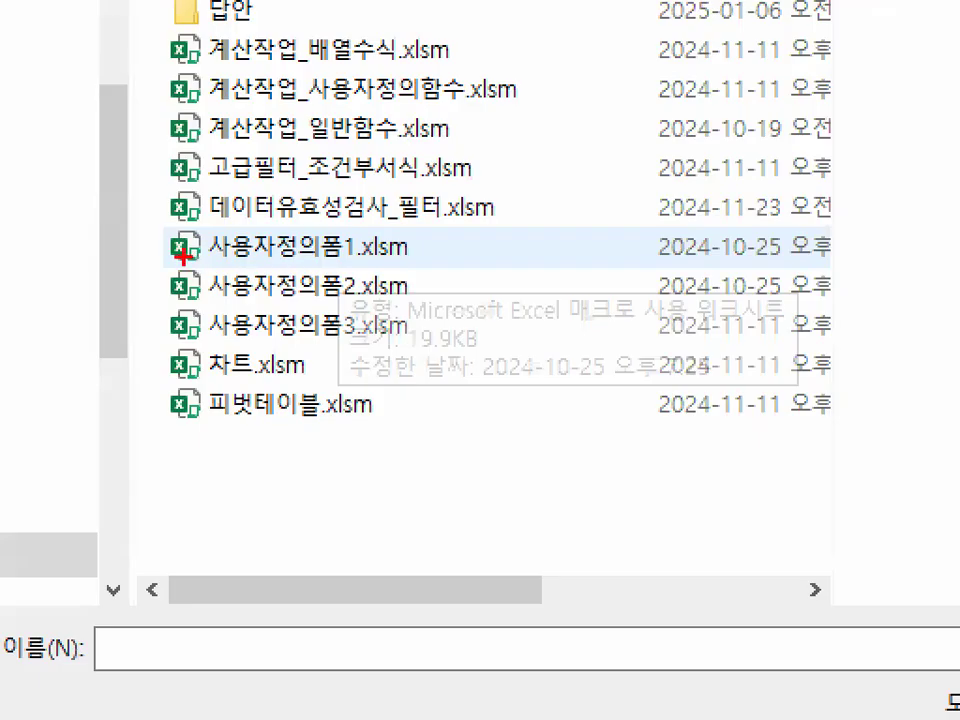
Underline 사용자정의폼1.xlsm in red, open it, and select cell E12 in the empty part of 표1.
left_click_drag(248, 251, 372, 252)
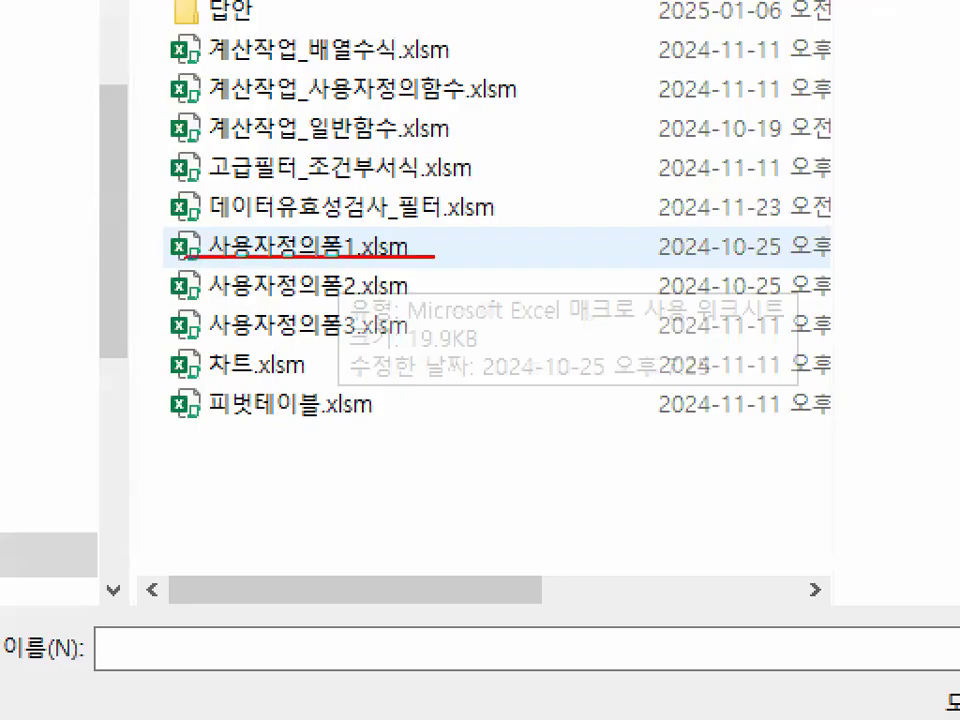
double_click(289, 246)
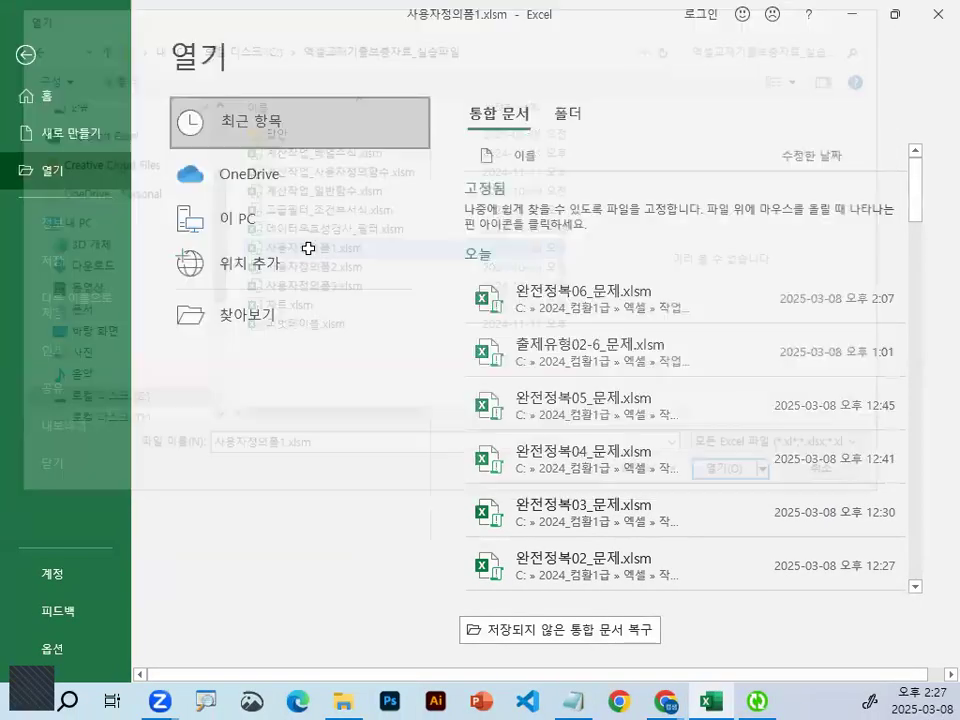
left_click(315, 249)
left_click(820, 372)
left_click(784, 452)
left_click(450, 452)
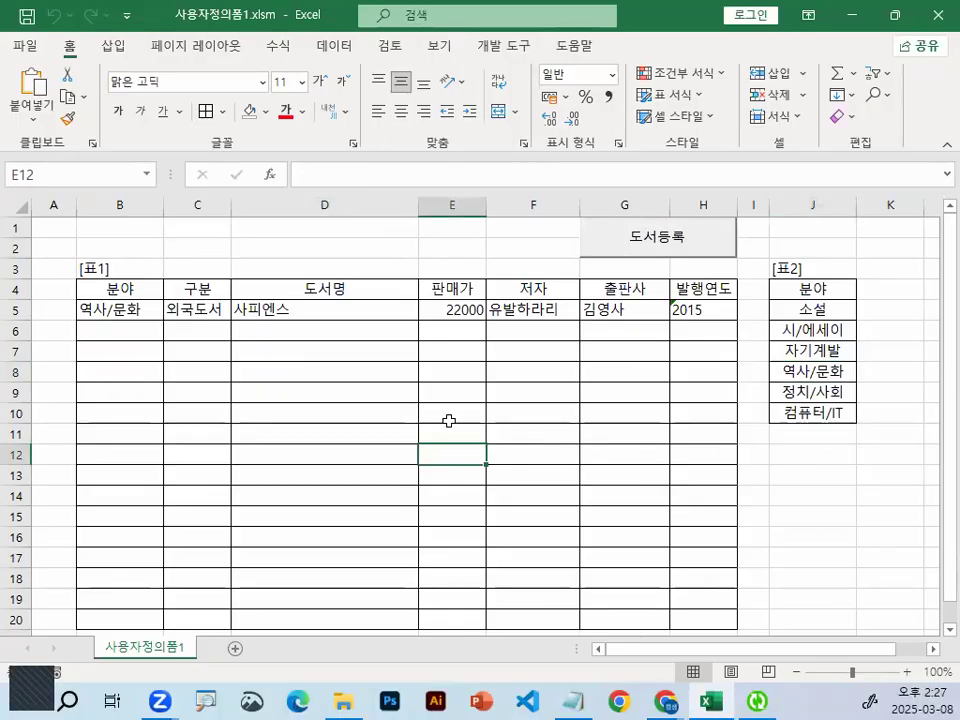
Switch to the Notepad lesson notes and add the < 기타작업3_사용자정의폼 > section below 사각형:빗면, preceded by a dashed line.
left_click(575, 700)
scroll(439, 343, "down", 1)
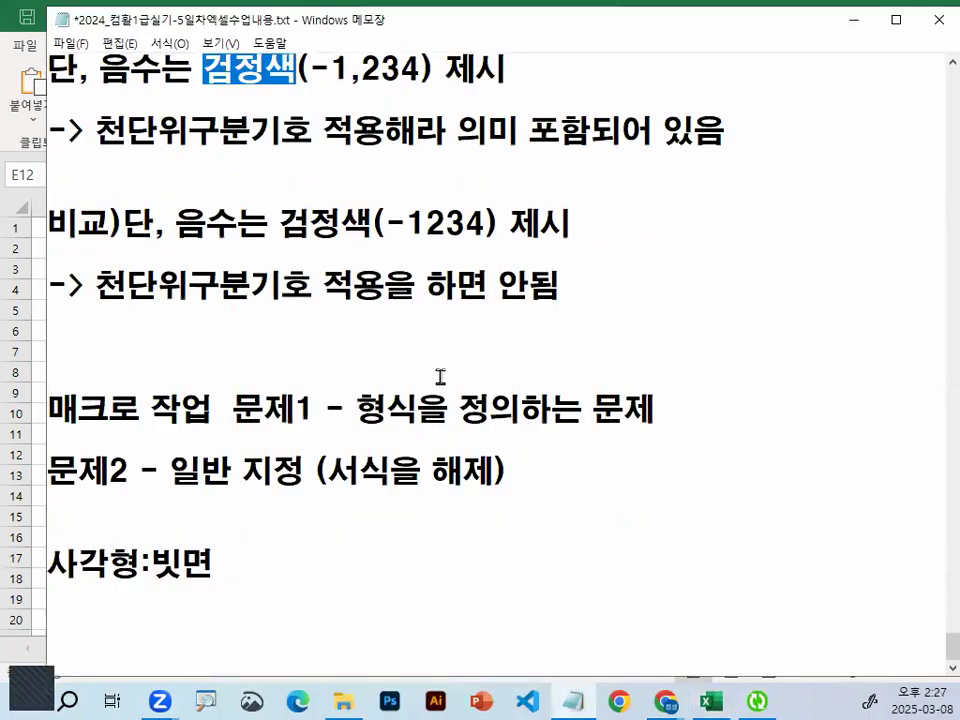
key("ctrl+End")
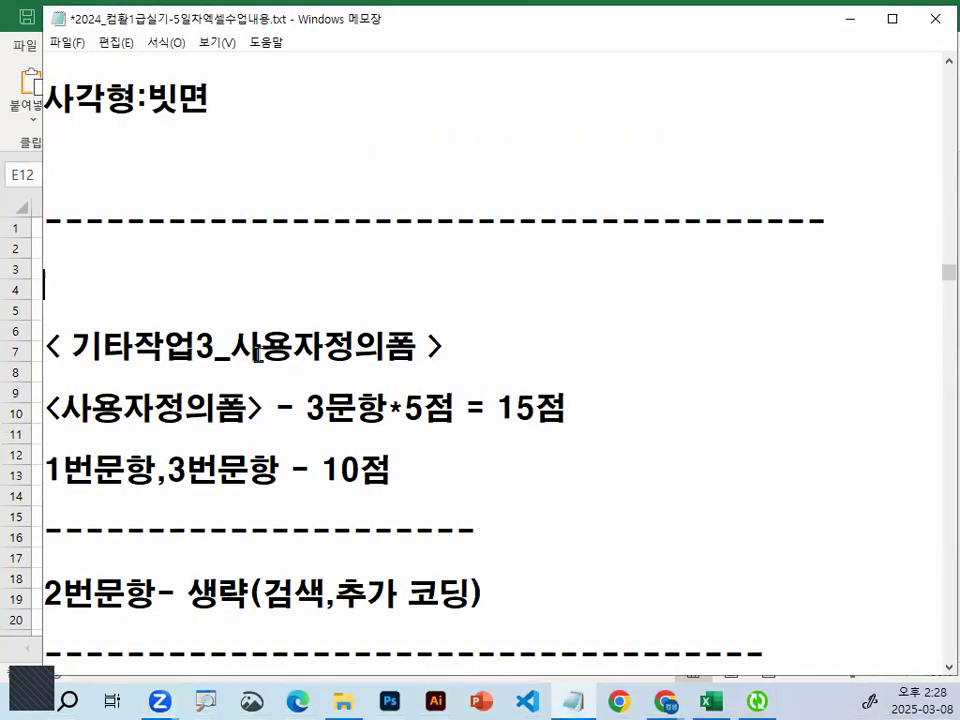
scroll(270, 335, "down", 2)
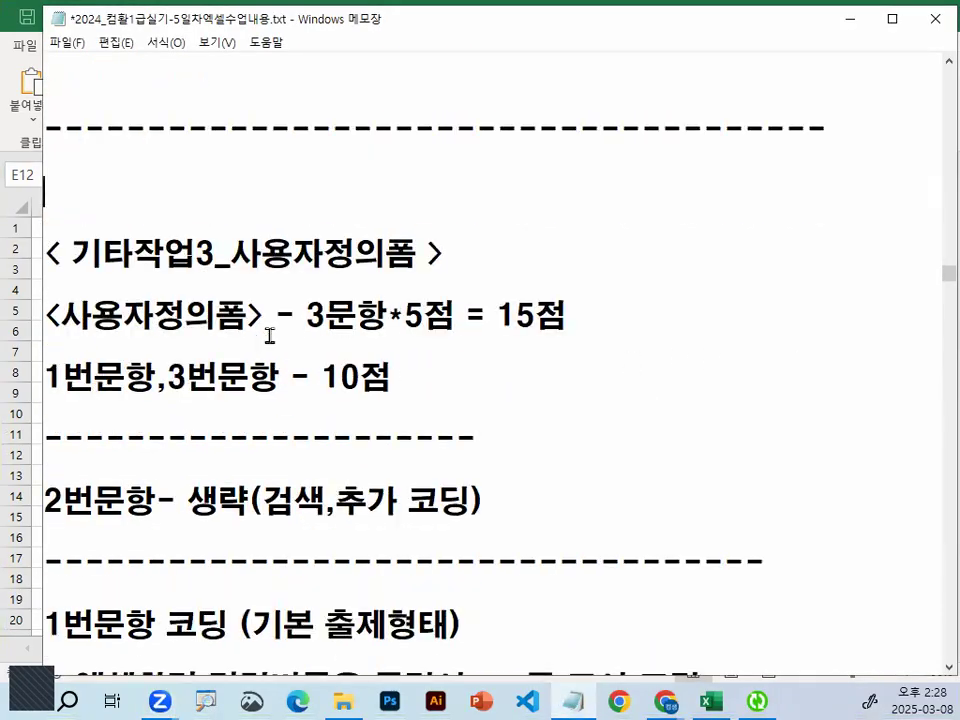
Highlight the 사용자정의폼 heading and the 3문항*5점 and 15점 scoring text in the notes, shifting the Notepad window.
left_click_drag(262, 160, 446, 160)
left_click_drag(550, 12, 508, 18)
left_click_drag(288, 226, 404, 226)
left_click_drag(476, 226, 573, 229)
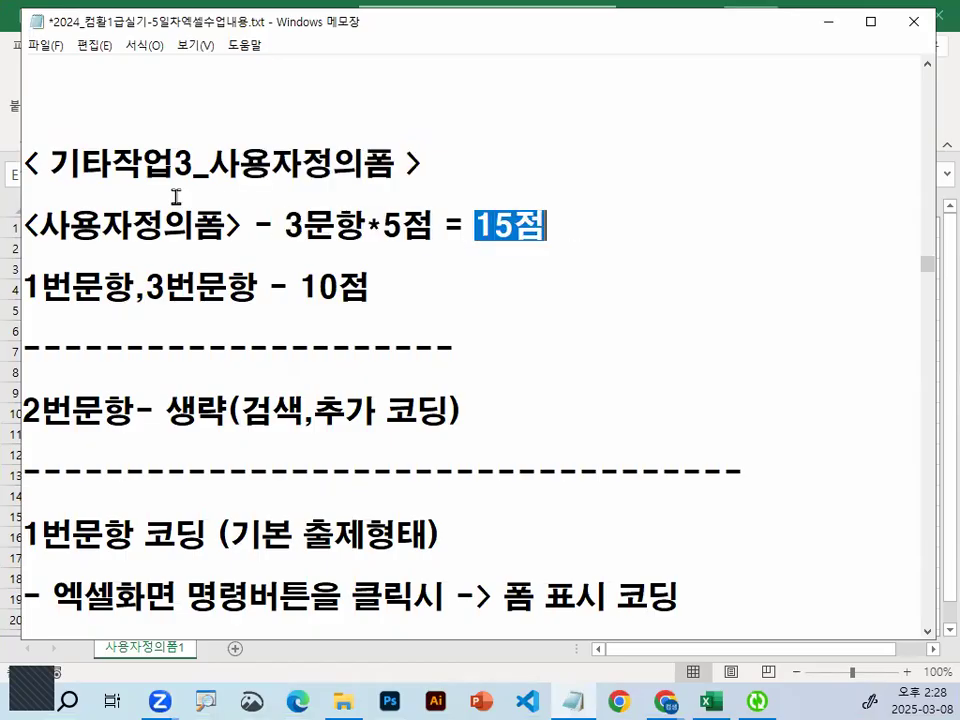
key("Up")
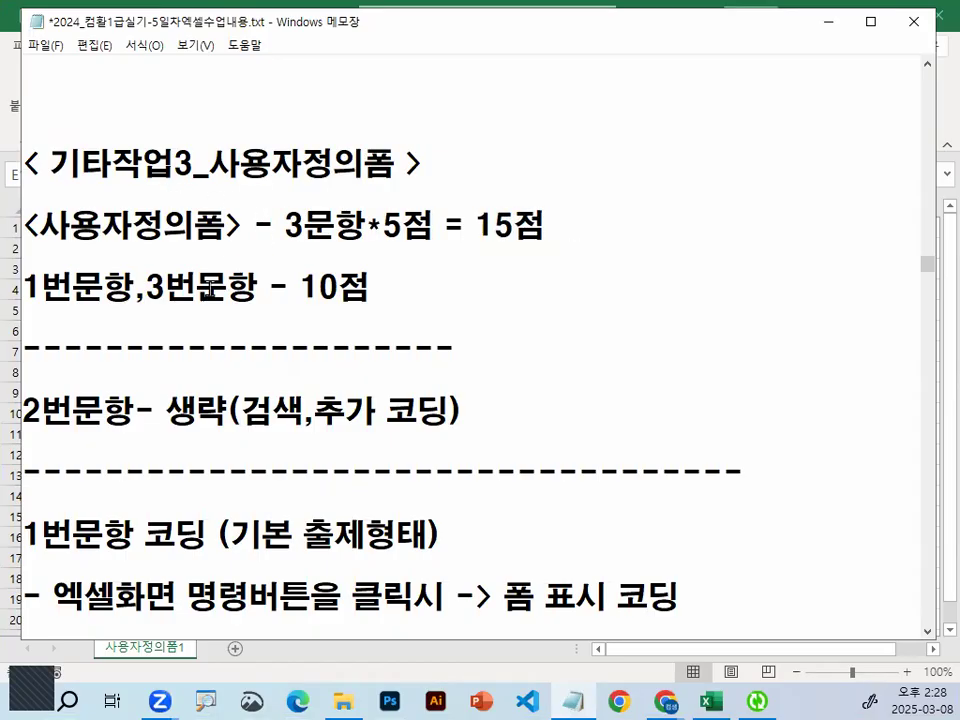
Highlight the 1번문항,3번문항 - 10점 line and the 2번문항 line, marking the latter with a red stroke.
left_click_drag(28, 288, 370, 288)
left_click_drag(42, 410, 465, 410)
left_click_drag(182, 435, 321, 386)
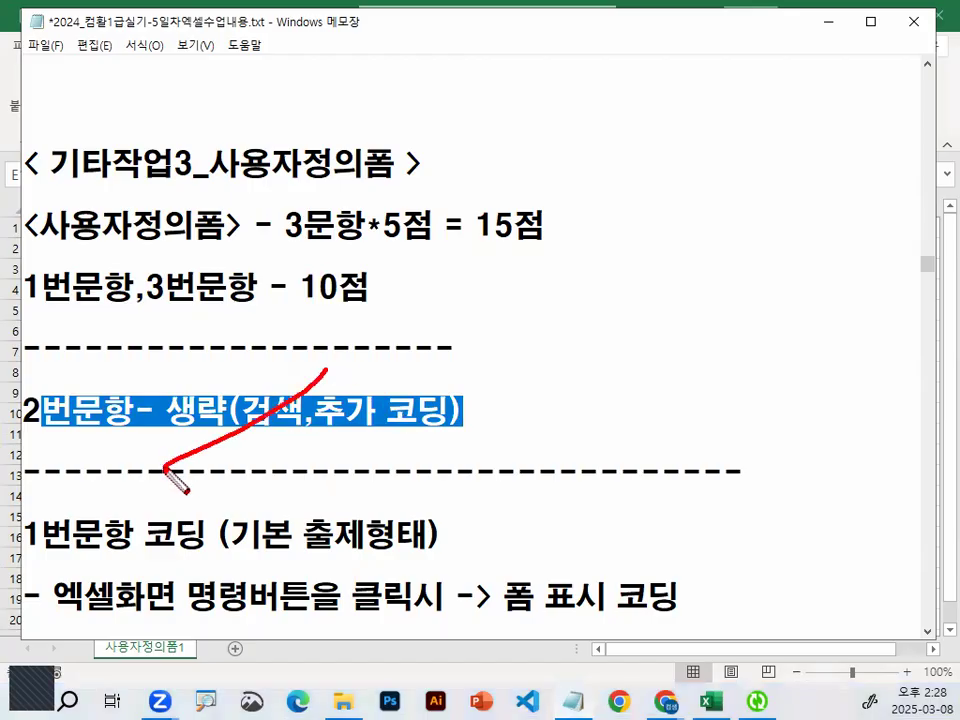
Circle 생략 in red, strike through (검색,추가 코딩), draw a red circle beside the notes, and clear the markings.
left_click_drag(166, 410, 502, 411)
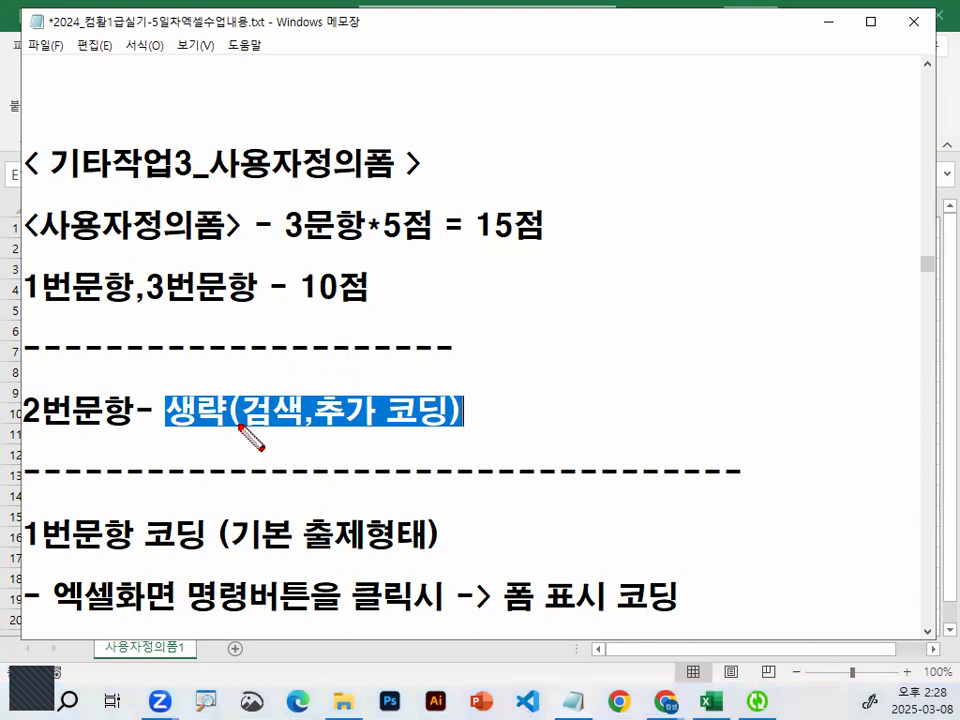
left_click_drag(232, 393, 240, 408)
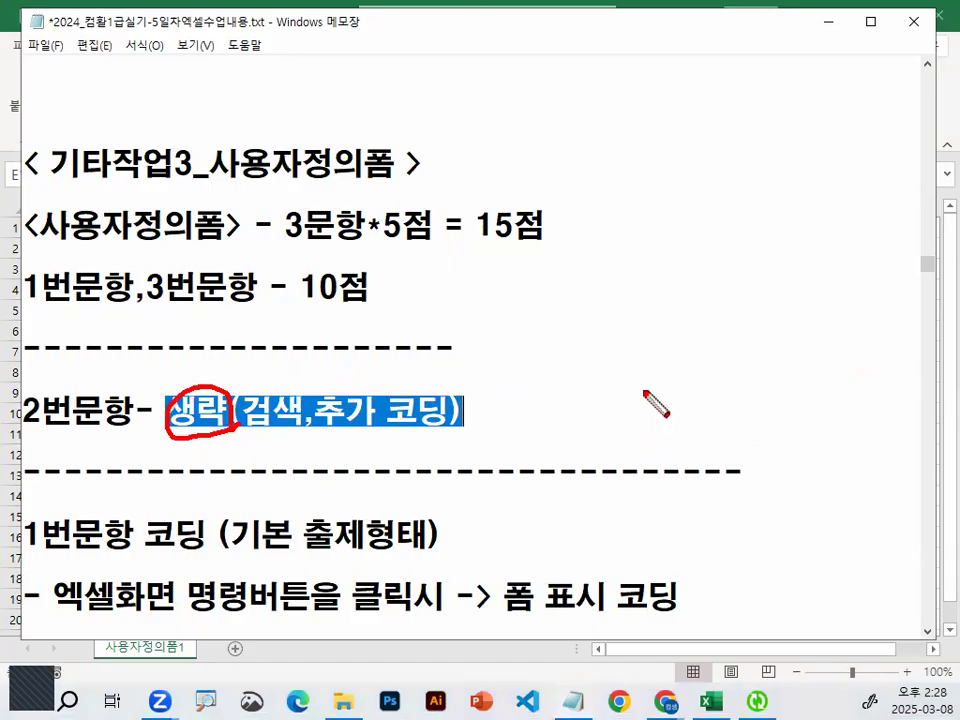
left_click_drag(477, 380, 326, 450)
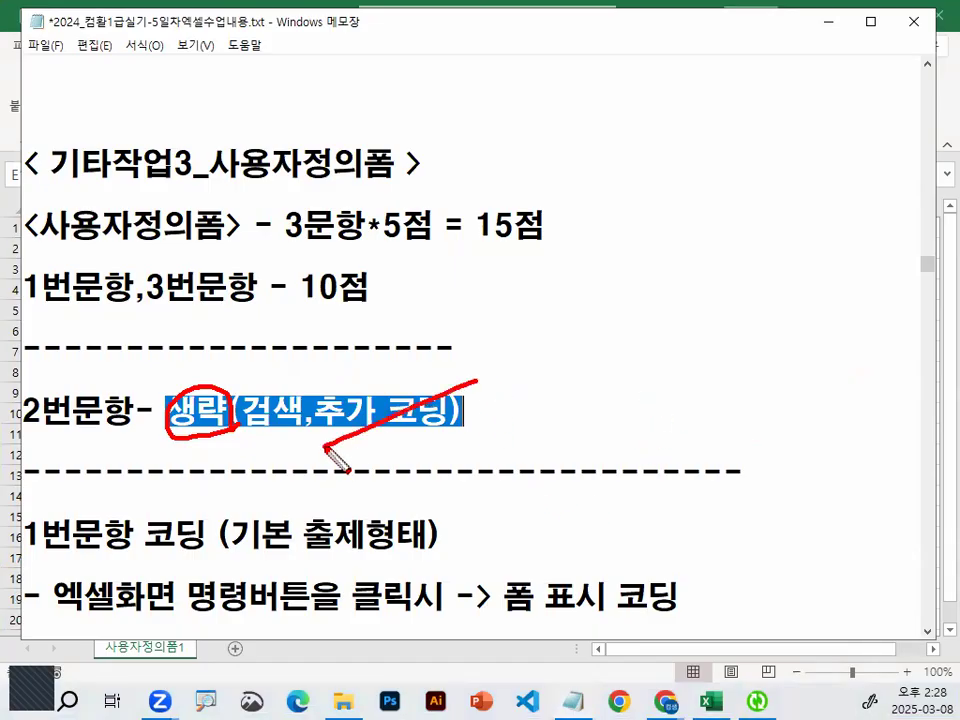
mouse_move(776, 272)
left_mouse_down()
mouse_move(733, 306)
mouse_move(772, 244)
mouse_move(785, 298)
left_mouse_up()
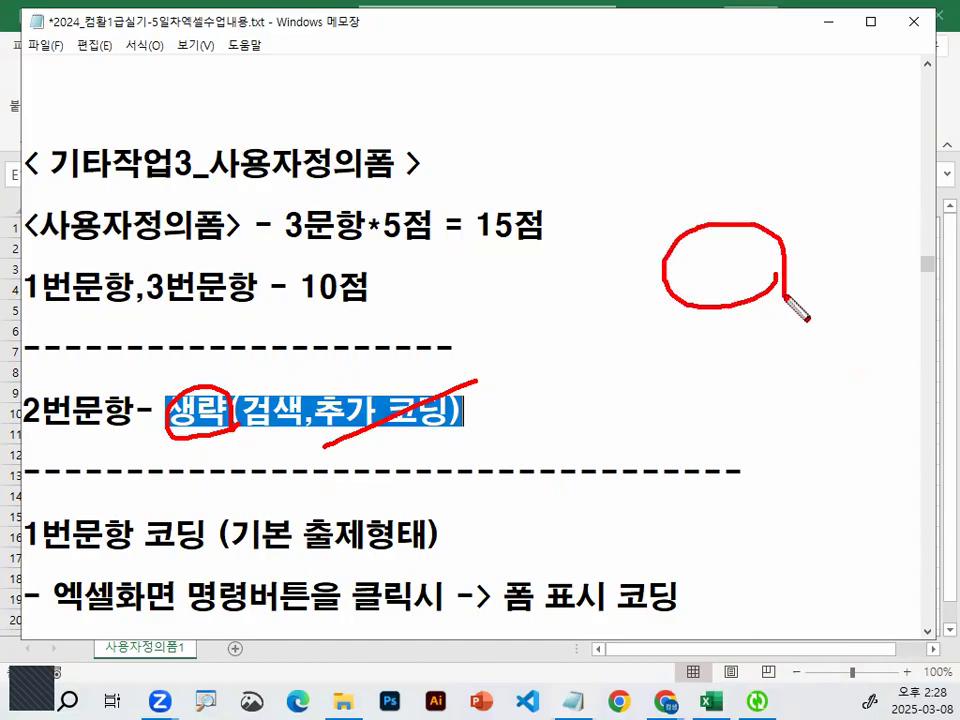
key("Escape")
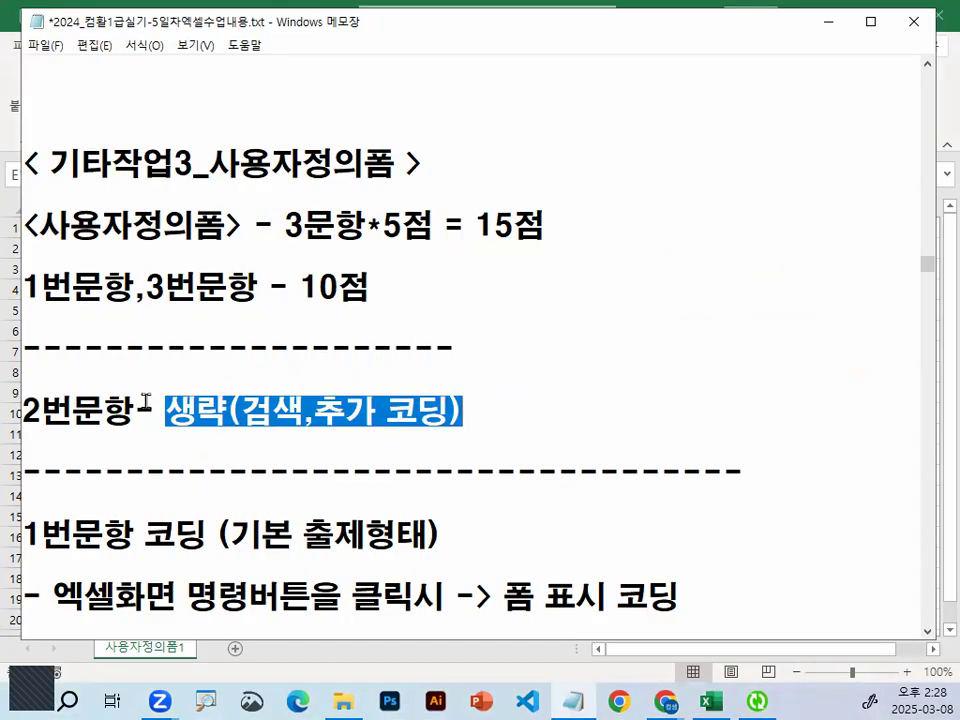
Highlight (검색,추가 코딩) in the 2번문항 line, underline it in red, and clear the marking.
left_click_drag(230, 411, 484, 410)
left_click(483, 410)
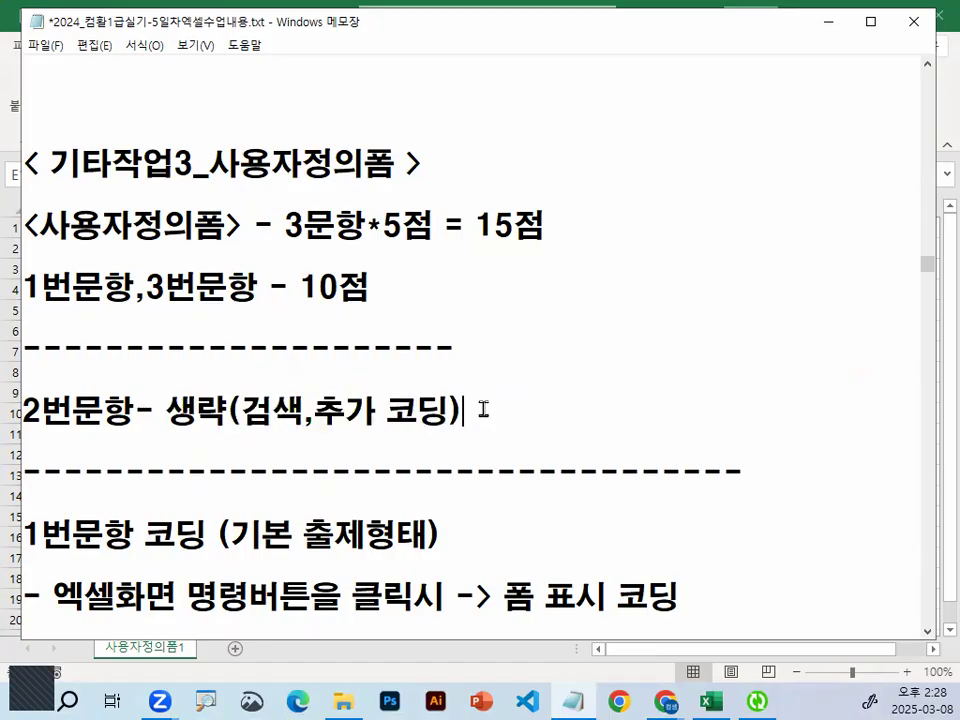
left_click_drag(233, 409, 486, 408)
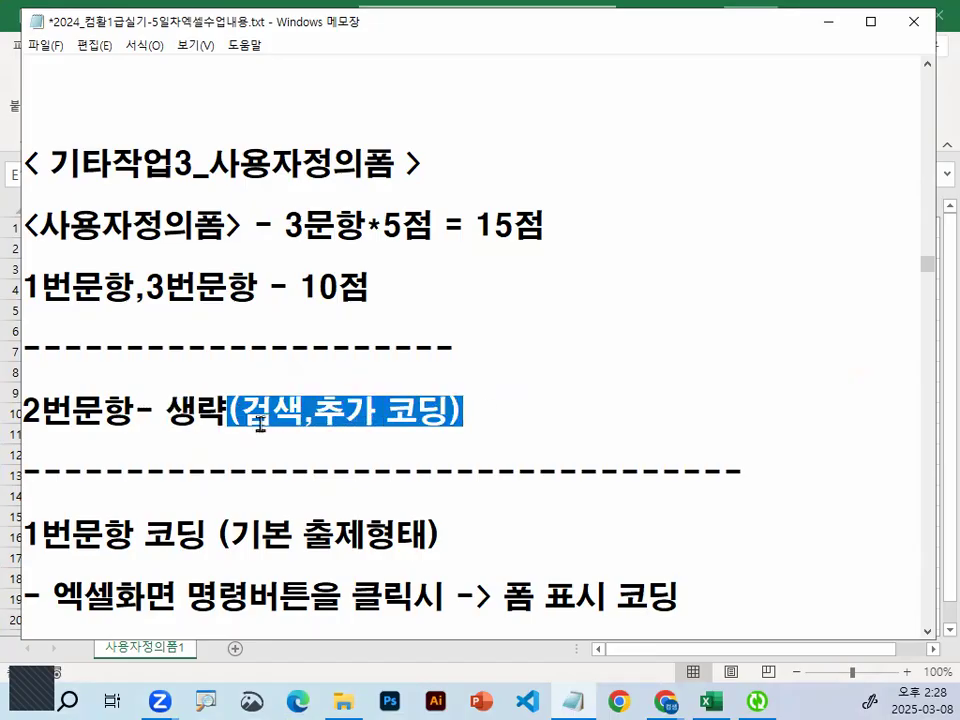
left_click(529, 326)
left_click_drag(232, 427, 497, 426)
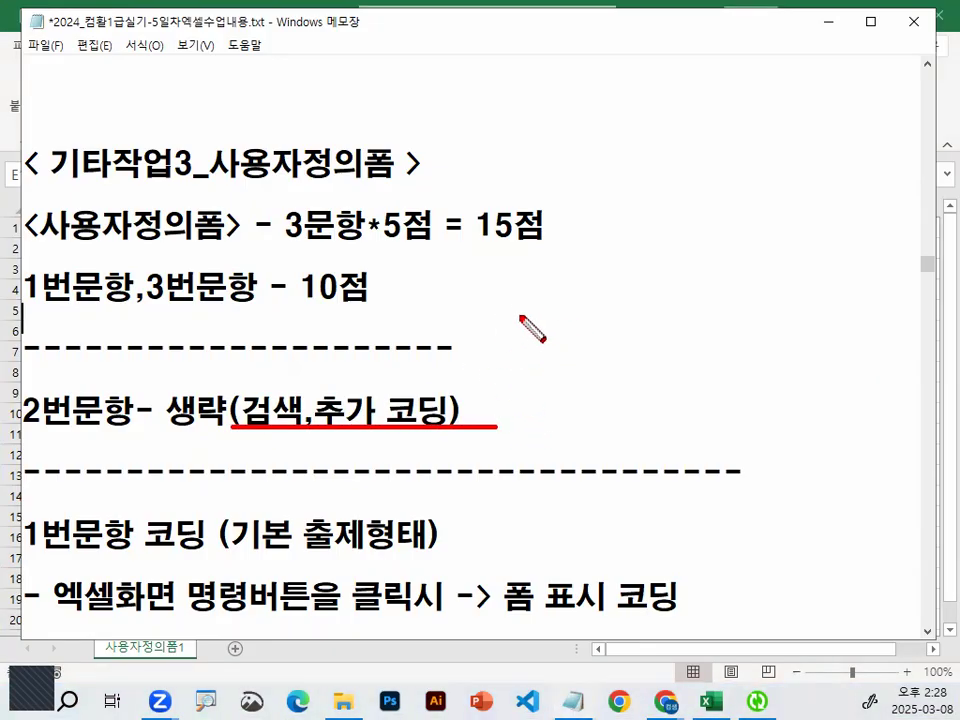
key("Escape")
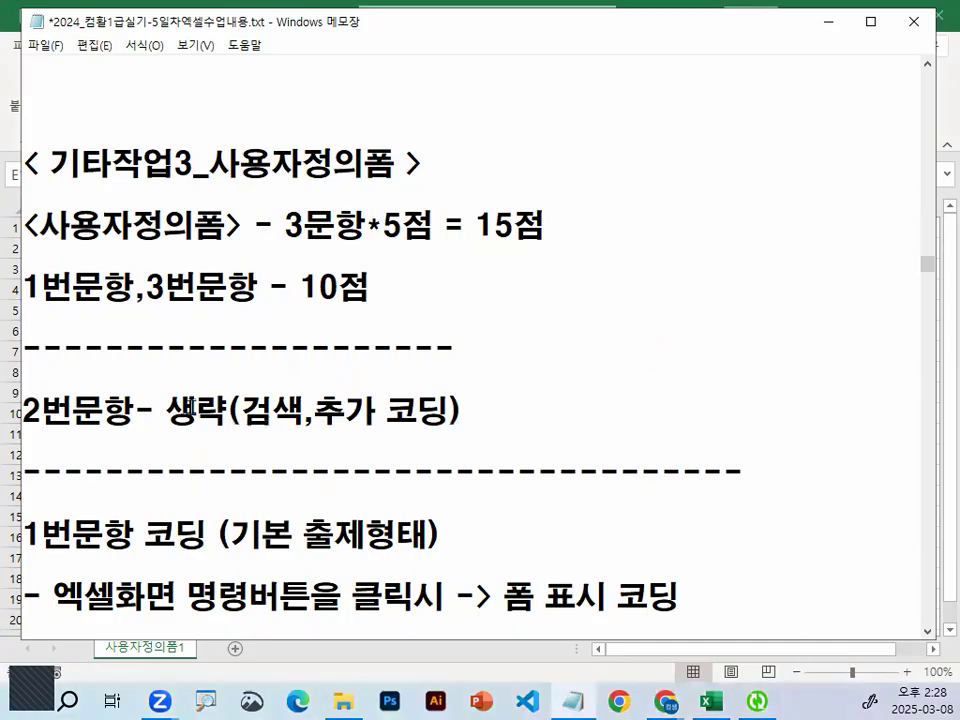
Highlight 생략(검색,추가 코딩) in the 2번문항 line, and draw and clear a red line beside the 기타작업3_사용자정의폼 heading.
left_click_drag(194, 412, 465, 412)
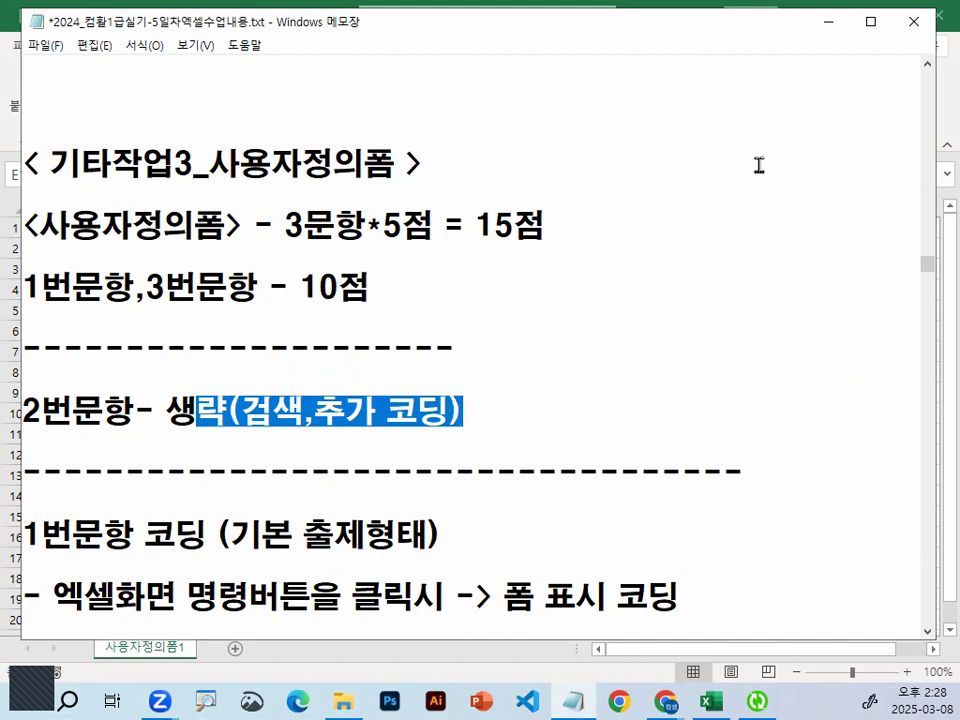
key("ctrl+2")
left_click_drag(458, 172, 707, 173)
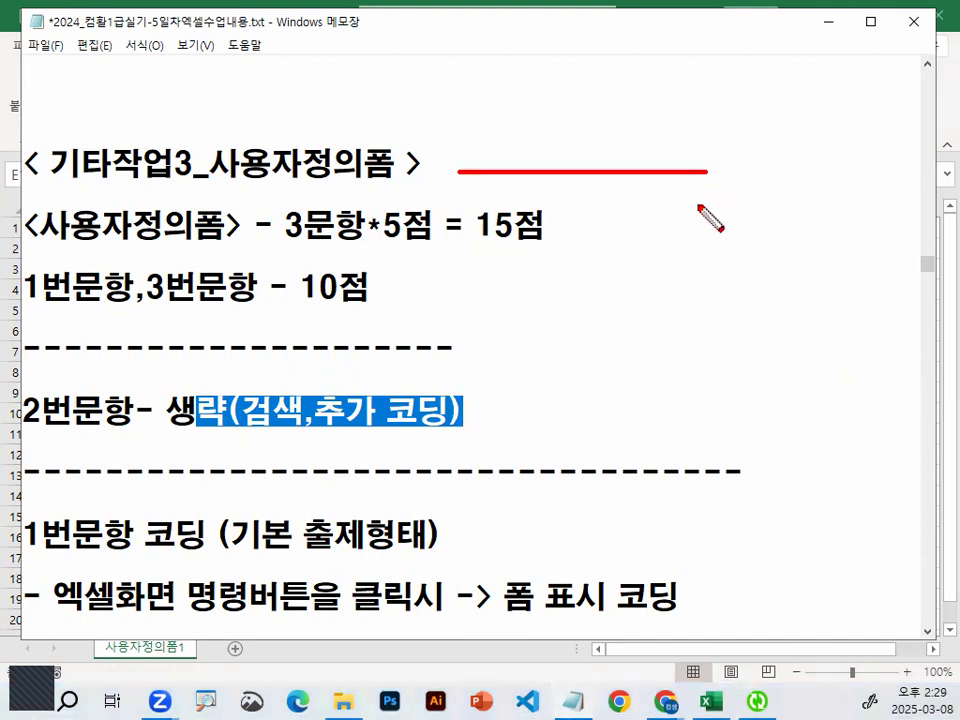
key("Escape")
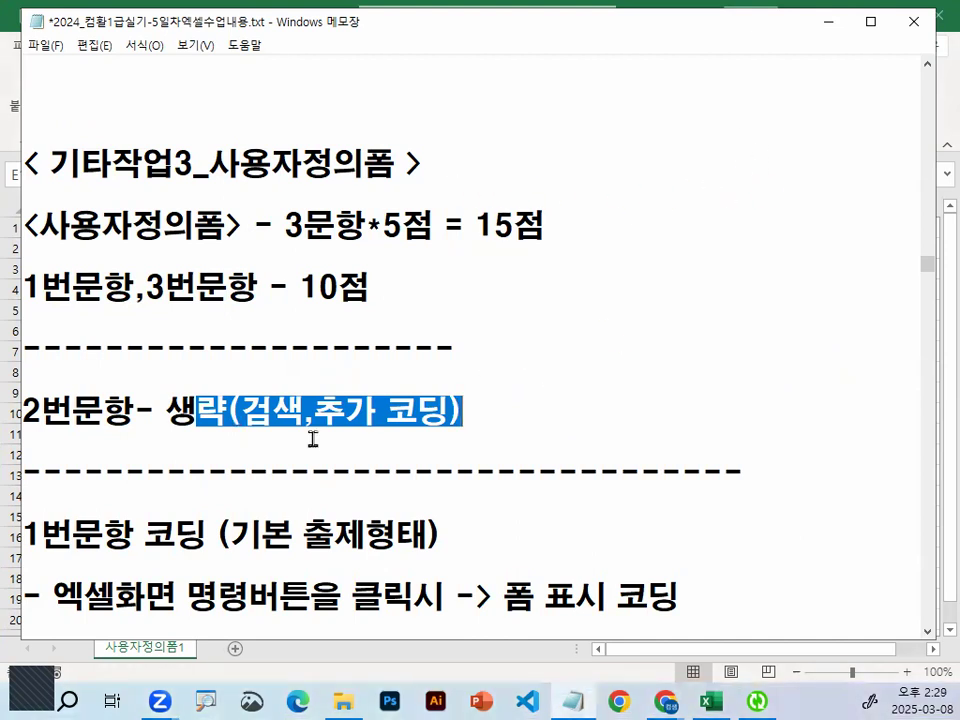
left_click(167, 410, "shift")
Shift the Notepad window slightly and highlight the 2번문항 line and the 1번문항,3번문항 - 10점 line in the notes.
left_click_drag(540, 11, 503, 25)
scroll(446, 145, "down", 2)
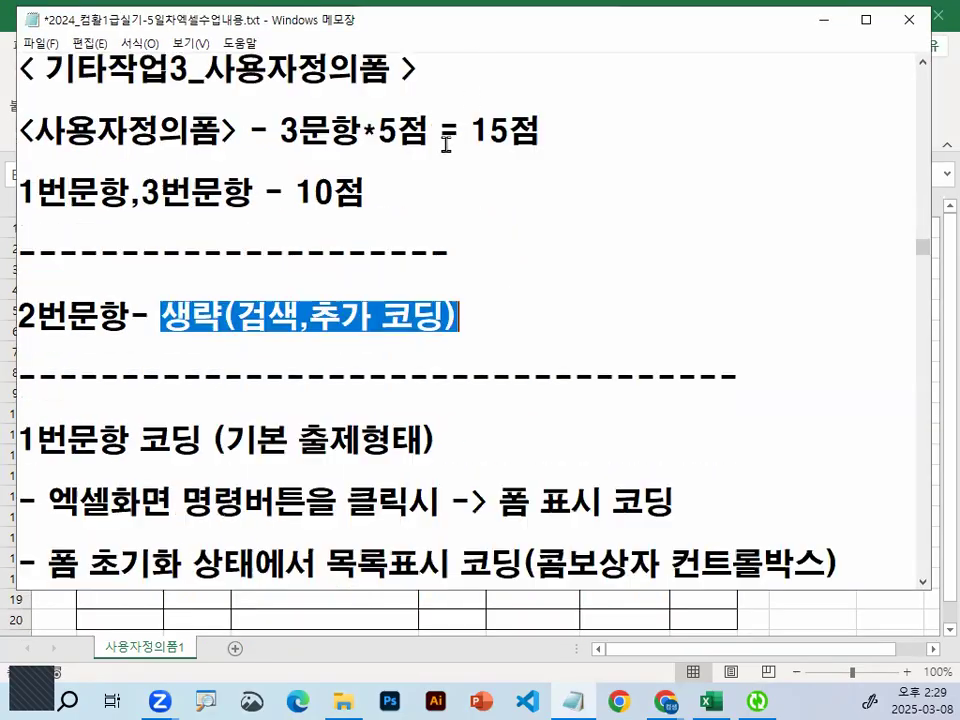
left_click_drag(20, 192, 506, 204)
left_click_drag(18, 316, 508, 326)
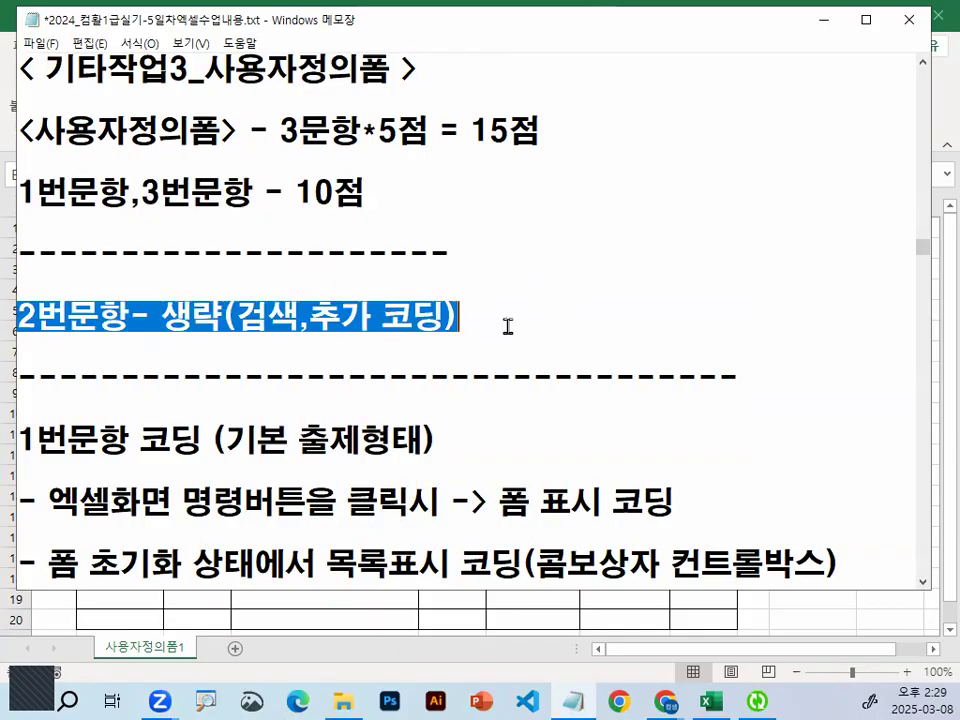
left_click_drag(36, 192, 361, 196)
left_click(364, 196)
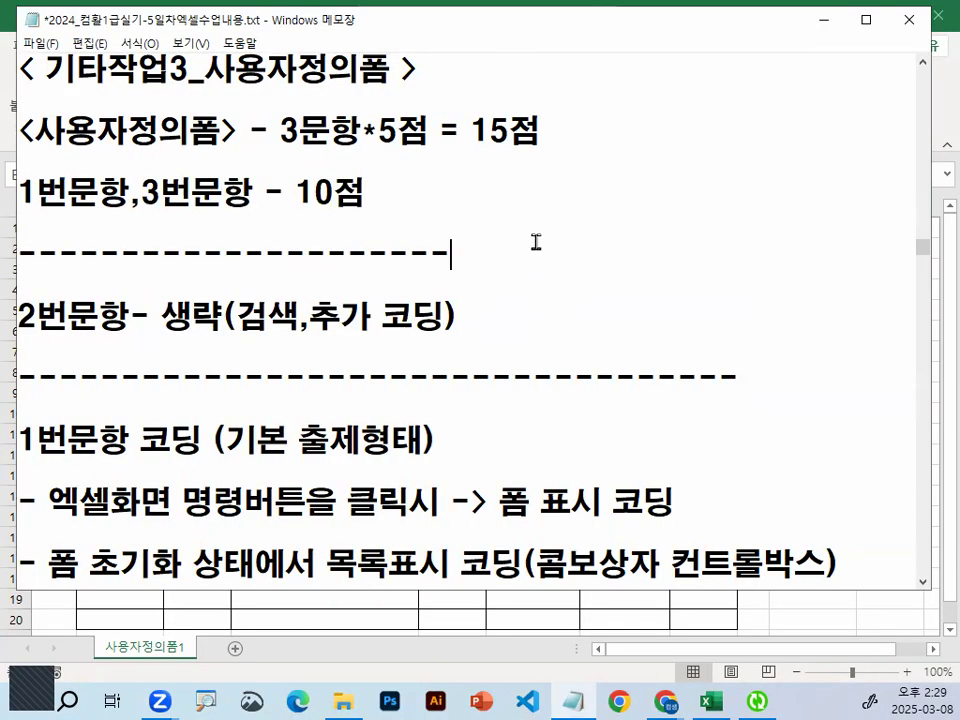
Insert blank lines below the 1번문항,3번문항 - 10점 line and write "1번문항 - 폼표시(사용자정의폼)" there.
left_click(535, 249)
key("Home")
key("Return")
key("Return")
key("Up")
key("Up")
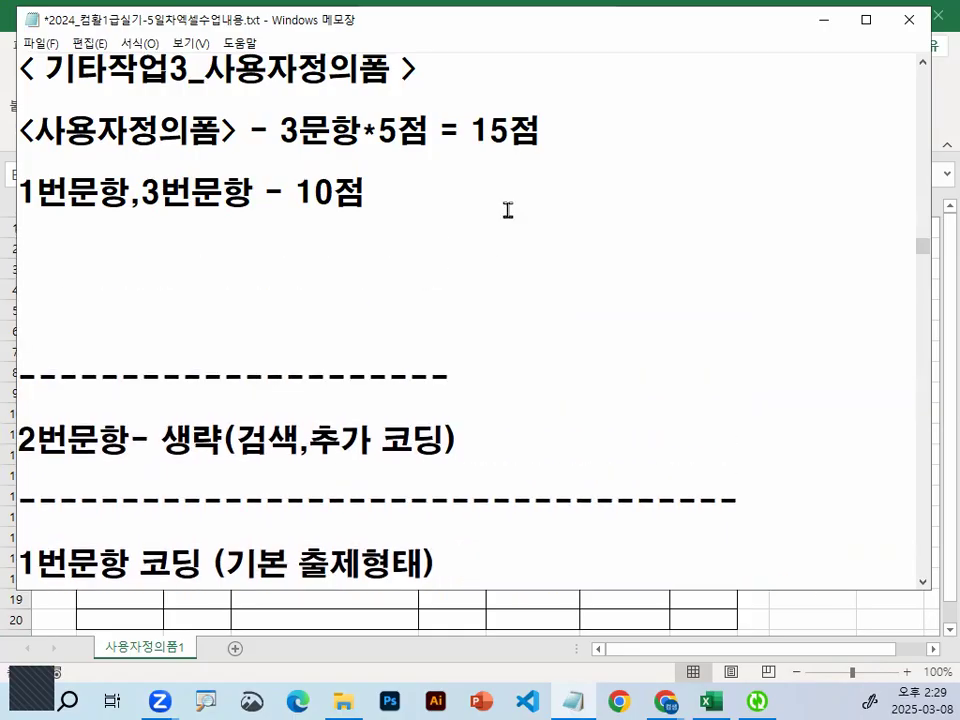
type("1번문항 ")
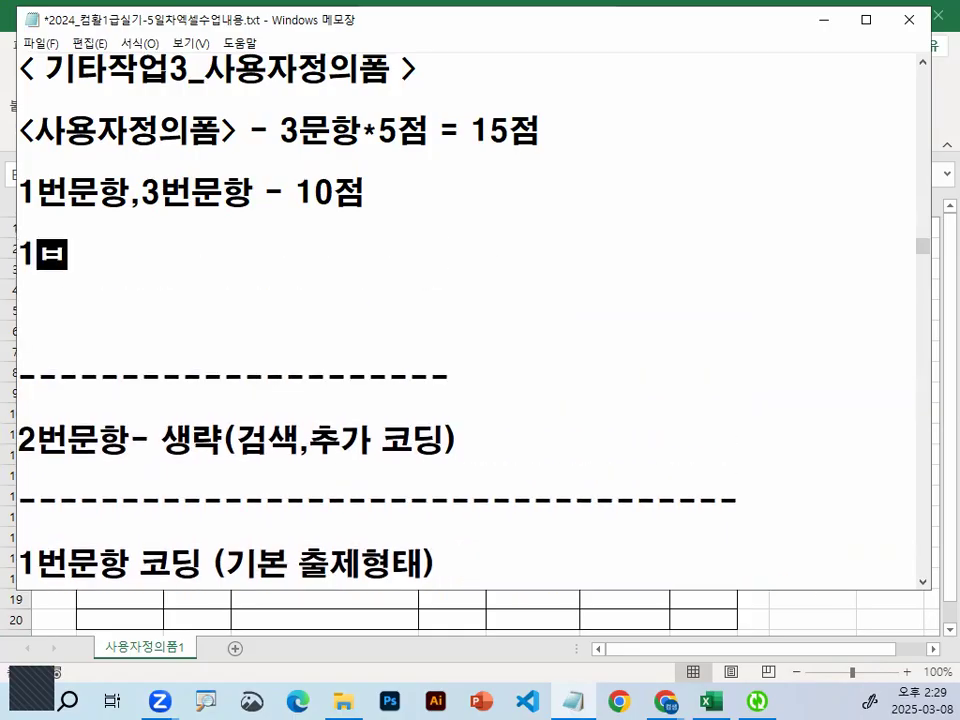
type("- 폼표시,")
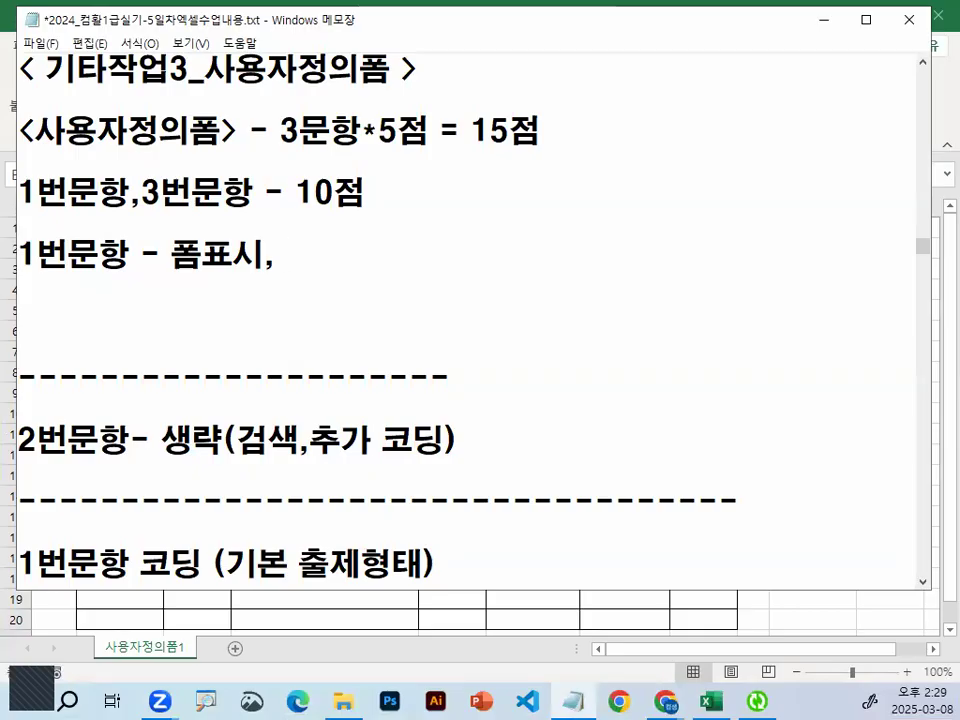
key("BackSpace")
type("(사용")
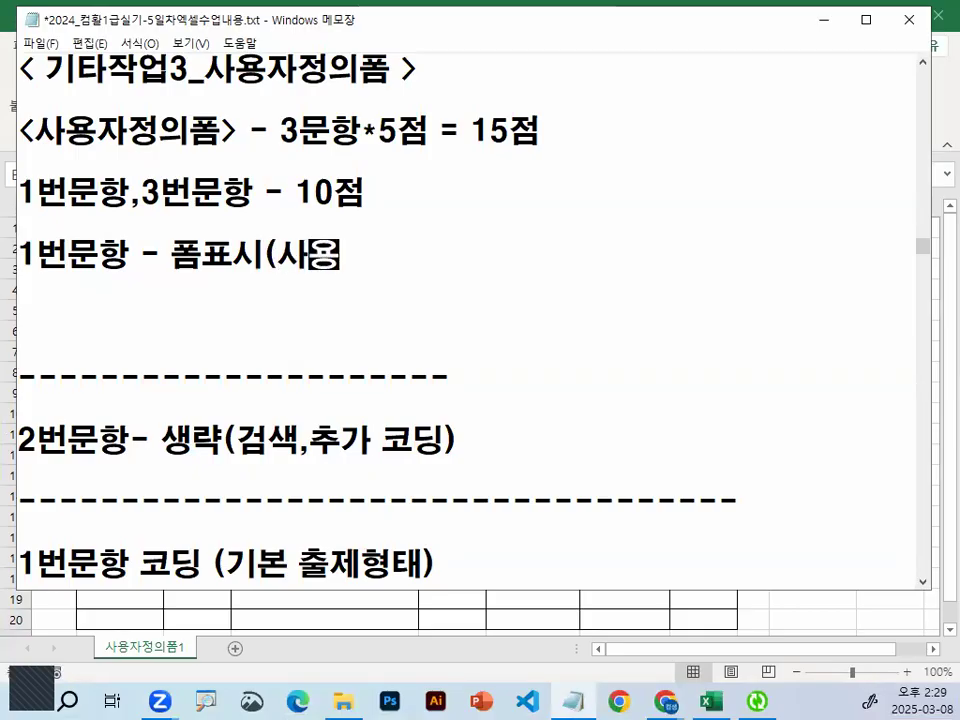
type("자정의포ㅁ)")
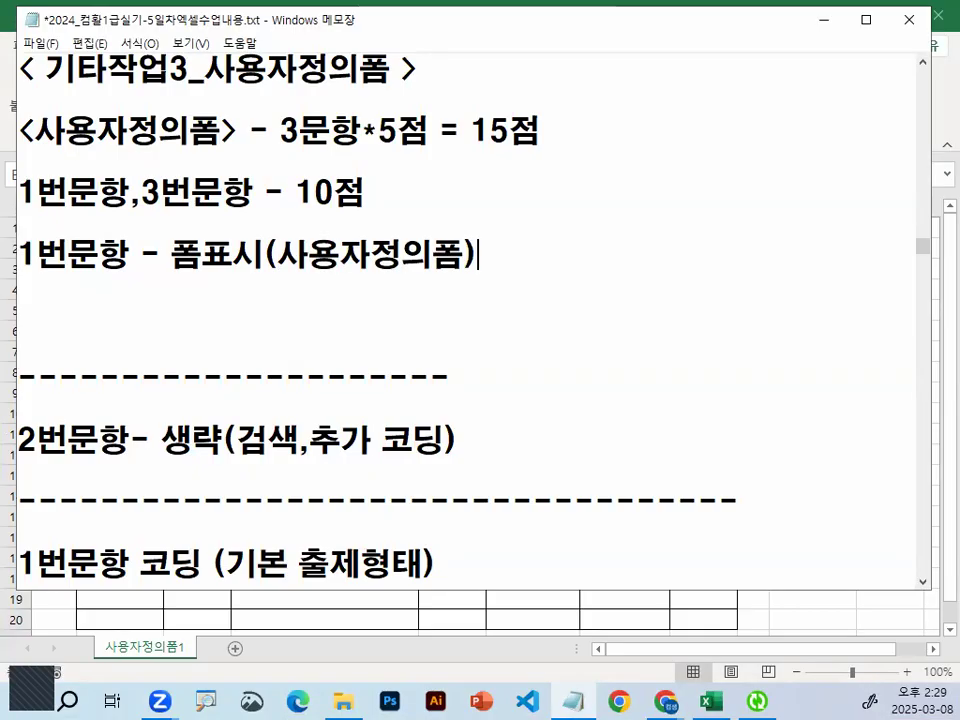
Add the line "초기화상태에서 코딩하는 부분" beneath the 폼표시(사용자정의폼) line.
key("Return")
type("초기화상태에")
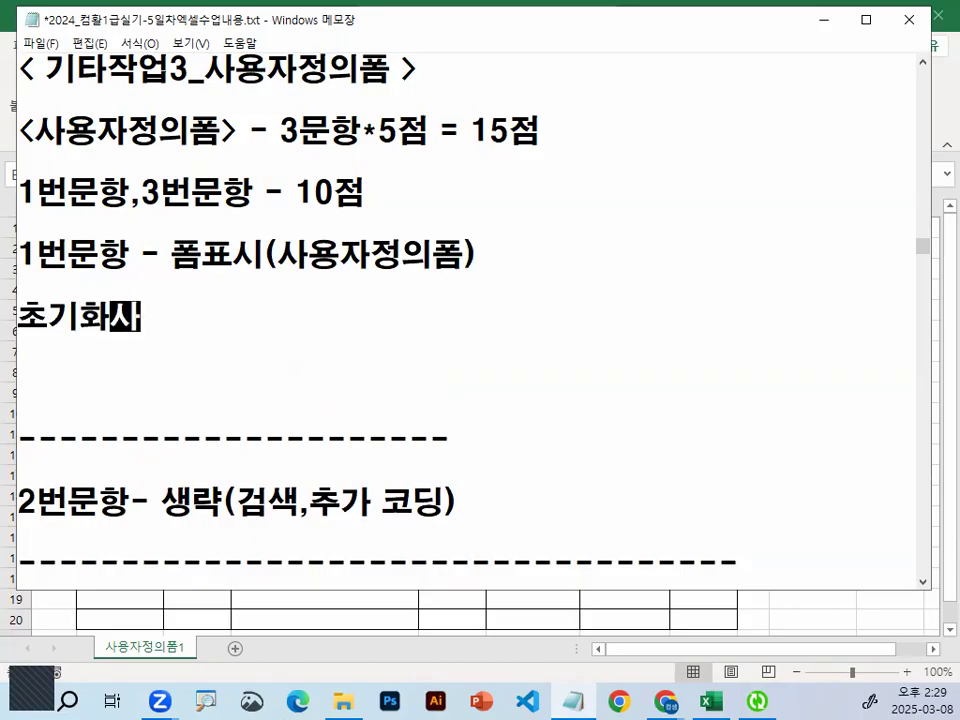
type("서 코딩하는")
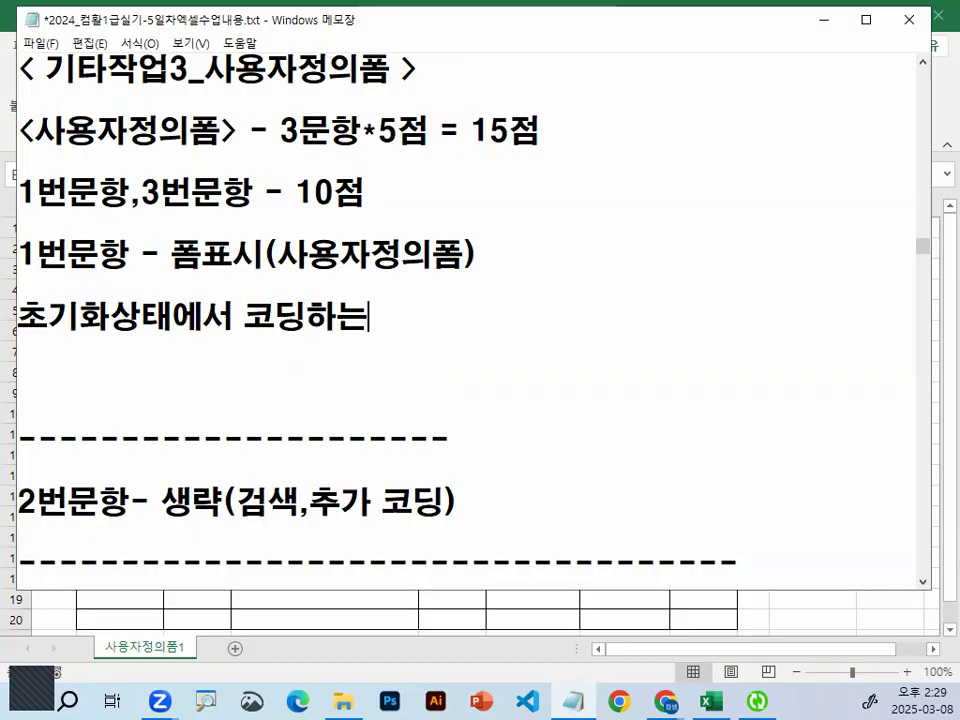
type(" 부분")
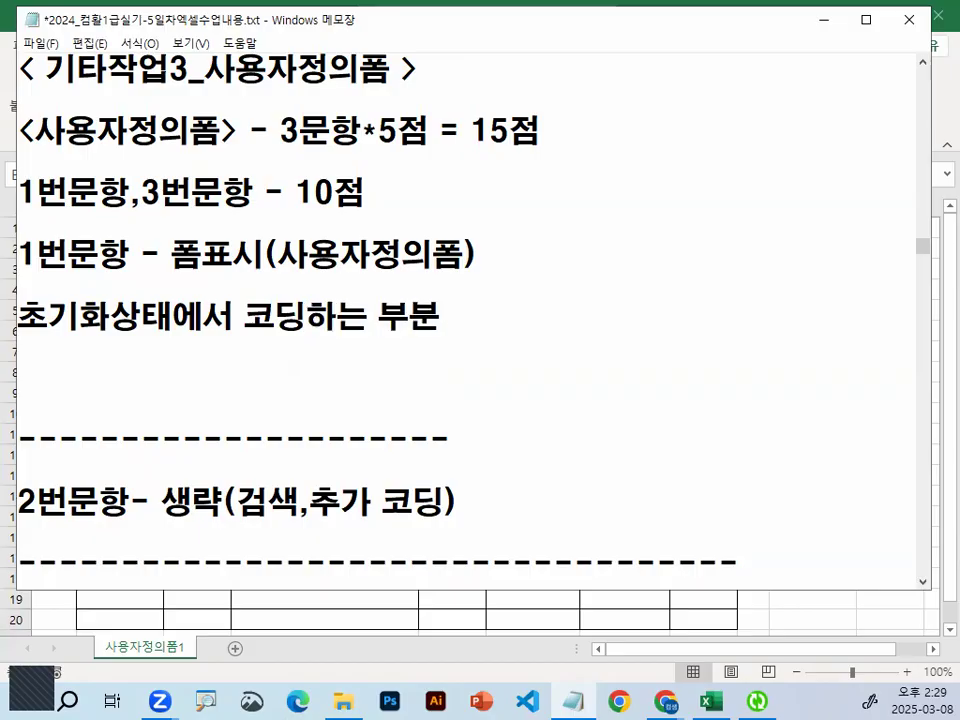
Leave a blank line and add "3번문항 - 메시지박스표시한 후 확인버튼 폼종료" to the notes.
key("Return")
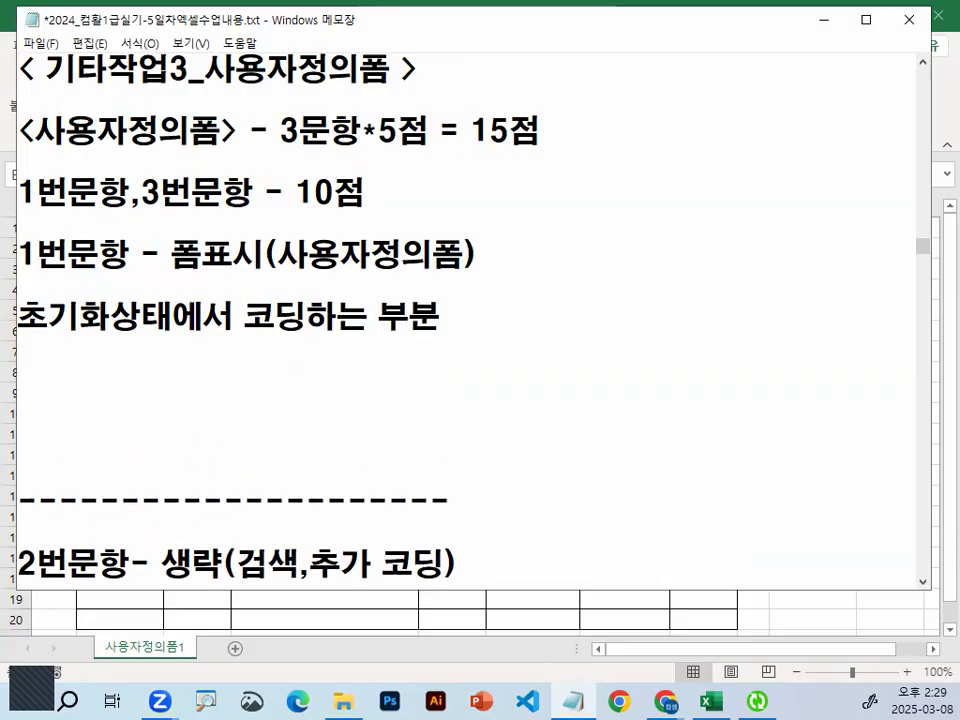
key("Return")
type("3번")
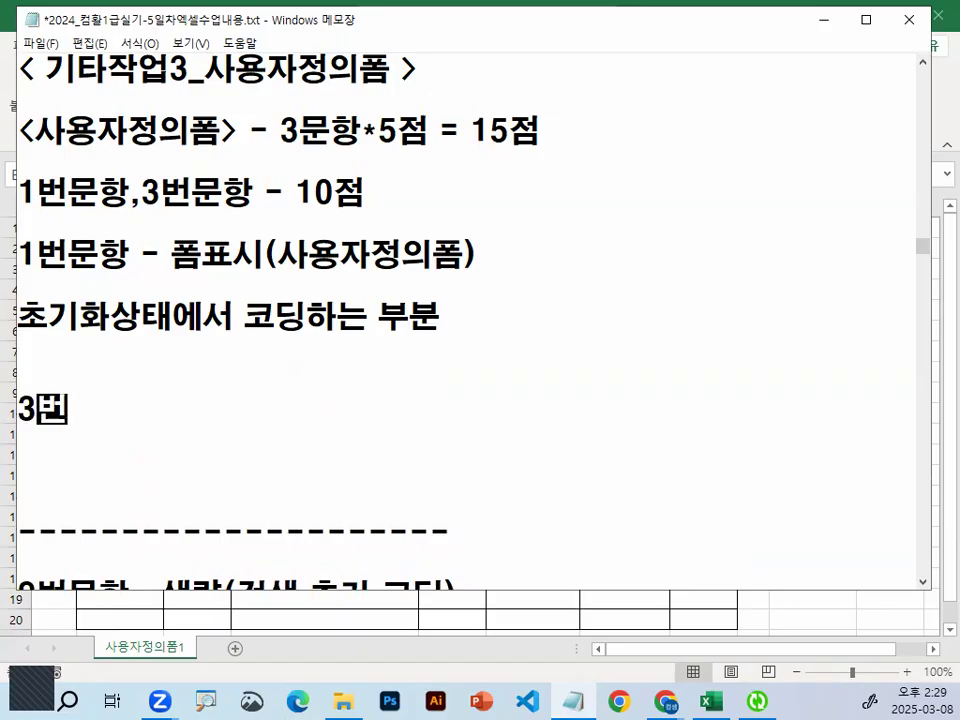
type("문항 -")
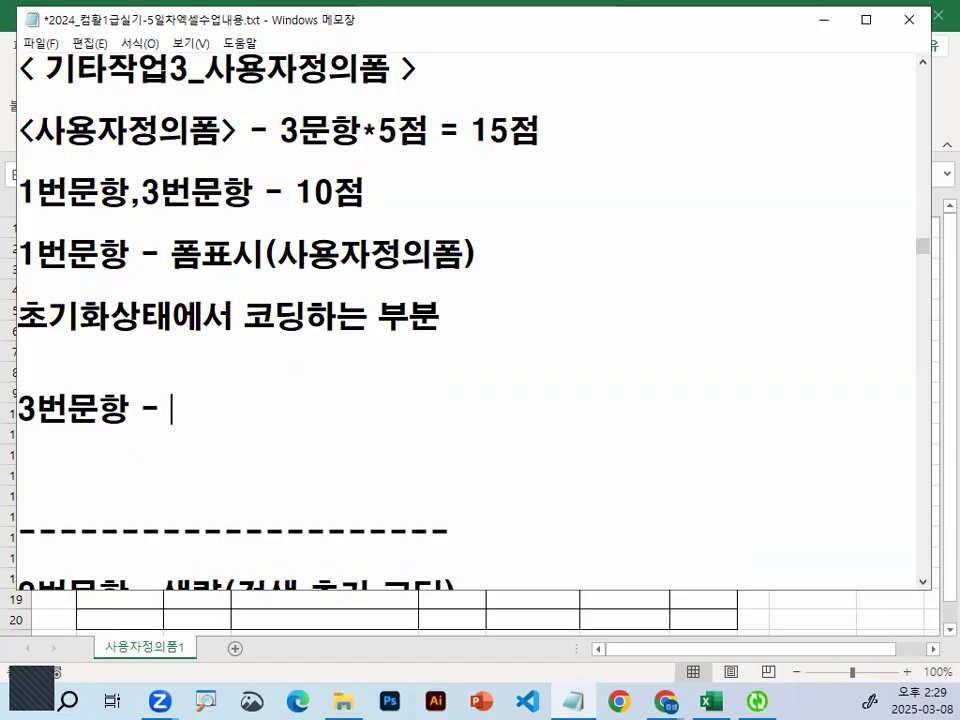
type(" 메시집박스표시한 하")
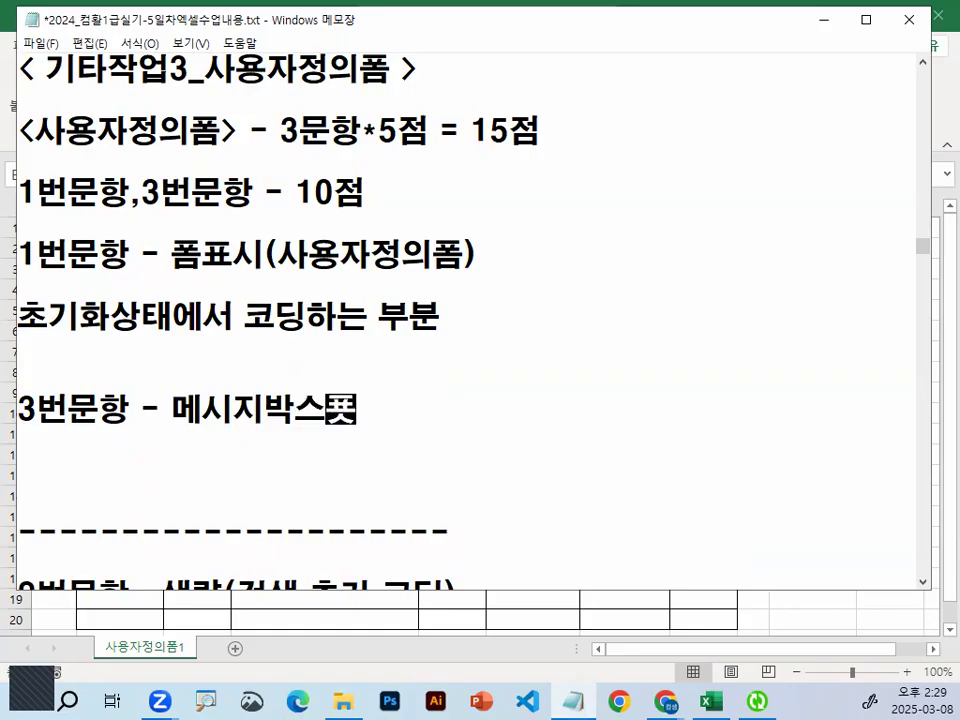
key("BackSpace")
key("BackSpace")
type("후 ")
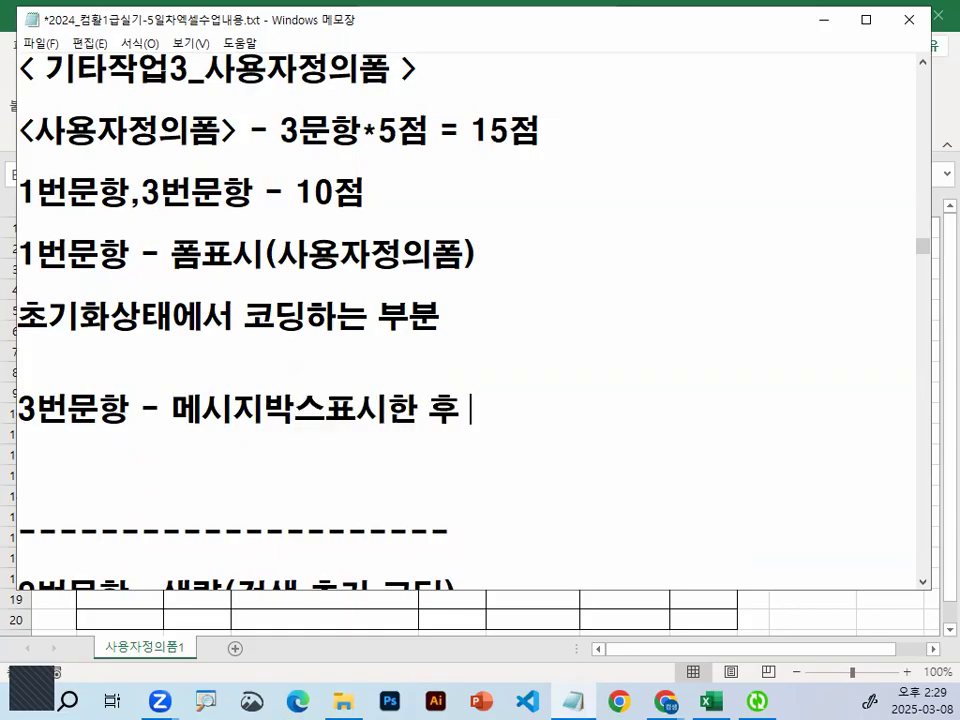
type("확인버튼 폼종료")
key("Return")
Replace 코딩하는 부분 with "목록표시" in the 초기화상태에서 line and add a line break after it.
key("Up")
key("Up")
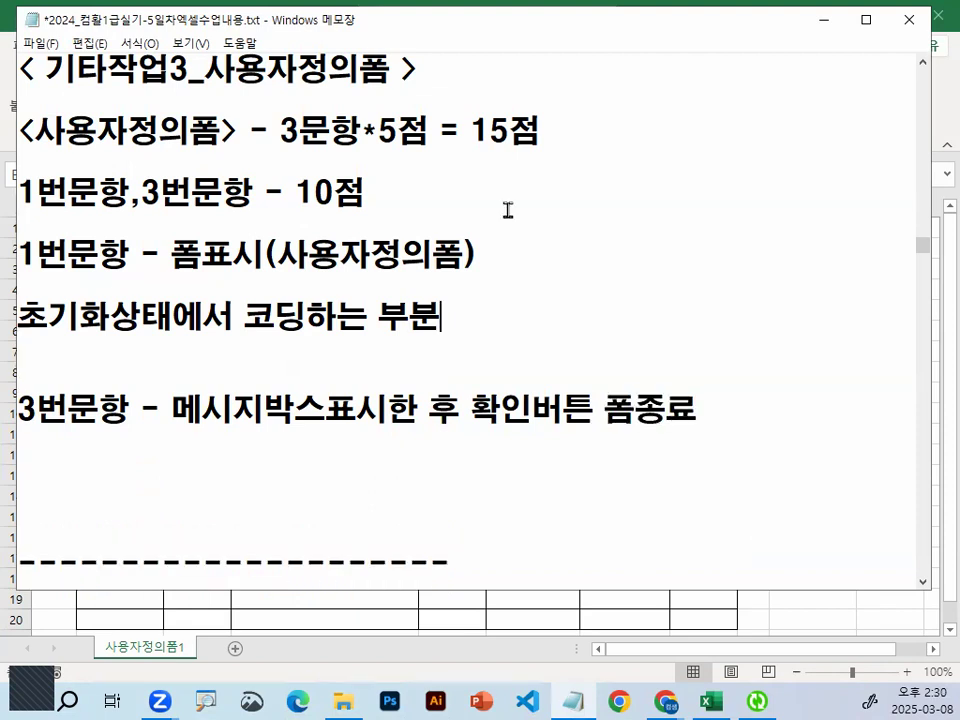
key("BackSpace")
key("BackSpace")
key("BackSpace")
key("BackSpace")
key("BackSpace")
key("BackSpace")
key("BackSpace")
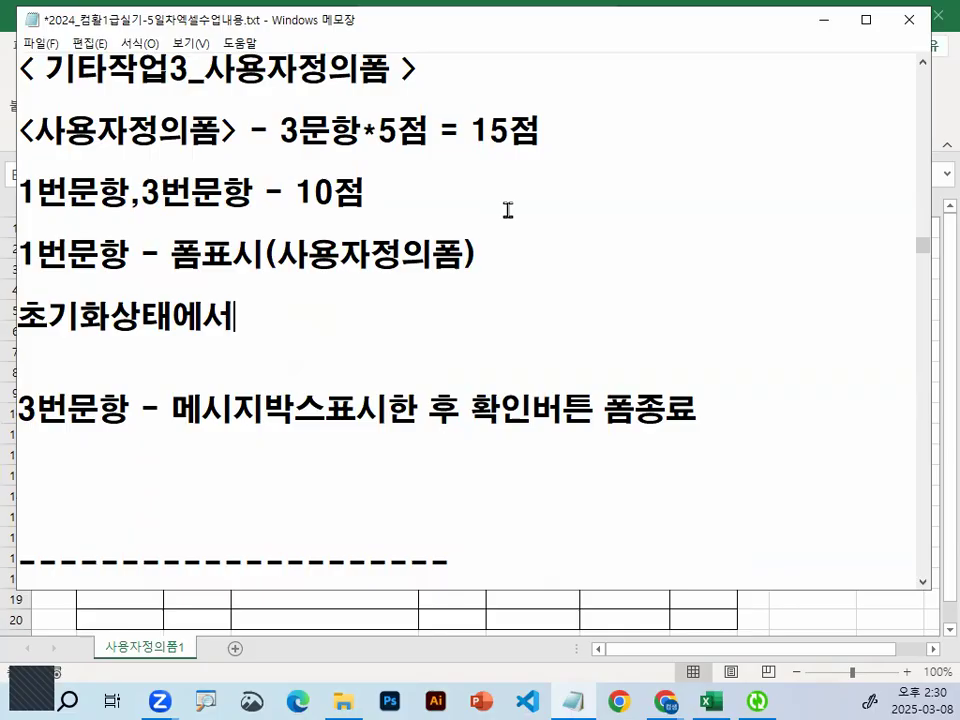
type("목록표시")
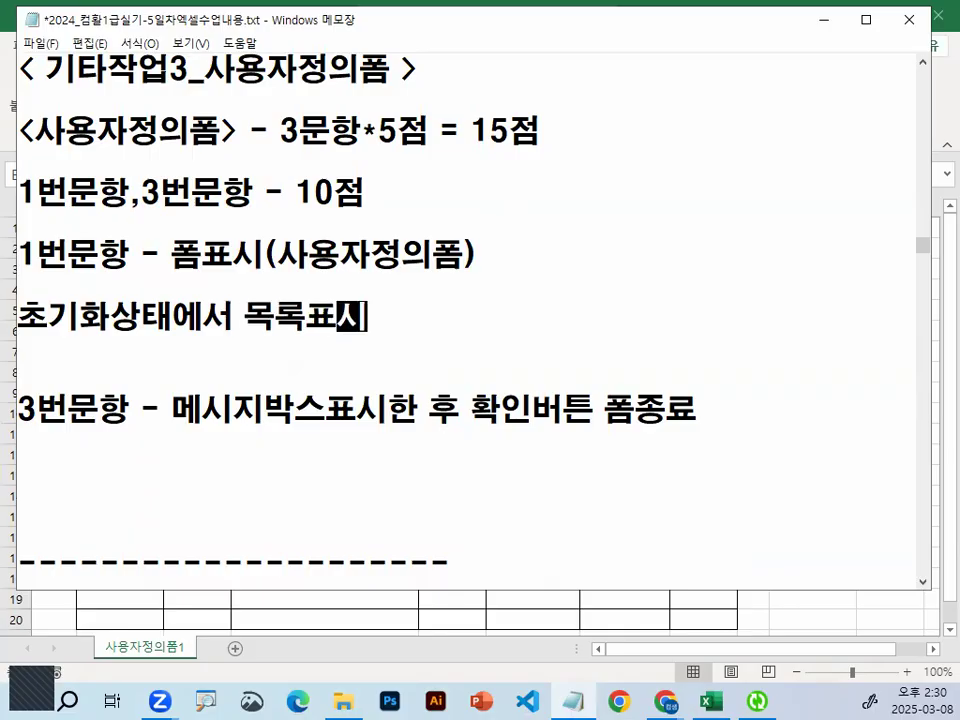
key("Return")
Put "- 폼표시(사용자정의폼)" on its own line under 1번문항 and prefix the 초기화상태에서 목록표시 line with a dash.
key("Up")
key("Up")
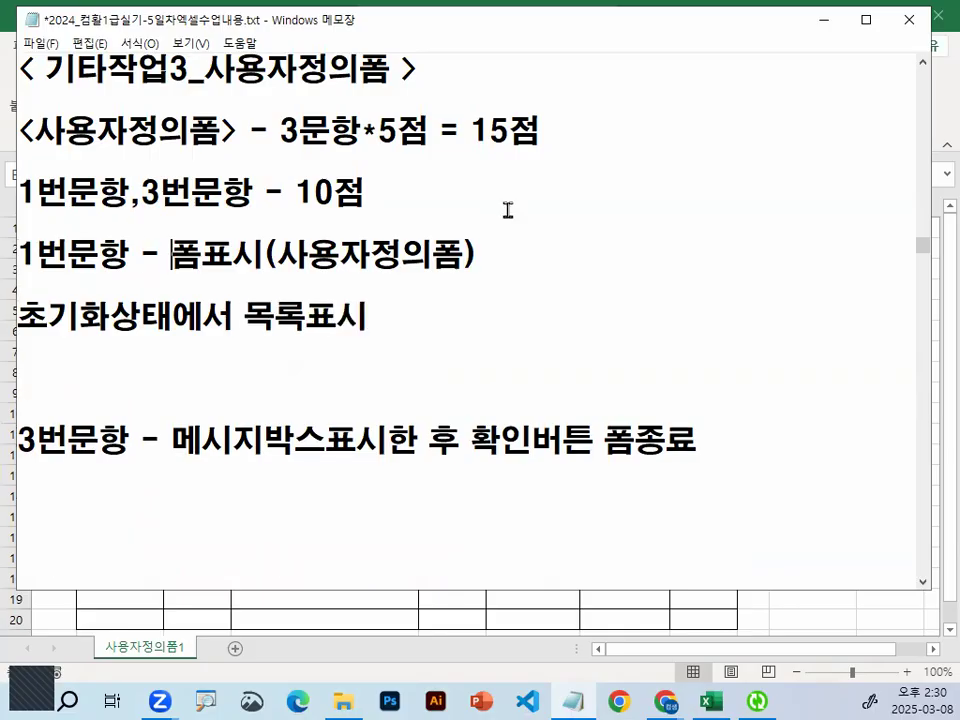
key("Return")
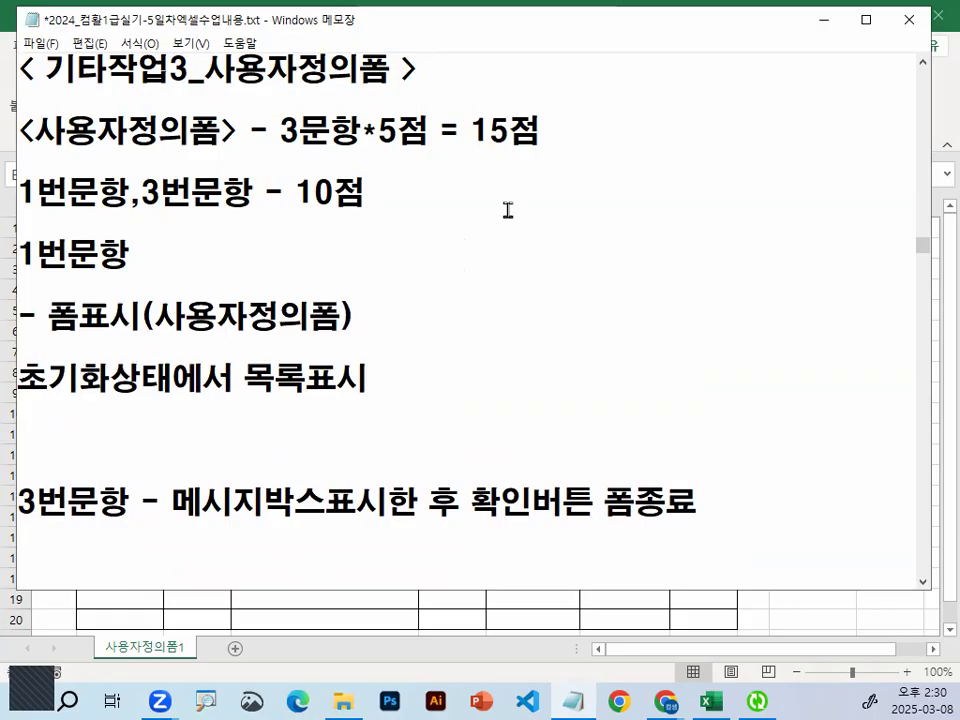
key("Down")
type("-")
Draw a red "+ α" beside the 초기화상태에서 목록표시 line and clear the marking.
left_click(465, 380)
mouse_move(430, 385)
left_mouse_down()
mouse_move(489, 386)
mouse_move(450, 415)
left_mouse_up()
left_click_drag(530, 365, 505, 410)
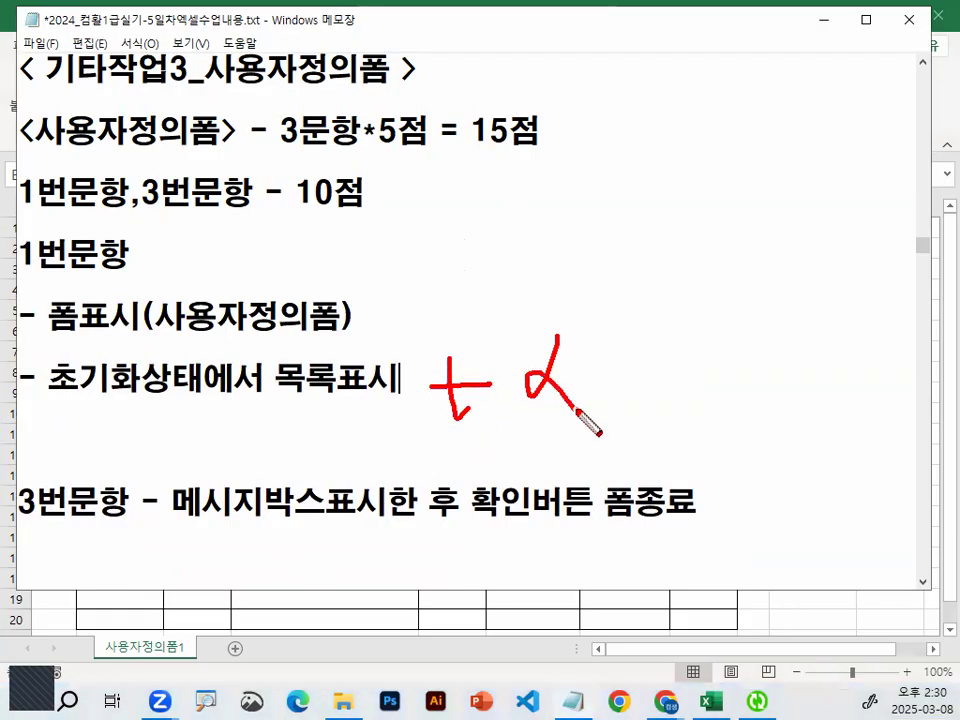
key("Escape")
Underline the 3번문항 메시지박스표시한 후 확인버튼 폼종료 line in red, clear the marking, and highlight the line's text.
scroll(46, 513, "down", 1)
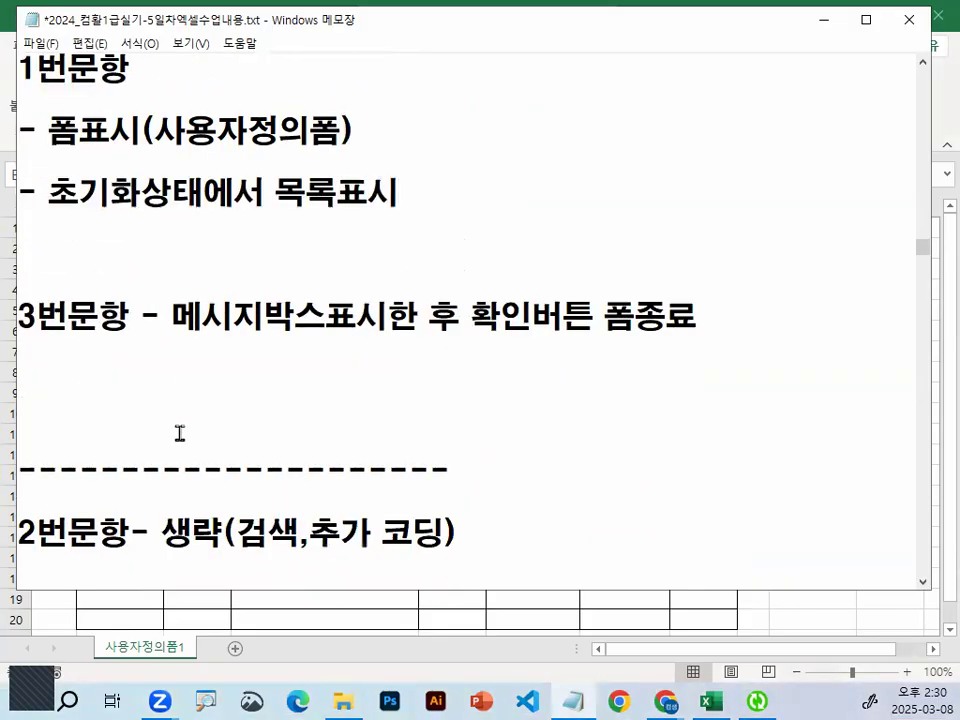
left_click_drag(130, 343, 739, 343)
left_click_drag(385, 298, 392, 317)
key("Escape")
left_click_drag(20, 316, 548, 316)
Add a "+ 추가작업" line beneath the 3번문항 line.
left_click(563, 316)
key("BackSpace")
type("버")
left_click(667, 362)
type("+ 추가작업")
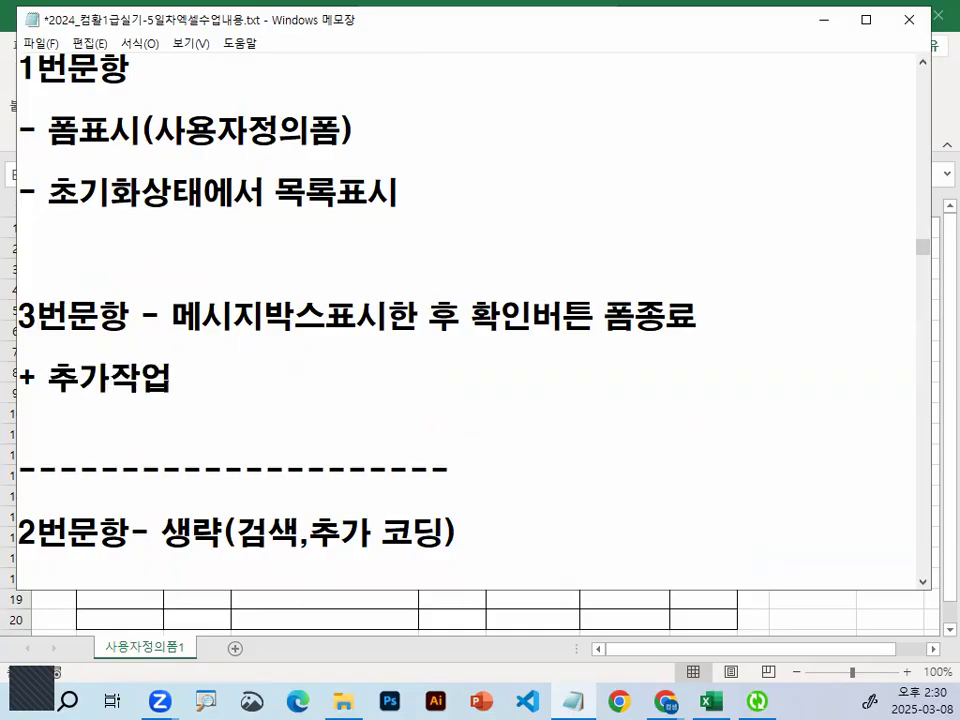
Add a "+ 추가작업" line beneath the 초기화상태에서 목록표시 line of 1번문항.
left_click(418, 208)
left_click(350, 229)
key("Return")
type("+ 추자")
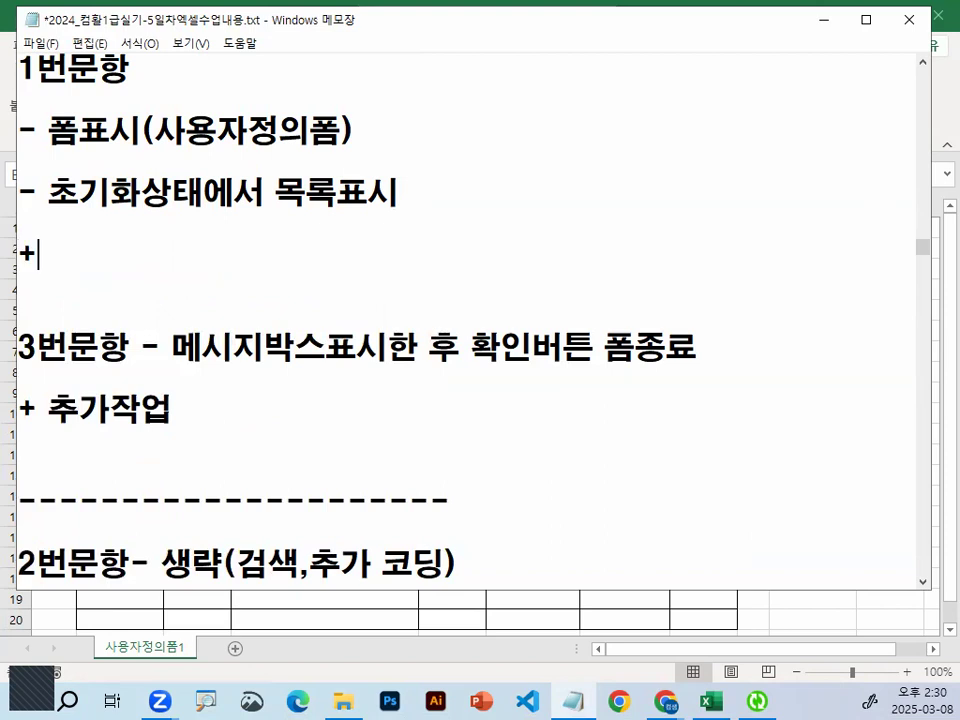
type("ㄱ업")
key("BackSpace")
key("BackSpace")
key("BackSpace")
key("BackSpace")
type("갖ㅏㄱ업")
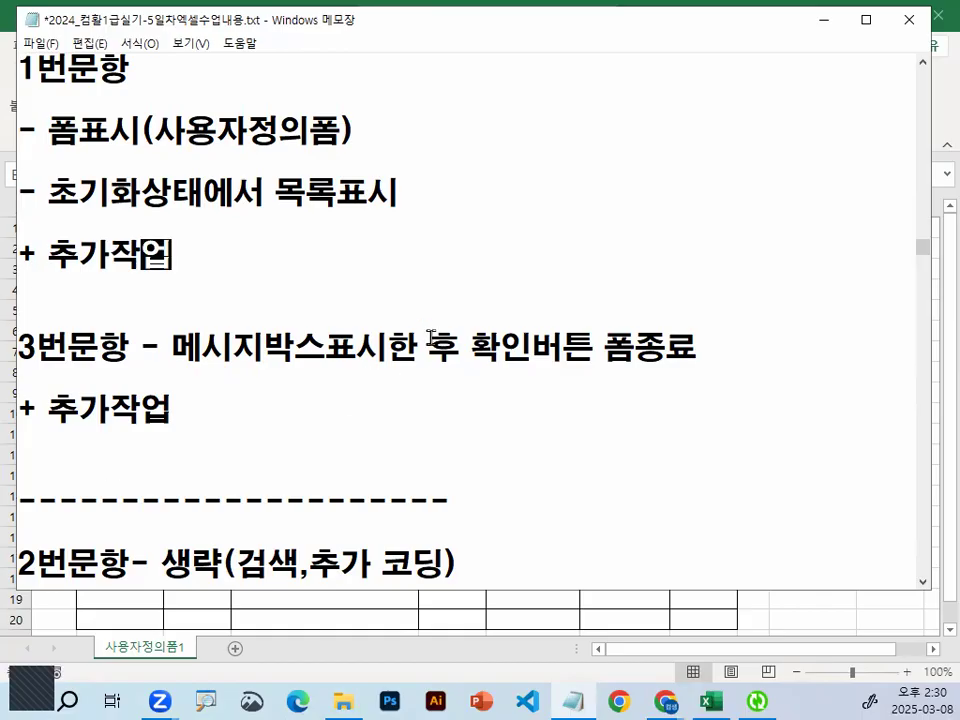
Write a red 10 beside the notes, circle it along with 1번문항 and 3번문항, draw a red X, and clear the markings.
left_click_drag(505, 98, 506, 161)
left_click_drag(540, 97, 528, 117)
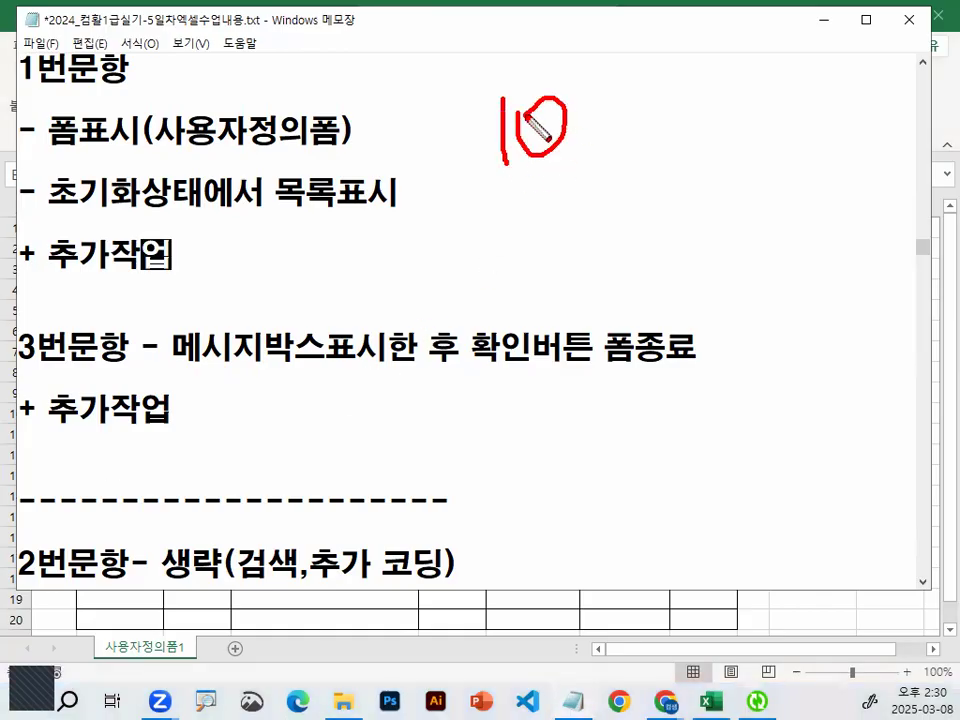
mouse_move(68, 44)
left_mouse_down()
mouse_move(40, 88)
mouse_move(82, 88)
left_mouse_up()
mouse_move(64, 297)
left_mouse_down()
mouse_move(12, 340)
mouse_move(78, 377)
left_mouse_up()
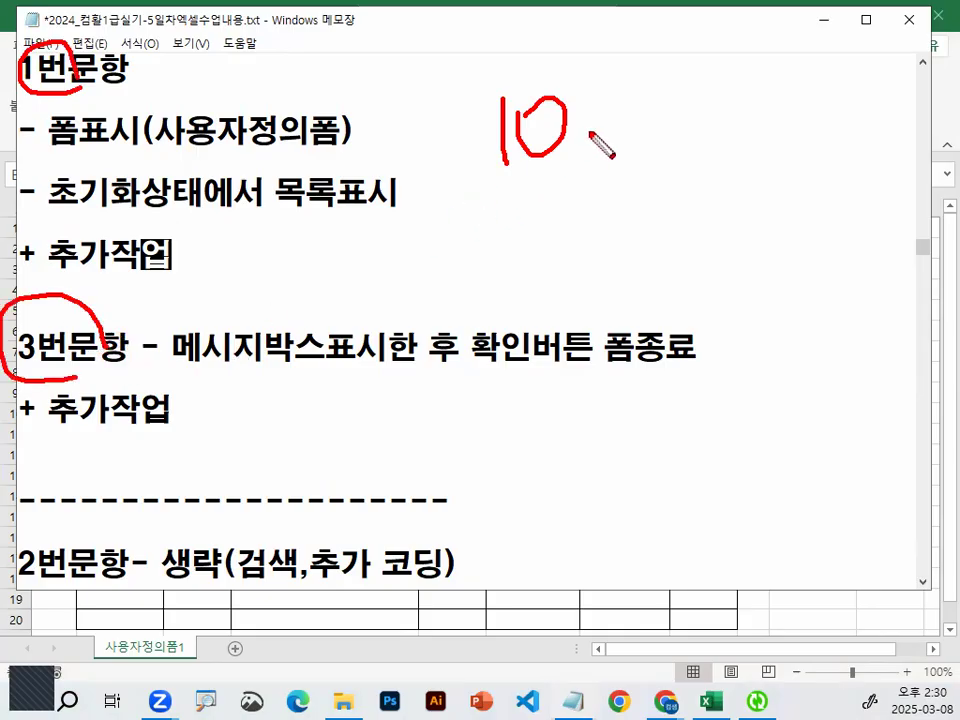
left_click_drag(605, 148, 600, 160)
left_click_drag(656, 143, 624, 188)
left_click_drag(624, 150, 682, 192)
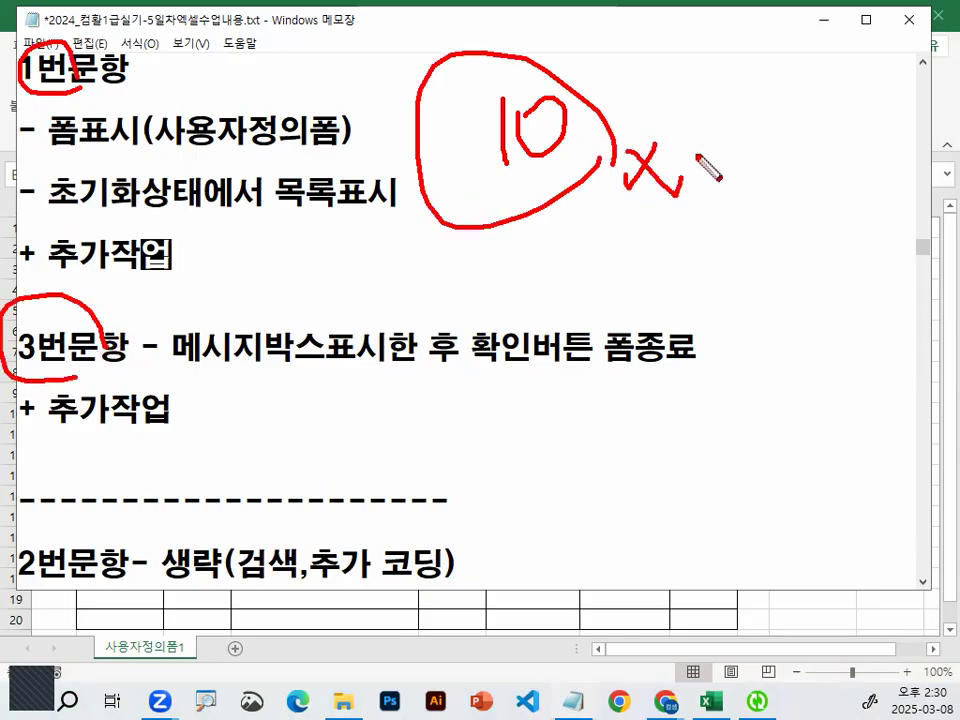
key("Escape")
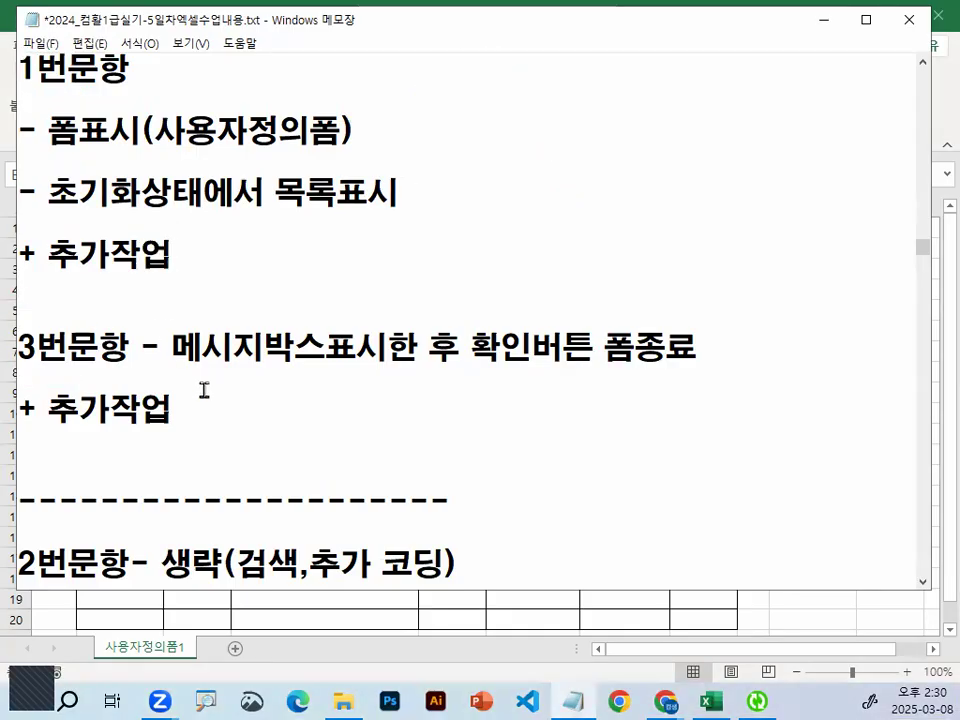
Highlight the three items under 1번문항 and the 3번문항 lines through 추가작업, leaving the cursor after 추가작업.
left_click_drag(38, 128, 151, 297)
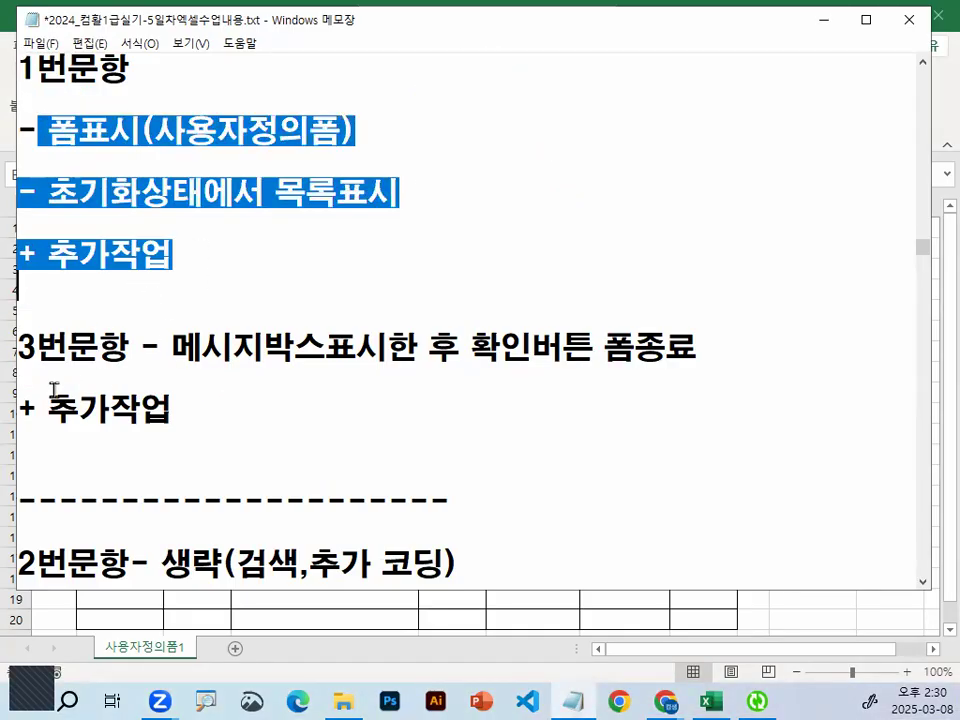
left_click_drag(33, 347, 214, 413)
left_click(214, 413)
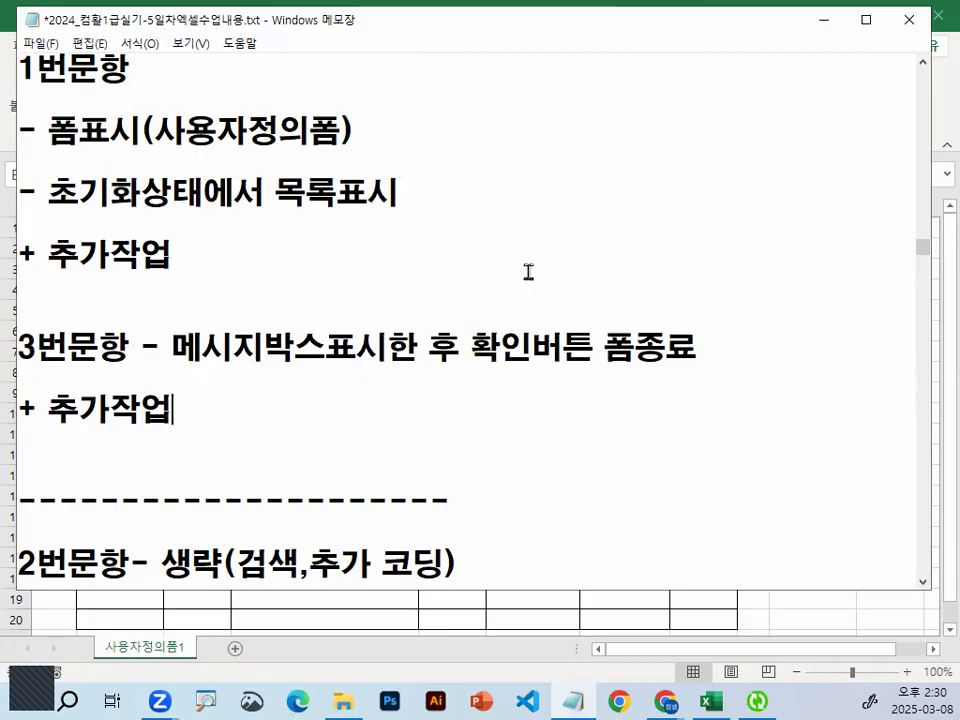
Switch from the lesson notes to the 사용자정의폼1.xlsm workbook and try running the 도서등록 command button on the sheet.
left_click(407, 186)
left_click(229, 409)
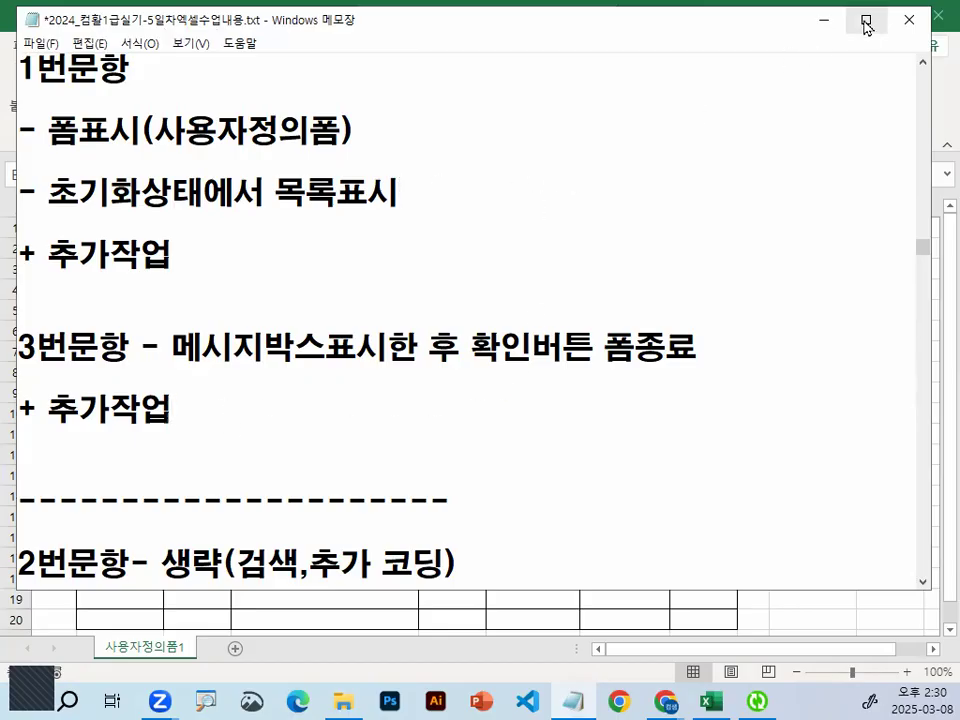
left_click(823, 21)
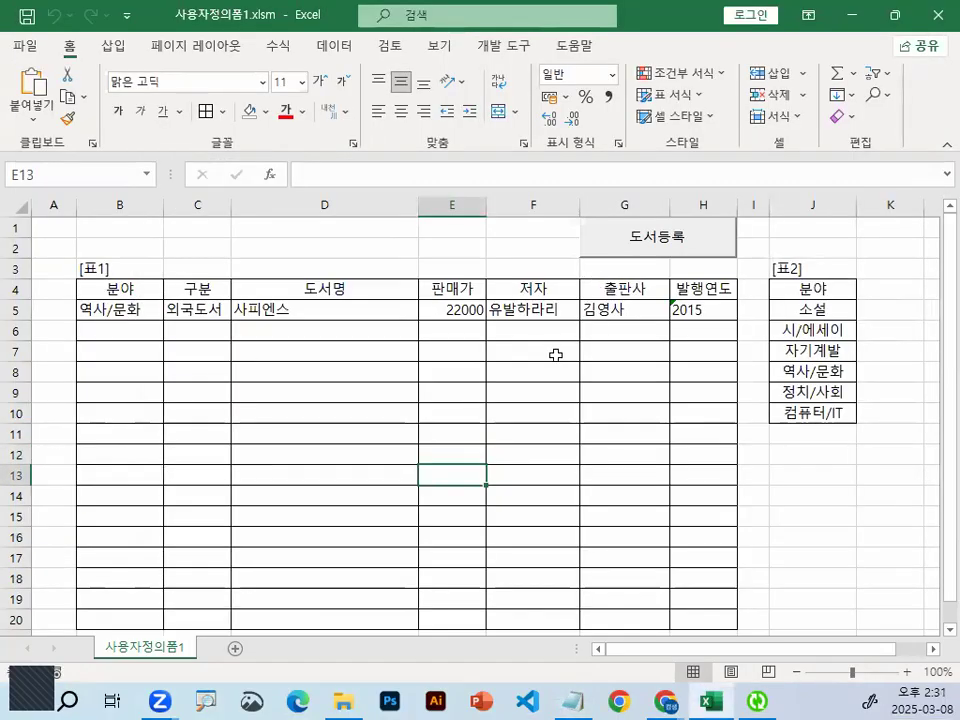
left_click(546, 351)
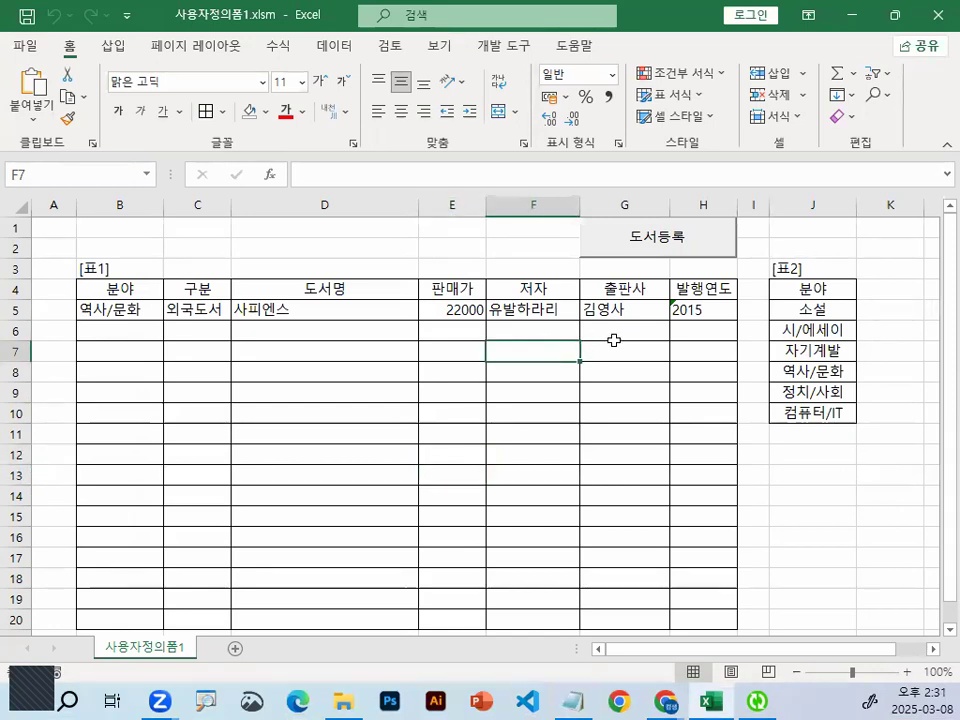
left_click(531, 391)
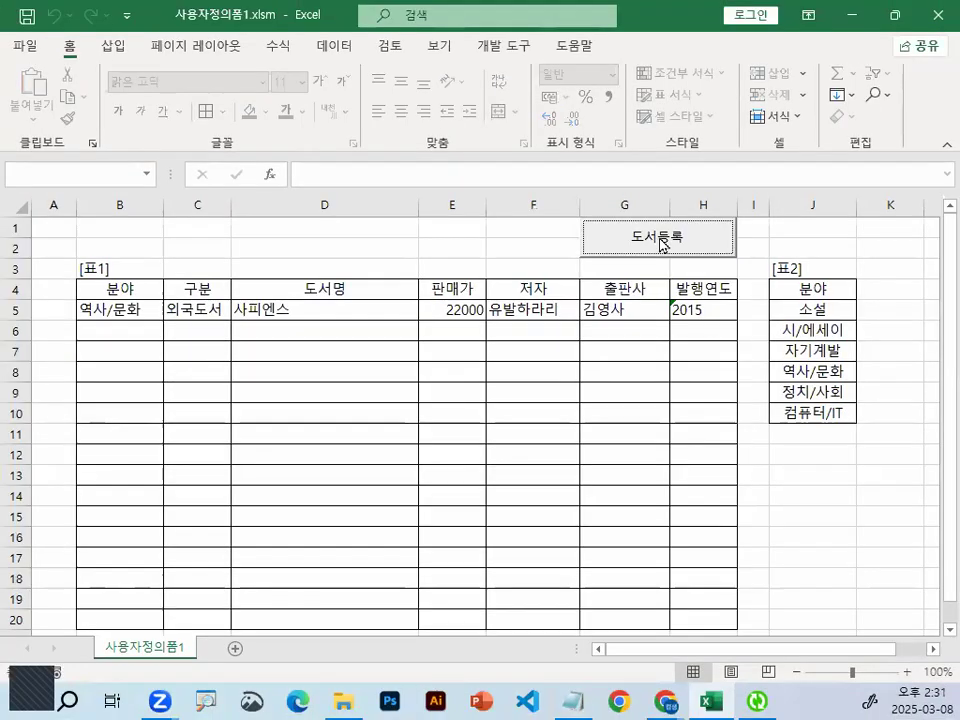
left_click(660, 243)
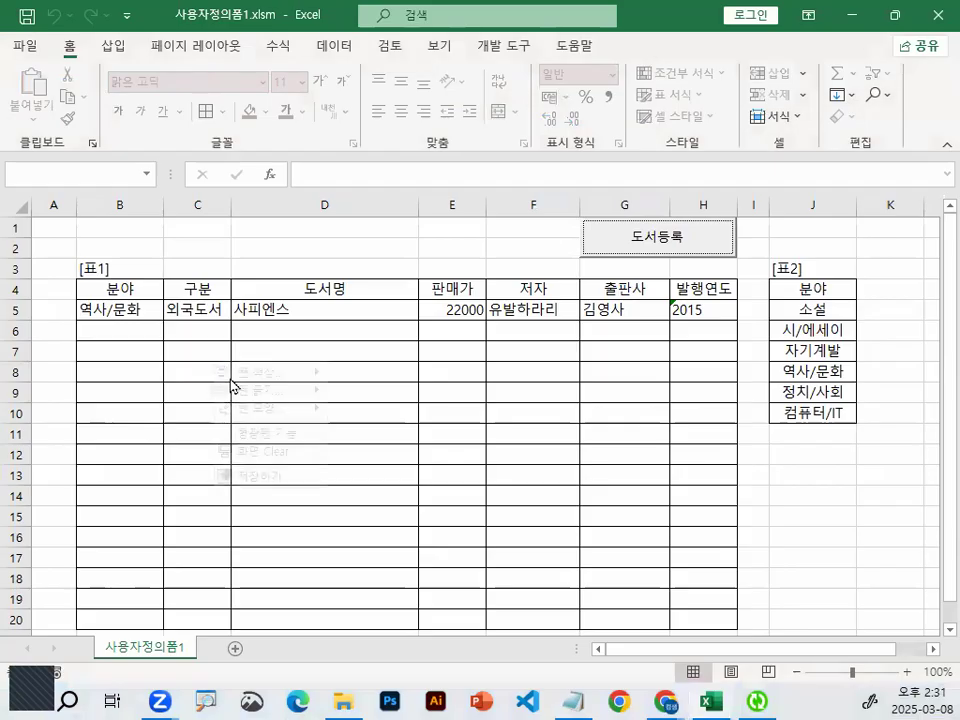
Draw a large red rectangle over the middle of the 표1 area as a mock form, and clear the marking.
right_click(218, 366)
left_click(364, 450)
left_click_drag(184, 237, 663, 549)
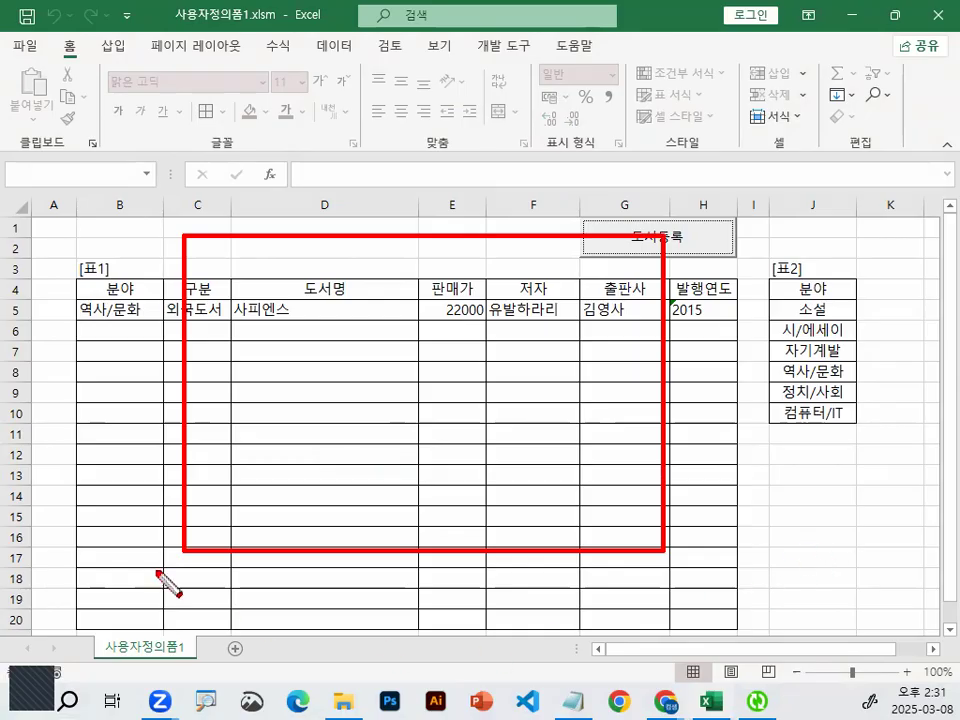
key("Escape")
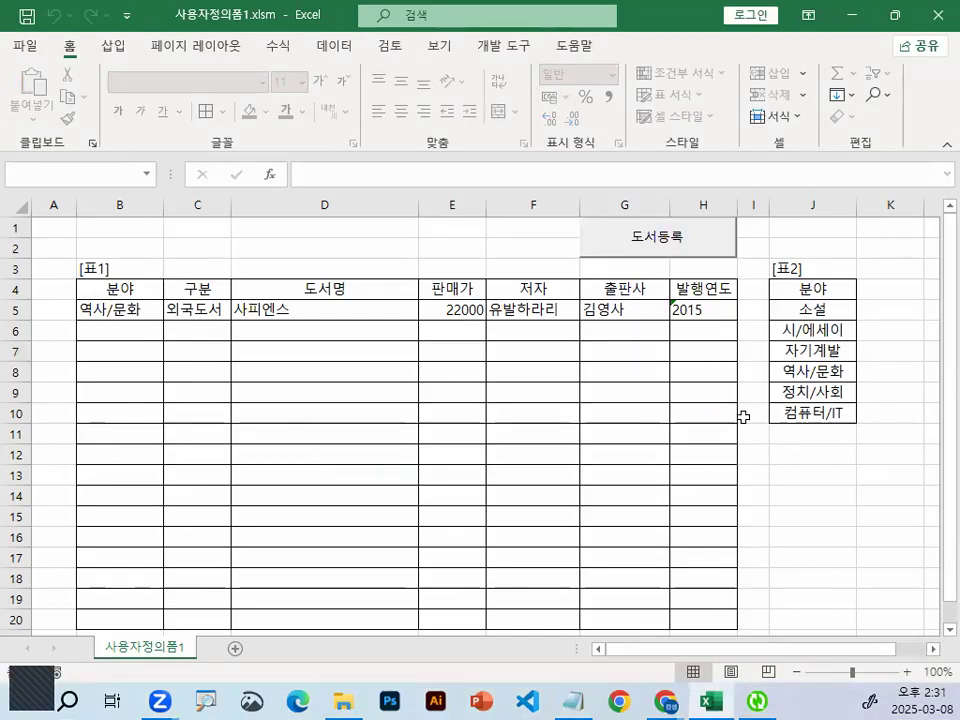
Circle the 도서등록 button in red on a magnified view of the sheet, clear the marking, and run the button again.
left_click(592, 374)
left_click(606, 350)
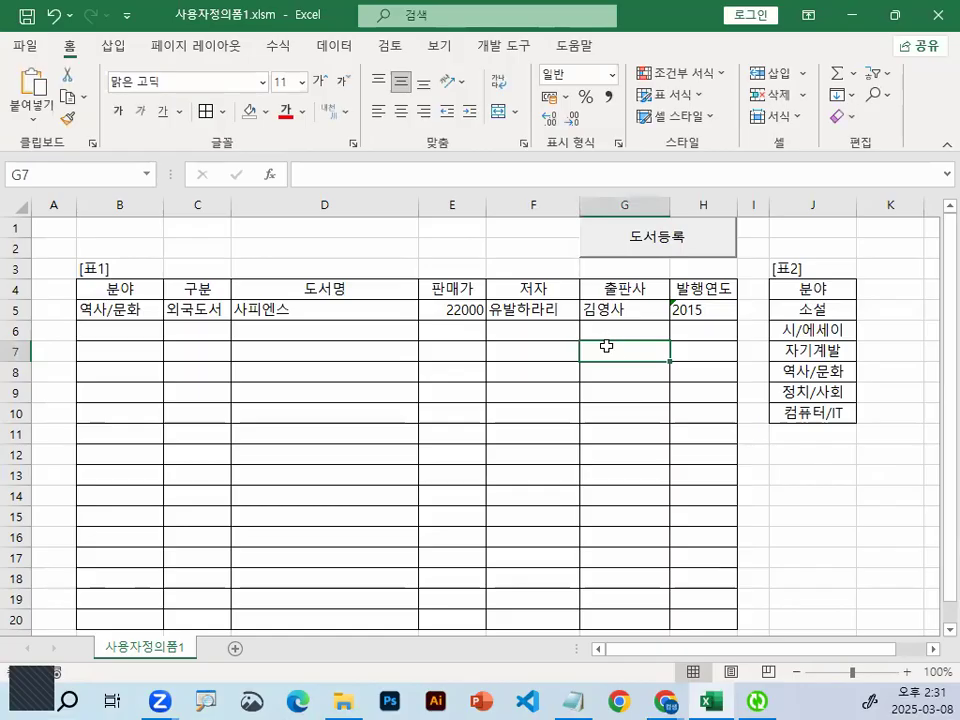
left_click(870, 497)
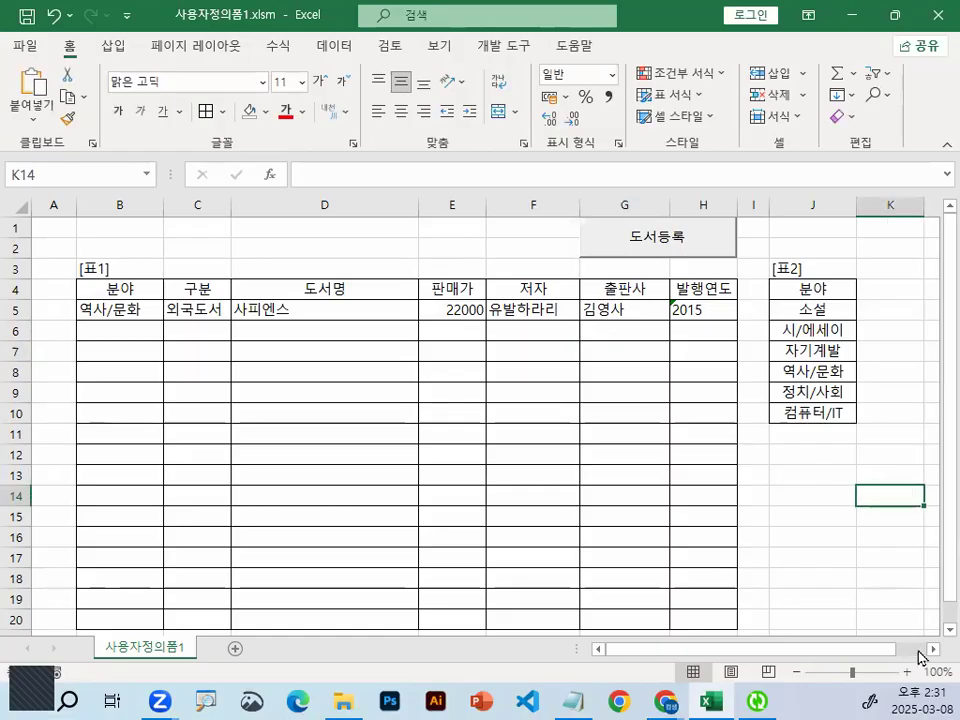
scroll(731, 516, "right", 1)
left_click(645, 458)
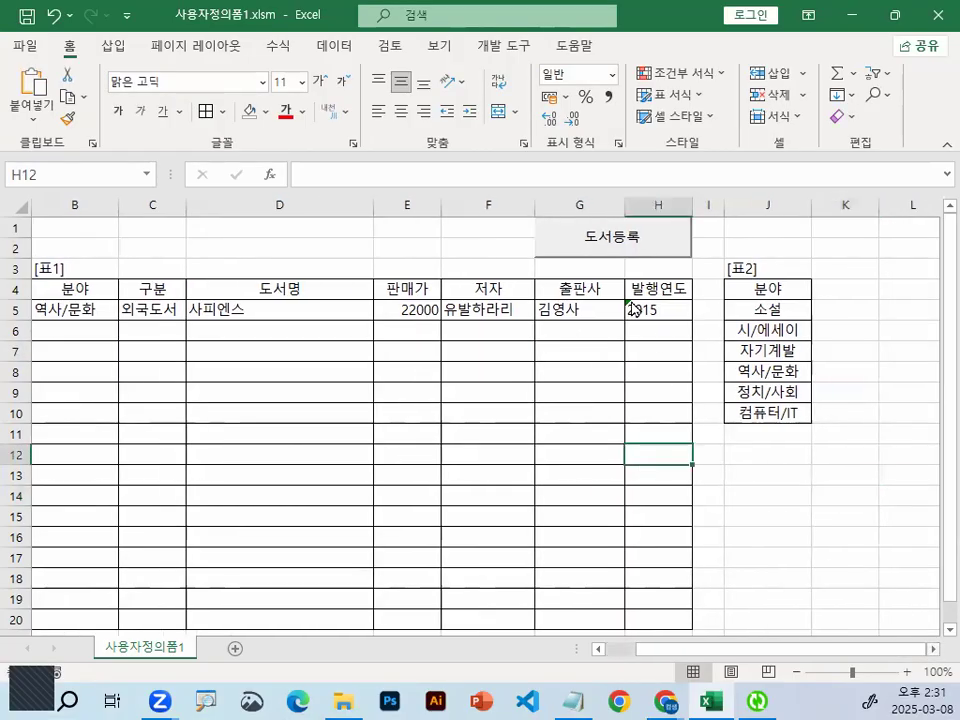
key("ctrl+1")
left_click(602, 197)
mouse_move(720, 238)
left_mouse_down()
mouse_move(547, 327)
mouse_move(715, 225)
left_mouse_up()
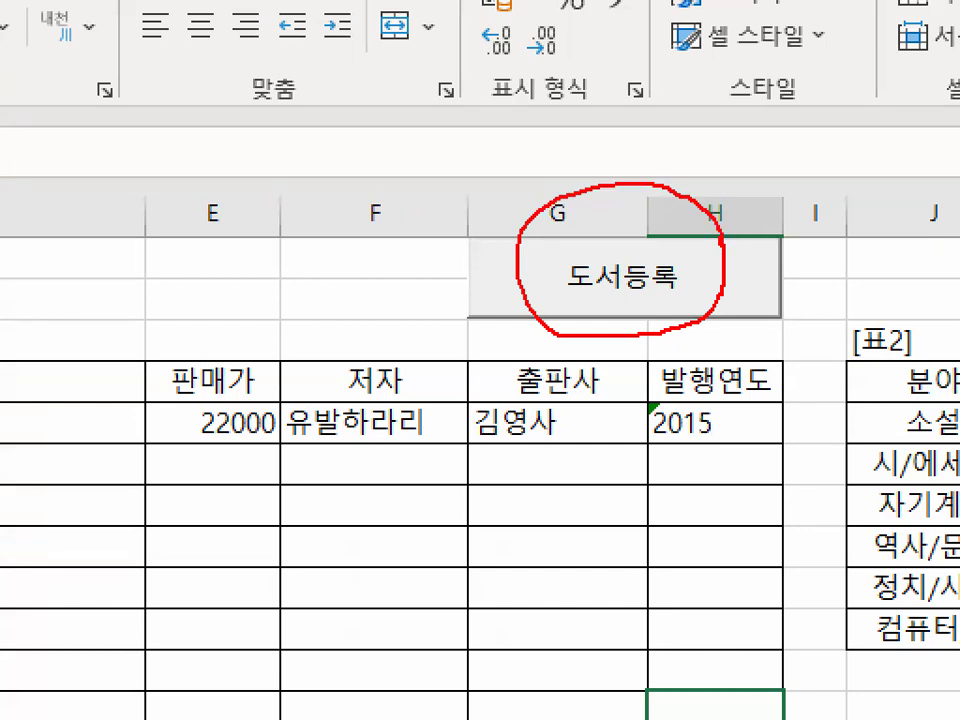
key("Escape")
left_click(612, 247)
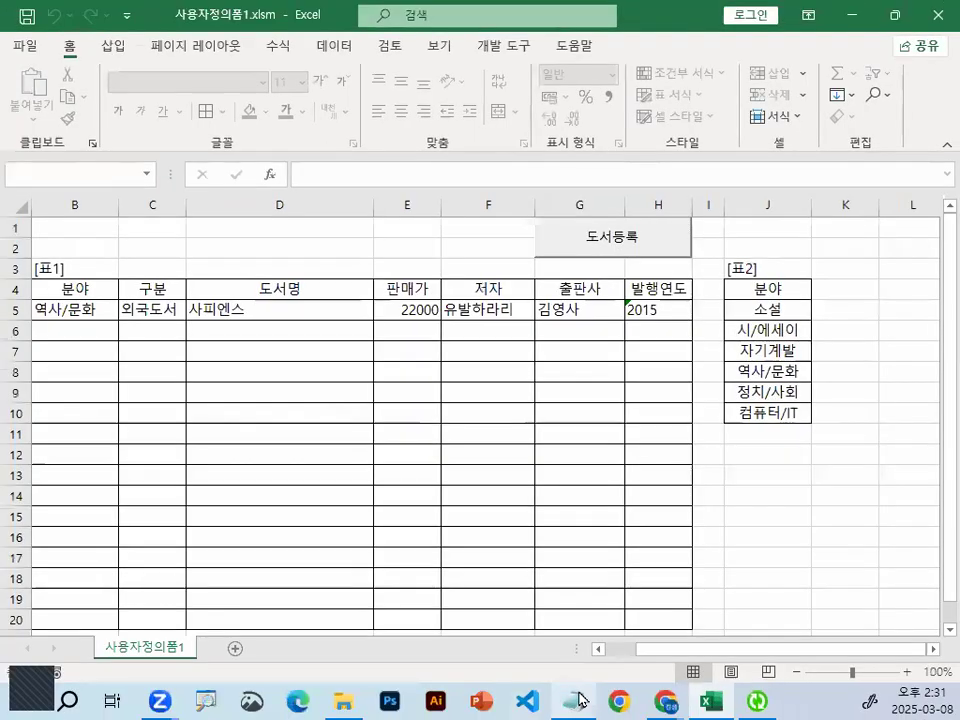
In the Notepad lesson notes, find the 사용자정의폼 section and highlight 코딩할 부분 and the 코드보기 들어가는 작업순서 heading.
left_click(576, 700)
scroll(316, 458, "down", 5)
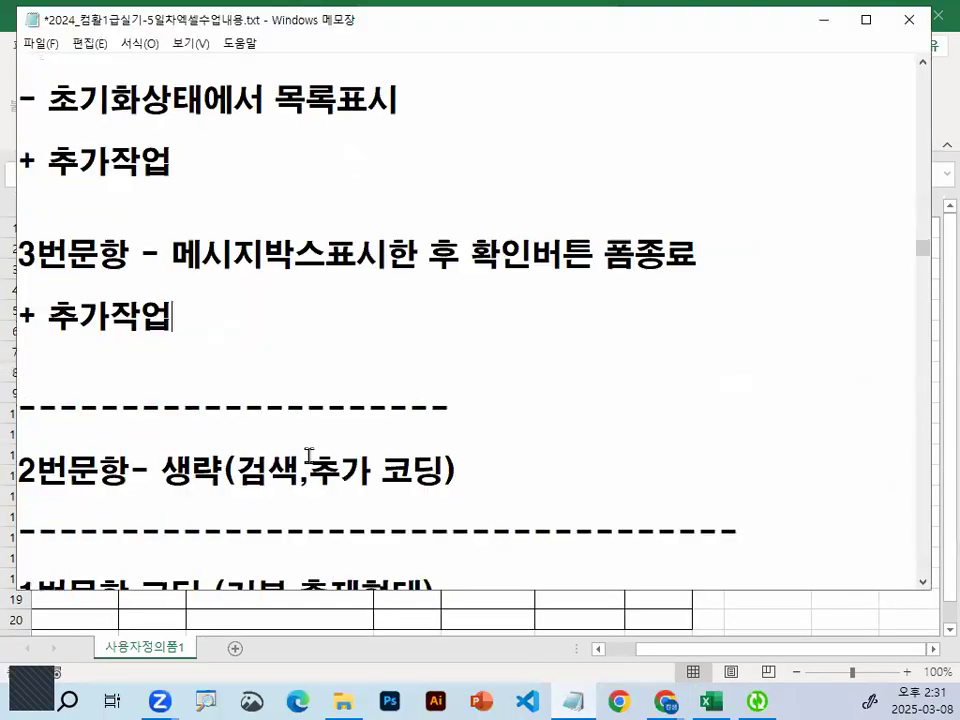
scroll(318, 458, "down", 8)
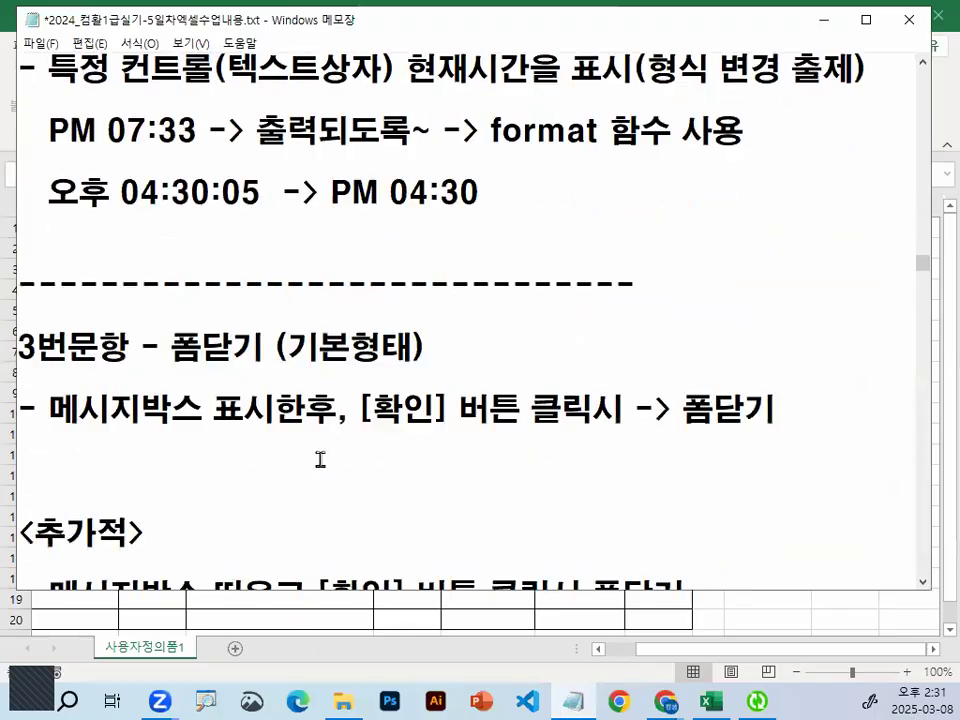
scroll(320, 458, "down", 4)
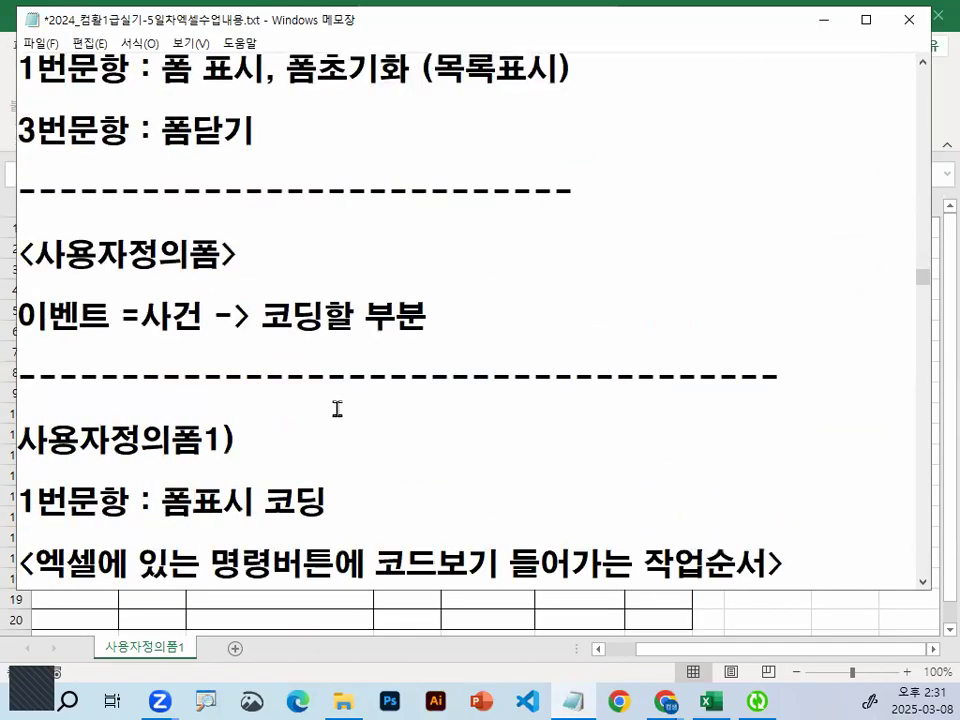
left_click_drag(18, 222, 453, 219)
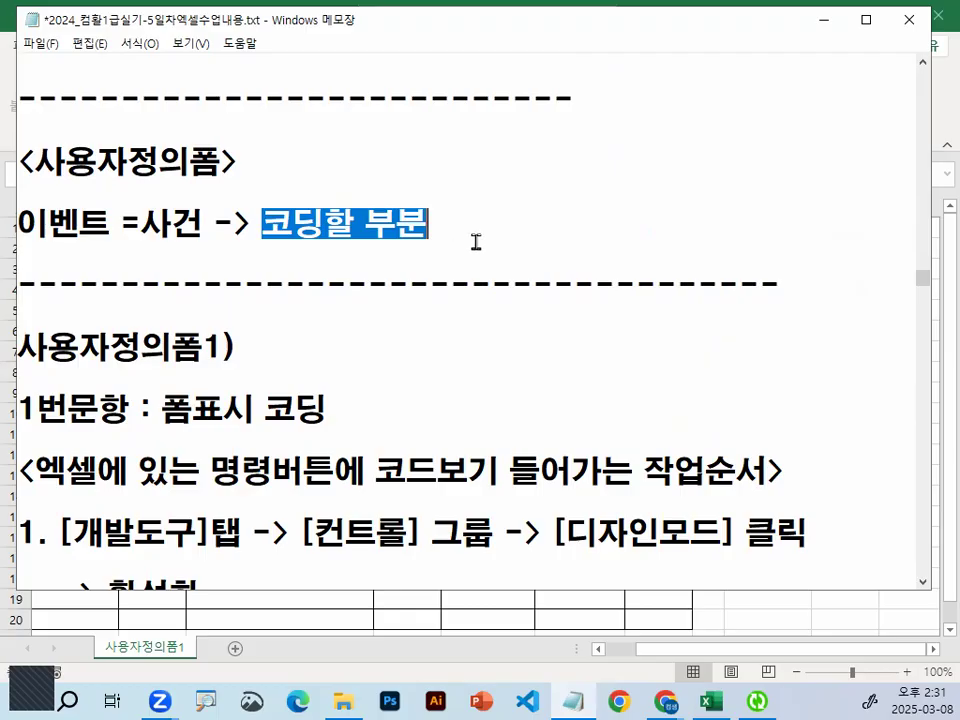
scroll(474, 240, "down", 1)
left_click_drag(45, 287, 129, 287)
left_click_drag(240, 287, 744, 287)
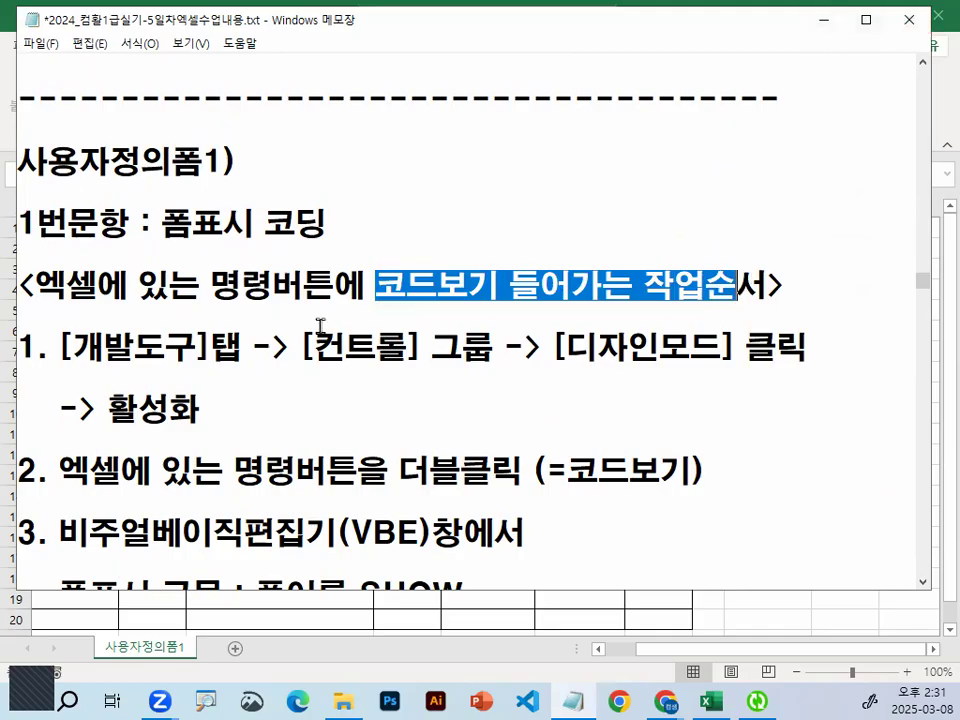
Return to the 사용자정의폼1.xlsm workbook, turn on Design Mode, and select the 도서등록 command button.
left_click(828, 22)
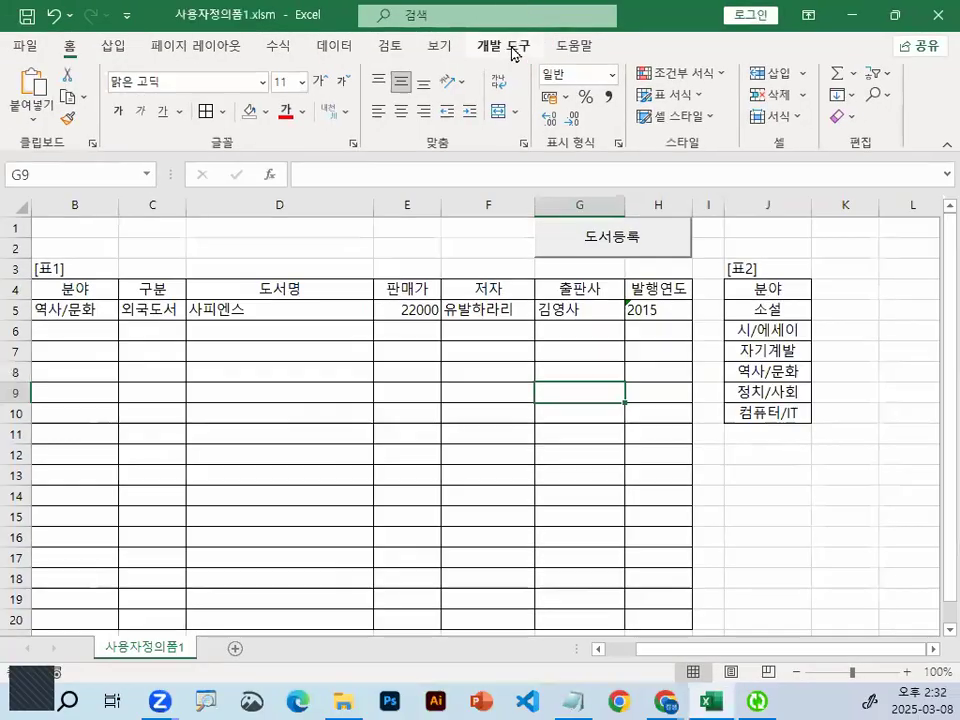
left_click(495, 96)
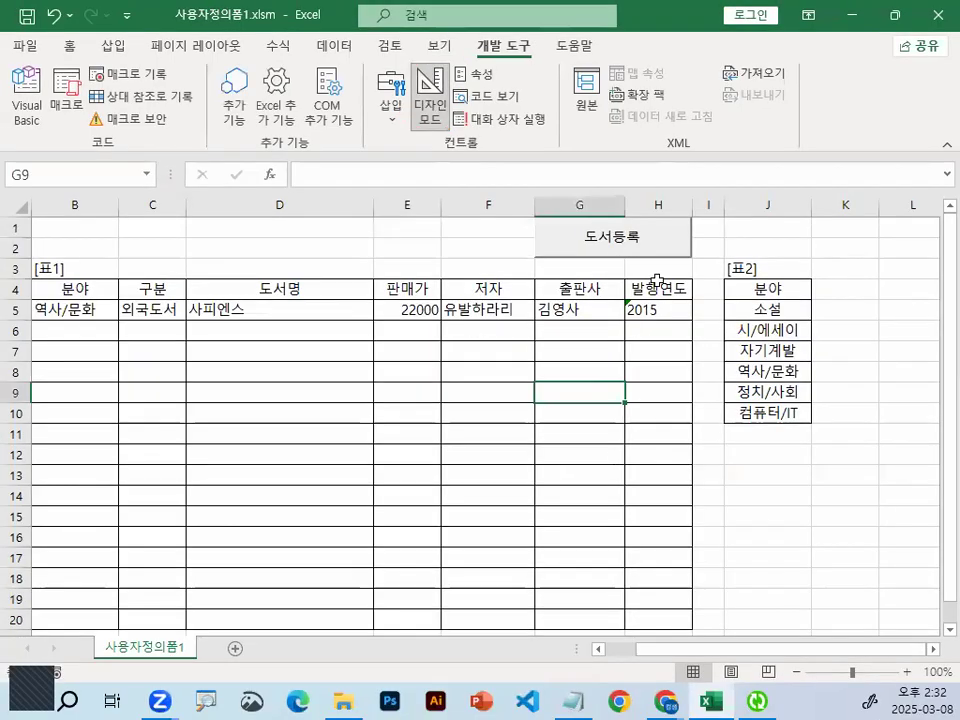
left_click(624, 243)
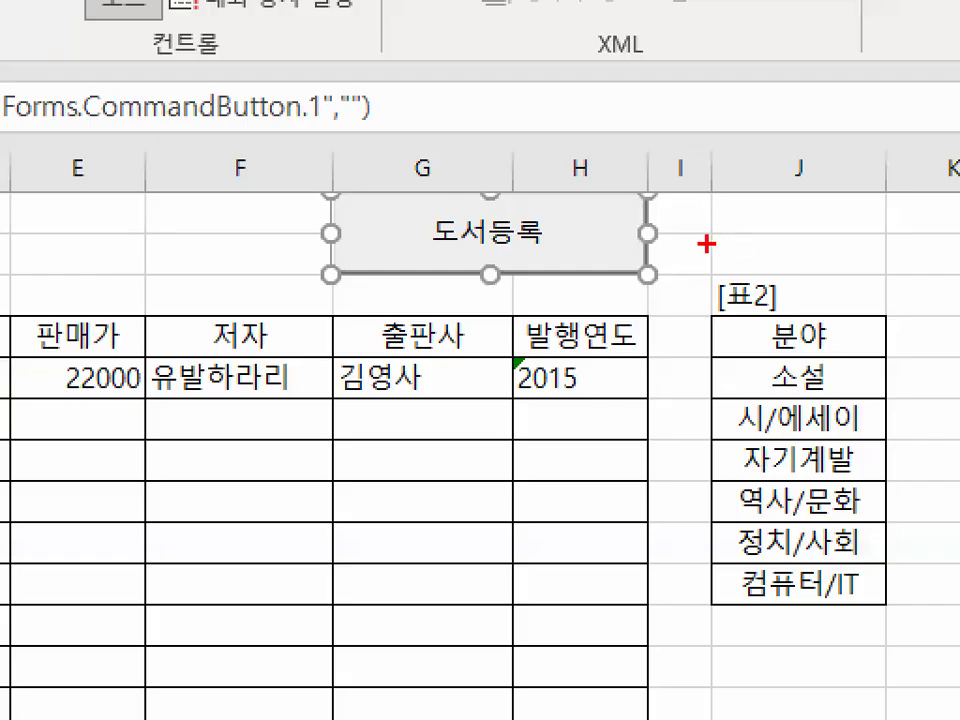
Mark the selected 도서등록 button in red, show its available commands including 코드 보기, and dismiss everything without choosing any.
mouse_move(643, 218)
left_mouse_down()
mouse_move(653, 242)
mouse_move(704, 178)
left_mouse_up()
right_click(553, 240)
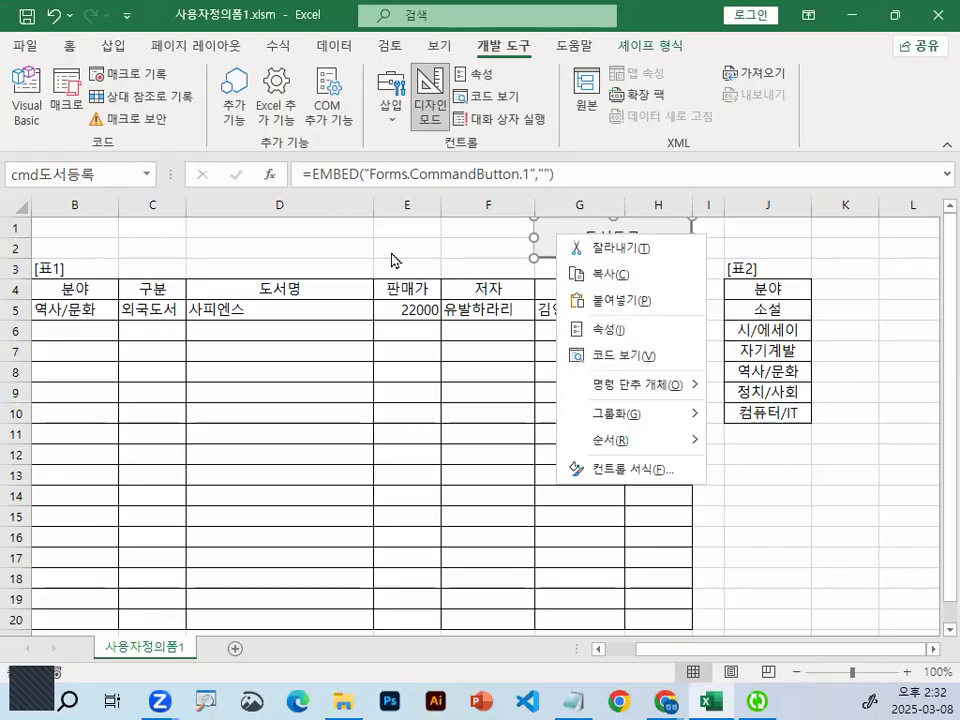
key("Escape")
mouse_move(627, 254)
left_mouse_down()
mouse_move(658, 239)
mouse_move(637, 223)
left_mouse_up()
key("Escape")
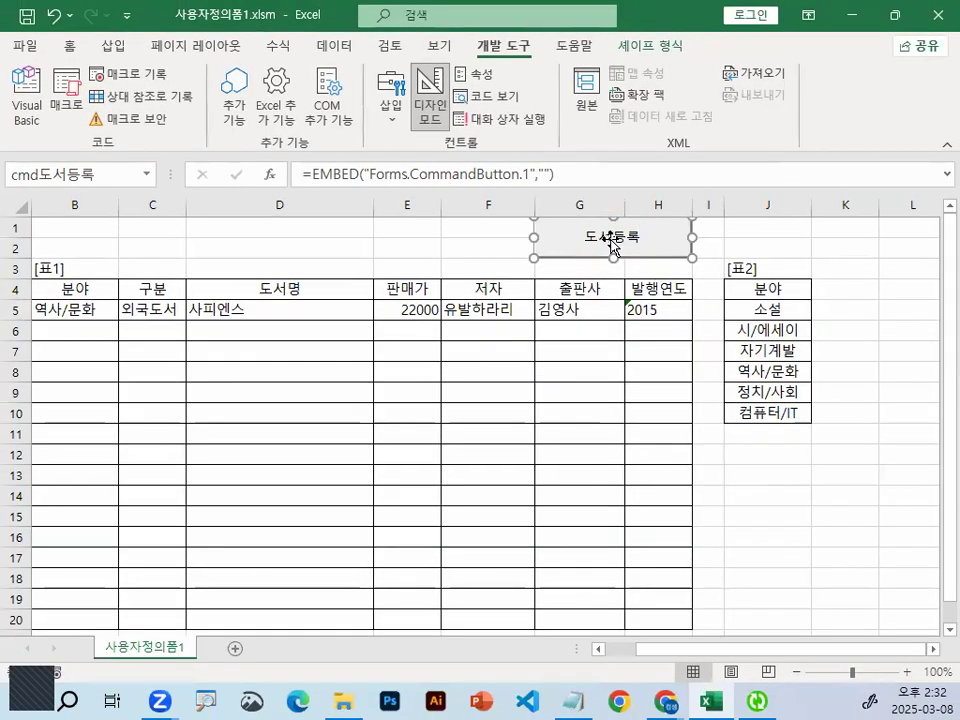
Open the click event code of the 도서등록 button in the Visual Basic editor and restore the editor from full screen to a window.
double_click(610, 239)
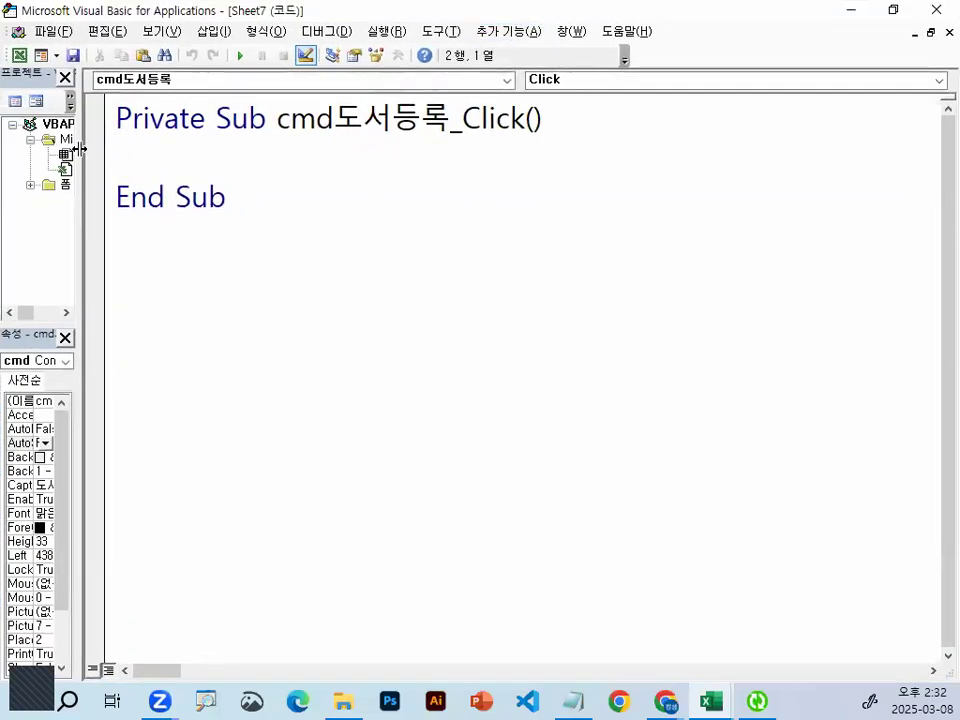
double_click(255, 18)
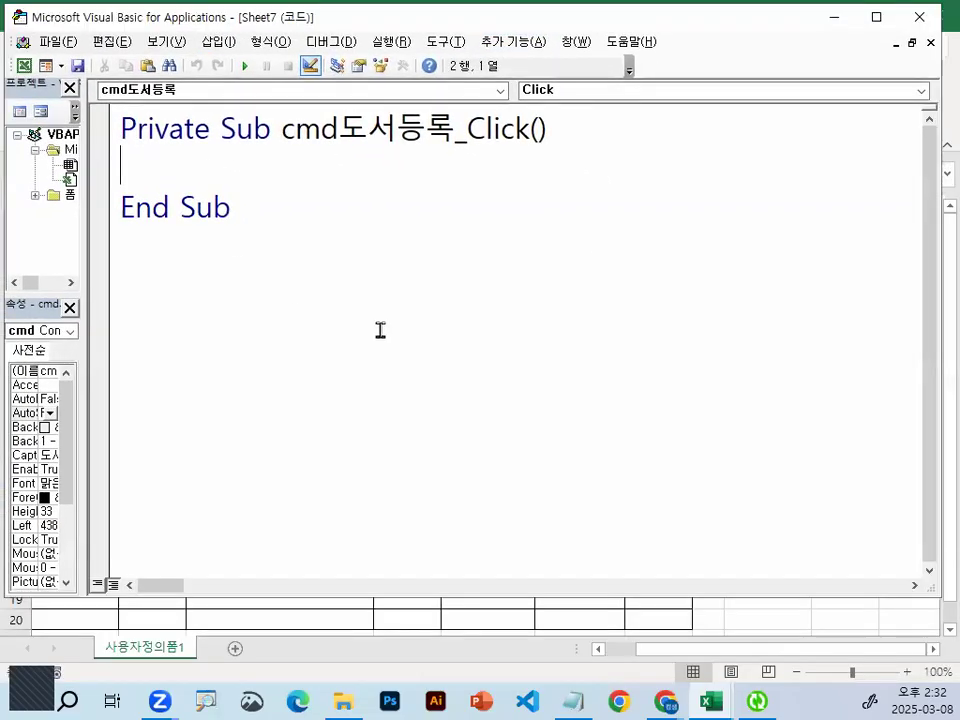
Write VBE in large red letters over the code window and clear the writing.
key("ctrl+2")
mouse_move(333, 220)
left_mouse_down()
mouse_move(386, 226)
mouse_move(402, 308)
left_mouse_up()
mouse_move(405, 214)
left_mouse_down()
mouse_move(443, 296)
mouse_move(418, 297)
left_mouse_up()
mouse_move(478, 210)
left_mouse_down()
mouse_move(527, 216)
mouse_move(556, 297)
left_mouse_up()
left_click_drag(480, 264, 572, 265)
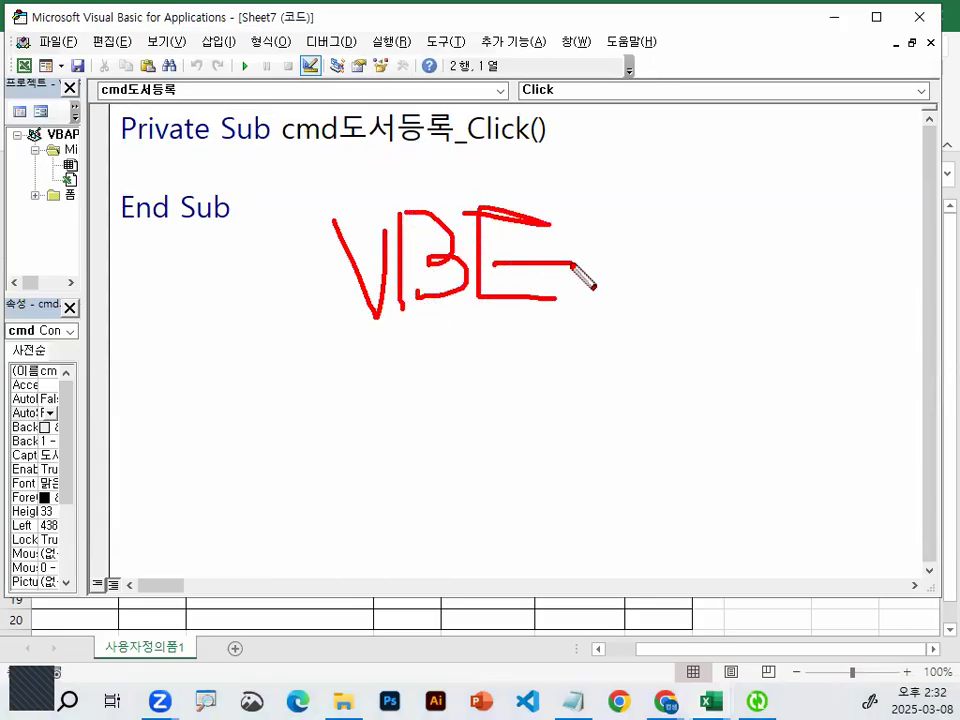
key("Escape")
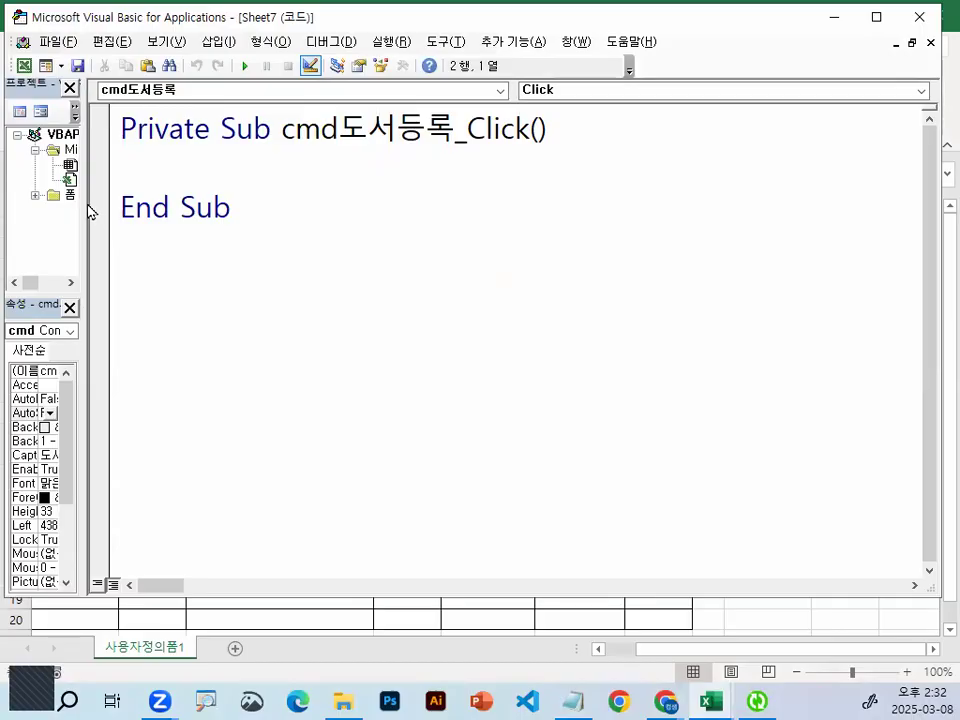
Widen the project and properties area of the editor and add three blank lines inside the cmd도서등록_Click procedure.
left_click_drag(88, 205, 157, 200)
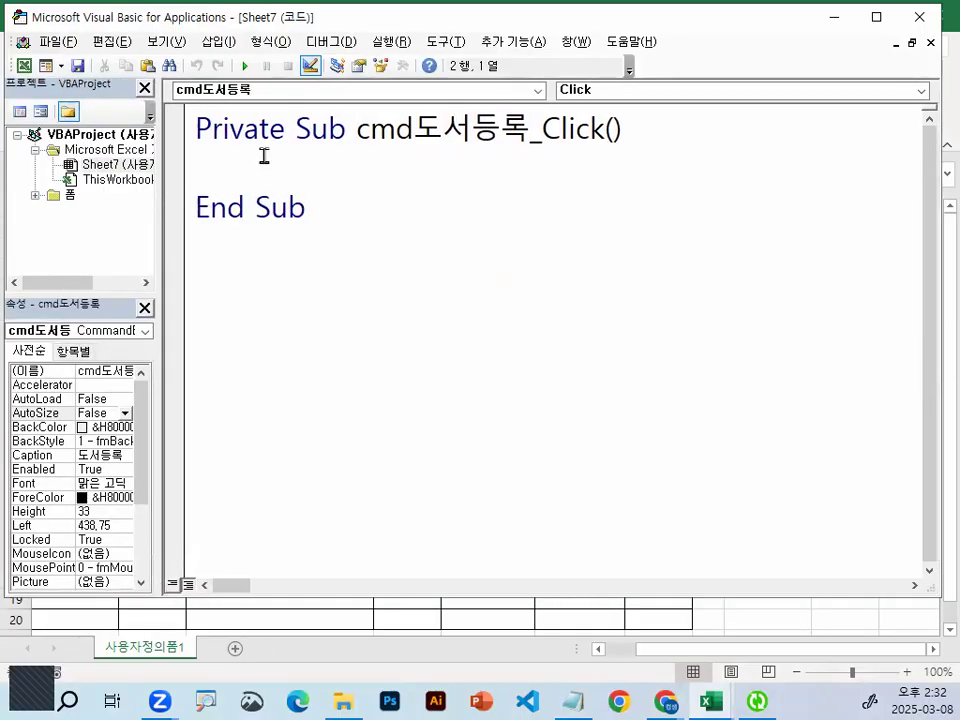
key("Return")
key("Return")
key("Return")
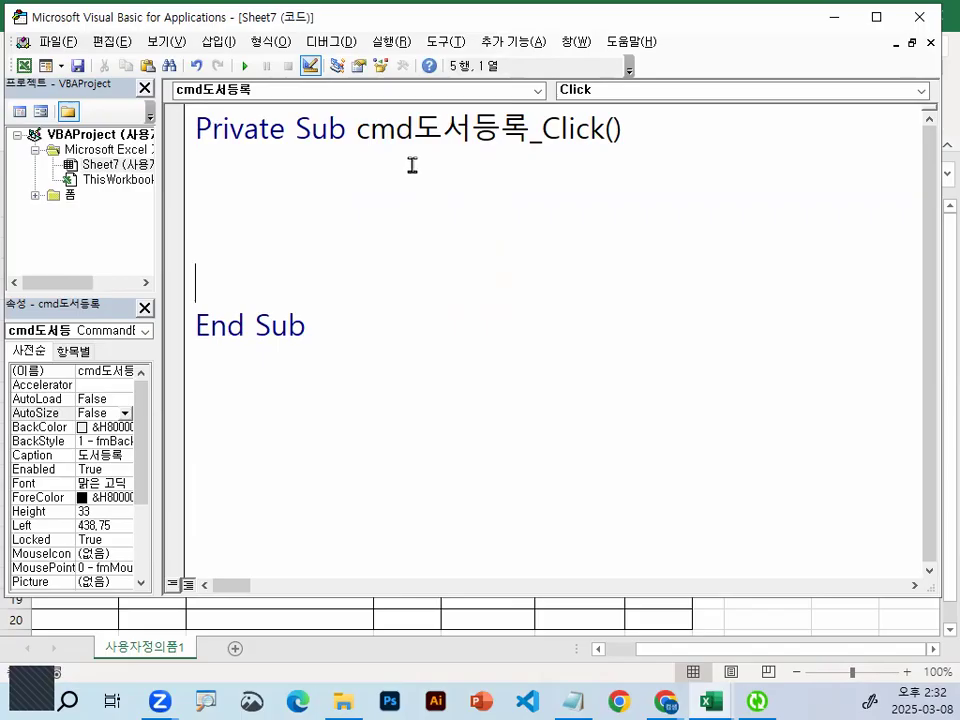
Underline cmd도서등록, circle _Click(), add red arrows to both, circle the empty code area, and clear the markings.
left_click_drag(367, 148, 517, 150)
mouse_move(638, 150)
left_mouse_down()
mouse_move(527, 142)
mouse_move(649, 146)
left_mouse_up()
left_click_drag(405, 101, 479, 42)
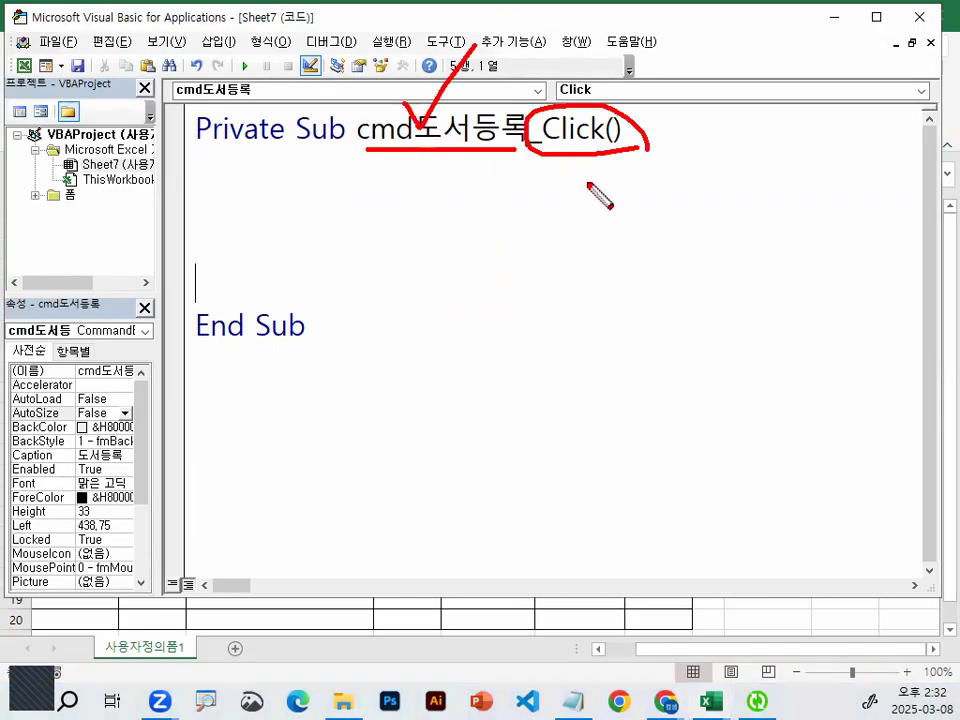
left_click_drag(583, 76, 648, 30)
mouse_move(365, 245)
left_mouse_down()
mouse_move(262, 186)
mouse_move(272, 294)
mouse_move(349, 219)
mouse_move(351, 230)
left_mouse_up()
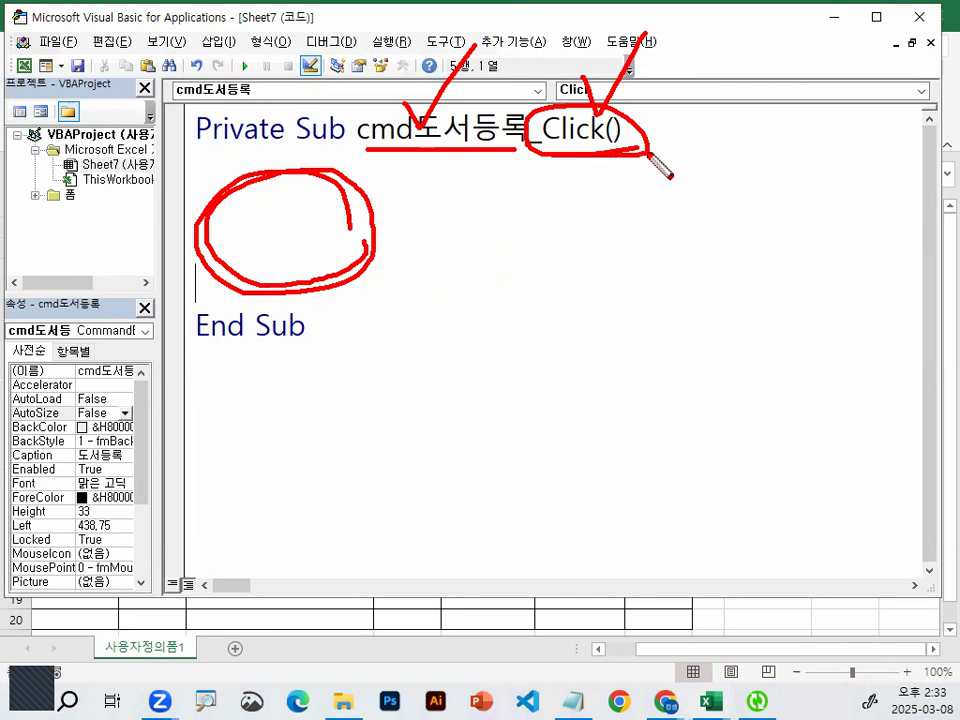
key("Escape")
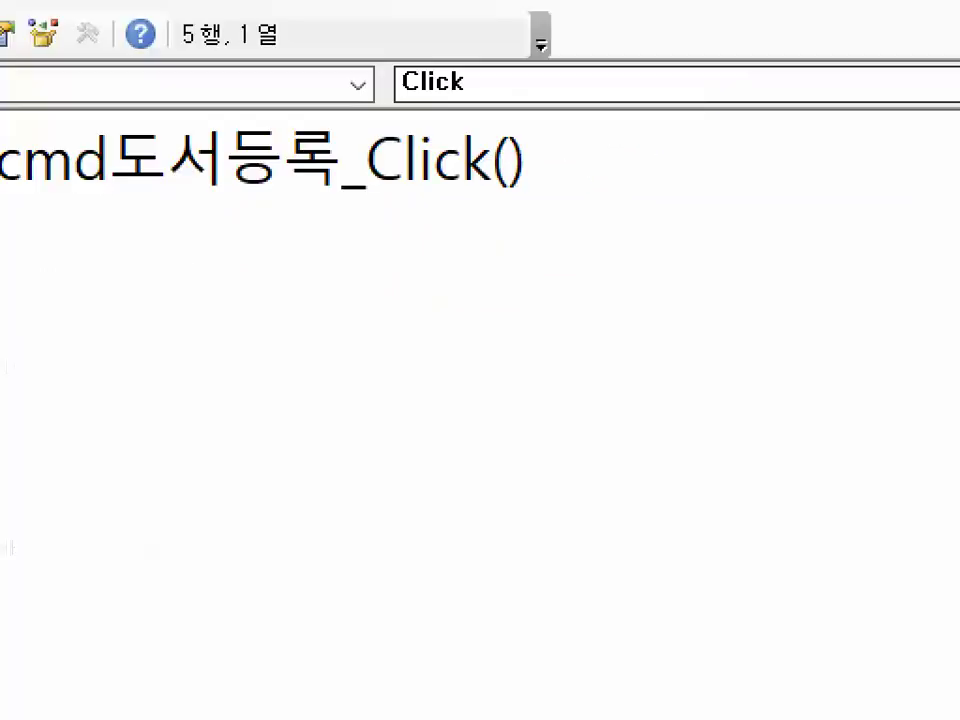
On magnified views, circle in red the Click event selector and the cmd도서등록 object selector above the code, clearing between marks.
mouse_move(489, 78)
left_mouse_down()
mouse_move(431, 94)
mouse_move(515, 95)
left_mouse_up()
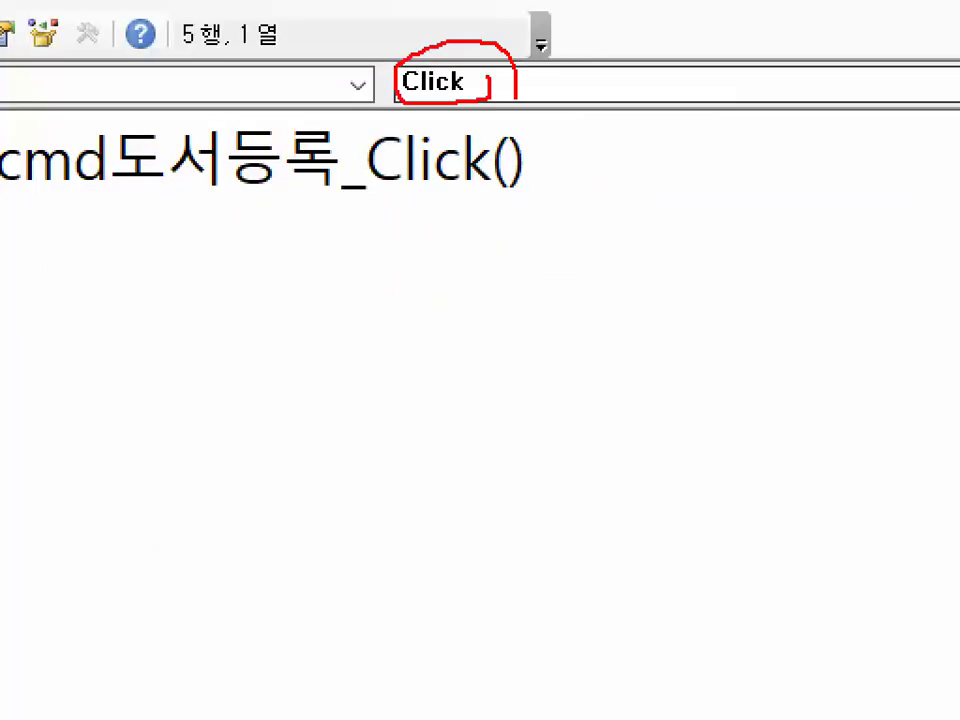
key("e")
mouse_move(240, 95)
left_mouse_down()
mouse_move(157, 94)
mouse_move(272, 115)
left_mouse_up()
key("e")
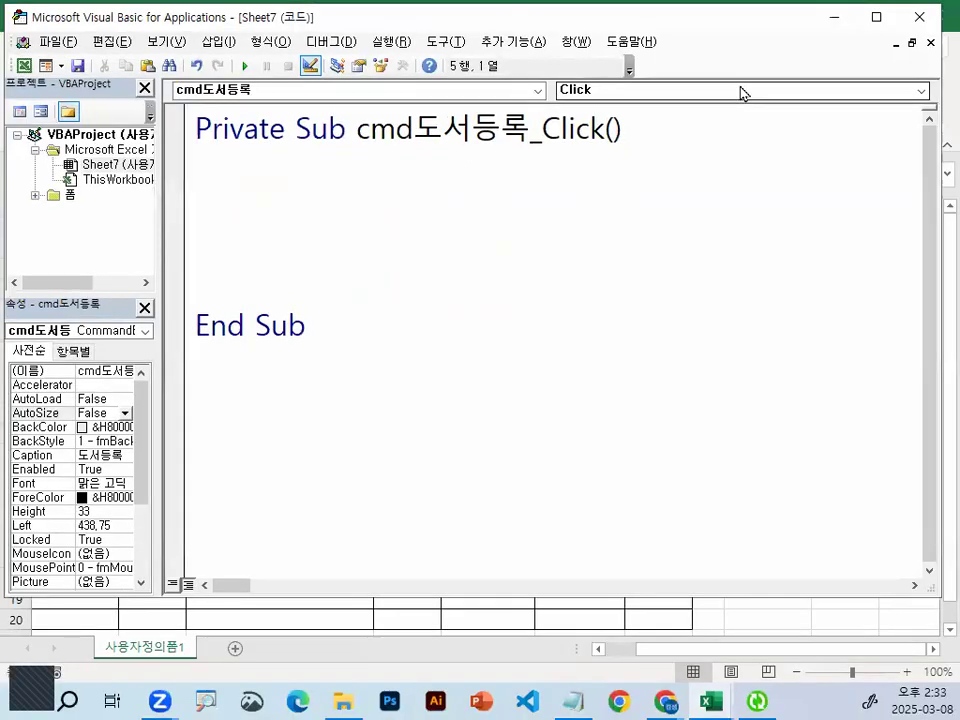
mouse_move(835, 100)
left_mouse_down()
mouse_move(746, 154)
mouse_move(825, 54)
mouse_move(836, 124)
left_mouse_up()
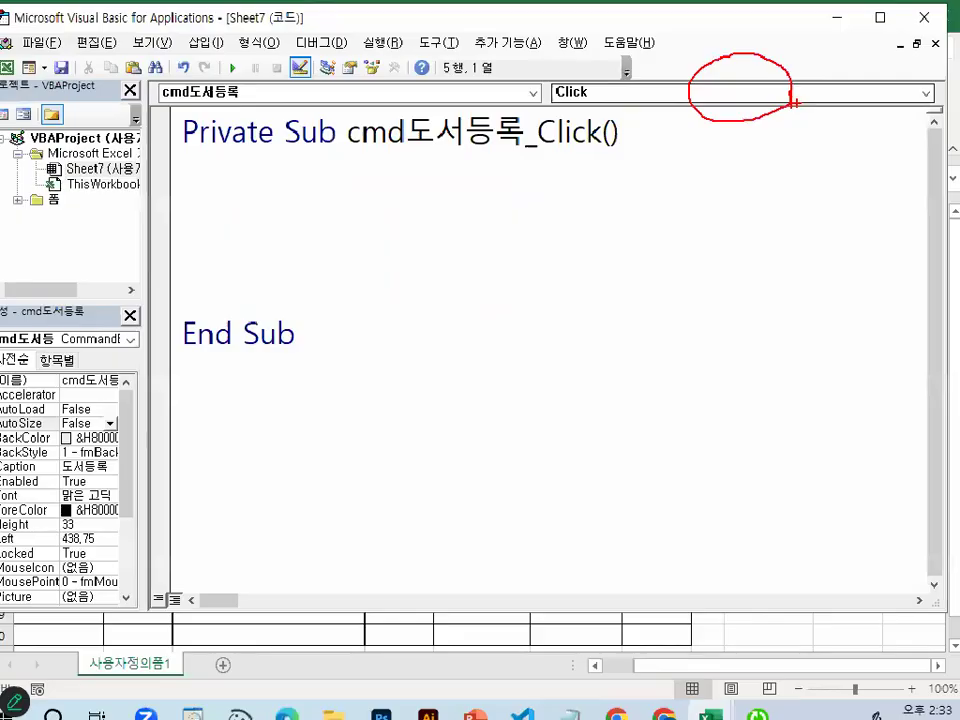
key("e")
left_click_drag(180, 93, 249, 96)
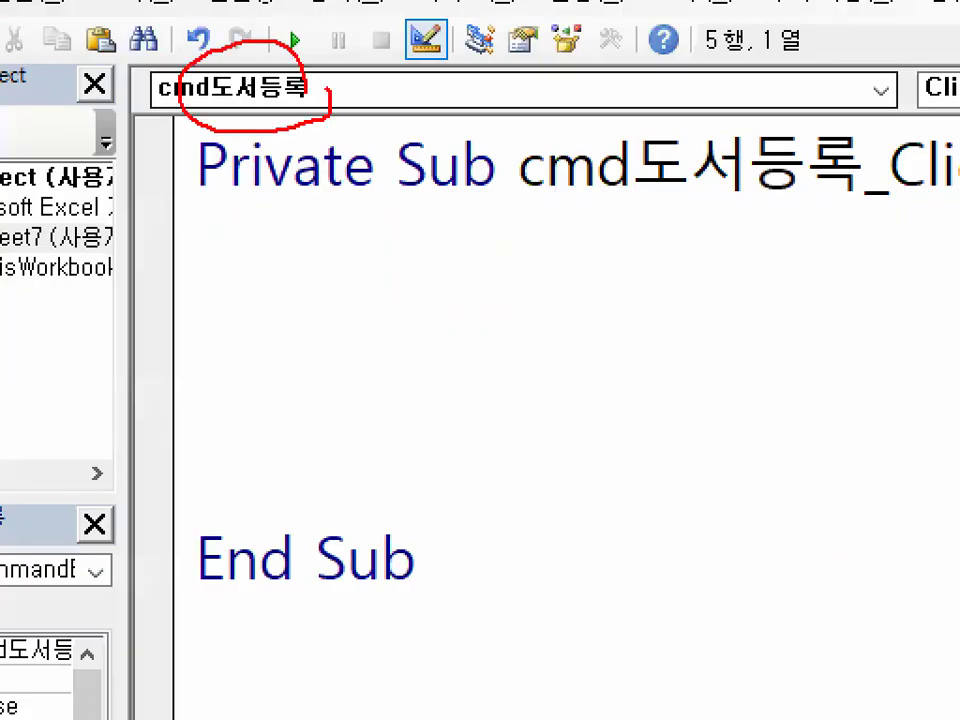
Clear the red circle, underline Click() in the procedure header, and select the Click() text.
key("e")
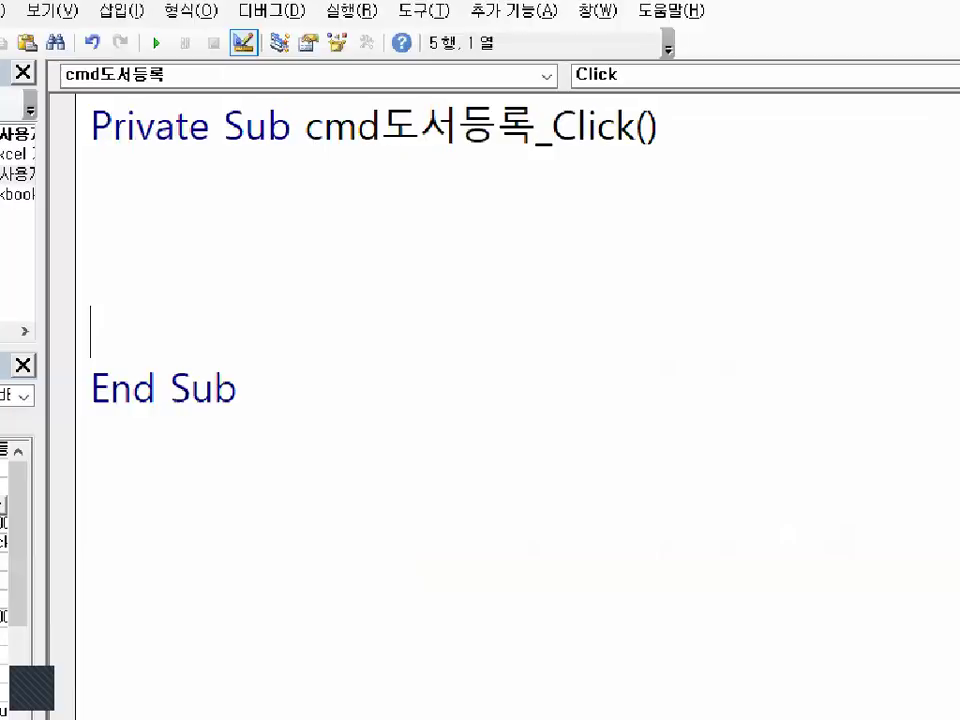
left_click_drag(520, 198, 673, 198)
mouse_move(365, 158)
left_mouse_down()
mouse_move(553, 162)
mouse_move(550, 128)
mouse_move(632, 127)
left_mouse_up()
key("Escape")
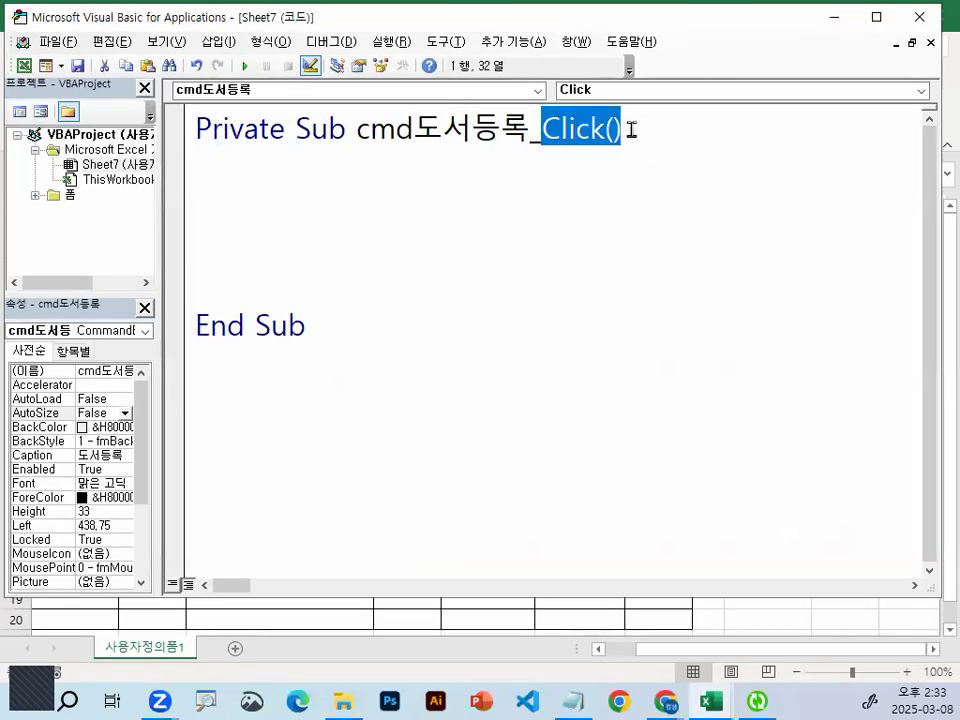
Show the list of available events for cmd도서등록, circle it in red, write a 2 below it, and clear the markings.
left_click(748, 103)
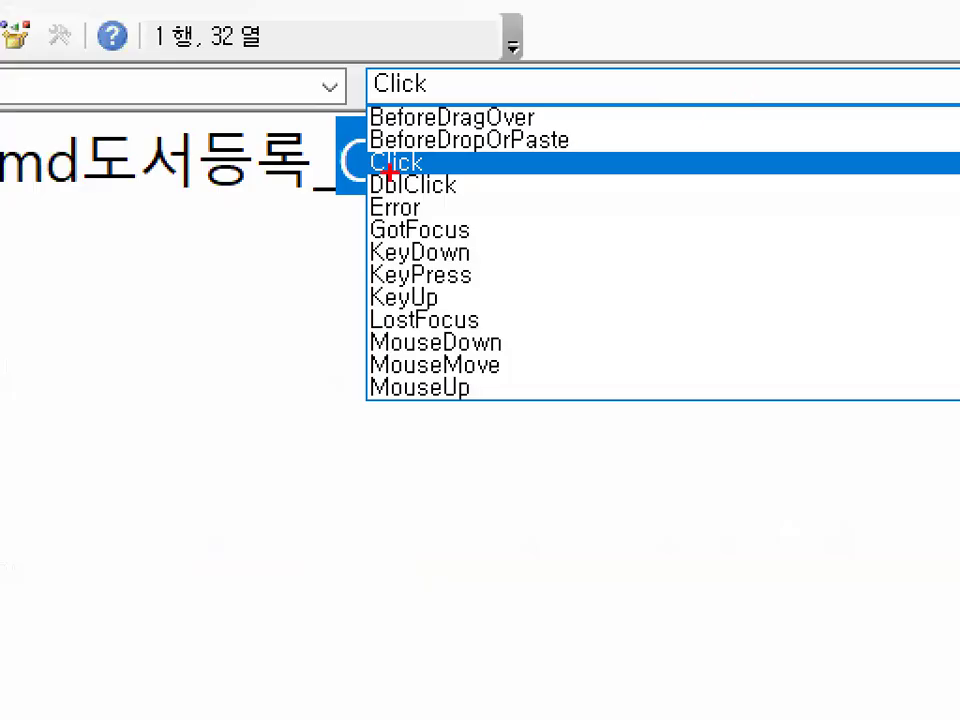
left_click_drag(560, 111, 543, 225)
left_click_drag(337, 354, 361, 414)
mouse_move(611, 328)
left_mouse_down()
mouse_move(321, 111)
mouse_move(577, 396)
left_mouse_up()
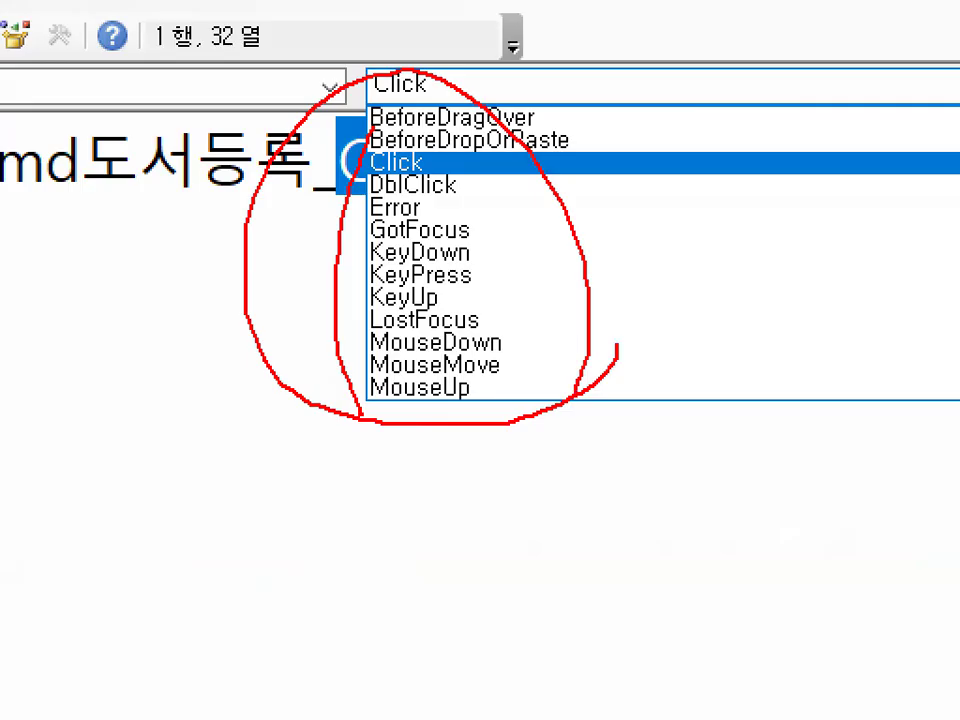
left_click_drag(477, 533, 535, 582)
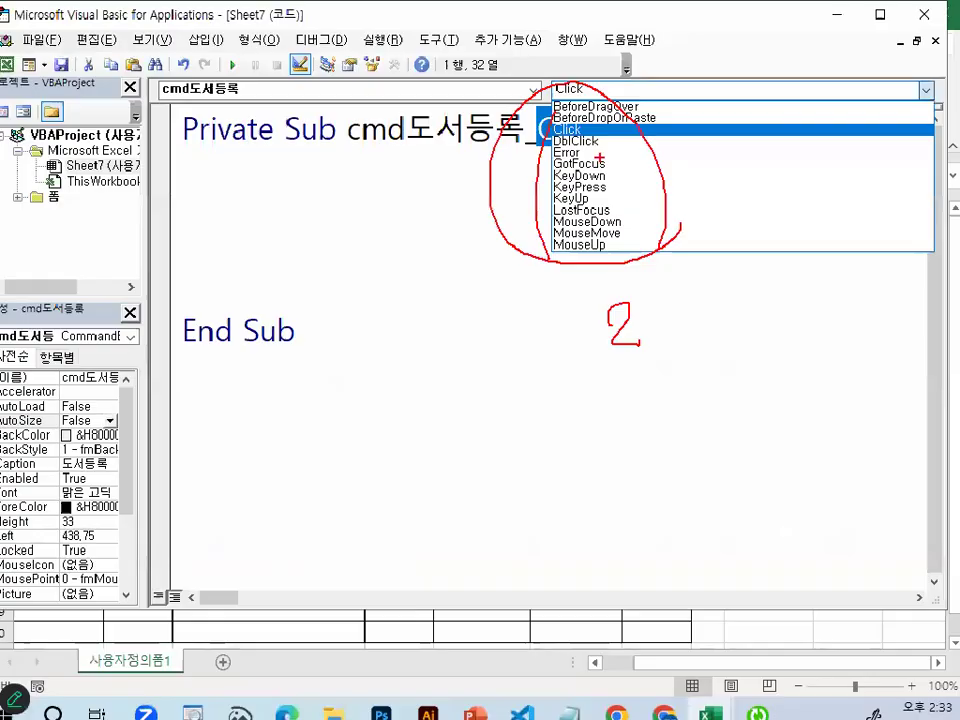
key("Escape")
Circle the 사용자정의폼1 sheet name and the Click event selector in red, draw a large X beside the selector, clearing each set of marks.
left_click_drag(156, 650, 158, 648)
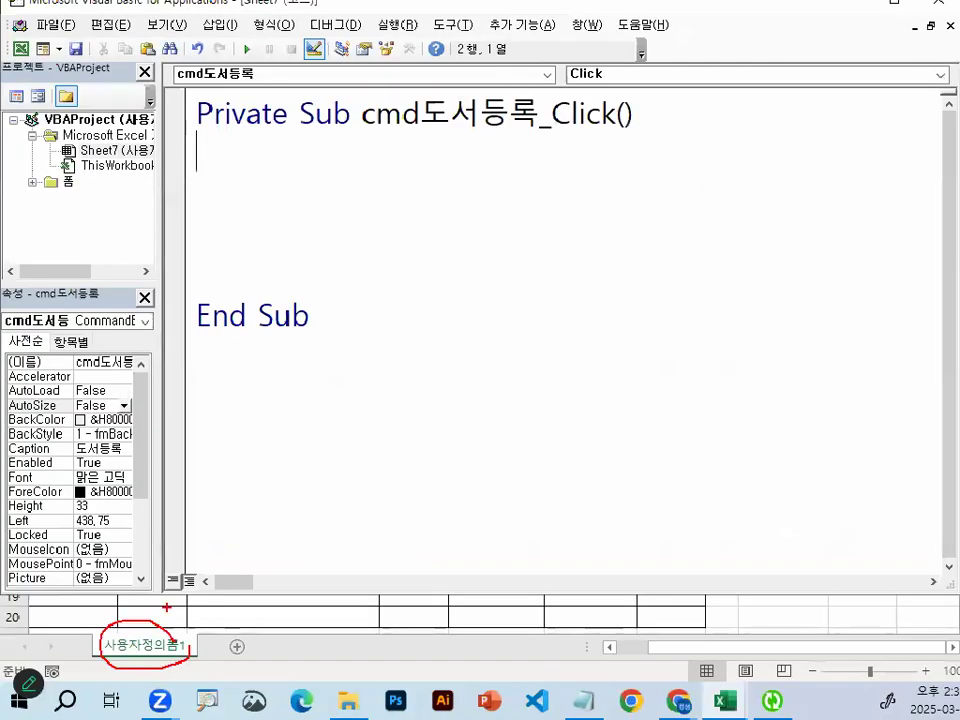
key("Escape")
mouse_move(626, 84)
left_mouse_down()
mouse_move(515, 48)
mouse_move(589, 105)
left_mouse_up()
left_click_drag(809, 22, 597, 365)
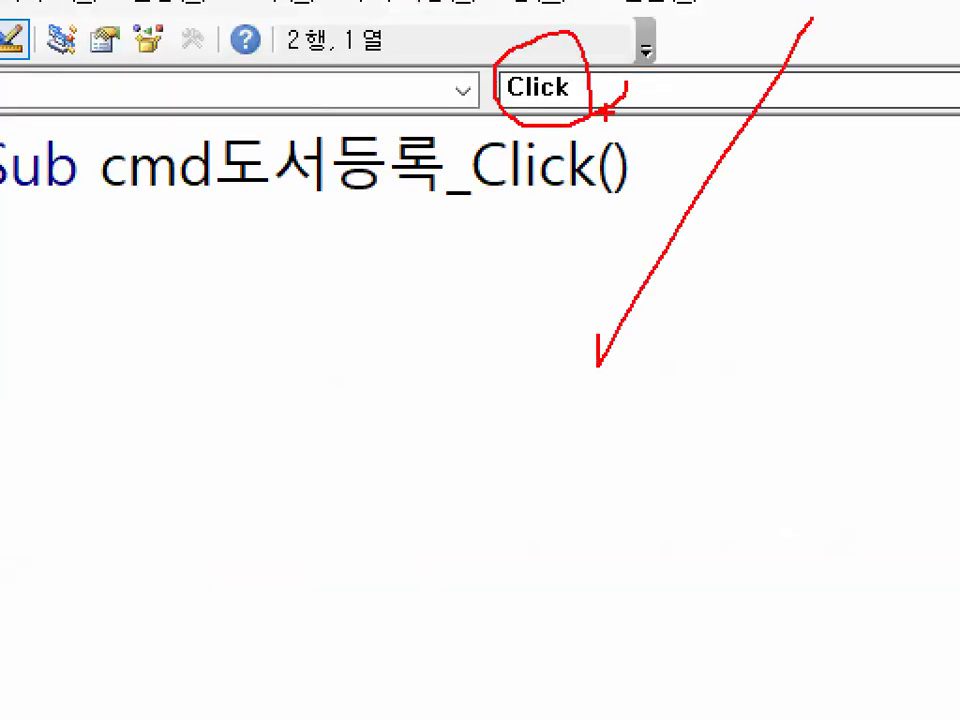
left_click_drag(600, 110, 795, 317)
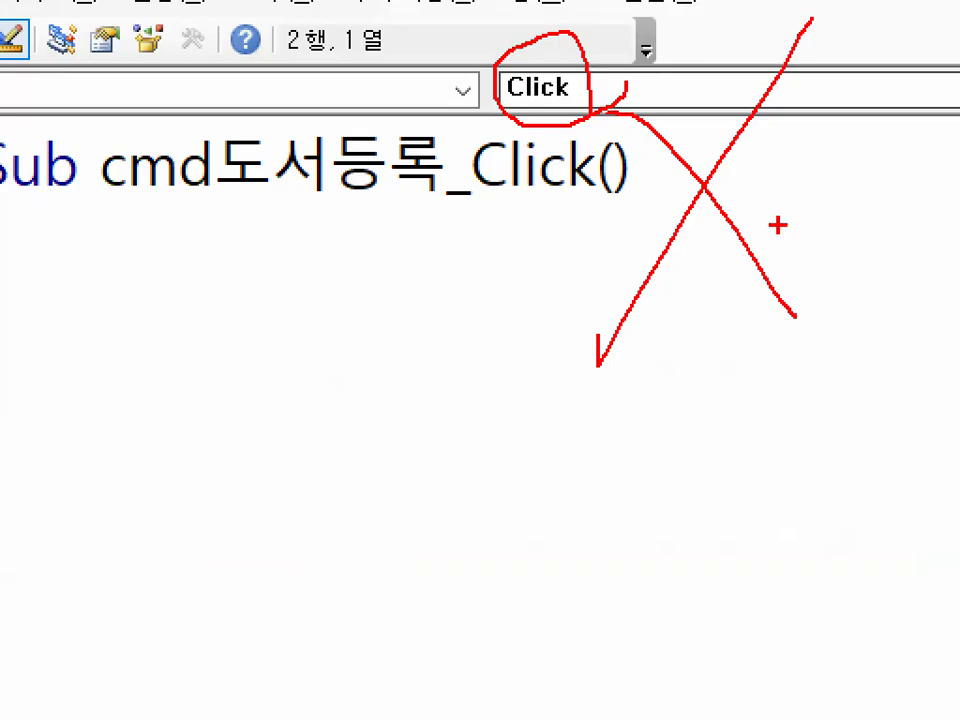
key("Escape")
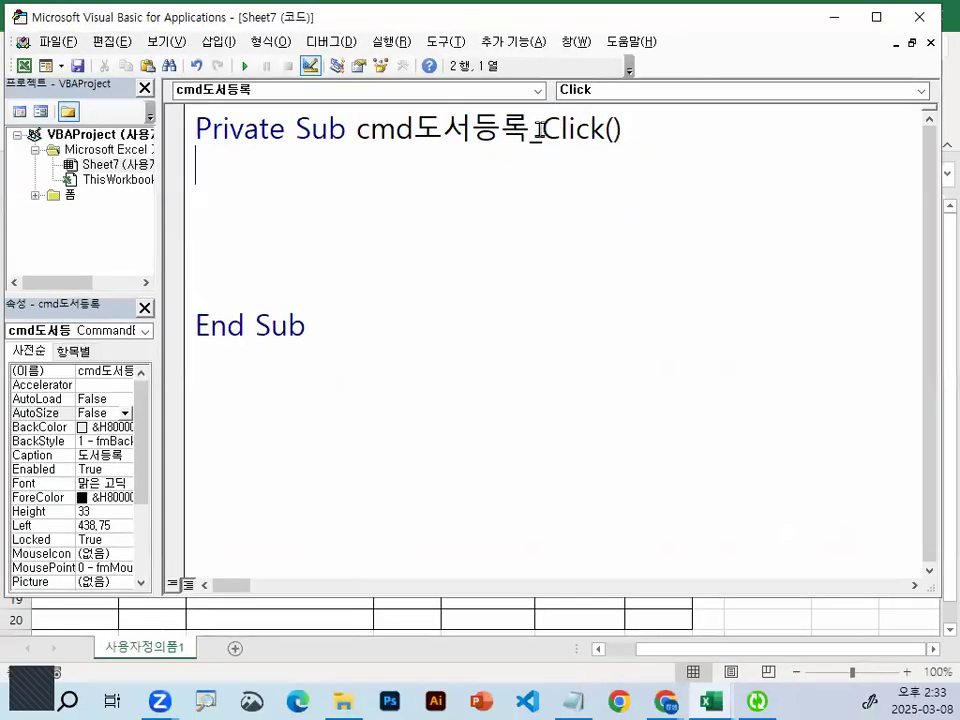
Highlight Click() in the header, place the cursor on the second blank line of the procedure, and mark that spot in red.
left_click_drag(541, 130, 624, 131)
left_click(257, 197)
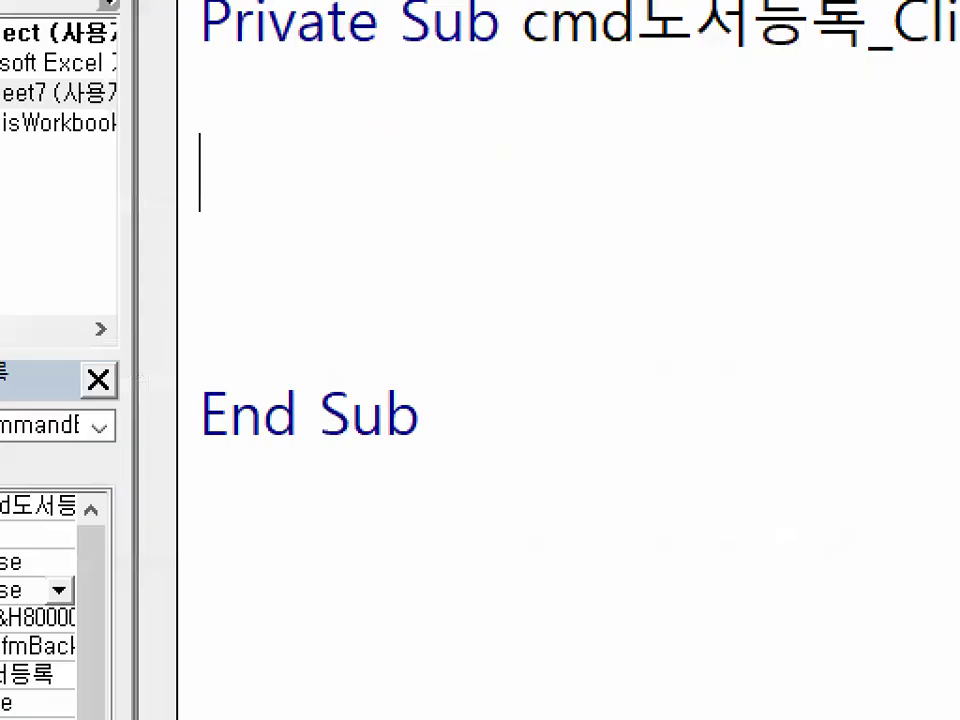
mouse_move(250, 178)
left_mouse_down()
mouse_move(250, 200)
mouse_move(125, 125)
mouse_move(262, 195)
left_mouse_up()
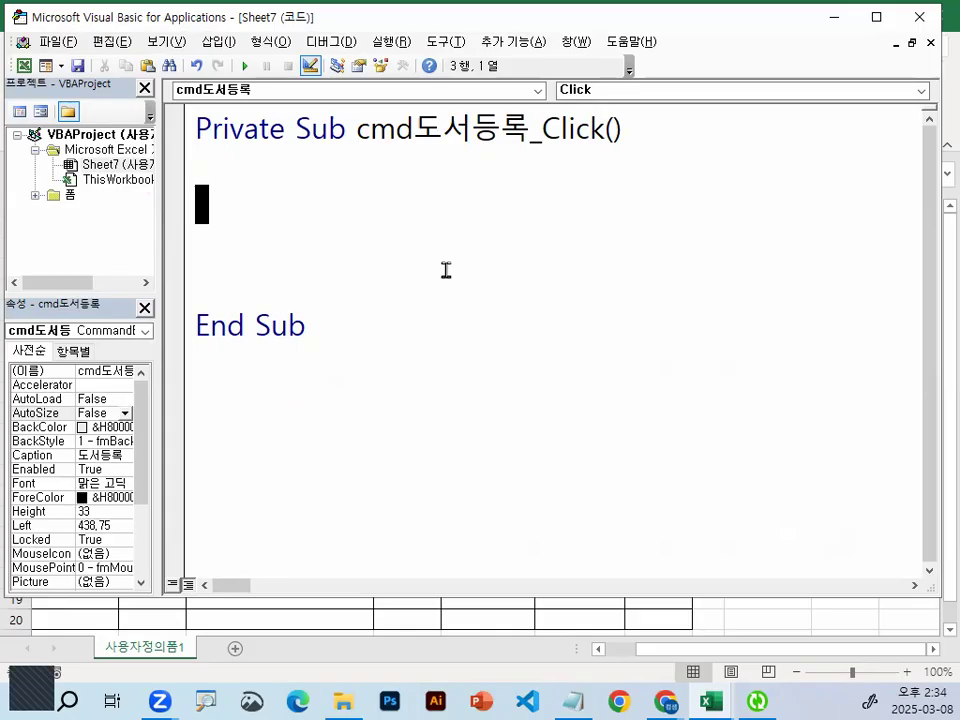
Enter 가 나다 on the blank line, delete 나다, and mark the block cursor after 가 in red.
type("가ㄴ")
key("BackSpace")
type("나다")
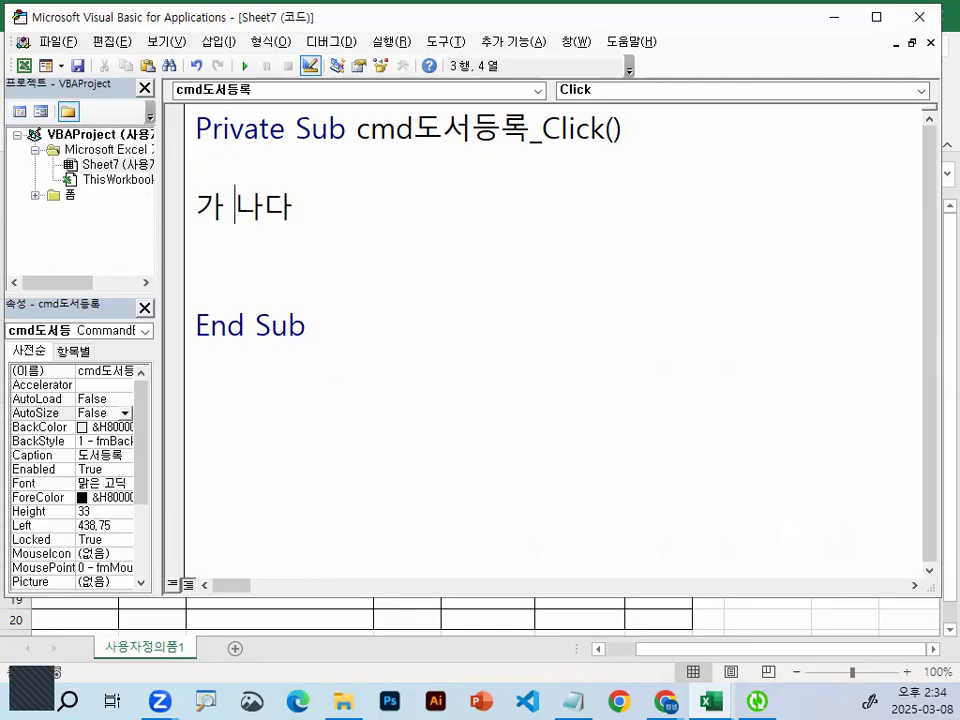
key("BackSpace")
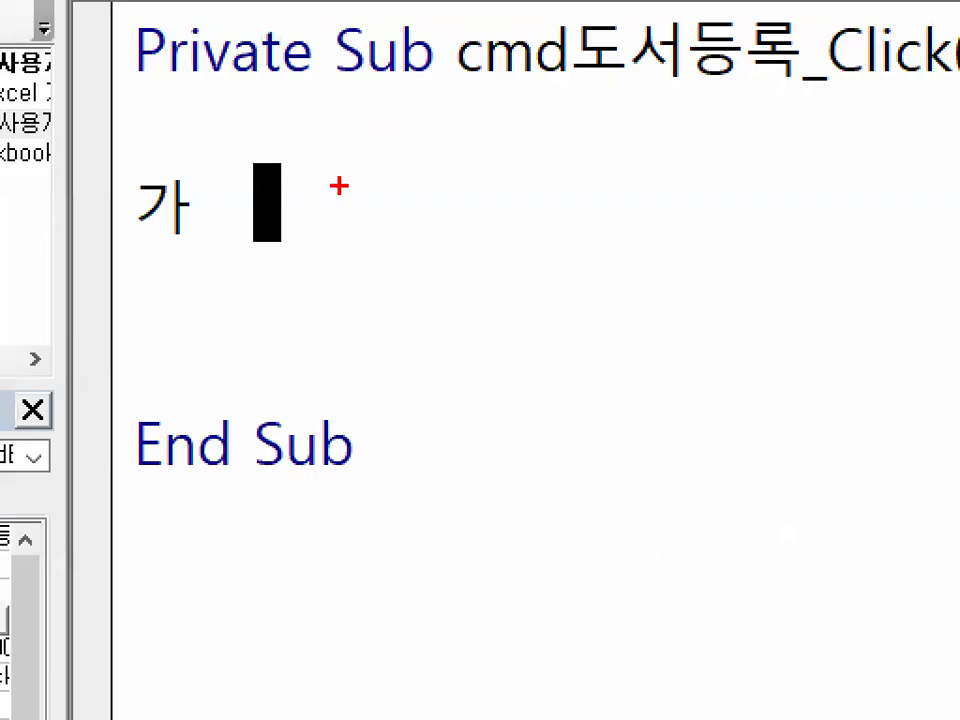
left_click_drag(296, 197, 299, 215)
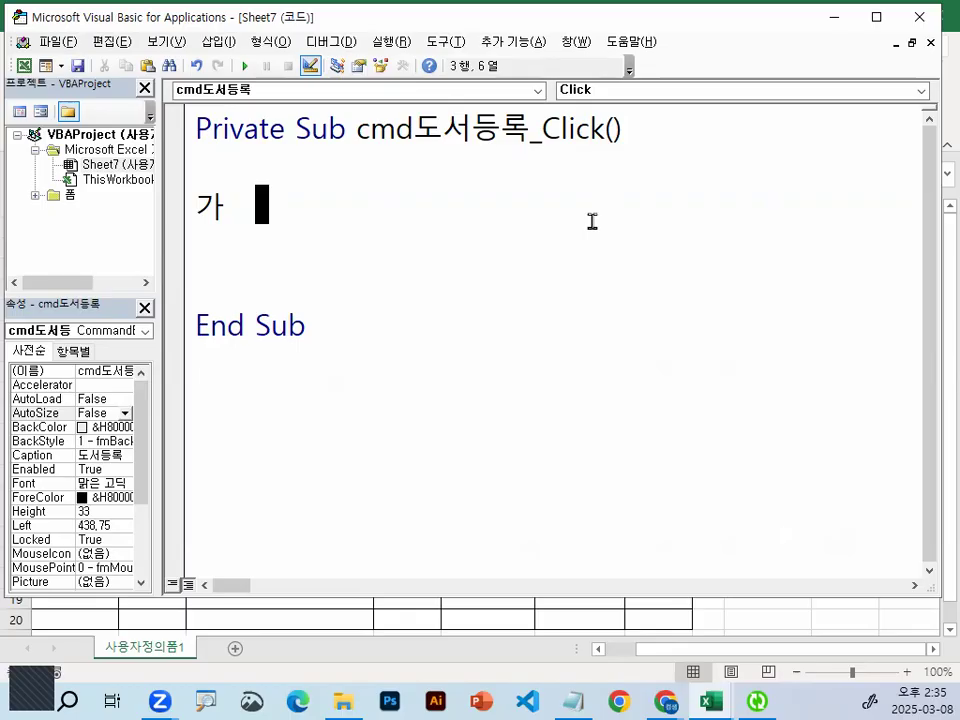
Set and remove a breakpoint on the 가 line, and delete the 가 text.
key("Hangul")
key("Hangul")
key("Hangul")
key("F9")
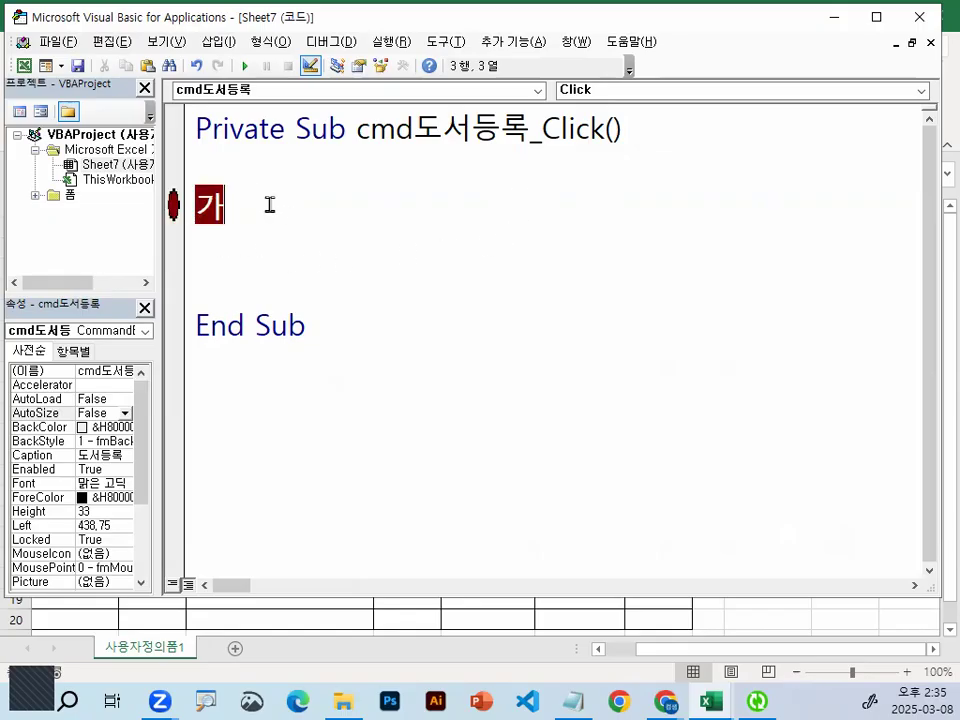
left_click(177, 209)
left_click_drag(177, 214, 244, 208)
key("BackSpace")
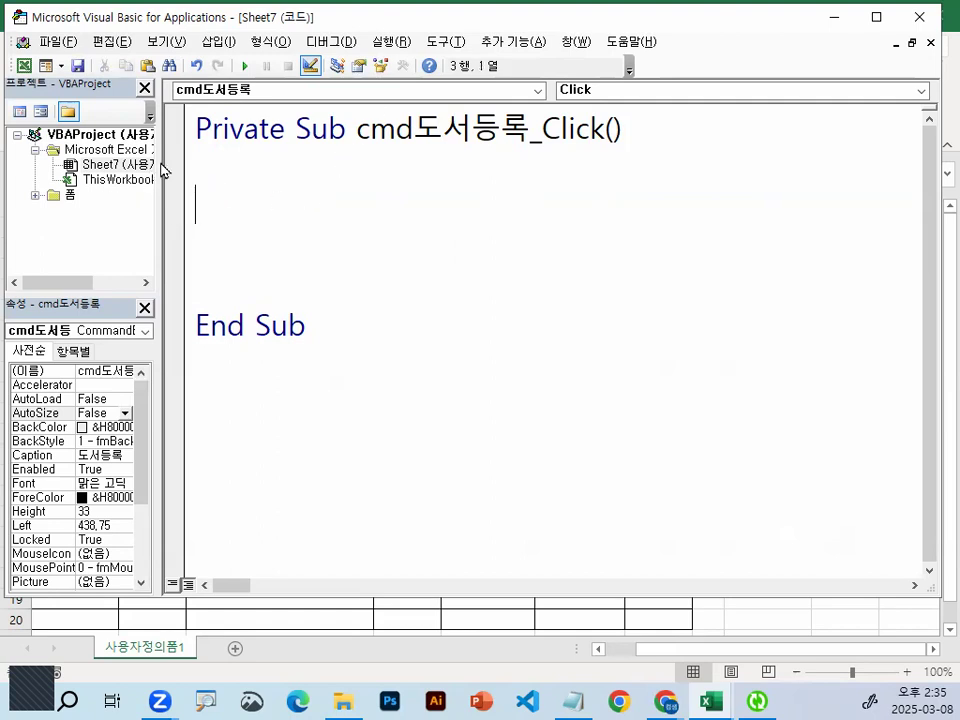
Widen the project and properties area, circle the 프로젝트 title and project tree in red with a check mark, and clear the markings.
left_click_drag(160, 162, 276, 163)
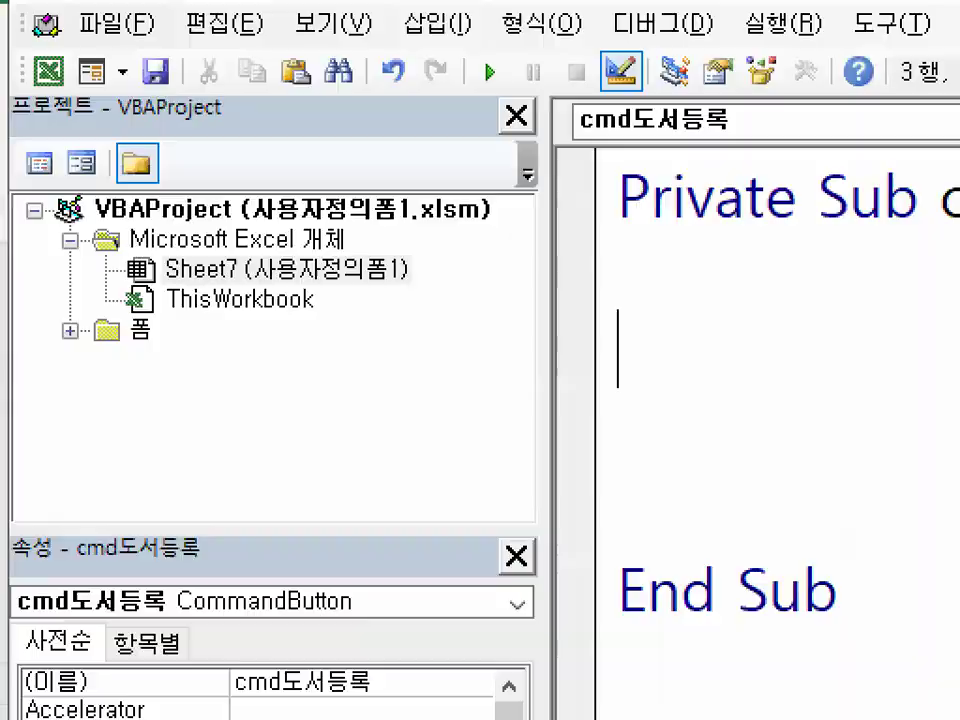
mouse_move(92, 84)
left_mouse_down()
mouse_move(96, 102)
mouse_move(16, 100)
mouse_move(90, 82)
left_mouse_up()
mouse_move(335, 385)
left_mouse_down()
mouse_move(9, 285)
mouse_move(300, 192)
mouse_move(351, 430)
left_mouse_up()
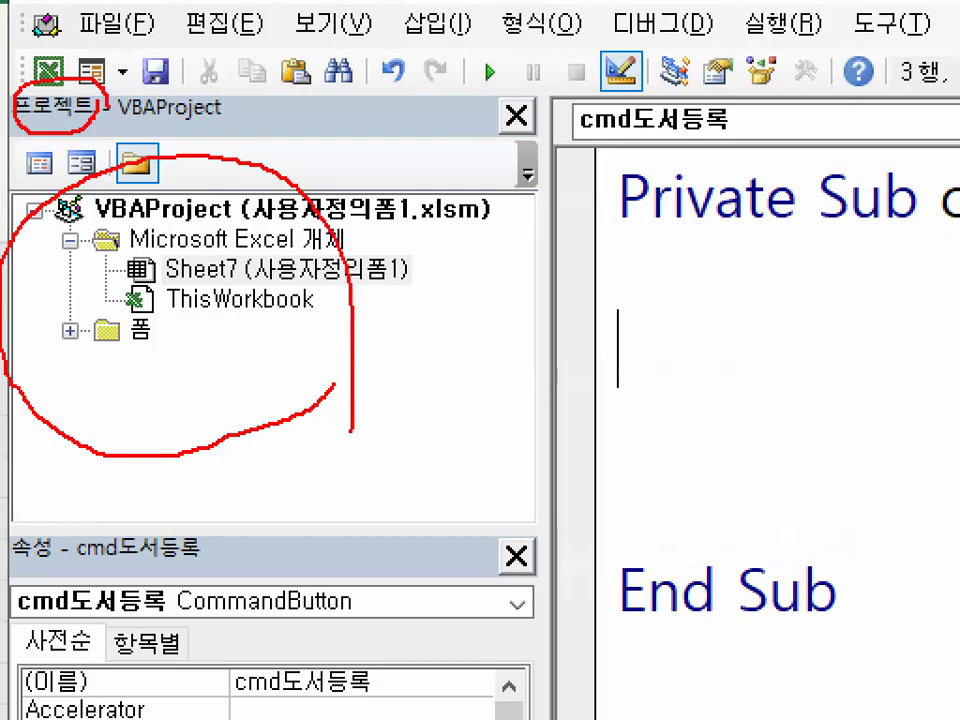
left_click_drag(255, 262, 362, 148)
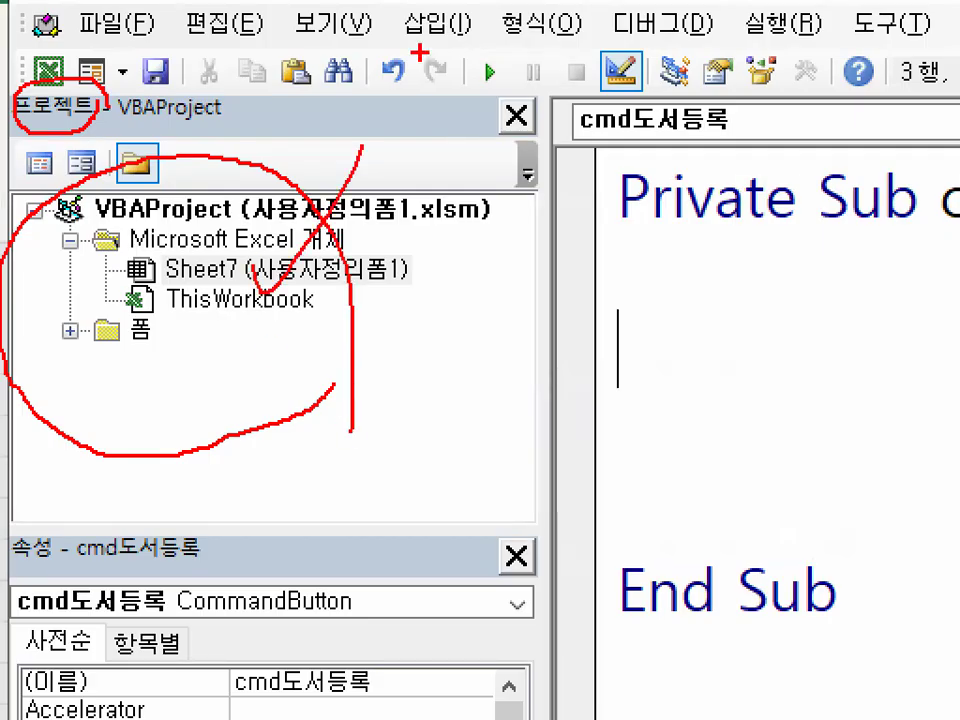
key("Escape")
Underline and circle the 속성 title of the properties area in red, and clear the markings.
key("ctrl+1")
left_click(4, 331)
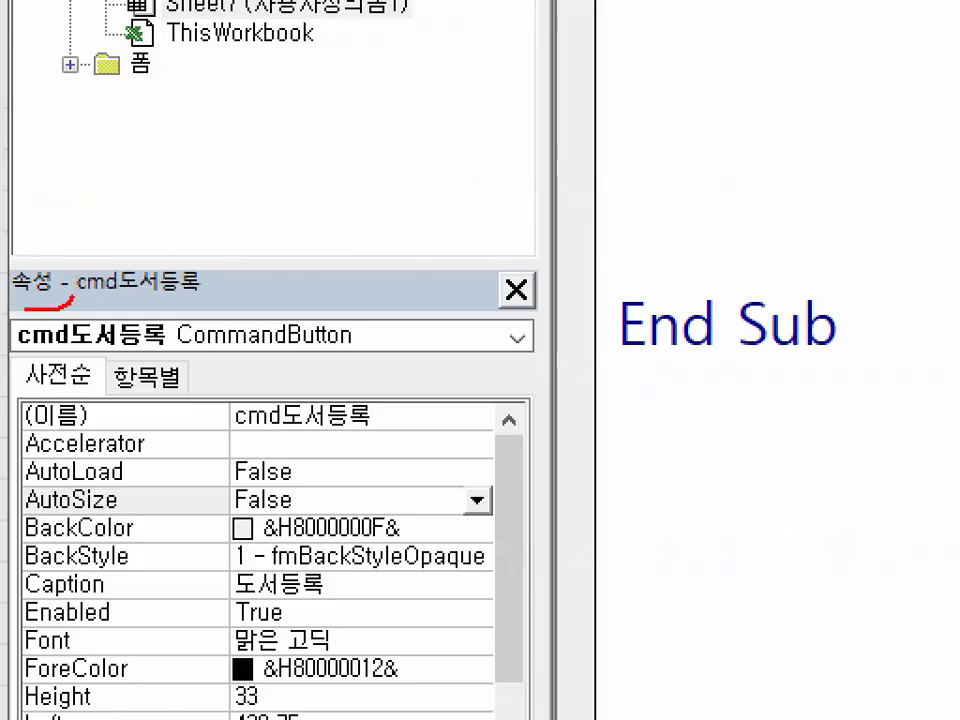
left_click_drag(72, 292, 14, 292)
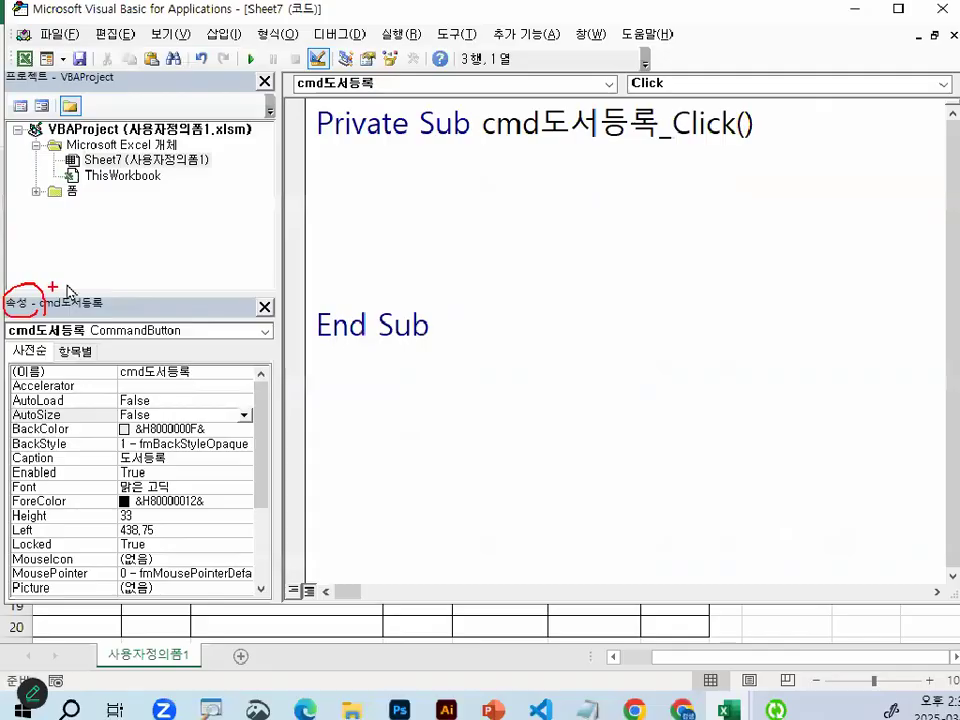
key("Escape")
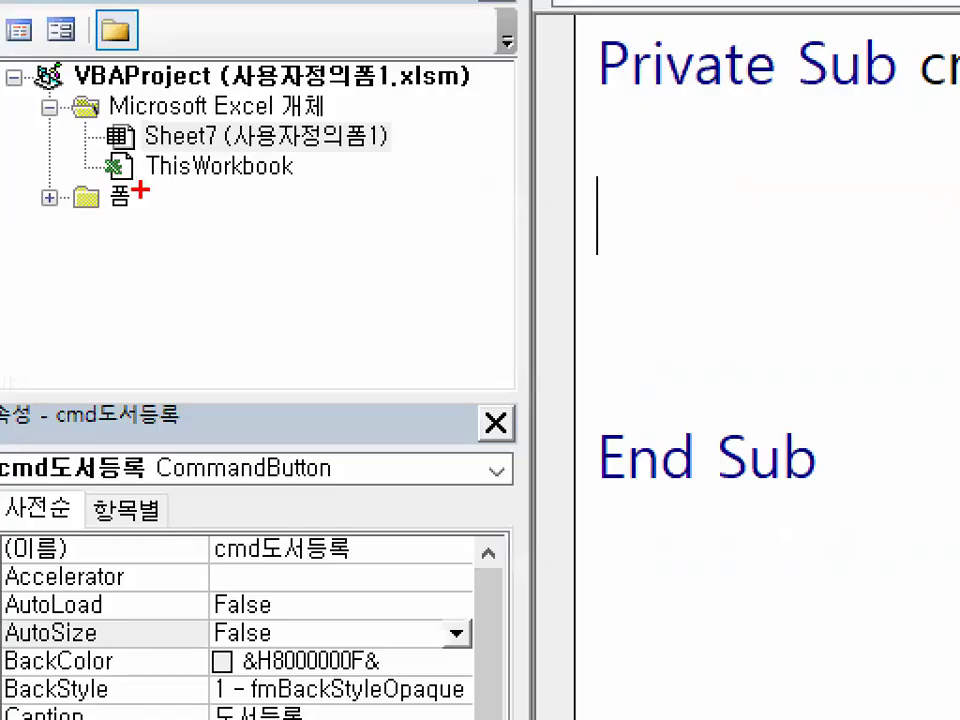
Mark the 폼 folder in red, expand it, underline the 도서등록 form, and open that form for design.
left_click_drag(80, 192, 83, 205)
key("Escape")
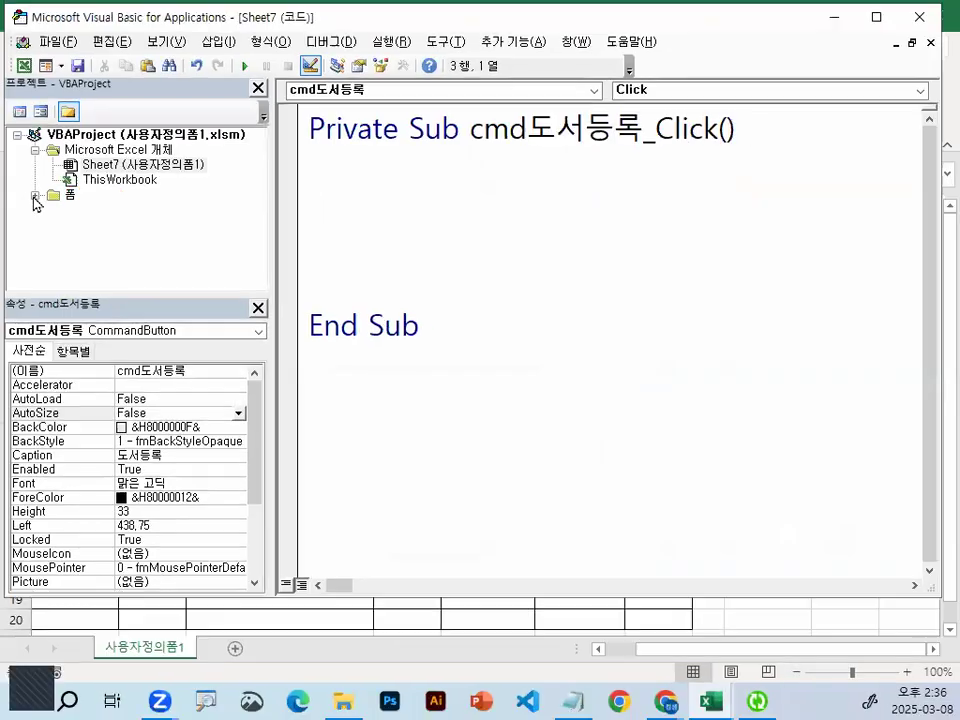
left_click_drag(78, 211, 80, 186)
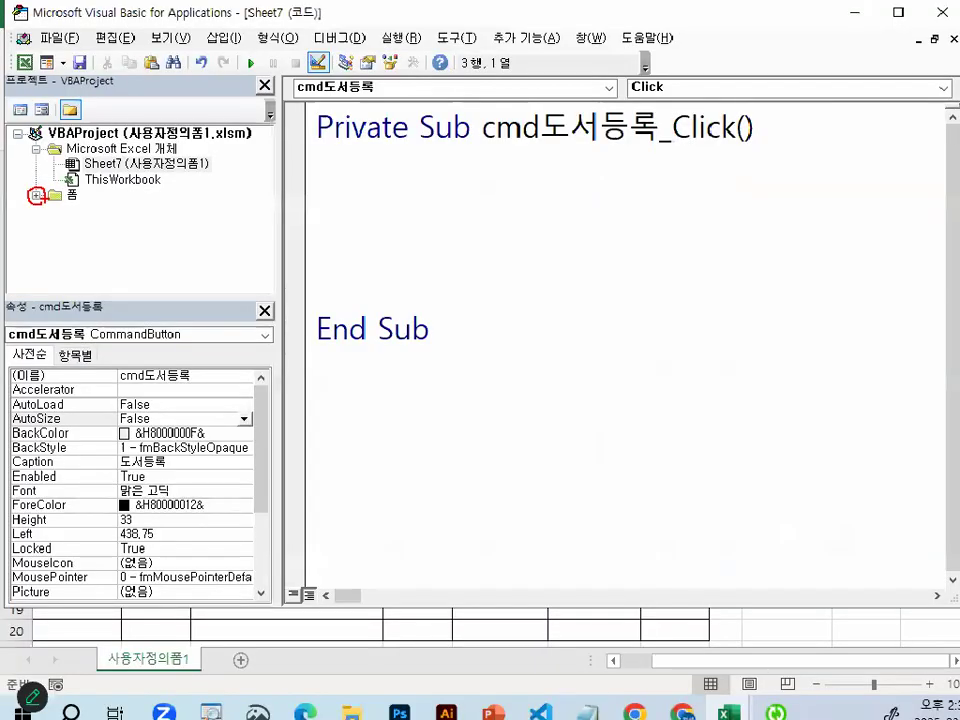
left_click(70, 197)
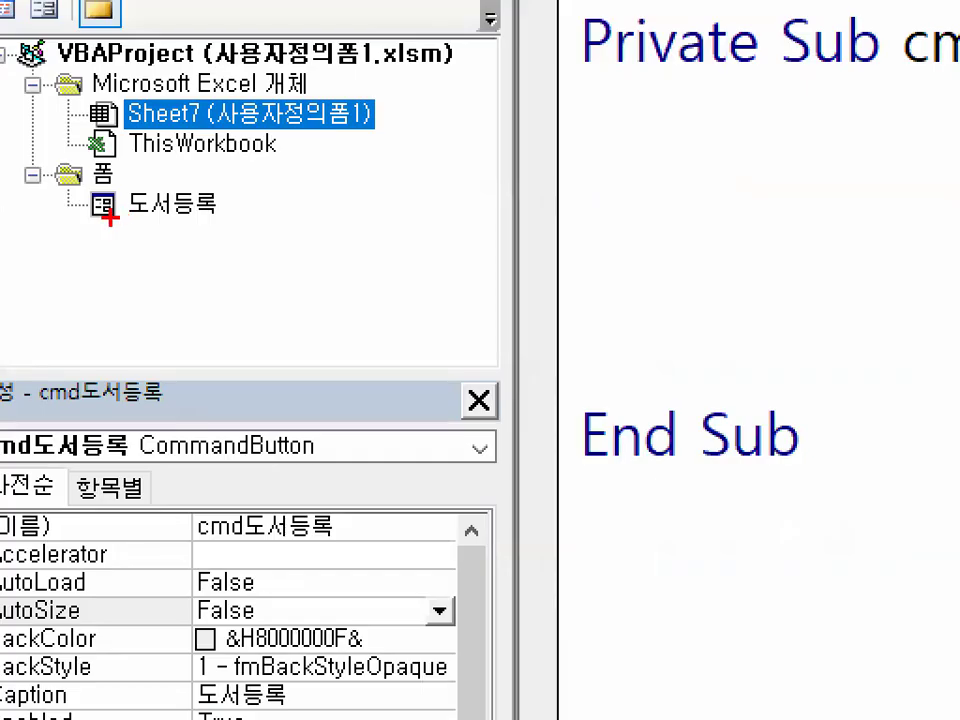
left_click_drag(104, 217, 210, 217)
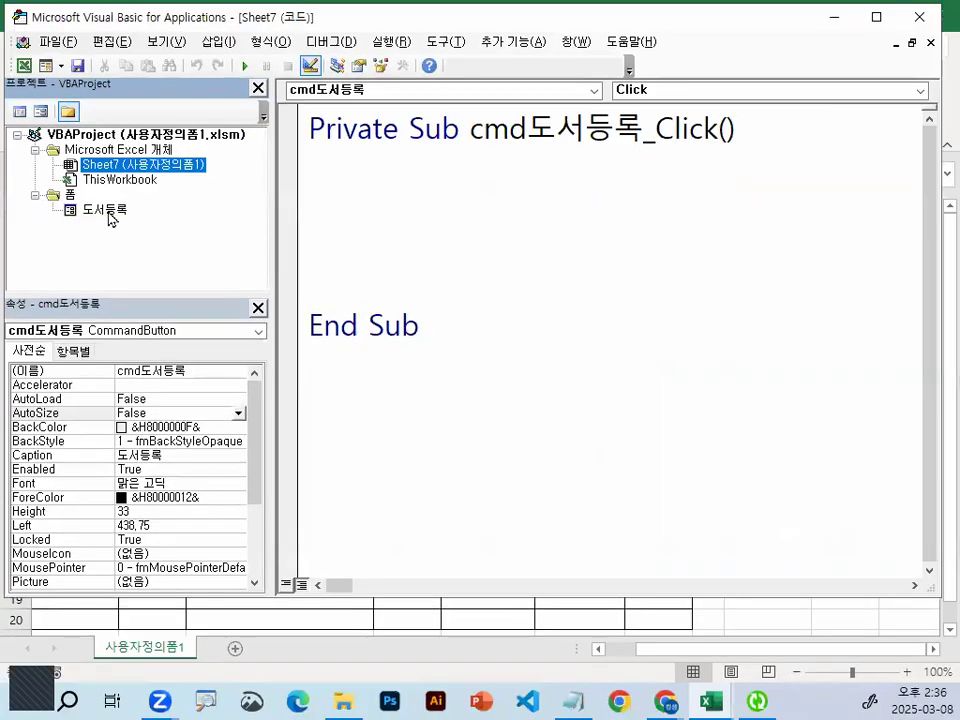
double_click(177, 209)
Circle the whole 도서등록 form, check-mark its 분야 combo box, circle the three 구분 option buttons, and clear the markings.
left_click_drag(619, 243, 728, 183)
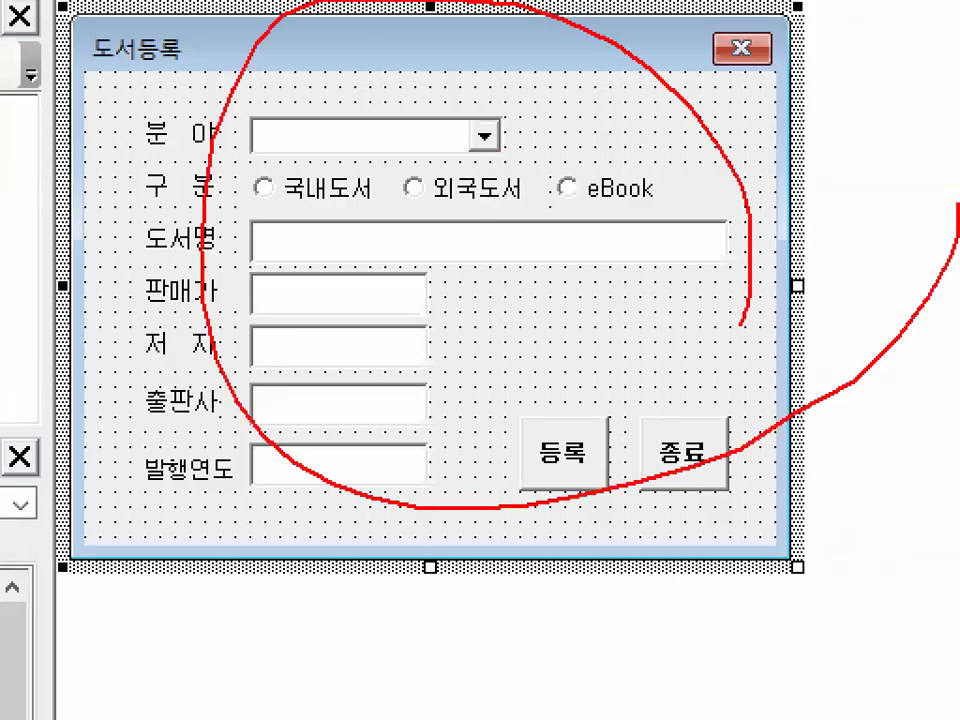
key("Escape")
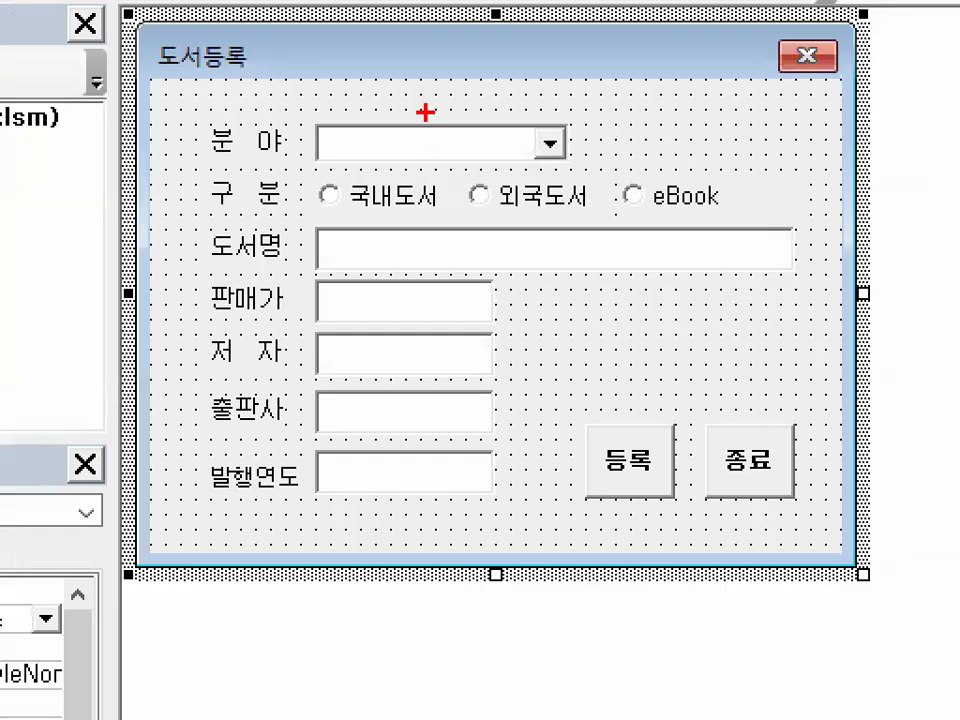
left_click_drag(425, 112, 528, 21)
left_click_drag(338, 186, 352, 210)
left_click_drag(484, 187, 498, 203)
left_click_drag(638, 206, 690, 211)
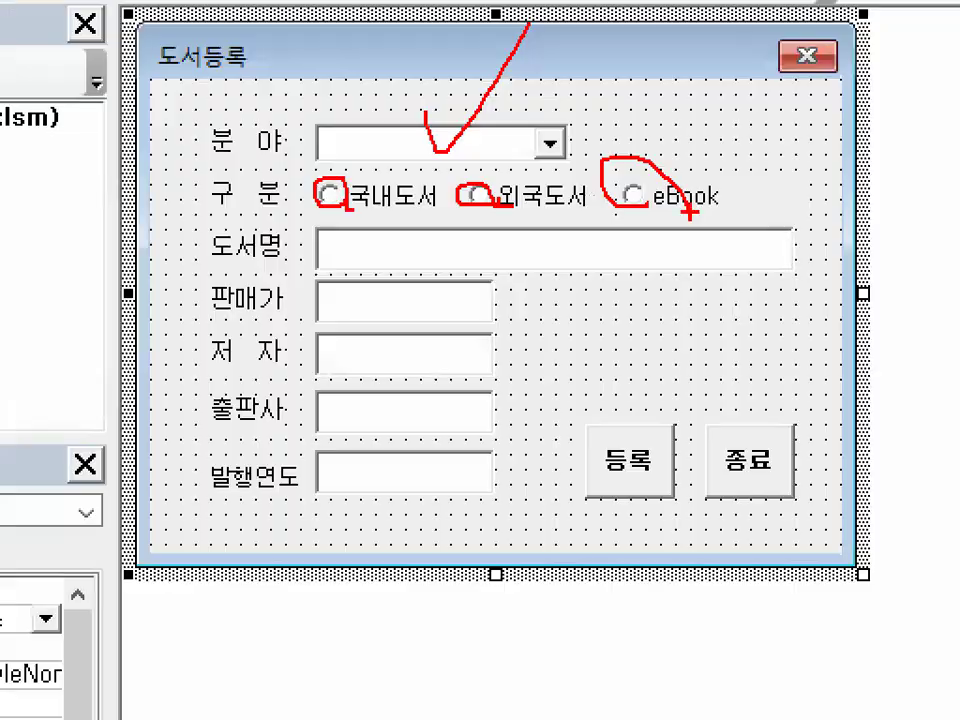
key("Escape")
Select the 분야 combo box, circle its drop-down arrow and add a check mark in red, clearing each mark.
left_click(385, 150)
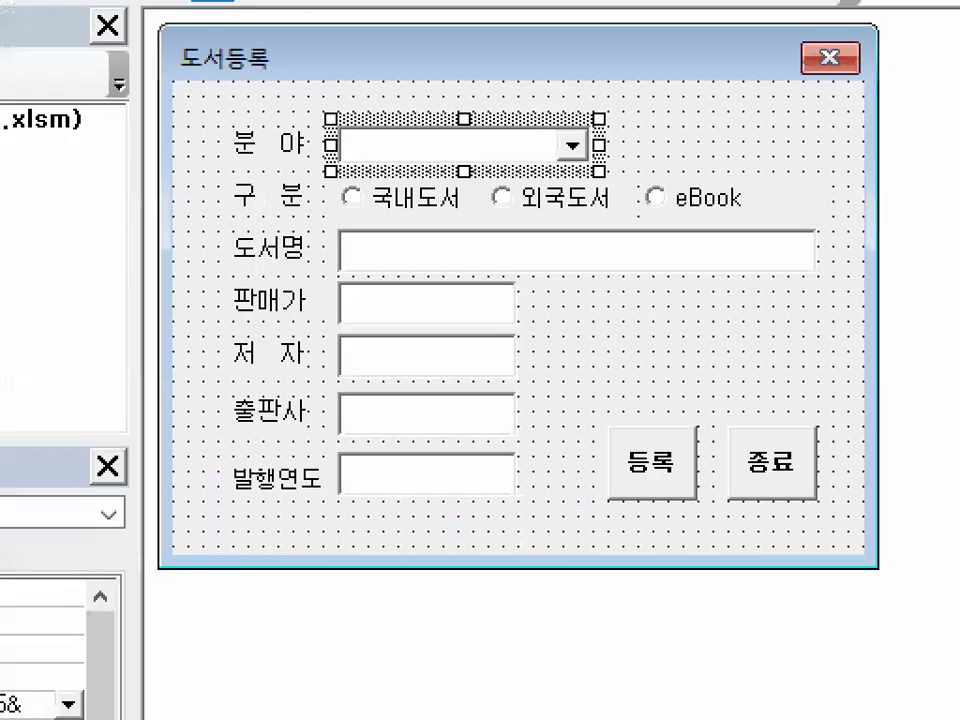
left_click_drag(577, 120, 600, 157)
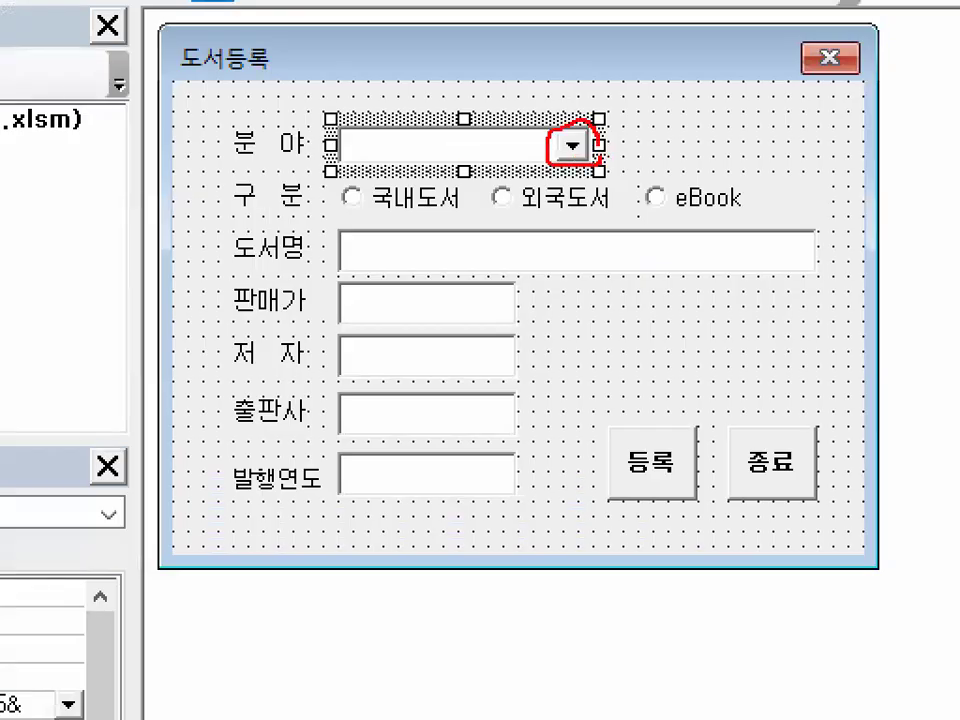
key("Escape")
mouse_move(366, 101)
left_mouse_down()
mouse_move(380, 154)
mouse_move(535, 4)
left_mouse_up()
key("Escape")
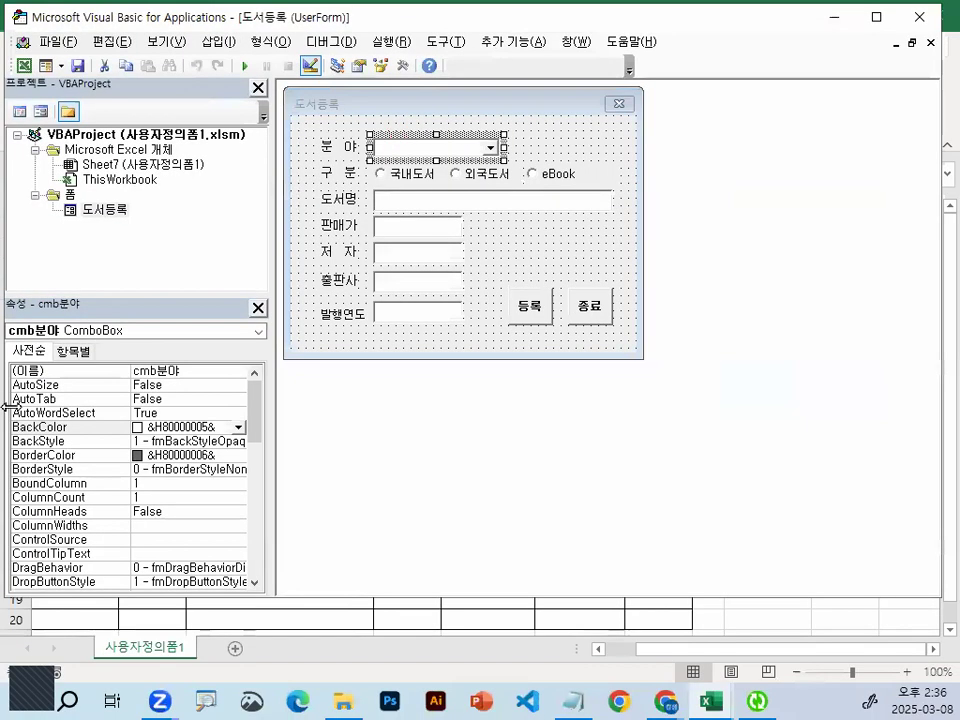
In the combo box's properties, circle 속성, underline ComboBox and (이름), and circle and check-mark the name cmb분야 in red.
mouse_move(90, 217)
left_mouse_down()
mouse_move(25, 270)
mouse_move(80, 255)
left_mouse_up()
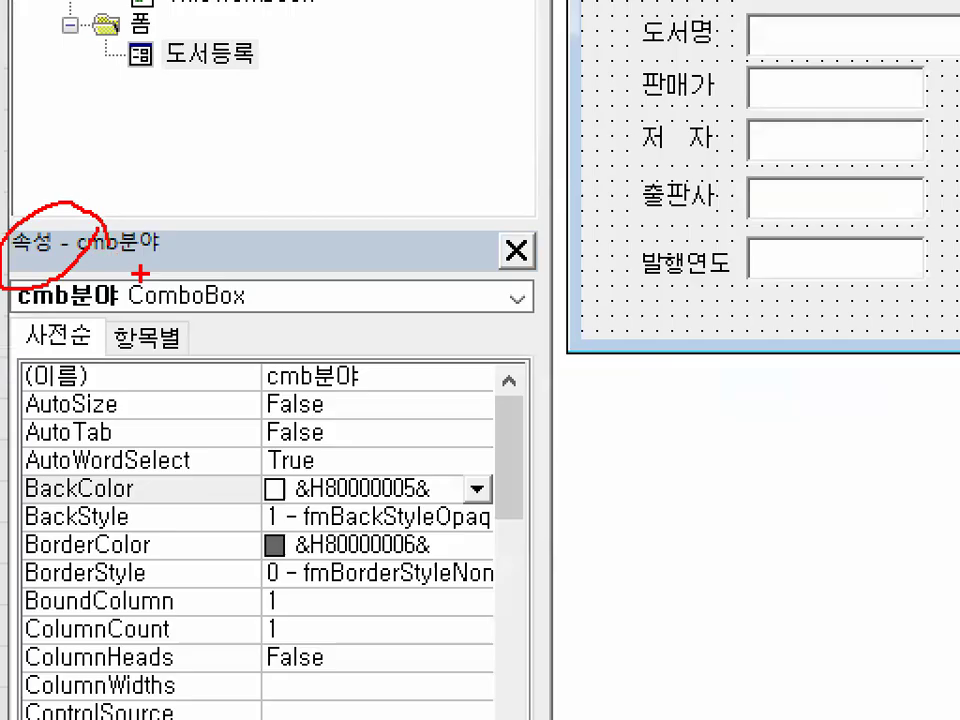
left_click_drag(124, 311, 250, 311)
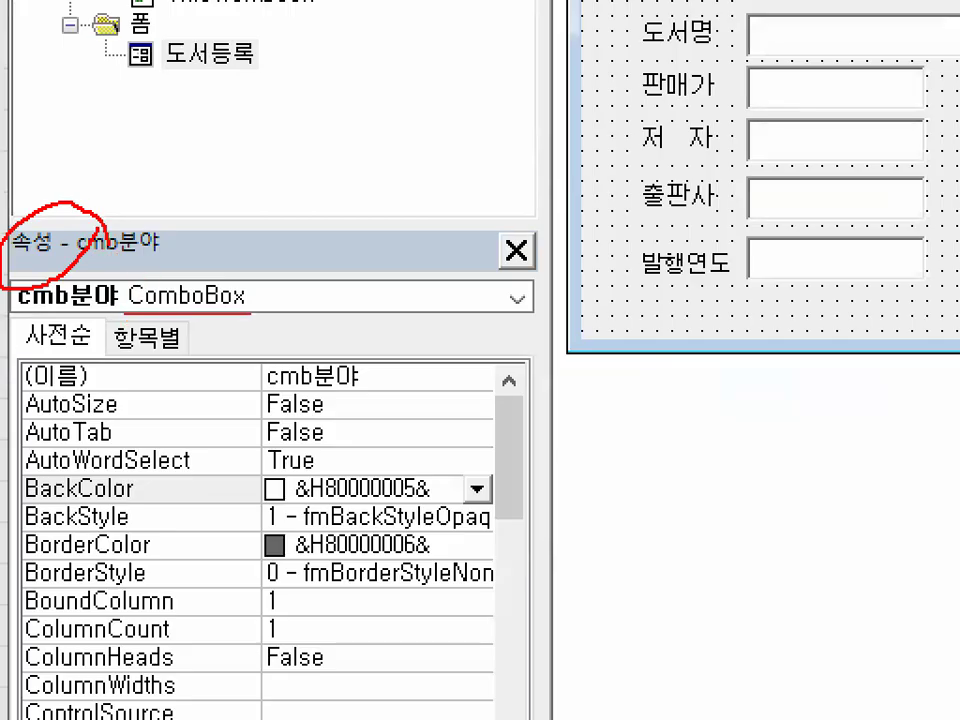
left_click_drag(6, 386, 112, 384)
mouse_move(300, 393)
left_mouse_down()
mouse_move(362, 391)
mouse_move(250, 368)
mouse_move(330, 354)
mouse_move(404, 225)
left_mouse_up()
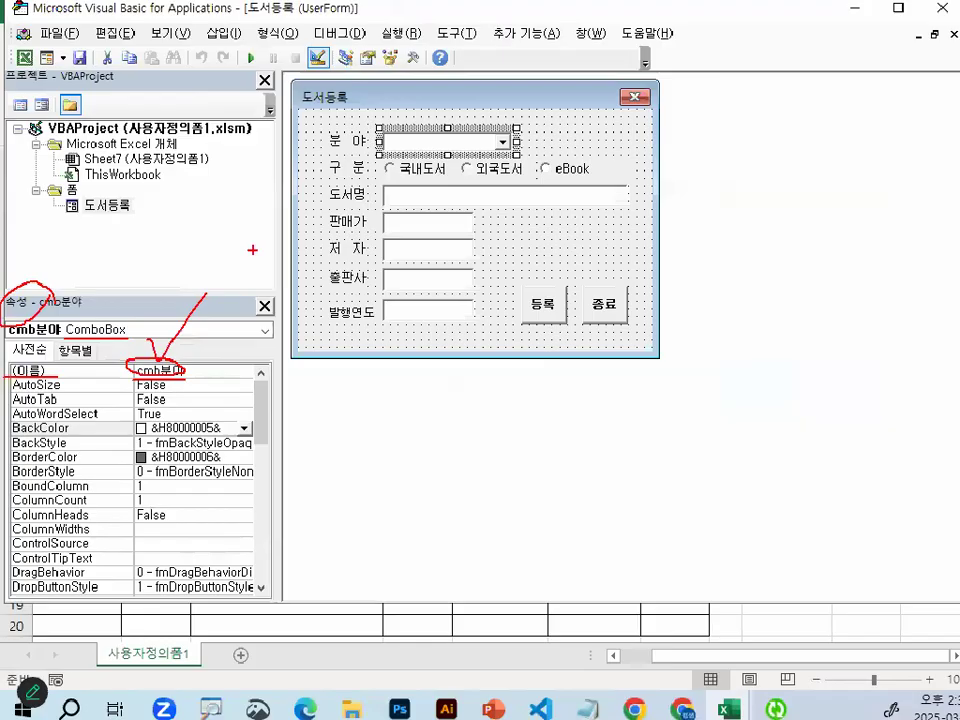
Circle the combo box's name cmb분야, its drop-down arrow on the form, and the name again in red, clearing each mark.
key("e")
mouse_move(240, 389)
left_mouse_down()
mouse_move(141, 381)
mouse_move(256, 381)
left_mouse_up()
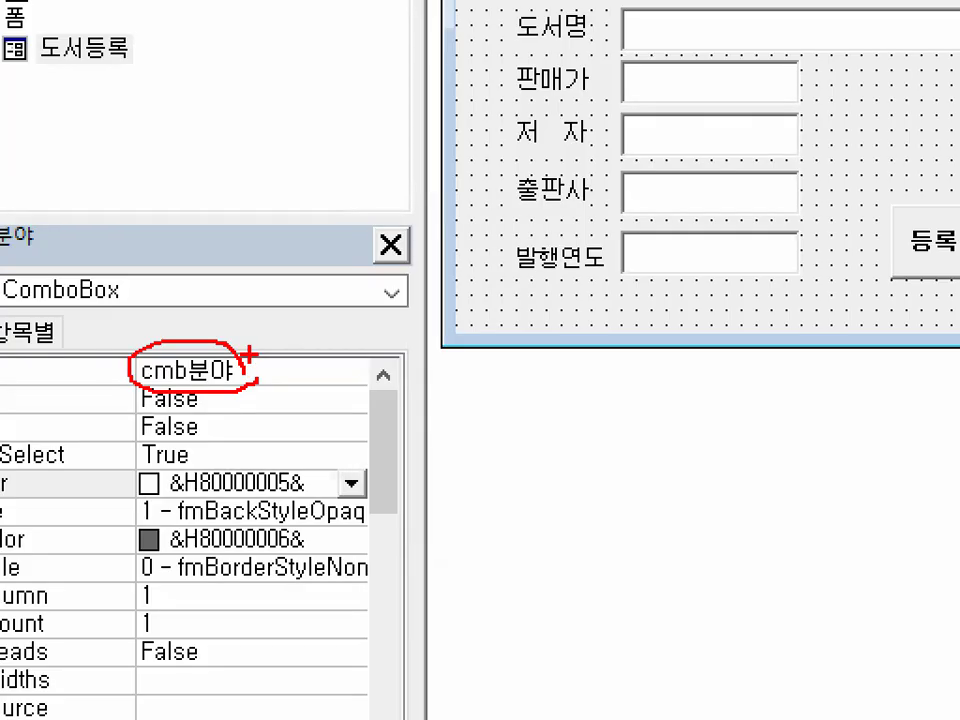
key("Escape")
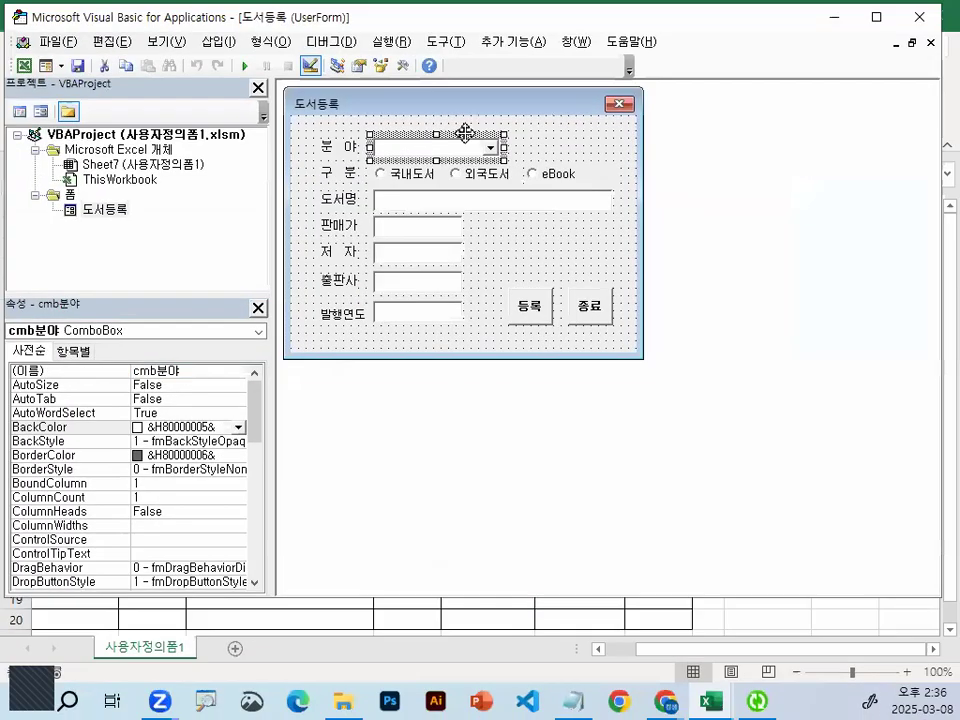
key("ctrl+1")
mouse_move(529, 145)
left_mouse_down()
mouse_move(450, 164)
mouse_move(500, 139)
left_mouse_up()
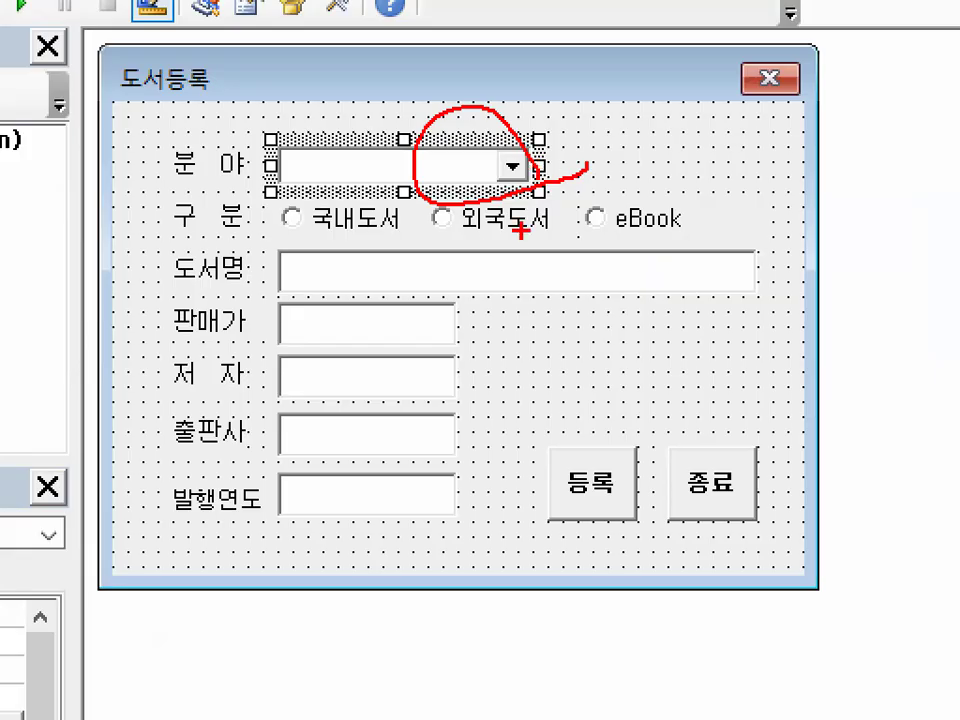
key("Escape")
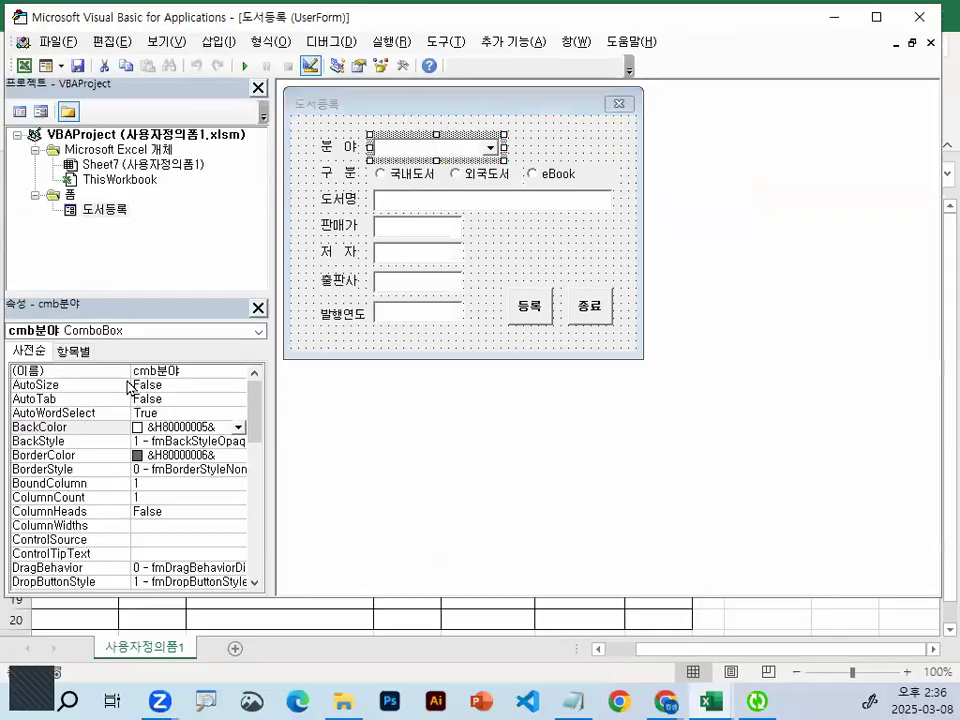
key("ctrl+1")
left_click_drag(250, 345, 265, 395)
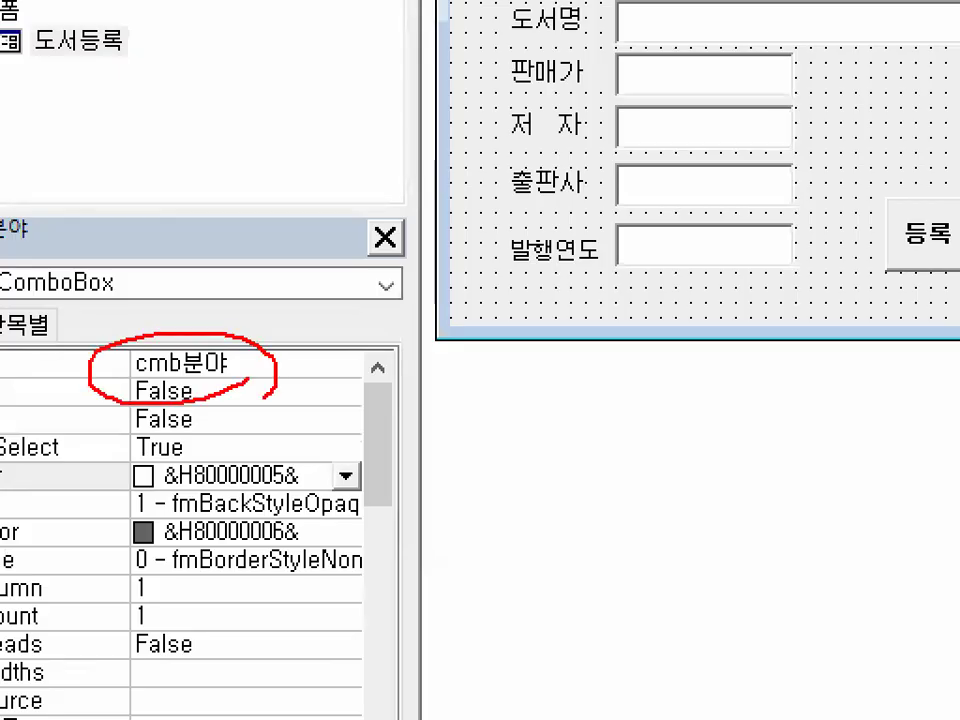
key("Escape")
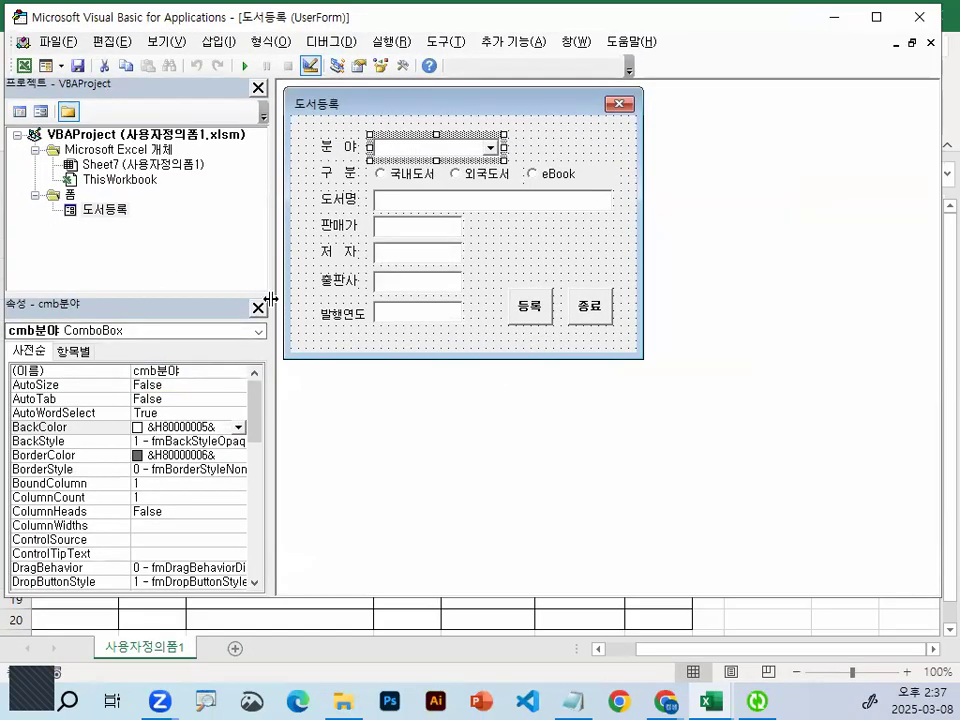
Draw two large red brackets, circle the 분야 drop-down arrow, the name cmb분야 and the whole properties window, and clear the markings.
key("ctrl+2")
mouse_move(565, 183)
left_mouse_down()
mouse_move(530, 268)
mouse_move(565, 333)
left_mouse_up()
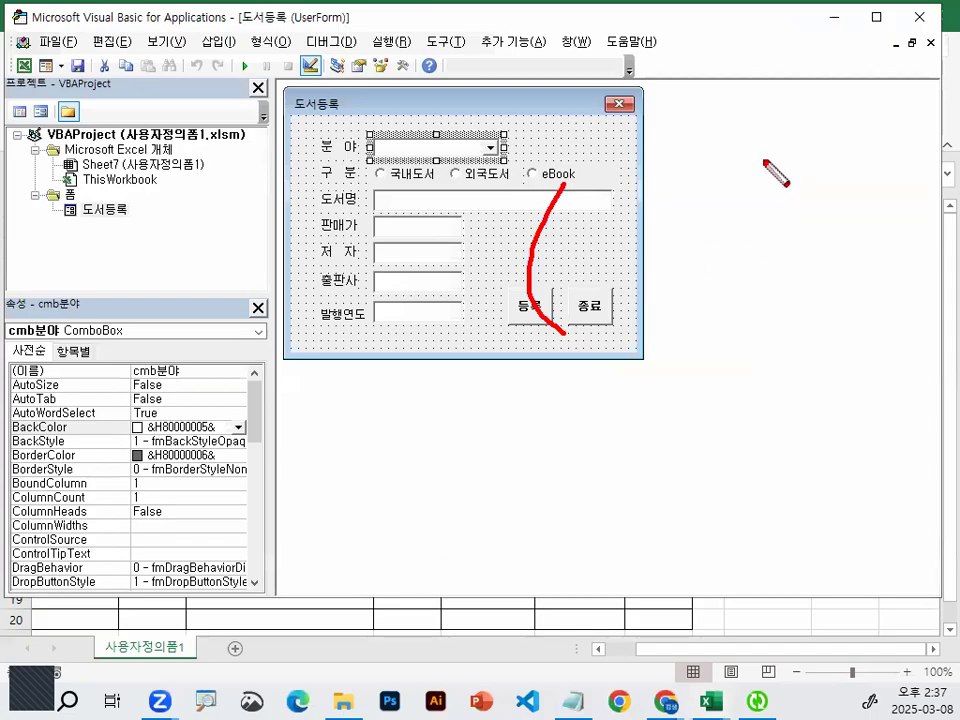
left_click_drag(765, 161, 762, 348)
mouse_move(523, 158)
left_mouse_down()
mouse_move(490, 150)
mouse_move(518, 160)
left_mouse_up()
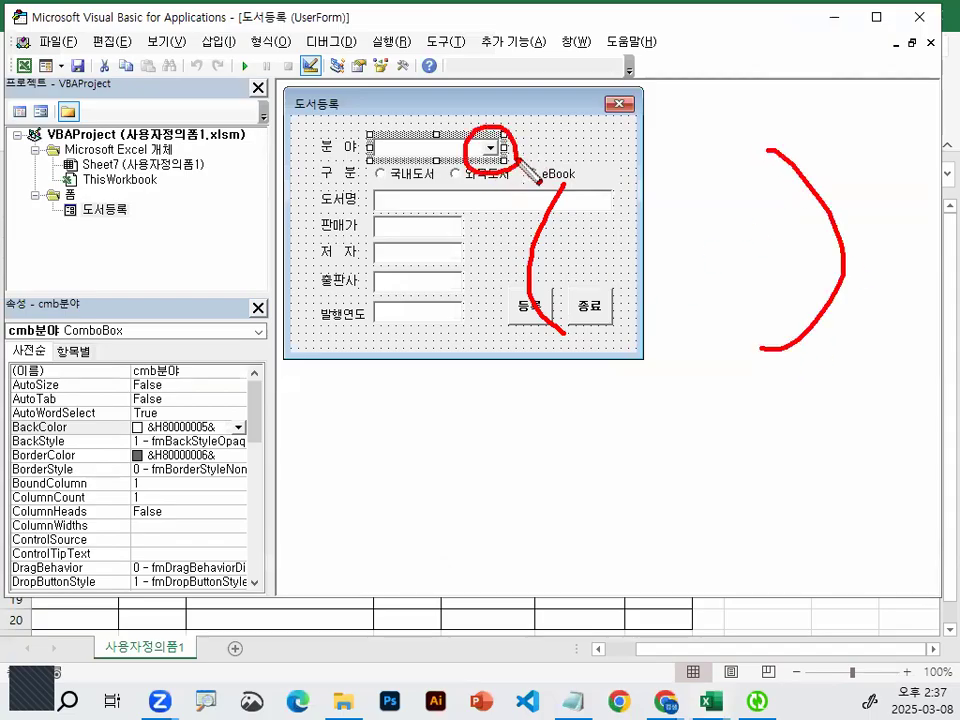
mouse_move(122, 372)
left_mouse_down()
mouse_move(185, 385)
mouse_move(175, 362)
mouse_move(186, 390)
left_mouse_up()
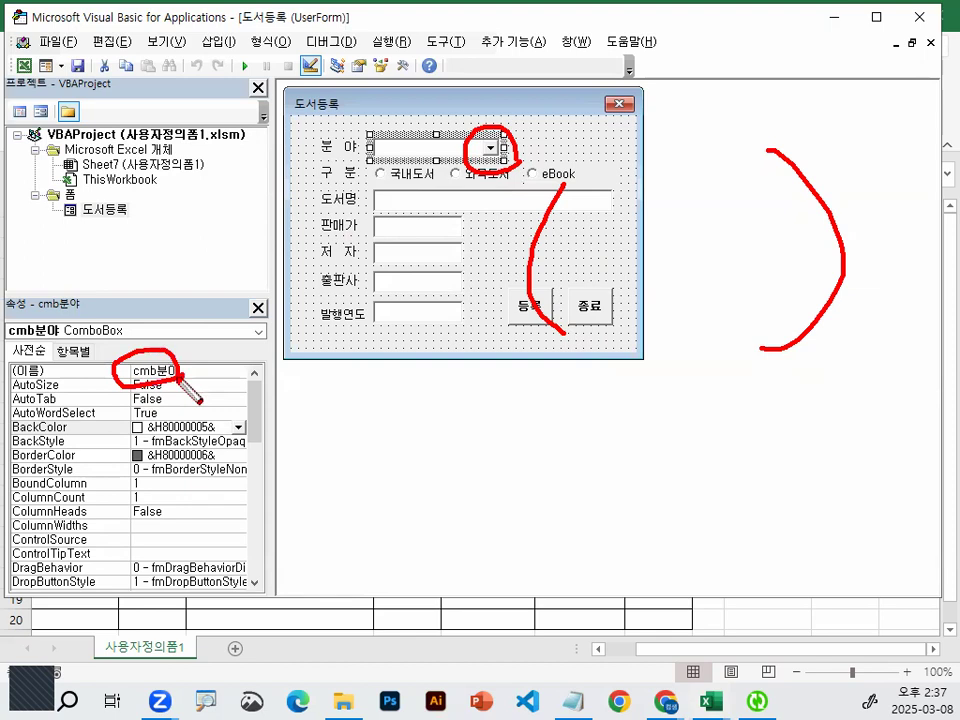
mouse_move(183, 384)
left_mouse_down()
mouse_move(120, 336)
mouse_move(200, 516)
mouse_move(230, 350)
mouse_move(328, 452)
left_mouse_up()
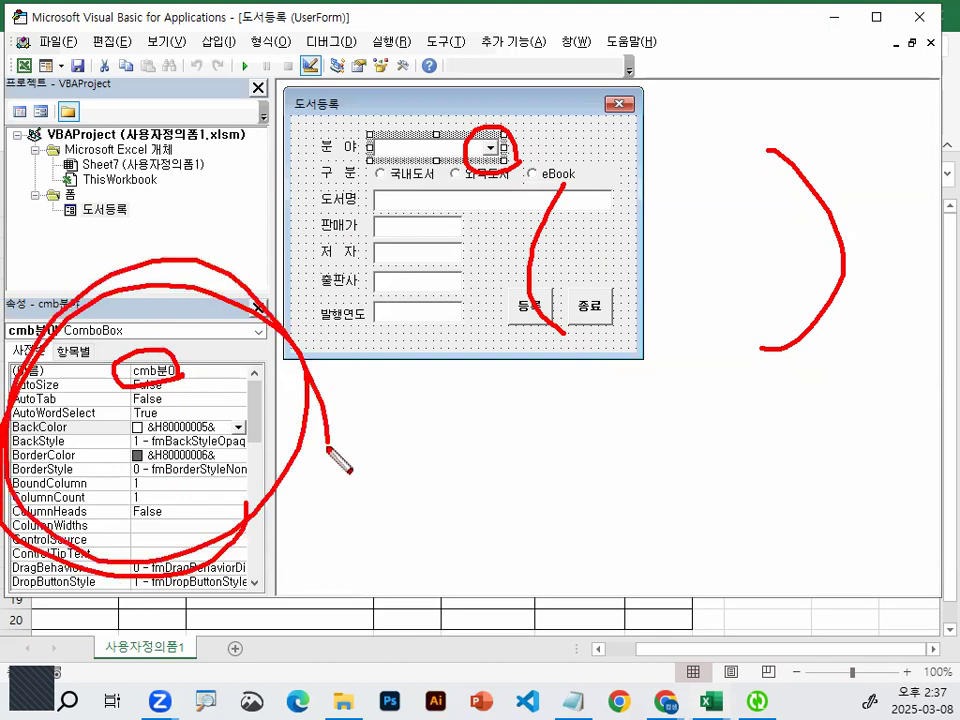
key("Escape")
Cross out the combo box's name cmb분야 in red, clear the mark, and select the 도서등록 form itself.
key("ctrl+1")
left_click_drag(124, 393, 184, 347)
left_click_drag(103, 416, 78, 433)
left_click_drag(118, 300, 163, 415)
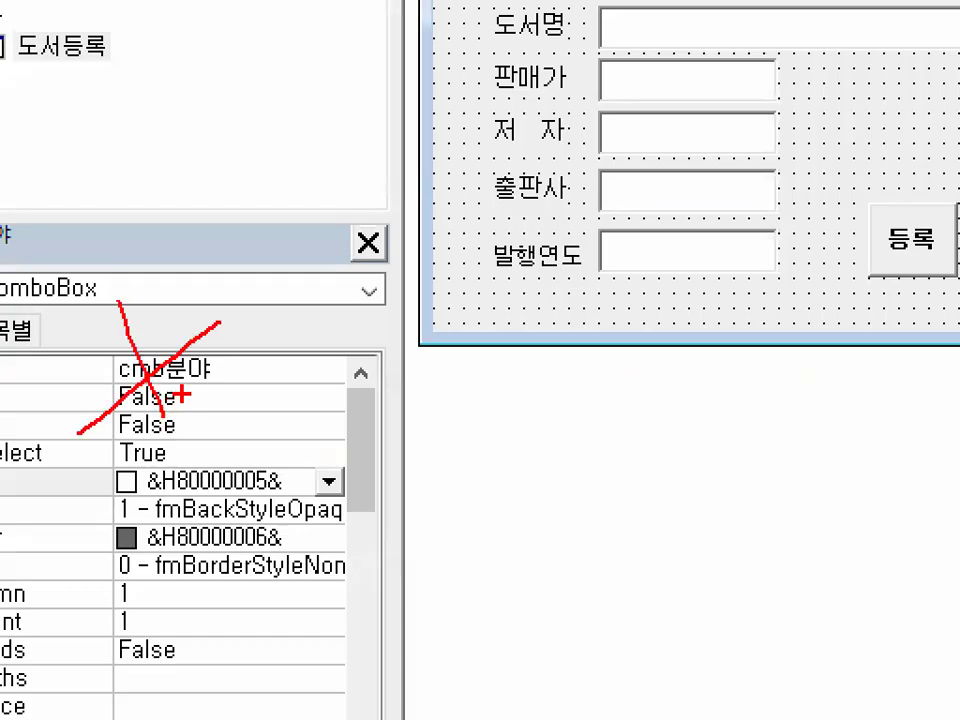
key("Escape")
left_click(565, 147)
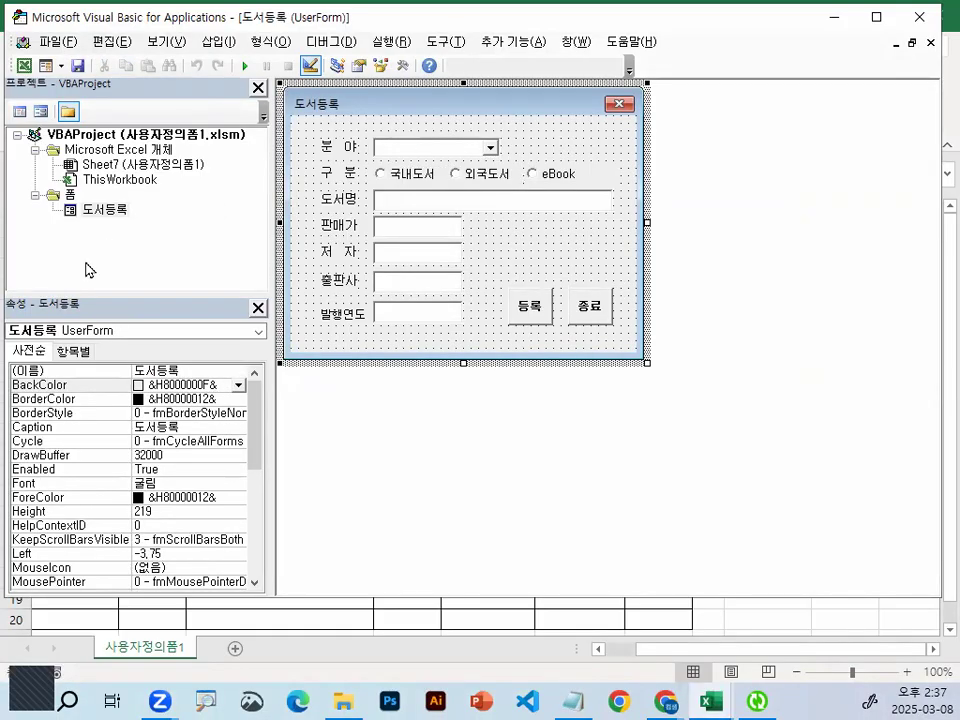
Circle the project tree, circle and cross out the form's properties list in red, and clear the markings.
key("ctrl+1")
left_click_drag(133, 136, 4, 131)
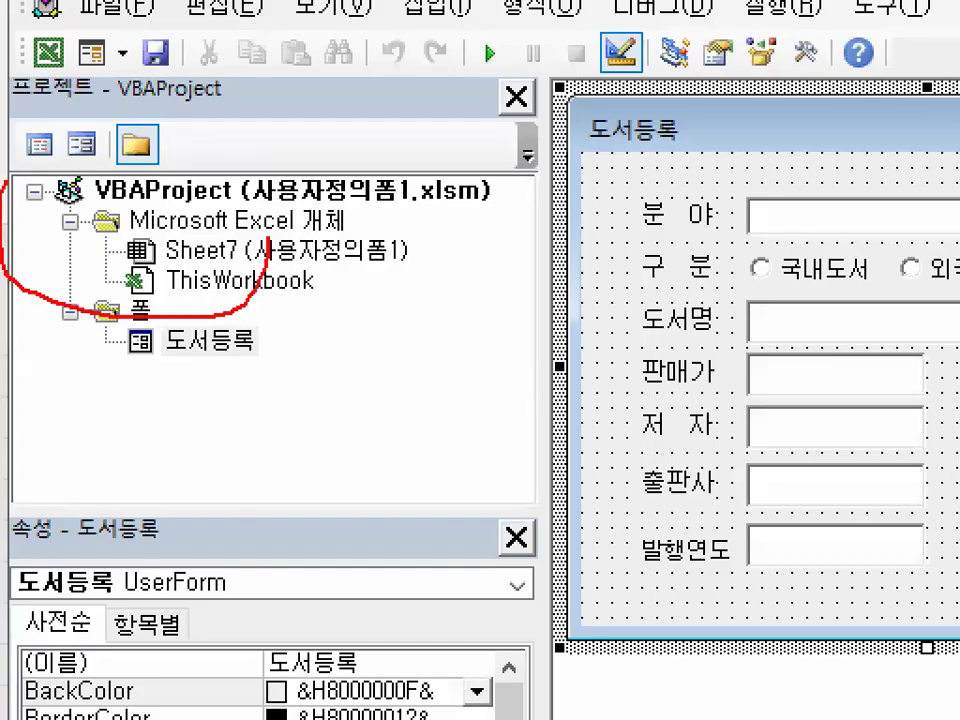
key("Escape")
key("ctrl+1")
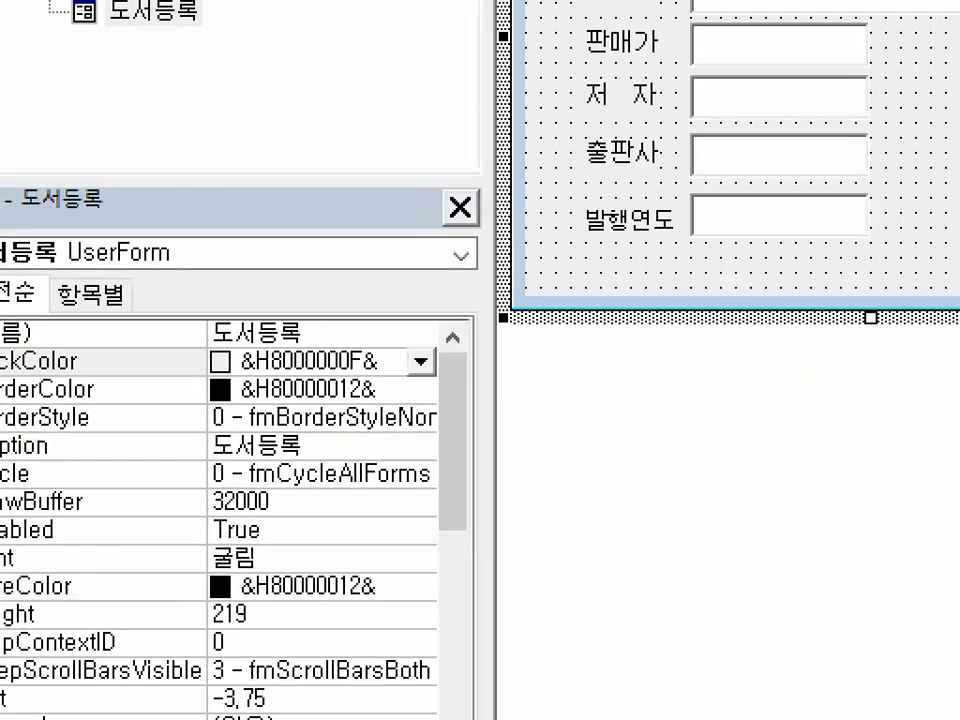
left_click_drag(428, 430, 285, 455)
left_click_drag(372, 160, 5, 665)
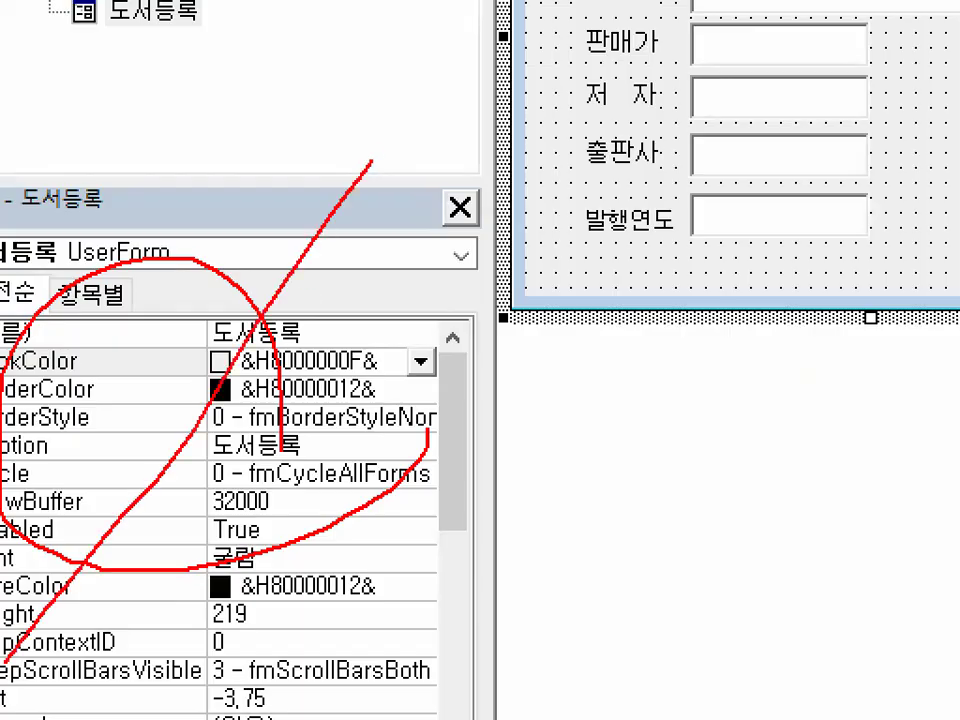
left_click_drag(58, 195, 205, 703)
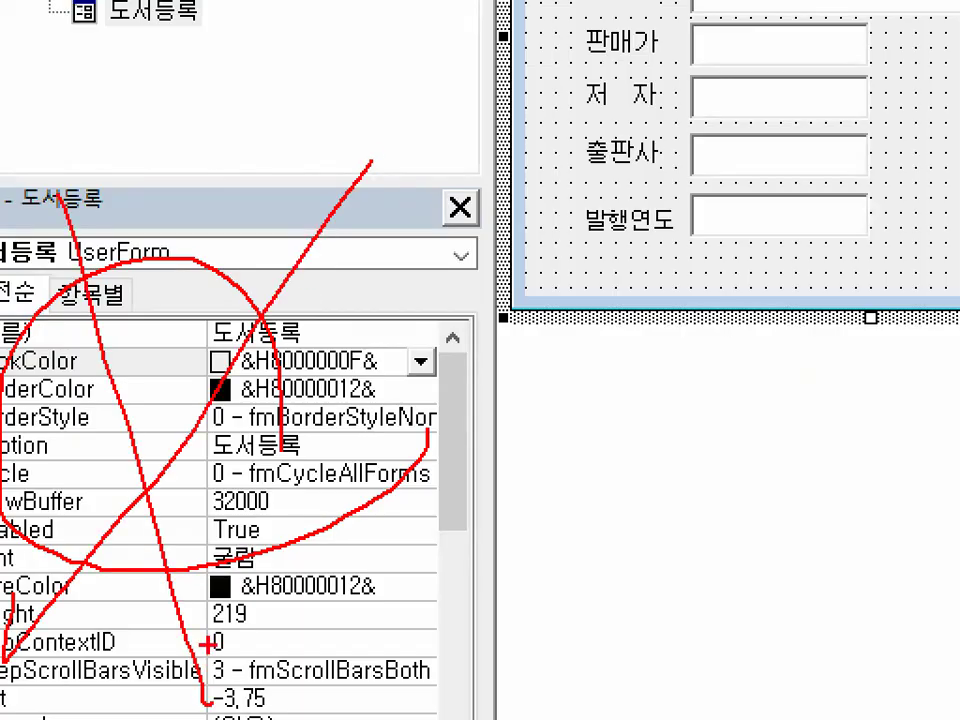
key("Escape")
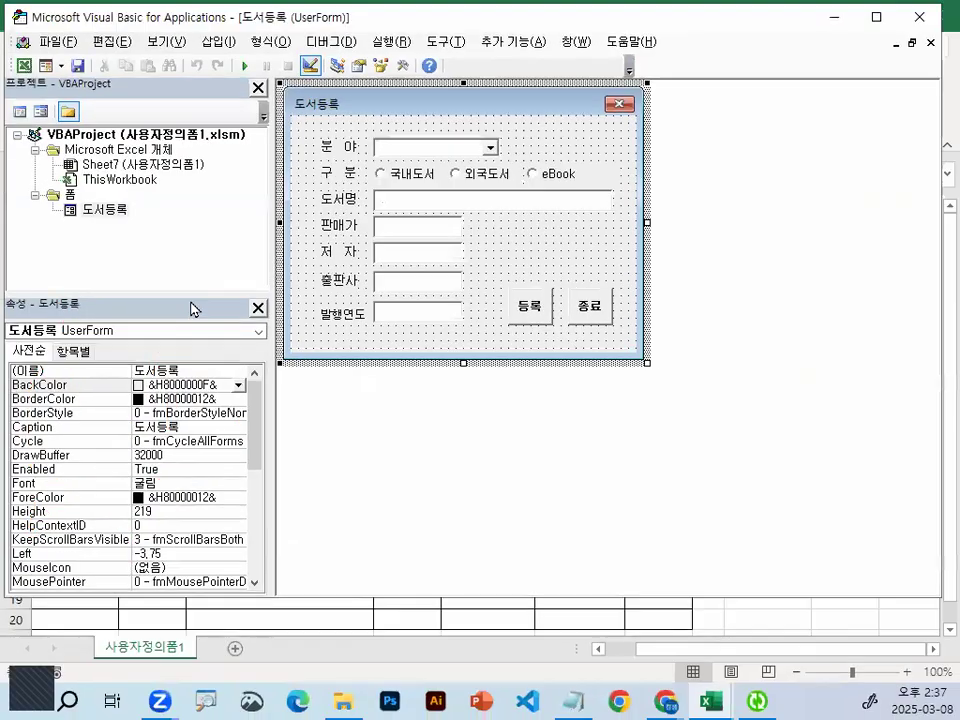
Cross out the project explorer and circle its close control in red, clear the marks, and close both the project explorer and properties window.
key("ctrl+1")
left_click_drag(179, 124, 76, 249)
left_click_drag(84, 147, 156, 268)
key("Escape")
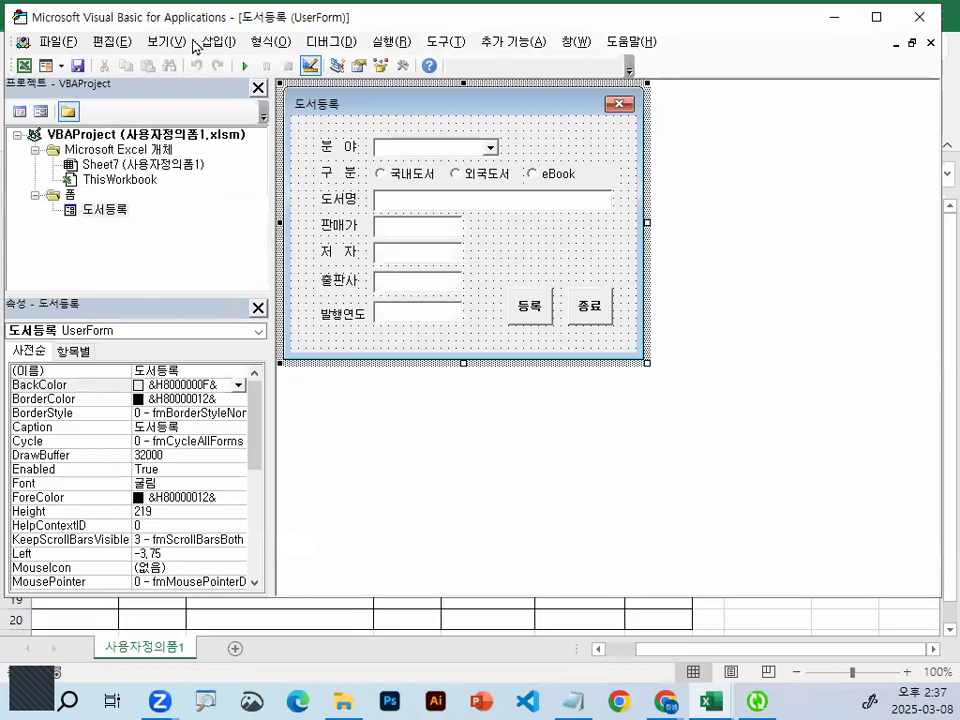
key("ctrl+1")
left_click_drag(224, 86, 274, 92)
key("Escape")
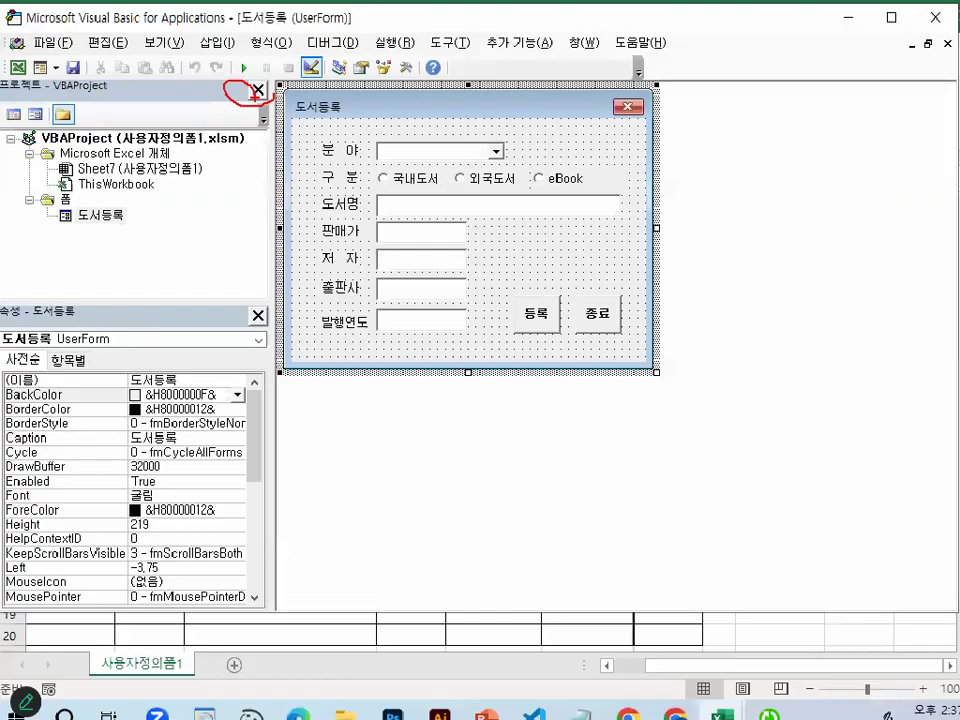
left_click(258, 90)
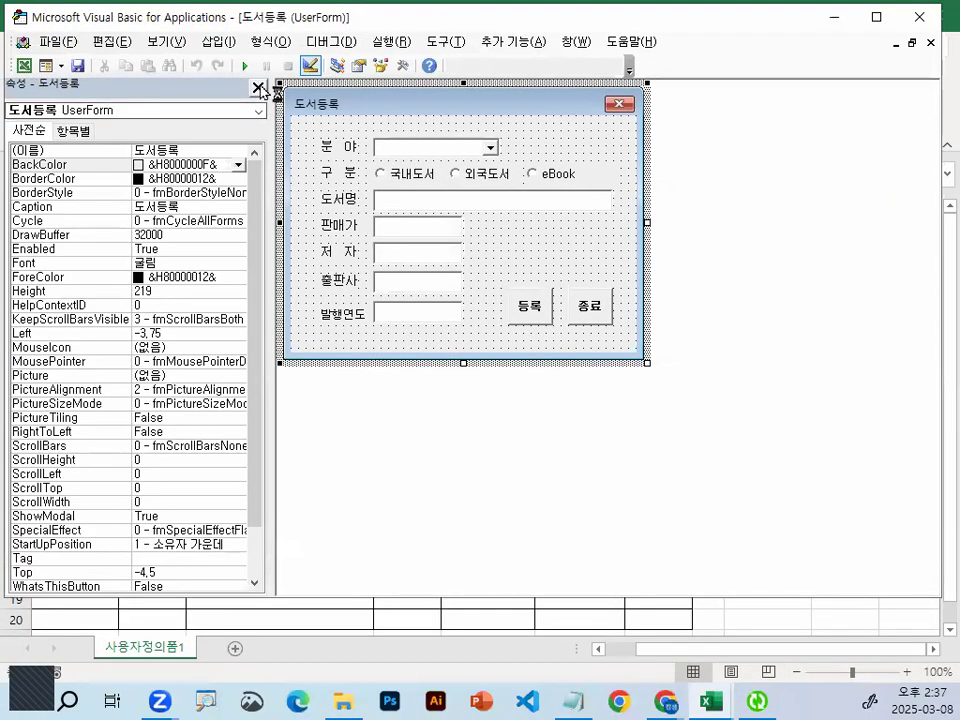
left_click(257, 89)
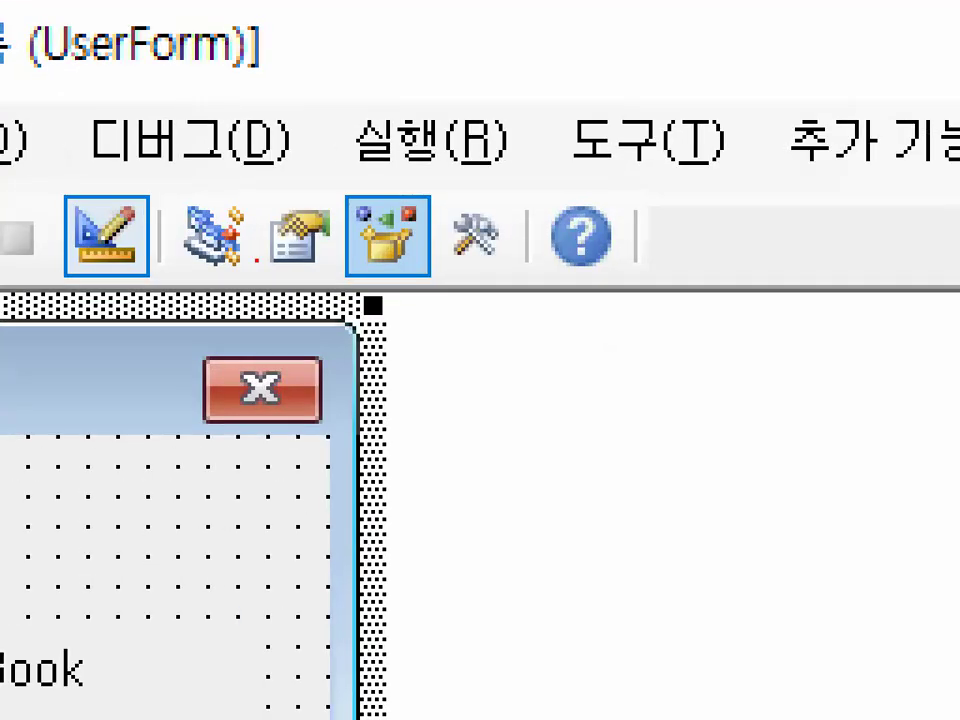
Mark the Project Explorer command in red, reopen the project explorer, and circle its VBAProject tree.
mouse_move(253, 252)
left_mouse_down()
mouse_move(235, 285)
mouse_move(167, 270)
mouse_move(140, 205)
mouse_move(273, 268)
left_mouse_up()
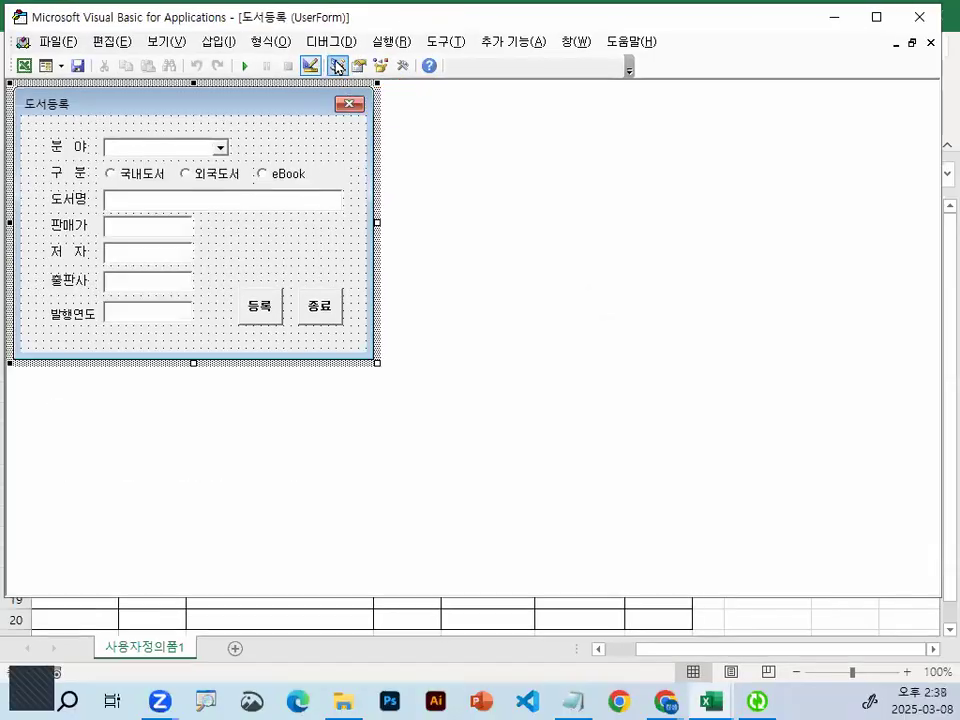
left_click(333, 108)
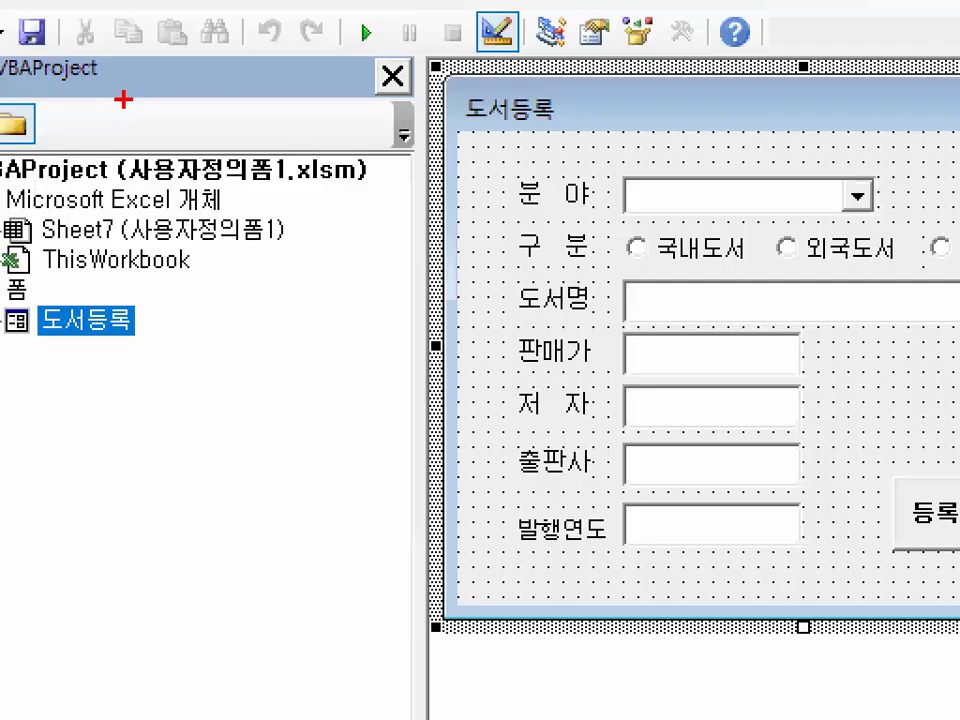
left_click_drag(214, 127, 194, 191)
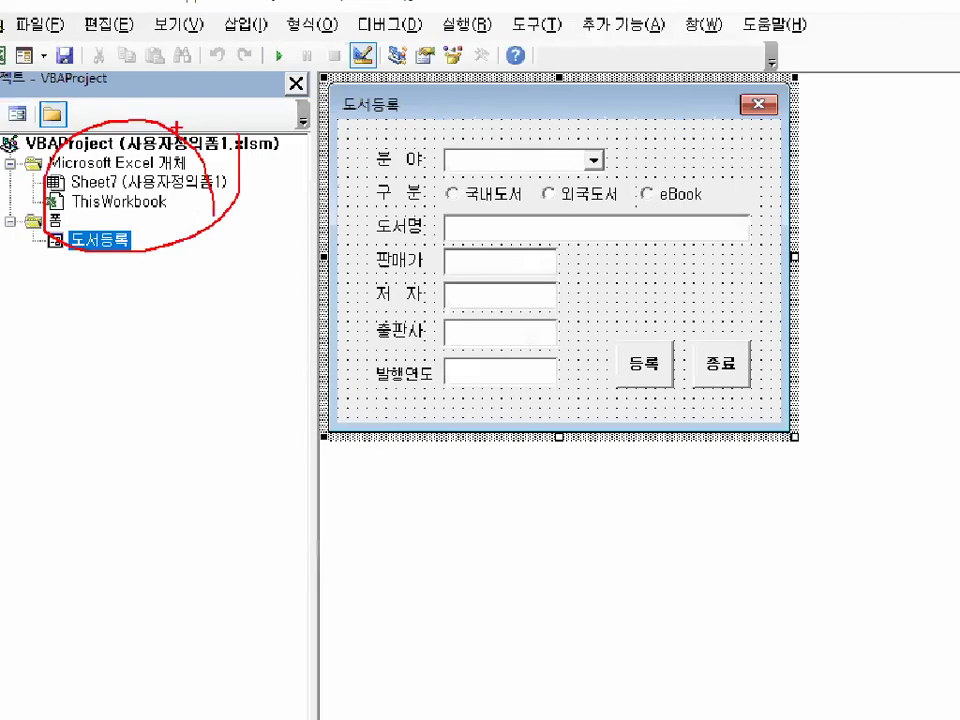
Circle the empty space below the project tree and the Properties Window command in red, and reopen the properties window.
mouse_move(291, 508)
left_mouse_down()
mouse_move(212, 569)
mouse_move(261, 506)
left_mouse_up()
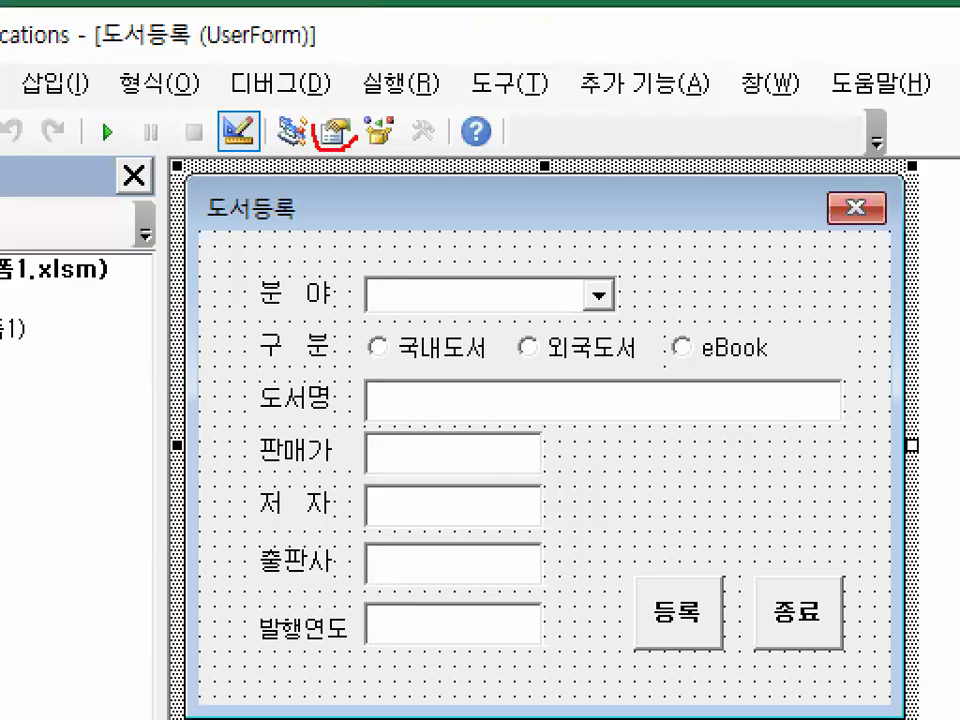
left_click_drag(356, 127, 318, 118)
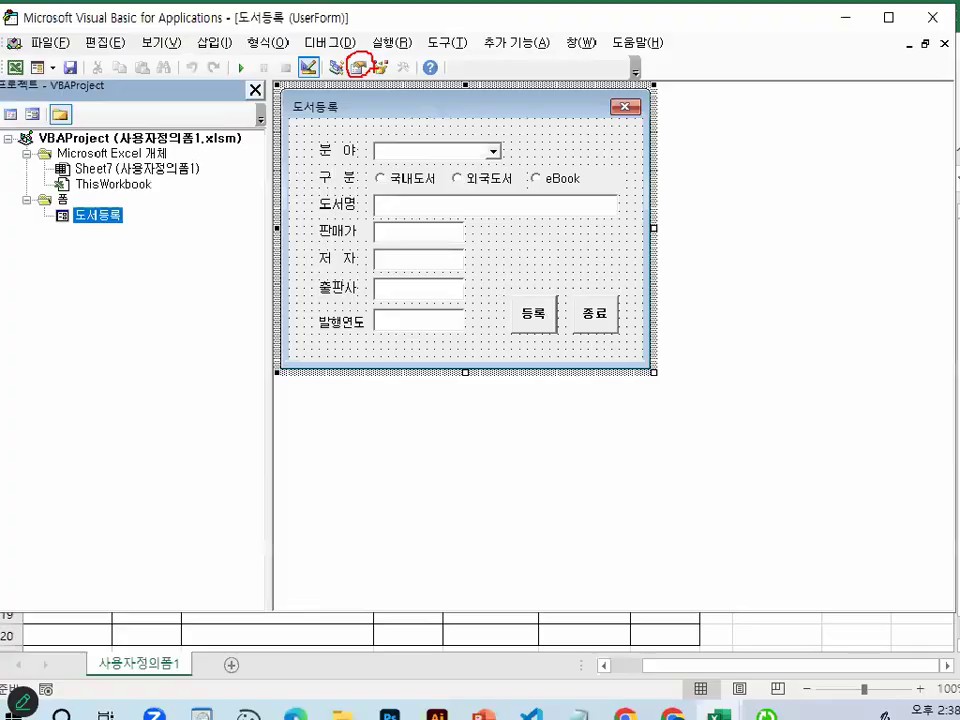
left_click(359, 66)
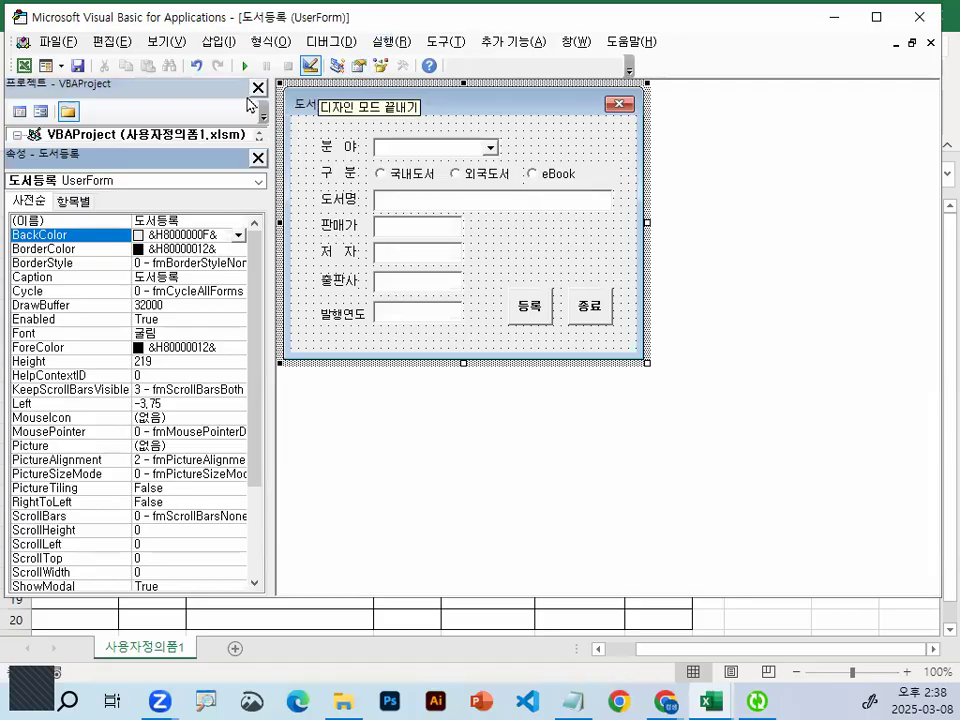
Mark the boundary between the project explorer and properties window in red, and lower it to enlarge the project explorer.
mouse_move(143, 146)
left_mouse_down()
mouse_move(196, 148)
mouse_move(150, 122)
left_mouse_up()
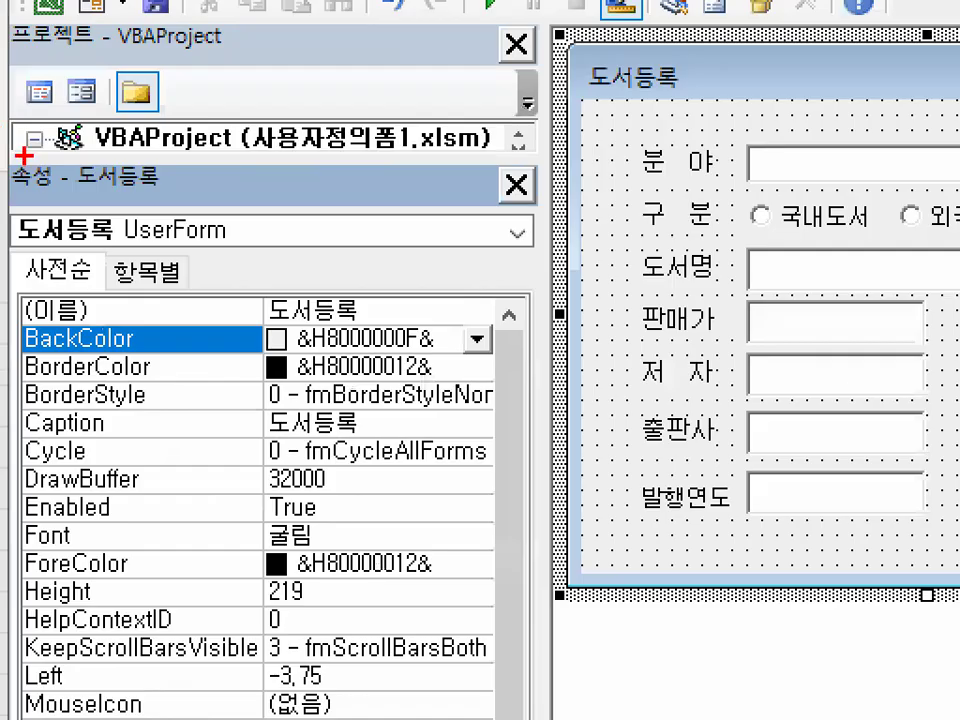
left_click_drag(24, 155, 195, 152)
mouse_move(255, 150)
left_mouse_down()
mouse_move(268, 138)
mouse_move(262, 160)
mouse_move(300, 150)
left_mouse_up()
mouse_move(332, 140)
left_mouse_down()
mouse_move(372, 113)
mouse_move(356, 205)
mouse_move(402, 198)
left_mouse_up()
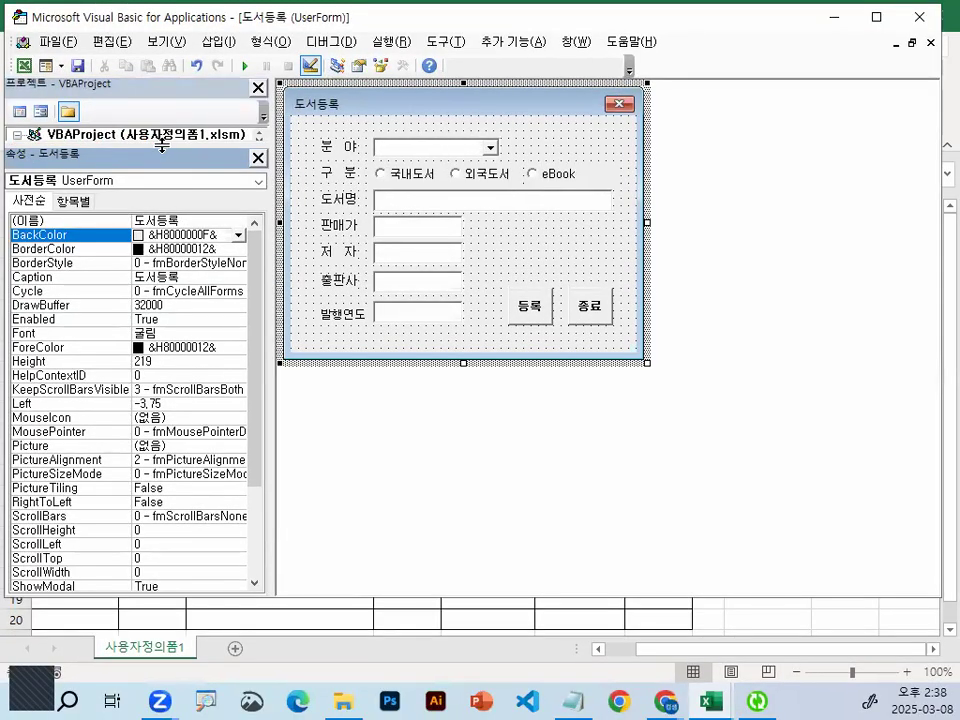
left_click_drag(161, 143, 163, 321)
left_click_drag(262, 145, 337, 360)
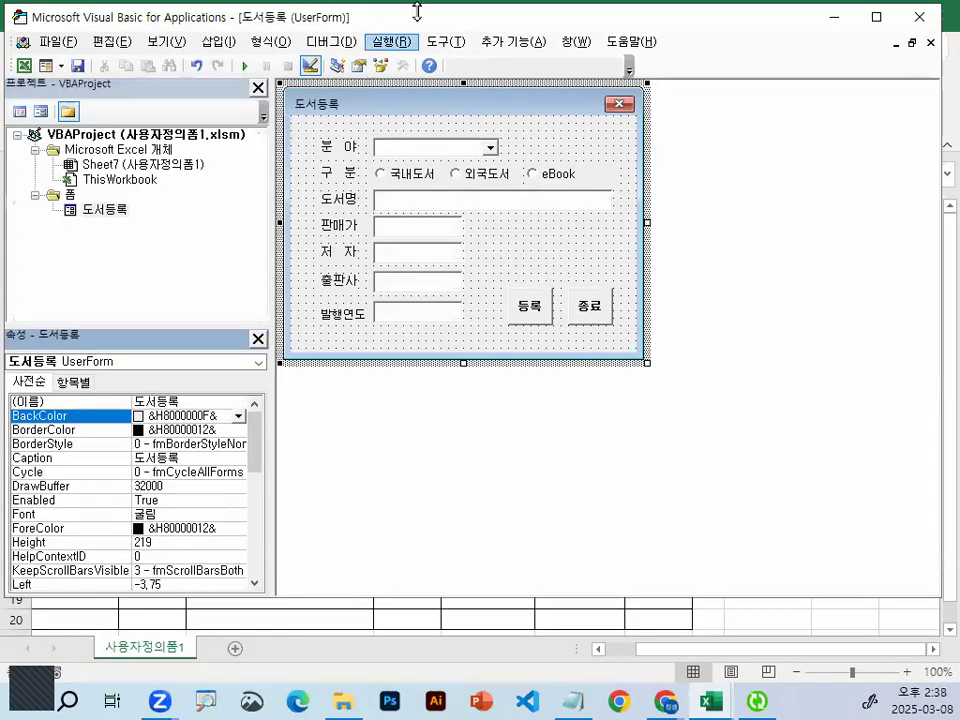
Select the 도서등록 form in the project tree, and collapse and re-expand the 폼 folder.
left_click(118, 210)
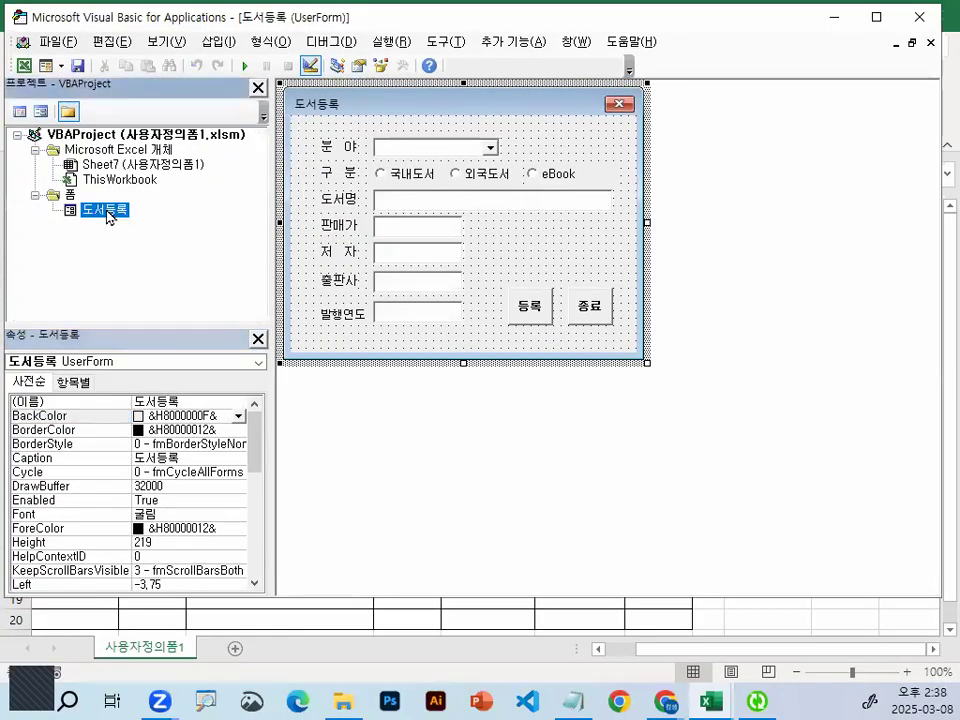
left_click(35, 196)
left_click(35, 196)
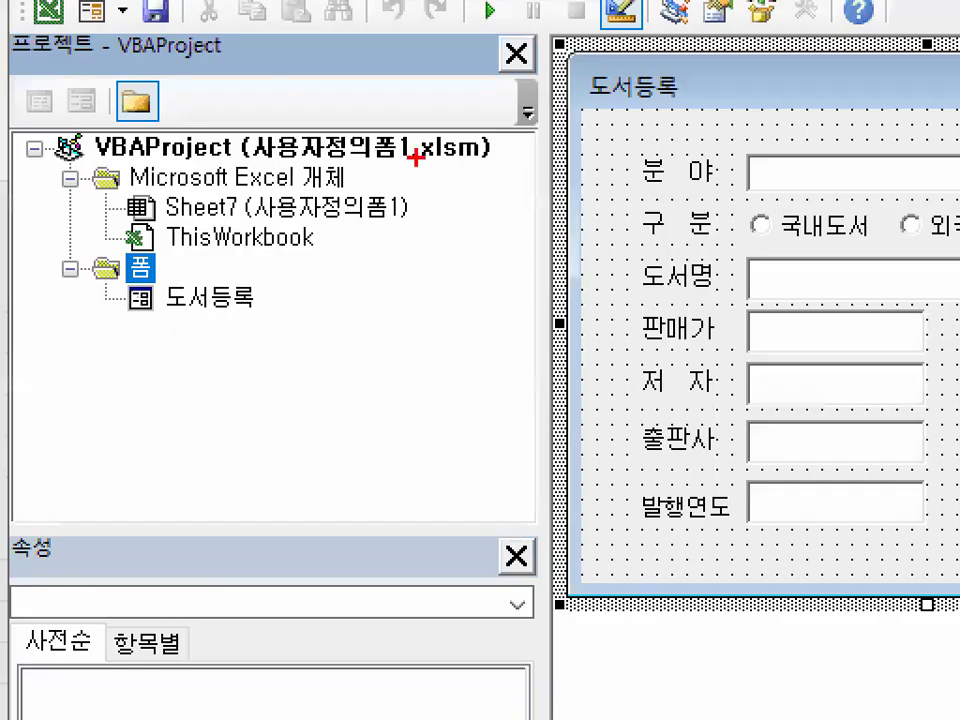
Circle the project explorer, select the 도서등록 form in it, circle its properties list in red, and clear the markings.
mouse_move(234, 187)
left_mouse_down()
mouse_move(94, 256)
mouse_move(115, 60)
left_mouse_up()
left_click_drag(468, 255, 396, 11)
left_click(210, 297)
mouse_move(578, 381)
left_mouse_down()
mouse_move(300, 590)
mouse_move(462, 460)
left_mouse_up()
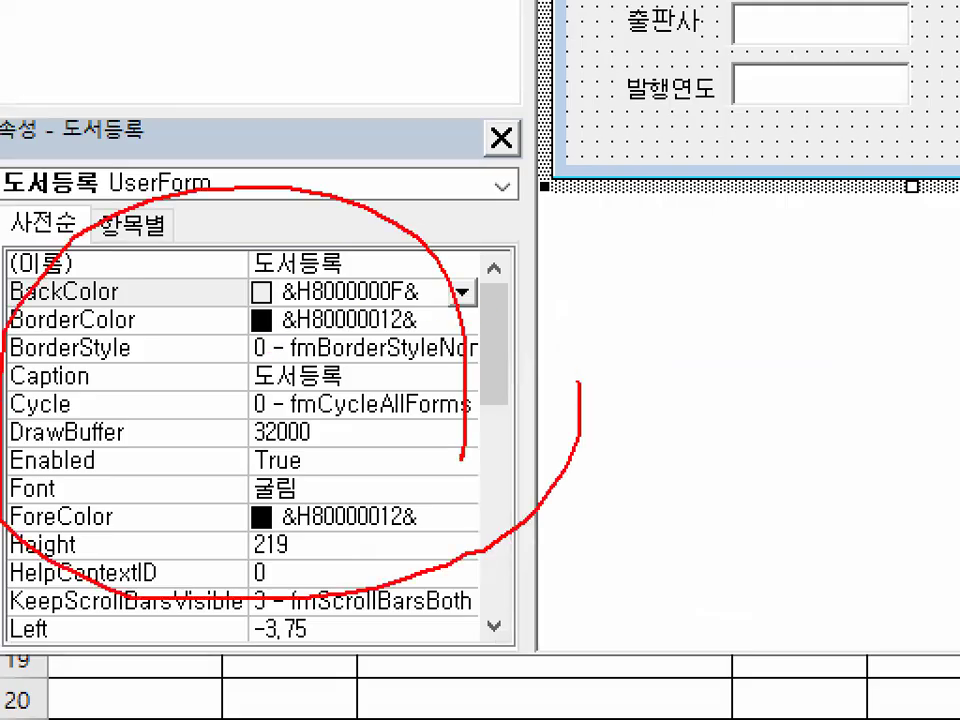
key("Escape")
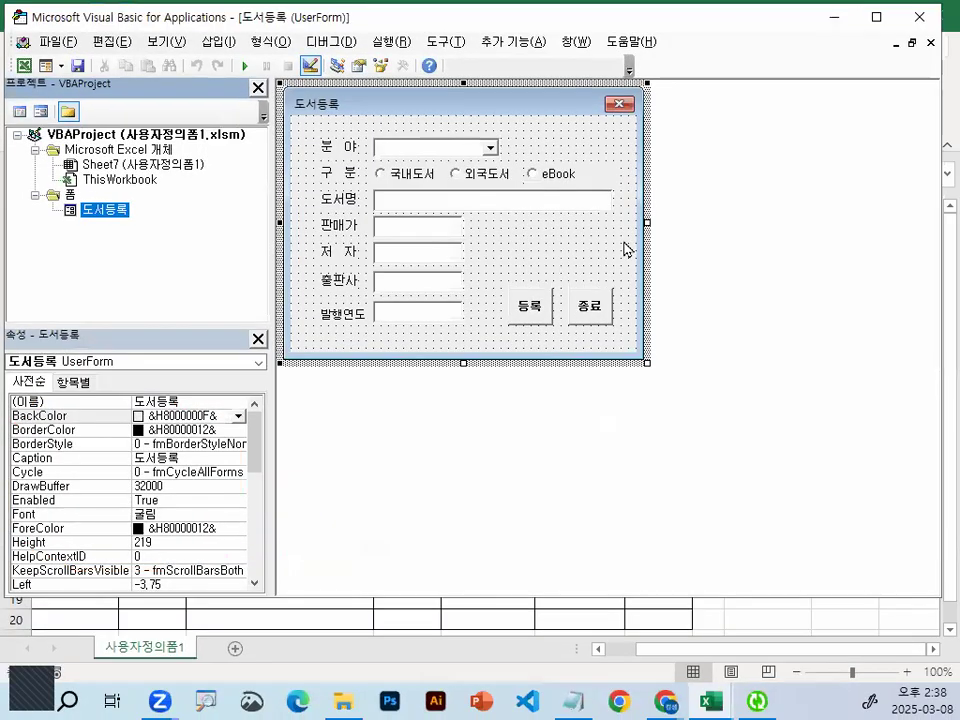
key("ctrl+1")
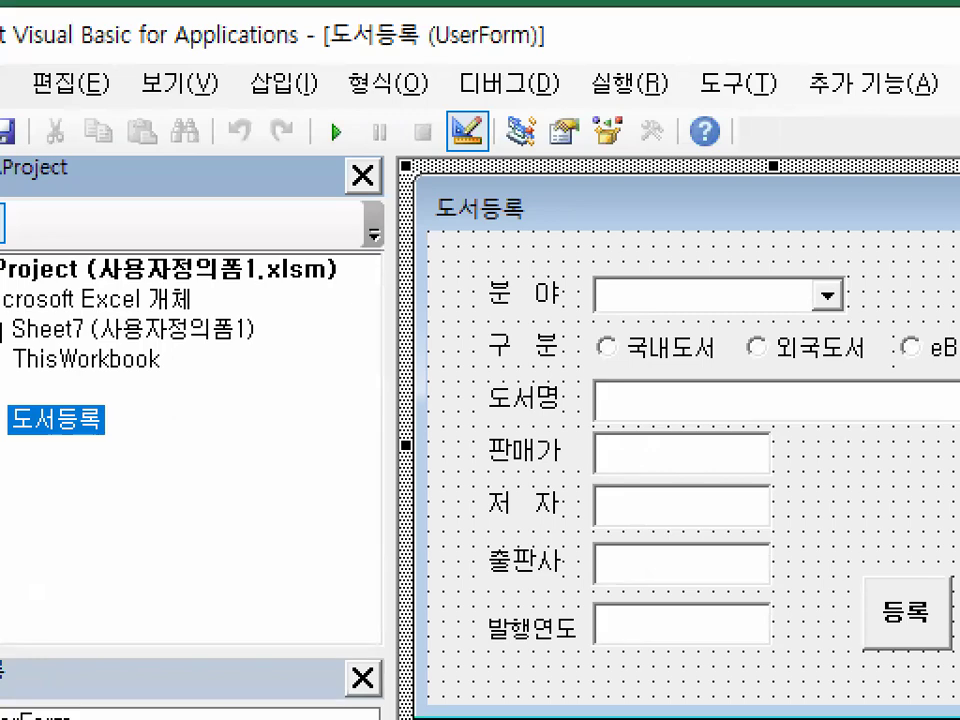
Circle the Project Explorer and Properties Window commands in red above the 도서등록 form, and clear the markings.
key("Escape")
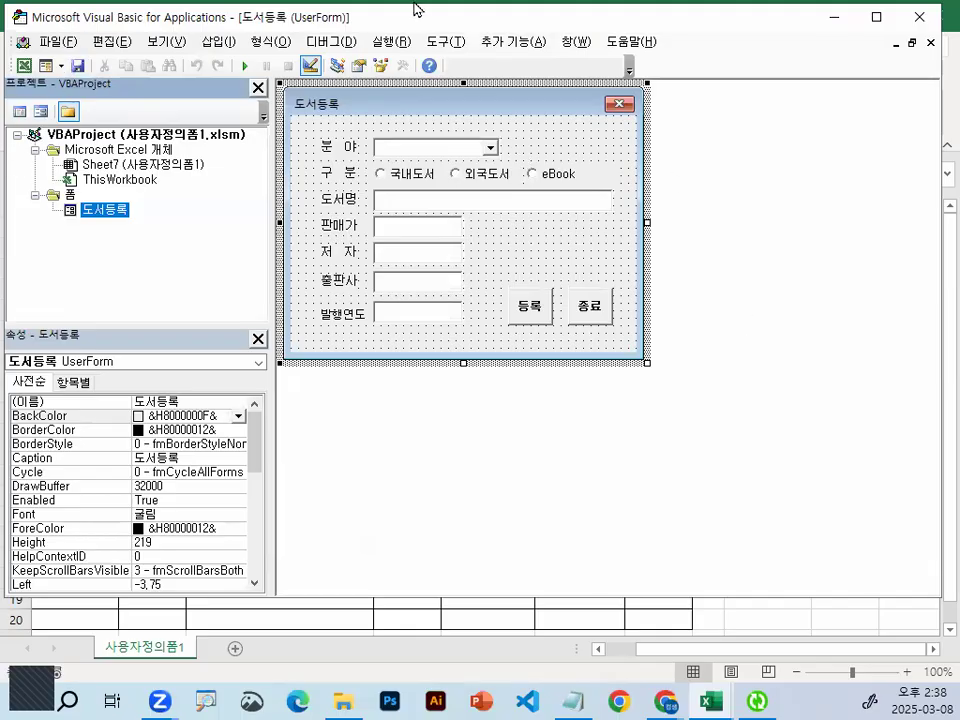
key("ctrl+1")
mouse_move(328, 110)
left_mouse_down()
mouse_move(280, 140)
mouse_move(322, 146)
left_mouse_up()
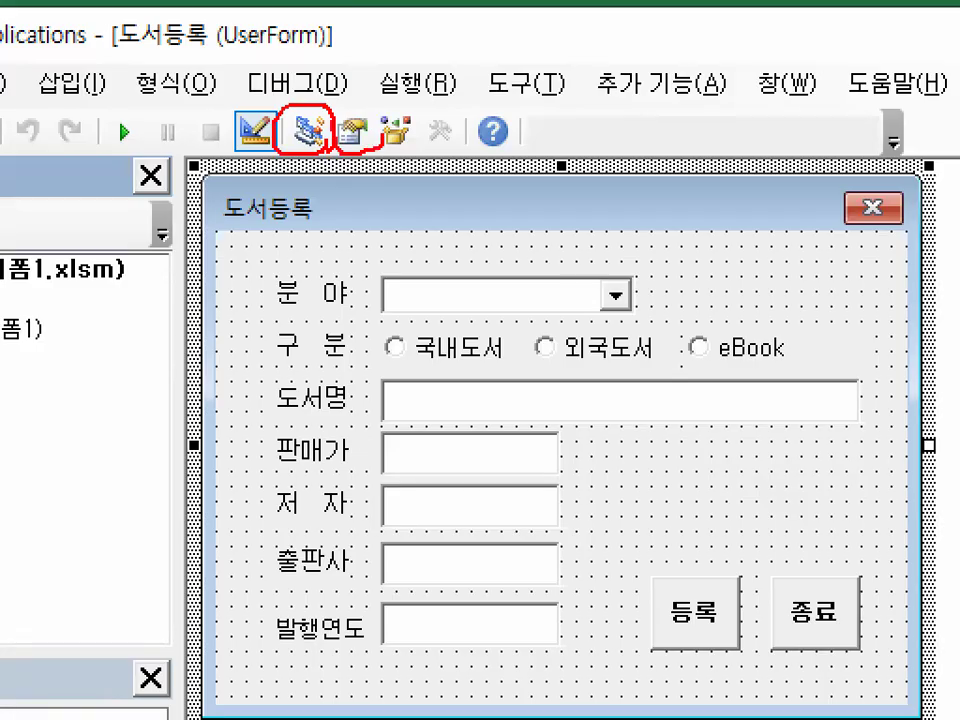
left_click_drag(380, 150, 338, 126)
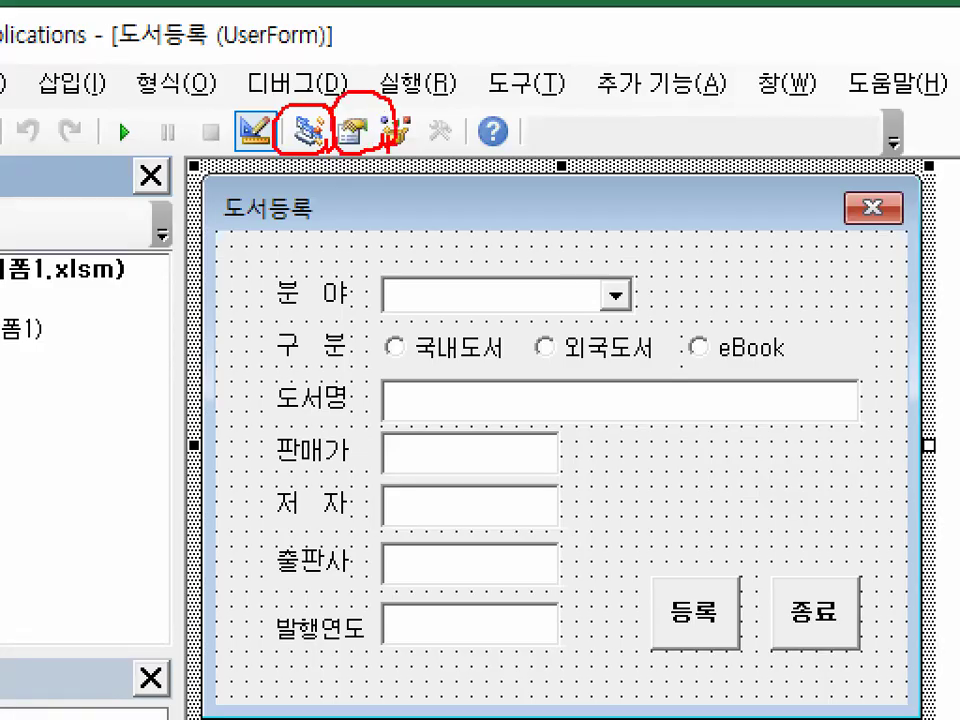
key("Escape")
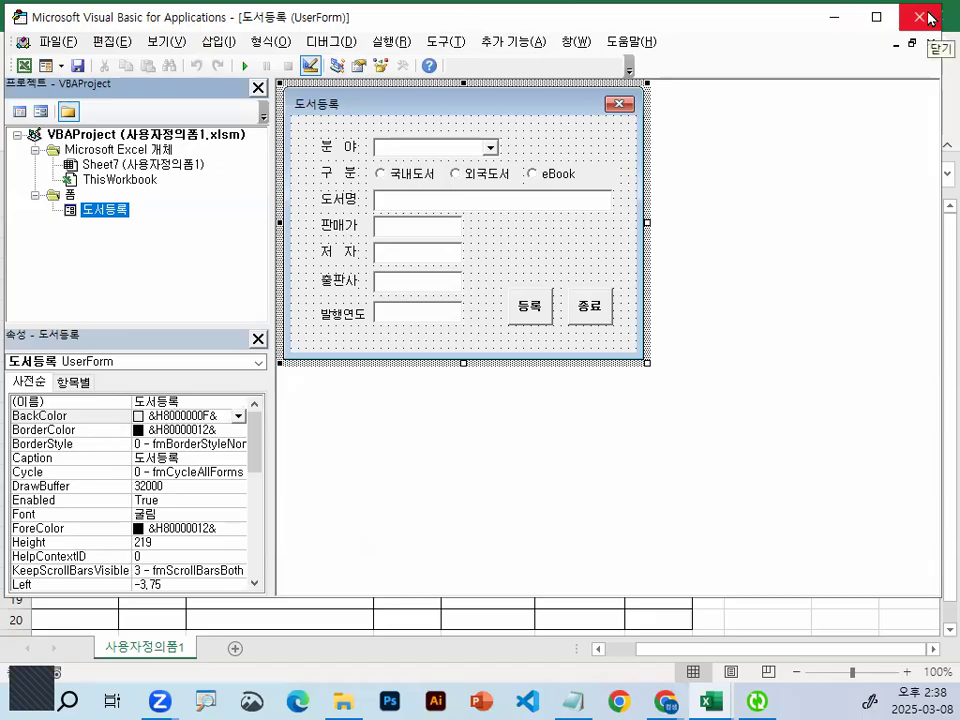
Move the Visual Basic editor window down off the Excel ribbon, and close it to return to the worksheet.
left_click_drag(756, 25, 645, 164)
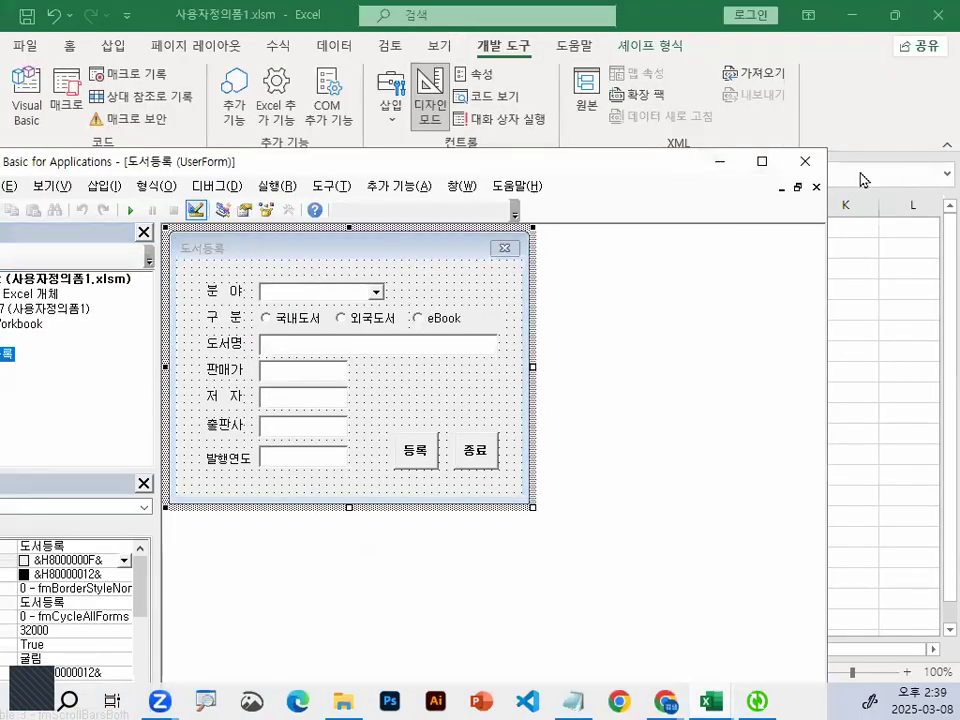
mouse_move(830, 154)
left_mouse_down()
mouse_move(762, 163)
mouse_move(831, 132)
left_mouse_up()
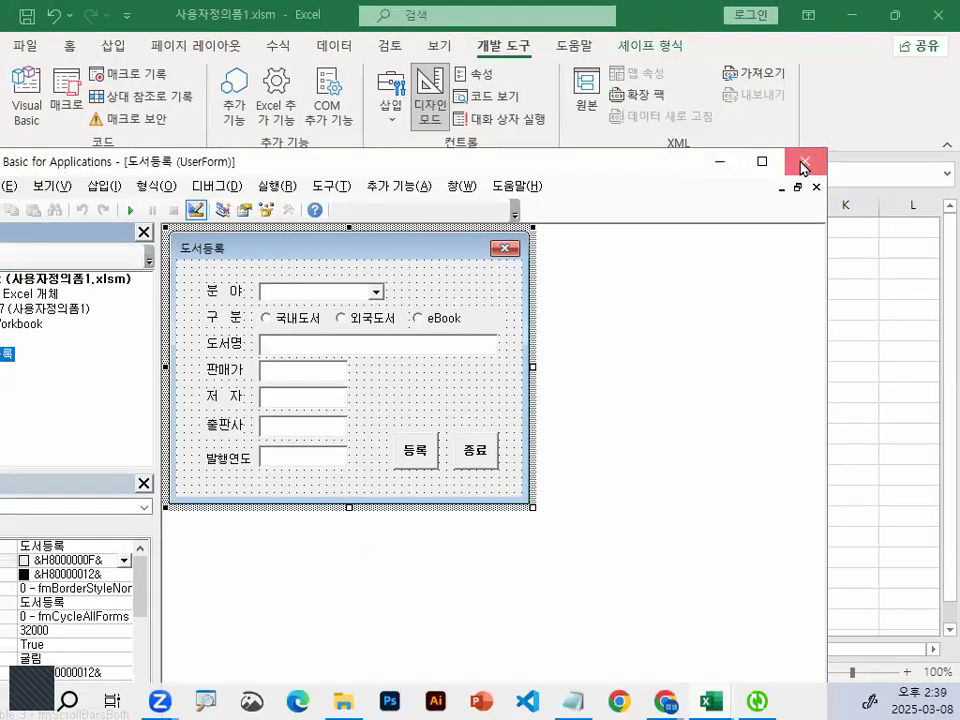
left_click(803, 165)
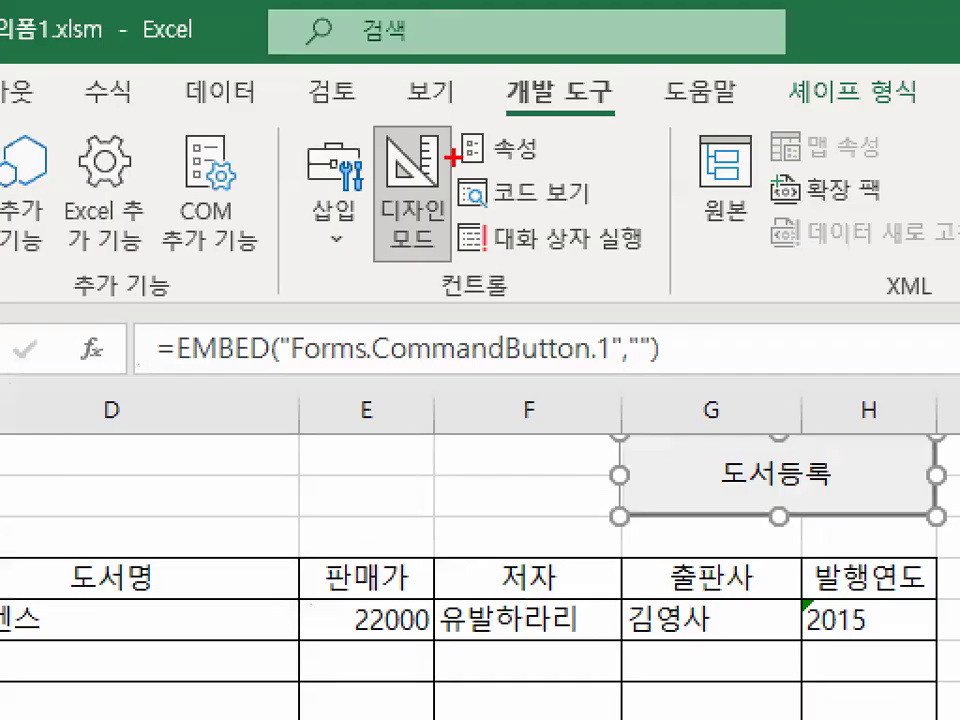
Mark the Design Mode command in red, try the 도서등록 button, and leave design mode turned off.
mouse_move(452, 157)
left_mouse_down()
mouse_move(452, 222)
mouse_move(347, 172)
mouse_move(455, 195)
left_mouse_up()
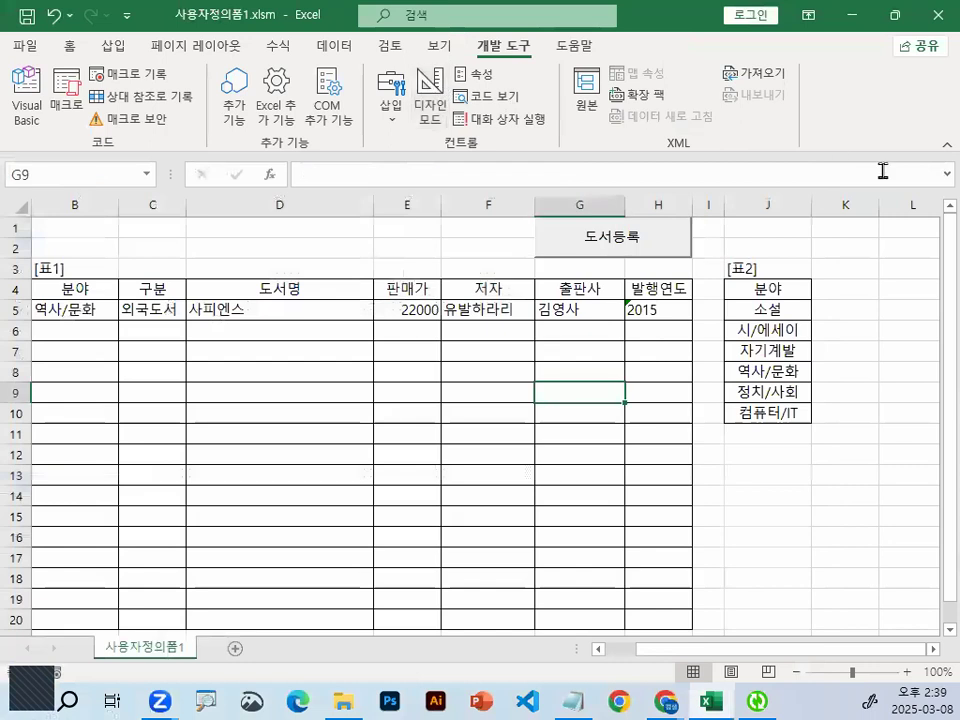
left_click(601, 243)
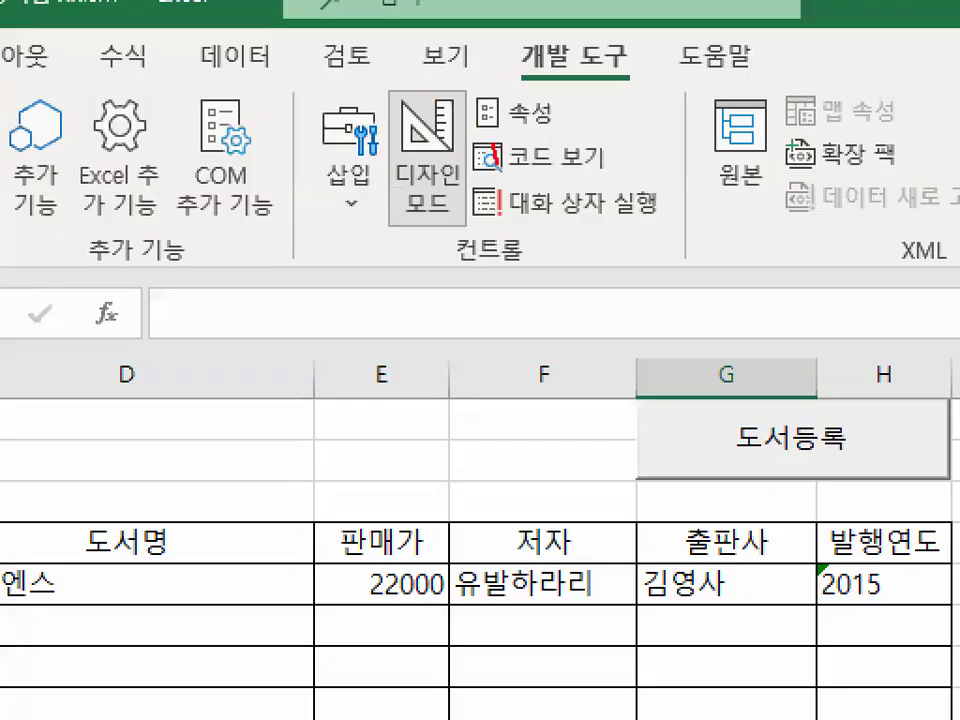
mouse_move(416, 51)
left_mouse_down()
mouse_move(431, 137)
mouse_move(446, 65)
left_mouse_up()
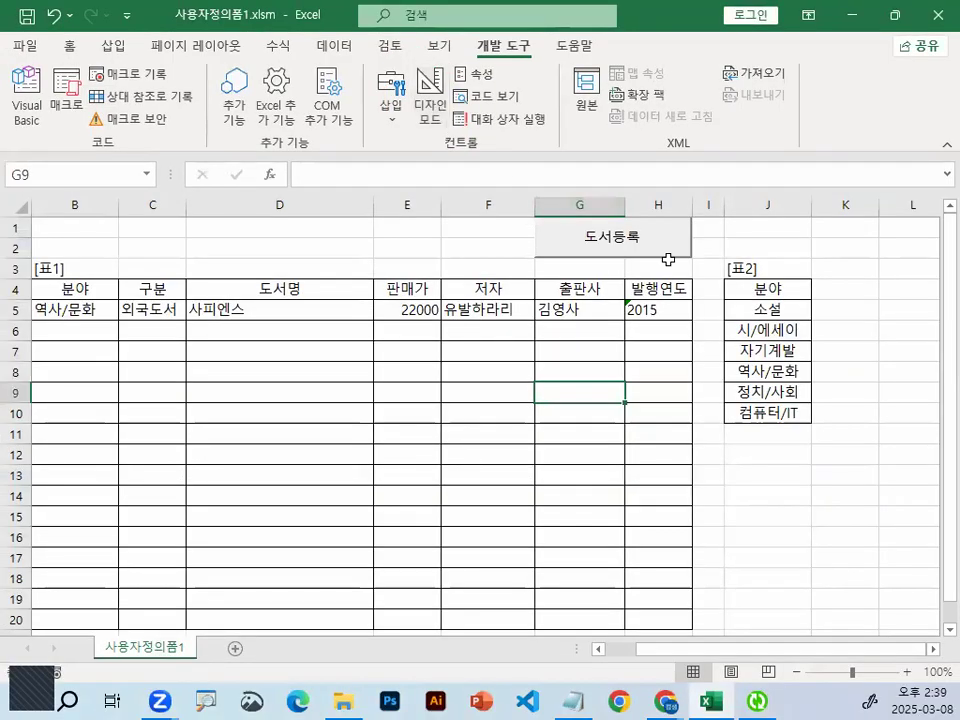
Try the 도서등록 button with design mode off, circle it in red, and select cell E7 after clearing the marking.
left_click(653, 247)
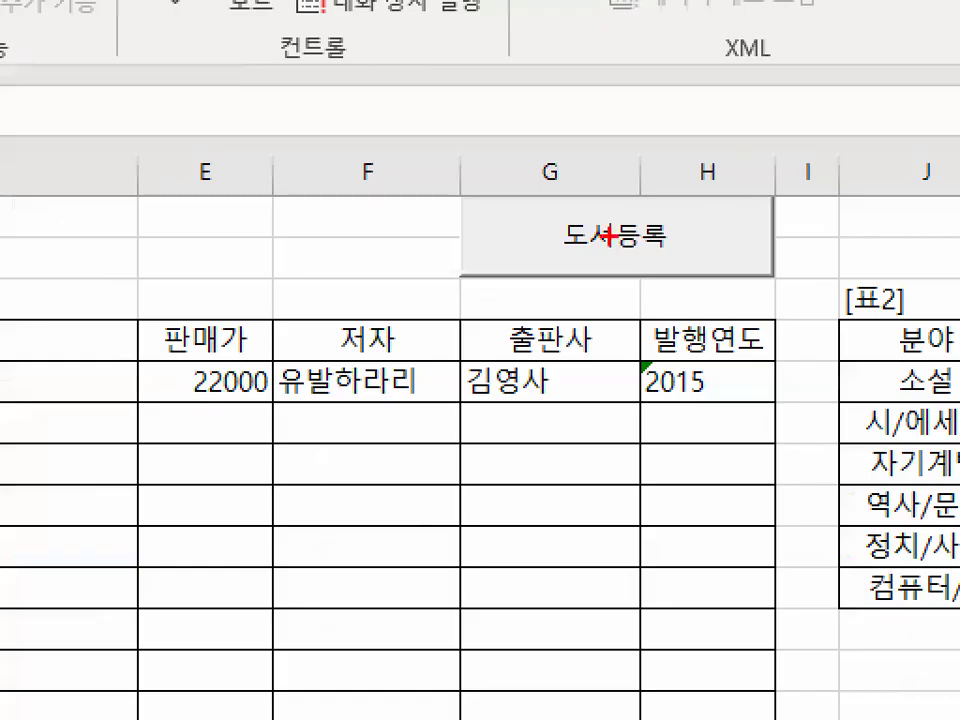
left_click_drag(707, 241, 710, 301)
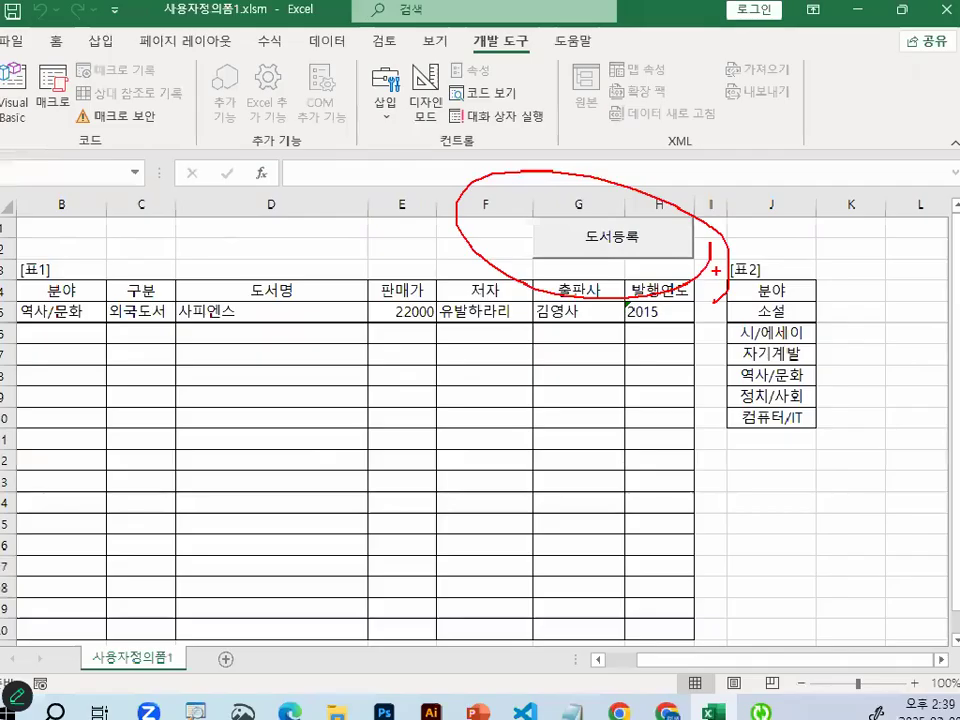
left_click(392, 345)
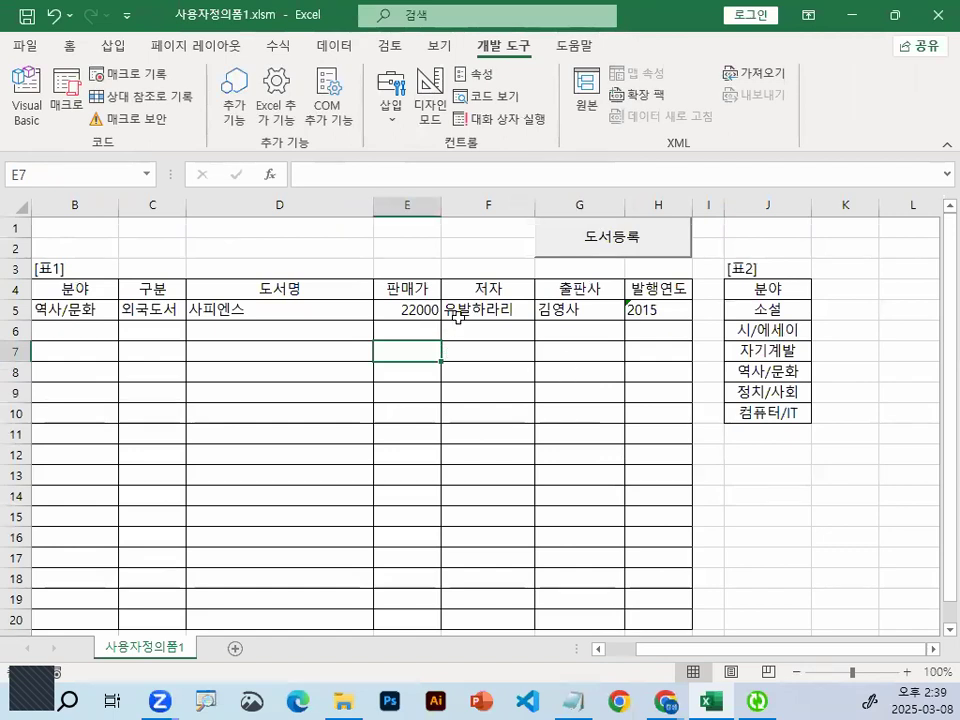